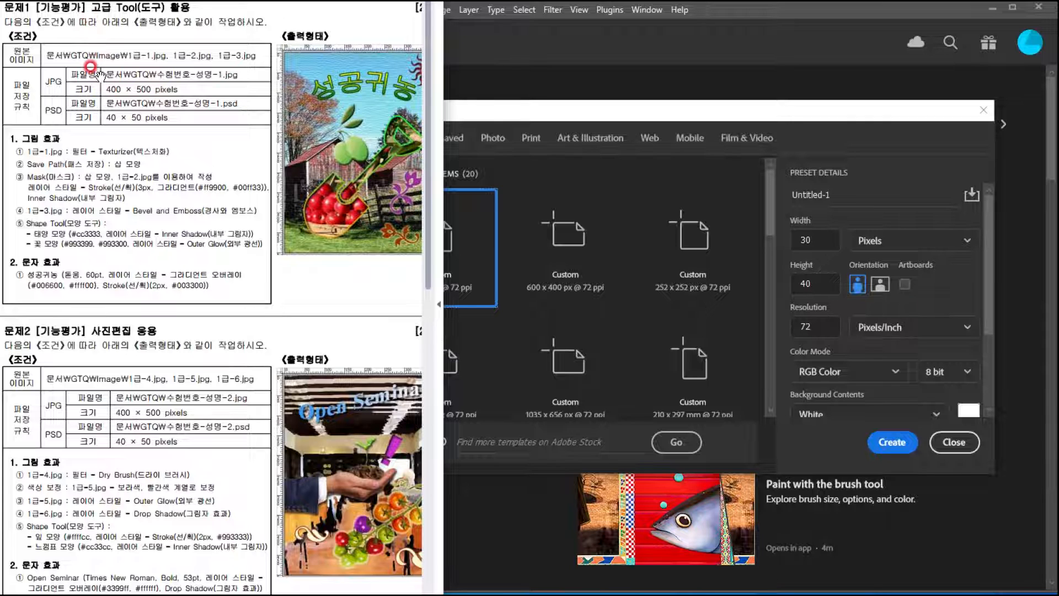
# Step: Create a new 400 × 500 pixel document at 72 pixels/inch in RGB Color with a white background
pyautogui.click(514, 110)
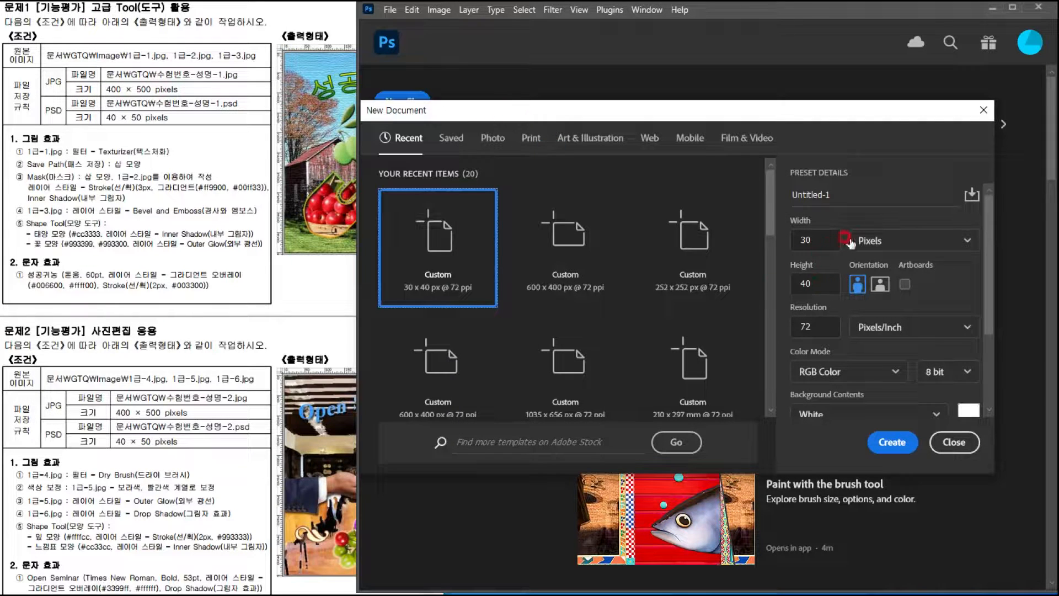
pyautogui.moveTo(828, 240); pyautogui.dragTo(771, 240)
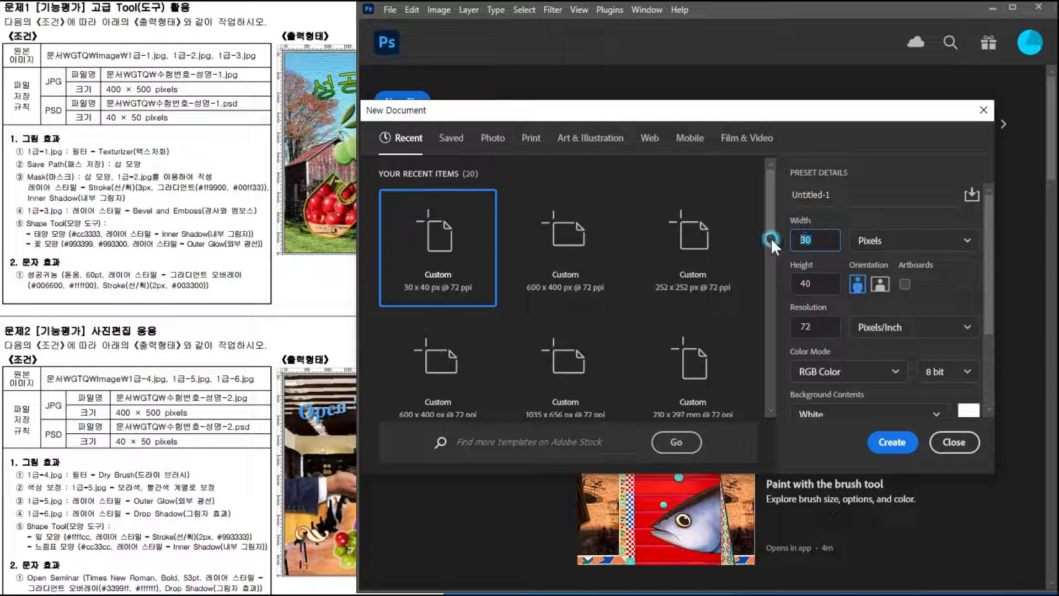
pyautogui.write('400')
pyautogui.press('Tab')
pyautogui.write('500')
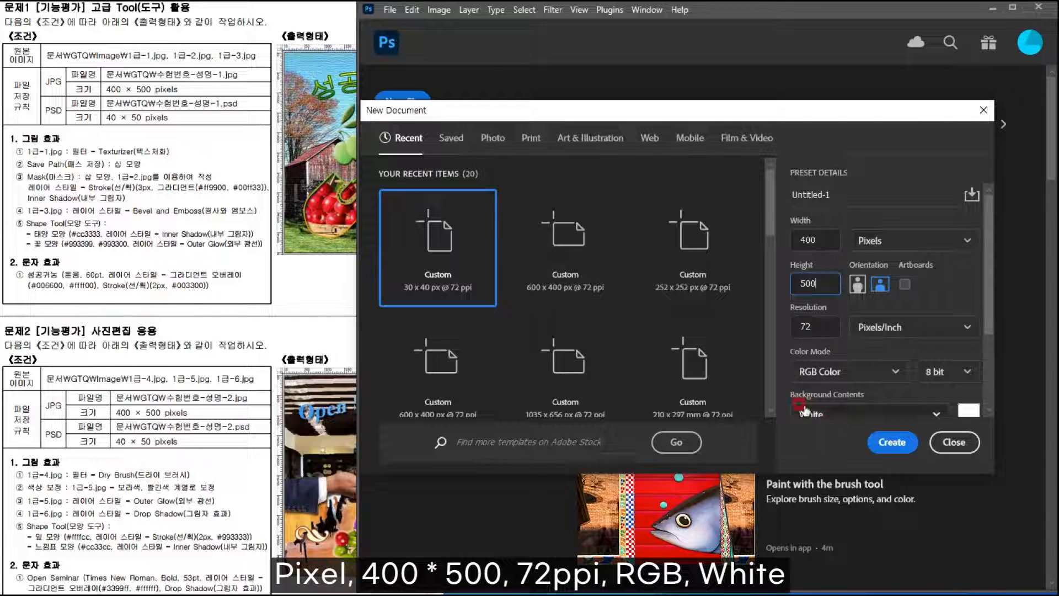
pyautogui.scroll(-3, 859, 417)
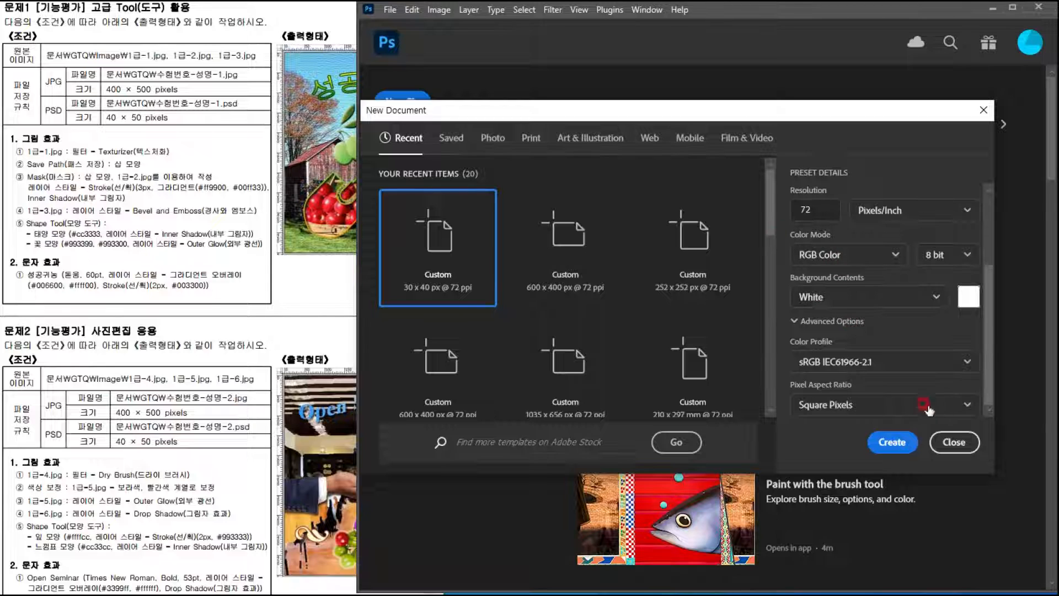
pyautogui.click(882, 444)
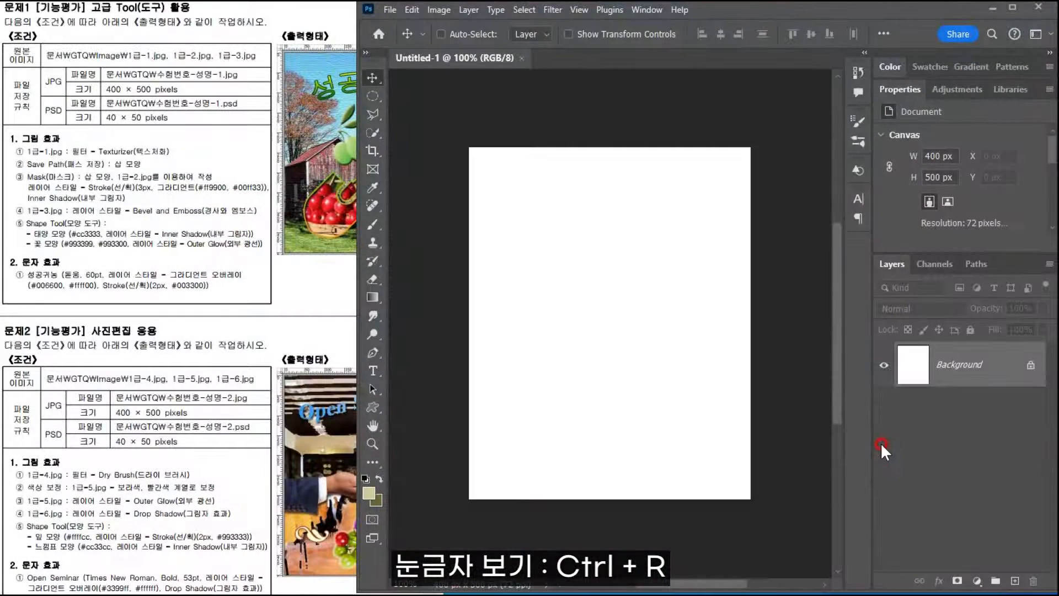
# Step: Show the rulers around the blank canvas and compare it with the ruler on the exam sheet's sample output
pyautogui.hotkey('ctrl', 'r')
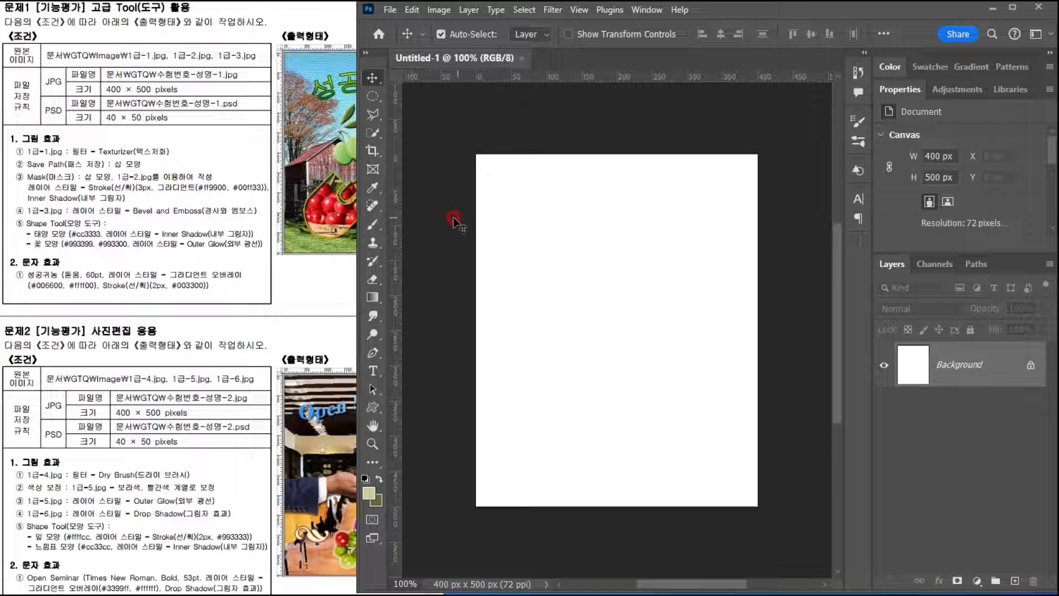
pyautogui.click(259, 152)
pyautogui.click(554, 86)
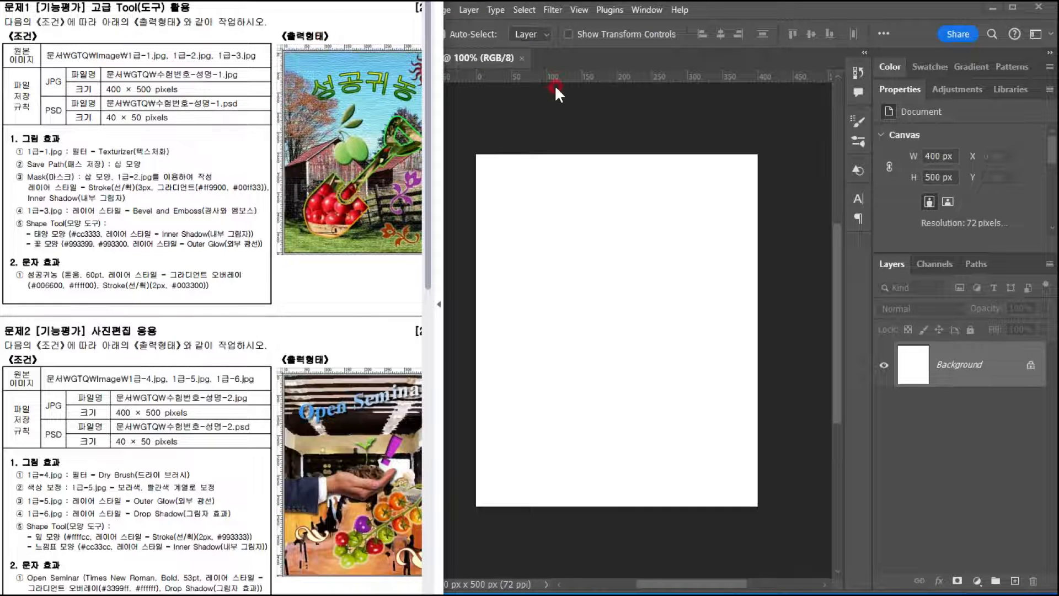
pyautogui.click(477, 58)
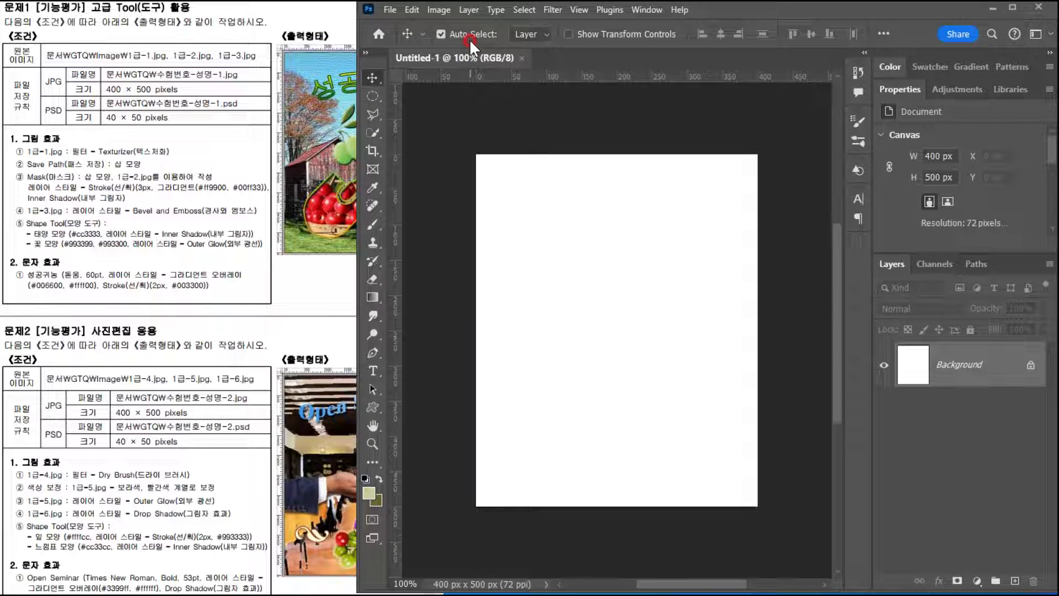
# Step: Configure the grid preferences to a gridline every 100 pixels with 1 subdivision
pyautogui.hotkey('ctrl', 'k')
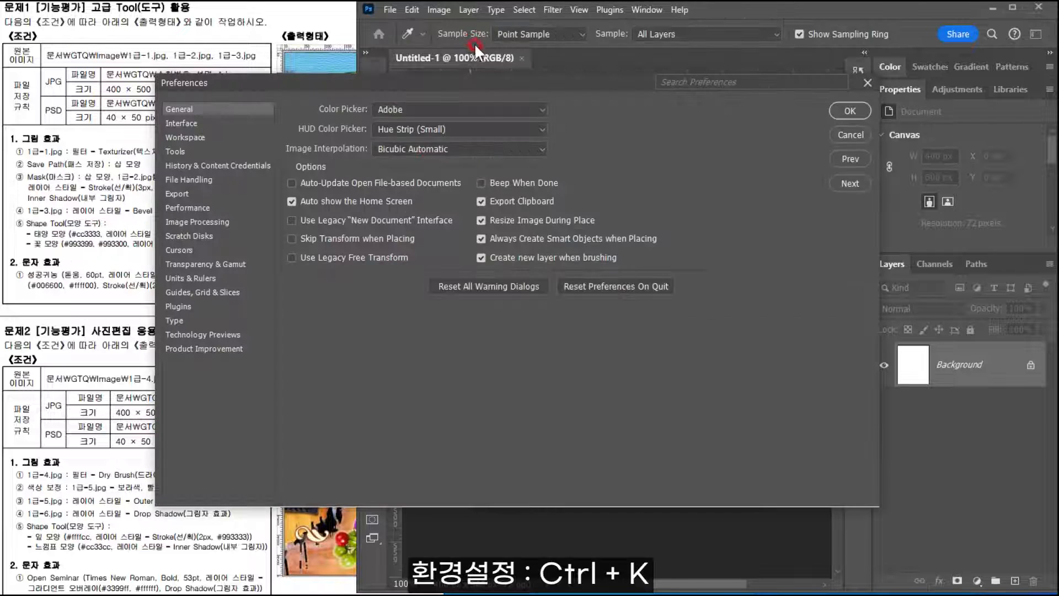
pyautogui.click(193, 293)
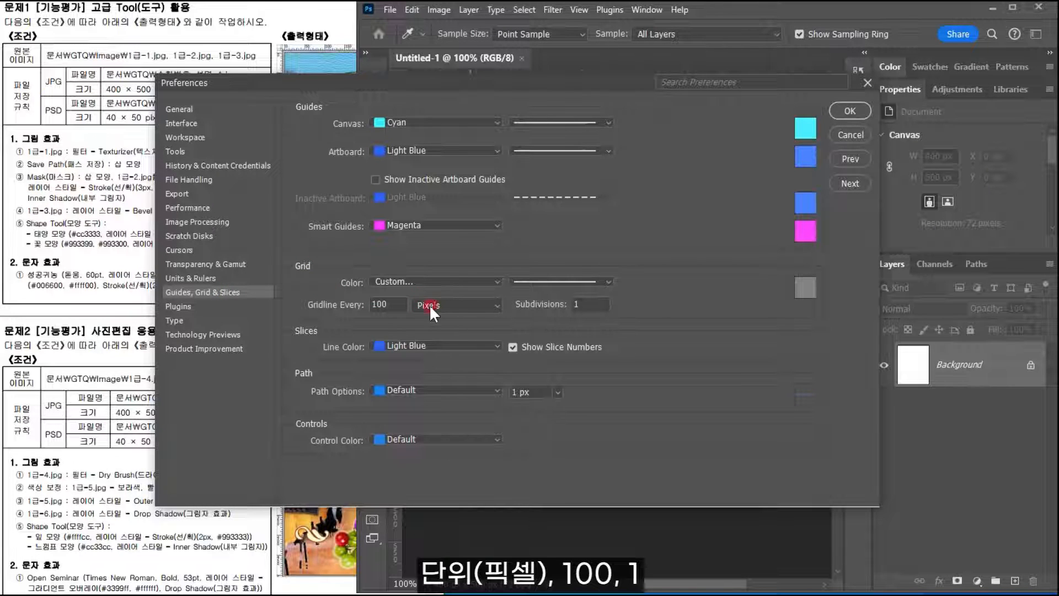
pyautogui.doubleClick(378, 303)
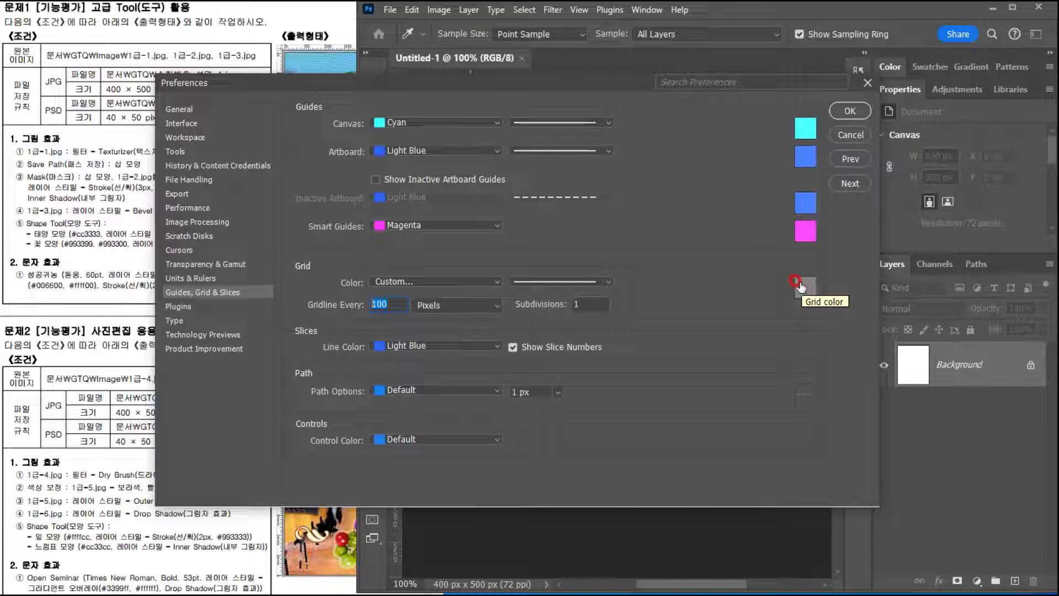
pyautogui.click(842, 113)
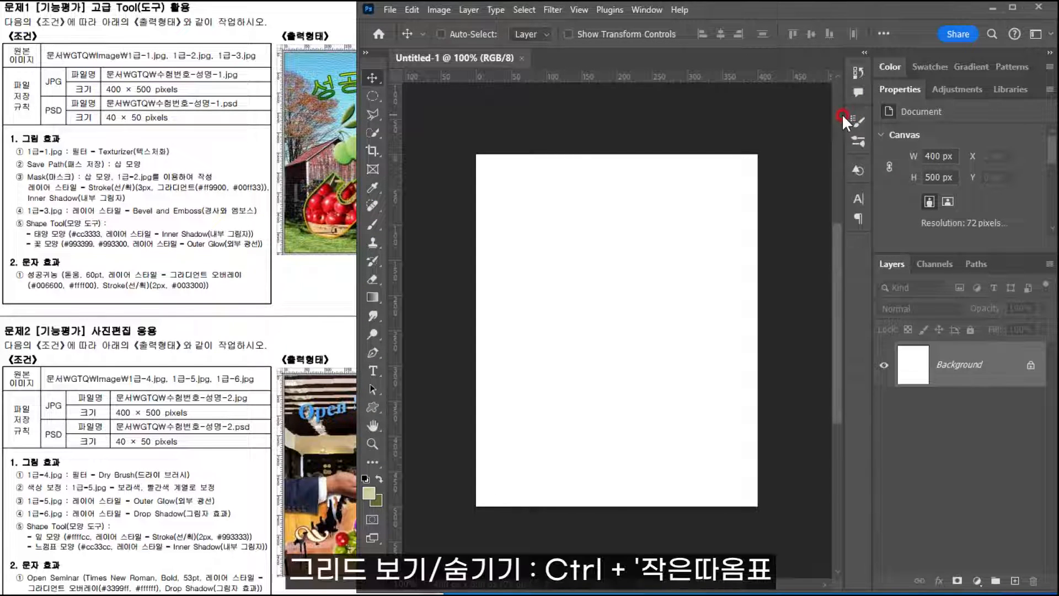
# Step: Toggle the grid overlay and the rulers of the blank document on and off
pyautogui.hotkey('ctrl', "'")
pyautogui.hotkey('ctrl', "'")
pyautogui.scroll(-5, 928, 181)
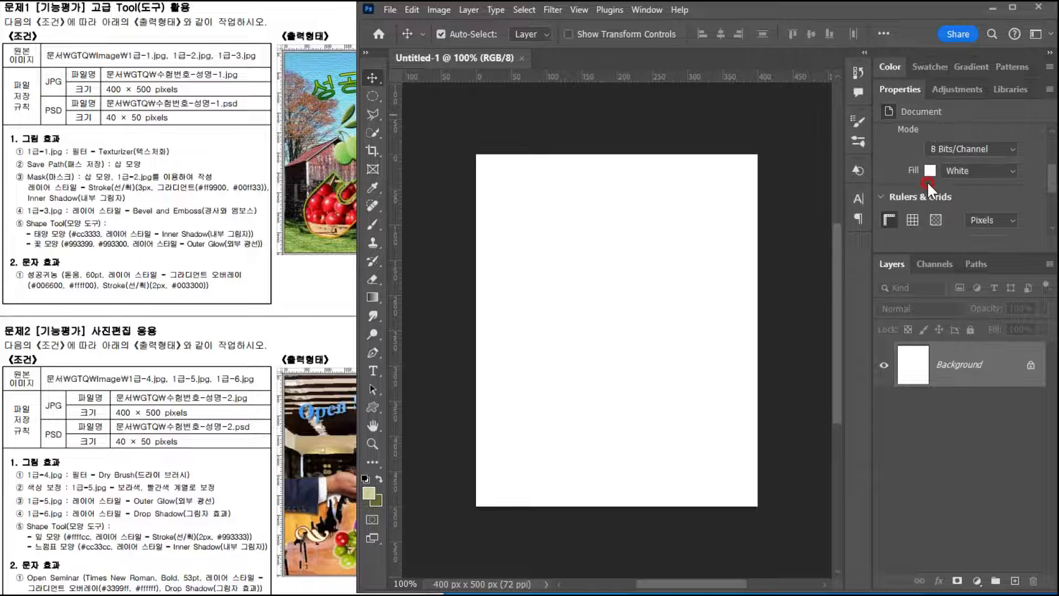
pyautogui.scroll(-2, 928, 182)
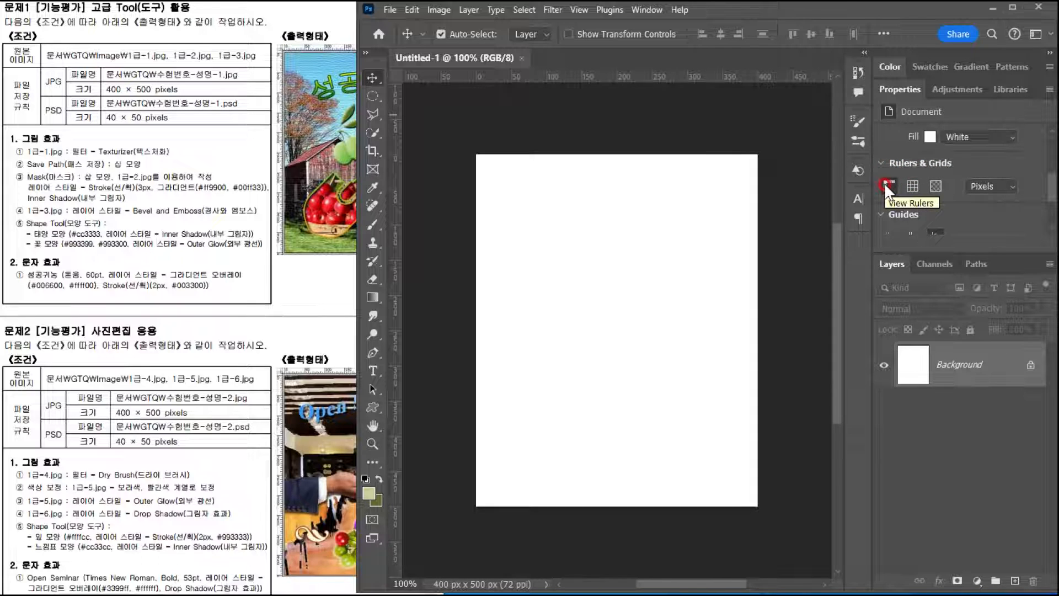
pyautogui.click(885, 183)
pyautogui.click(885, 183)
pyautogui.click(913, 186)
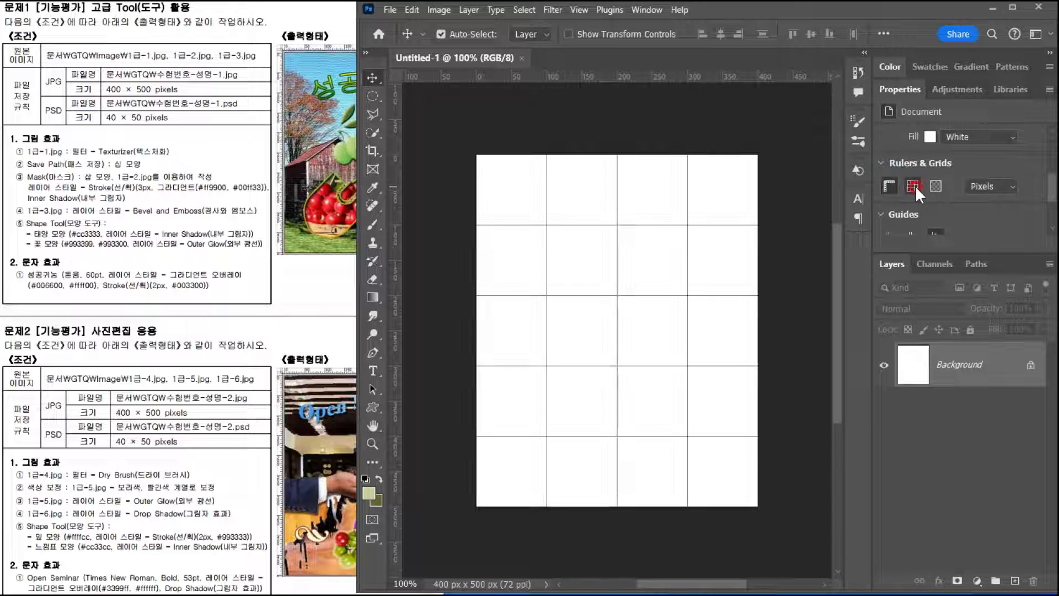
pyautogui.click(914, 186)
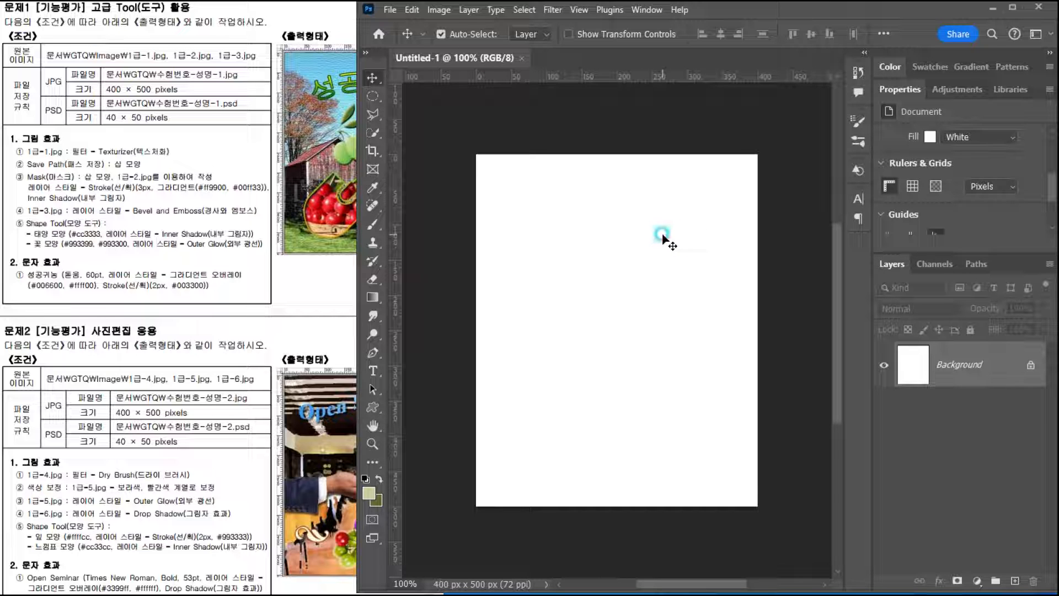
# Step: Save the document in Photoshop PSD format as 수험번호-성명-1 in the GTQ folder
pyautogui.click(229, 227)
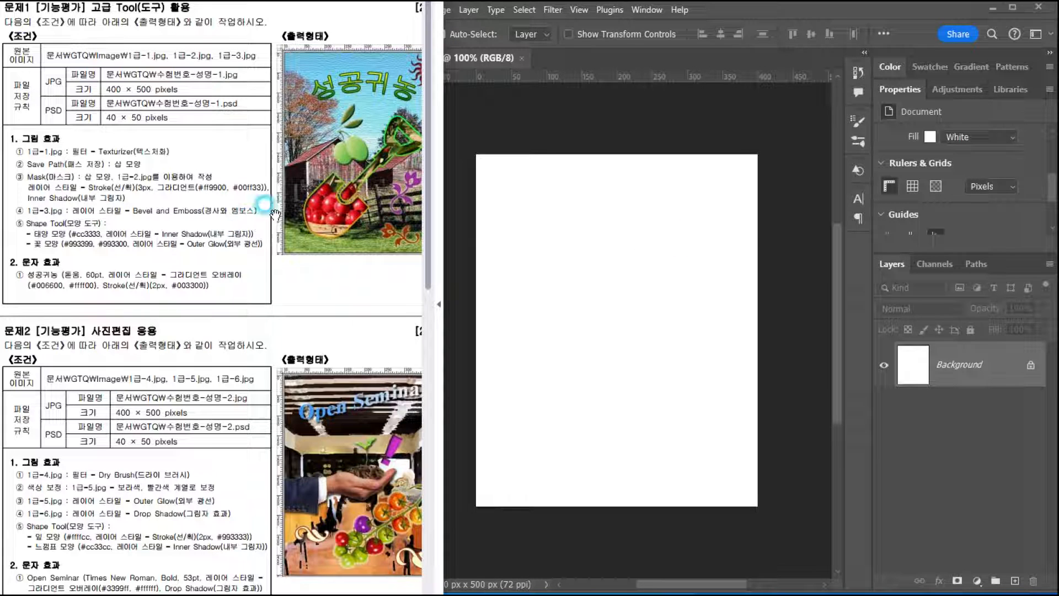
pyautogui.click(649, 265)
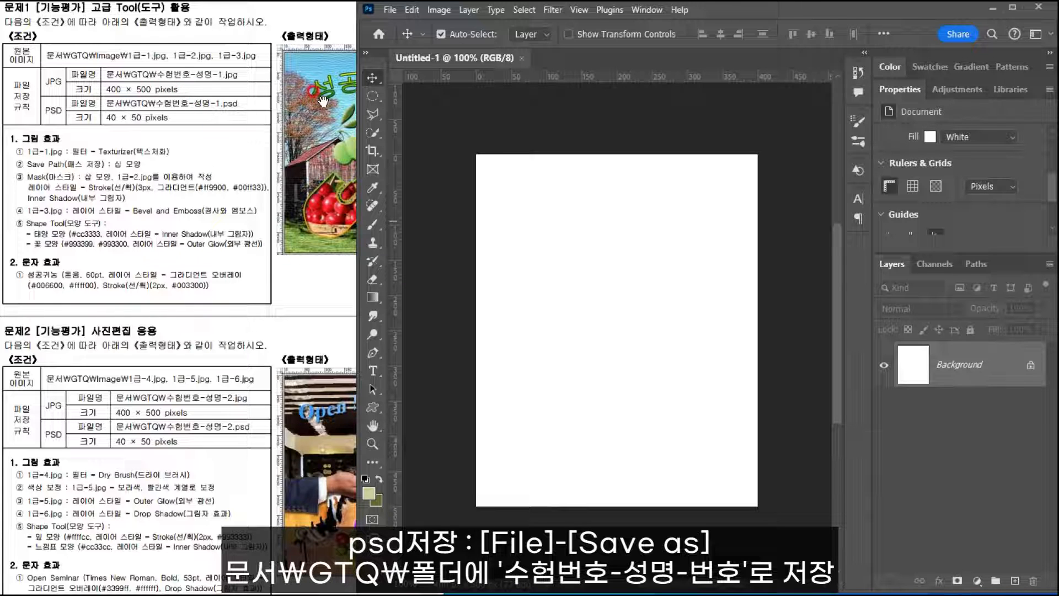
pyautogui.click(390, 9)
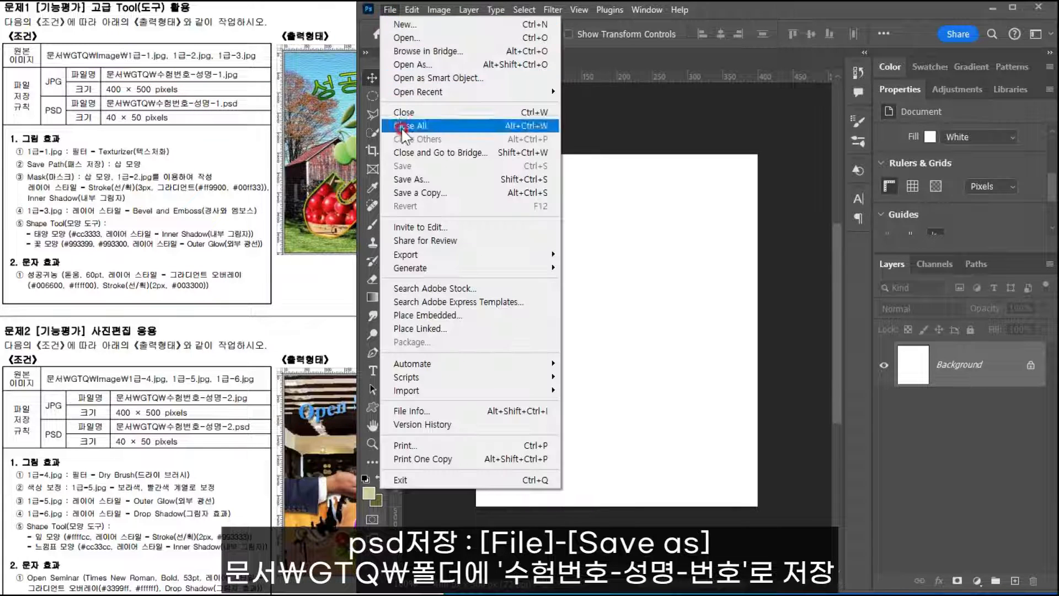
pyautogui.click(403, 179)
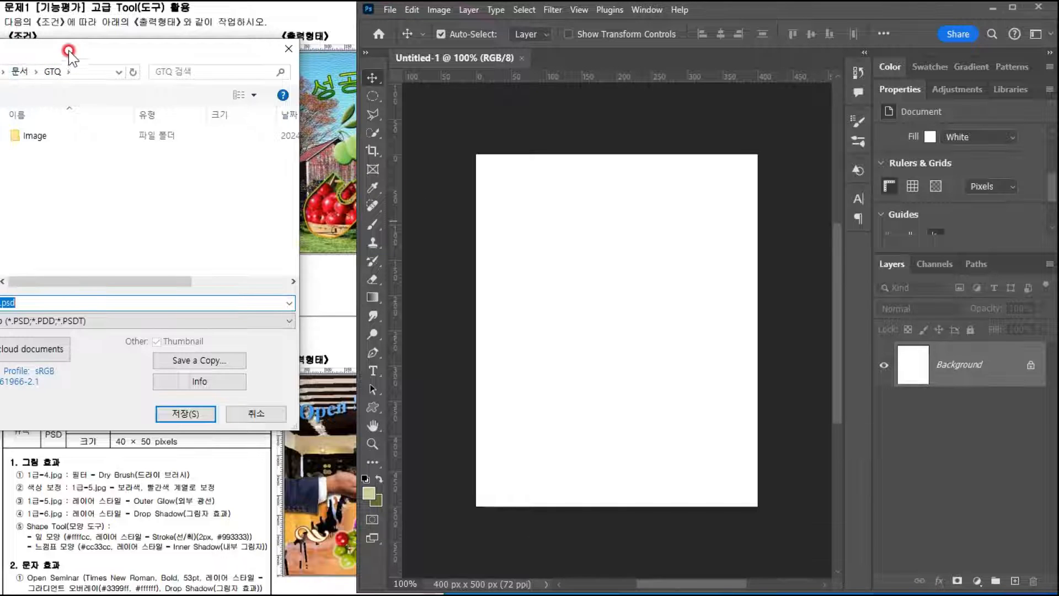
pyautogui.moveTo(66, 47); pyautogui.dragTo(89, 41)
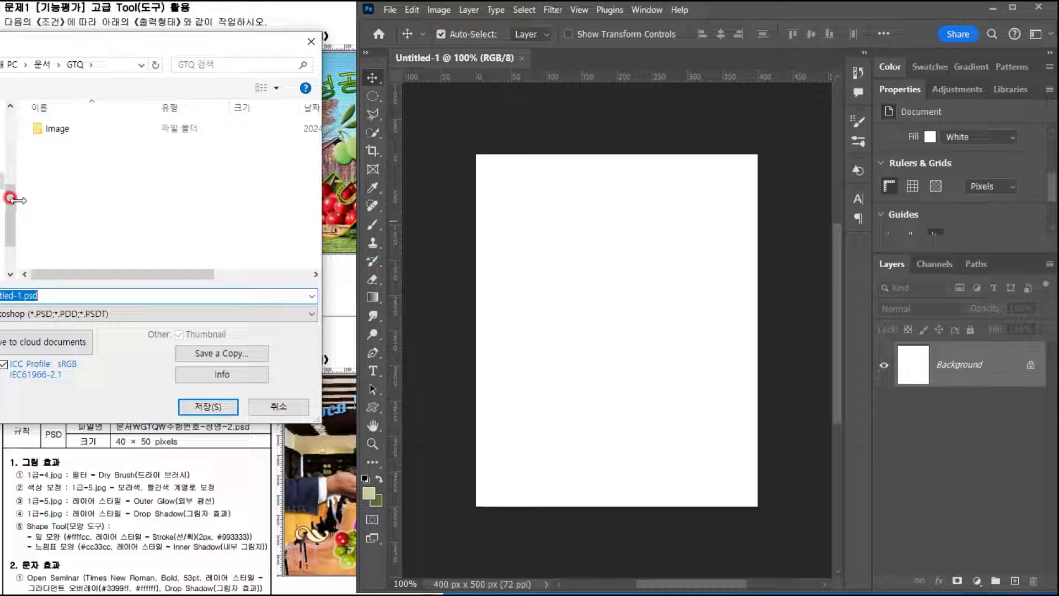
pyautogui.moveTo(17, 204); pyautogui.dragTo(1, 204)
pyautogui.moveTo(97, 69); pyautogui.dragTo(109, 67)
pyautogui.press('BackSpace')
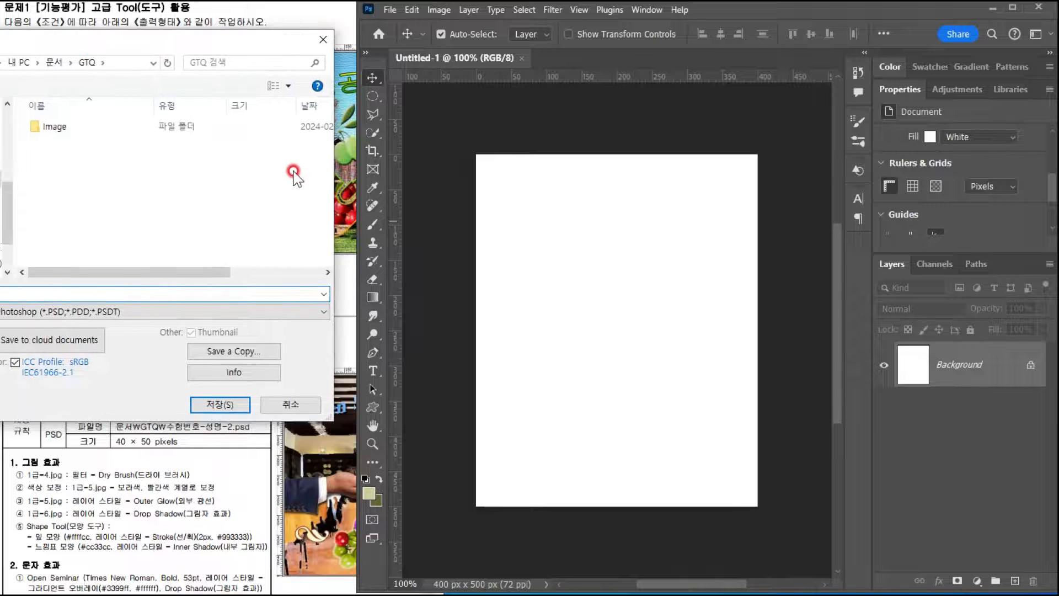
pyautogui.write('수험번호-성명-1')
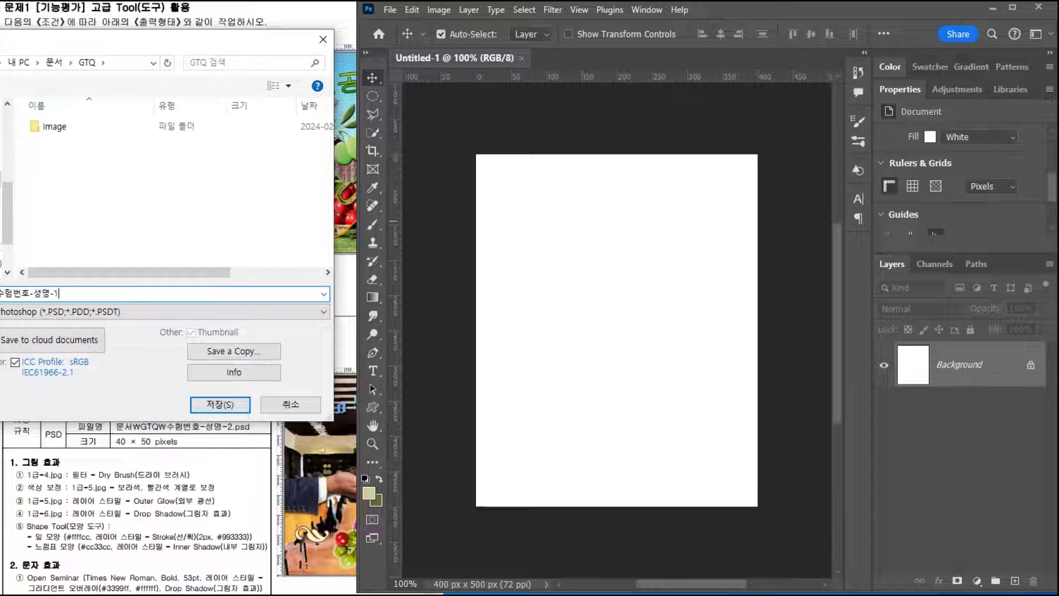
pyautogui.click(198, 404)
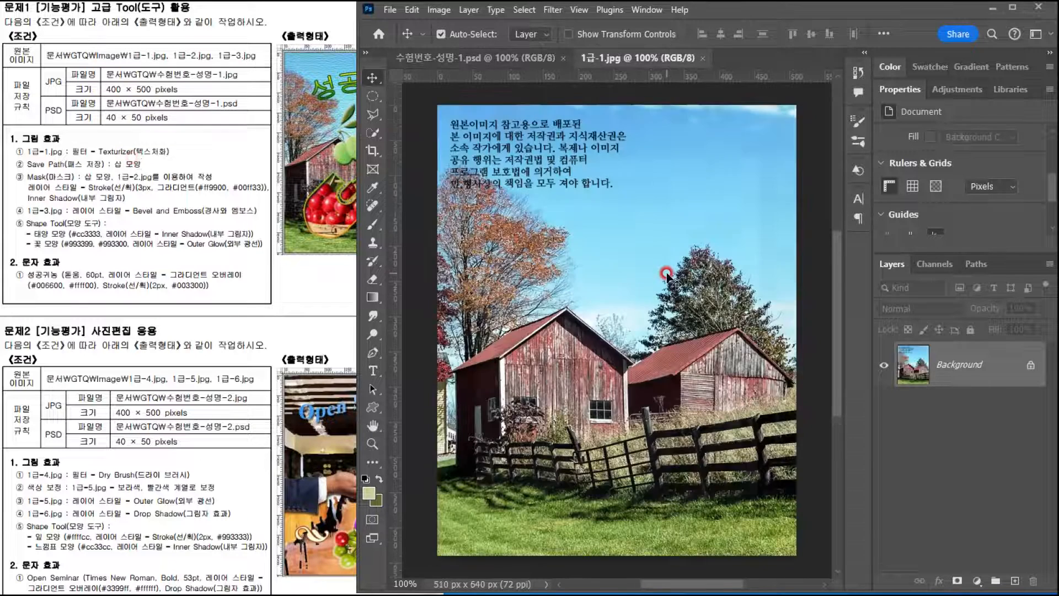
# Step: Check the sample output for question 1 and copy the entire 1급-1.jpg barn image
pyautogui.click(329, 288)
pyautogui.moveTo(345, 267); pyautogui.dragTo(276, 269)
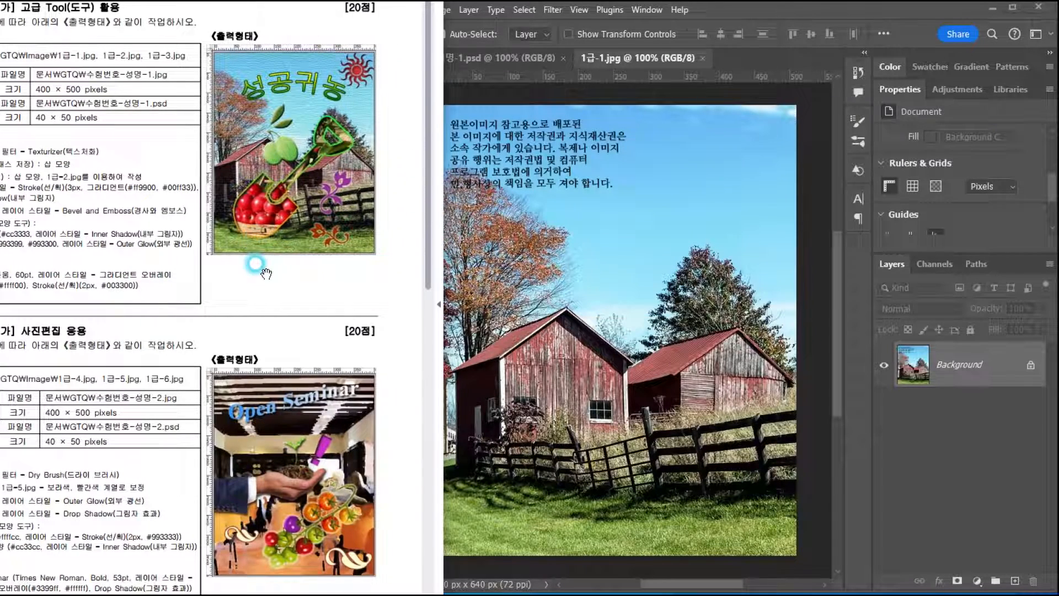
pyautogui.click(608, 252)
pyautogui.hotkey('ctrl', 'a')
pyautogui.hotkey('ctrl', 'c')
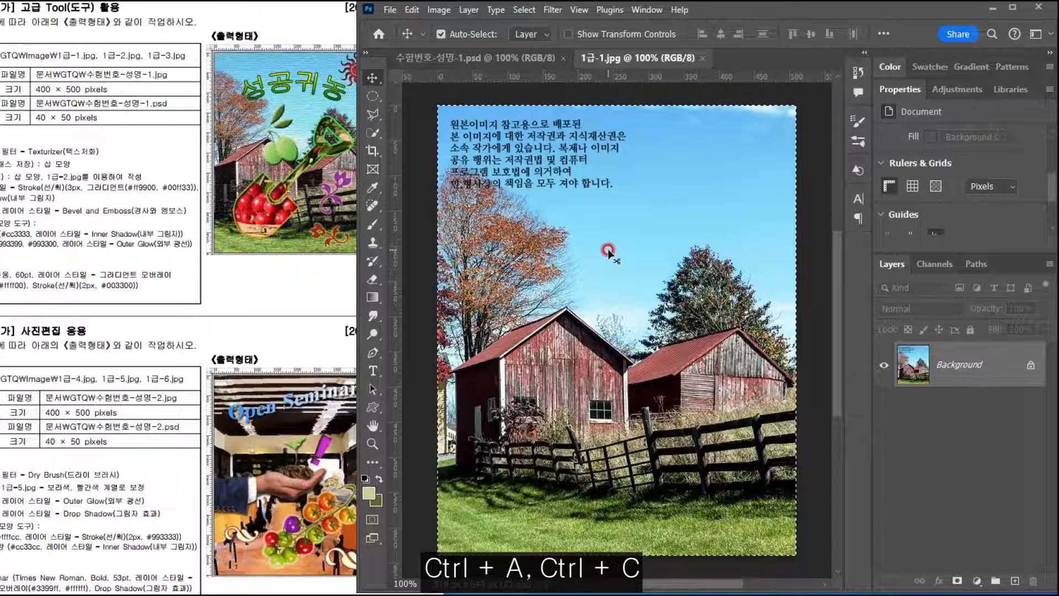
# Step: Paste the barn image into 수험번호-성명-1.psd and scale it to about 82.7% so it covers the canvas, aligned with the right edge
pyautogui.click(472, 55)
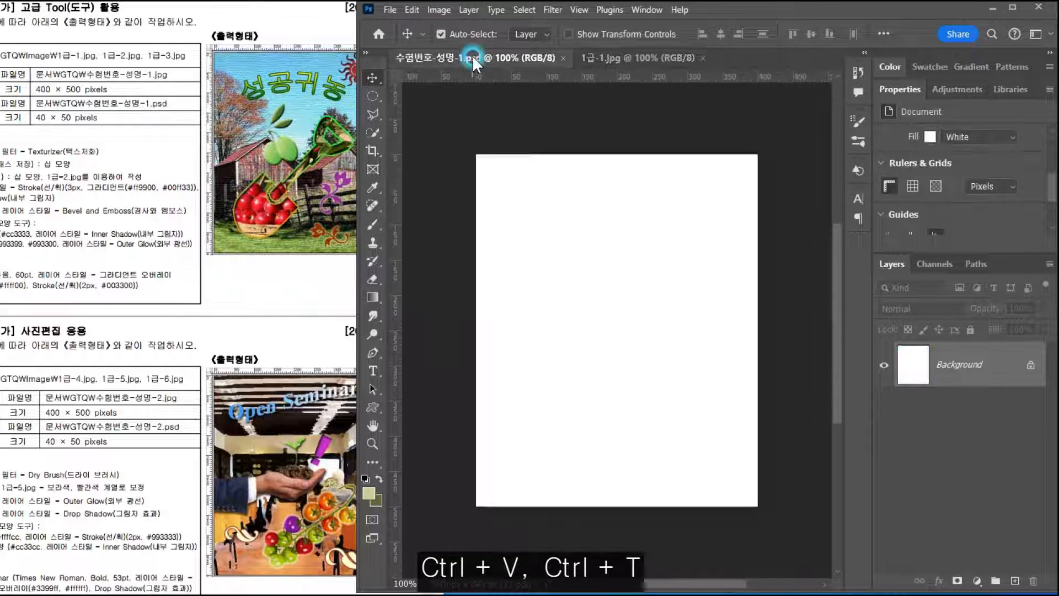
pyautogui.hotkey('ctrl', 'v')
pyautogui.hotkey('ctrl', 't')
pyautogui.moveTo(656, 155); pyautogui.dragTo(658, 199)
pyautogui.moveTo(664, 337); pyautogui.dragTo(632, 266)
pyautogui.moveTo(784, 530); pyautogui.dragTo(767, 510)
pyautogui.moveTo(562, 328); pyautogui.dragTo(575, 346)
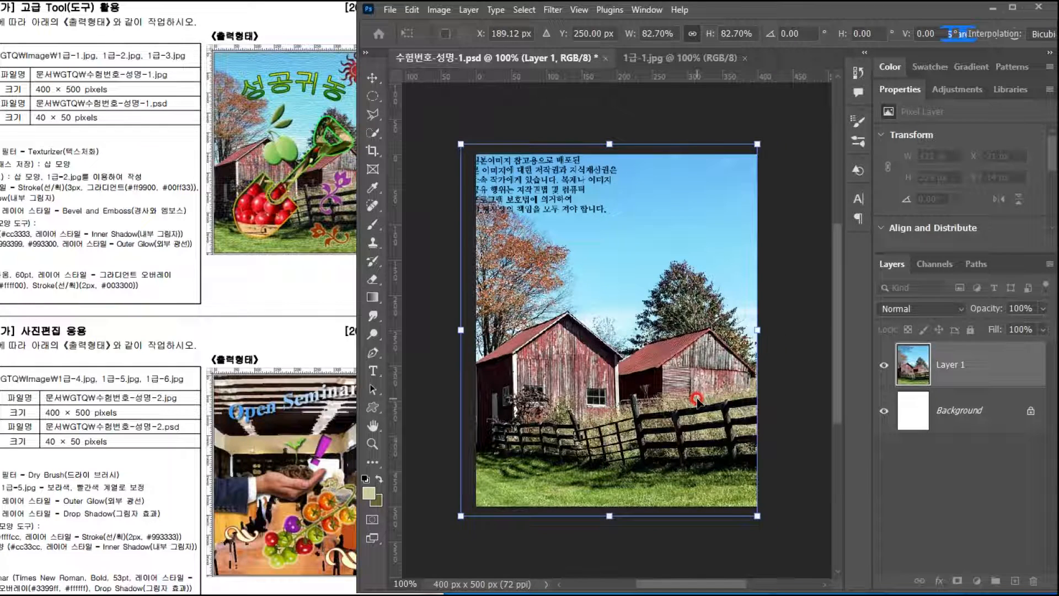
pyautogui.press('Return')
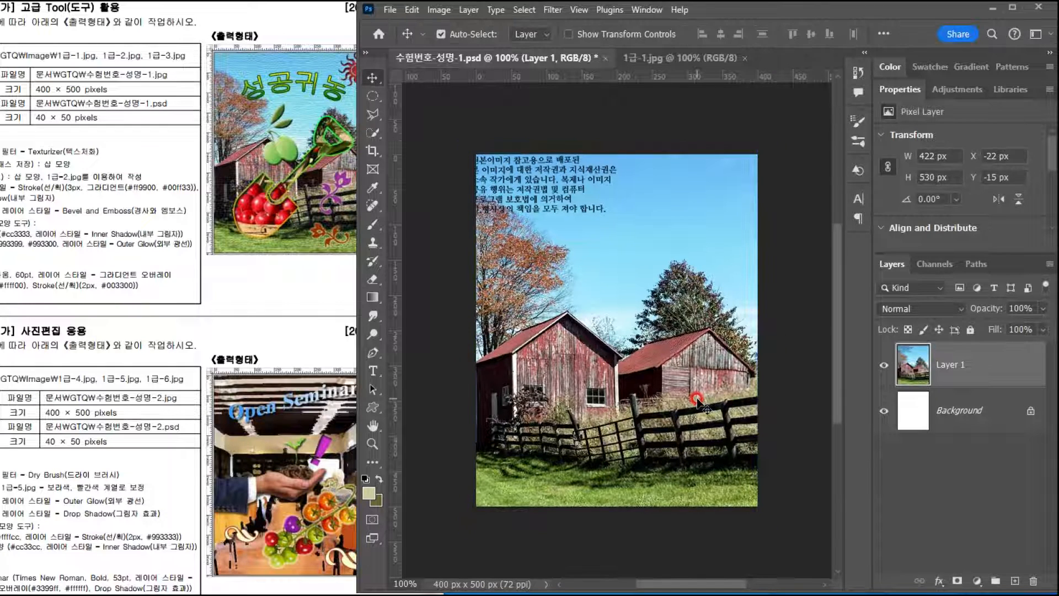
# Step: Apply the Filter Gallery's Texturizer filter with the Canvas texture to the barn image layer
pyautogui.click(220, 244)
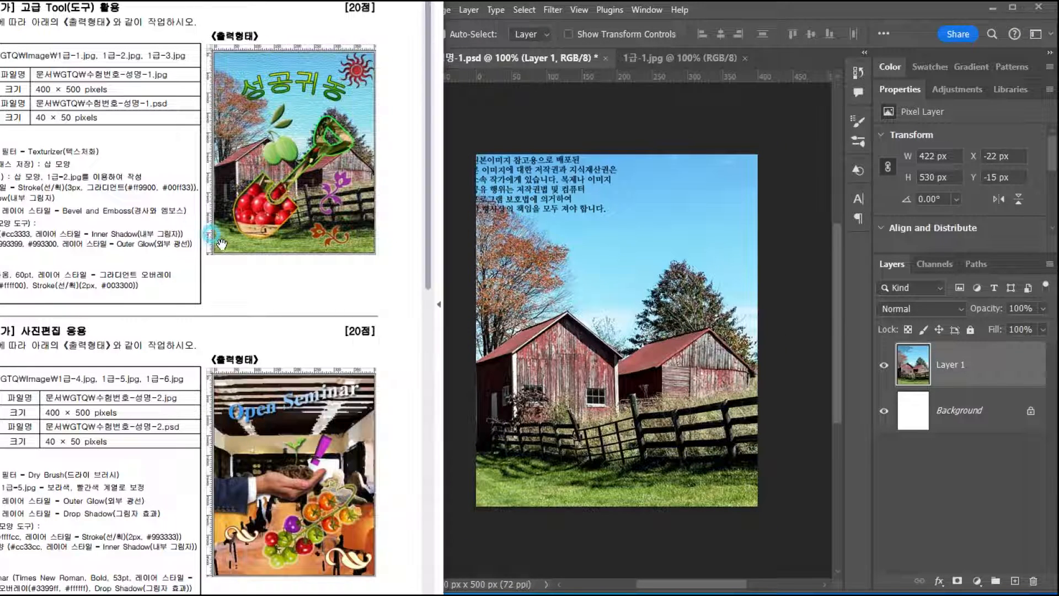
pyautogui.click(599, 238)
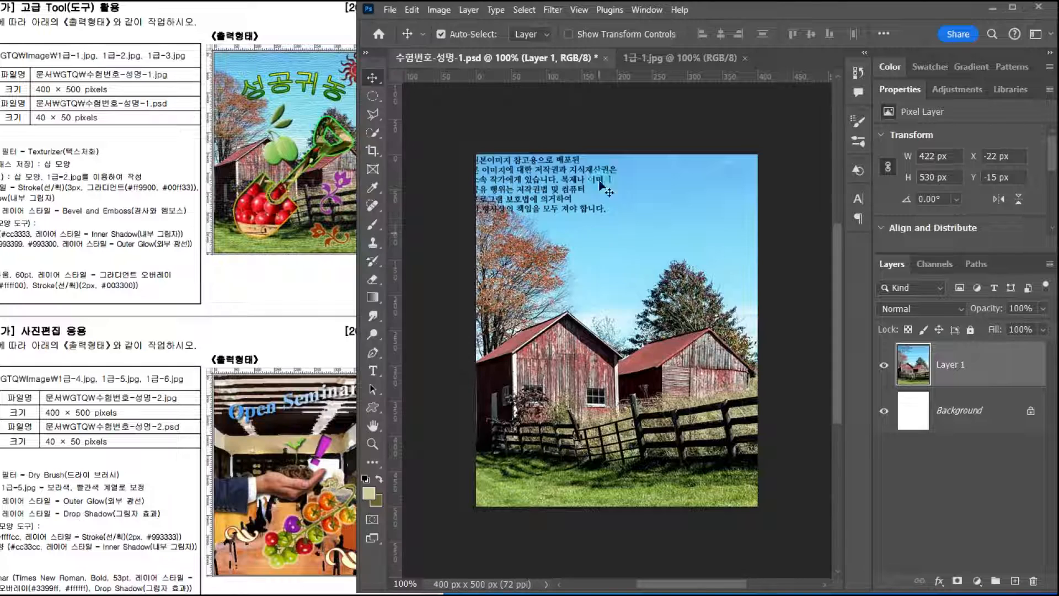
pyautogui.click(556, 10)
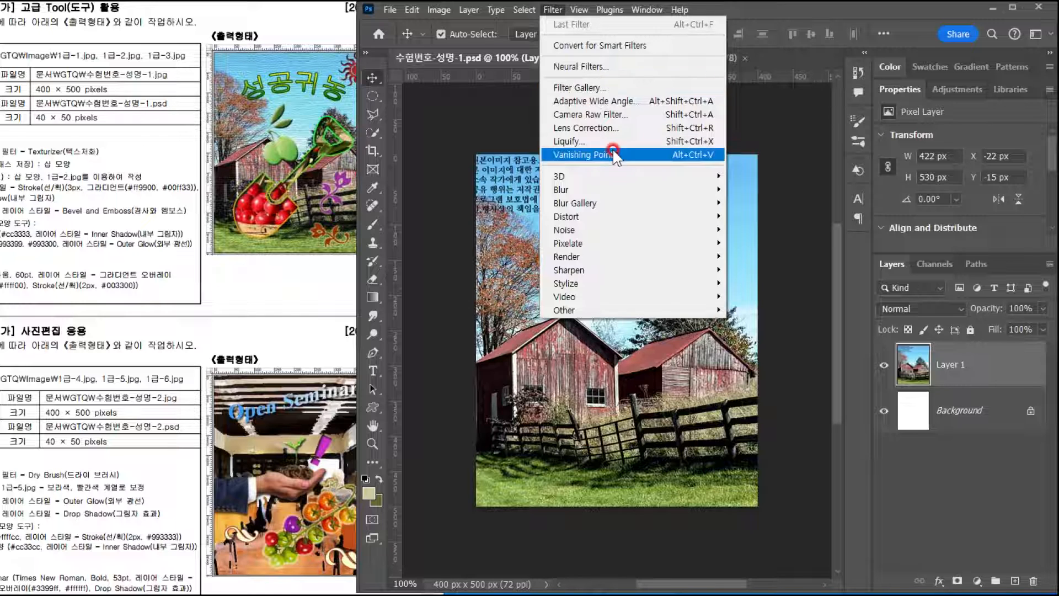
pyautogui.moveTo(606, 202)
pyautogui.moveTo(613, 230)
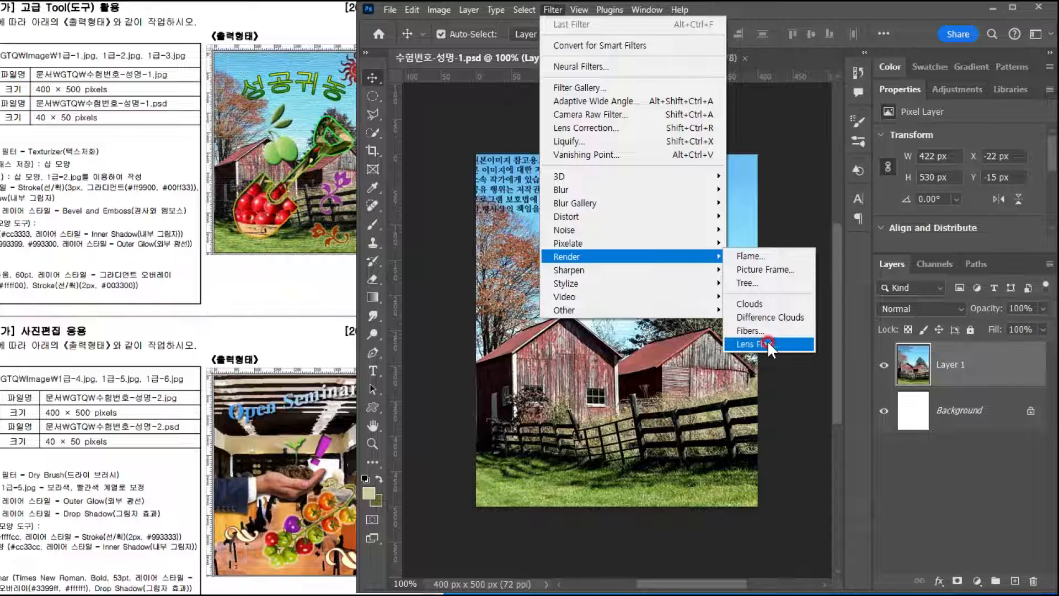
pyautogui.moveTo(609, 285)
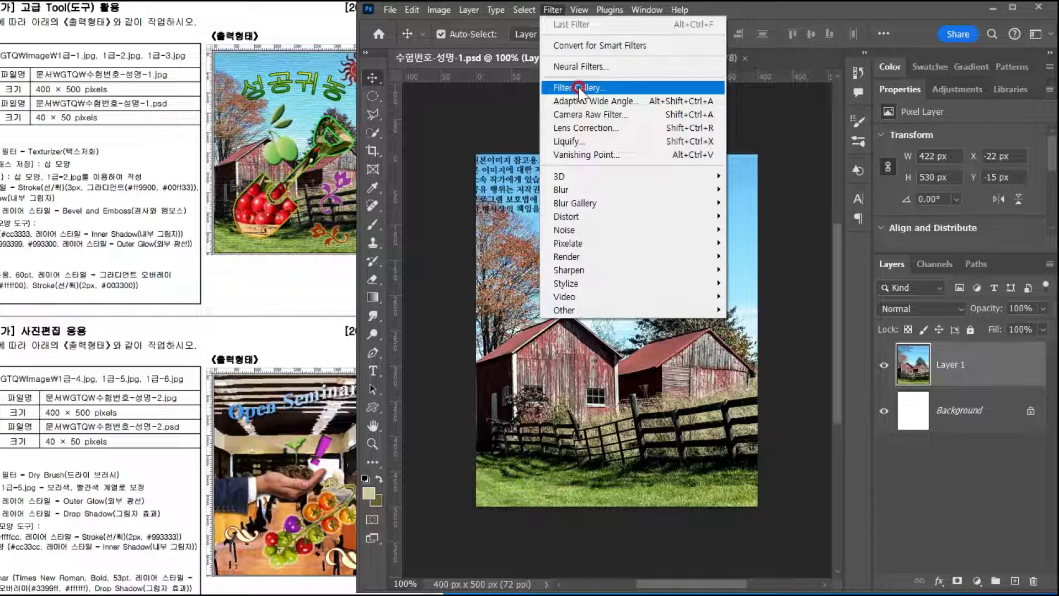
pyautogui.click(577, 86)
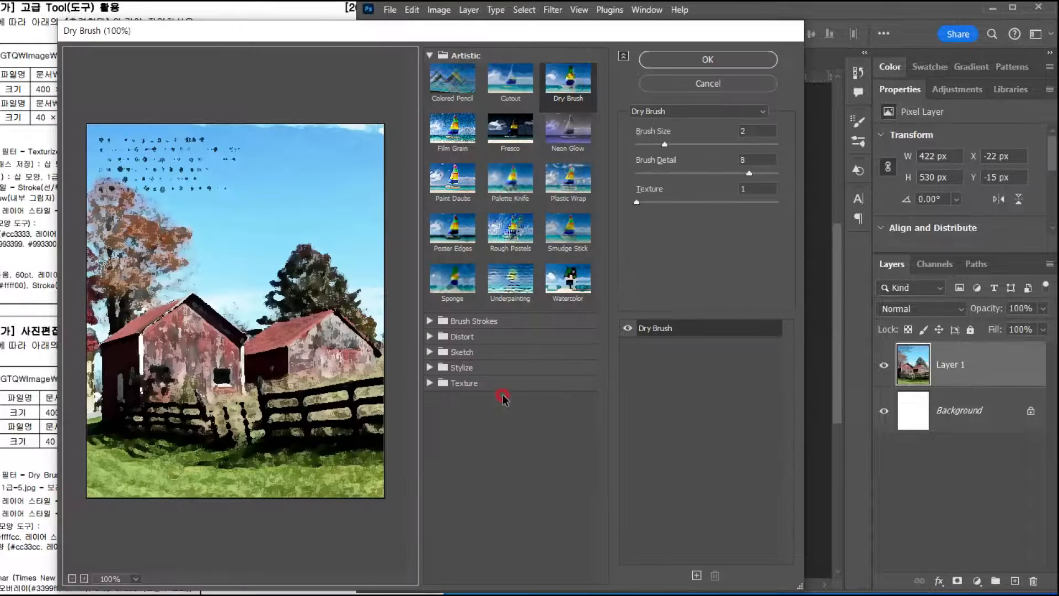
pyautogui.click(488, 386)
pyautogui.click(567, 458)
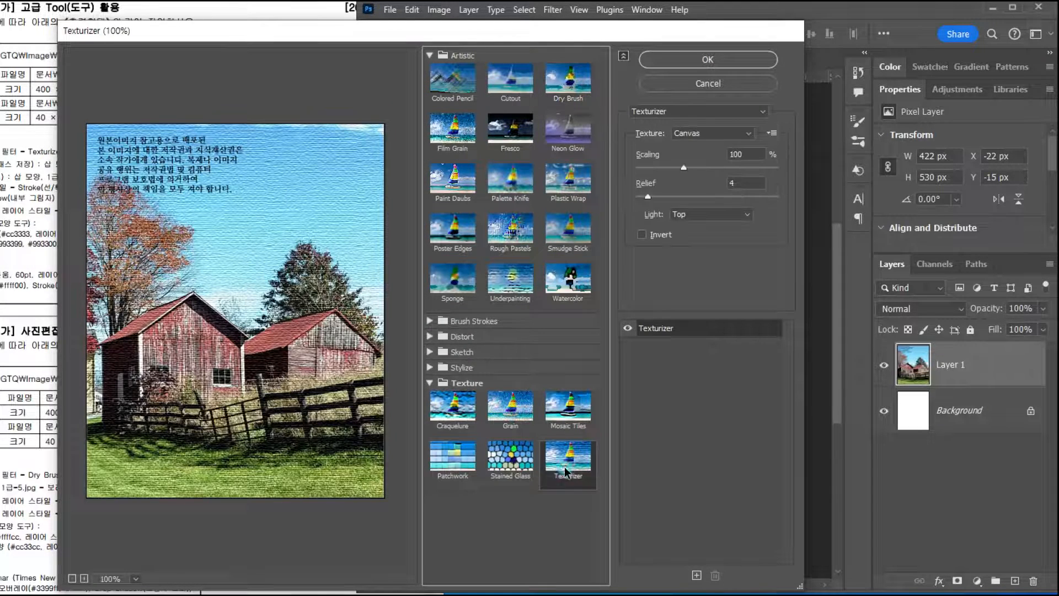
pyautogui.click(690, 60)
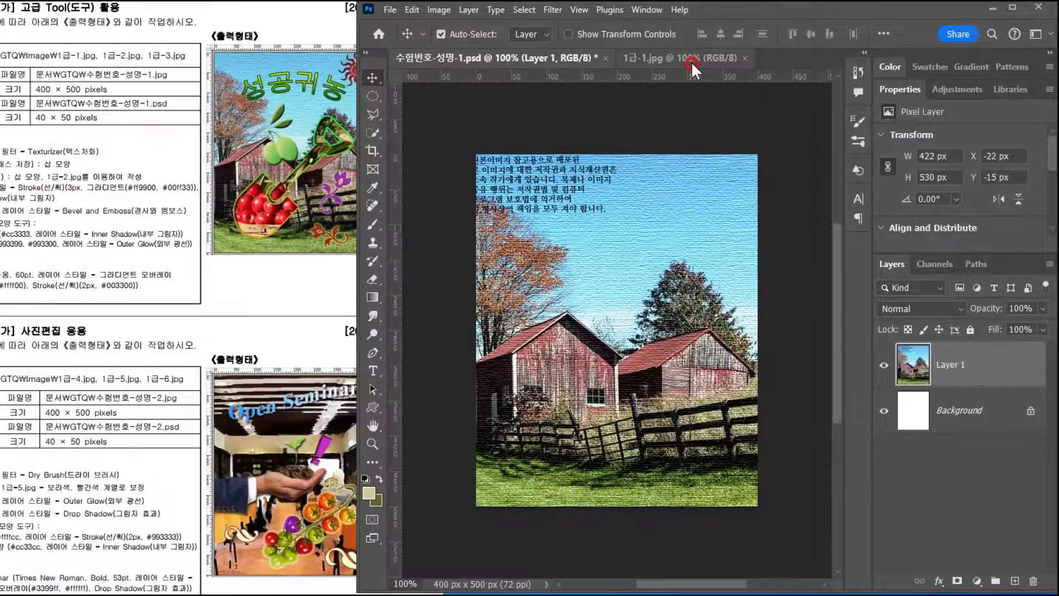
# Step: Read question 1's picture-effect conditions on the exam sheet and examine the shovel shape in the sample output
pyautogui.click(302, 213)
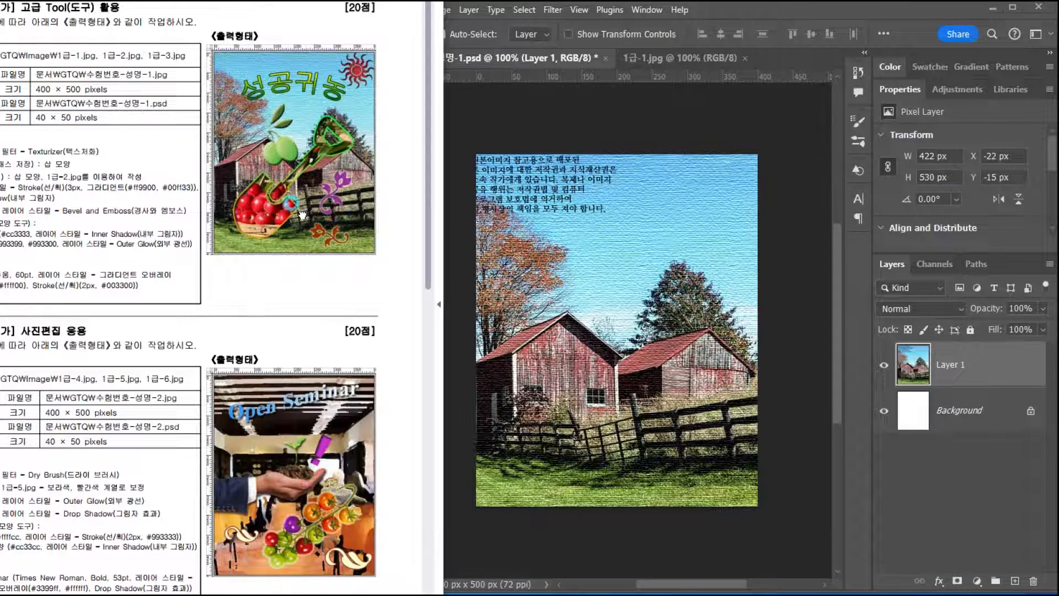
pyautogui.hscroll(-3, 298, 237)
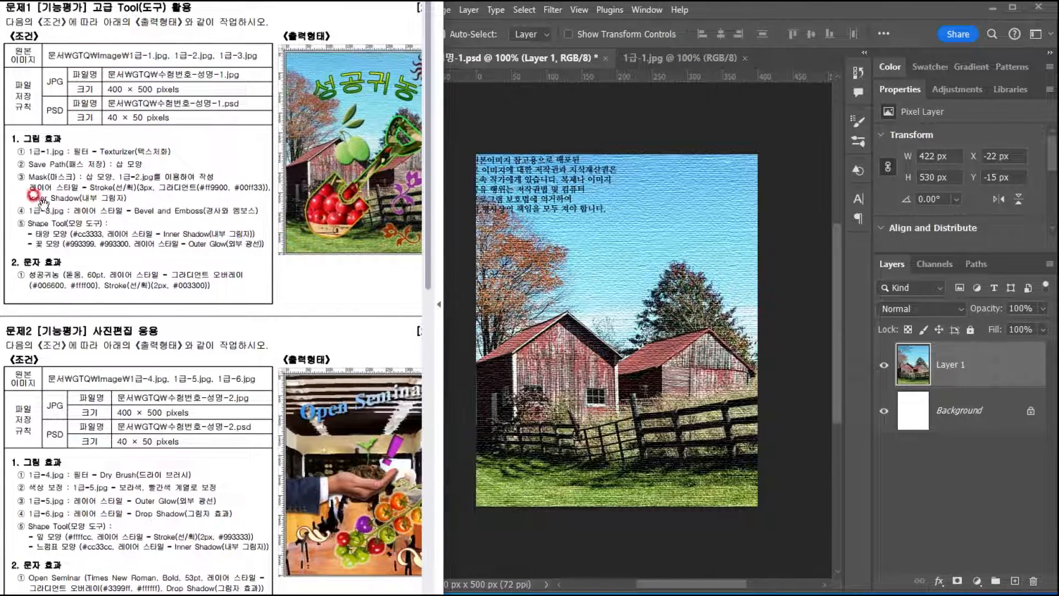
pyautogui.click(32, 161)
pyautogui.click(58, 151)
pyautogui.click(34, 174)
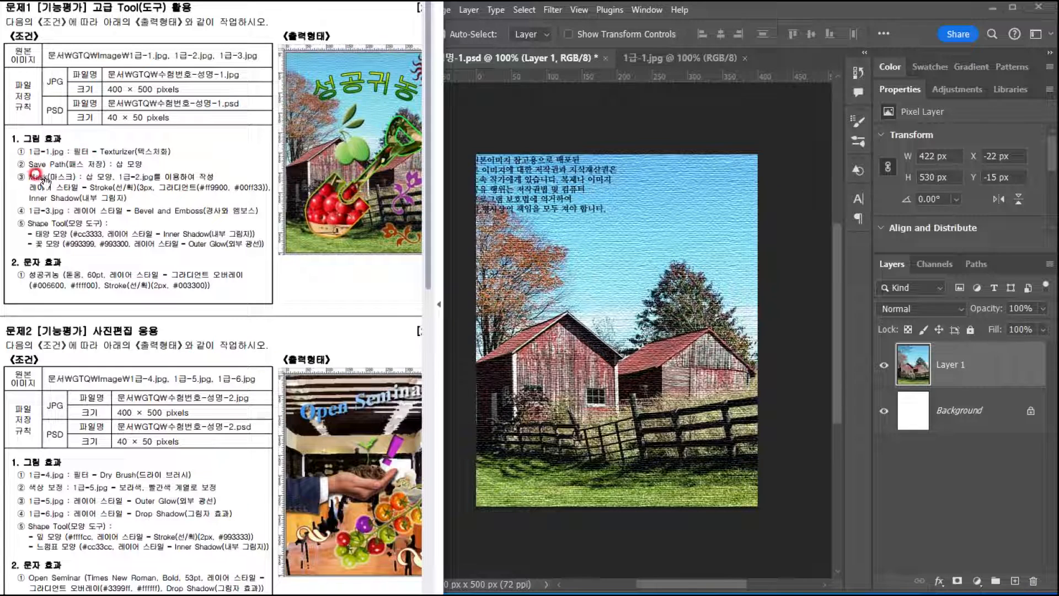
pyautogui.click(159, 168)
pyautogui.click(295, 207)
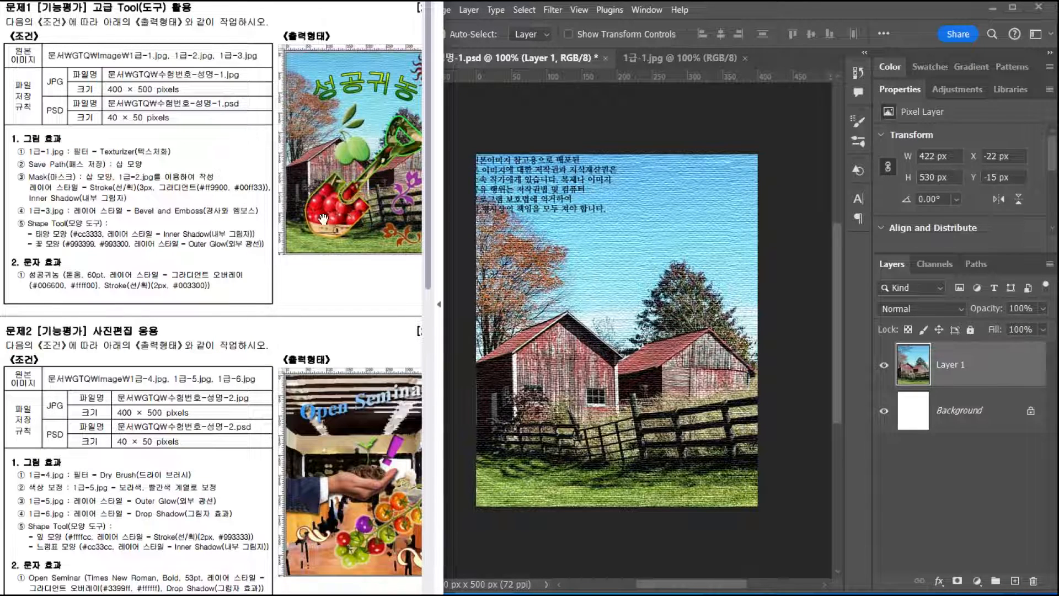
pyautogui.moveTo(331, 219); pyautogui.dragTo(282, 222)
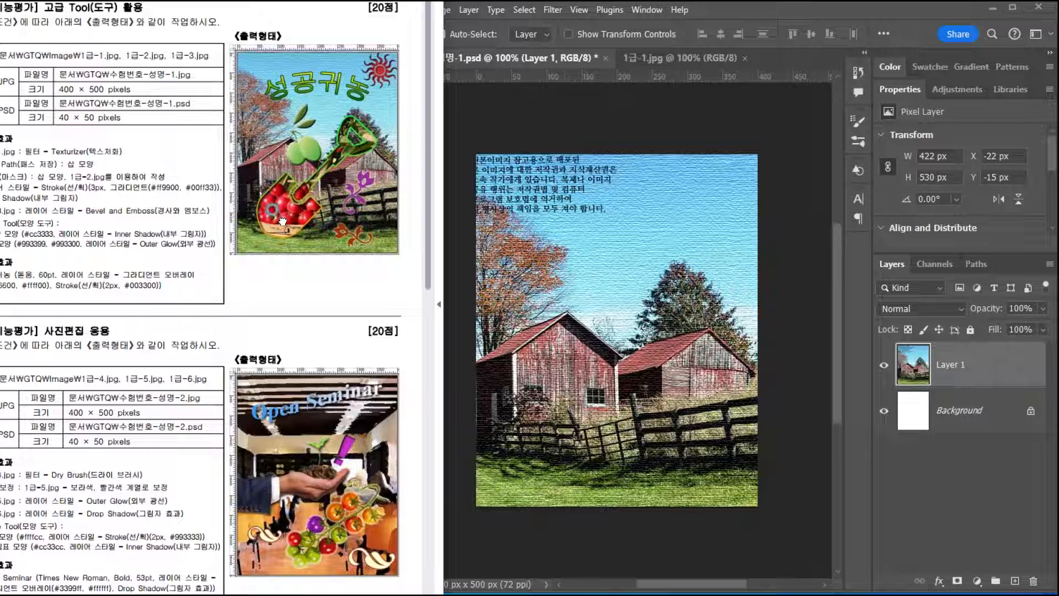
pyautogui.click(52, 152)
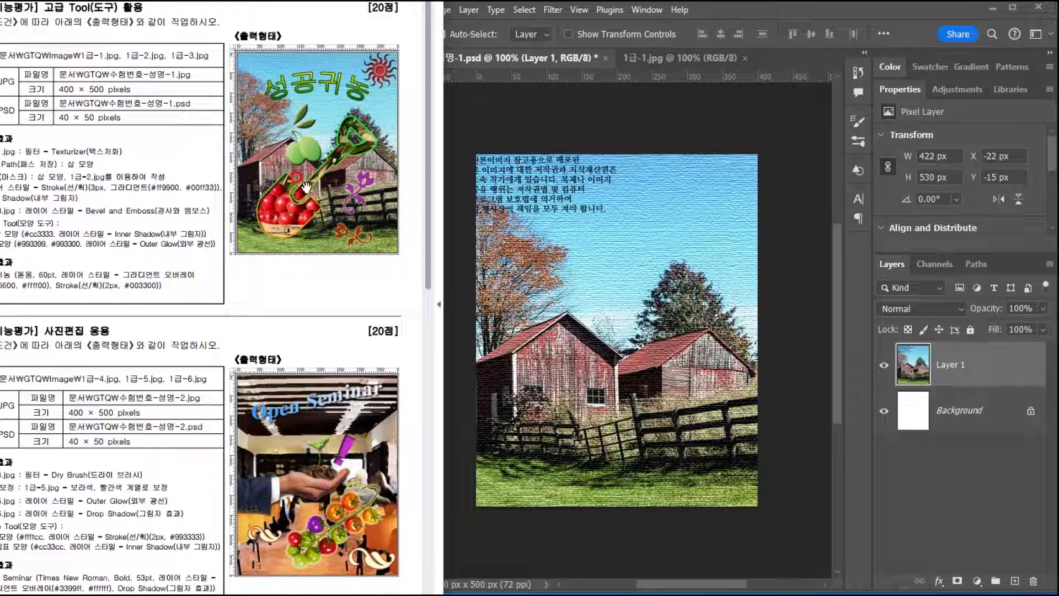
pyautogui.click(93, 166)
# Step: Hide the barn layer and display the grid over the blank canvas
pyautogui.click(933, 370)
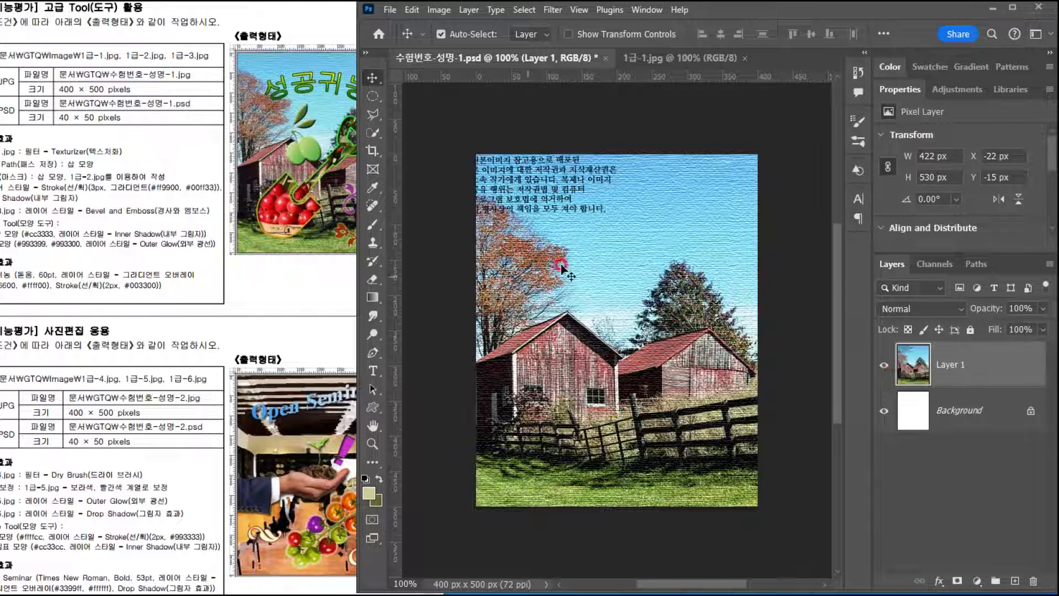
pyautogui.click(884, 365)
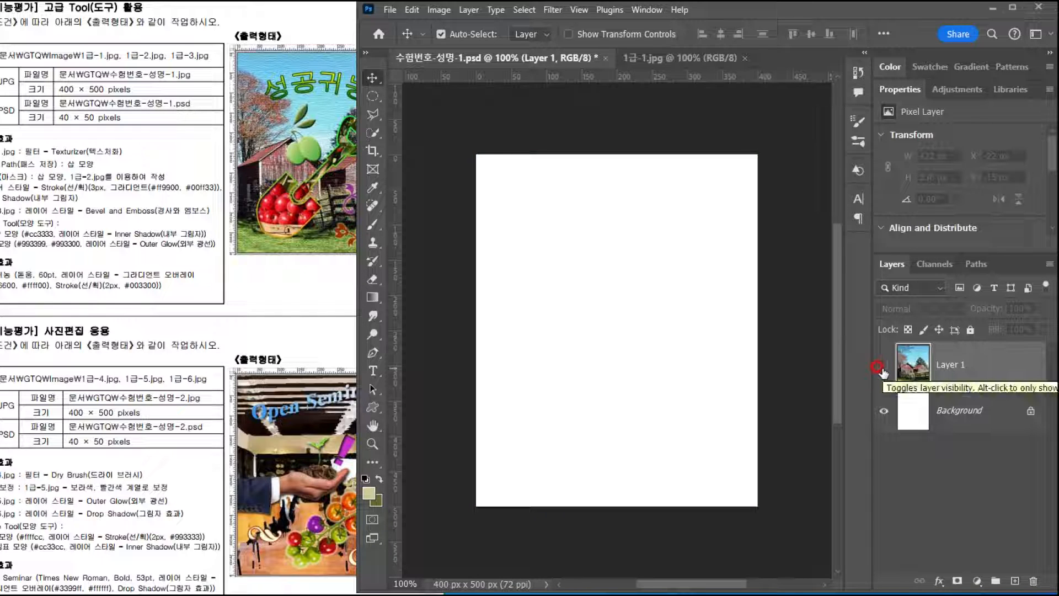
pyautogui.click(628, 329)
pyautogui.scroll(1, 632, 330)
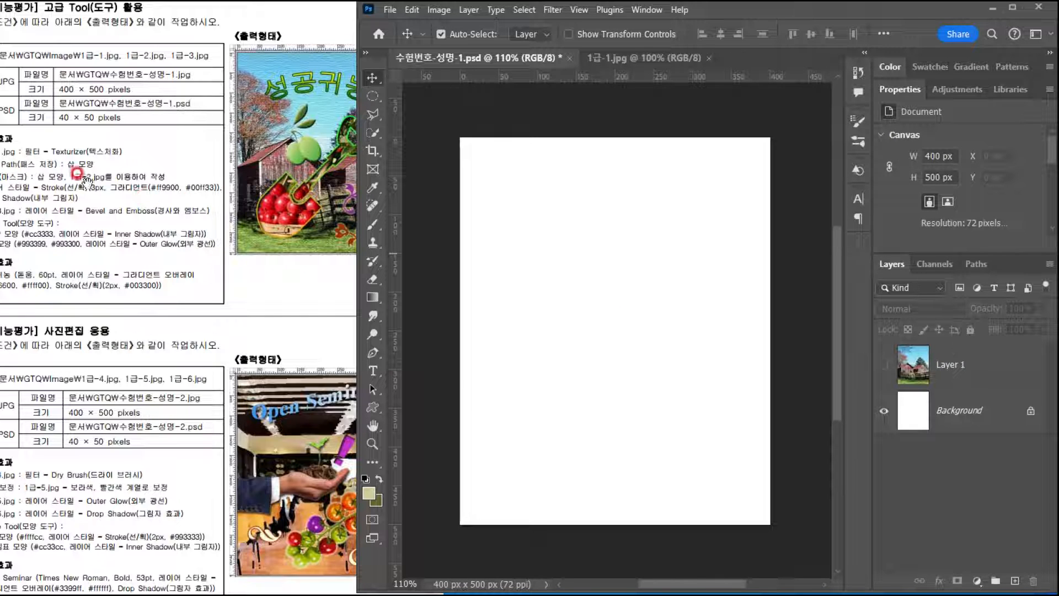
pyautogui.moveTo(242, 269); pyautogui.dragTo(228, 275)
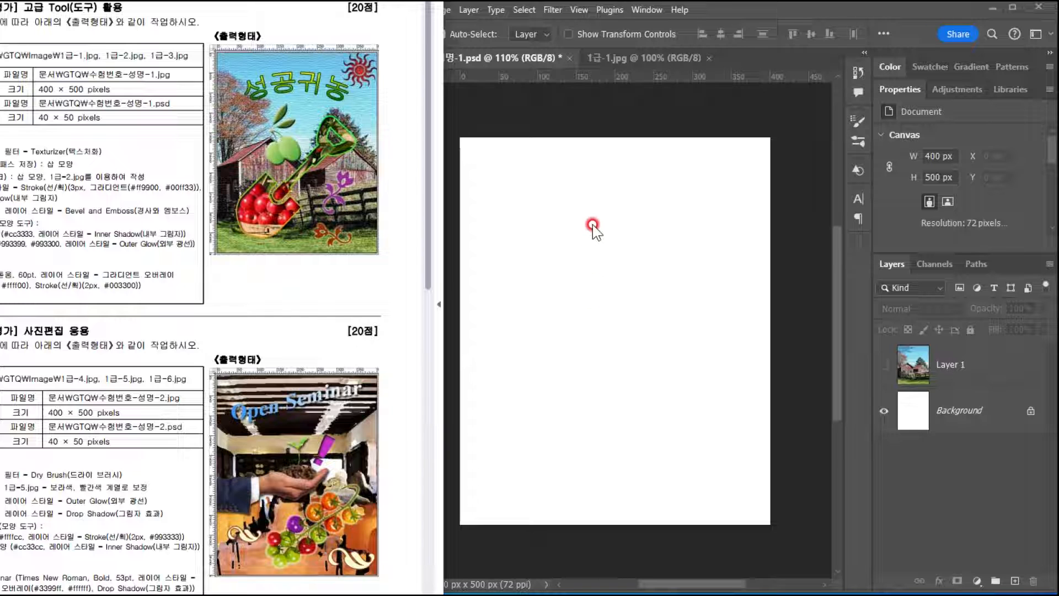
pyautogui.click(605, 446)
pyautogui.hotkey('ctrl', "'")
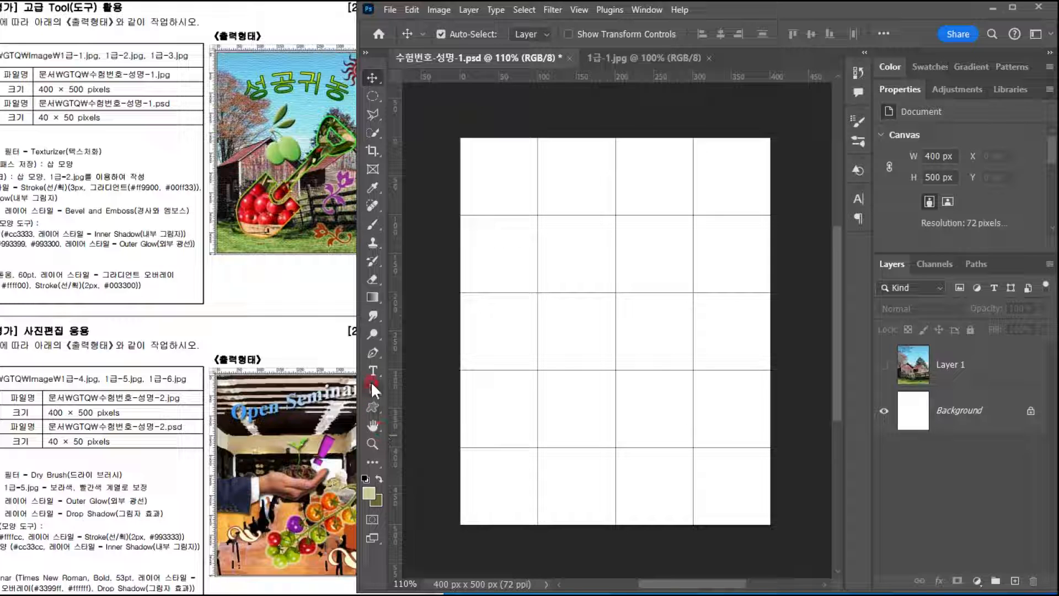
# Step: Set the Pen tool to Path mode with the Exclude Overlapping Shapes operation
pyautogui.click(372, 355)
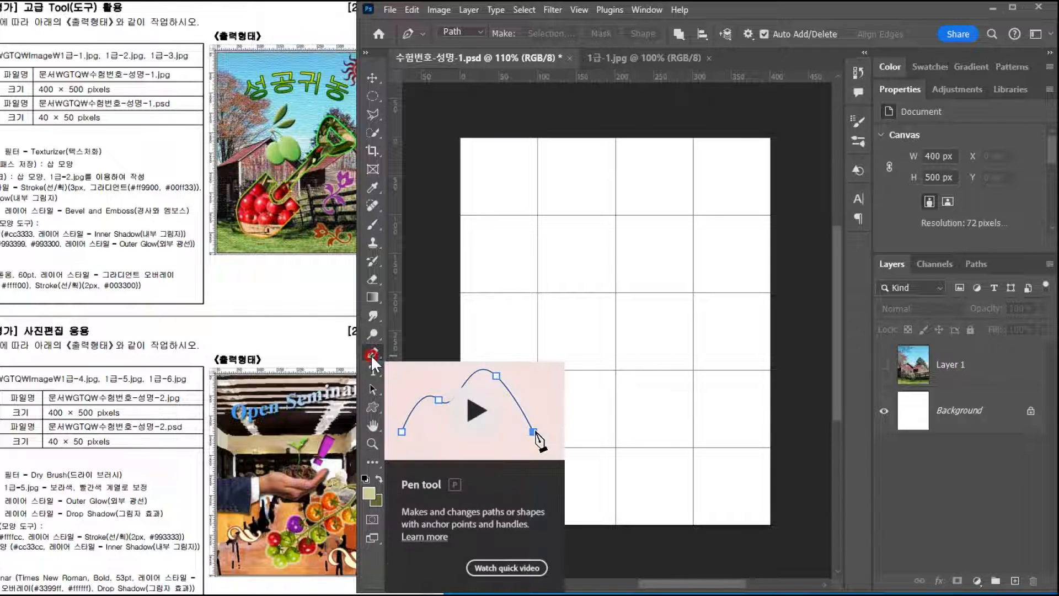
pyautogui.click(453, 33)
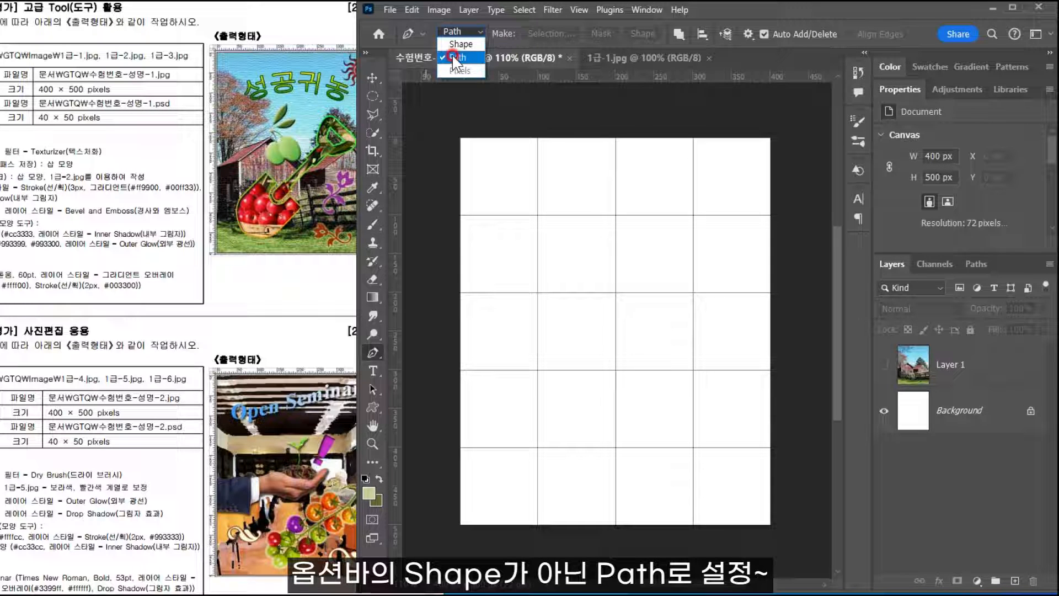
pyautogui.click(454, 56)
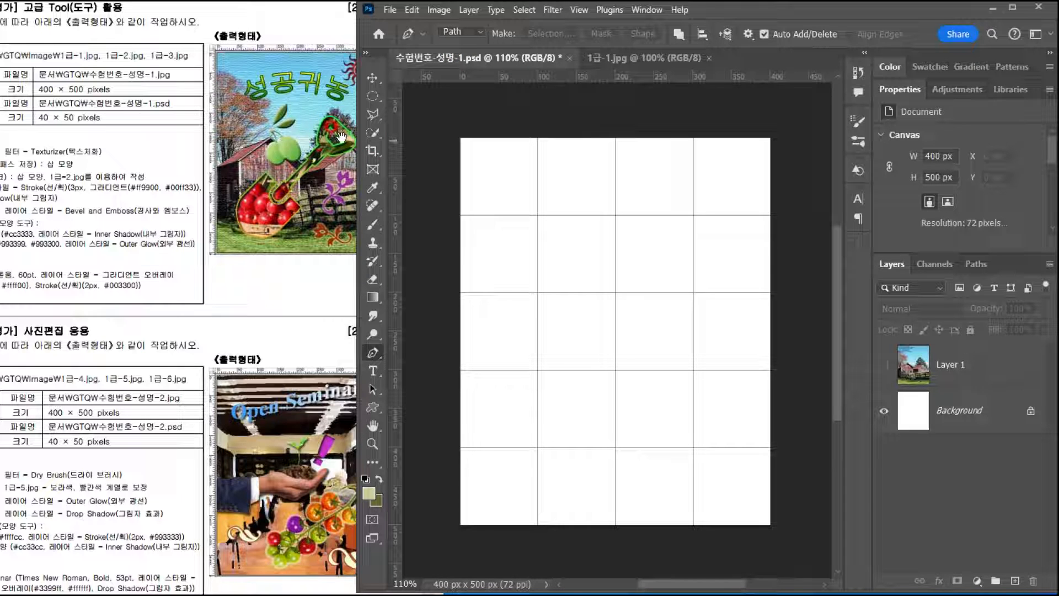
pyautogui.click(680, 33)
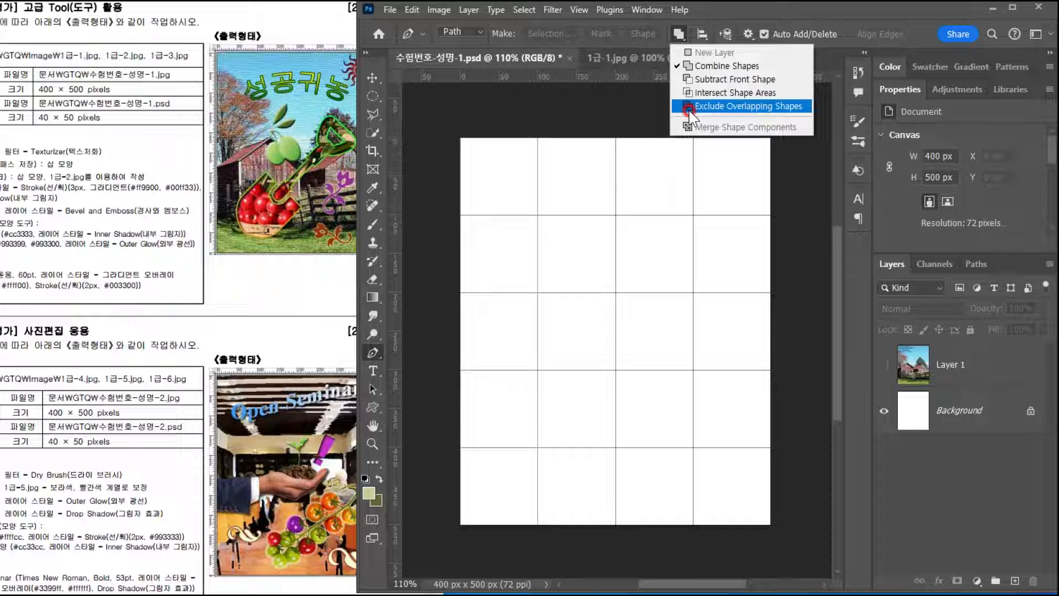
pyautogui.click(689, 107)
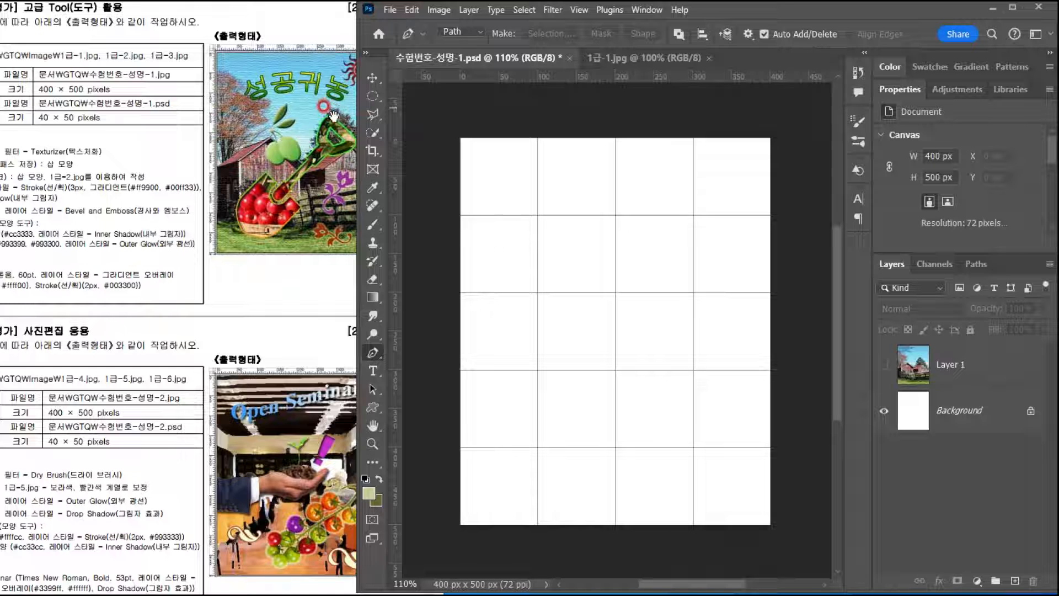
# Step: Draw the right half of the shovel's grip from the 200 px vertical grid line, curving back inward to a corner point
pyautogui.click(585, 190)
pyautogui.click(615, 228)
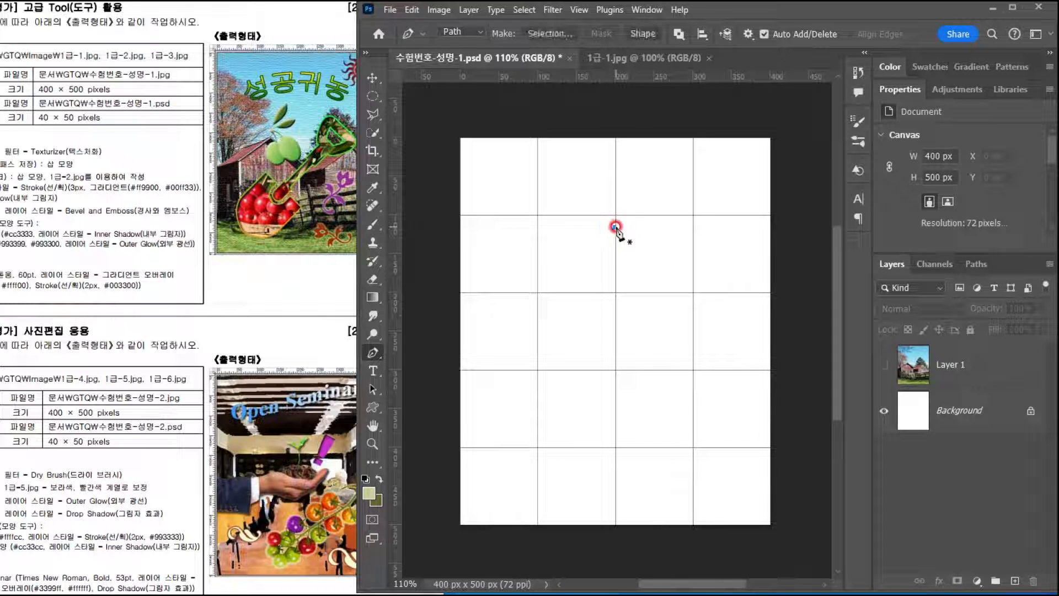
pyautogui.click(652, 227)
pyautogui.moveTo(656, 248); pyautogui.dragTo(620, 276)
pyautogui.keyDown('alt'); pyautogui.click(628, 273); pyautogui.keyUp('alt')
pyautogui.keyDown('alt'); pyautogui.click(628, 272); pyautogui.keyUp('alt')
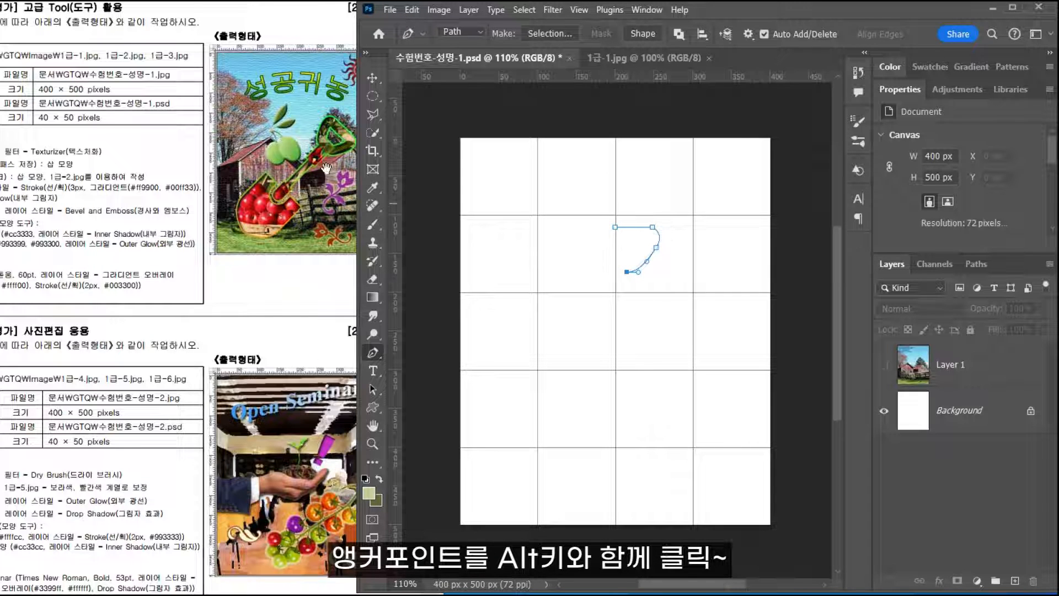
# Step: Continue the path down as the shovel shaft's stepped right edge, narrowing to a thin section and widening again just below the 300 px grid line
pyautogui.click(626, 307)
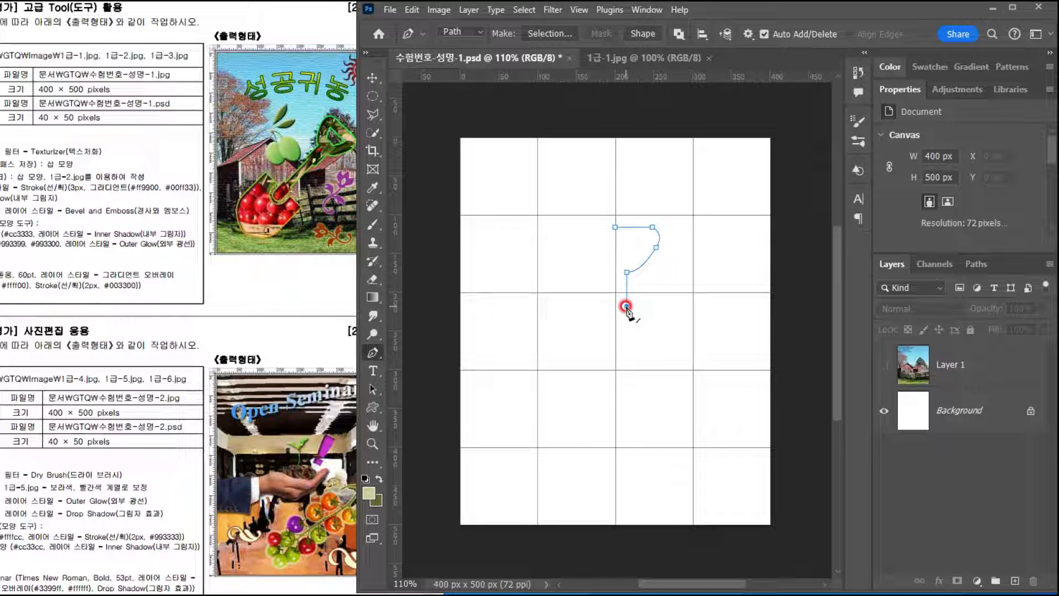
pyautogui.click(615, 306)
pyautogui.scroll(5, 668, 320)
pyautogui.scroll(2, 587, 310)
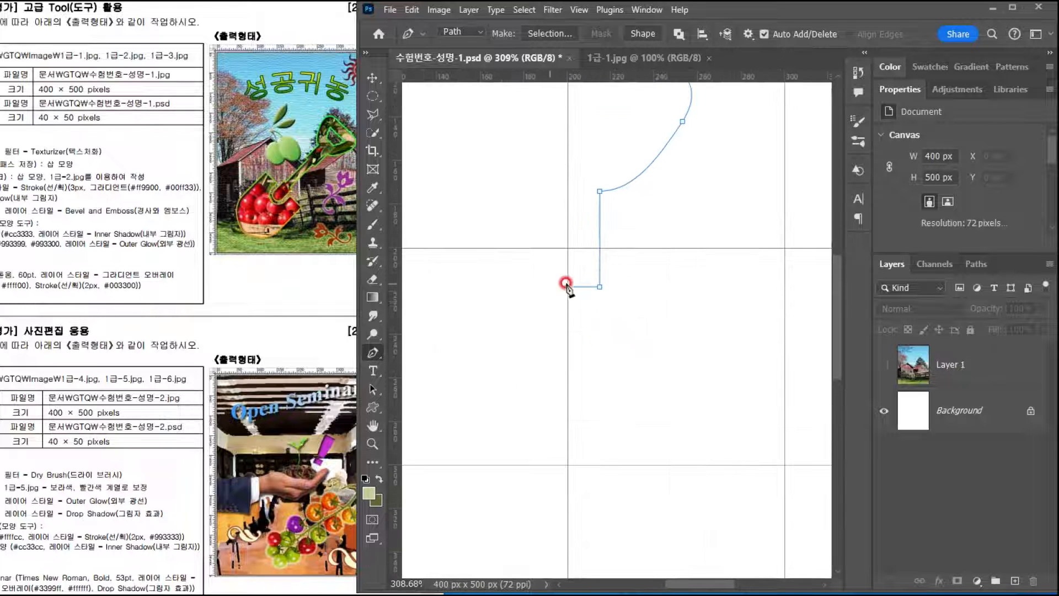
pyautogui.scroll(-3, 579, 296)
pyautogui.scroll(-2, 600, 302)
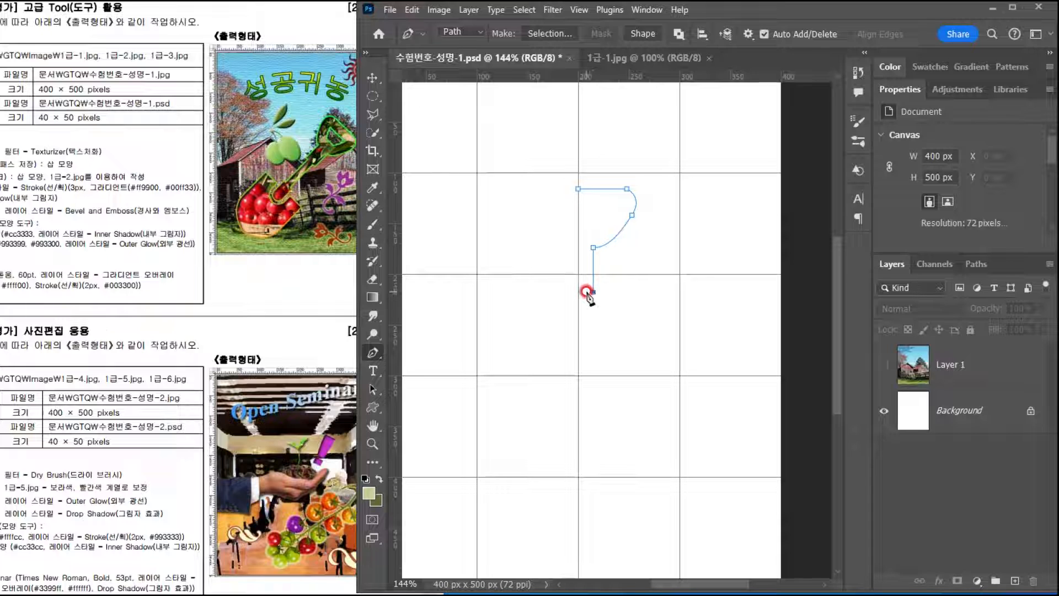
pyautogui.click(587, 376)
pyautogui.click(592, 376)
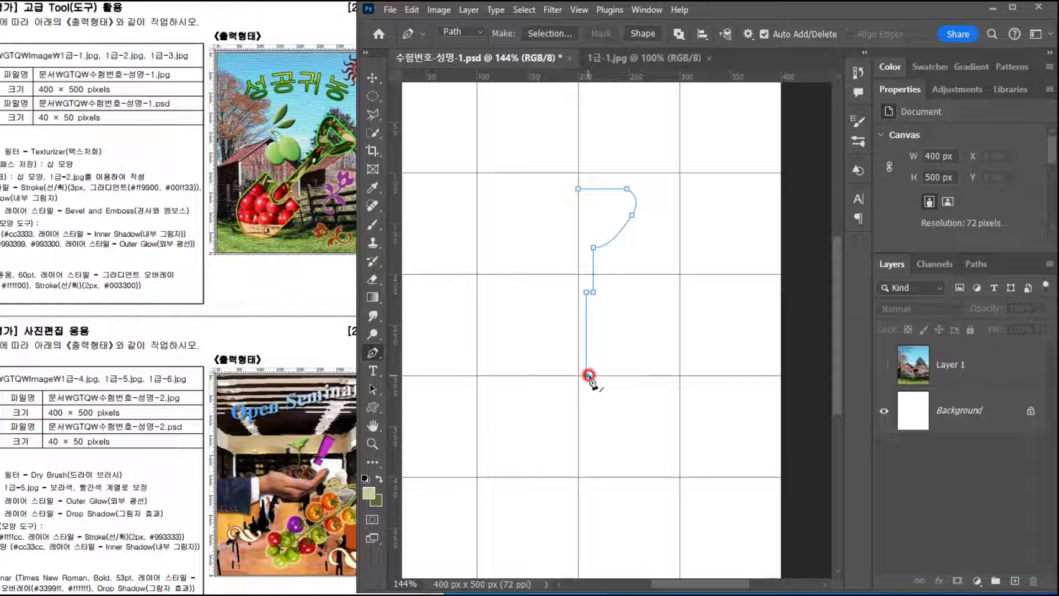
pyautogui.click(593, 376)
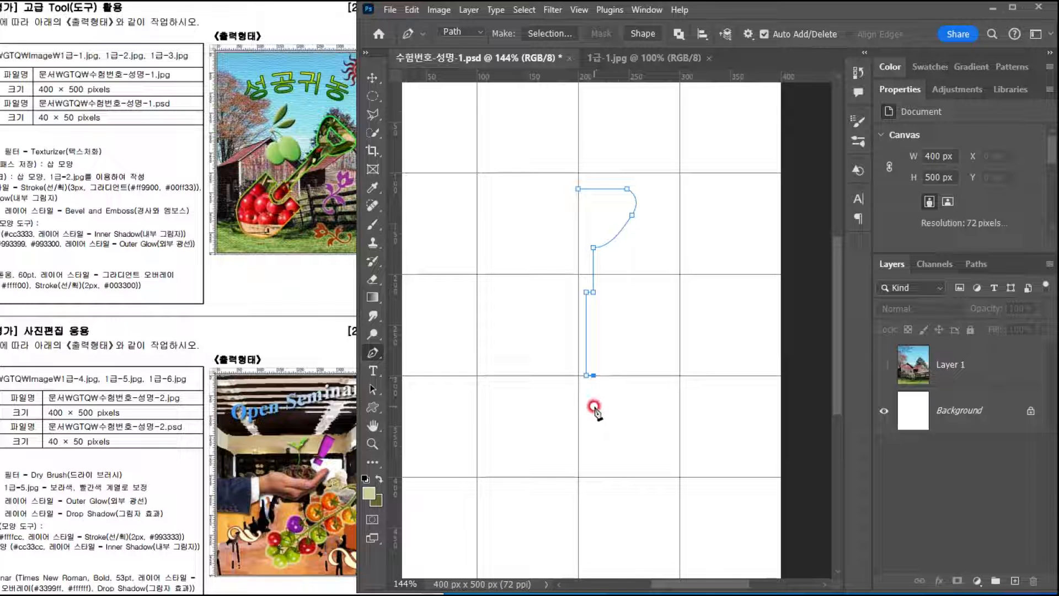
pyautogui.click(593, 402)
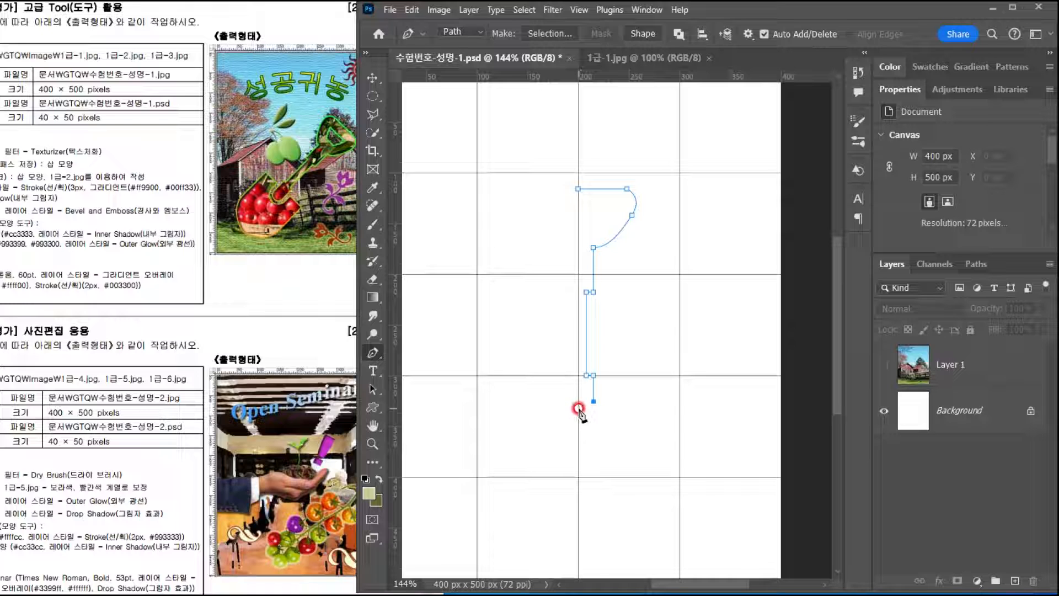
# Step: Curve the shaft's lower end back to the 200 px vertical grid line and close the path at its starting point
pyautogui.moveTo(578, 409); pyautogui.dragTo(563, 409)
pyautogui.keyDown('alt'); pyautogui.click(578, 409); pyautogui.keyUp('alt')
pyautogui.click(579, 189)
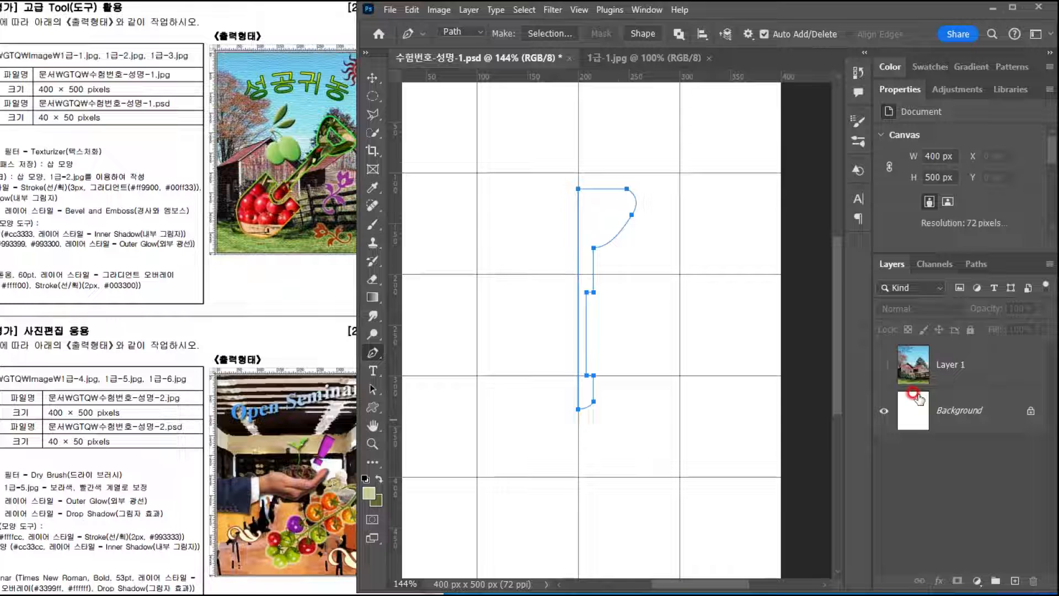
# Step: Load the closed half-handle work path as a selection
pyautogui.click(976, 263)
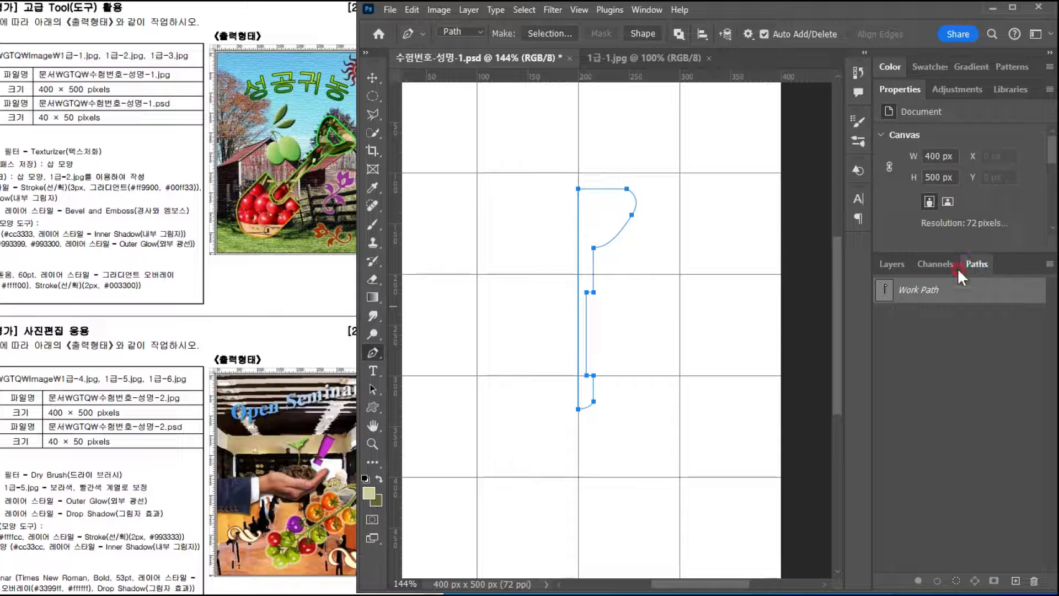
pyautogui.keyDown('ctrl'); pyautogui.click(883, 291); pyautogui.keyUp('ctrl')
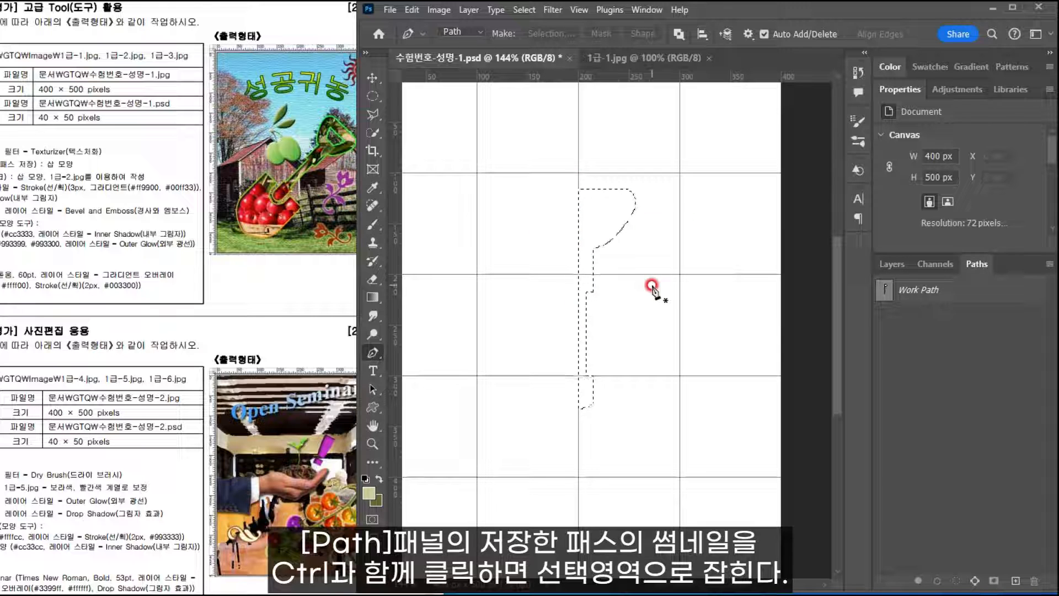
# Step: Clear the selection, show the work path again and save it under the name 삽 모양
pyautogui.hotkey('ctrl', 'd')
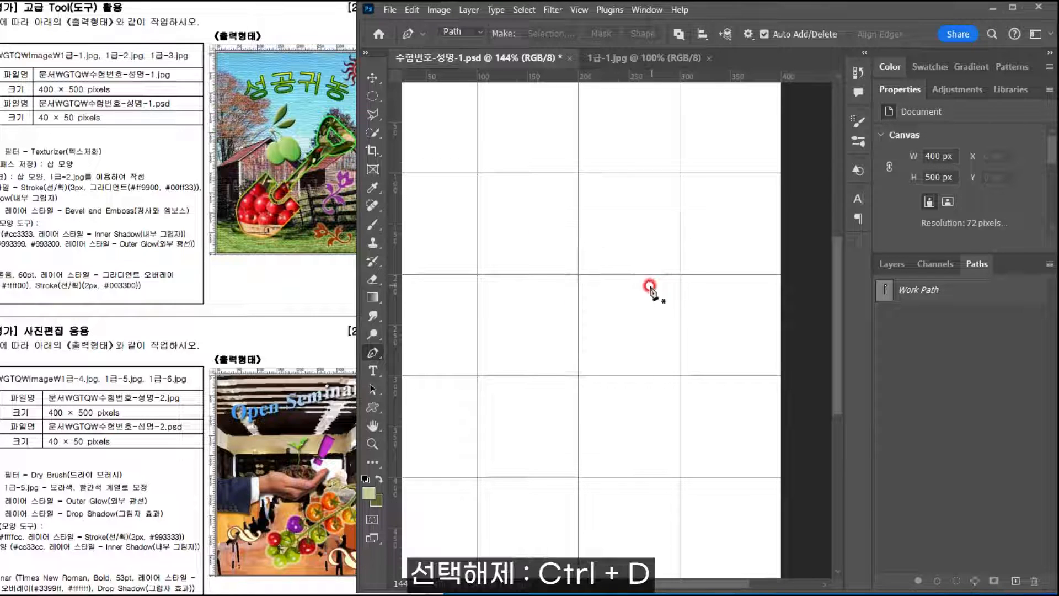
pyautogui.click(894, 290)
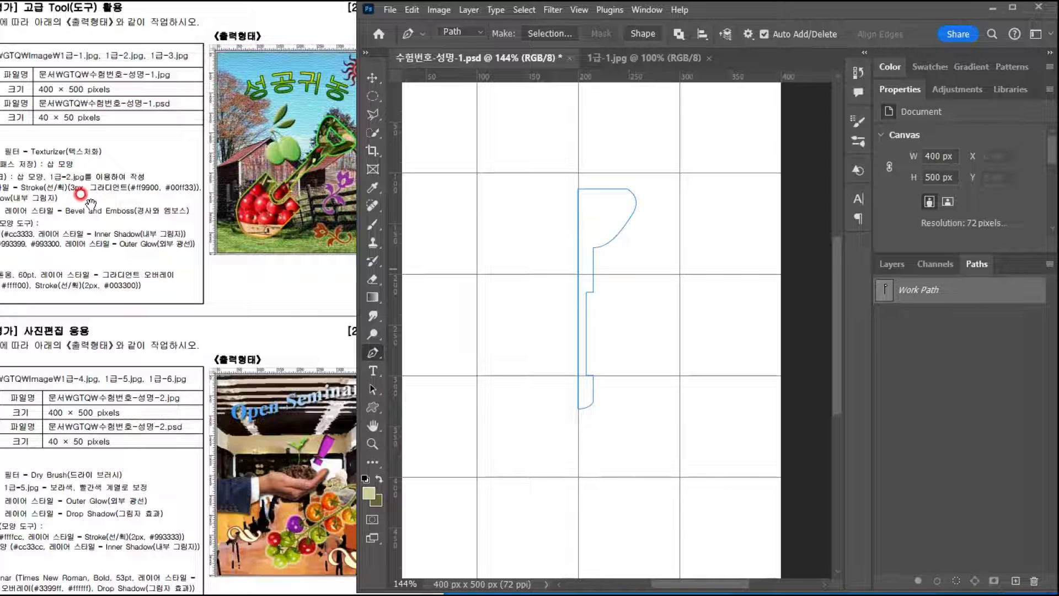
pyautogui.doubleClick(912, 291)
pyautogui.write('ㅅ')
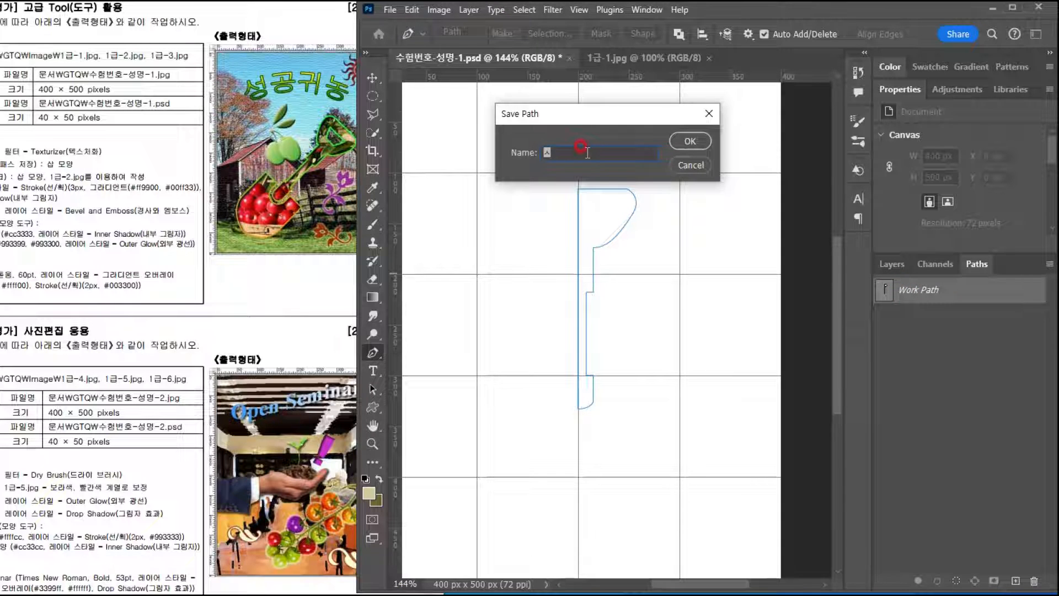
pyautogui.write('ㅏㅂ')
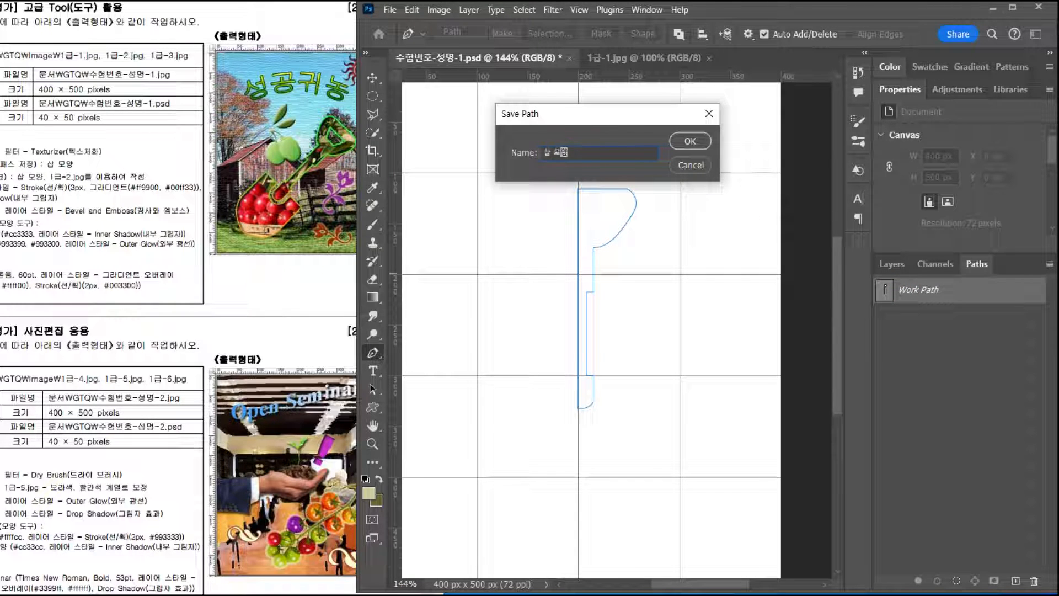
pyautogui.write(' 모양')
pyautogui.press('Return')
# Step: In the 삽 모양 path, draw the blade's right outline from the 200 px vertical grid line, curving around the shaft end, across and straight down
pyautogui.click(919, 290)
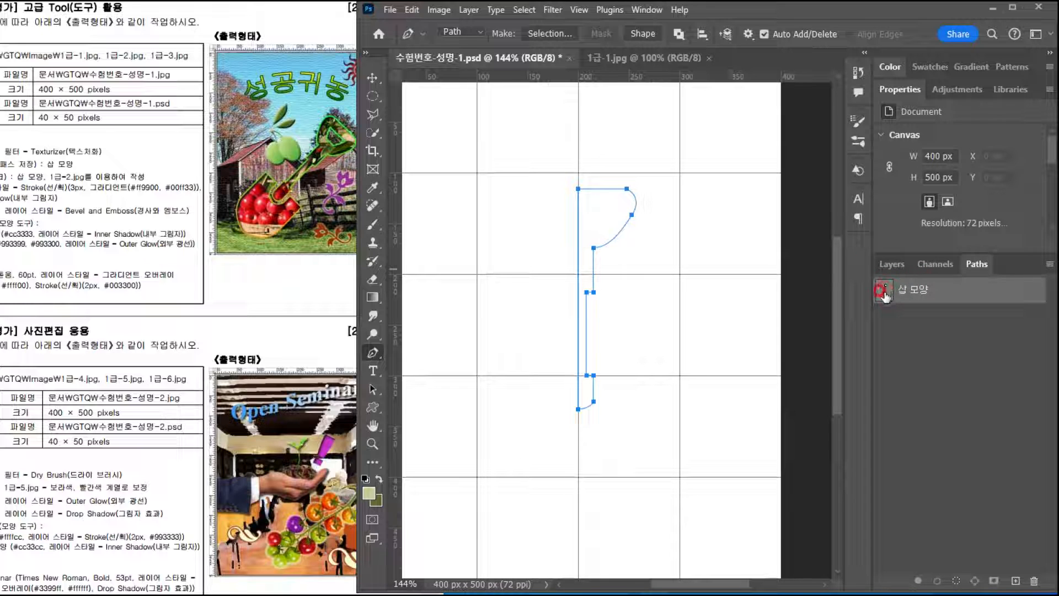
pyautogui.click(492, 359)
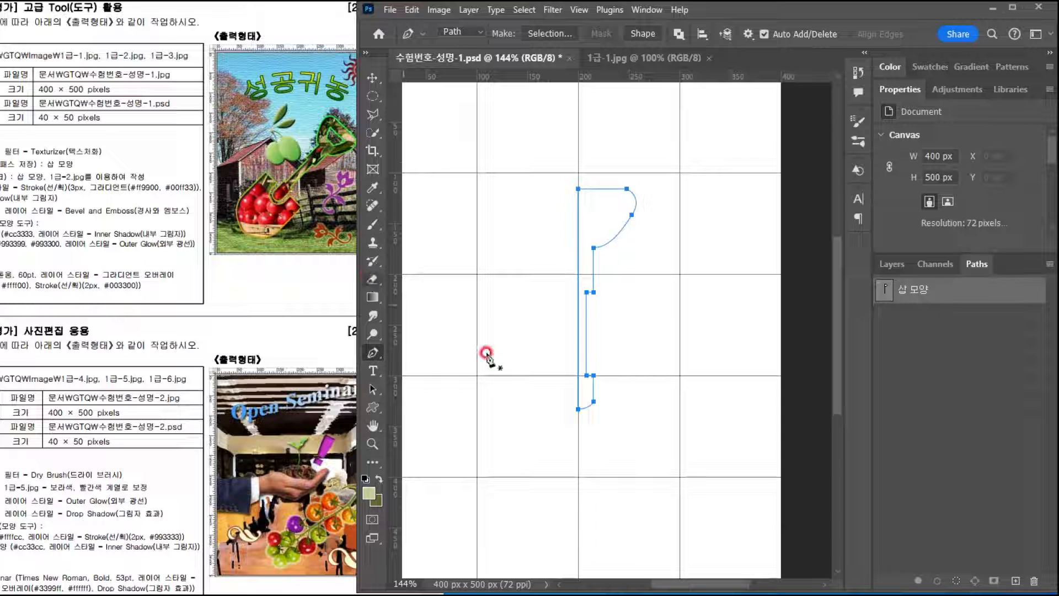
pyautogui.click(578, 416)
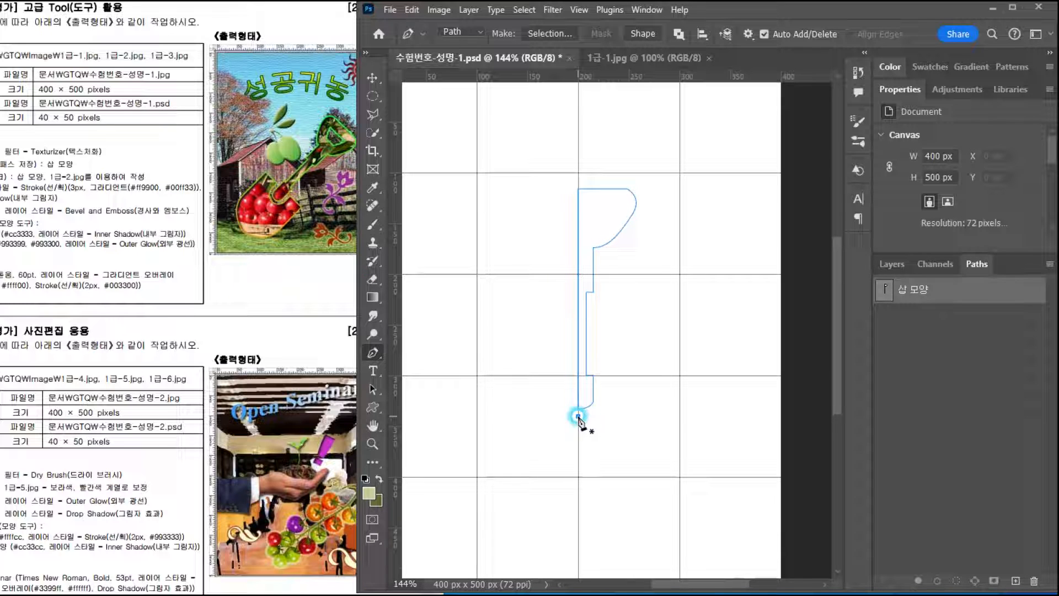
pyautogui.moveTo(602, 392); pyautogui.dragTo(601, 359)
pyautogui.click(602, 390)
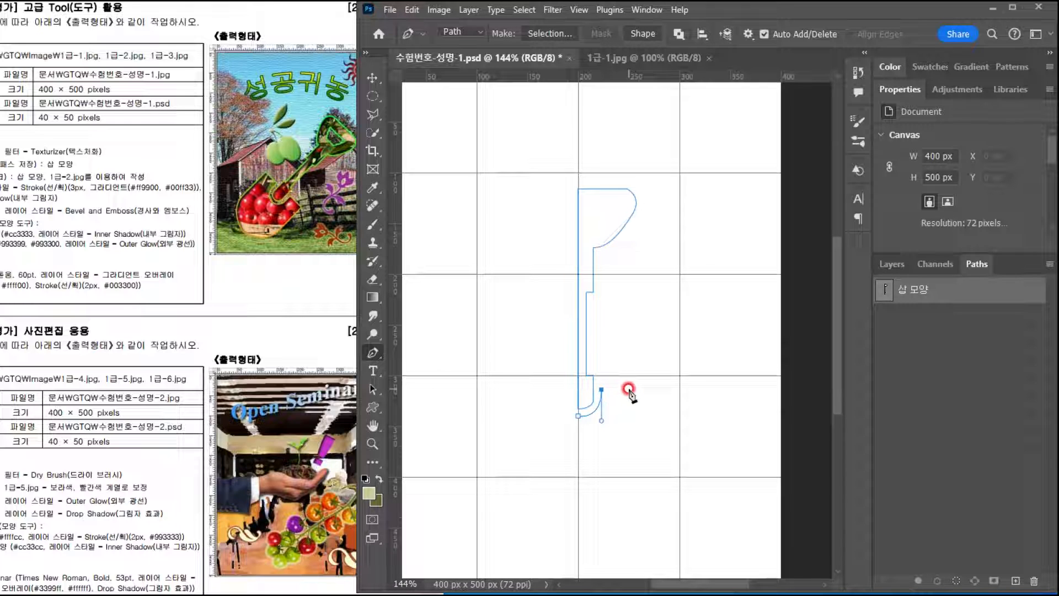
pyautogui.click(629, 390)
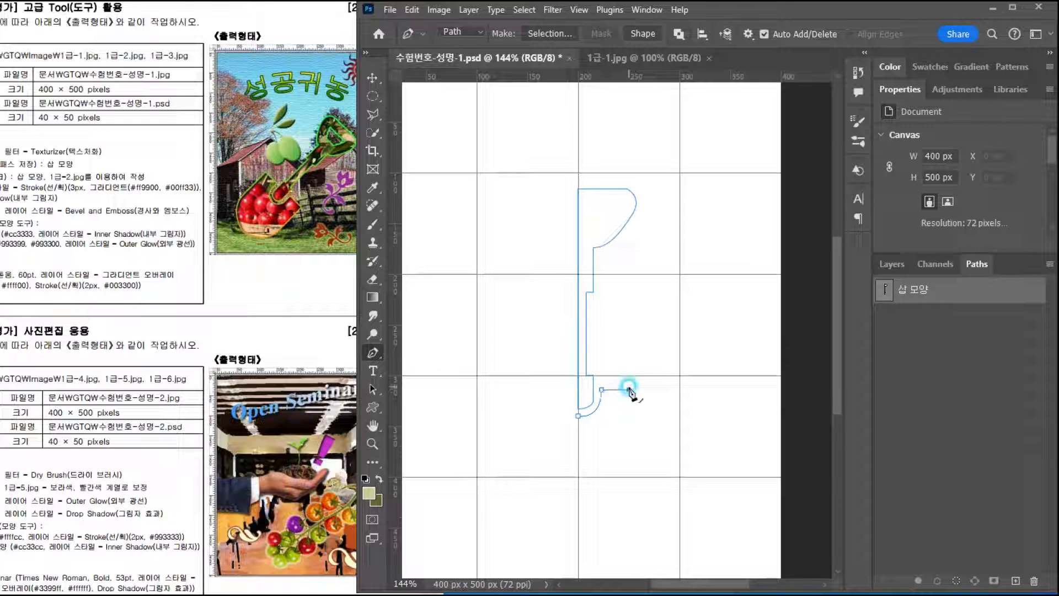
pyautogui.click(629, 461)
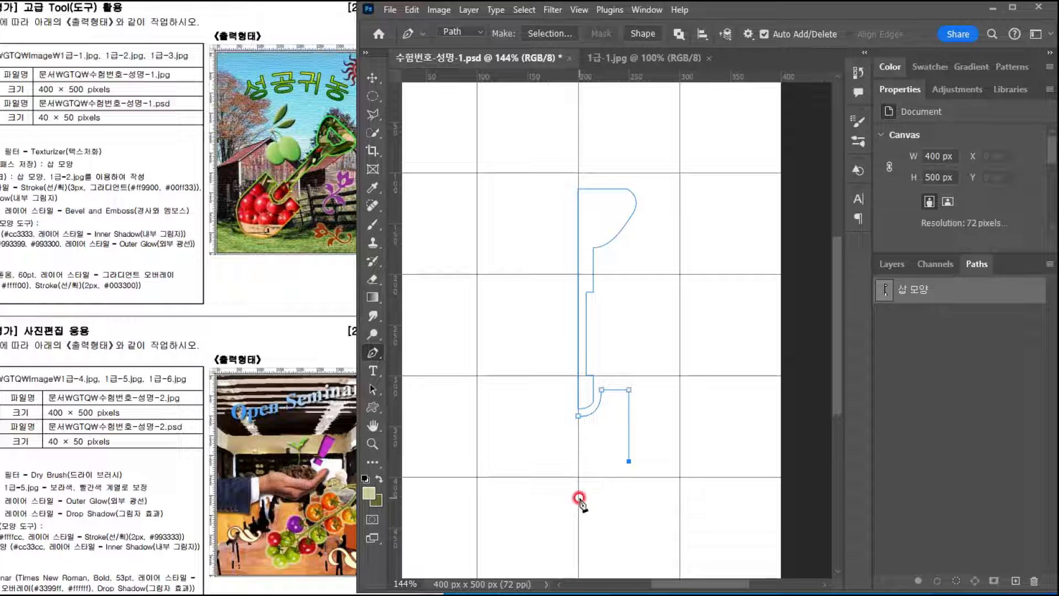
# Step: Curve the blade's lower edge back to the 200 px vertical grid line and close the outline at its starting point
pyautogui.moveTo(578, 497); pyautogui.dragTo(543, 498)
pyautogui.moveTo(544, 502); pyautogui.dragTo(577, 498)
pyautogui.click(577, 416)
pyautogui.click(577, 416)
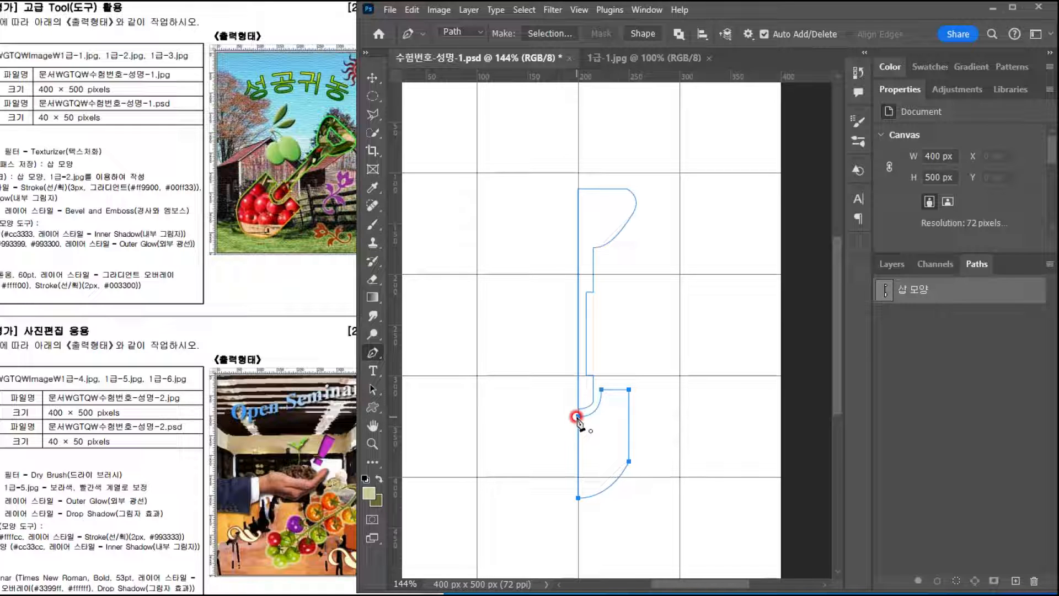
# Step: Load the 삽 모양 path as a selection to check the half shovel, deselect it and show the path again
pyautogui.click(905, 286)
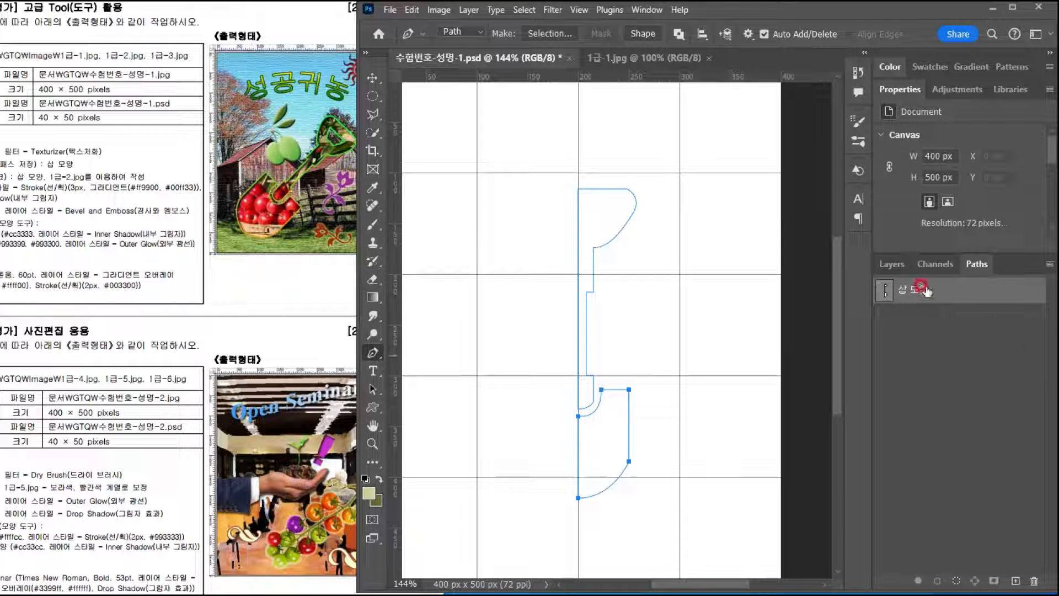
pyautogui.keyDown('ctrl'); pyautogui.click(884, 290); pyautogui.keyUp('ctrl')
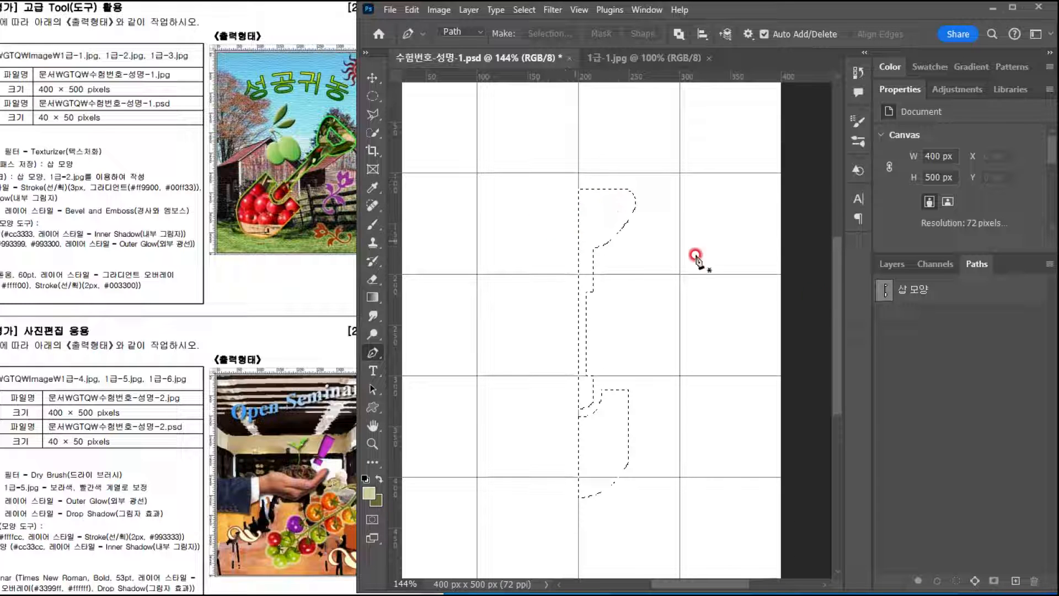
pyautogui.hotkey('ctrl', 'd')
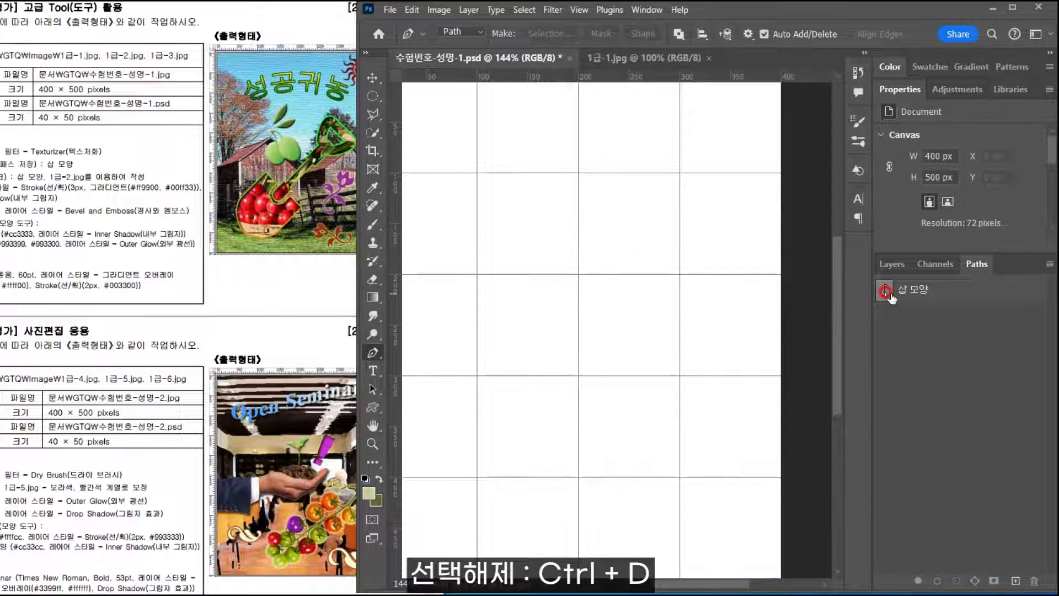
pyautogui.click(887, 294)
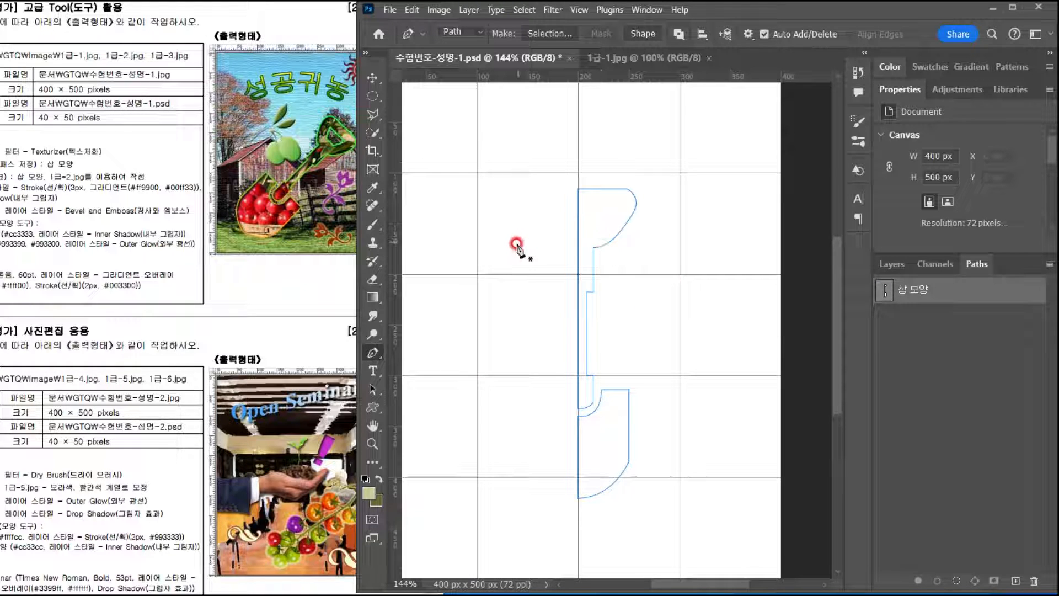
# Step: Select both half-shovel outlines with the Path Selection Tool and place a duplicate of them level beside the originals on the left
pyautogui.click(374, 391)
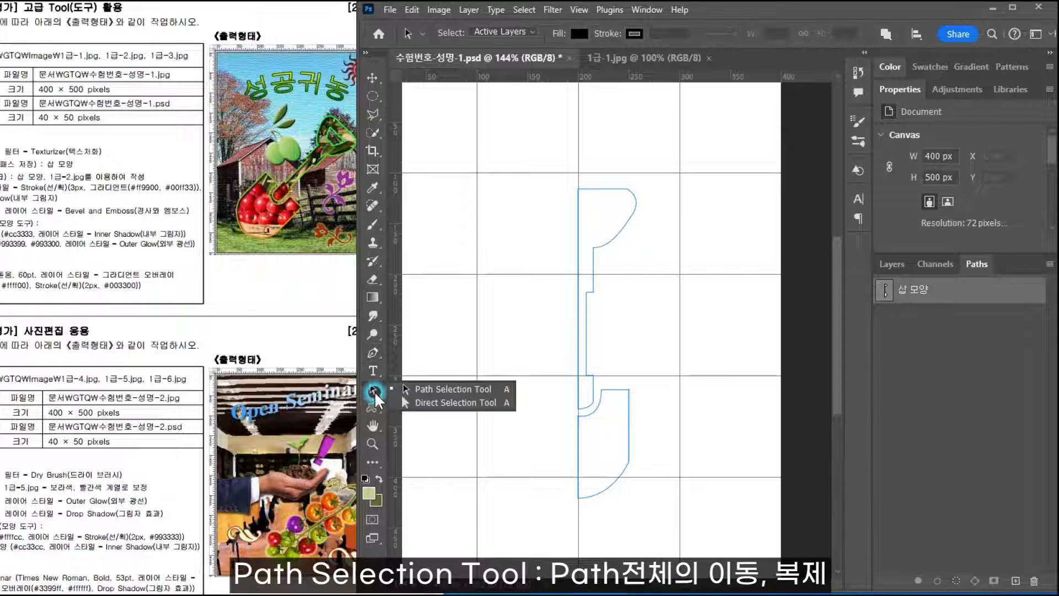
pyautogui.moveTo(375, 392); pyautogui.dragTo(466, 391)
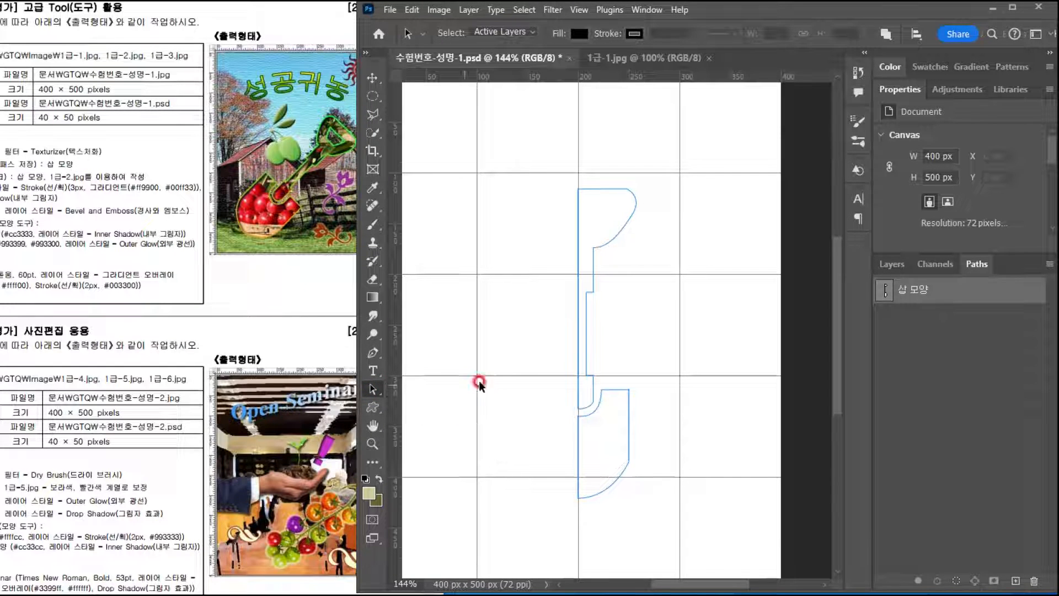
pyautogui.moveTo(651, 307); pyautogui.dragTo(551, 457)
pyautogui.click(603, 214)
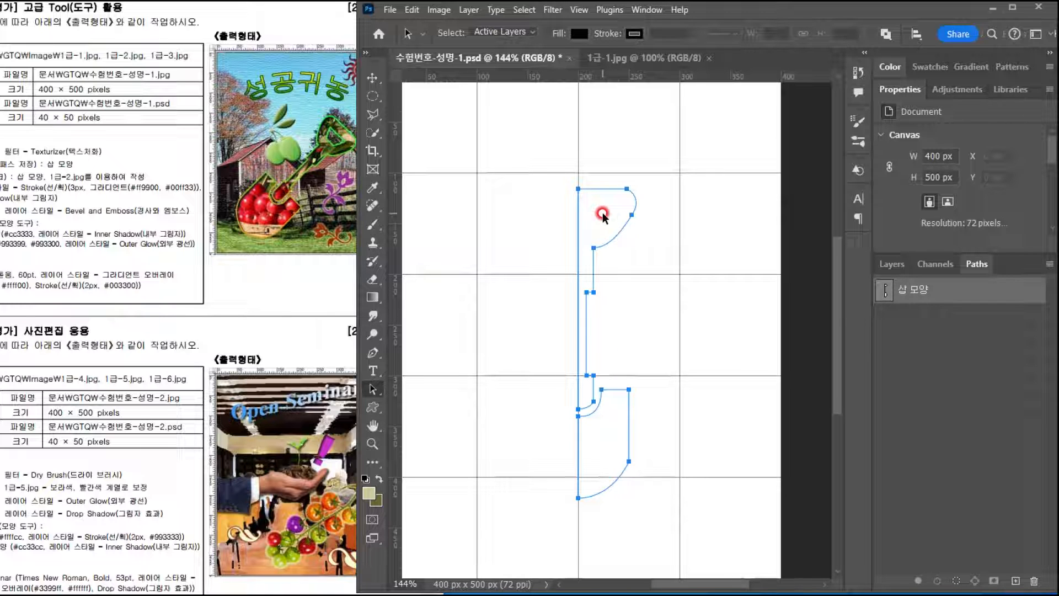
pyautogui.moveTo(603, 214); pyautogui.dragTo(531, 240)
pyautogui.click(590, 395)
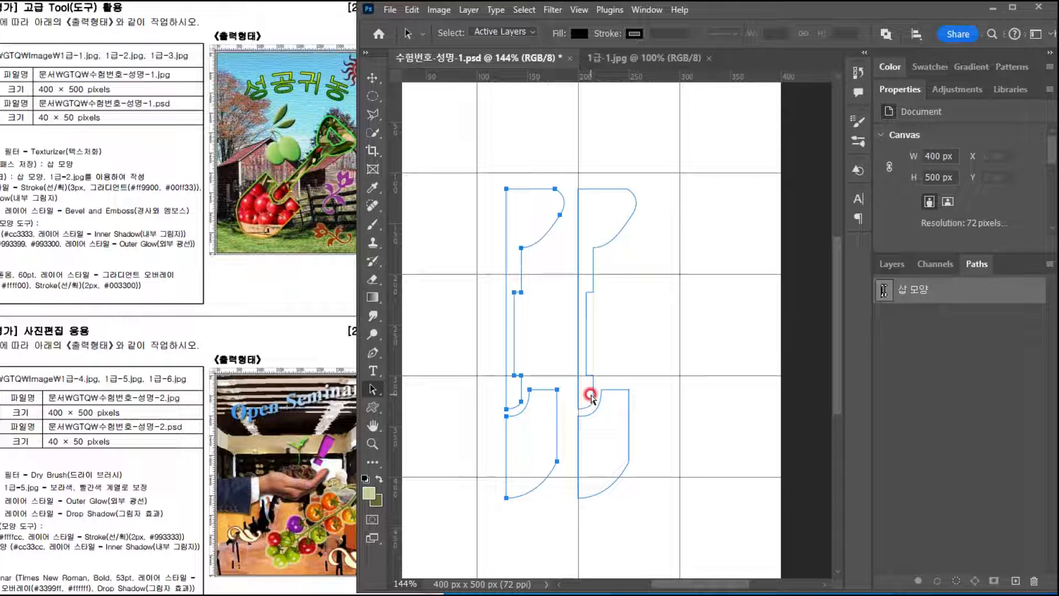
# Step: Try flipping the duplicated half horizontally and joining it to the original half, and undo the transform
pyautogui.hotkey('ctrl', 't')
pyautogui.rightClick(530, 222)
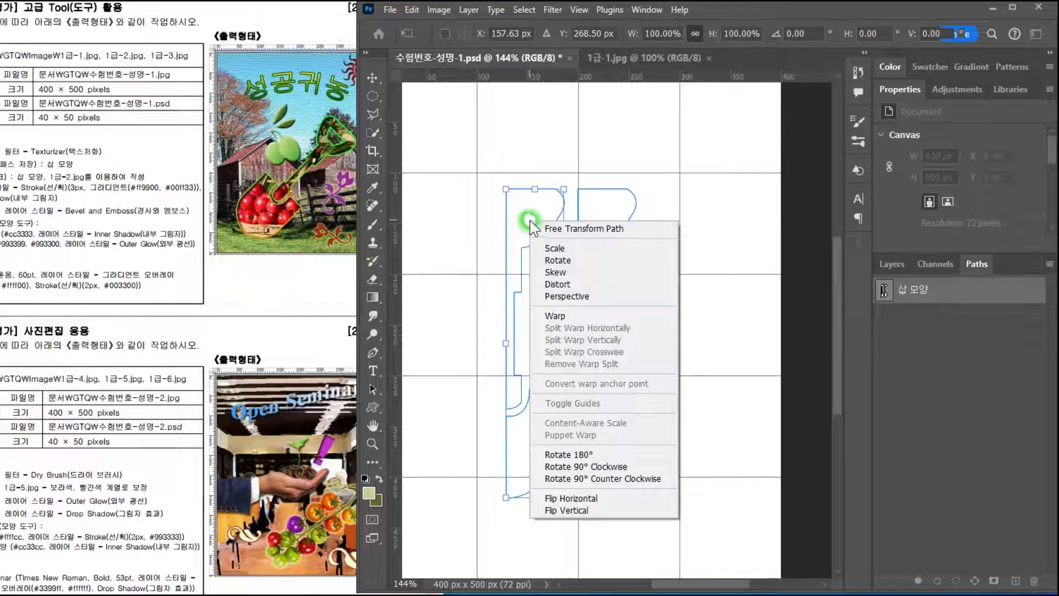
pyautogui.click(550, 498)
pyautogui.rightClick(543, 219)
pyautogui.moveTo(544, 220); pyautogui.dragTo(558, 220)
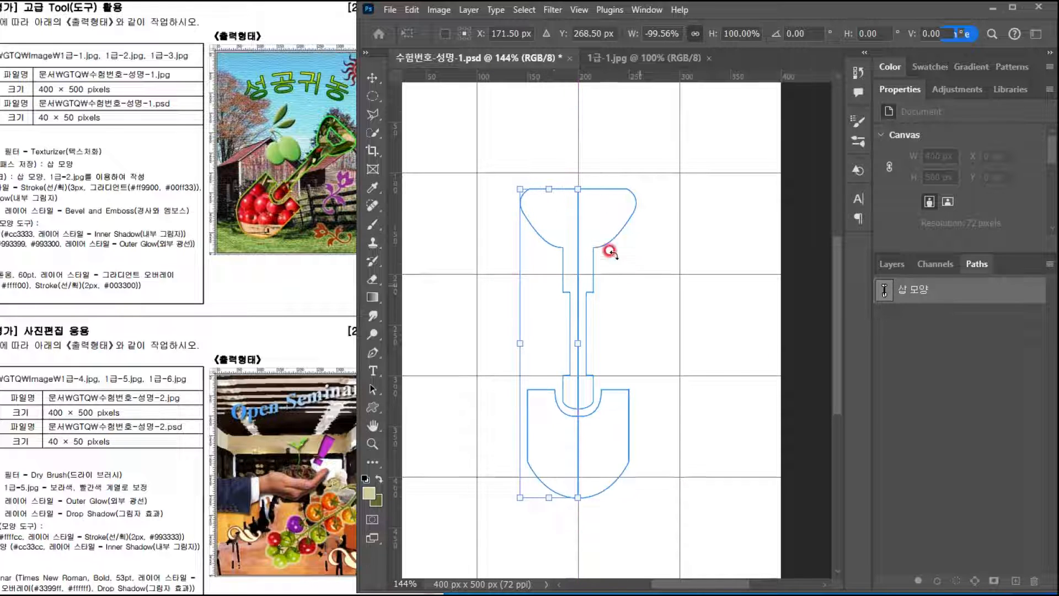
pyautogui.doubleClick(521, 223)
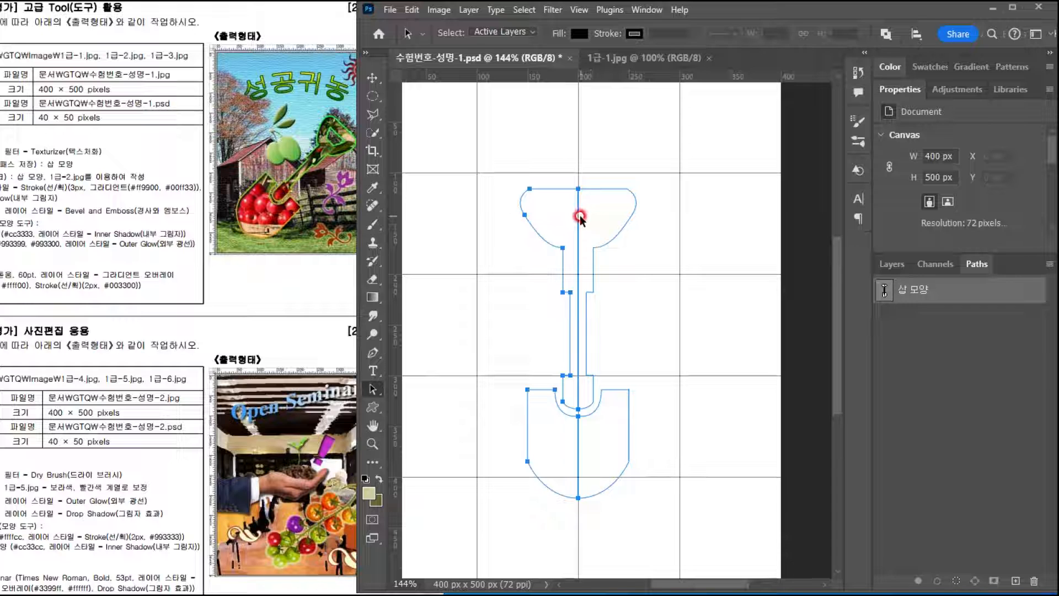
pyautogui.hotkey('ctrl', 'z')
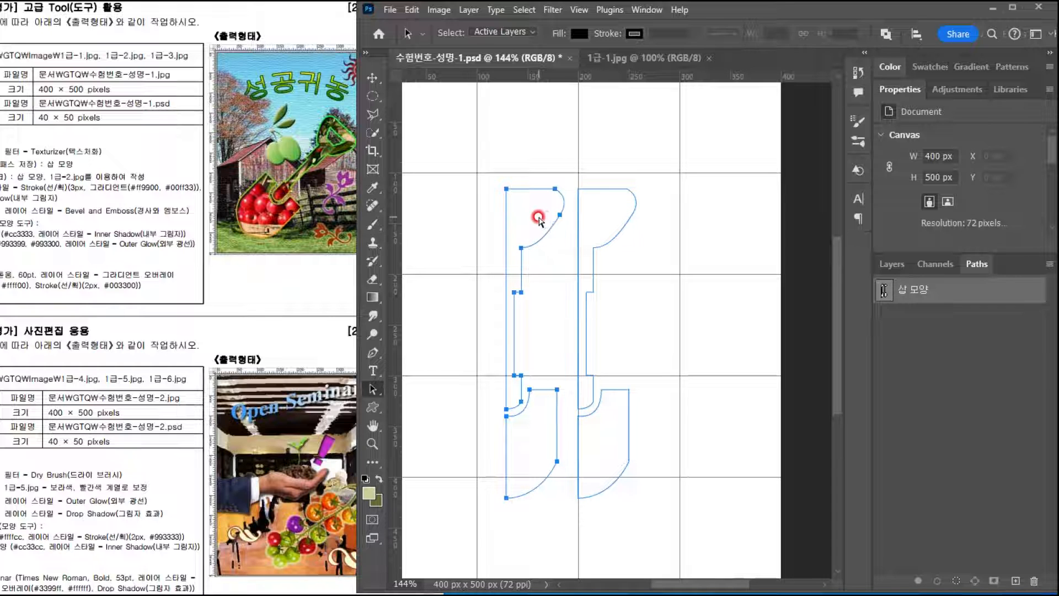
# Step: Flip the duplicated half horizontally and move it against the original half at the 200 px vertical grid line
pyautogui.hotkey('ctrl', 't')
pyautogui.rightClick(528, 212)
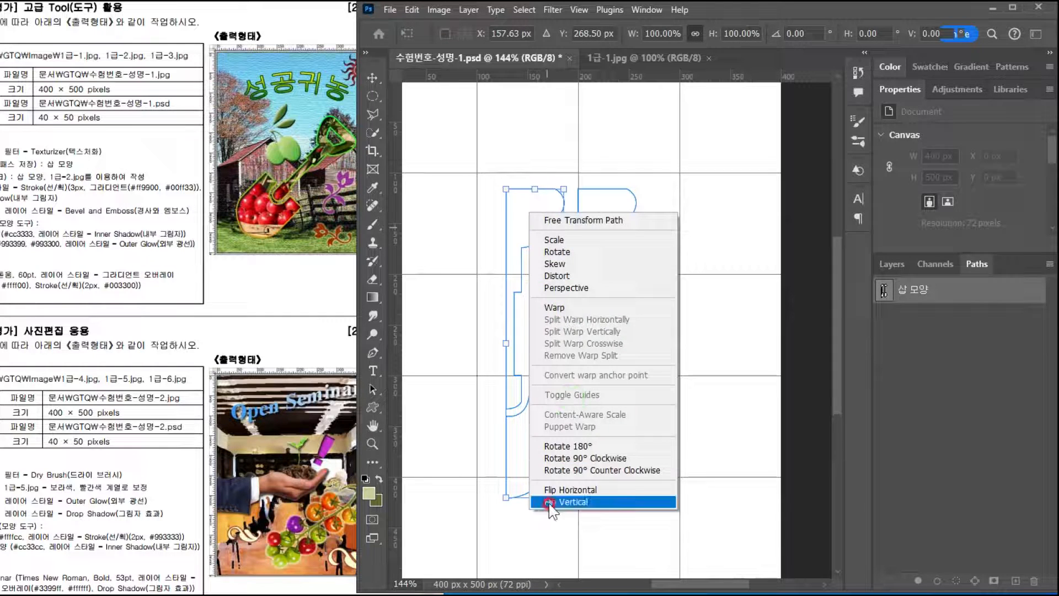
pyautogui.click(544, 493)
pyautogui.moveTo(551, 220); pyautogui.dragTo(563, 225)
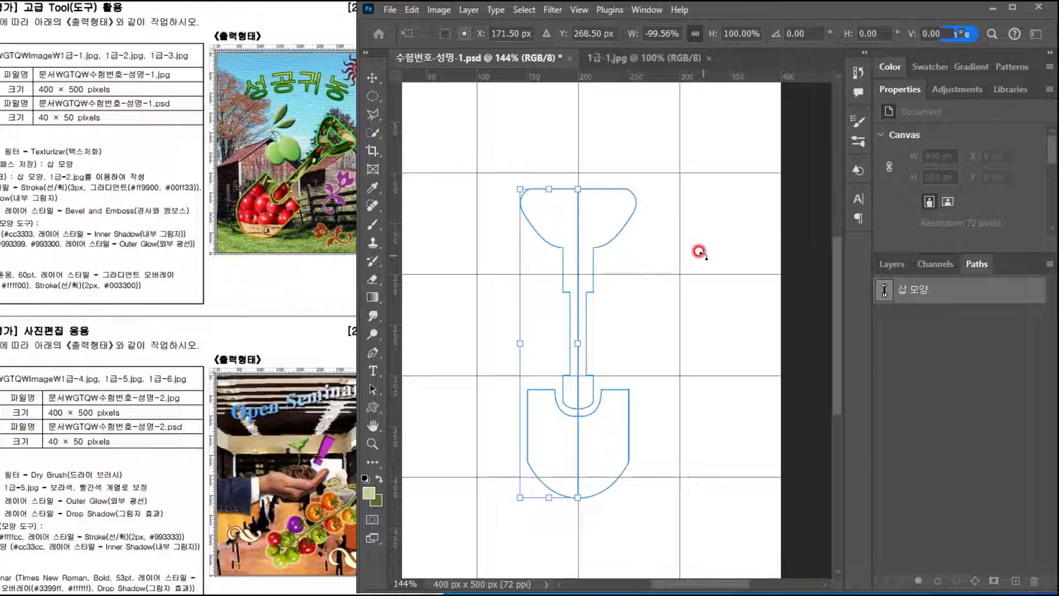
pyautogui.press('Return')
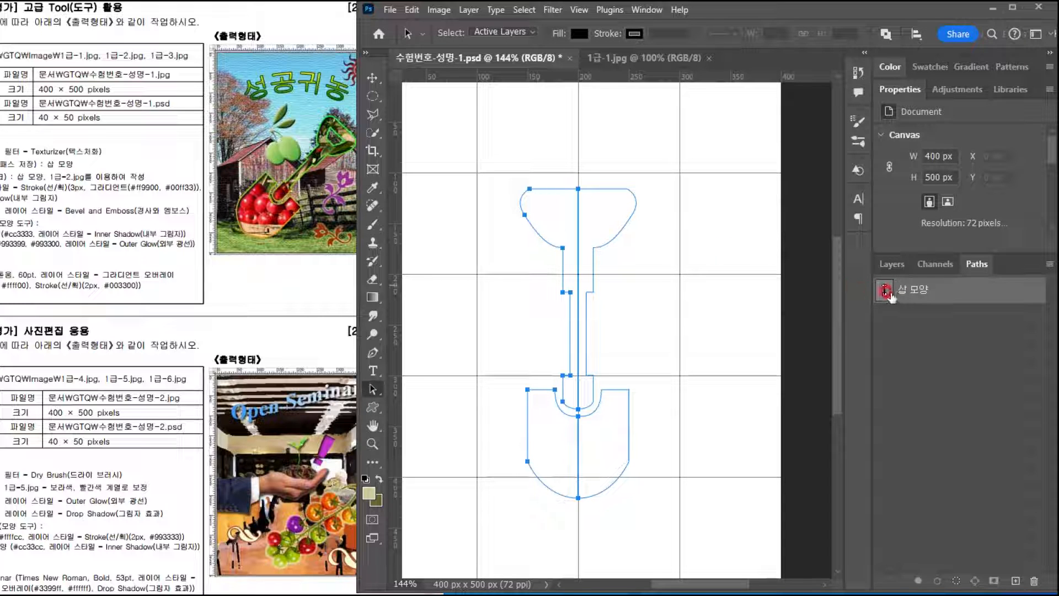
# Step: Load the mirrored shovel path as a selection to check its full outline, deselect it and show the path again
pyautogui.keyDown('ctrl'); pyautogui.click(885, 291); pyautogui.keyUp('ctrl')
pyautogui.click(570, 428)
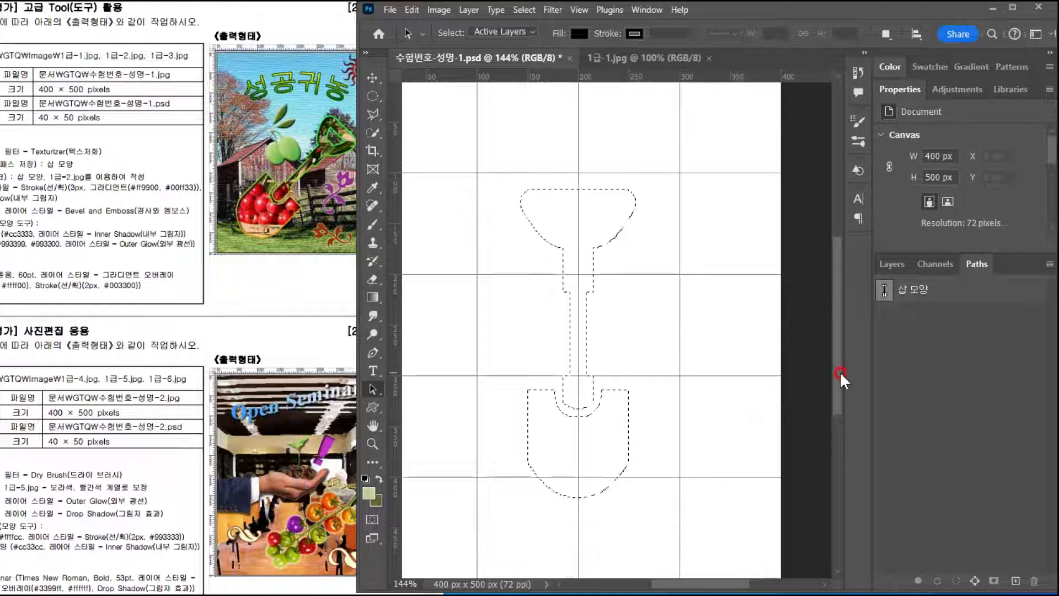
pyautogui.hotkey('ctrl', 'd')
pyautogui.keyDown('ctrl'); pyautogui.click(885, 291); pyautogui.keyUp('ctrl')
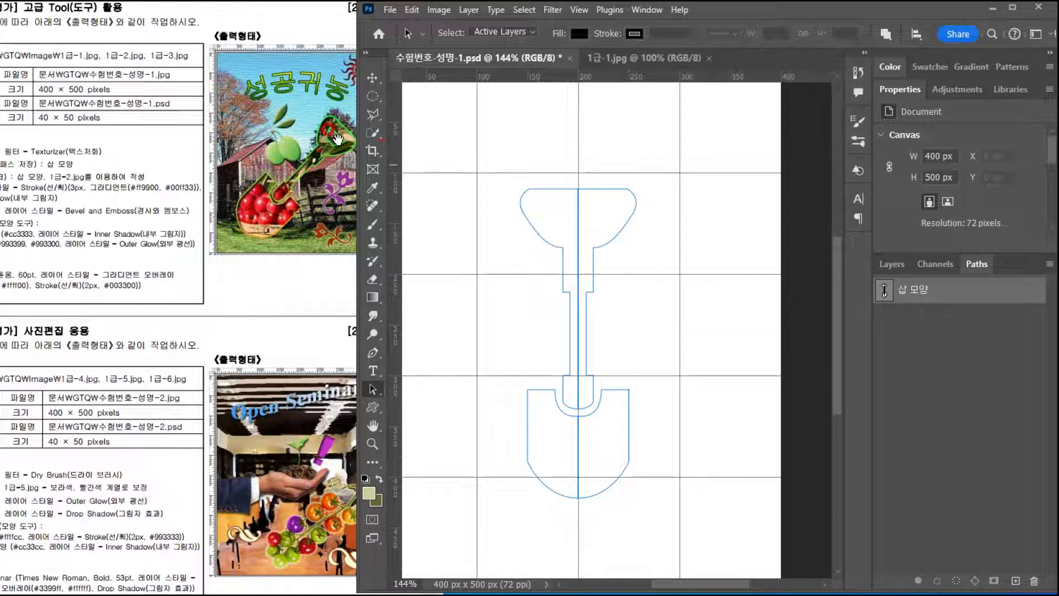
# Step: Draw a closed trapezoid with the Pen tool inside the shovel's grip, wider at the top and centred on the 200 px vertical grid line
pyautogui.click(373, 355)
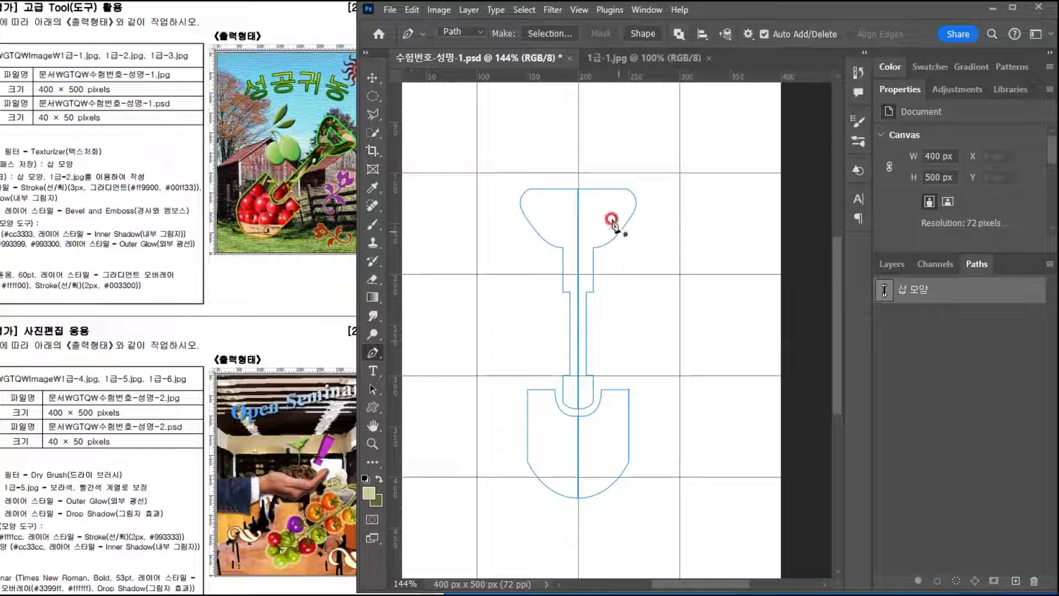
pyautogui.click(557, 205)
pyautogui.click(598, 203)
pyautogui.click(598, 203)
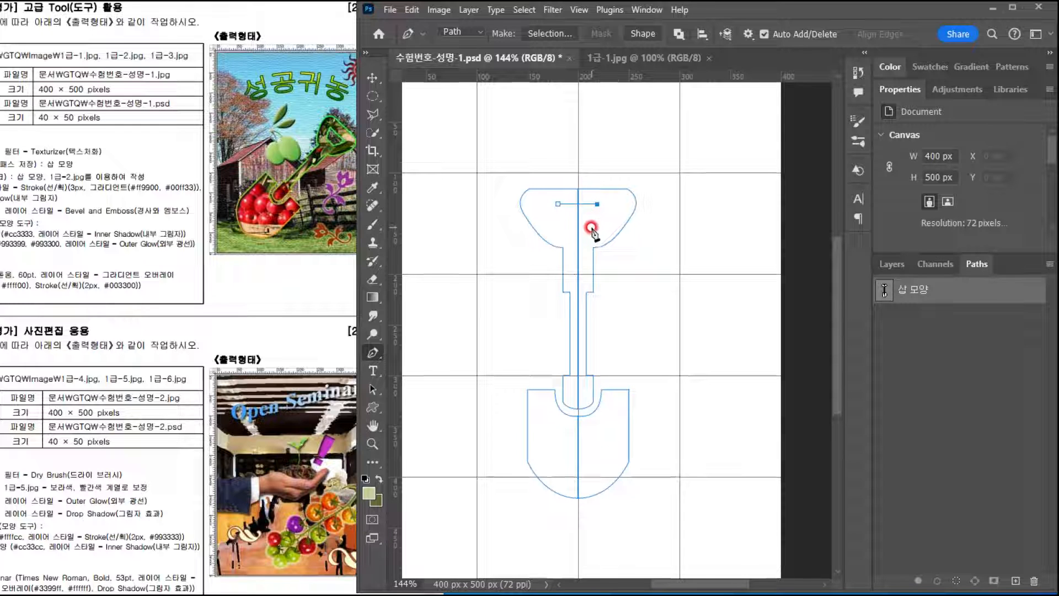
pyautogui.click(591, 227)
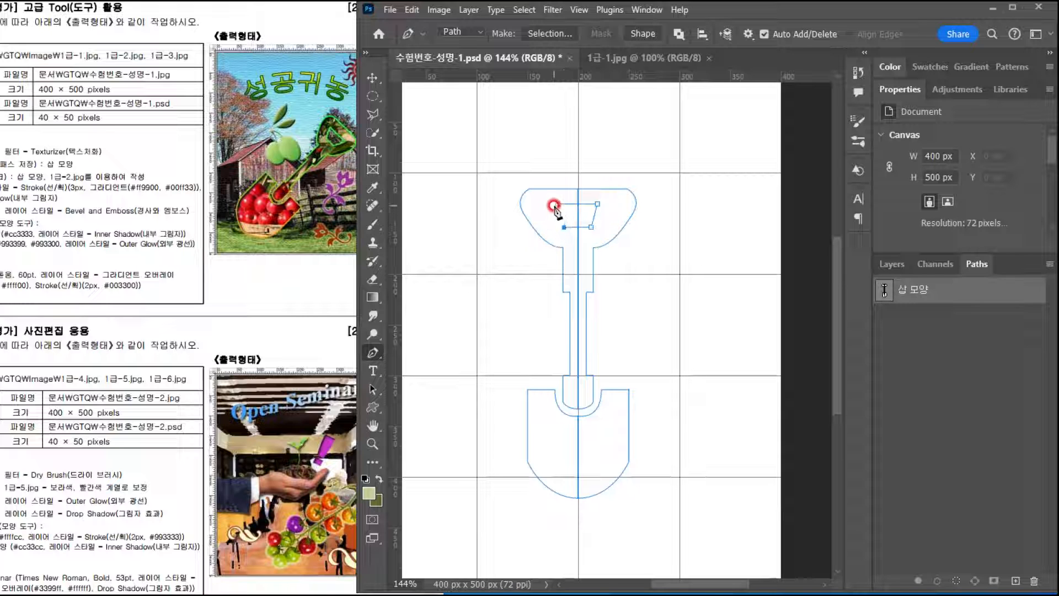
pyautogui.click(558, 204)
# Step: Load the path as a selection to check the trapezoid in the grip, deselect it and show the path again
pyautogui.keyDown('ctrl'); pyautogui.click(883, 291); pyautogui.keyUp('ctrl')
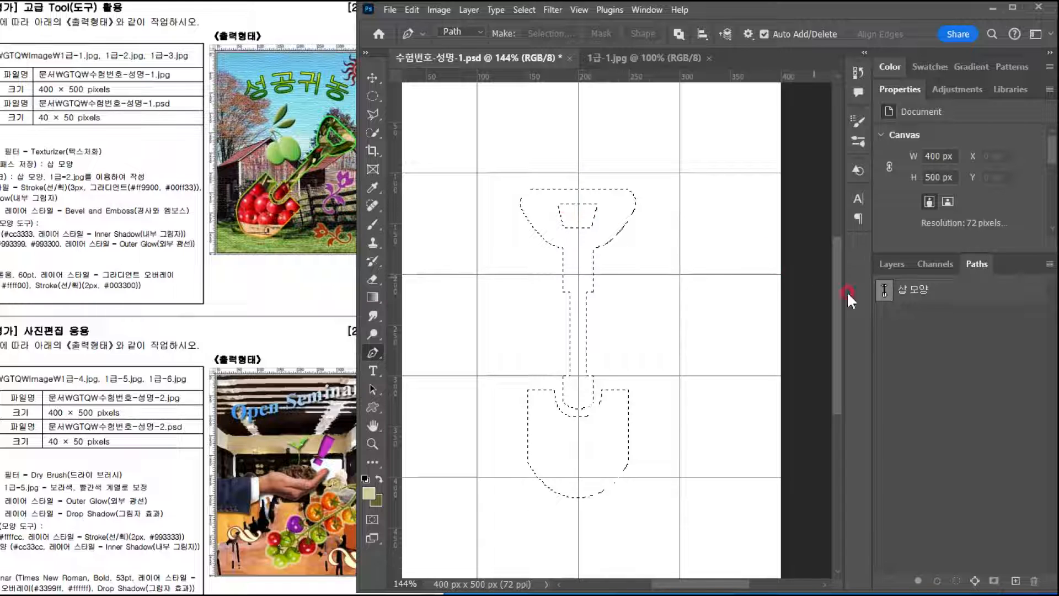
pyautogui.click(885, 291)
pyautogui.hotkey('ctrl', 'd')
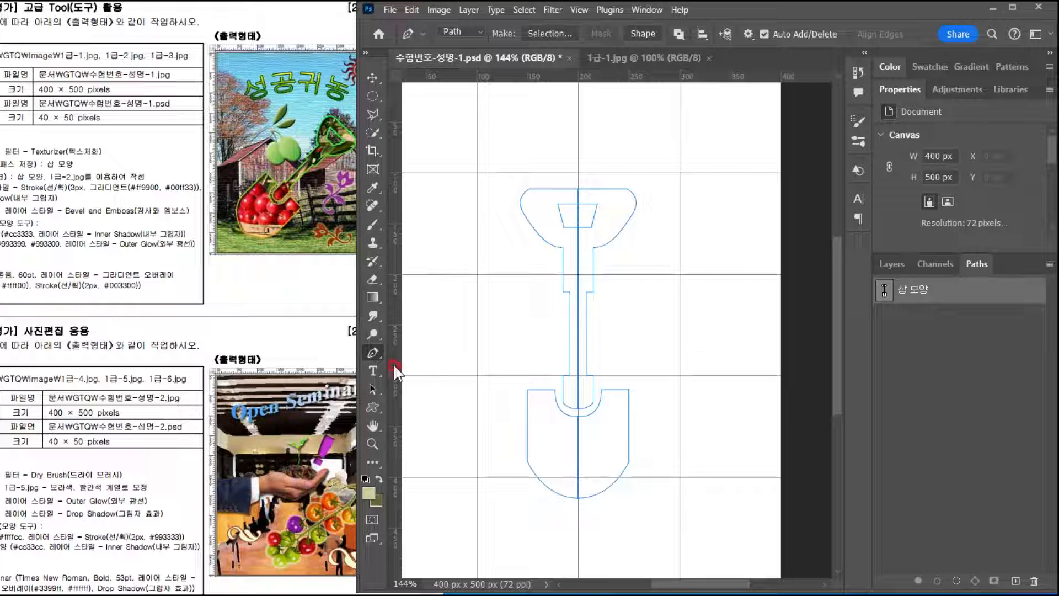
# Step: Select the whole shovel path and rotate it clockwise so the grip points to the upper right and the blade to the lower left
pyautogui.click(373, 390)
pyautogui.moveTo(665, 159)
pyautogui.mouseDown()
pyautogui.moveTo(602, 469)
pyautogui.moveTo(501, 498)
pyautogui.mouseUp()
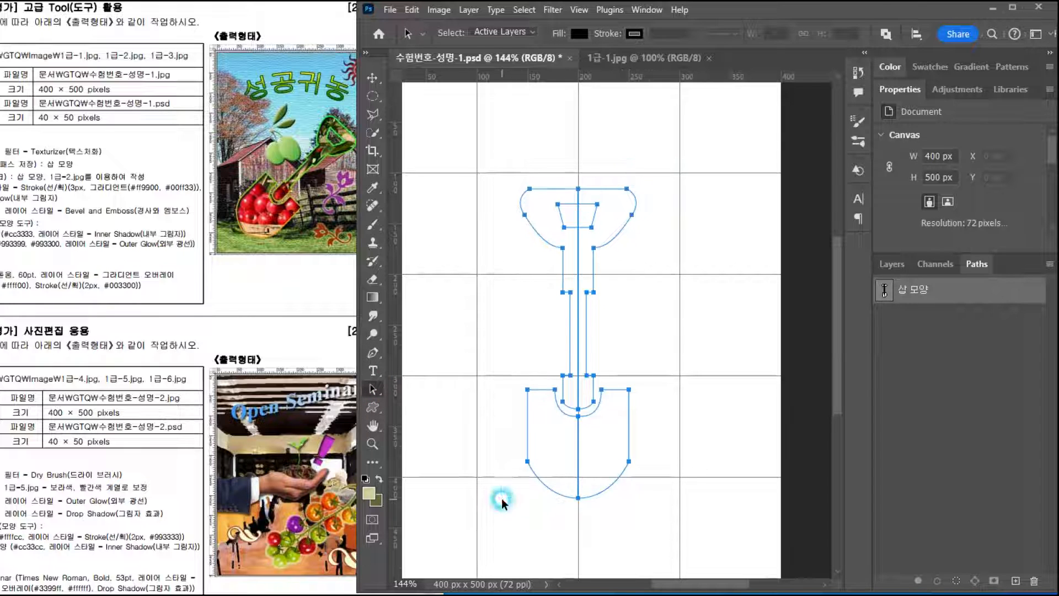
pyautogui.hotkey('ctrl', 't')
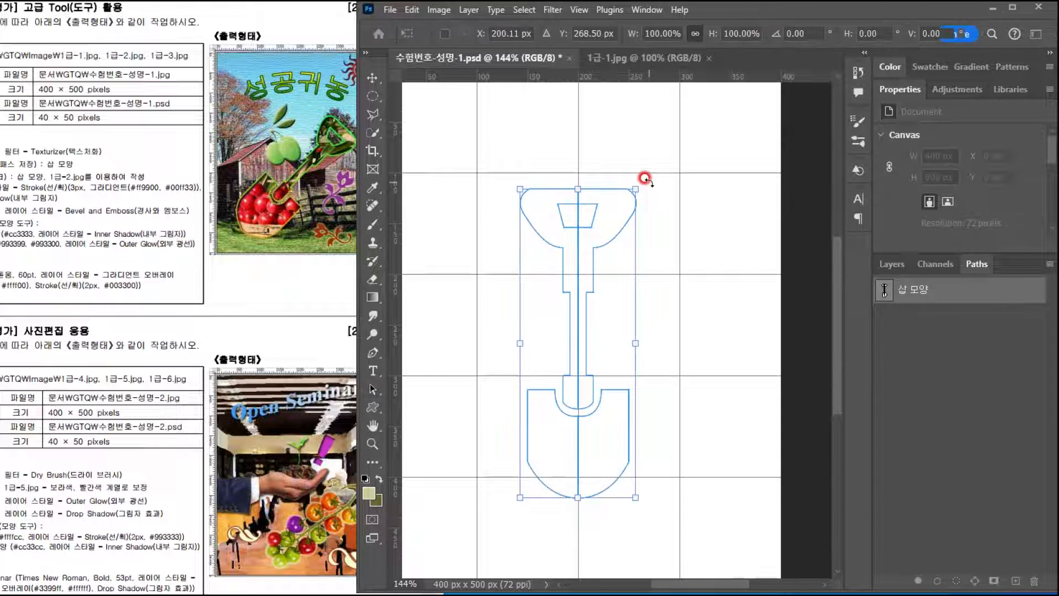
pyautogui.click(239, 104)
pyautogui.click(635, 166)
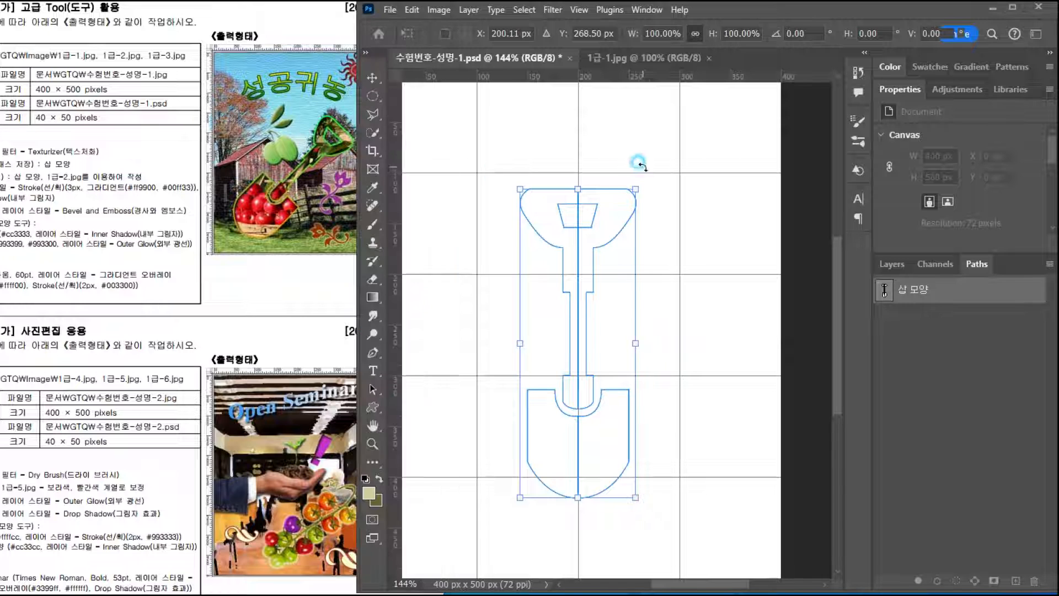
pyautogui.moveTo(645, 168); pyautogui.dragTo(766, 313)
pyautogui.press('Return')
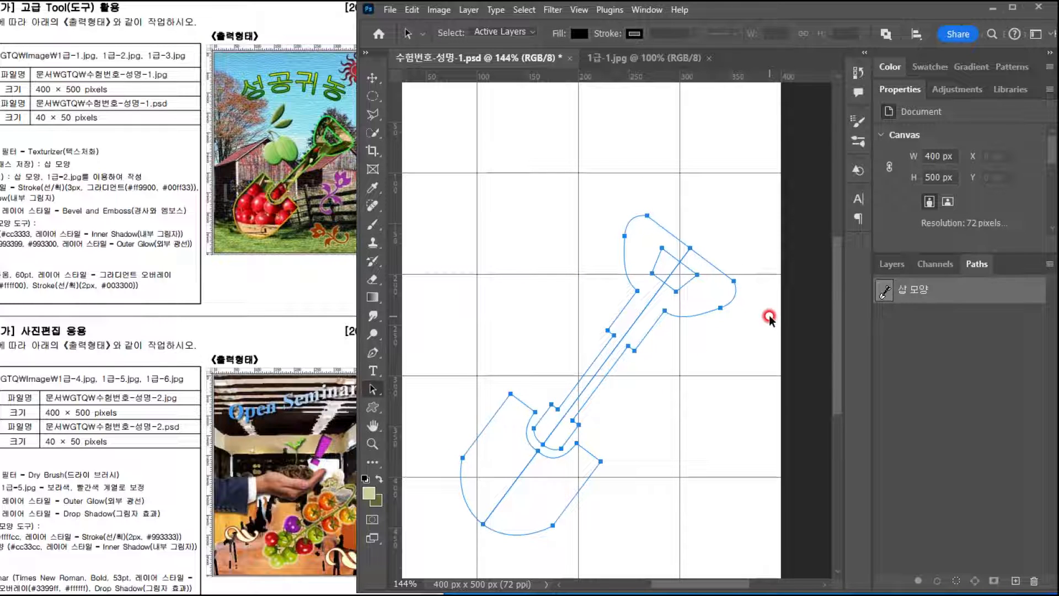
# Step: Load the rotated shovel path as a selection and add a new empty layer above Layer 1
pyautogui.click(880, 292)
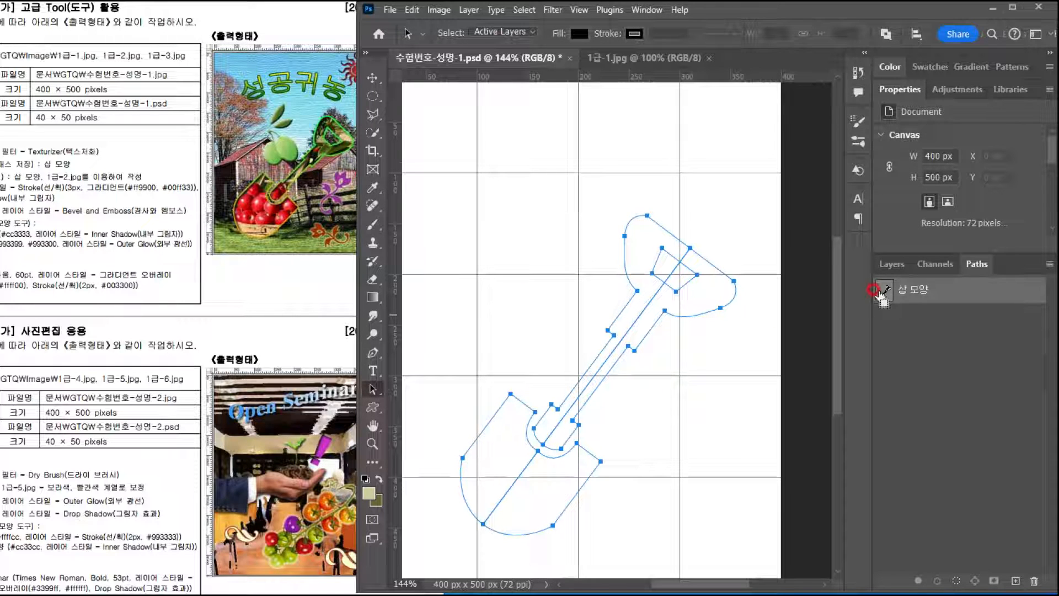
pyautogui.keyDown('ctrl'); pyautogui.click(881, 293); pyautogui.keyUp('ctrl')
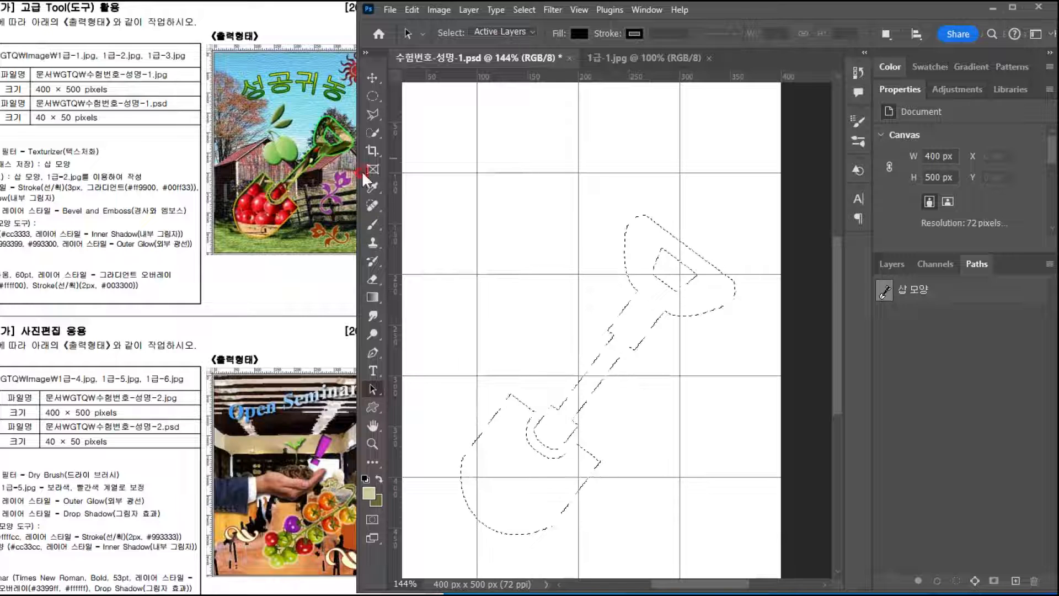
pyautogui.click(892, 265)
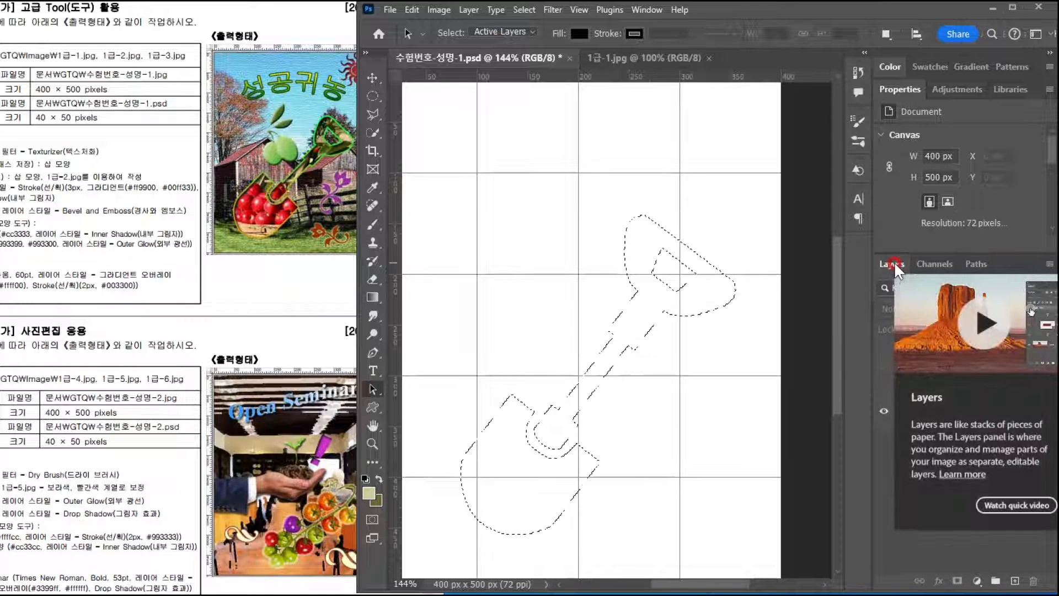
pyautogui.rightClick(946, 520)
pyautogui.click(1012, 583)
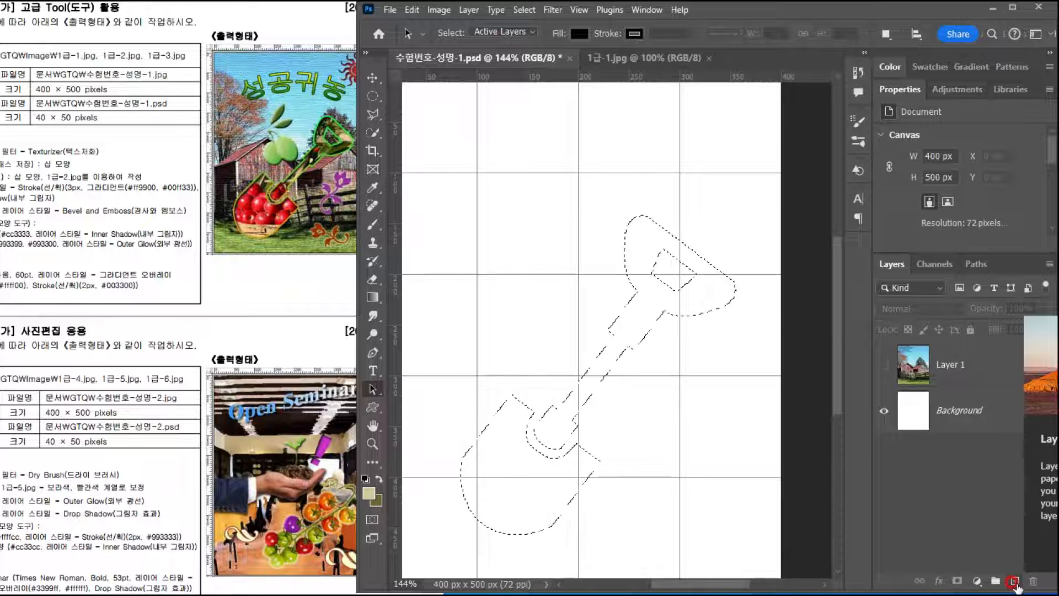
pyautogui.click(887, 442)
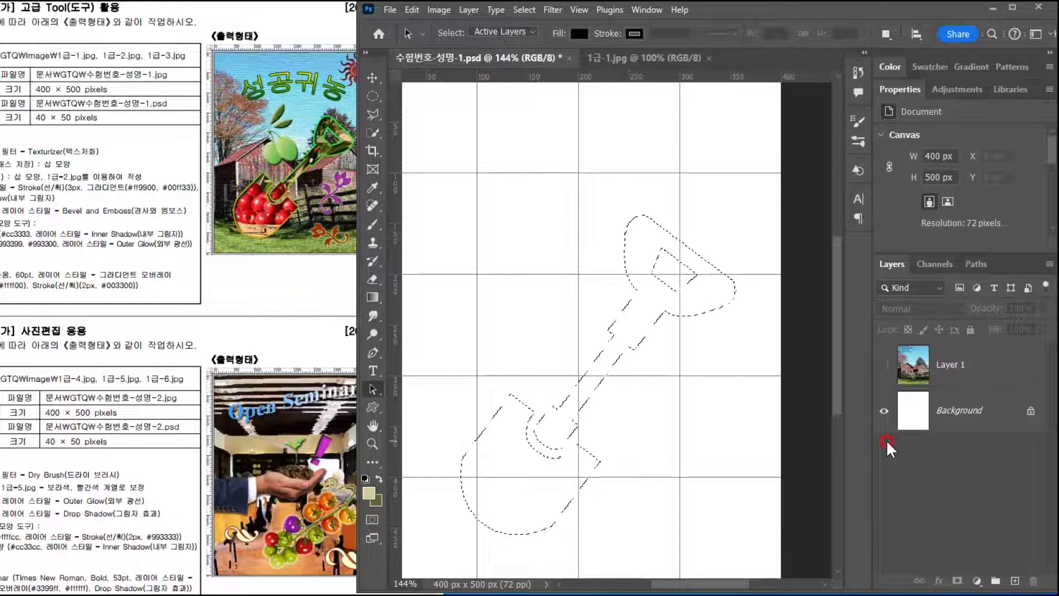
pyautogui.hotkey('ctrl', 'shift', 'alt', 'n')
pyautogui.click(903, 362)
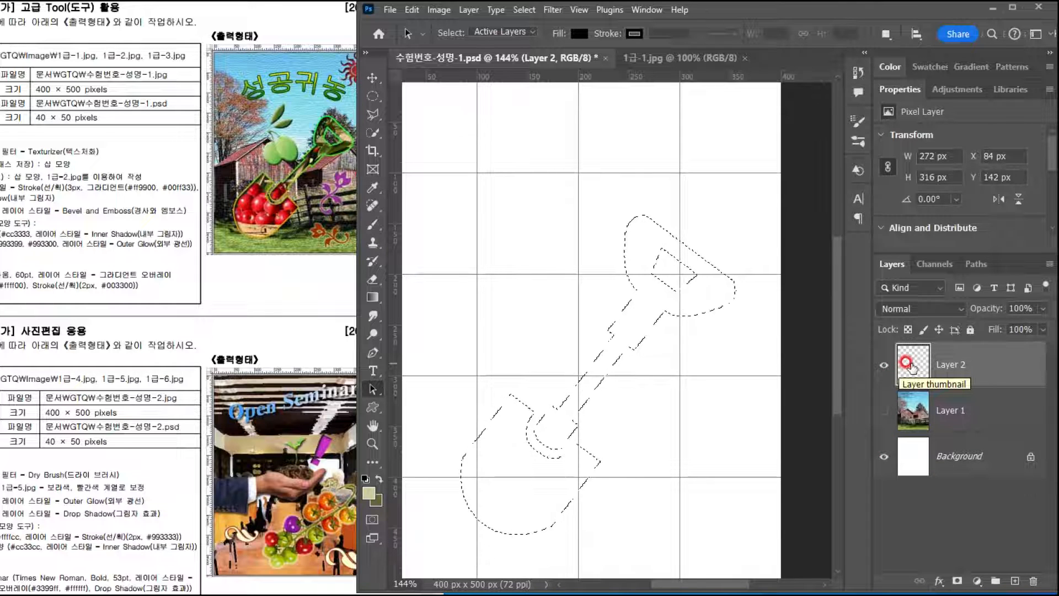
# Step: Fill the shovel selection on Layer 2 with the default black foreground colour, deselect it and show Layer 1 again
pyautogui.click(370, 493)
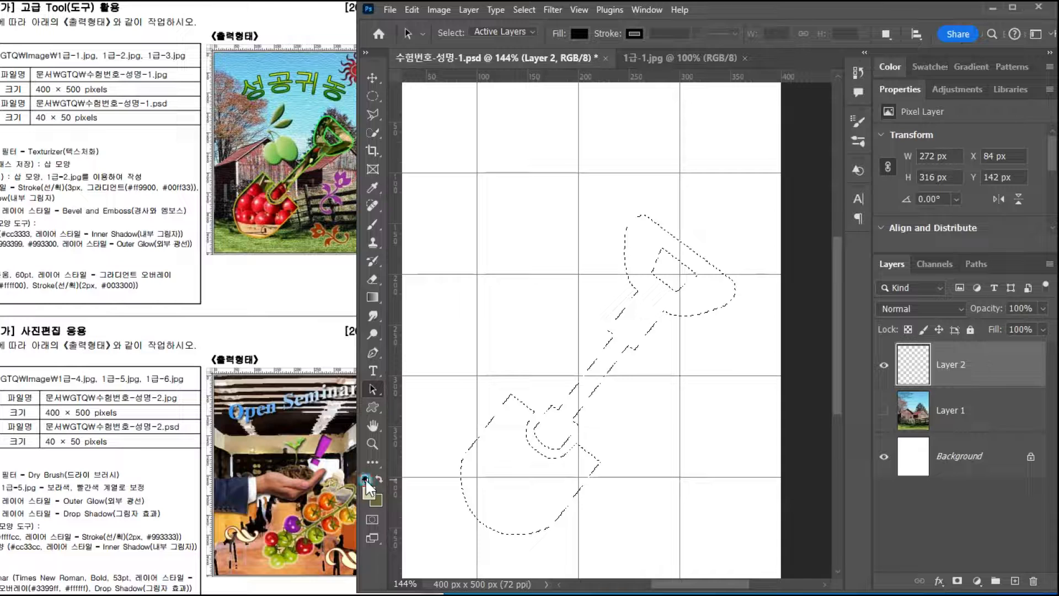
pyautogui.click(364, 479)
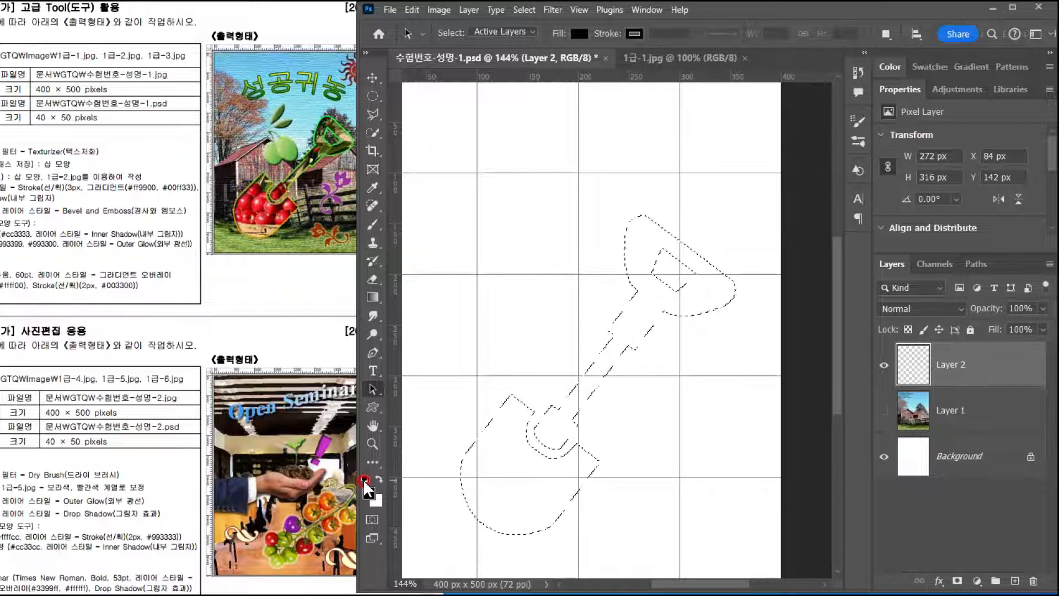
pyautogui.hotkey('alt', 'Delete')
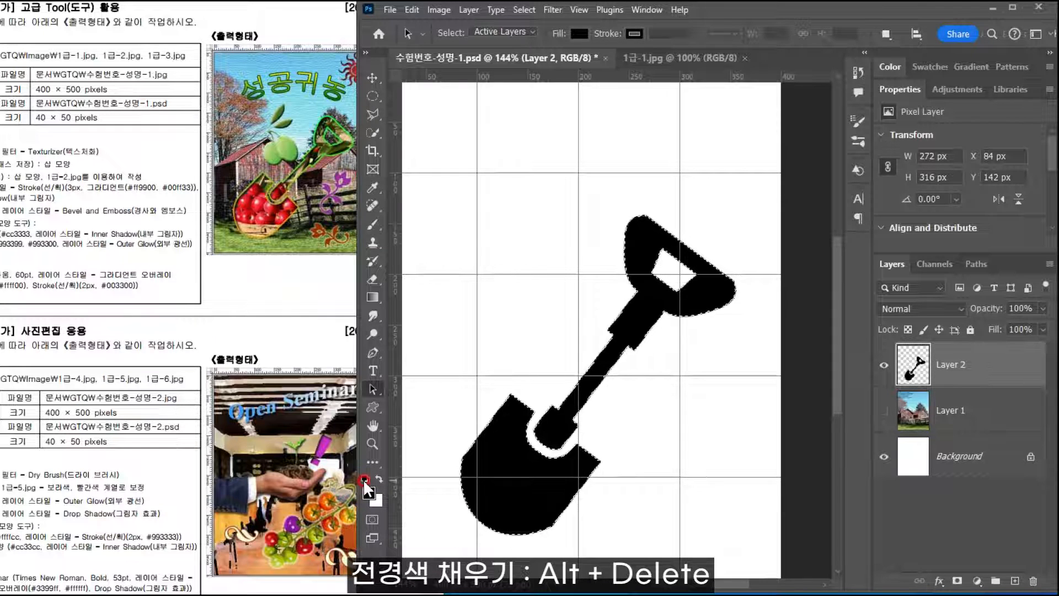
pyautogui.hotkey('ctrl', 'd')
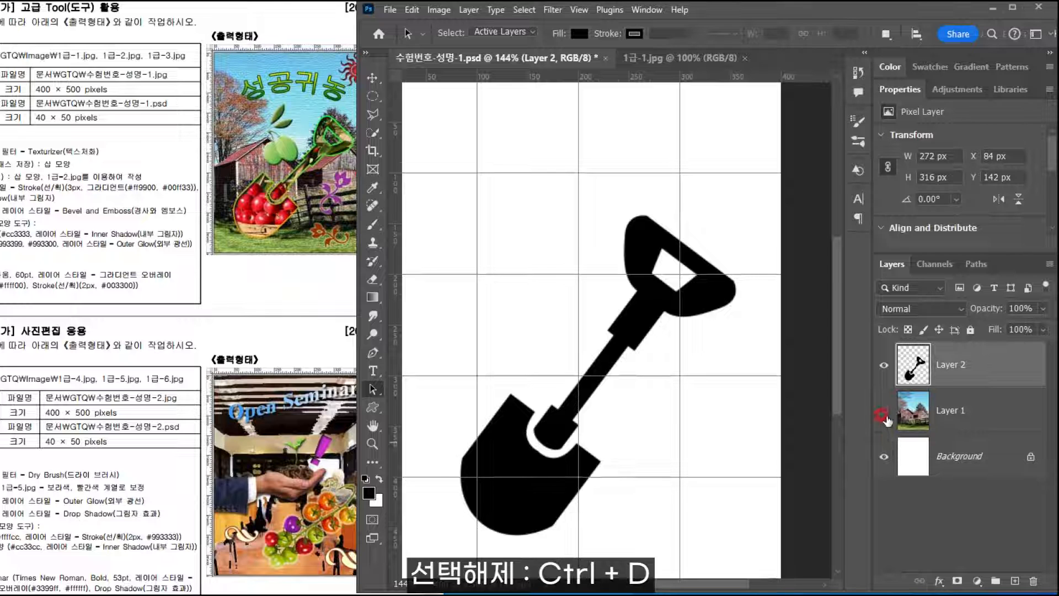
pyautogui.click(883, 412)
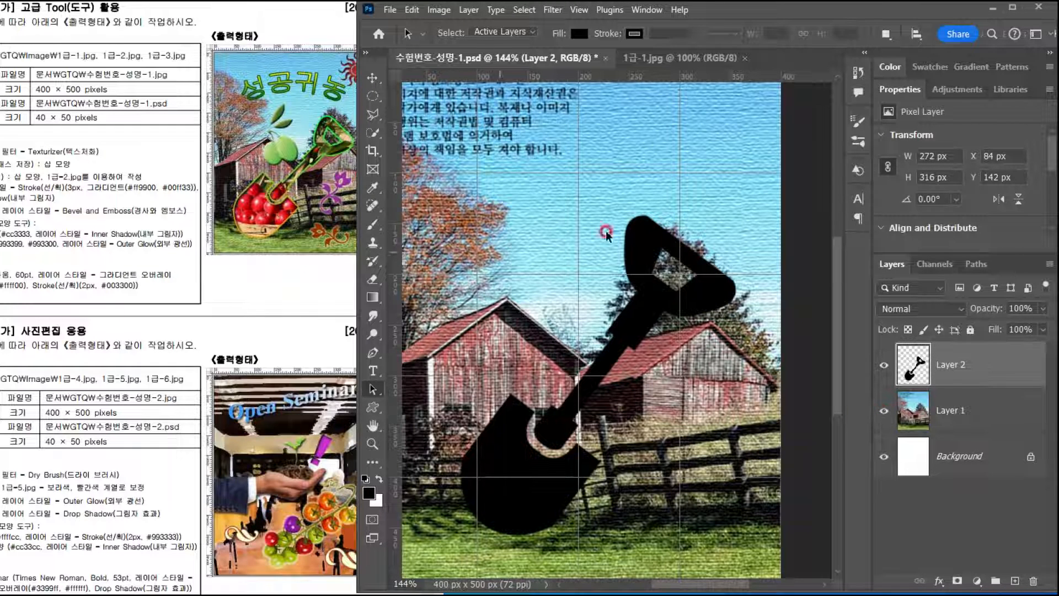
pyautogui.click(986, 363)
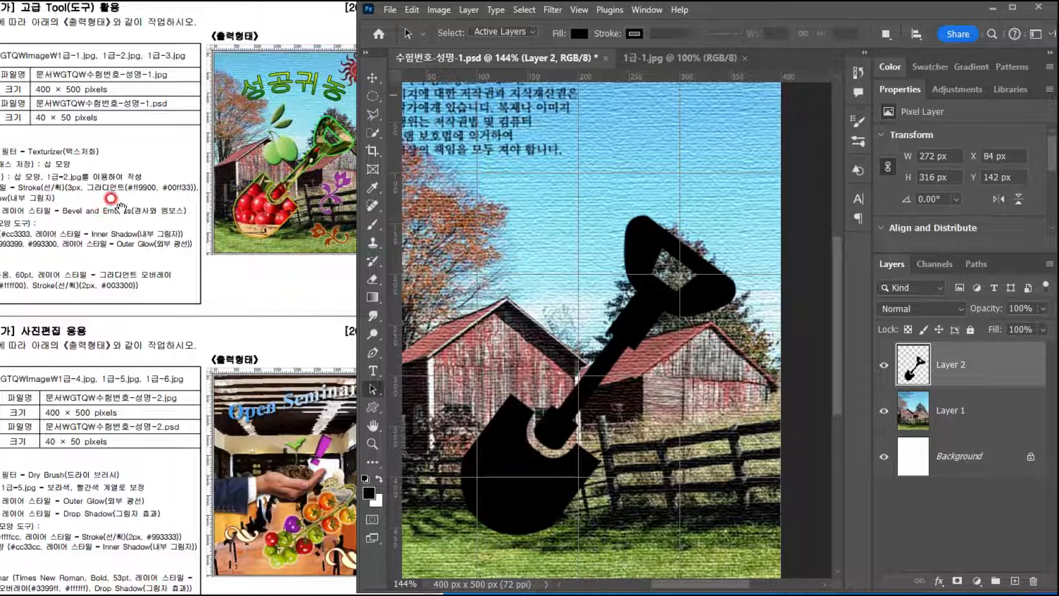
# Step: Check the exam sheet's shovel instructions and add a Stroke layer style to Layer 2, 3 px wide and positioned Outside
pyautogui.click(120, 207)
pyautogui.moveTo(160, 316); pyautogui.dragTo(250, 317)
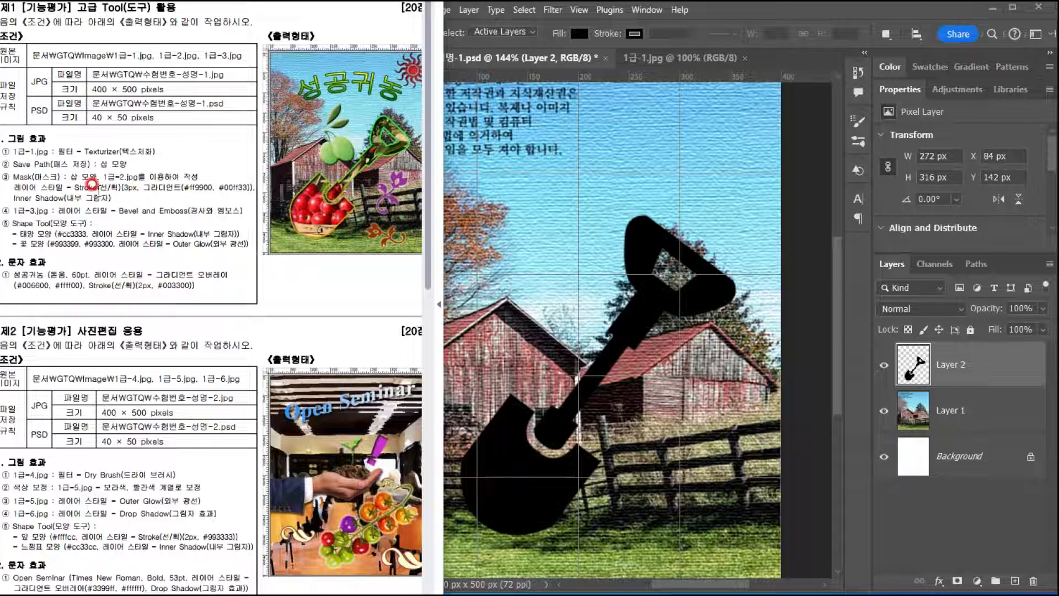
pyautogui.click(1010, 376)
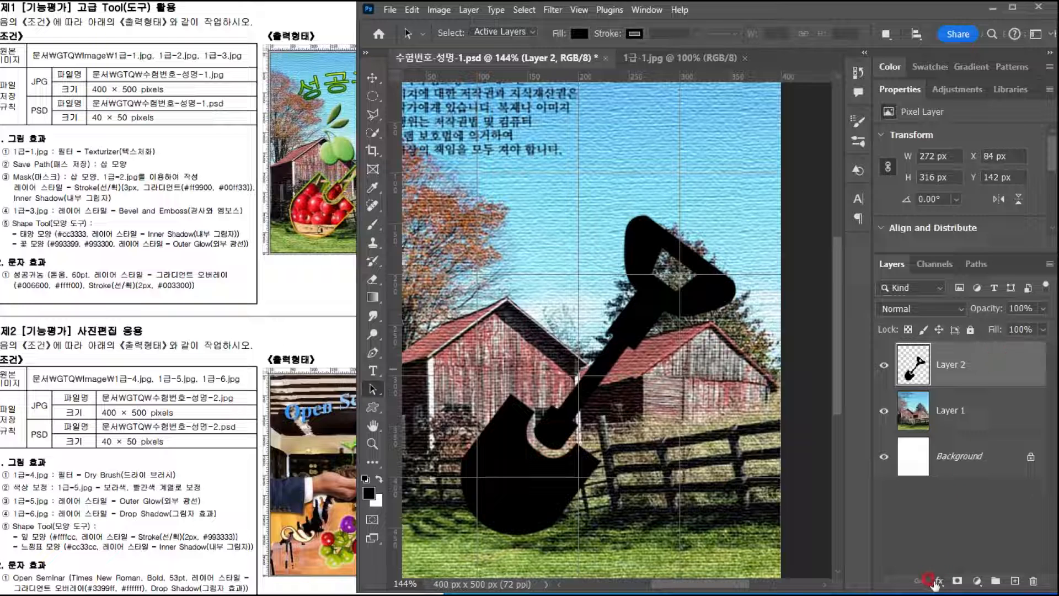
pyautogui.click(936, 582)
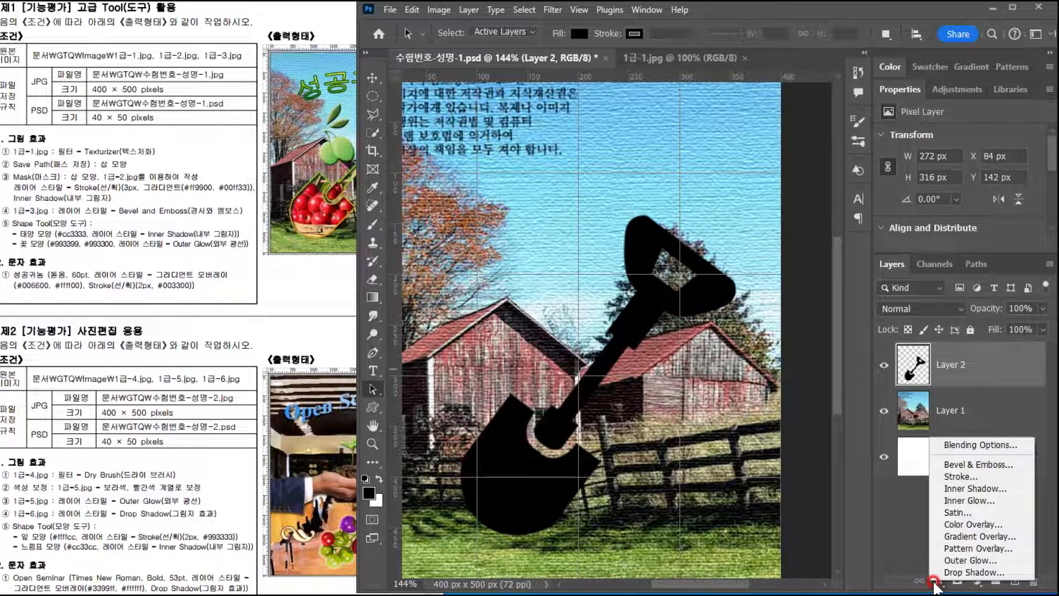
pyautogui.click(948, 477)
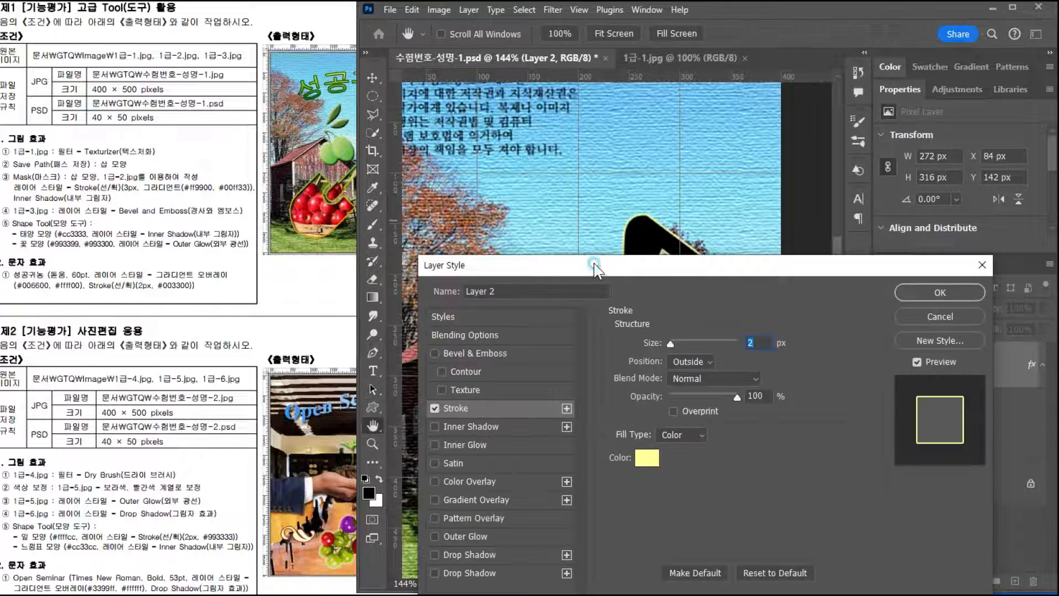
pyautogui.moveTo(594, 266); pyautogui.dragTo(597, 128)
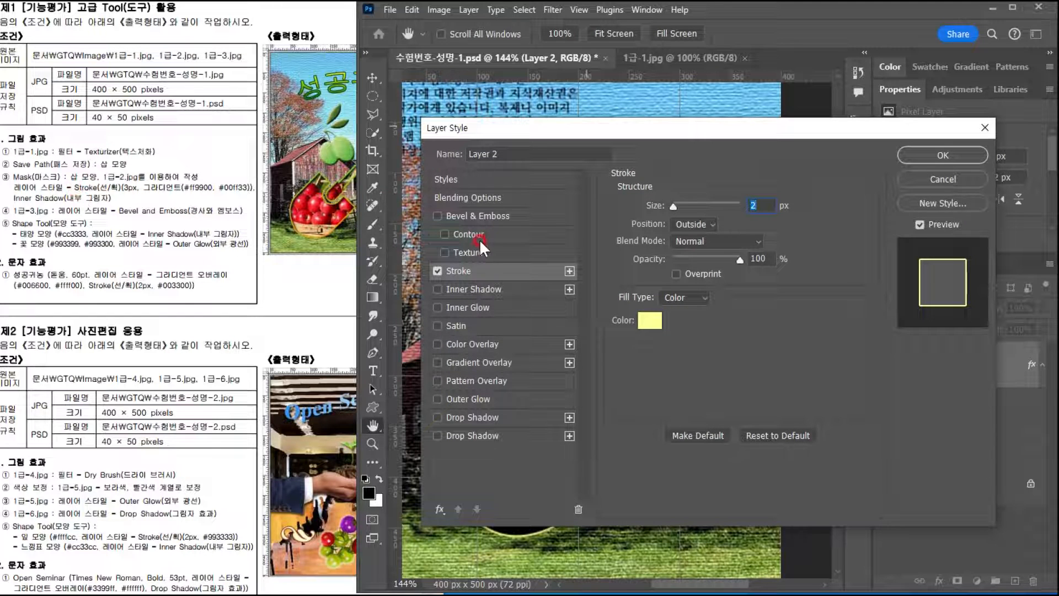
pyautogui.write('3')
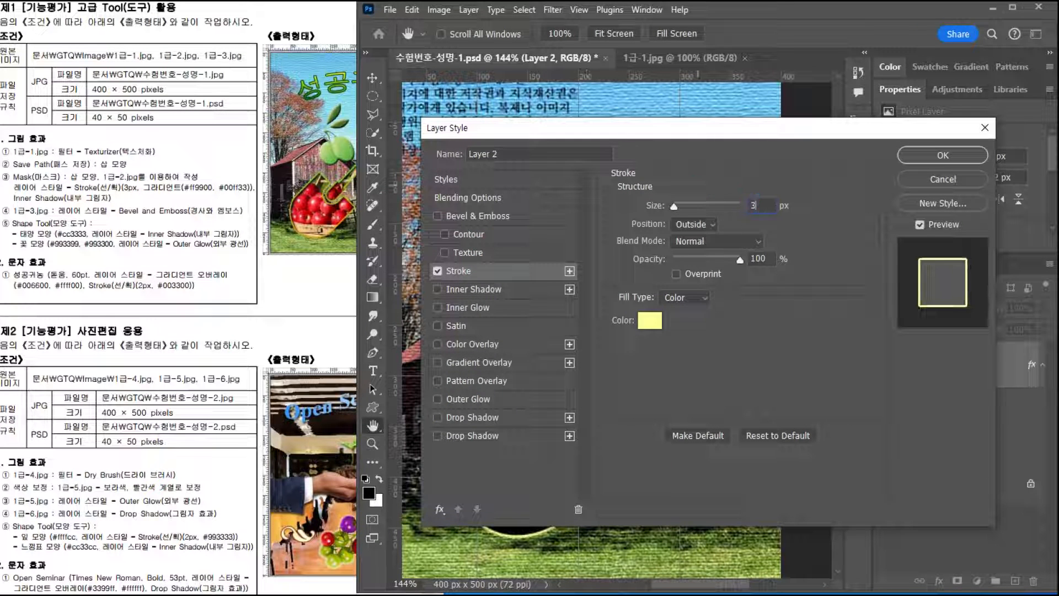
pyautogui.click(682, 222)
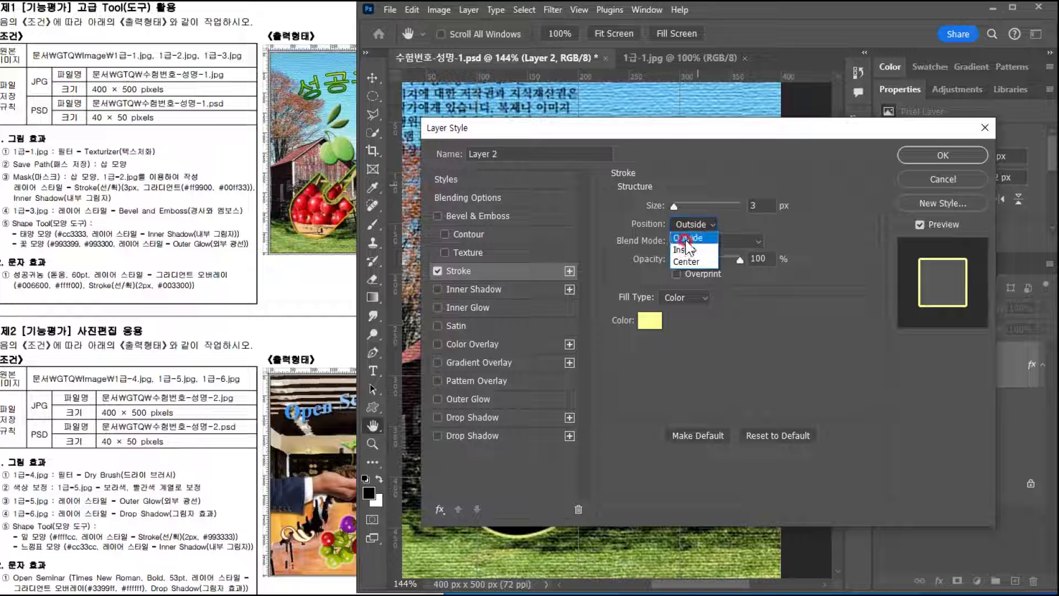
pyautogui.click(687, 238)
# Step: Set the shovel stroke's fill type to Gradient
pyautogui.moveTo(603, 131); pyautogui.dragTo(830, 161)
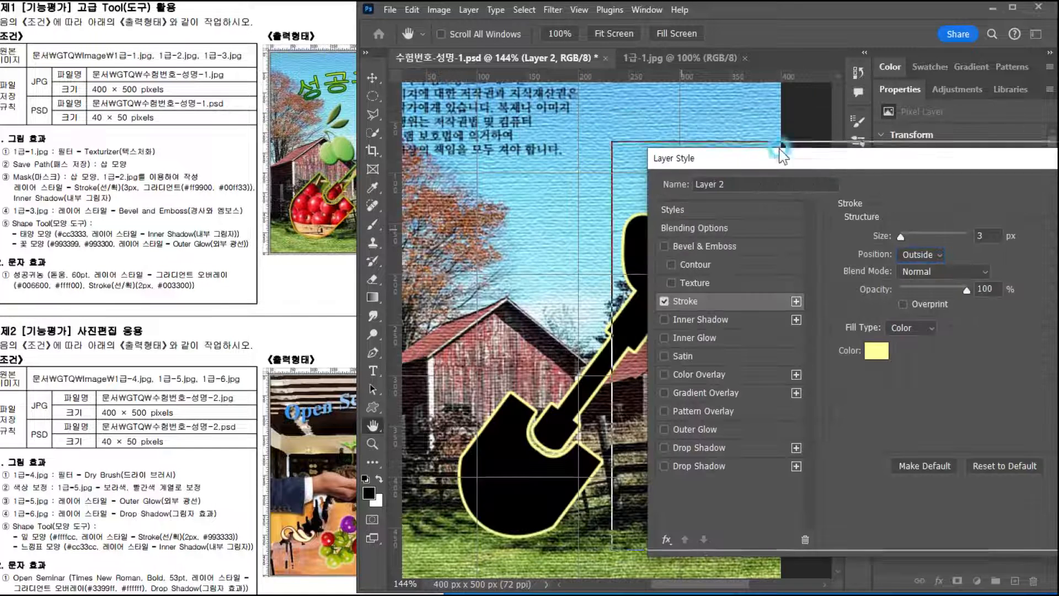
pyautogui.moveTo(691, 118); pyautogui.dragTo(643, 114)
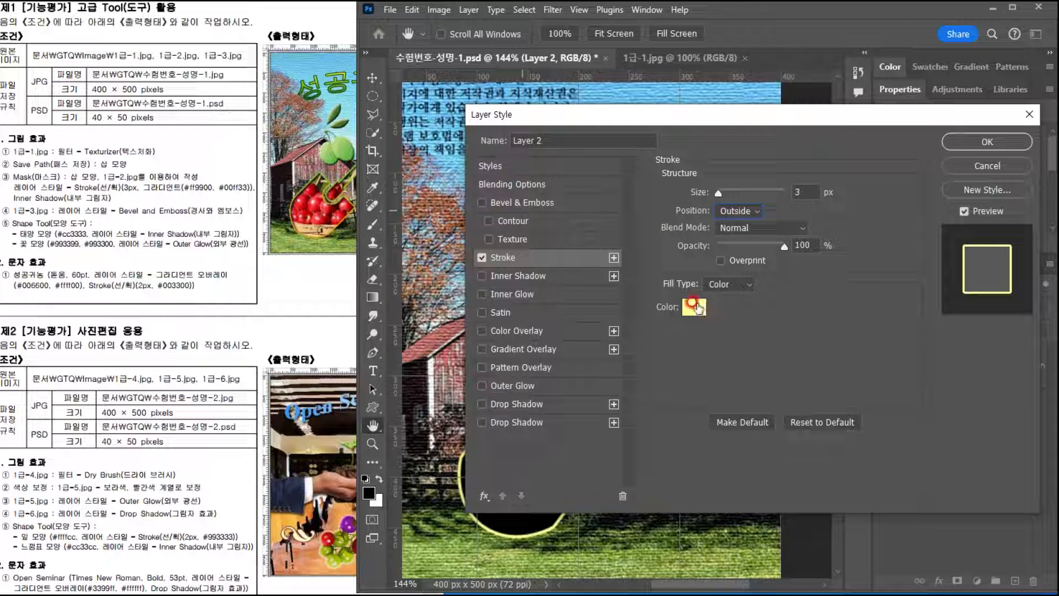
pyautogui.click(725, 282)
pyautogui.click(720, 307)
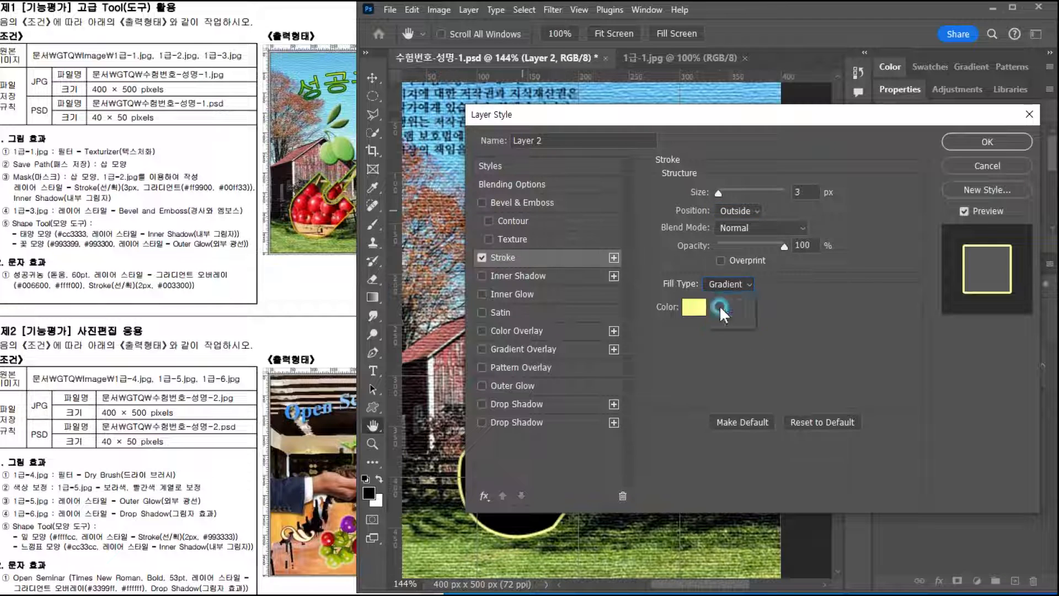
# Step: Define the stroke's gradient with #ff9900 at the start stop and #00ff33 at the end stop
pyautogui.click(719, 307)
pyautogui.click(548, 389)
pyautogui.doubleClick(519, 389)
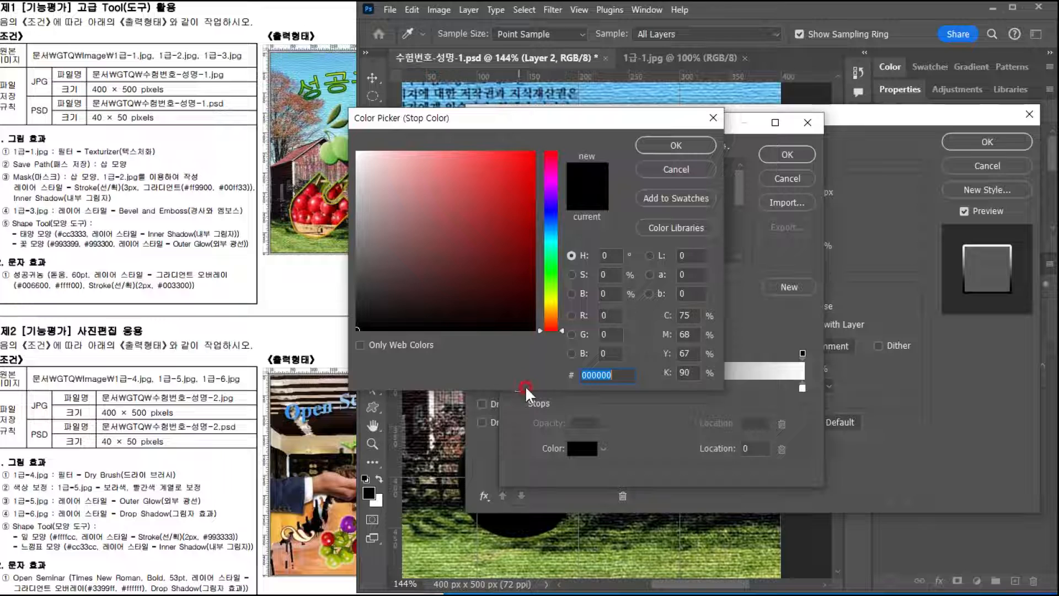
pyautogui.press('BackSpace')
pyautogui.write('ff9900')
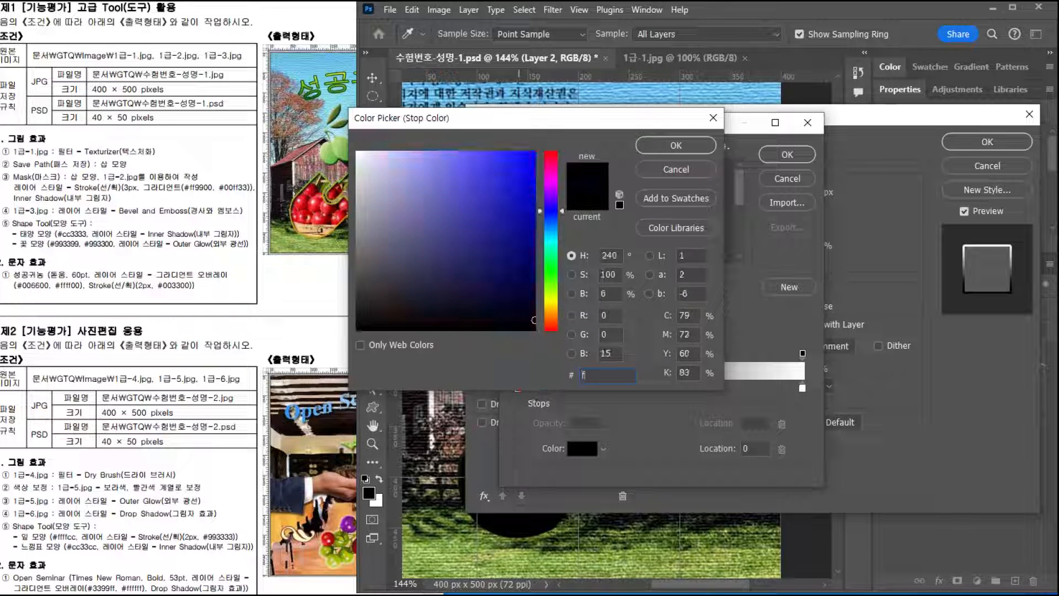
pyautogui.press('Return')
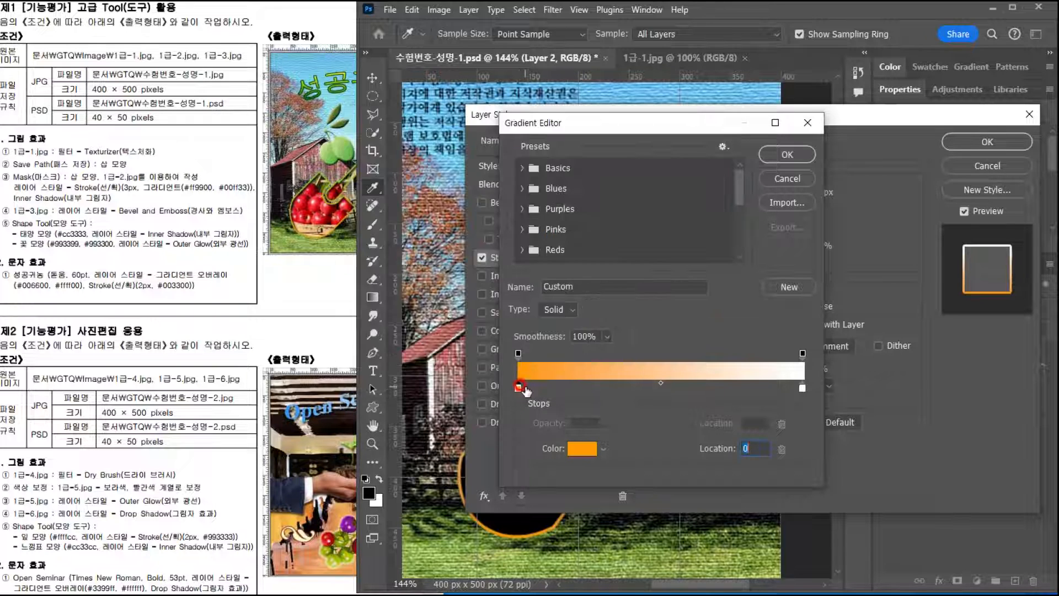
pyautogui.doubleClick(803, 388)
pyautogui.write('00ff33')
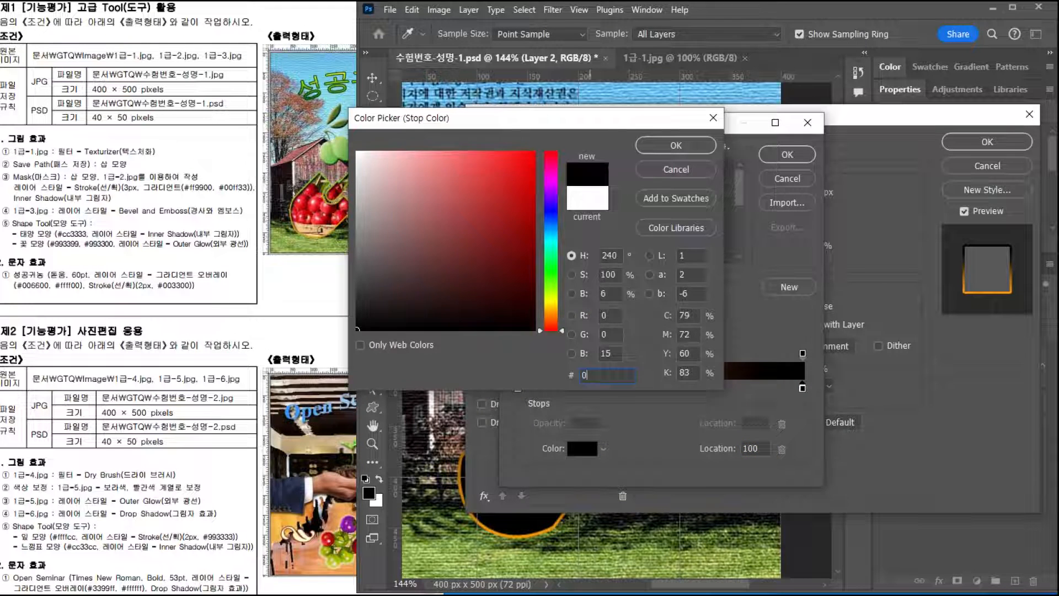
pyautogui.press('Return')
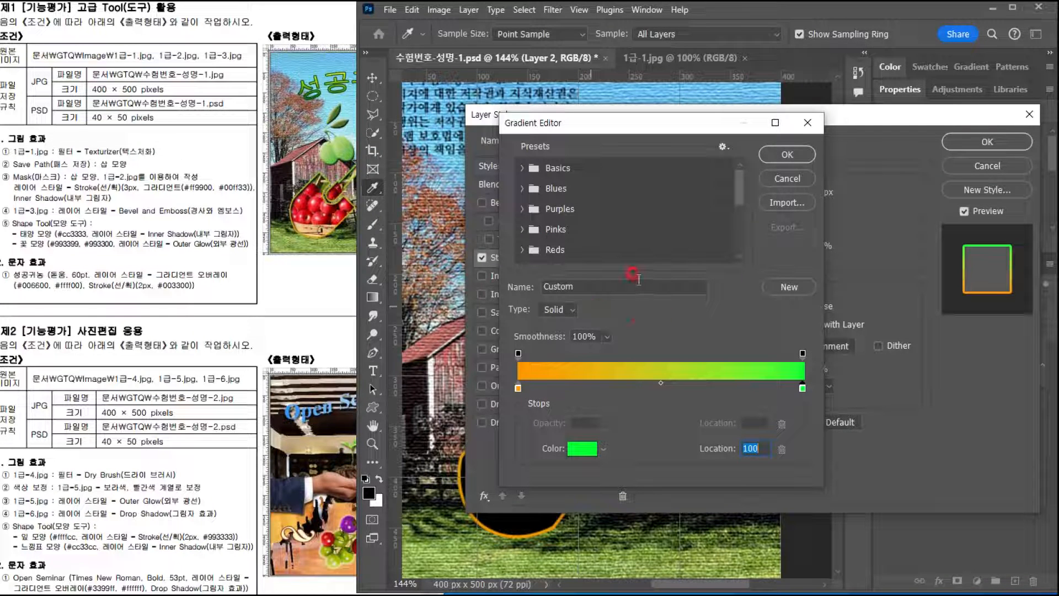
pyautogui.click(779, 142)
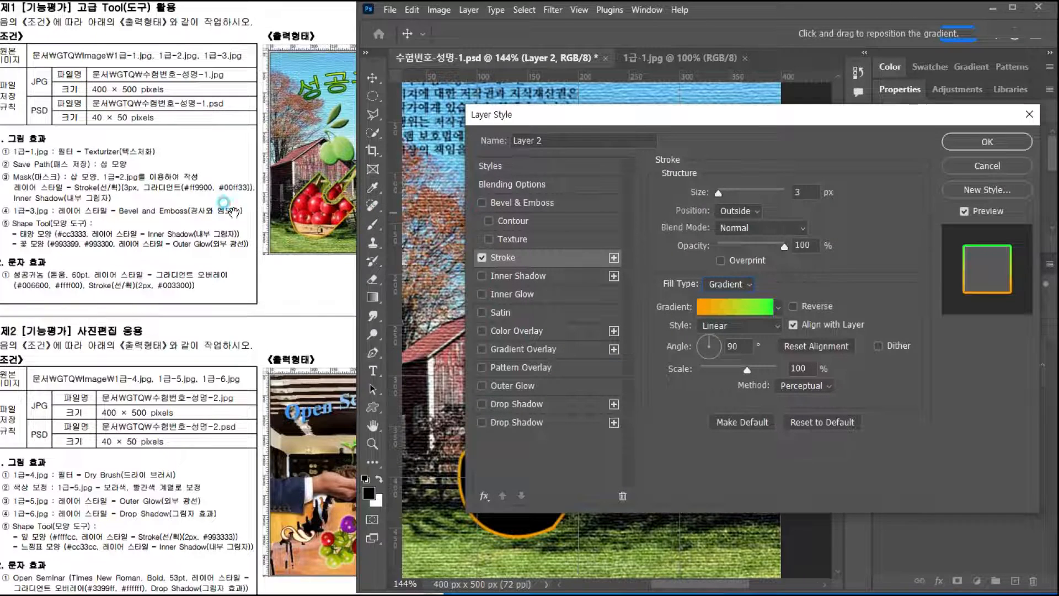
# Step: Compare the shovel's gradient stroke on the canvas with the finished picture on the exam sheet
pyautogui.click(303, 217)
pyautogui.moveTo(327, 224); pyautogui.dragTo(297, 224)
pyautogui.click(331, 253)
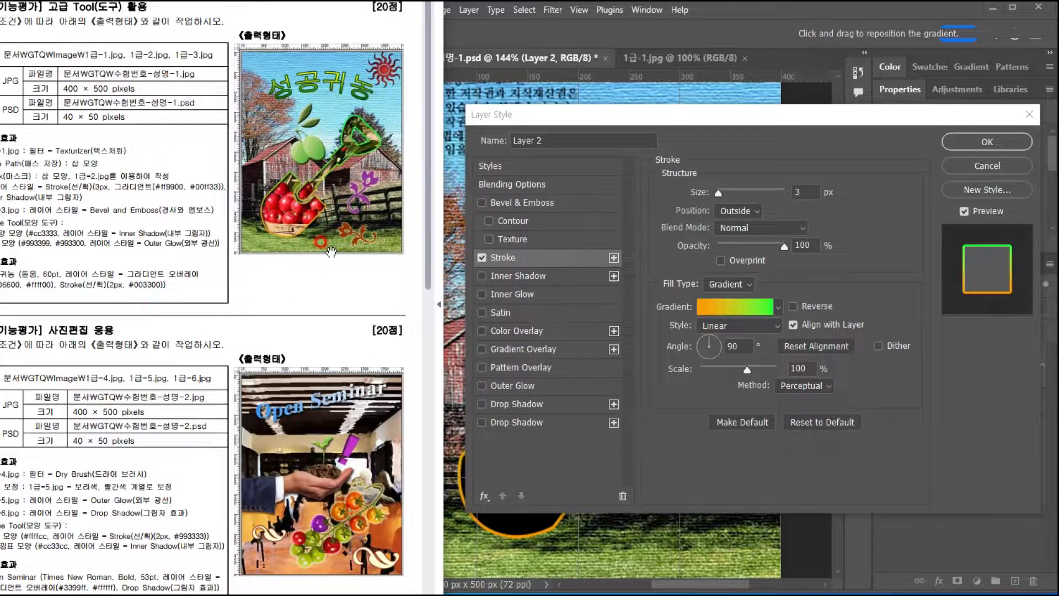
pyautogui.click(752, 113)
pyautogui.click(992, 230)
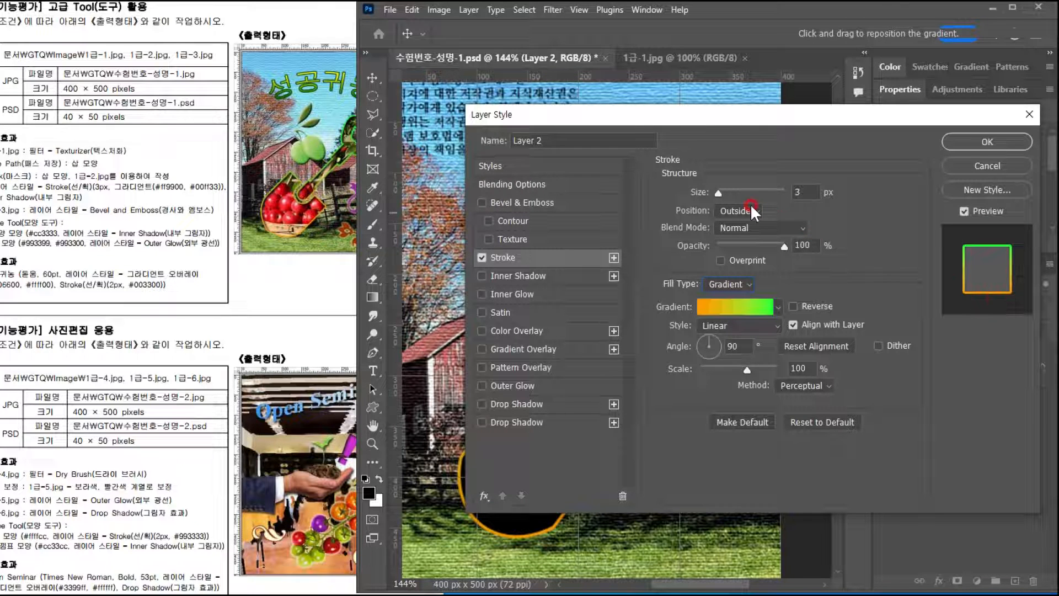
pyautogui.moveTo(567, 118); pyautogui.dragTo(698, 121)
pyautogui.click(530, 469)
pyautogui.click(847, 212)
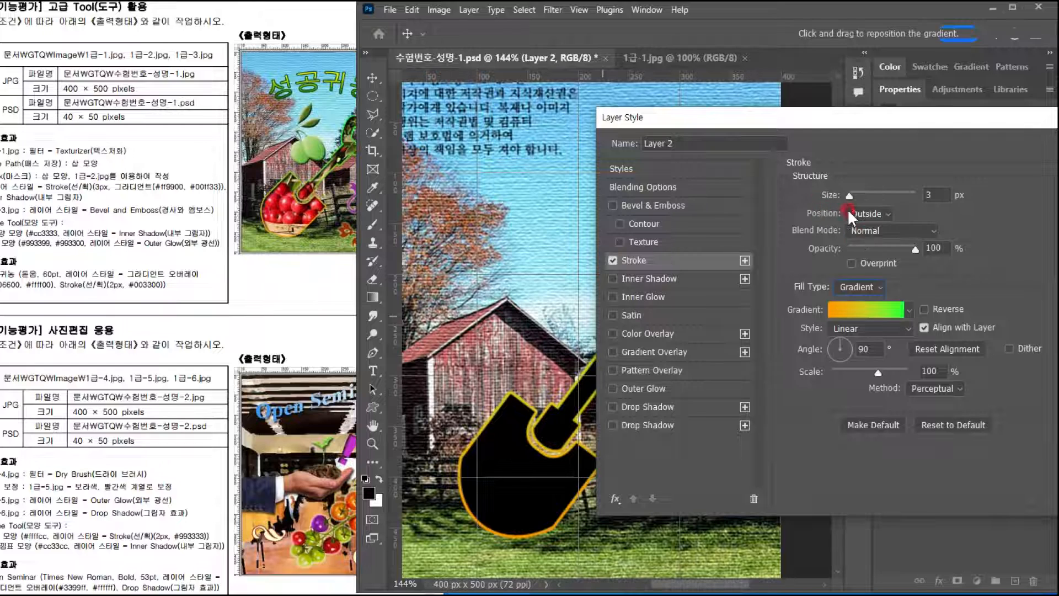
# Step: Check the shovel's outline on the canvas and set the stroke's position to Center
pyautogui.click(562, 430)
pyautogui.moveTo(564, 431)
pyautogui.mouseDown()
pyautogui.moveTo(533, 443)
pyautogui.moveTo(554, 433)
pyautogui.mouseUp()
pyautogui.click(859, 211)
pyautogui.click(865, 251)
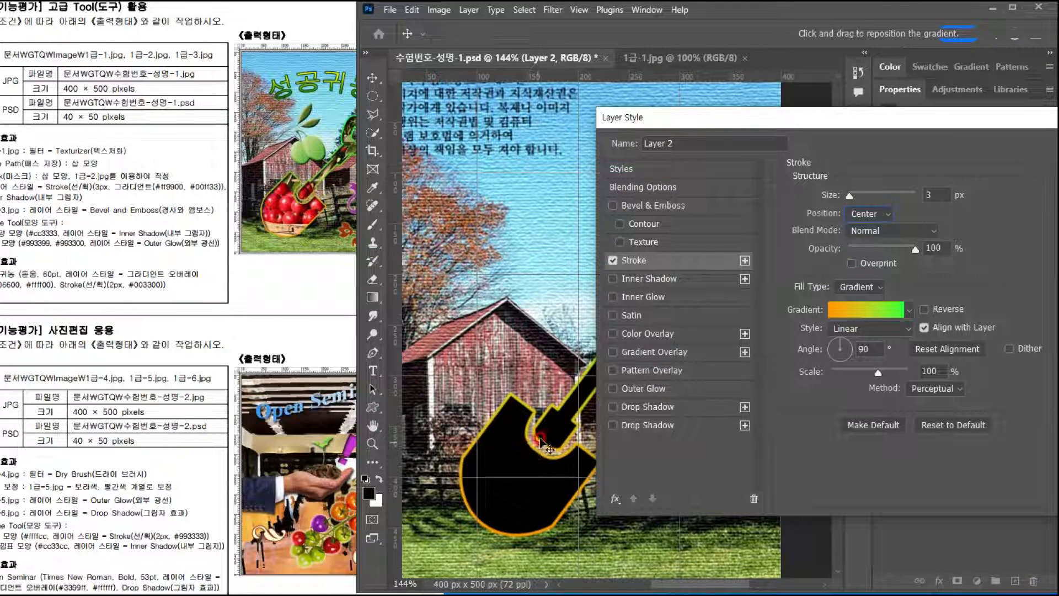
# Step: Try other positions for the shovel's stroke, including Outside, and return it to Center
pyautogui.moveTo(694, 117); pyautogui.dragTo(577, 94)
pyautogui.click(774, 320)
pyautogui.click(772, 206)
pyautogui.click(746, 188)
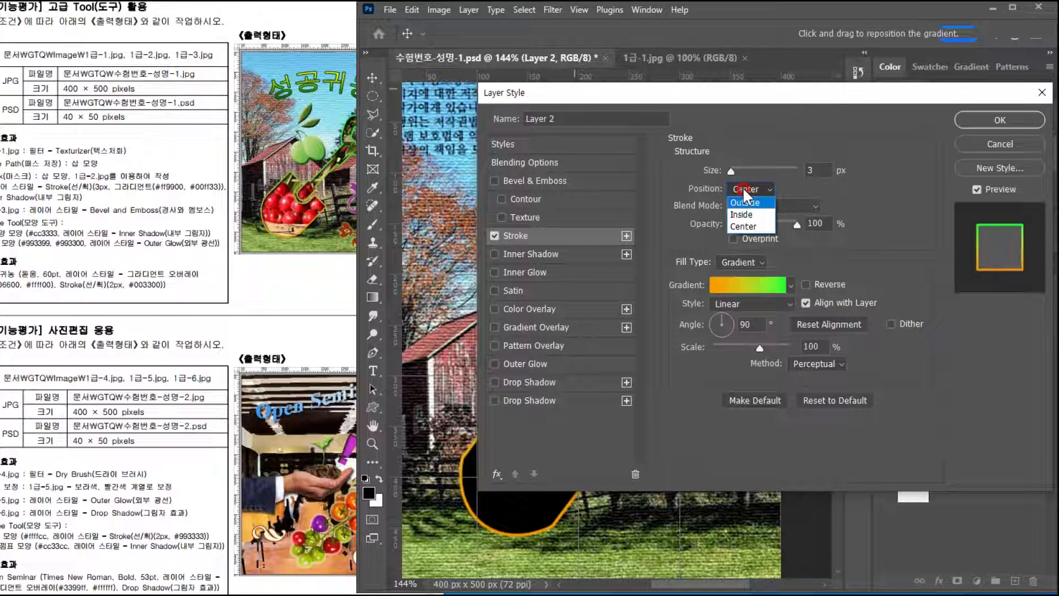
pyautogui.click(743, 216)
pyautogui.click(741, 201)
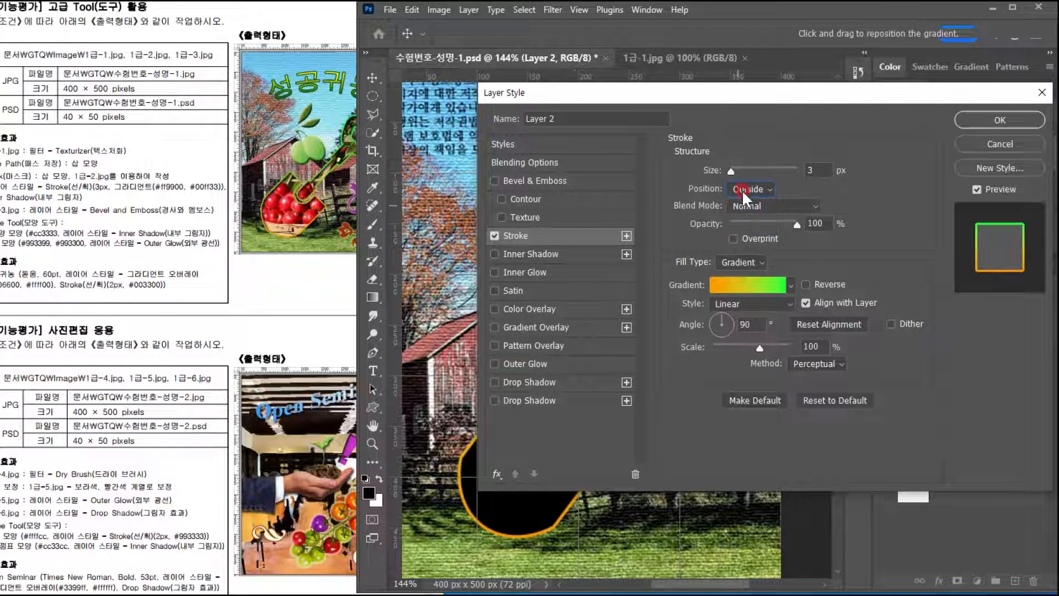
pyautogui.click(746, 190)
pyautogui.click(745, 225)
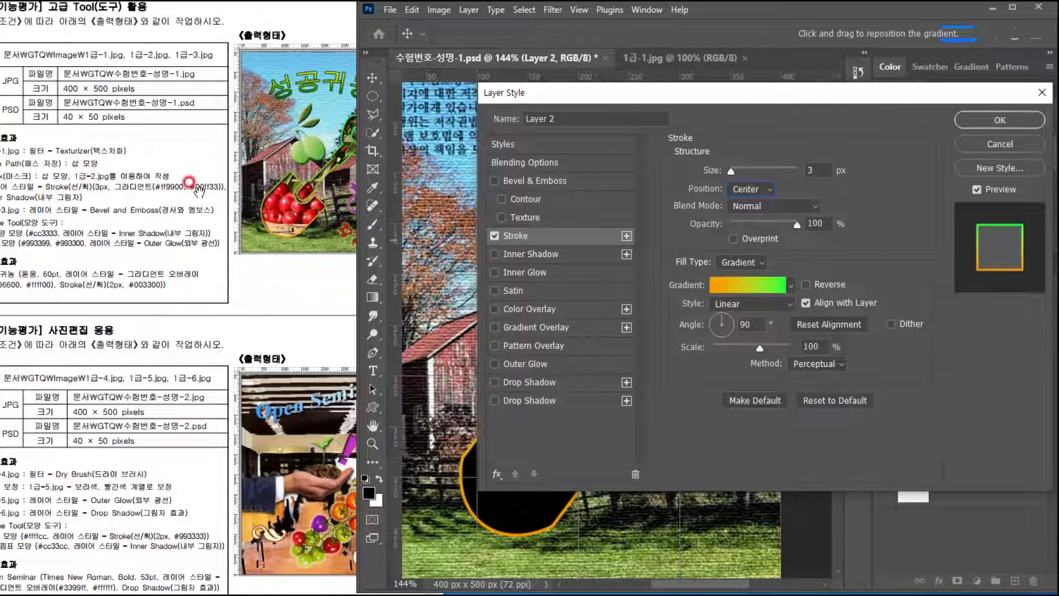
# Step: Add an Inner Shadow with its default settings to the shovel and apply the layer styles
pyautogui.click(538, 254)
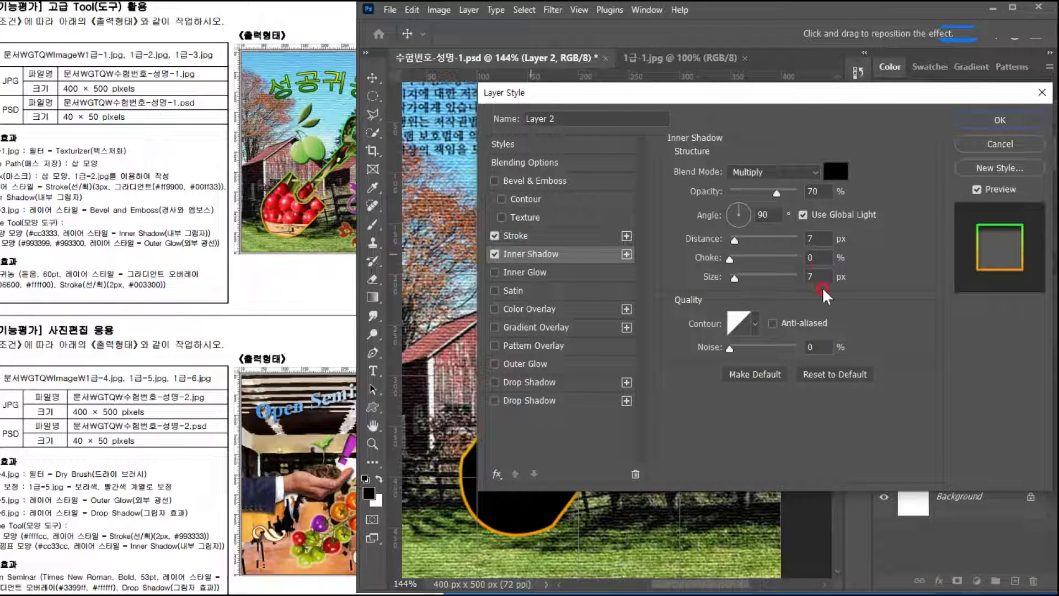
pyautogui.click(974, 122)
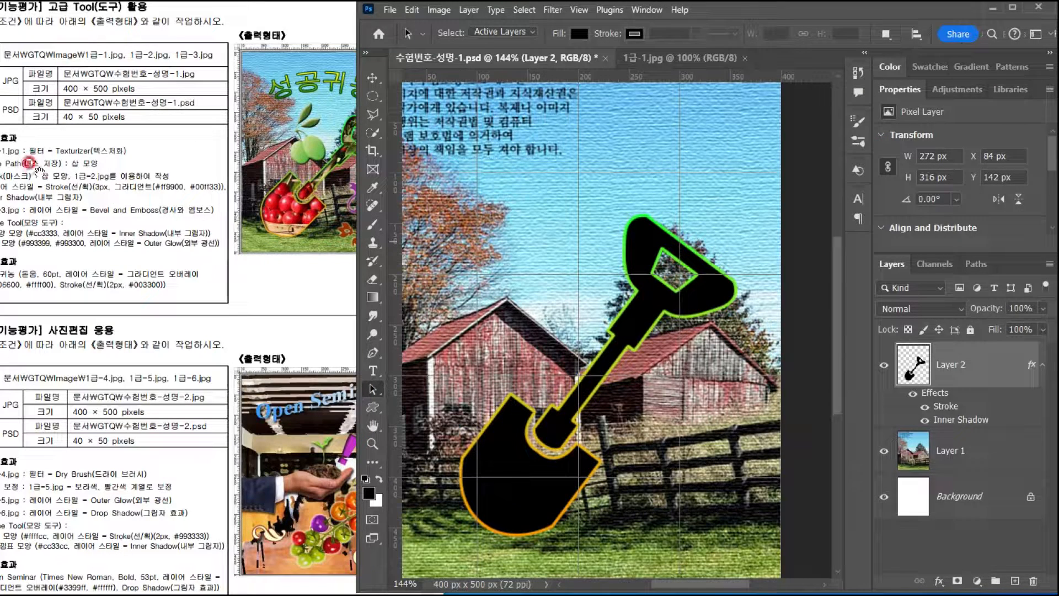
# Step: Open 1급-2.jpg and copy the apple basket picture into the 수험번호-성명-1.psd composition, above the shovel layer
pyautogui.moveTo(139, 233); pyautogui.dragTo(182, 232)
pyautogui.click(225, 229)
pyautogui.hscroll(-2, 225, 229)
pyautogui.click(668, 57)
pyautogui.click(717, 12)
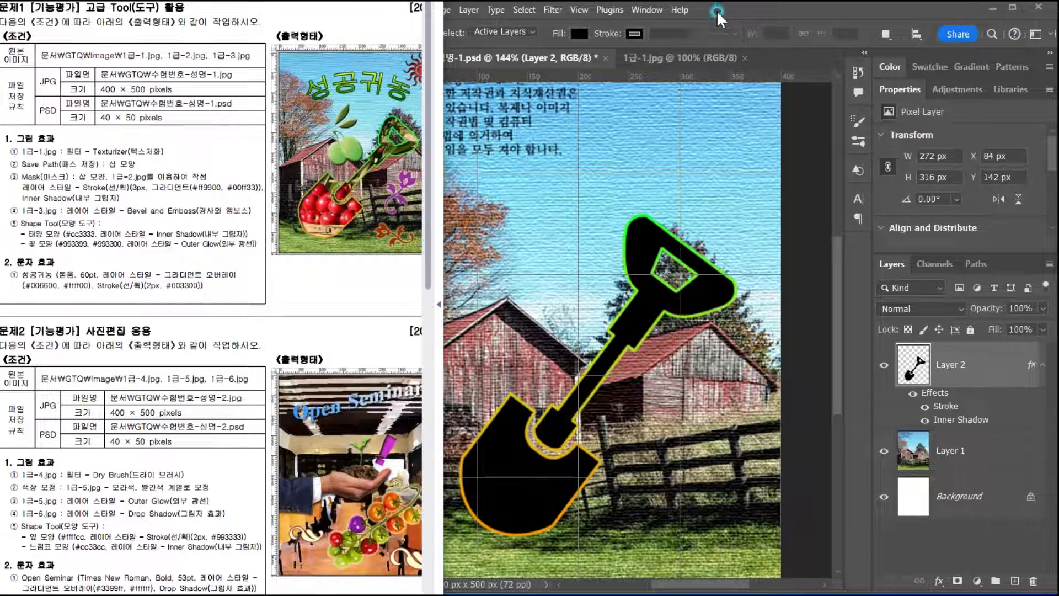
pyautogui.hotkey('ctrl', 'o')
pyautogui.doubleClick(169, 138)
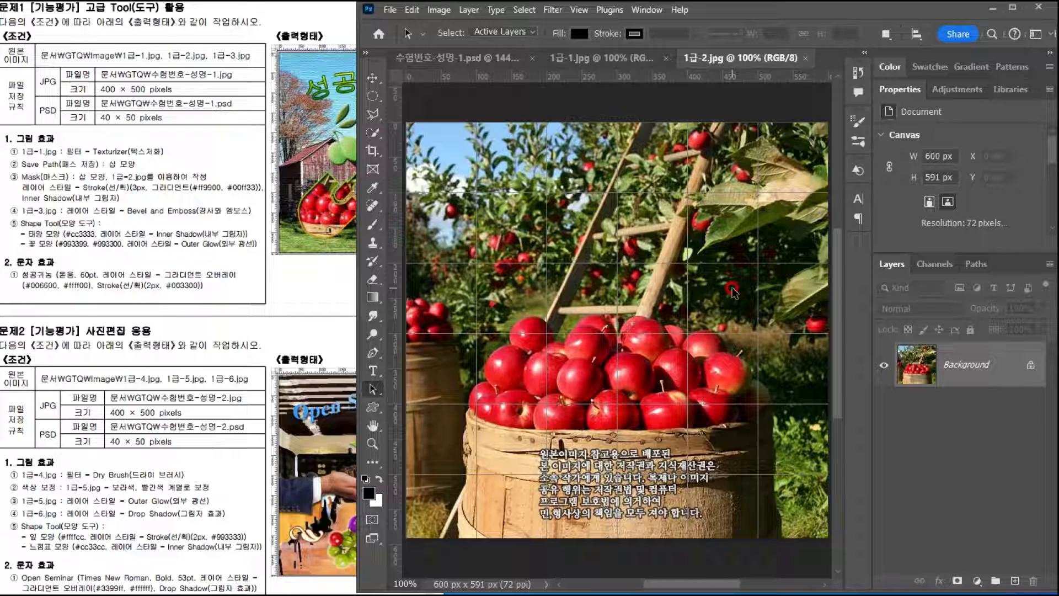
pyautogui.click(485, 58)
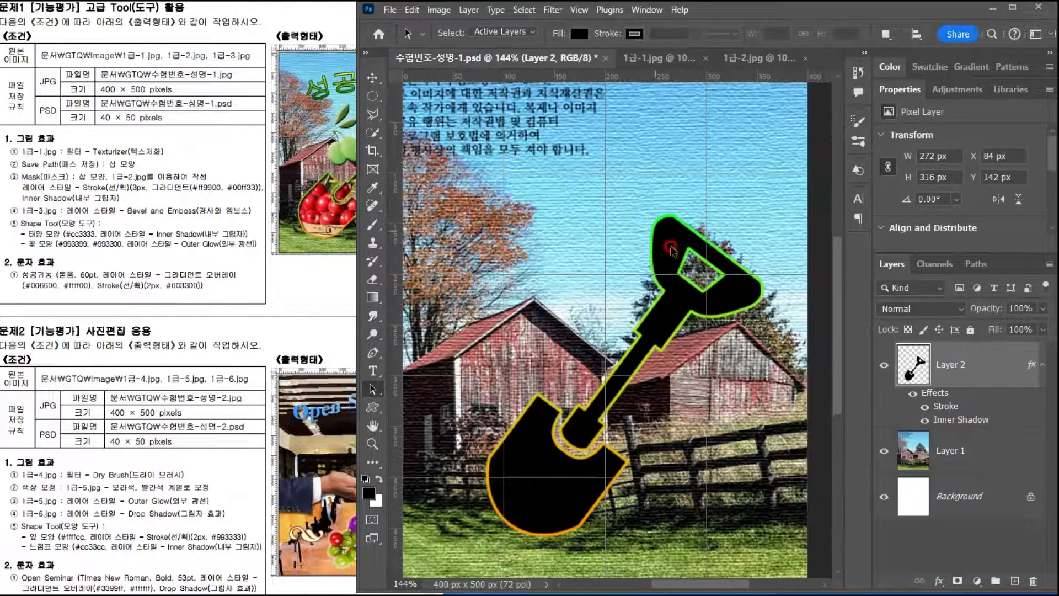
pyautogui.hotkey('ctrl', 'v')
# Step: Scale the apple basket picture to about 63% and place it so that it covers the shovel
pyautogui.hotkey('ctrl', 't')
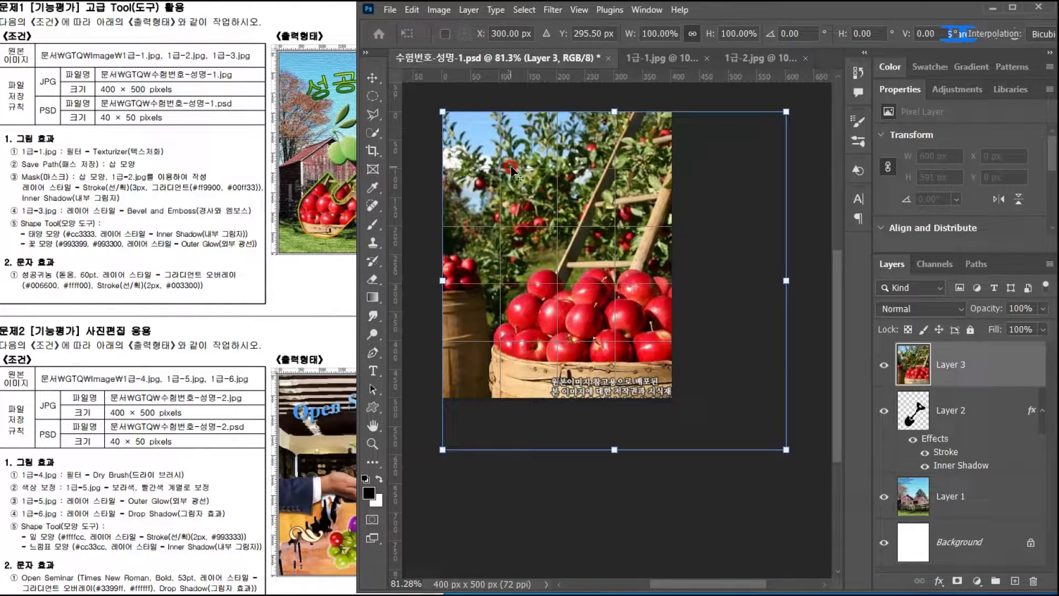
pyautogui.moveTo(442, 112); pyautogui.dragTo(541, 220)
pyautogui.scroll(3, 541, 220)
pyautogui.moveTo(623, 341); pyautogui.dragTo(564, 385)
pyautogui.moveTo(790, 189); pyautogui.dragTo(765, 211)
pyautogui.moveTo(616, 403); pyautogui.dragTo(640, 405)
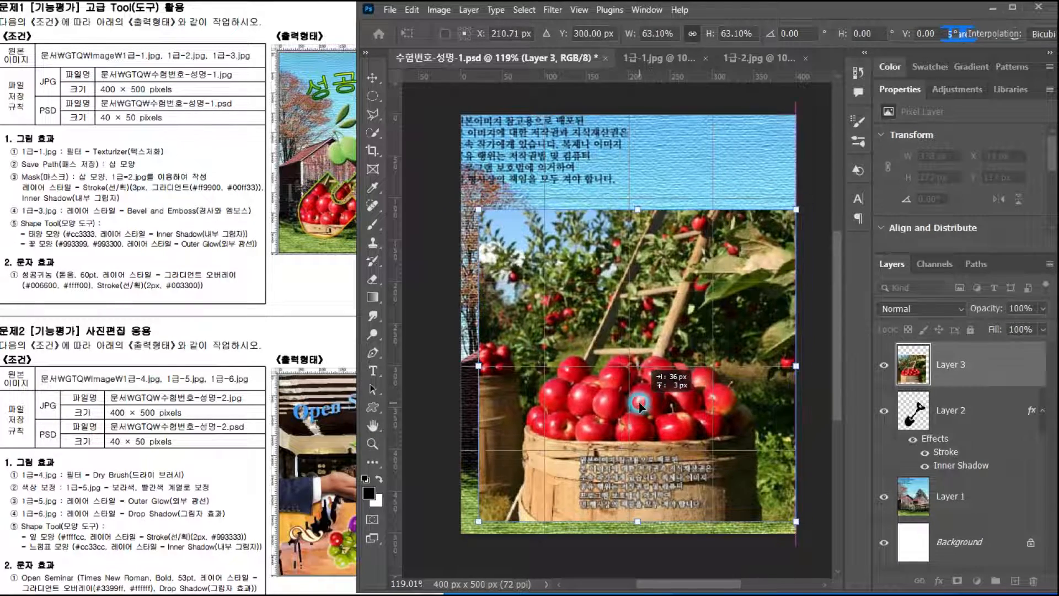
pyautogui.doubleClick(640, 405)
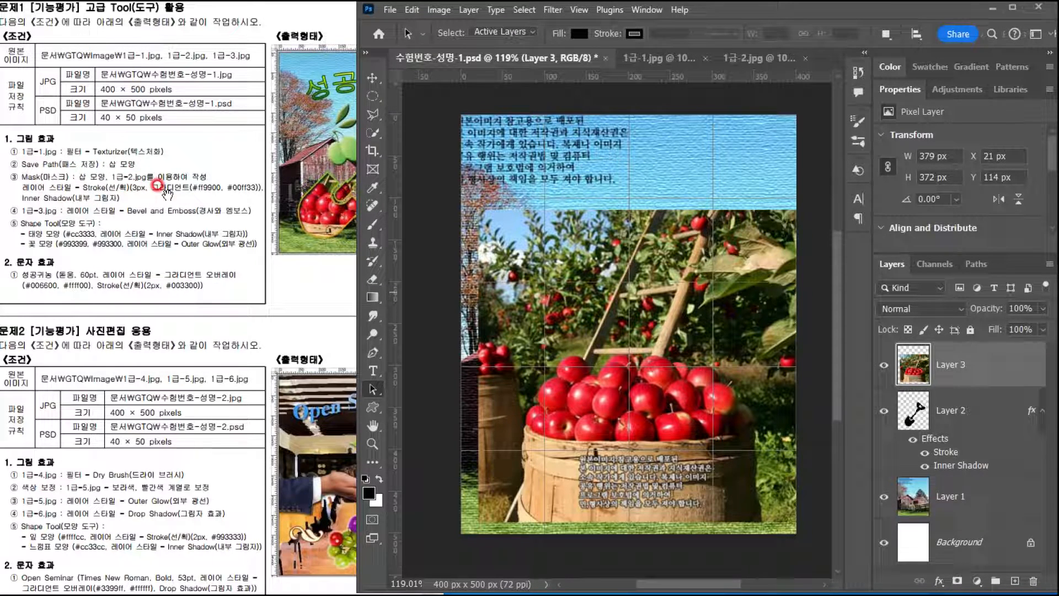
# Step: Clip the apple basket picture to the shovel layer with a clipping mask
pyautogui.doubleClick(1000, 366)
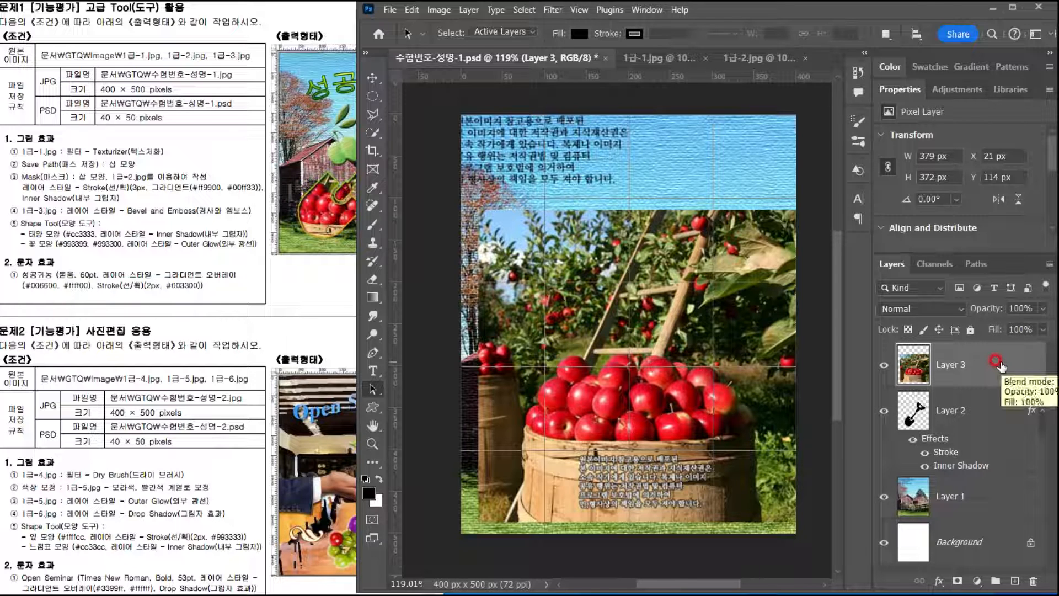
pyautogui.rightClick(1000, 364)
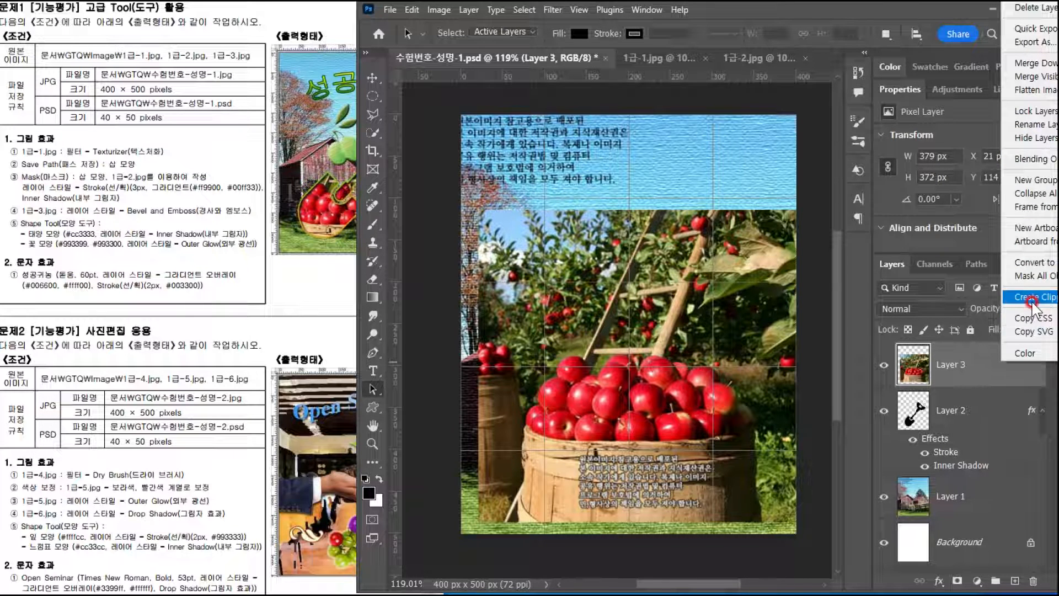
pyautogui.click(988, 380)
pyautogui.keyDown('alt'); pyautogui.click(990, 380); pyautogui.keyUp('alt')
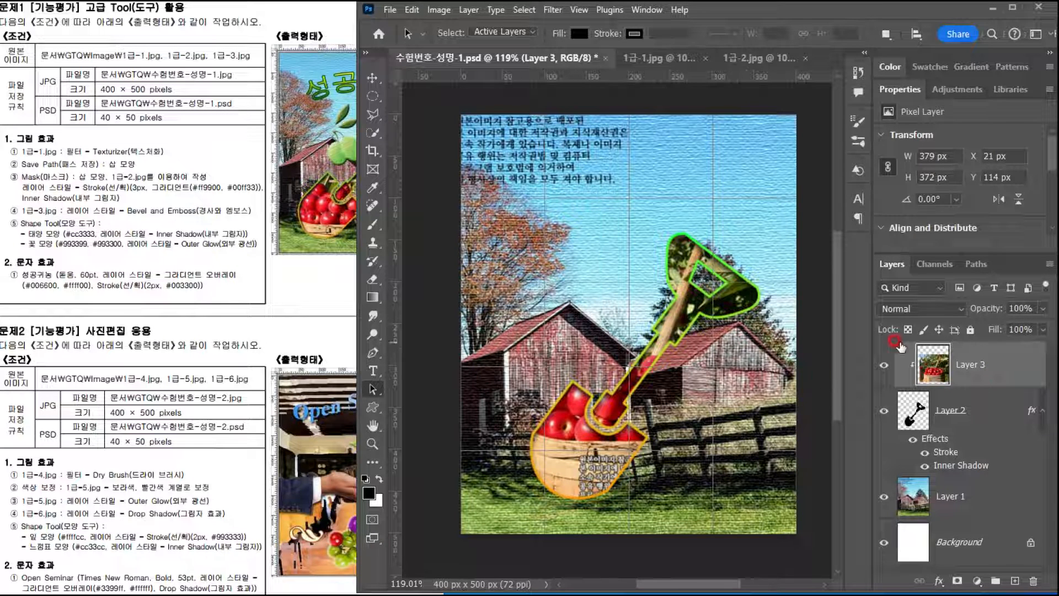
# Step: Scale the clipped apple picture to about 88% and position it so the apples and basket fill the shovel's blade
pyautogui.hotkey('ctrl', 't')
pyautogui.moveTo(484, 195); pyautogui.dragTo(509, 218)
pyautogui.moveTo(650, 524); pyautogui.dragTo(649, 511)
pyautogui.moveTo(585, 465)
pyautogui.mouseDown()
pyautogui.moveTo(546, 469)
pyautogui.moveTo(571, 465)
pyautogui.mouseUp()
pyautogui.moveTo(771, 234); pyautogui.dragTo(773, 232)
pyautogui.click(355, 325)
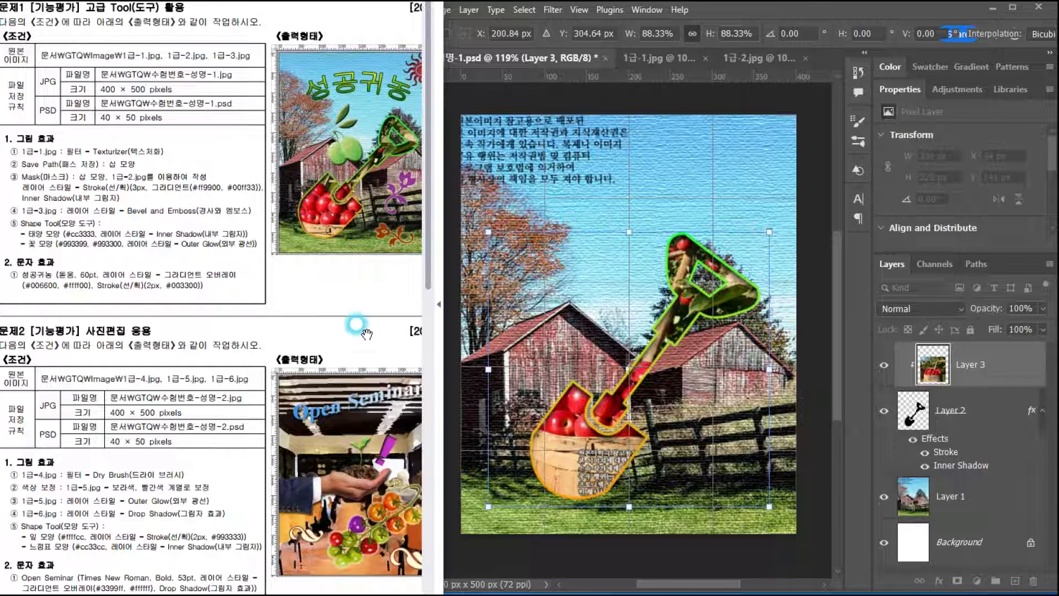
pyautogui.click(711, 414)
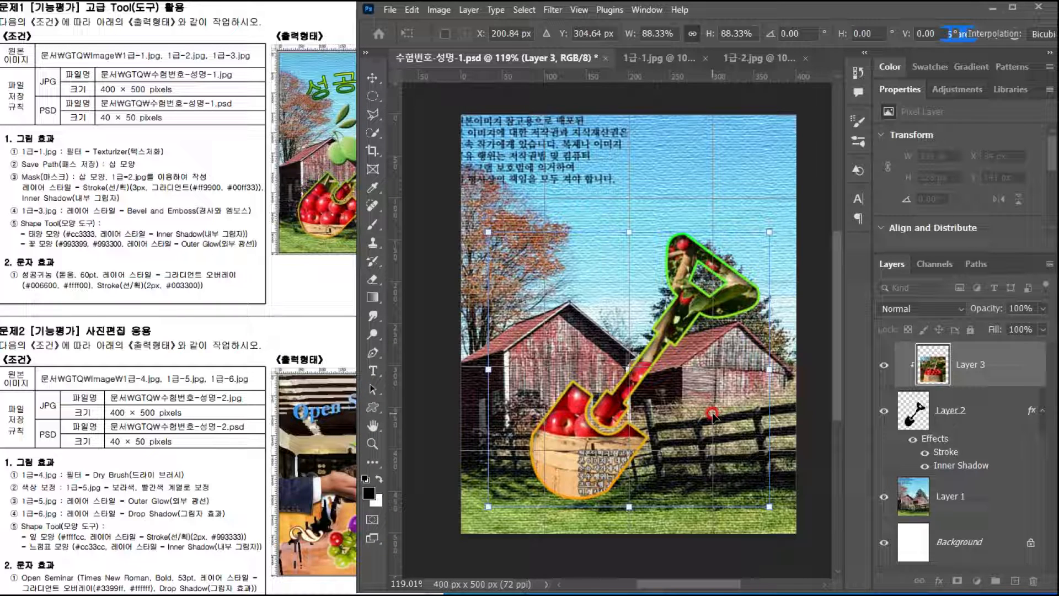
pyautogui.press('Return')
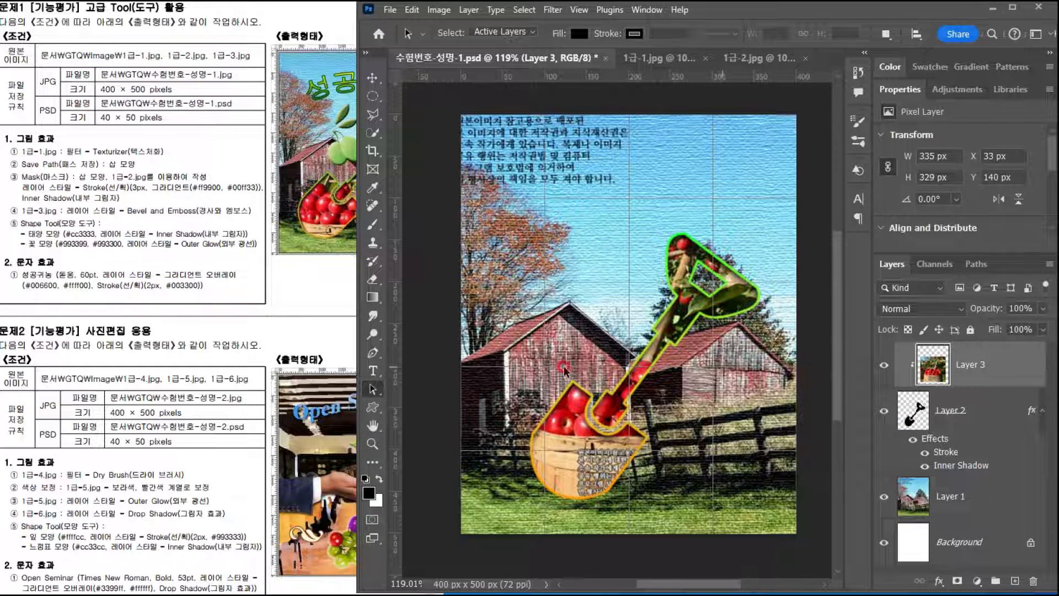
# Step: Check the exam sheet's next image instruction and open 1급-3.jpg
pyautogui.click(125, 200)
pyautogui.click(45, 203)
pyautogui.moveTo(55, 211); pyautogui.dragTo(237, 213)
pyautogui.click(728, 13)
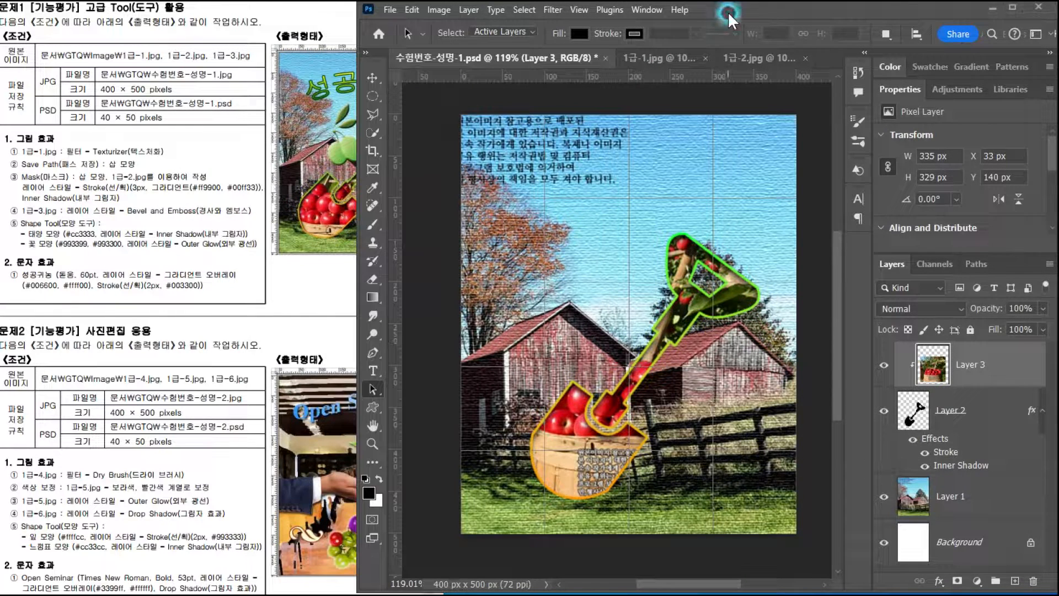
pyautogui.hotkey('ctrl', 'o')
pyautogui.doubleClick(256, 144)
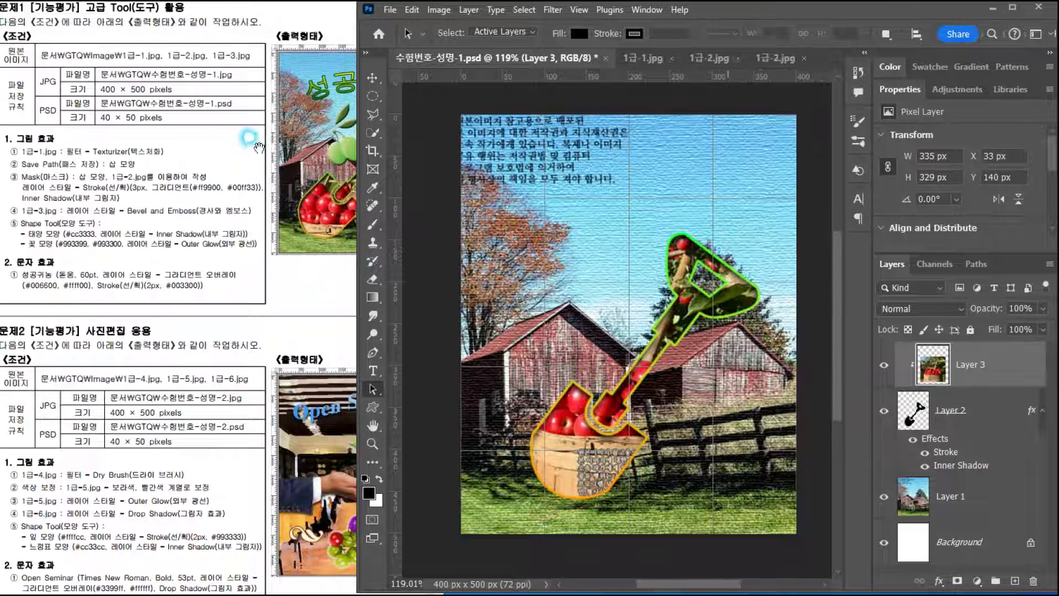
pyautogui.click(283, 239)
pyautogui.click(601, 335)
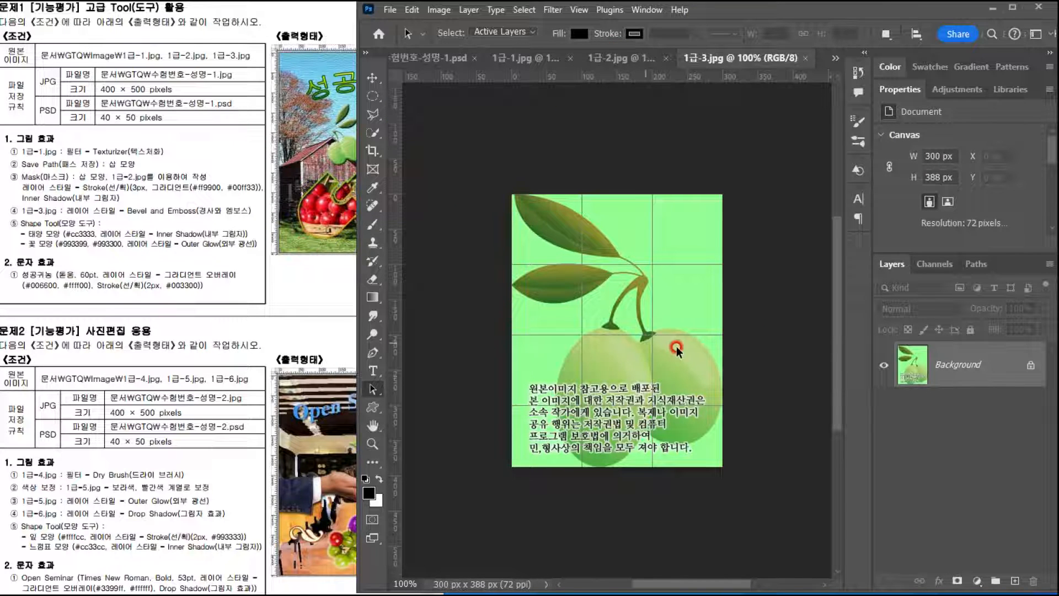
# Step: Select all the green background areas around the fruit and leaves using the Magic Wand with a tolerance of 32
pyautogui.click(685, 291)
pyautogui.click(374, 133)
pyautogui.rightClick(376, 135)
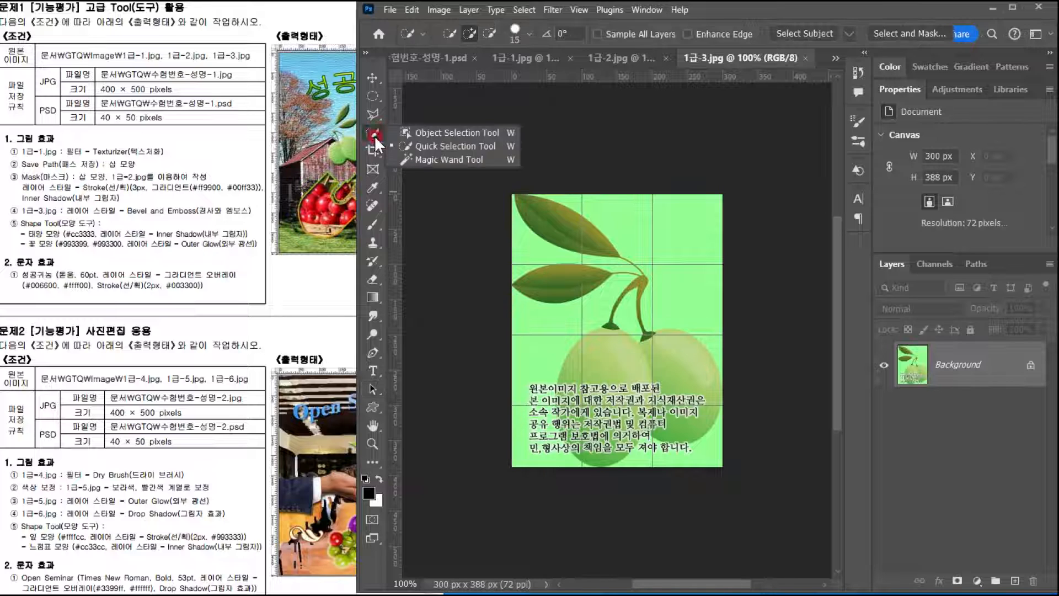
pyautogui.click(422, 159)
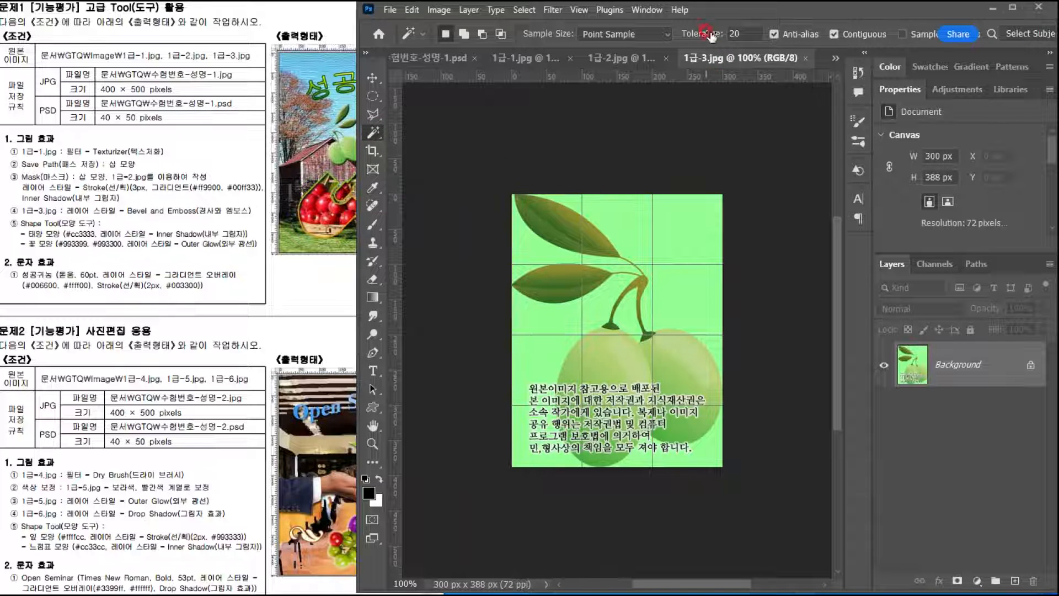
pyautogui.click(704, 32)
pyautogui.click(678, 240)
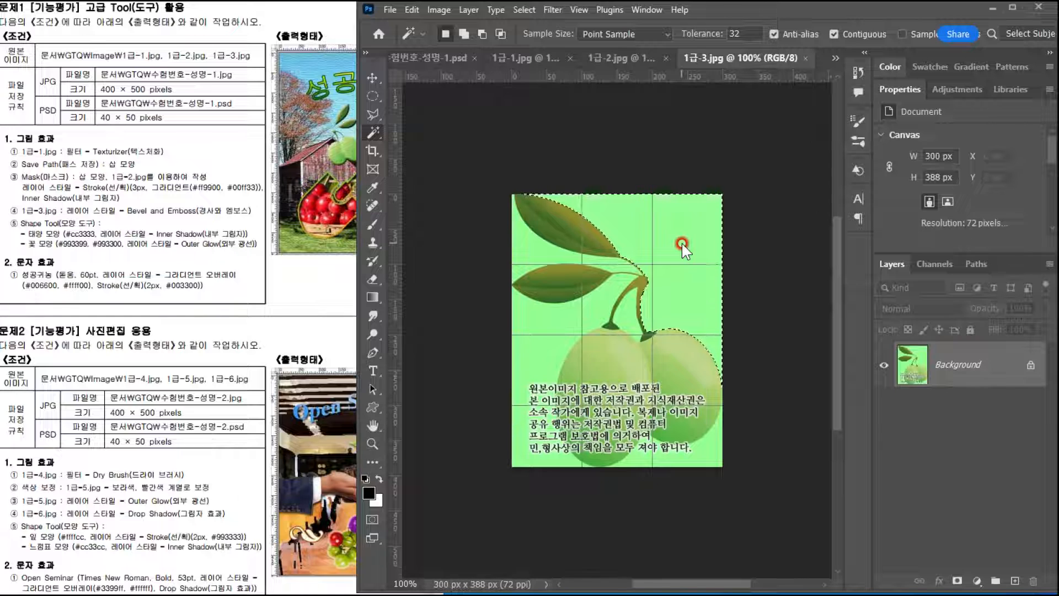
pyautogui.press('shift')
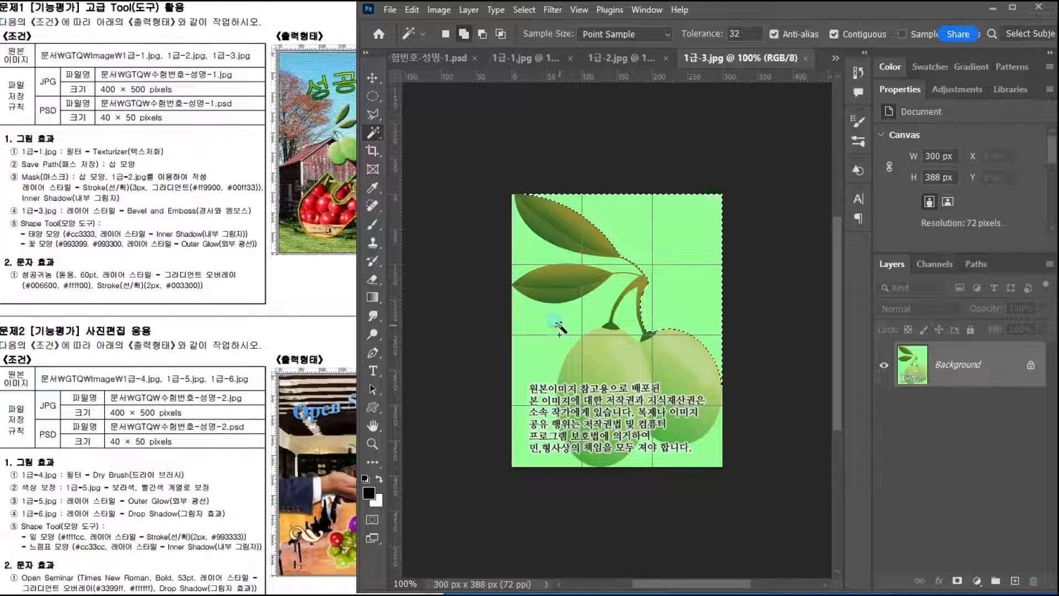
pyautogui.keyDown('shift'); pyautogui.click(556, 325); pyautogui.keyUp('shift')
pyautogui.keyDown('shift'); pyautogui.click(531, 248); pyautogui.keyUp('shift')
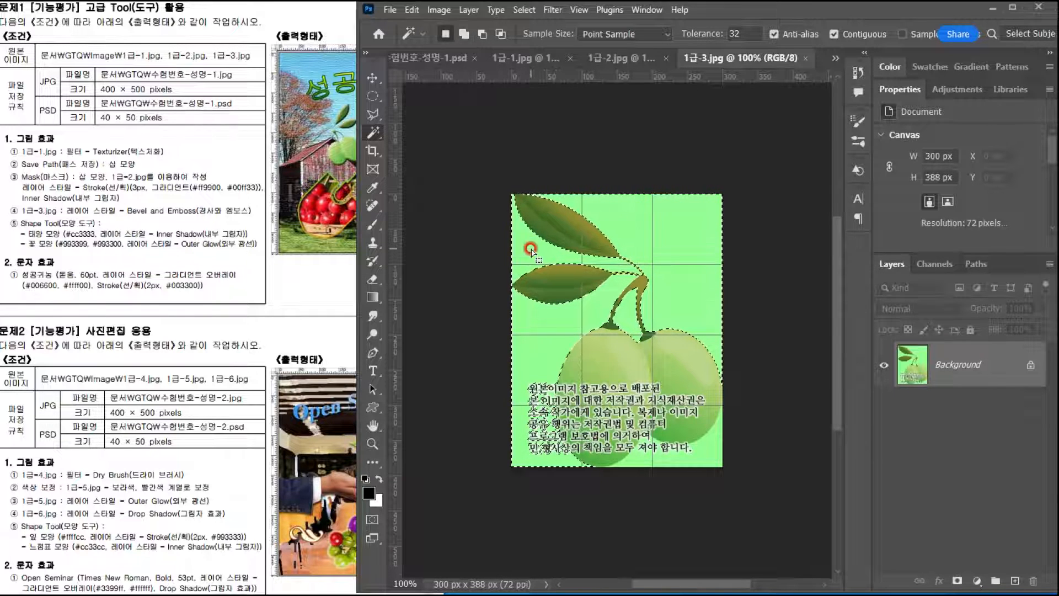
pyautogui.keyDown('shift'); pyautogui.click(715, 461); pyautogui.keyUp('shift')
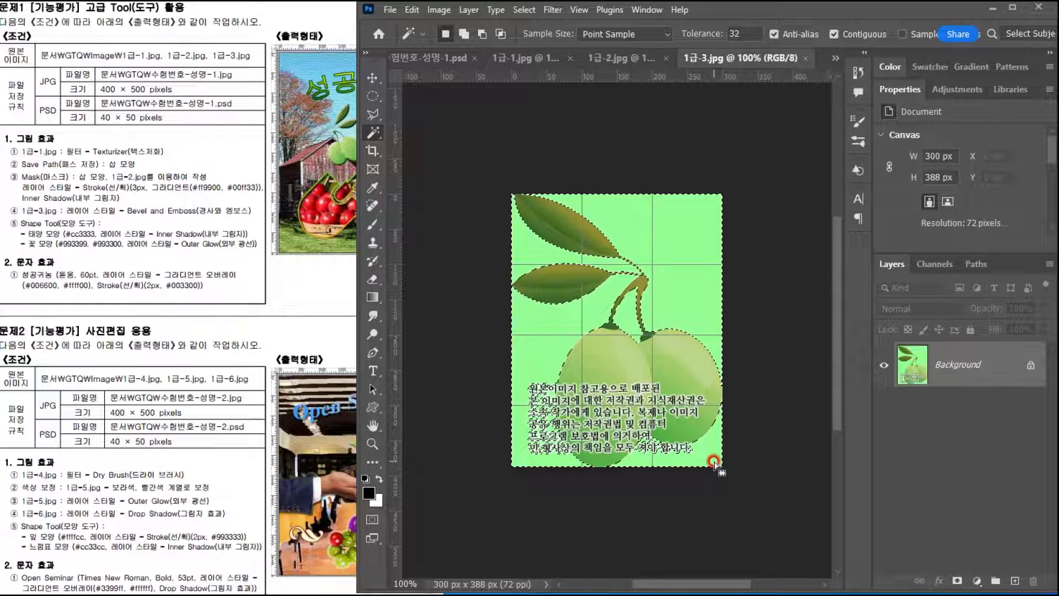
# Step: Invert the selection and copy the fruit and leaves into the 수험번호-성명-1.psd composition
pyautogui.click(551, 10)
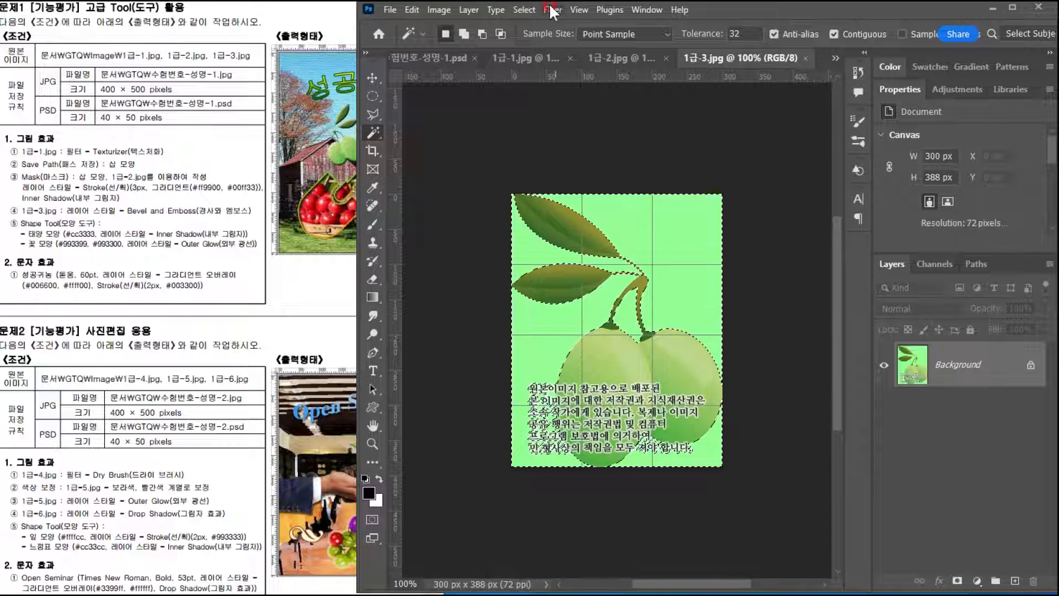
pyautogui.moveTo(524, 10)
pyautogui.click(536, 64)
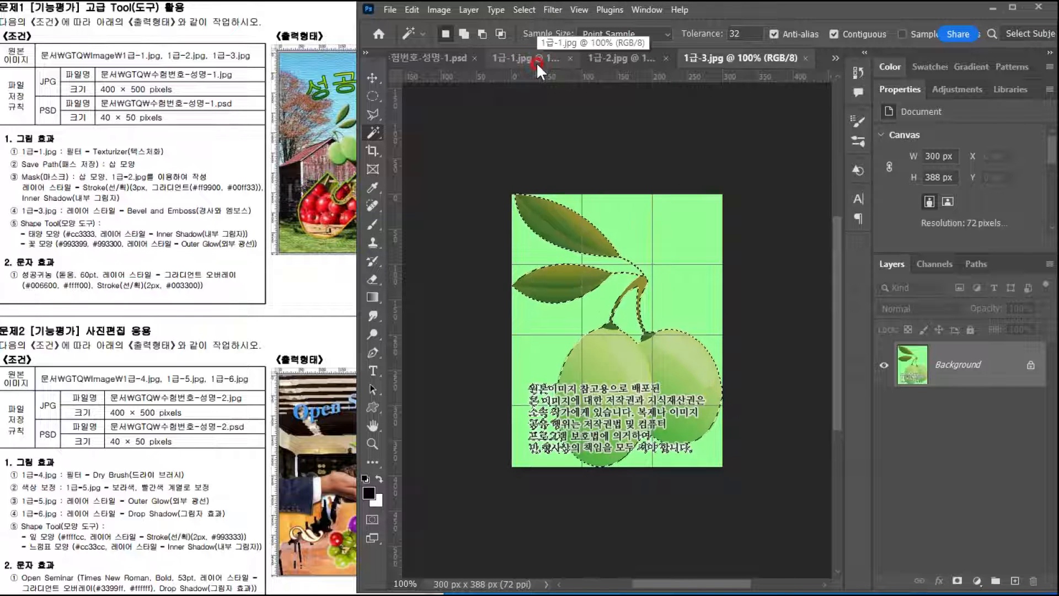
pyautogui.click(431, 49)
pyautogui.hotkey('ctrl', 'v')
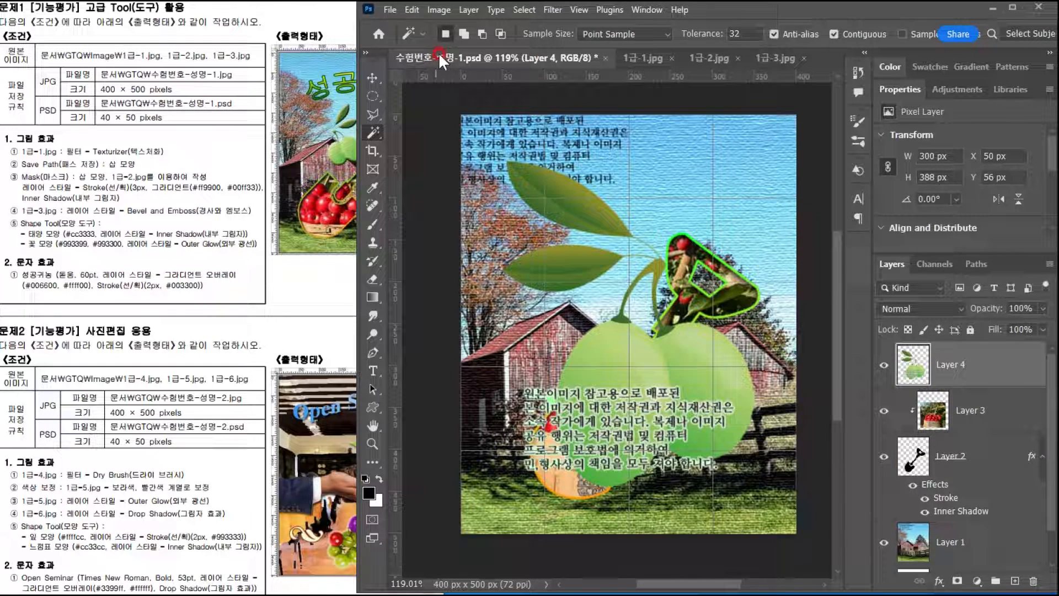
# Step: Scale the fruit to about 44% and move it above the roof of the barn beside the shovel
pyautogui.hotkey('ctrl', 't')
pyautogui.moveTo(755, 161); pyautogui.dragTo(621, 313)
pyautogui.moveTo(586, 430); pyautogui.dragTo(609, 327)
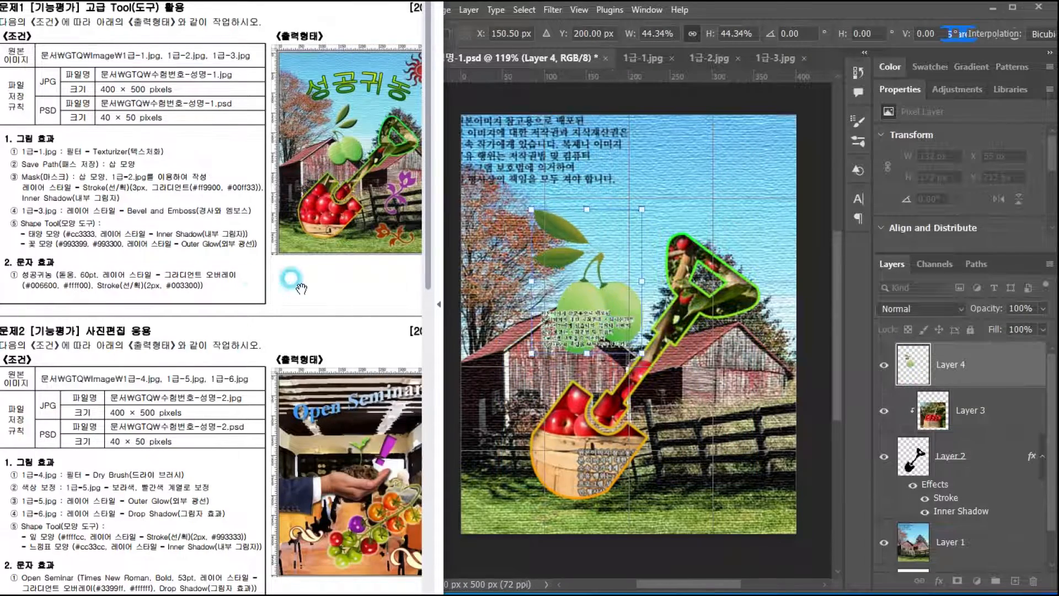
pyautogui.click(589, 305)
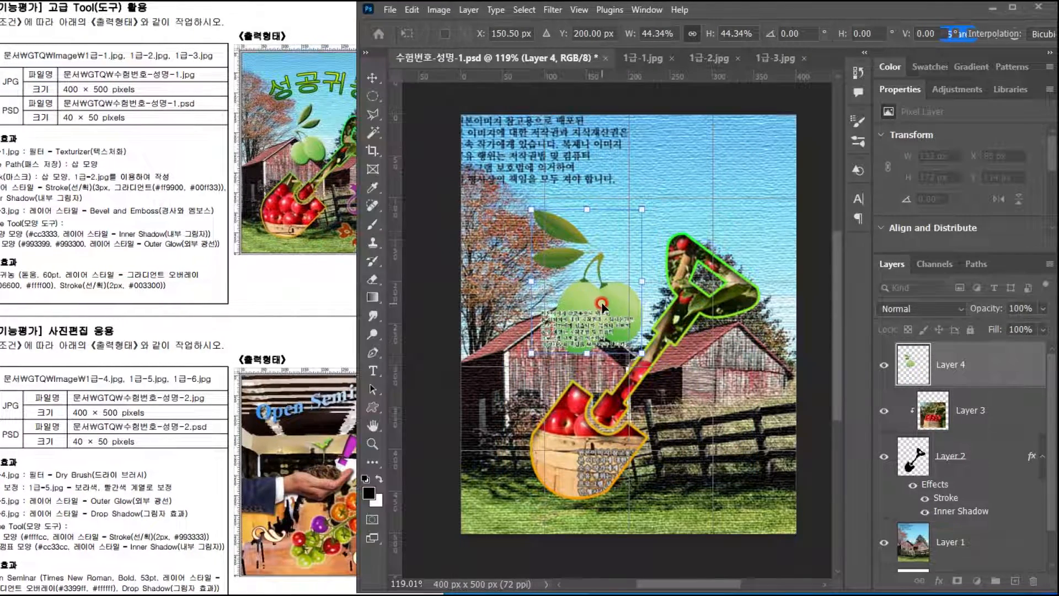
pyautogui.moveTo(609, 307); pyautogui.dragTo(616, 268)
# Step: Flip the fruit horizontally, shrink it and tilt it counterclockwise to about 107 × 157 px overall
pyautogui.rightClick(613, 254)
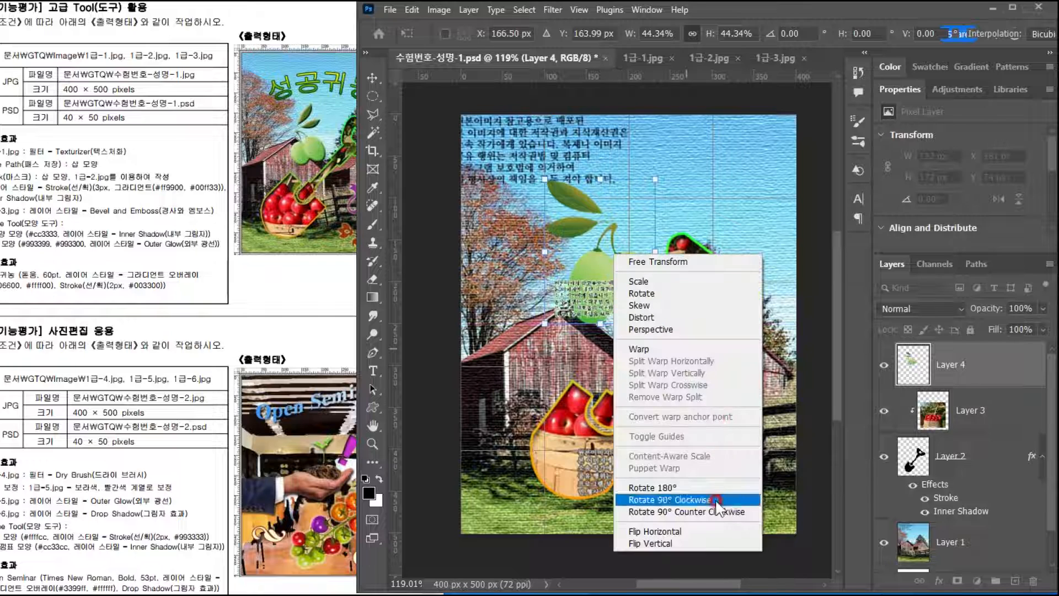
pyautogui.click(699, 533)
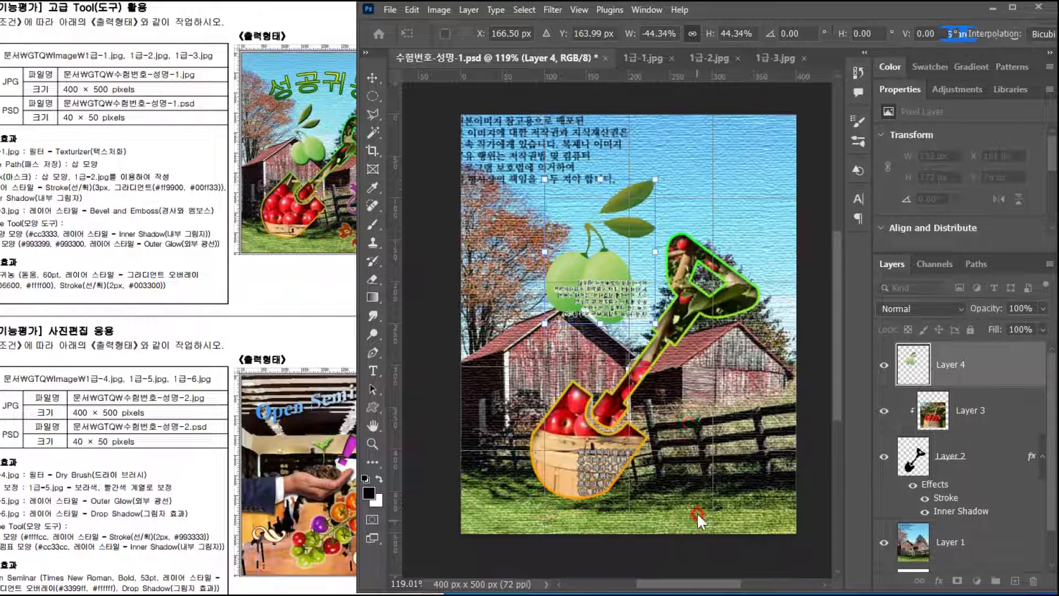
pyautogui.moveTo(655, 180); pyautogui.dragTo(625, 218)
pyautogui.press('Return')
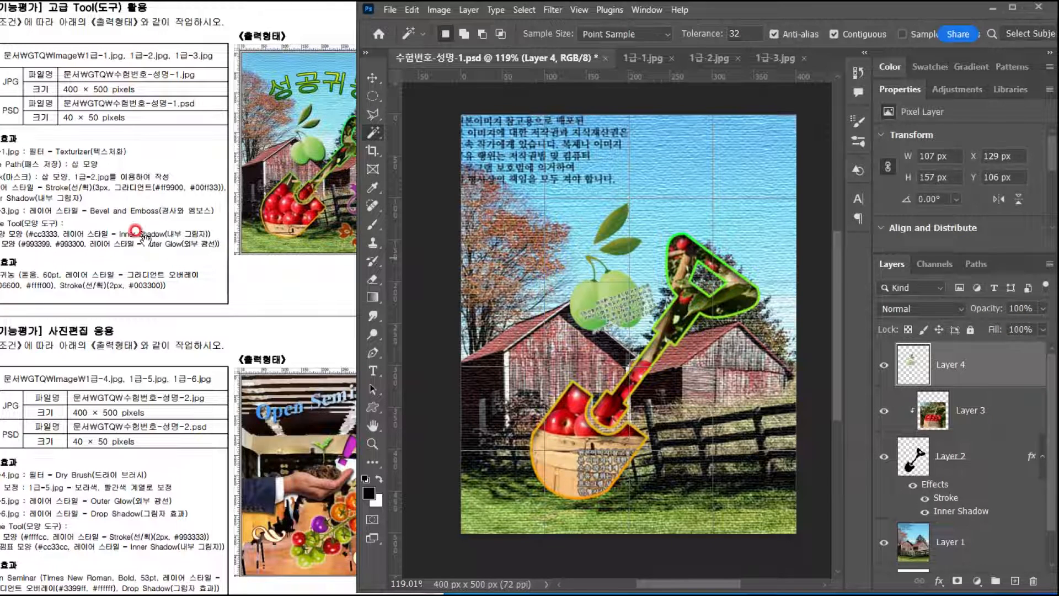
# Step: Apply a Bevel & Emboss style with a smooth Inner Bevel to the green fruit layer, keeping the preset settings
pyautogui.moveTo(965, 504); pyautogui.dragTo(937, 566)
pyautogui.click(938, 581)
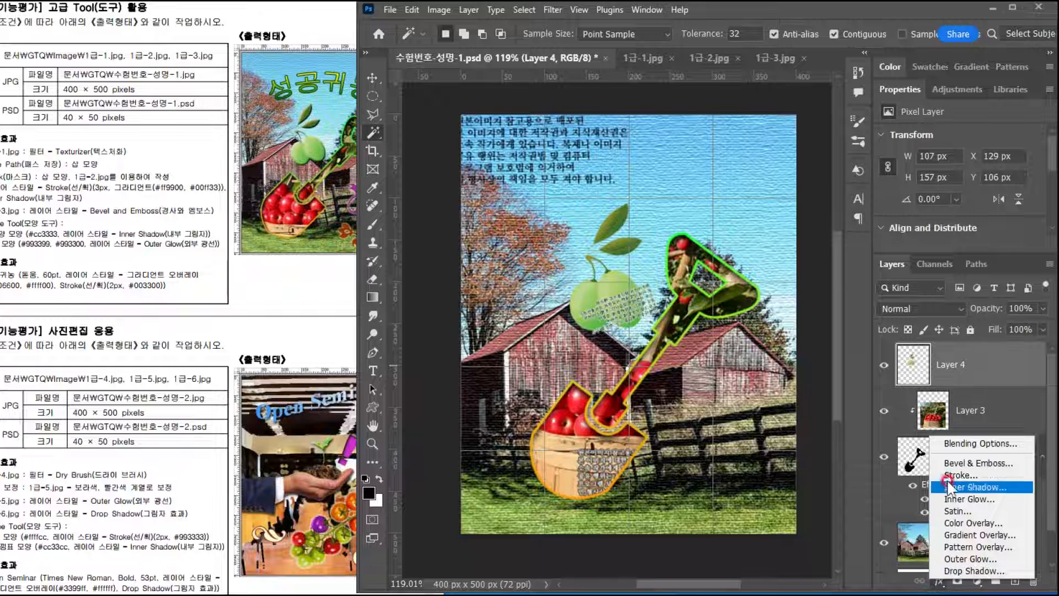
pyautogui.click(961, 439)
pyautogui.moveTo(611, 88); pyautogui.dragTo(581, 203)
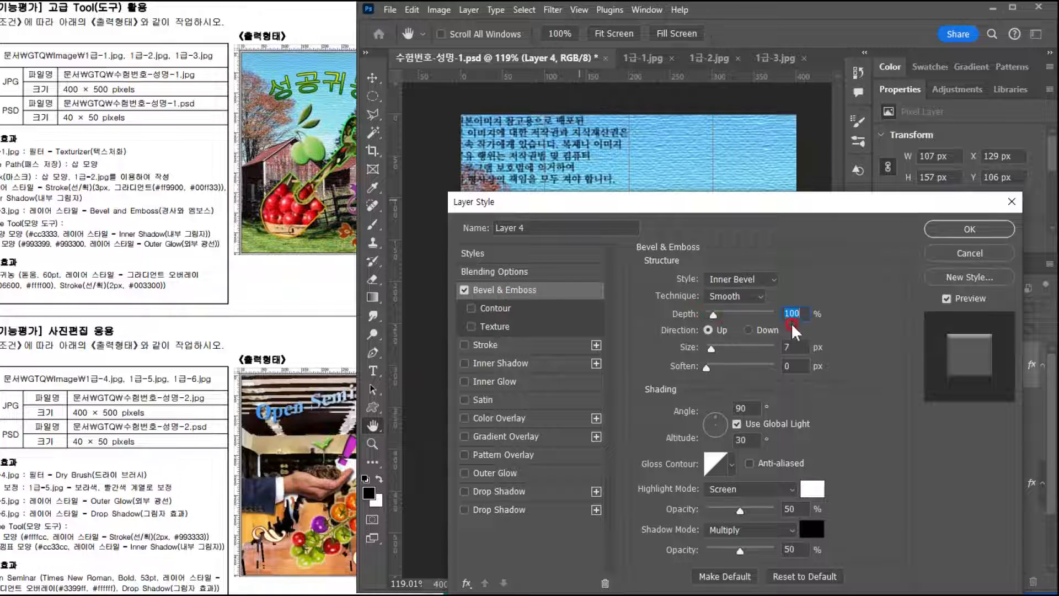
pyautogui.click(939, 230)
# Step: Check the shape requirements in the exam sheet, then activate the Custom Shape Tool and open its shape presets
pyautogui.click(193, 148)
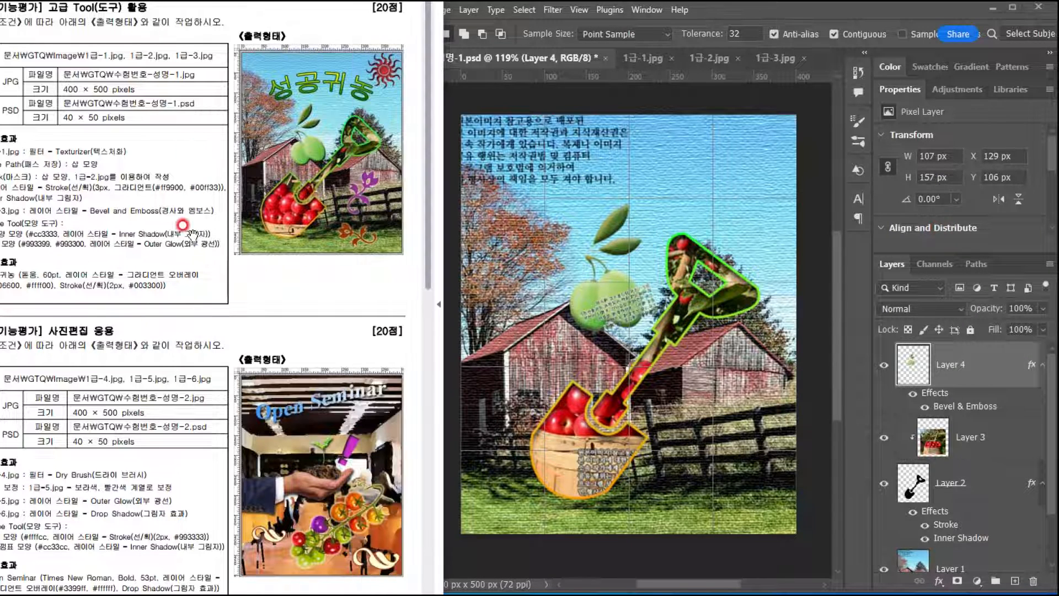
pyautogui.moveTo(121, 334); pyautogui.dragTo(148, 331)
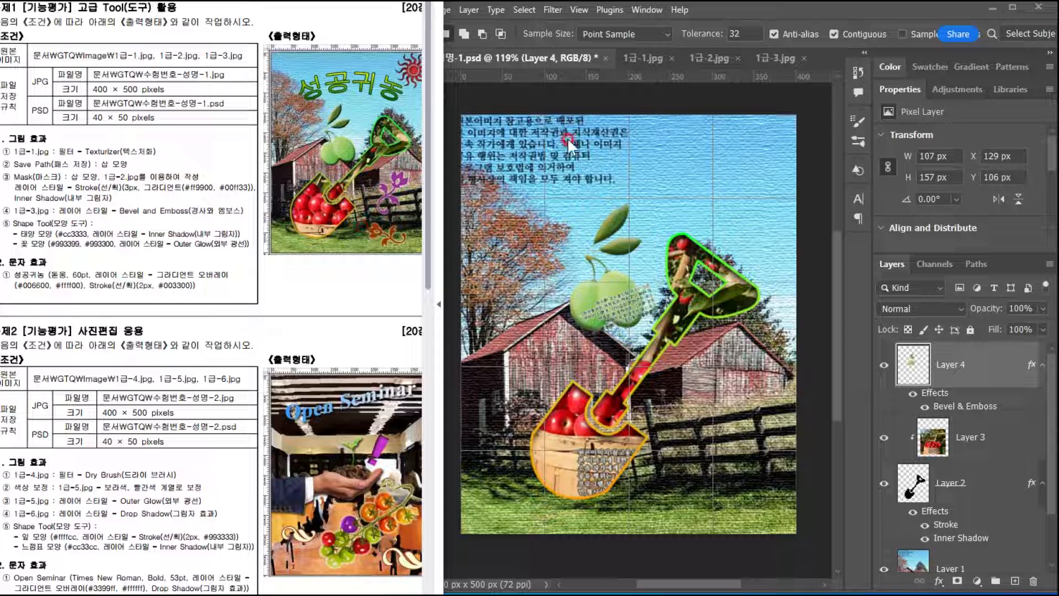
pyautogui.click(784, 11)
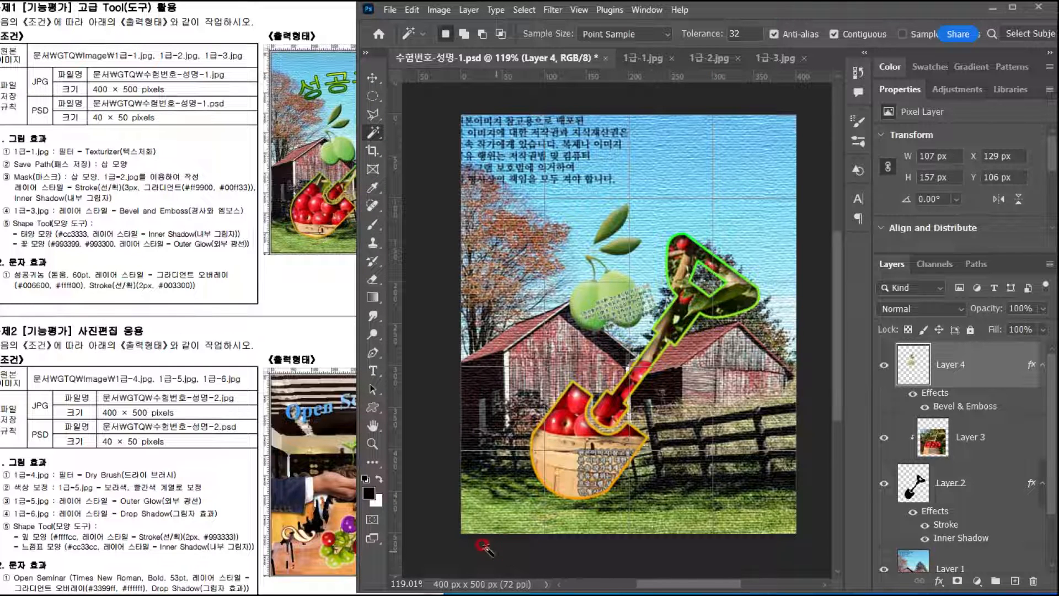
pyautogui.rightClick(372, 403)
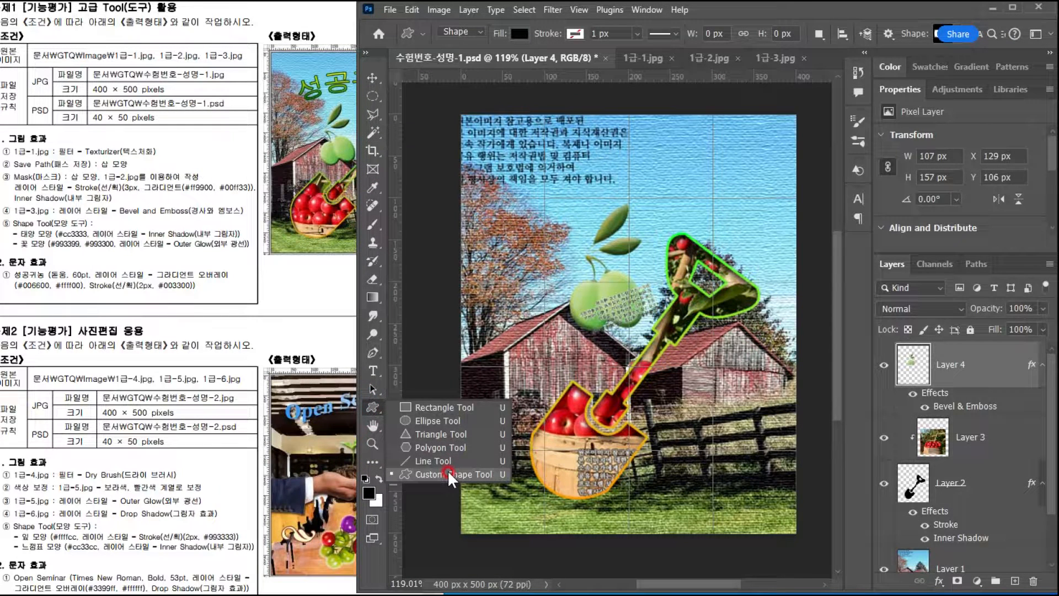
pyautogui.click(420, 478)
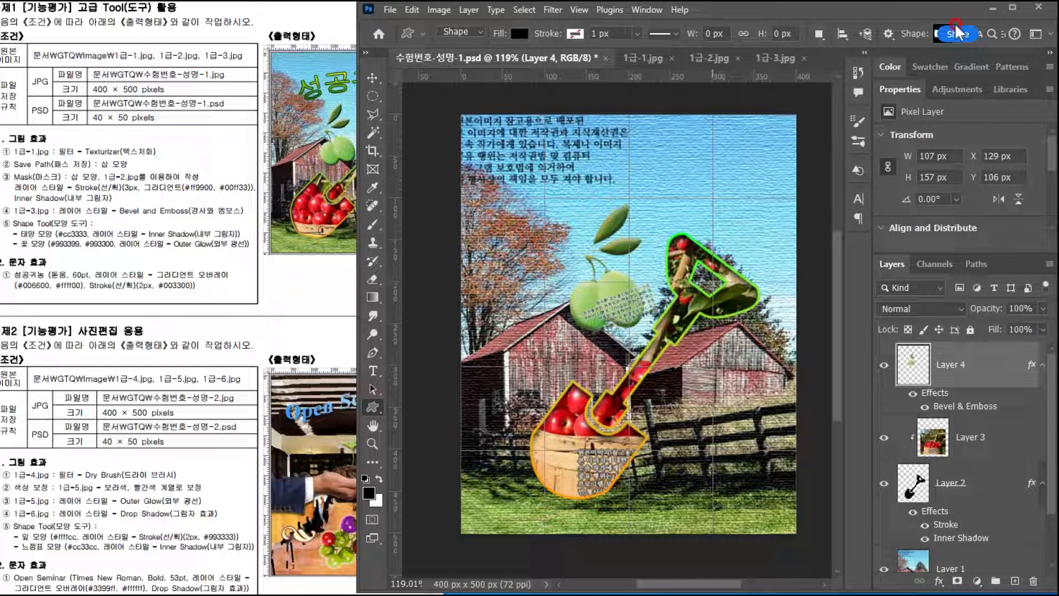
pyautogui.click(937, 34)
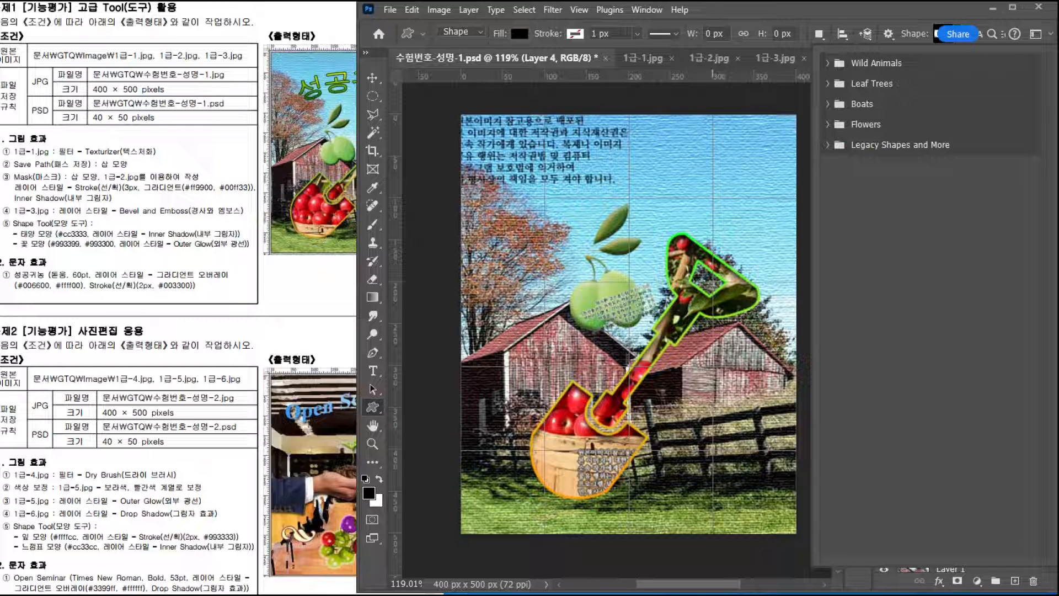
pyautogui.click(883, 84)
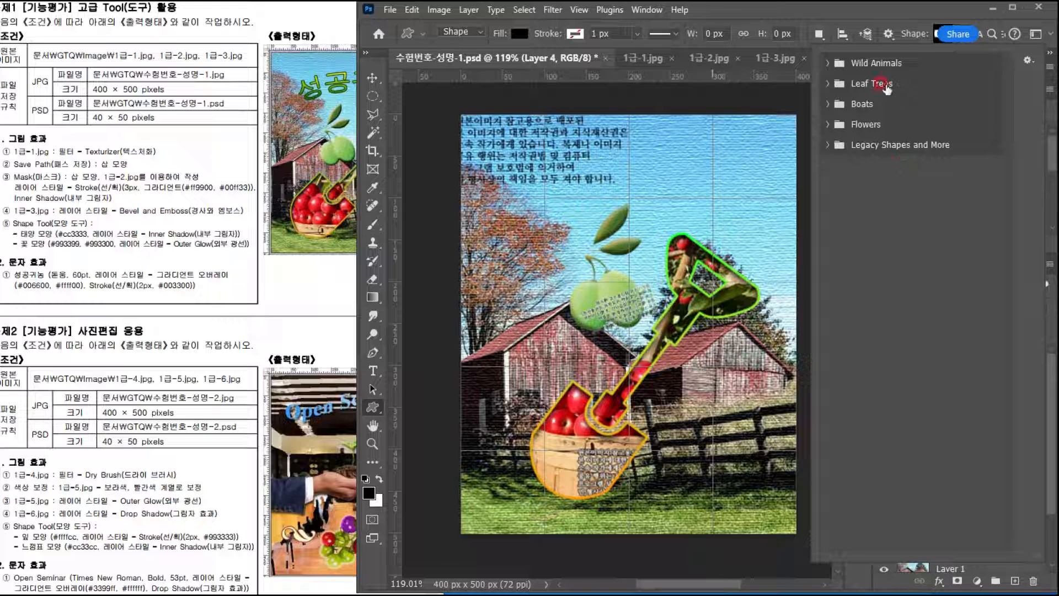
# Step: Display the Shapes library and its option for loading Legacy Shapes and More, then dismiss it
pyautogui.click(647, 9)
pyautogui.click(678, 495)
pyautogui.click(669, 481)
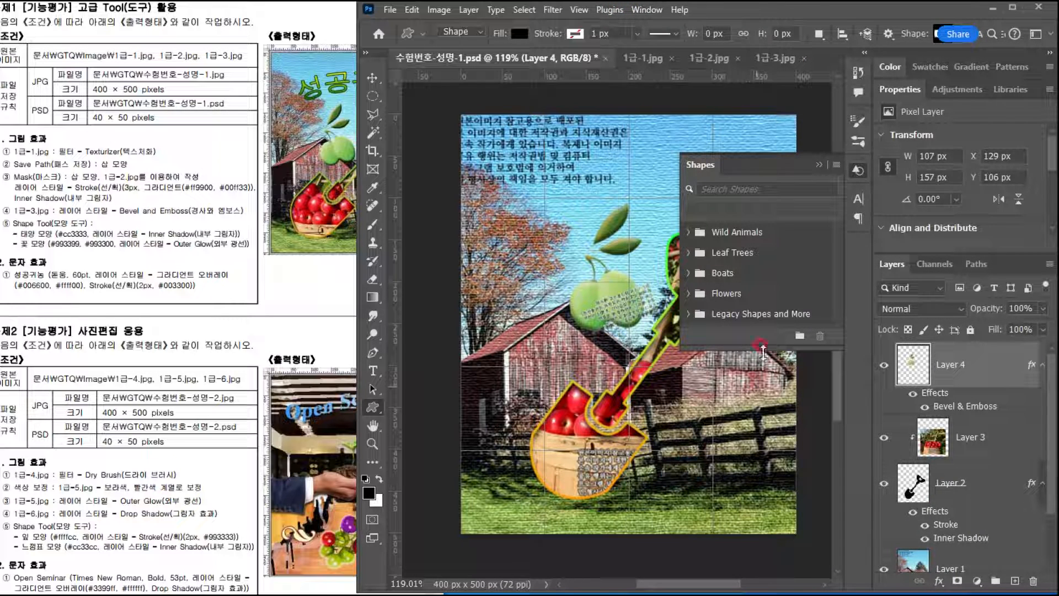
pyautogui.click(838, 165)
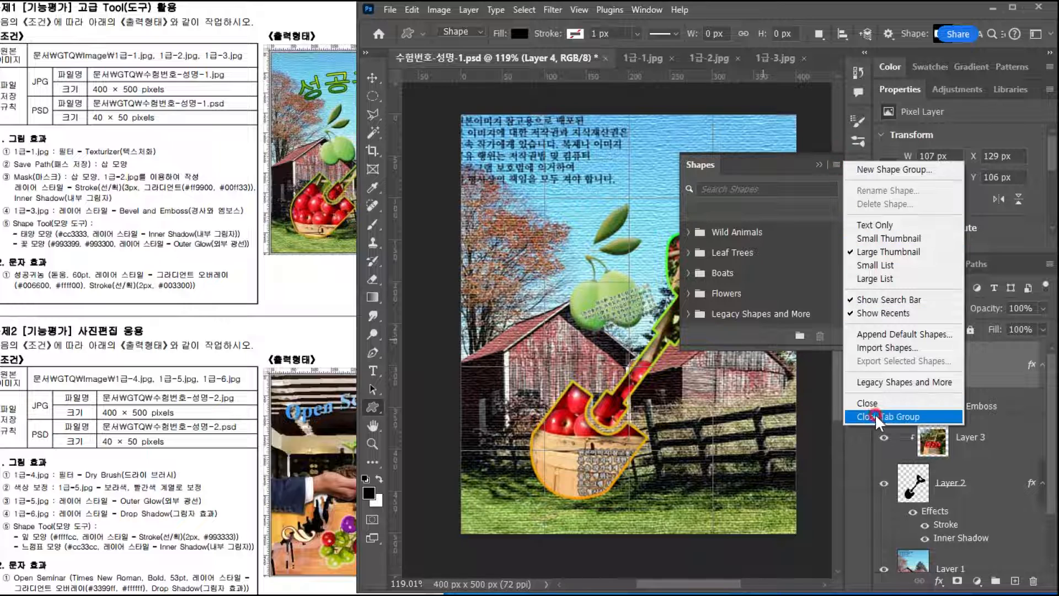
pyautogui.click(886, 383)
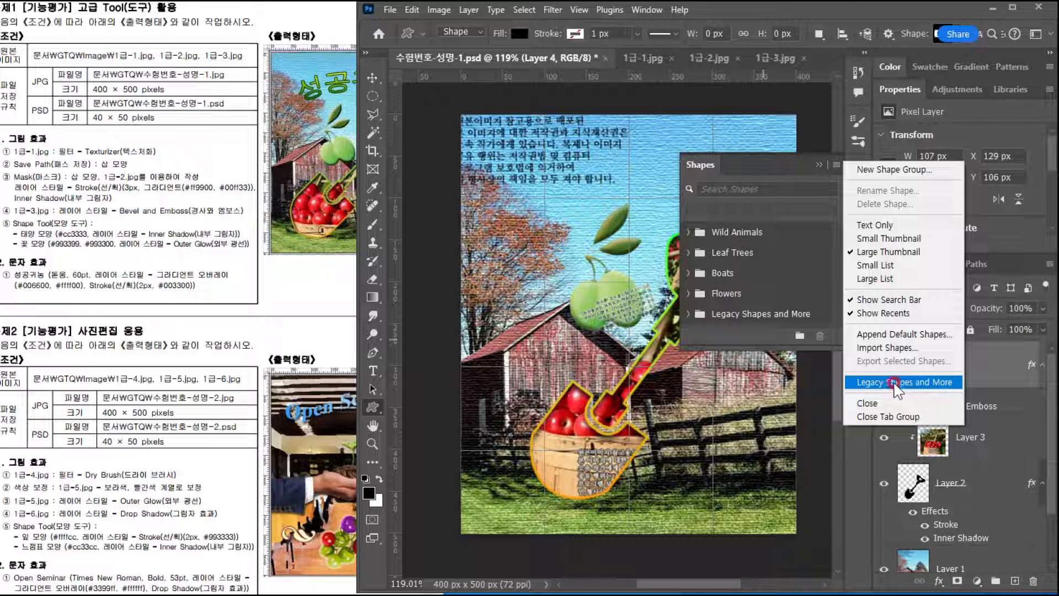
pyautogui.click(915, 90)
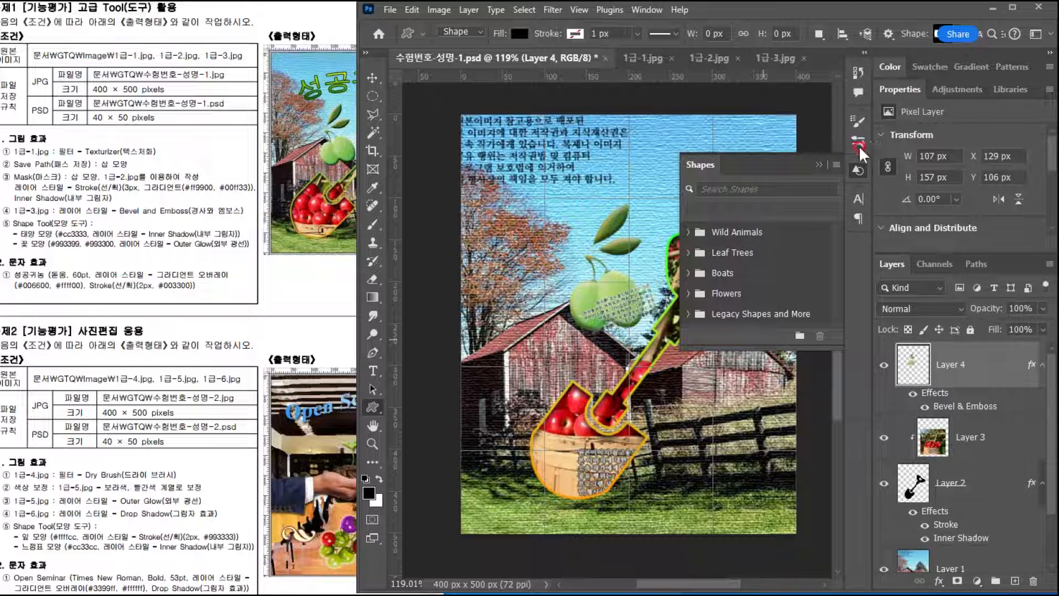
pyautogui.click(822, 164)
# Step: Choose the Sun 1 custom shape from the Nature group of All Legacy Default Shapes
pyautogui.click(936, 36)
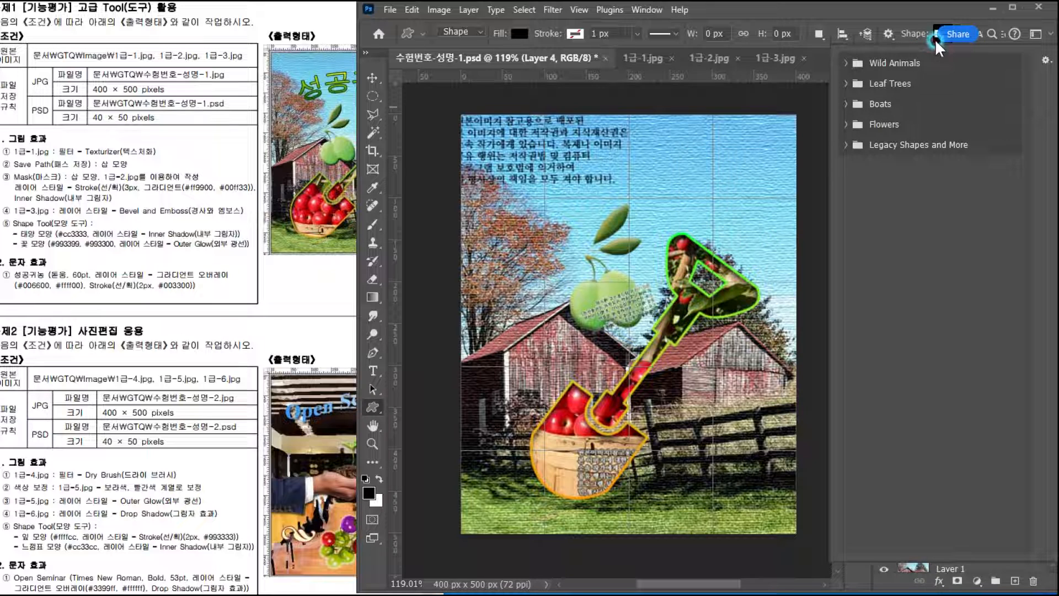
pyautogui.click(842, 145)
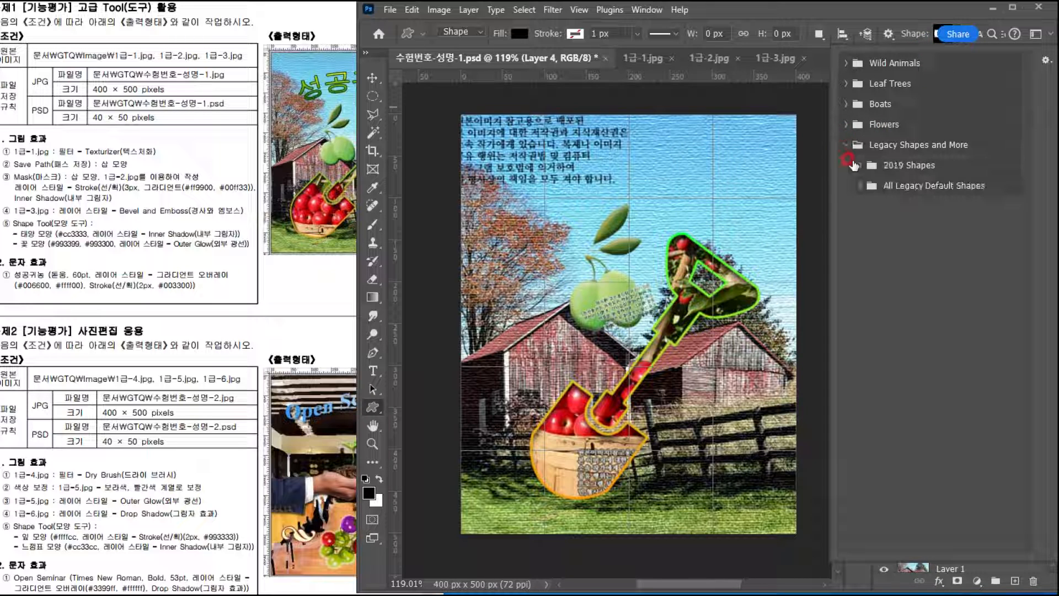
pyautogui.click(852, 186)
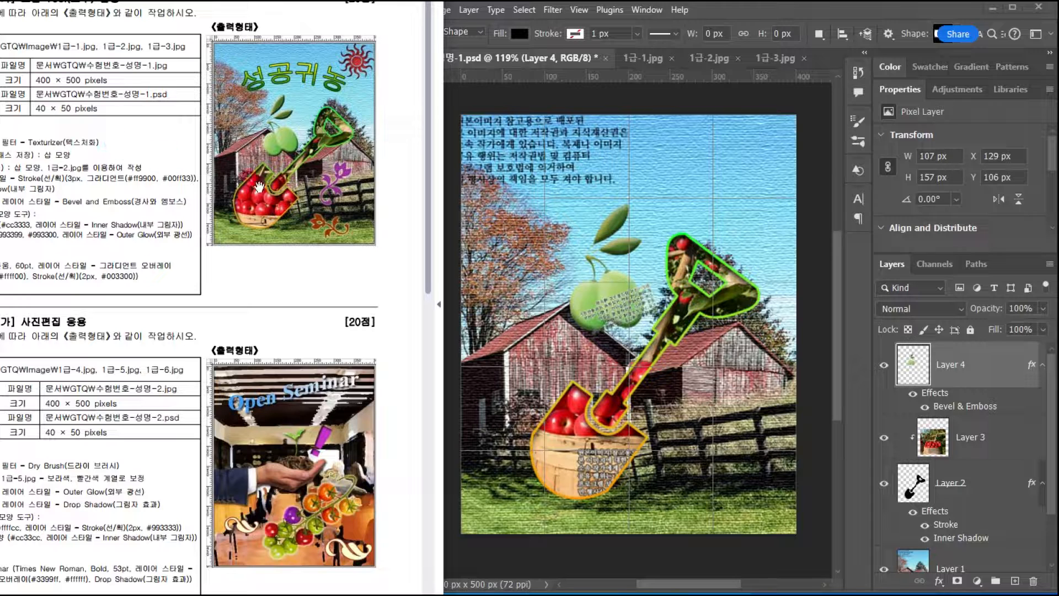
pyautogui.click(904, 71)
pyautogui.click(939, 40)
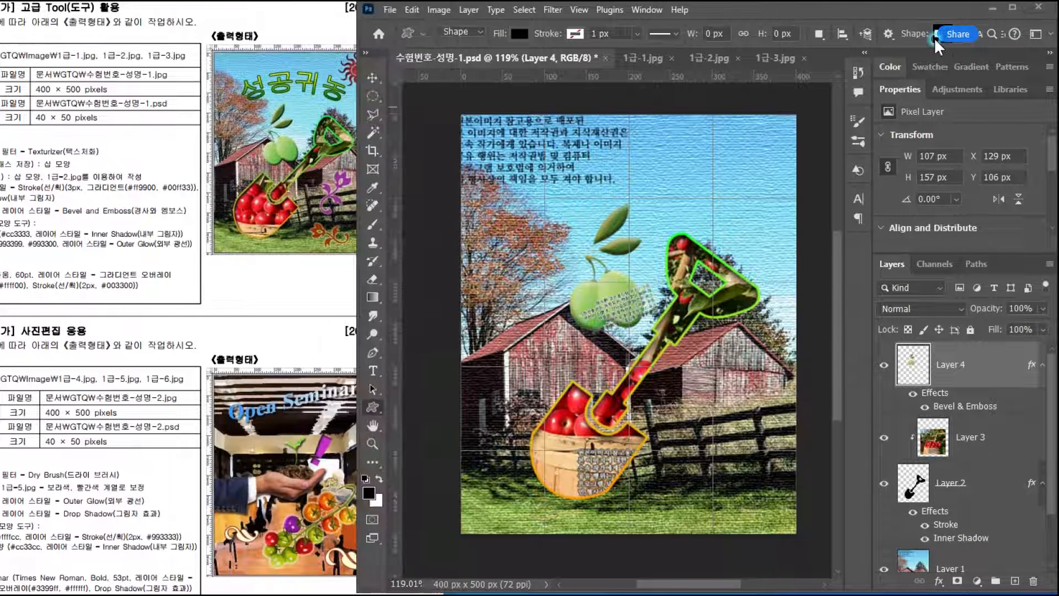
pyautogui.scroll(-1, 932, 367)
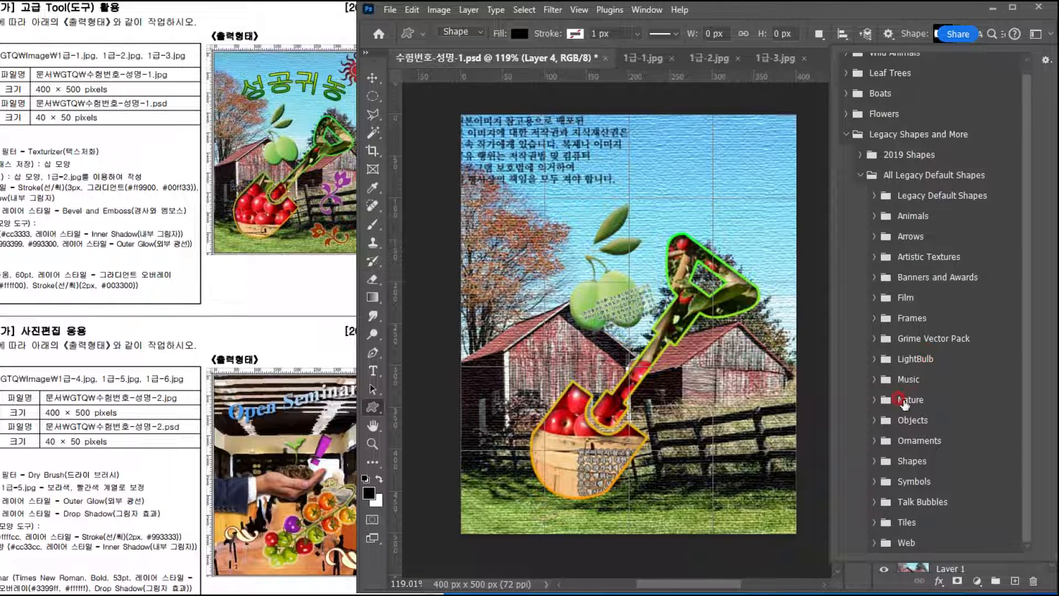
pyautogui.click(873, 400)
pyautogui.scroll(-2, 949, 397)
pyautogui.click(981, 353)
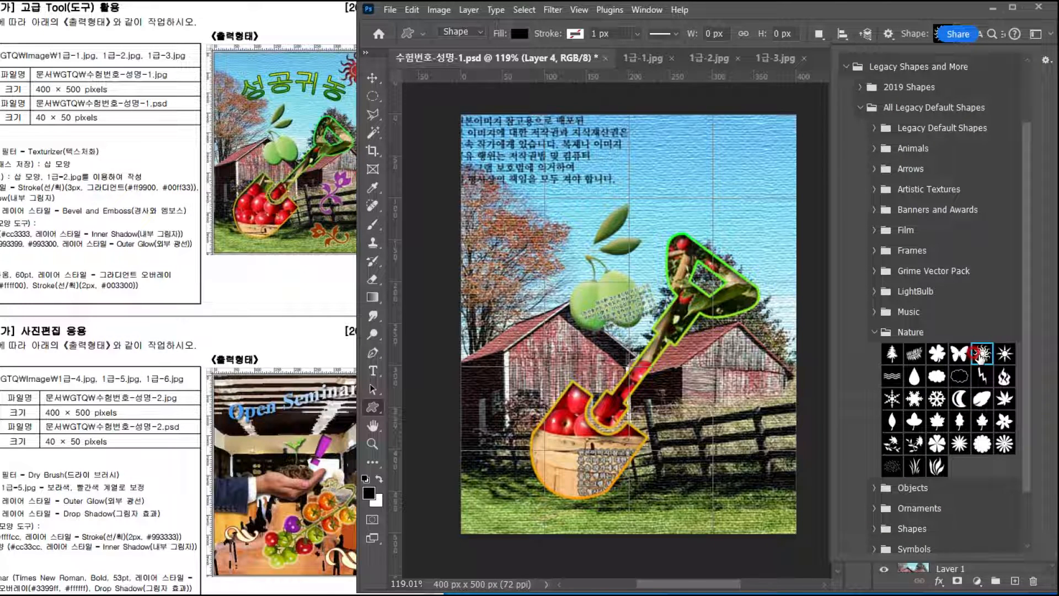
pyautogui.press('Return')
# Step: Draw the sun shape about 94 × 94 px in the sky at the canvas's upper-right corner, matching the exam sample
pyautogui.hotkey('alt', 'Tab')
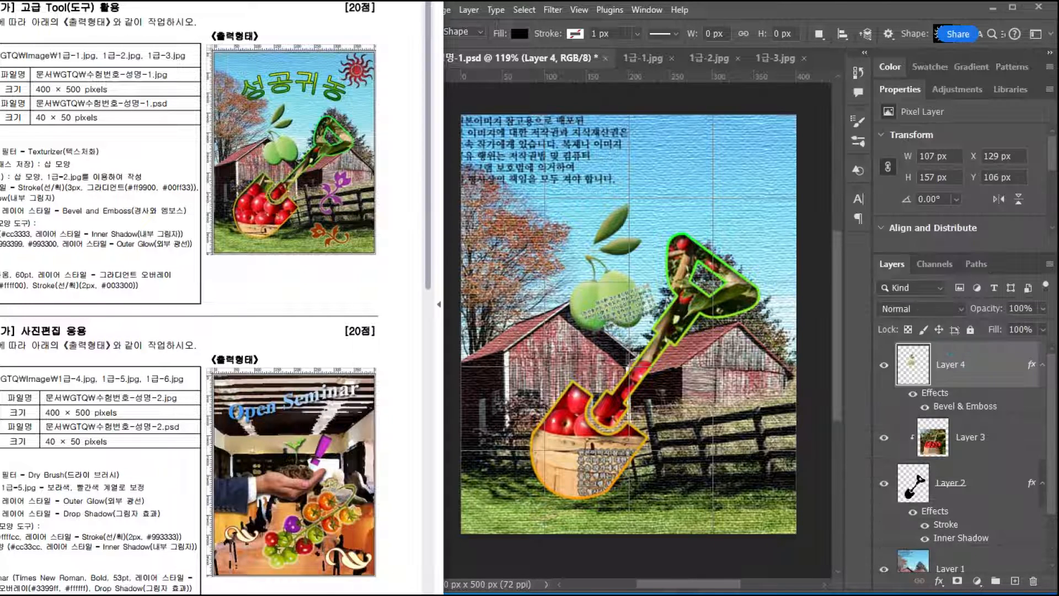
pyautogui.click(731, 17)
pyautogui.click(707, 115)
pyautogui.moveTo(707, 116); pyautogui.dragTo(785, 197)
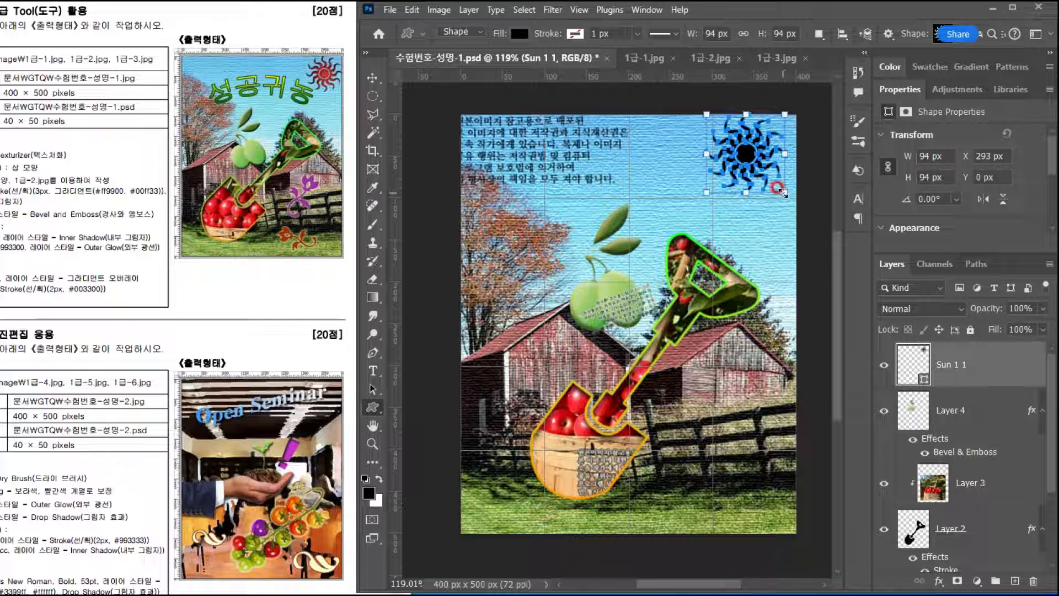
# Step: Try drawing the sun as a path over the fruit, undo it, and restore the Shape drawing mode
pyautogui.click(451, 33)
pyautogui.click(459, 58)
pyautogui.moveTo(589, 189); pyautogui.dragTo(683, 283)
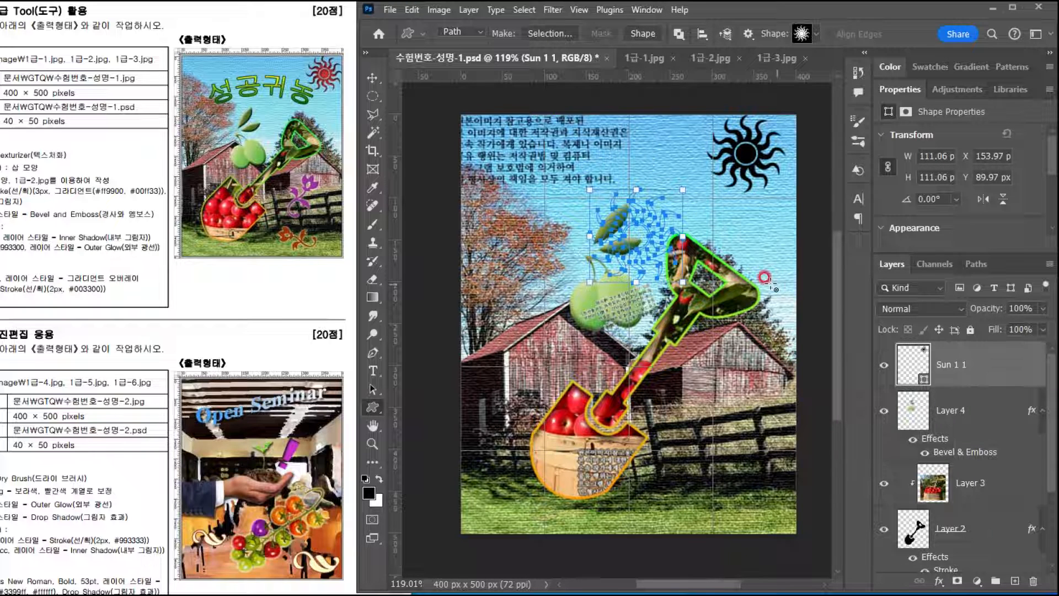
pyautogui.hotkey('ctrl', 'z')
pyautogui.click(453, 32)
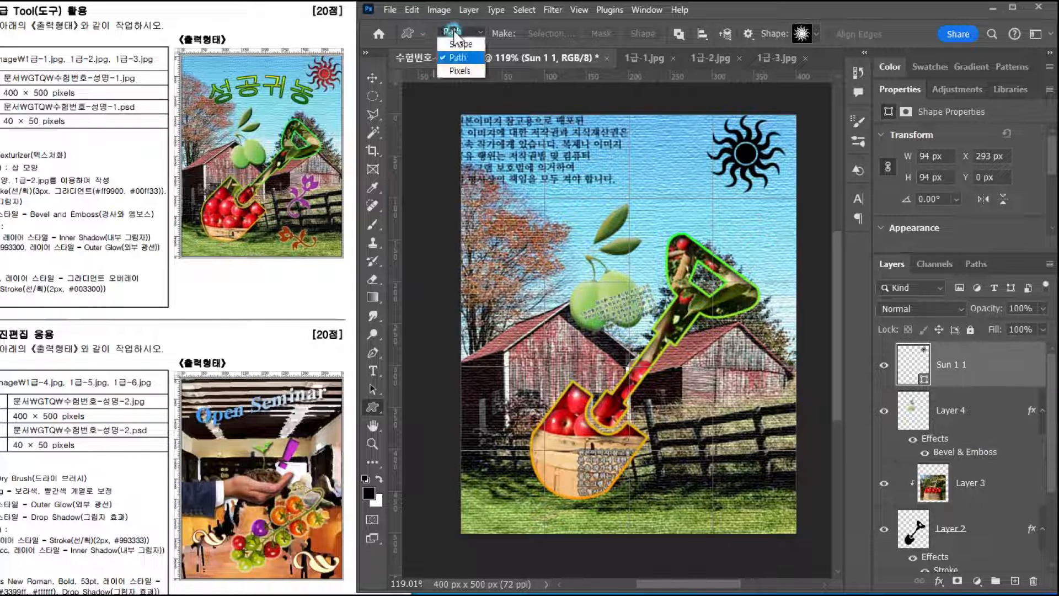
pyautogui.click(461, 43)
# Step: Set the fill colour of the sun shape to #cc3333 as the exam sheet specifies
pyautogui.click(962, 380)
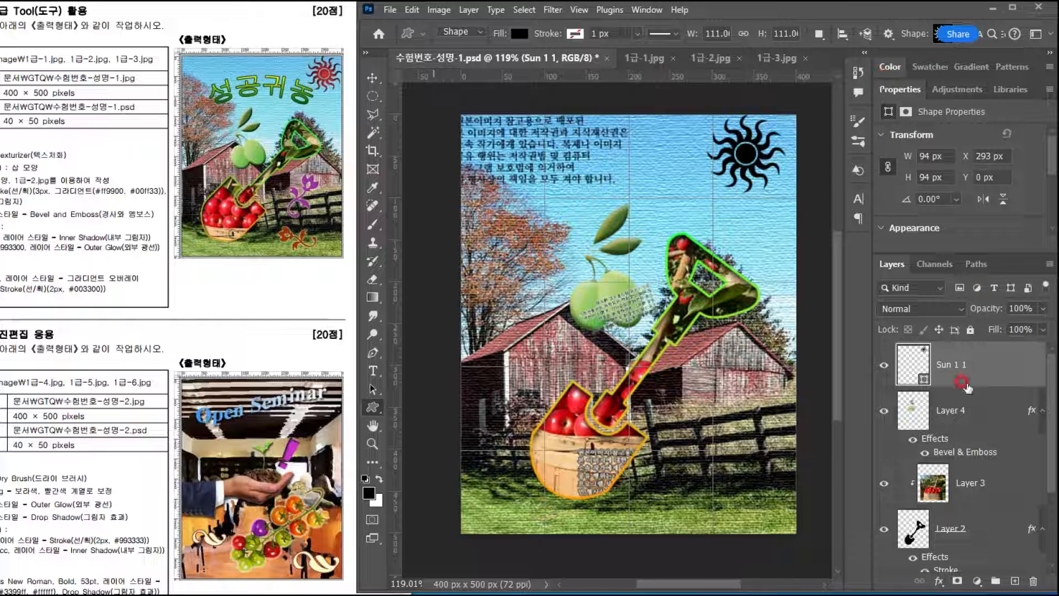
pyautogui.click(120, 274)
pyautogui.click(195, 288)
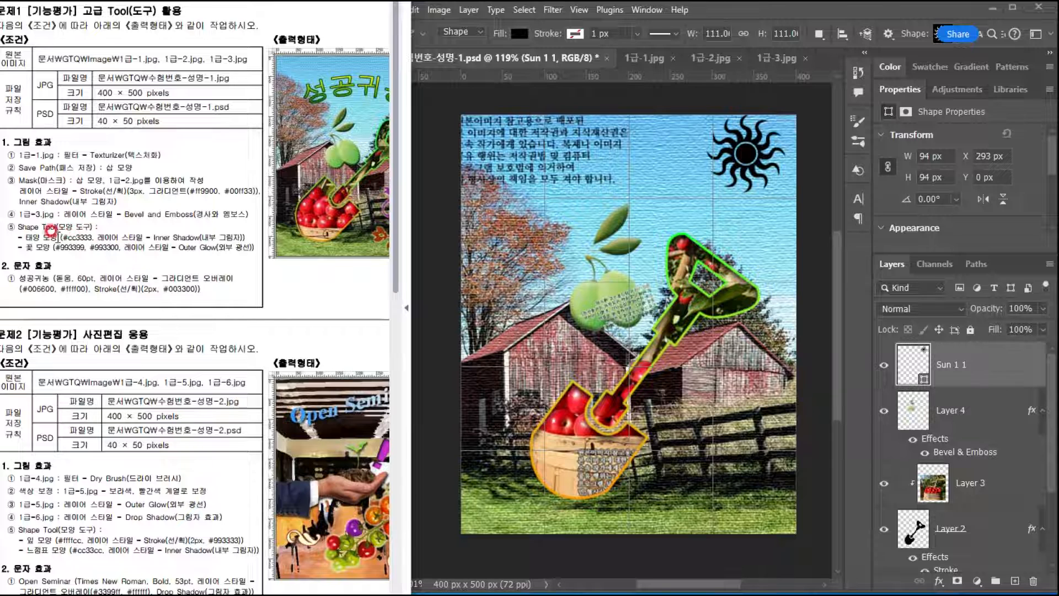
pyautogui.click(911, 363)
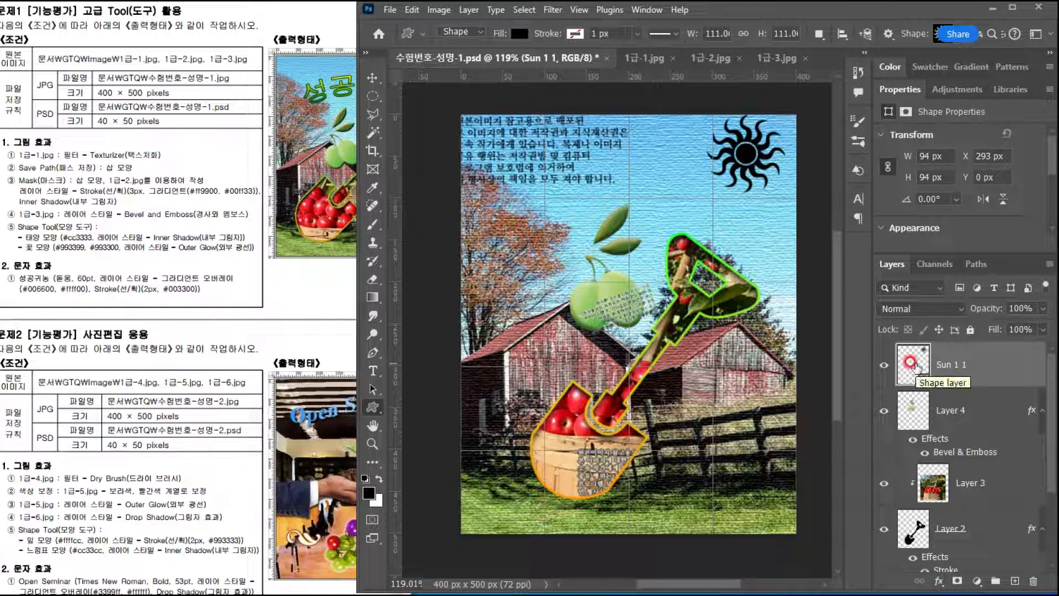
pyautogui.scroll(-2, 900, 88)
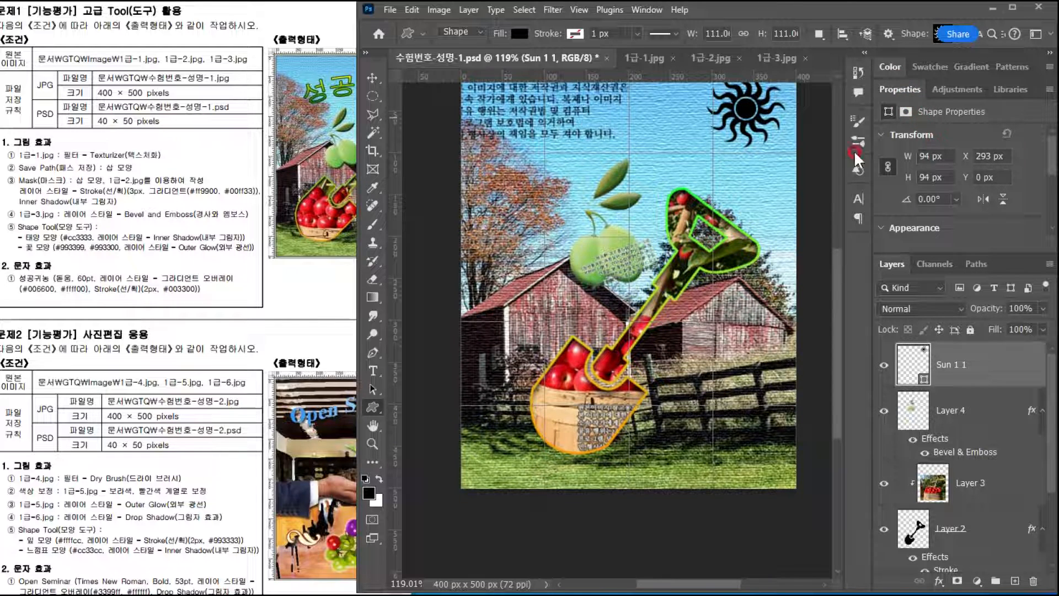
pyautogui.click(913, 364)
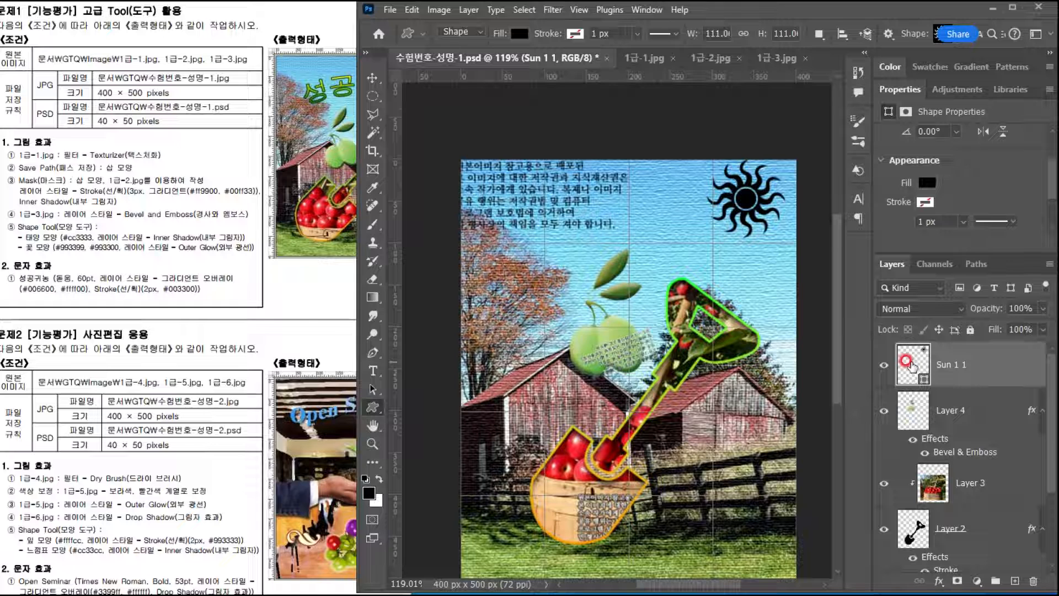
pyautogui.doubleClick(913, 364)
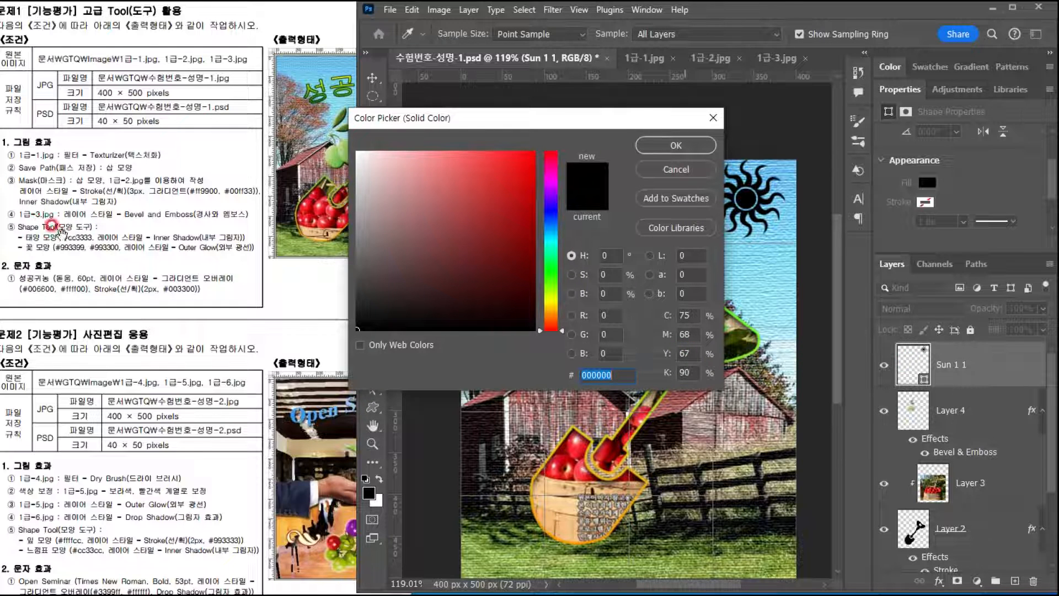
pyautogui.write('c33')
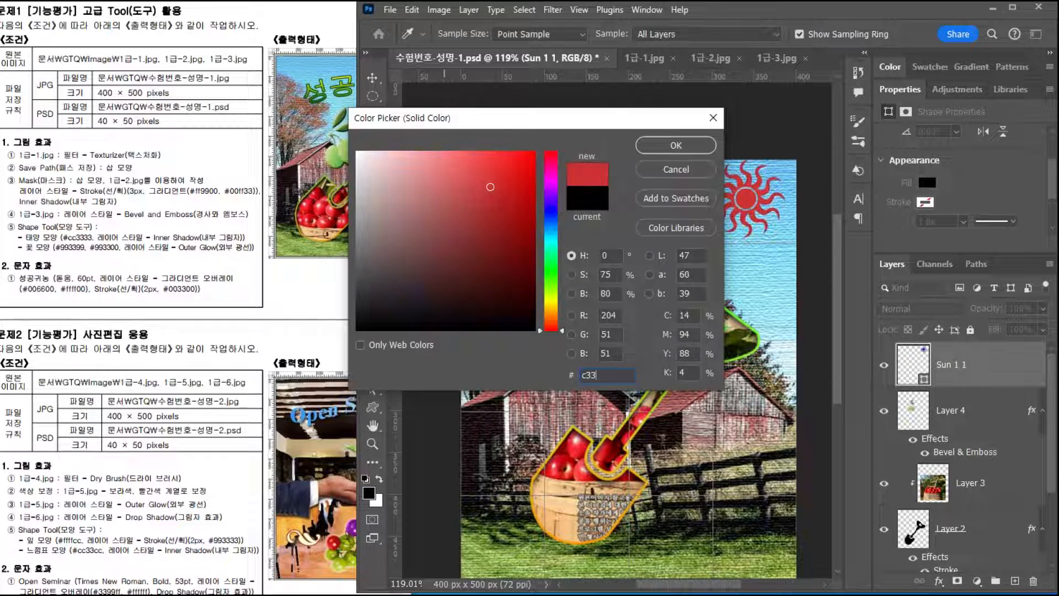
pyautogui.press('Return')
# Step: Add an Inner Shadow to the sun shape with Multiply blending and 70% opacity, and review the exam sample
pyautogui.click(205, 238)
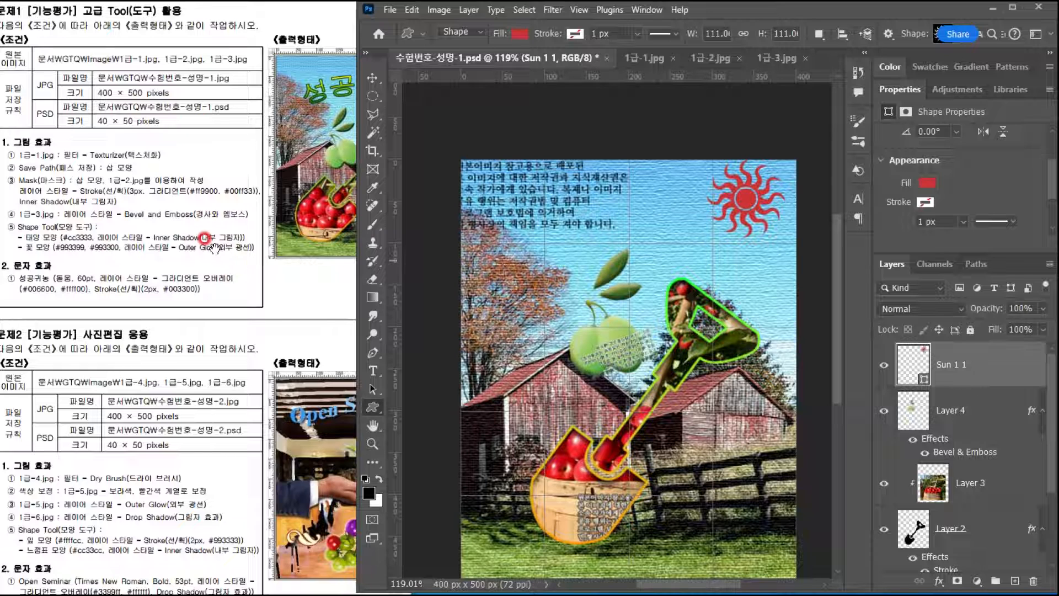
pyautogui.click(937, 581)
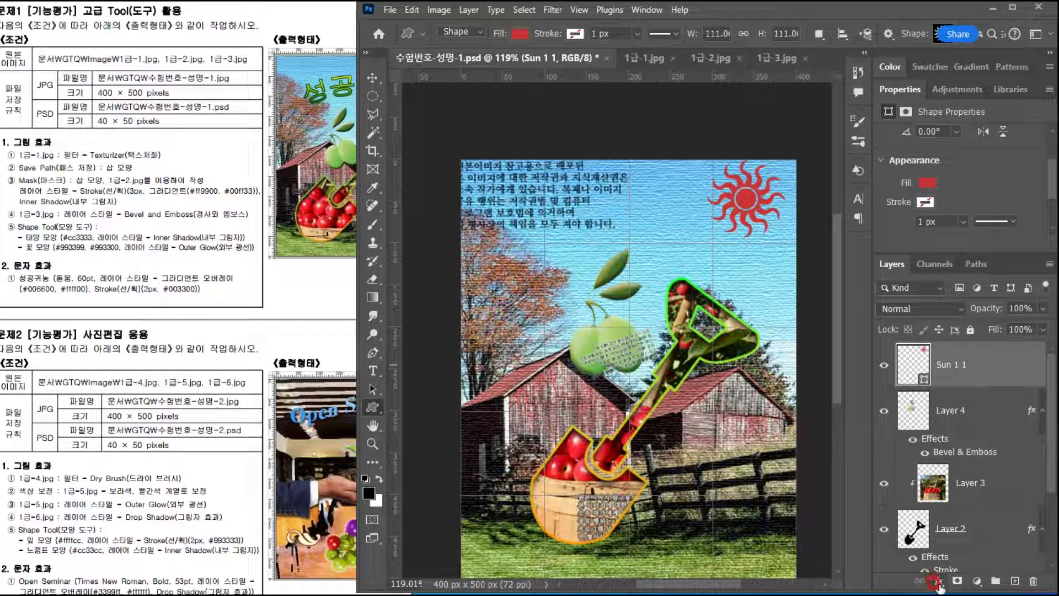
pyautogui.click(954, 482)
pyautogui.click(750, 301)
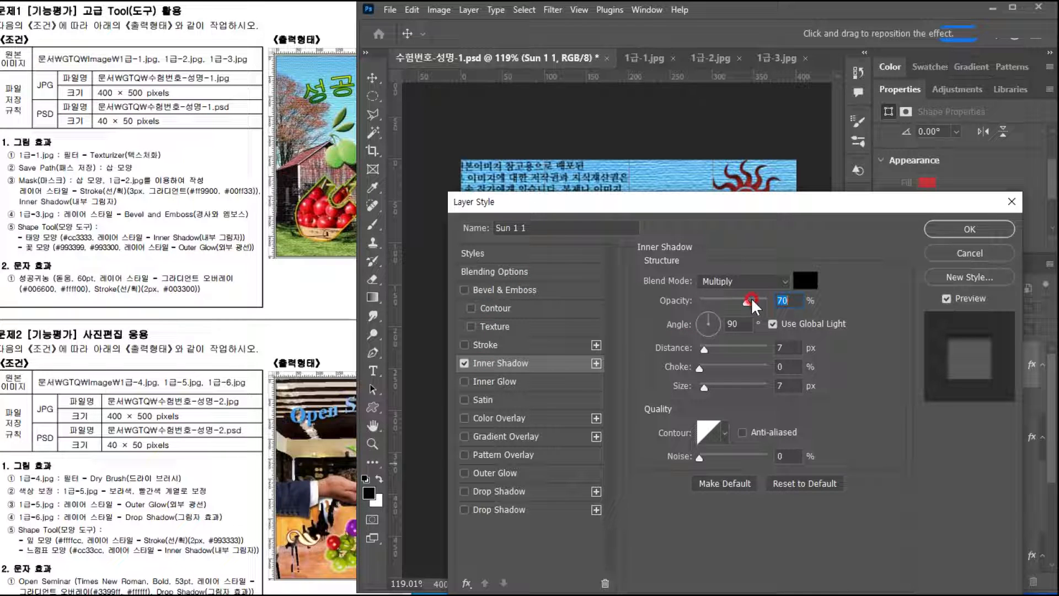
pyautogui.click(984, 230)
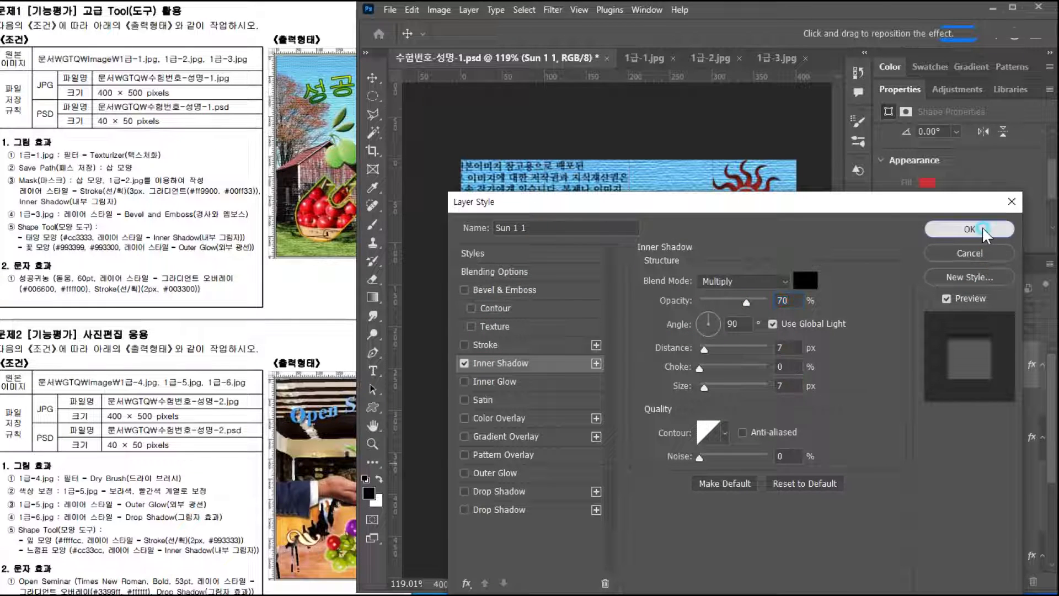
pyautogui.click(257, 142)
pyautogui.hscroll(3, 242, 174)
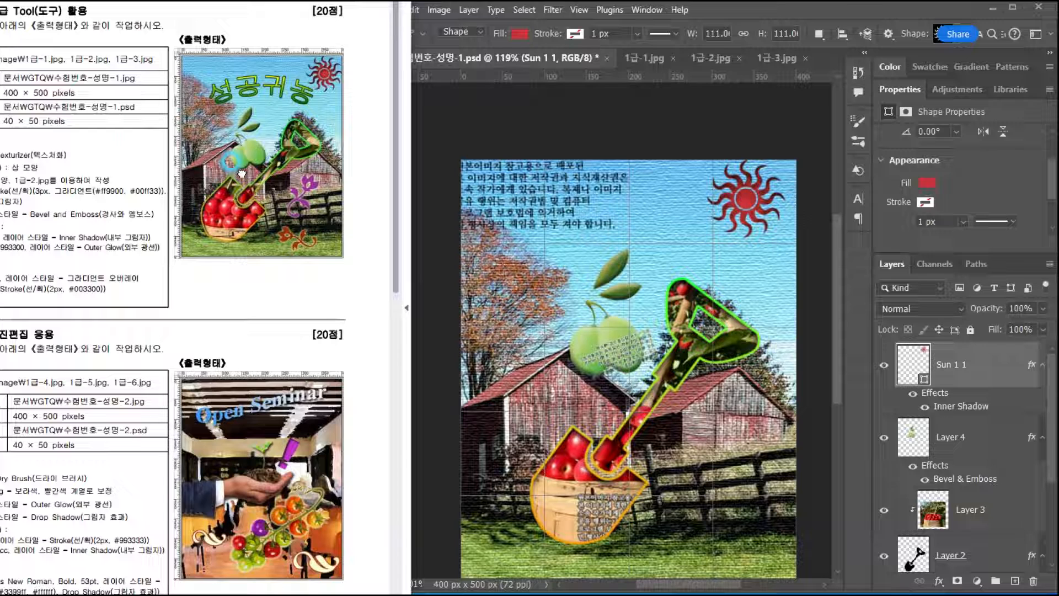
# Step: Shift the sun slightly toward the canvas's right edge and draw a Floral Ornament 3 shape about 114 × 70 px over the right barn
pyautogui.click(723, 222)
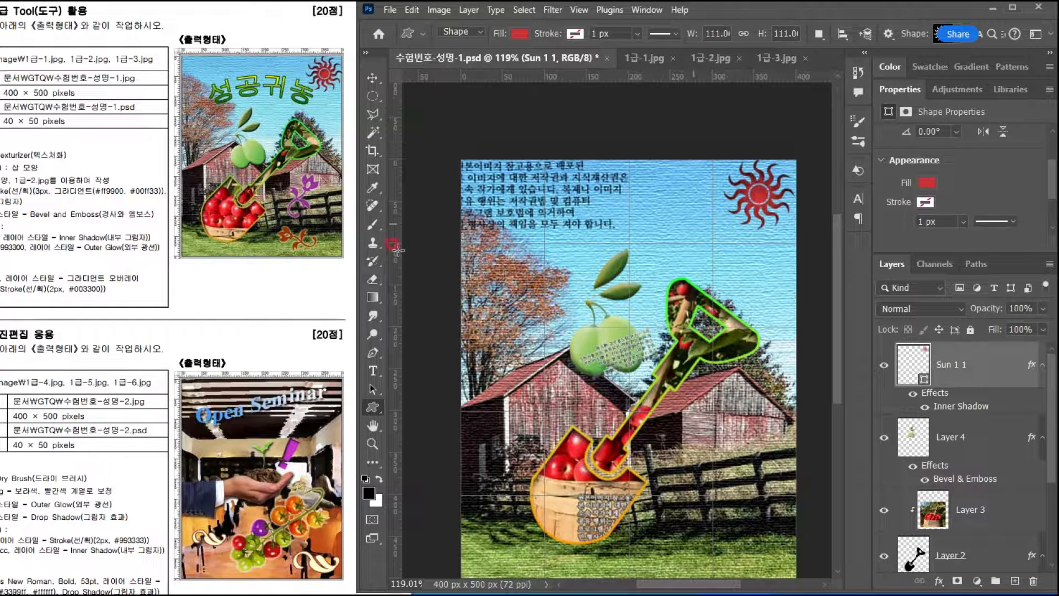
pyautogui.click(932, 35)
pyautogui.click(970, 394)
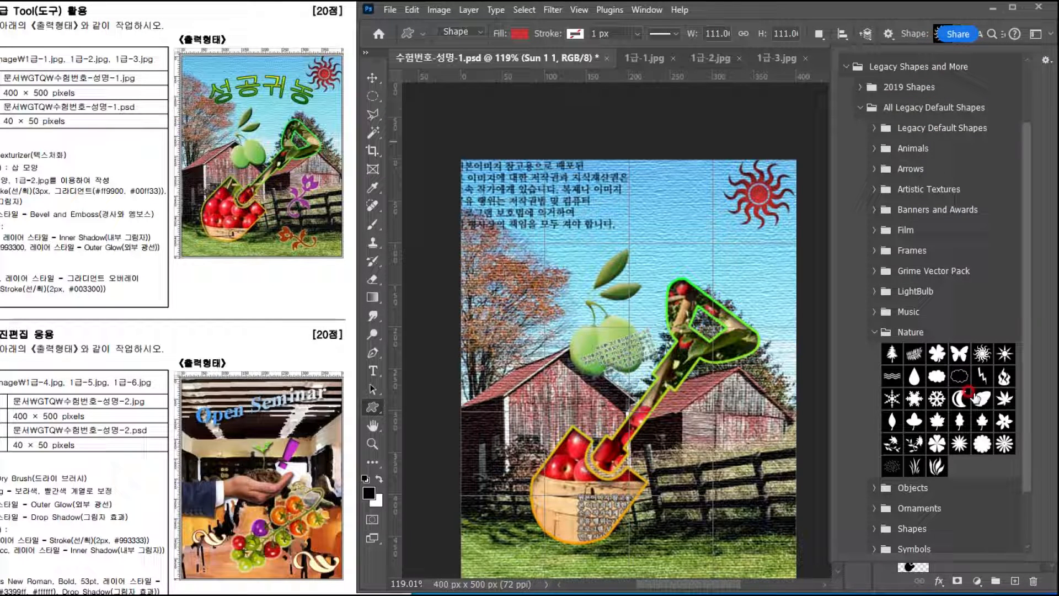
pyautogui.scroll(-3, 982, 395)
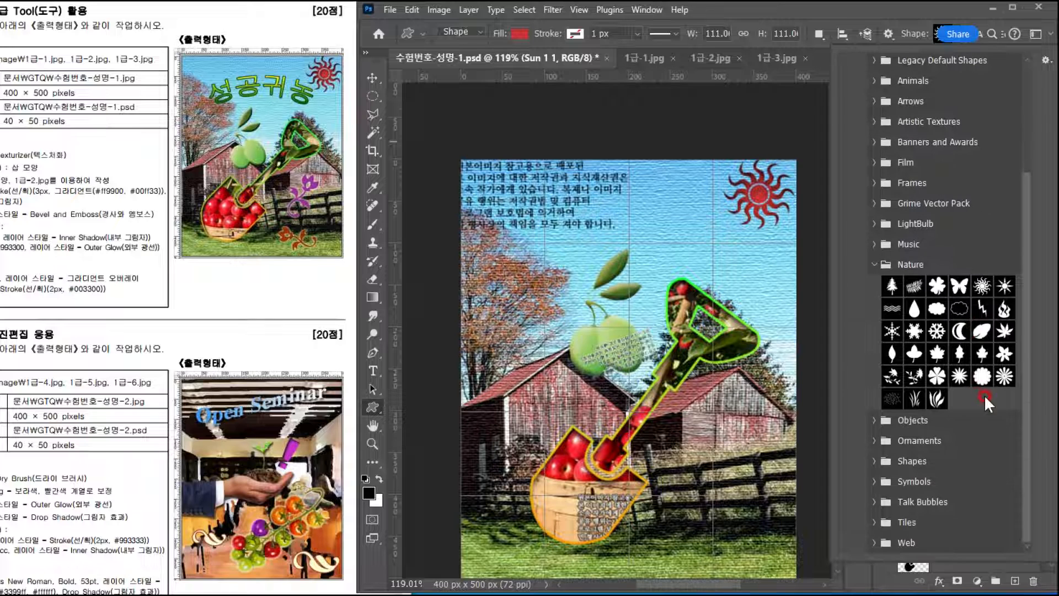
pyautogui.click(874, 441)
pyautogui.scroll(-4, 973, 438)
pyautogui.click(966, 437)
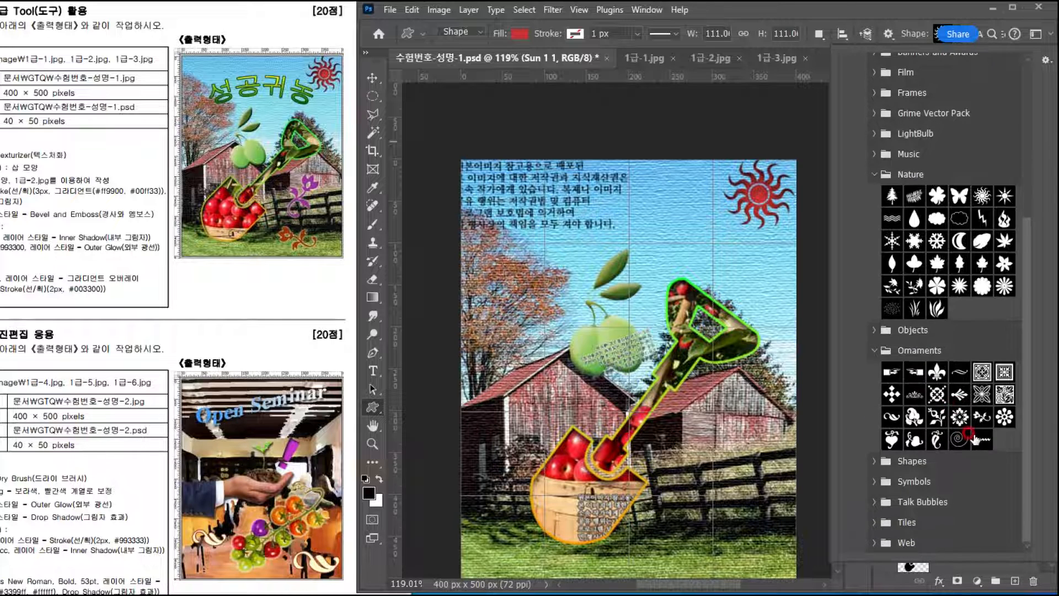
pyautogui.click(970, 415)
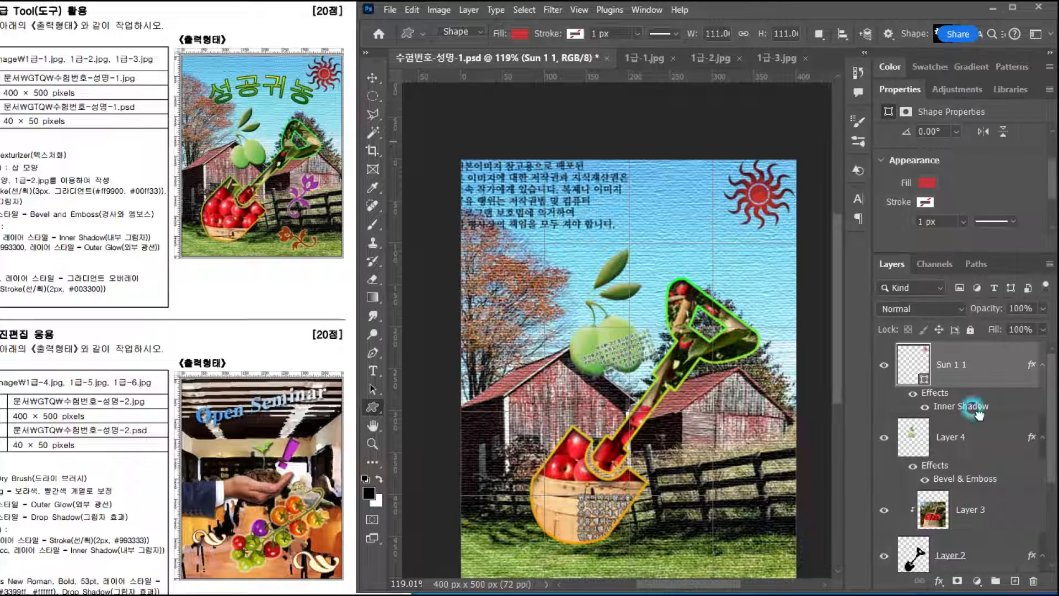
pyautogui.click(688, 393)
pyautogui.moveTo(688, 391); pyautogui.dragTo(785, 481)
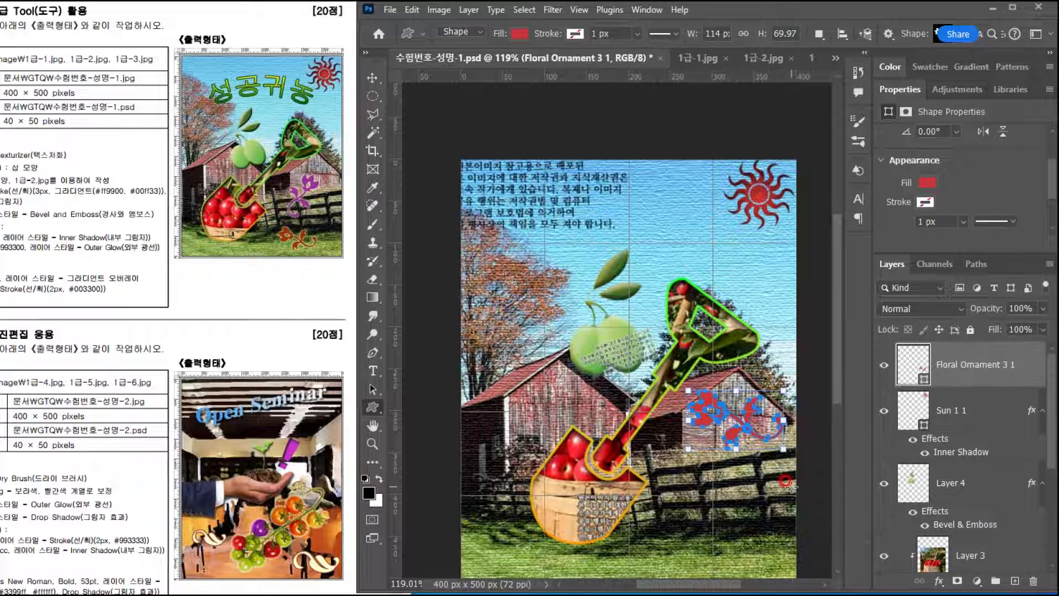
# Step: Set the floral ornament's fill colour to #993399 as the exam sheet specifies
pyautogui.click(116, 301)
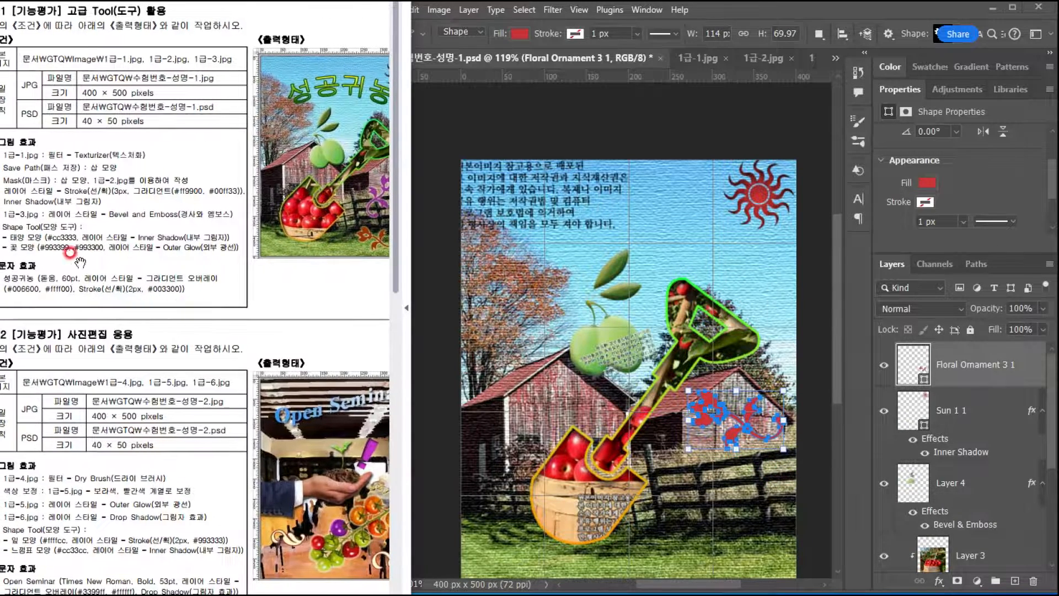
pyautogui.click(914, 359)
pyautogui.doubleClick(913, 360)
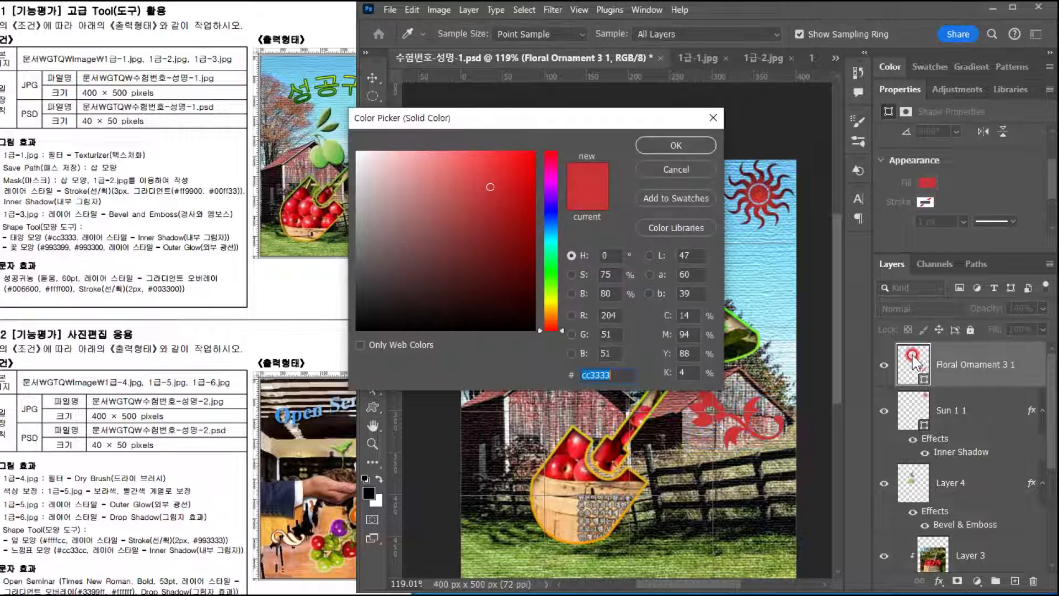
pyautogui.write('939')
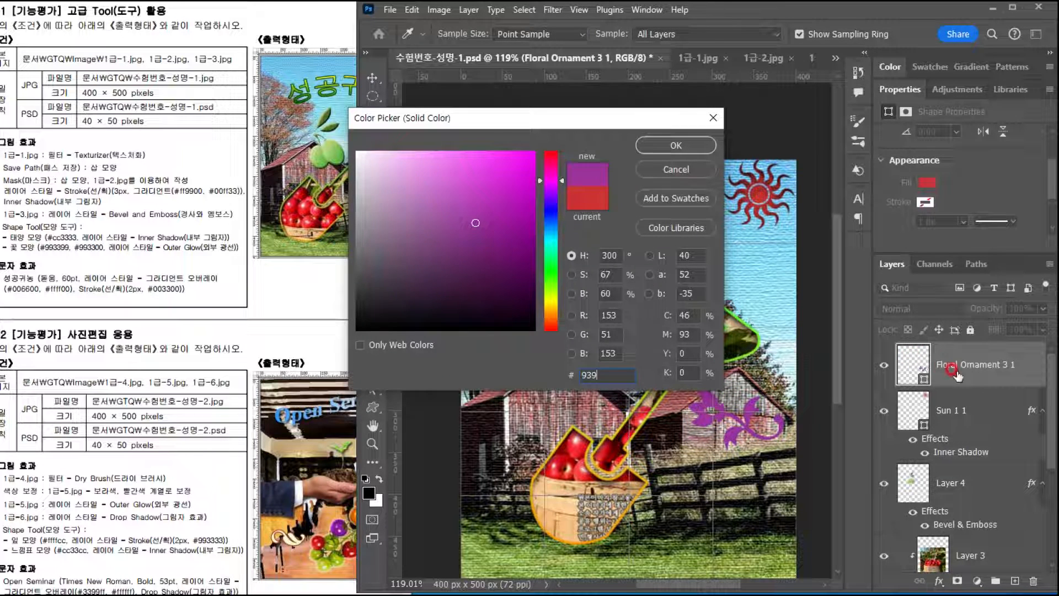
pyautogui.press('Return')
# Step: Rotate the purple flower to about 111° and shrink it to about 74 × 90 px, matching the exam sample
pyautogui.click(238, 231)
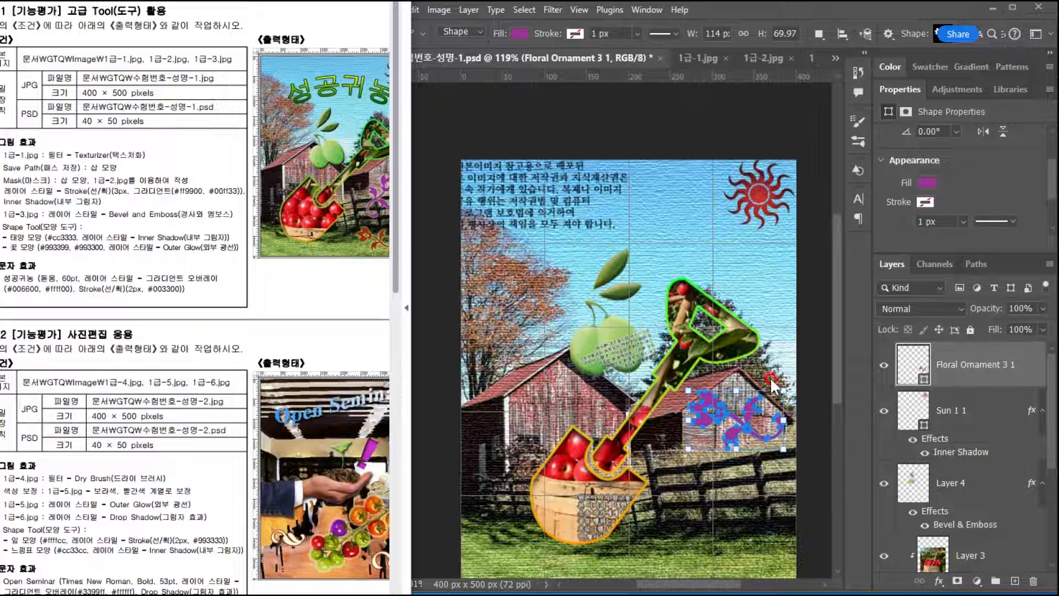
pyautogui.click(788, 382)
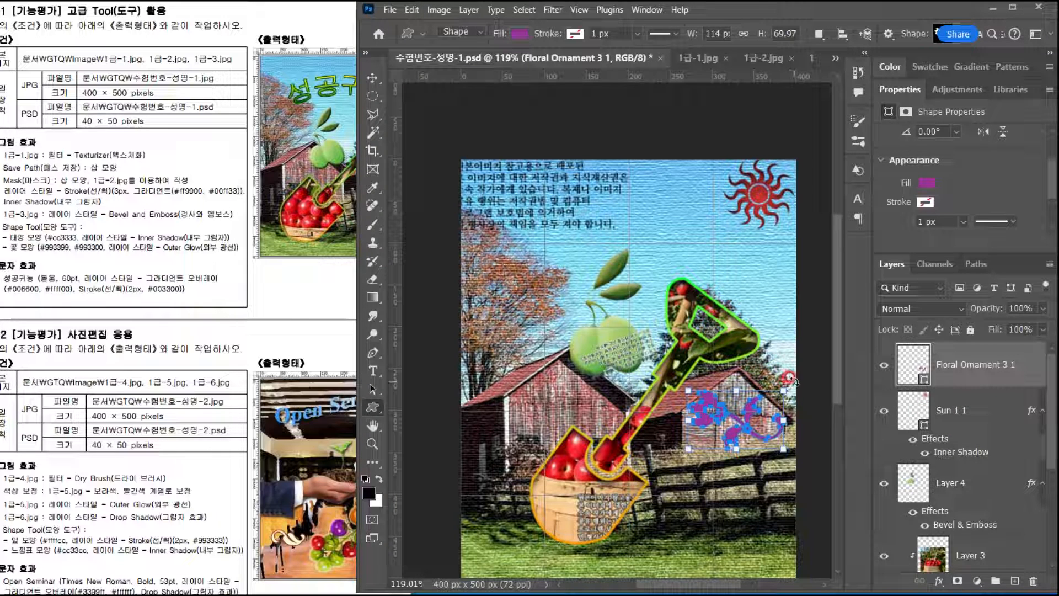
pyautogui.moveTo(795, 379); pyautogui.dragTo(742, 474)
pyautogui.click(193, 313)
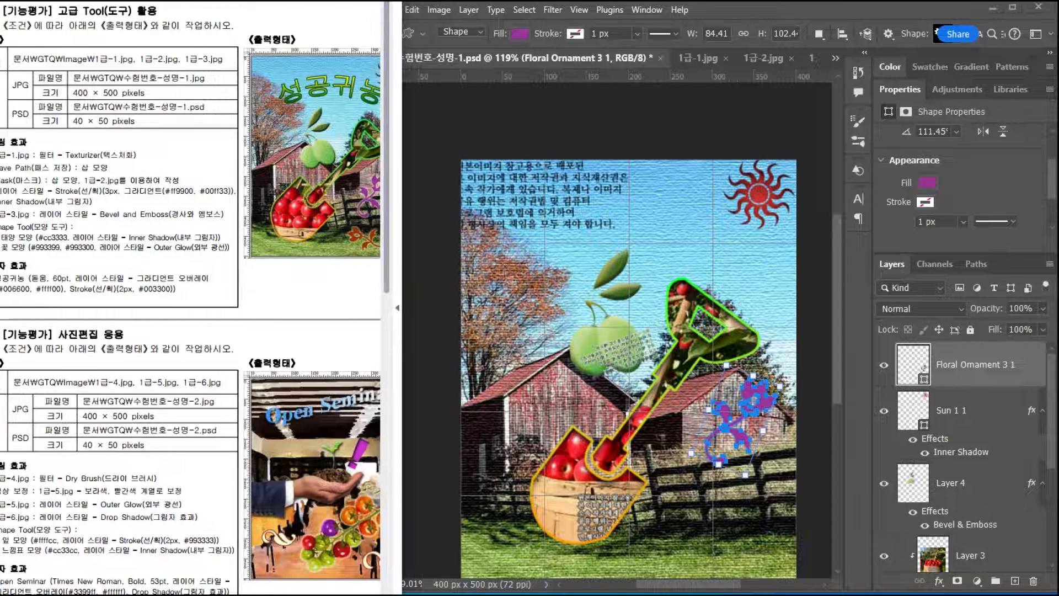
pyautogui.hscroll(3, 307, 300)
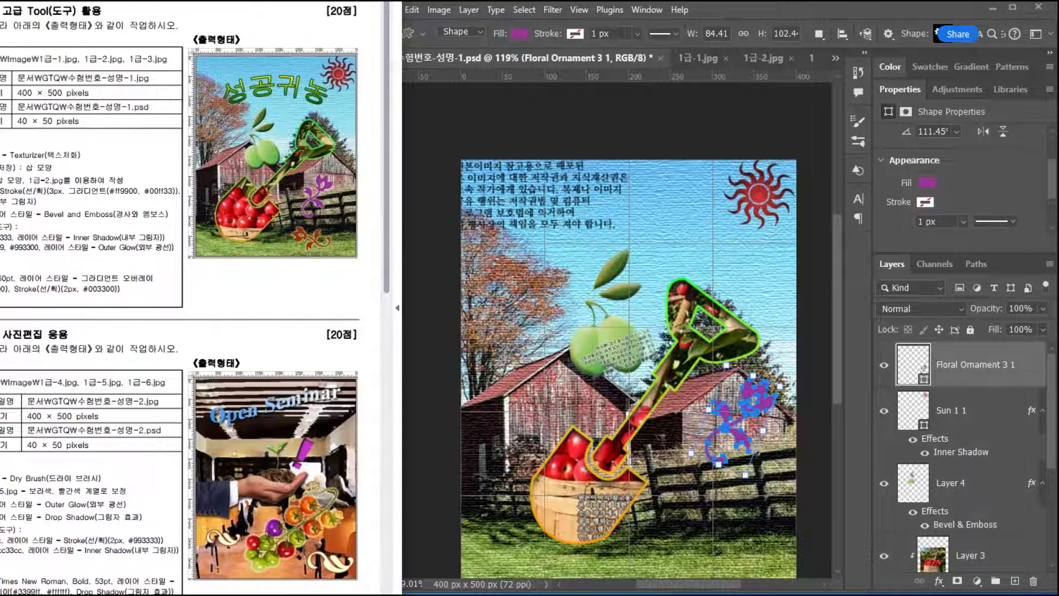
pyautogui.click(971, 512)
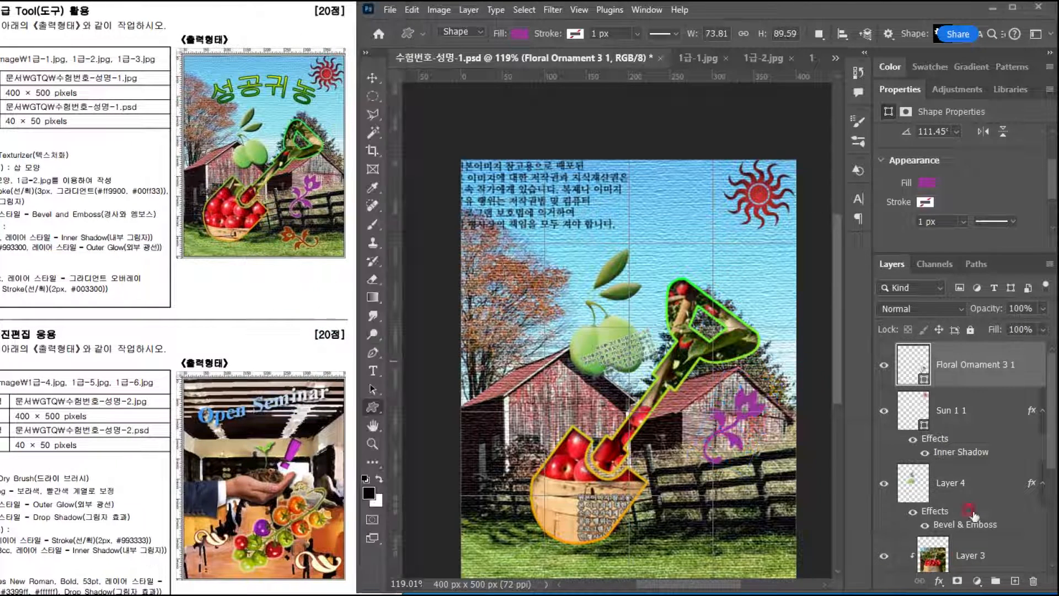
# Step: Add an Outer Glow to the purple flower with Screen blending, 70% opacity and 10 px size
pyautogui.click(939, 580)
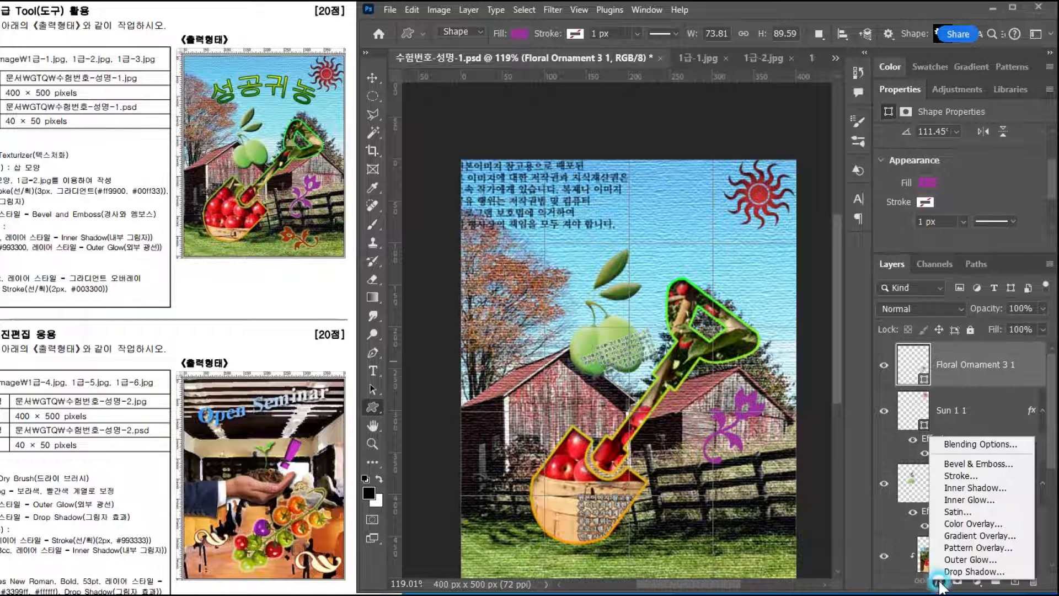
pyautogui.click(955, 558)
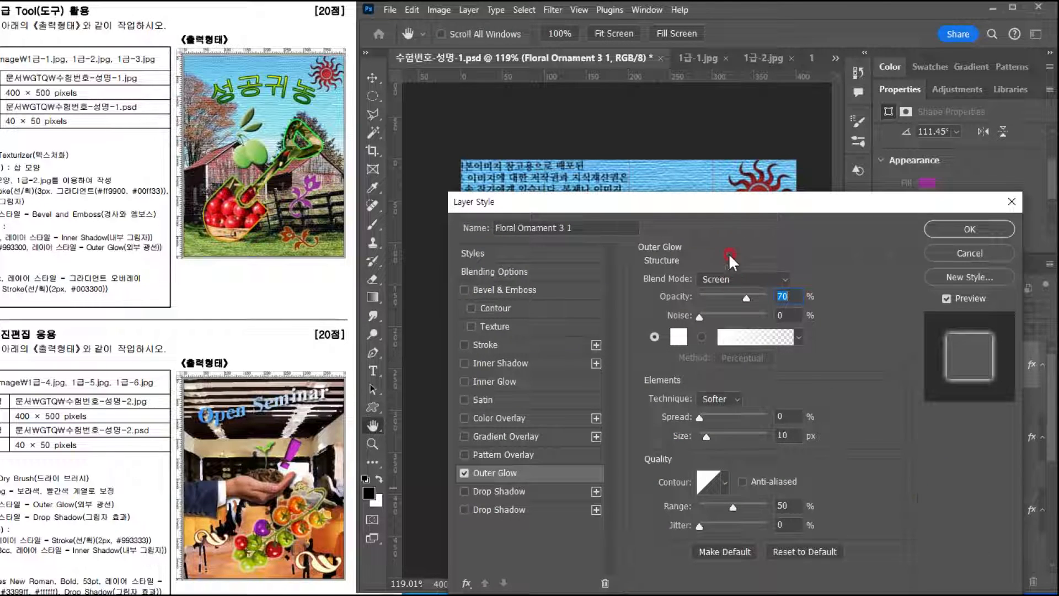
pyautogui.moveTo(729, 204); pyautogui.dragTo(681, 170)
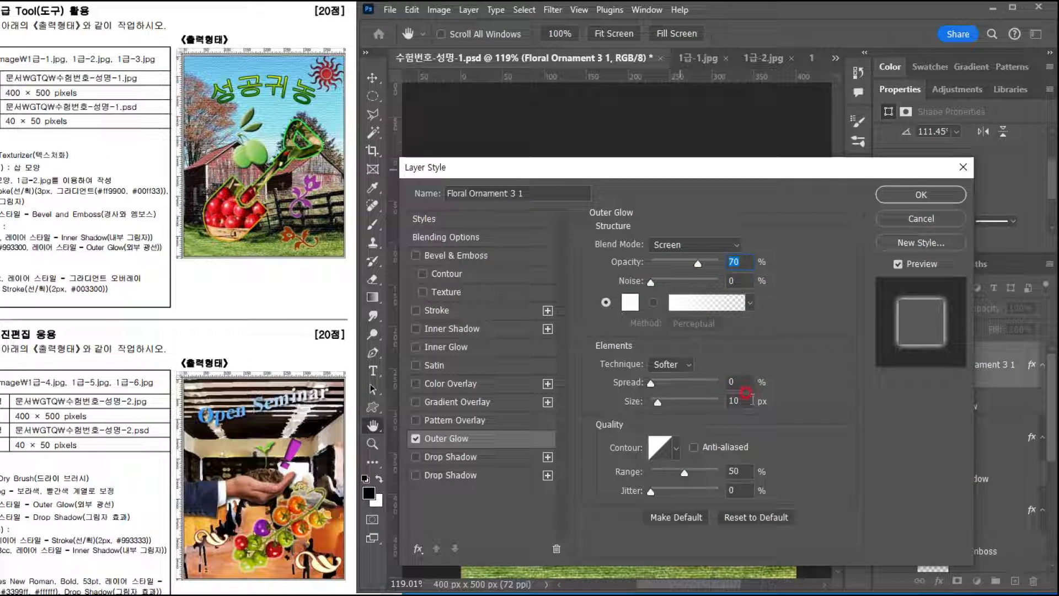
pyautogui.click(905, 195)
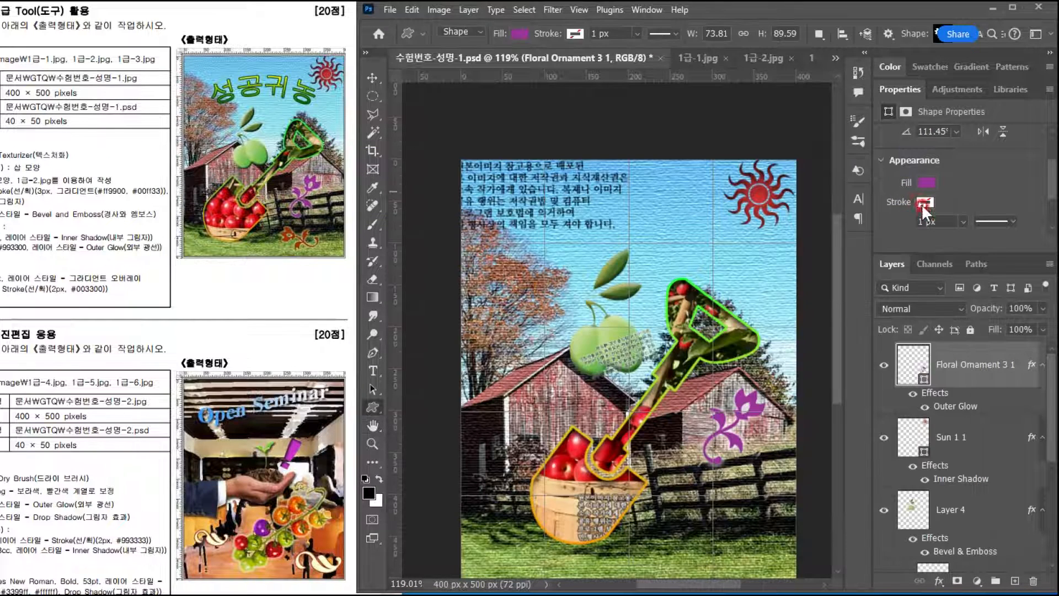
# Step: Move the purple flower slightly down and left toward the fence and rotate it by about -6.4°
pyautogui.hotkey('ctrl', 't')
pyautogui.moveTo(745, 407); pyautogui.dragTo(727, 418)
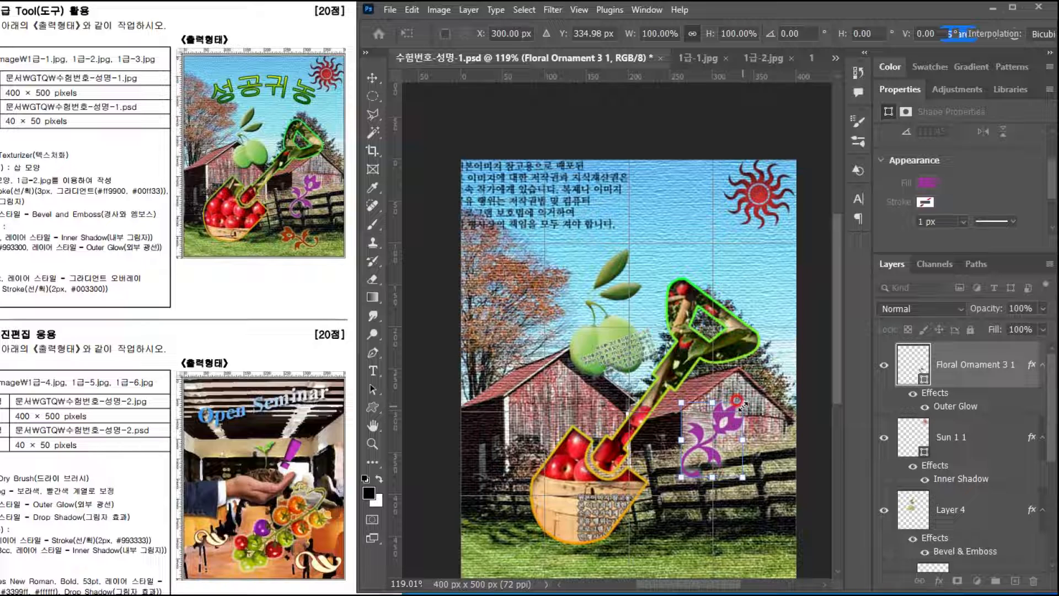
pyautogui.moveTo(752, 395); pyautogui.dragTo(746, 391)
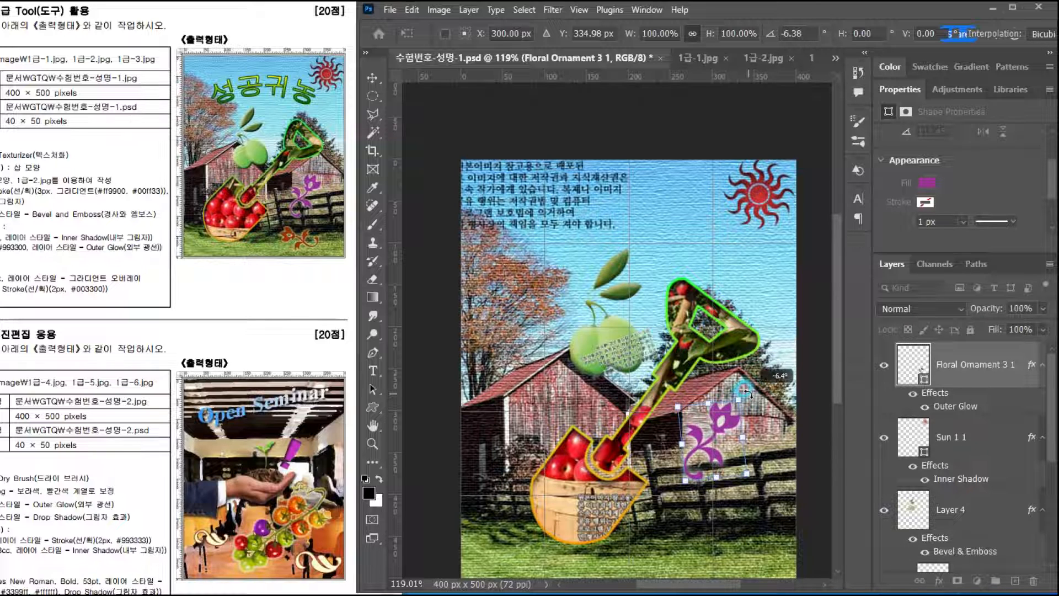
pyautogui.press('Return')
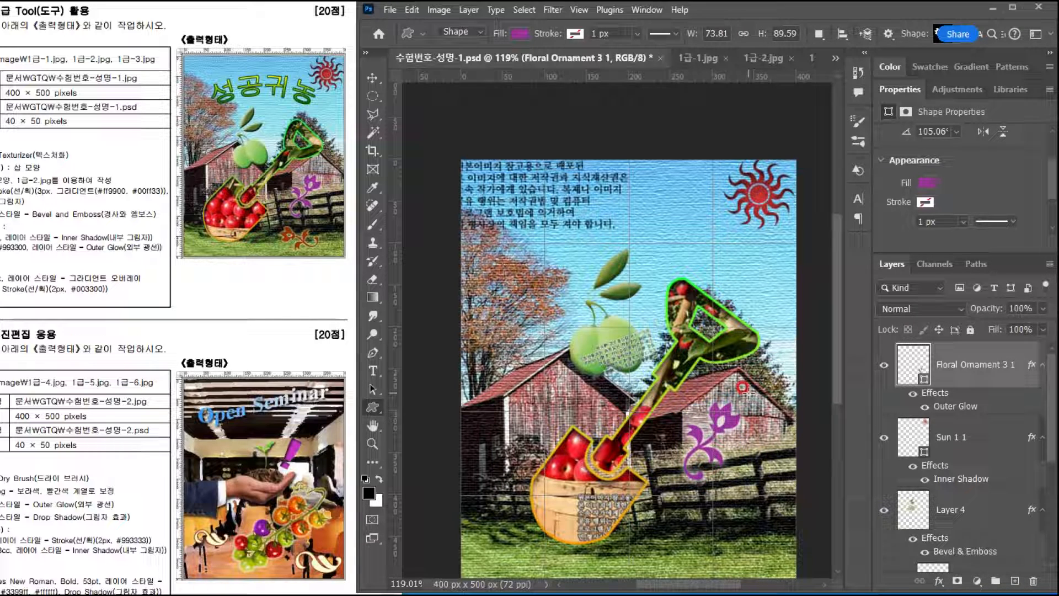
# Step: Duplicate the purple flower with its glow and place the copy just below the original, over the fence
pyautogui.click(369, 75)
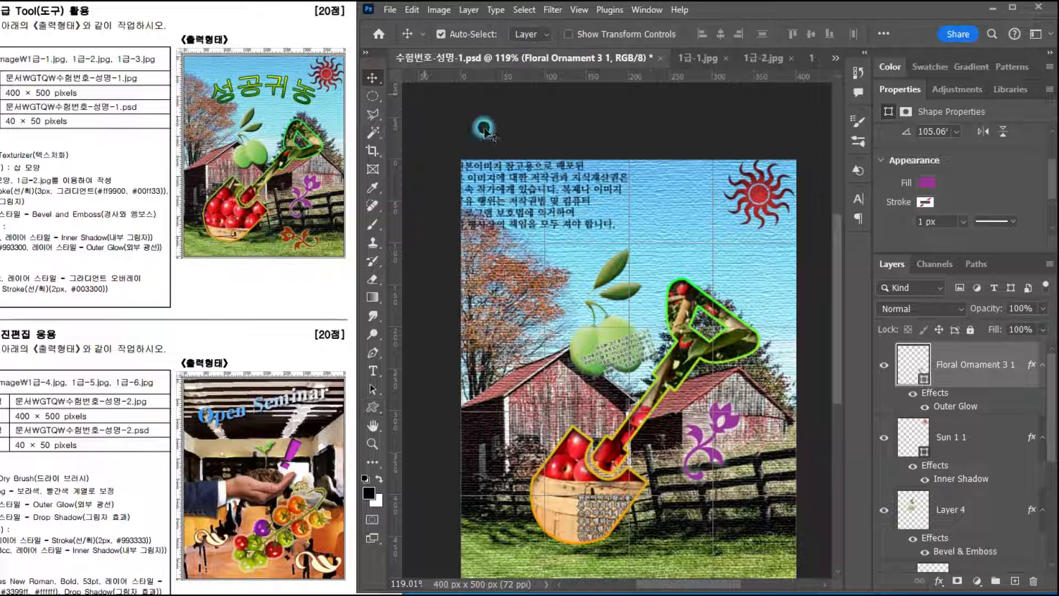
pyautogui.click(734, 424)
pyautogui.moveTo(734, 423); pyautogui.dragTo(713, 479)
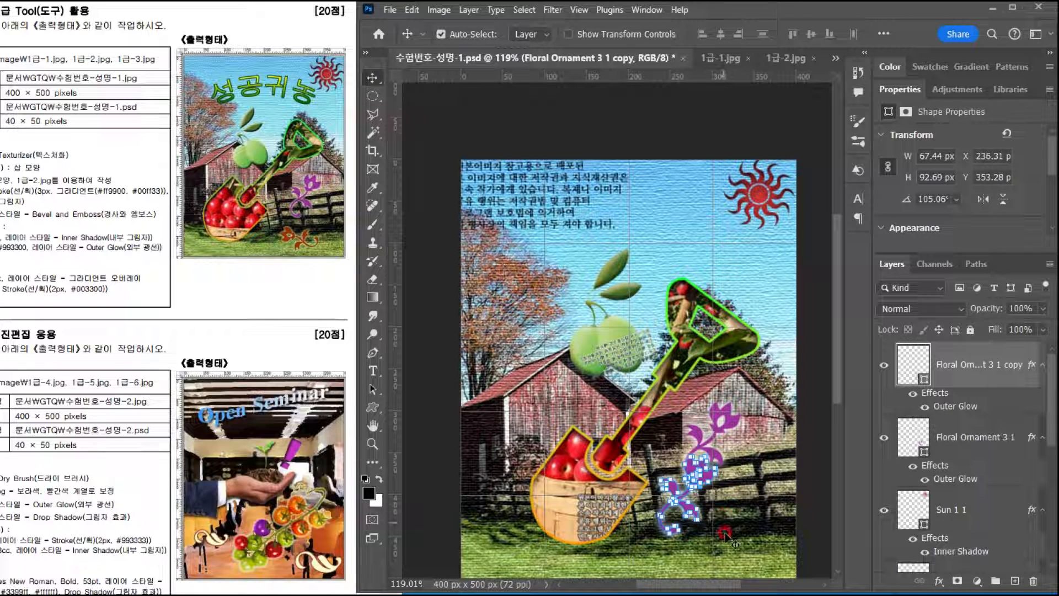
# Step: Scale the copied flower to about 93%, rotate it by about -99°, and move it onto the grass below the fence
pyautogui.hotkey('ctrl', 't')
pyautogui.moveTo(708, 550); pyautogui.dragTo(720, 466)
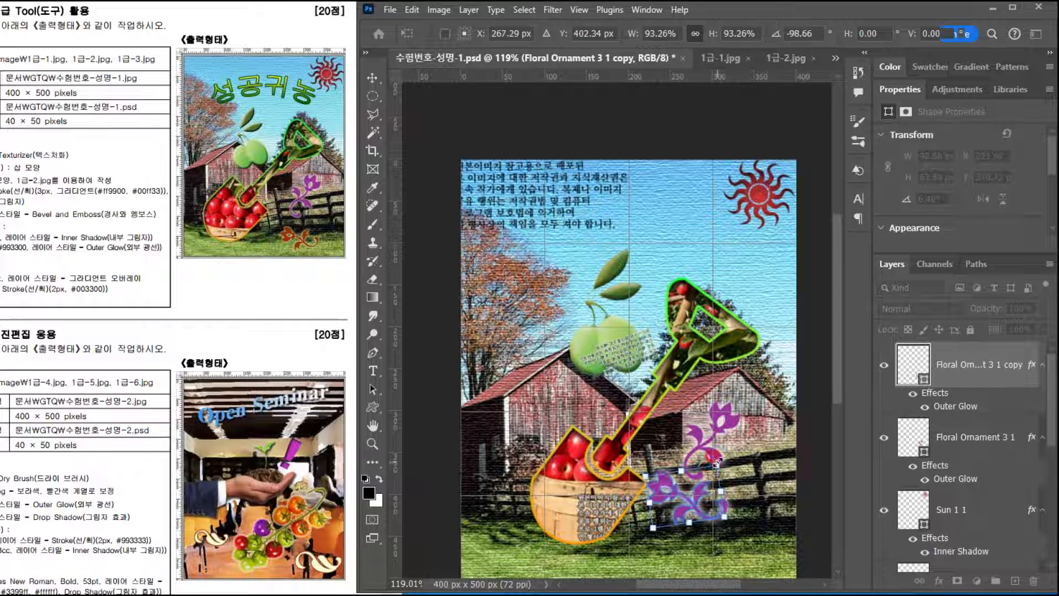
pyautogui.moveTo(683, 514); pyautogui.dragTo(696, 542)
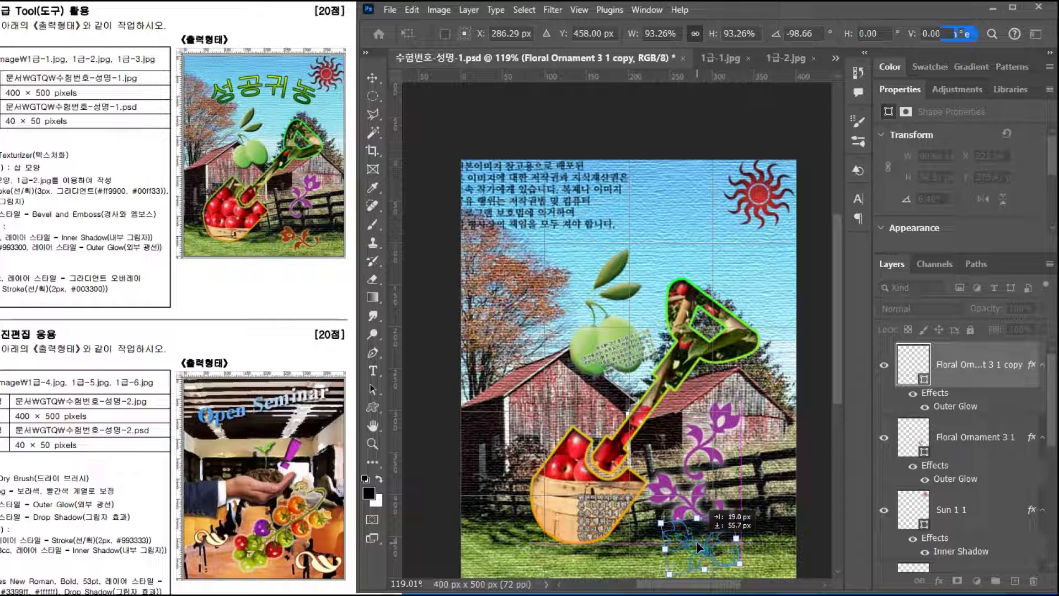
pyautogui.hotkey('shift', 'Up')
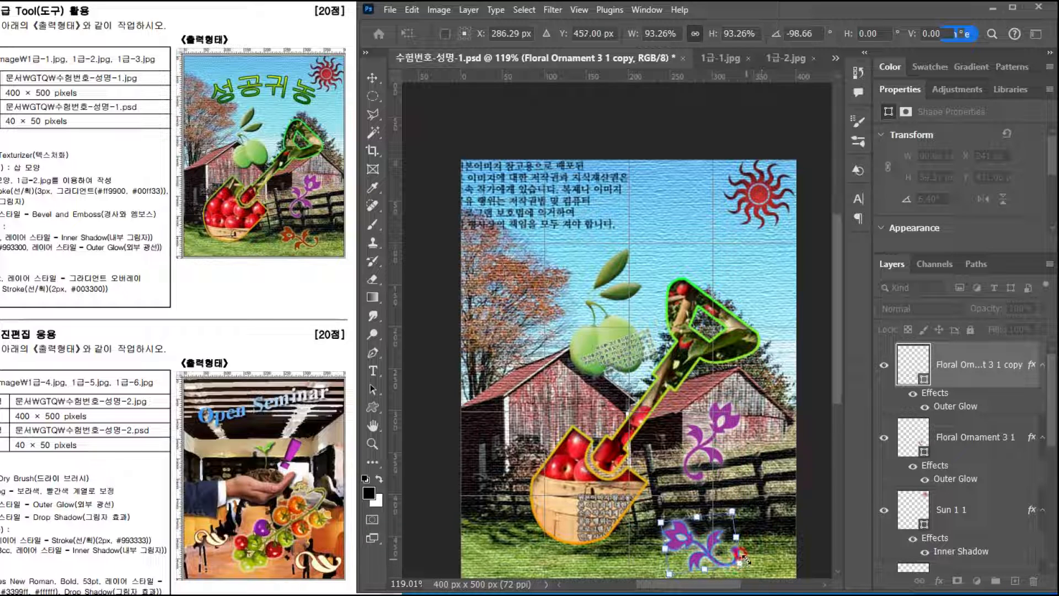
pyautogui.press('Return')
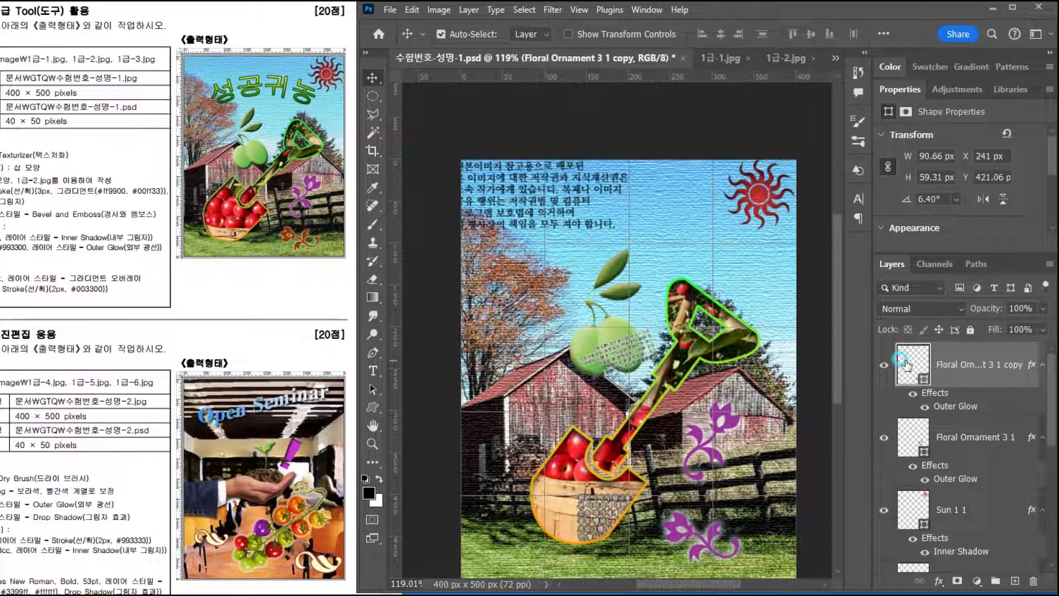
# Step: Set the copied flower's fill colour to #993300 as the exam sheet specifies
pyautogui.doubleClick(913, 364)
pyautogui.click(142, 311)
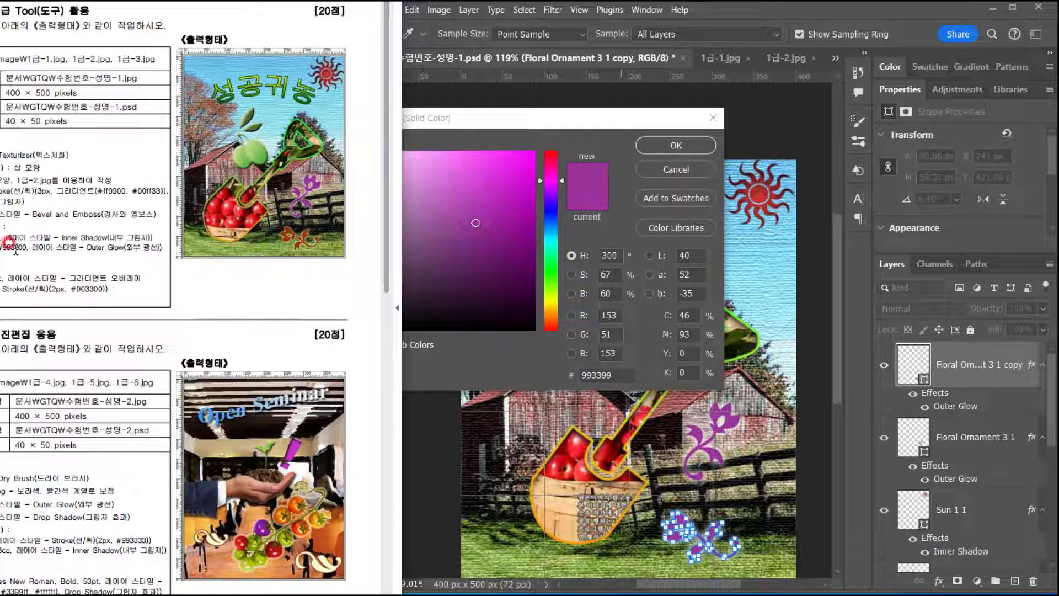
pyautogui.click(611, 379)
pyautogui.write('993300')
pyautogui.press('Return')
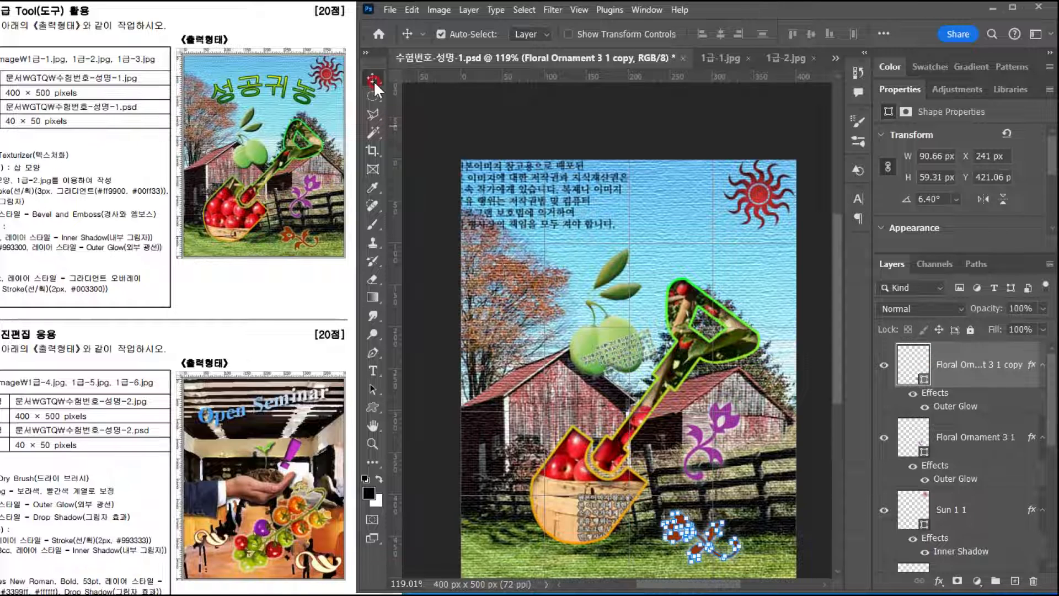
pyautogui.click(665, 527)
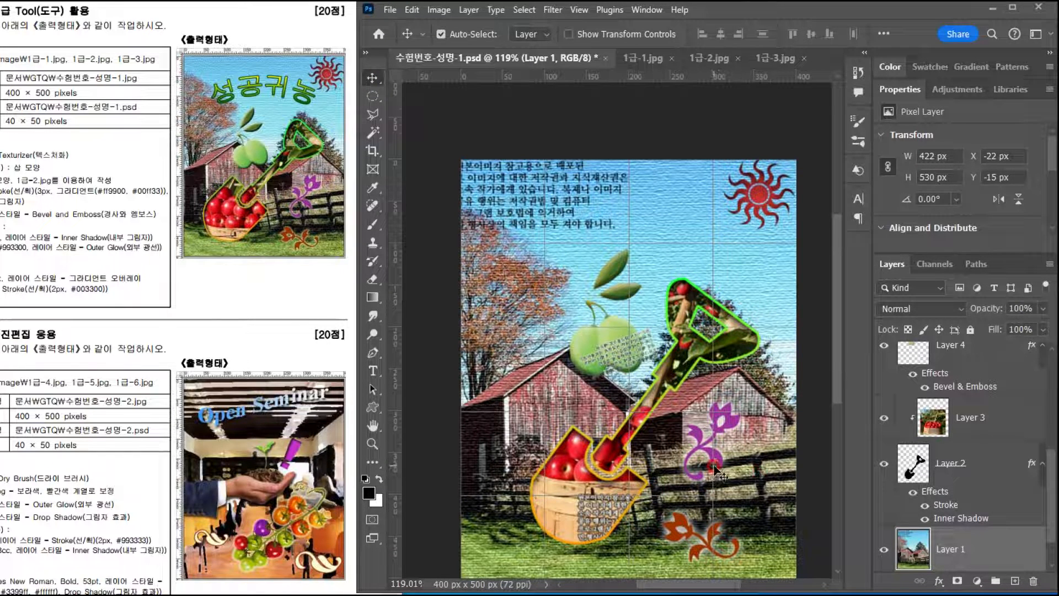
# Step: Switch to the exam sheet, widen its window to read question 1's text effect requirements, and return to Photoshop
pyautogui.click(220, 307)
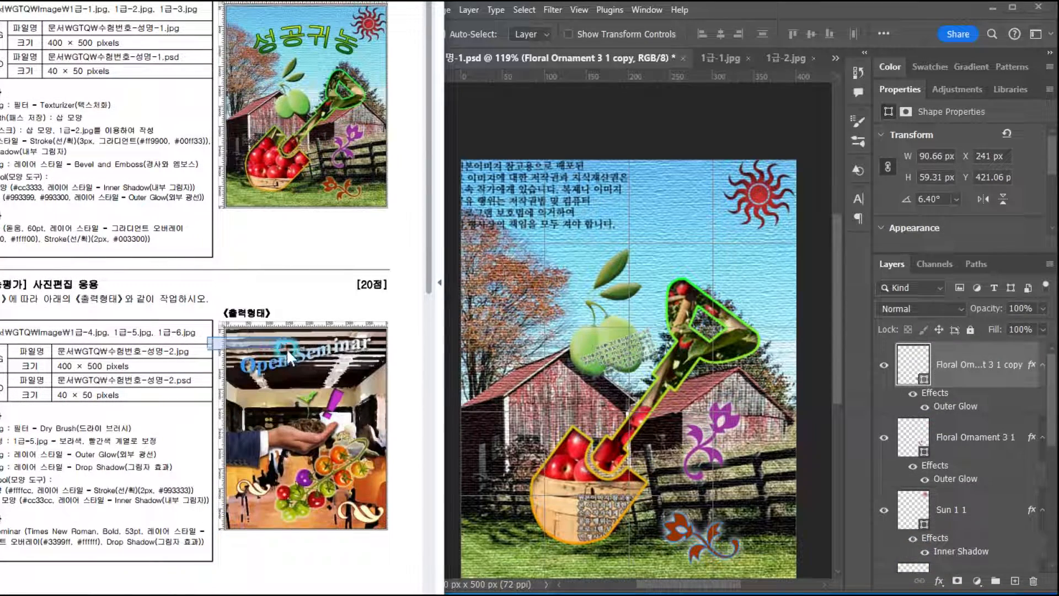
pyautogui.moveTo(207, 337); pyautogui.dragTo(287, 350)
pyautogui.moveTo(445, 282); pyautogui.dragTo(492, 282)
pyautogui.click(69, 246)
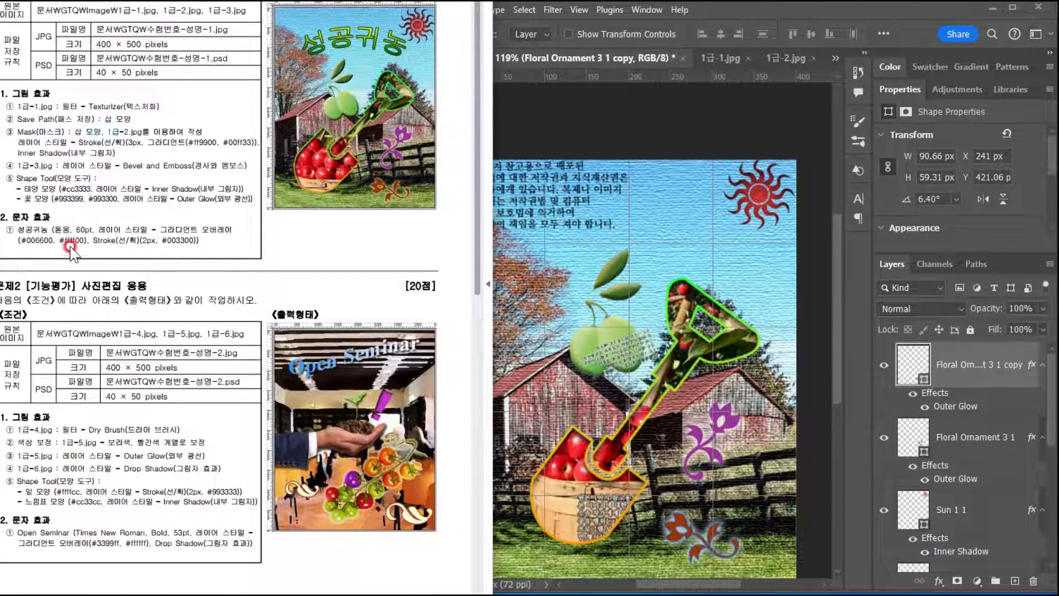
pyautogui.click(415, 225)
pyautogui.click(660, 60)
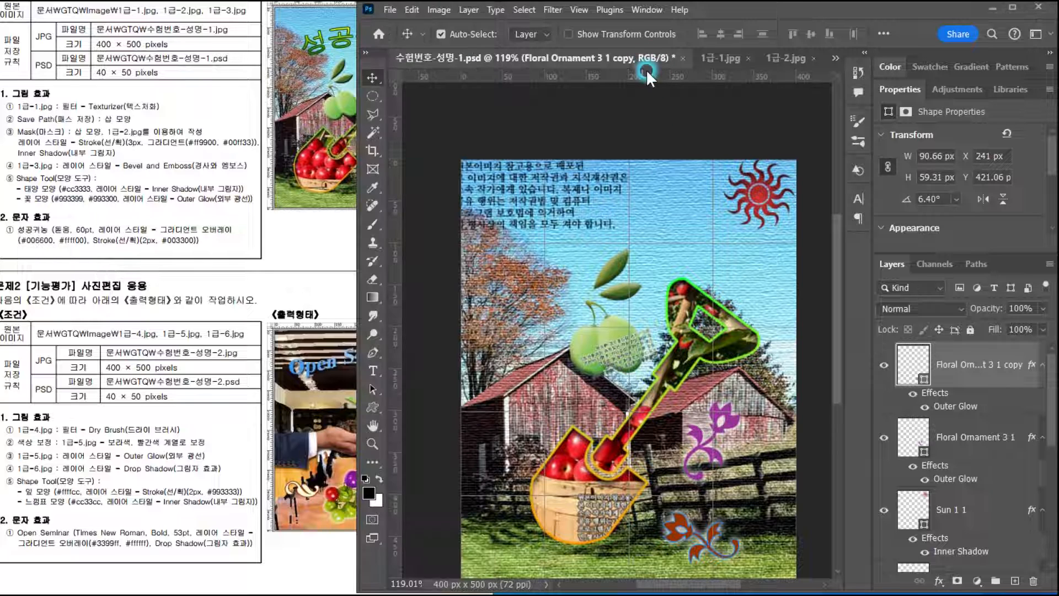
# Step: Add the horizontal title text 성공귀농 in the sky area near the upper edge of the image
pyautogui.click(373, 370)
pyautogui.click(501, 210)
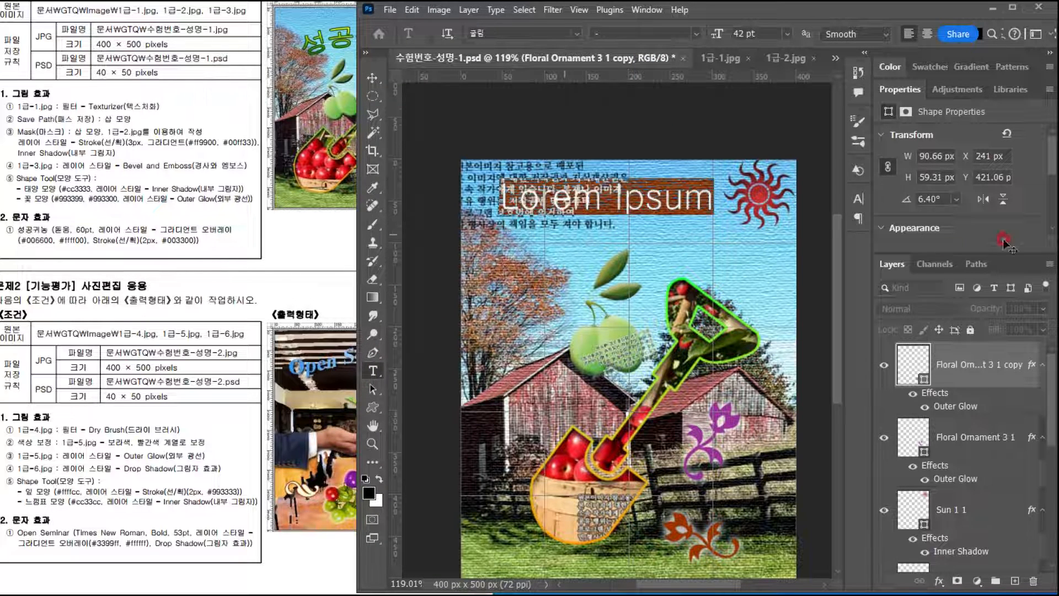
pyautogui.press('Delete')
pyautogui.write('성공귀')
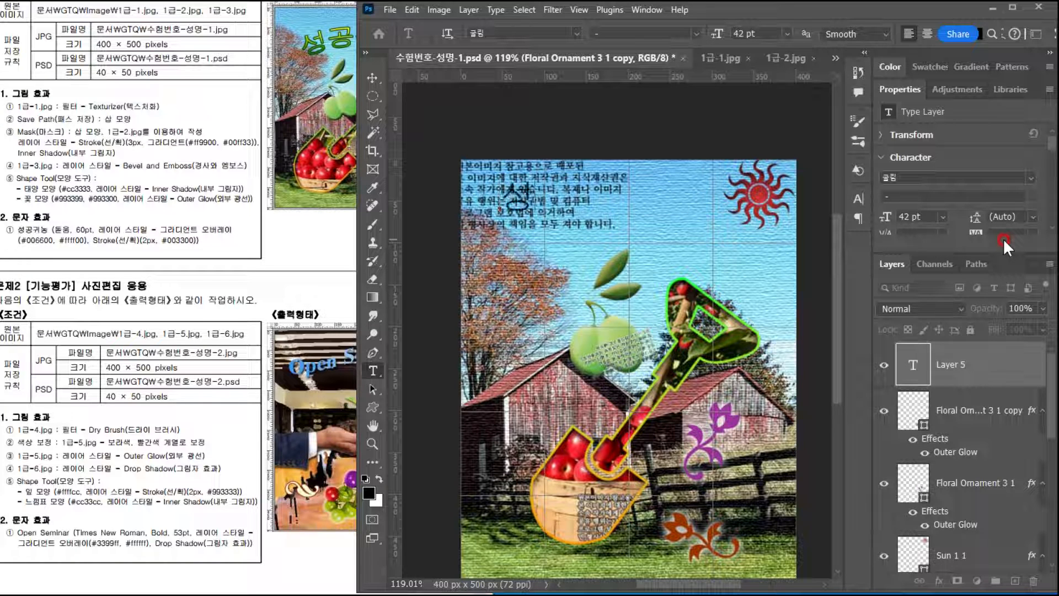
pyautogui.write('농')
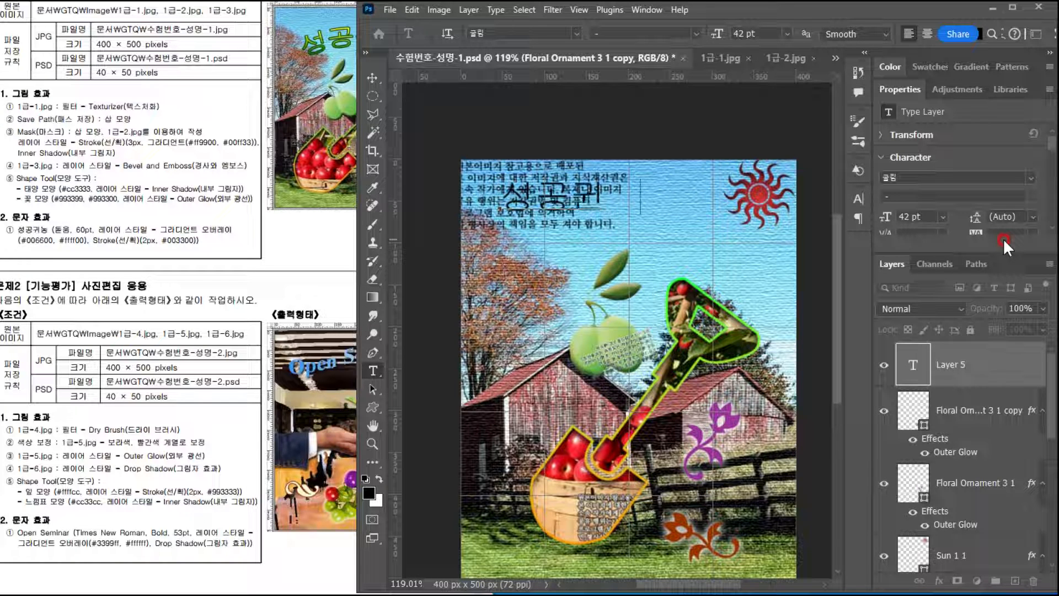
# Step: Set the whole title text to the 돋움 font at 60 pt and commit the text
pyautogui.hotkey('ctrl', 'a')
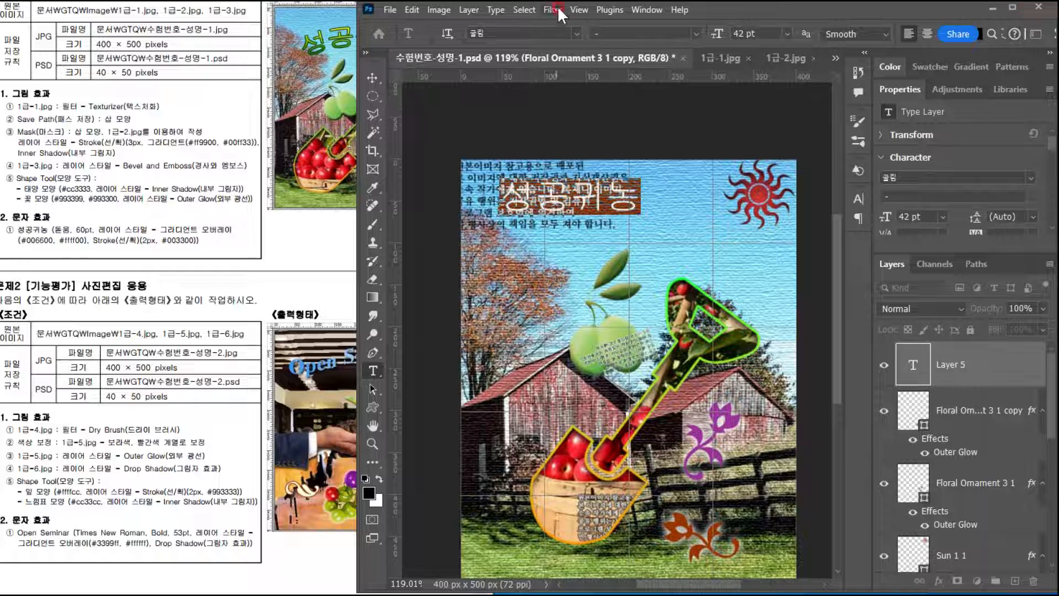
pyautogui.click(576, 32)
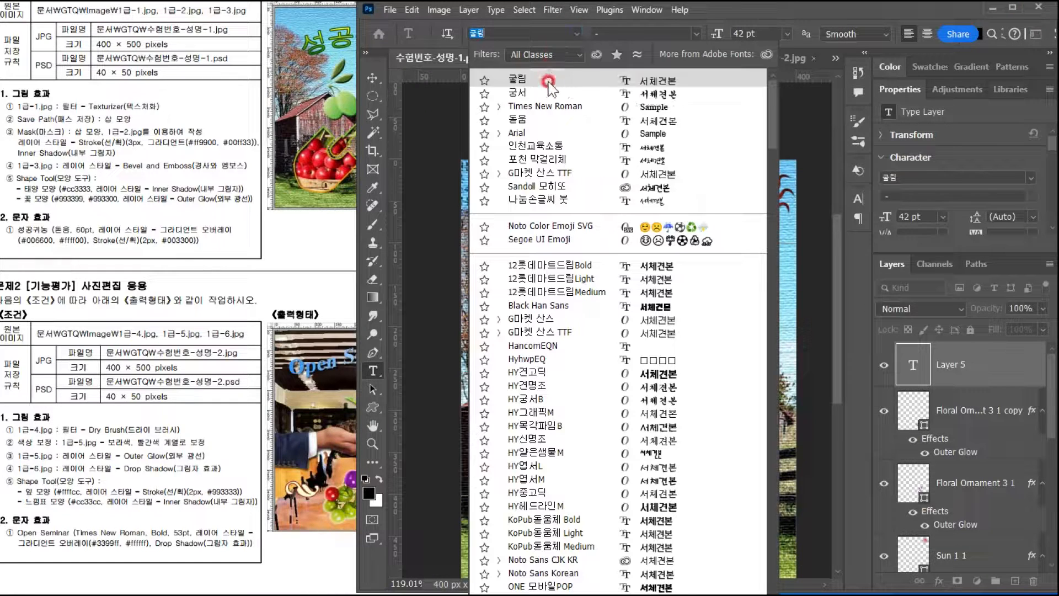
pyautogui.click(538, 117)
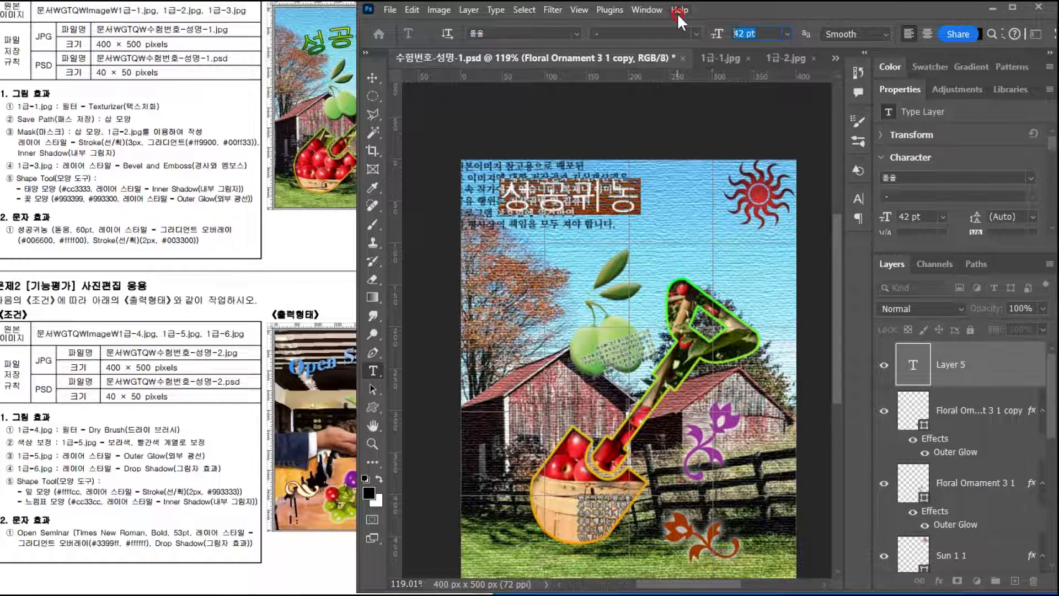
pyautogui.write('60')
pyautogui.press('Return')
pyautogui.click(964, 355)
pyautogui.click(996, 363)
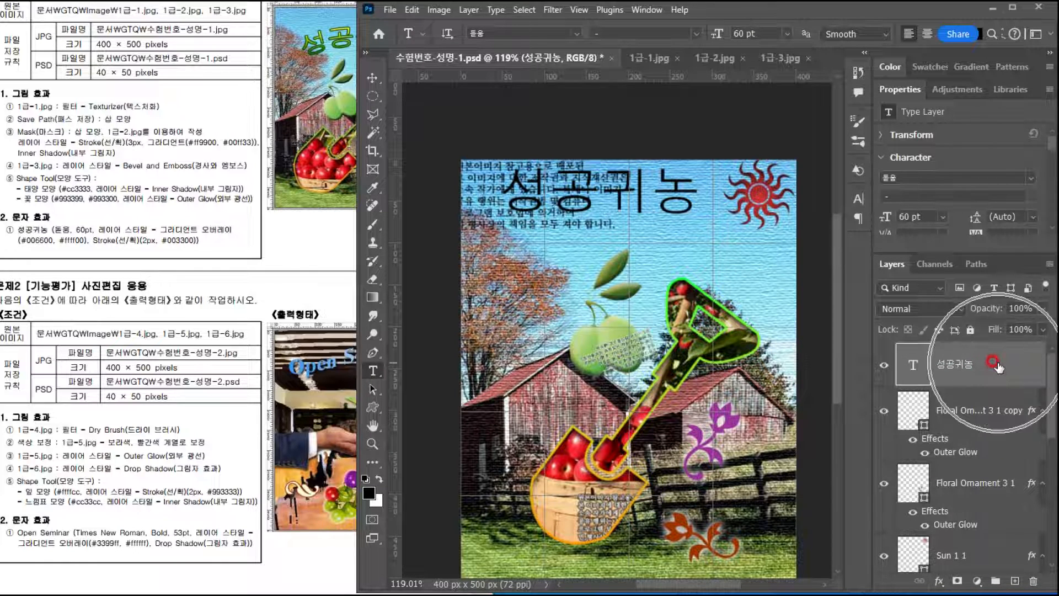
# Step: Add a Gradient Overlay to the 성공귀농 text layer running from #006600 to #ffff00
pyautogui.doubleClick(999, 364)
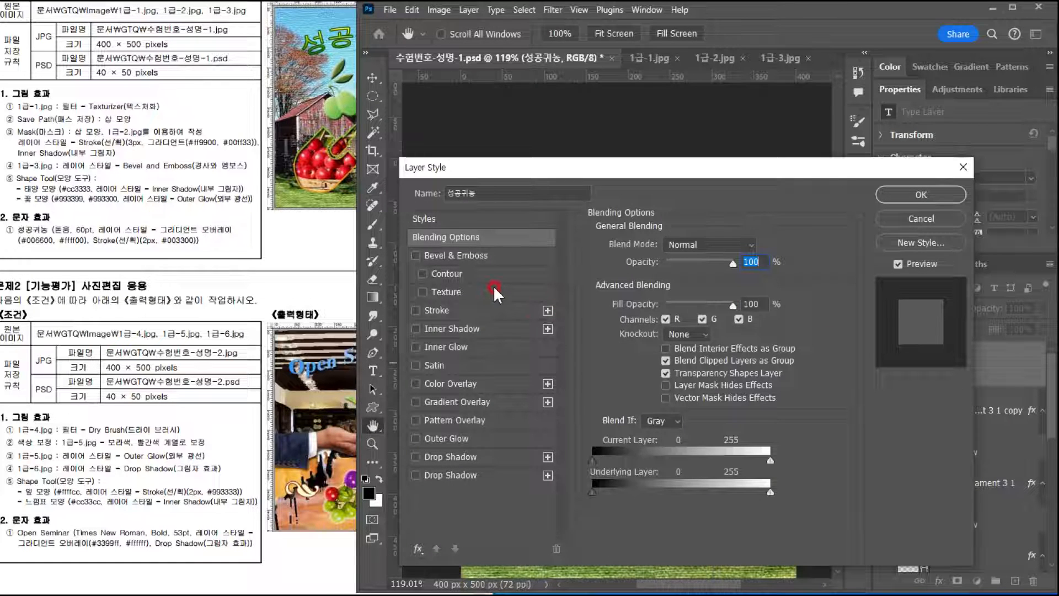
pyautogui.click(502, 403)
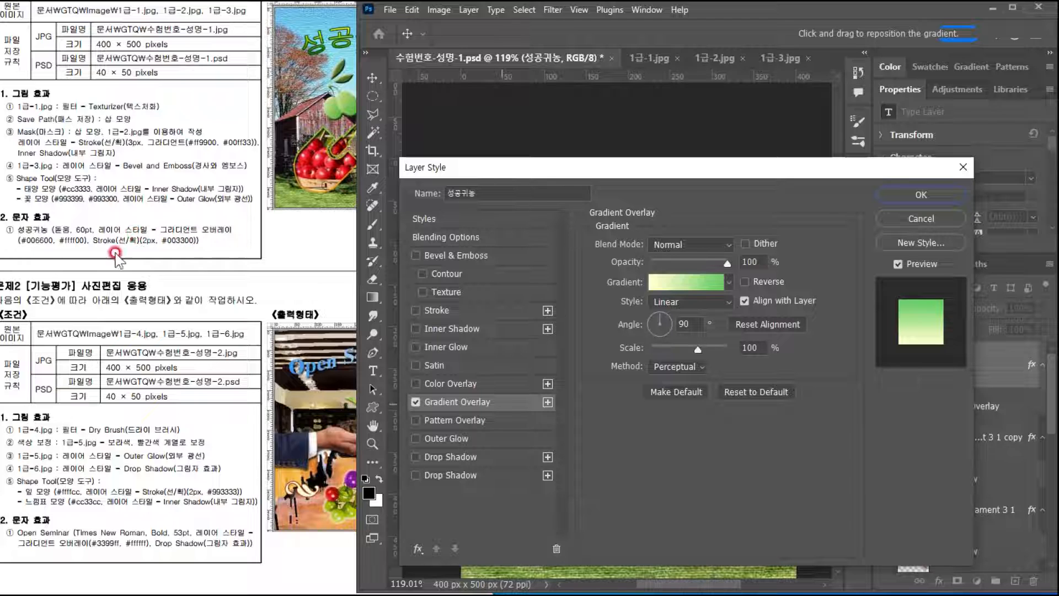
pyautogui.click(682, 280)
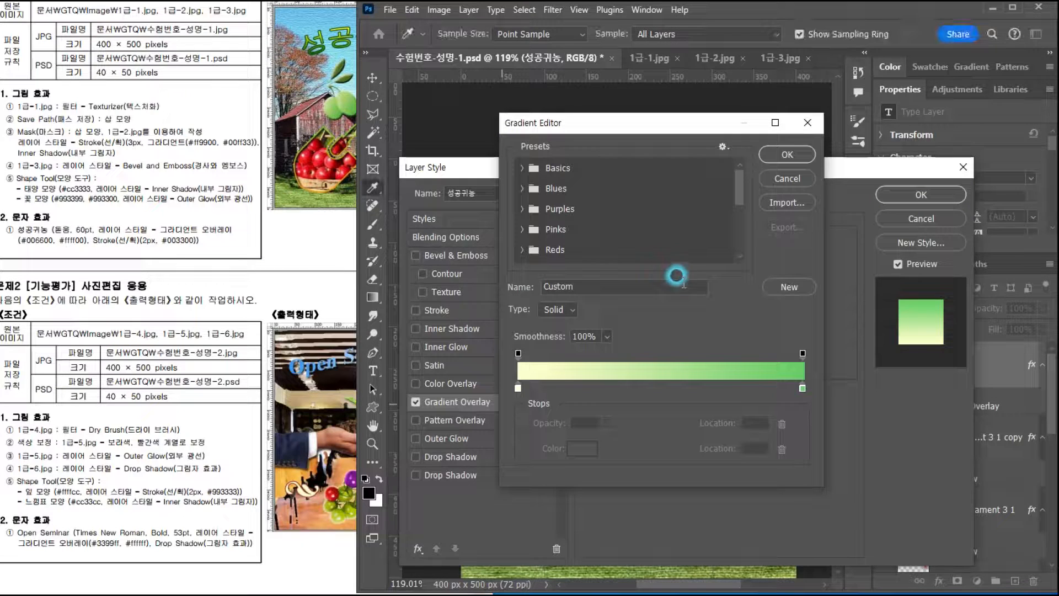
pyautogui.doubleClick(517, 385)
pyautogui.write('006600')
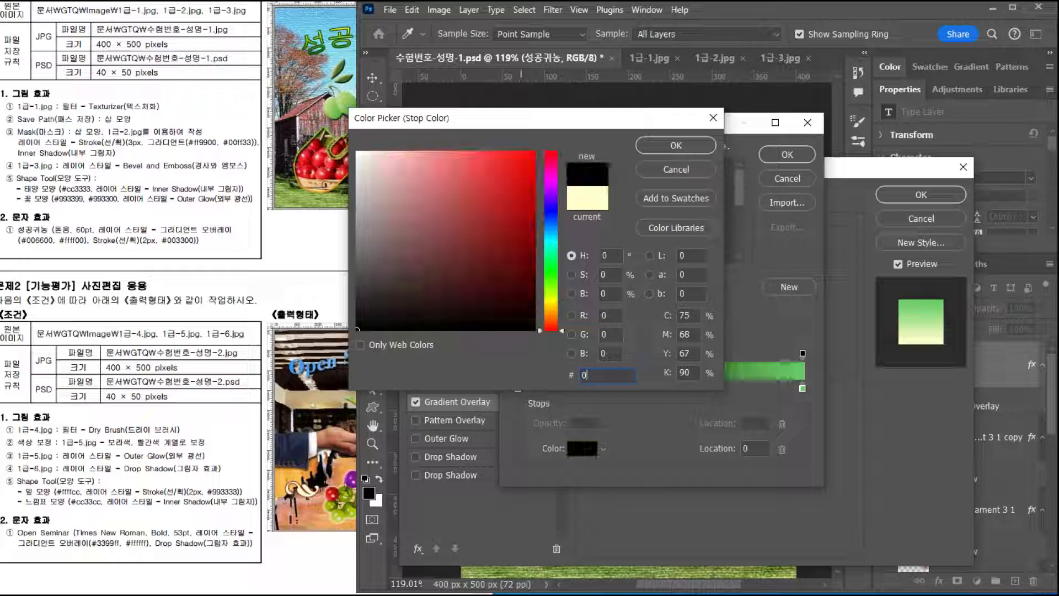
pyautogui.press('Return')
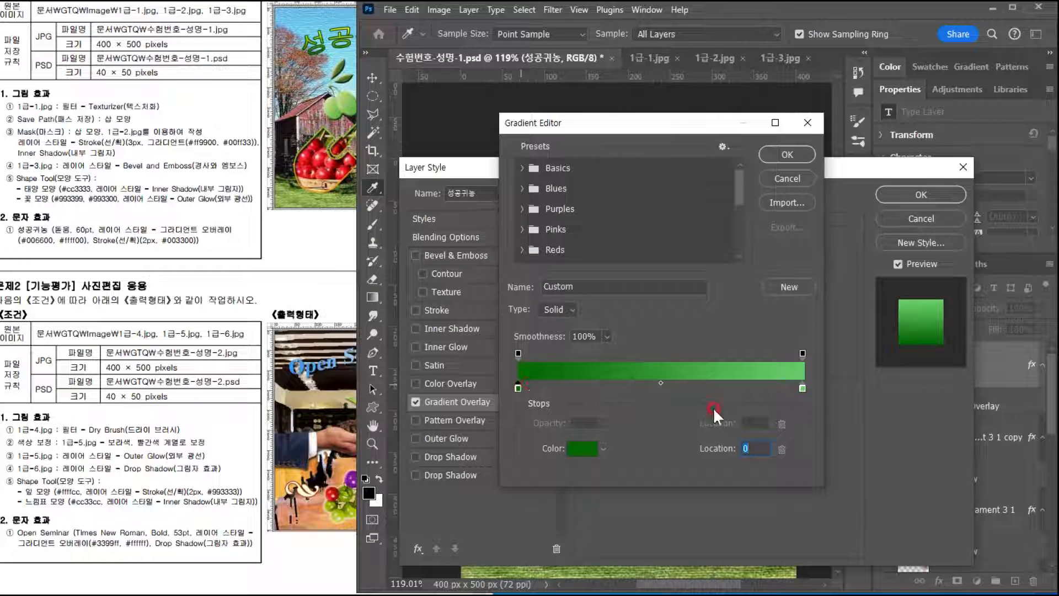
pyautogui.doubleClick(802, 387)
pyautogui.press('BackSpace')
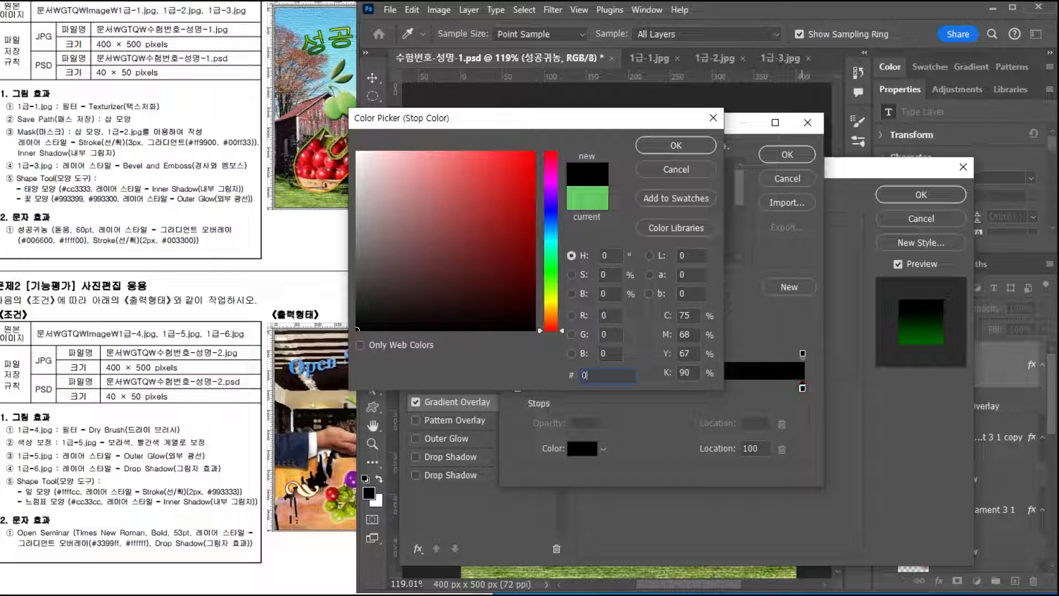
pyautogui.write('ffff00')
pyautogui.press('Return')
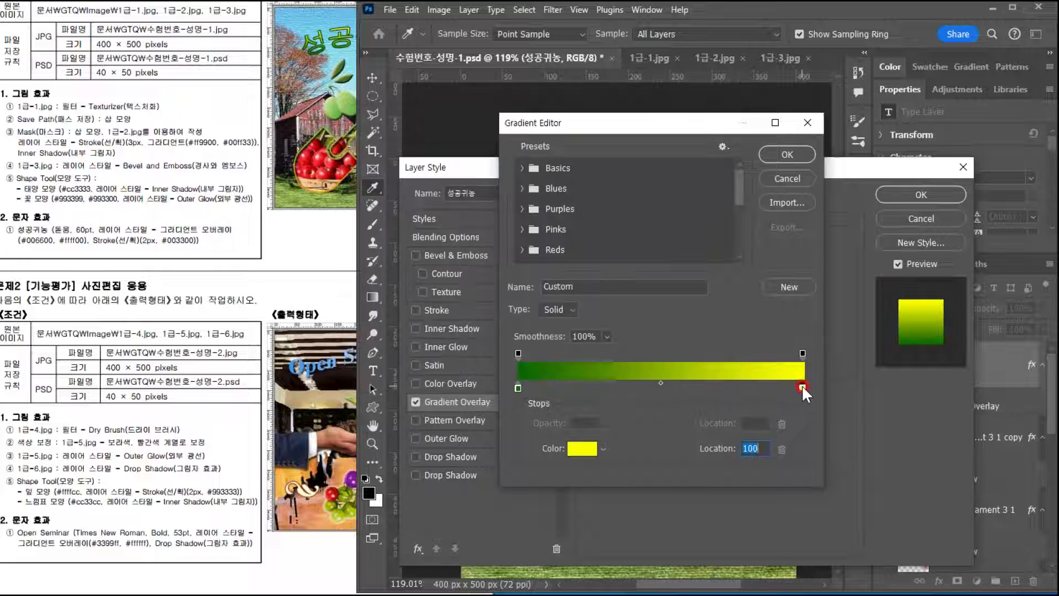
pyautogui.click(787, 155)
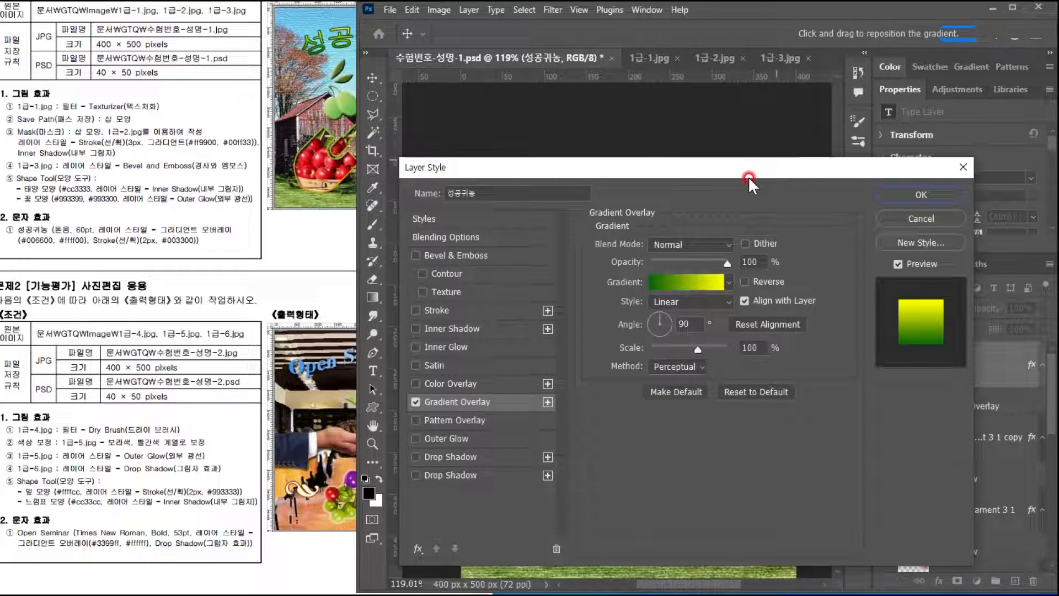
# Step: Check the title's look on the exam sheet and add a 2 px outside Stroke to the title layer
pyautogui.click(285, 281)
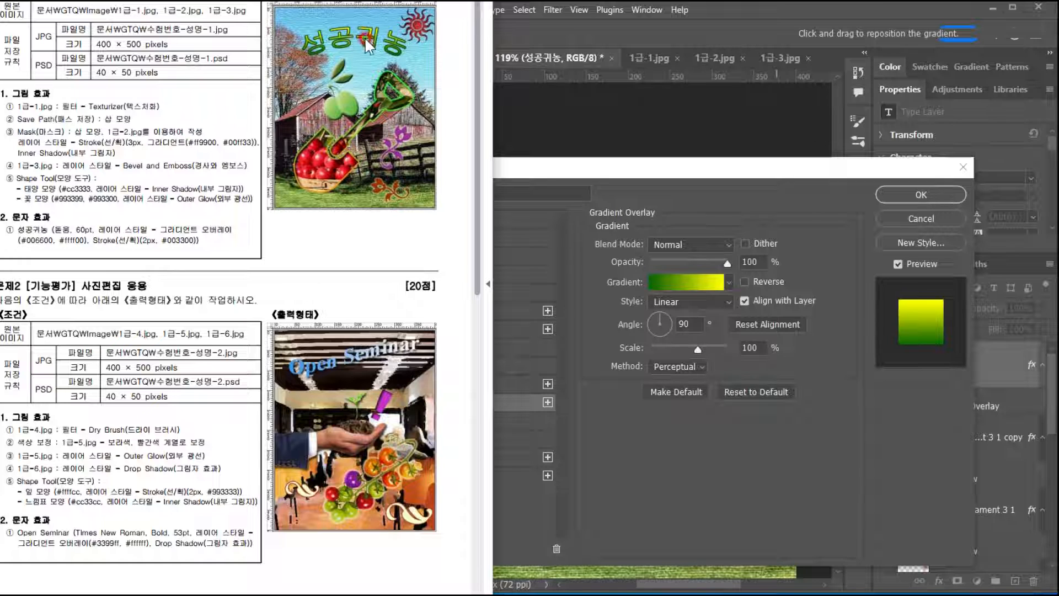
pyautogui.click(912, 362)
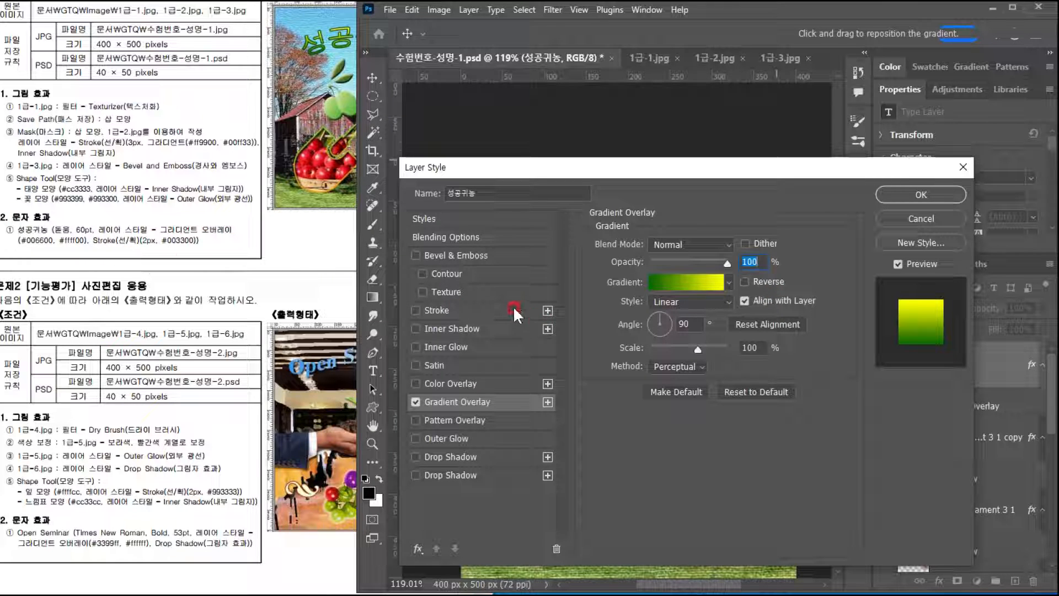
pyautogui.click(489, 309)
pyautogui.doubleClick(732, 245)
pyautogui.write('2')
pyautogui.click(680, 264)
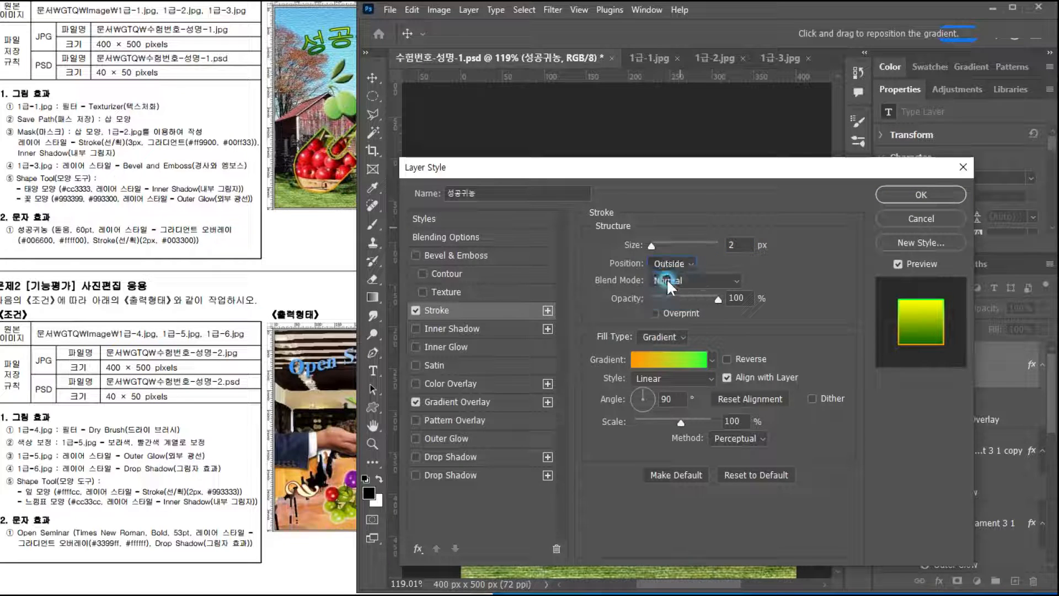
# Step: Change the title stroke's fill type to Color, set it to #003300, and apply the layer style
pyautogui.click(661, 337)
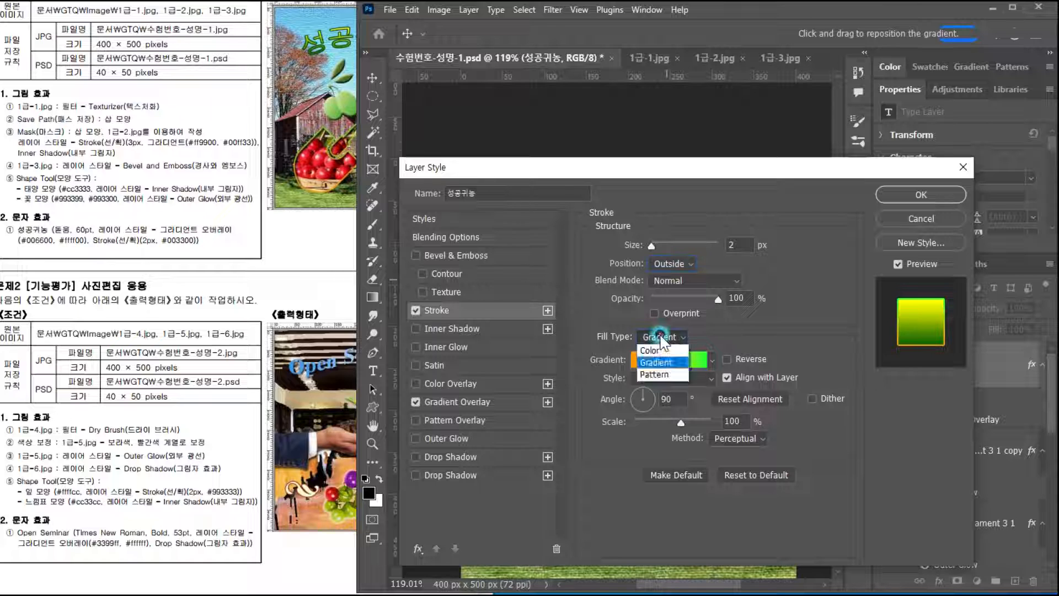
pyautogui.click(650, 351)
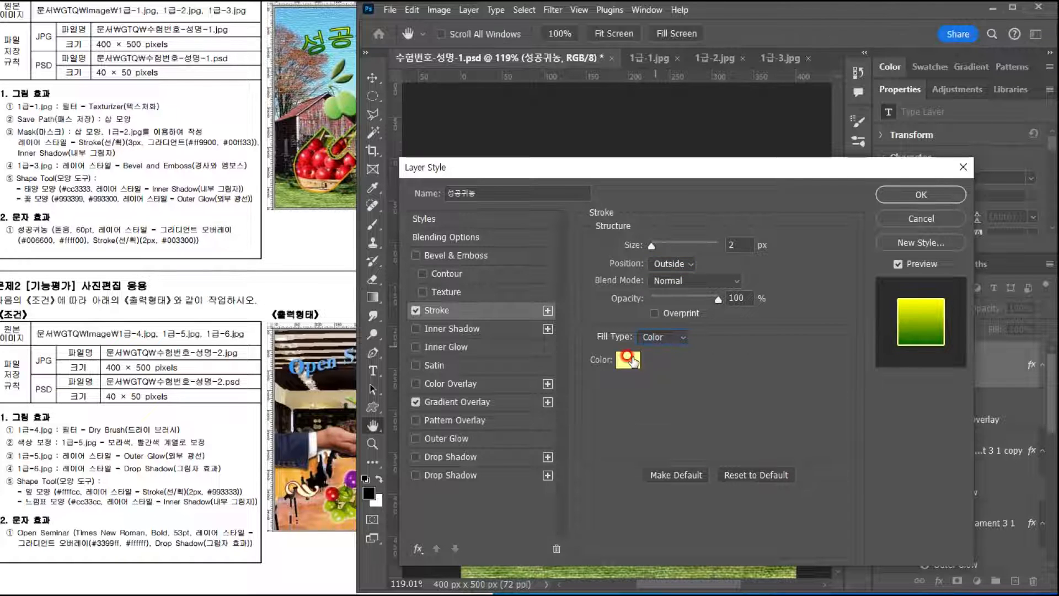
pyautogui.click(656, 338)
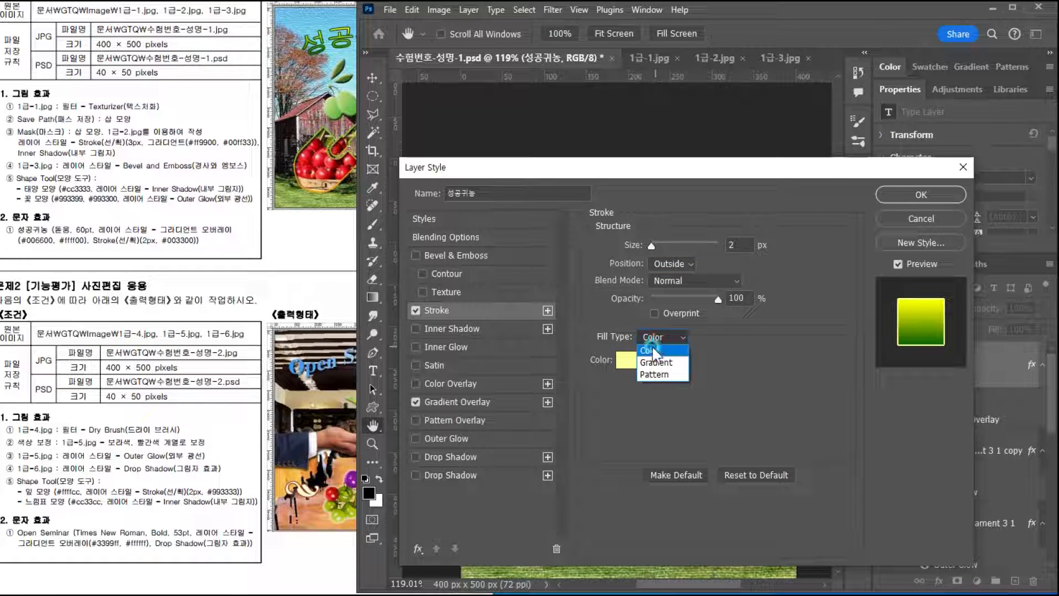
pyautogui.click(651, 350)
pyautogui.click(627, 360)
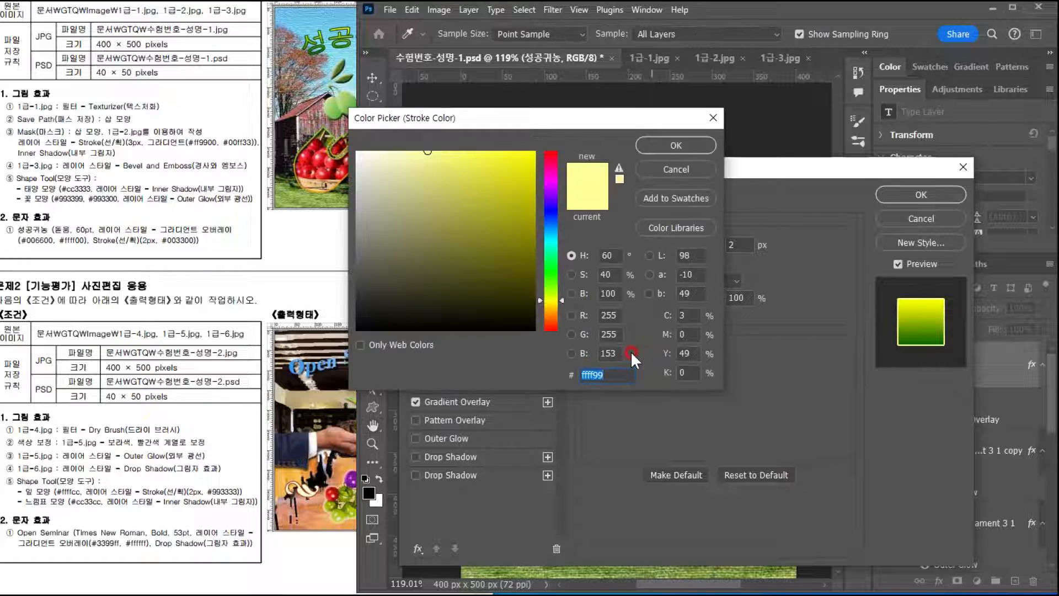
pyautogui.write('003300')
pyautogui.press('Return')
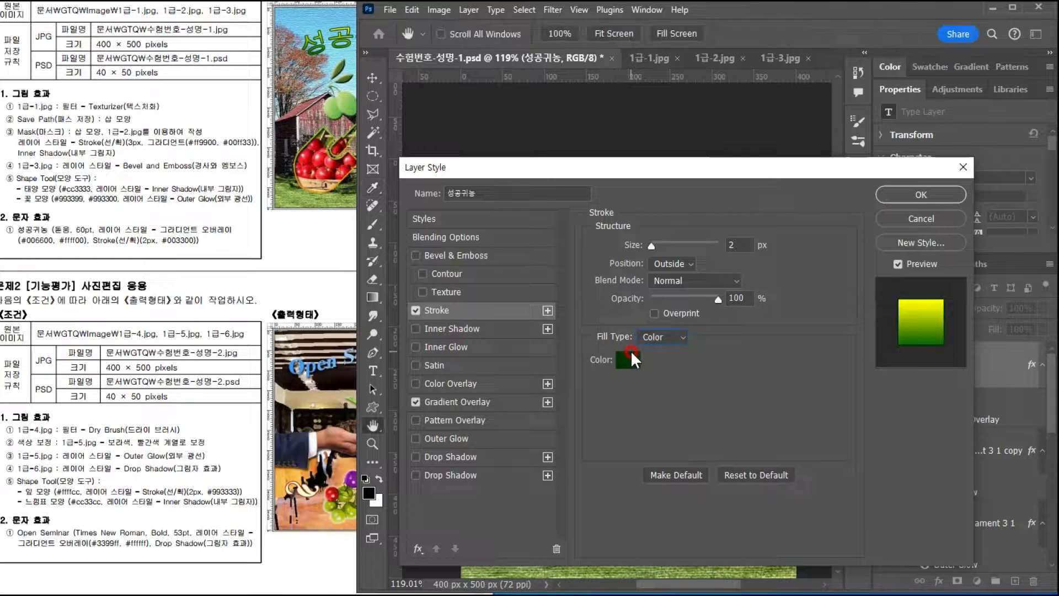
pyautogui.click(917, 195)
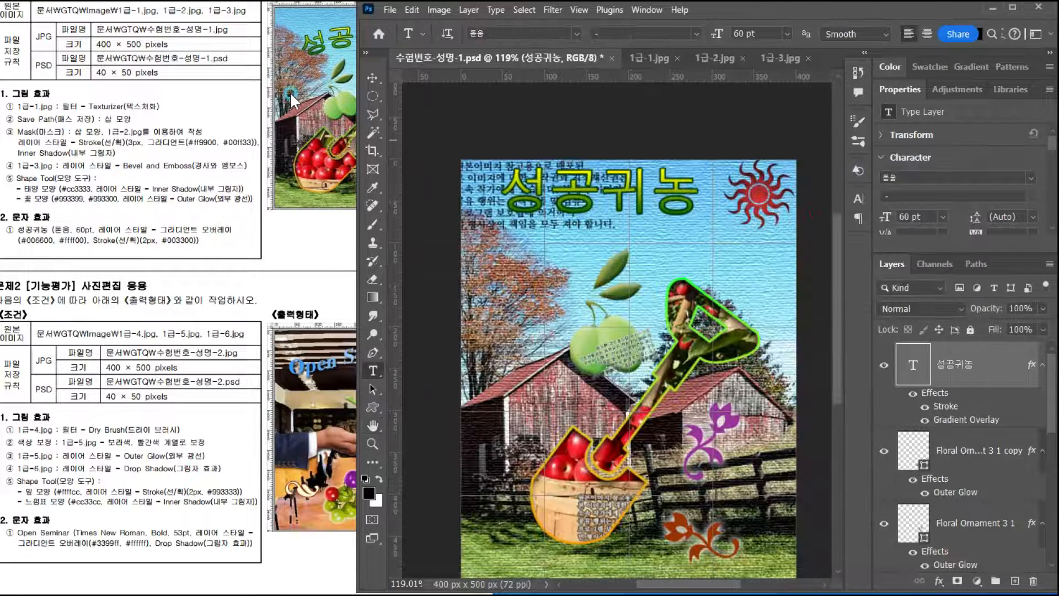
# Step: Check the title's curve on the exam sheet and apply a horizontal Arc warp to the 성공귀농 text
pyautogui.click(290, 91)
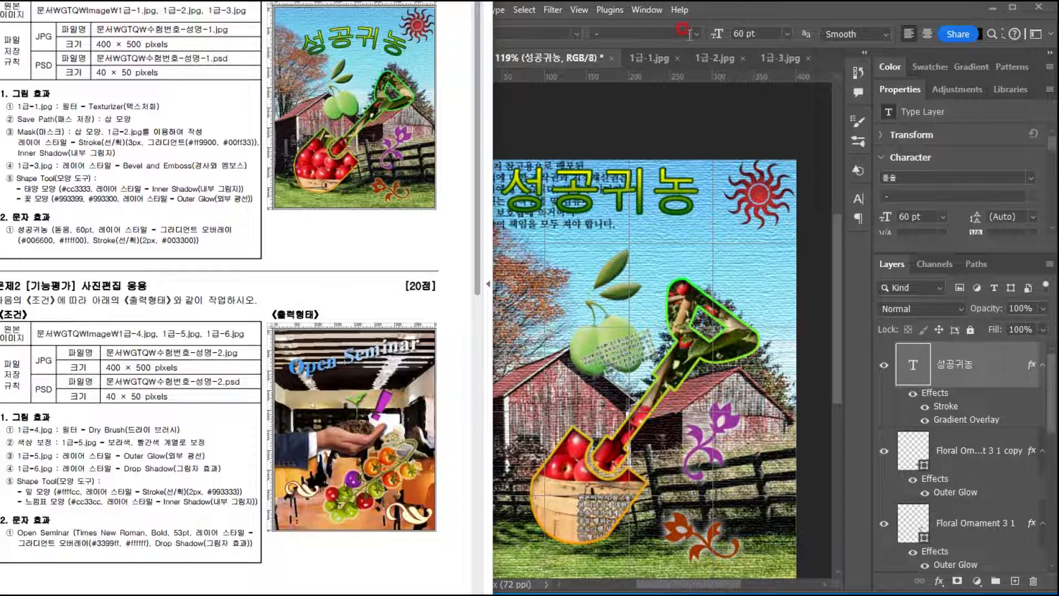
pyautogui.click(736, 11)
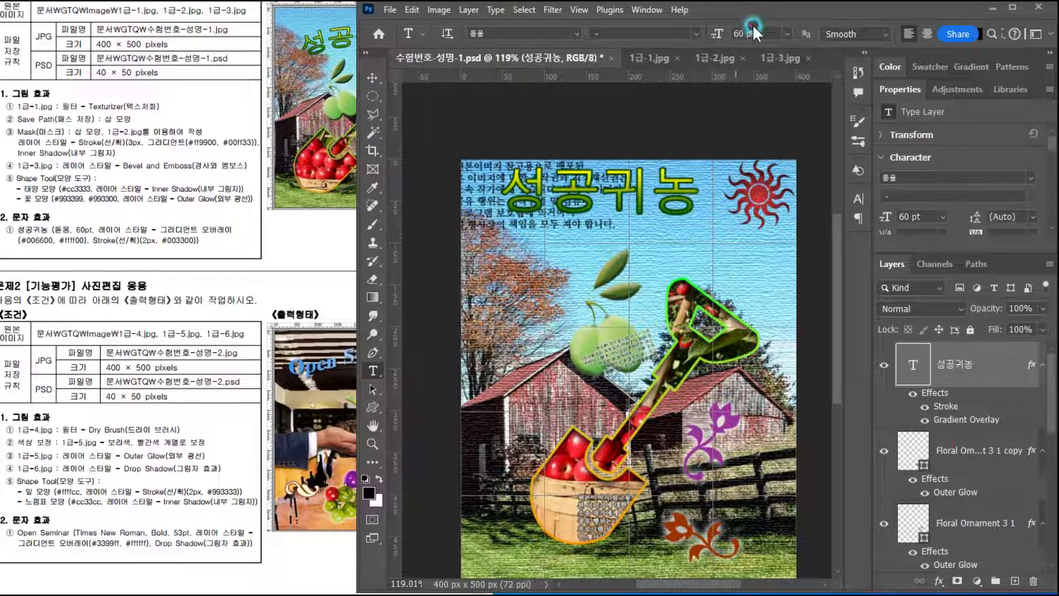
pyautogui.doubleClick(913, 369)
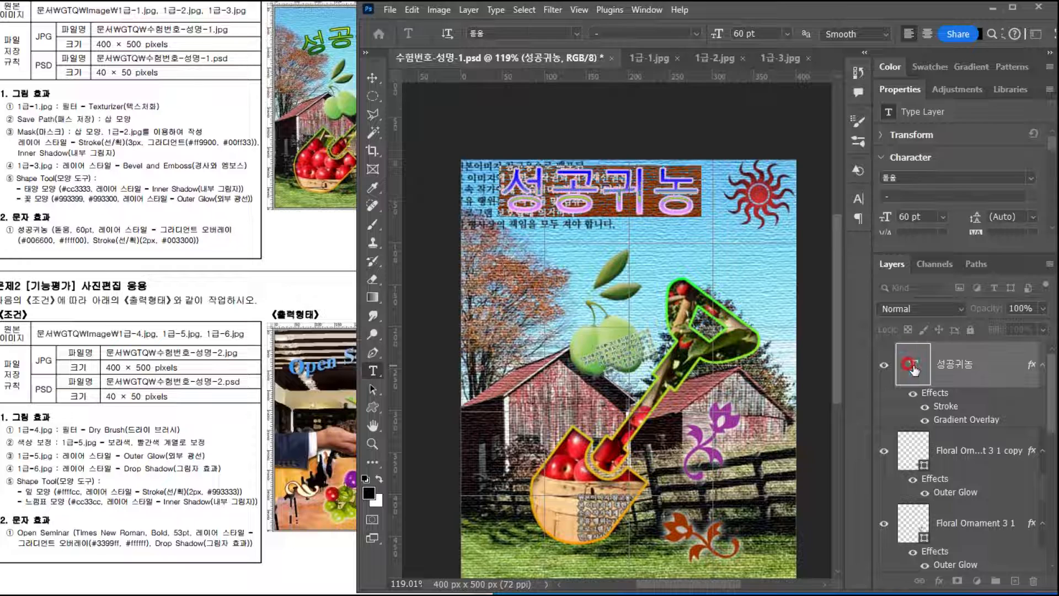
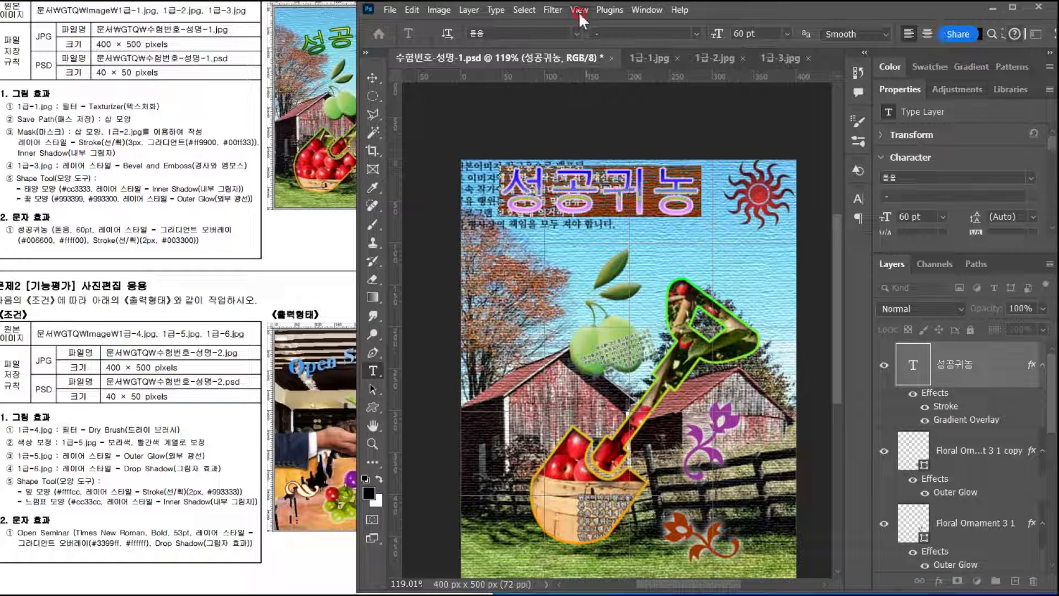
pyautogui.click(495, 9)
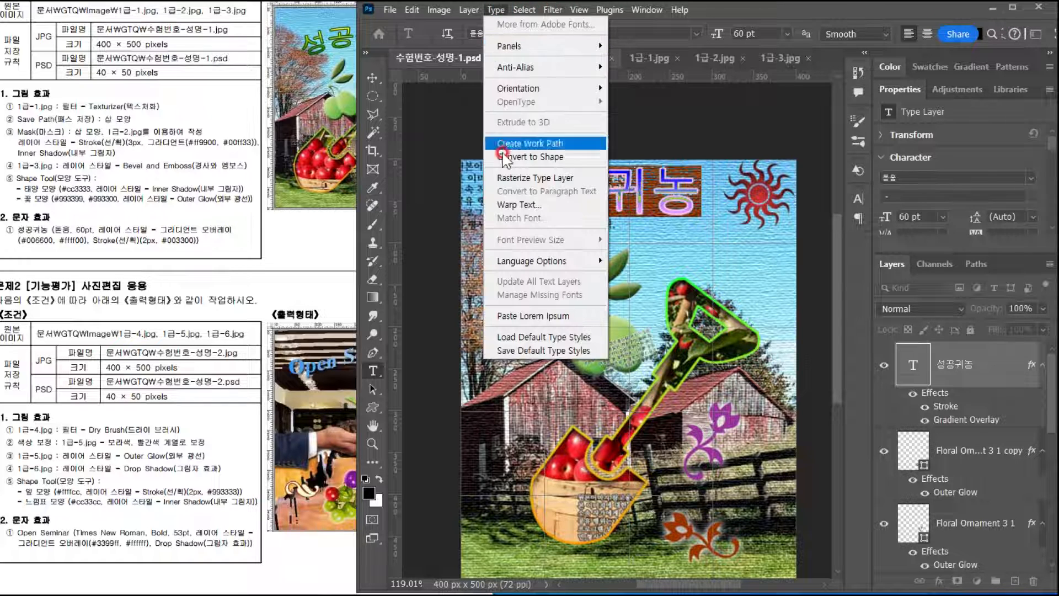
pyautogui.click(512, 204)
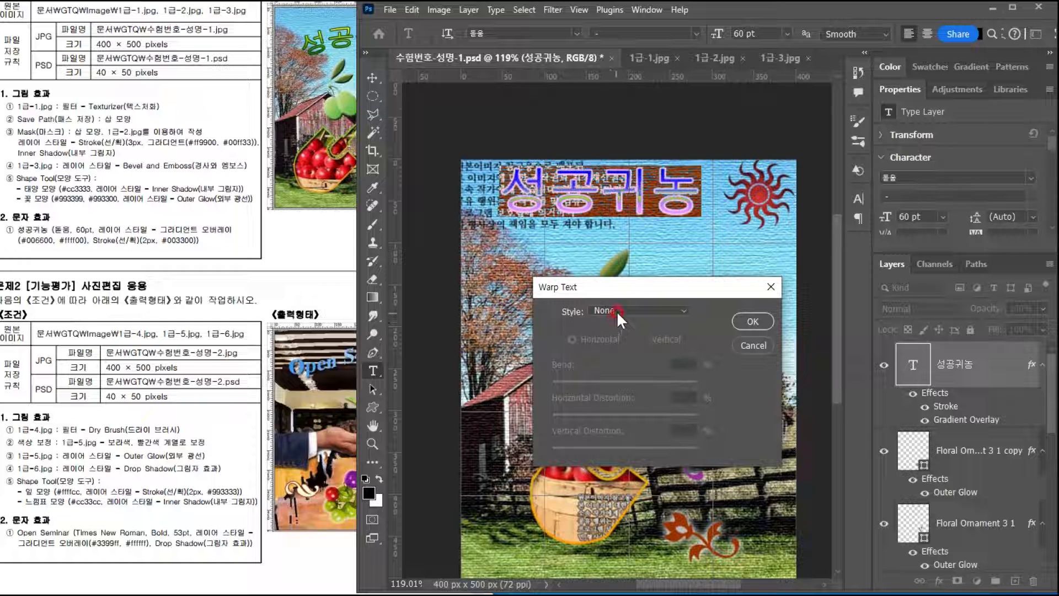
pyautogui.click(643, 310)
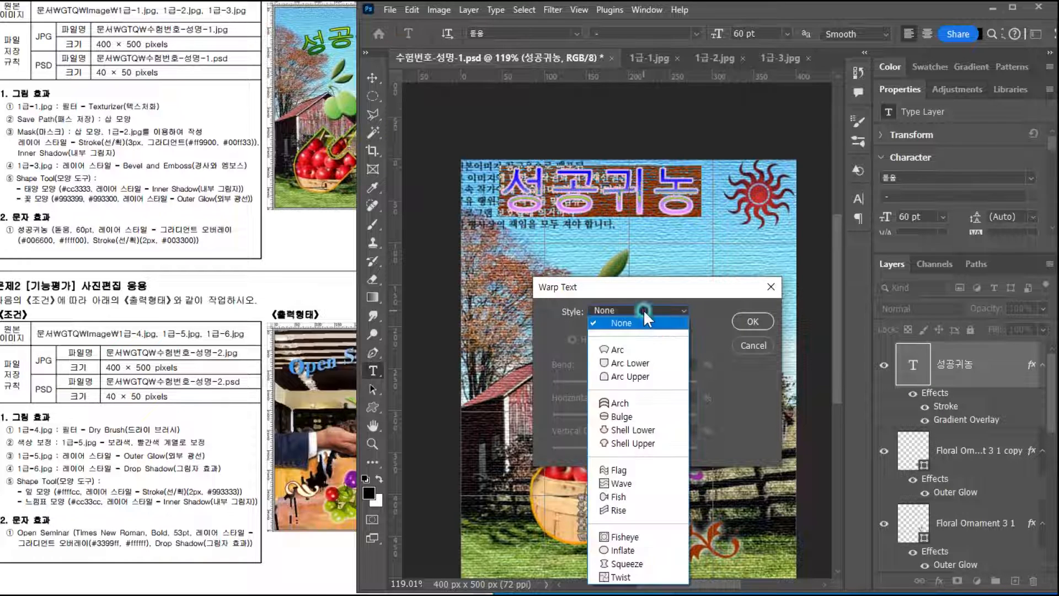
pyautogui.click(629, 349)
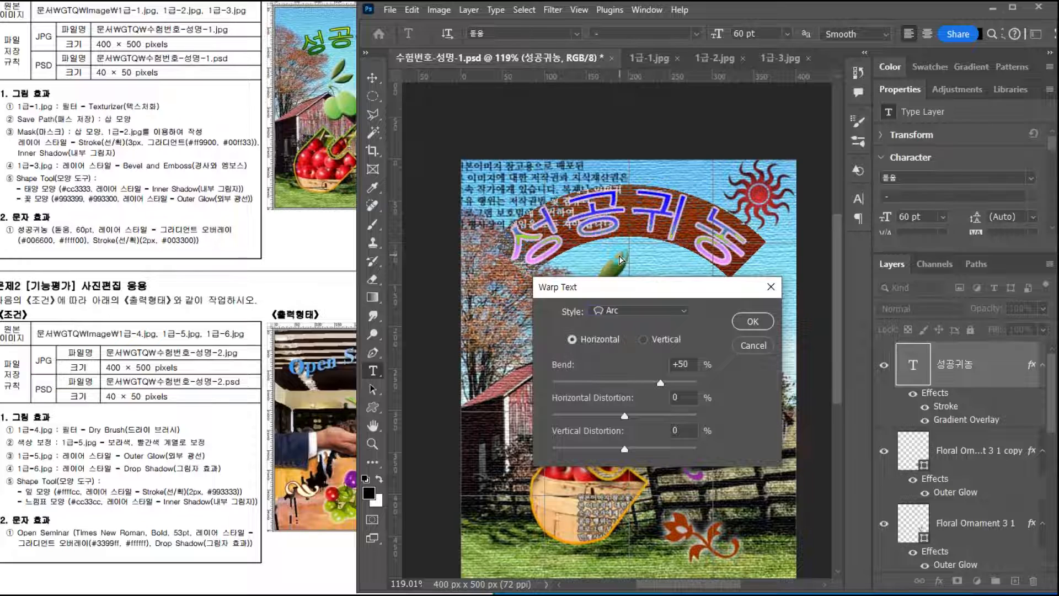
# Step: Compare the warp with the exam sheet, set its Bend to +40%, and apply the warped title text
pyautogui.hotkey('alt', 'Tab')
pyautogui.click(644, 289)
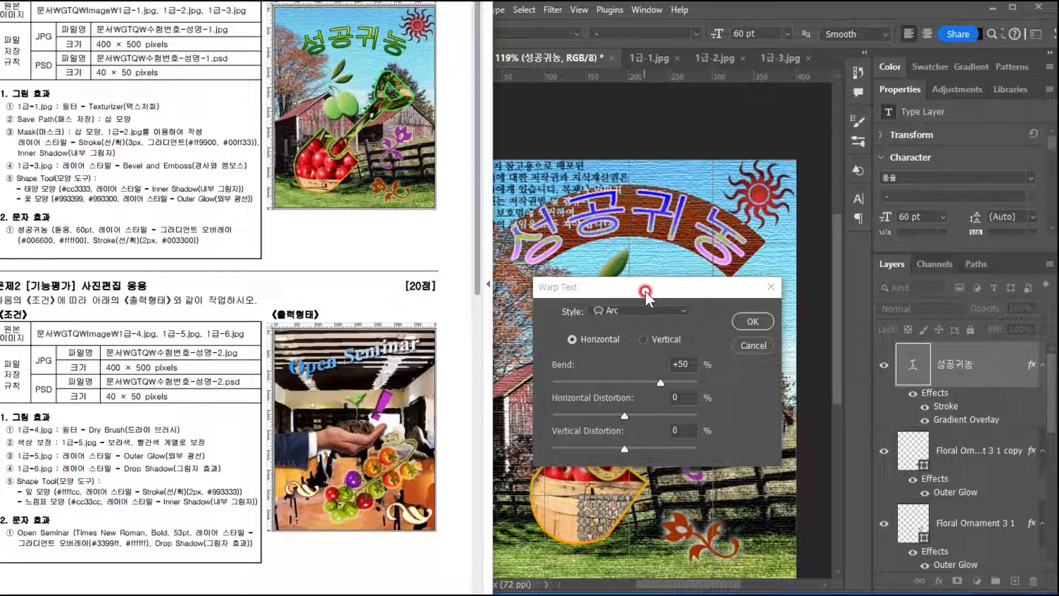
pyautogui.moveTo(655, 379); pyautogui.dragTo(654, 386)
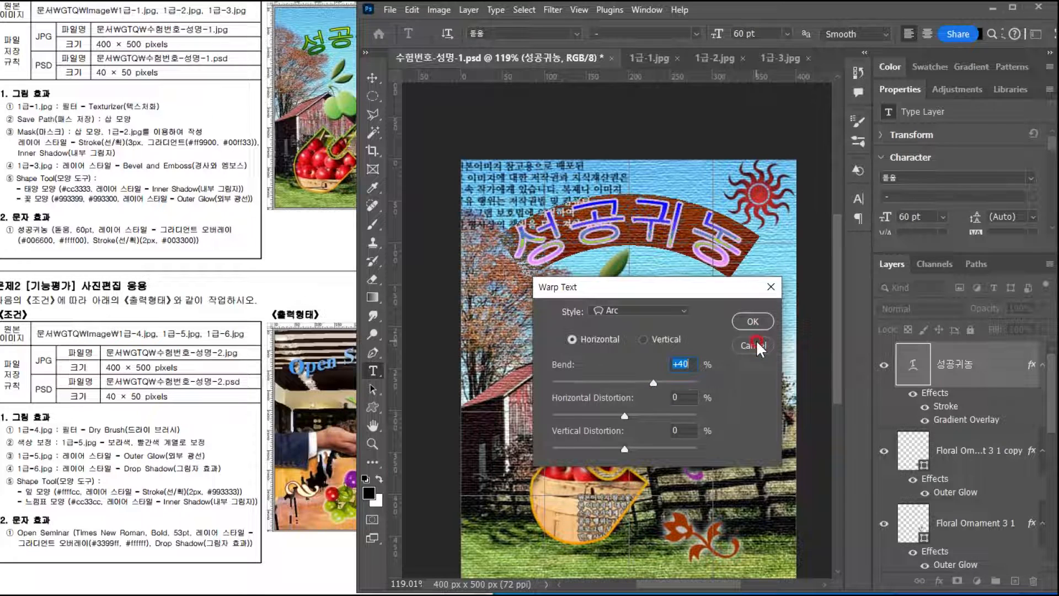
pyautogui.click(752, 326)
pyautogui.click(373, 74)
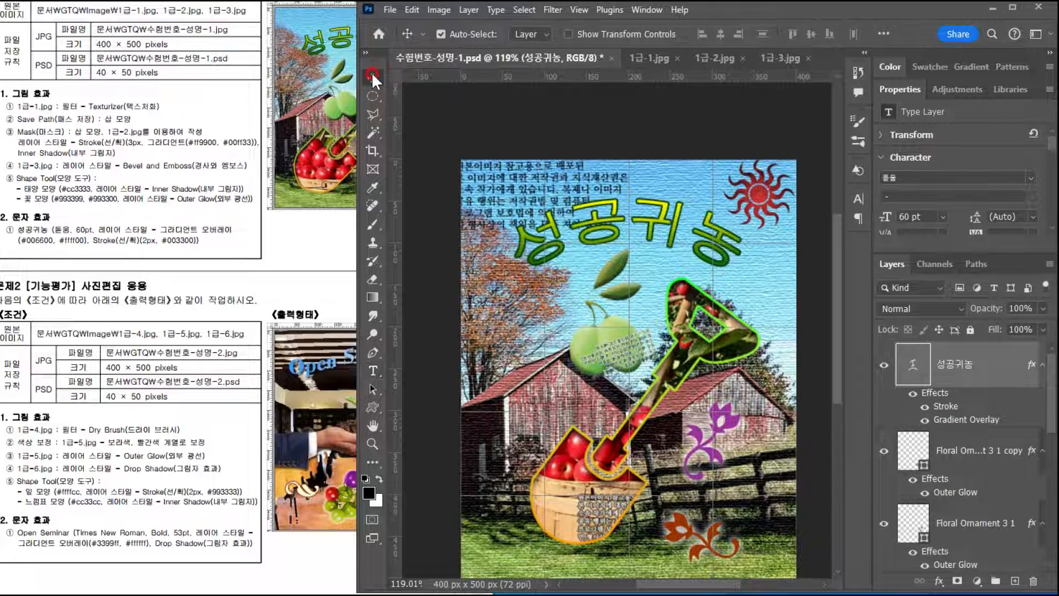
# Step: Compare the finished composition with the exam sheet's sample output and save the PSD document
pyautogui.click(276, 166)
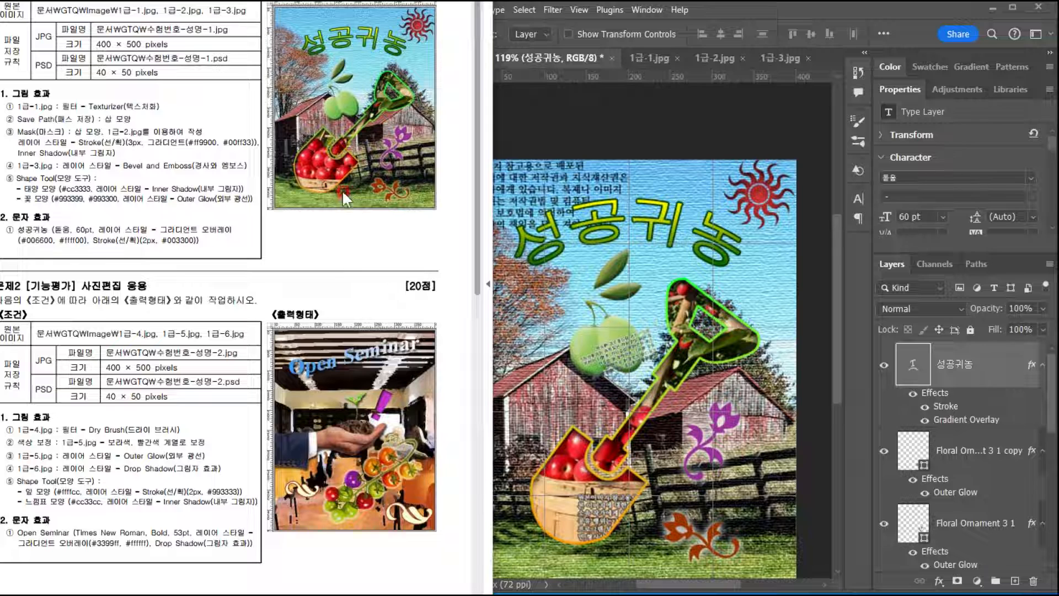
pyautogui.click(730, 293)
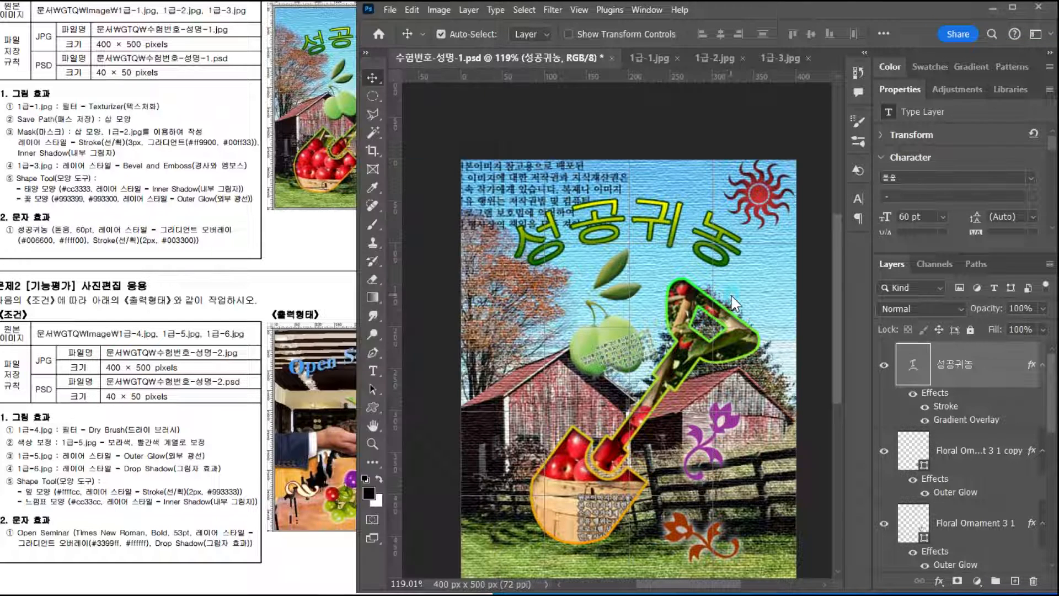
pyautogui.click(390, 10)
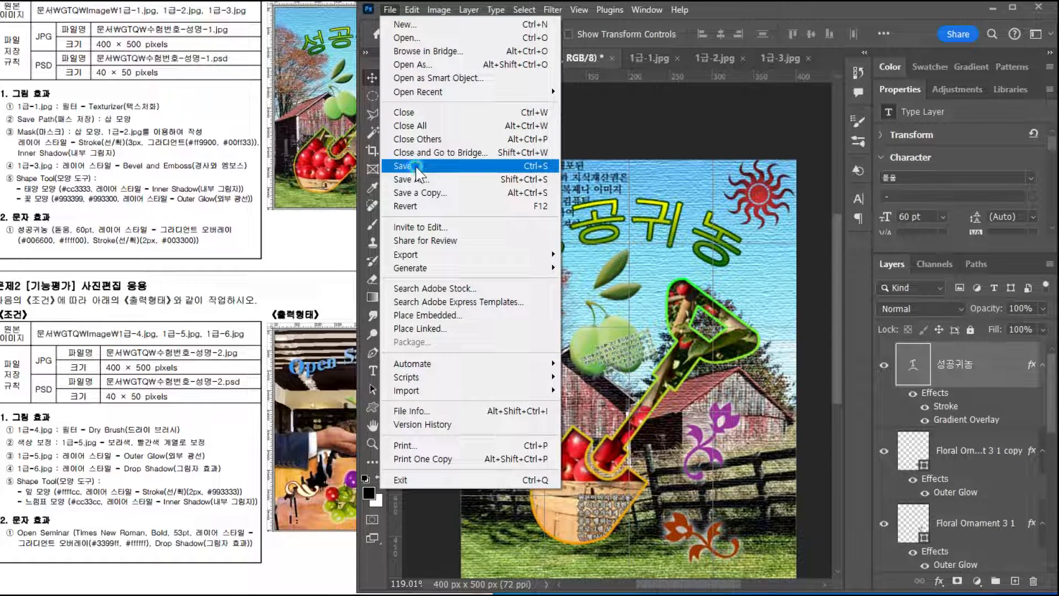
pyautogui.click(416, 167)
pyautogui.click(607, 225)
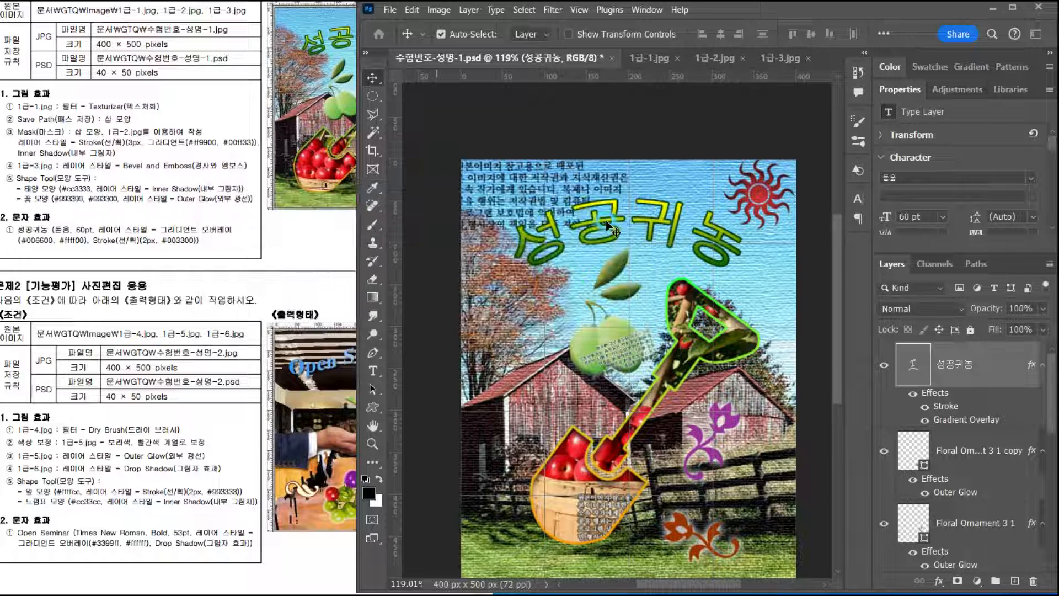
# Step: Check the exam sheet's JPG file rule, look through the Save As formats, and switch to saving a copy
pyautogui.click(131, 197)
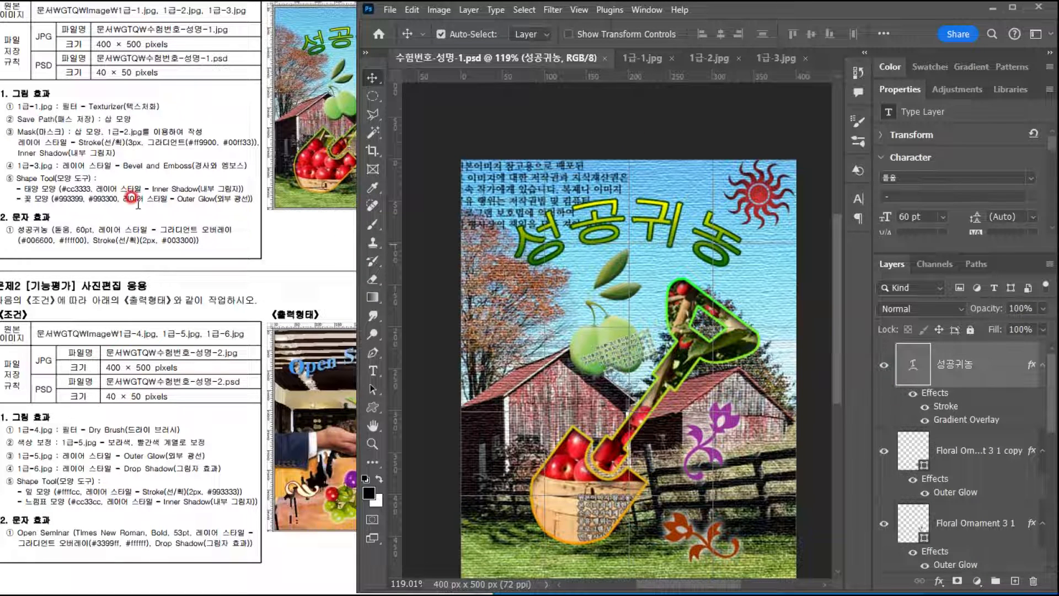
pyautogui.click(26, 50)
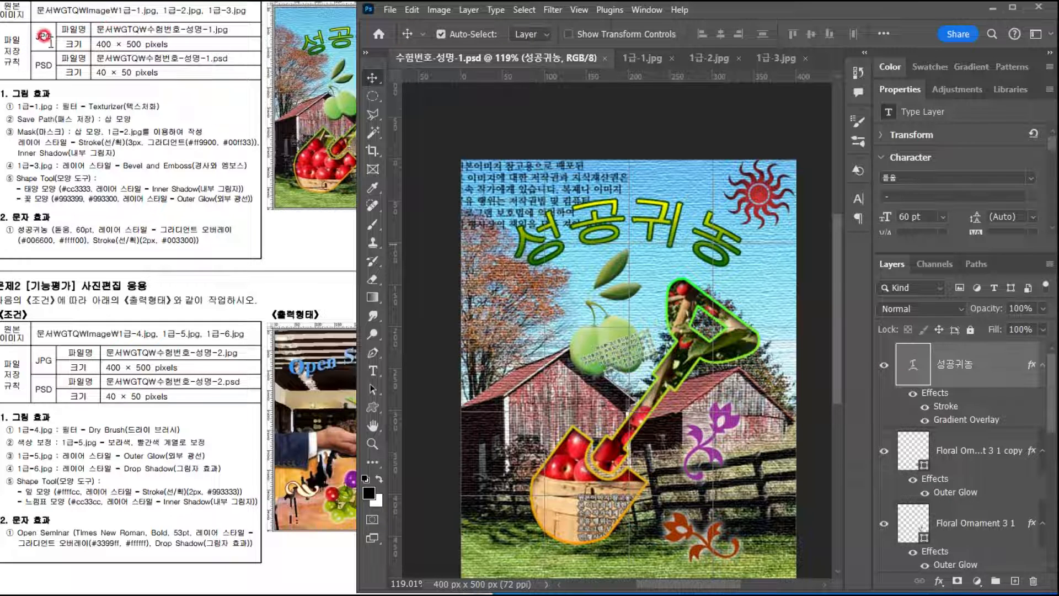
pyautogui.click(390, 10)
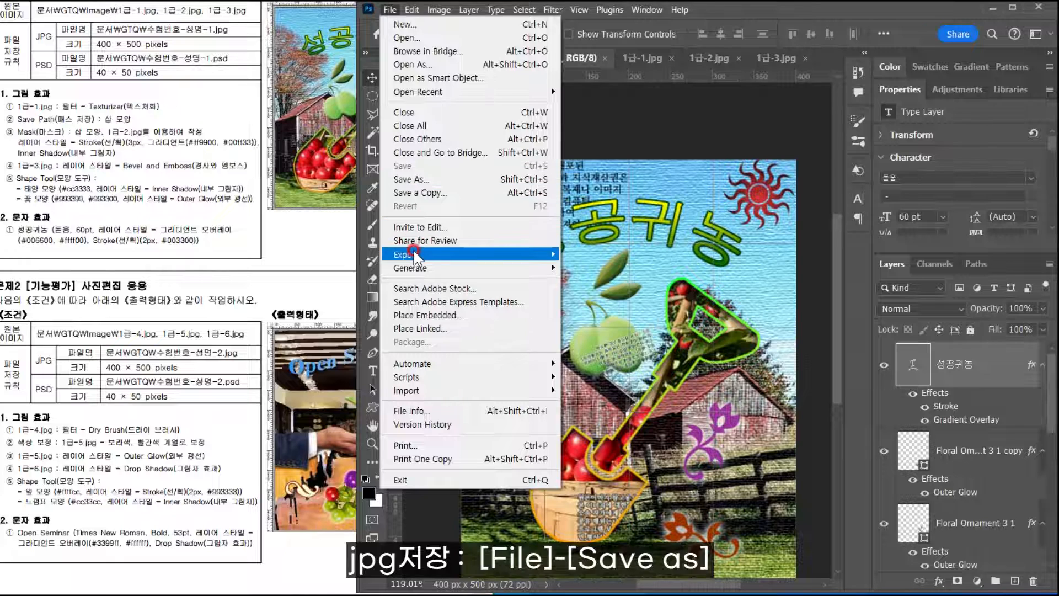
pyautogui.moveTo(422, 255)
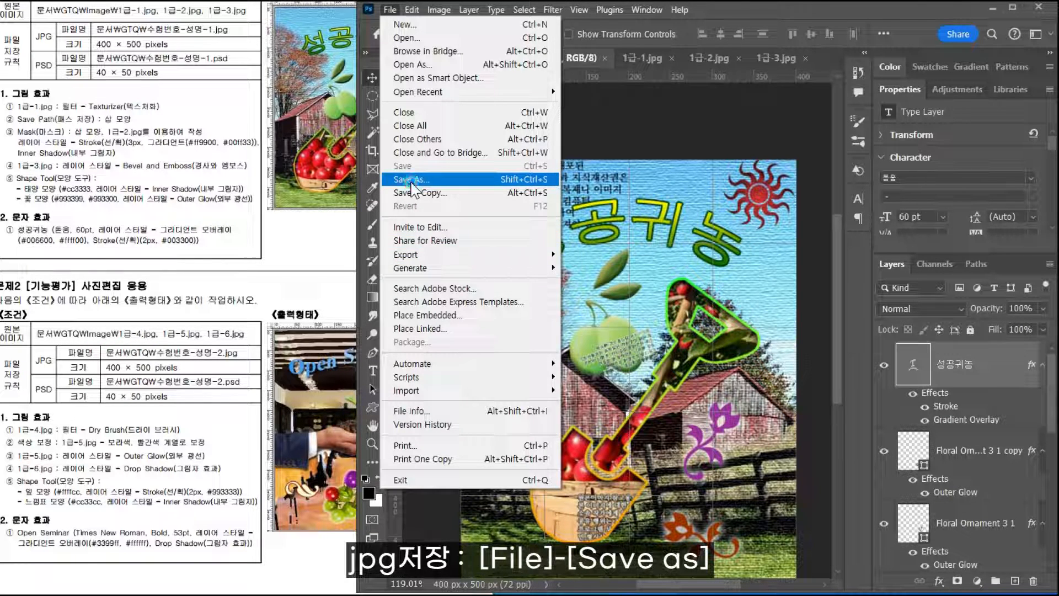
pyautogui.click(410, 180)
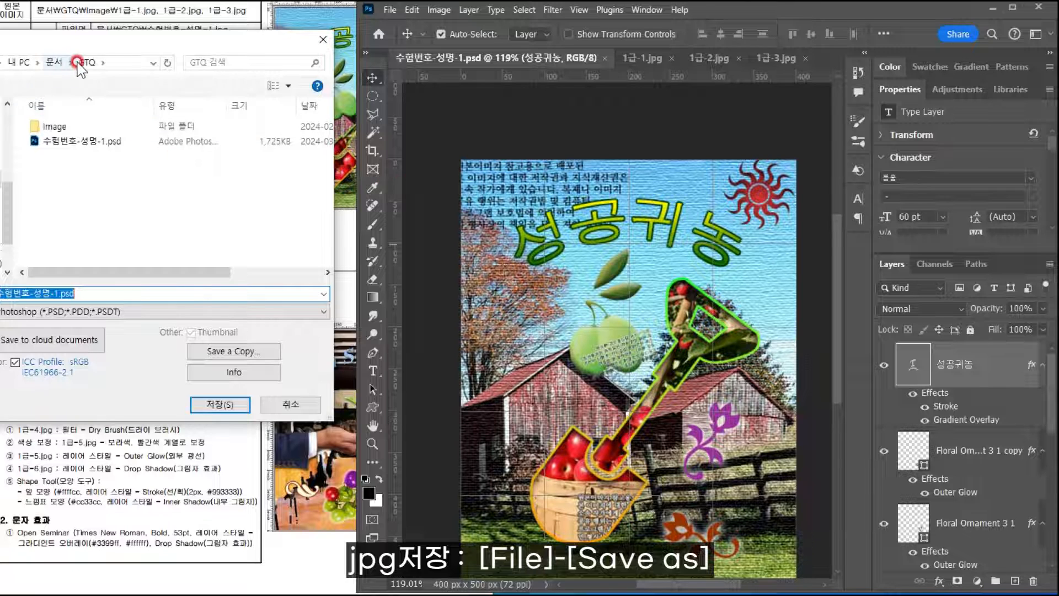
pyautogui.click(88, 312)
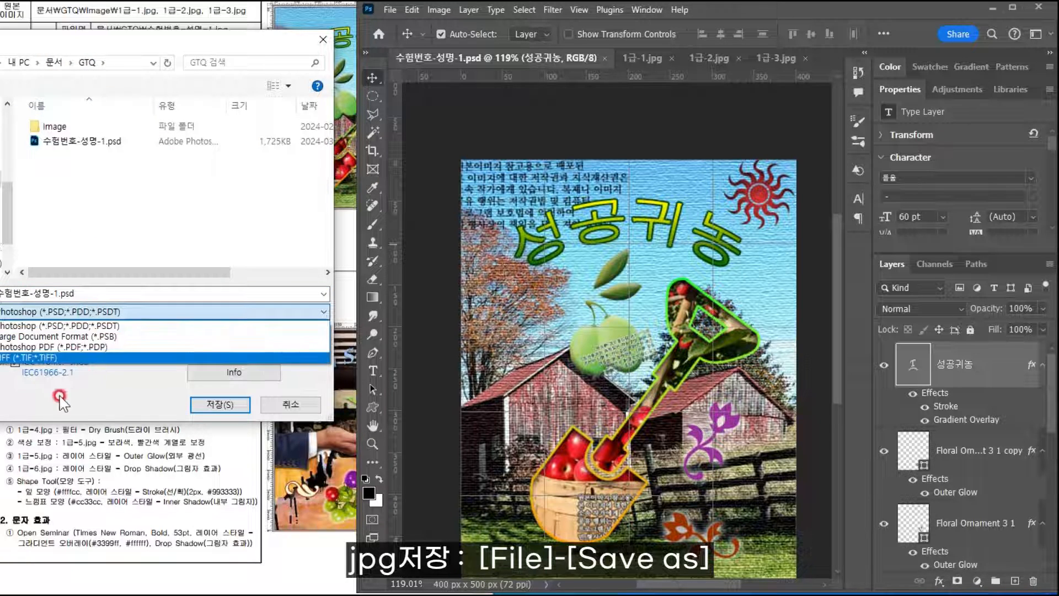
pyautogui.click(78, 313)
pyautogui.click(79, 313)
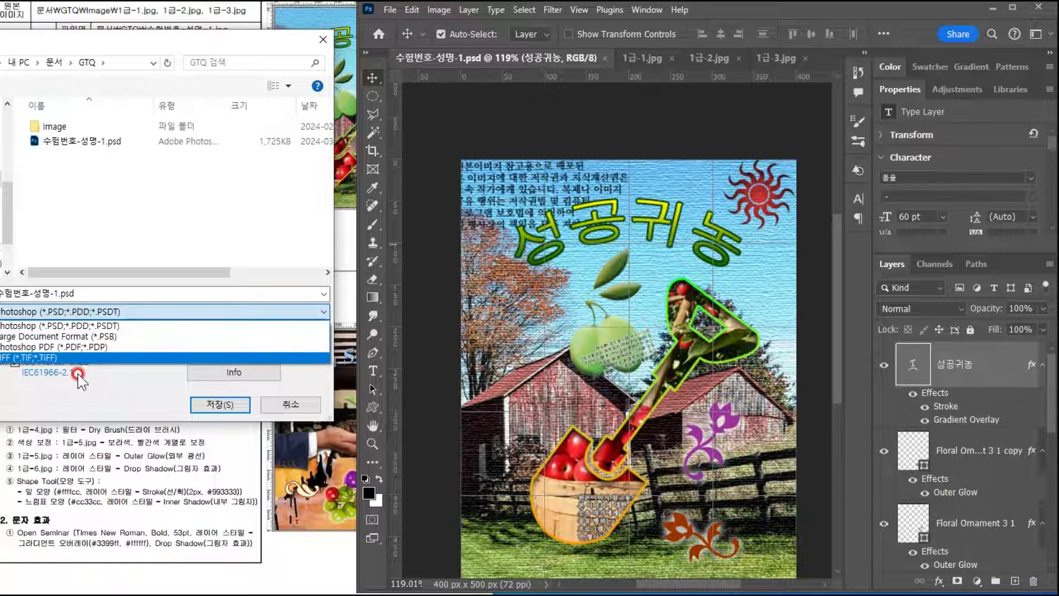
pyautogui.click(93, 394)
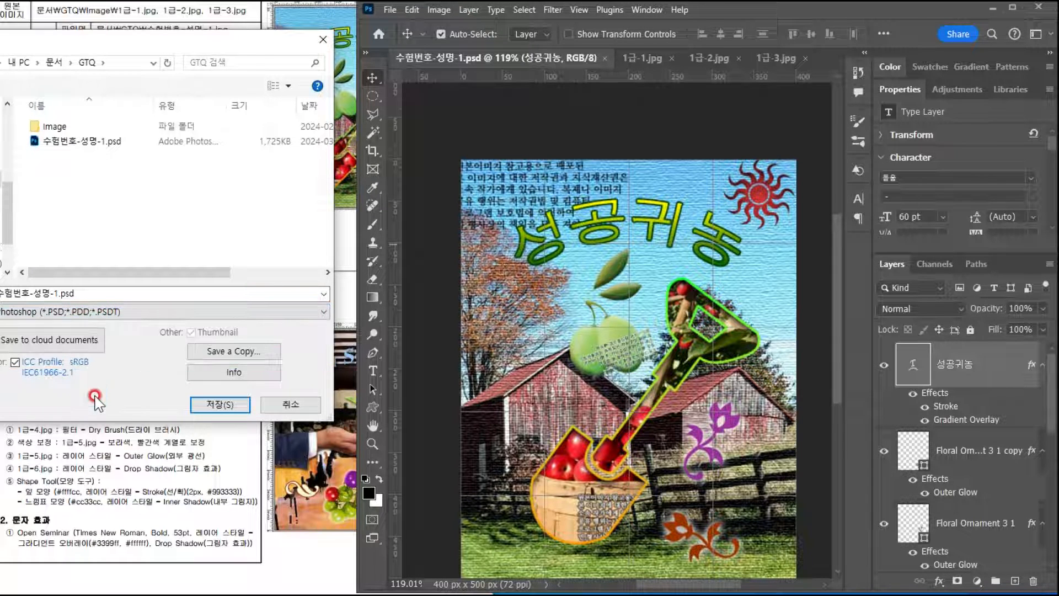
pyautogui.click(217, 356)
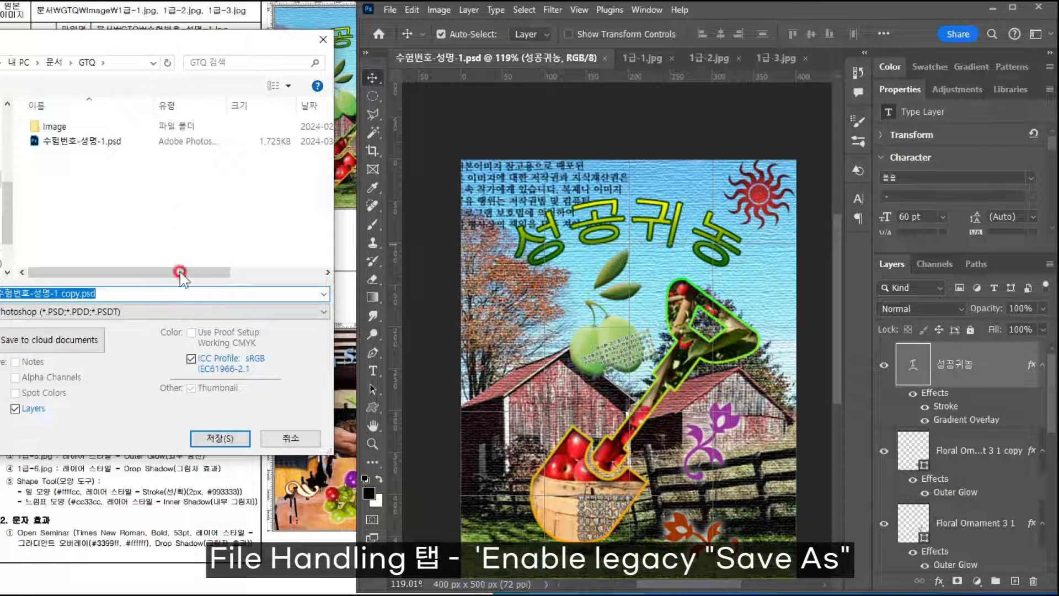
# Step: Set the copy's format to JPEG and shorten its file name to 수험번호-성명-1
pyautogui.click(108, 313)
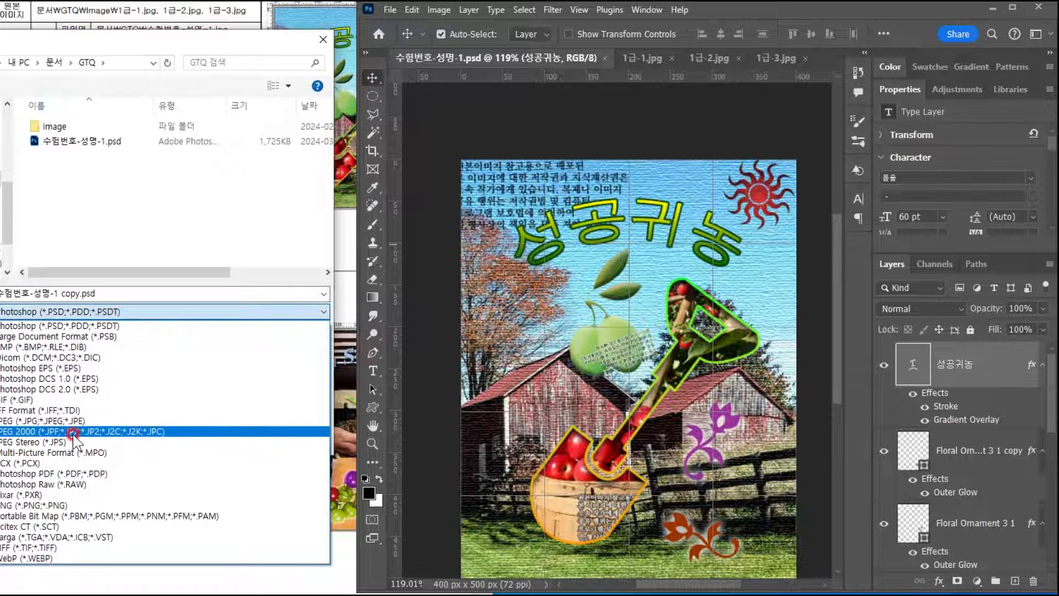
pyautogui.click(71, 421)
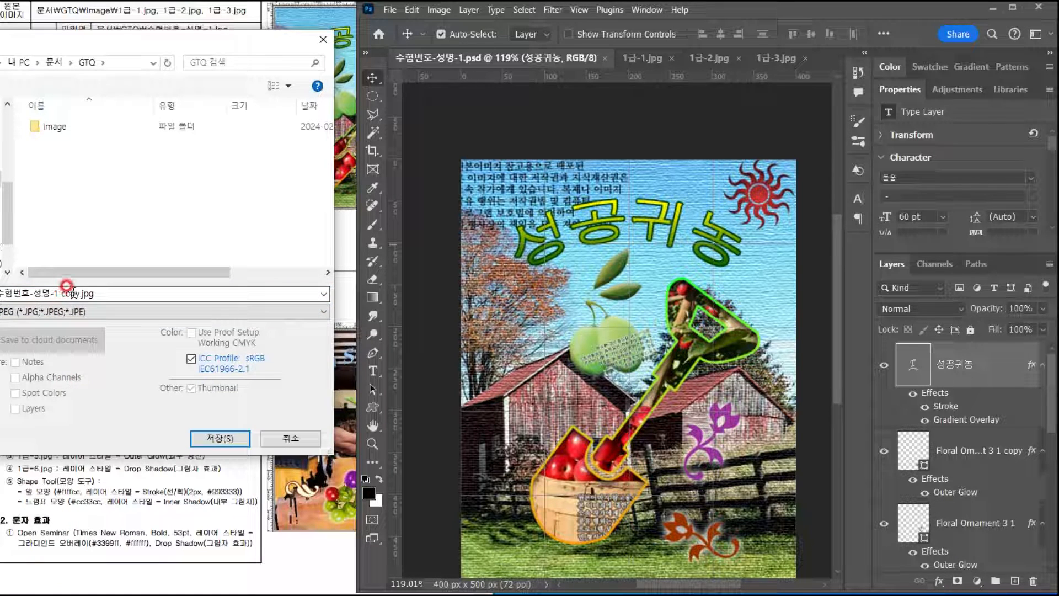
pyautogui.click(66, 293)
pyautogui.moveTo(58, 293); pyautogui.dragTo(154, 297)
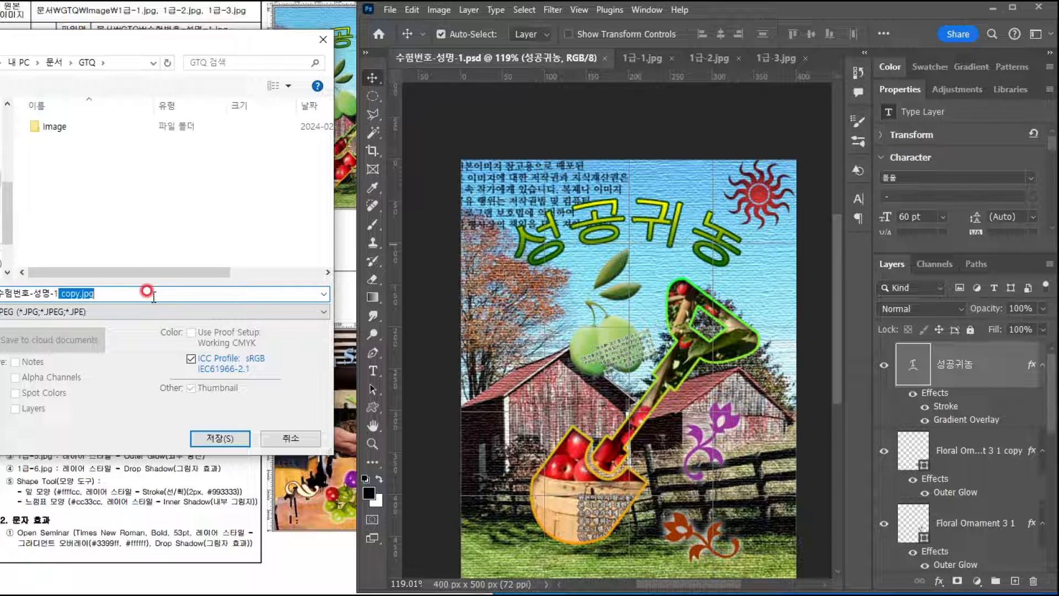
pyautogui.press('BackSpace')
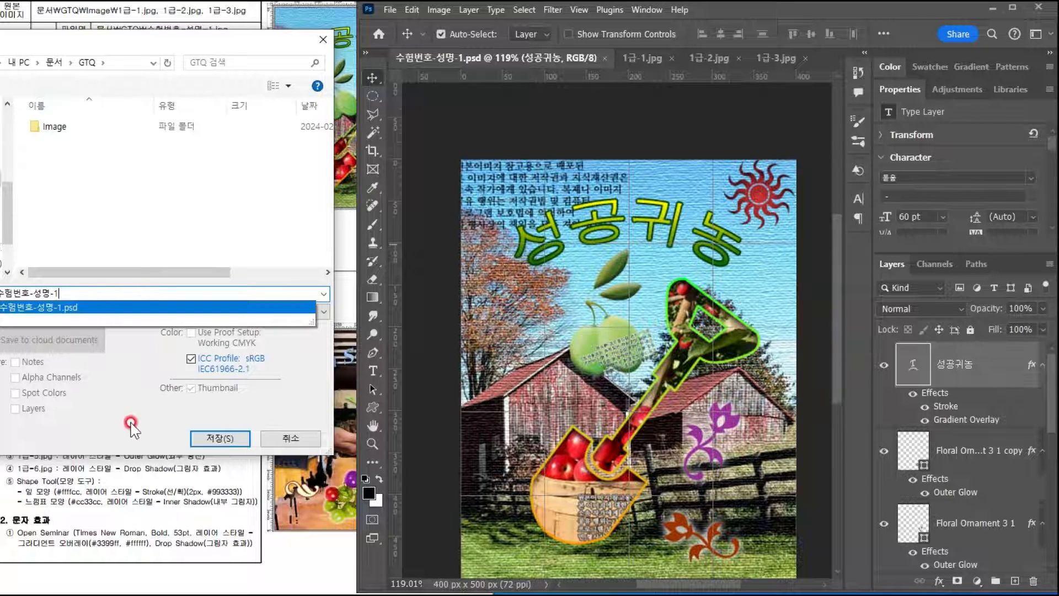
pyautogui.click(95, 436)
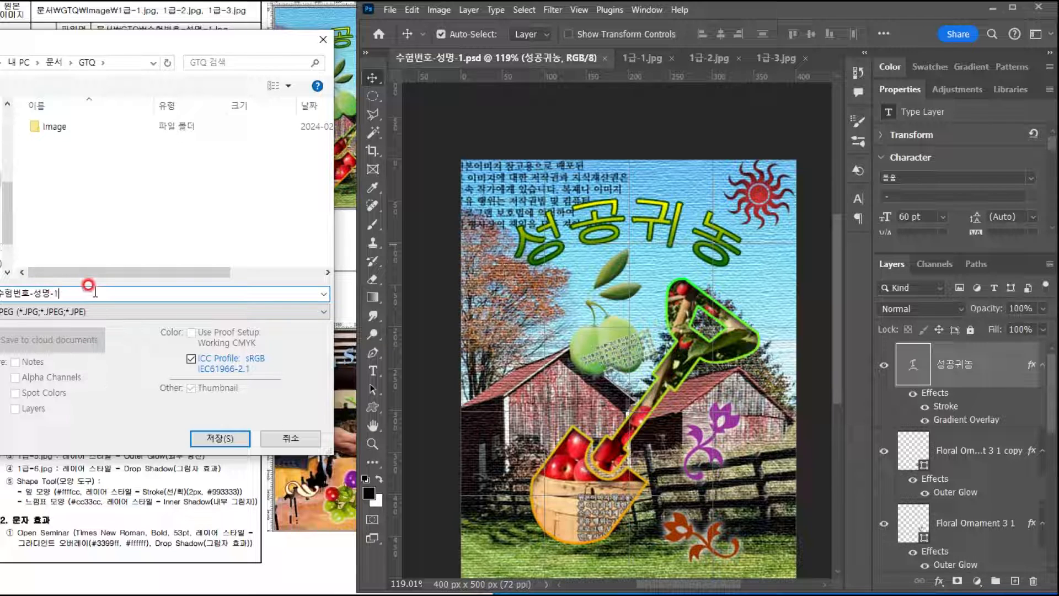
pyautogui.click(50, 312)
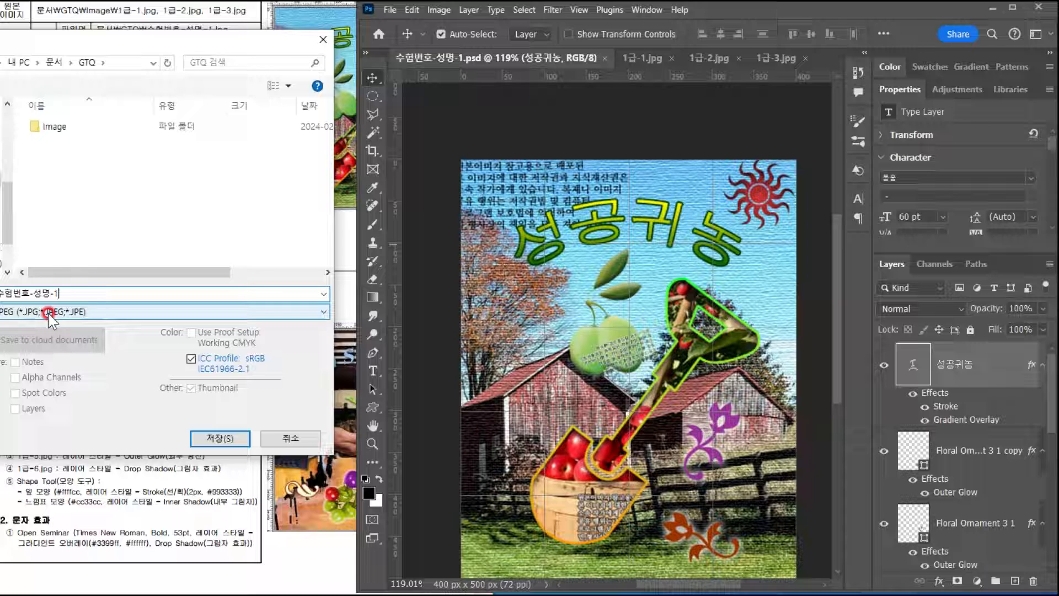
pyautogui.click(8, 122)
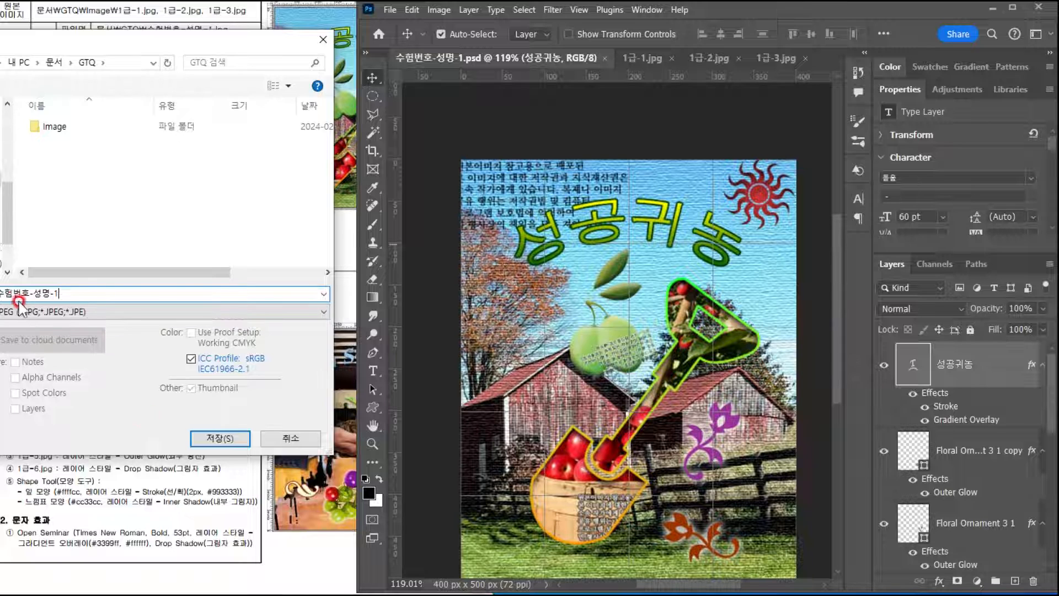
# Step: Save the JPEG copy in the GTQ folder with High image quality, level 8
pyautogui.click(216, 439)
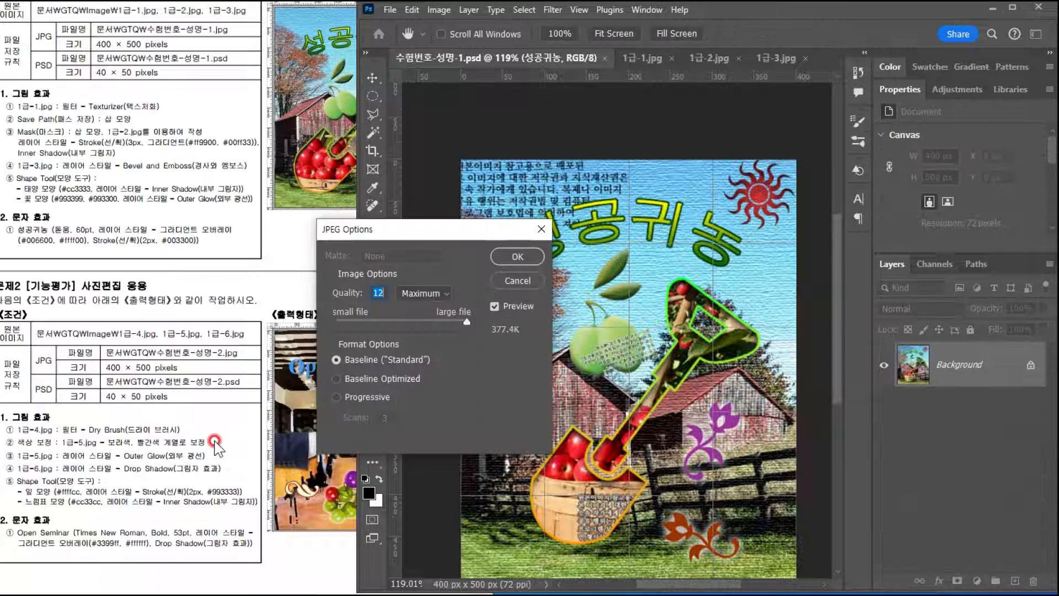
pyautogui.click(420, 293)
pyautogui.click(415, 329)
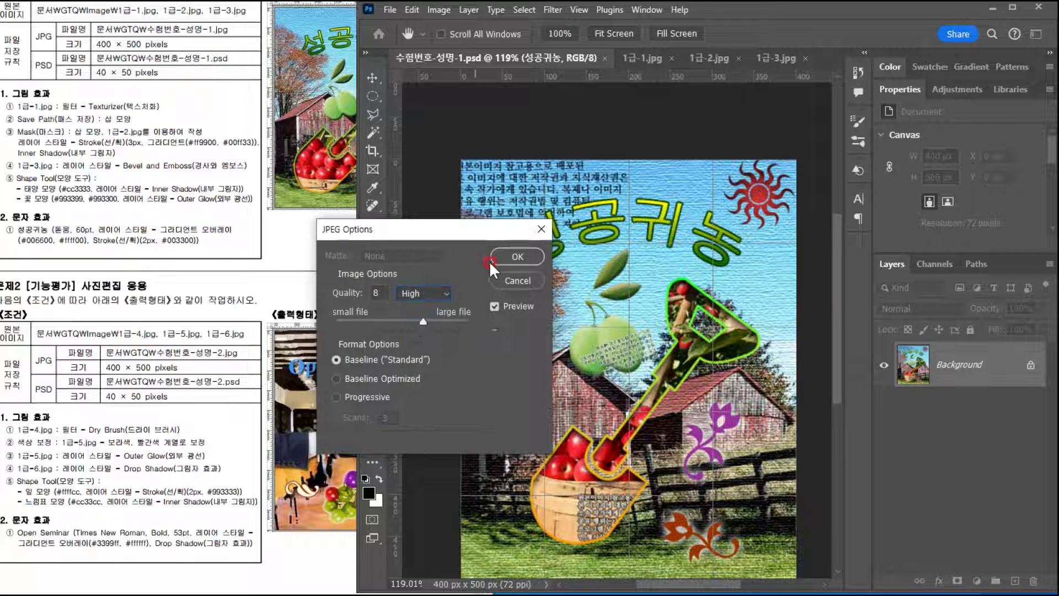
pyautogui.click(494, 259)
pyautogui.click(381, 32)
# Step: Resize the whole composition to 40 × 50 pixels with proportions linked and save the PSD document
pyautogui.click(438, 10)
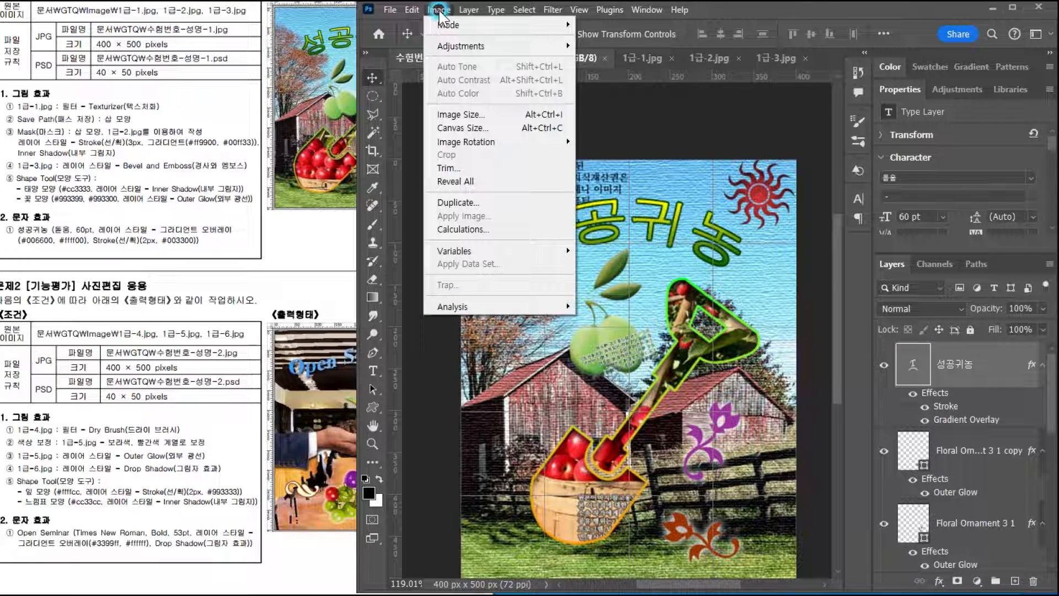
pyautogui.click(444, 117)
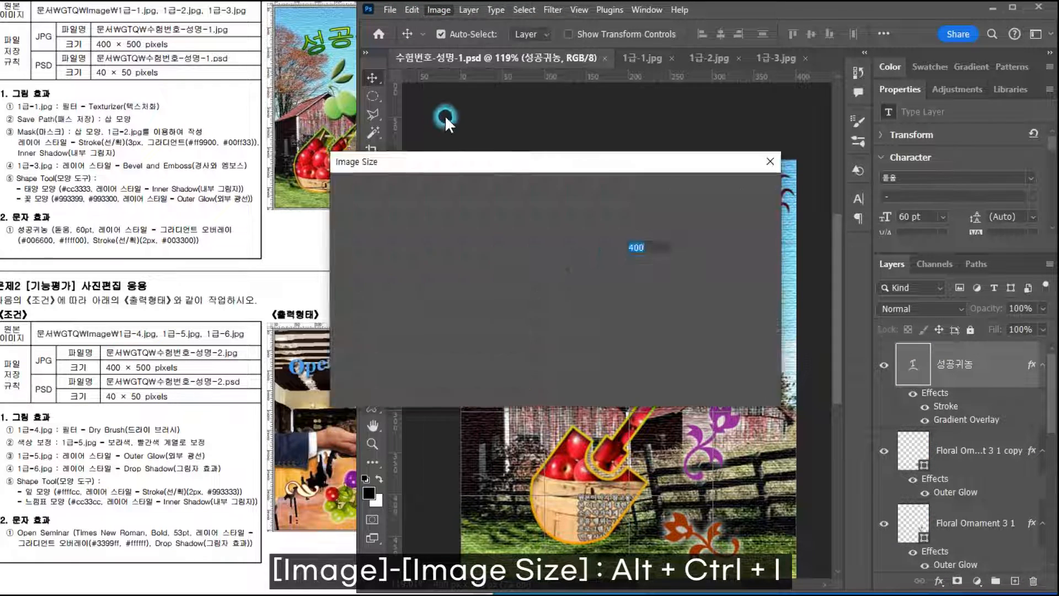
pyautogui.click(651, 248)
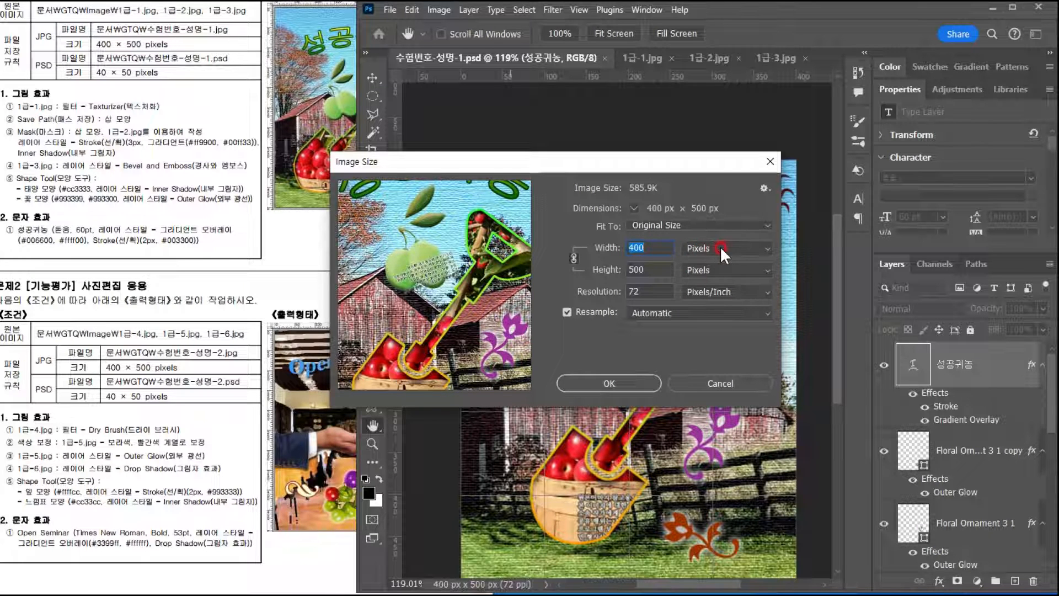
pyautogui.click(659, 246)
pyautogui.press('BackSpace')
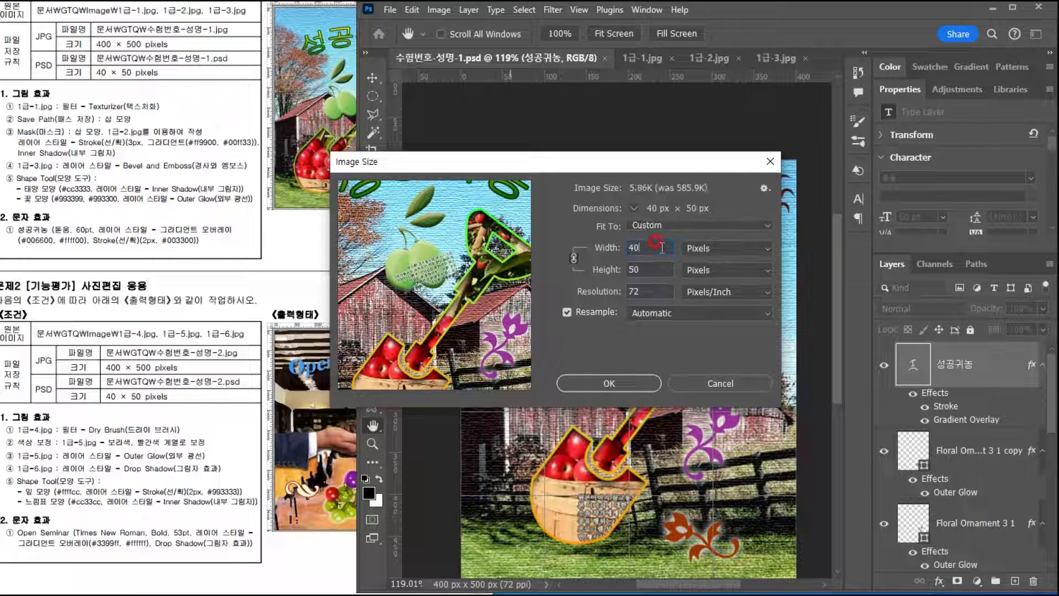
pyautogui.press('Return')
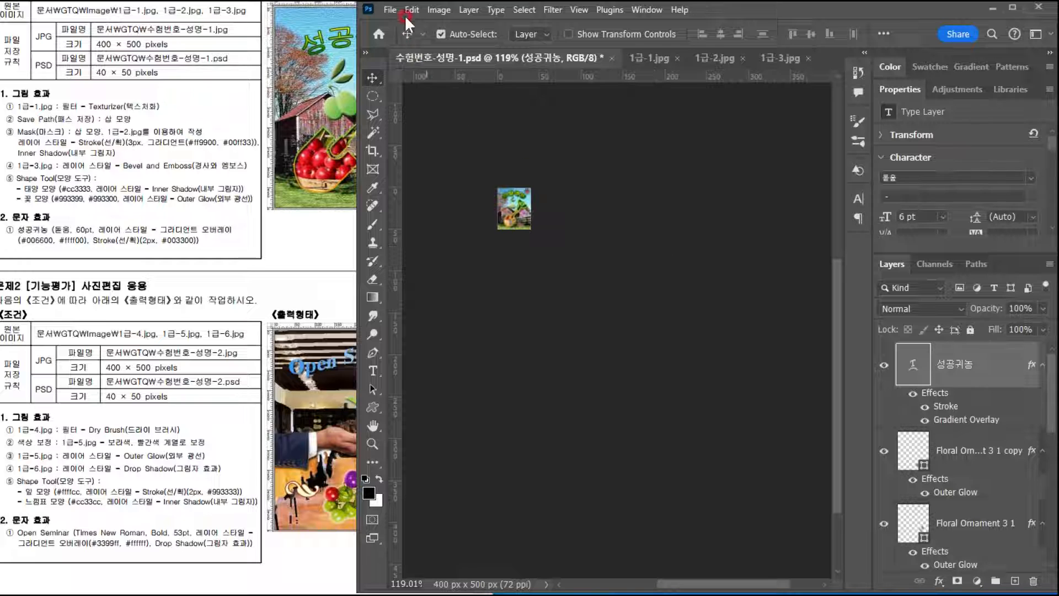
pyautogui.click(390, 10)
pyautogui.click(420, 165)
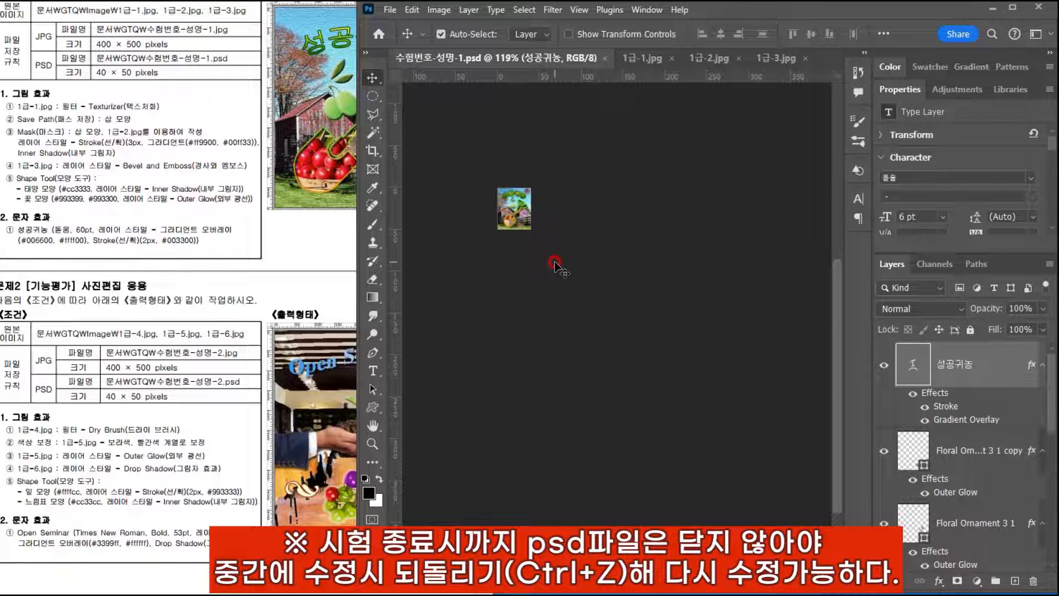
pyautogui.hotkey('ctrl', 'z')
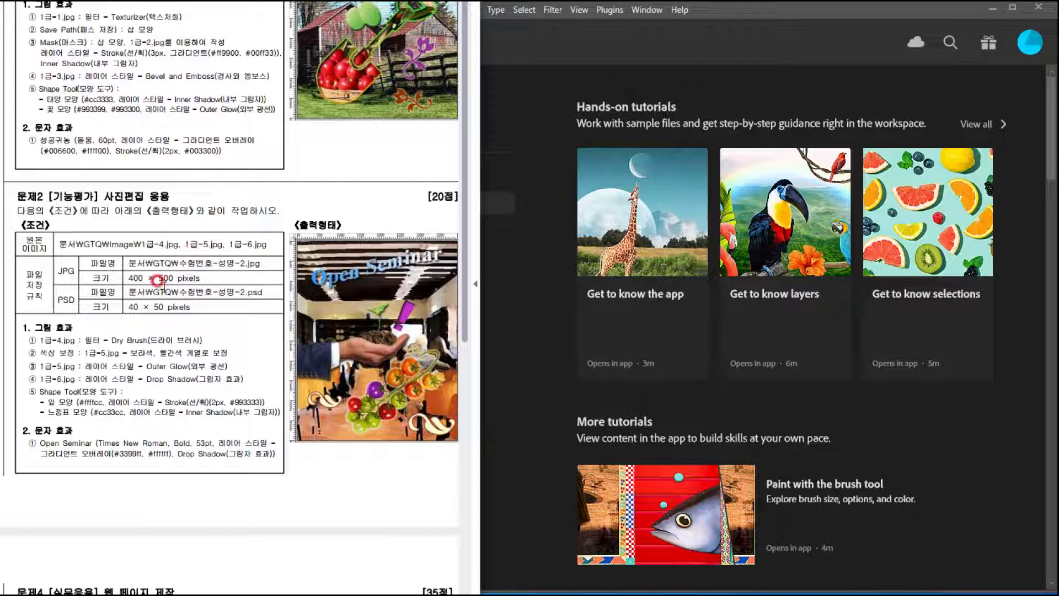
# Step: Create a new document 400 pixels wide and 500 pixels high for exam question 2
pyautogui.click(549, 64)
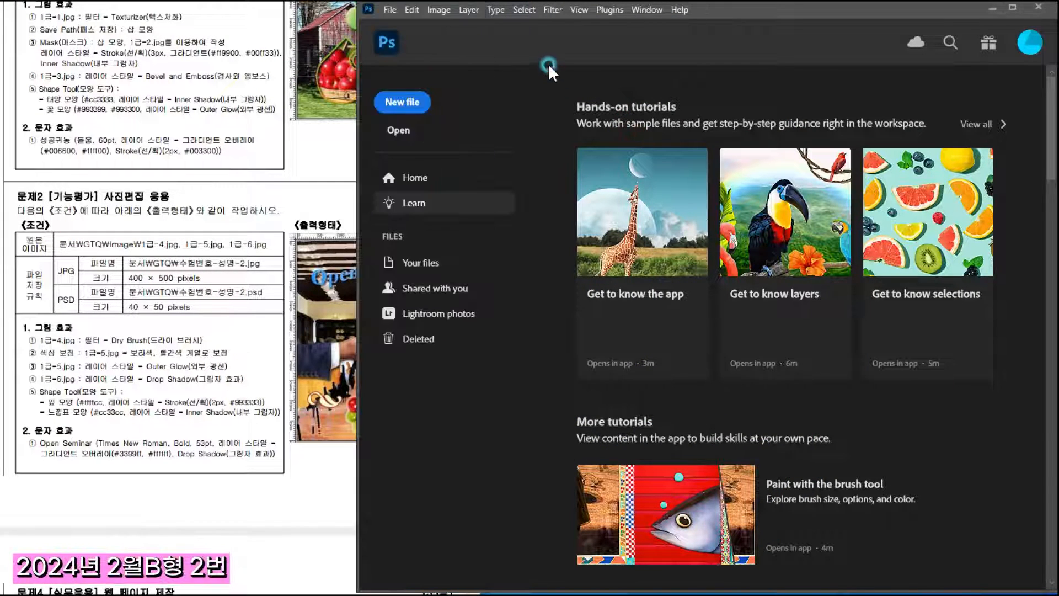
pyautogui.click(401, 102)
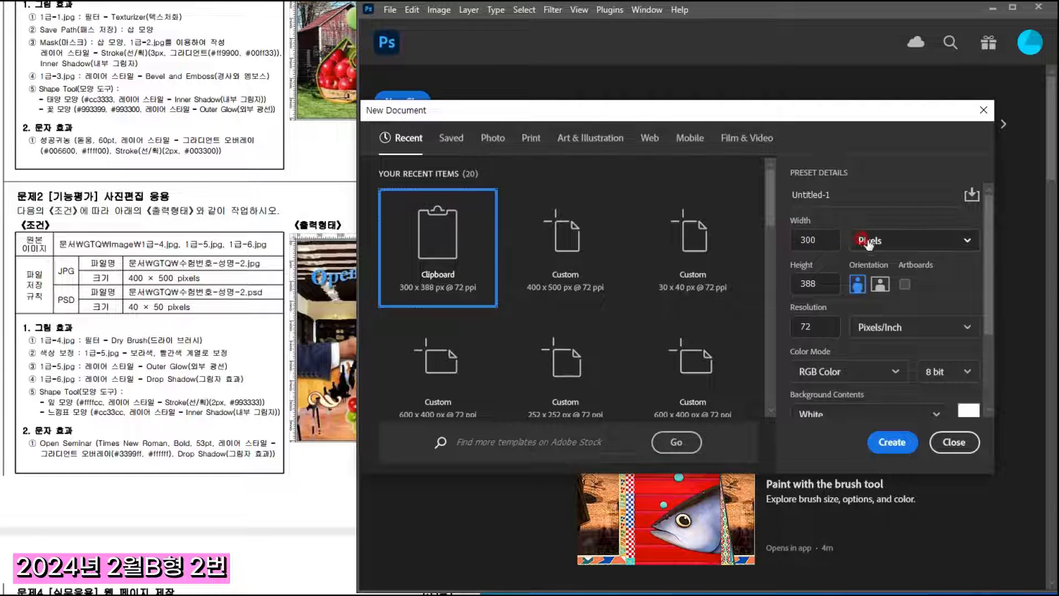
pyautogui.doubleClick(781, 238)
pyautogui.write('400')
pyautogui.press('Tab')
pyautogui.write('500')
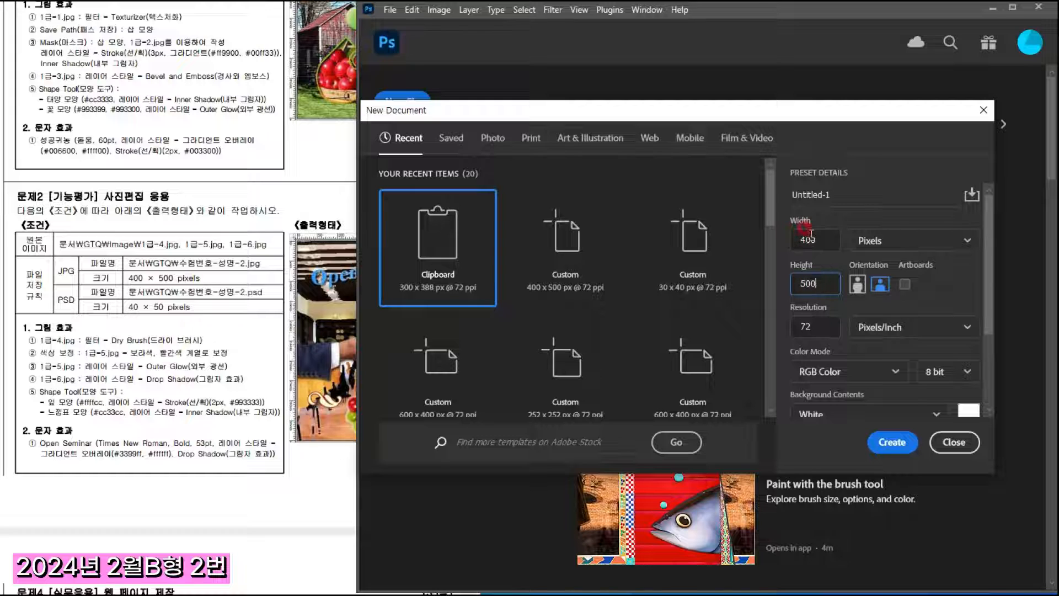
pyautogui.click(881, 452)
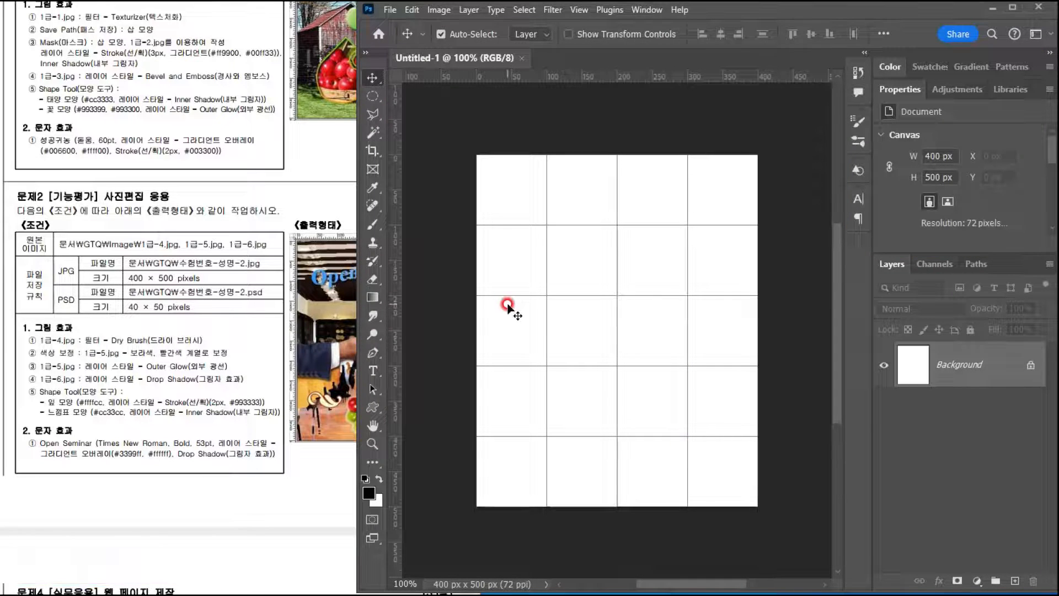
# Step: Open 1급-4.jpg, select the whole image, and copy it into the new 400 × 500 pixel document as a layer
pyautogui.press('ctrl')
pyautogui.click(179, 254)
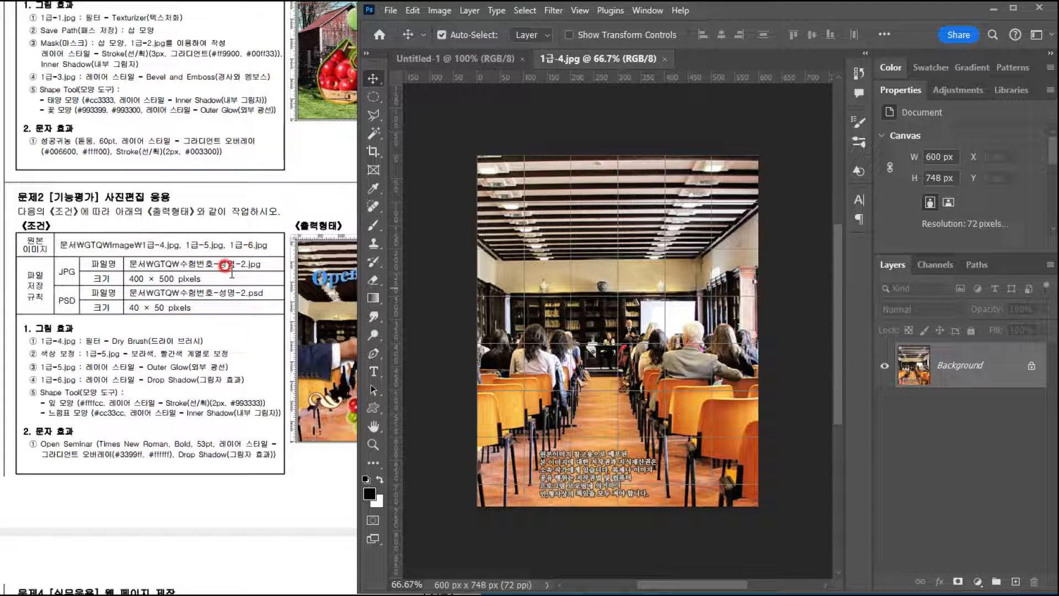
pyautogui.click(513, 88)
pyautogui.hotkey('ctrl', 'a')
pyautogui.moveTo(513, 89); pyautogui.dragTo(594, 168)
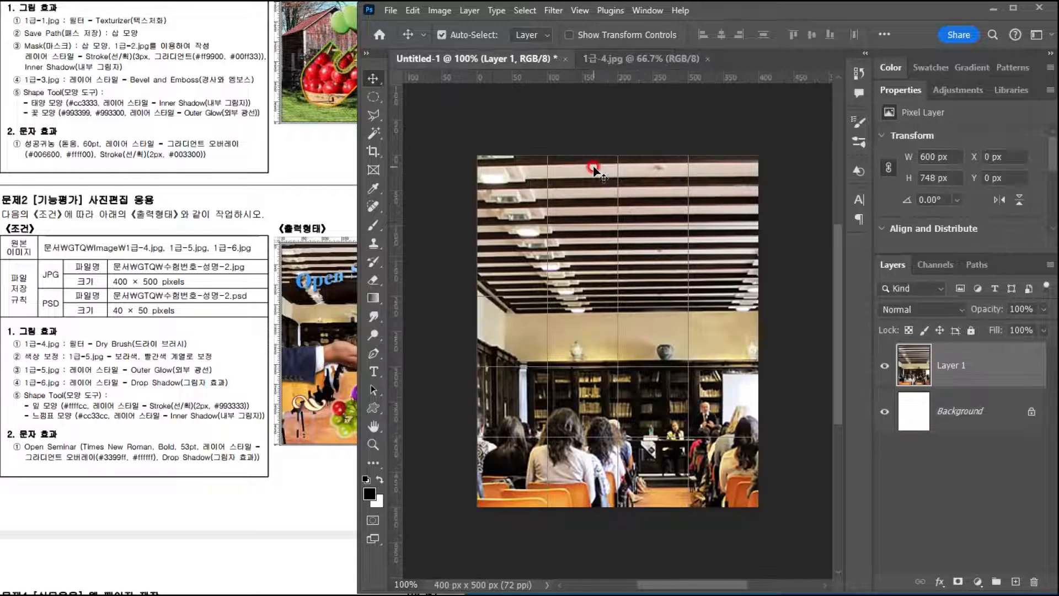
# Step: Scale the lecture-hall photo layer to about 80% and position it over the canvas to match the sample output
pyautogui.hotkey('ctrl', 't')
pyautogui.moveTo(690, 151); pyautogui.dragTo(610, 266)
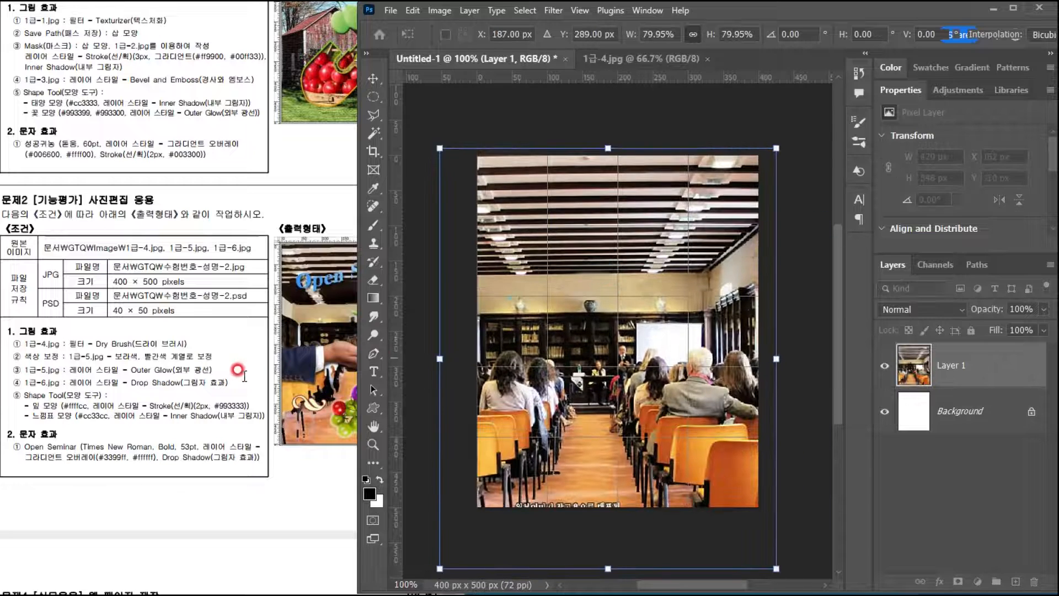
# Step: Reposition the seminar hall photo on Layer 1 to match the sample composition and commit the transform
pyautogui.click(244, 374)
pyautogui.click(706, 318)
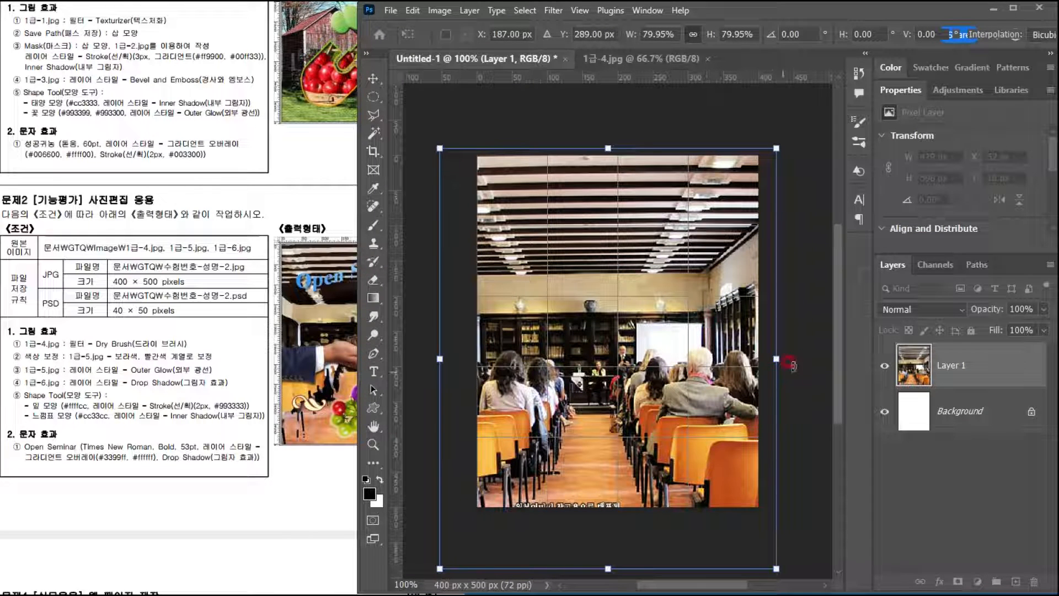
pyautogui.press('Return')
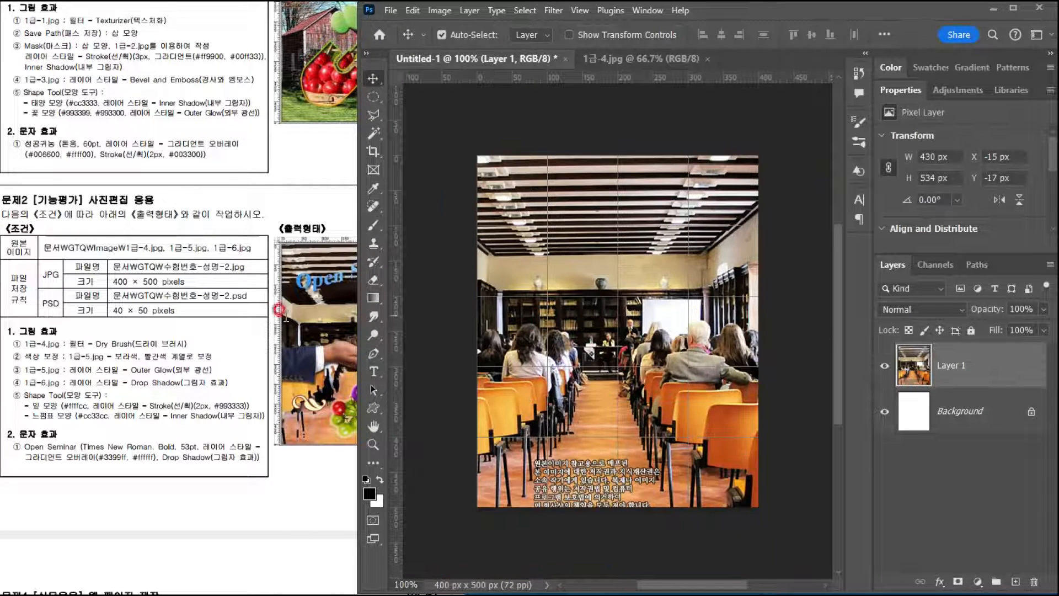
# Step: Apply the Artistic Dry Brush filter to the seminar hall photo on Layer 1 through the Filter Gallery
pyautogui.click(552, 10)
pyautogui.click(620, 107)
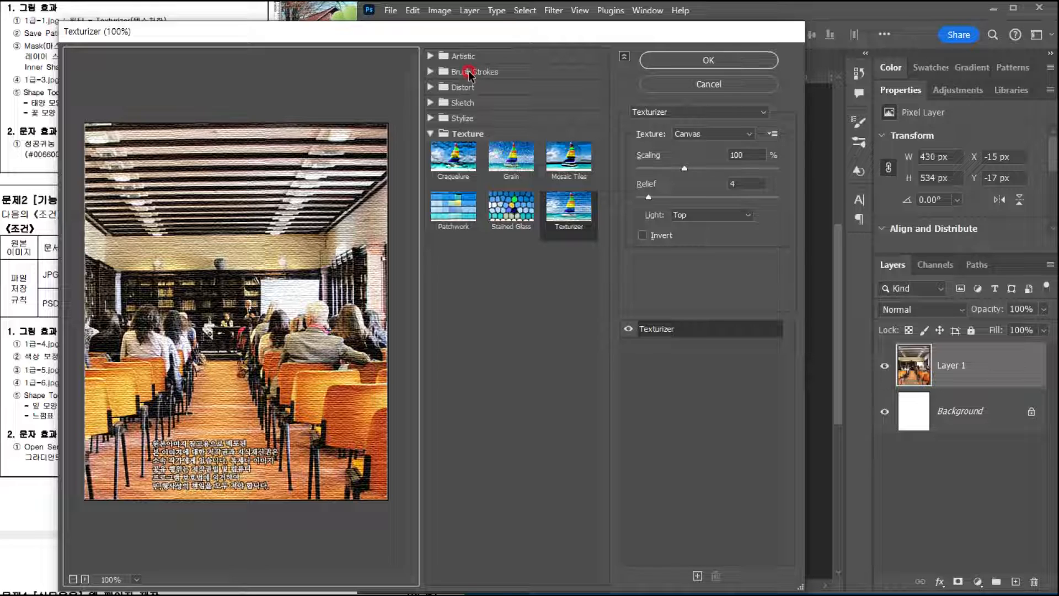
pyautogui.click(469, 72)
pyautogui.click(463, 56)
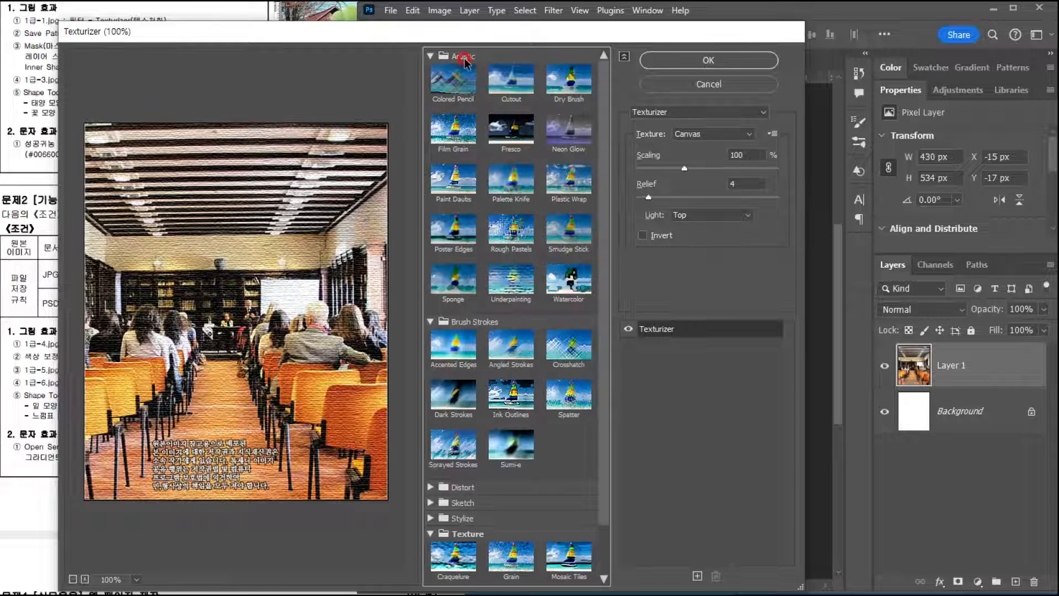
pyautogui.click(592, 98)
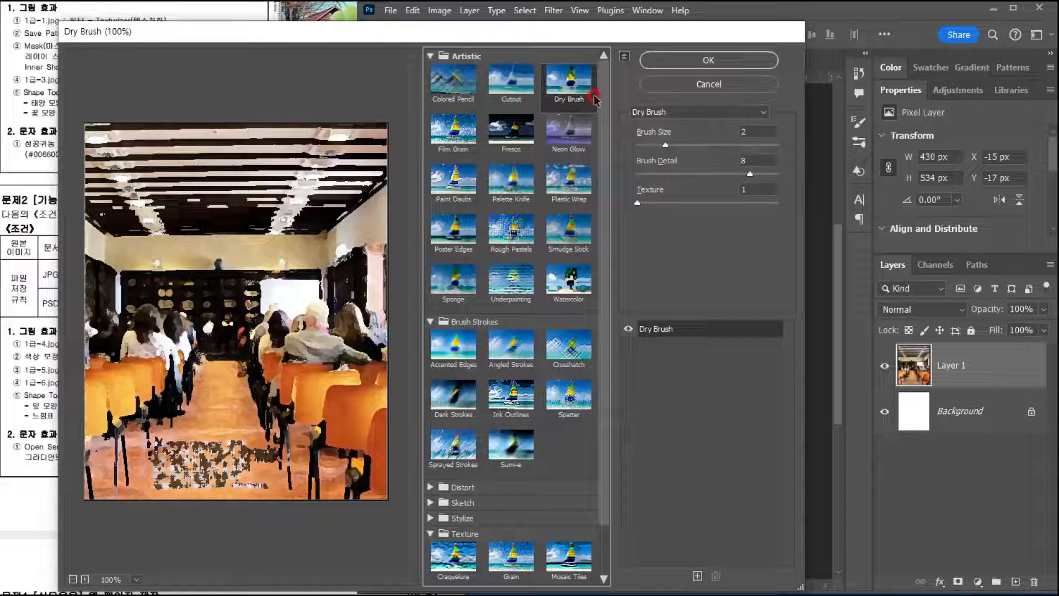
pyautogui.click(651, 61)
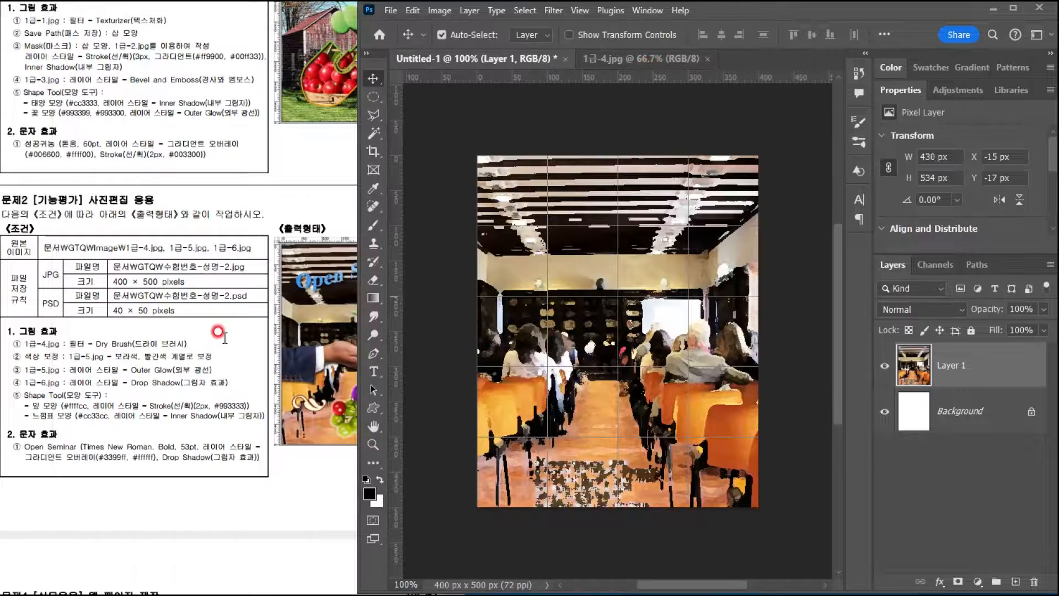
# Step: Check the sample output and open the source image 1급-5.jpg
pyautogui.click(54, 358)
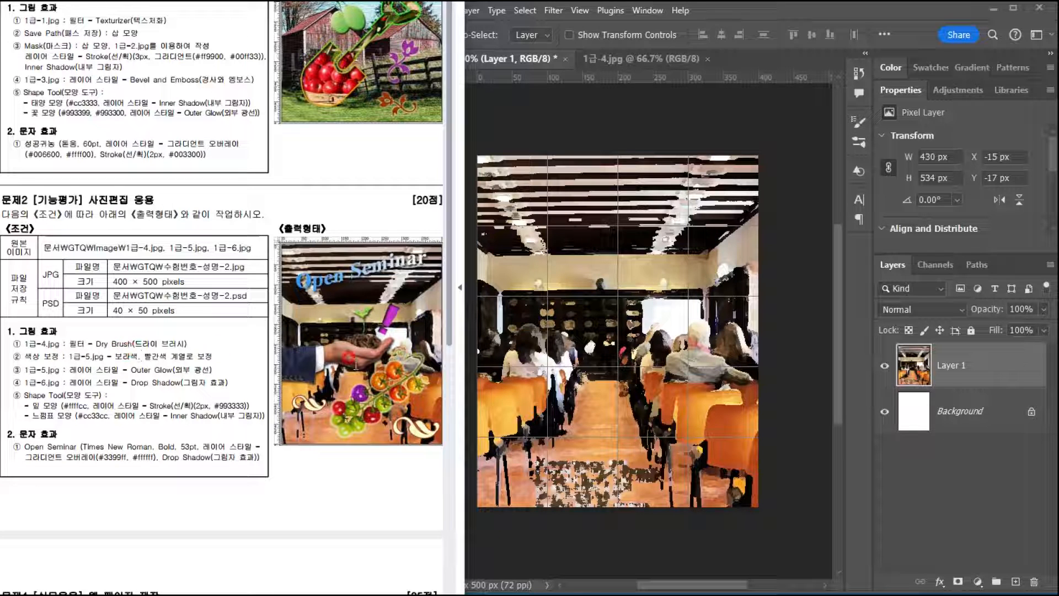
pyautogui.click(775, 8)
pyautogui.hotkey('ctrl', 'o')
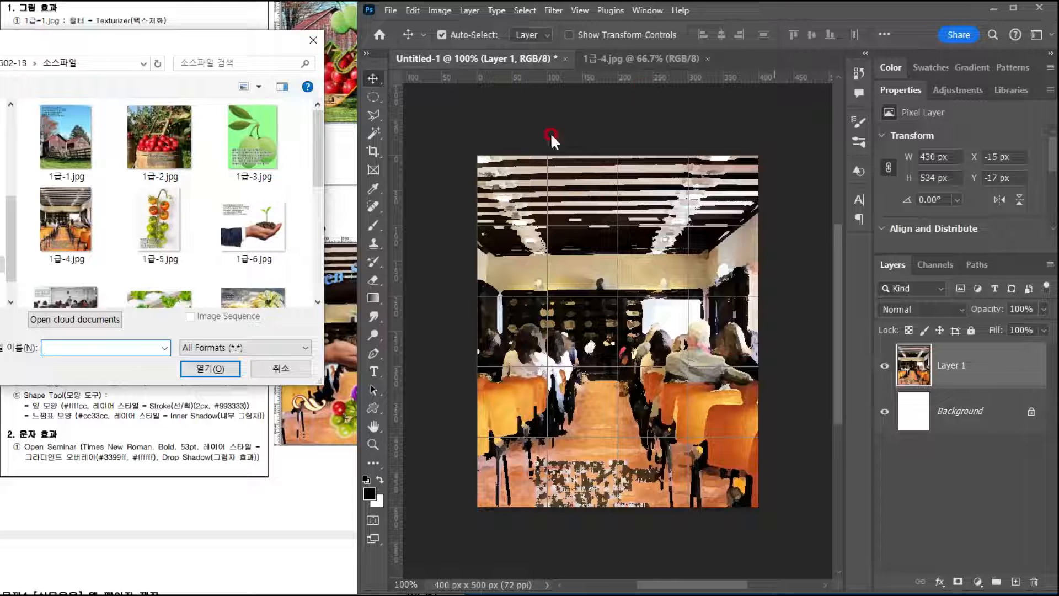
pyautogui.doubleClick(163, 215)
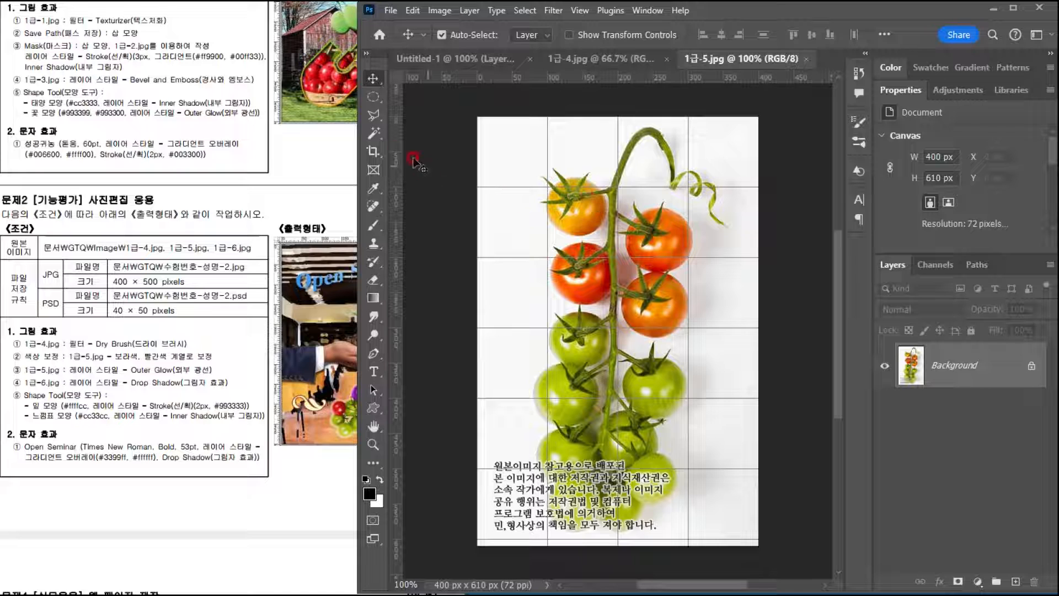
# Step: Select the white background of the tomato image using the Magic Wand with Contiguous off and tolerance 32
pyautogui.click(371, 130)
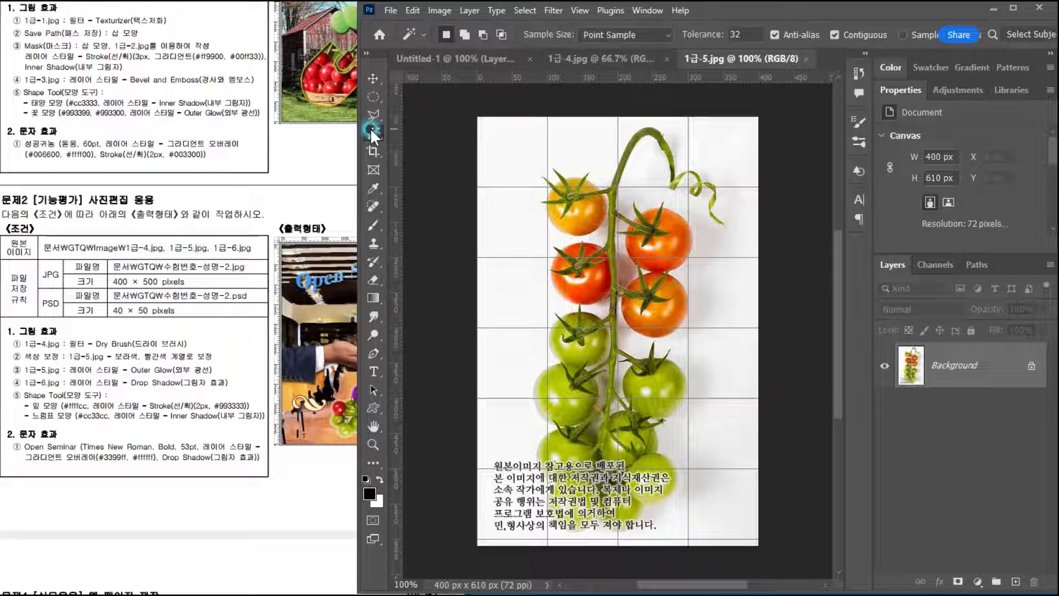
pyautogui.click(762, 125)
pyautogui.click(499, 149)
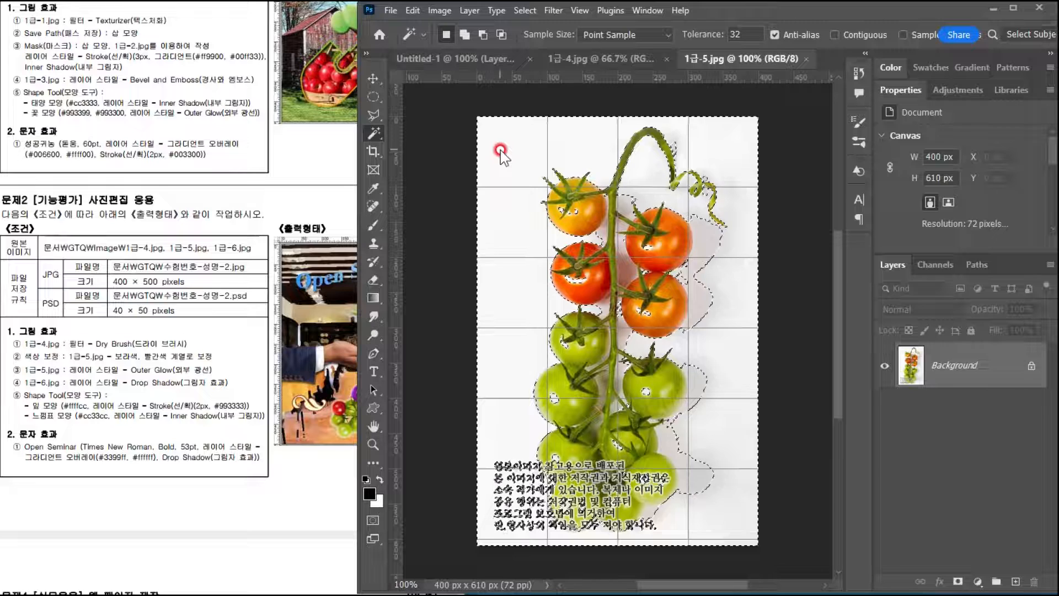
# Step: Extend the Magic Wand selection over the shadowed background areas around the tomatoes
pyautogui.click(536, 167)
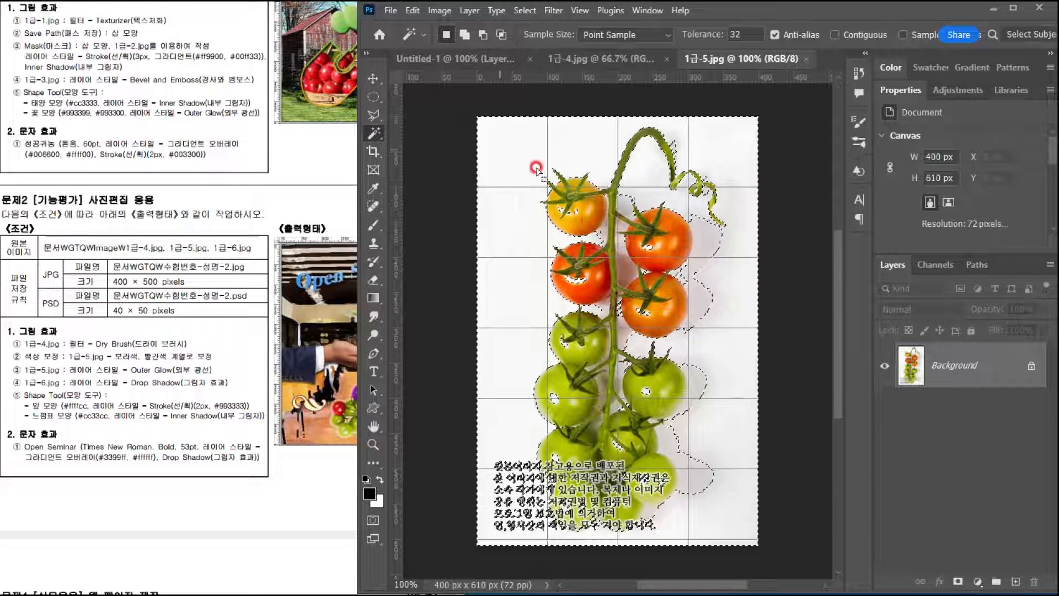
pyautogui.click(606, 220)
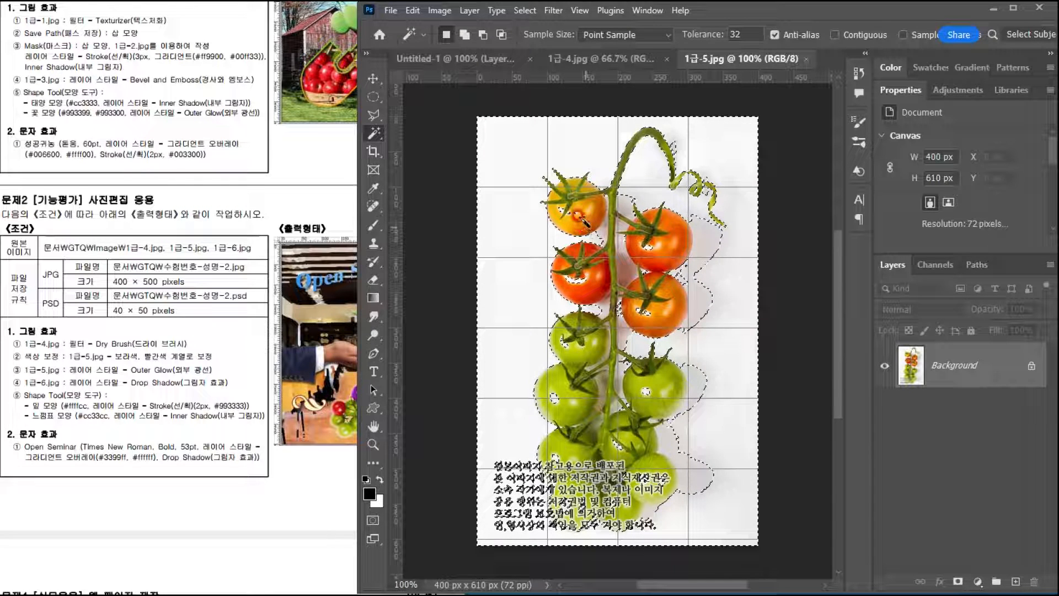
pyautogui.click(595, 227)
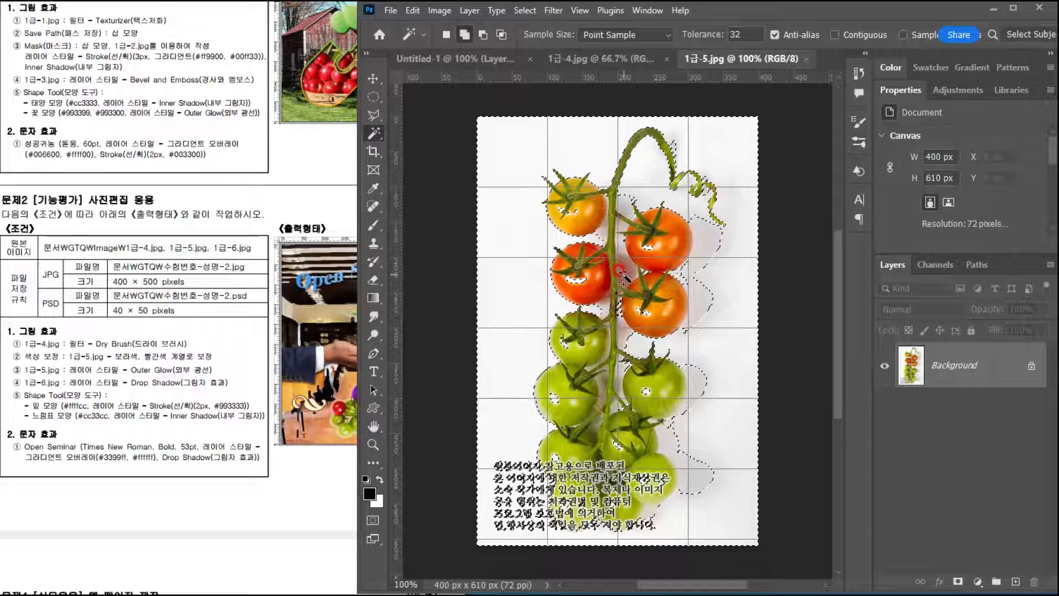
pyautogui.keyDown('shift'); pyautogui.click(618, 247); pyautogui.keyUp('shift')
pyautogui.click(698, 262)
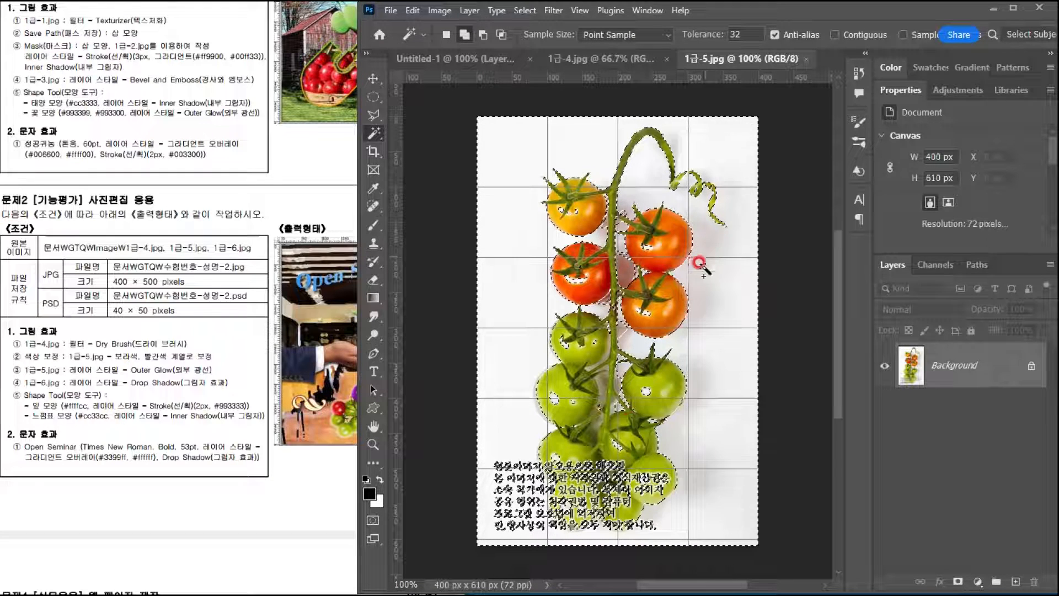
pyautogui.click(698, 436)
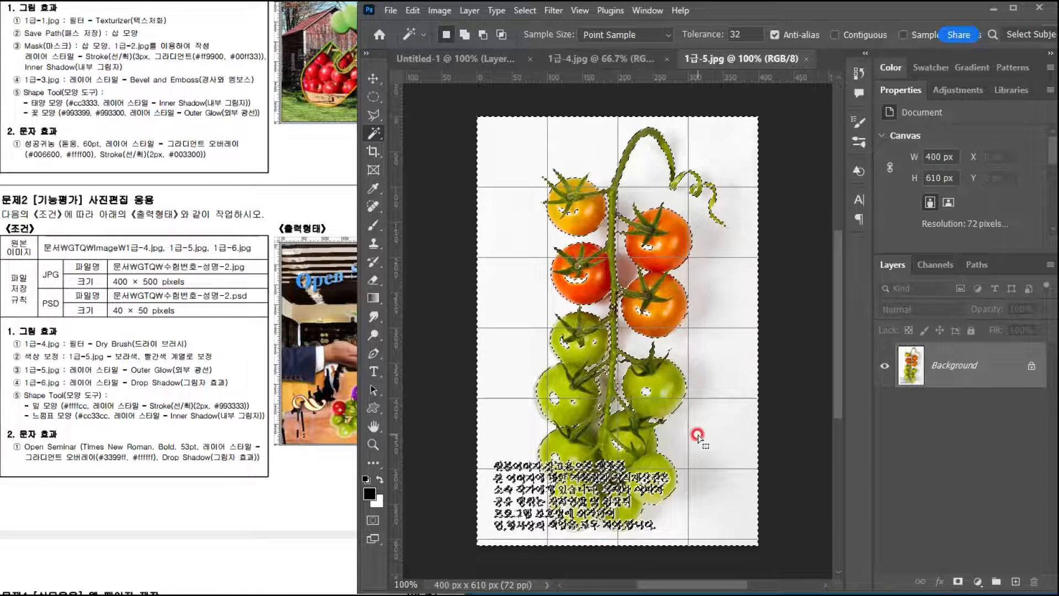
# Step: Add the highlight gaps inside the yellow, red and orange tomatoes to the selection with the Lasso tool
pyautogui.scroll(4, 603, 405)
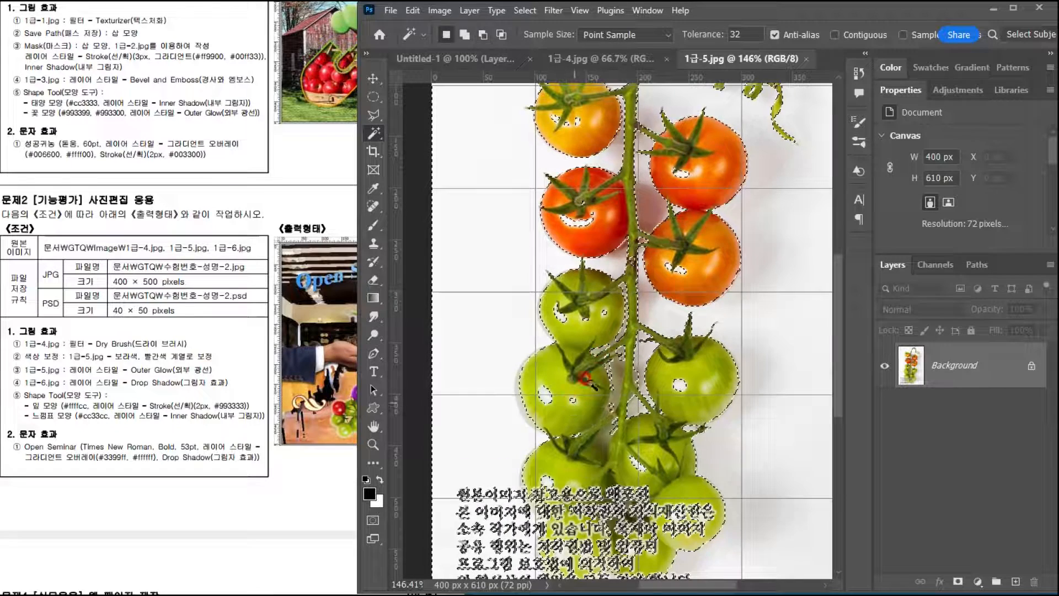
pyautogui.scroll(3, 585, 240)
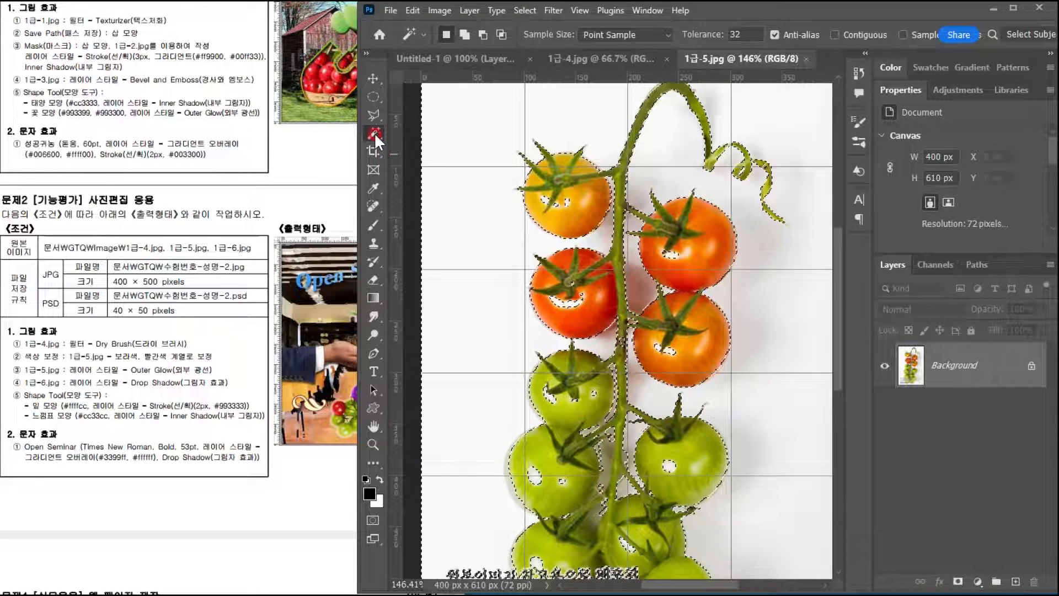
pyautogui.moveTo(373, 117)
pyautogui.mouseDown()
pyautogui.moveTo(424, 128)
pyautogui.moveTo(432, 114)
pyautogui.mouseUp()
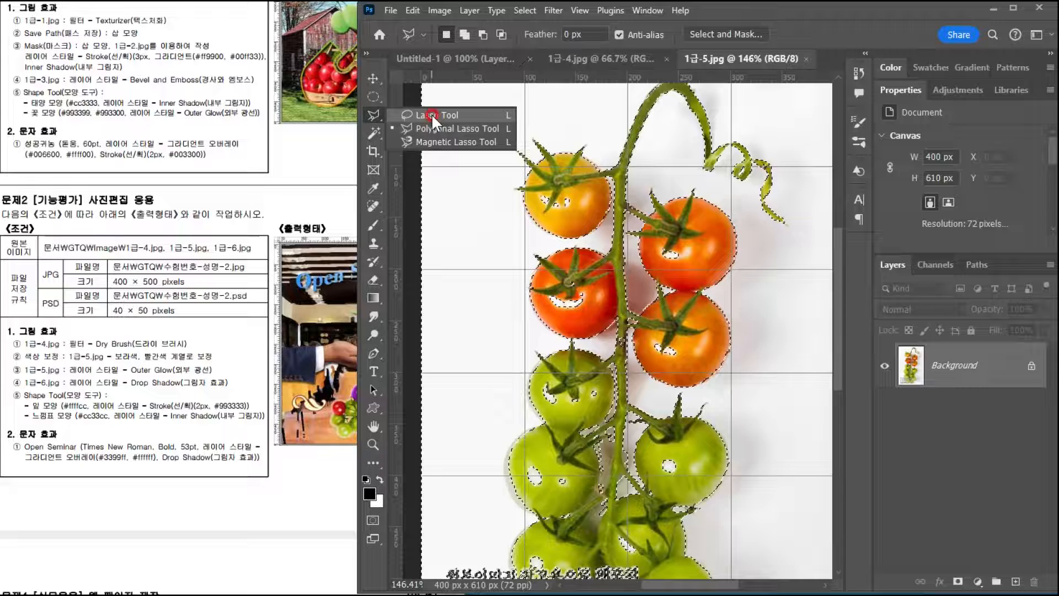
pyautogui.click(431, 113)
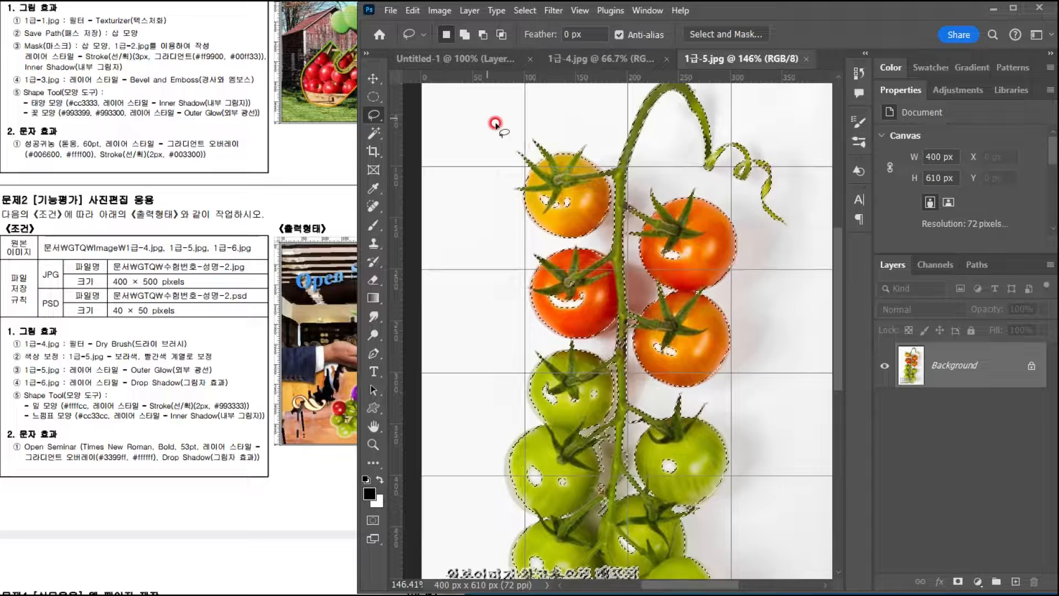
pyautogui.press('shift')
pyautogui.moveTo(544, 218)
pyautogui.mouseDown()
pyautogui.moveTo(555, 174)
pyautogui.moveTo(587, 213)
pyautogui.moveTo(546, 221)
pyautogui.mouseUp()
pyautogui.moveTo(579, 290)
pyautogui.mouseDown()
pyautogui.moveTo(555, 277)
pyautogui.moveTo(584, 294)
pyautogui.moveTo(581, 307)
pyautogui.moveTo(556, 311)
pyautogui.moveTo(547, 299)
pyautogui.moveTo(560, 279)
pyautogui.mouseUp()
pyautogui.moveTo(681, 262)
pyautogui.mouseDown()
pyautogui.moveTo(665, 239)
pyautogui.moveTo(674, 260)
pyautogui.moveTo(654, 253)
pyautogui.moveTo(669, 238)
pyautogui.mouseUp()
pyautogui.moveTo(676, 367)
pyautogui.mouseDown()
pyautogui.moveTo(648, 347)
pyautogui.moveTo(674, 330)
pyautogui.moveTo(678, 358)
pyautogui.mouseUp()
pyautogui.scroll(-3, 684, 353)
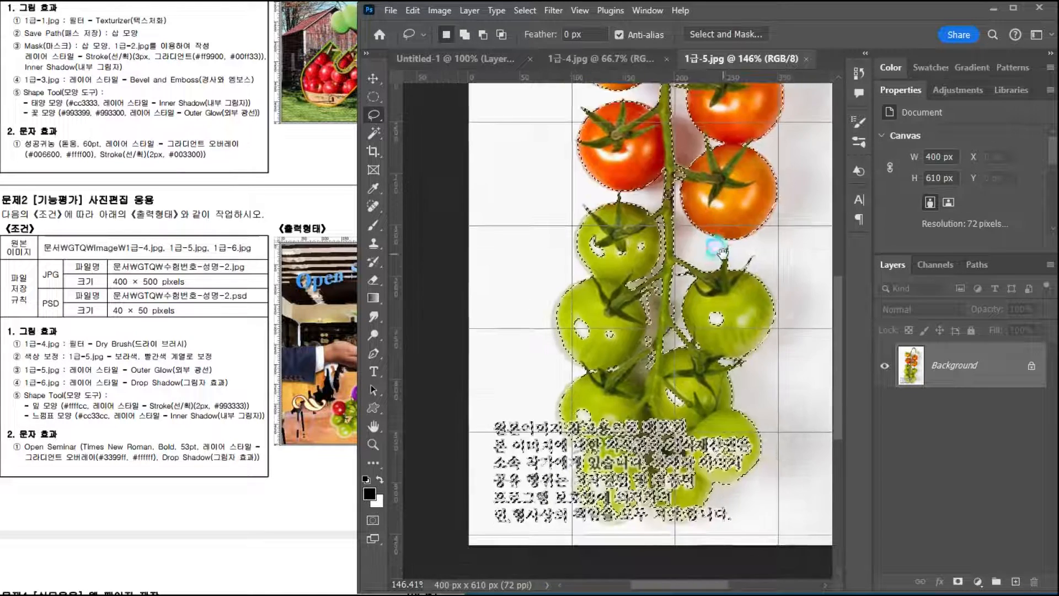
# Step: Add the highlight gaps and the text-covered areas of the lower green tomatoes to the selection with the Lasso tool
pyautogui.moveTo(632, 263)
pyautogui.mouseDown()
pyautogui.moveTo(592, 259)
pyautogui.moveTo(584, 228)
pyautogui.moveTo(621, 225)
pyautogui.moveTo(634, 264)
pyautogui.mouseUp()
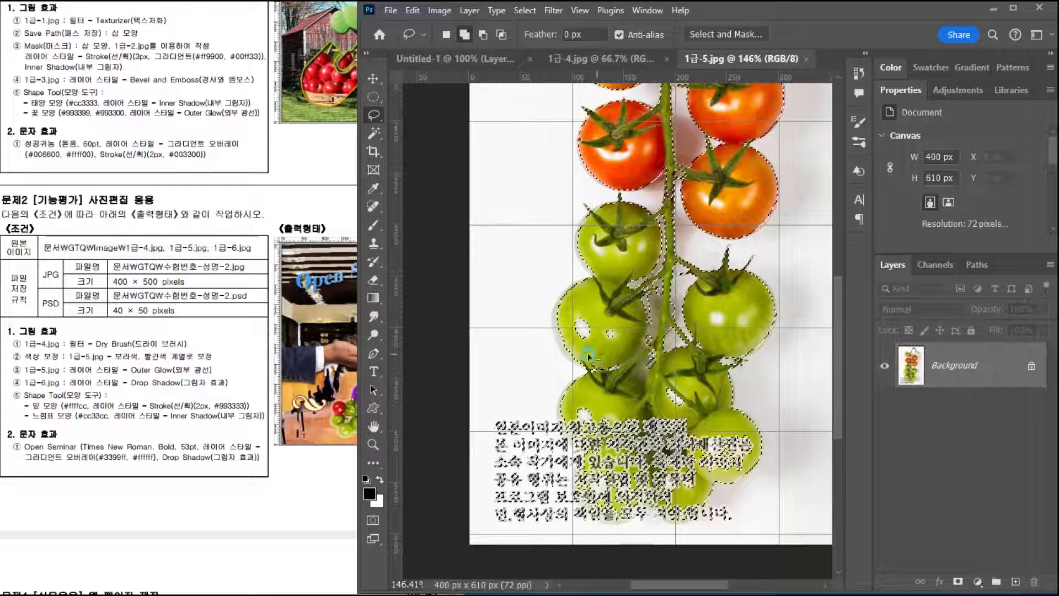
pyautogui.moveTo(665, 385)
pyautogui.mouseDown()
pyautogui.moveTo(696, 408)
pyautogui.moveTo(665, 387)
pyautogui.mouseUp()
pyautogui.moveTo(670, 484); pyautogui.dragTo(593, 458)
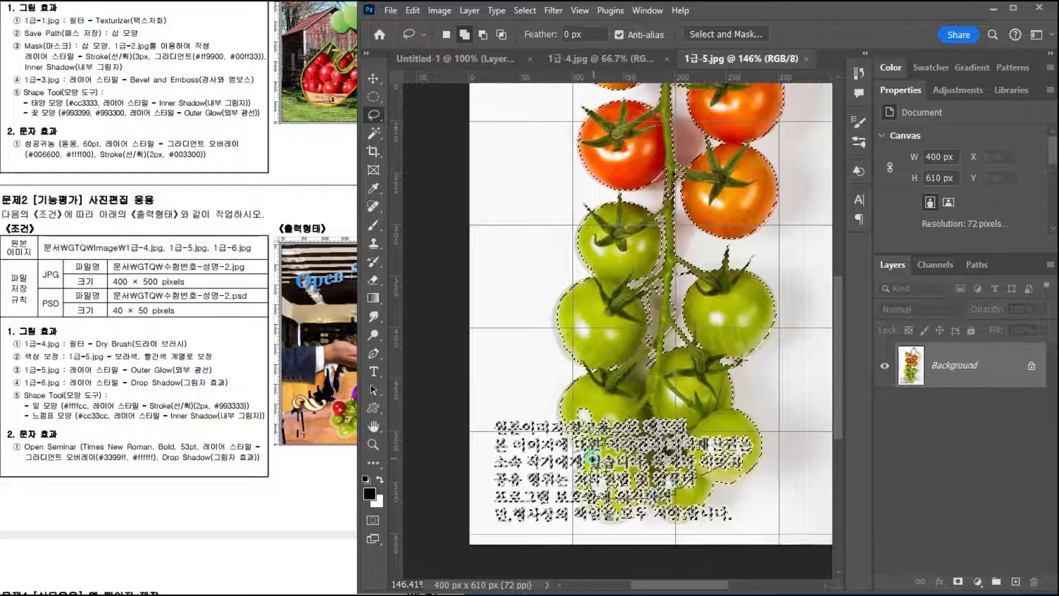
pyautogui.moveTo(575, 401)
pyautogui.mouseDown()
pyautogui.moveTo(665, 411)
pyautogui.moveTo(726, 439)
pyautogui.moveTo(731, 474)
pyautogui.moveTo(674, 494)
pyautogui.moveTo(612, 489)
pyautogui.moveTo(601, 395)
pyautogui.moveTo(582, 400)
pyautogui.mouseUp()
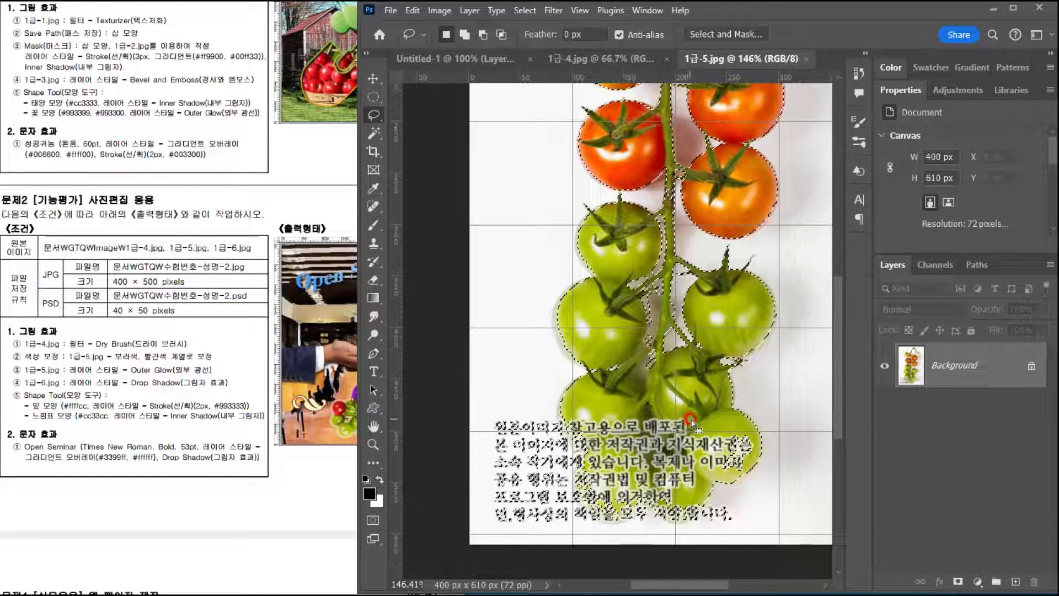
pyautogui.scroll(-1, 694, 418)
pyautogui.scroll(-2, 677, 465)
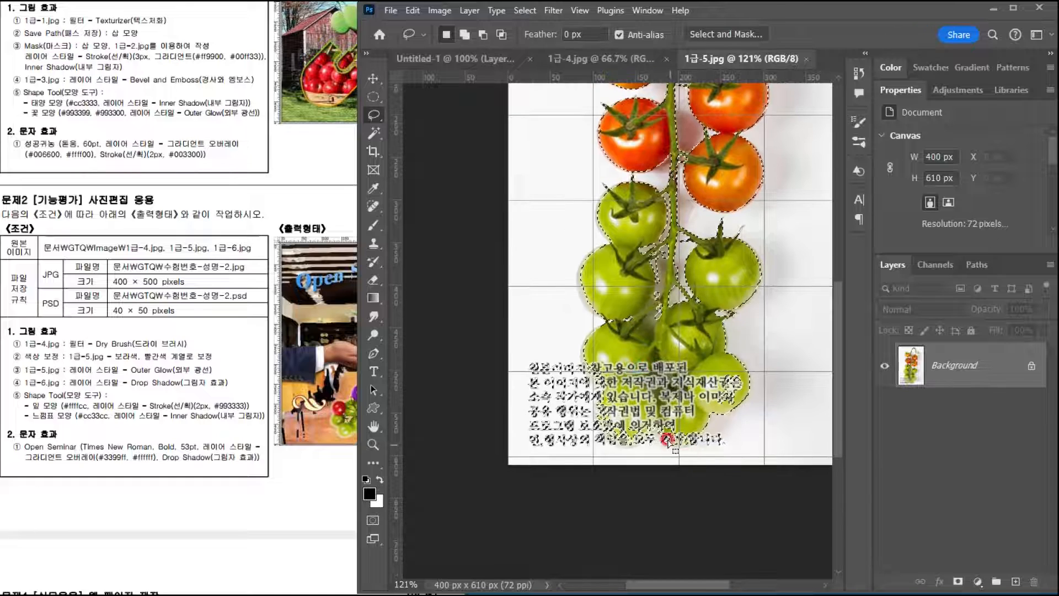
pyautogui.moveTo(712, 248); pyautogui.dragTo(645, 389)
pyautogui.scroll(-2, 686, 356)
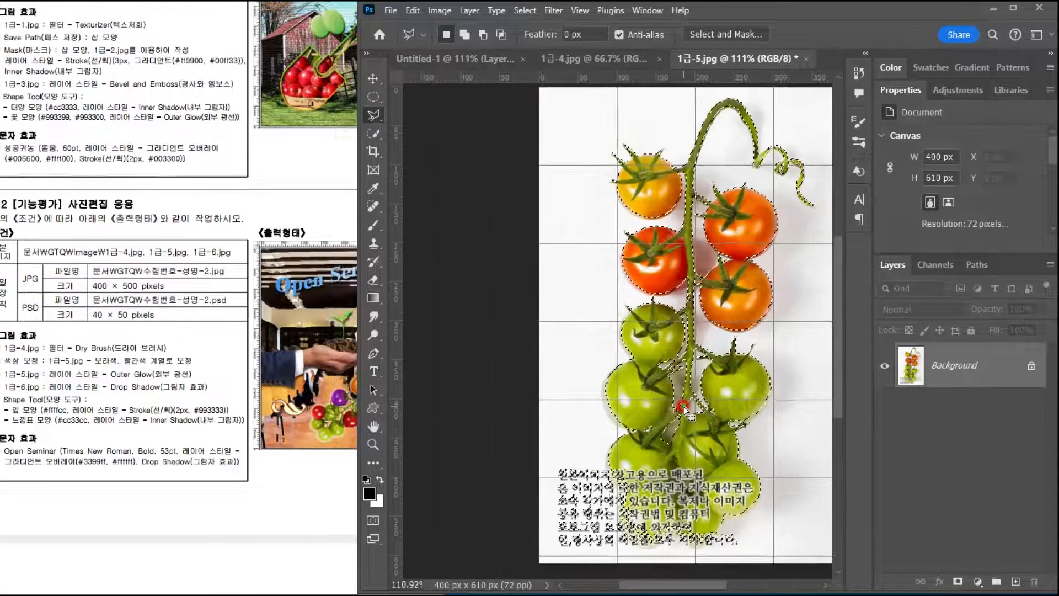
# Step: Paste the cut-out tomatoes into the Untitled-1 document and scale them to about 55%
pyautogui.click(461, 59)
pyautogui.hotkey('ctrl', 'v')
pyautogui.hotkey('ctrl', 't')
pyautogui.moveTo(729, 103); pyautogui.dragTo(616, 301)
pyautogui.click(207, 389)
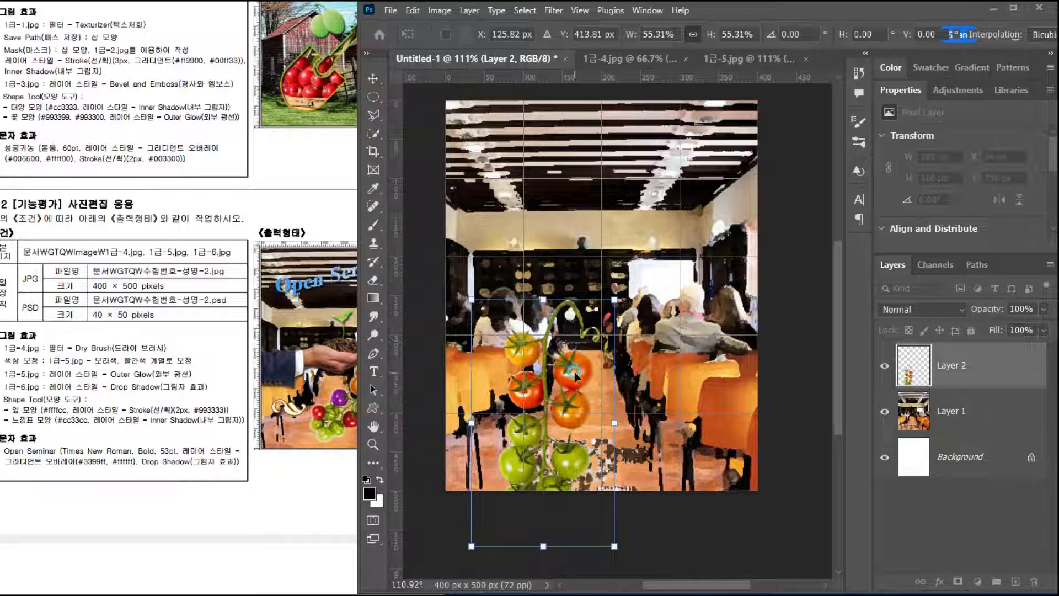
pyautogui.click(558, 385)
# Step: Flip the tomatoes vertically, rotate them to -125.8°, scale them to 47.71% and place them over the lower aisle
pyautogui.rightClick(574, 345)
pyautogui.click(612, 595)
pyautogui.moveTo(538, 358); pyautogui.dragTo(661, 303)
pyautogui.moveTo(739, 232); pyautogui.dragTo(801, 354)
pyautogui.moveTo(724, 235); pyautogui.dragTo(700, 288)
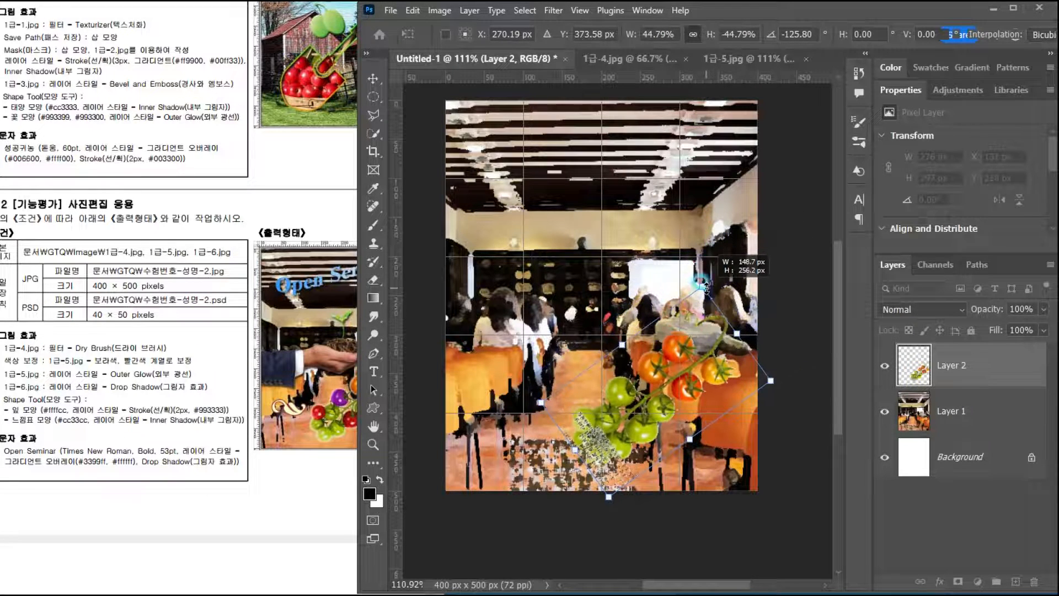
pyautogui.moveTo(643, 401); pyautogui.dragTo(634, 407)
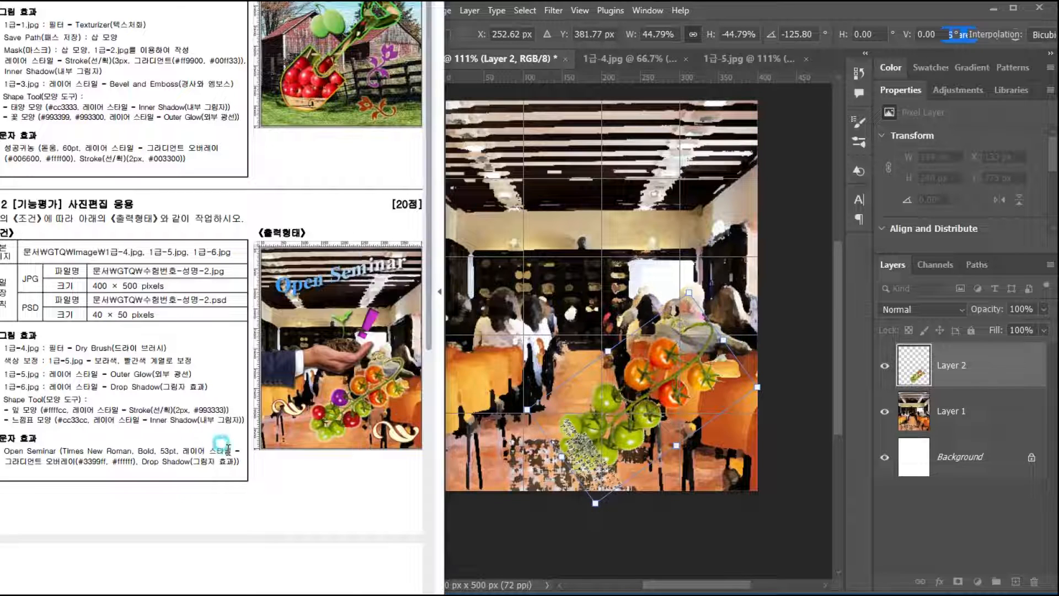
pyautogui.click(661, 404)
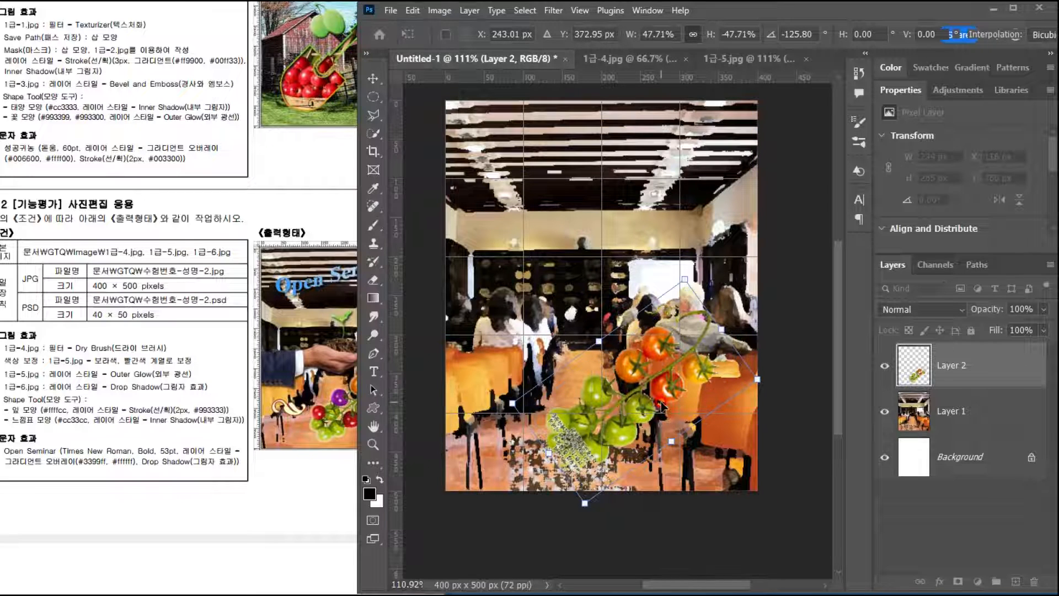
pyautogui.press('Return')
# Step: Select the uppermost green tomato of the pasted cluster with the Quick Selection tool and subtract its stem leaf from the selection
pyautogui.press('l')
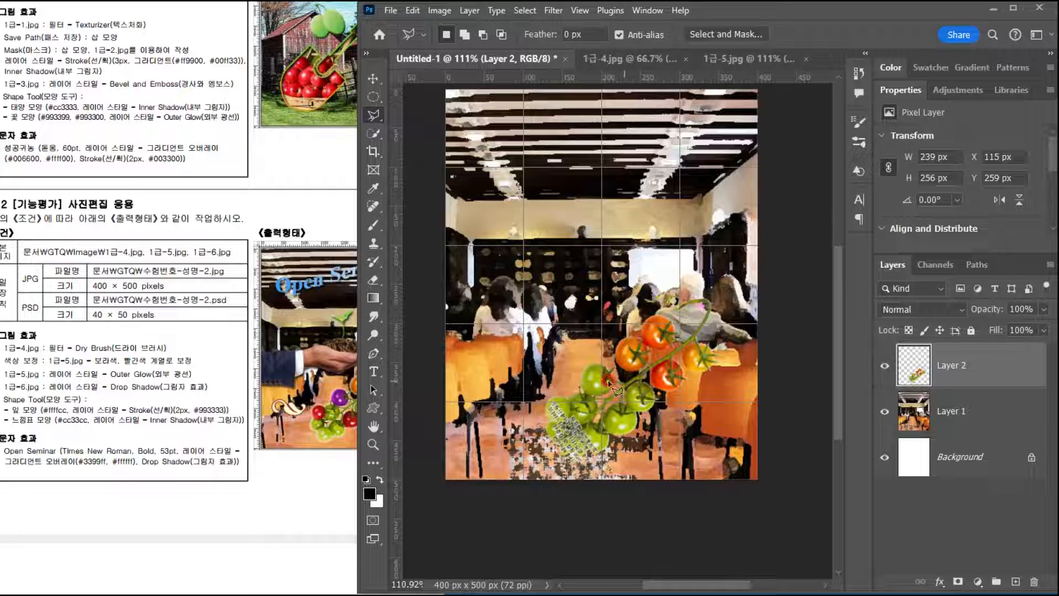
pyautogui.scroll(5, 591, 377)
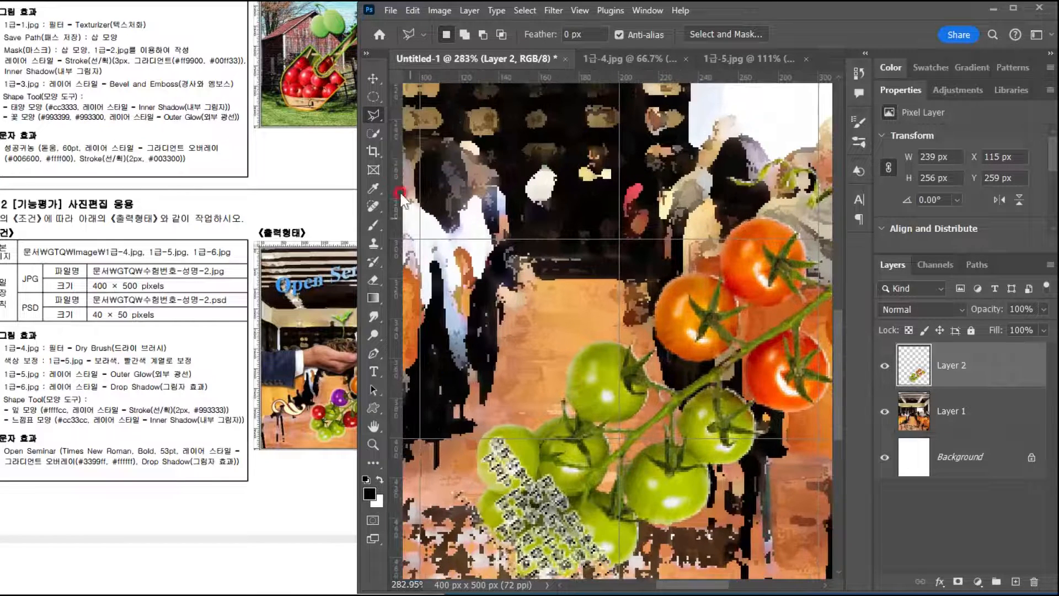
pyautogui.click(373, 134)
pyautogui.moveTo(603, 391); pyautogui.dragTo(600, 383)
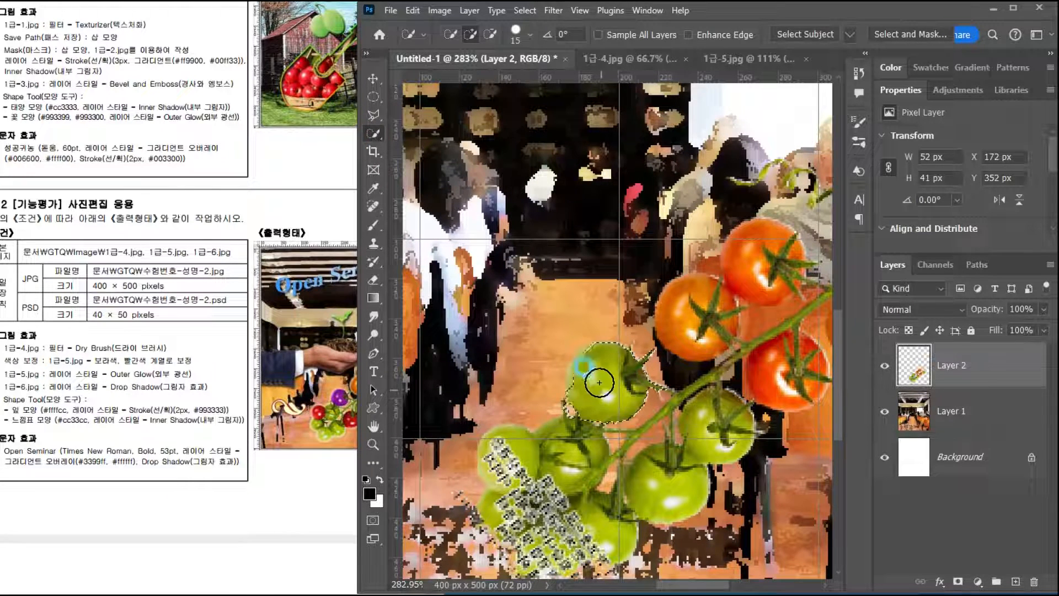
pyautogui.keyDown('alt'); pyautogui.click(645, 374); pyautogui.keyUp('alt')
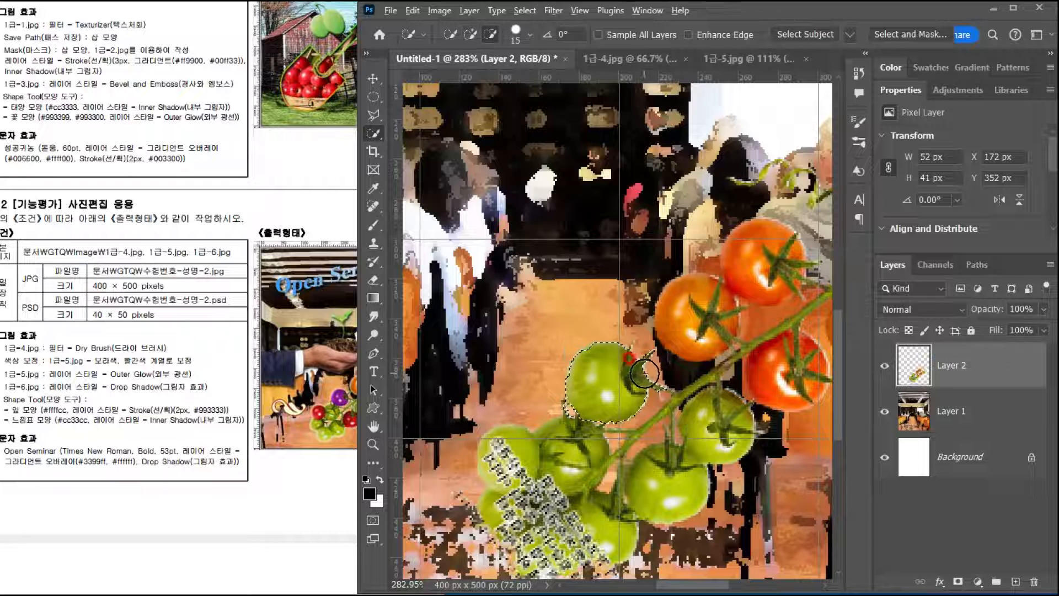
# Step: Reduce the Quick Selection brush to 1 px and trim the stem shadow and the stray fringe below the tomato from the selection
pyautogui.scroll(3, 641, 389)
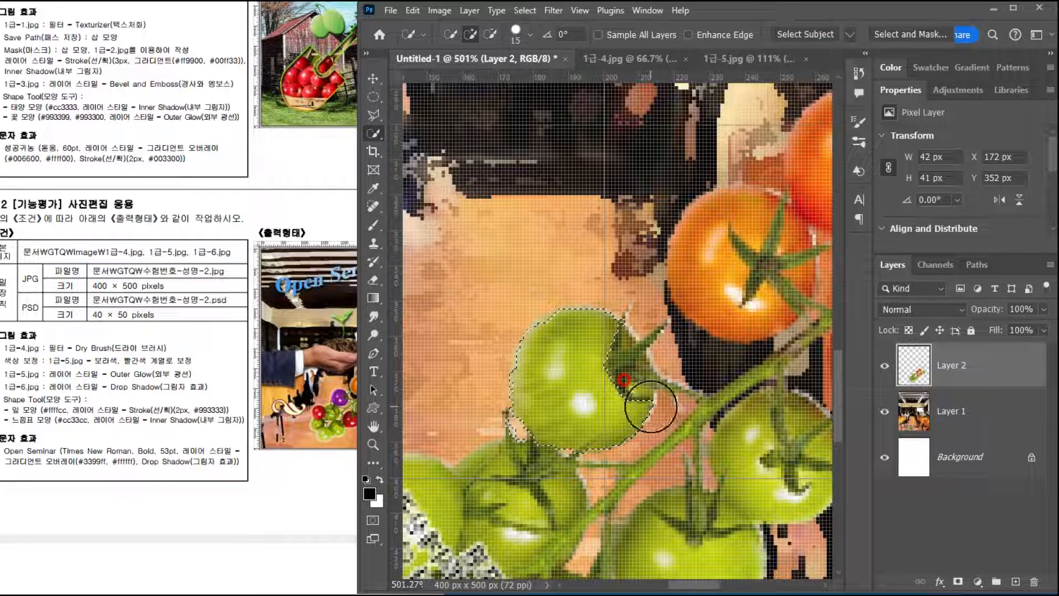
pyautogui.press('[')
pyautogui.press('[')
pyautogui.press('[')
pyautogui.press('[')
pyautogui.press('[')
pyautogui.press('[')
pyautogui.press('[')
pyautogui.press('[')
pyautogui.press('[')
pyautogui.press('[')
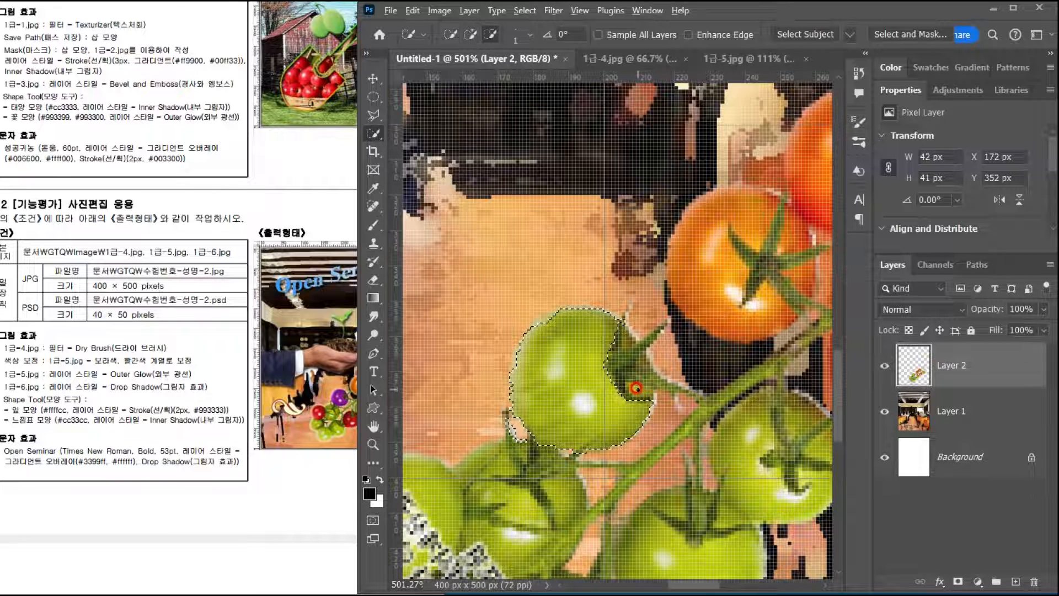
pyautogui.moveTo(638, 389); pyautogui.dragTo(646, 379)
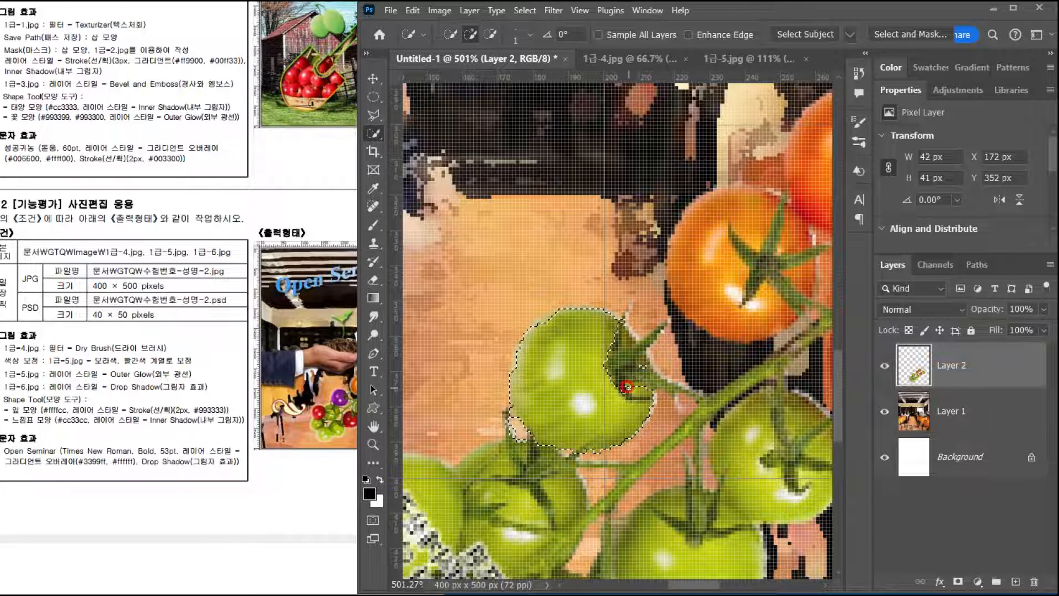
pyautogui.moveTo(537, 442); pyautogui.dragTo(509, 418)
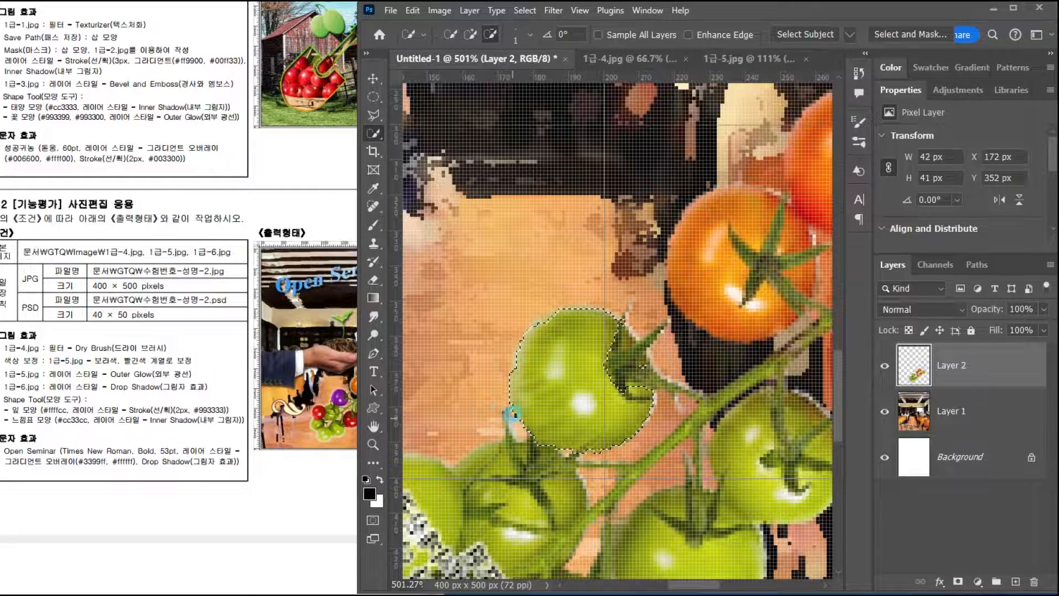
# Step: Recolour the selected green tomato purple using Hue/Saturation with Colorize and a raised saturation, and clear the selection
pyautogui.scroll(-5, 513, 412)
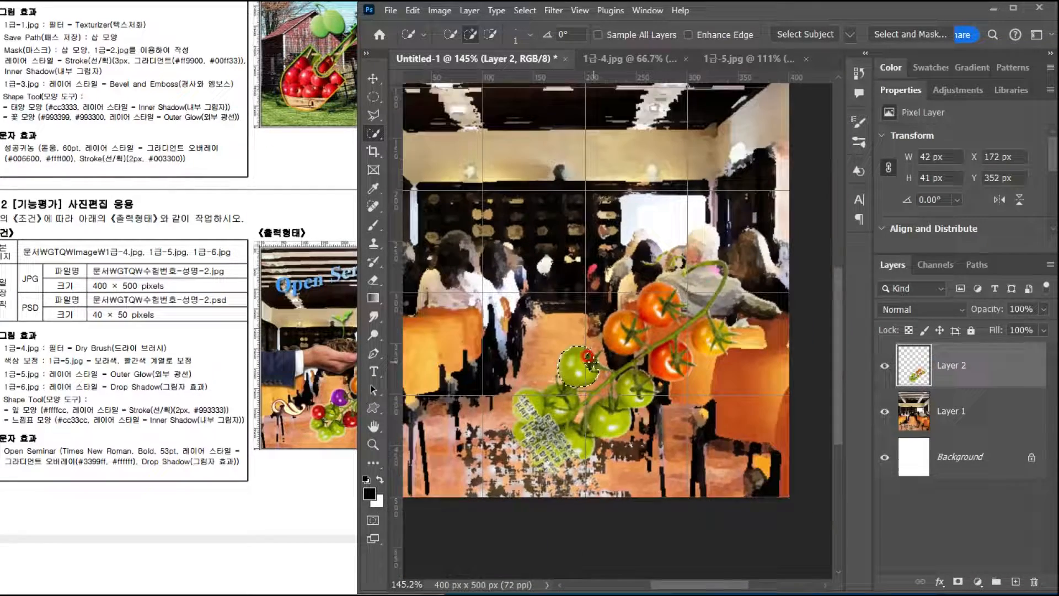
pyautogui.scroll(-1, 588, 356)
pyautogui.click(977, 581)
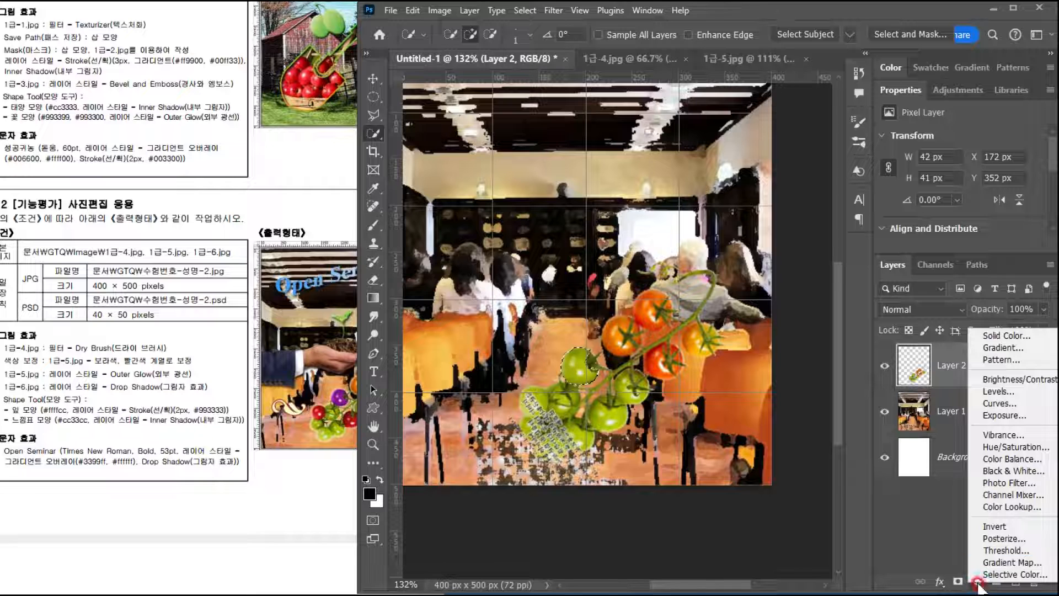
pyautogui.click(997, 448)
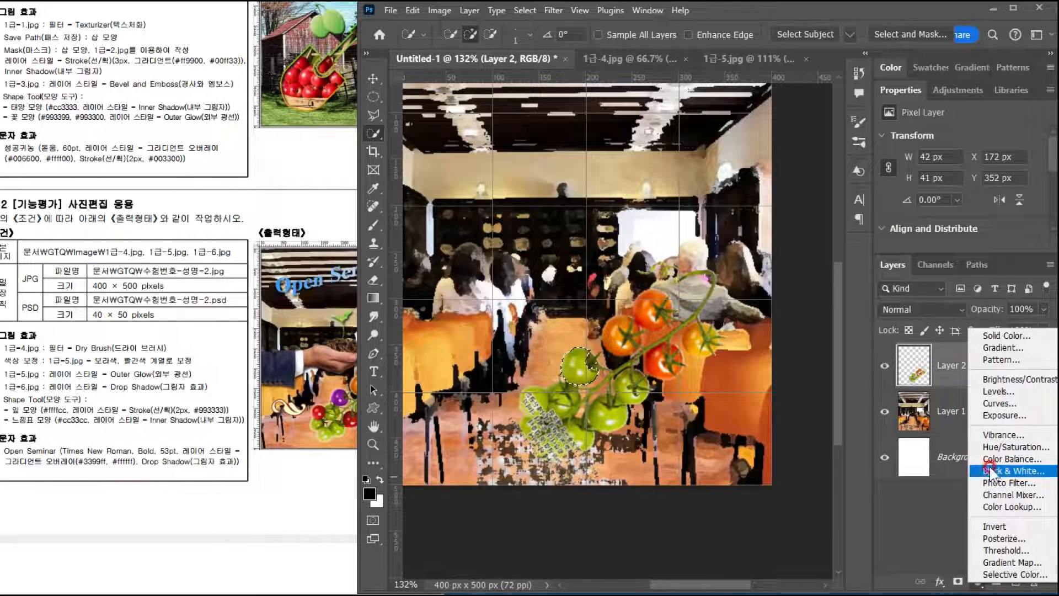
pyautogui.click(444, 9)
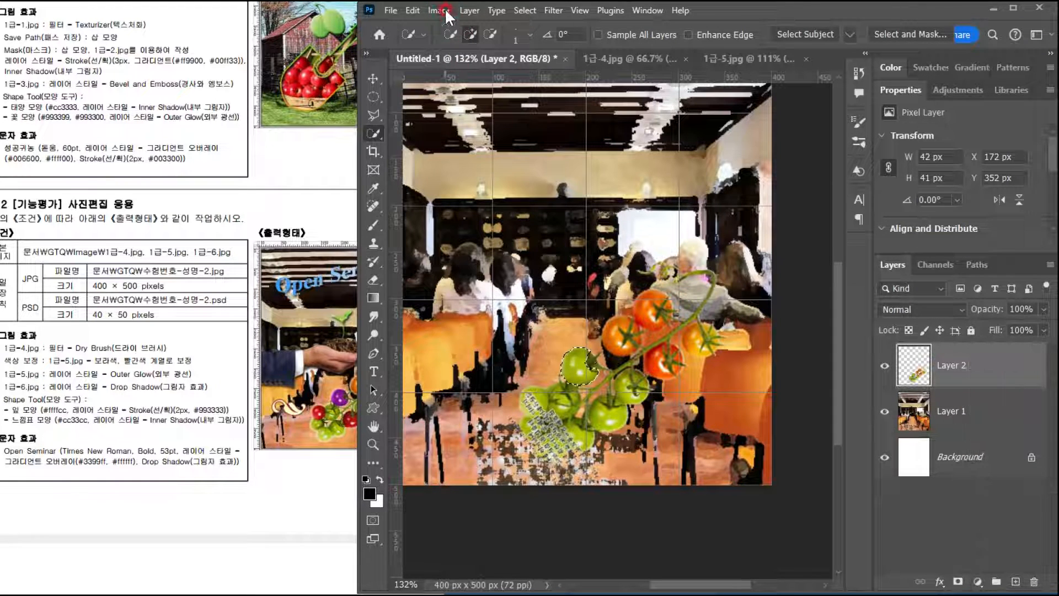
pyautogui.moveTo(497, 47)
pyautogui.click(659, 120)
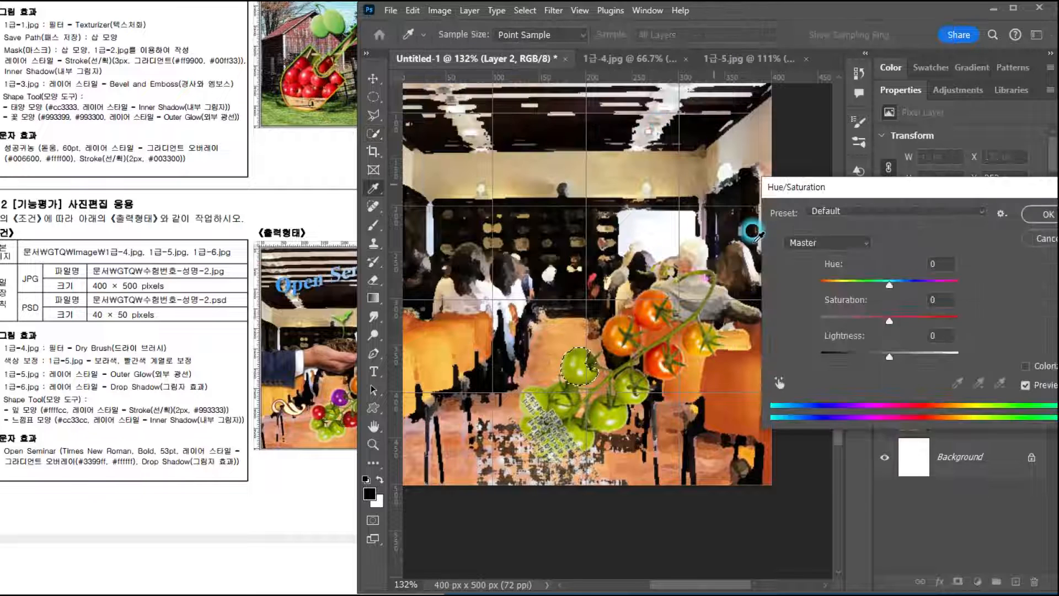
pyautogui.moveTo(884, 189); pyautogui.dragTo(835, 169)
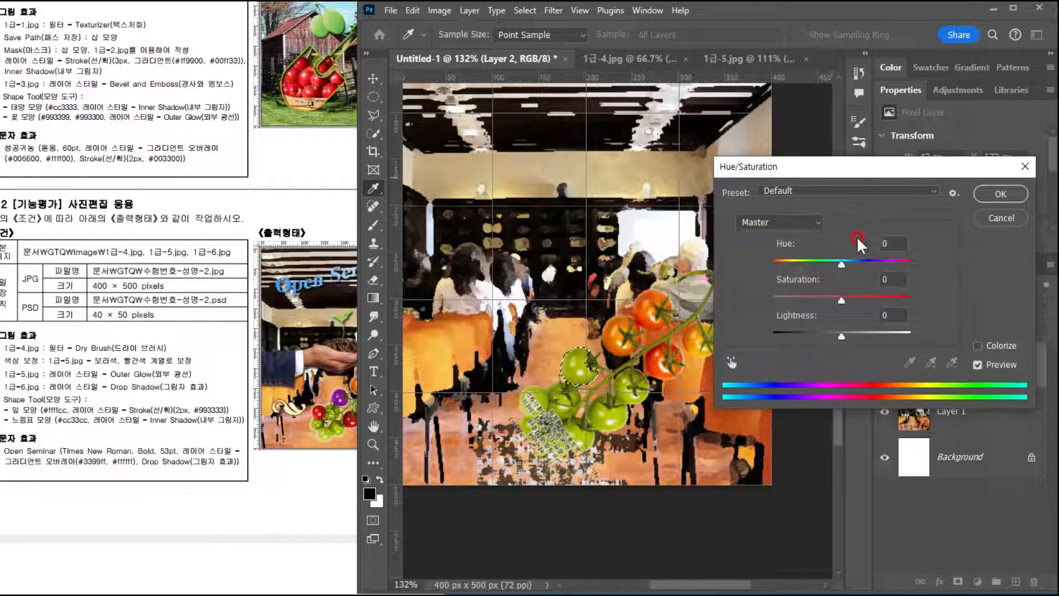
pyautogui.click(977, 346)
pyautogui.moveTo(771, 264); pyautogui.dragTo(876, 265)
pyautogui.moveTo(808, 301); pyautogui.dragTo(844, 300)
pyautogui.click(1002, 194)
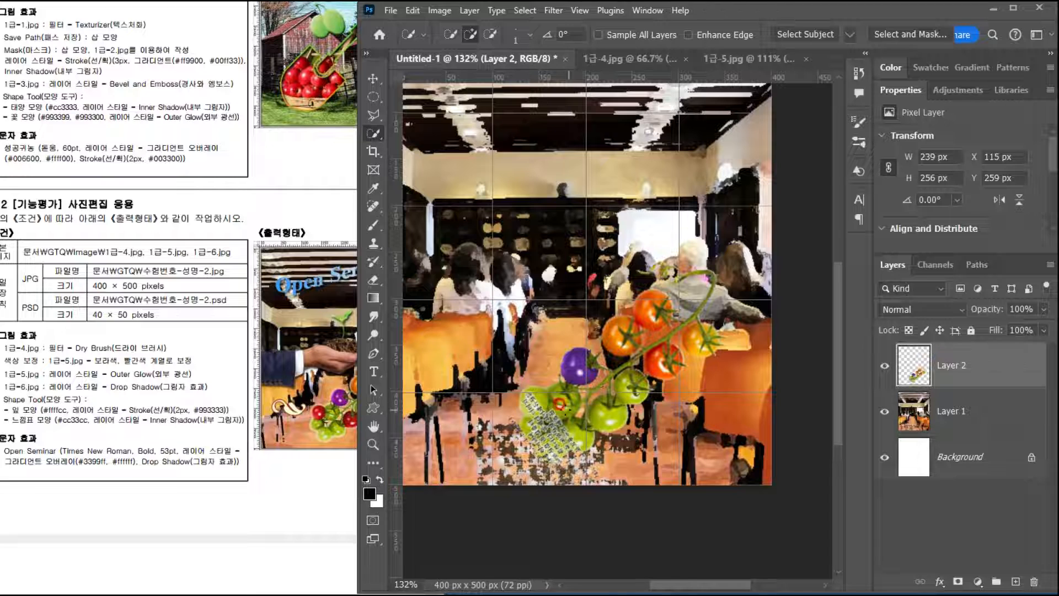
# Step: Compare with the sample output and select the lower-right green tomato with the Quick Selection tool
pyautogui.click(324, 438)
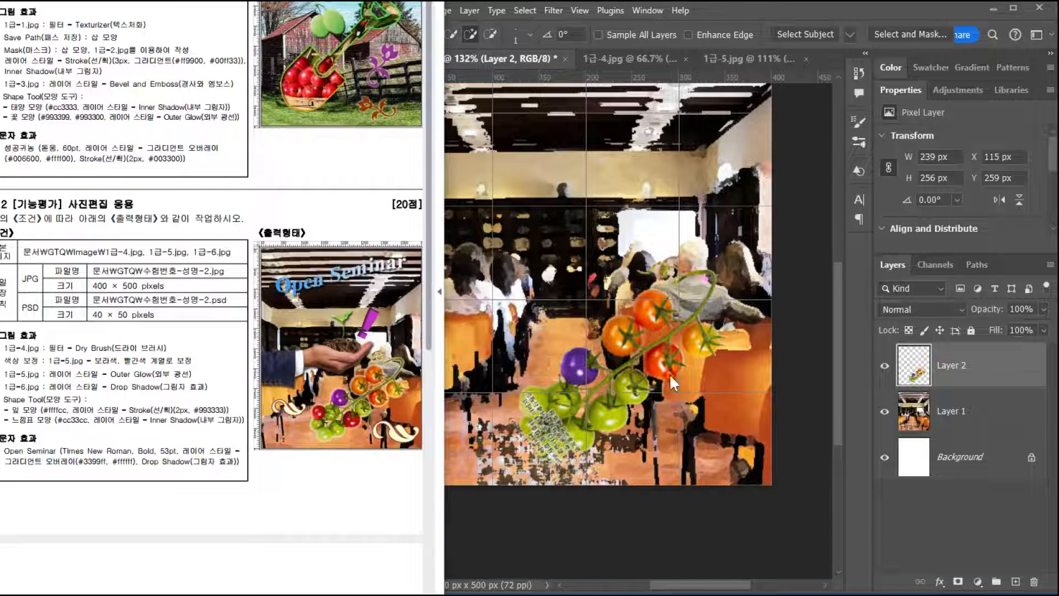
pyautogui.click(598, 415)
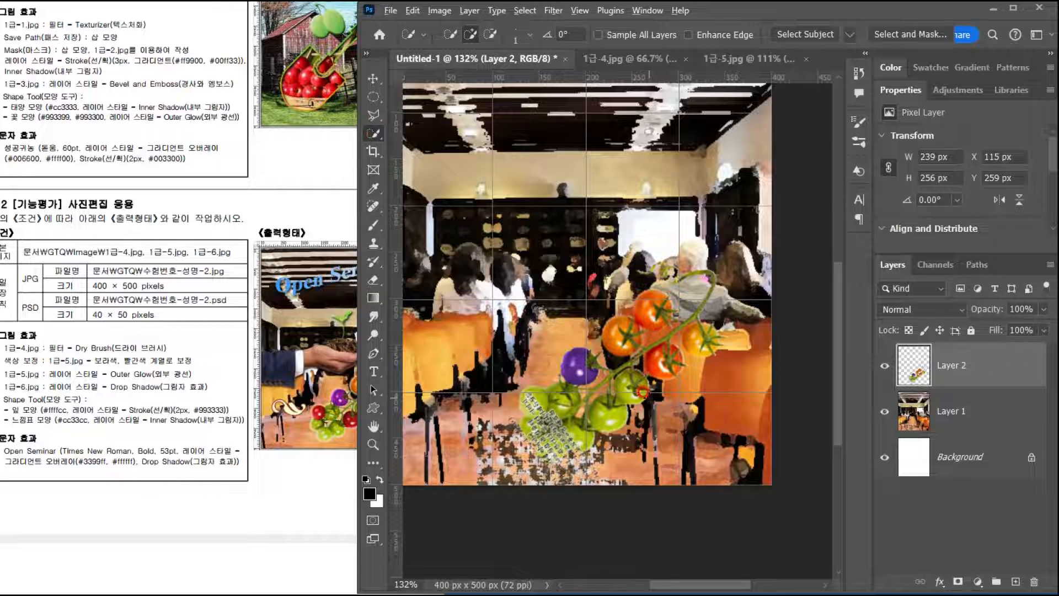
pyautogui.scroll(5, 624, 379)
pyautogui.moveTo(624, 380); pyautogui.dragTo(671, 337)
pyautogui.click(607, 398)
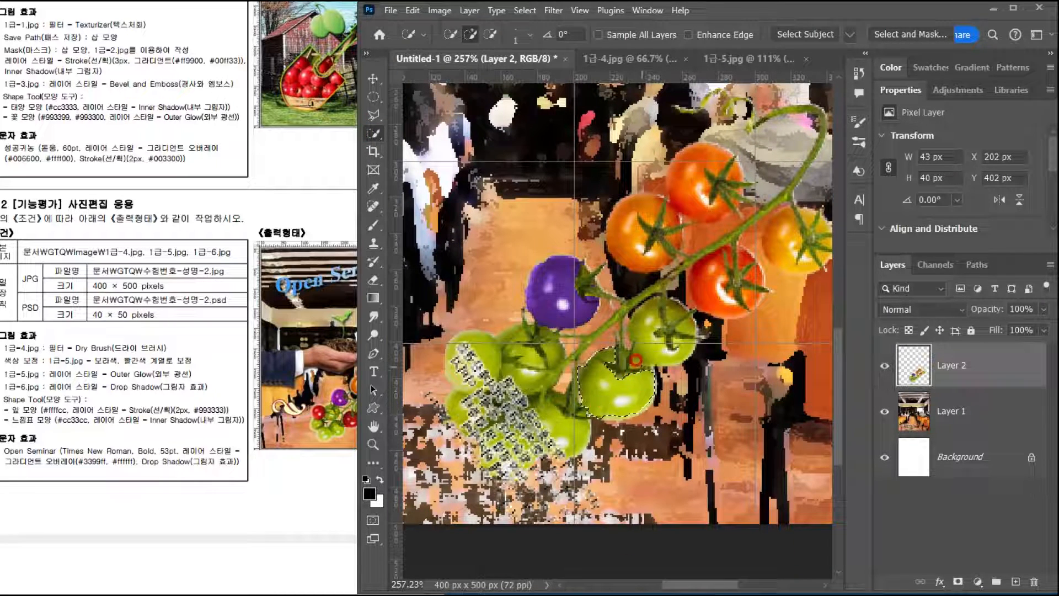
# Step: Add the leftmost, text-covered green tomato to the selection and subtract the excess along its lower edge
pyautogui.click(452, 350)
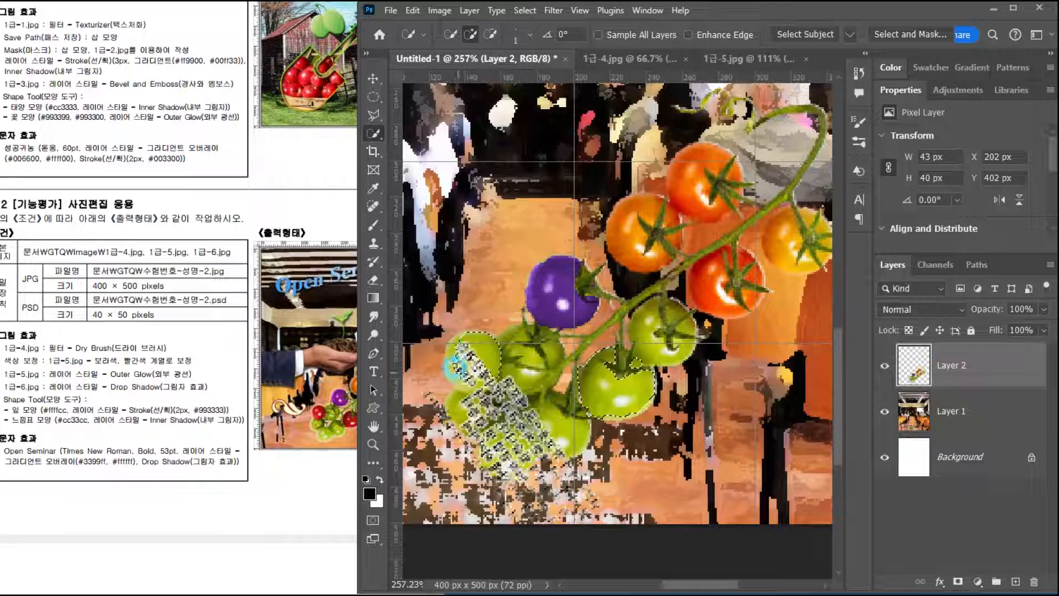
pyautogui.moveTo(448, 342)
pyautogui.mouseDown()
pyautogui.moveTo(452, 373)
pyautogui.moveTo(469, 381)
pyautogui.moveTo(483, 371)
pyautogui.mouseUp()
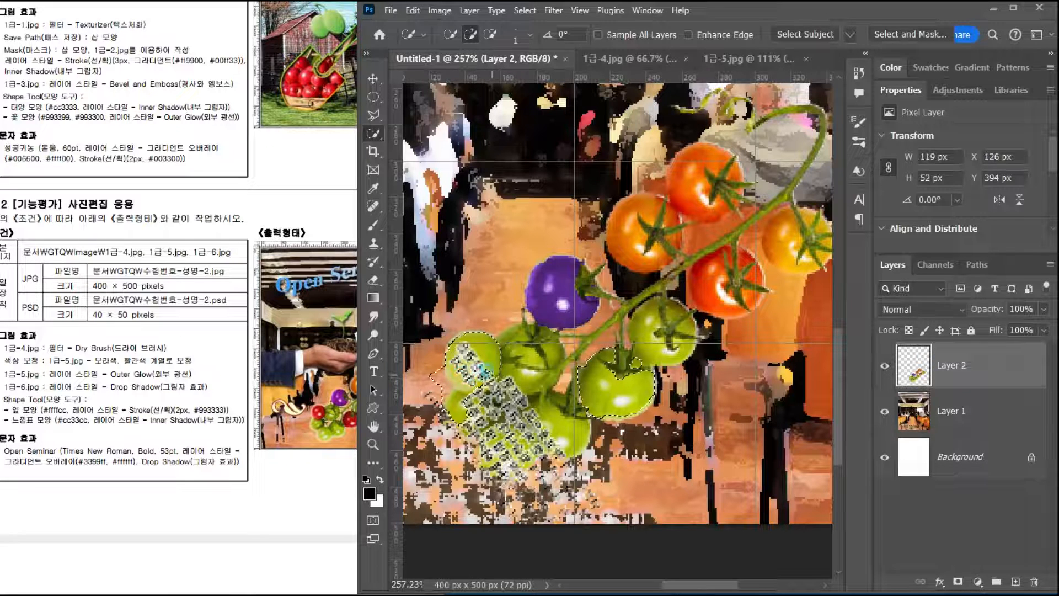
pyautogui.press('alt')
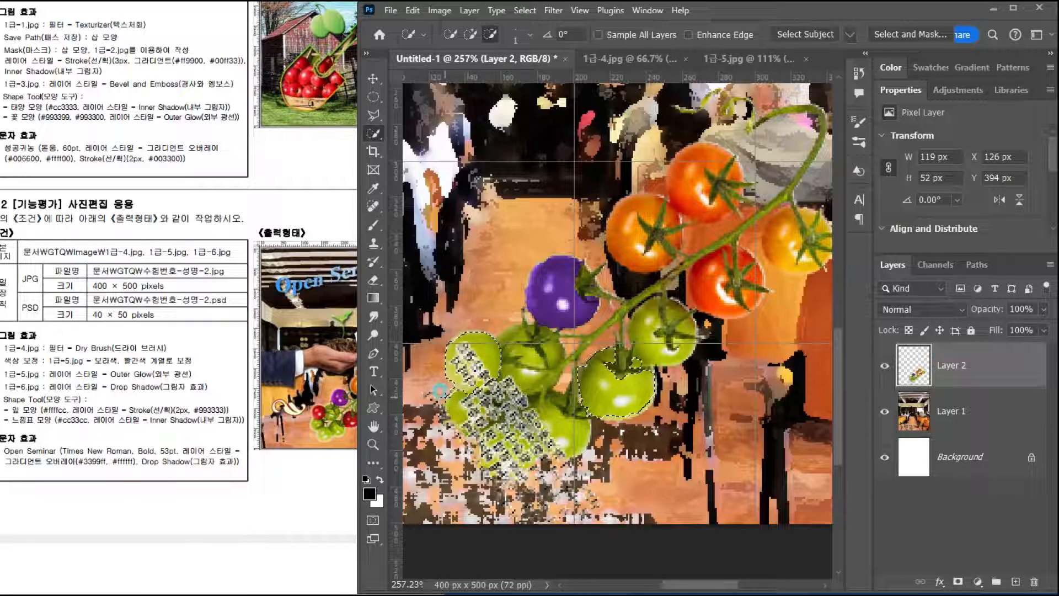
pyautogui.moveTo(442, 382); pyautogui.dragTo(469, 400)
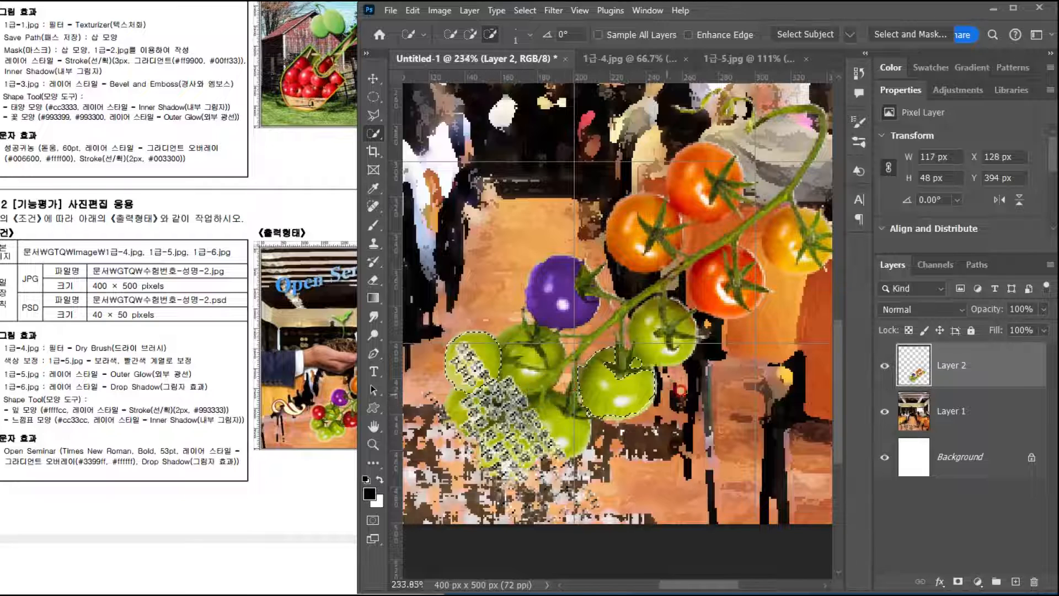
# Step: Recolour the two selected tomatoes red using Hue/Saturation with Colorize, hue 0 and a raised saturation, and clear the selection
pyautogui.scroll(-2, 689, 386)
pyautogui.click(440, 10)
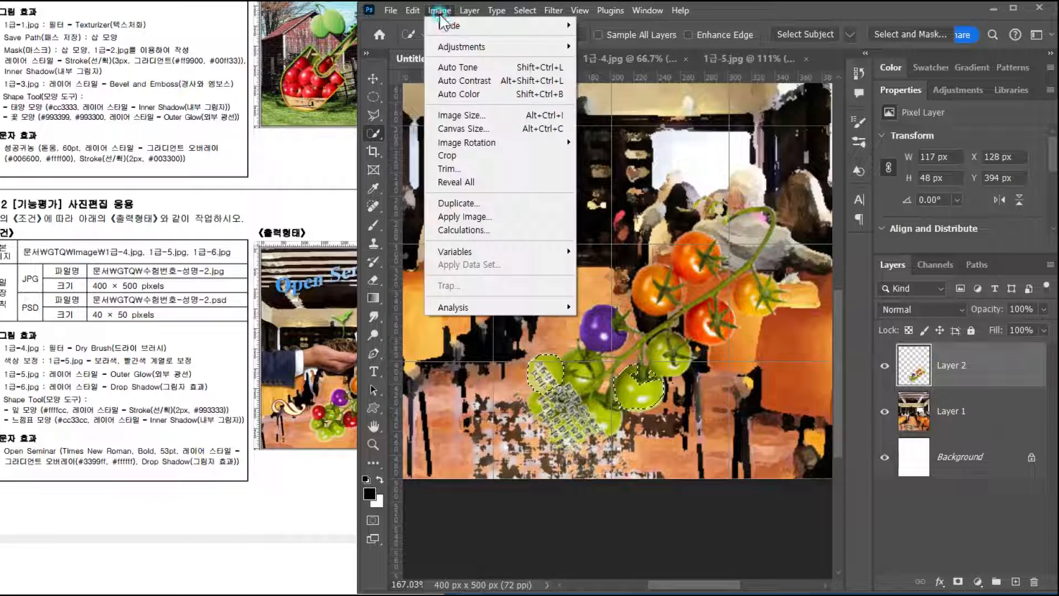
pyautogui.moveTo(463, 46)
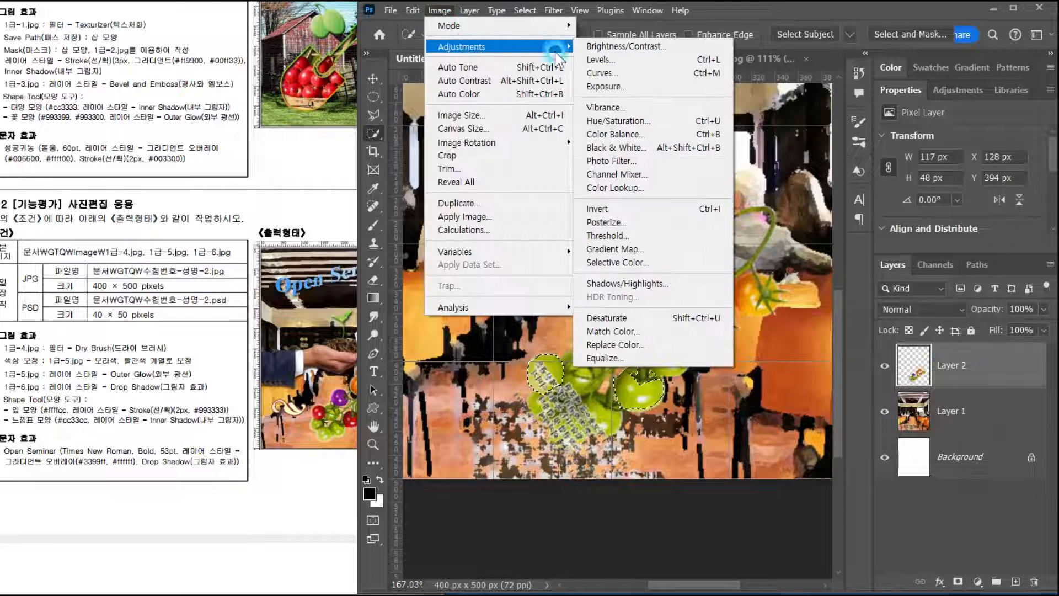
pyautogui.click(655, 121)
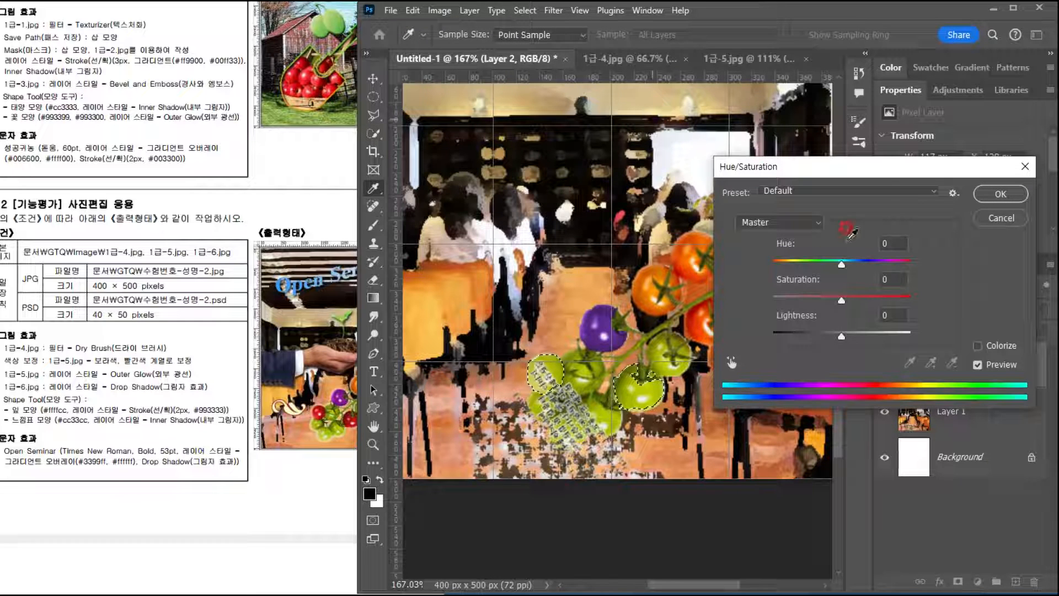
pyautogui.moveTo(847, 166); pyautogui.dragTo(817, 111)
pyautogui.click(965, 290)
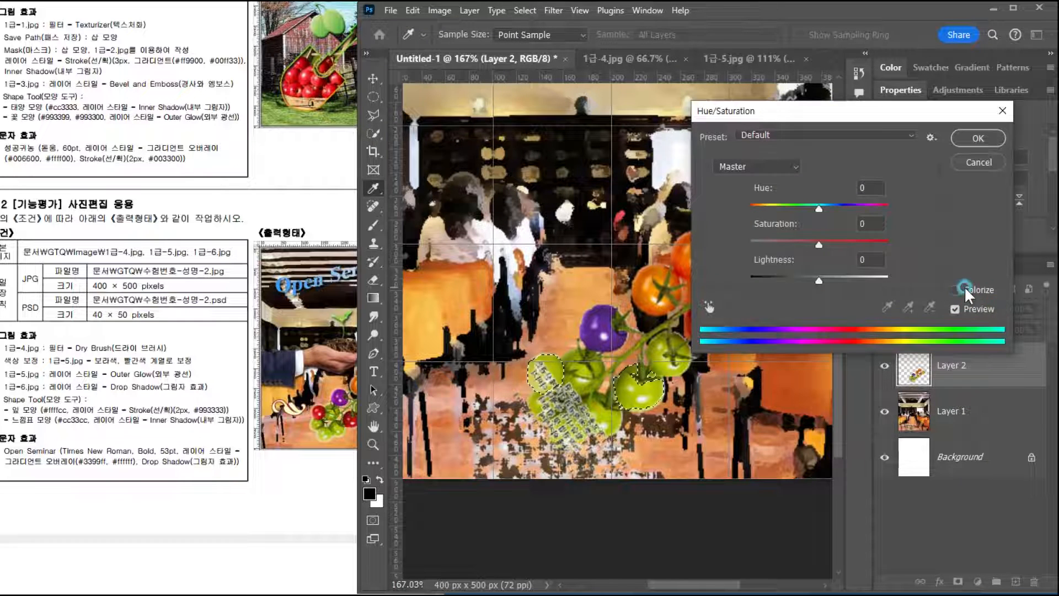
pyautogui.moveTo(754, 206); pyautogui.dragTo(709, 218)
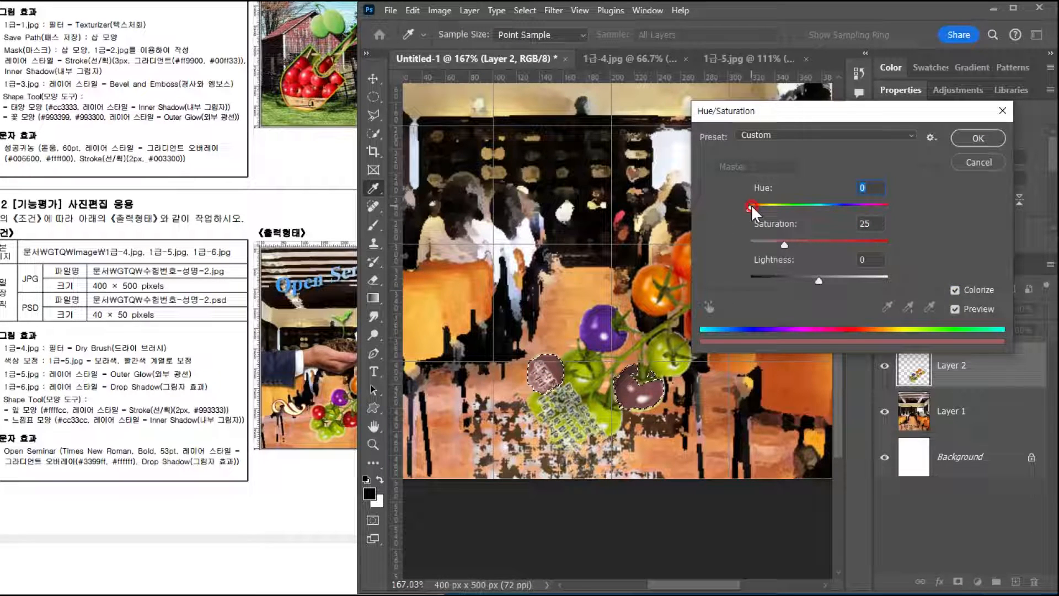
pyautogui.moveTo(785, 245); pyautogui.dragTo(824, 279)
pyautogui.click(971, 139)
pyautogui.press('w')
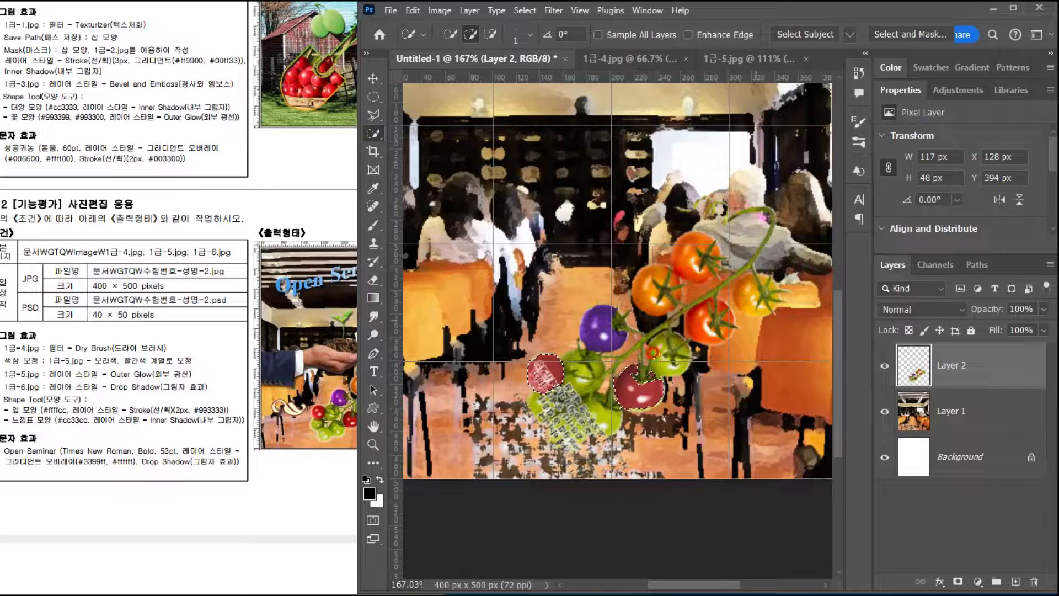
# Step: Compare the recoloured tomatoes with the sample output and check the exam sheet's picture effects for 1급-5.jpg
pyautogui.scroll(-3, 266, 386)
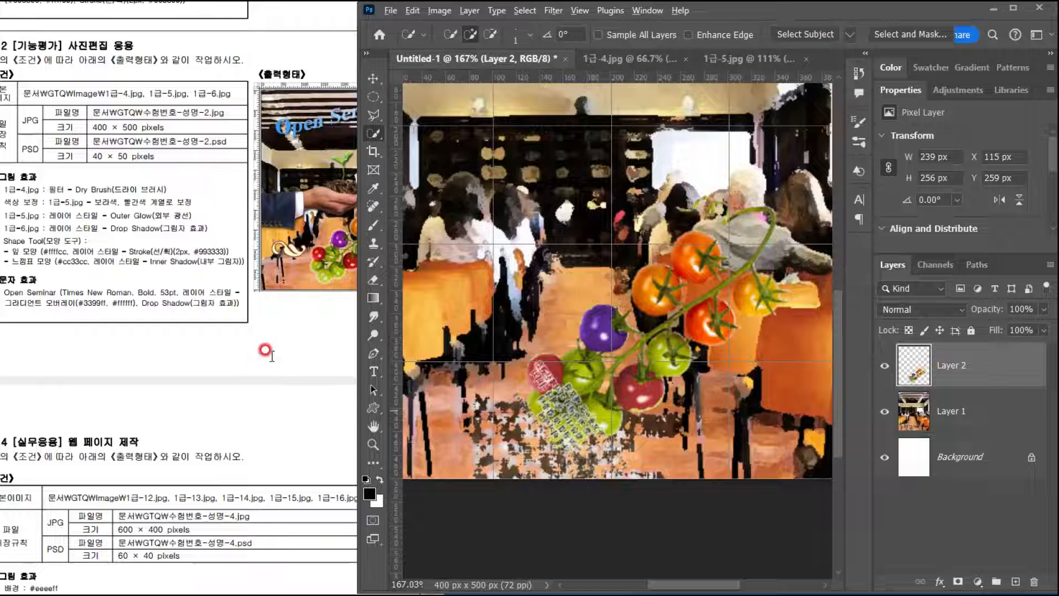
pyautogui.click(293, 245)
pyautogui.scroll(3, 337, 316)
pyautogui.click(711, 392)
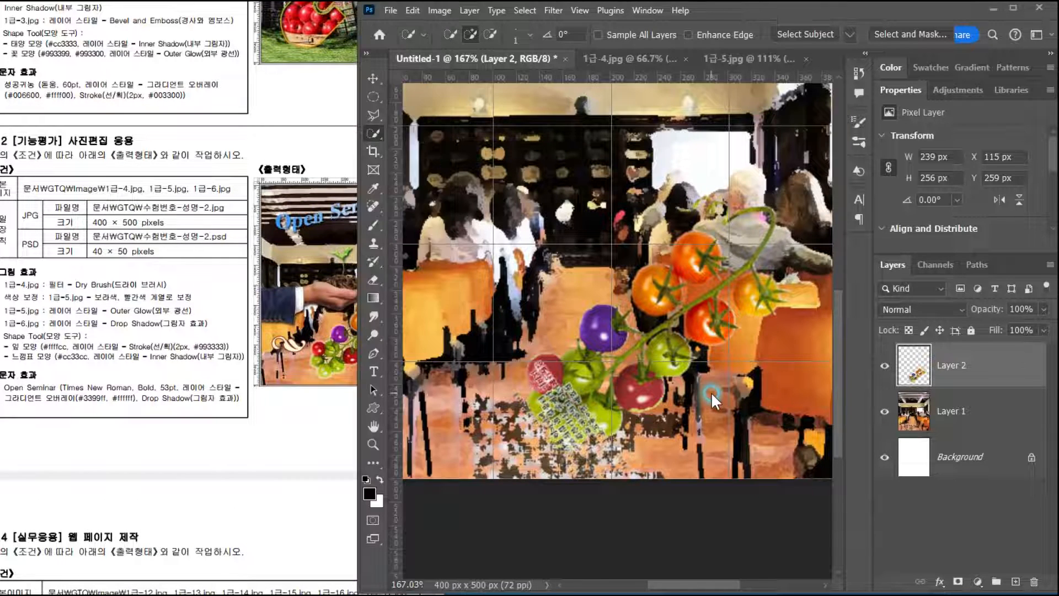
pyautogui.scroll(-2, 711, 392)
pyautogui.scroll(-2, 711, 392)
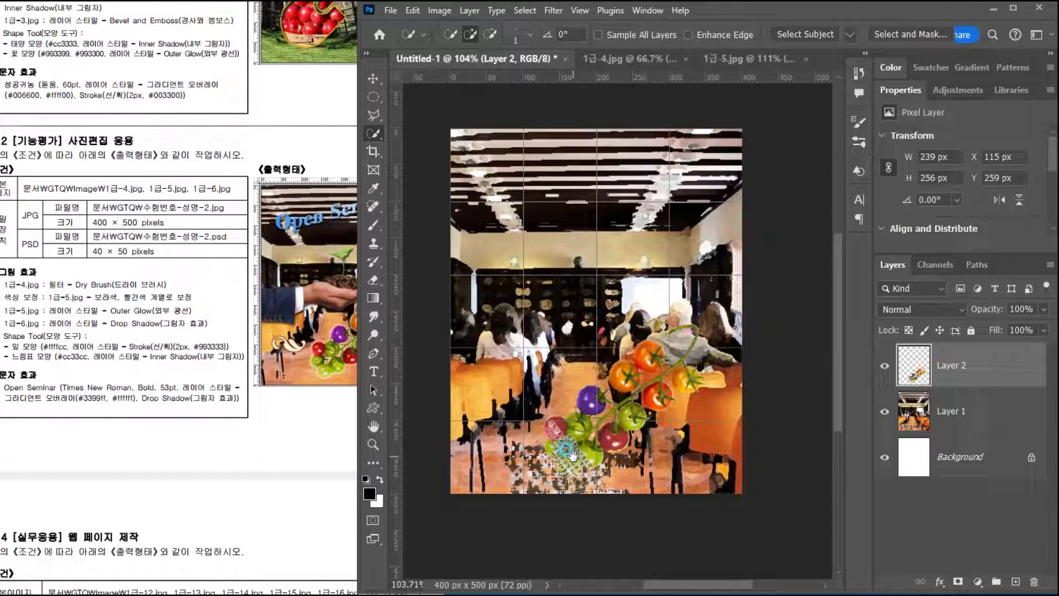
pyautogui.click(226, 448)
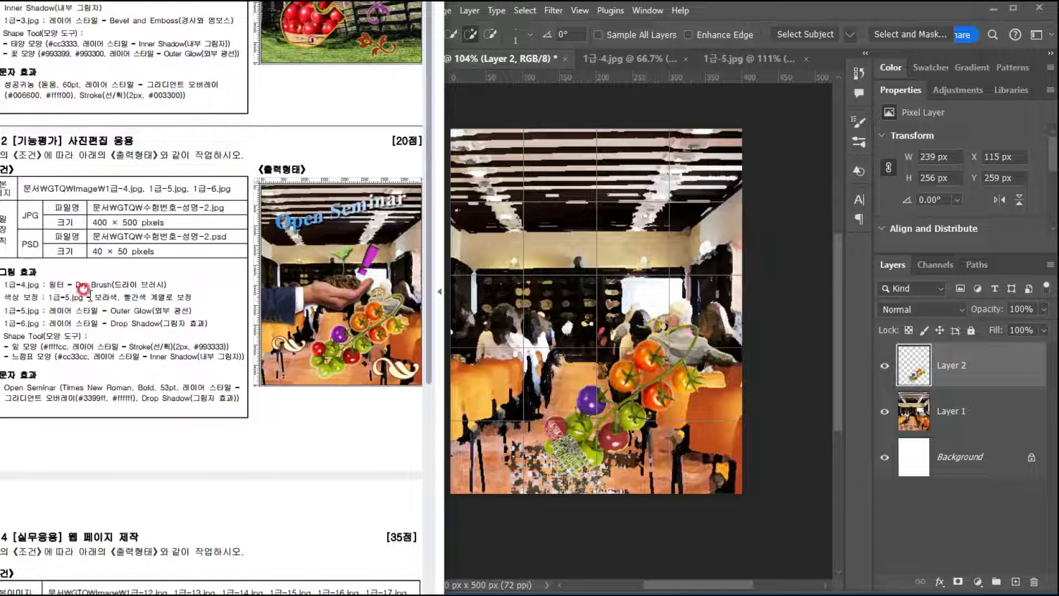
# Step: Apply an Outer Glow layer style to the tomato layer, Layer 2
pyautogui.click(992, 380)
pyautogui.click(884, 366)
pyautogui.click(884, 366)
pyautogui.click(1005, 533)
pyautogui.click(948, 582)
pyautogui.click(955, 565)
pyautogui.moveTo(761, 175)
pyautogui.mouseDown()
pyautogui.moveTo(723, 589)
pyautogui.moveTo(671, 146)
pyautogui.mouseUp()
pyautogui.click(766, 166)
pyautogui.press('w')
# Step: Check the exam sheet's layer style requirement for 1급-6.jpg and return to the composite
pyautogui.click(228, 364)
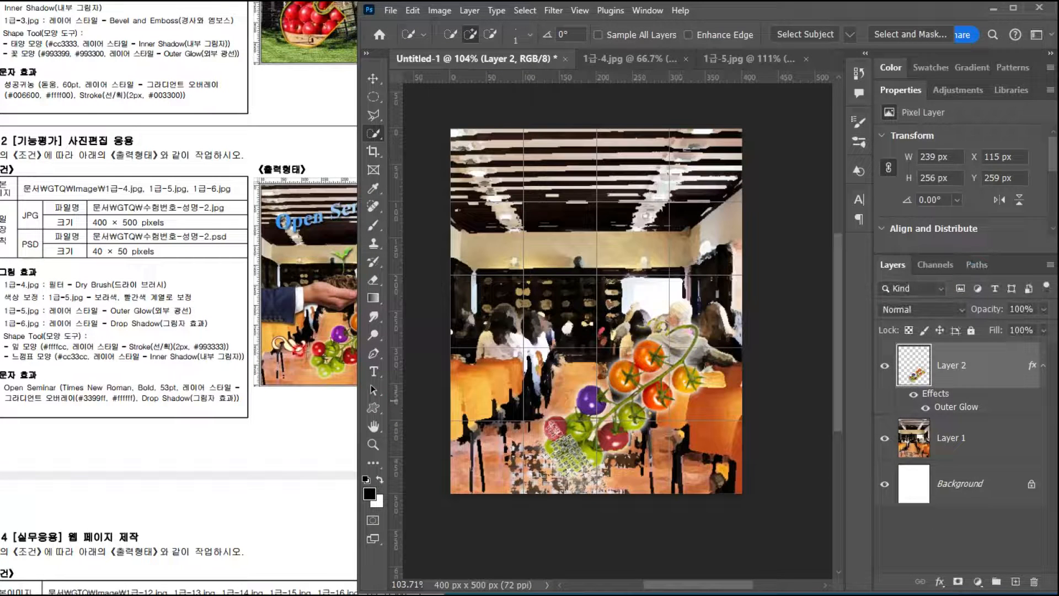
pyautogui.click(301, 353)
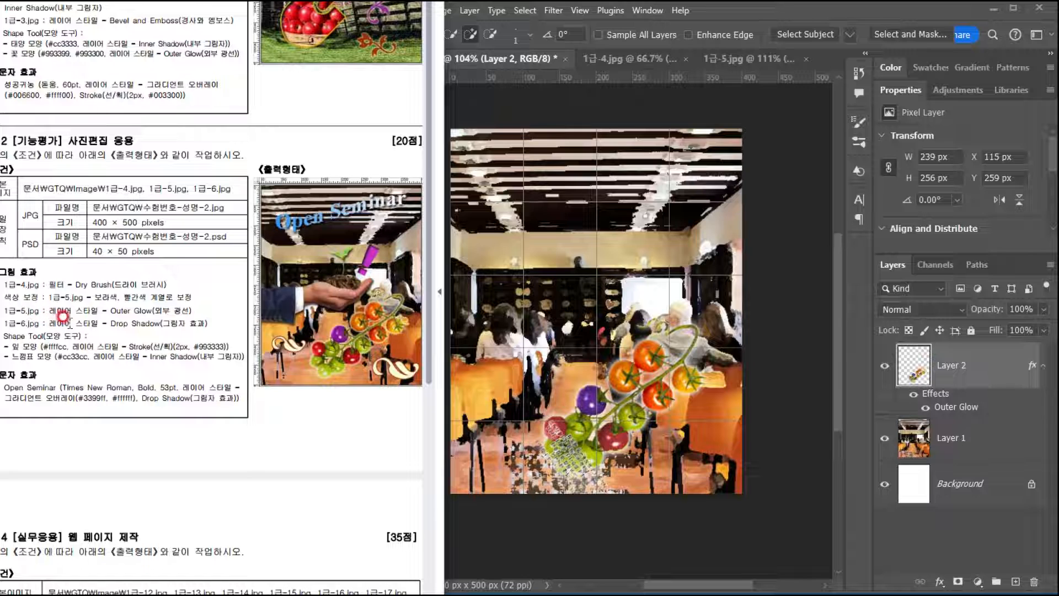
pyautogui.click(726, 15)
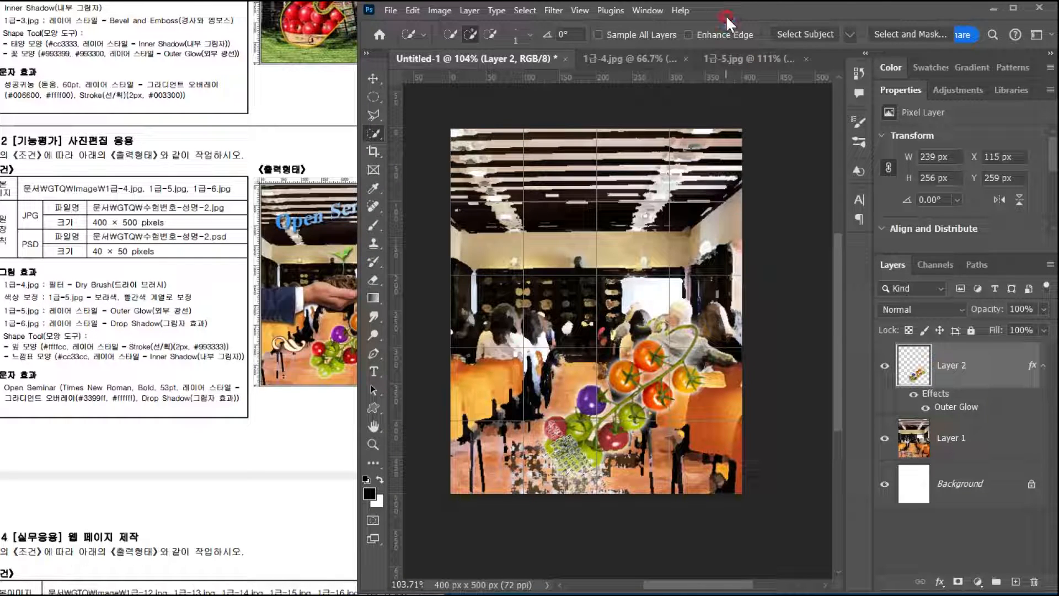
# Step: Open 1급-6.jpg and select the arm, hand and seedling using a contiguous Magic Wand selection of the white background, inverted
pyautogui.hotkey('ctrl', 'o')
pyautogui.doubleClick(248, 243)
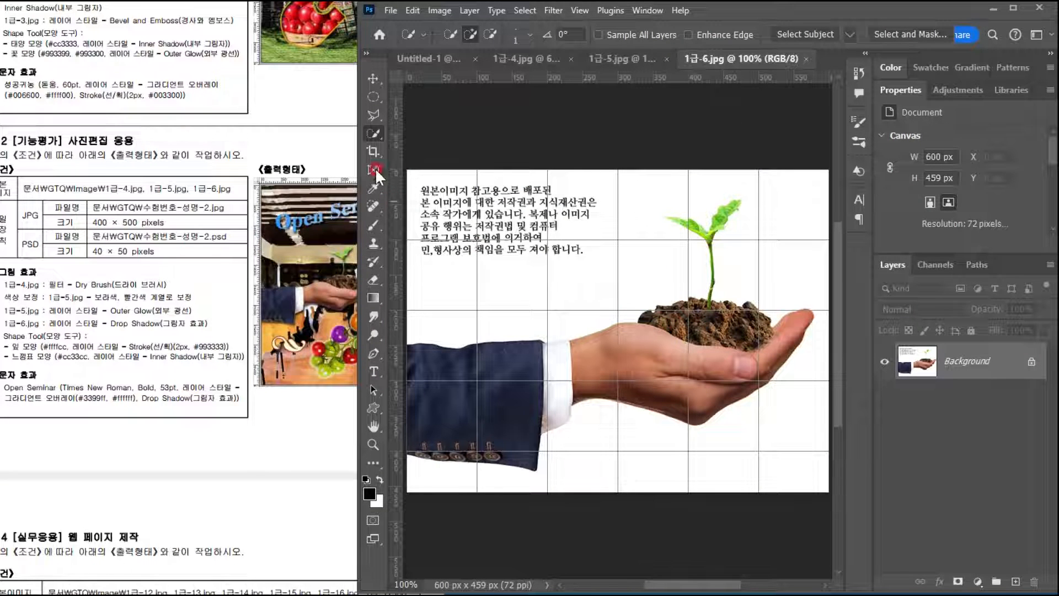
pyautogui.click(374, 136)
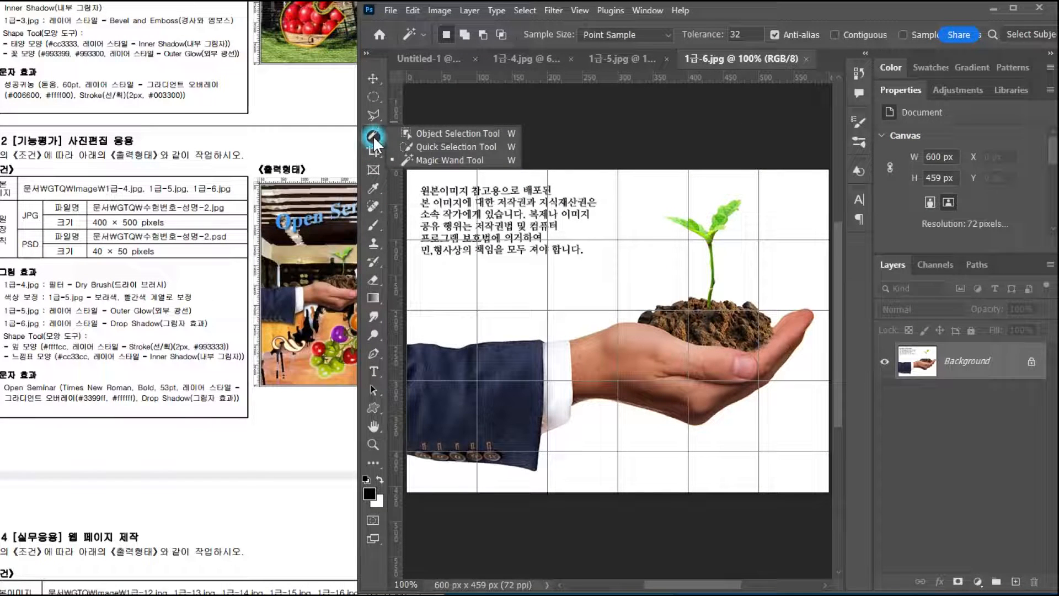
pyautogui.click(439, 160)
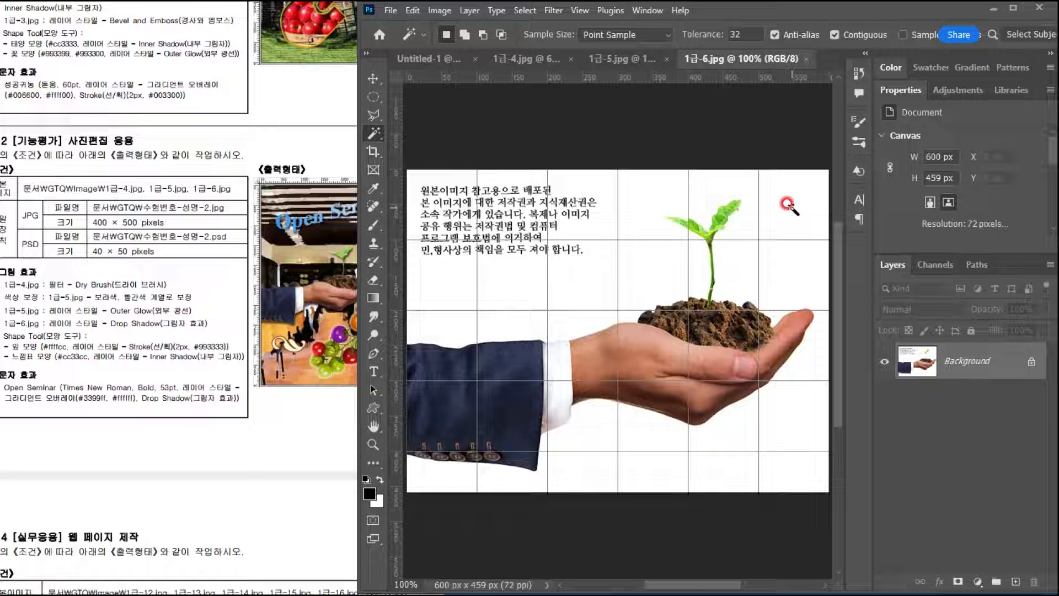
pyautogui.click(789, 206)
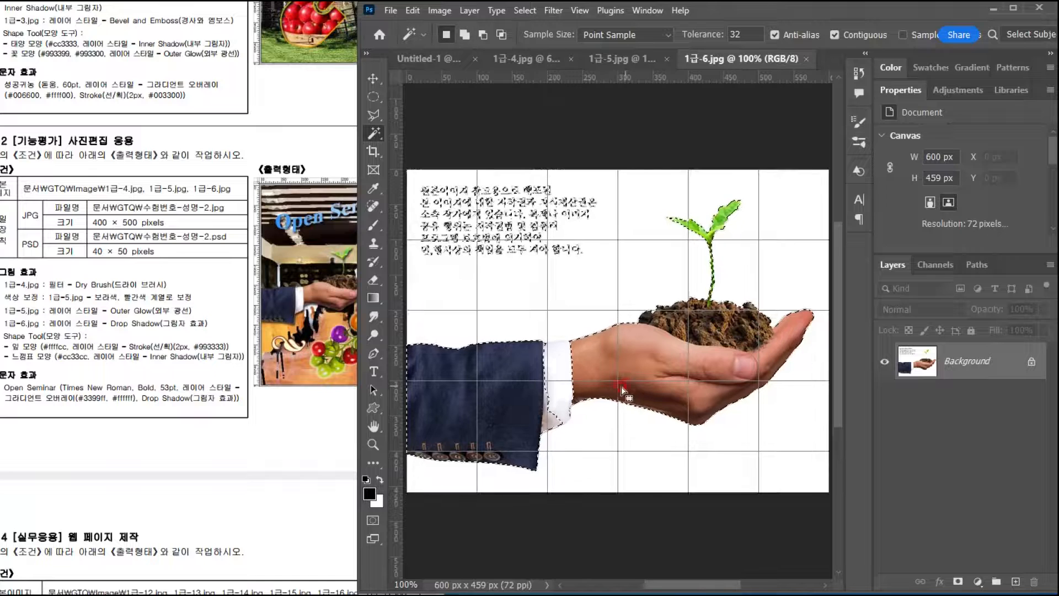
# Step: Add the white shirt cuff between the sleeve and the hand to the selection with the Polygonal Lasso
pyautogui.scroll(3, 622, 389)
pyautogui.scroll(-2, 634, 331)
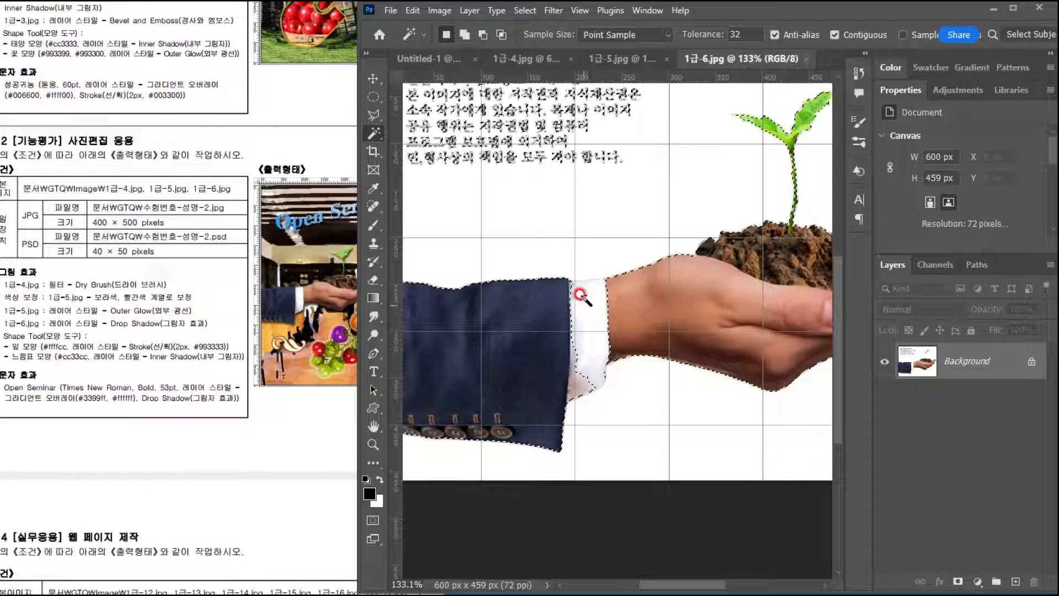
pyautogui.click(370, 112)
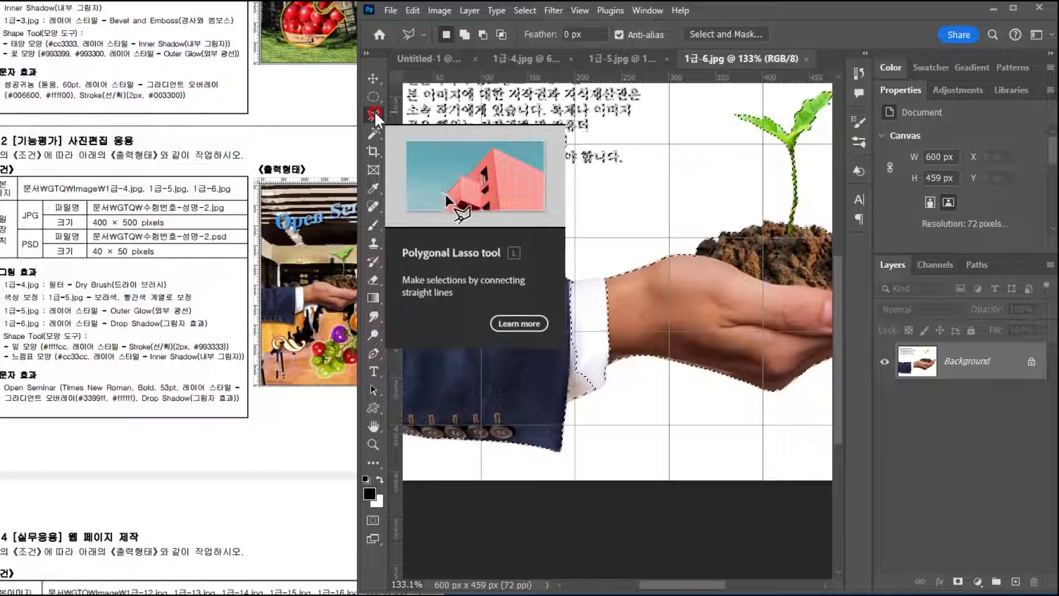
pyautogui.keyDown('shift'); pyautogui.click(512, 302); pyautogui.keyUp('shift')
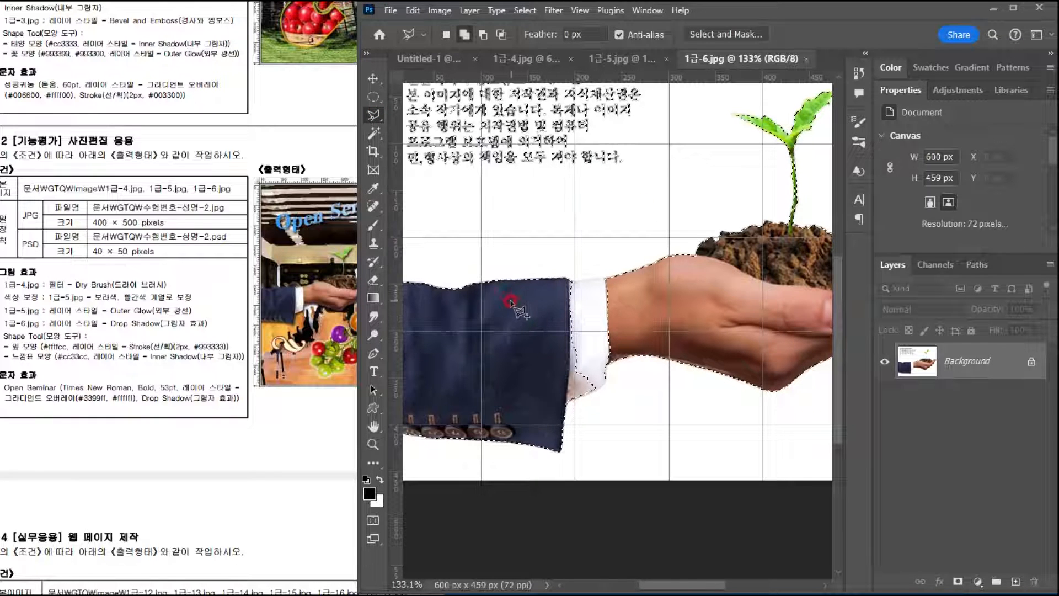
pyautogui.click(570, 281)
pyautogui.click(606, 280)
pyautogui.click(636, 289)
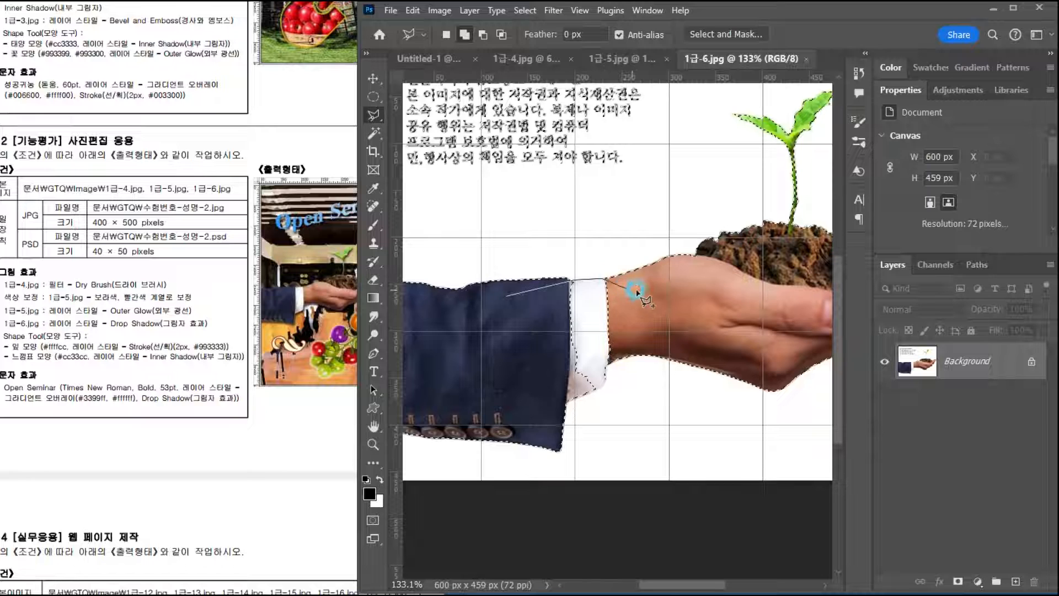
pyautogui.click(602, 382)
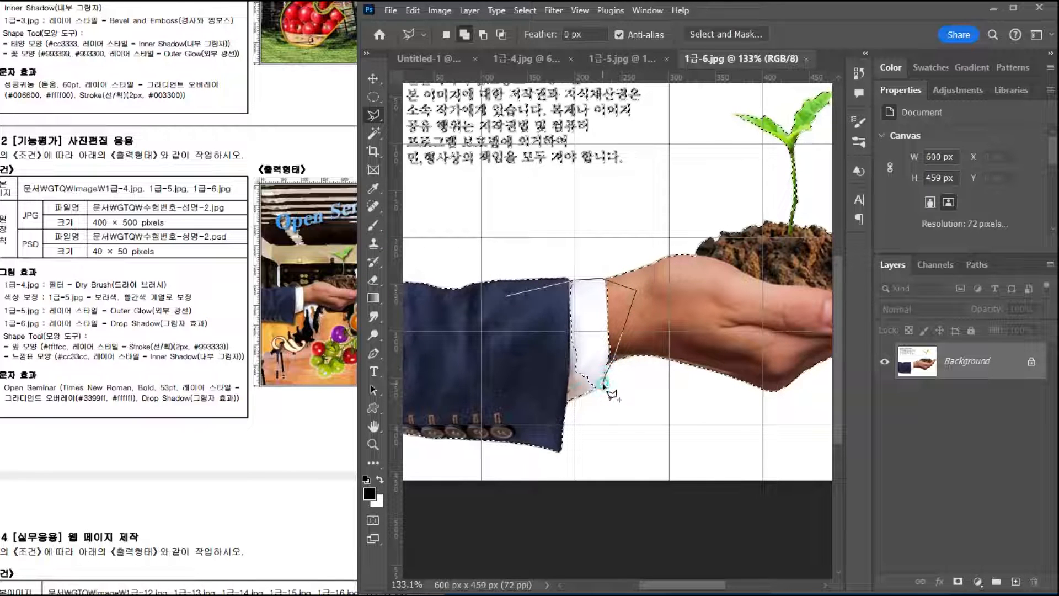
pyautogui.click(502, 302)
pyautogui.scroll(-2, 640, 316)
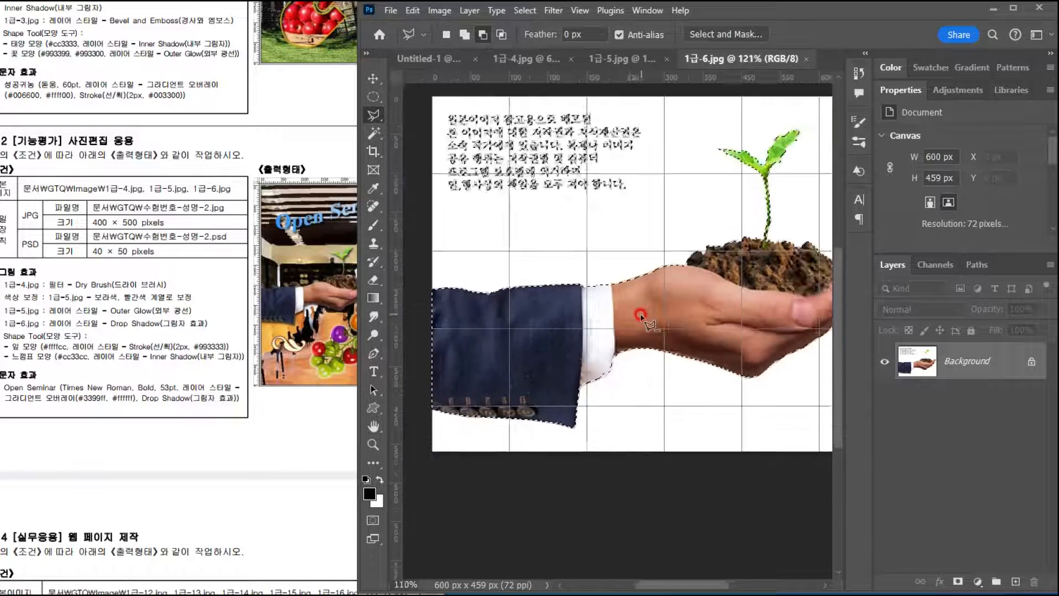
pyautogui.scroll(-4, 640, 315)
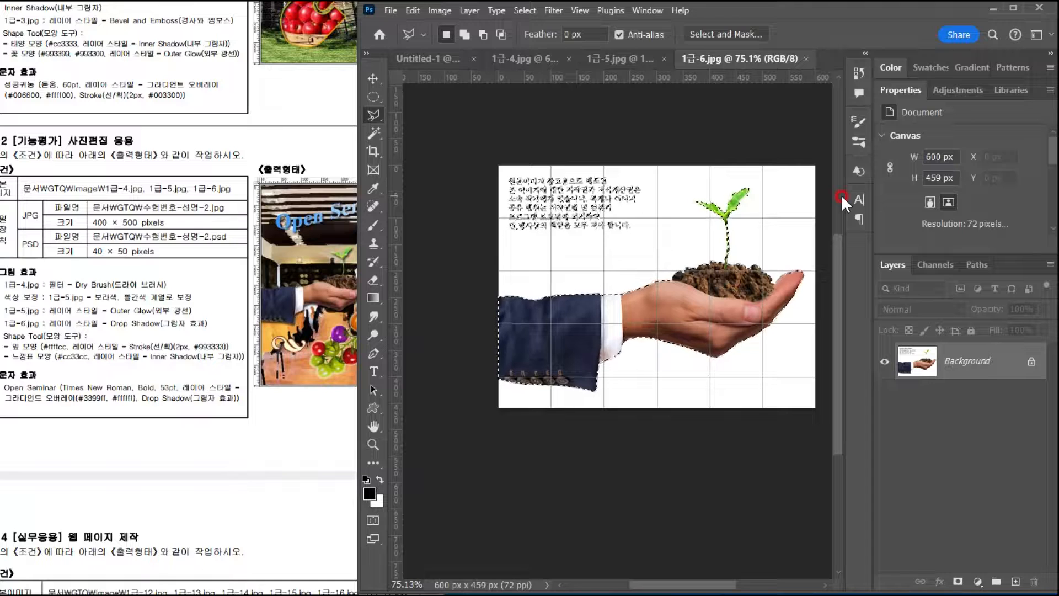
# Step: Paste the hand cutout into Untitled-1, scale it to 52.34% and place it above the tomatoes as in the sample output
pyautogui.click(430, 59)
pyautogui.hotkey('ctrl', 'v')
pyautogui.hotkey('ctrl', 't')
pyautogui.moveTo(450, 161); pyautogui.dragTo(652, 304)
pyautogui.moveTo(695, 402); pyautogui.dragTo(475, 318)
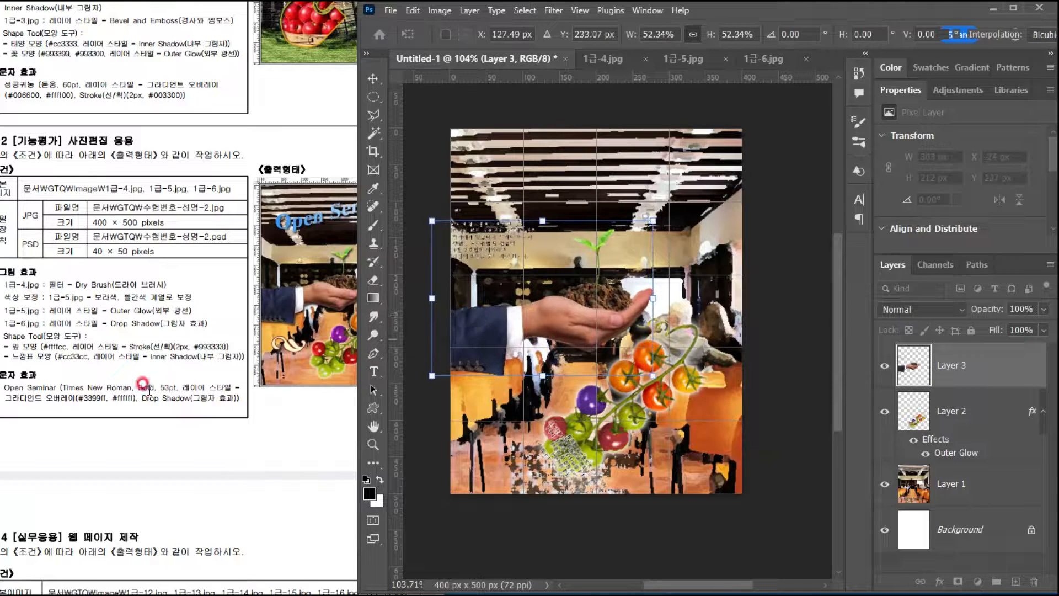
pyautogui.click(143, 382)
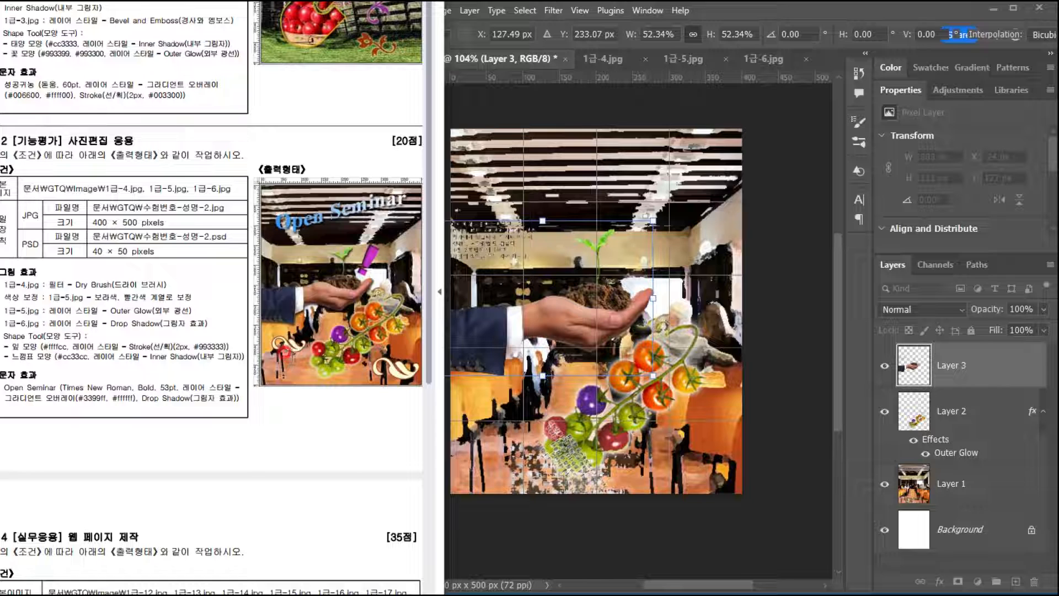
pyautogui.click(601, 338)
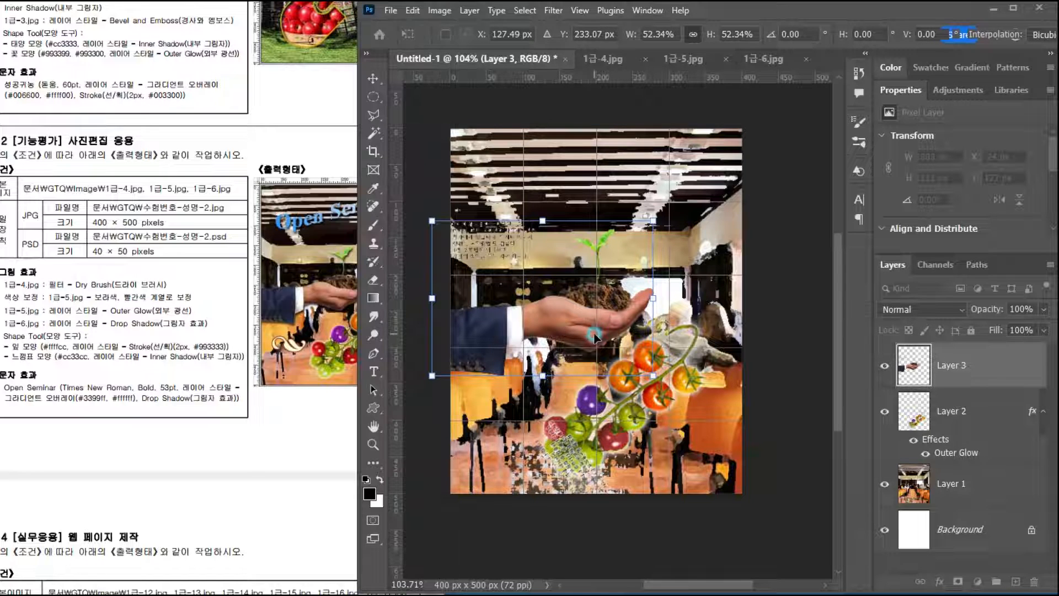
pyautogui.press('Return')
pyautogui.press('l')
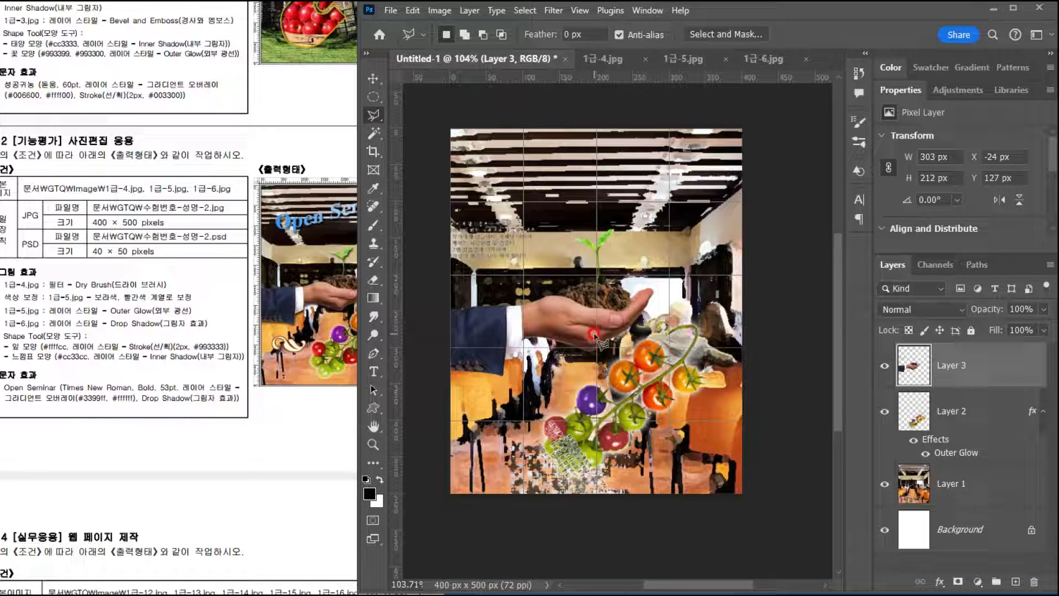
# Step: Apply a single Drop Shadow layer style to the hand layer, Layer 3
pyautogui.click(992, 352)
pyautogui.doubleClick(1003, 365)
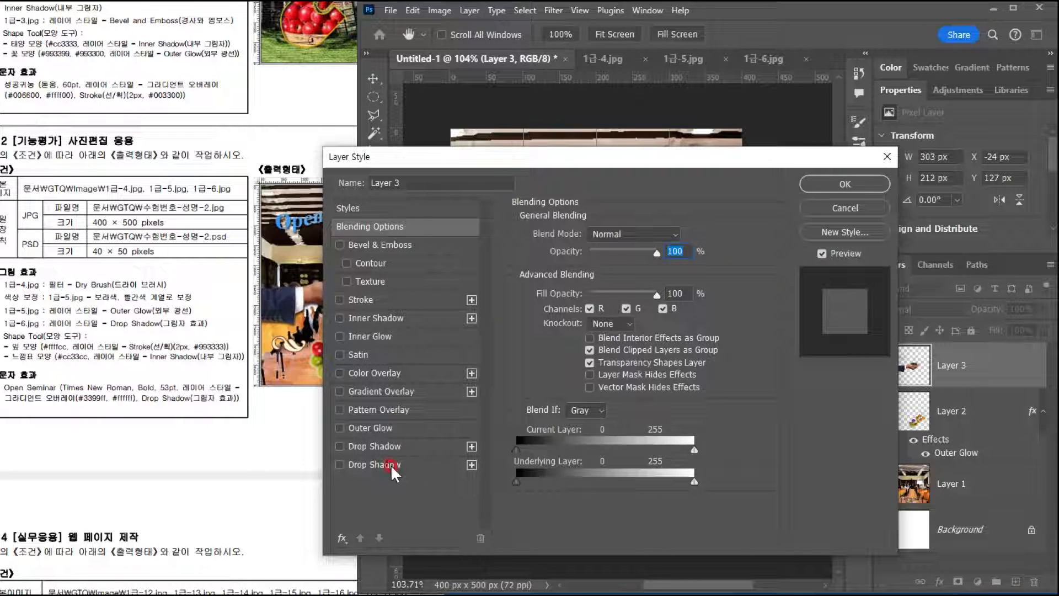
pyautogui.click(415, 445)
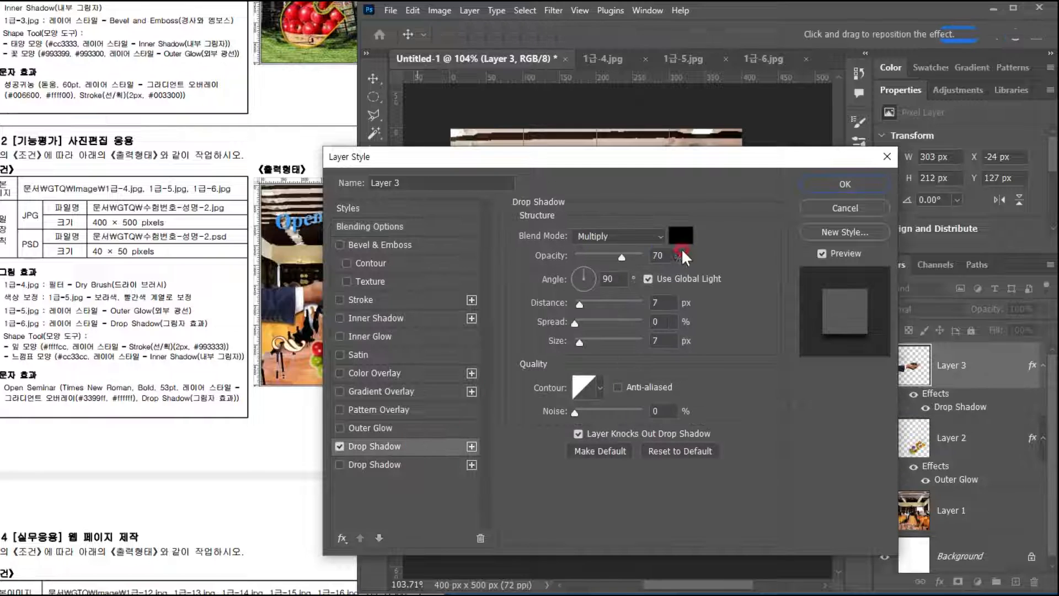
pyautogui.click(406, 466)
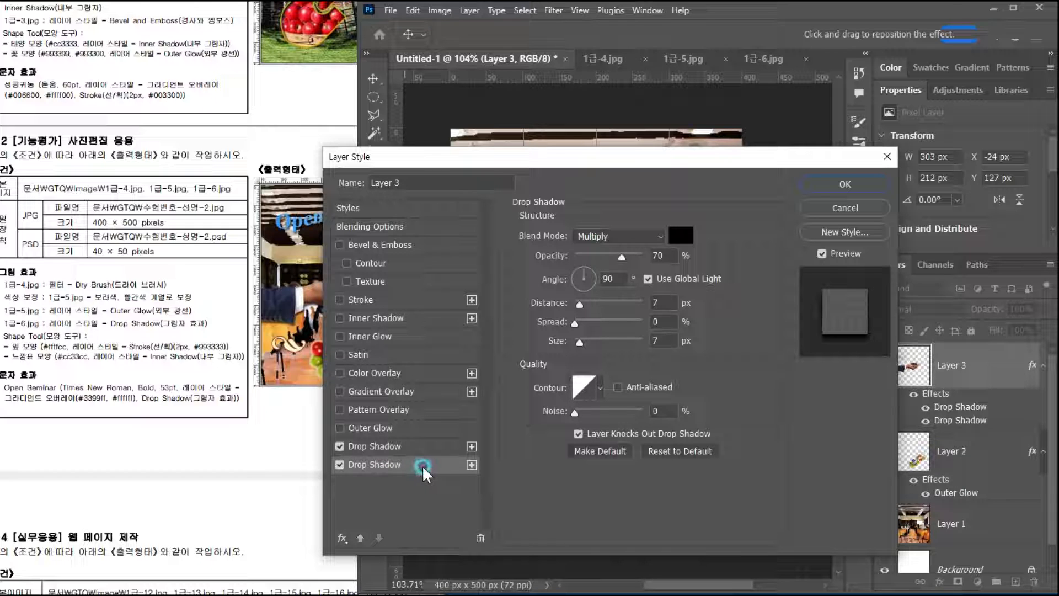
pyautogui.click(479, 539)
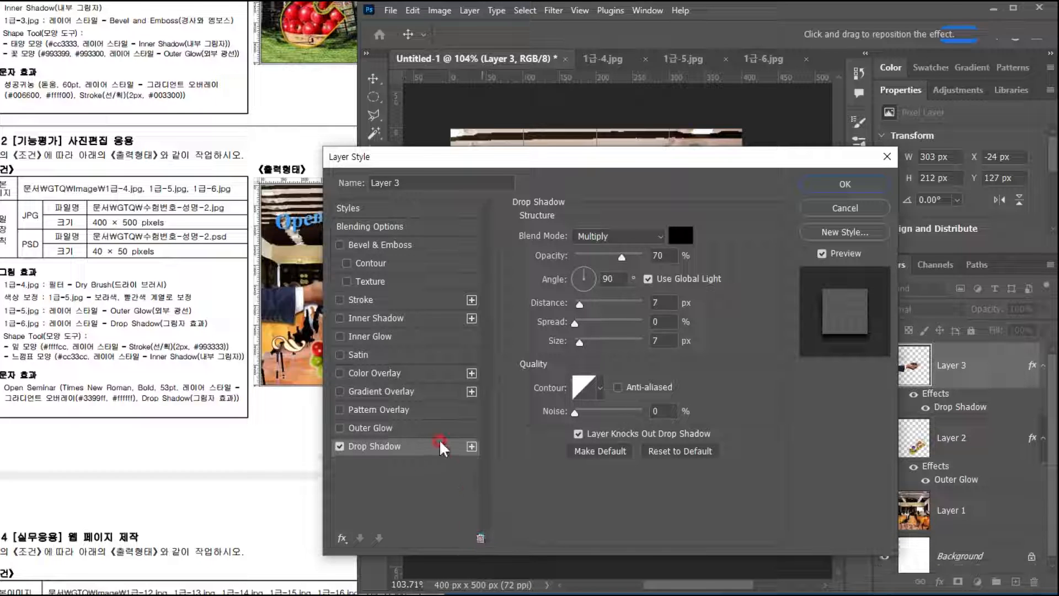
pyautogui.click(860, 181)
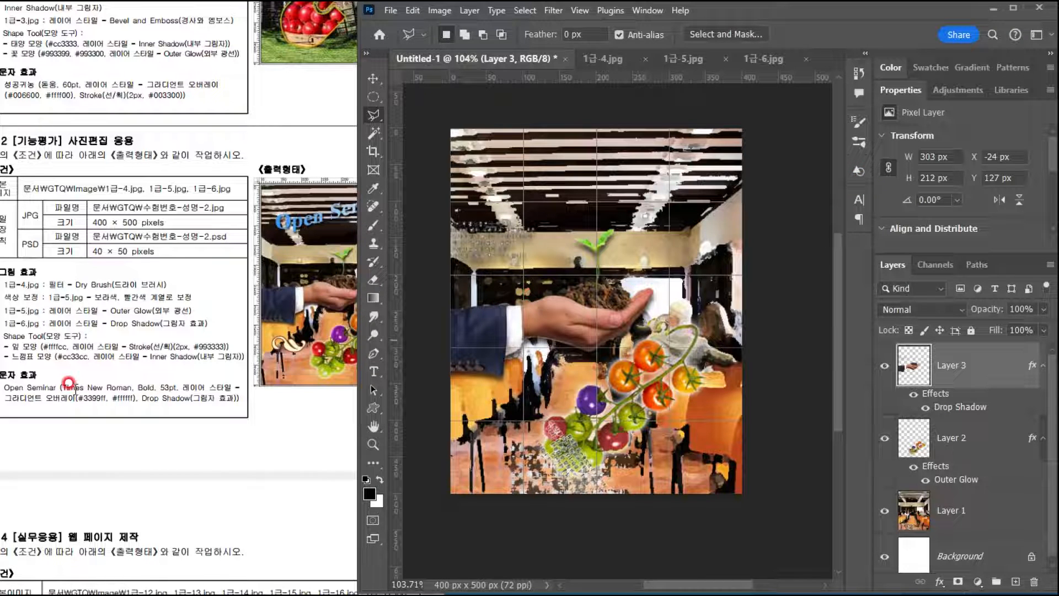
# Step: Check the sample output and draw a Leaf Ornament 2 shape about 83 × 38 px below the sleeve
pyautogui.click(69, 383)
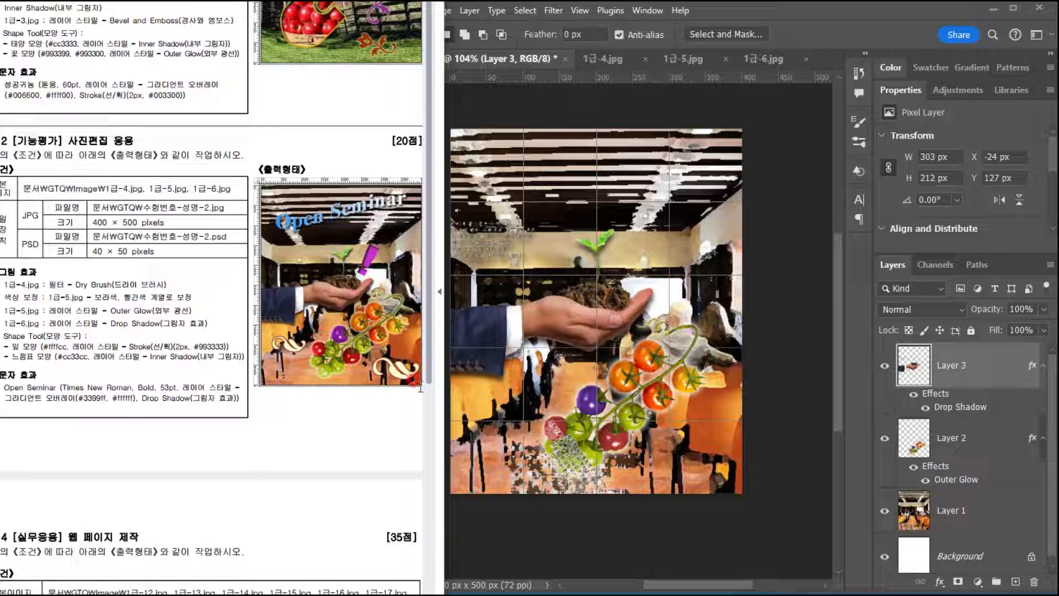
pyautogui.click(799, 28)
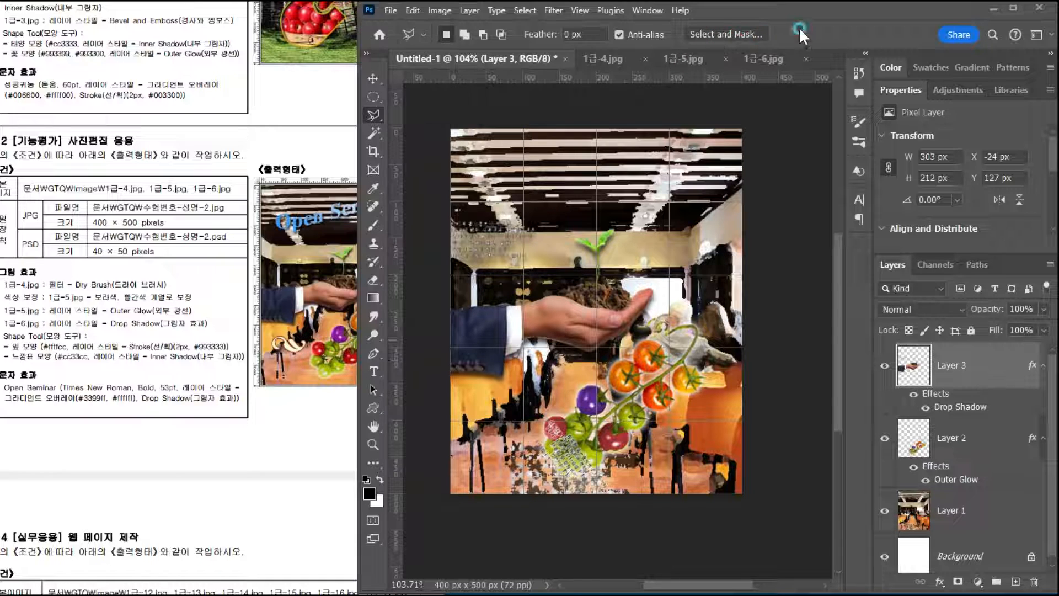
pyautogui.click(377, 409)
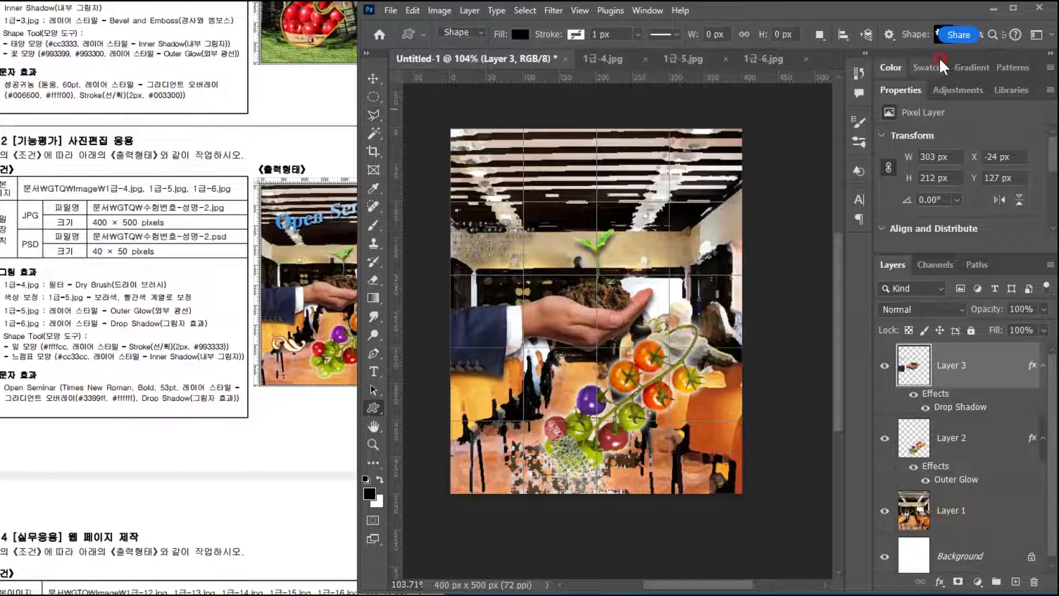
pyautogui.click(938, 40)
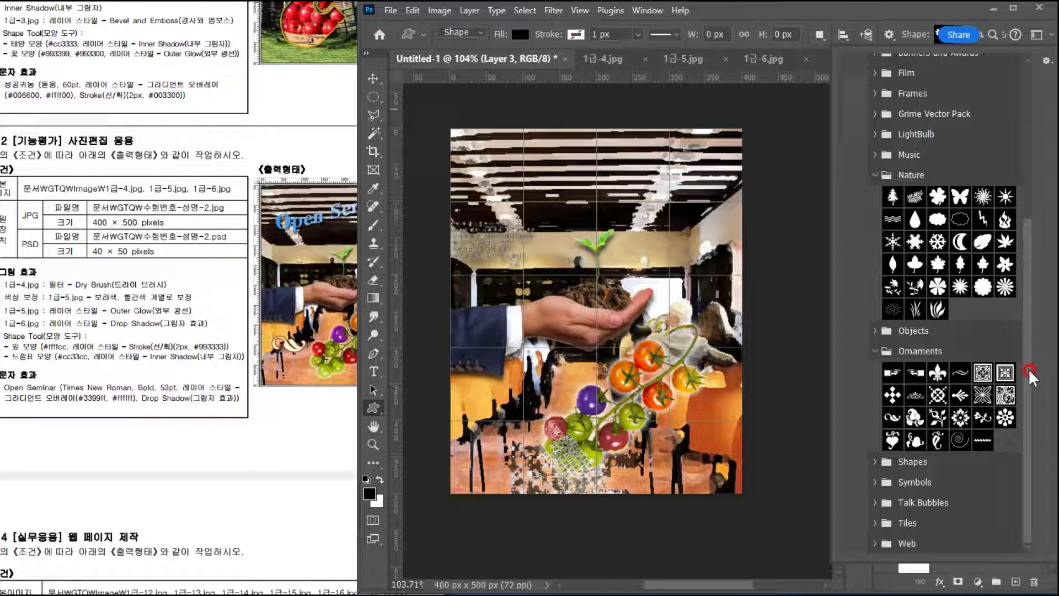
pyautogui.click(893, 418)
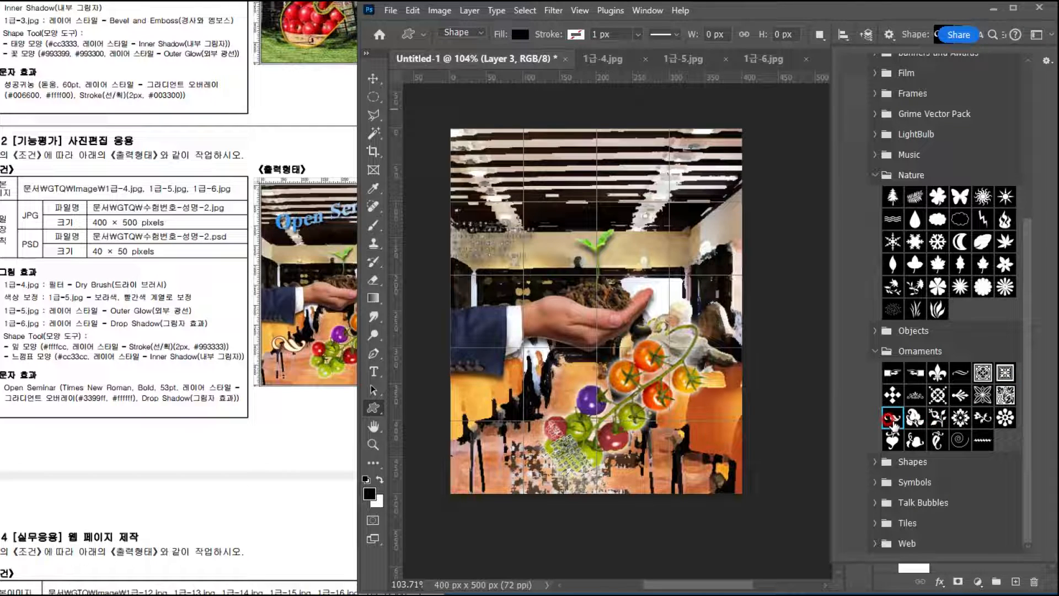
pyautogui.click(892, 418)
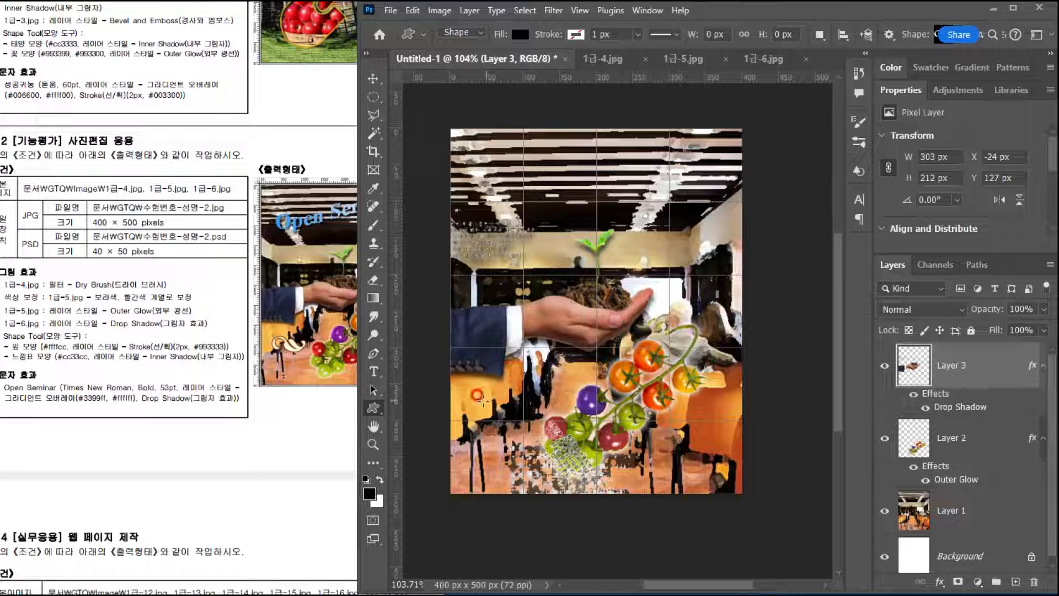
pyautogui.moveTo(471, 390); pyautogui.dragTo(531, 426)
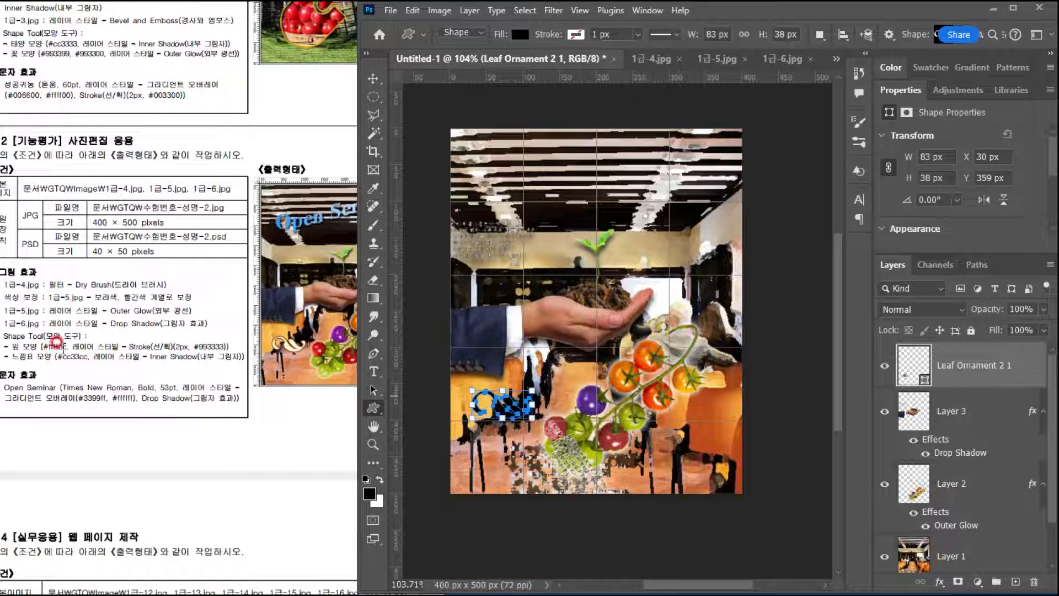
# Step: Check the exam sheet's leaf colour and set the leaf ornament's fill to #ffffcc
pyautogui.click(75, 346)
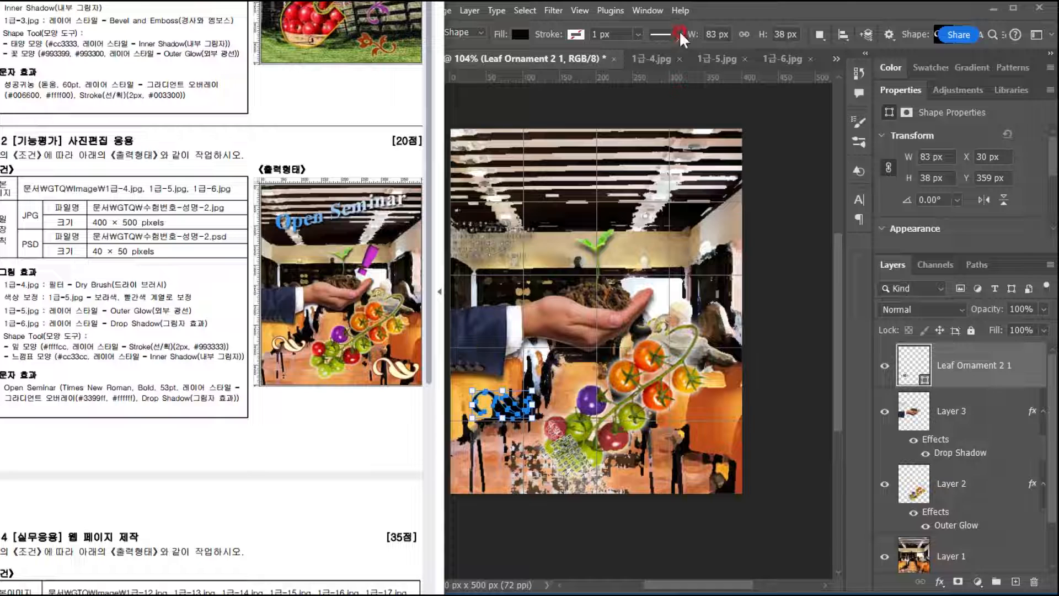
pyautogui.click(724, 14)
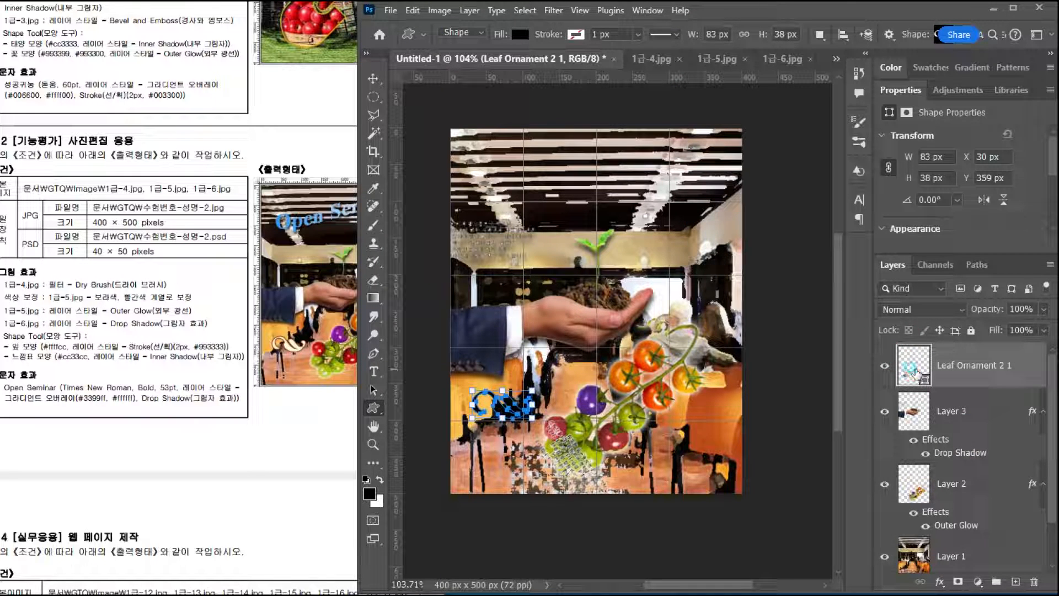
pyautogui.doubleClick(914, 361)
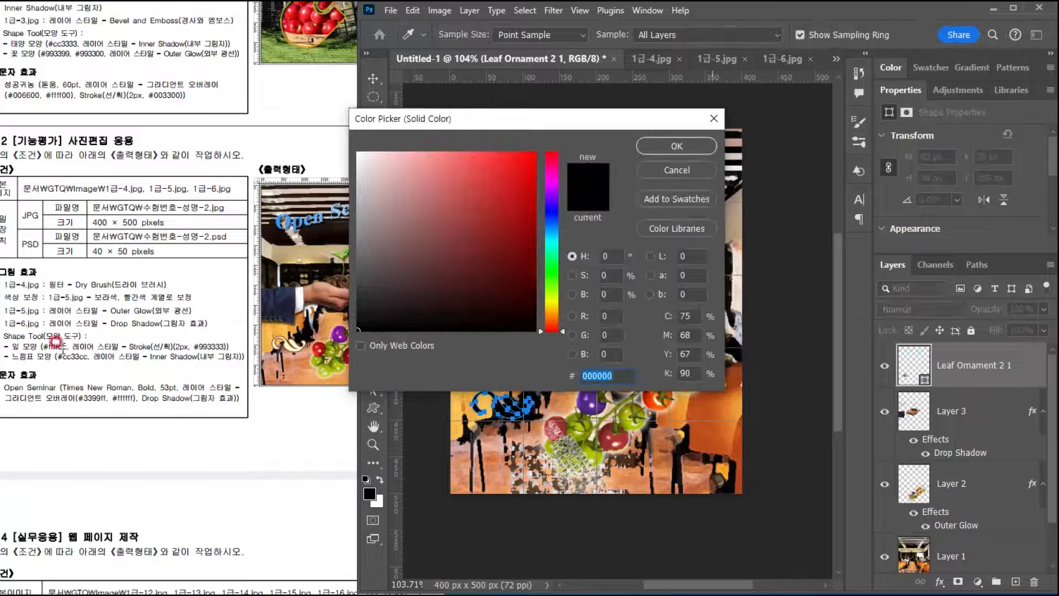
pyautogui.write('ff')
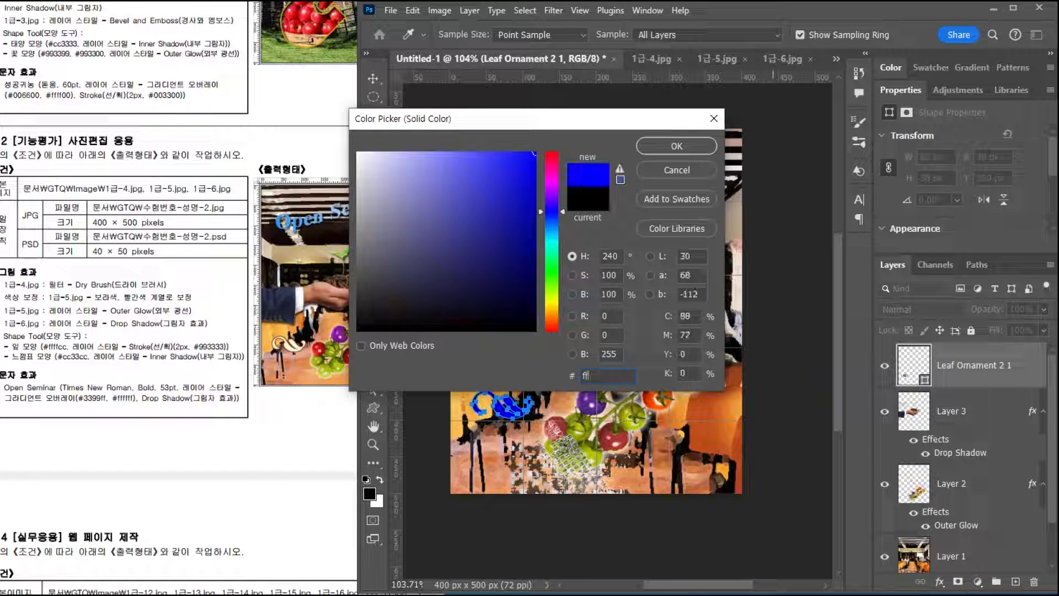
pyautogui.write('ffcc')
pyautogui.press('Return')
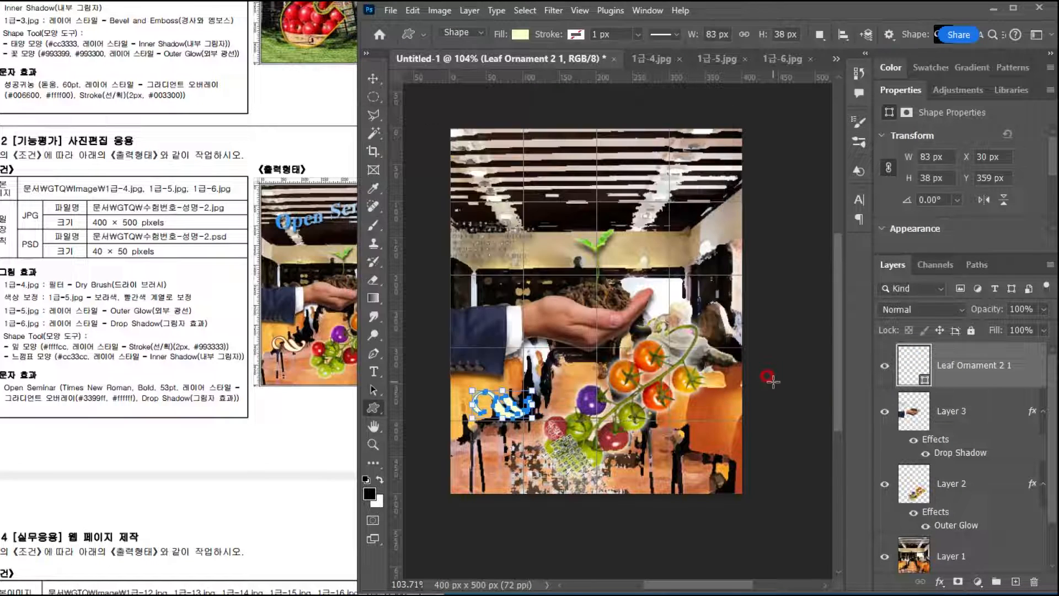
# Step: Add a 2 px Stroke layer style in #993333 to the leaf ornament
pyautogui.doubleClick(1027, 365)
pyautogui.click(384, 300)
pyautogui.click(670, 227)
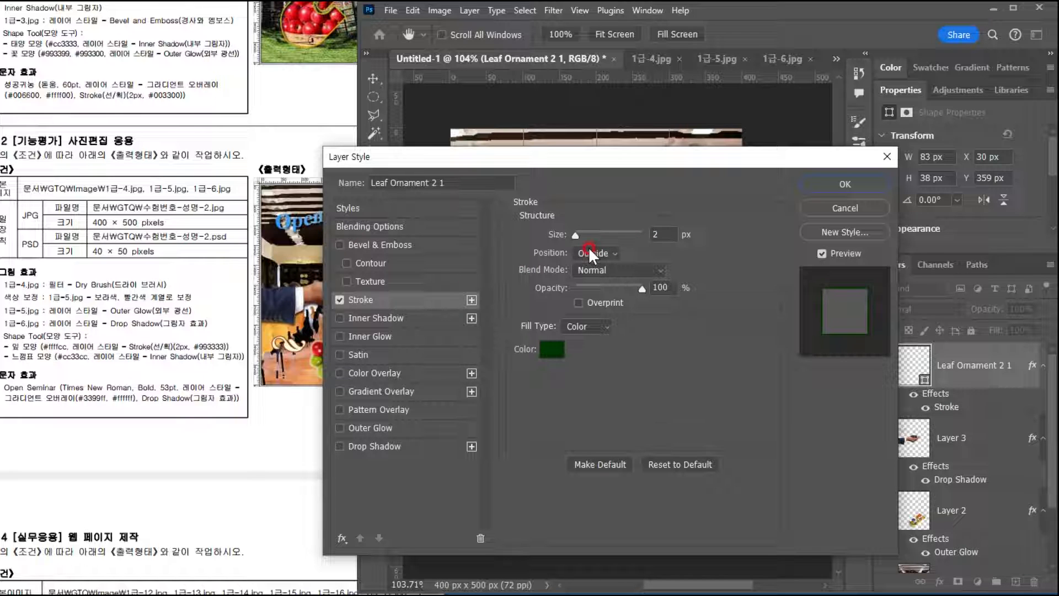
pyautogui.click(552, 349)
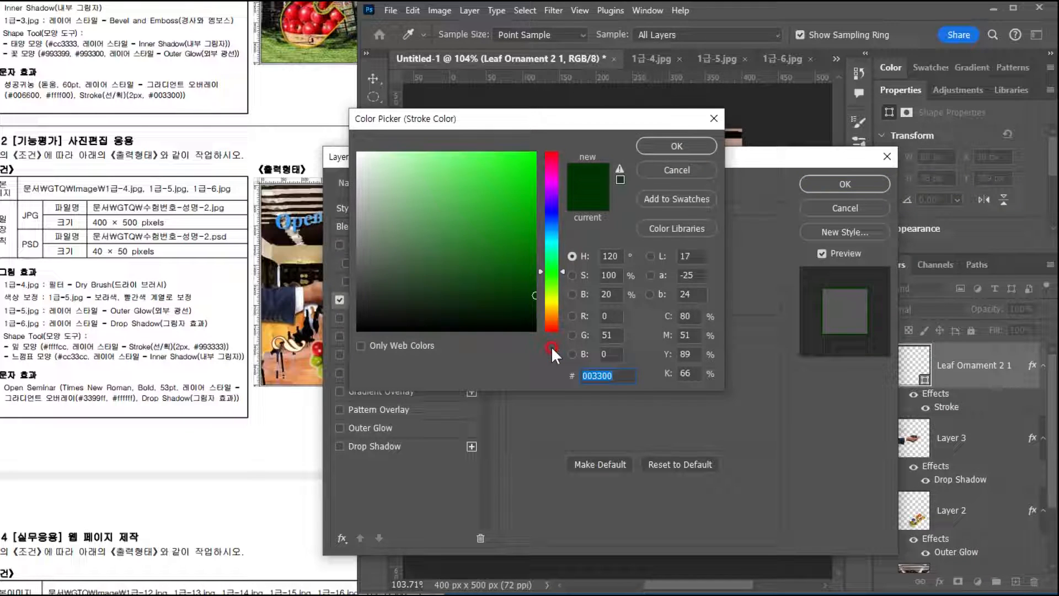
pyautogui.write('933')
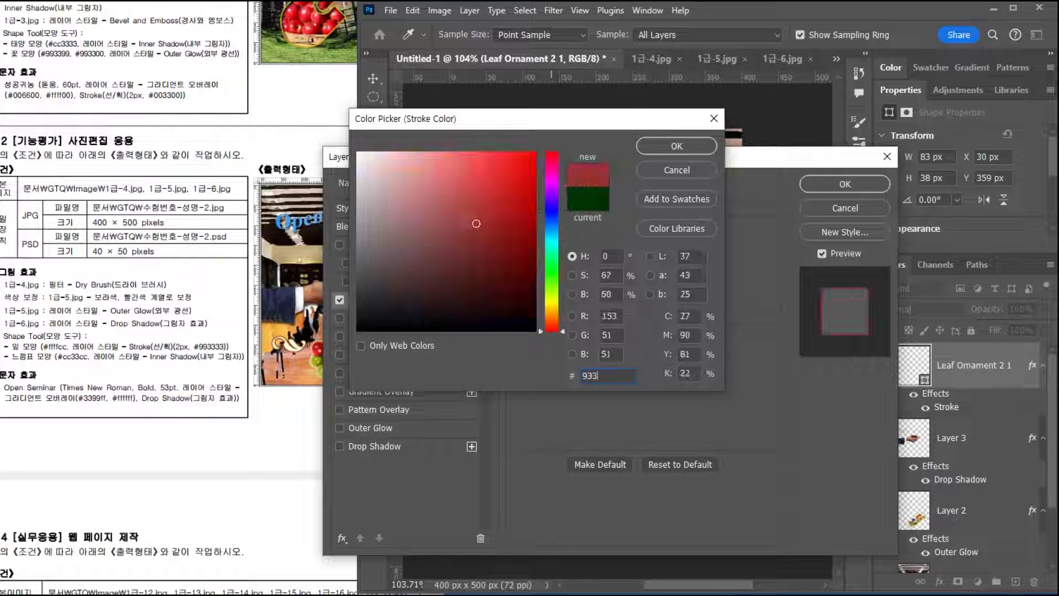
pyautogui.click(679, 144)
pyautogui.click(555, 355)
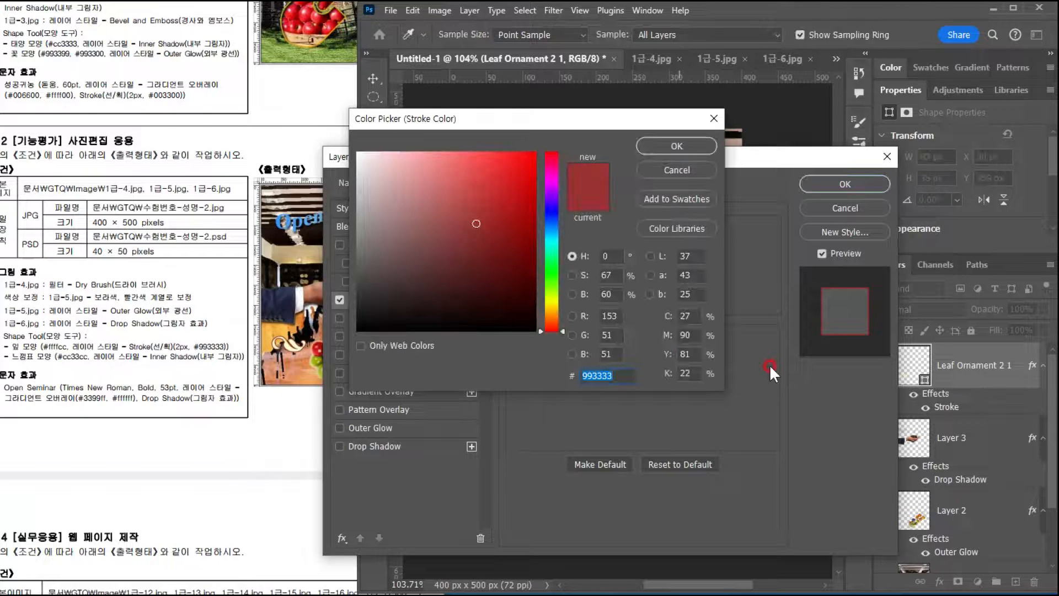
pyautogui.write('933')
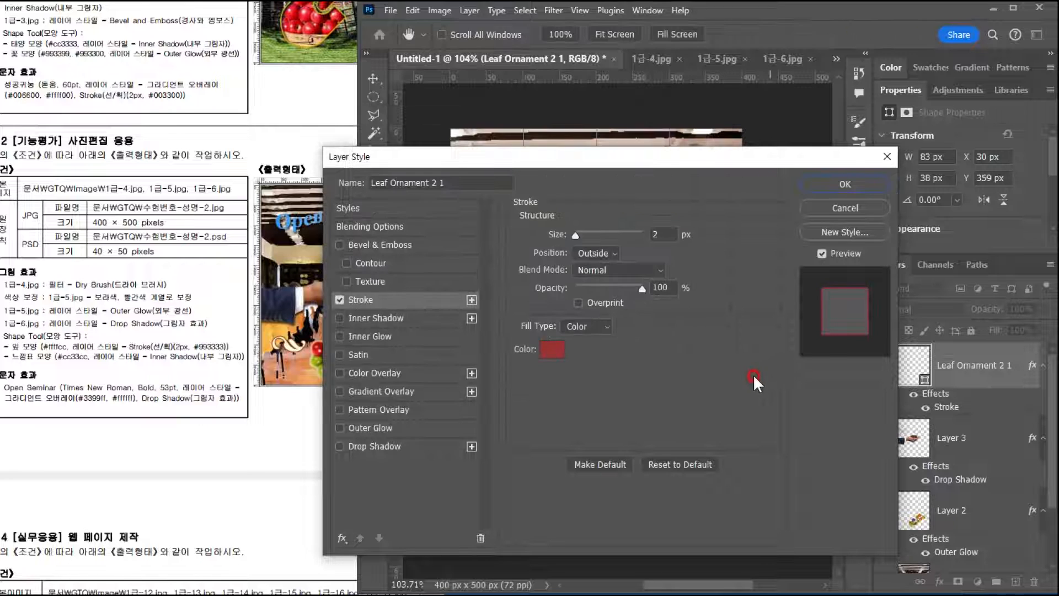
pyautogui.click(824, 188)
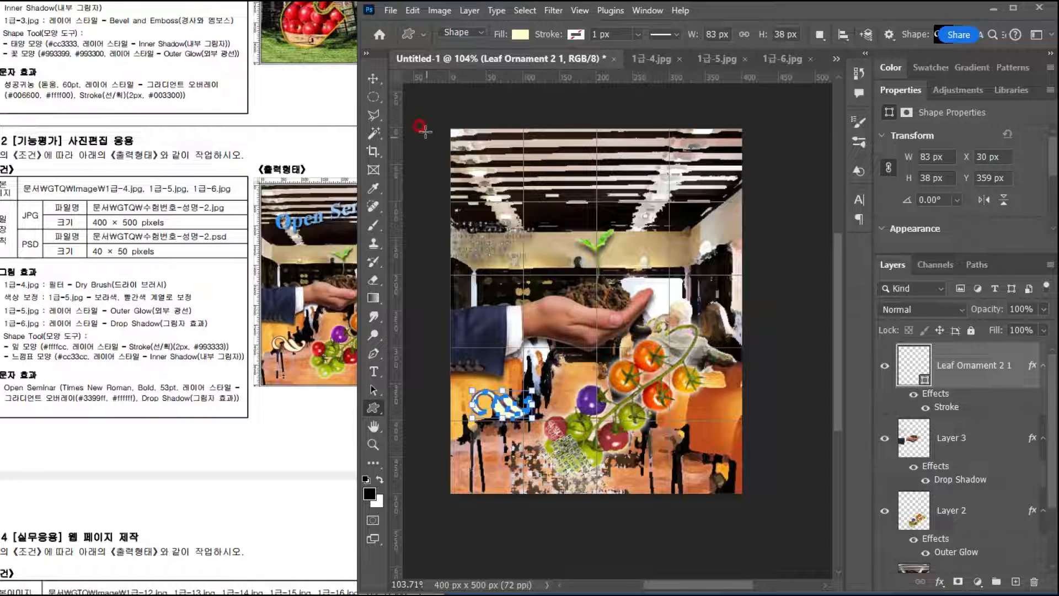
# Step: Duplicate the stroked leaf ornament and place the copy in the lower-right corner of the picture, as in the sample output
pyautogui.click(365, 77)
pyautogui.click(221, 434)
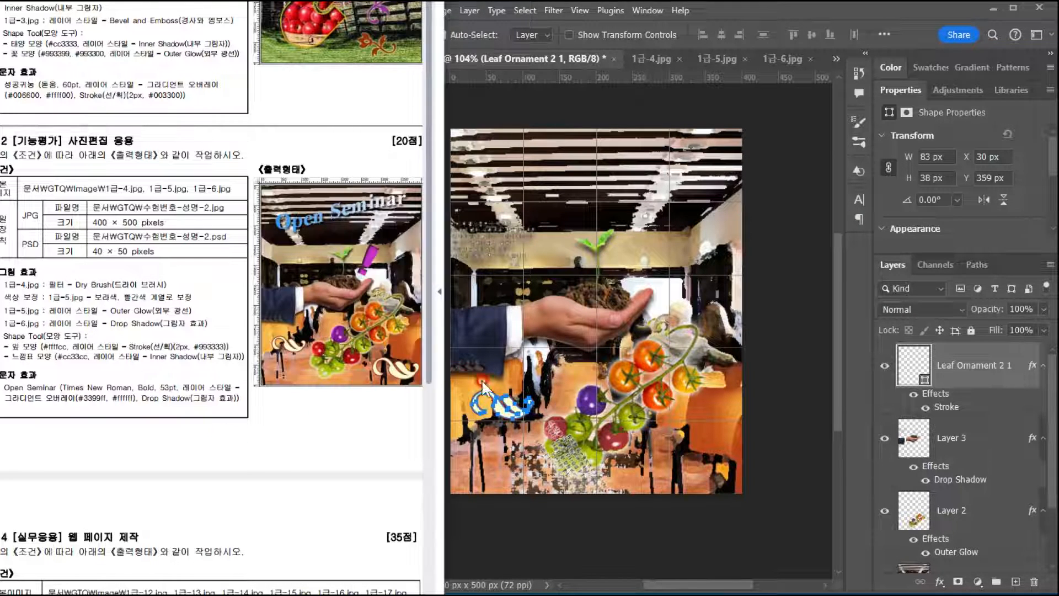
pyautogui.click(510, 406)
pyautogui.moveTo(509, 406); pyautogui.dragTo(690, 469)
pyautogui.click(213, 463)
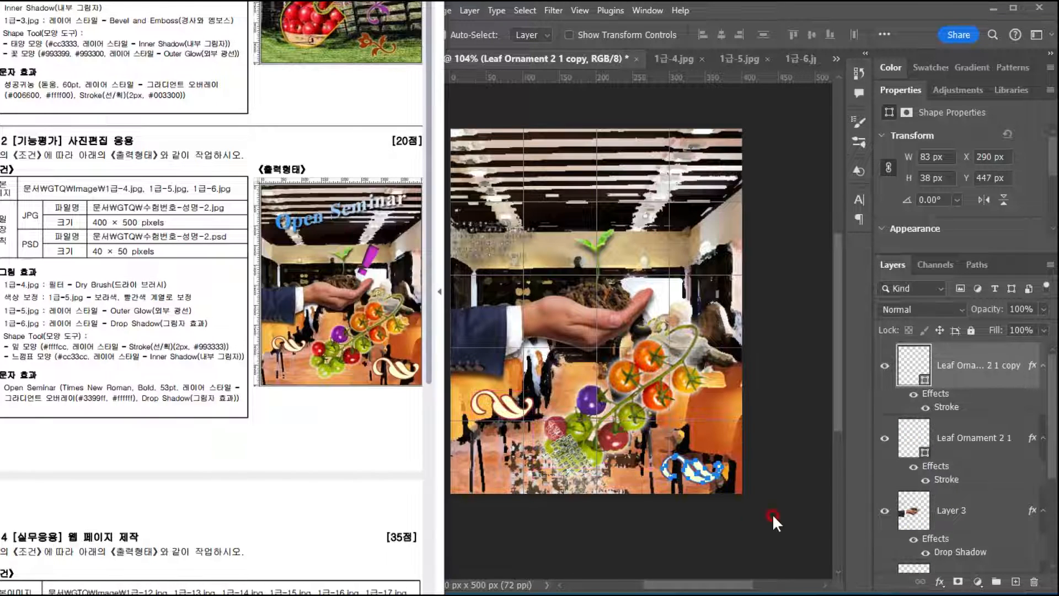
pyautogui.moveTo(687, 473); pyautogui.dragTo(689, 473)
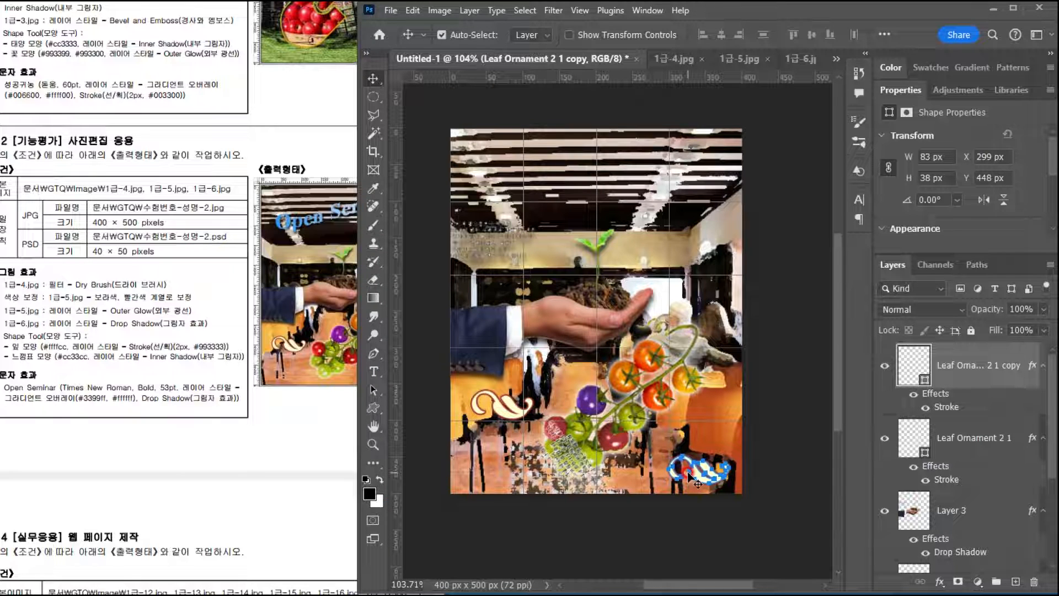
# Step: Enlarge the leaf ornament copy to about 104 × 48 px and compare it with the sample output
pyautogui.hotkey('ctrl', 't')
pyautogui.moveTo(660, 448)
pyautogui.mouseDown()
pyautogui.moveTo(648, 439)
pyautogui.moveTo(659, 455)
pyautogui.mouseUp()
pyautogui.press('Return')
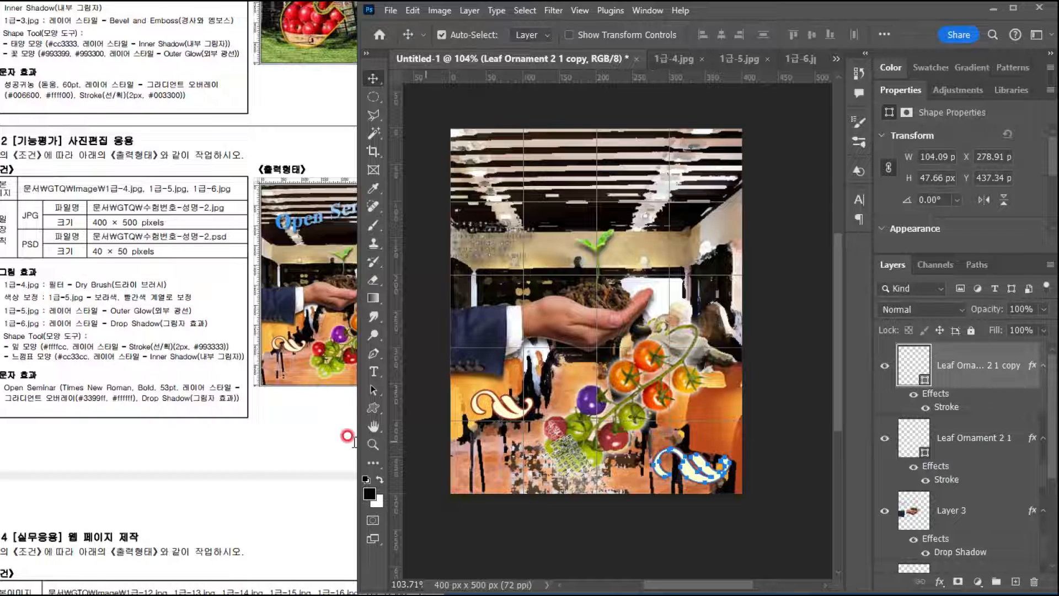
pyautogui.click(237, 435)
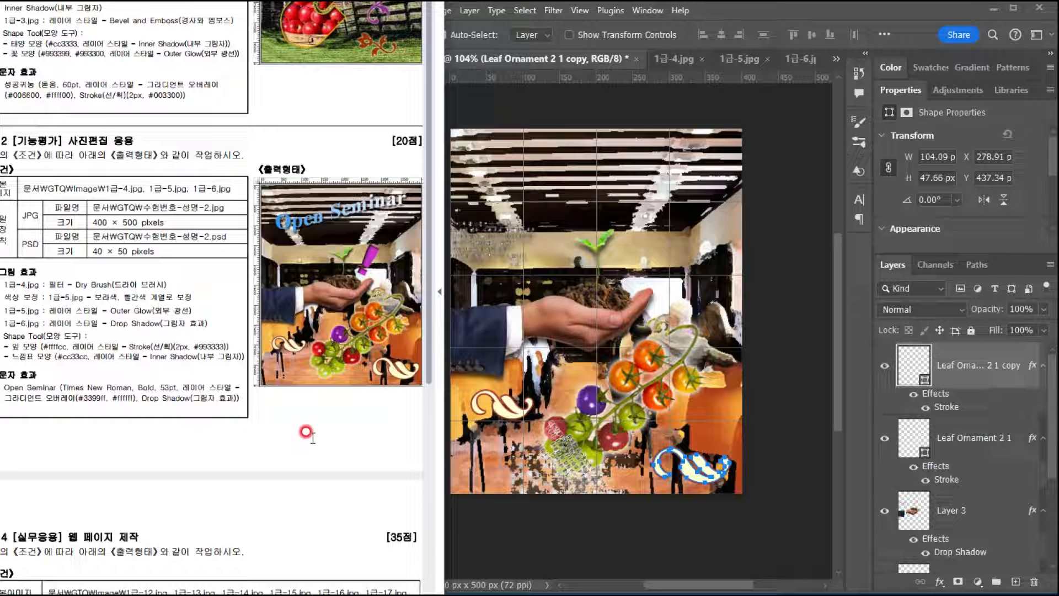
# Step: Draw an Exclamation Point custom shape about 28 × 79 px above the fingers, beside the seedling, following the sample output
pyautogui.click(724, 5)
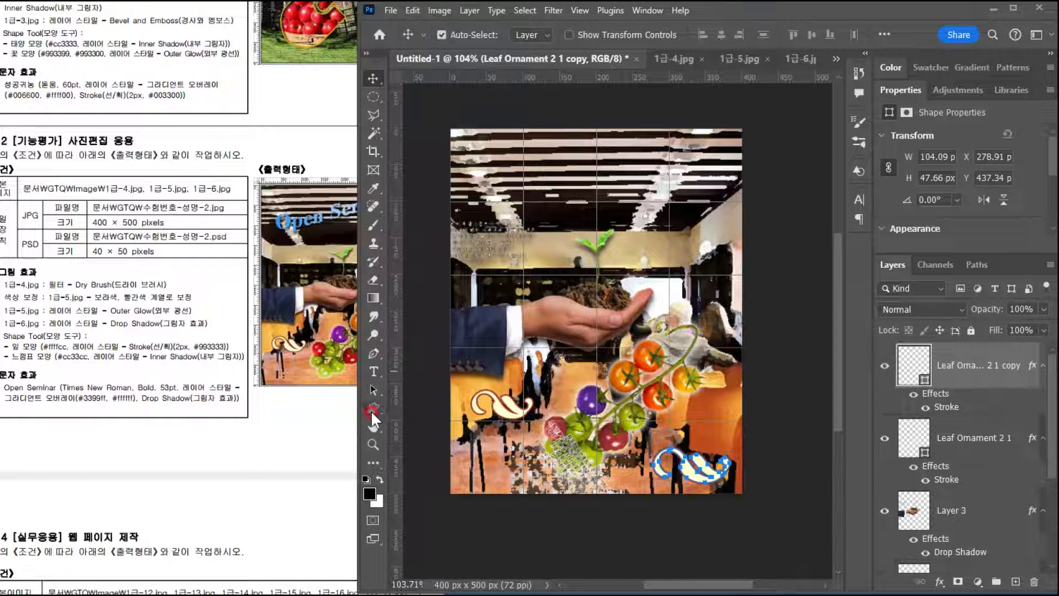
pyautogui.press('u')
pyautogui.click(931, 38)
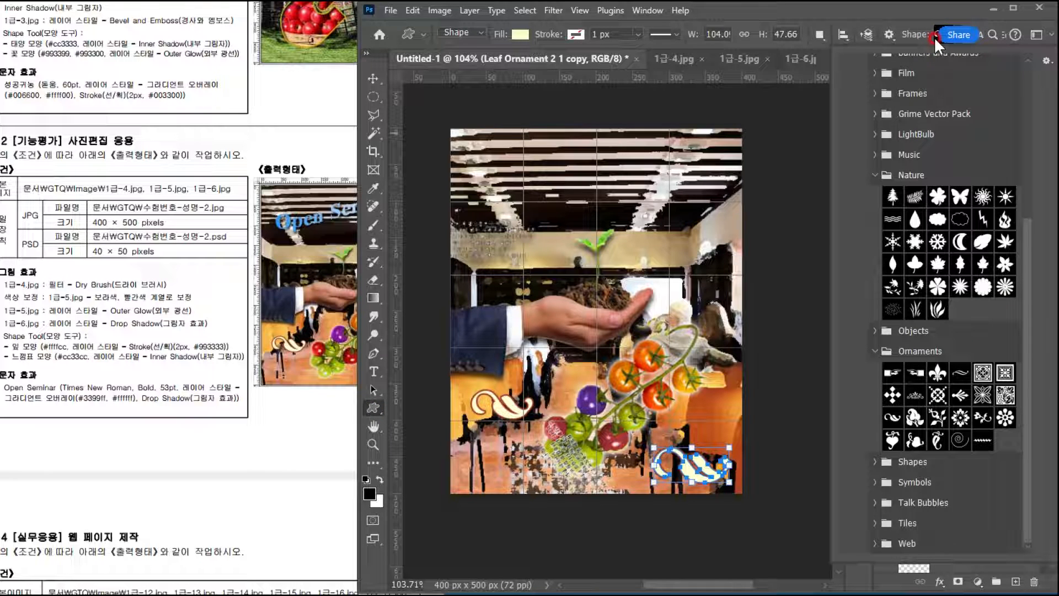
pyautogui.click(875, 462)
pyautogui.scroll(-3, 905, 466)
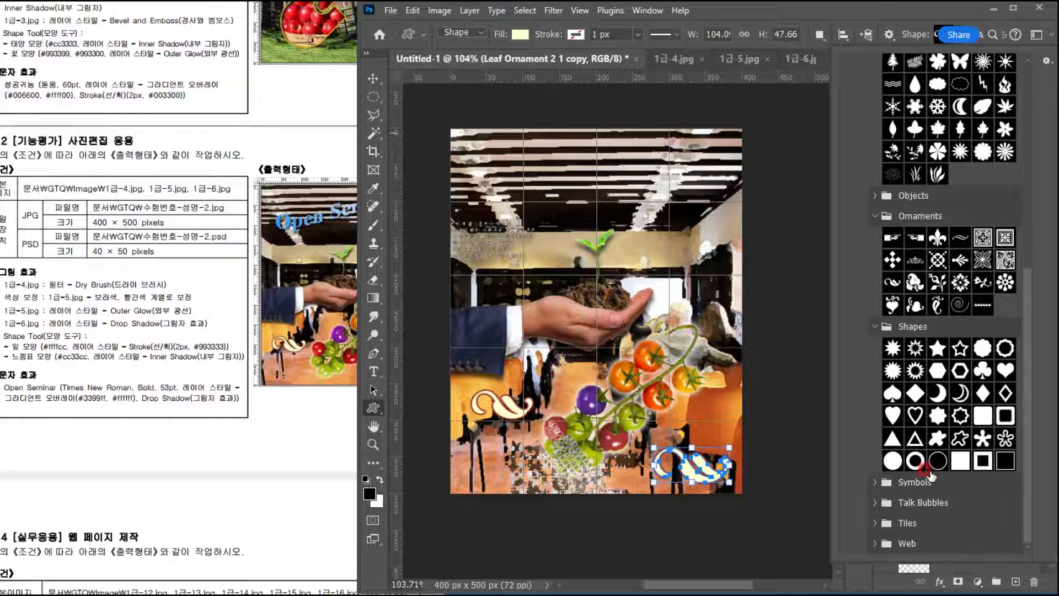
pyautogui.click(875, 482)
pyautogui.scroll(-3, 891, 486)
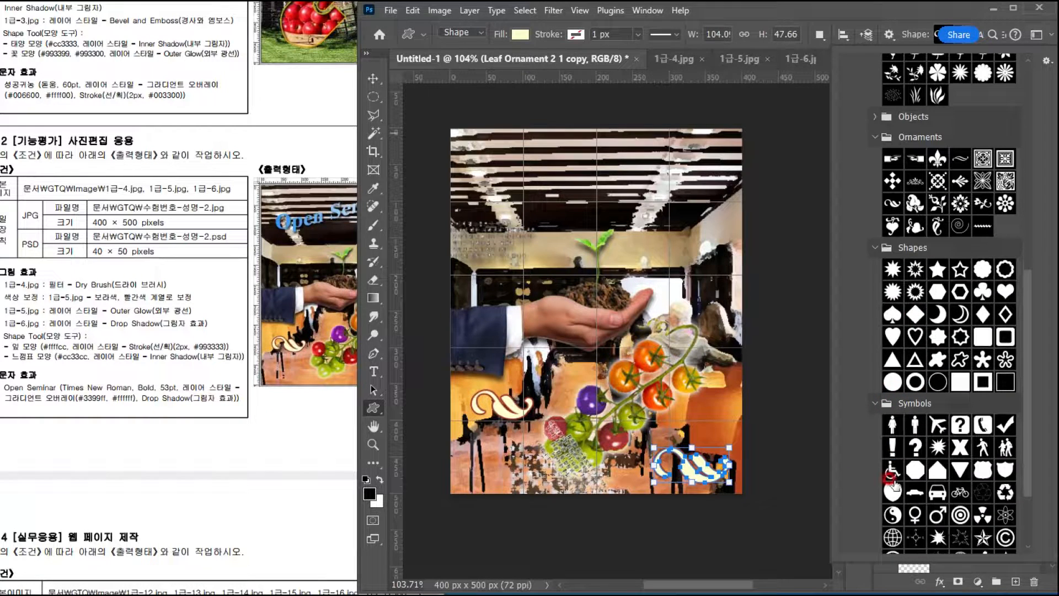
pyautogui.click(905, 470)
pyautogui.press('Return')
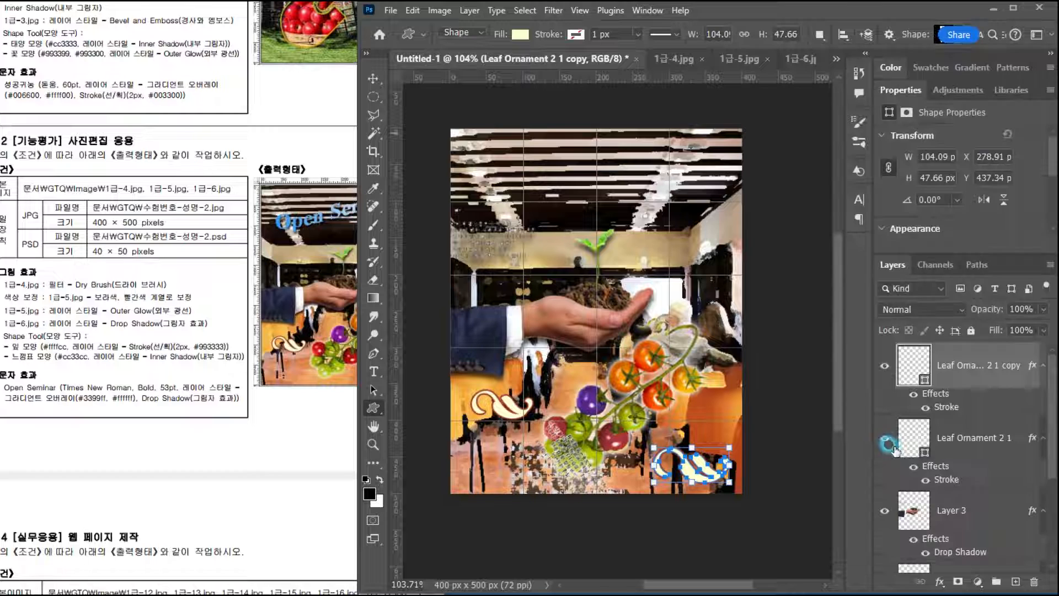
pyautogui.click(206, 335)
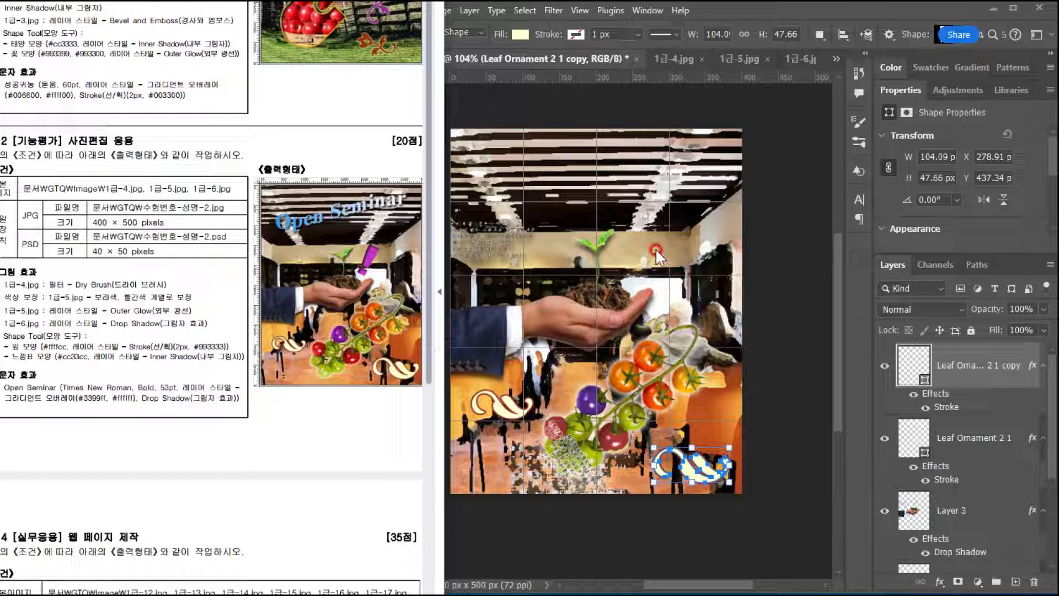
pyautogui.click(633, 234)
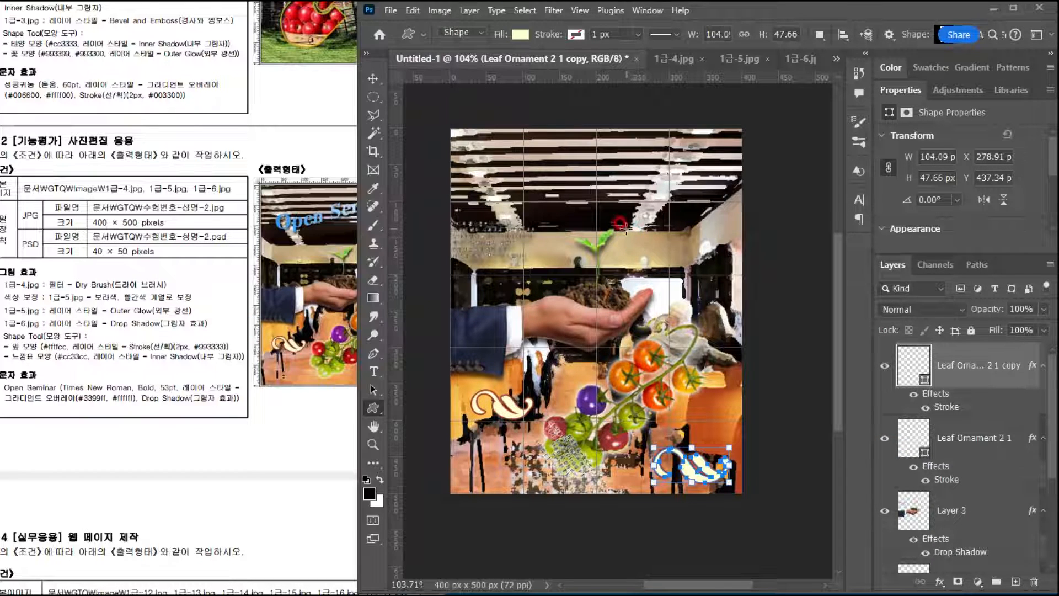
pyautogui.moveTo(625, 226); pyautogui.dragTo(646, 284)
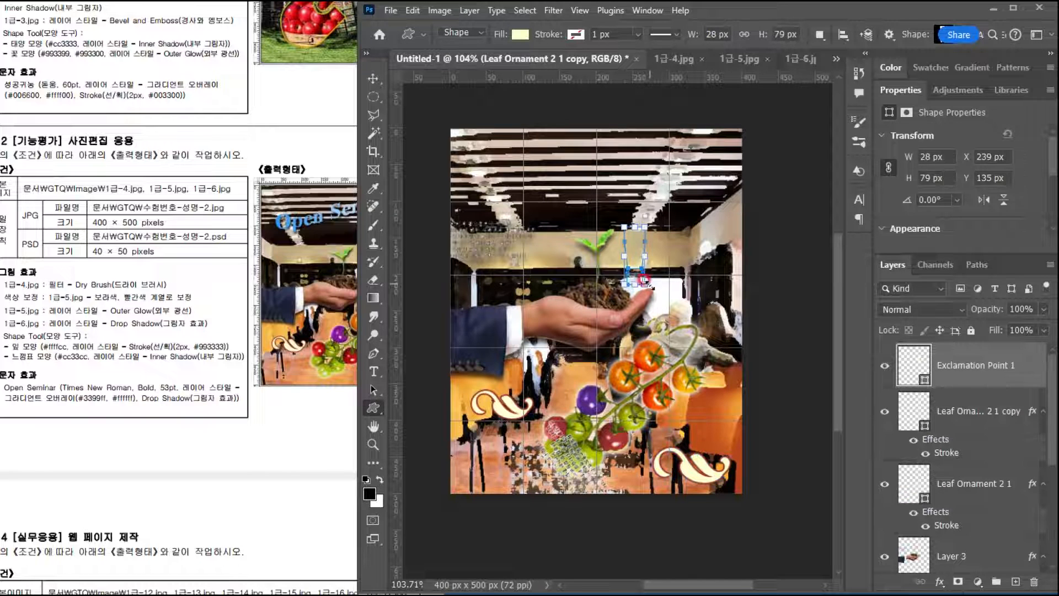
# Step: Check the exam sheet's exclamation mark colour and set the shape's fill to #cc33cc
pyautogui.click(60, 347)
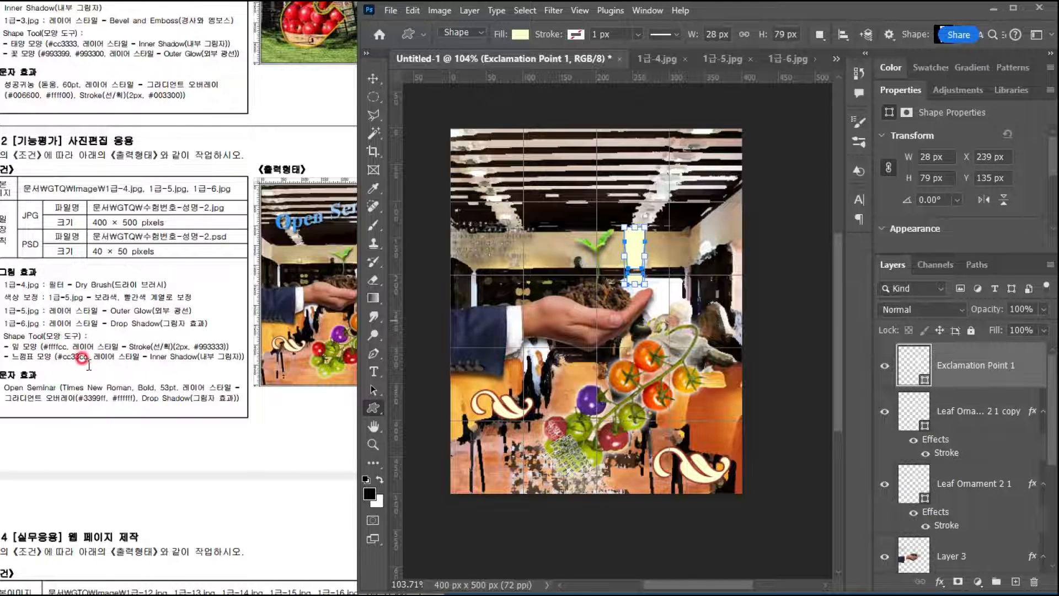
pyautogui.click(907, 366)
pyautogui.doubleClick(912, 368)
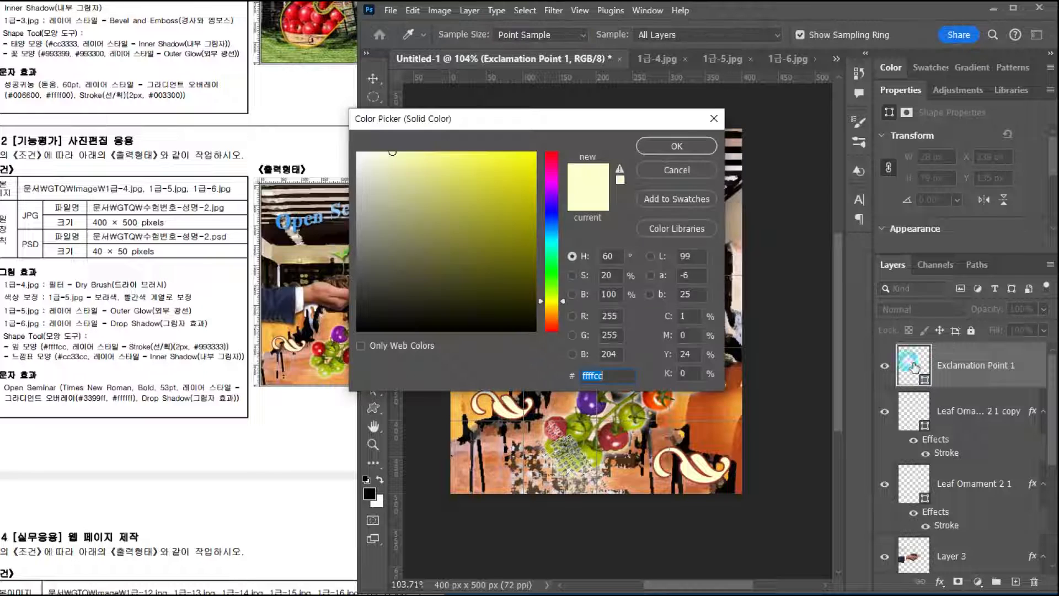
pyautogui.write('cc33cc')
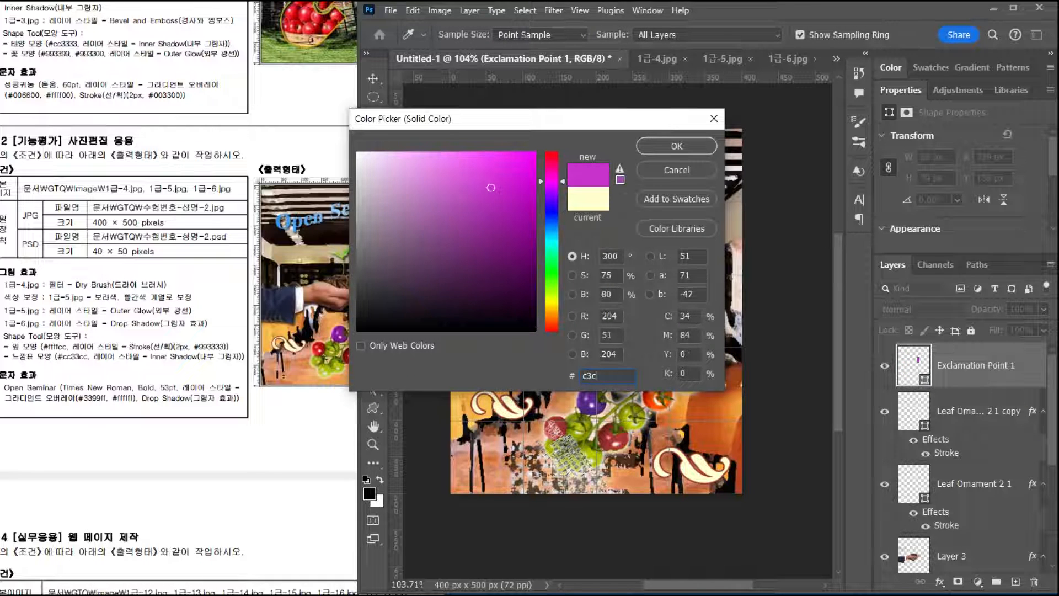
pyautogui.press('Return')
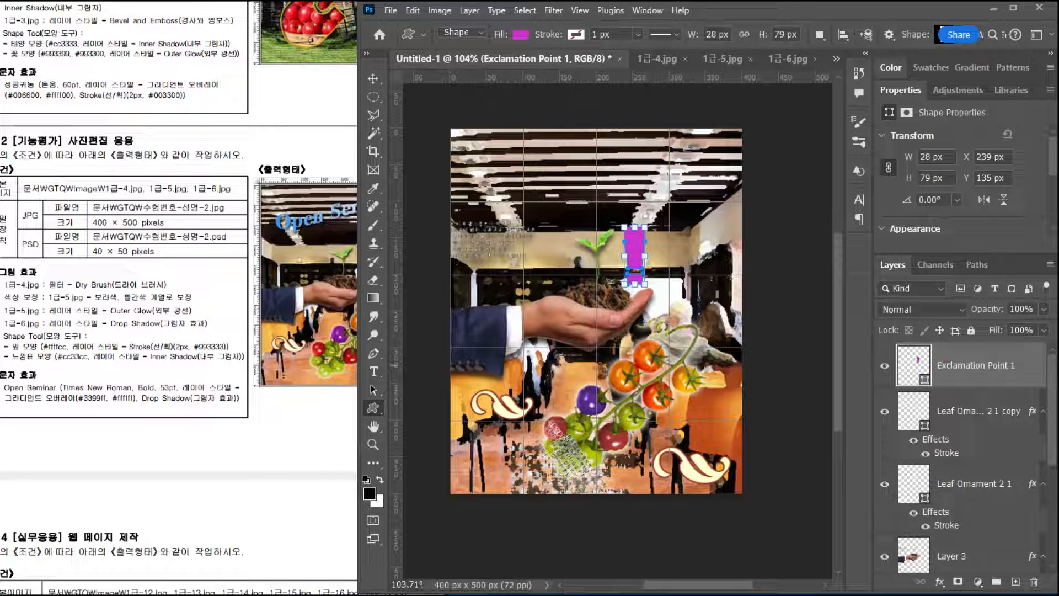
# Step: Apply an Inner Shadow layer style with a 120° global light angle to the exclamation mark
pyautogui.doubleClick(1024, 365)
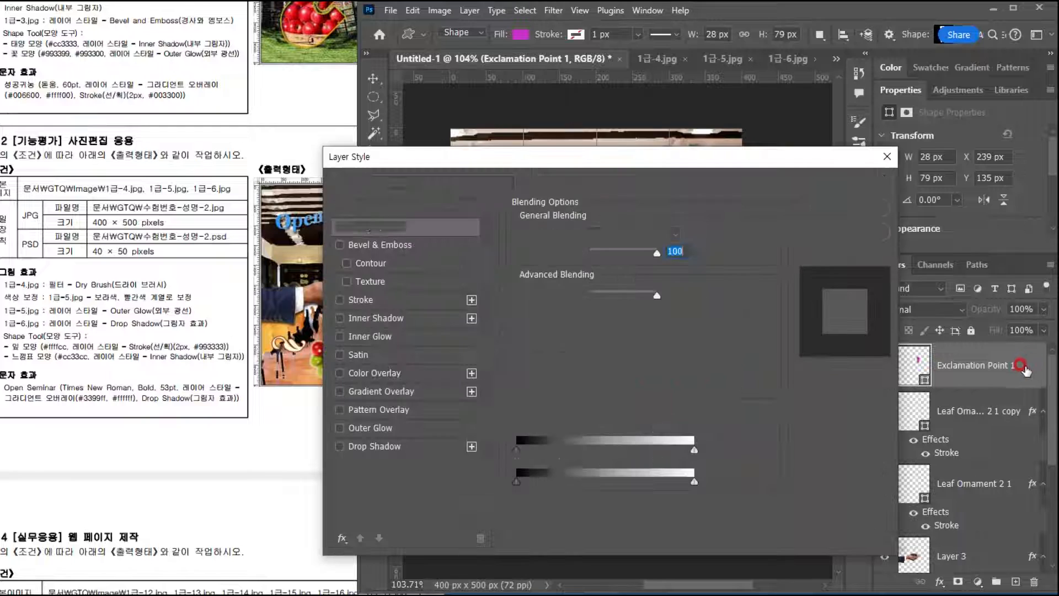
pyautogui.click(378, 318)
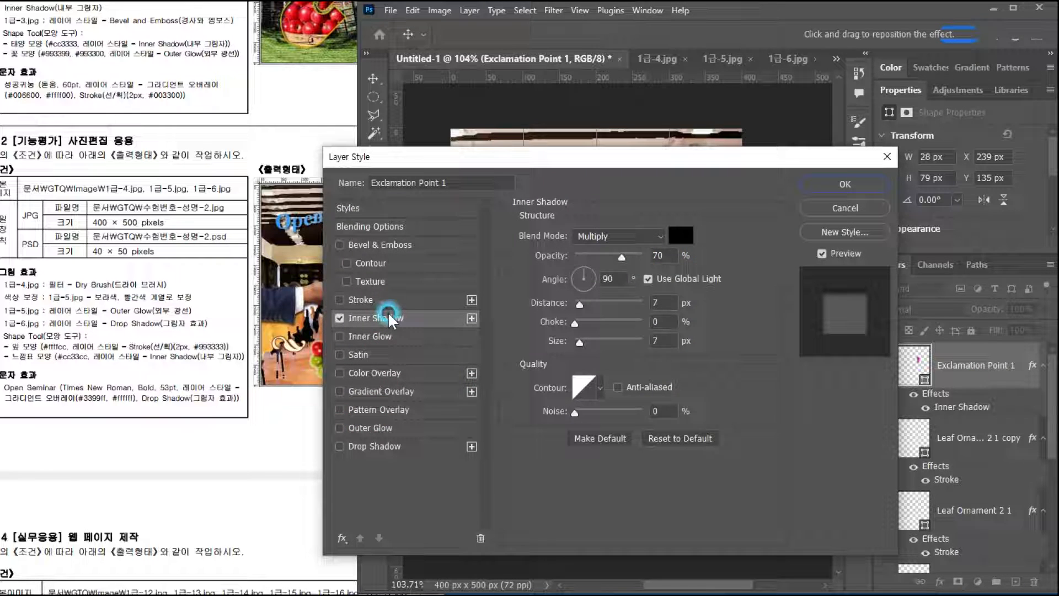
pyautogui.moveTo(761, 160); pyautogui.dragTo(779, 196)
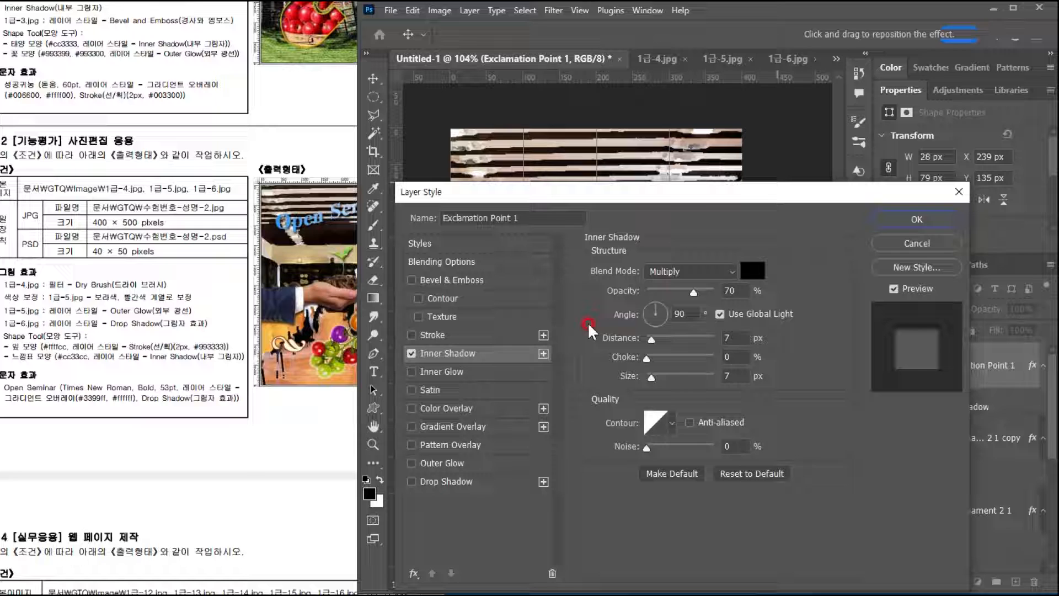
pyautogui.doubleClick(680, 314)
pyautogui.write('120')
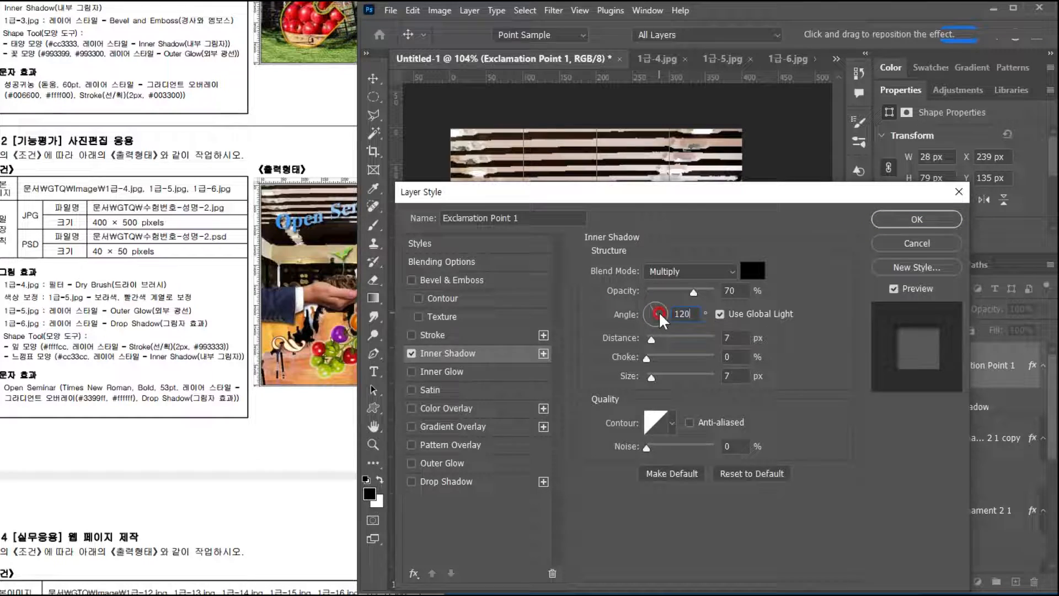
pyautogui.press('Return')
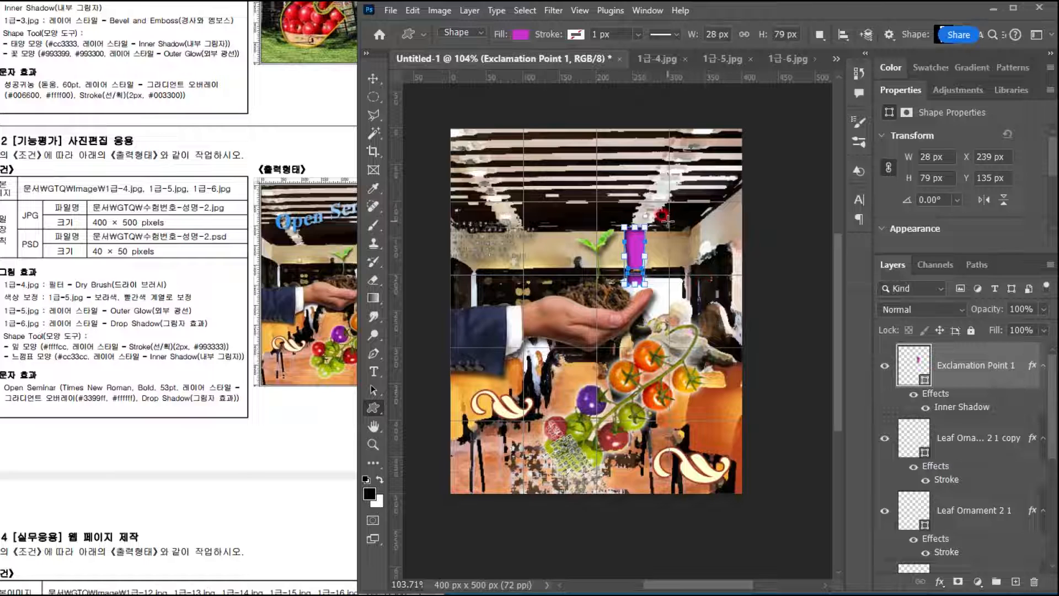
# Step: Rotate the exclamation mark clockwise by 23.25° and compare its tilt and position with the sample output
pyautogui.hotkey('ctrl', 't')
pyautogui.moveTo(661, 217); pyautogui.dragTo(681, 235)
pyautogui.click(190, 374)
pyautogui.click(681, 236)
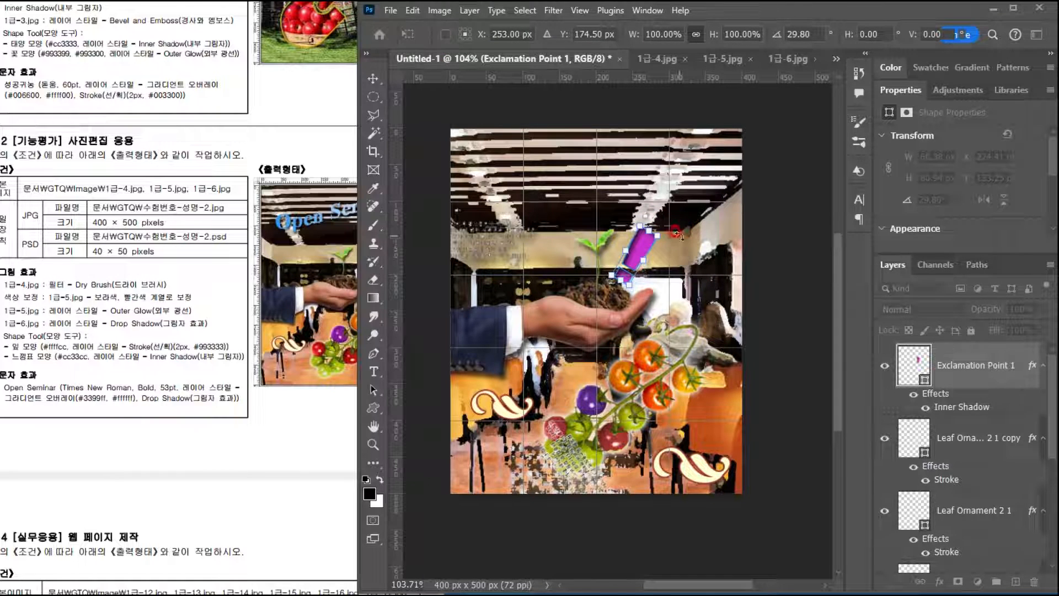
pyautogui.moveTo(671, 235); pyautogui.dragTo(668, 231)
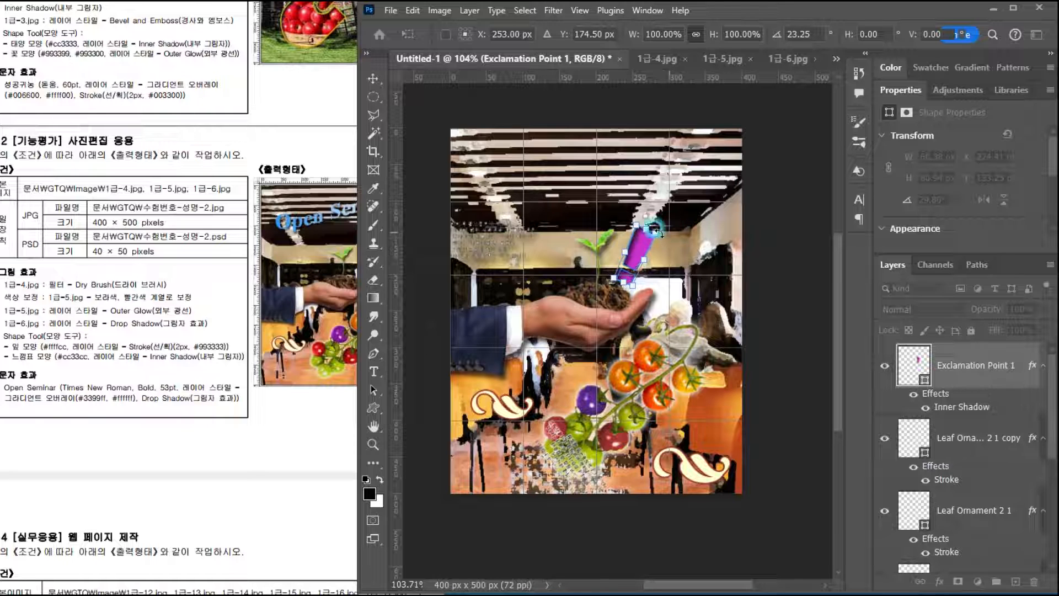
pyautogui.click(339, 316)
pyautogui.click(672, 253)
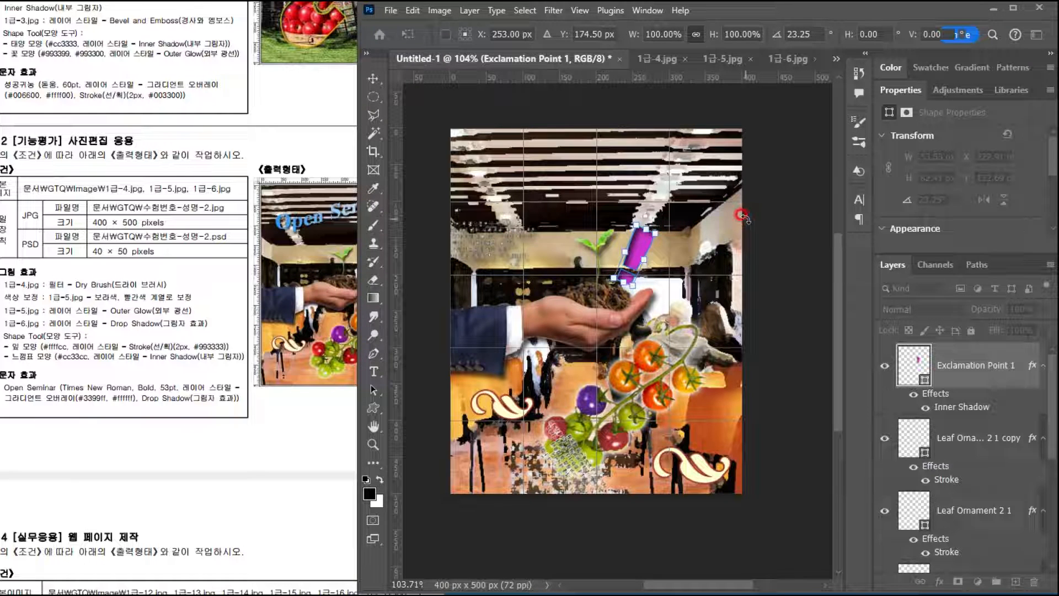
pyautogui.press('Return')
pyautogui.click(289, 338)
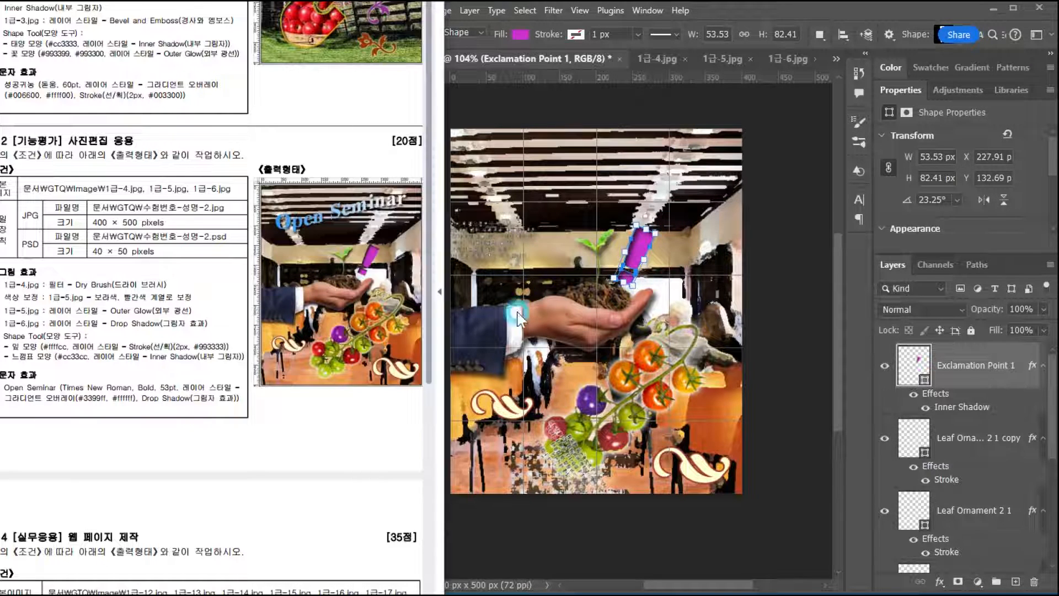
pyautogui.click(976, 366)
pyautogui.click(373, 68)
pyautogui.click(188, 278)
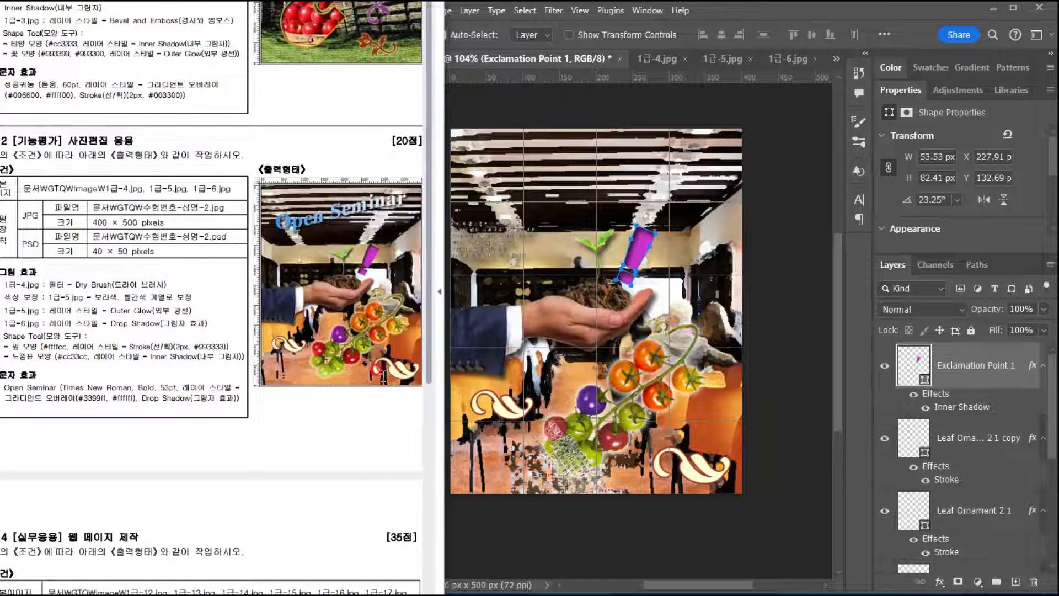
# Step: Check the exam sheet's text requirements and add the text "Open Seminar" across the ceiling area of the picture
pyautogui.click(128, 409)
pyautogui.click(151, 407)
pyautogui.click(795, 183)
pyautogui.click(819, 10)
pyautogui.click(372, 348)
pyautogui.click(374, 372)
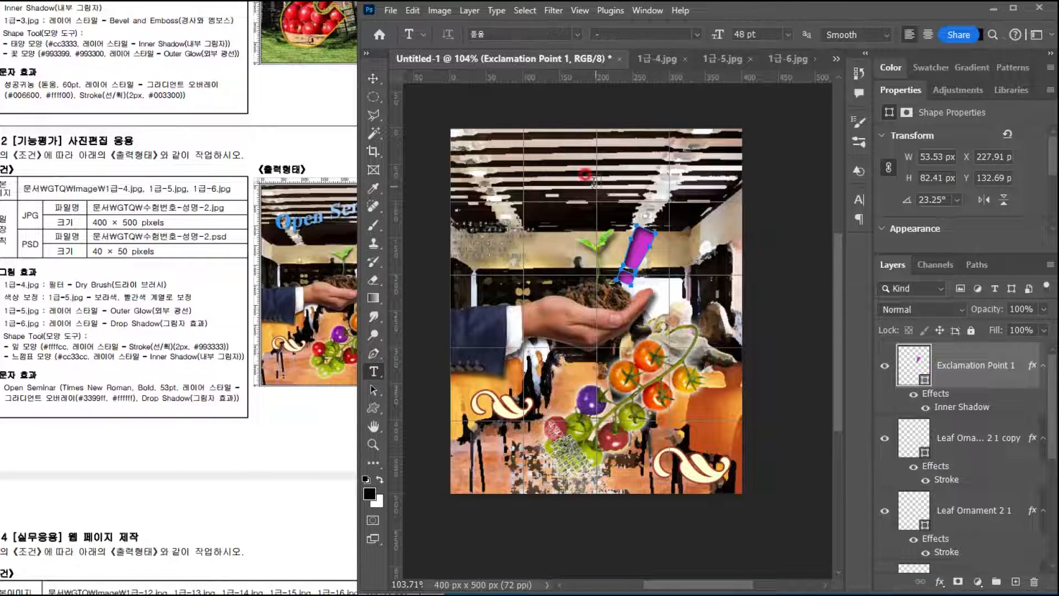
pyautogui.click(463, 178)
pyautogui.write('Open Seminar')
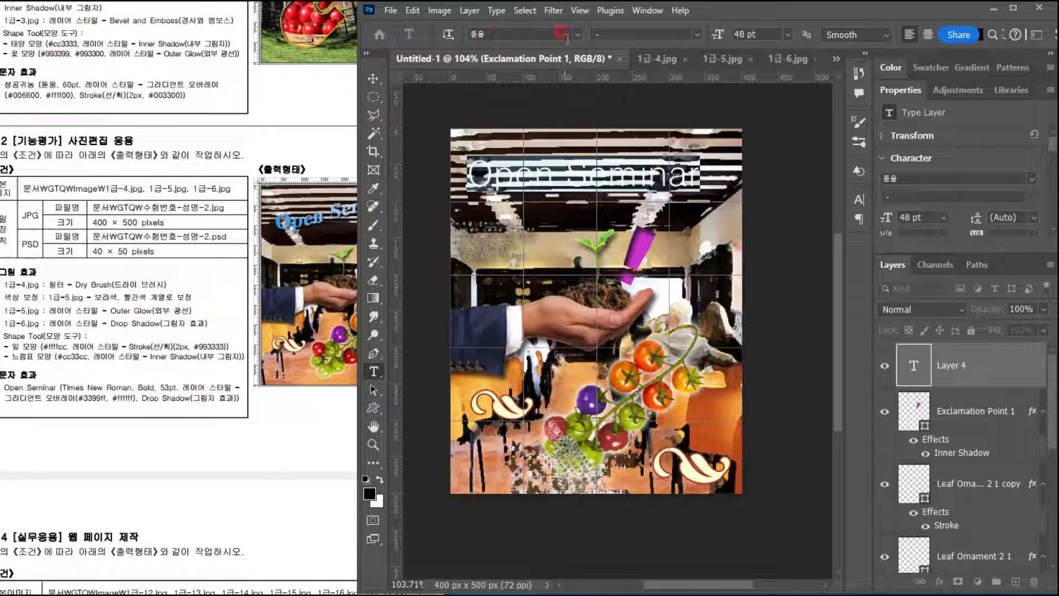
# Step: Set the "Open Seminar" text to Times New Roman Bold at 53 pt and commit the text layer
pyautogui.click(464, 35)
pyautogui.write('ti')
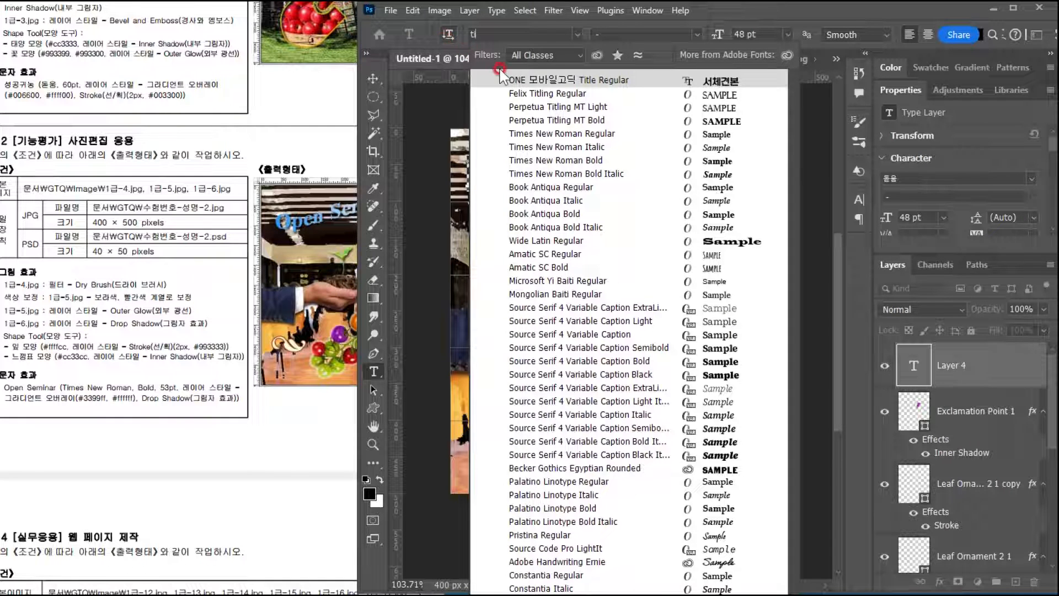
pyautogui.click(601, 148)
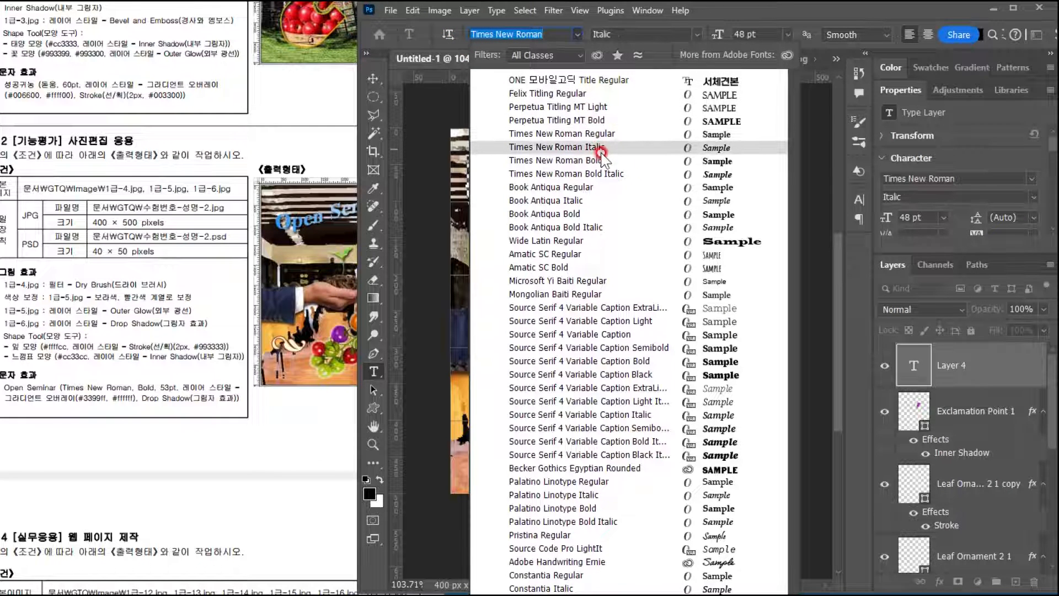
pyautogui.click(603, 160)
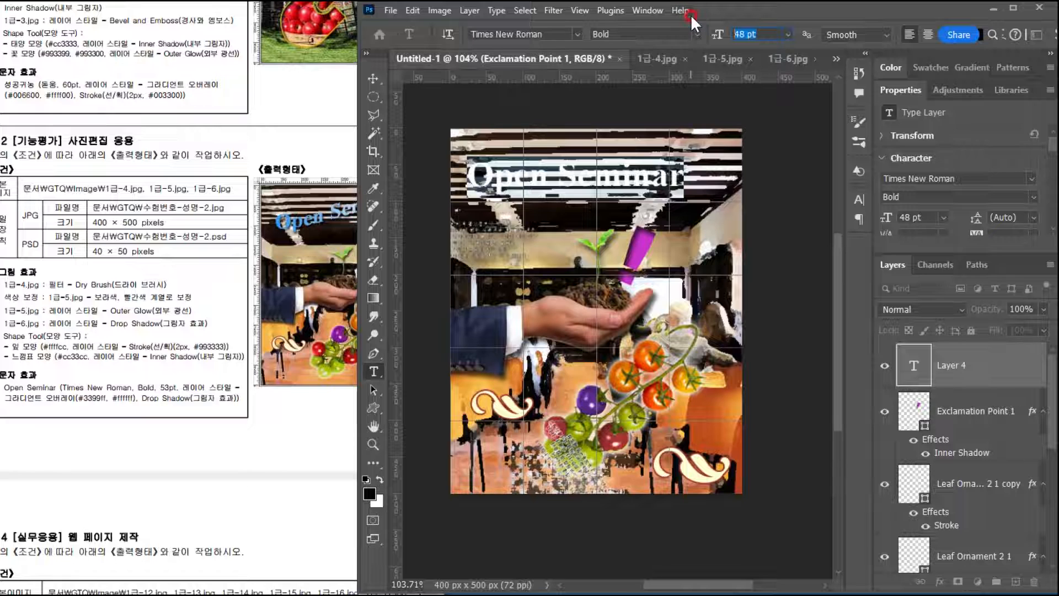
pyautogui.write('53')
pyautogui.press('Return')
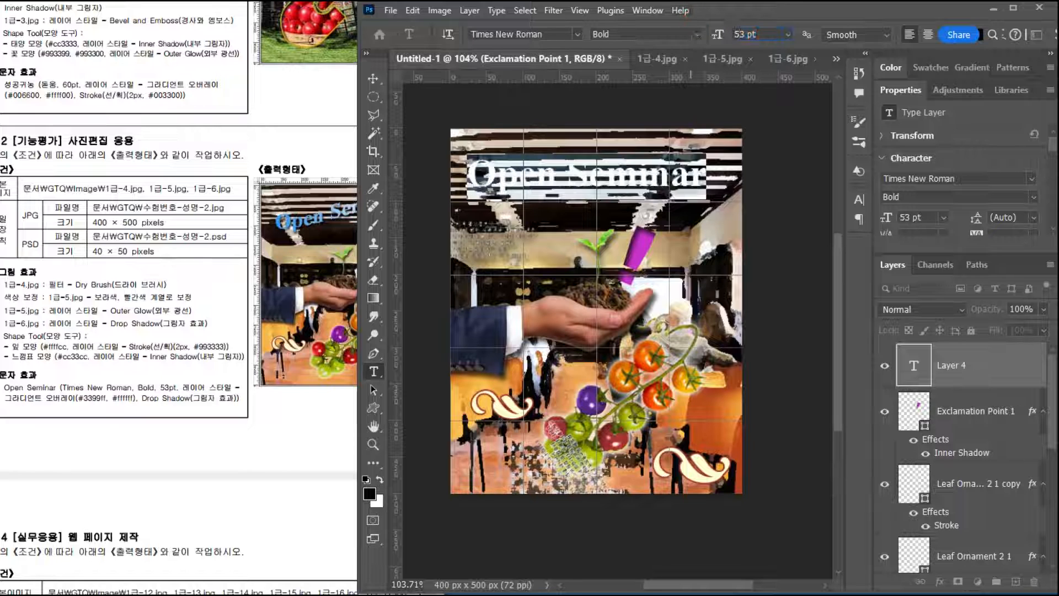
pyautogui.click(919, 366)
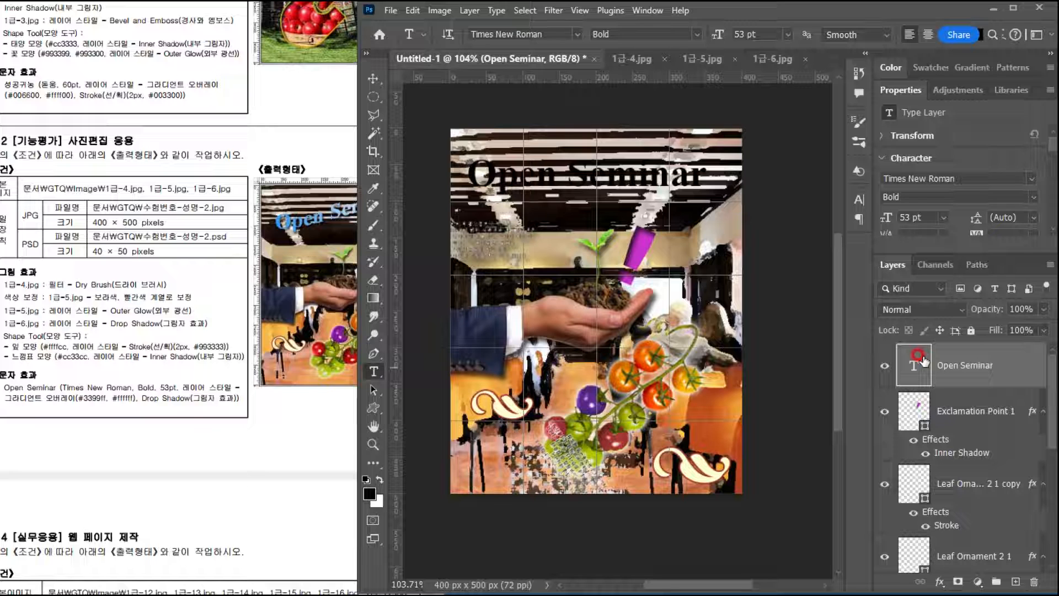
# Step: Add a Gradient Overlay layer style to the Open Seminar text and set the gradient's starting colour stop to #3399ff
pyautogui.doubleClick(1019, 368)
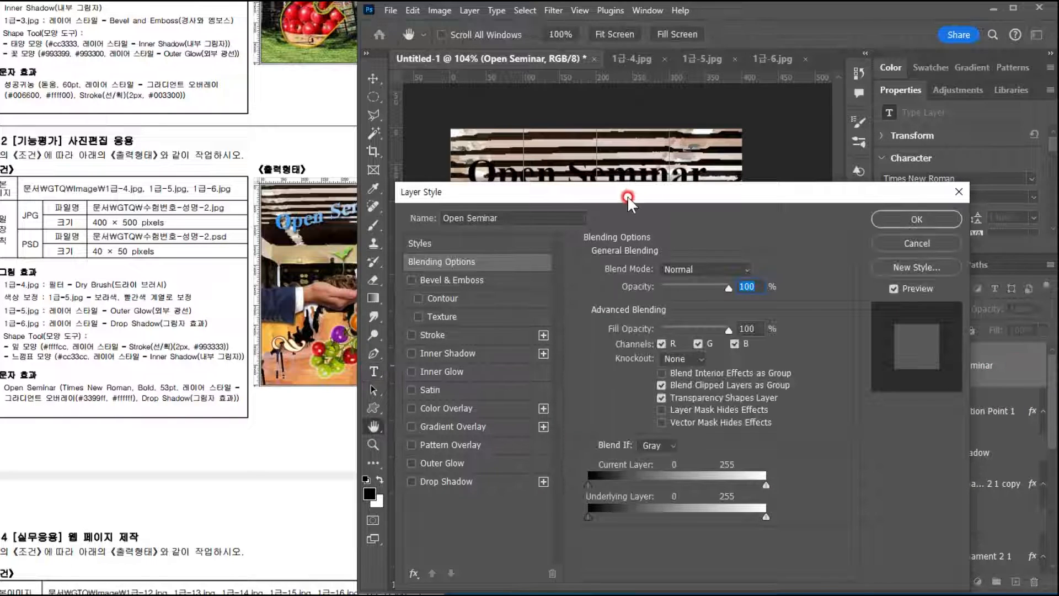
pyautogui.click(534, 407)
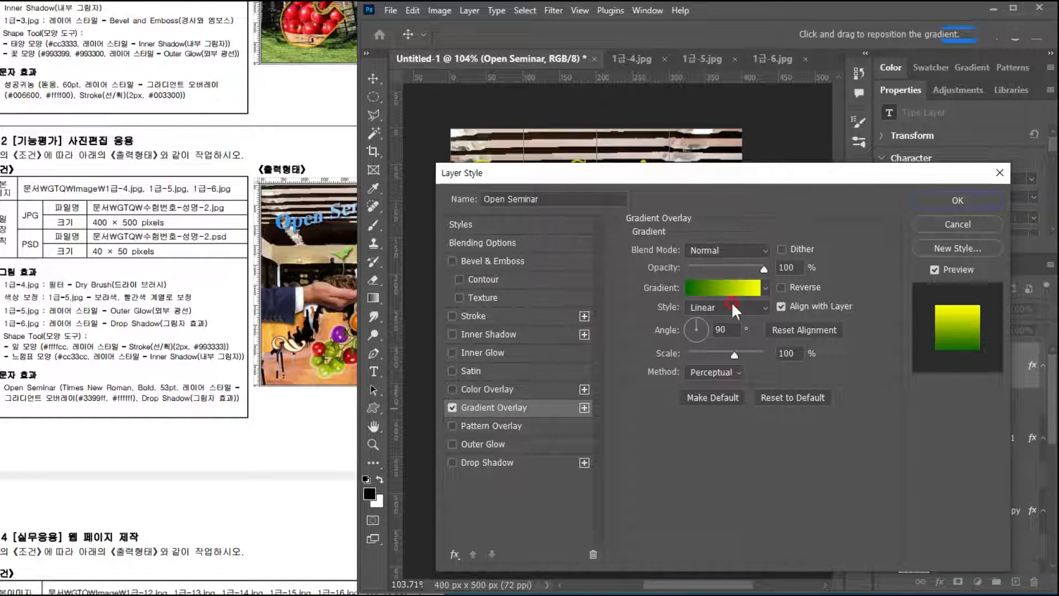
pyautogui.click(706, 298)
pyautogui.click(664, 255)
pyautogui.click(711, 282)
pyautogui.click(519, 389)
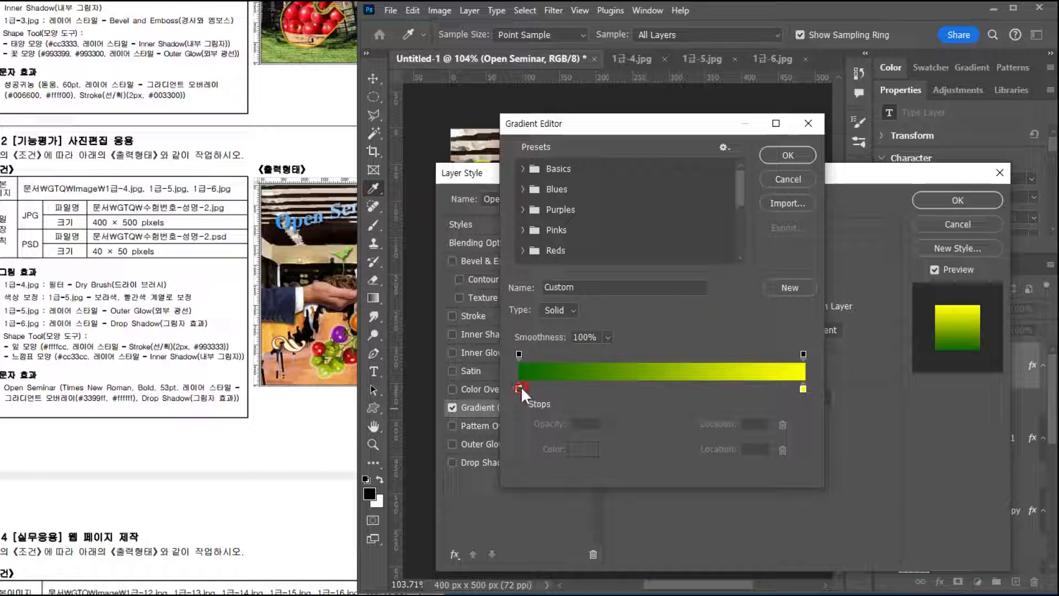
pyautogui.doubleClick(518, 388)
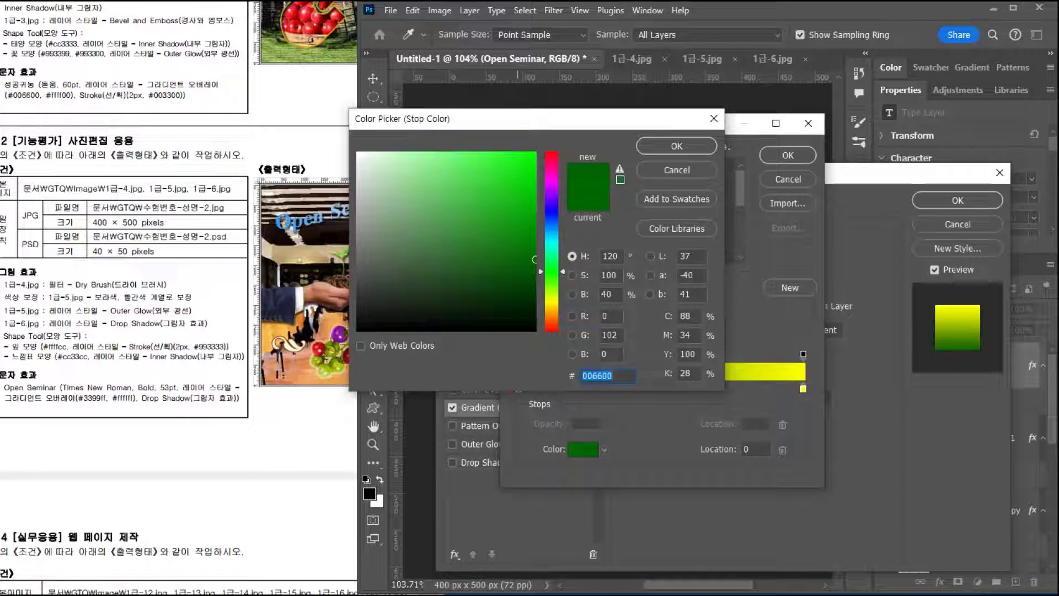
pyautogui.write('3399ff')
pyautogui.press('Return')
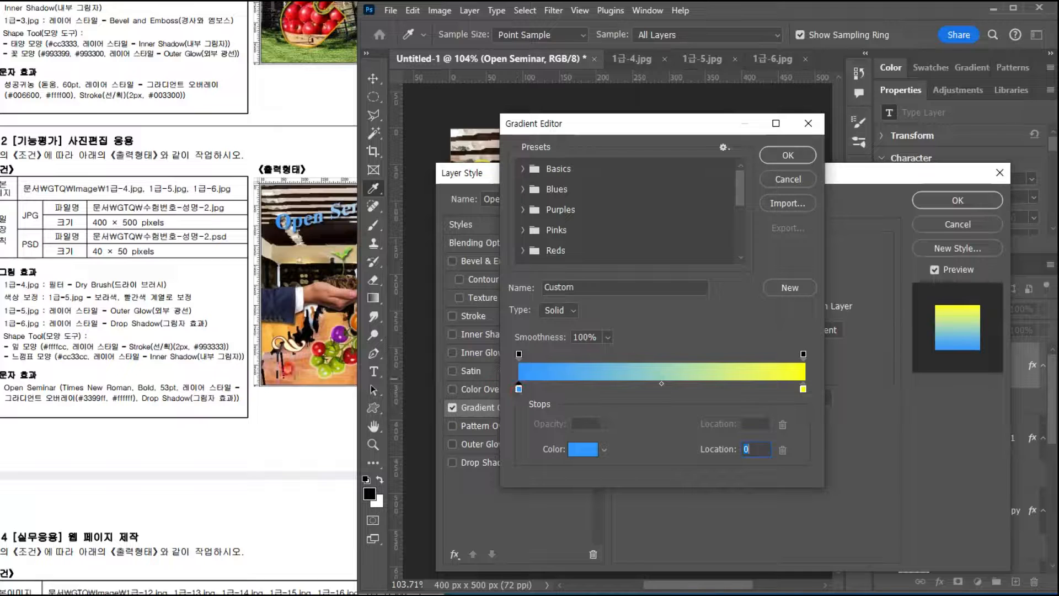
# Step: Set the text gradient's end colour stop to #ffffff and accept the gradient
pyautogui.doubleClick(803, 388)
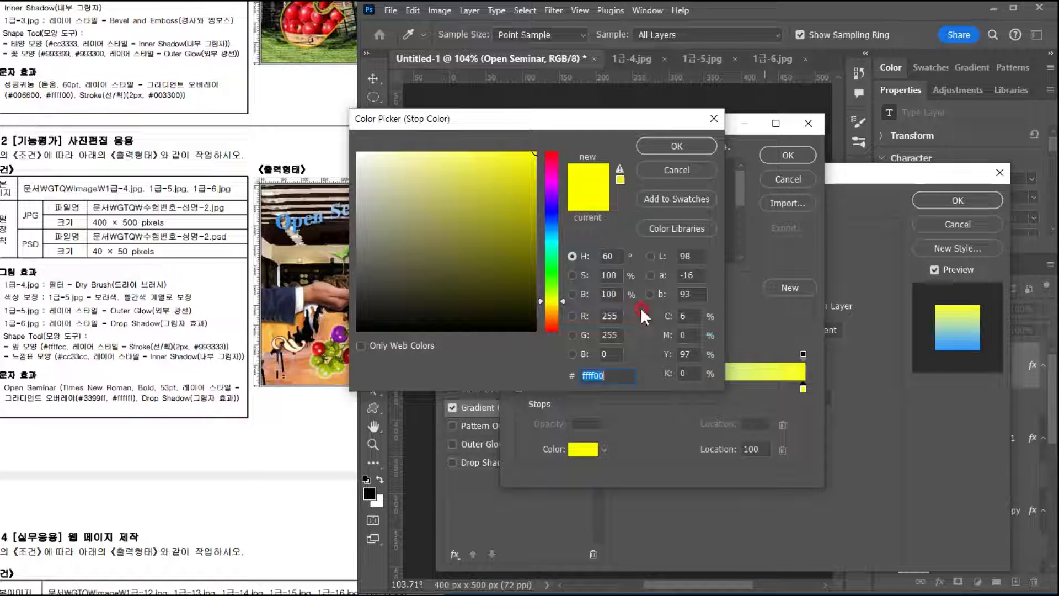
pyautogui.write('ffffff')
pyautogui.click(677, 147)
pyautogui.click(803, 156)
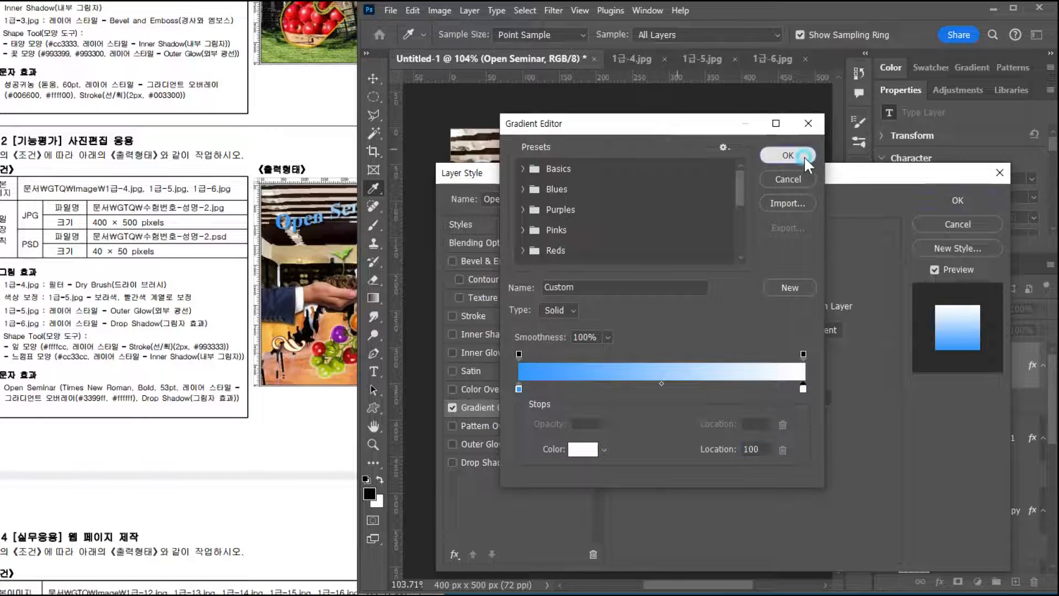
# Step: Check the gradient on the text and set the Gradient Overlay angle to 0°
pyautogui.moveTo(610, 173); pyautogui.dragTo(558, 380)
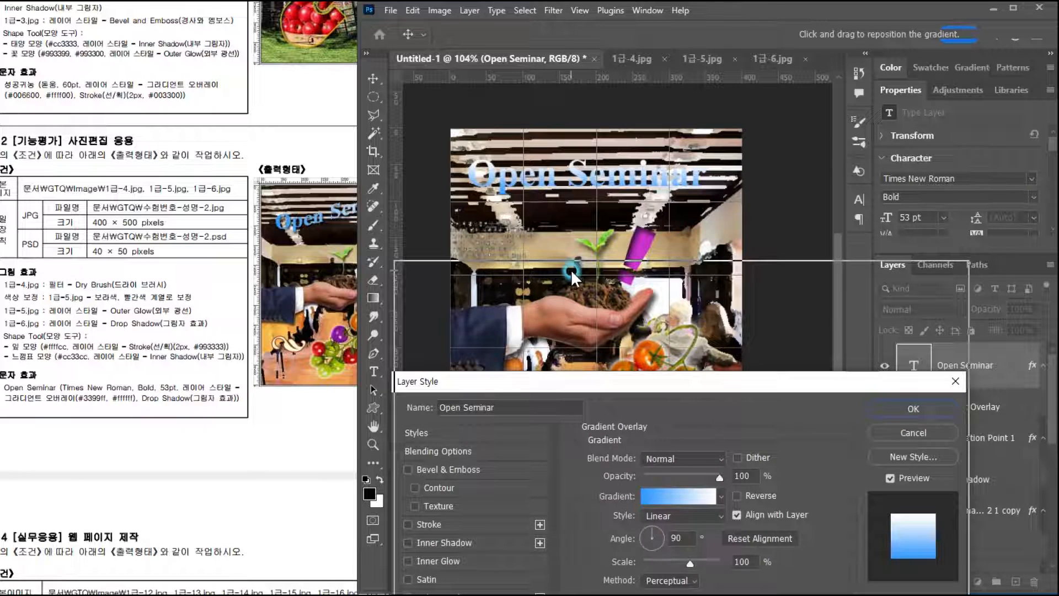
pyautogui.moveTo(571, 269); pyautogui.dragTo(571, 270)
pyautogui.moveTo(496, 267); pyautogui.dragTo(606, 62)
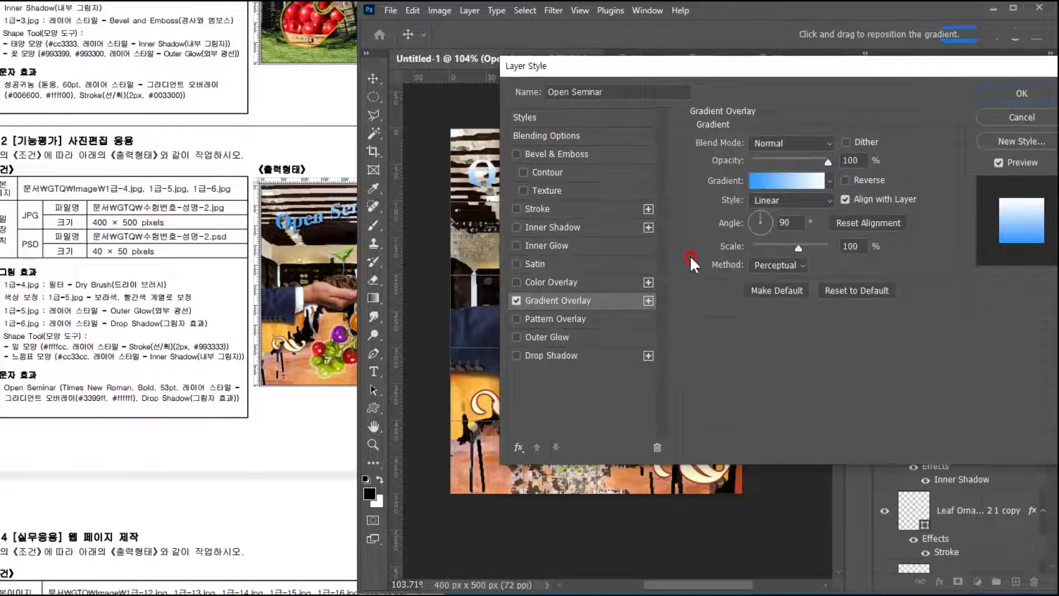
pyautogui.doubleClick(798, 220)
pyautogui.write('0')
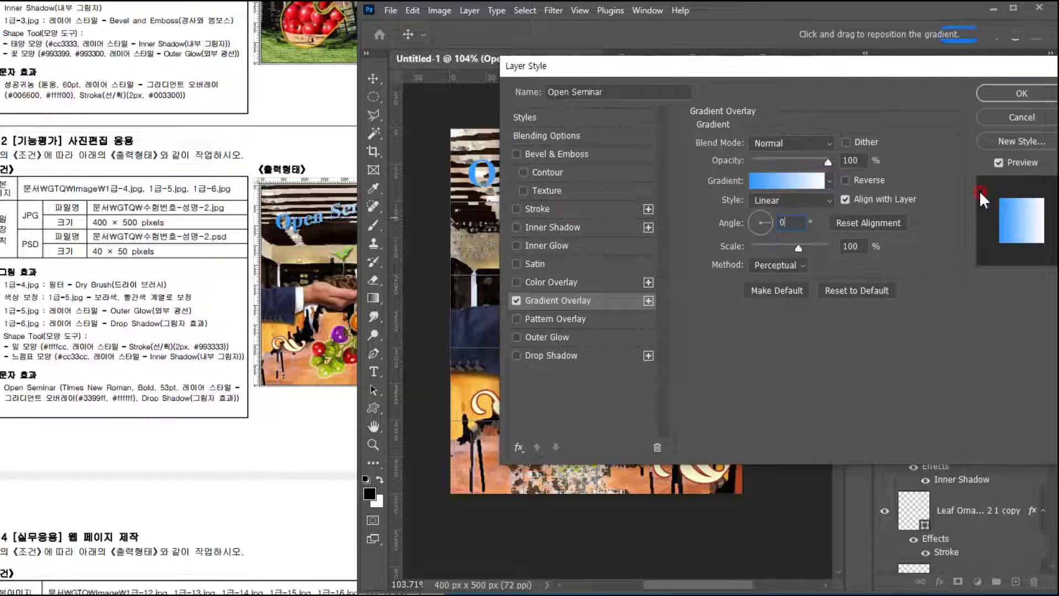
# Step: Add a Drop Shadow with the 120° global light to the Open Seminar text and apply the layer styles
pyautogui.moveTo(757, 64); pyautogui.dragTo(657, 216)
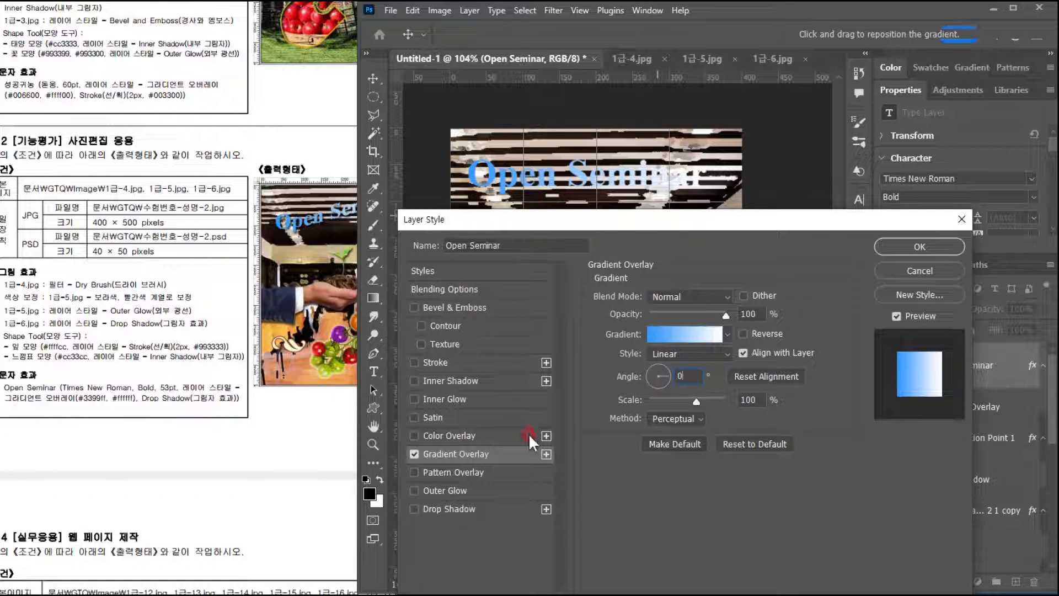
pyautogui.click(498, 509)
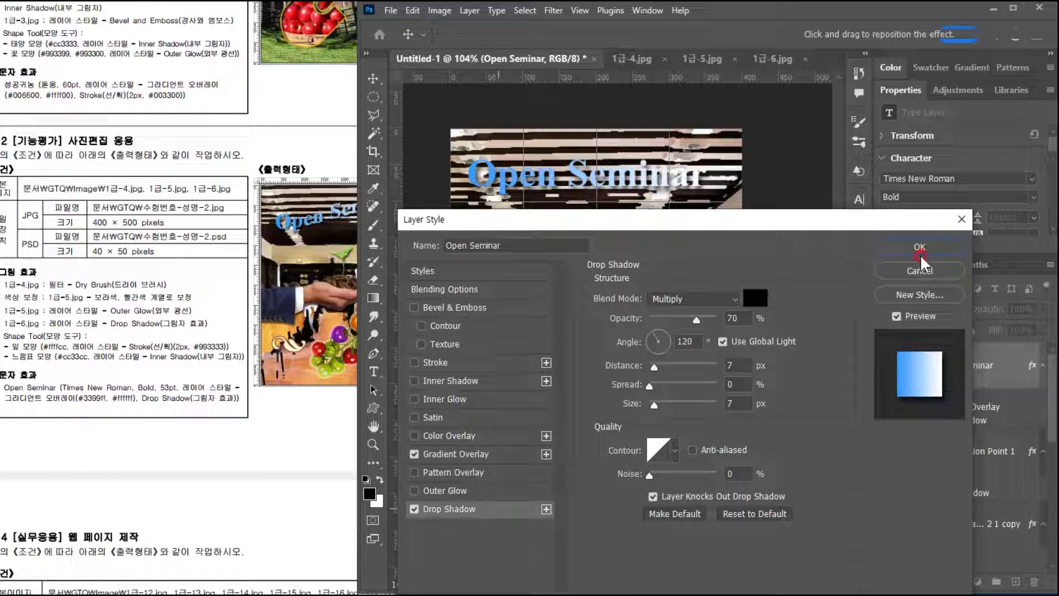
pyautogui.click(926, 237)
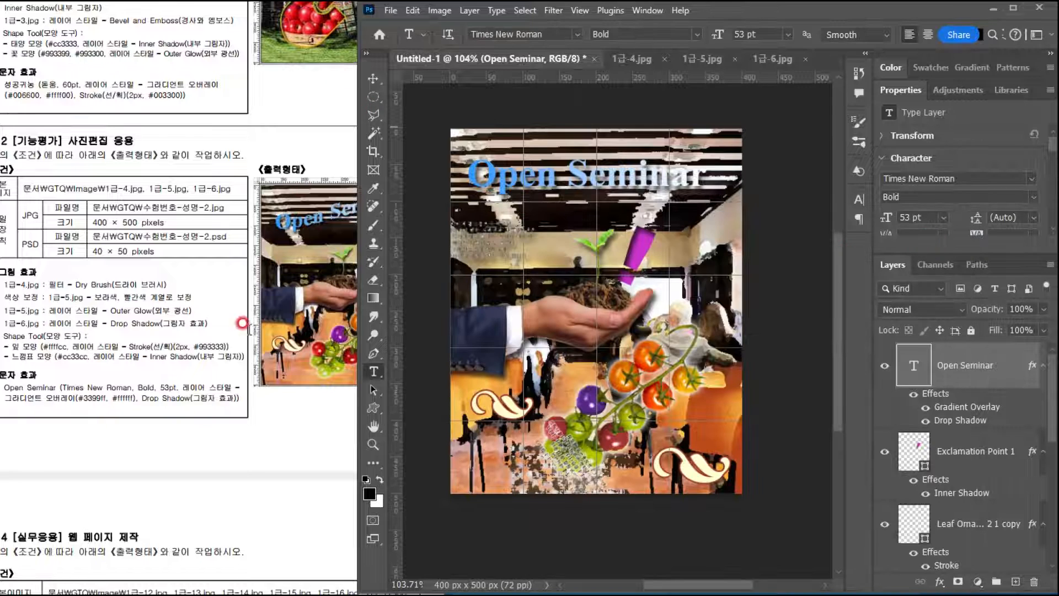
# Step: Check the text shape in the sample output and warp the Open Seminar text with the horizontal Rise style at +50% bend
pyautogui.click(309, 234)
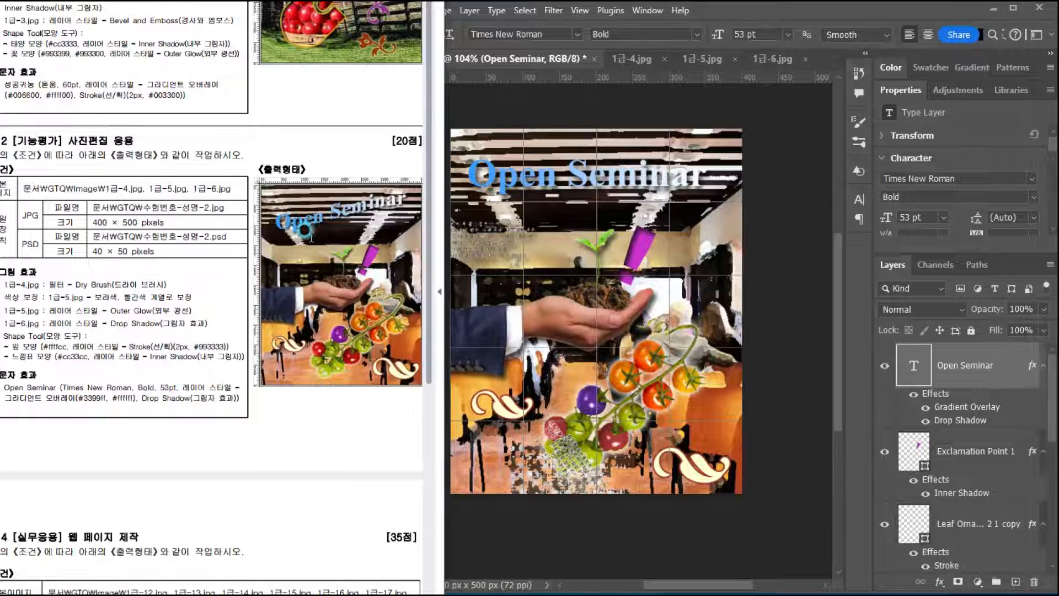
pyautogui.click(900, 365)
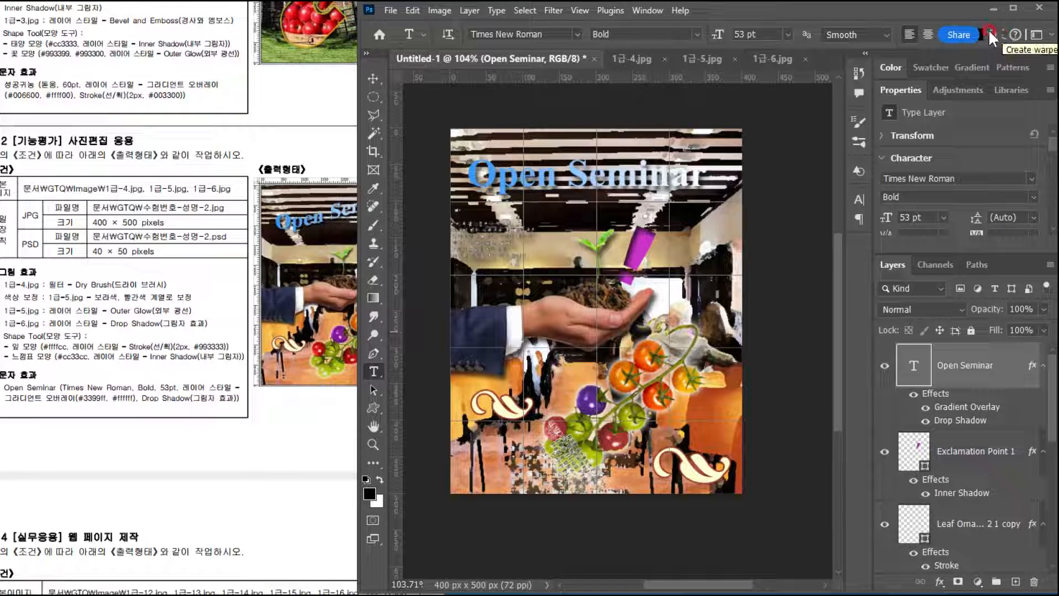
pyautogui.click(499, 11)
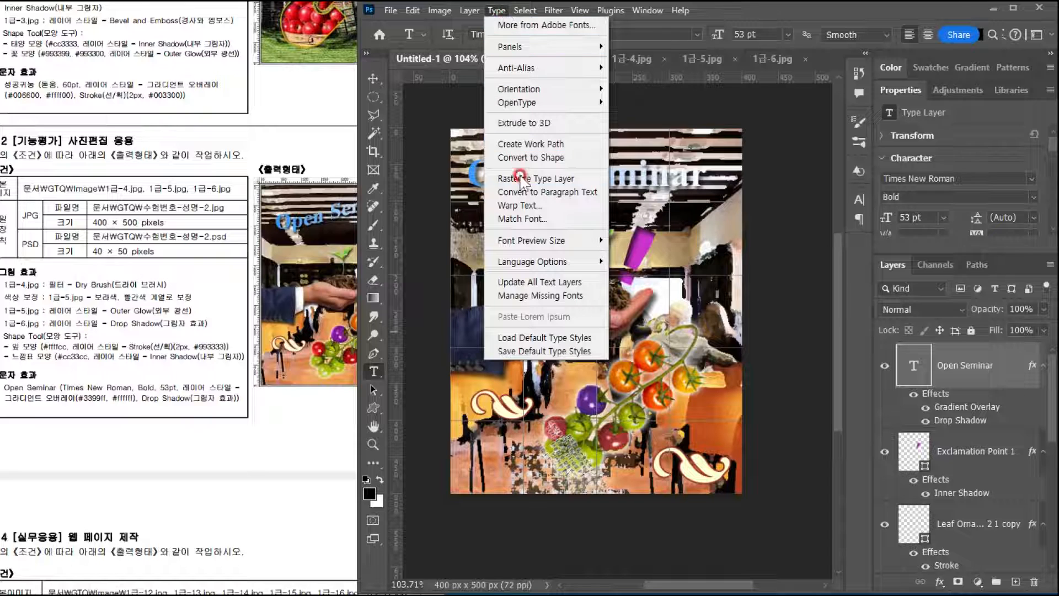
pyautogui.click(527, 219)
pyautogui.click(524, 206)
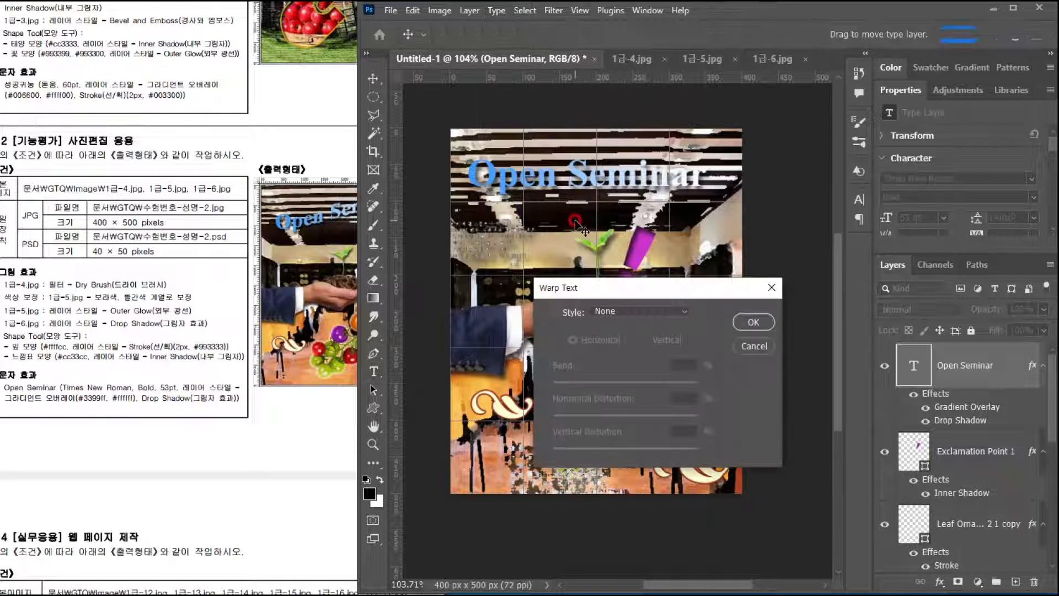
pyautogui.click(614, 310)
pyautogui.click(636, 497)
pyautogui.click(635, 510)
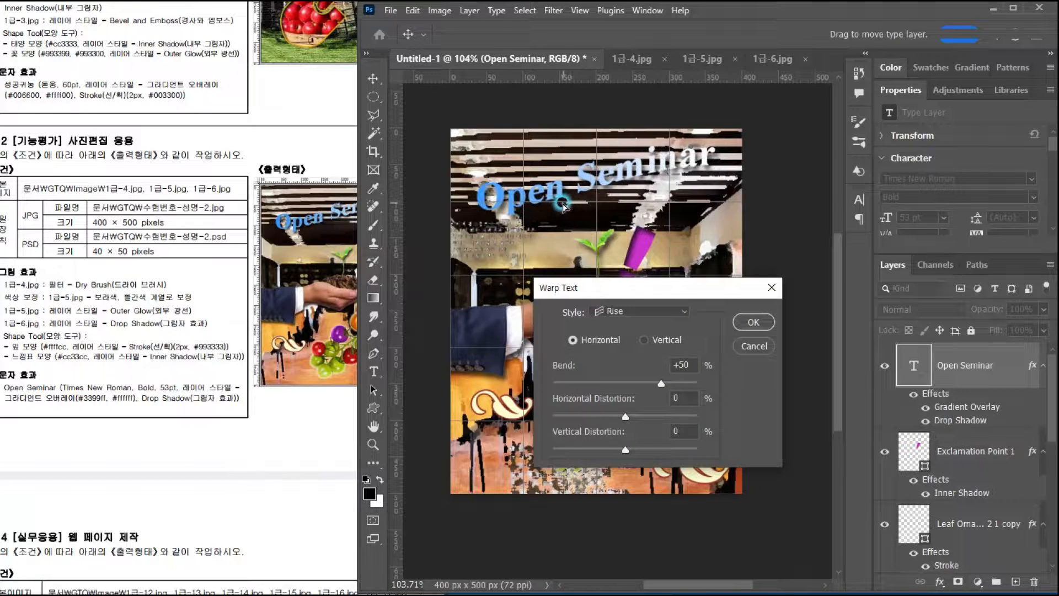
pyautogui.click(199, 284)
pyautogui.click(605, 206)
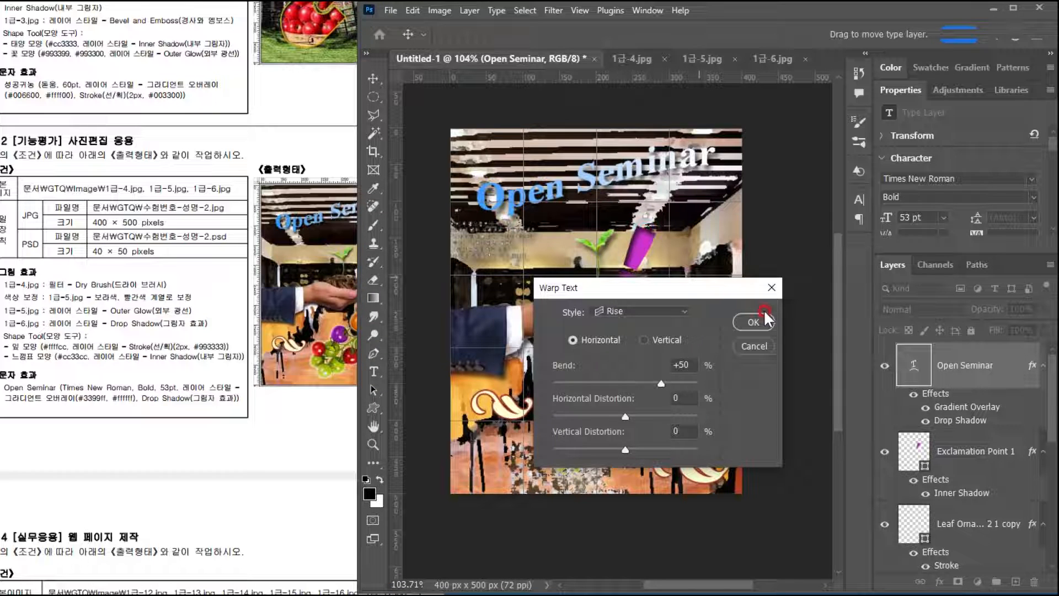
pyautogui.click(754, 322)
# Step: Compare the finished composite with the sample output and start saving the document in the 문서 > GTQ folder
pyautogui.click(367, 70)
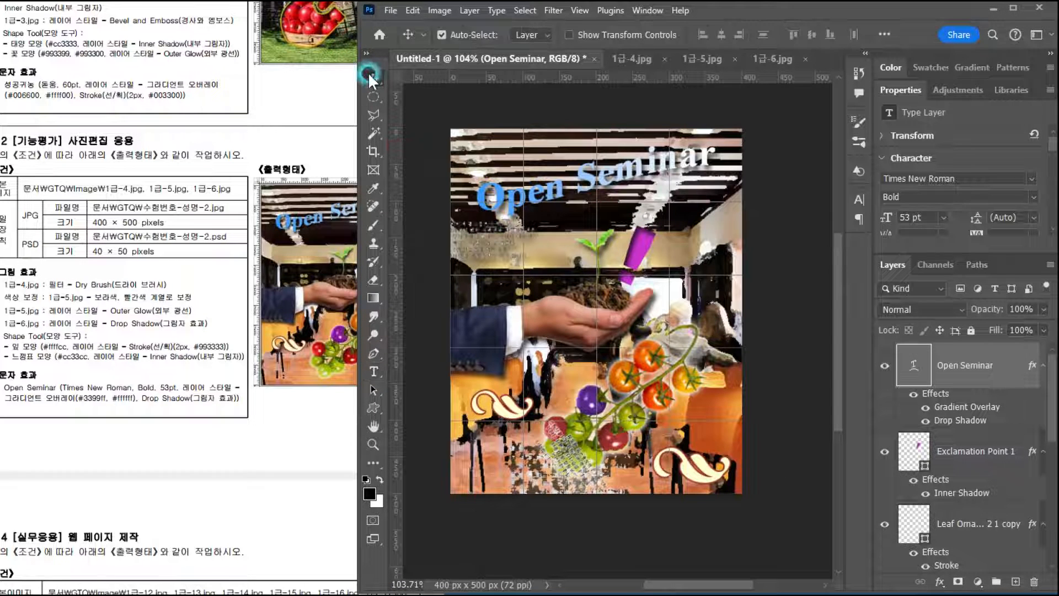
pyautogui.click(264, 349)
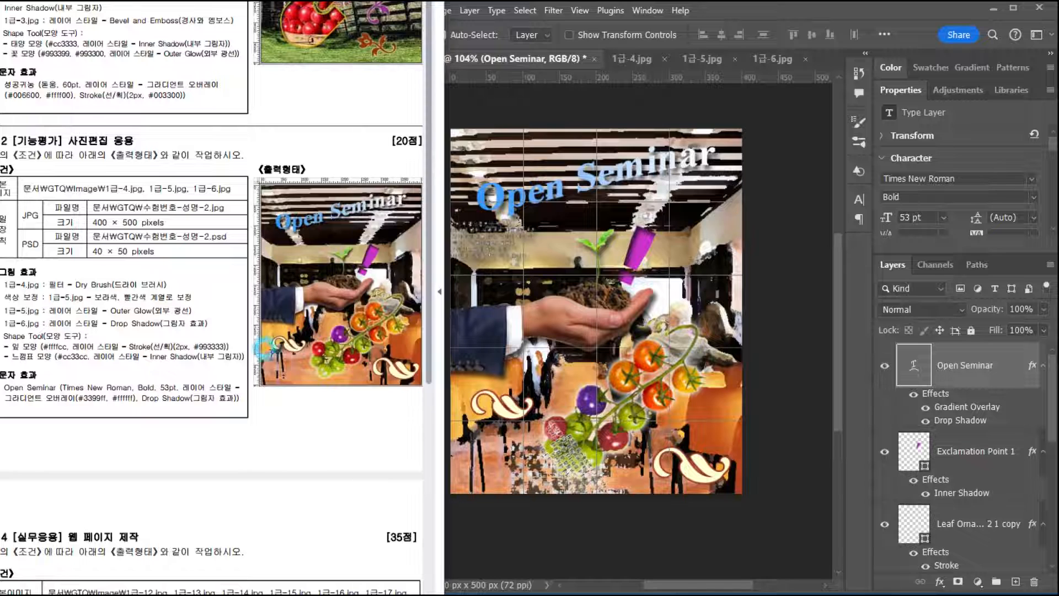
pyautogui.click(497, 100)
pyautogui.click(391, 10)
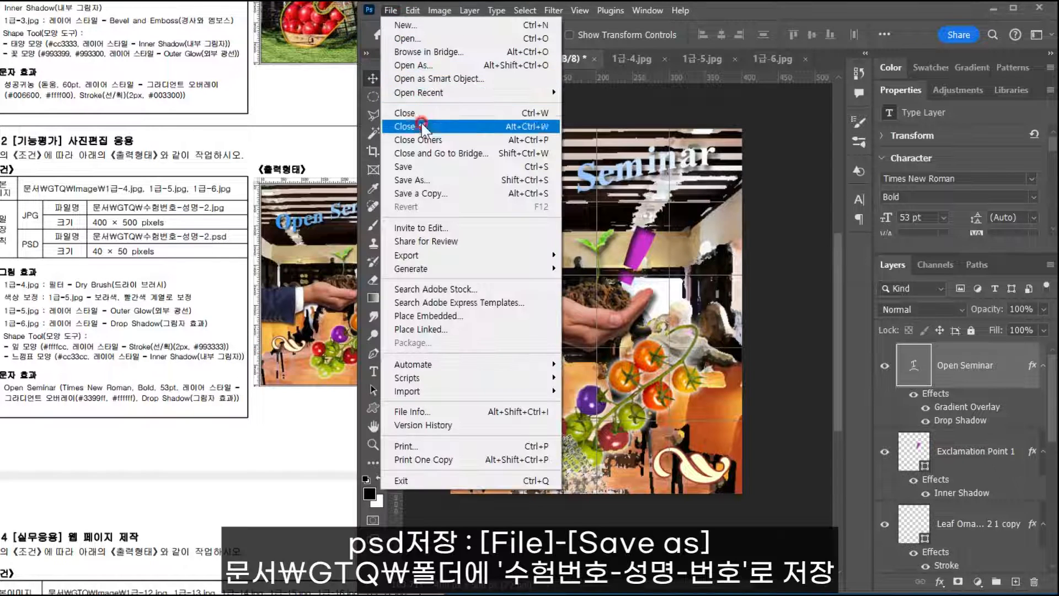
pyautogui.click(408, 178)
pyautogui.click(44, 127)
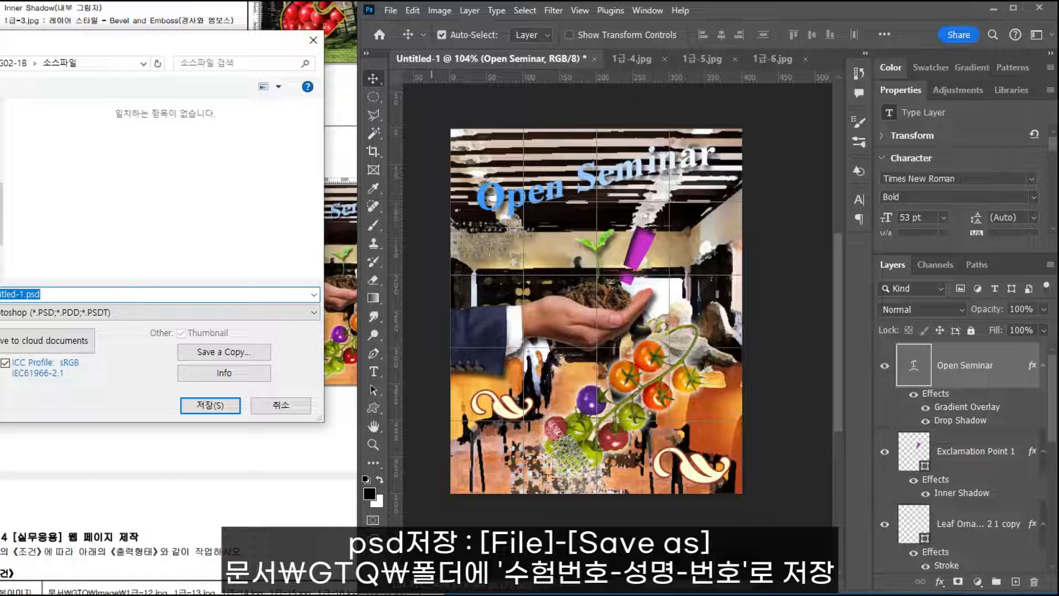
pyautogui.click(72, 141)
pyautogui.click(40, 279)
pyautogui.click(100, 43)
pyautogui.moveTo(100, 42); pyautogui.dragTo(123, 45)
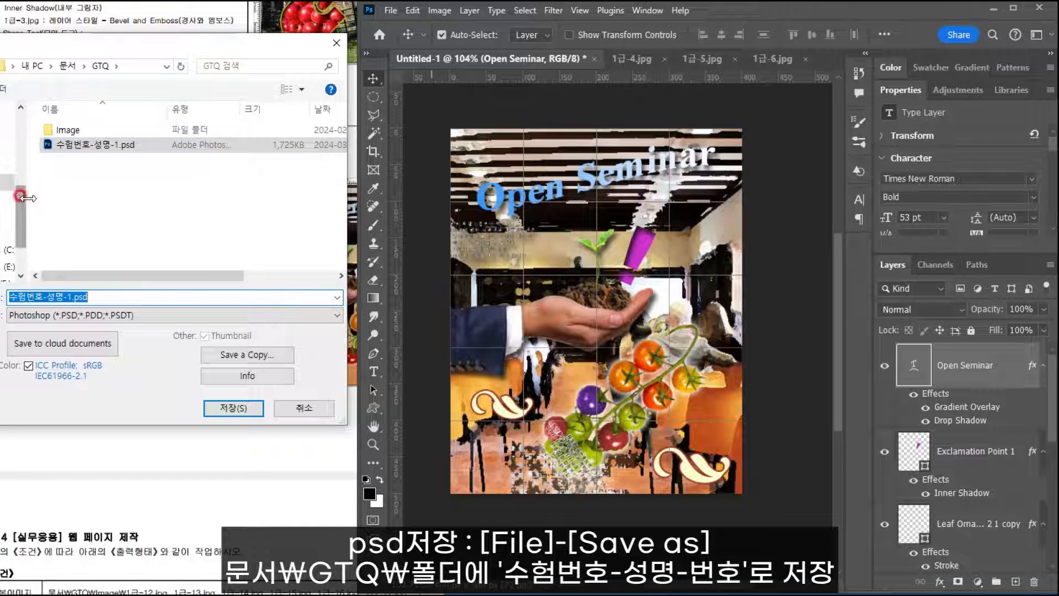
# Step: Name the file 수험번호-성명-2.psd and save it as a Photoshop document with Maximize Compatibility on
pyautogui.moveTo(30, 199); pyautogui.dragTo(17, 200)
pyautogui.click(82, 296)
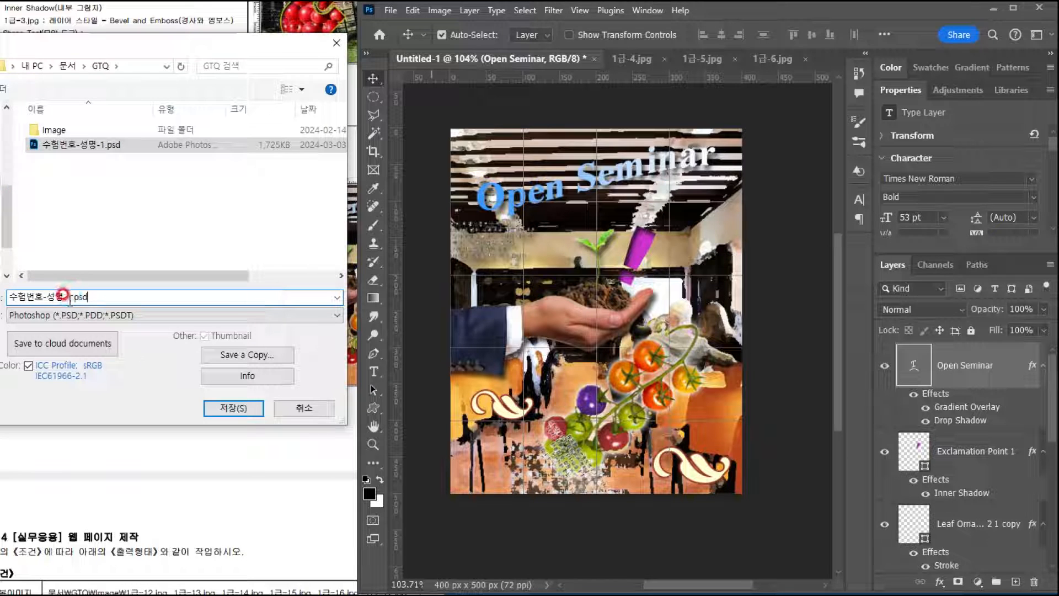
pyautogui.press('Return')
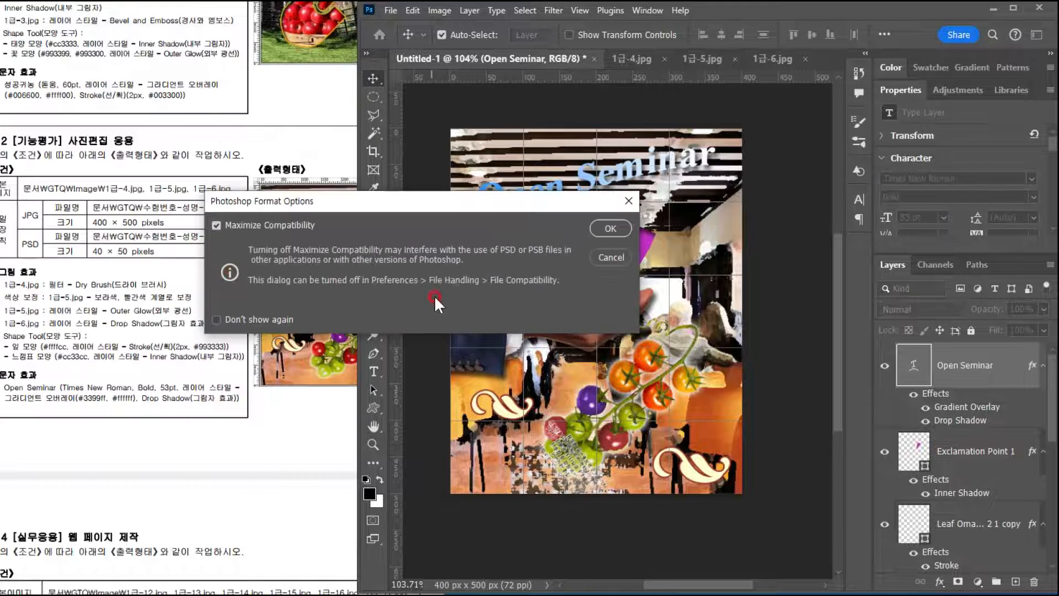
pyautogui.click(604, 231)
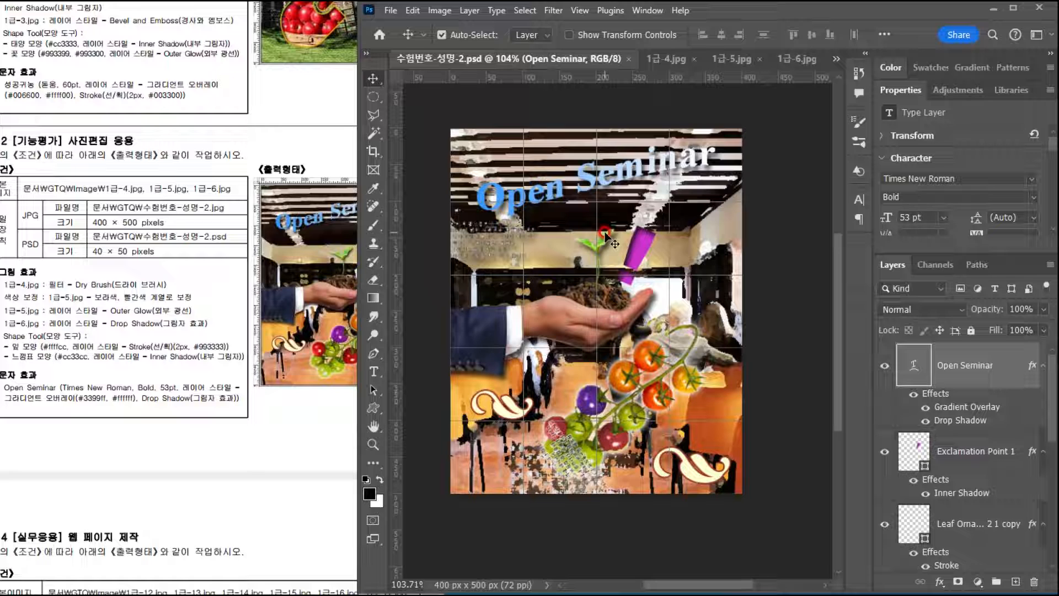
# Step: Start saving a copy of the finished Open Seminar document in the 문서 > GTQ folder
pyautogui.click(392, 10)
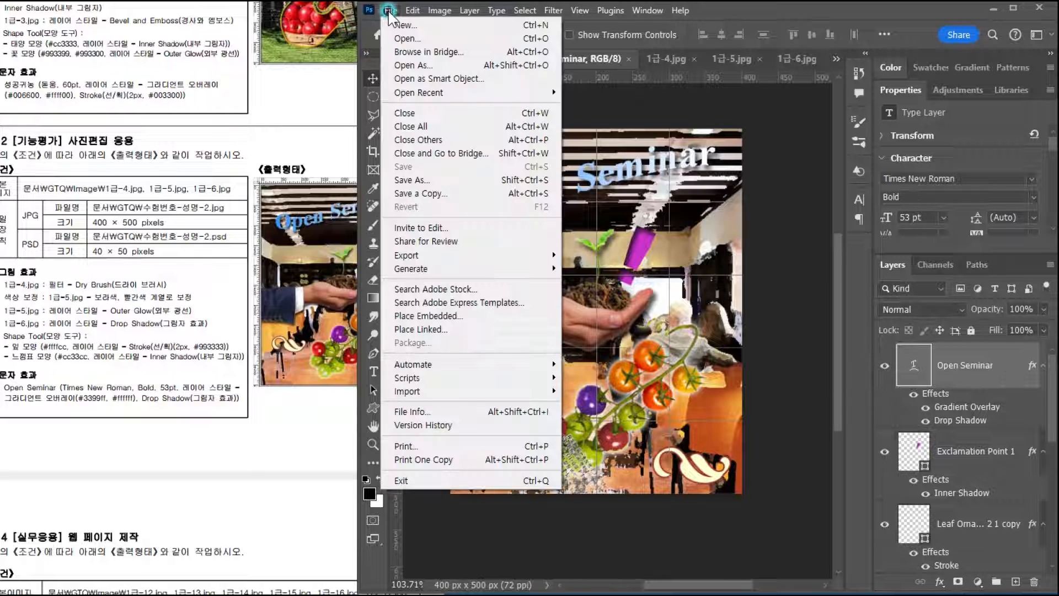
pyautogui.click(396, 179)
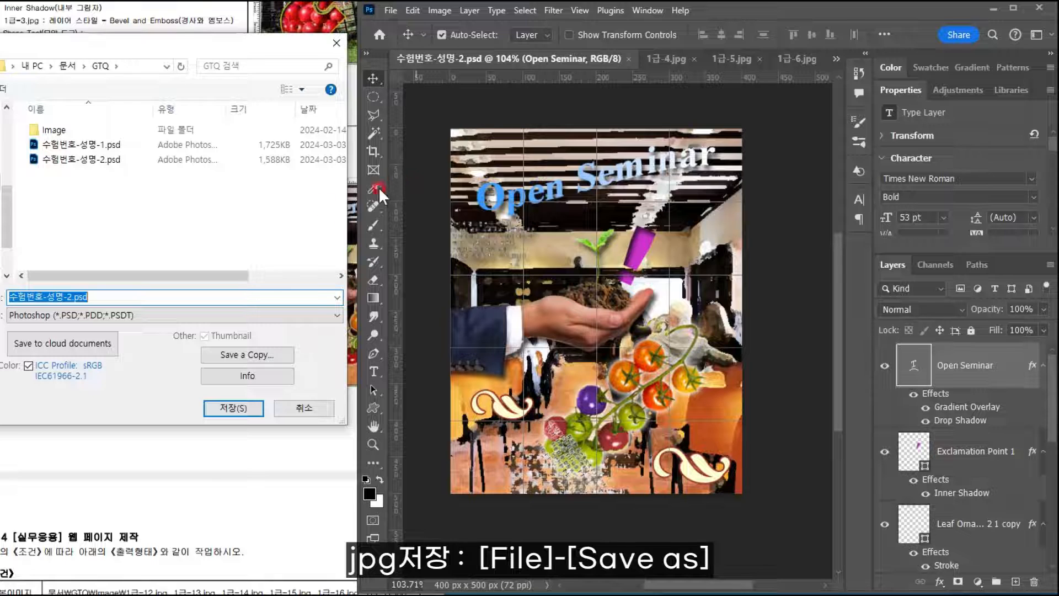
pyautogui.click(74, 315)
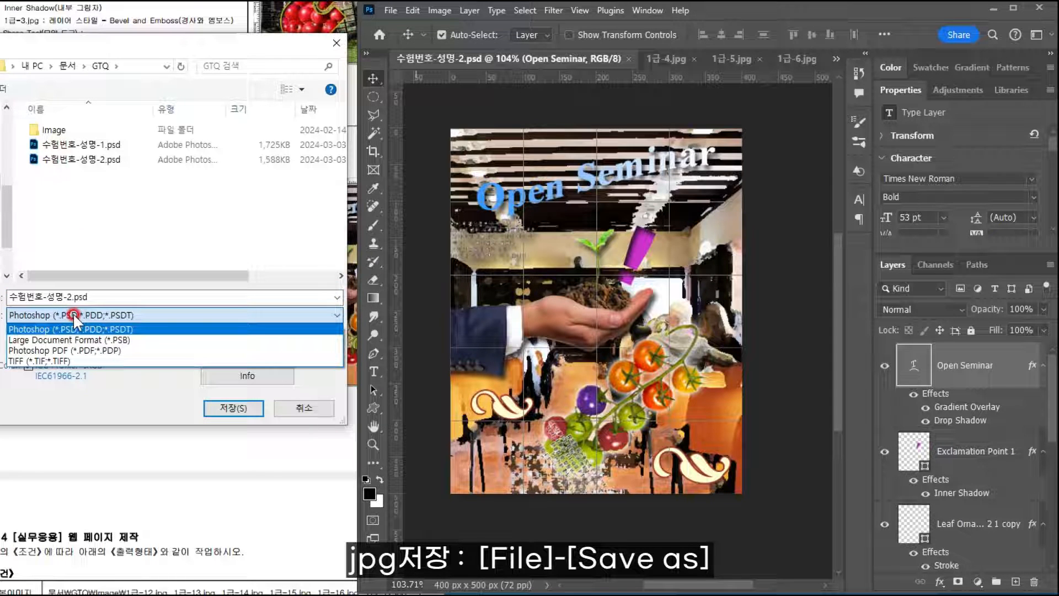
pyautogui.click(75, 329)
pyautogui.click(216, 355)
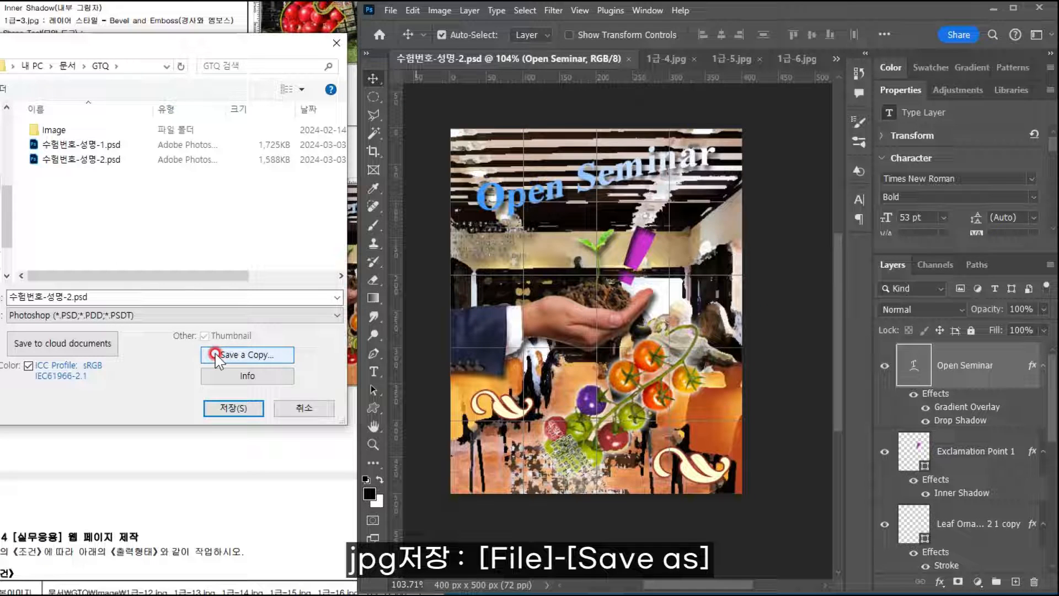
# Step: Set the copy's format to JPEG, name it 수험번호-성명-2.jpg and save it
pyautogui.click(92, 314)
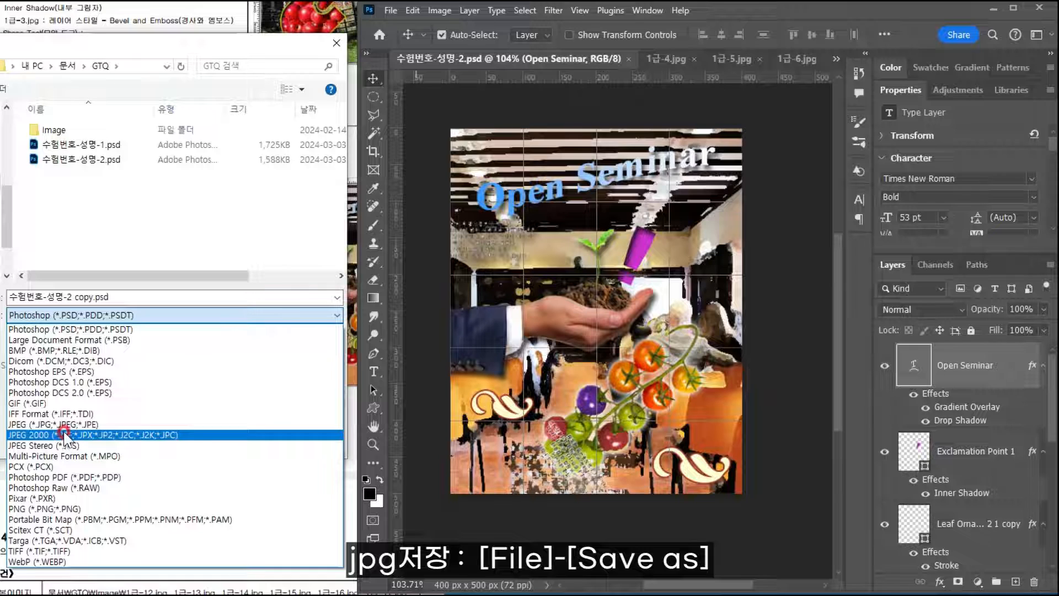
pyautogui.click(65, 424)
pyautogui.click(88, 295)
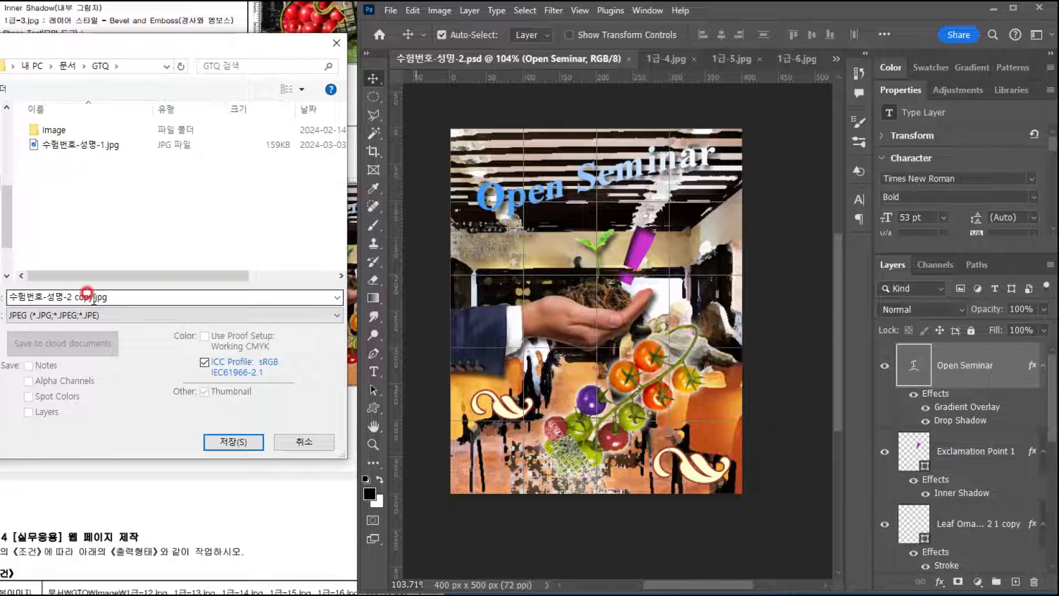
pyautogui.click(72, 296)
pyautogui.moveTo(73, 297); pyautogui.dragTo(248, 300)
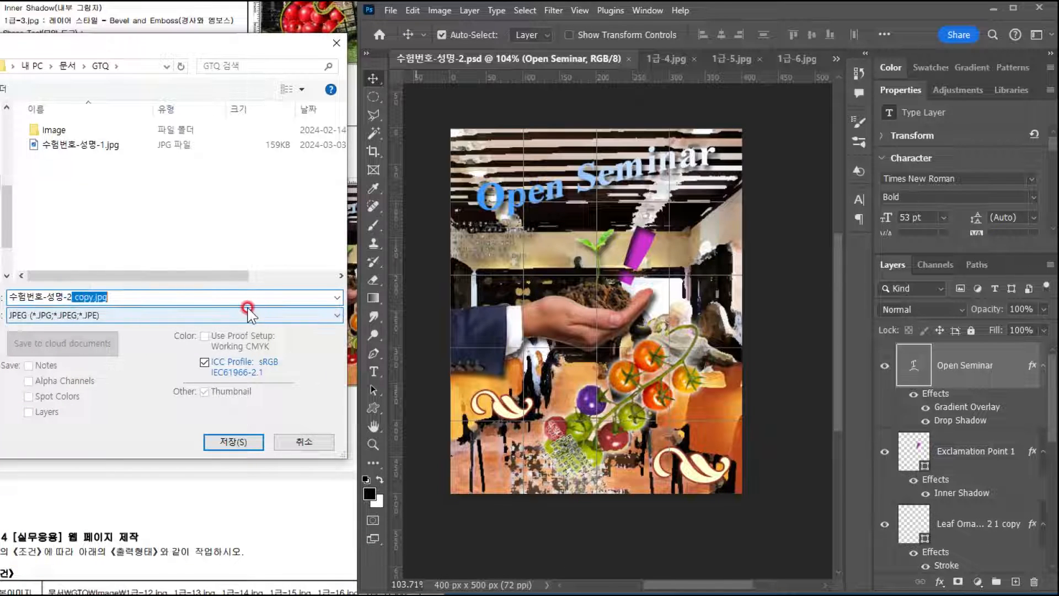
pyautogui.press('Delete')
pyautogui.press('Return')
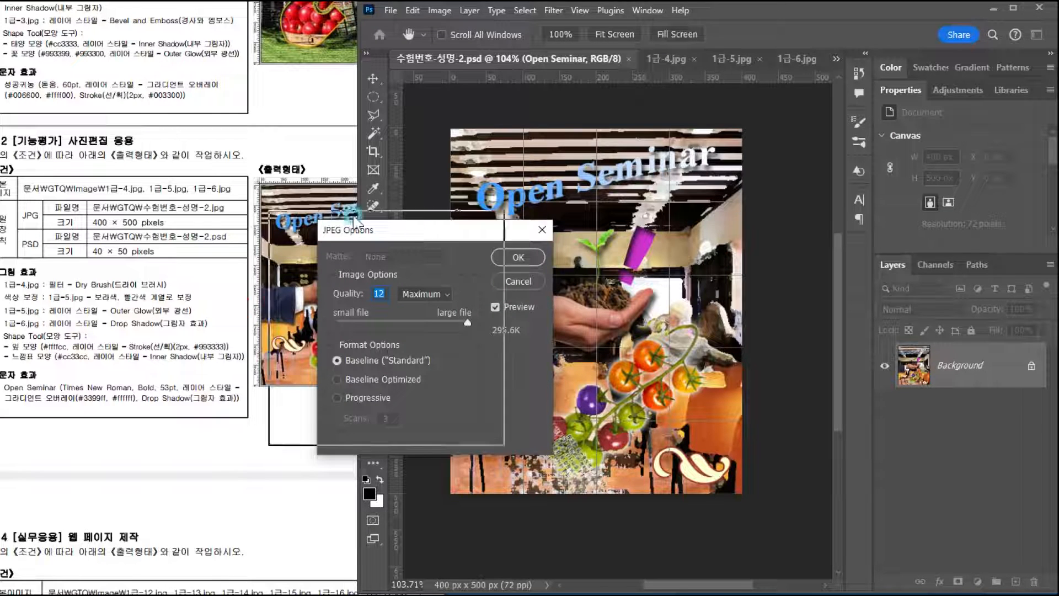
# Step: Set the JPEG quality to High with the Baseline ("Standard") format and confirm the export
pyautogui.moveTo(427, 240); pyautogui.dragTo(320, 214)
pyautogui.click(316, 269)
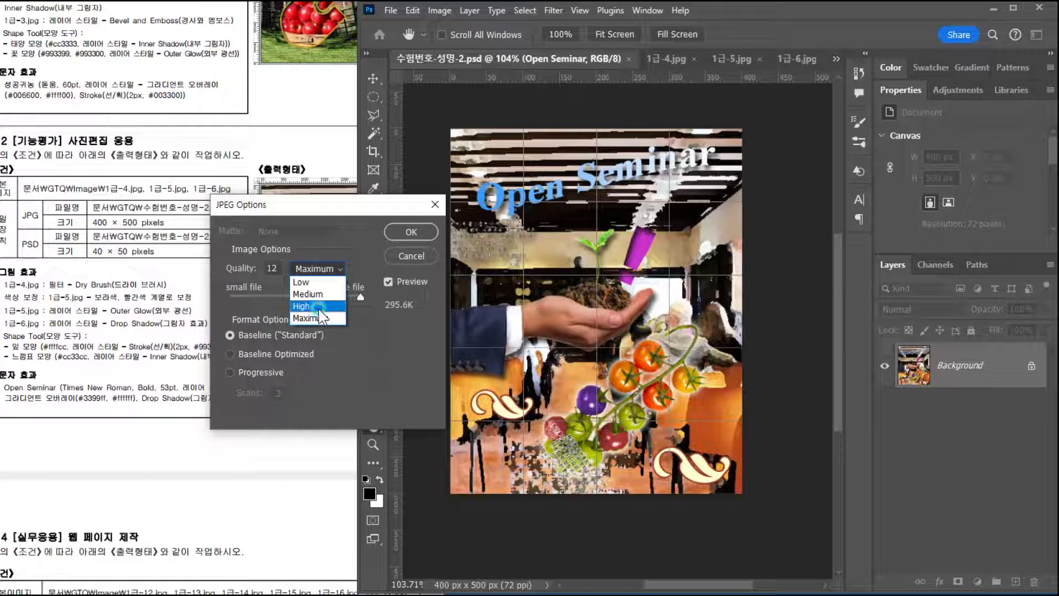
pyautogui.click(318, 306)
pyautogui.click(409, 231)
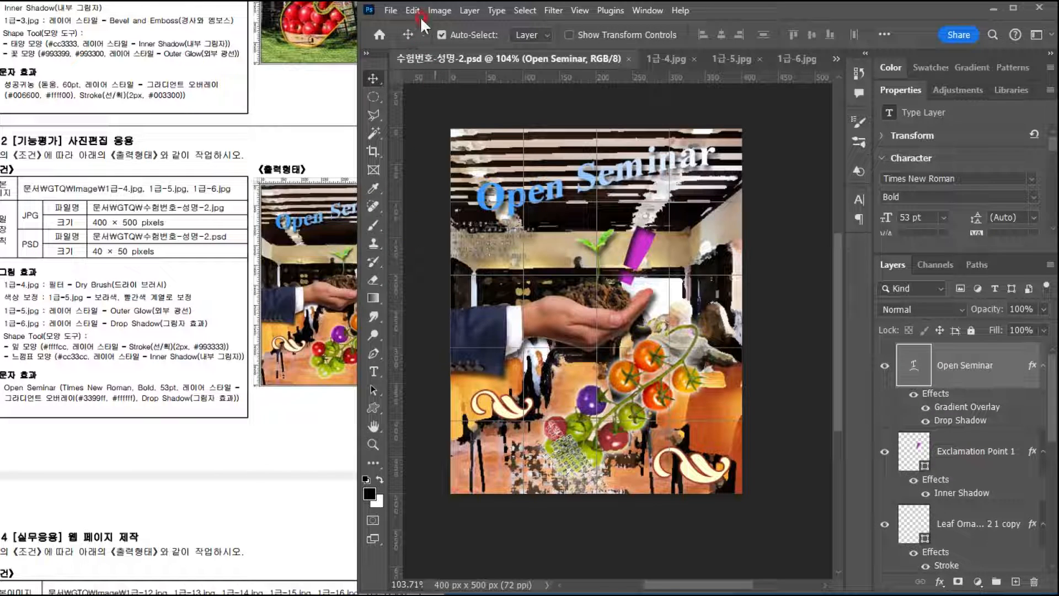
# Step: Resize the whole image to 40 × 50 pixels and save the reduced version to 수험번호-성명-2.psd
pyautogui.click(436, 9)
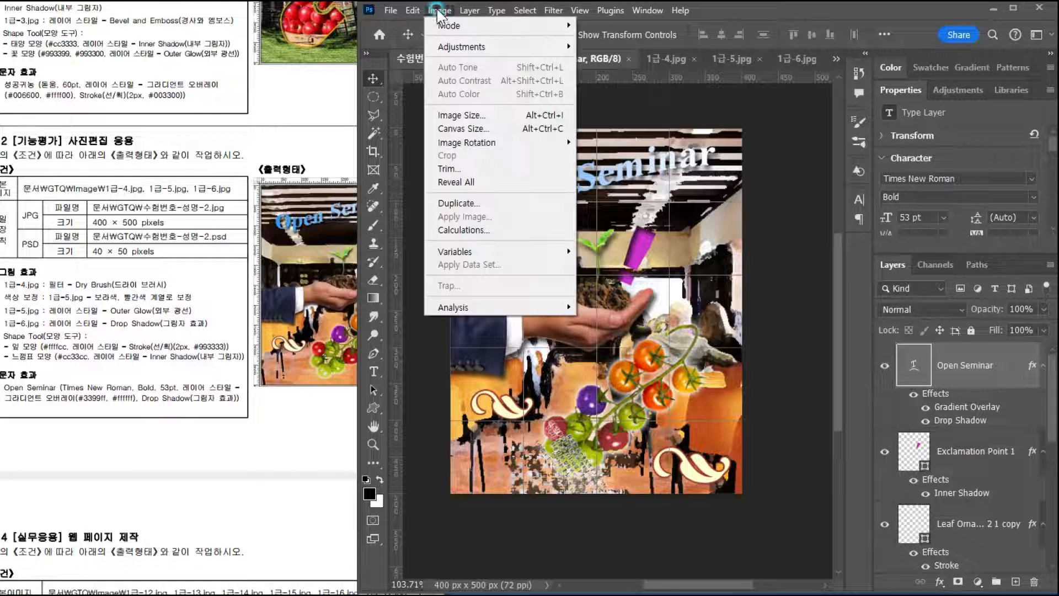
pyautogui.click(441, 116)
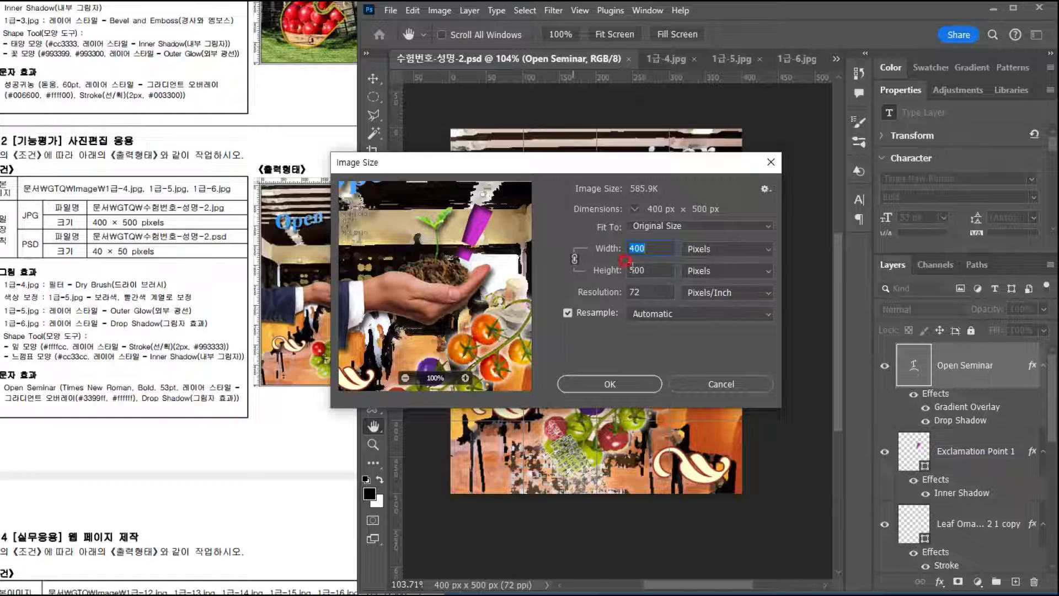
pyautogui.doubleClick(639, 248)
pyautogui.write('40')
pyautogui.press('Escape')
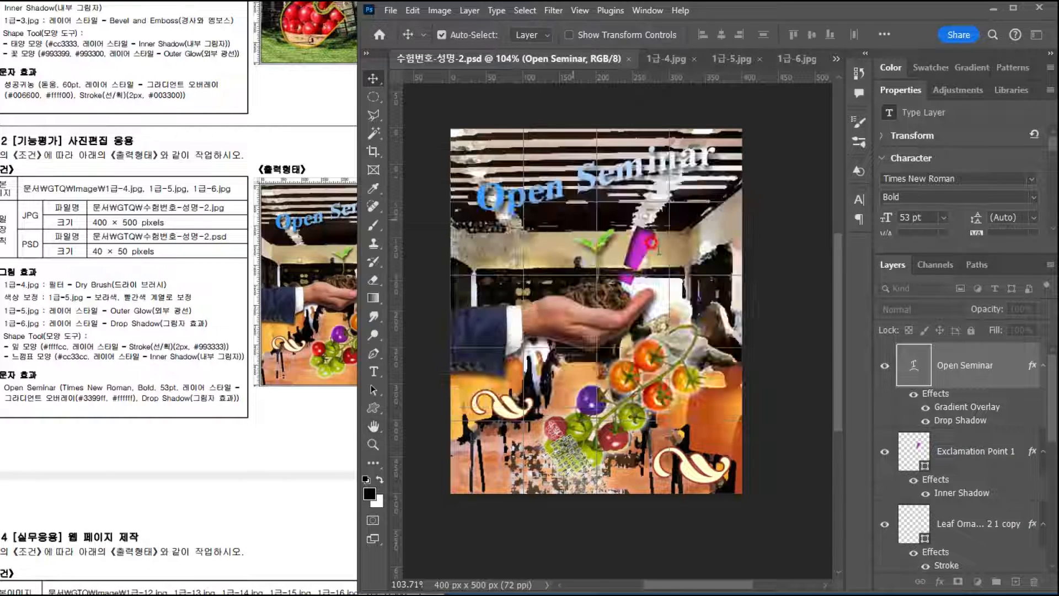
pyautogui.click(390, 11)
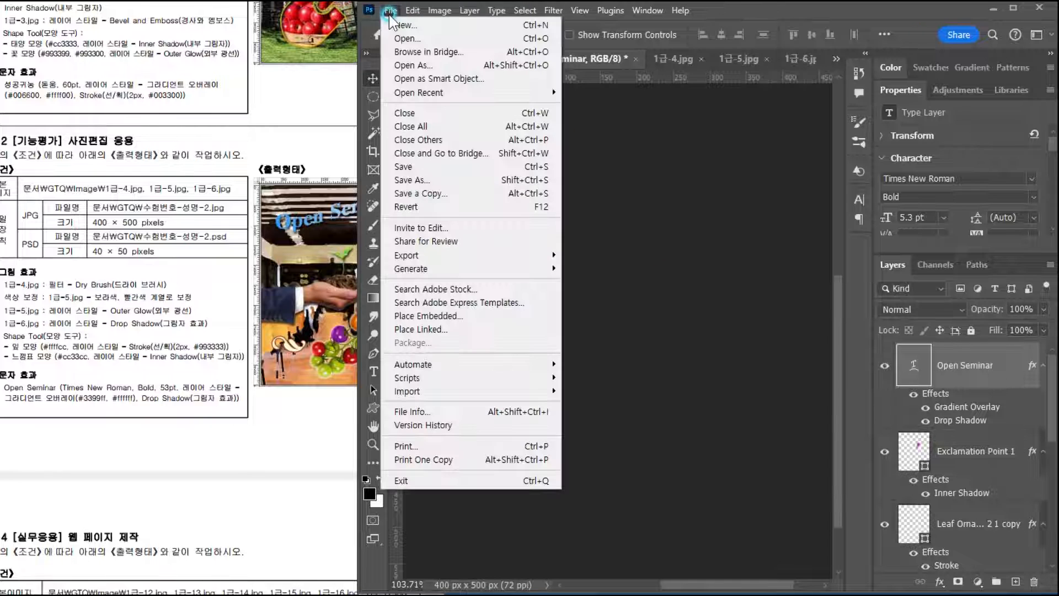
pyautogui.click(416, 171)
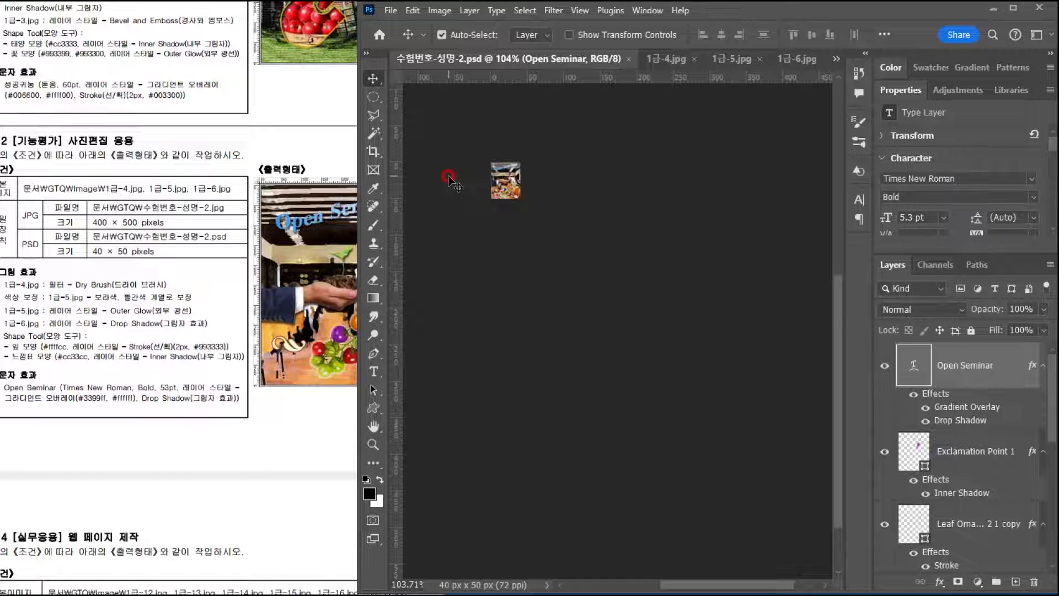
# Step: Create a new RGB document for problem 3, 600 pixels wide and 400 pixels high at 72 pixels/inch
pyautogui.hotkey('ctrl', 'z')
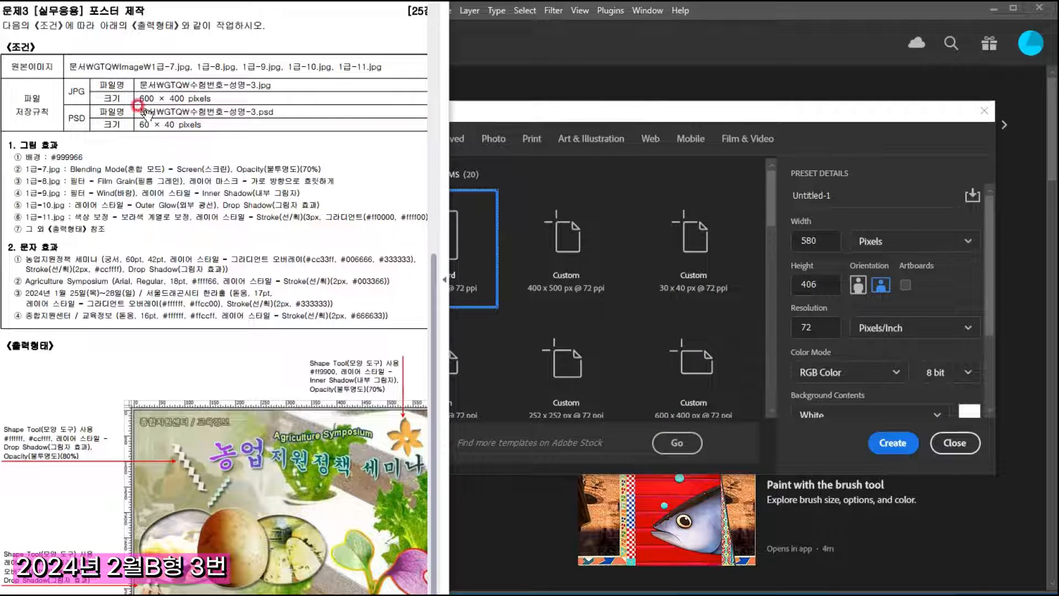
pyautogui.click(503, 113)
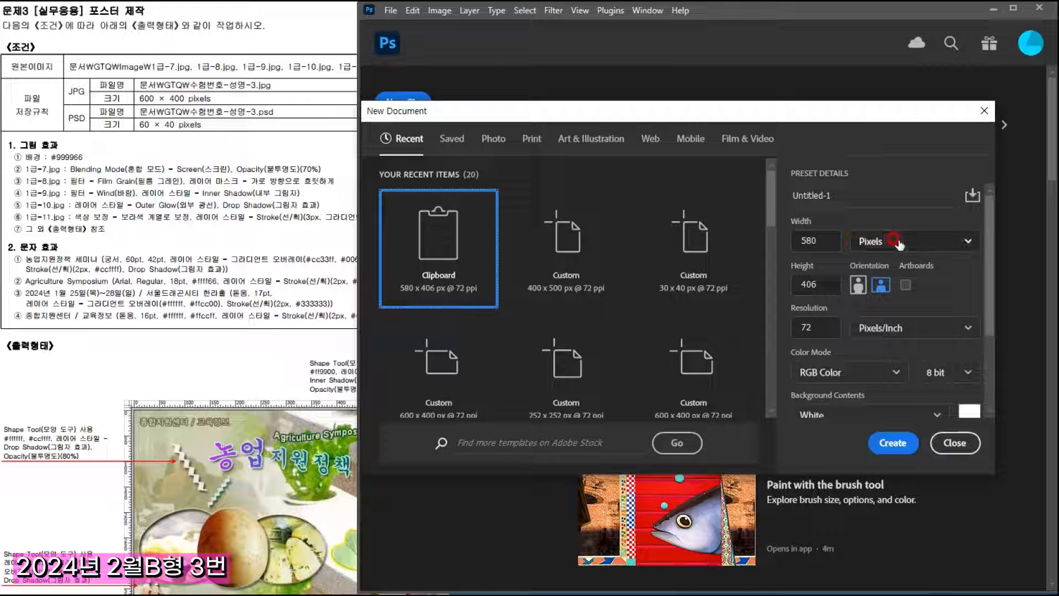
pyautogui.moveTo(817, 241); pyautogui.dragTo(781, 237)
pyautogui.write('600')
pyautogui.press('Tab')
pyautogui.write('400')
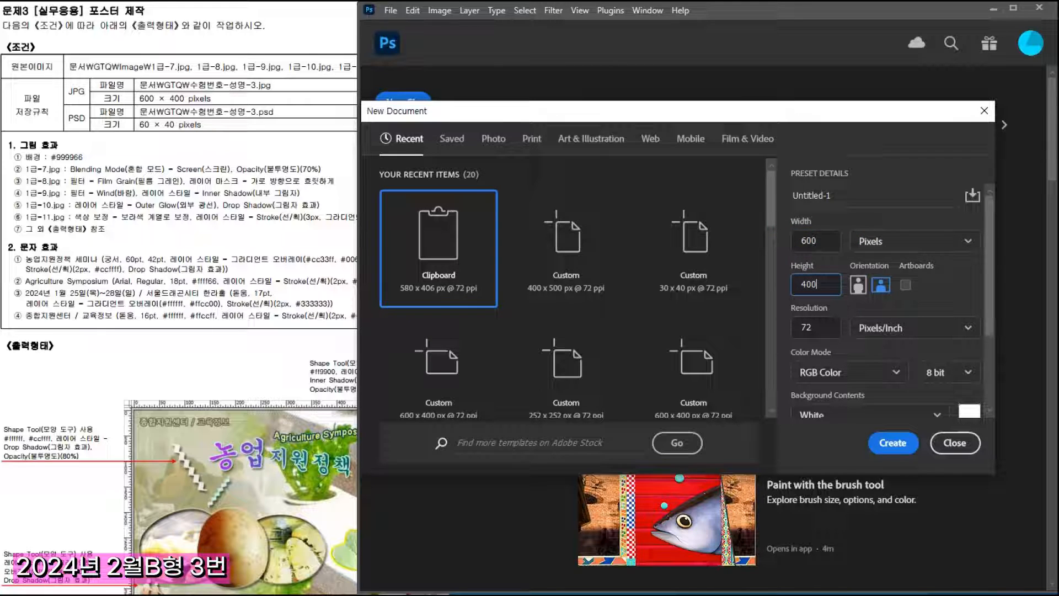
pyautogui.press('Return')
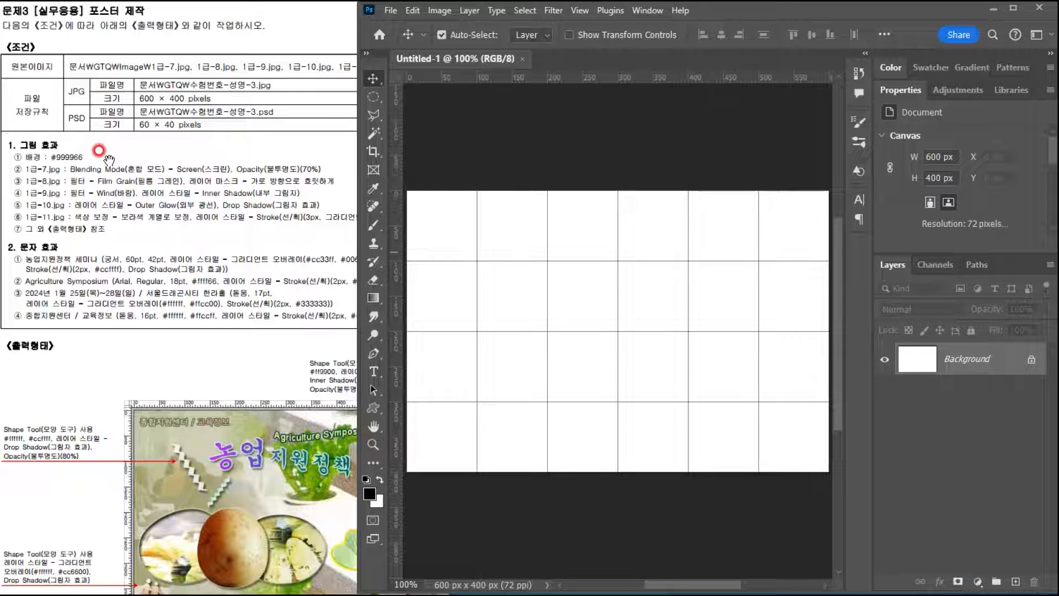
# Step: Check the required background colour in the exam sheet, set the foreground to #999966 and fill the background with it
pyautogui.click(99, 150)
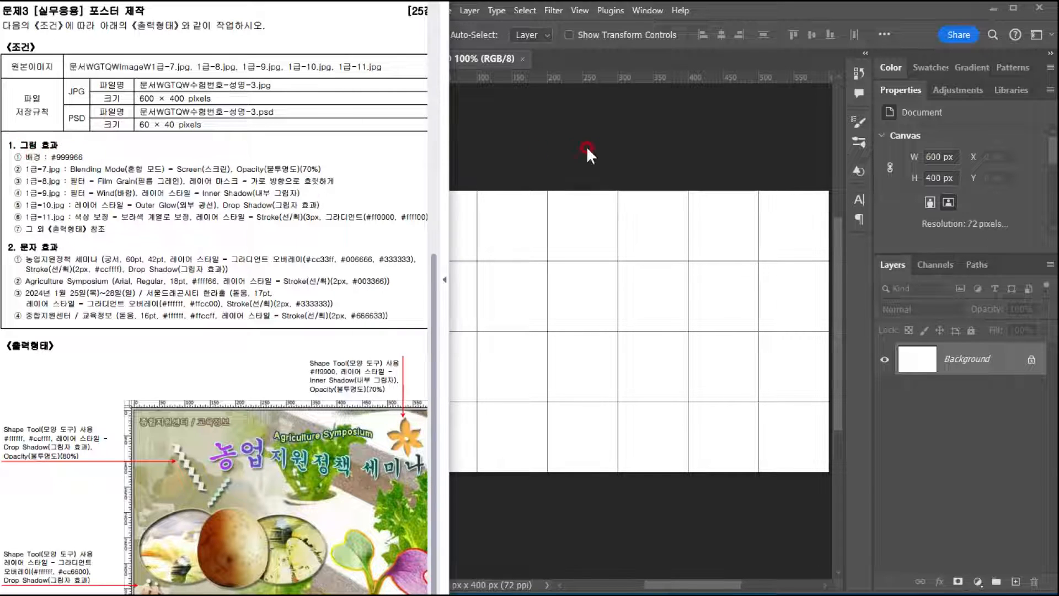
pyautogui.click(482, 58)
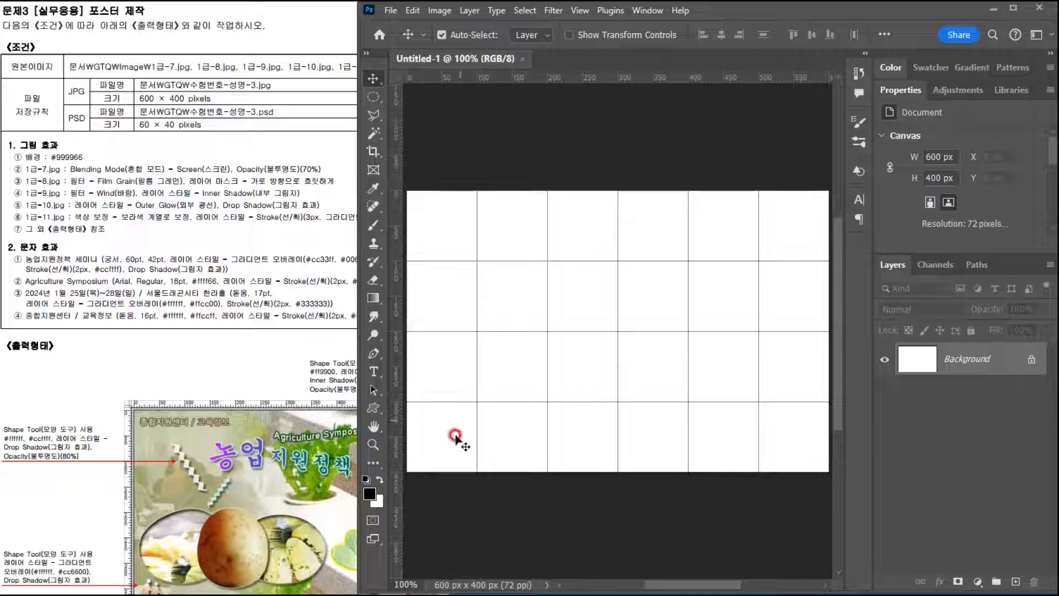
pyautogui.click(377, 501)
pyautogui.click(369, 492)
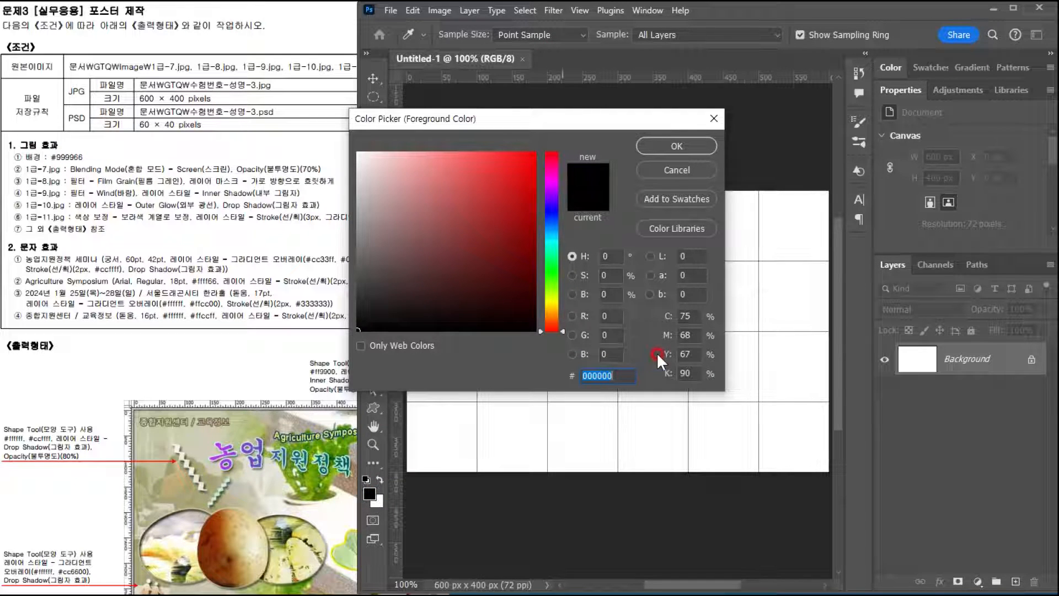
pyautogui.write('996')
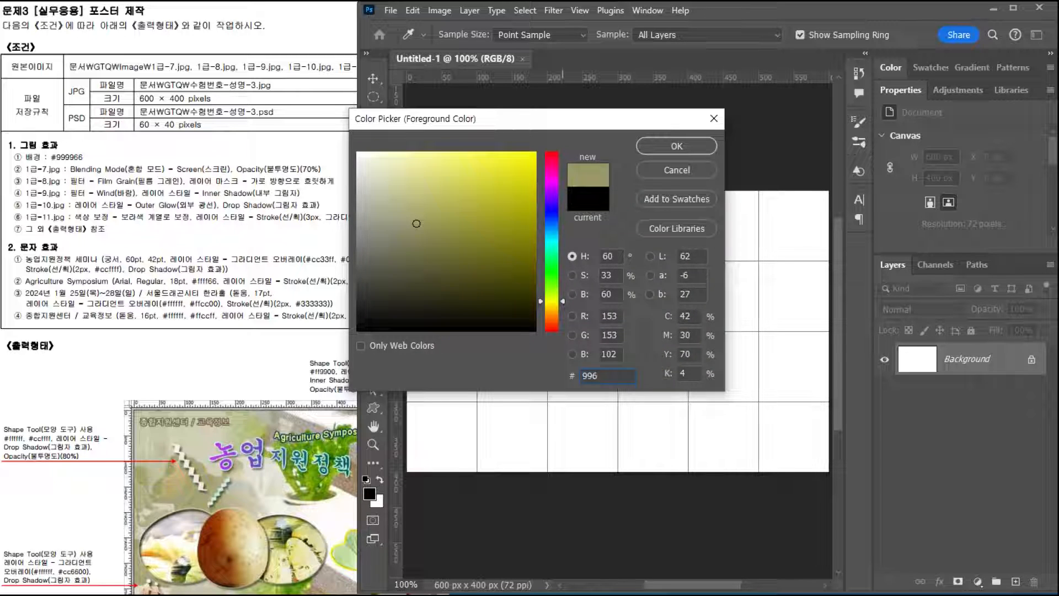
pyautogui.press('Return')
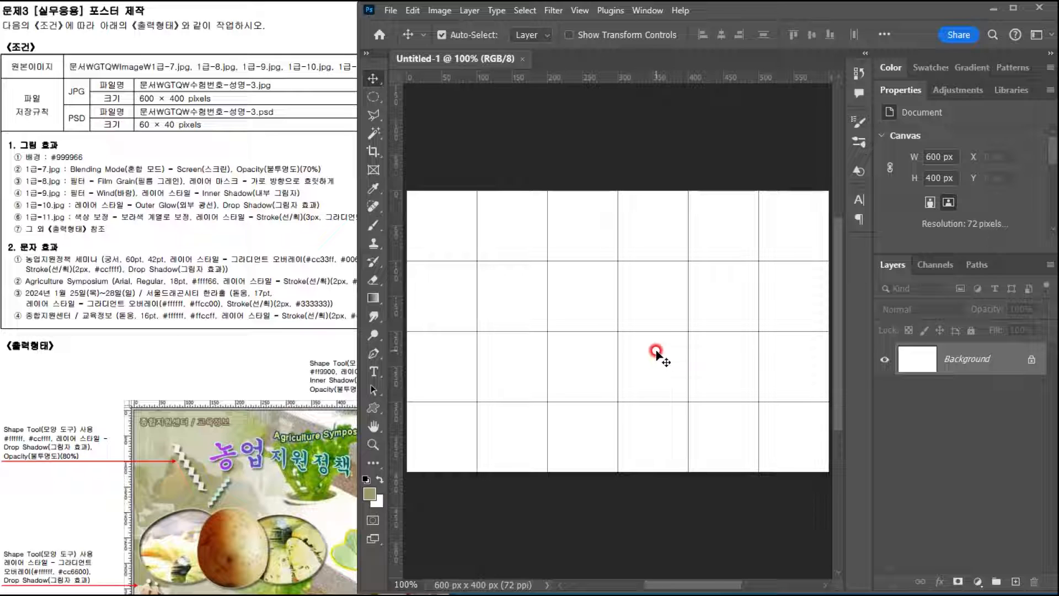
pyautogui.hotkey('alt', 'Delete')
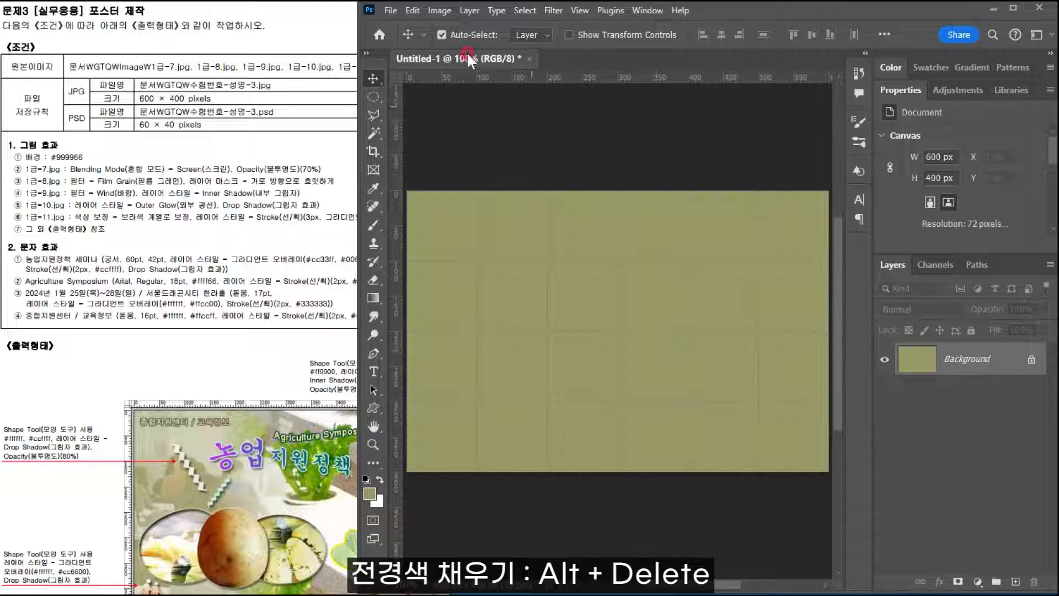
pyautogui.click(414, 10)
pyautogui.click(417, 9)
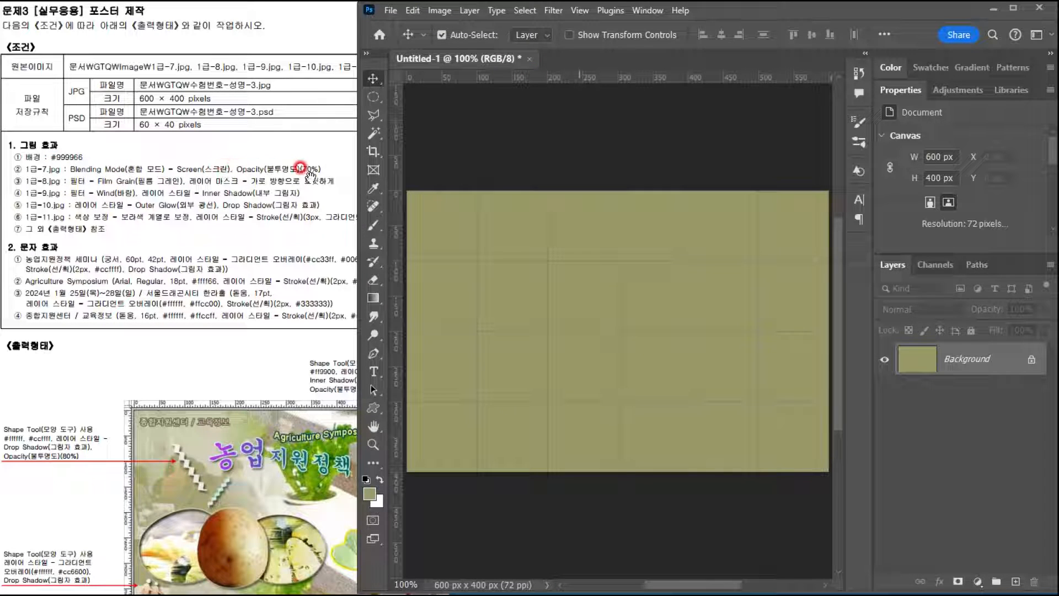
# Step: Open 1급-7.jpg, copy the entire seminar photo and paste it into the 600 × 400 px document
pyautogui.hotkey('ctrl', 'o')
pyautogui.doubleClick(83, 230)
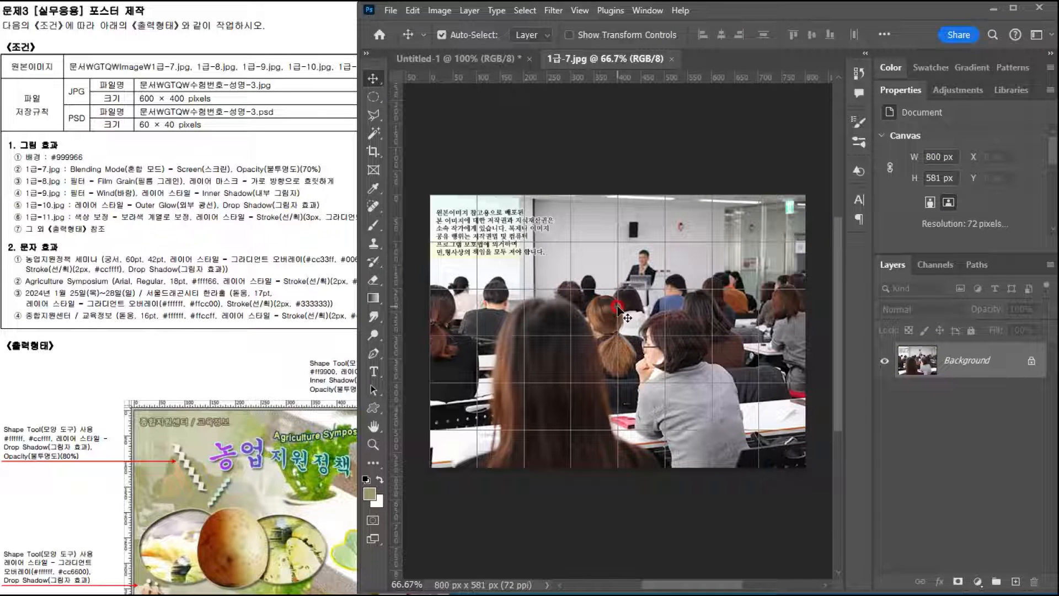
pyautogui.hotkey('ctrl', 'a')
pyautogui.click(262, 374)
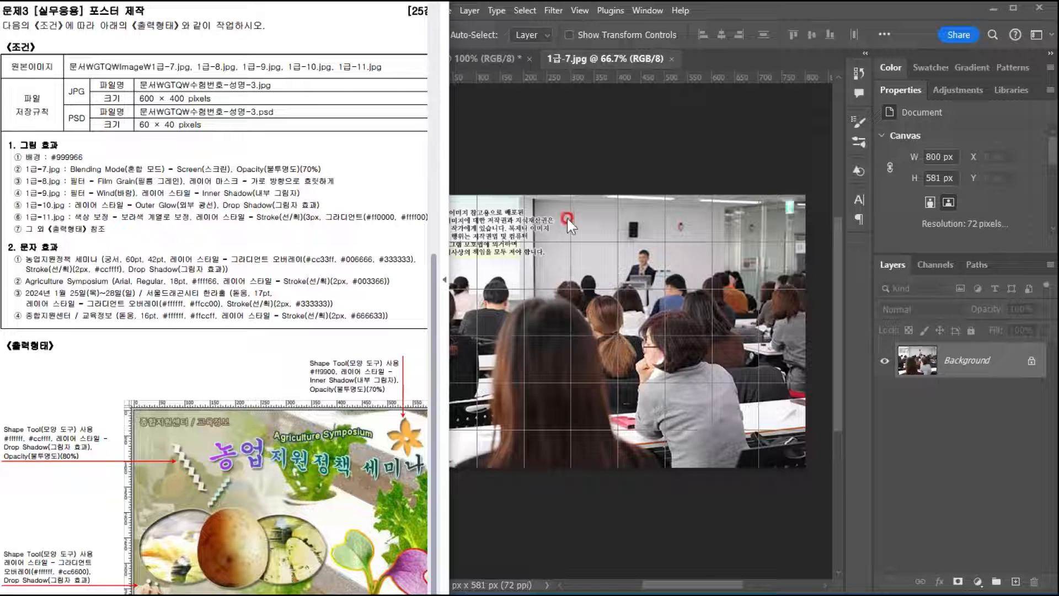
pyautogui.click(488, 61)
pyautogui.hotkey('ctrl', 'v')
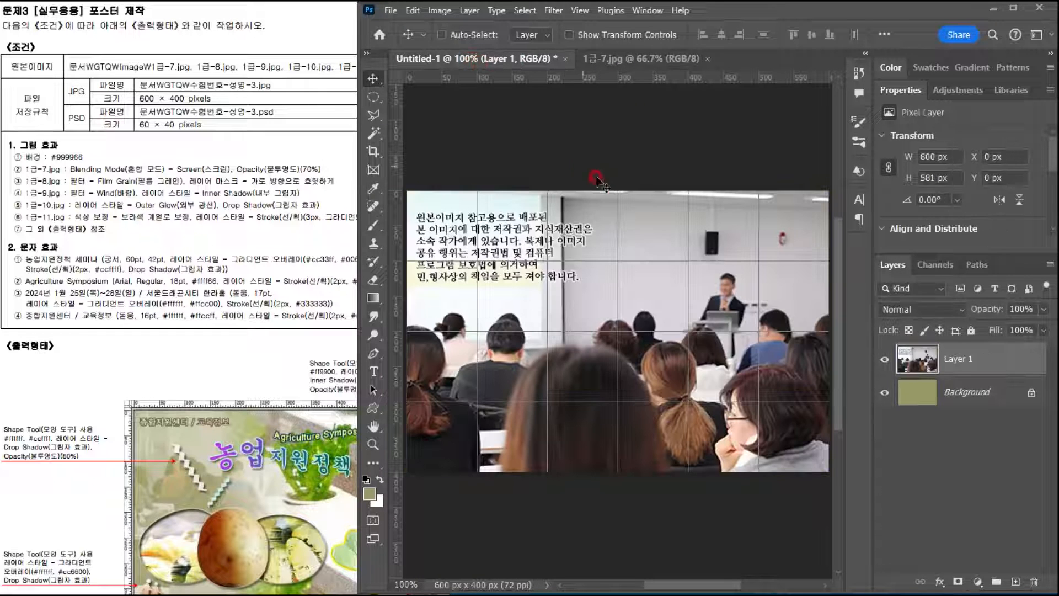
# Step: Free-transform the pasted seminar photo, shifting it toward the canvas's left edge and scaling it proportionally to about 72%
pyautogui.hotkey('ctrl', 't')
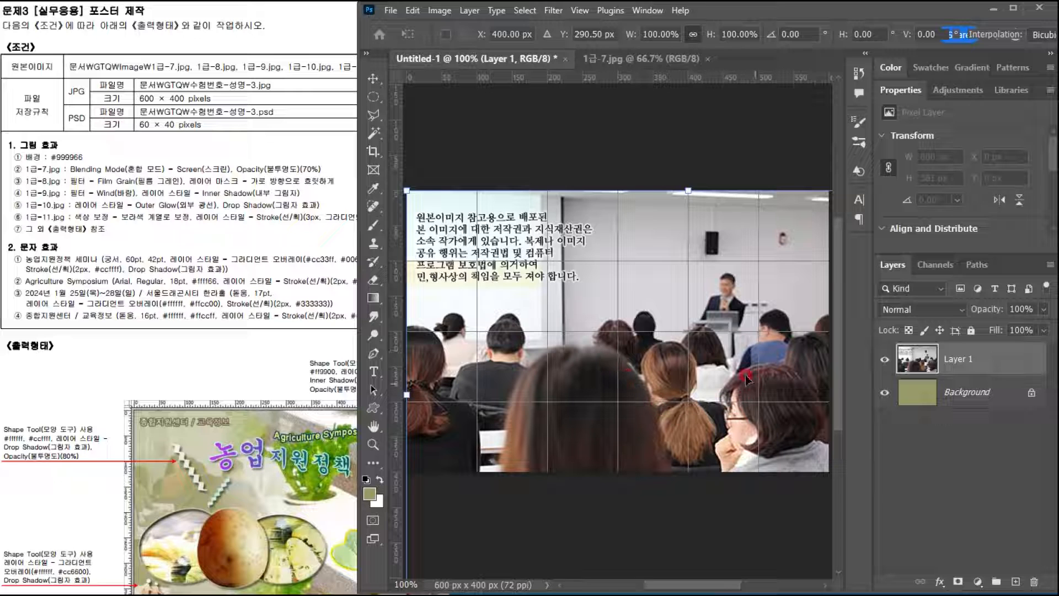
pyautogui.moveTo(720, 359); pyautogui.dragTo(542, 303)
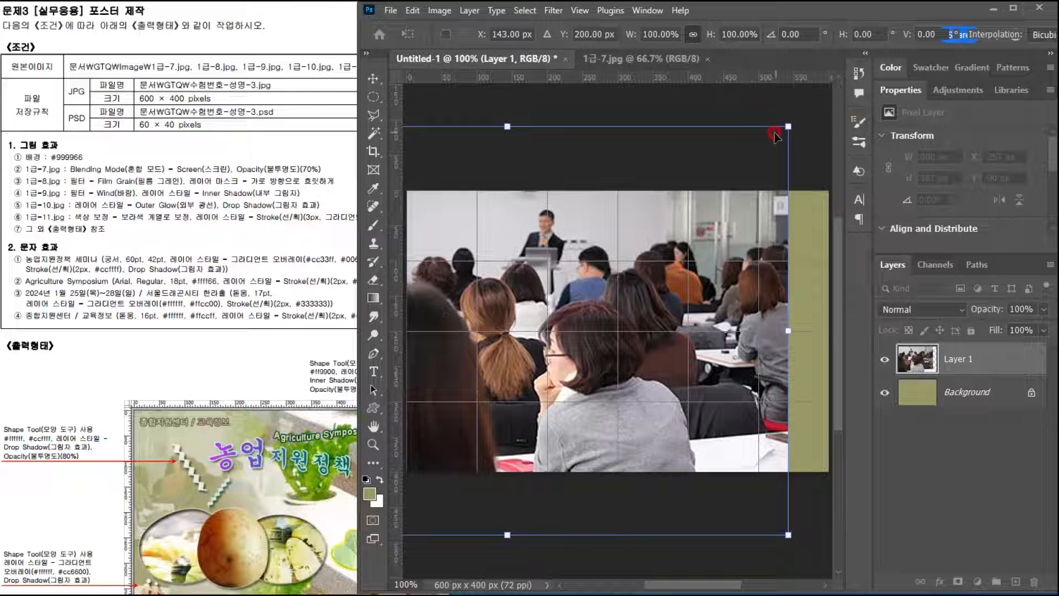
pyautogui.moveTo(784, 123); pyautogui.dragTo(758, 177)
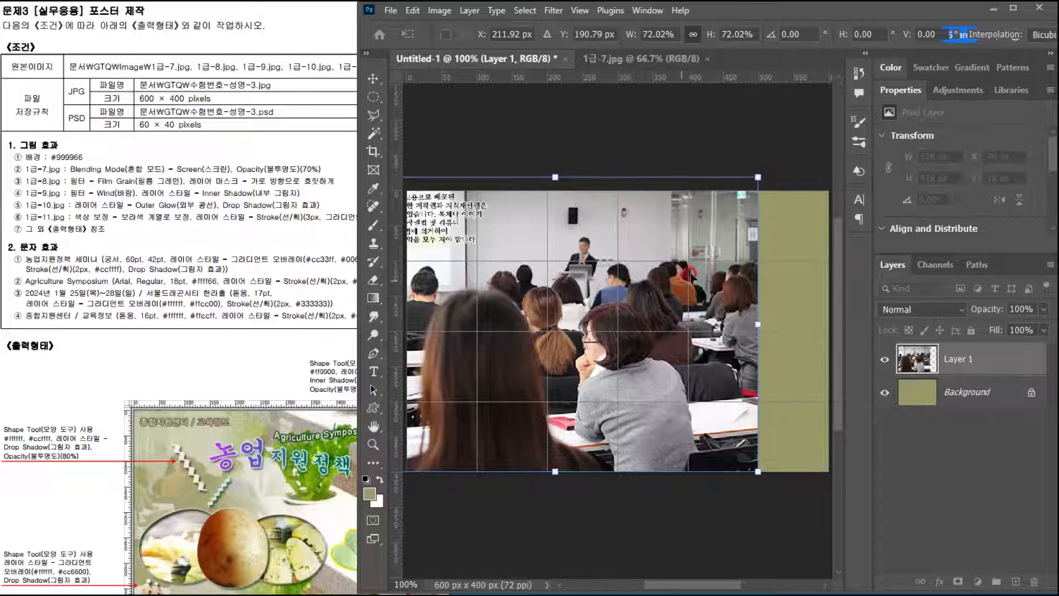
# Step: Flip the seminar photo horizontally, place it at about X -28 px, Y -18 px and apply the transform
pyautogui.rightClick(648, 220)
pyautogui.click(689, 499)
pyautogui.rightClick(493, 359)
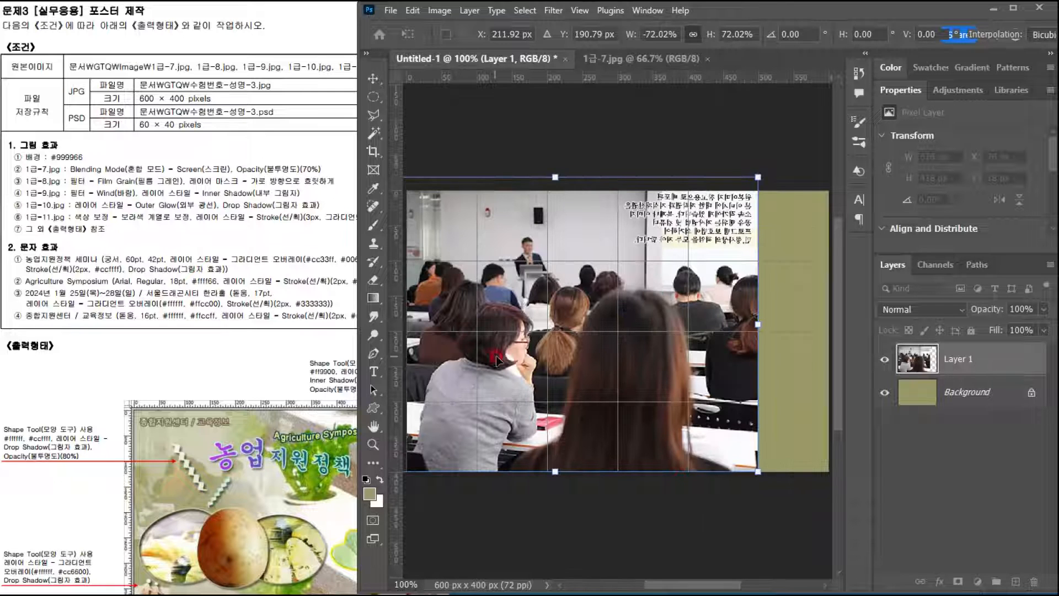
pyautogui.moveTo(662, 588); pyautogui.dragTo(652, 586)
pyautogui.moveTo(523, 324); pyautogui.dragTo(571, 293)
pyautogui.press('Return')
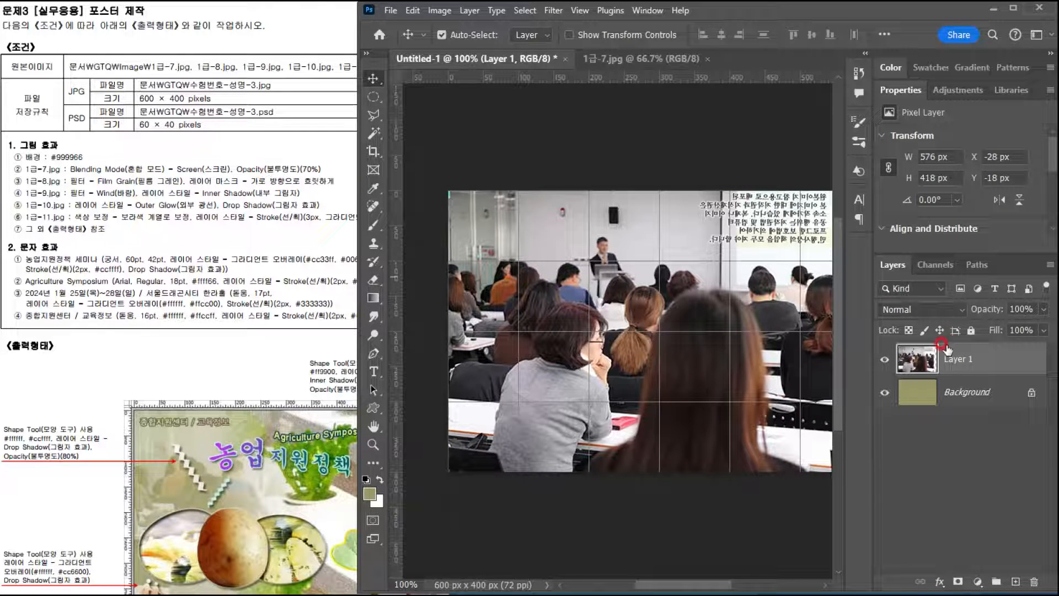
# Step: Set the seminar photo layer's blending mode to Screen and its opacity to 70%
pyautogui.click(909, 310)
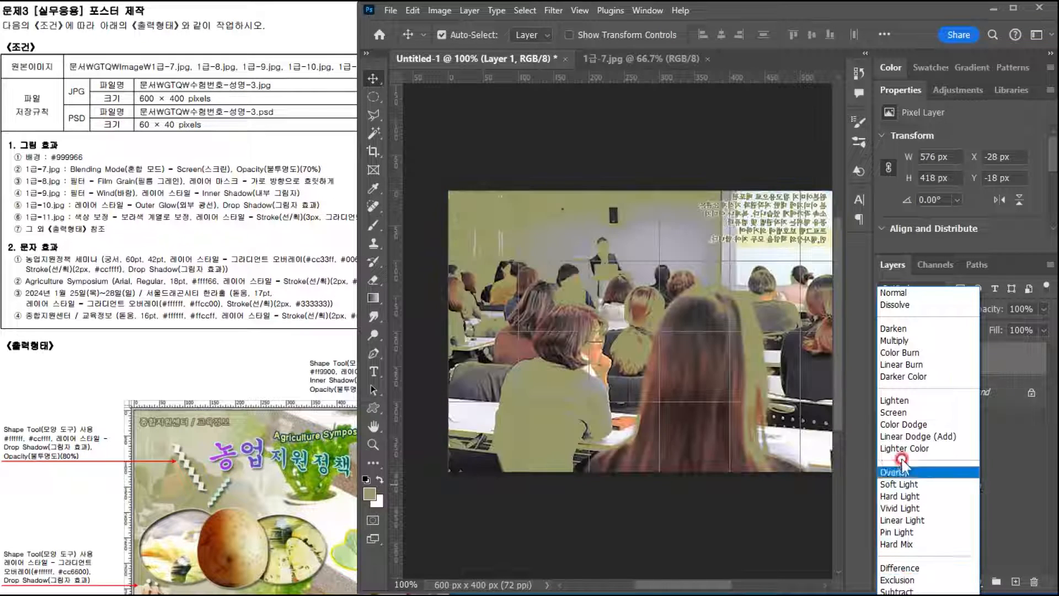
pyautogui.click(894, 412)
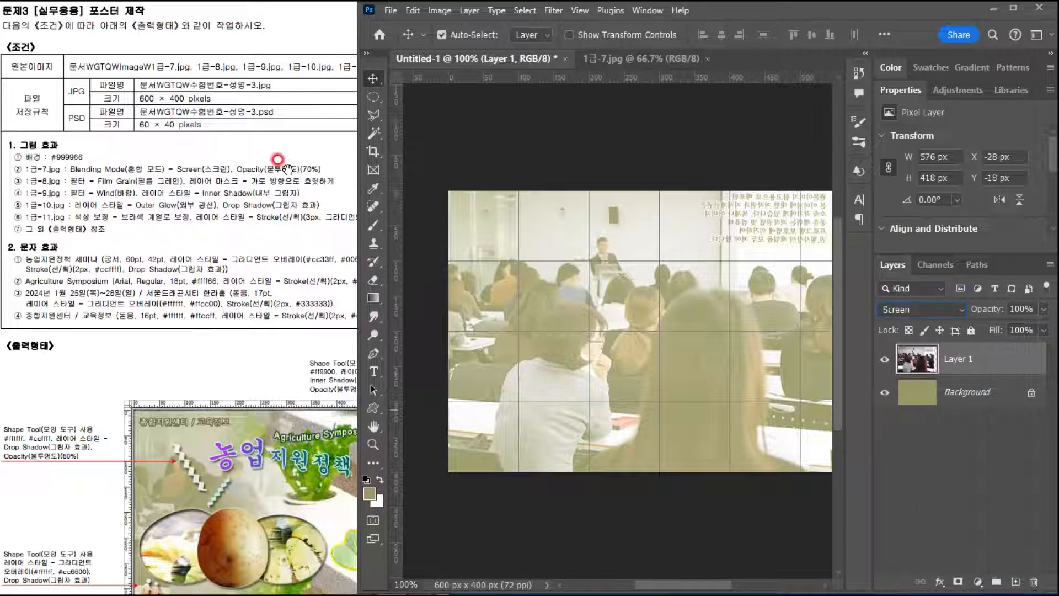
pyautogui.click(1020, 309)
pyautogui.write('70')
pyautogui.press('Return')
pyautogui.click(979, 305)
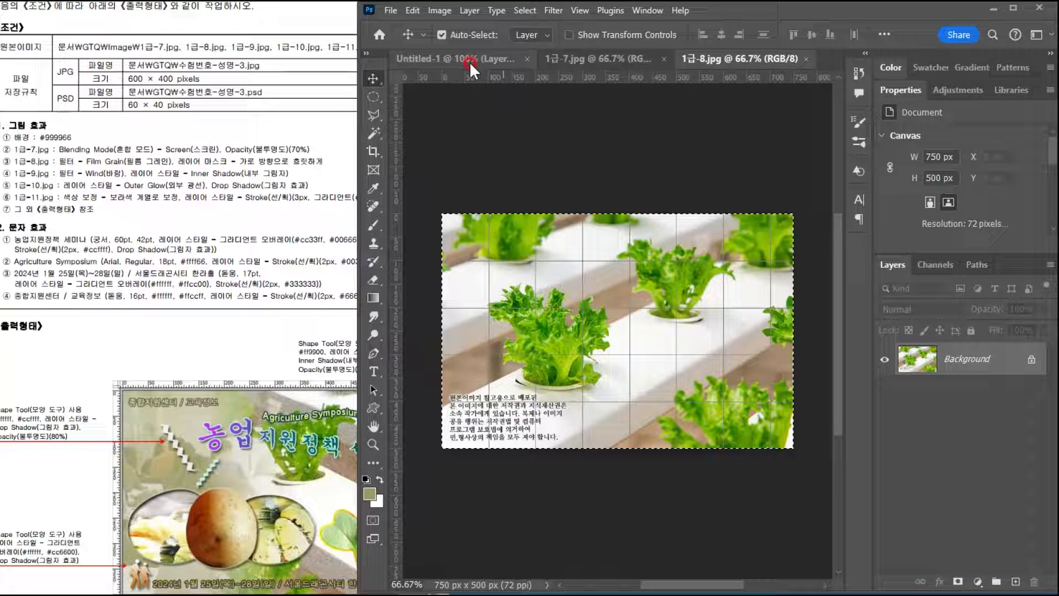
# Step: Paste the entire lettuce photo from 1급-8.jpg into the poster document and free-transform it proportionally to 80%
pyautogui.click(470, 68)
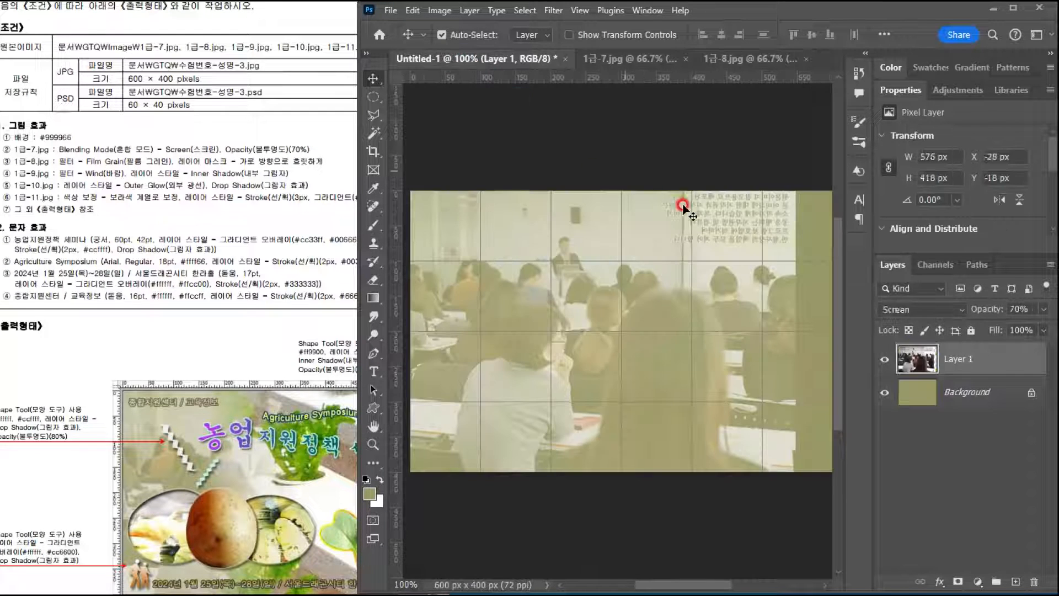
pyautogui.hotkey('ctrl', 'v')
pyautogui.hotkey('ctrl', 't')
pyautogui.moveTo(674, 190); pyautogui.dragTo(674, 261)
pyautogui.moveTo(710, 401); pyautogui.dragTo(648, 331)
# Step: Flip the lettuce photo horizontally, move it to about X 146 px, Y 0 px and apply the transform
pyautogui.rightClick(634, 255)
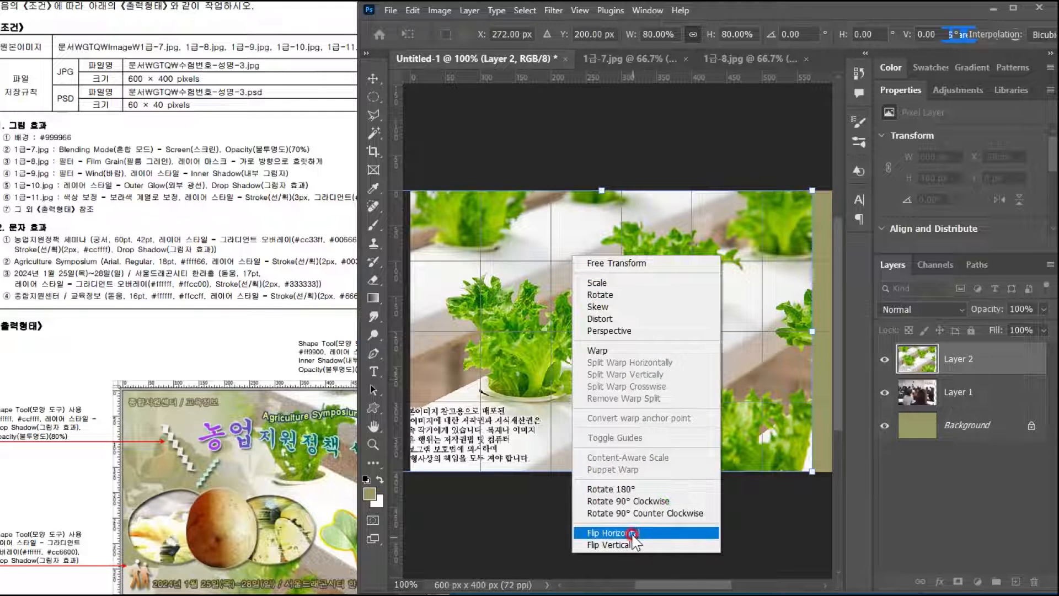
pyautogui.click(632, 533)
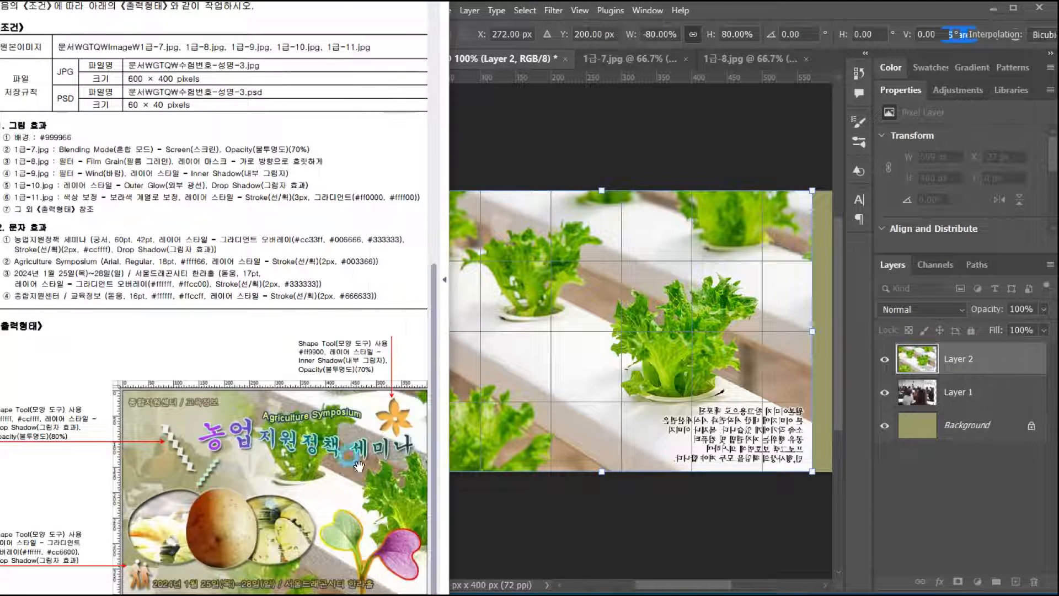
pyautogui.moveTo(714, 425); pyautogui.dragTo(704, 397)
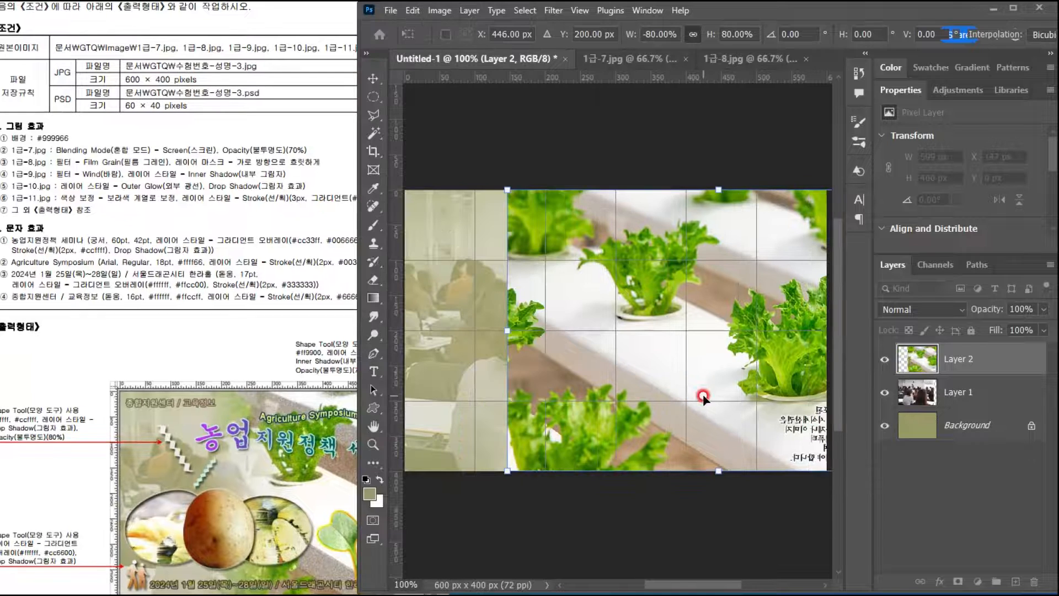
pyautogui.press('Return')
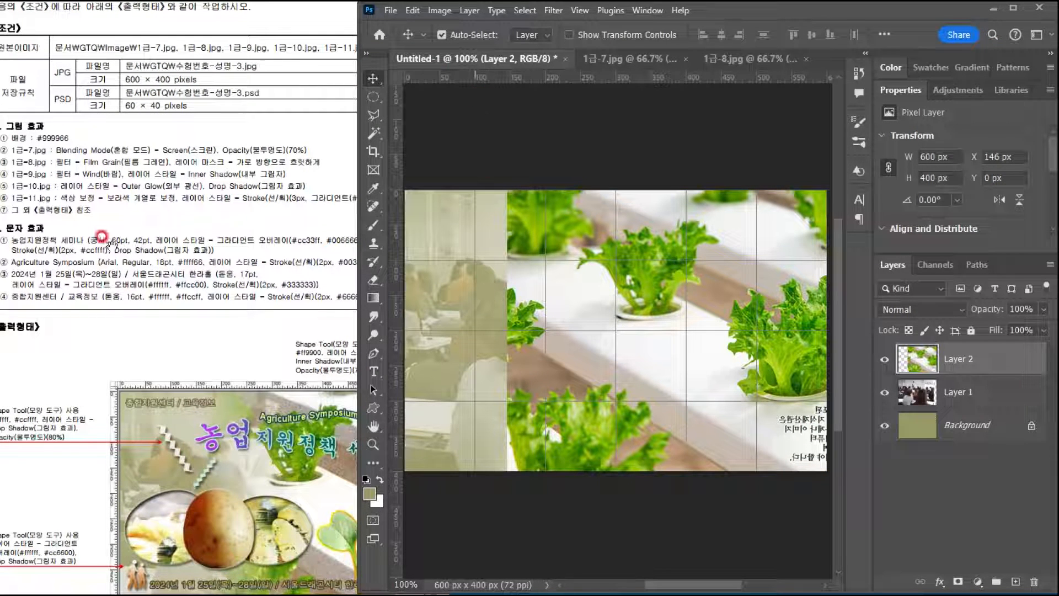
# Step: Apply the Artistic Film Grain filter to the lettuce photo with Grain 4, Highlight Area 0 and Intensity 10
pyautogui.click(551, 10)
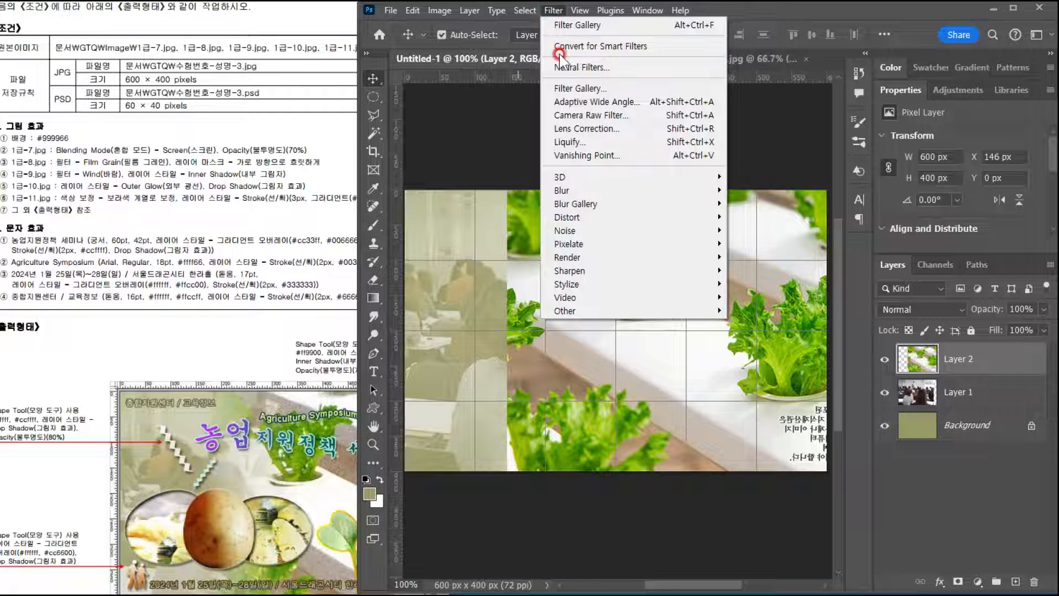
pyautogui.click(560, 89)
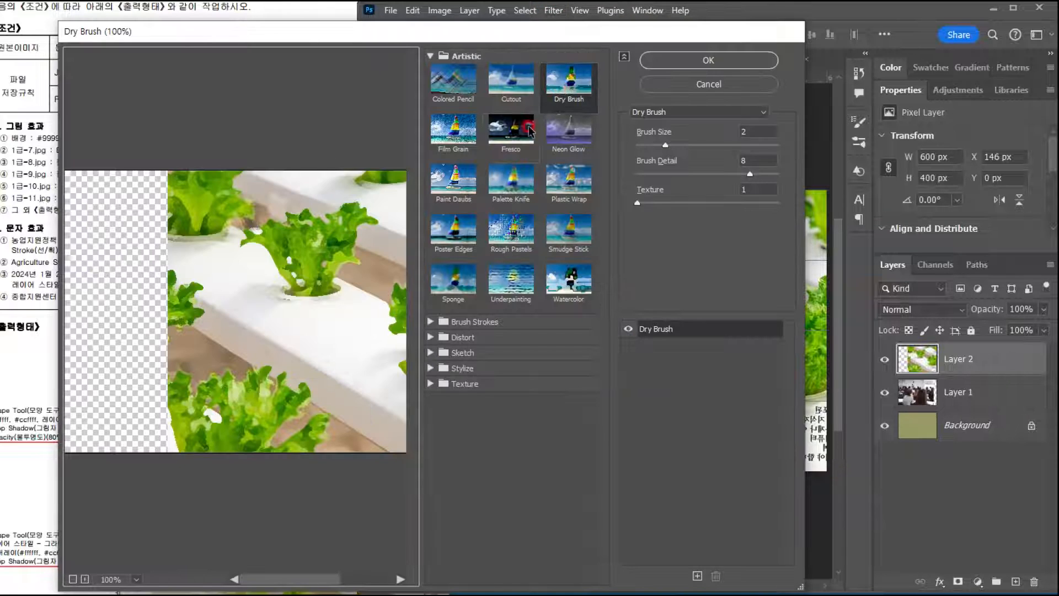
pyautogui.click(447, 144)
pyautogui.click(447, 142)
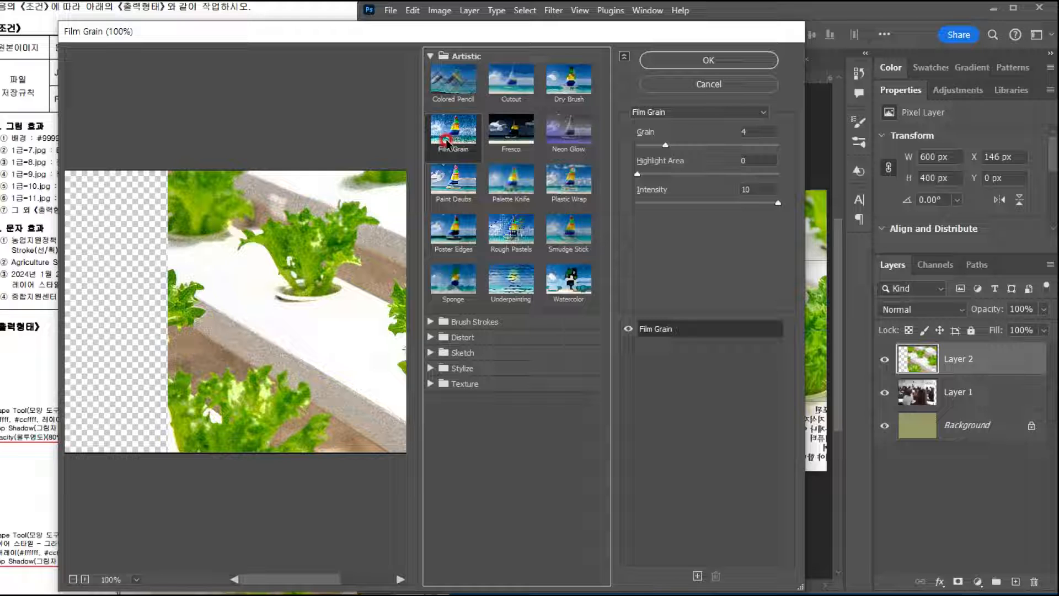
pyautogui.click(700, 60)
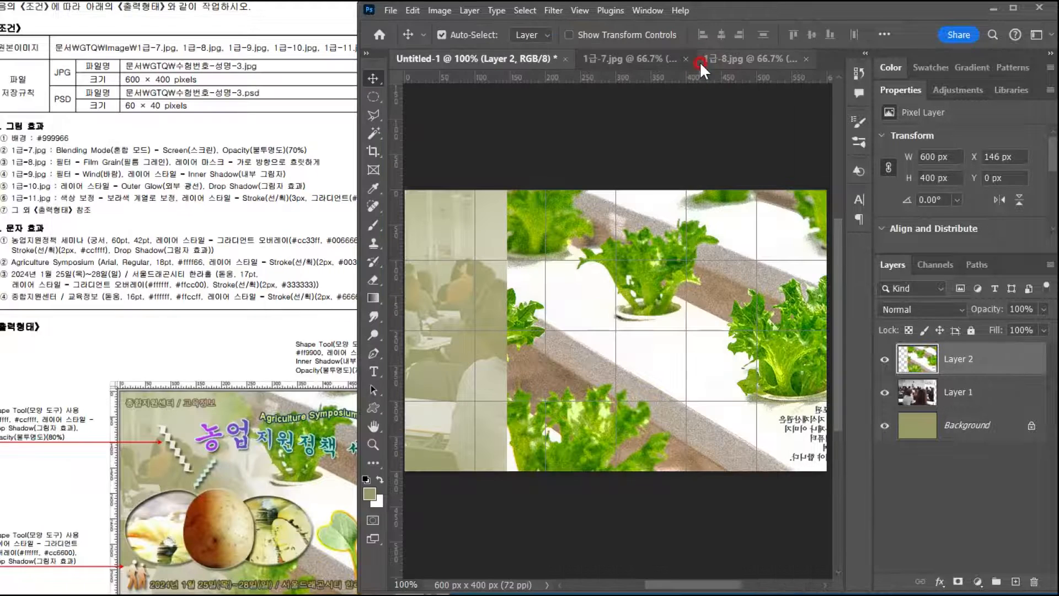
# Step: Add a layer mask to the lettuce photo layer
pyautogui.click(374, 243)
pyautogui.click(962, 528)
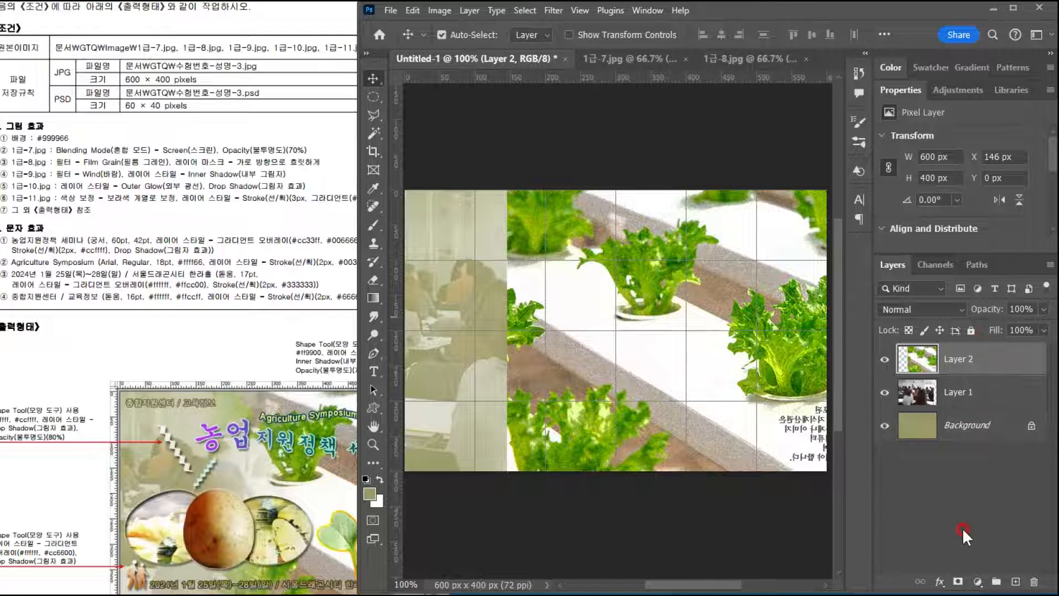
pyautogui.click(958, 582)
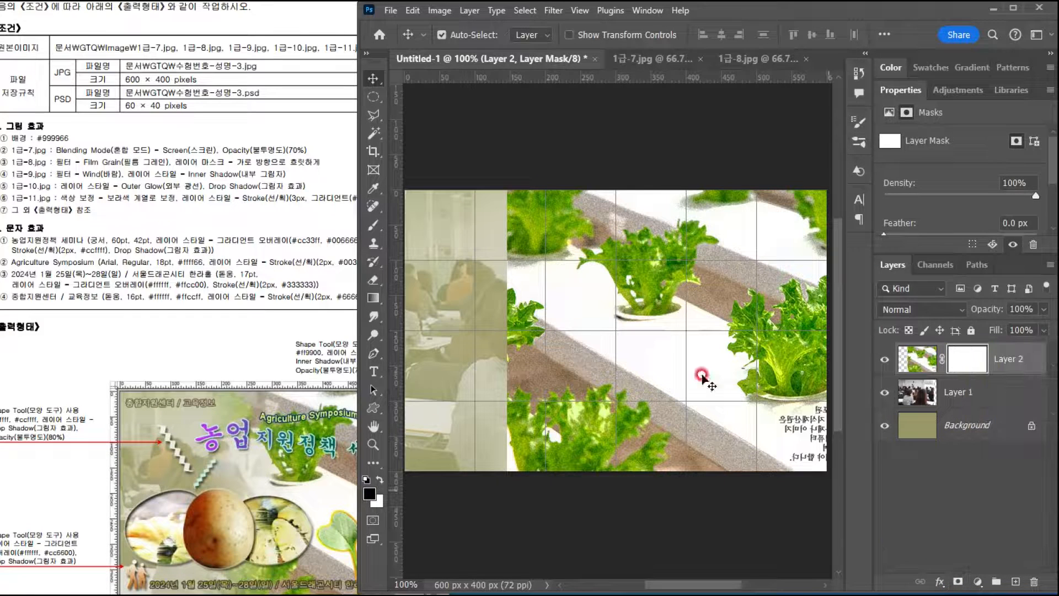
pyautogui.click(487, 286)
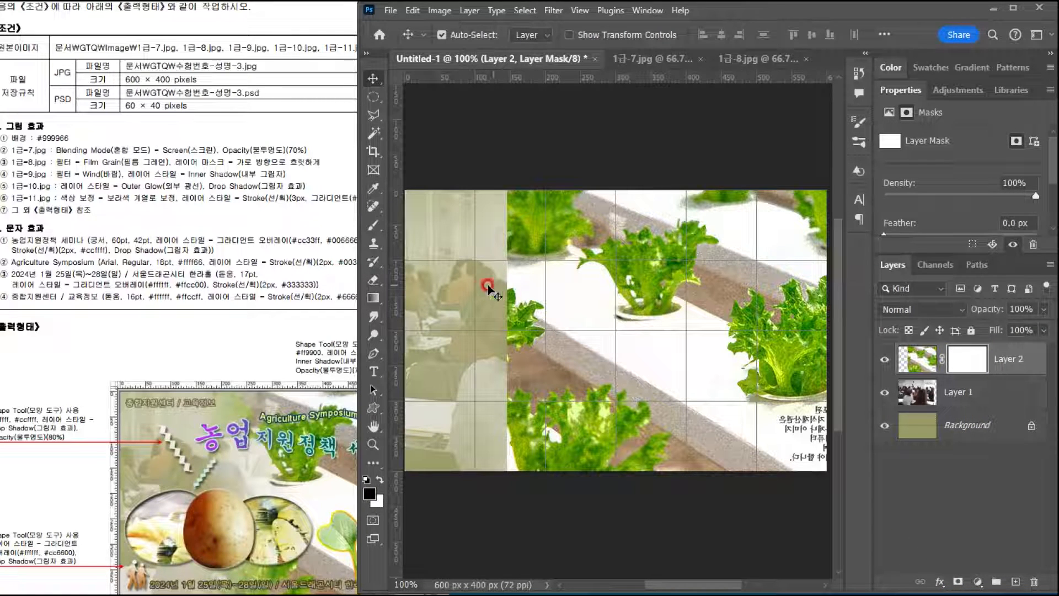
# Step: Draw a horizontal black-to-white linear gradient on the mask, from the lettuce photo's left edge to about X 300 px
pyautogui.click(366, 299)
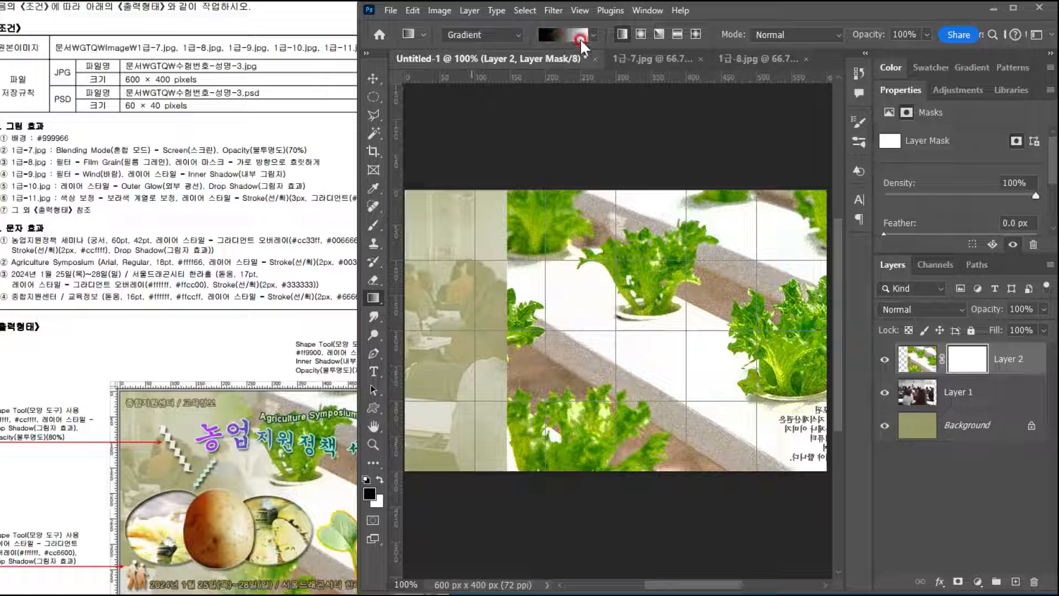
pyautogui.click(595, 34)
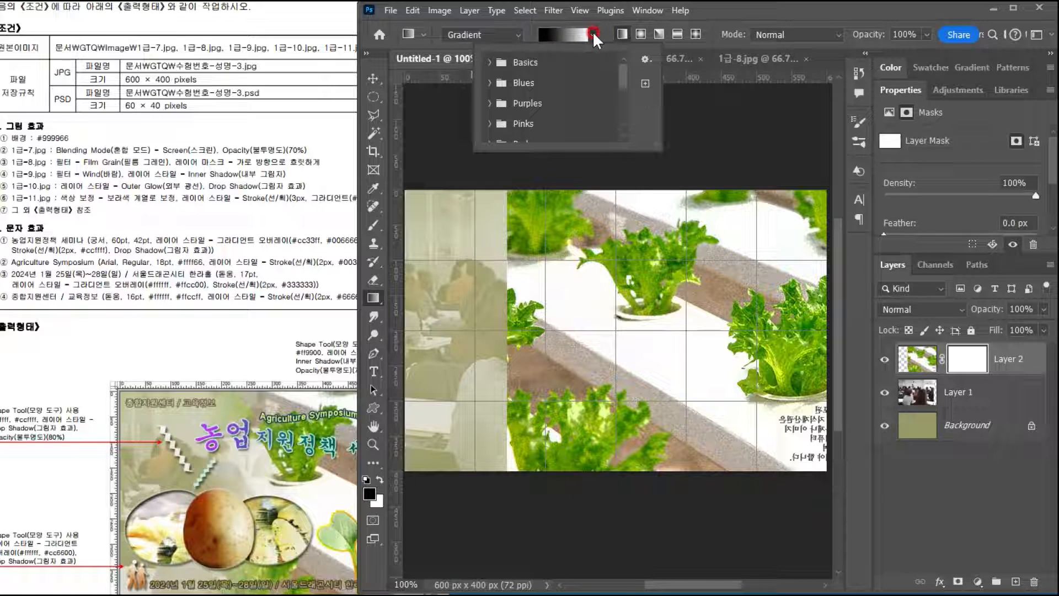
pyautogui.click(489, 61)
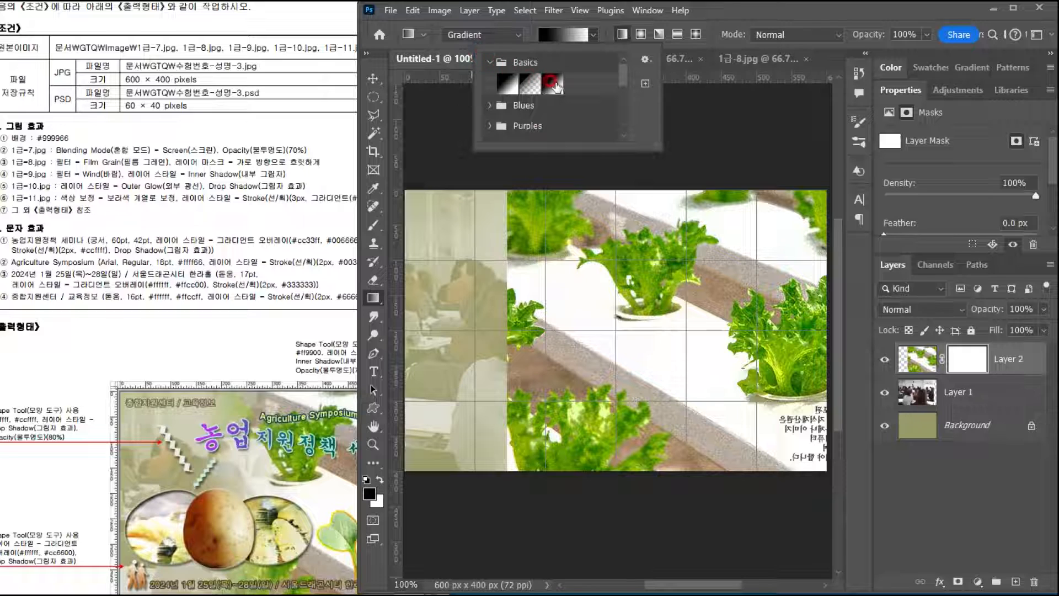
pyautogui.click(553, 84)
pyautogui.doubleClick(554, 83)
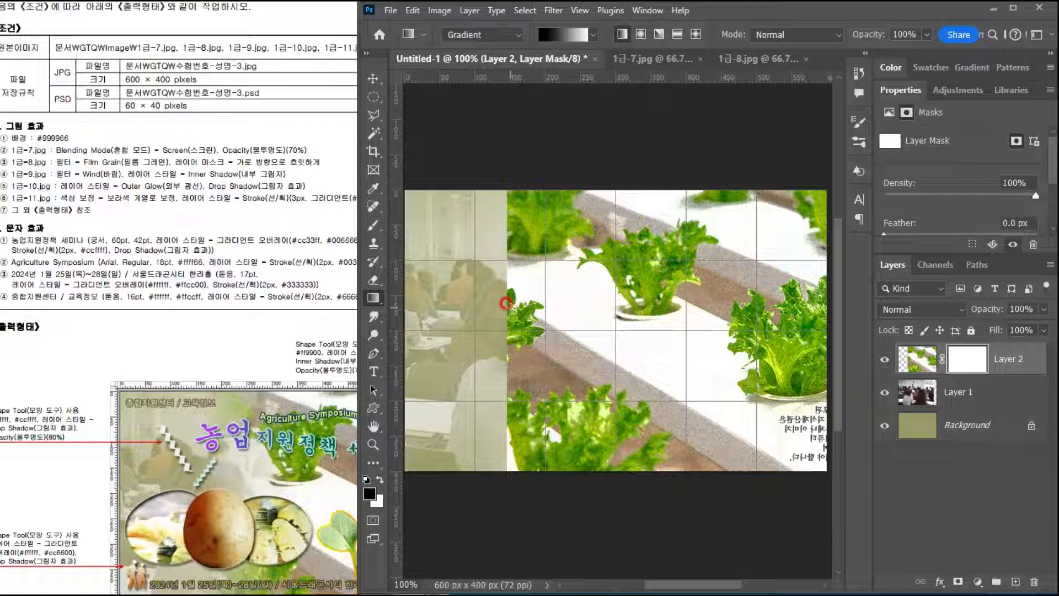
pyautogui.moveTo(507, 305); pyautogui.dragTo(619, 310)
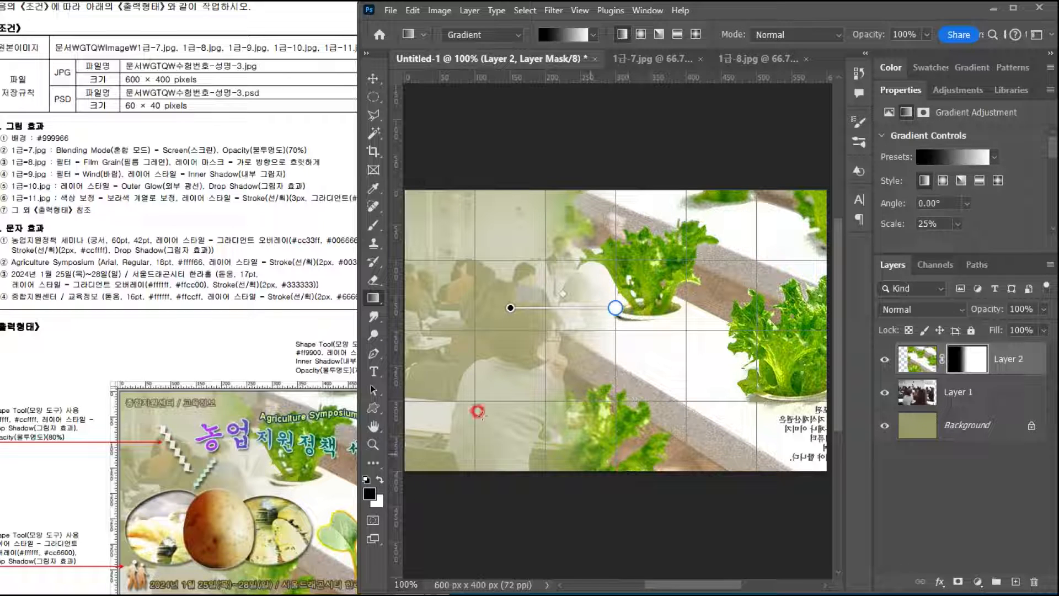
# Step: Open 1급-9.jpg and 1급-10.jpg, and select the three front potatoes in 1급-10.jpg with a 45 px Quick Selection brush
pyautogui.click(259, 301)
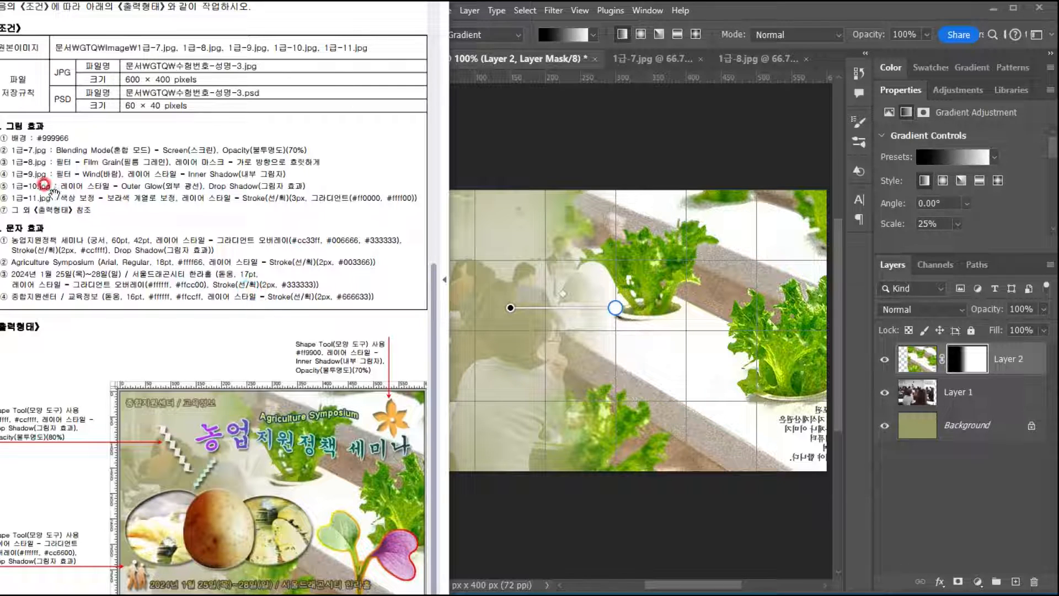
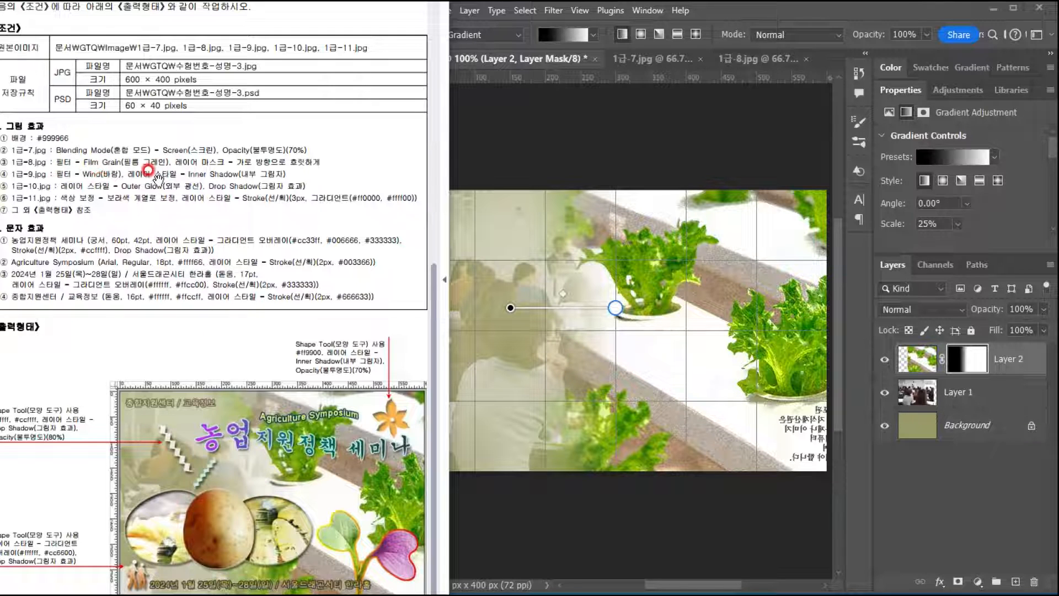
pyautogui.click(557, 57)
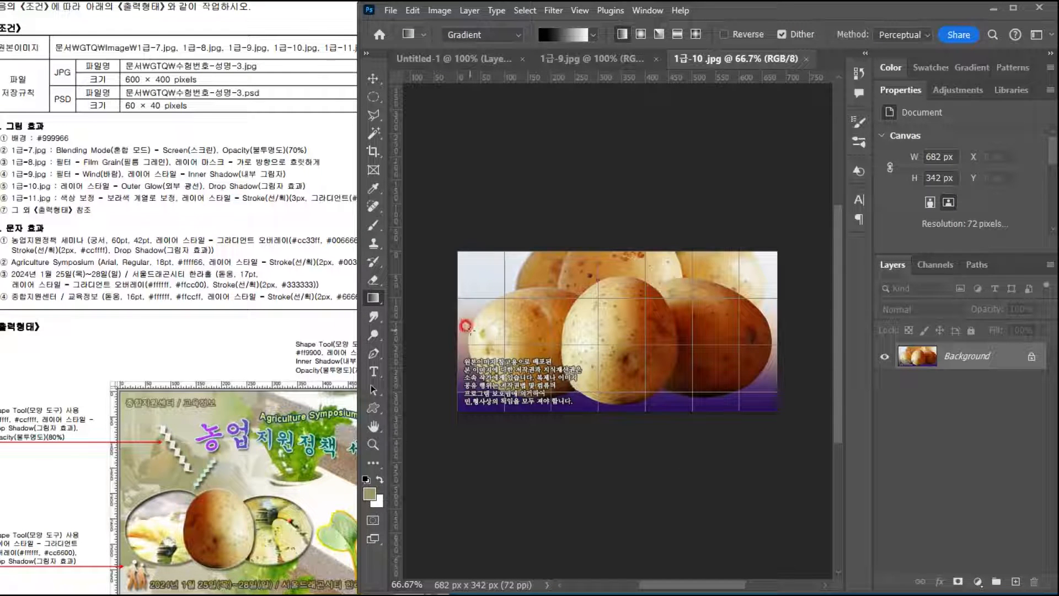
pyautogui.click(375, 133)
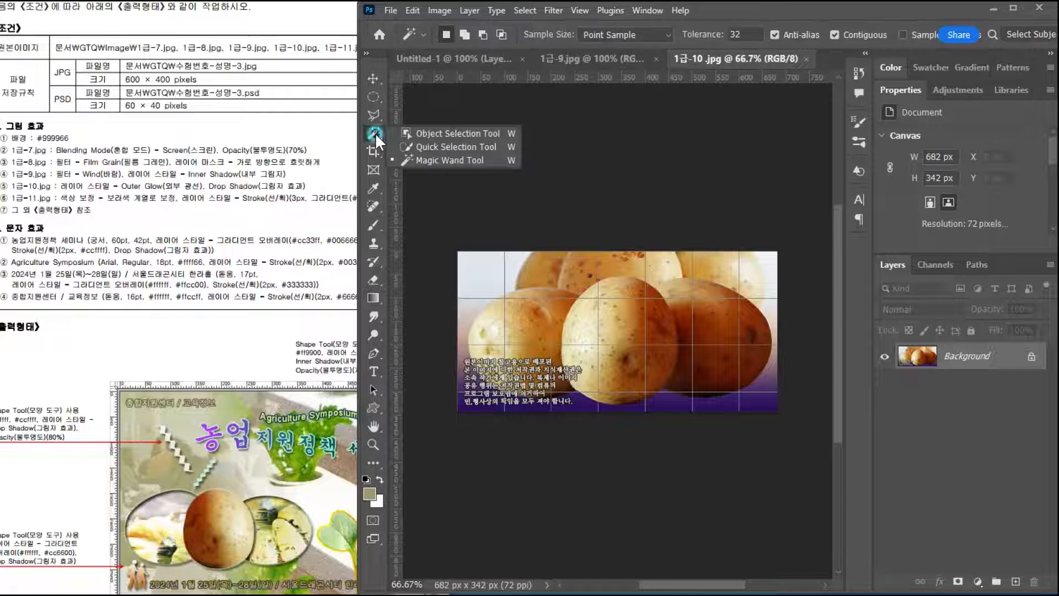
pyautogui.click(415, 147)
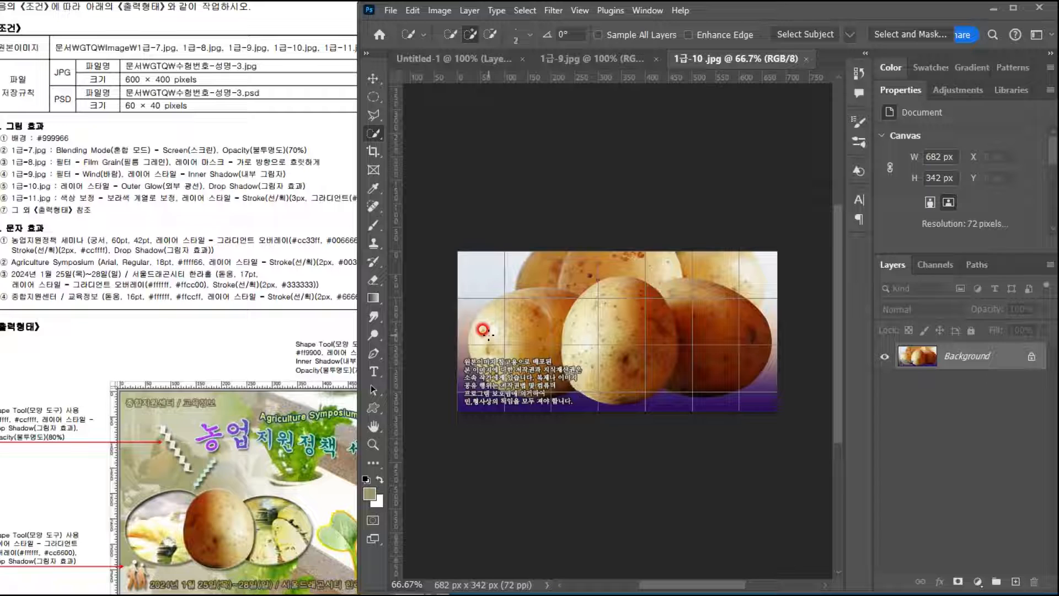
pyautogui.press('[')
pyautogui.press('[')
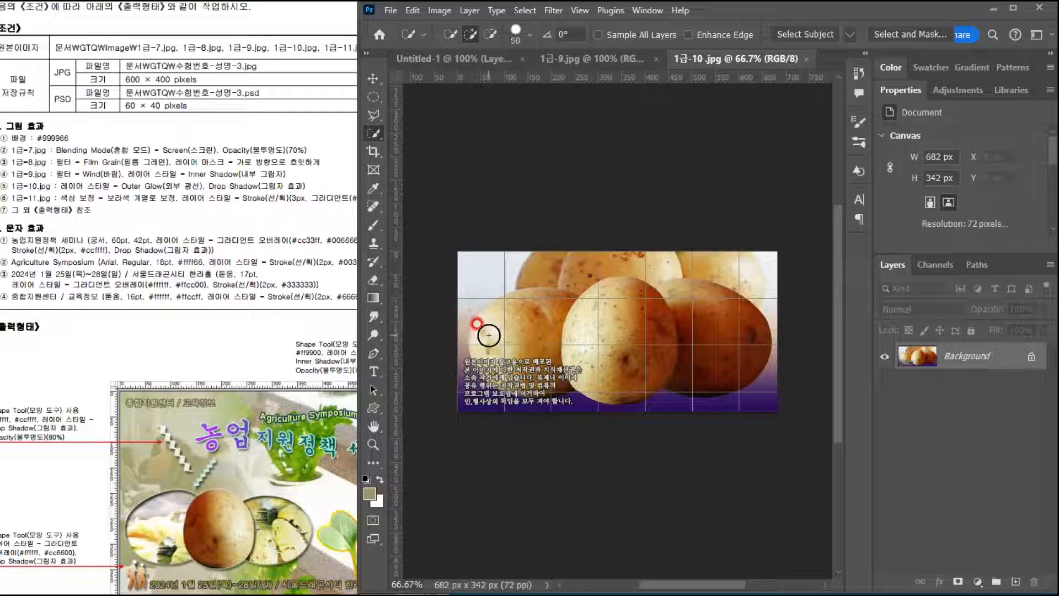
pyautogui.moveTo(489, 335)
pyautogui.mouseDown()
pyautogui.moveTo(511, 317)
pyautogui.moveTo(632, 342)
pyautogui.moveTo(640, 319)
pyautogui.moveTo(710, 319)
pyautogui.moveTo(576, 375)
pyautogui.moveTo(525, 377)
pyautogui.moveTo(488, 357)
pyautogui.moveTo(534, 379)
pyautogui.moveTo(564, 374)
pyautogui.moveTo(519, 377)
pyautogui.mouseUp()
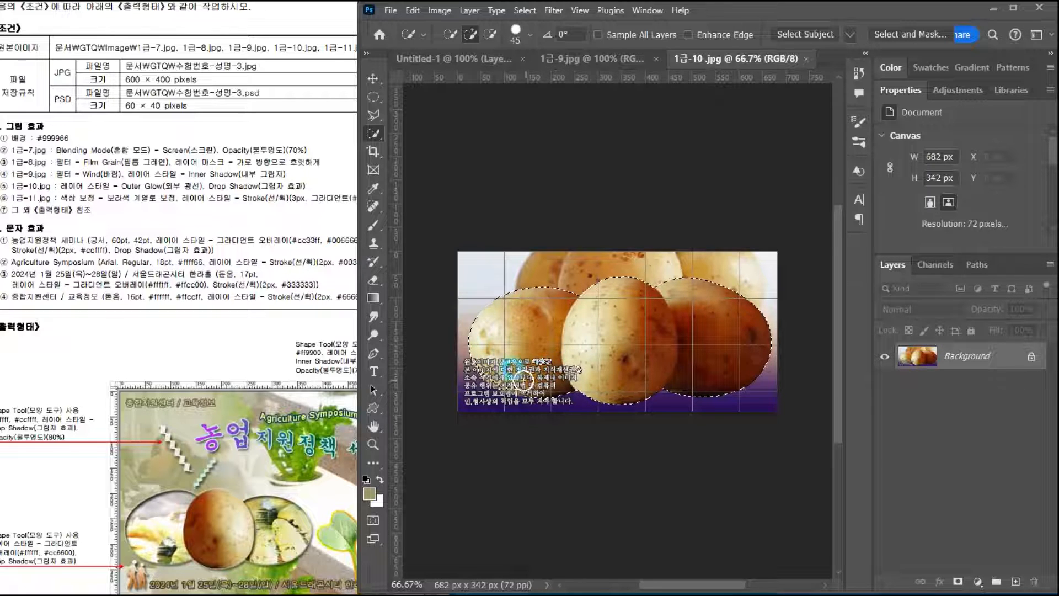
# Step: Copy the selected potatoes into the poster document, free-transform them to about 63% and place them in the lower-left area
pyautogui.click(455, 60)
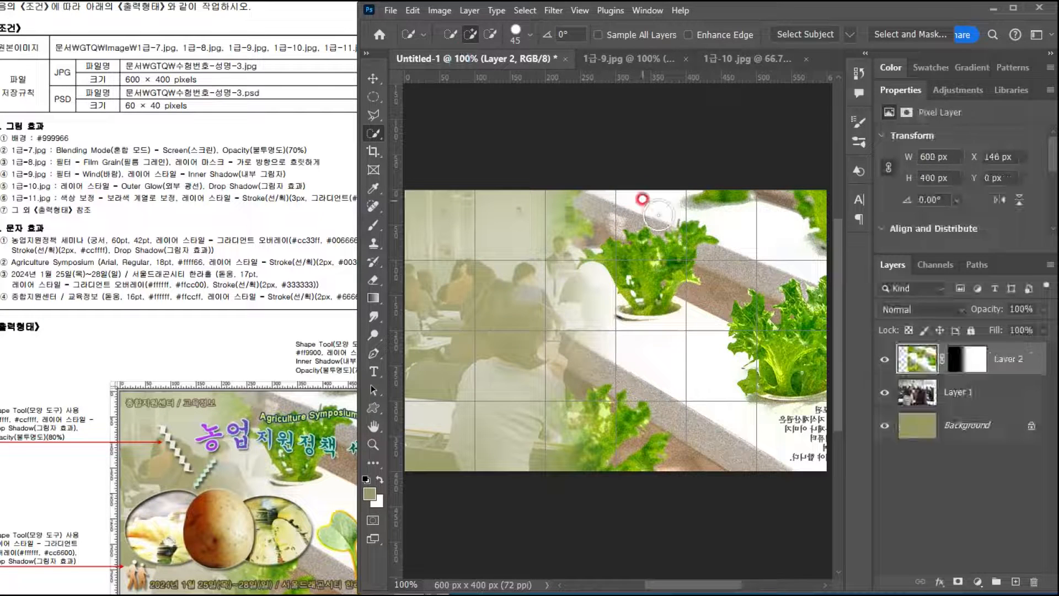
pyautogui.hotkey('ctrl', 'v')
pyautogui.hotkey('ctrl', 't')
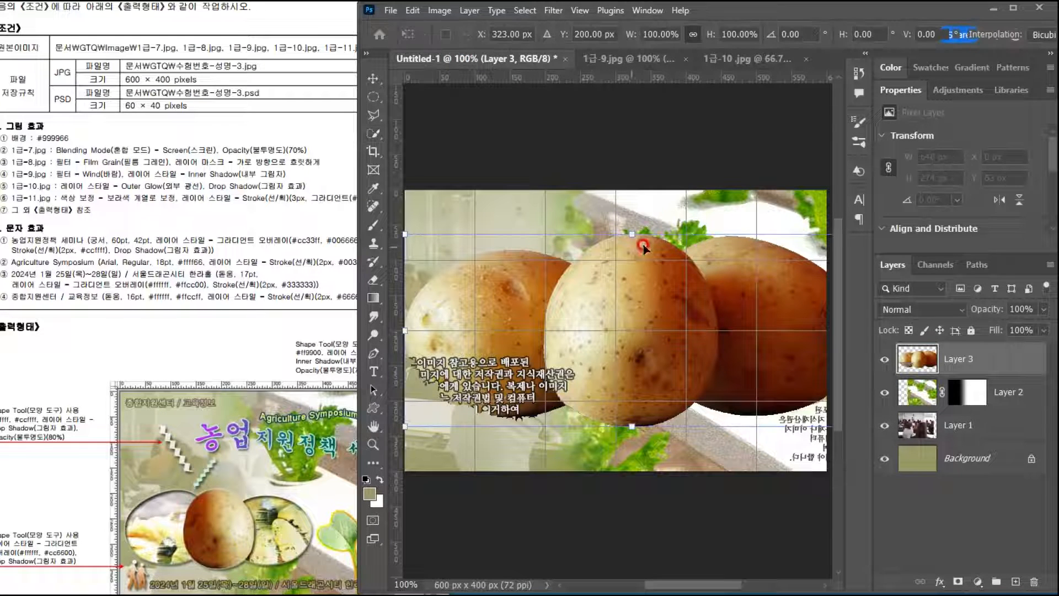
pyautogui.moveTo(628, 234); pyautogui.dragTo(629, 309)
pyautogui.moveTo(521, 355); pyautogui.dragTo(568, 378)
pyautogui.moveTo(715, 331); pyautogui.dragTo(710, 334)
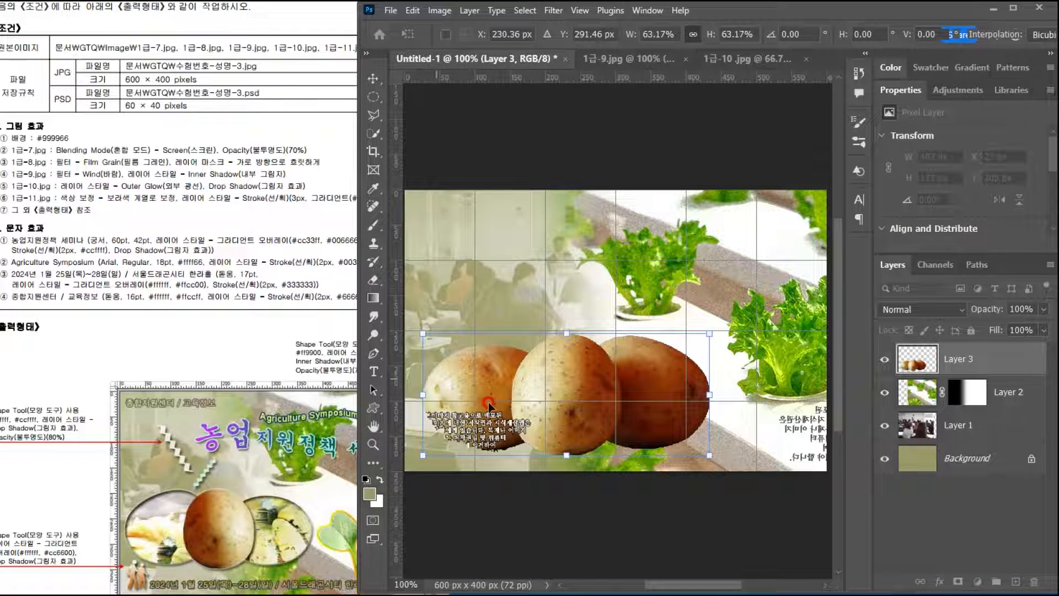
# Step: Flip the potatoes horizontally and nudge them up 17 px
pyautogui.rightClick(560, 361)
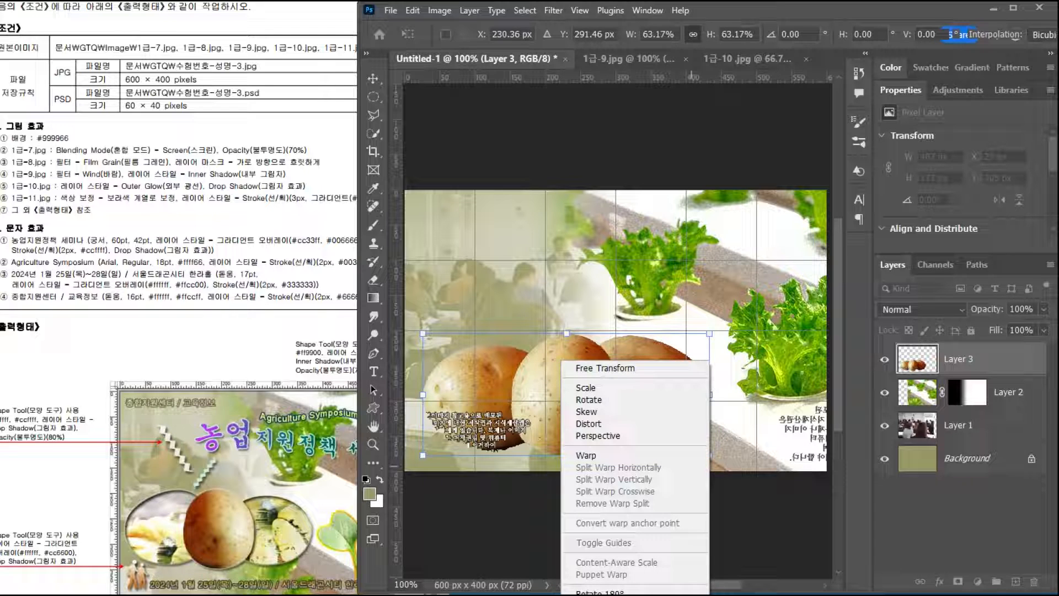
pyautogui.click(604, 595)
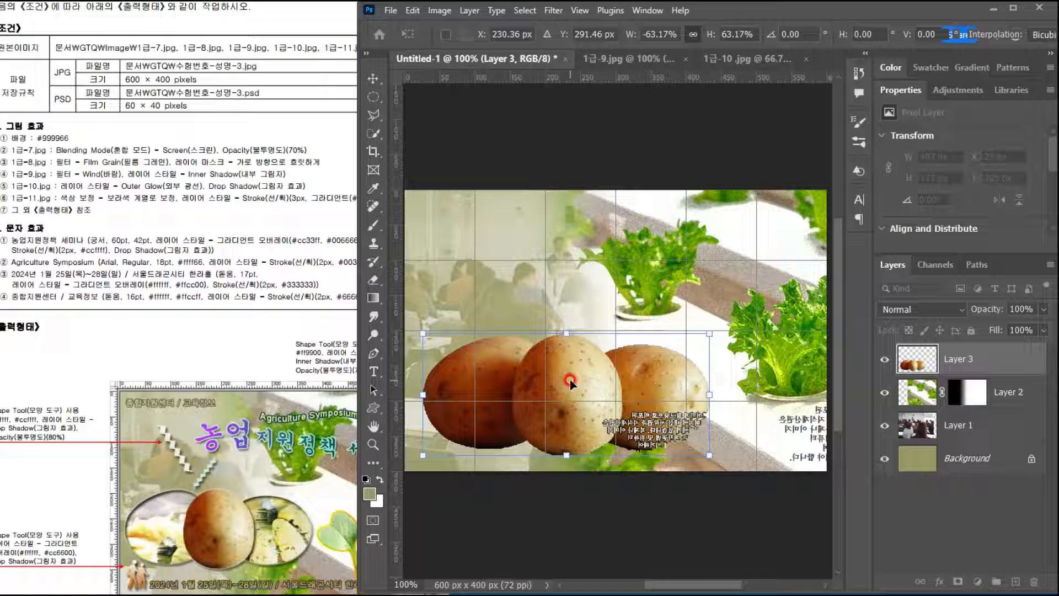
pyautogui.press('Up')
pyautogui.press('Up')
pyautogui.press('Up')
pyautogui.press('Up')
pyautogui.press('Up')
pyautogui.press('Up')
pyautogui.press('Up')
pyautogui.press('Up')
pyautogui.press('Up')
pyautogui.press('Up')
pyautogui.press('Up')
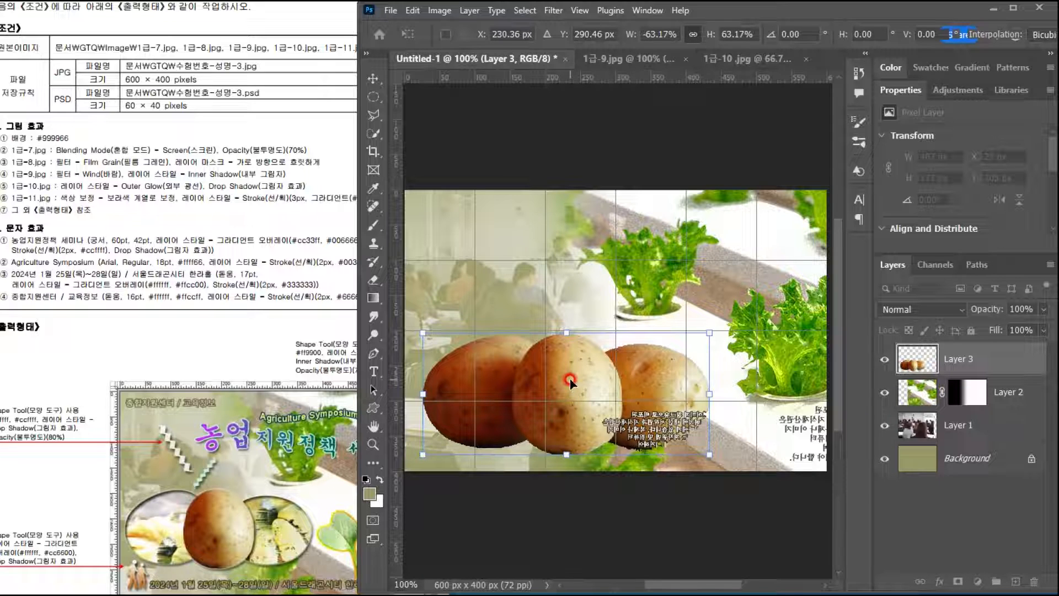
pyautogui.press('Up')
pyautogui.press('Up')
pyautogui.press('Up')
pyautogui.press('Up')
pyautogui.press('Up')
pyautogui.press('Up')
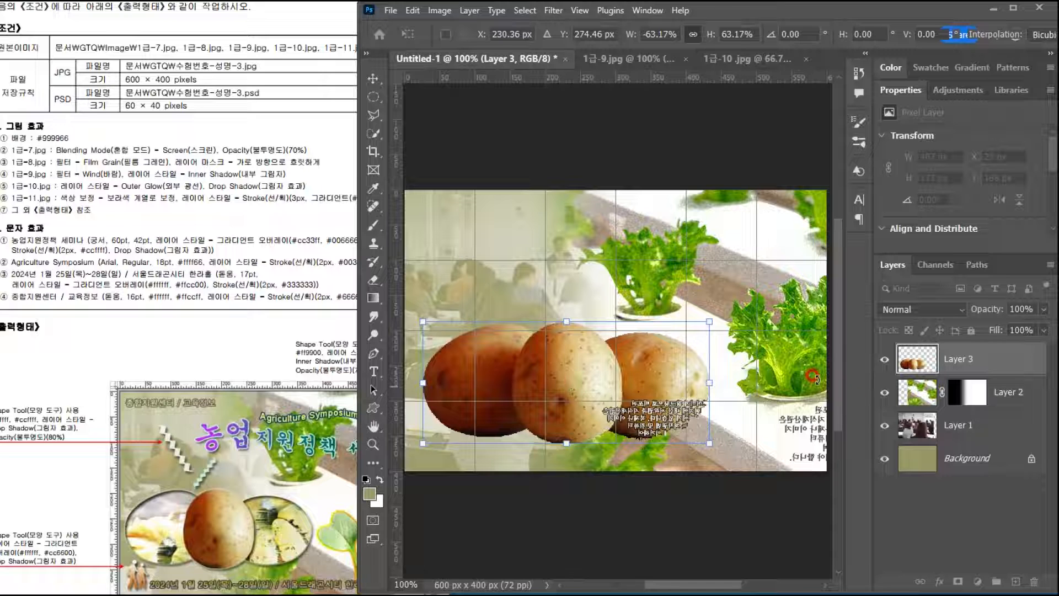
# Step: Scale the potatoes down slightly to about 388 × 164 px and apply the transform
pyautogui.moveTo(710, 320); pyautogui.dragTo(696, 325)
pyautogui.press('Return')
pyautogui.press('w')
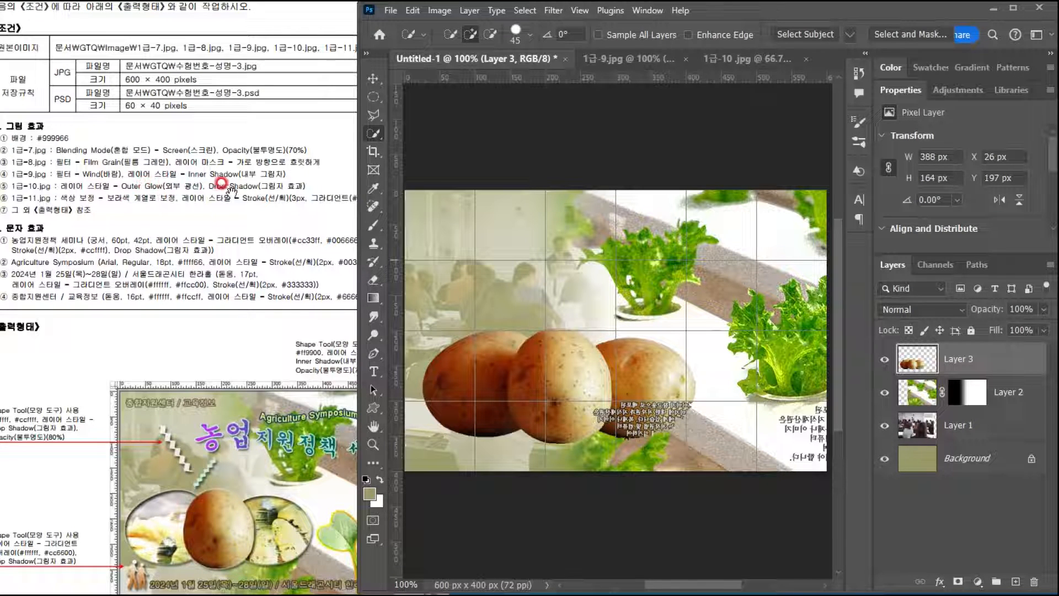
# Step: Add an Outer Glow and a Drop Shadow layer style with the default settings to the potato layer
pyautogui.doubleClick(1008, 358)
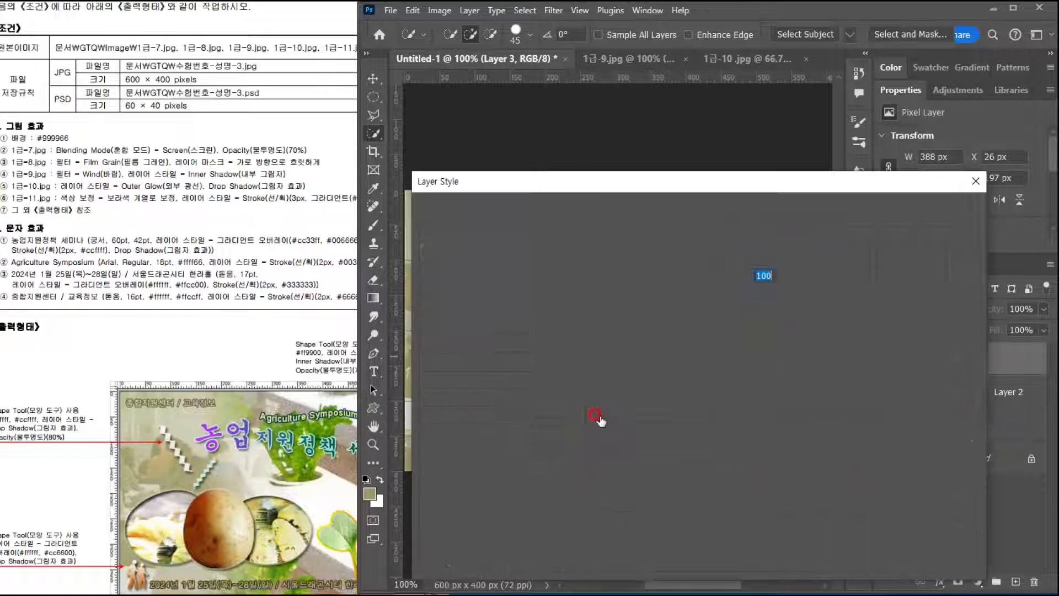
pyautogui.click(474, 454)
pyautogui.click(478, 470)
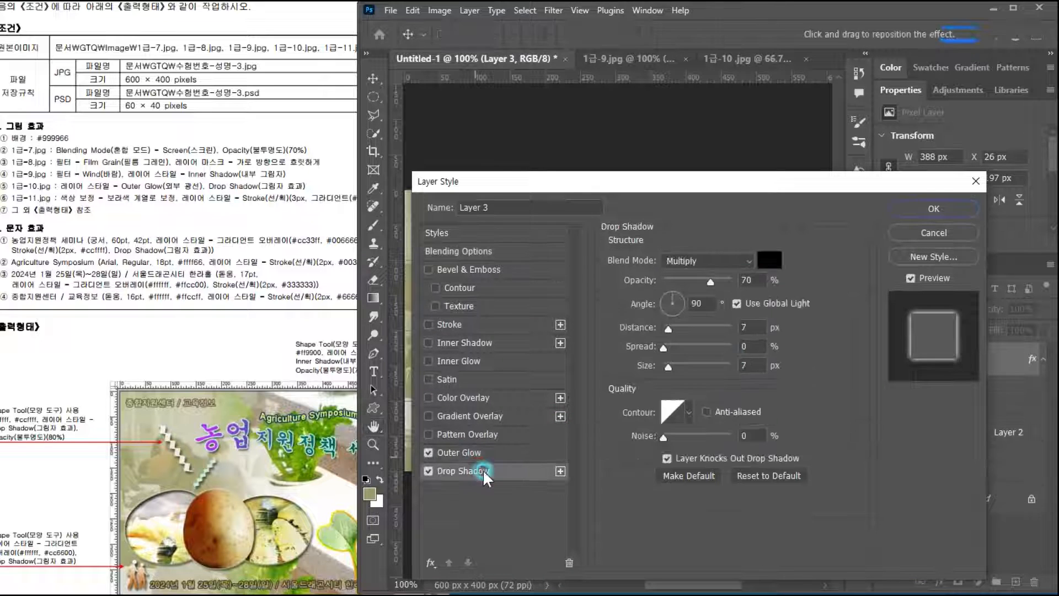
pyautogui.click(912, 210)
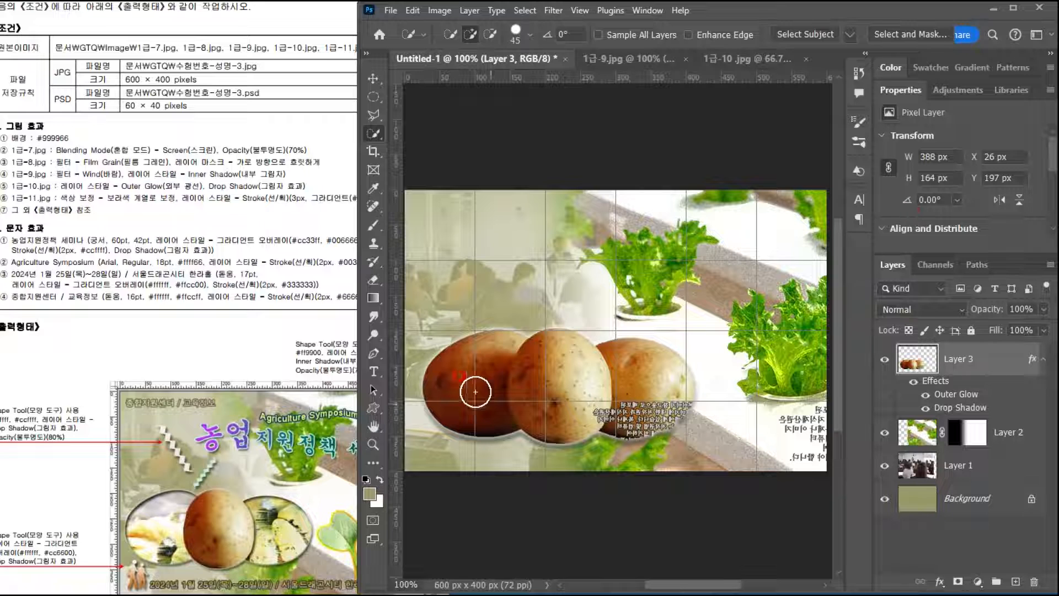
# Step: Quick-select the two outer potatoes on Layer 3, leaving the middle potato out of the selection
pyautogui.moveTo(469, 331)
pyautogui.mouseDown()
pyautogui.moveTo(496, 338)
pyautogui.moveTo(445, 407)
pyautogui.mouseUp()
pyautogui.click(674, 429)
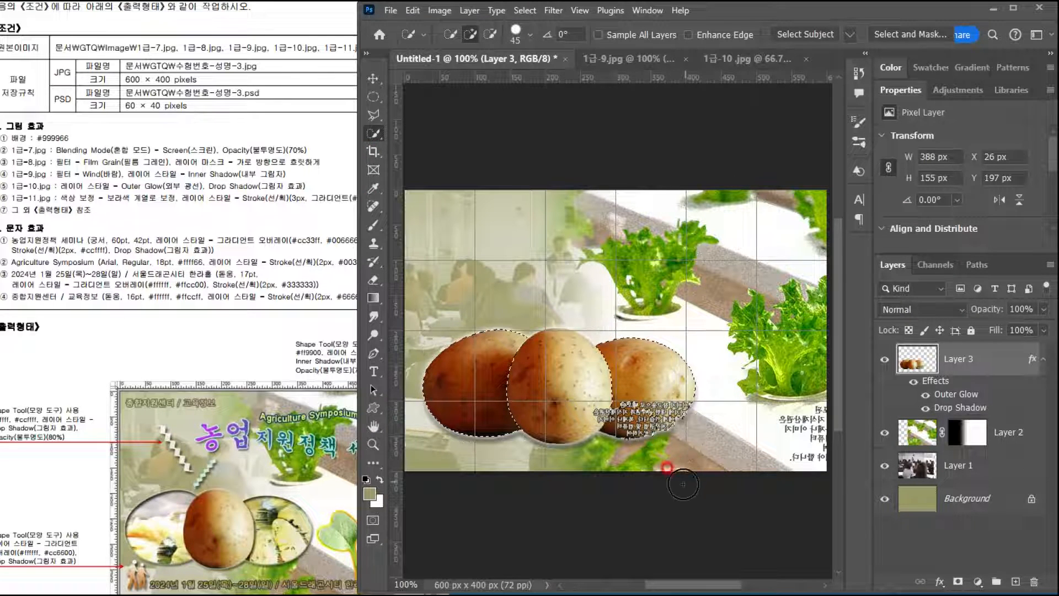
pyautogui.moveTo(635, 443)
pyautogui.mouseDown()
pyautogui.moveTo(633, 414)
pyautogui.moveTo(769, 450)
pyautogui.moveTo(680, 424)
pyautogui.moveTo(667, 427)
pyautogui.moveTo(700, 434)
pyautogui.moveTo(655, 430)
pyautogui.mouseUp()
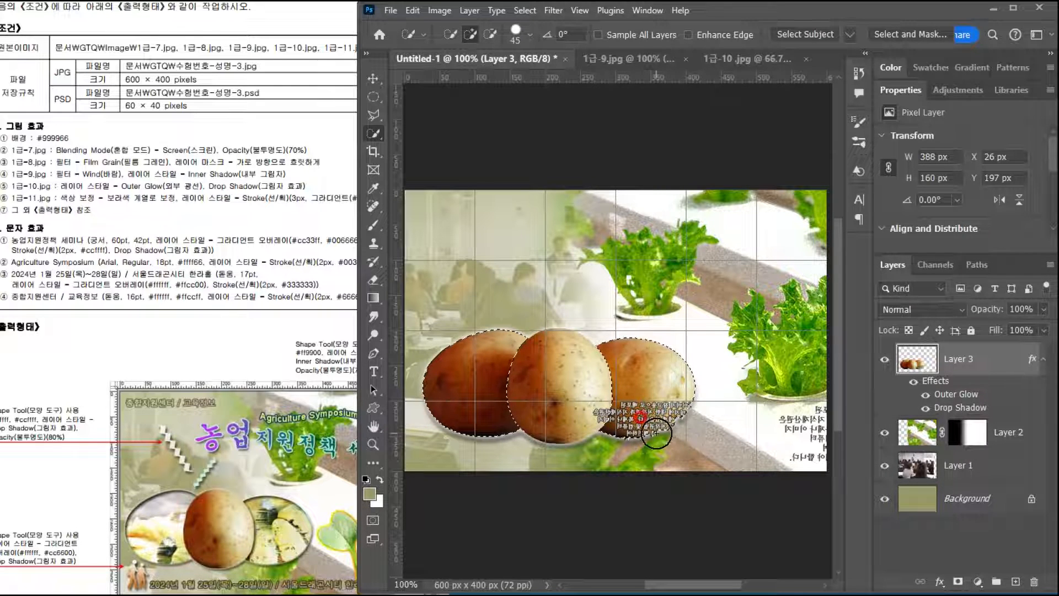
# Step: Copy the entire 1급-9.jpg pumpkin image and use Paste Into to place it inside the poster's outer-potato selection
pyautogui.click(617, 57)
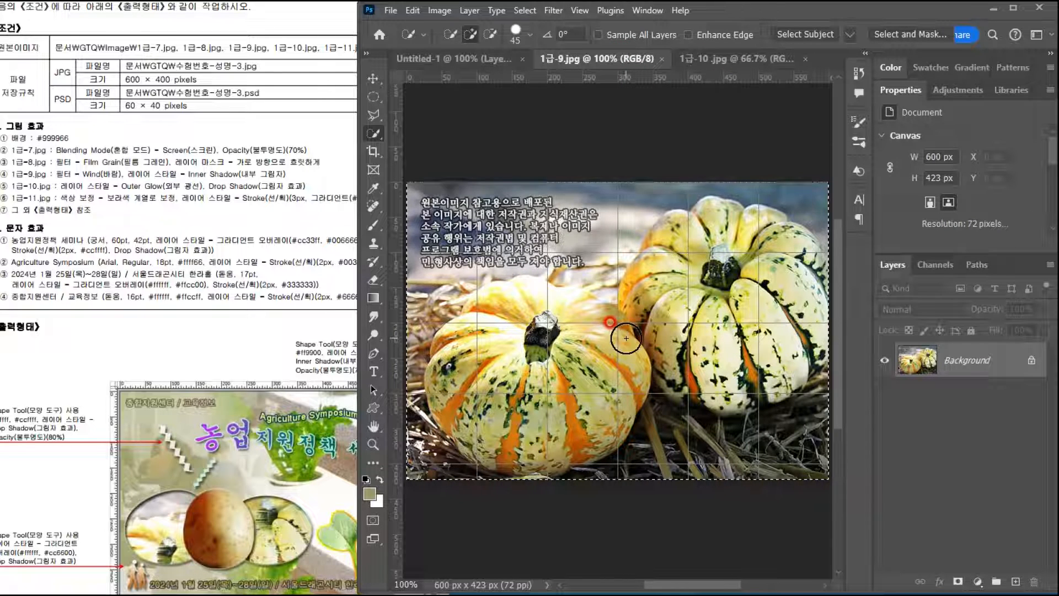
pyautogui.click(458, 58)
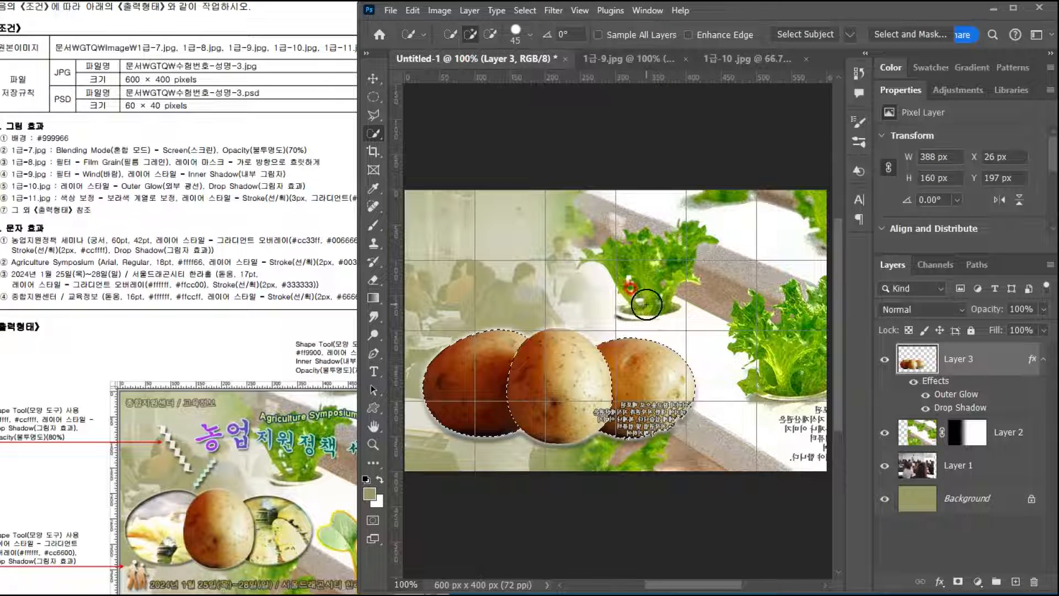
pyautogui.click(413, 12)
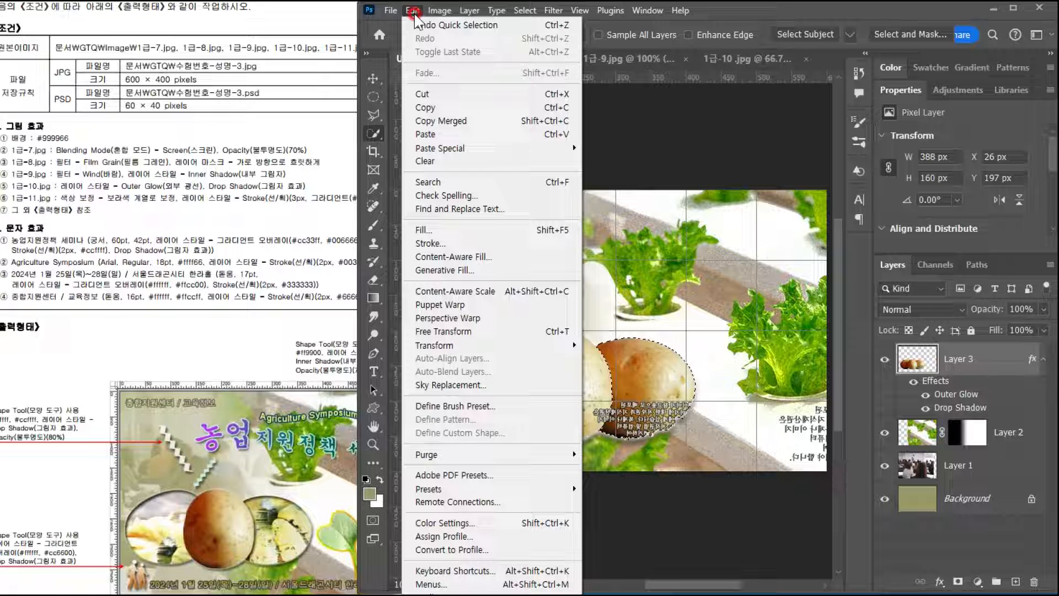
pyautogui.moveTo(491, 148)
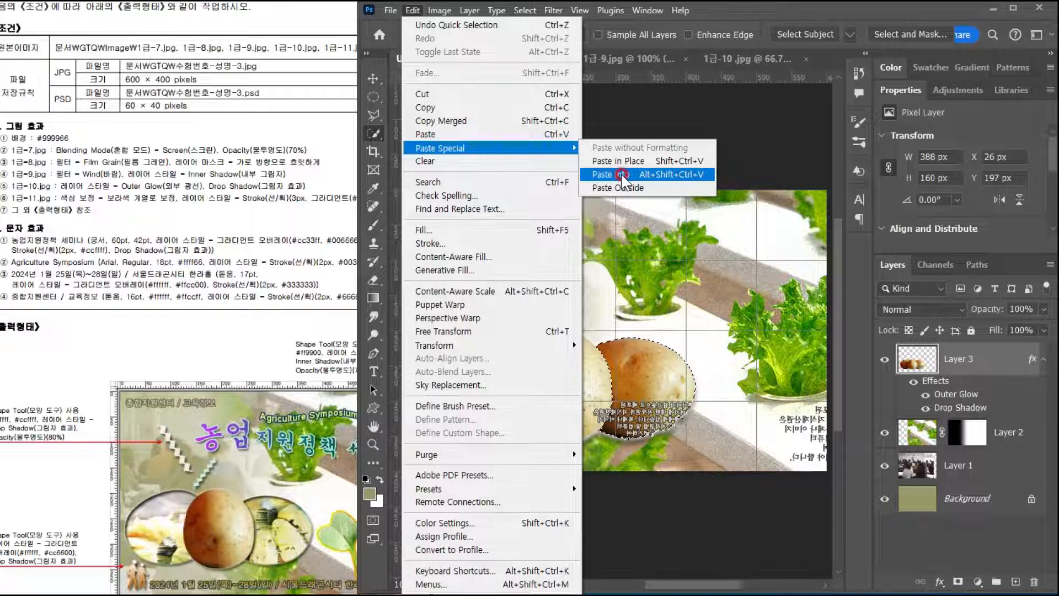
pyautogui.click(697, 174)
# Step: Scale the pasted pumpkin image to about 405 × 286 px, position it within the two potato shapes and apply the transform
pyautogui.hotkey('ctrl', 't')
pyautogui.moveTo(622, 190); pyautogui.dragTo(617, 310)
pyautogui.moveTo(676, 398); pyautogui.dragTo(609, 402)
pyautogui.moveTo(676, 312); pyautogui.dragTo(708, 292)
pyautogui.moveTo(619, 430); pyautogui.dragTo(622, 441)
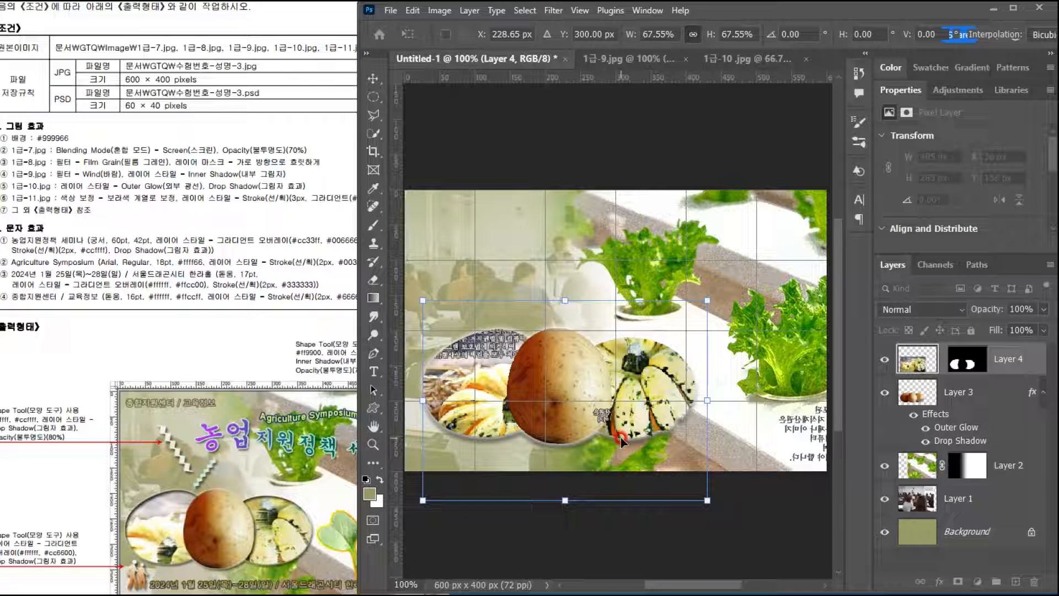
pyautogui.press('Return')
pyautogui.press('w')
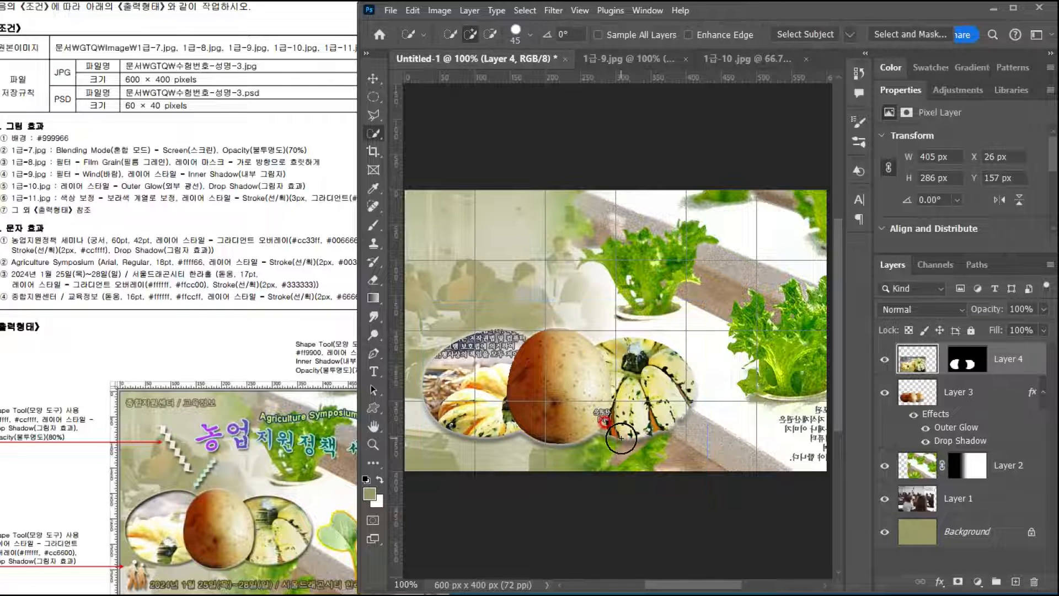
# Step: Apply the Wind filter to the pumpkin layer with the Wind method and direction From the Left
pyautogui.click(553, 11)
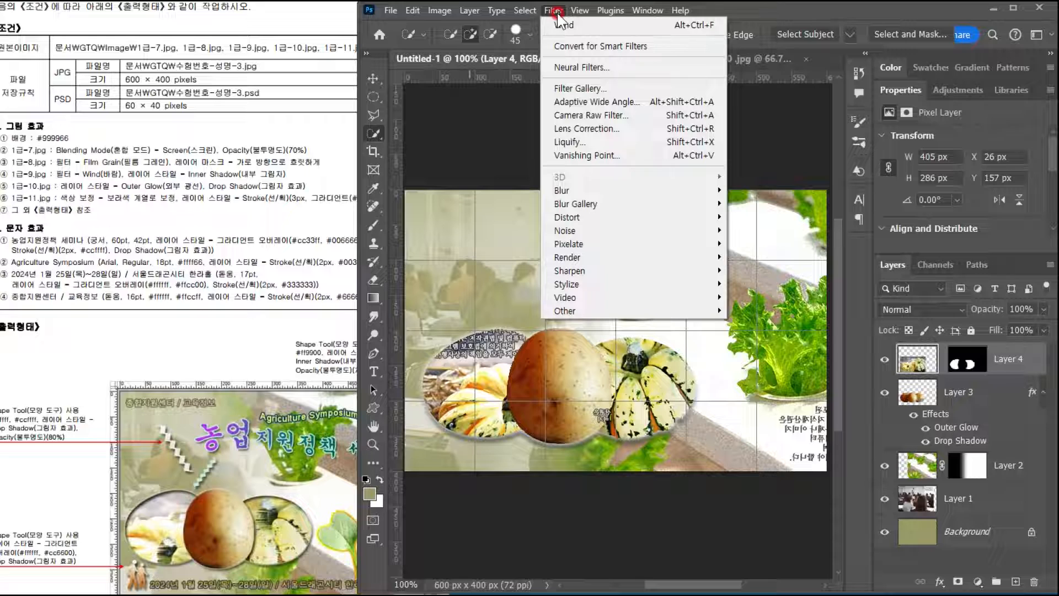
pyautogui.moveTo(626, 292)
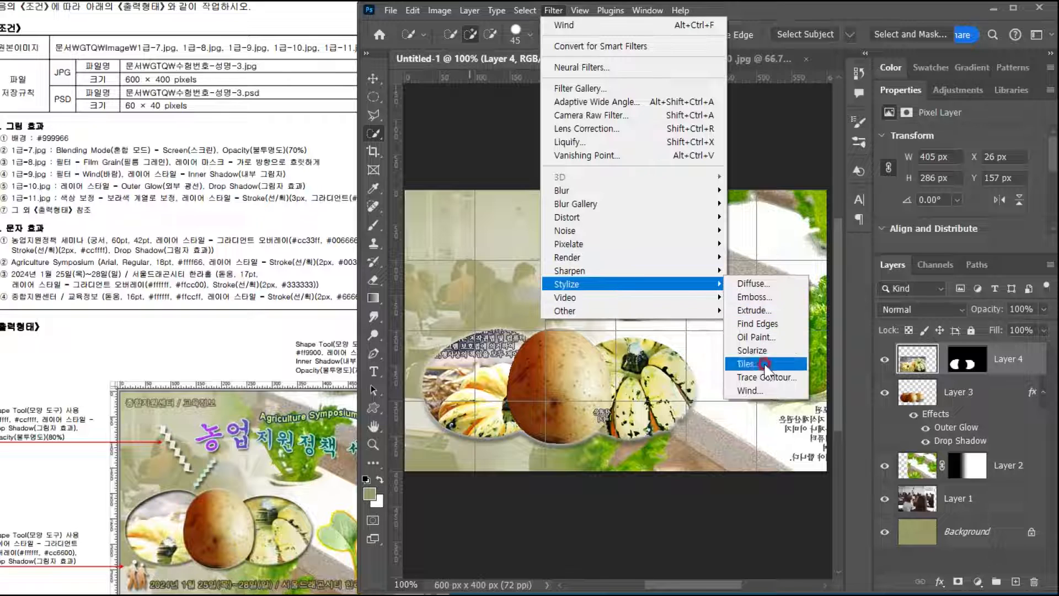
pyautogui.click(759, 391)
pyautogui.click(414, 176)
pyautogui.click(381, 209)
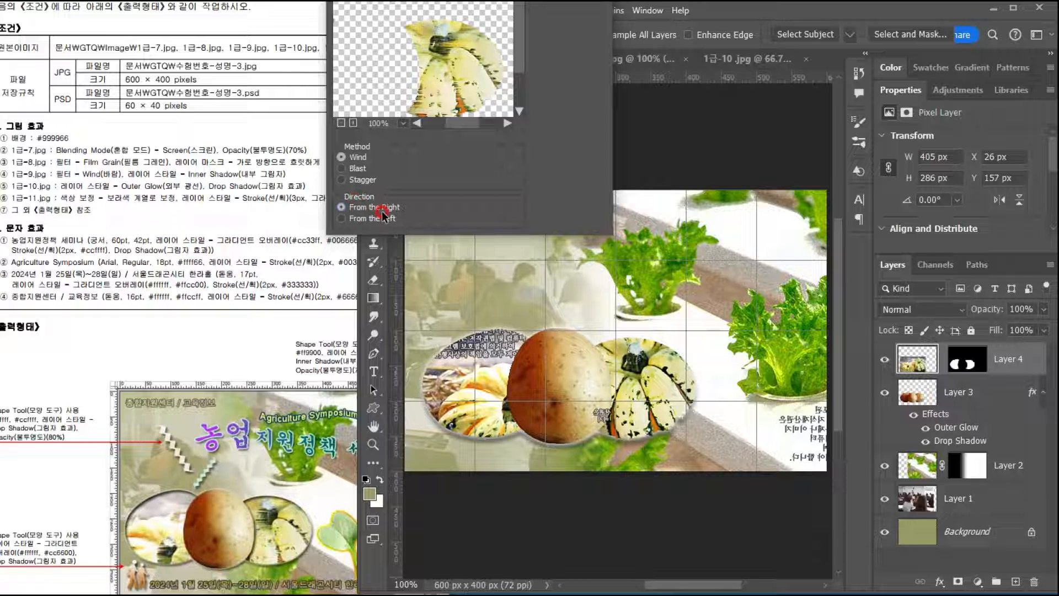
pyautogui.click(379, 221)
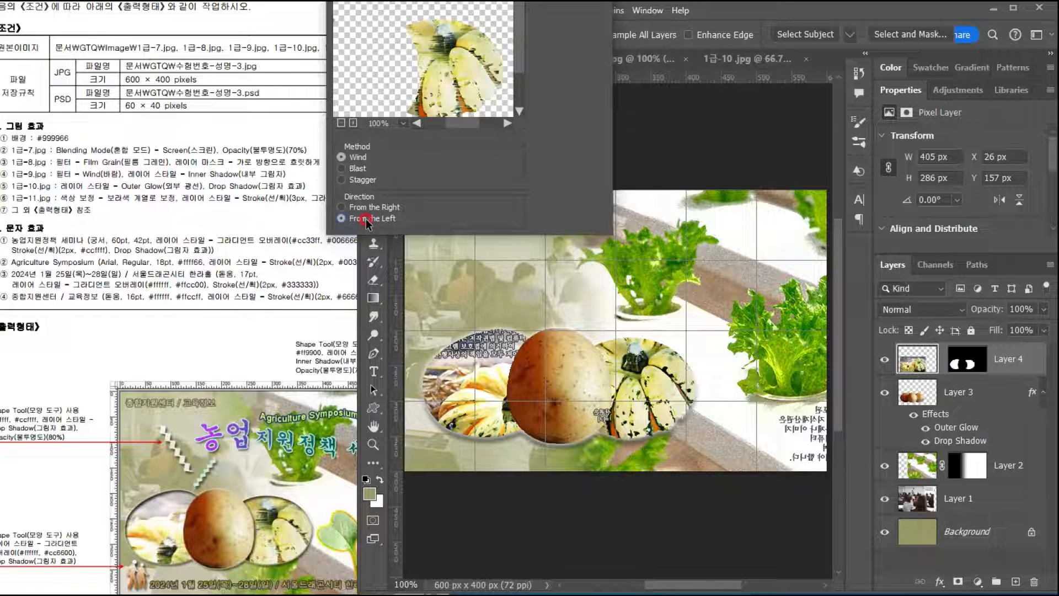
pyautogui.press('Return')
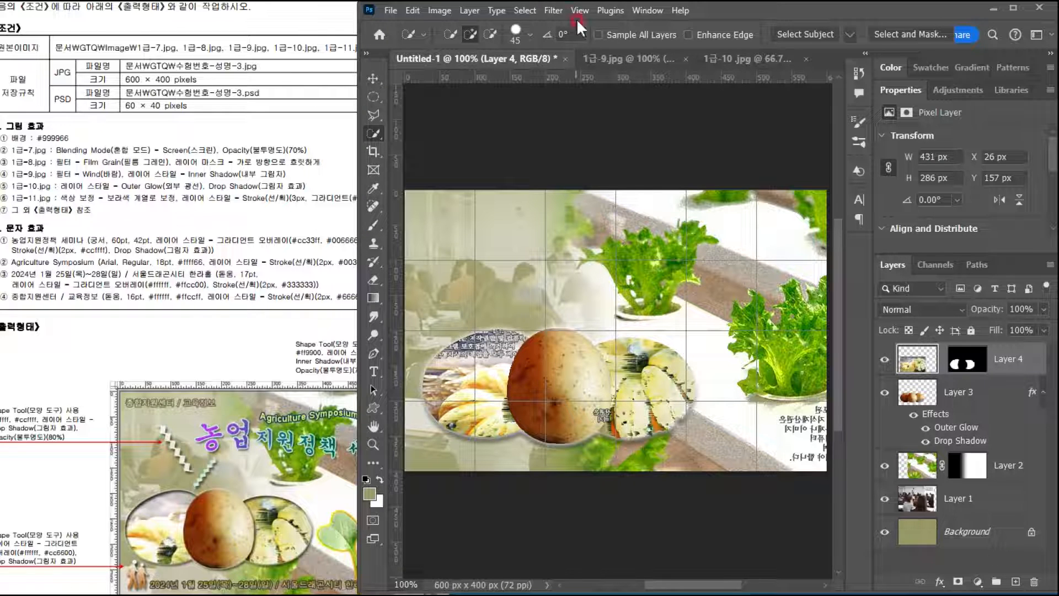
# Step: Add an Inner Shadow layer style with the default settings to the masked pumpkin layer
pyautogui.click(165, 237)
pyautogui.click(939, 582)
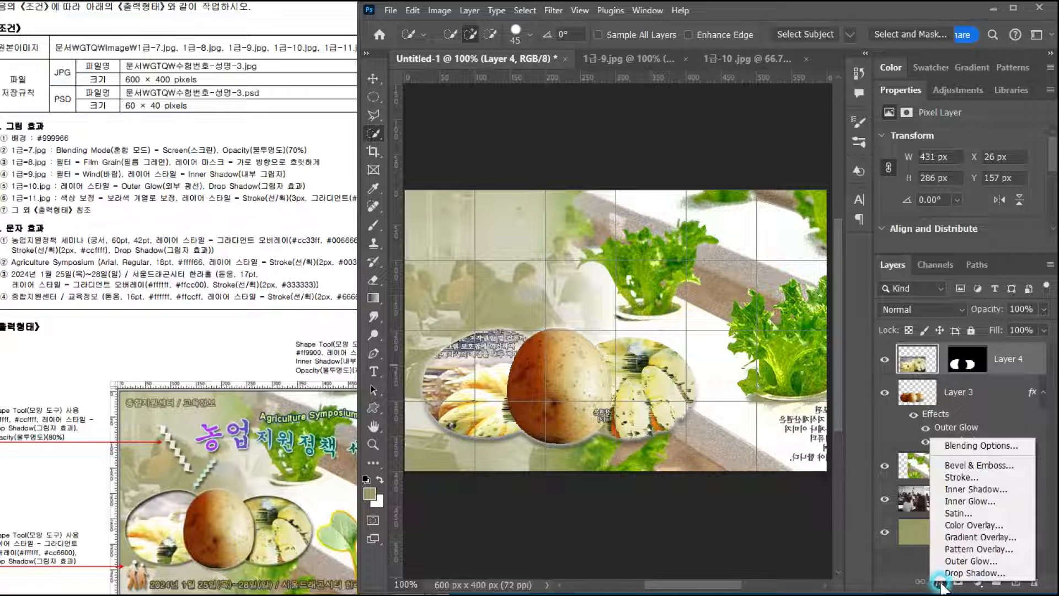
pyautogui.click(954, 488)
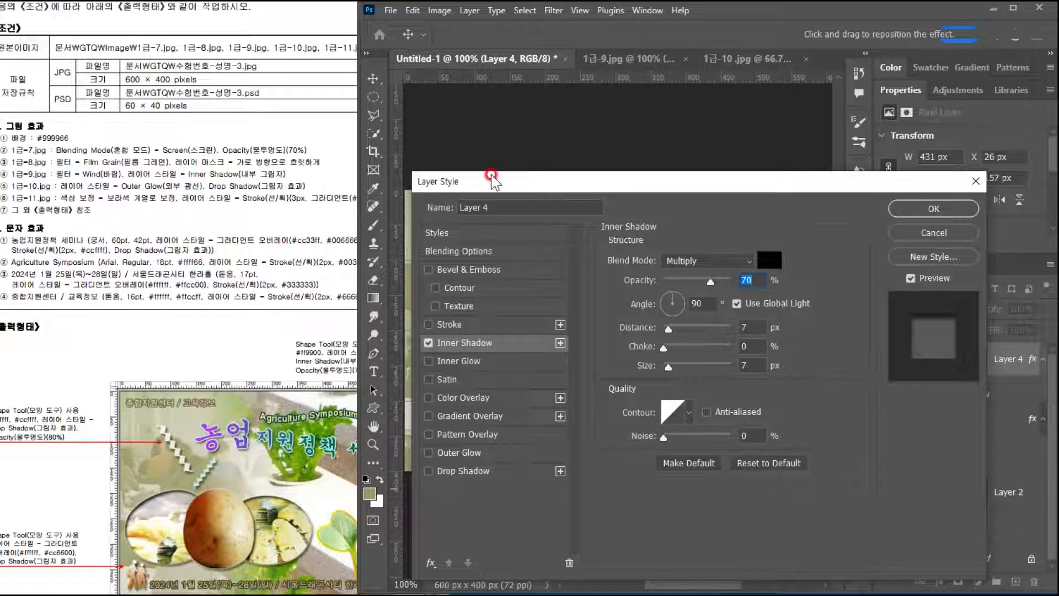
pyautogui.moveTo(697, 174)
pyautogui.mouseDown()
pyautogui.moveTo(733, 171)
pyautogui.moveTo(456, 455)
pyautogui.moveTo(451, 105)
pyautogui.moveTo(425, 109)
pyautogui.mouseUp()
pyautogui.click(875, 143)
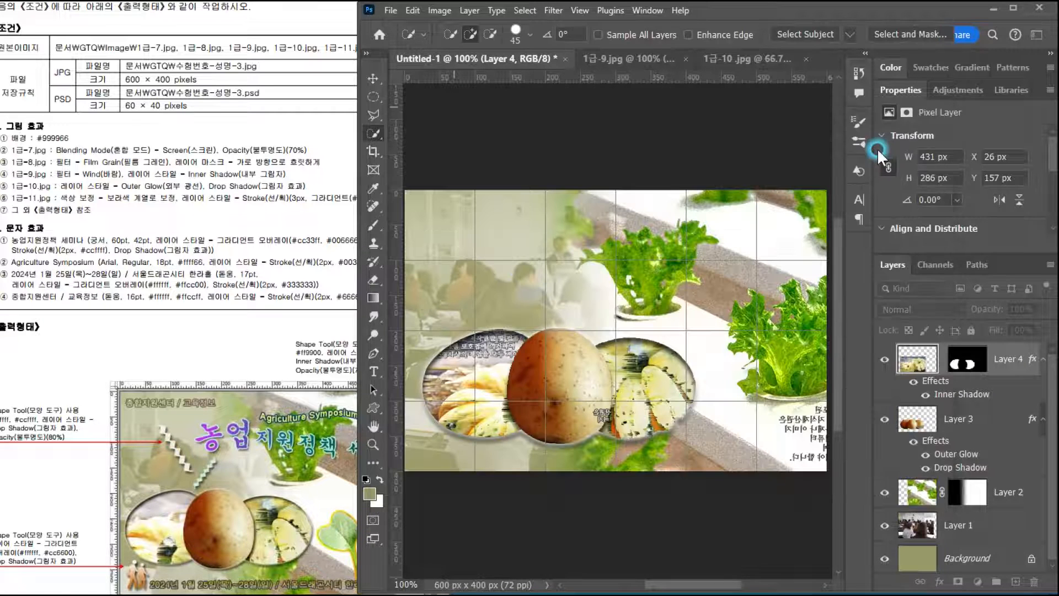
# Step: Open 1급-11.jpg from the 소스파일 folder
pyautogui.click(98, 207)
pyautogui.click(678, 26)
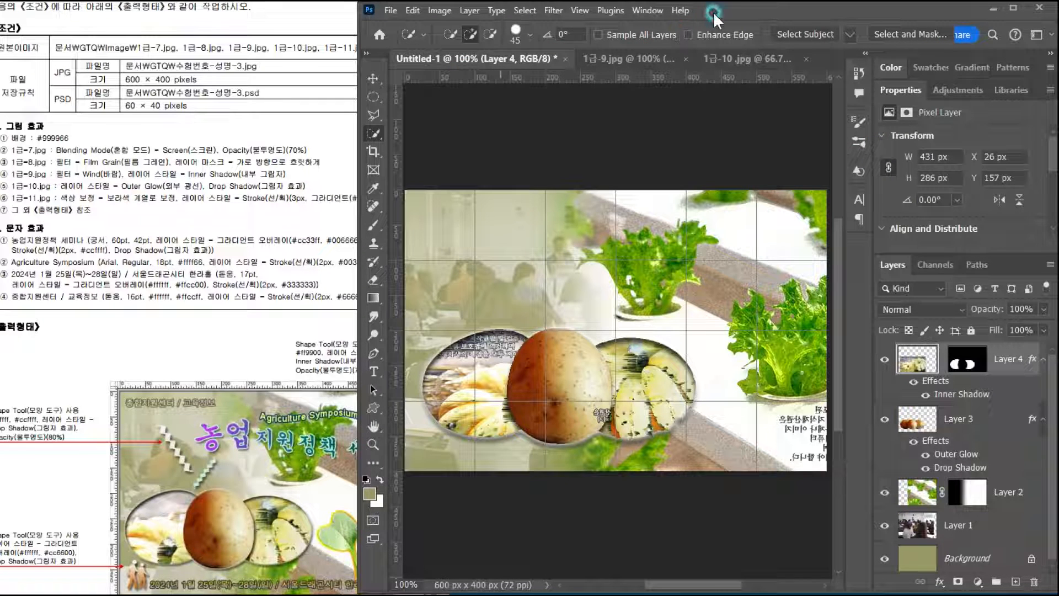
pyautogui.hotkey('ctrl', 'o')
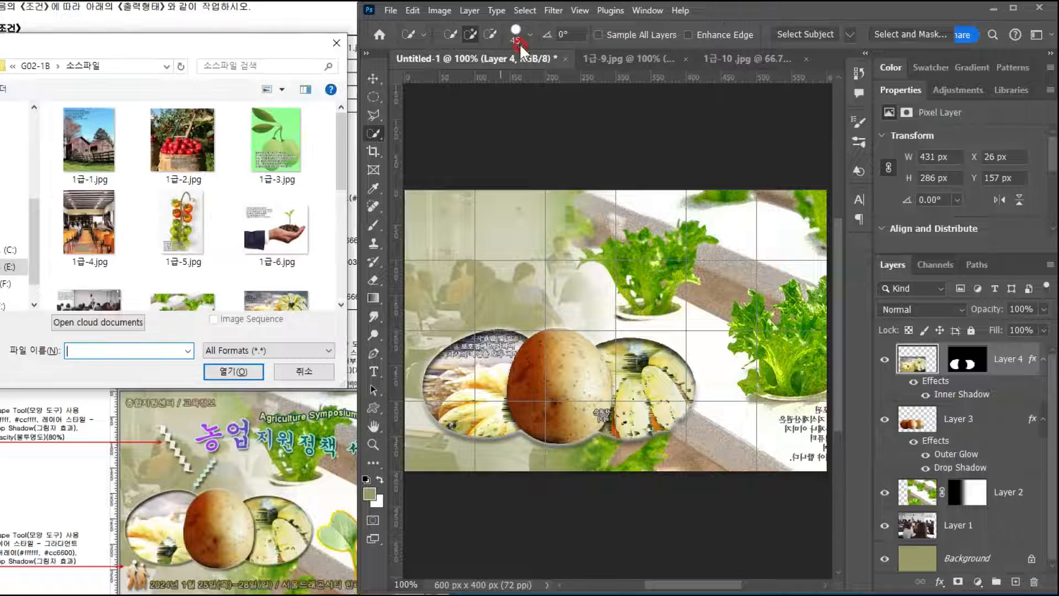
pyautogui.scroll(-3, 182, 210)
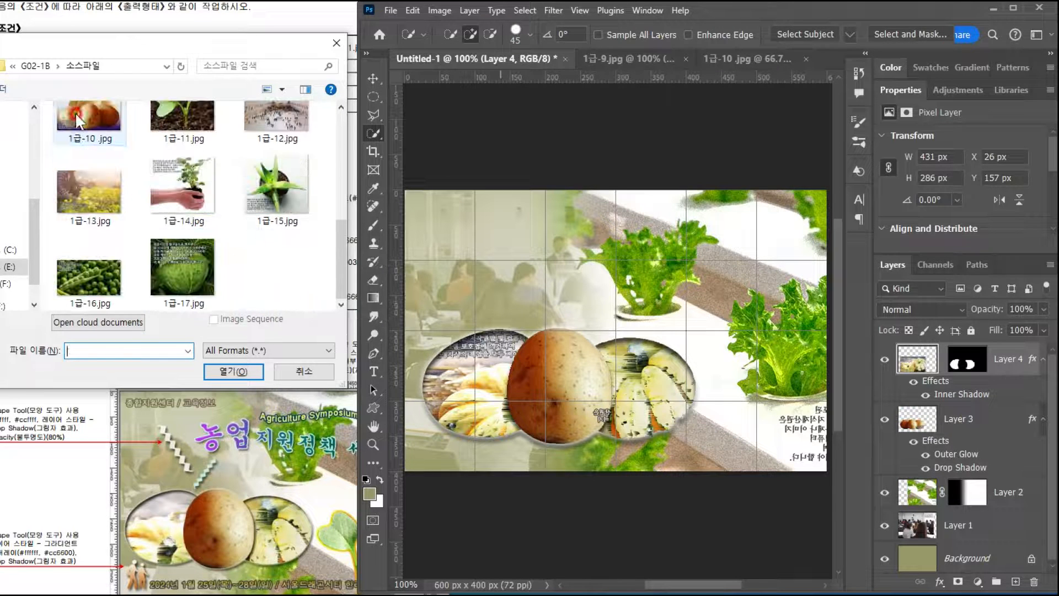
pyautogui.doubleClick(173, 133)
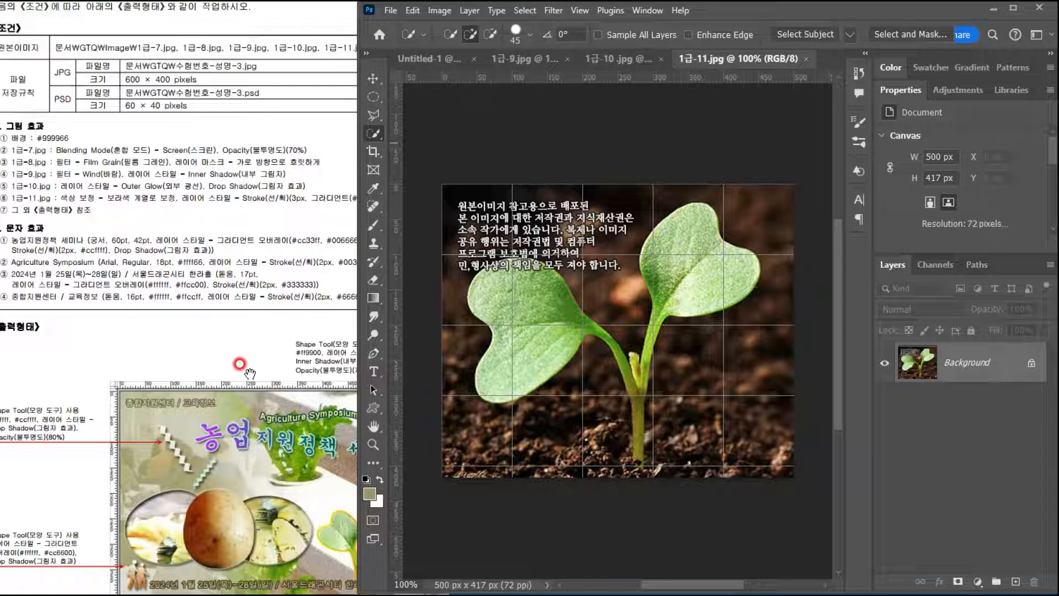
# Step: Quick-select the two leaves of the sprout in 1급-11.jpg with a 45 px brush
pyautogui.moveTo(184, 144); pyautogui.dragTo(150, 131)
pyautogui.click(391, 173)
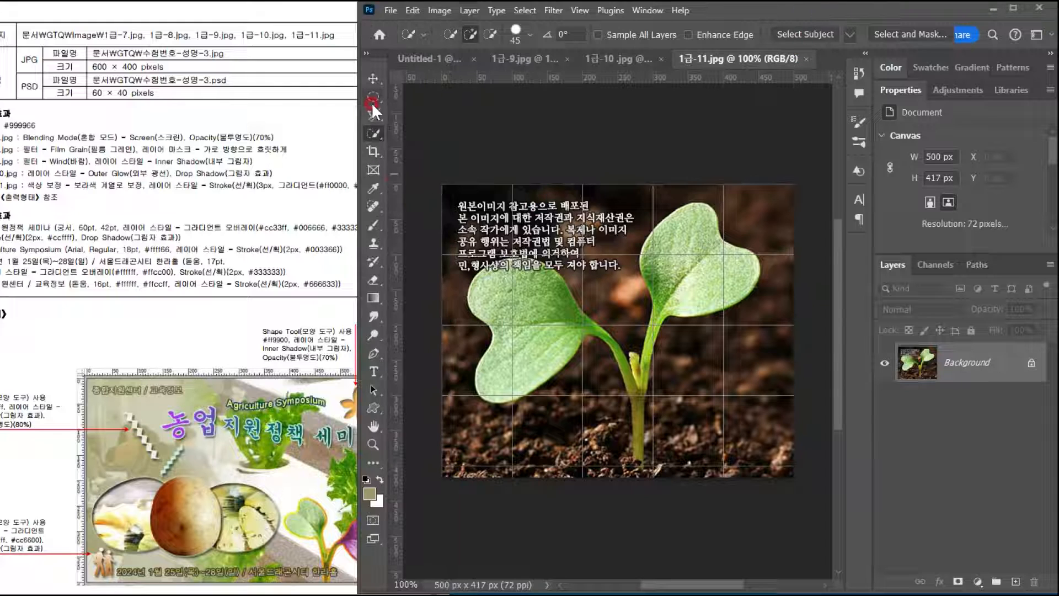
pyautogui.click(677, 266)
pyautogui.moveTo(693, 283)
pyautogui.mouseDown()
pyautogui.moveTo(682, 246)
pyautogui.moveTo(669, 277)
pyautogui.mouseUp()
pyautogui.click(530, 320)
pyautogui.moveTo(531, 320)
pyautogui.mouseDown()
pyautogui.moveTo(587, 338)
pyautogui.moveTo(599, 329)
pyautogui.moveTo(638, 365)
pyautogui.moveTo(533, 283)
pyautogui.moveTo(574, 313)
pyautogui.moveTo(604, 359)
pyautogui.mouseUp()
# Step: Reduce the Quick Selection brush to 5 px and refine the sprout selection along the stem and the left leaf's upper edge
pyautogui.press('[')
pyautogui.click(597, 332)
pyautogui.press('[')
pyautogui.press('[')
pyautogui.press('[')
pyautogui.press('[')
pyautogui.press('[')
pyautogui.press('[')
pyautogui.press('[')
pyautogui.press('[')
pyautogui.press('[')
pyautogui.press('[')
pyautogui.press('[')
pyautogui.scroll(4, 634, 362)
pyautogui.moveTo(629, 511); pyautogui.dragTo(548, 272)
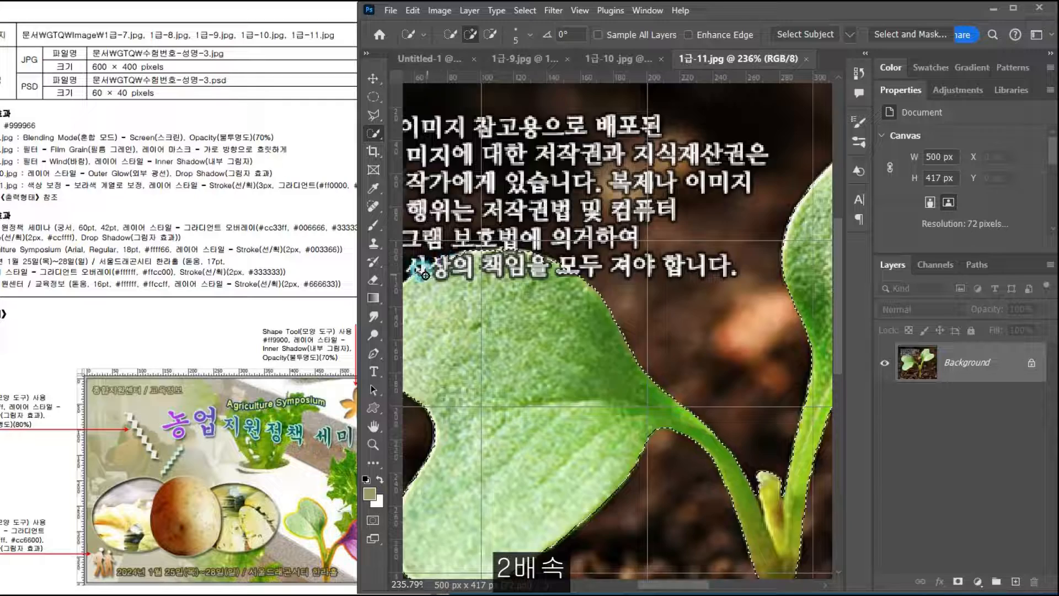
# Step: Copy the selected sprout into the poster document as a new layer
pyautogui.hotkey('ctrl', '-')
pyautogui.hotkey('ctrl', '-')
pyautogui.hotkey('ctrl', '-')
pyautogui.hotkey('ctrl', '-')
pyautogui.moveTo(650, 229); pyautogui.dragTo(696, 297)
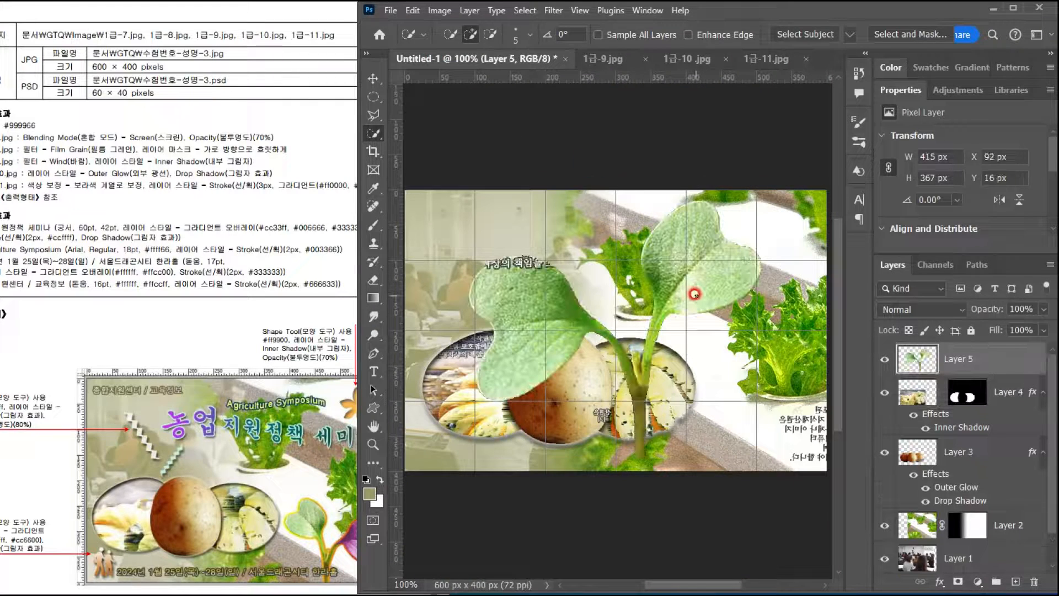
# Step: Free-transform the sprout to about 43.7%, move it toward the poster's lower right and flip it horizontally
pyautogui.hotkey('ctrl', 't')
pyautogui.moveTo(762, 199); pyautogui.dragTo(742, 397)
pyautogui.rightClick(738, 384)
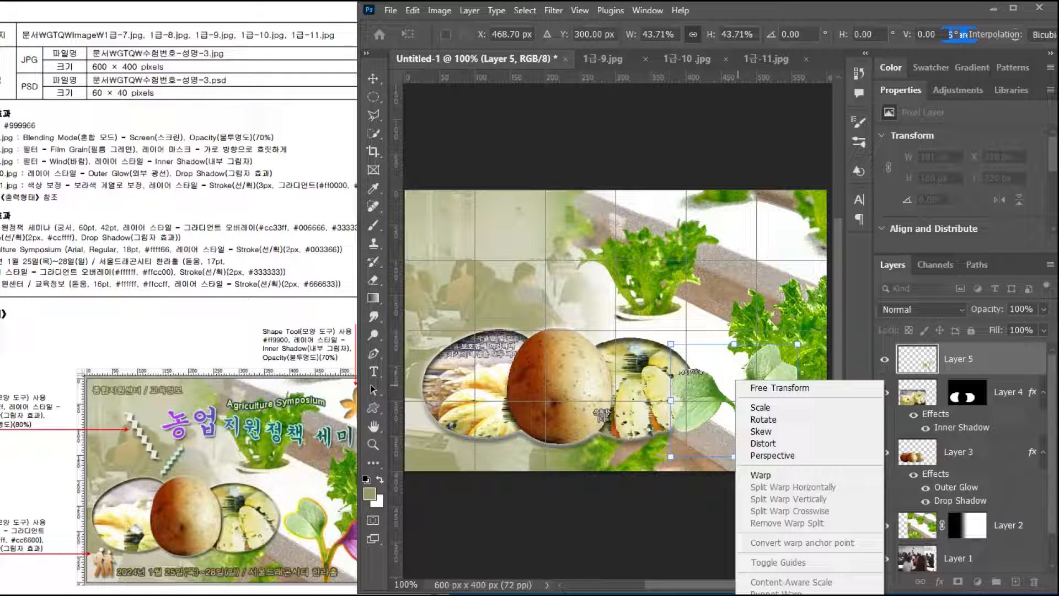
pyautogui.click(778, 595)
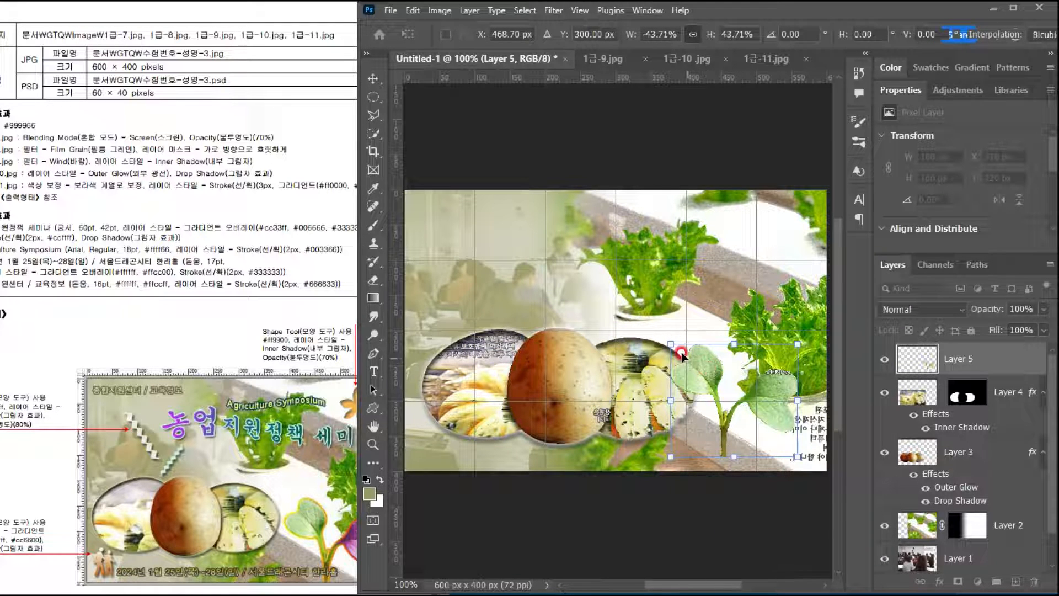
# Step: Scale the sprout down to about 150 × 133 px, position it along the poster's lower-right edge and apply the transform
pyautogui.moveTo(670, 343); pyautogui.dragTo(692, 363)
pyautogui.moveTo(740, 388); pyautogui.dragTo(767, 405)
pyautogui.click(330, 455)
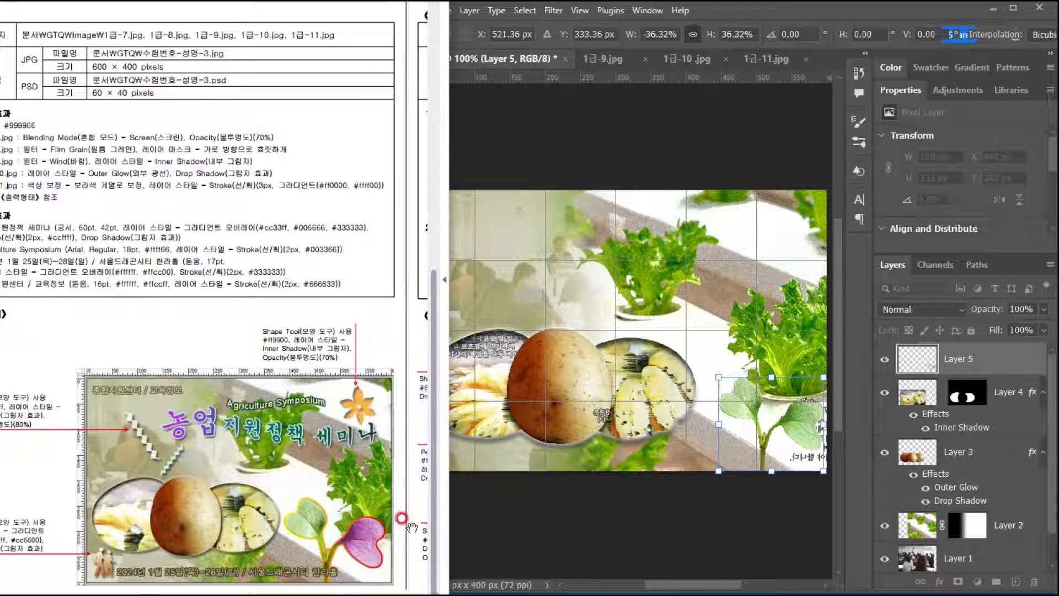
pyautogui.click(789, 422)
pyautogui.moveTo(793, 426); pyautogui.dragTo(778, 428)
pyautogui.click(778, 427)
pyautogui.press('Return')
pyautogui.press('w')
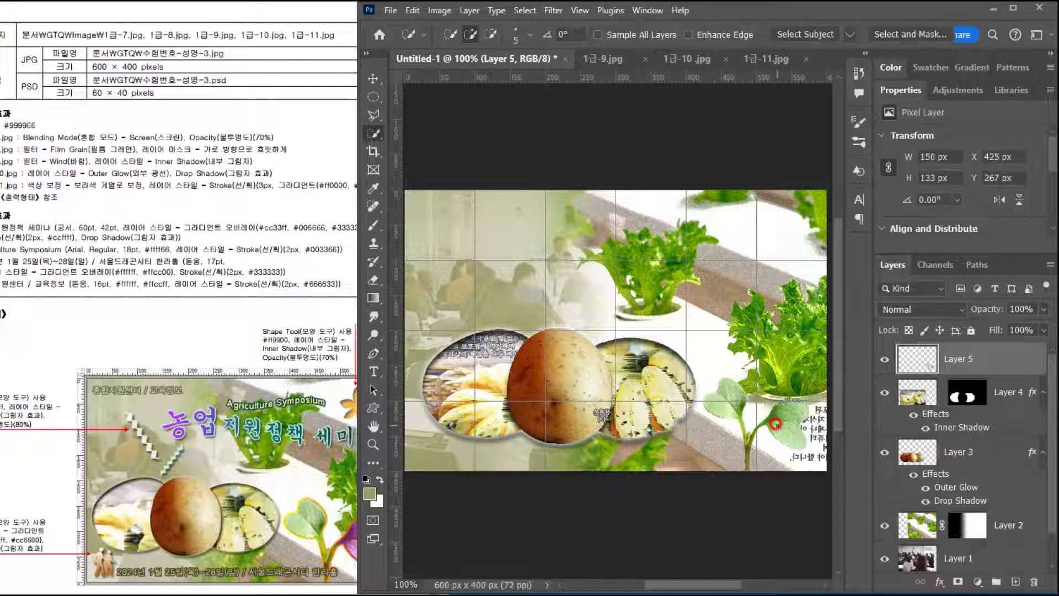
# Step: Select the sprout's purple-to-be-corrected right leaf on Layer 5 with Quick Selection, matching the reference poster
pyautogui.click(317, 537)
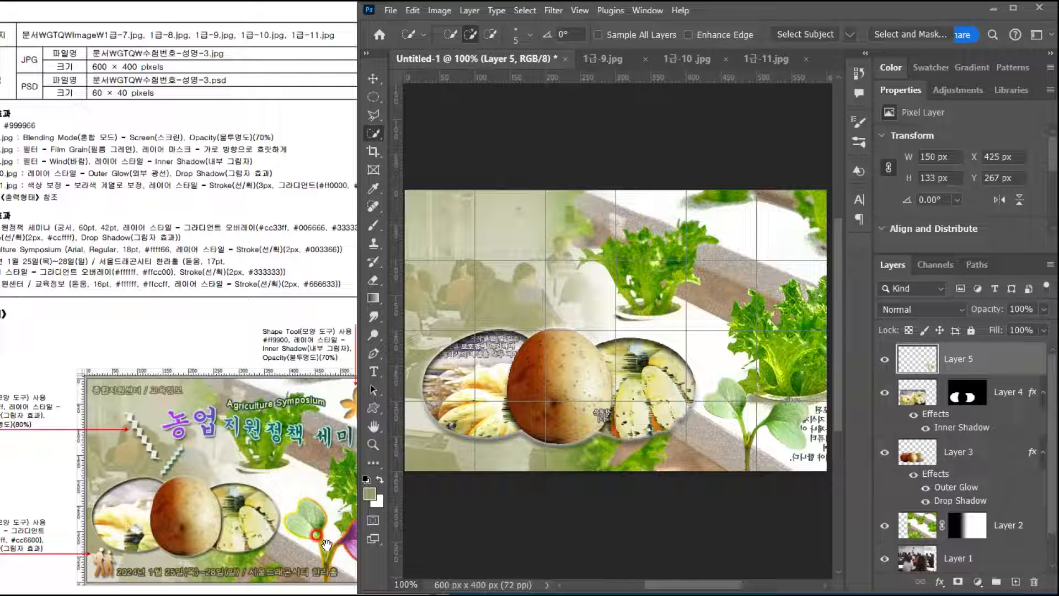
pyautogui.click(327, 545)
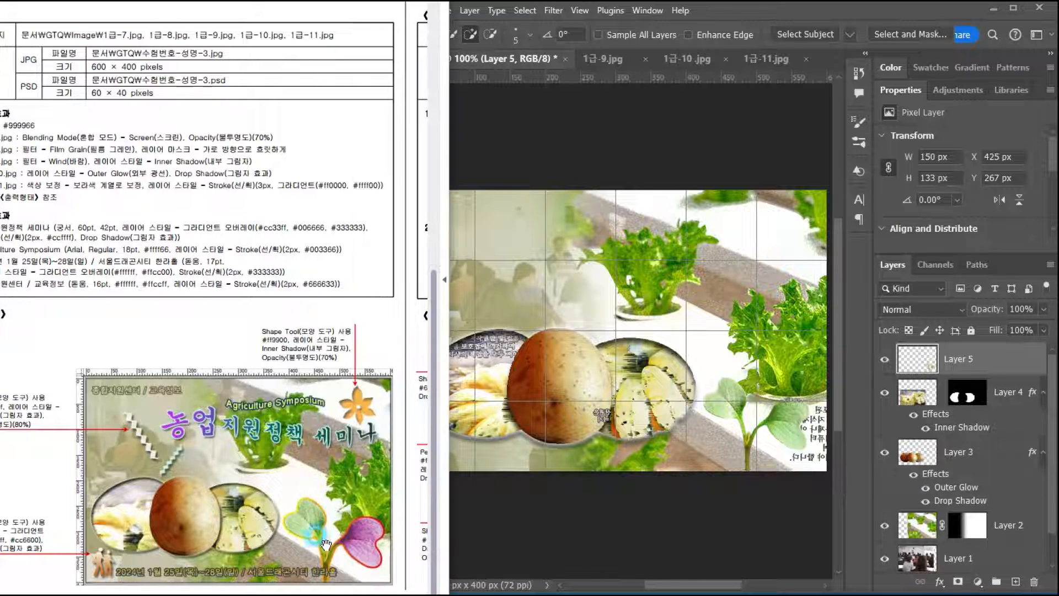
pyautogui.click(598, 509)
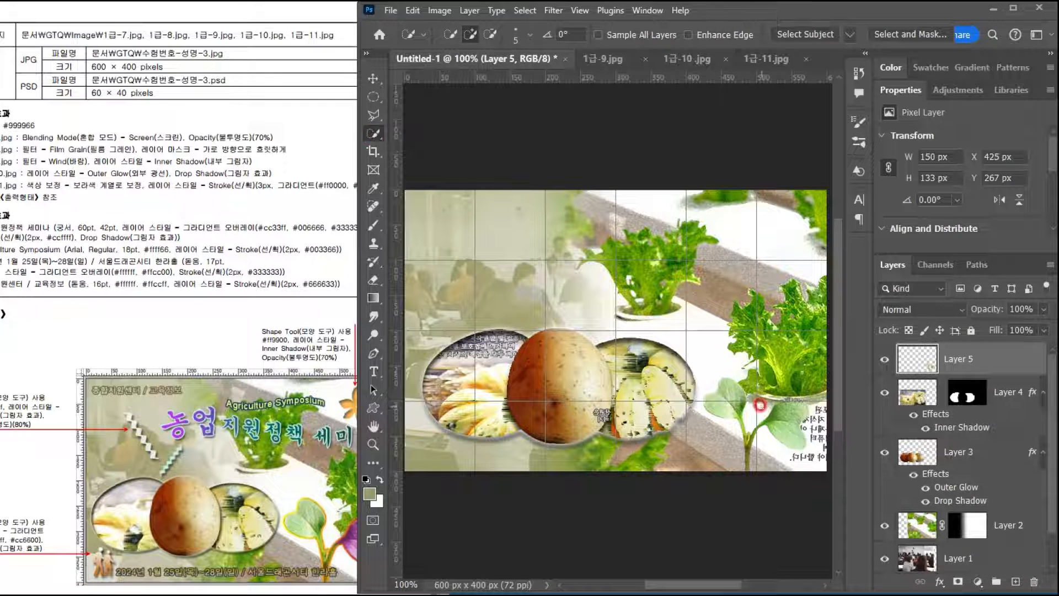
pyautogui.moveTo(778, 444)
pyautogui.mouseDown()
pyautogui.moveTo(793, 393)
pyautogui.moveTo(771, 417)
pyautogui.moveTo(781, 460)
pyautogui.mouseUp()
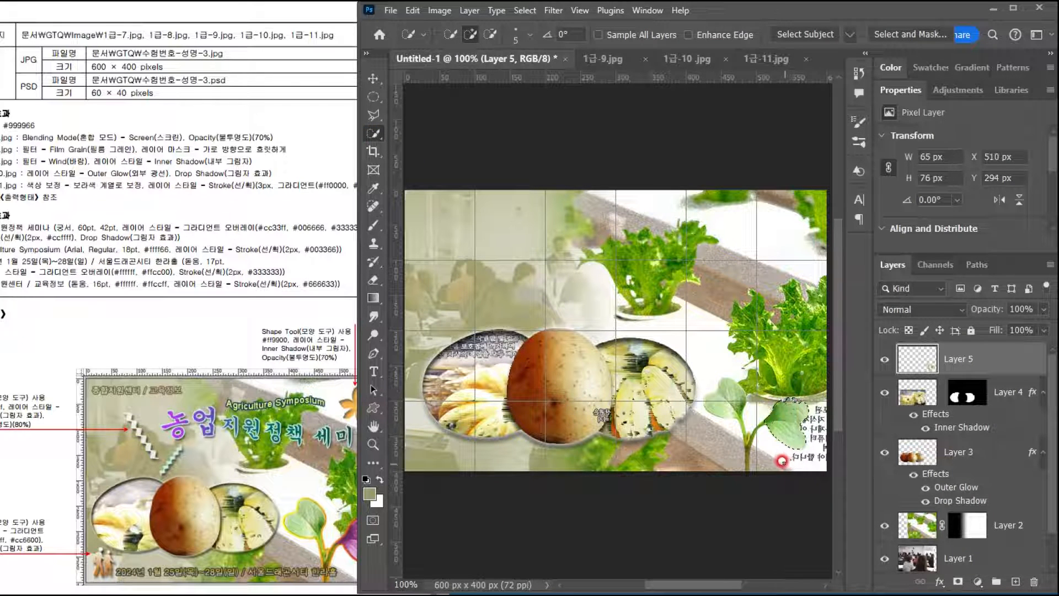
# Step: Add a Hue/Saturation adjustment layer masked to the selected right leaf
pyautogui.click(440, 10)
pyautogui.moveTo(467, 46)
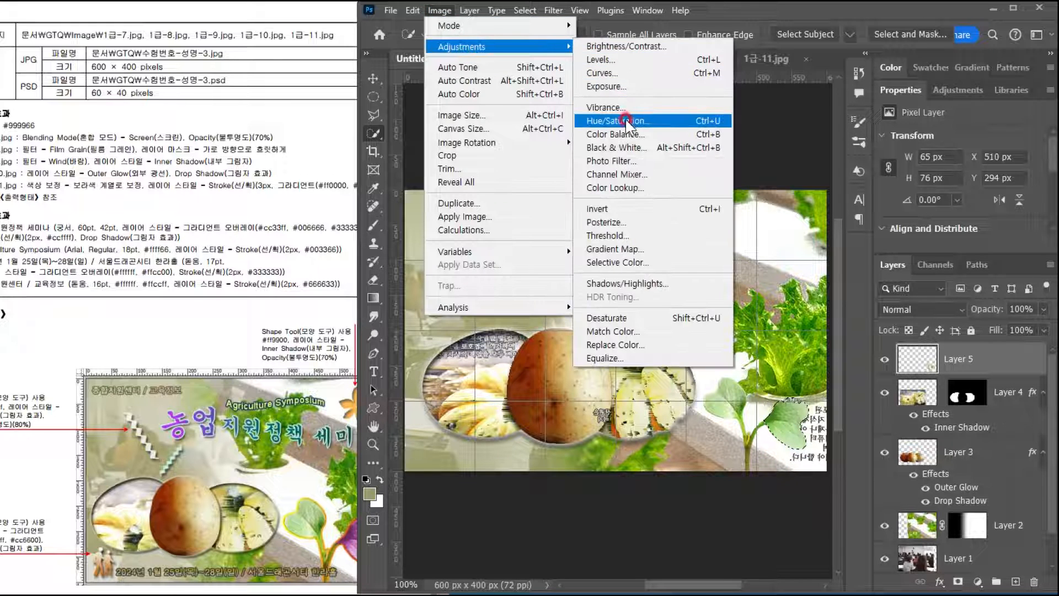
pyautogui.click(974, 348)
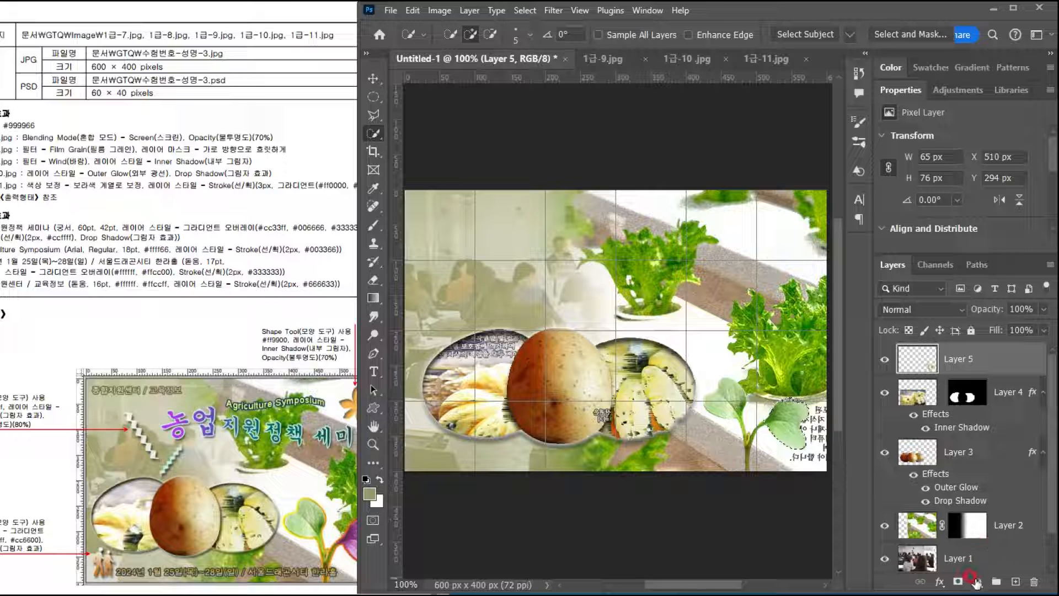
pyautogui.click(977, 582)
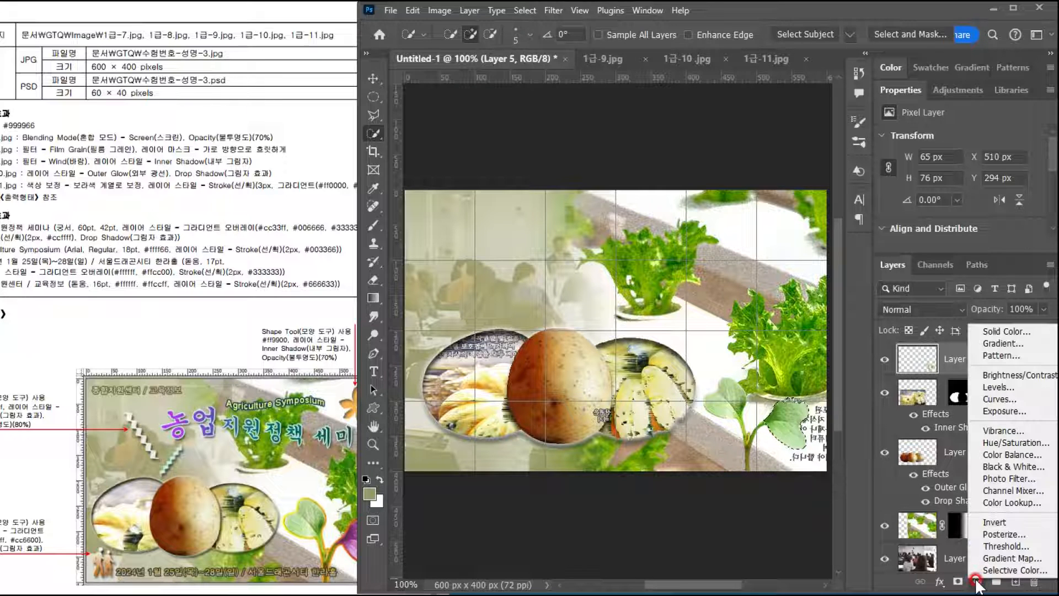
pyautogui.click(991, 442)
# Step: Colorize the right leaf purple with Hue 259 and Saturation 56
pyautogui.scroll(-3, 982, 207)
pyautogui.click(953, 197)
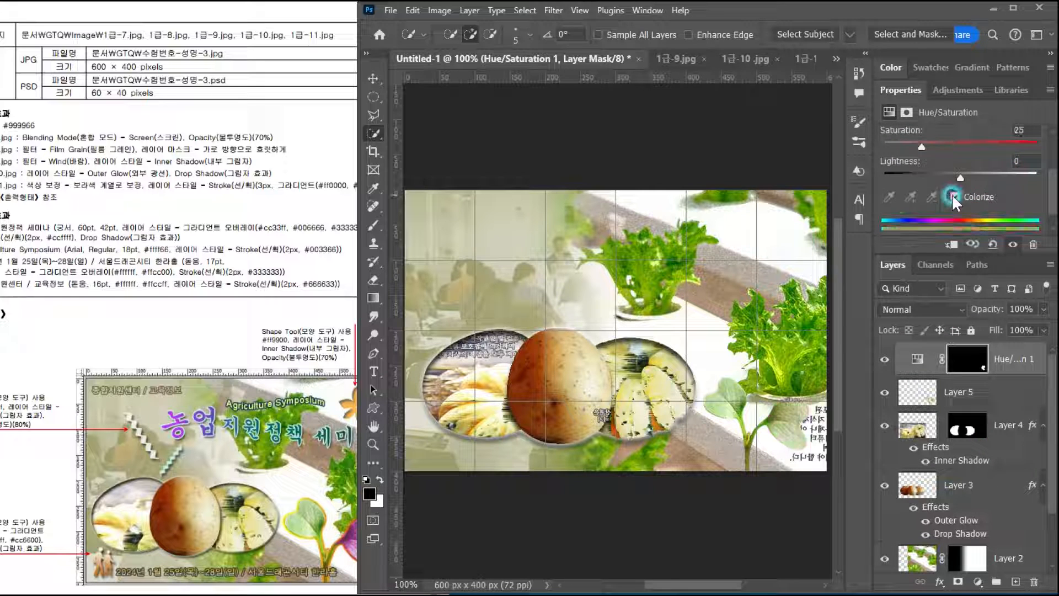
pyautogui.scroll(3, 951, 194)
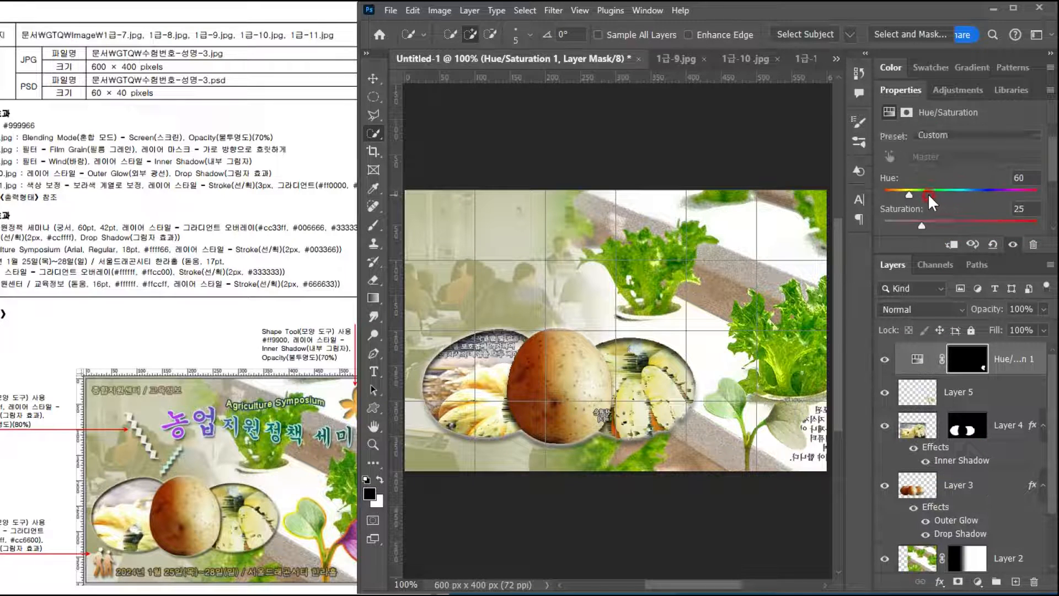
pyautogui.moveTo(907, 193); pyautogui.dragTo(995, 199)
pyautogui.moveTo(920, 223); pyautogui.dragTo(969, 223)
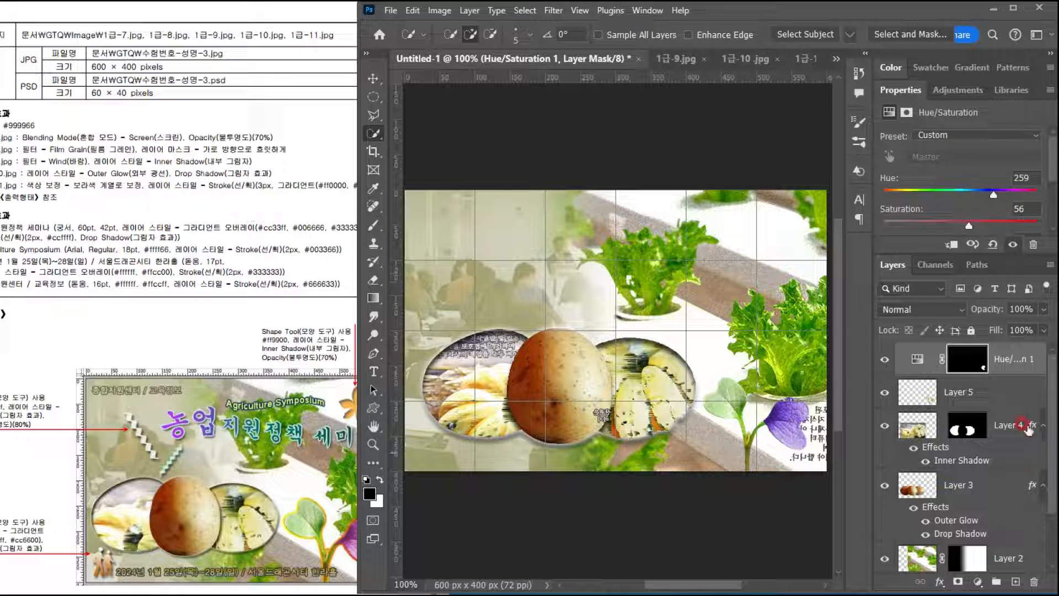
# Step: Toggle the Hue/Saturation layer's visibility to compare the leaf with and without the color correction
pyautogui.click(1016, 393)
pyautogui.click(883, 359)
pyautogui.click(1025, 393)
pyautogui.click(989, 352)
pyautogui.click(890, 353)
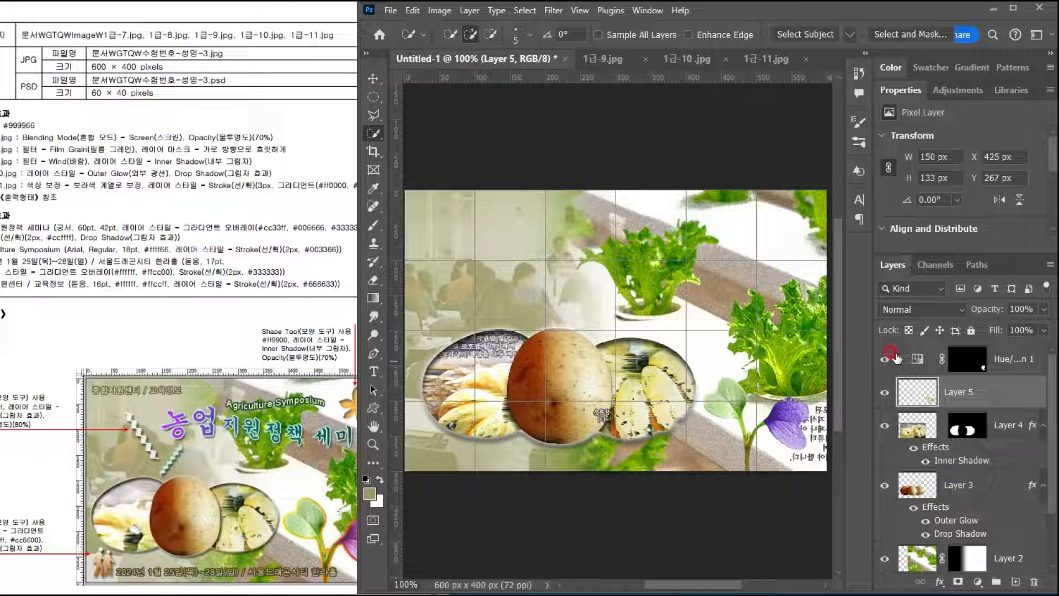
pyautogui.click(882, 358)
# Step: Add a 3 px outside Stroke style with a gradient fill to the sprout on Layer 5
pyautogui.click(1006, 380)
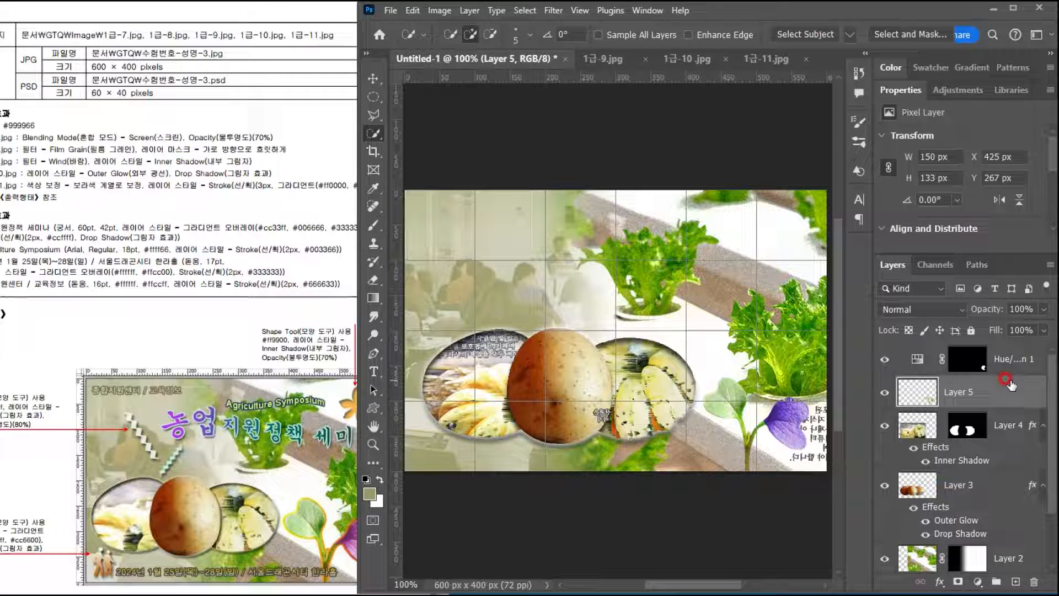
pyautogui.click(1004, 392)
pyautogui.click(1008, 393)
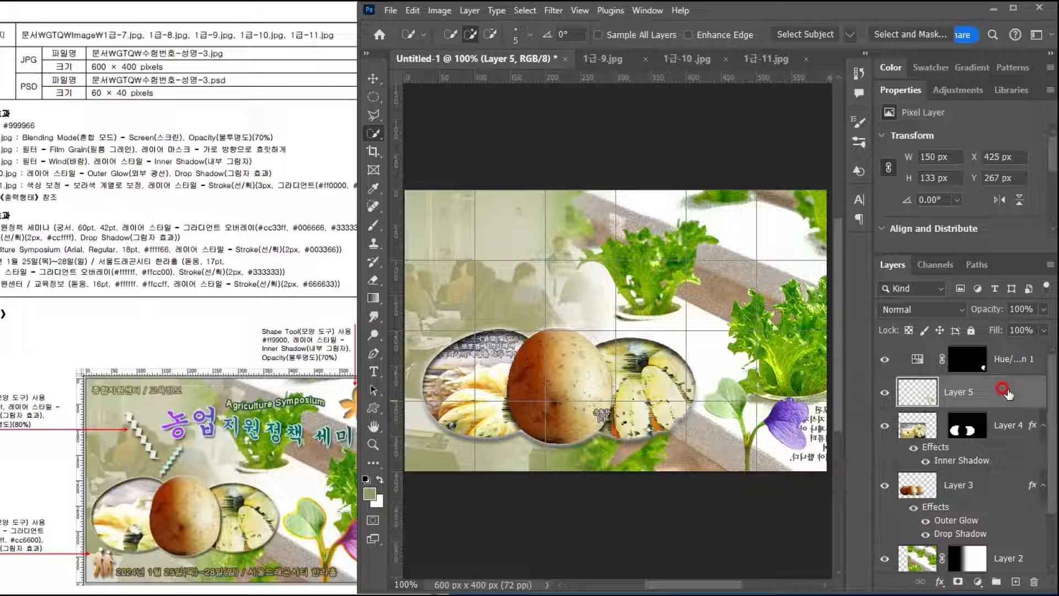
pyautogui.click(940, 582)
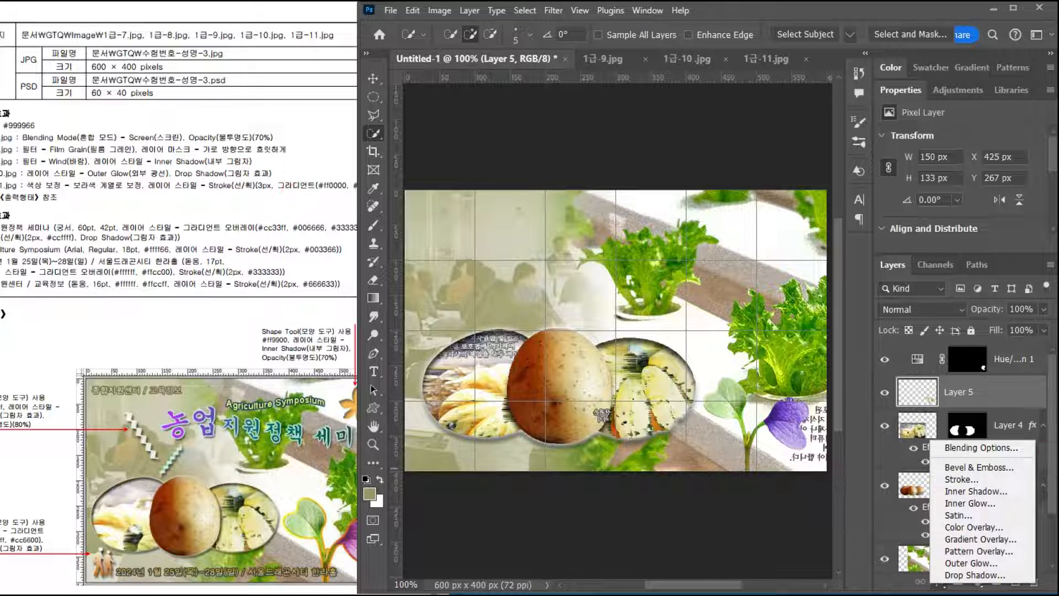
pyautogui.click(972, 479)
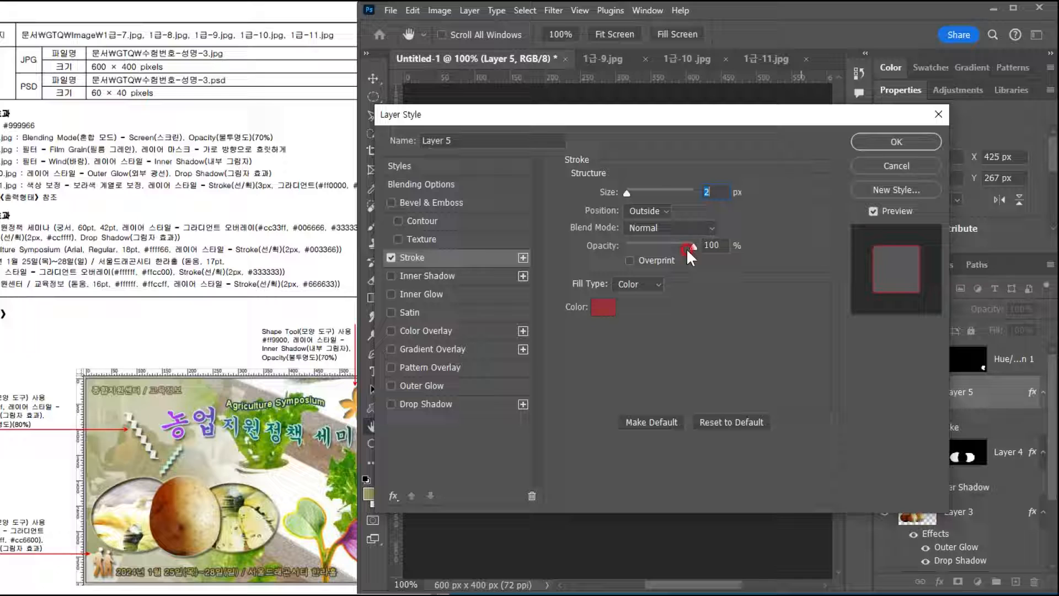
pyautogui.moveTo(643, 125); pyautogui.dragTo(396, 179)
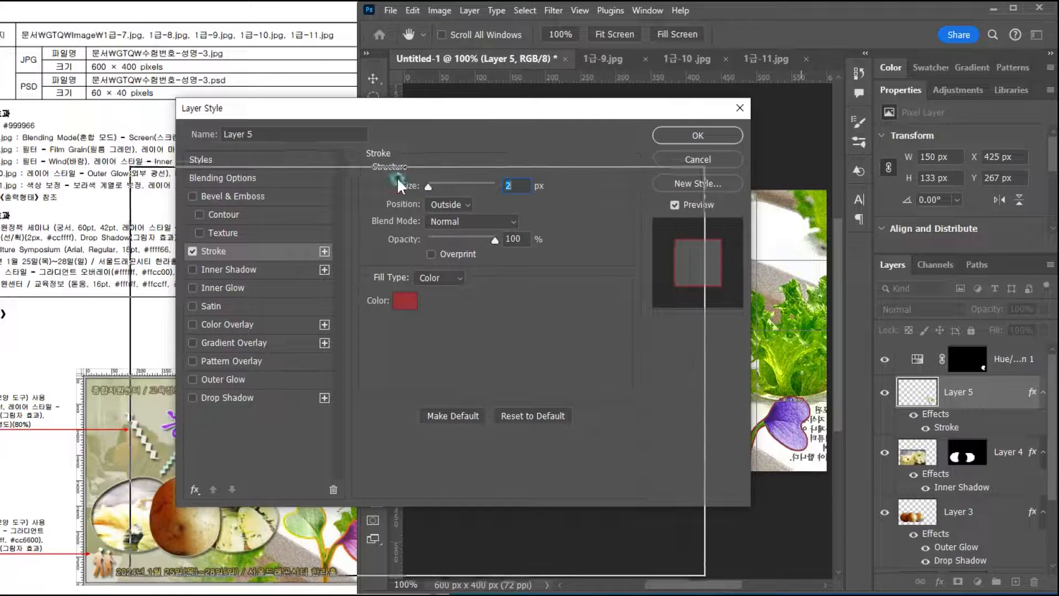
pyautogui.write('3')
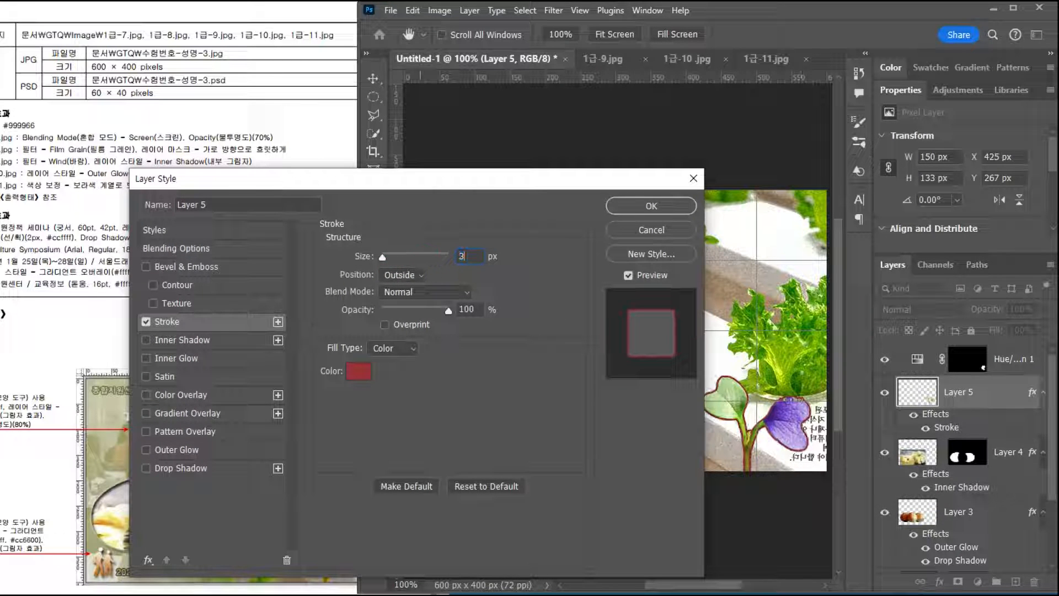
pyautogui.click(397, 275)
pyautogui.click(395, 345)
pyautogui.click(387, 369)
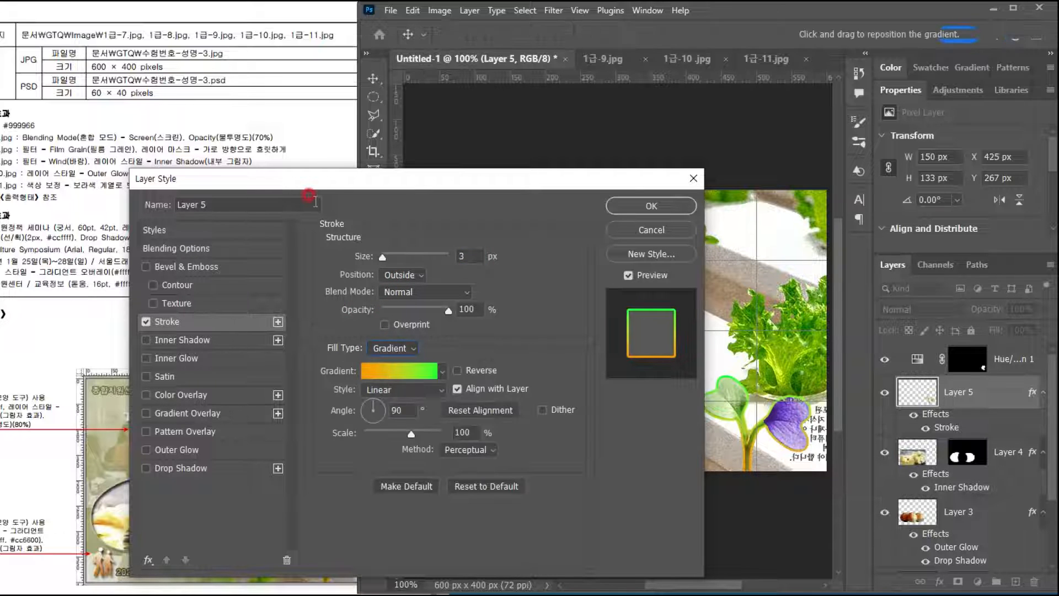
# Step: Set the first color stop of the stroke's gradient to #ff0000
pyautogui.moveTo(307, 221); pyautogui.dragTo(299, 237)
pyautogui.click(386, 448)
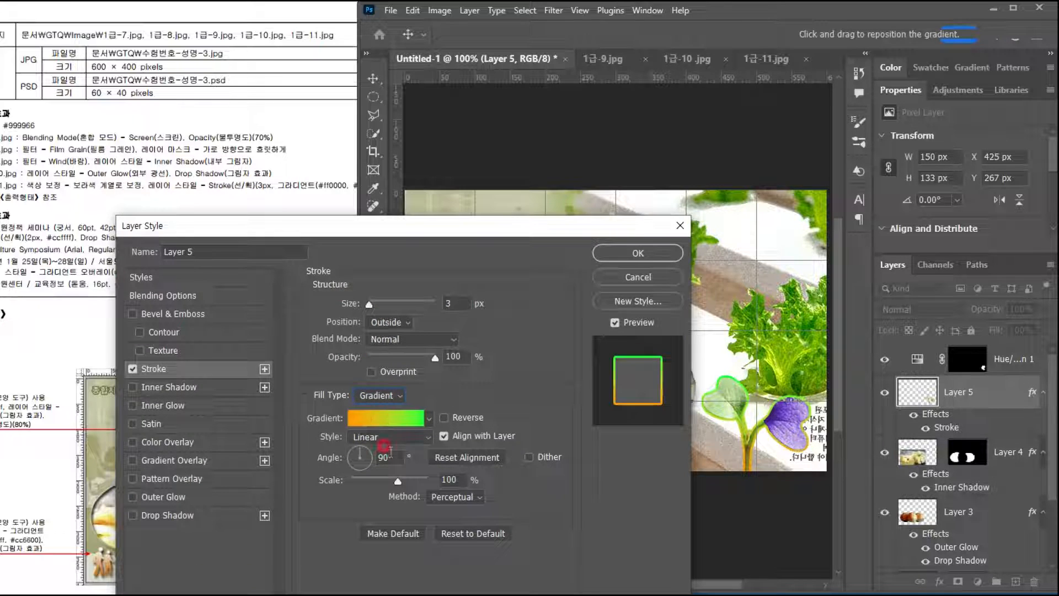
pyautogui.click(378, 425)
pyautogui.doubleClick(518, 389)
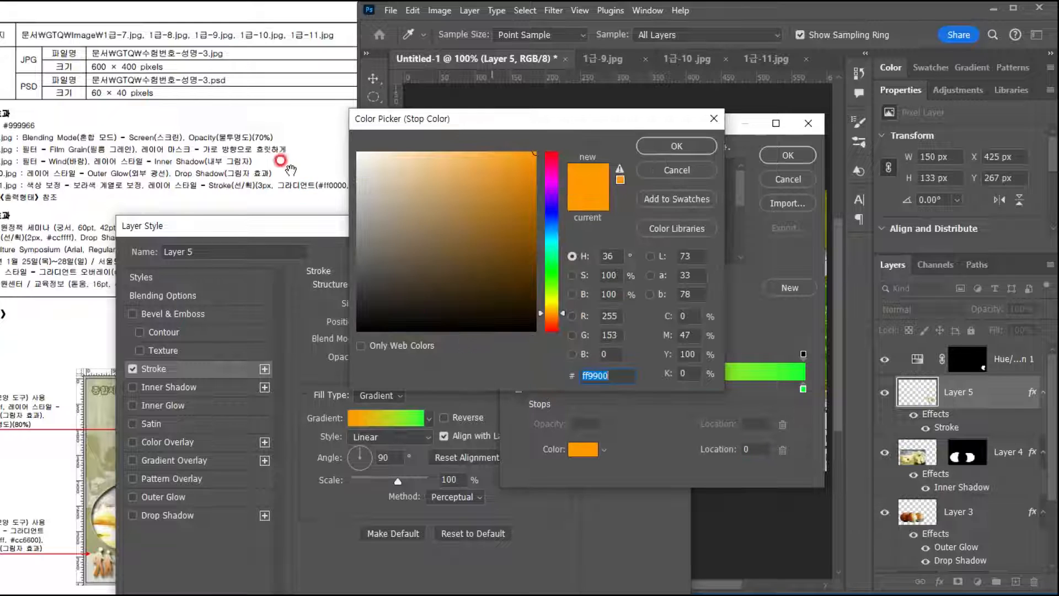
pyautogui.write('ff0000')
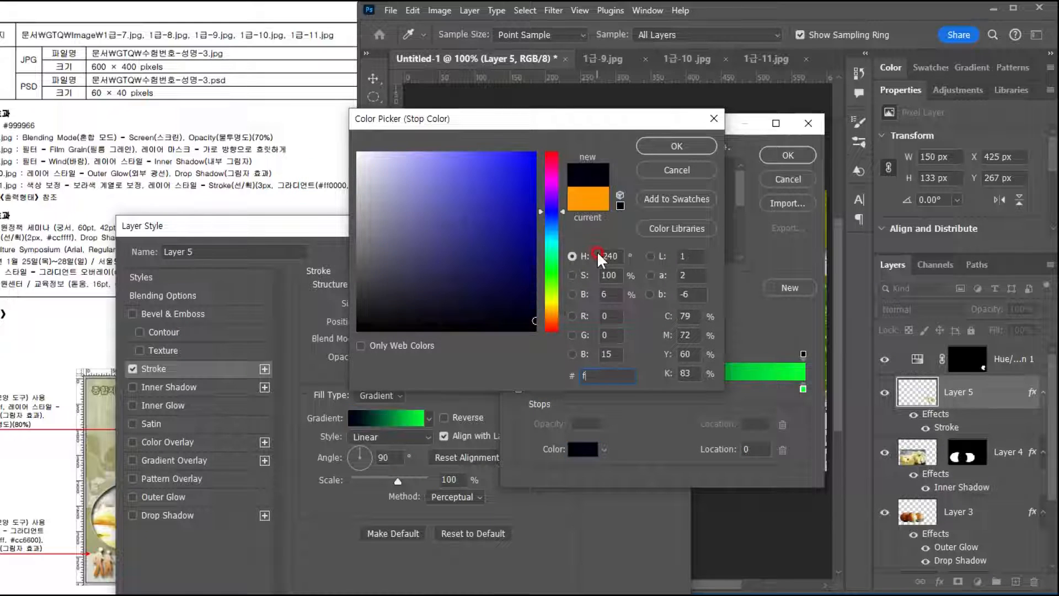
pyautogui.press('Return')
# Step: Set the last color stop of the stroke's gradient to #ffff00 and accept the gradient
pyautogui.click(298, 197)
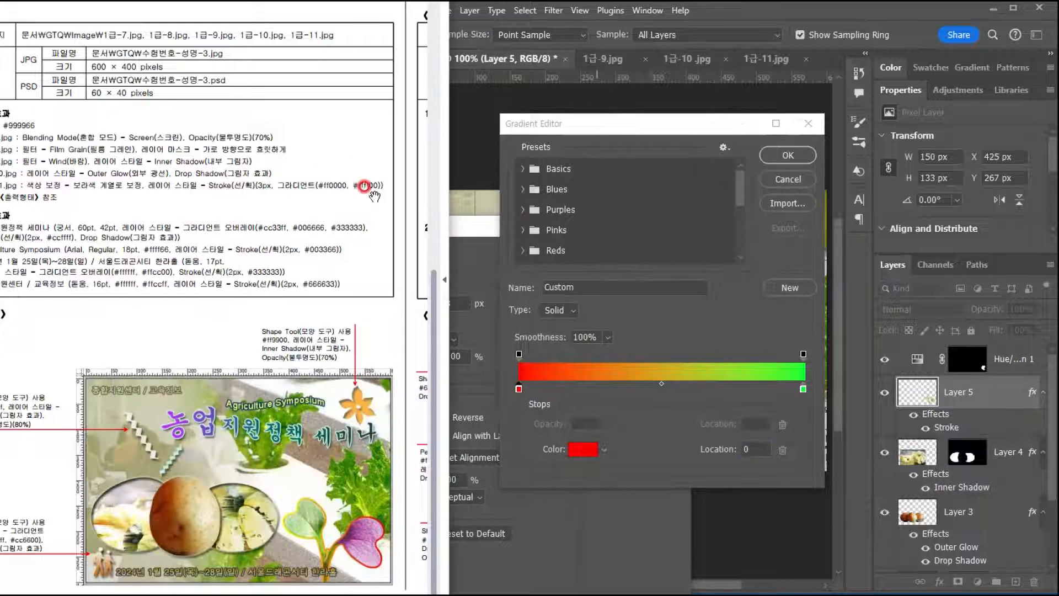
pyautogui.click(614, 127)
pyautogui.doubleClick(803, 389)
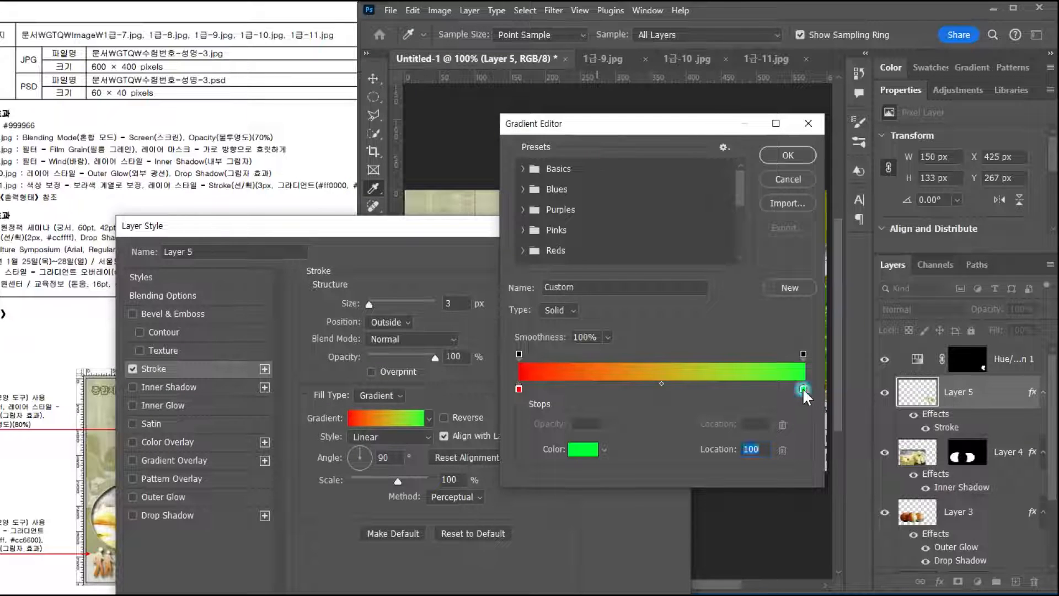
pyautogui.write('ffff00')
pyautogui.press('Return')
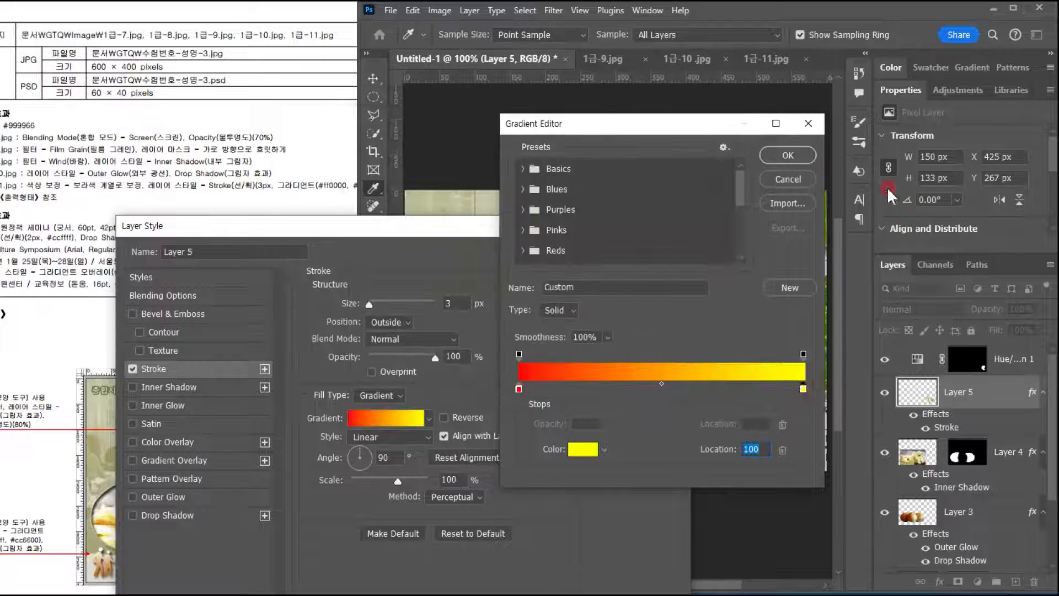
pyautogui.click(788, 155)
# Step: Set the stroke gradient's angle to 0° and reverse it to match the reference poster, then apply the layer style
pyautogui.moveTo(445, 228); pyautogui.dragTo(562, 48)
pyautogui.click(228, 503)
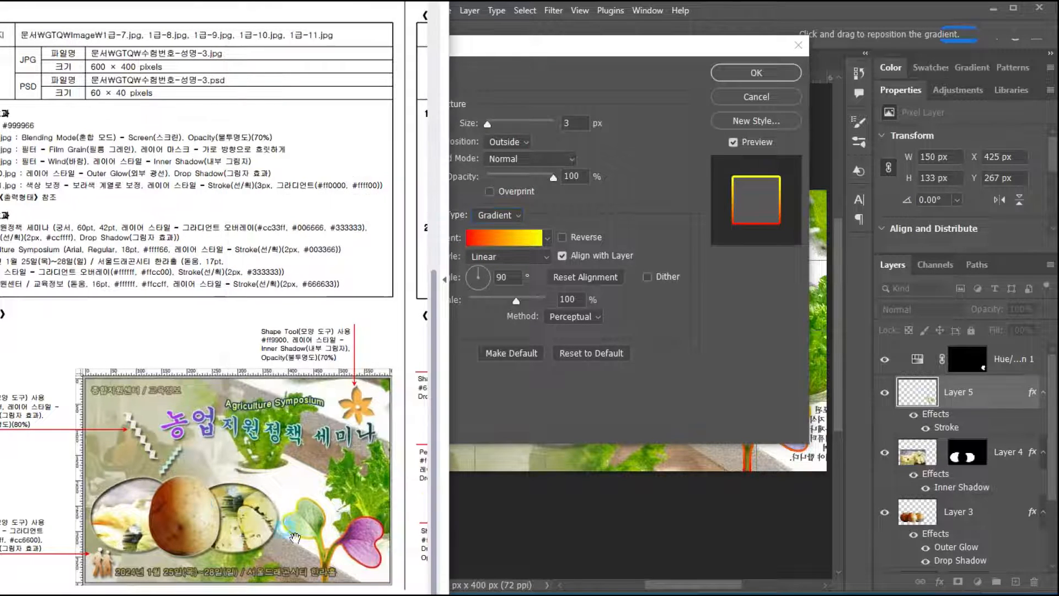
pyautogui.click(620, 47)
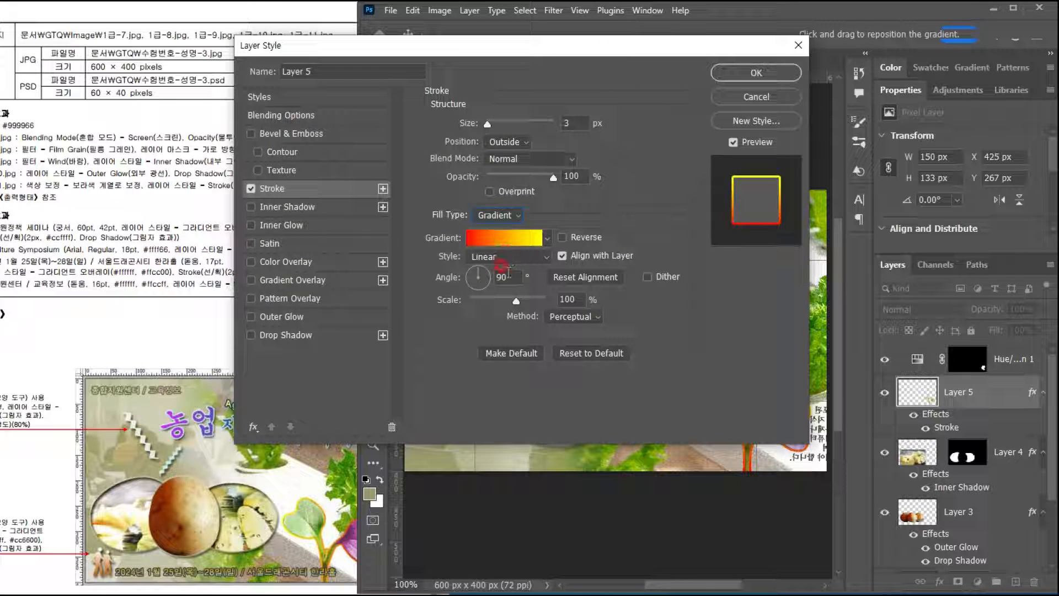
pyautogui.doubleClick(502, 277)
pyautogui.write('0')
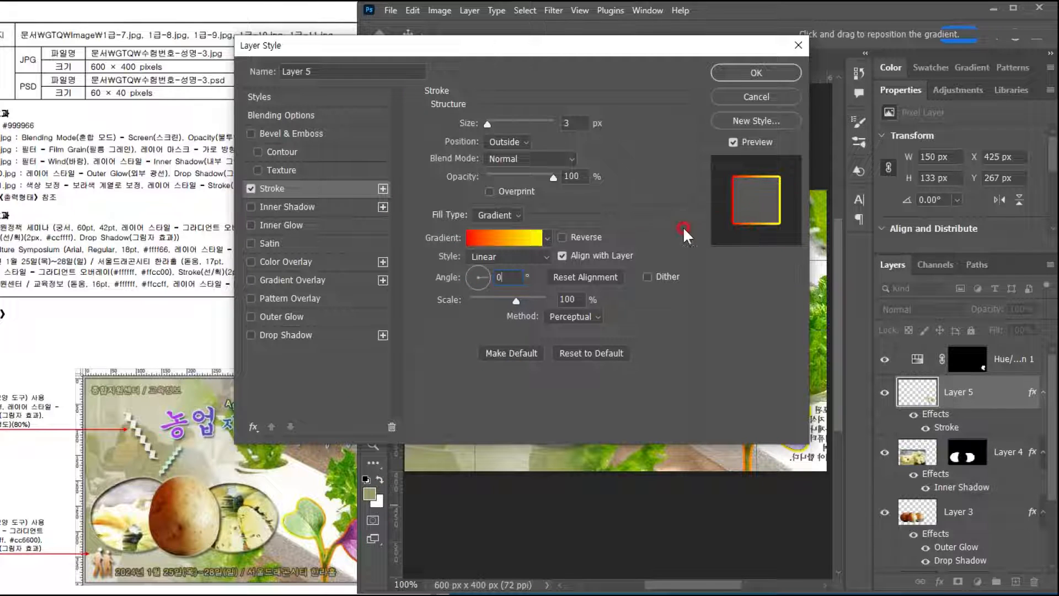
pyautogui.click(583, 238)
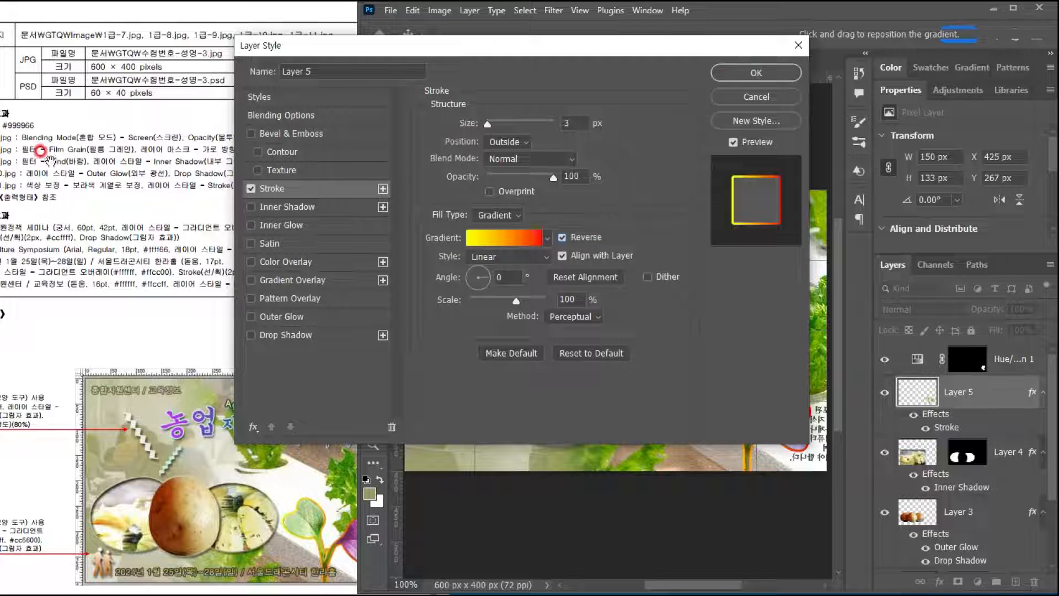
pyautogui.click(743, 78)
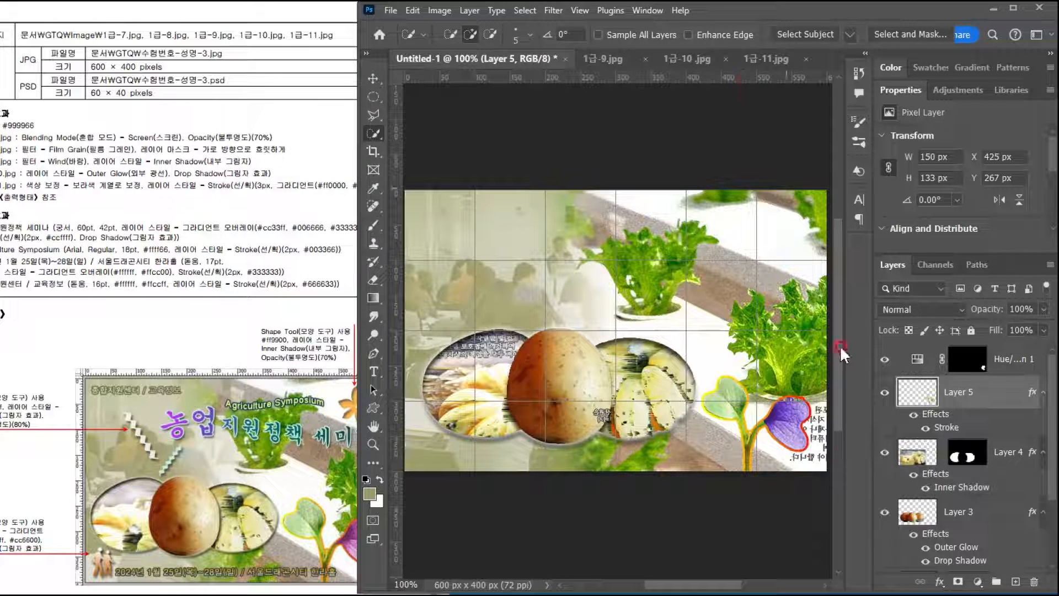
# Step: Draw the six-petal Flower 1 custom shape, about 77 × 69 px, in the poster's upper-right area following the reference
pyautogui.click(237, 517)
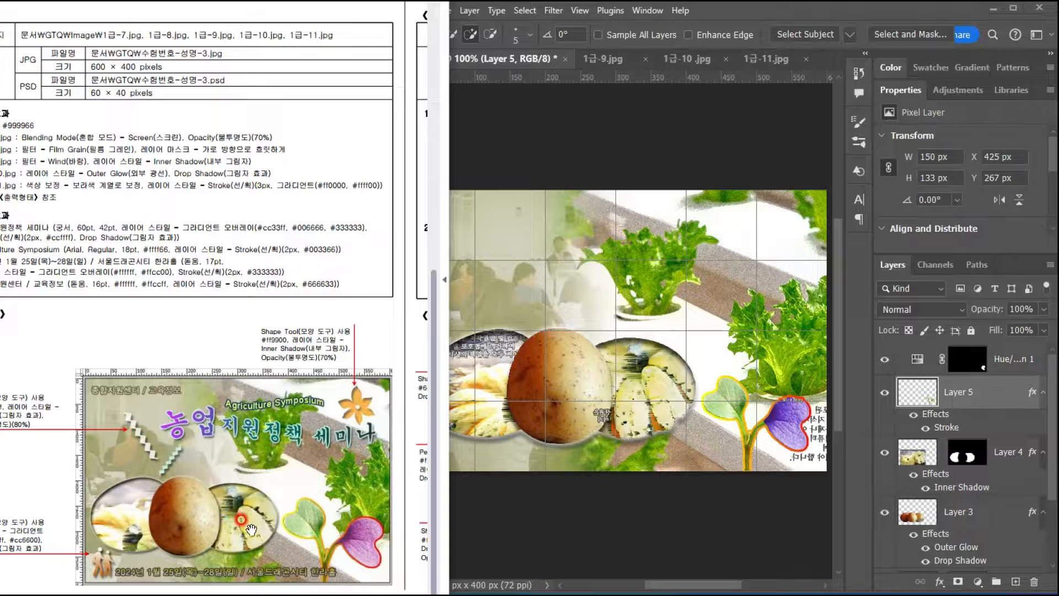
pyautogui.click(153, 329)
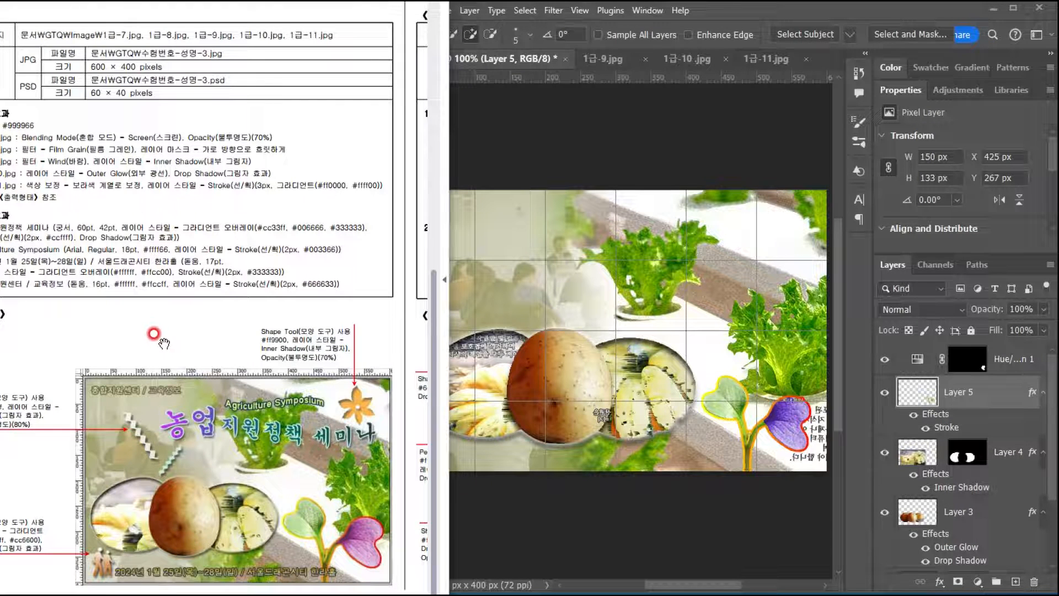
pyautogui.moveTo(165, 346); pyautogui.dragTo(213, 336)
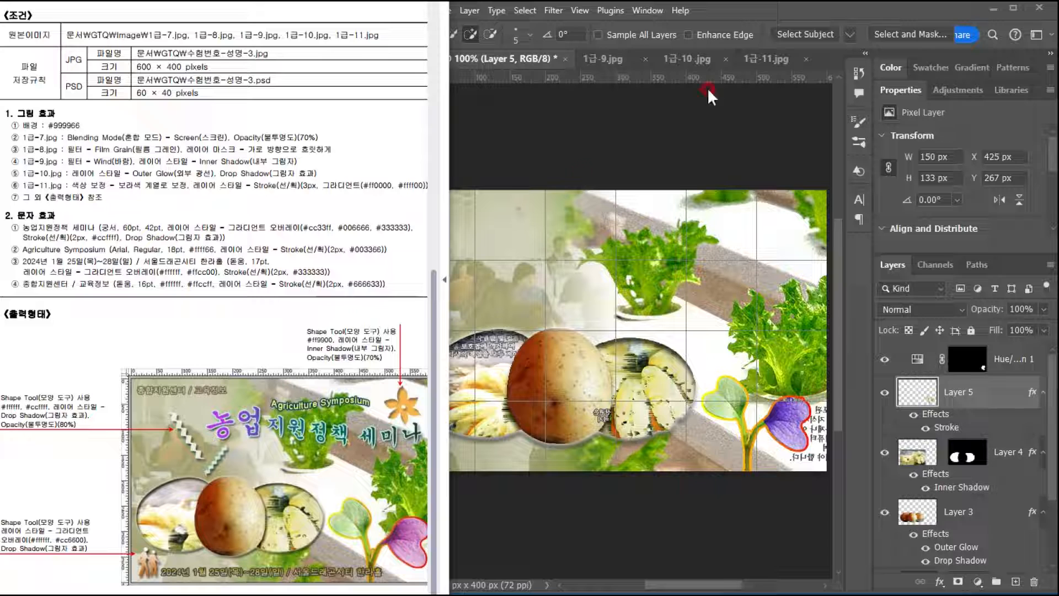
pyautogui.click(721, 17)
pyautogui.click(374, 408)
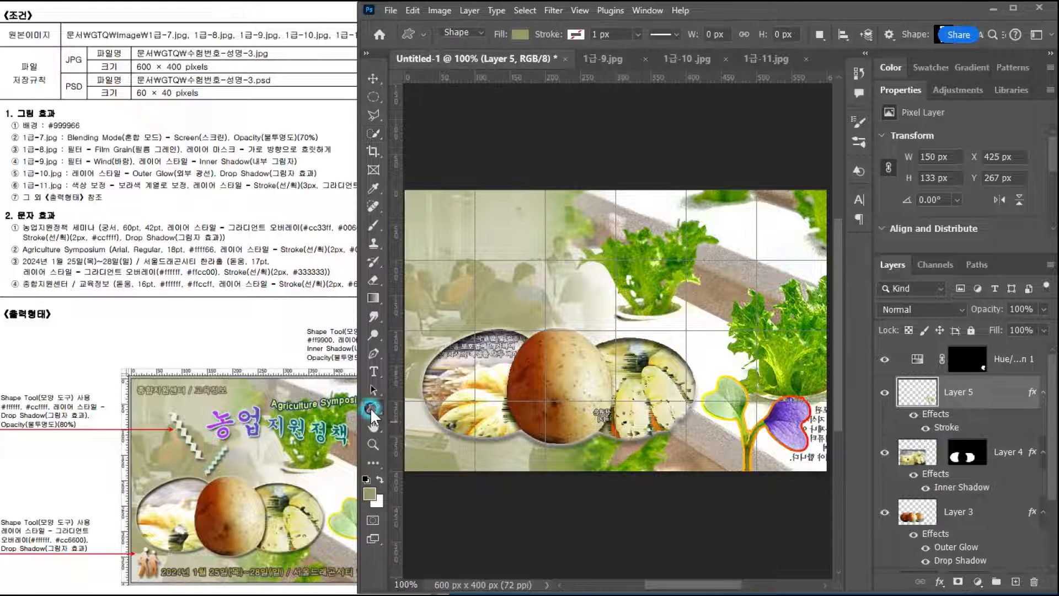
pyautogui.click(935, 35)
pyautogui.click(322, 411)
pyautogui.moveTo(323, 414); pyautogui.dragTo(220, 410)
pyautogui.click(938, 26)
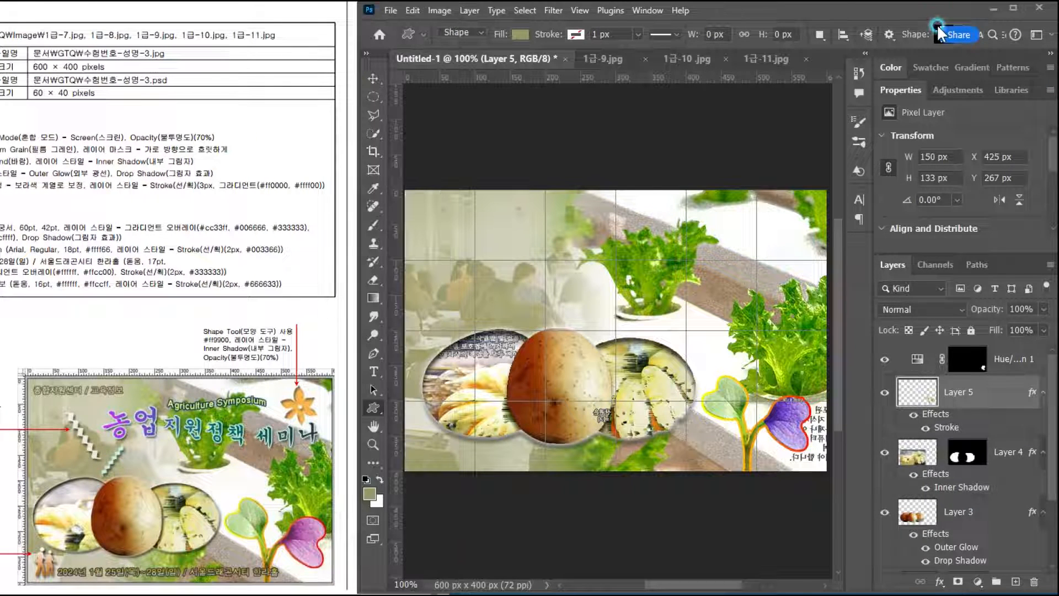
pyautogui.click(937, 25)
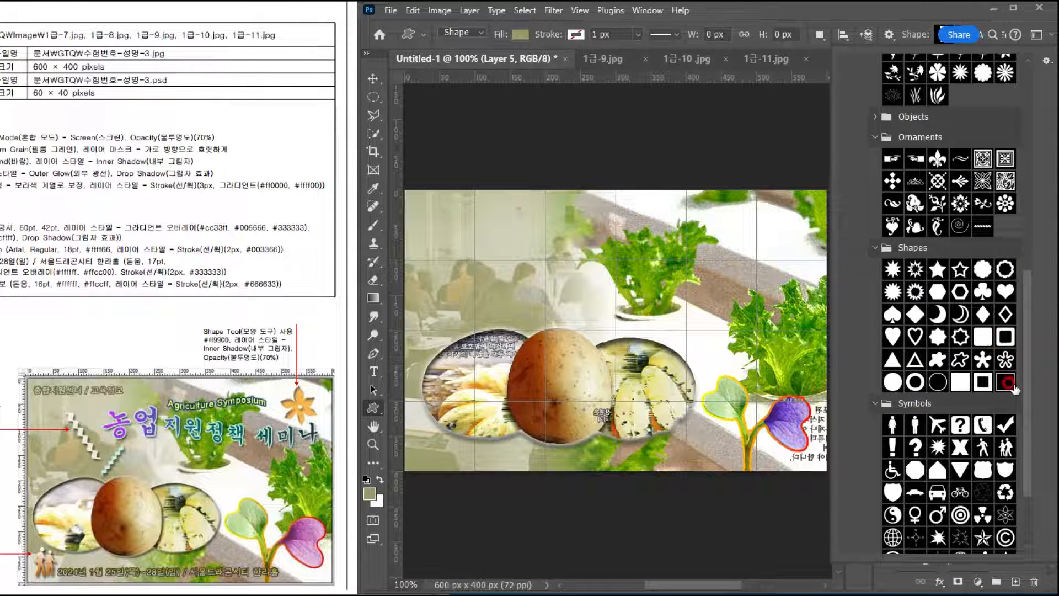
pyautogui.scroll(4, 1005, 419)
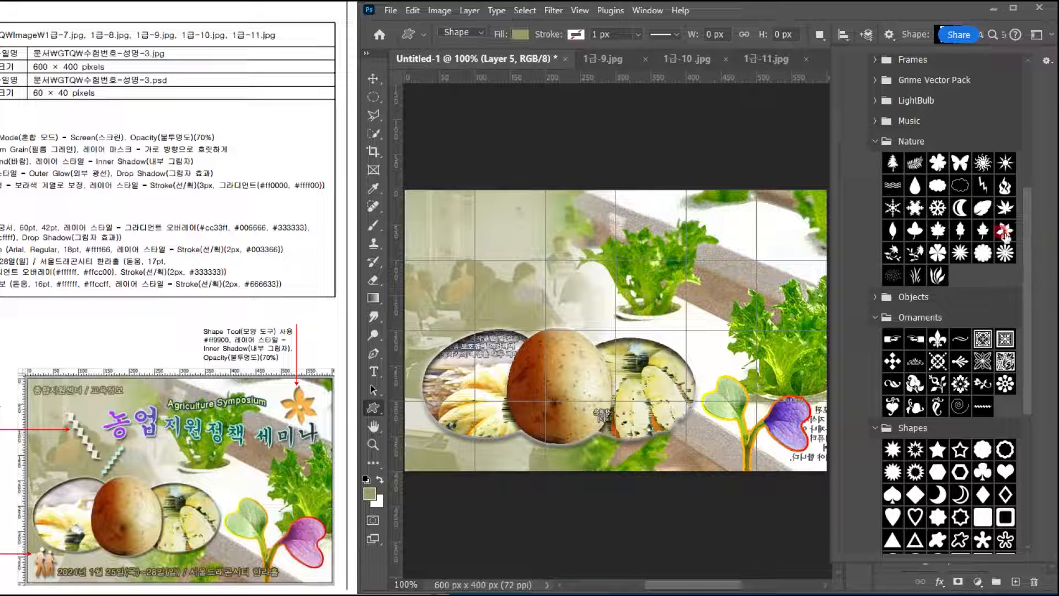
pyautogui.click(1005, 252)
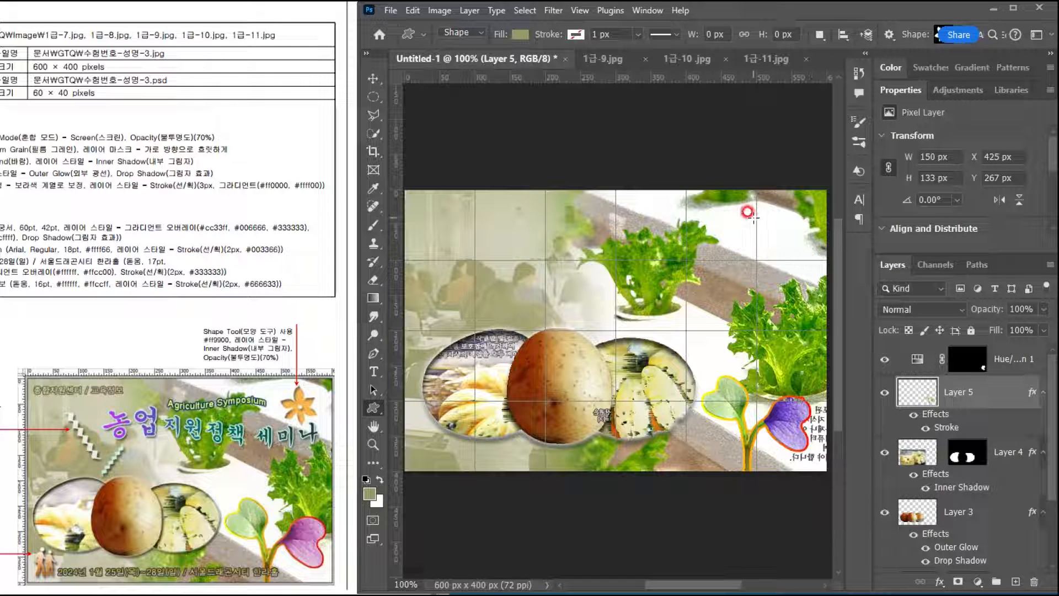
pyautogui.moveTo(756, 214); pyautogui.dragTo(810, 262)
# Step: Move the flower shape layer above the Hue/Saturation adjustment layer and set its fill color to #ff9900
pyautogui.click(81, 280)
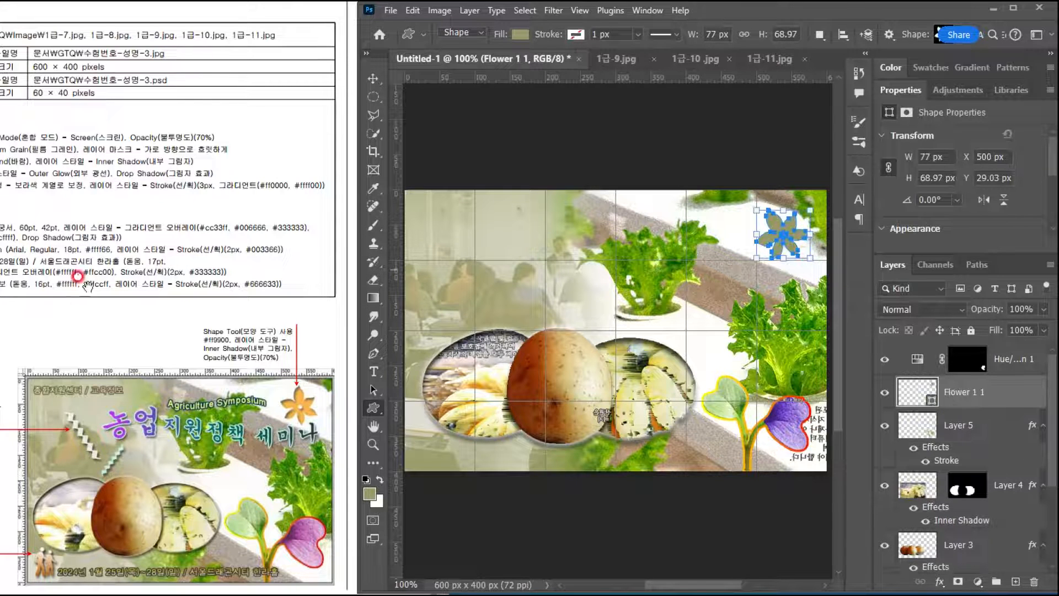
pyautogui.click(232, 356)
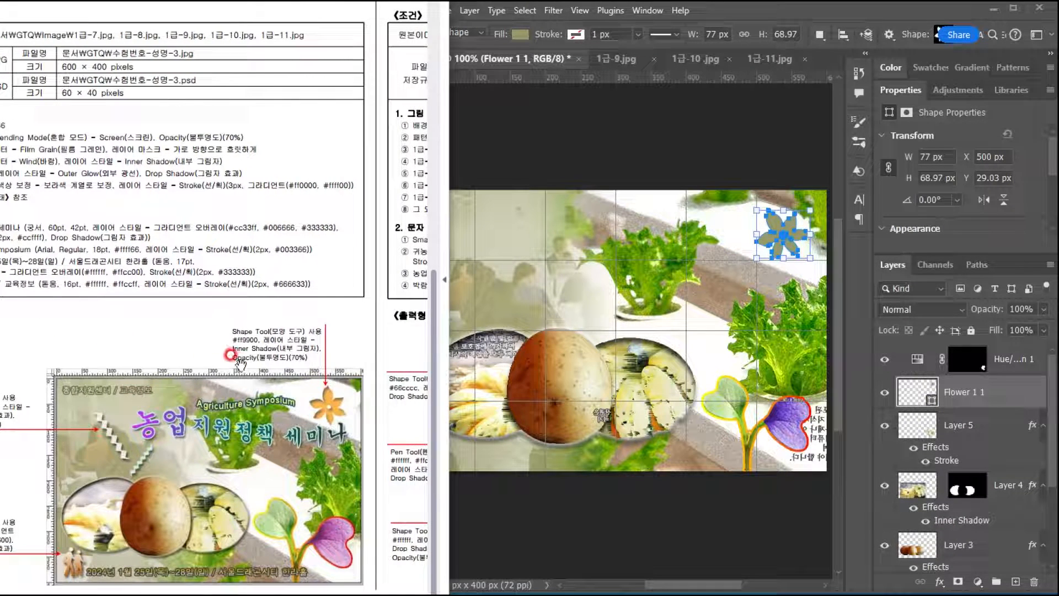
pyautogui.click(927, 411)
pyautogui.moveTo(1015, 394); pyautogui.dragTo(996, 348)
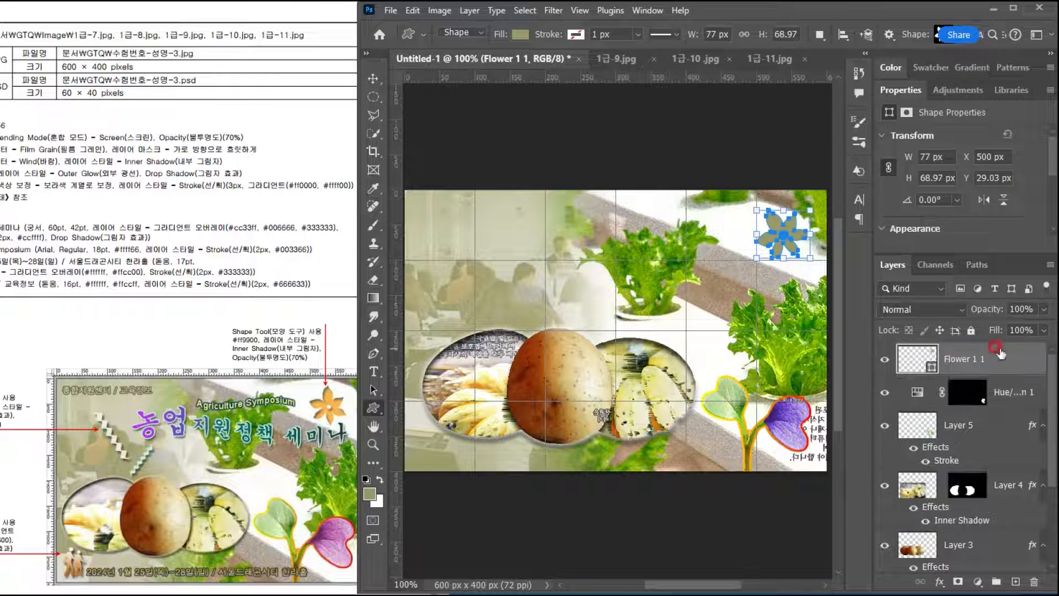
pyautogui.doubleClick(911, 361)
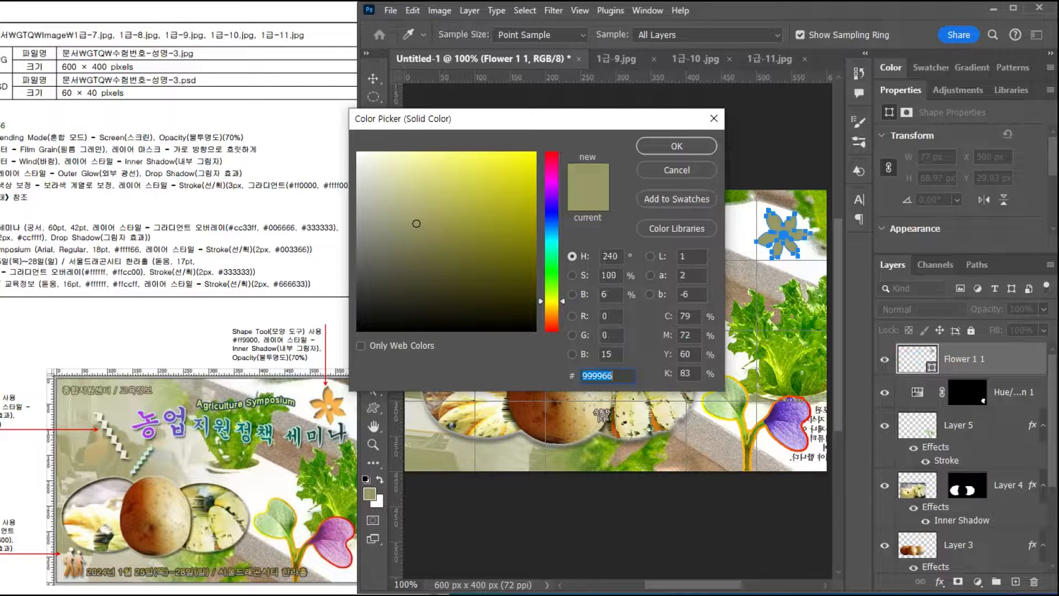
pyautogui.write('ff9900')
pyautogui.press('Return')
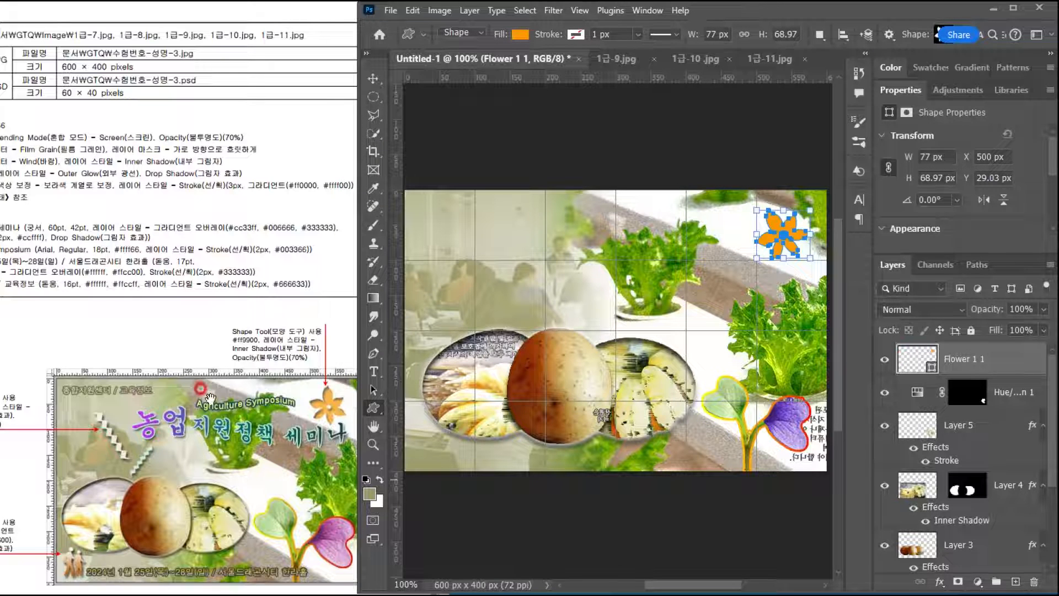
# Step: Add an Inner Shadow layer style to the flower shape
pyautogui.click(940, 580)
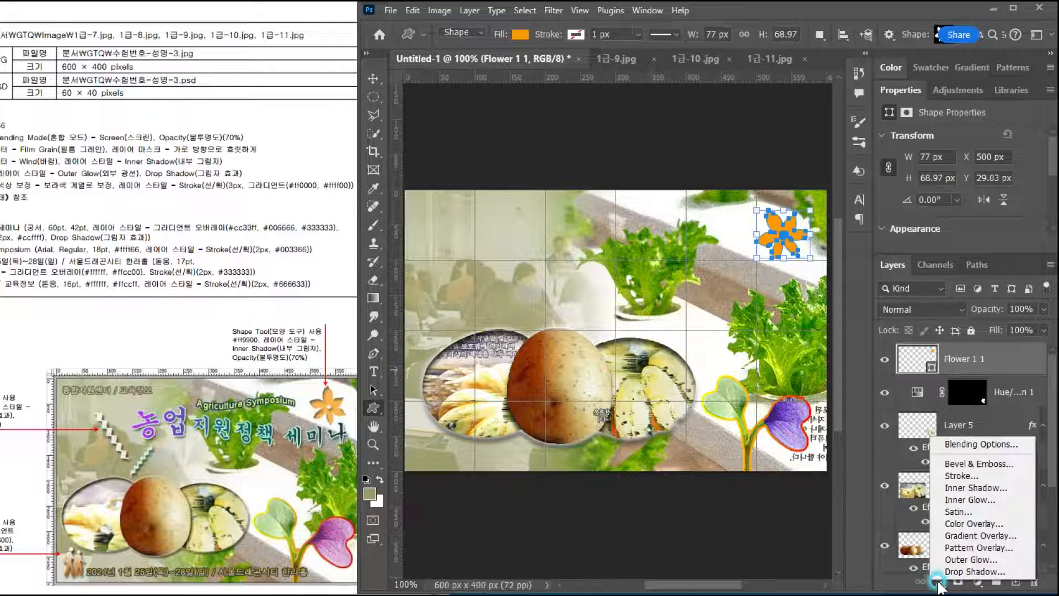
pyautogui.click(360, 369)
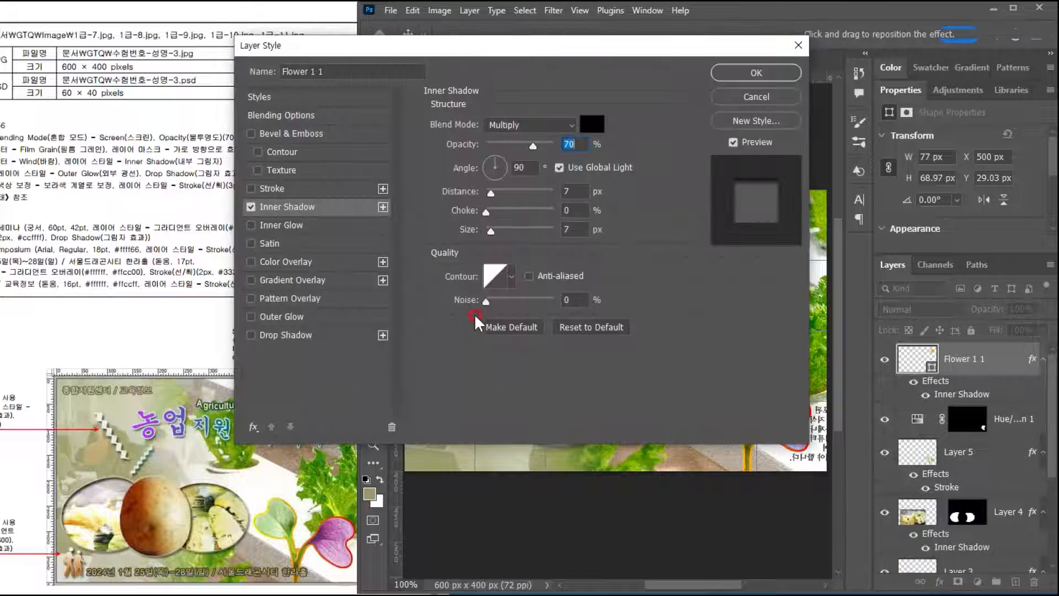
# Step: Apply the Inner Shadow style to the orange flower shape and set its layer opacity to 70%
pyautogui.click(754, 73)
pyautogui.click(1021, 307)
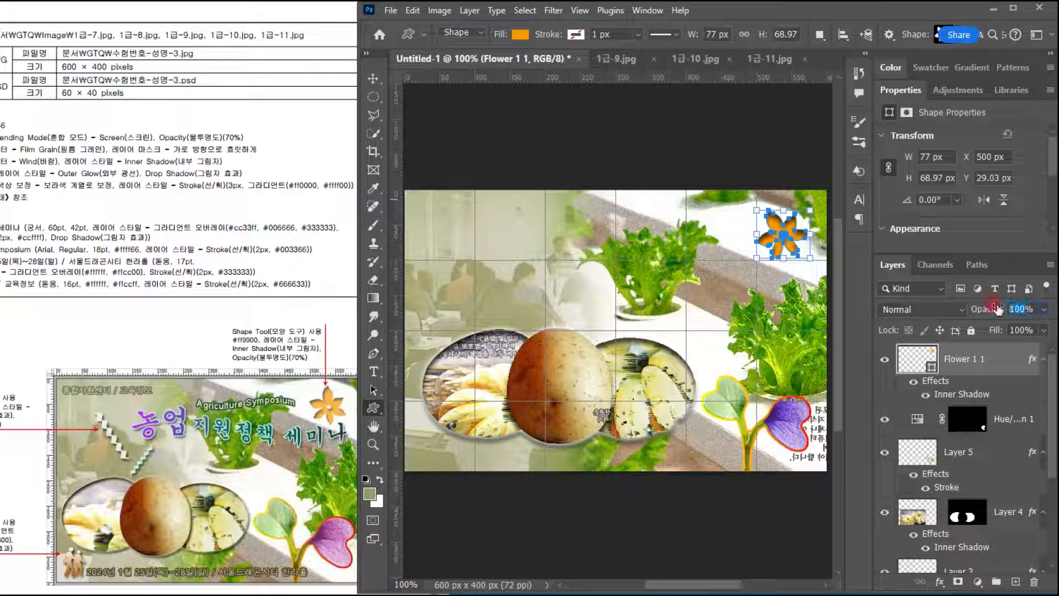
pyautogui.write('70')
pyautogui.press('Return')
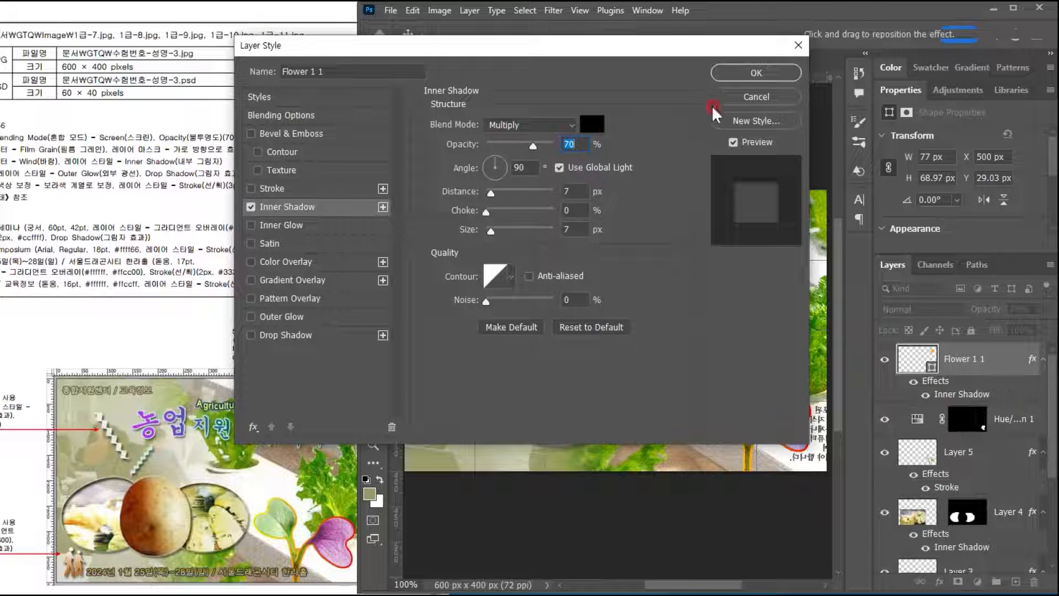
pyautogui.click(736, 70)
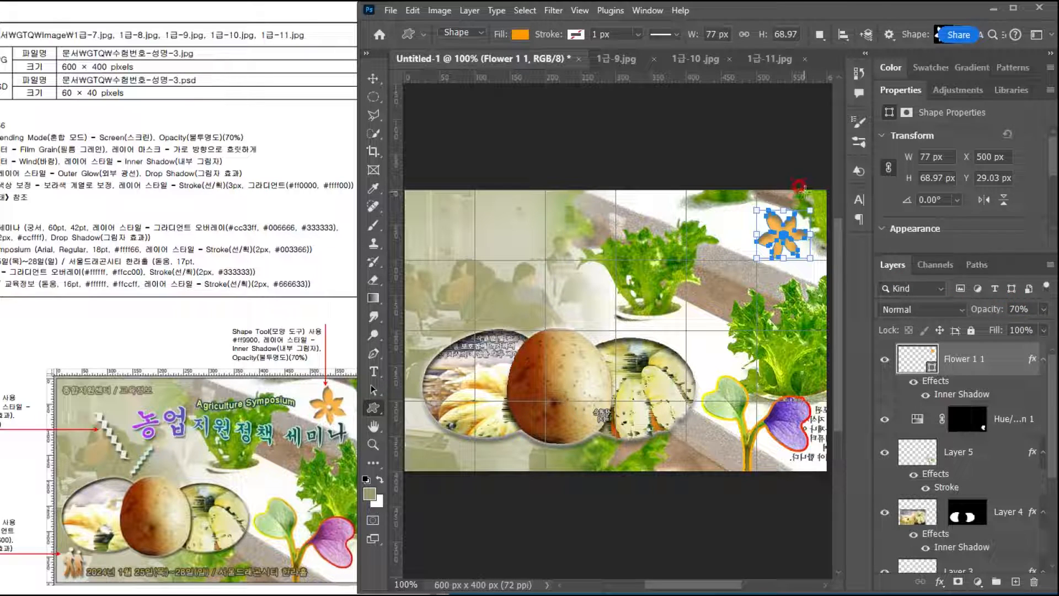
# Step: Rotate the orange flower shape clockwise by about 27°
pyautogui.hotkey('ctrl', 't')
pyautogui.moveTo(814, 200); pyautogui.dragTo(825, 219)
pyautogui.press('Return')
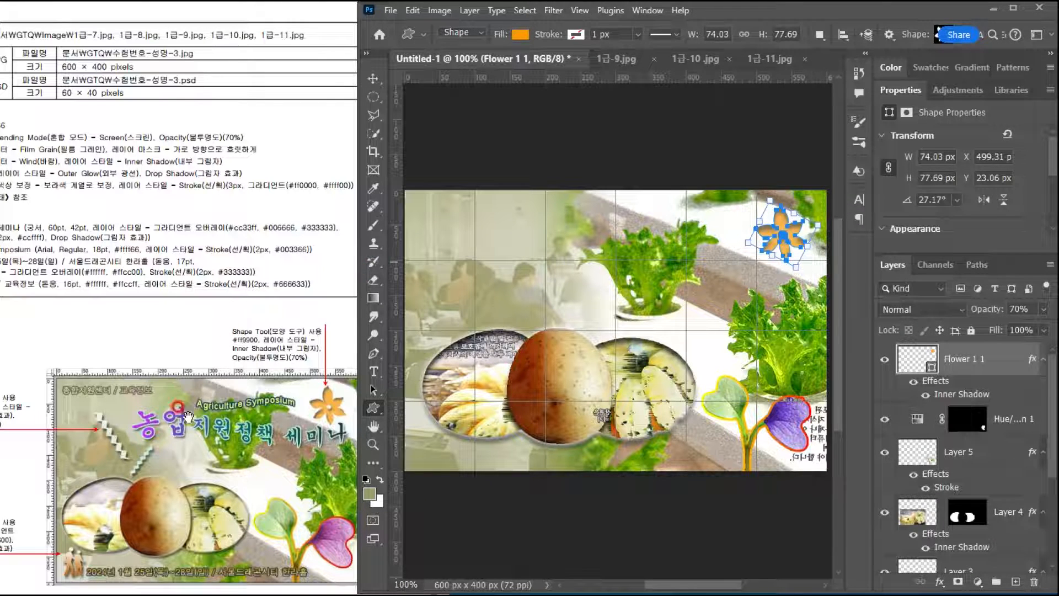
# Step: Draw the zigzag custom shape from the Ornaments set, about 128 × 19 px, in the upper-left area of the canvas
pyautogui.click(166, 452)
pyautogui.moveTo(173, 515); pyautogui.dragTo(265, 502)
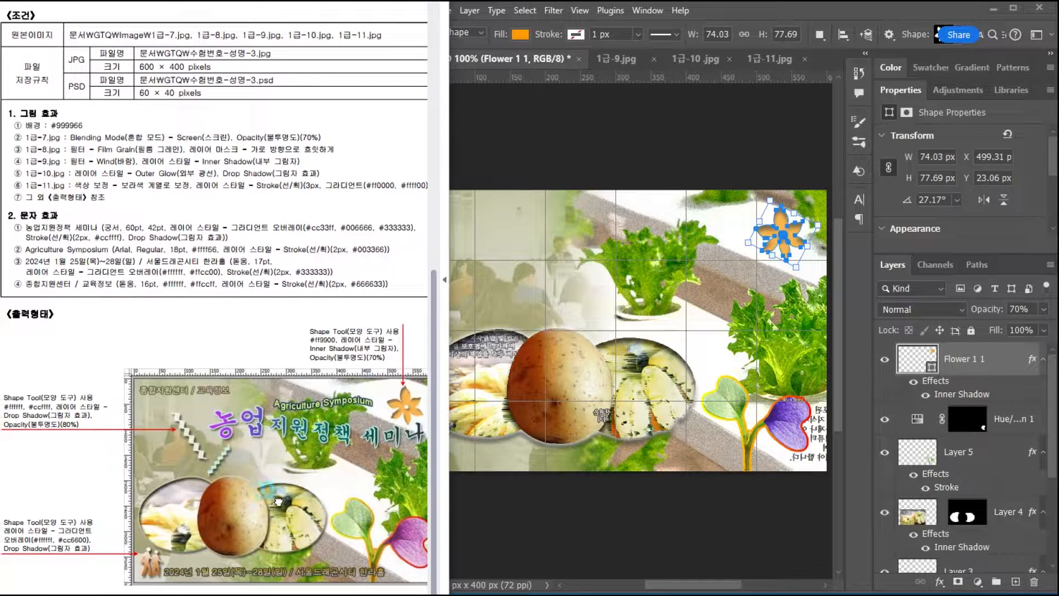
pyautogui.click(747, 16)
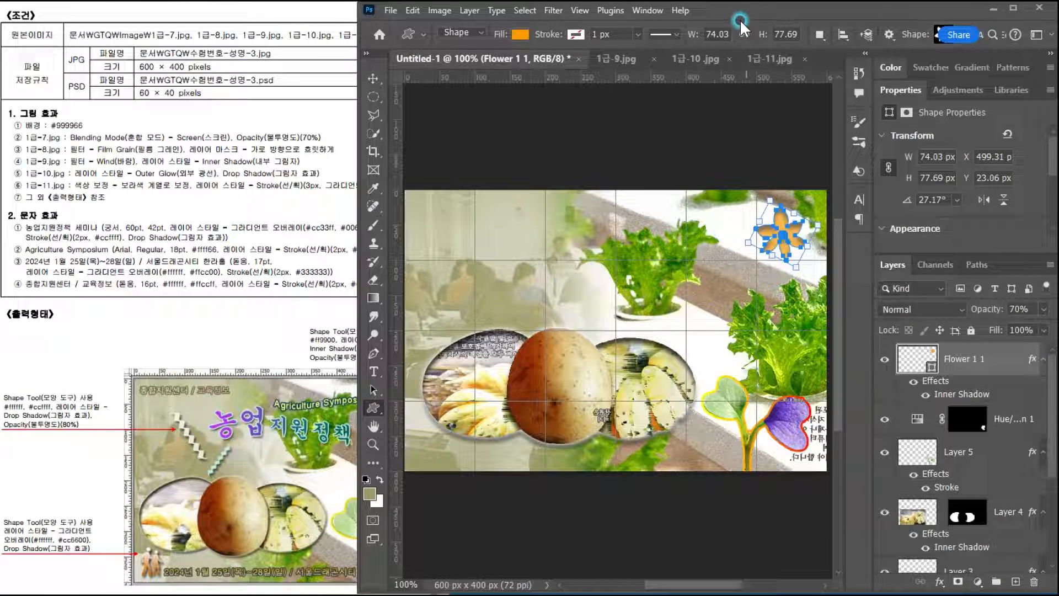
pyautogui.click(936, 38)
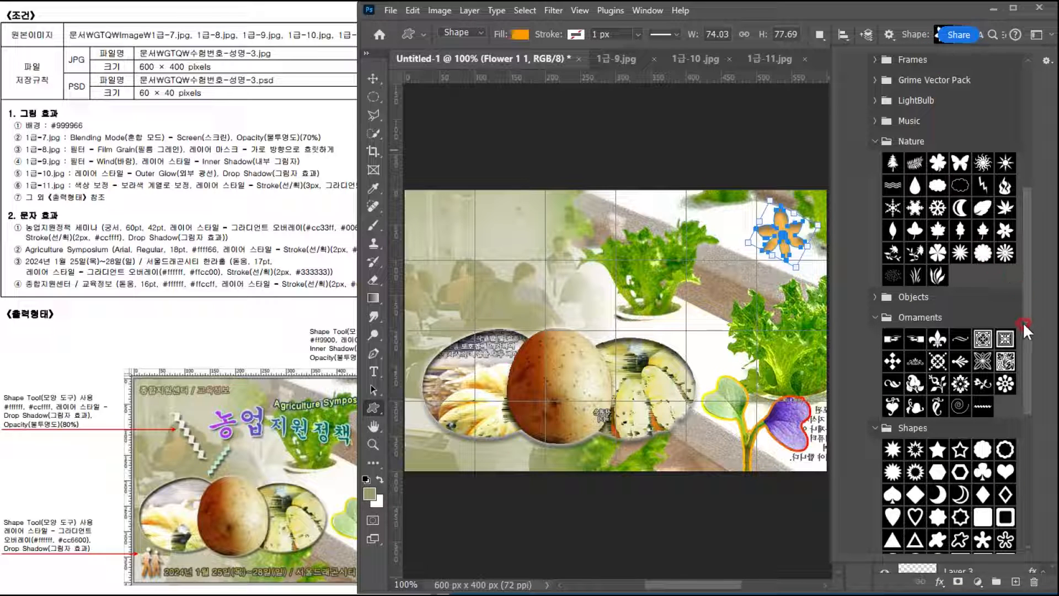
pyautogui.click(981, 406)
pyautogui.click(840, 414)
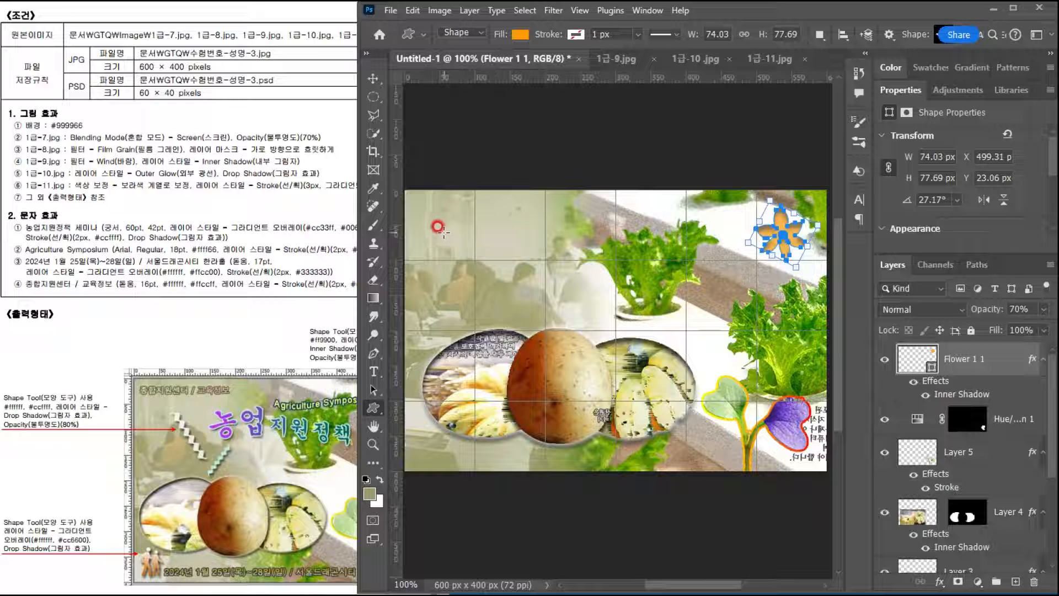
pyautogui.moveTo(446, 236); pyautogui.dragTo(548, 269)
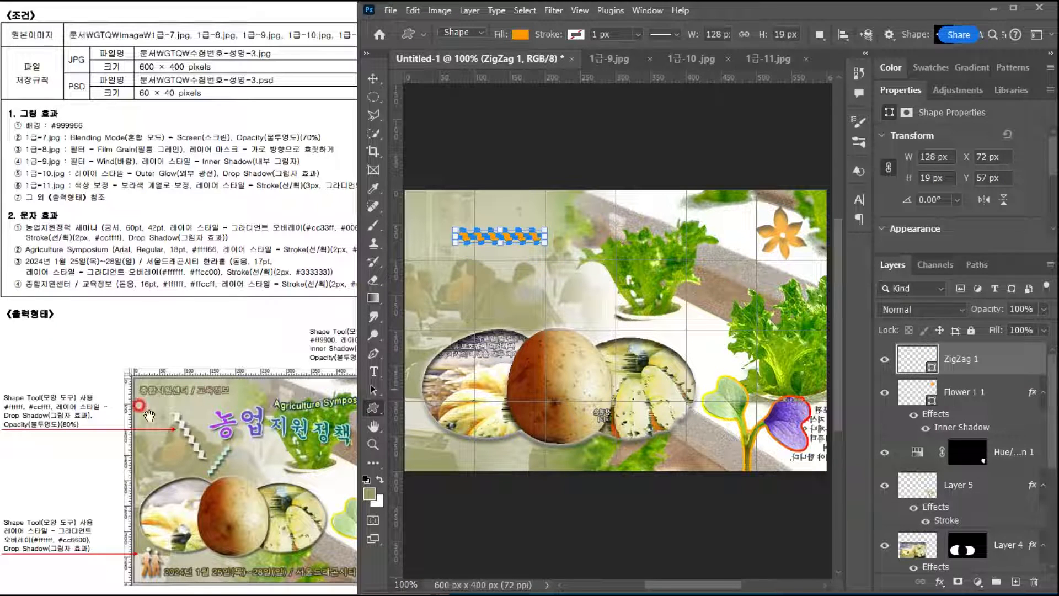
# Step: Change the zigzag shape's fill colour to #ffffff
pyautogui.doubleClick(913, 359)
pyautogui.moveTo(444, 257); pyautogui.dragTo(310, 120)
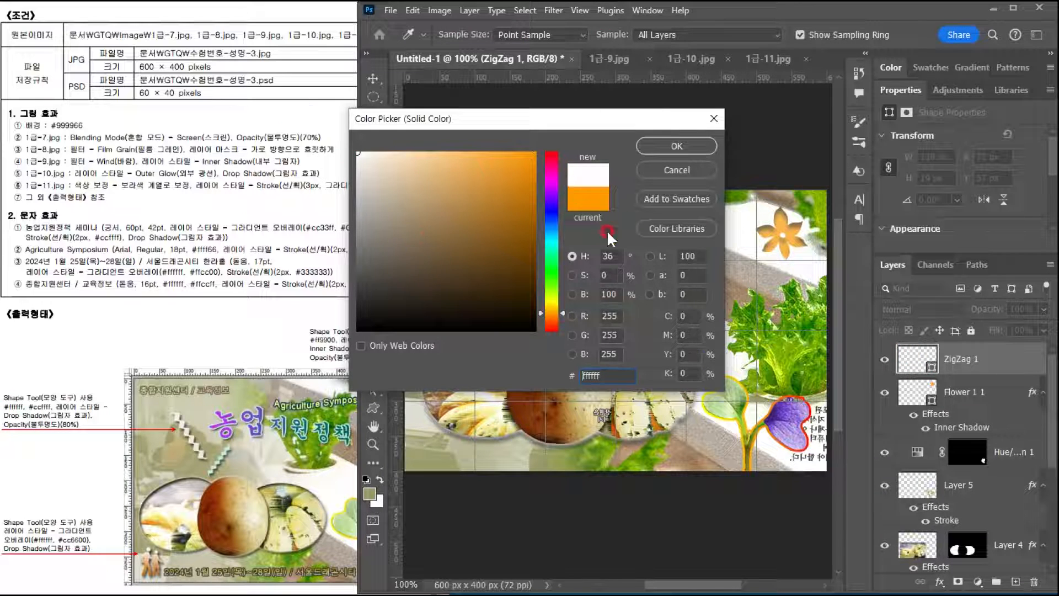
pyautogui.click(651, 145)
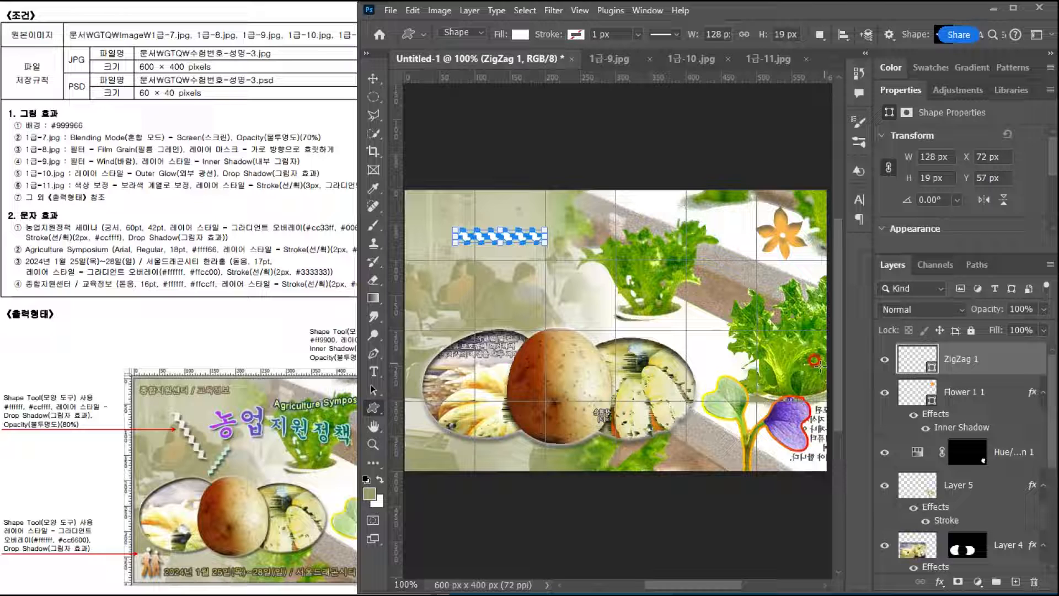
# Step: Add a Drop Shadow to the zigzag shape and set its layer opacity to 80%
pyautogui.doubleClick(1003, 363)
pyautogui.click(286, 335)
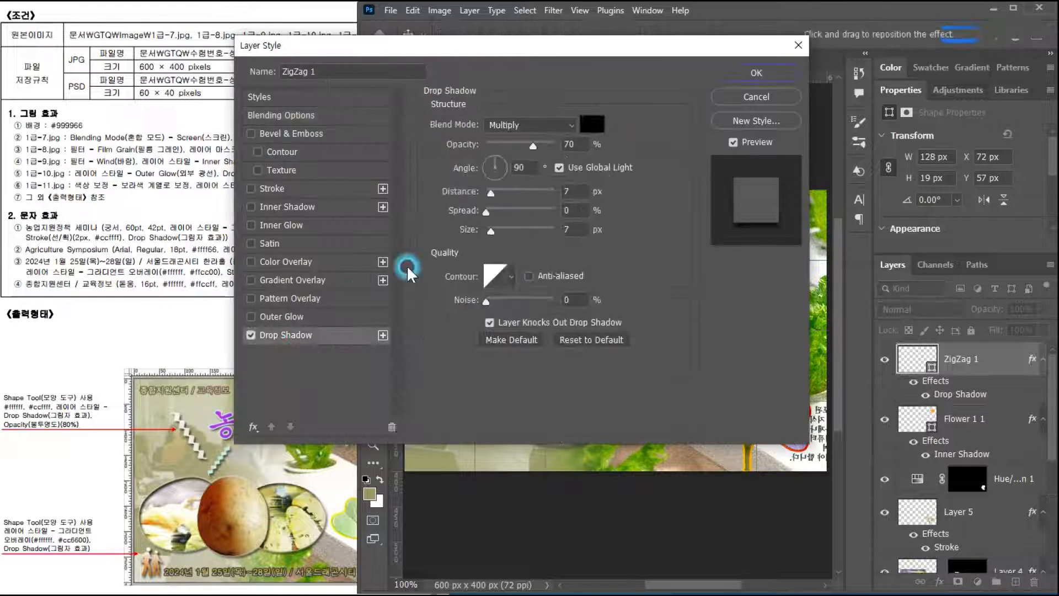
pyautogui.click(749, 74)
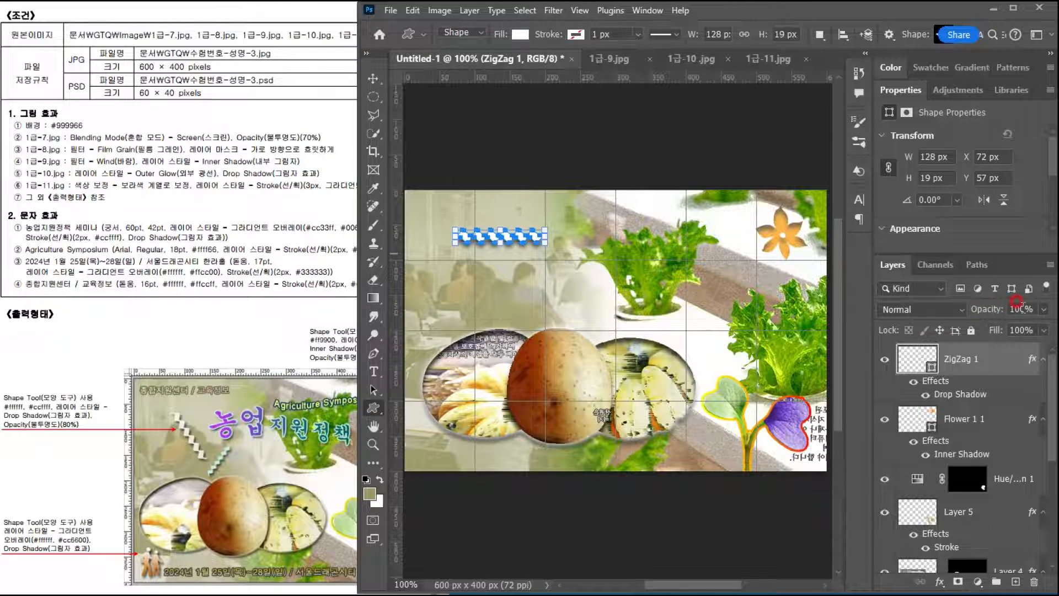
pyautogui.moveTo(1001, 309); pyautogui.dragTo(993, 310)
# Step: Move the zigzag shape lower on the canvas and rotate it clockwise by about 46°
pyautogui.click(373, 78)
pyautogui.click(531, 319)
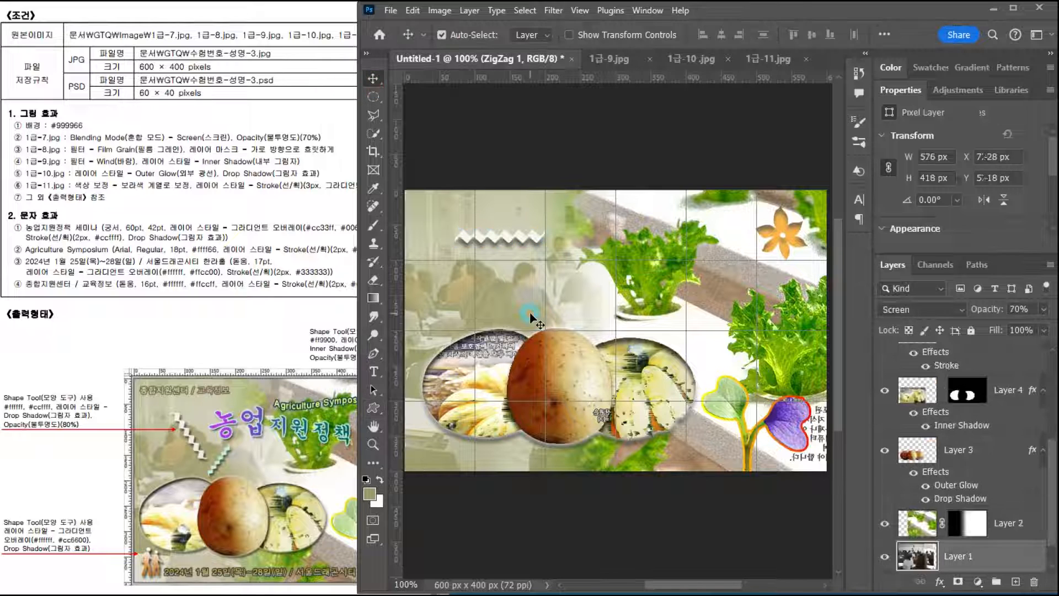
pyautogui.moveTo(496, 240); pyautogui.dragTo(463, 252)
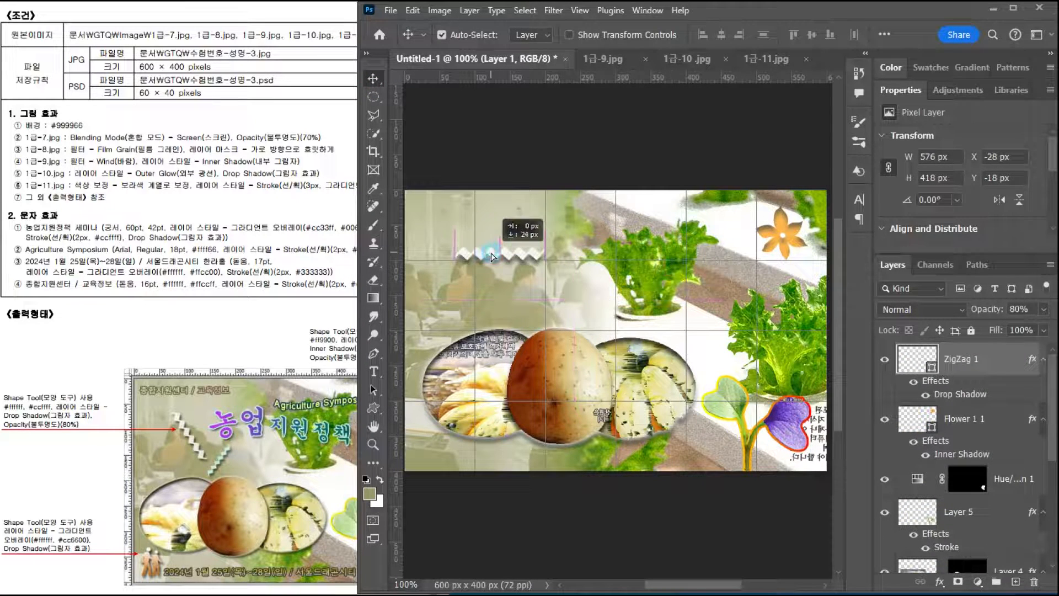
pyautogui.hotkey('ctrl', 't')
pyautogui.moveTo(563, 268); pyautogui.dragTo(511, 299)
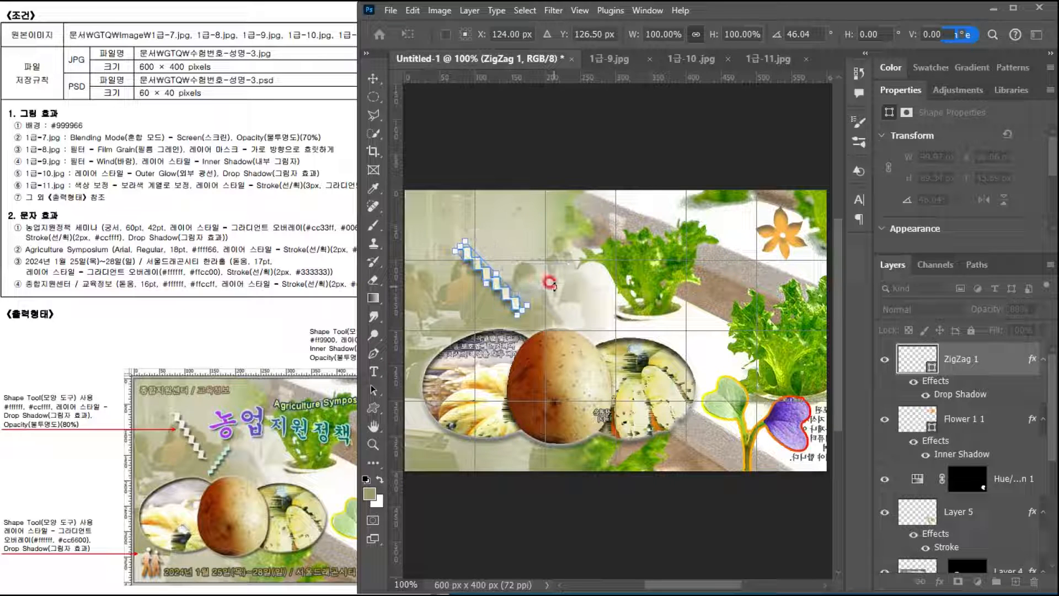
pyautogui.press('Return')
pyautogui.click(527, 299)
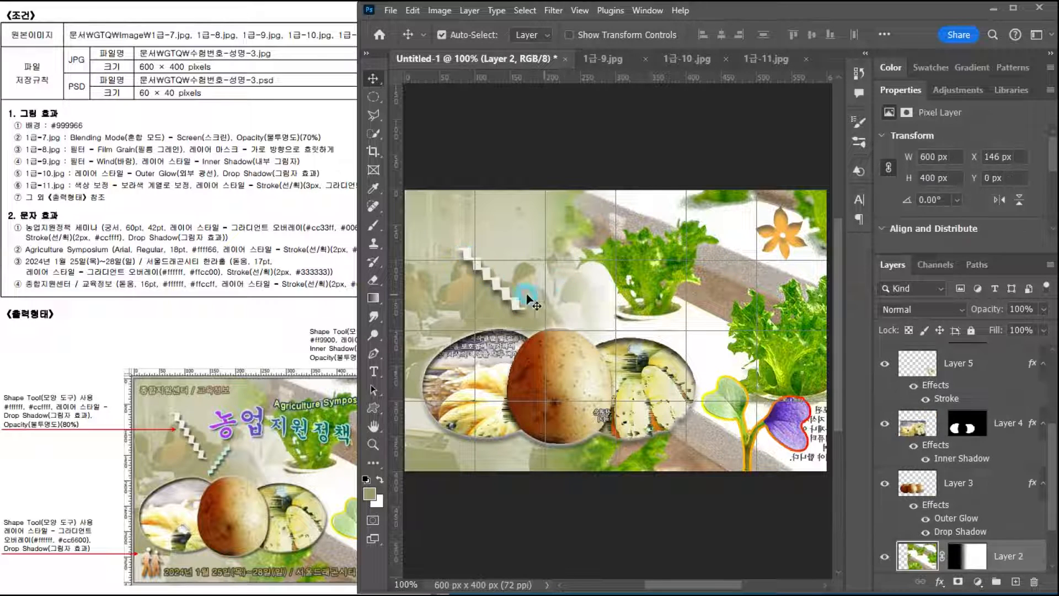
# Step: Duplicate the zigzag and transform the copy to about 69% scale and 80° further rotation, placed beside the original's lower end
pyautogui.moveTo(497, 284); pyautogui.dragTo(550, 282)
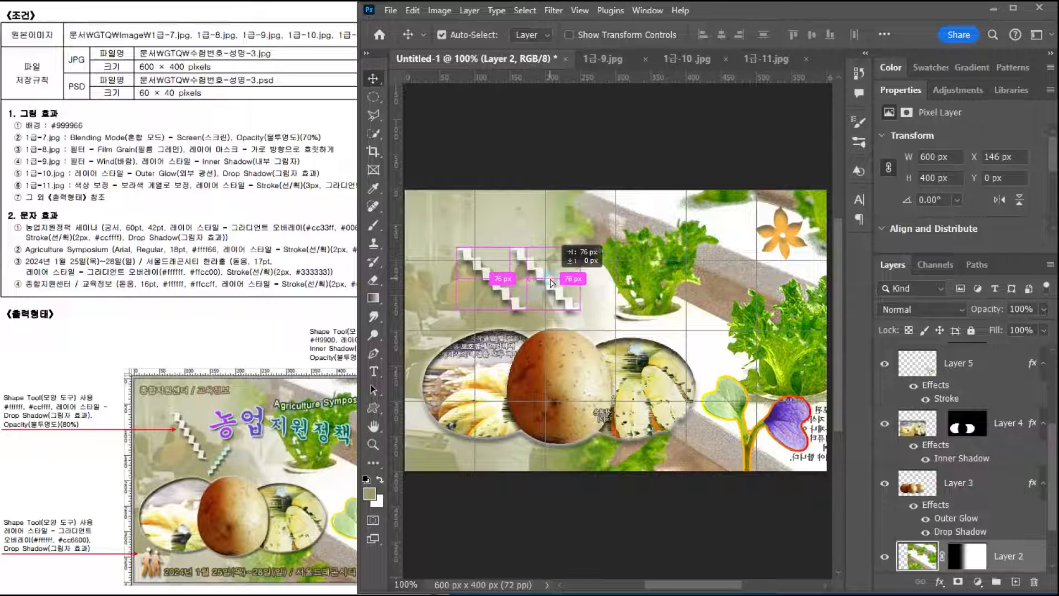
pyautogui.hotkey('ctrl', 't')
pyautogui.moveTo(580, 247); pyautogui.dragTo(548, 294)
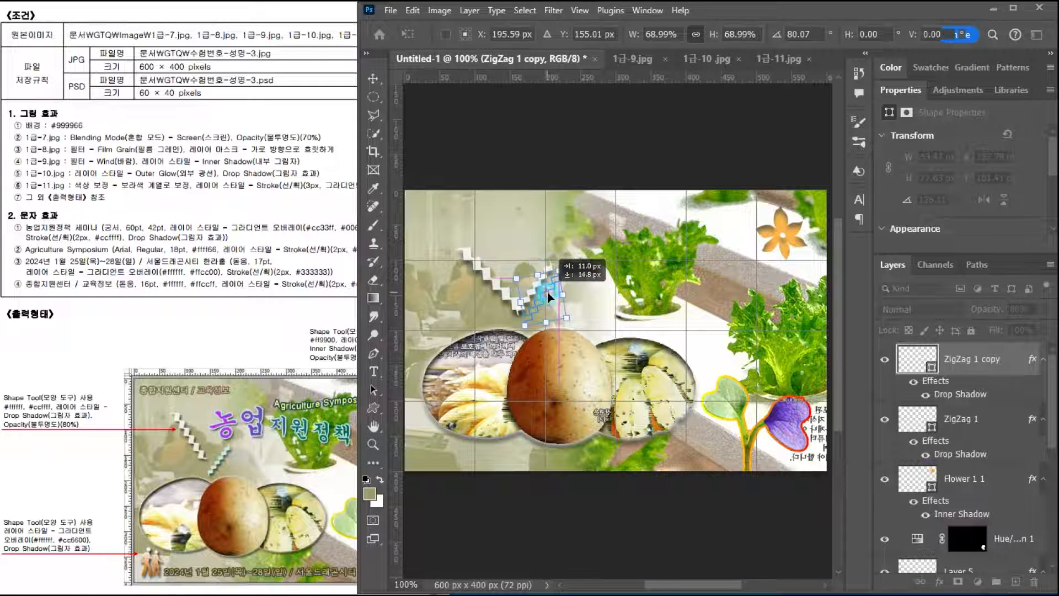
pyautogui.press('Left')
pyautogui.press('Left')
pyautogui.press('Down')
pyautogui.press('Down')
pyautogui.press('Down')
pyautogui.press('Down')
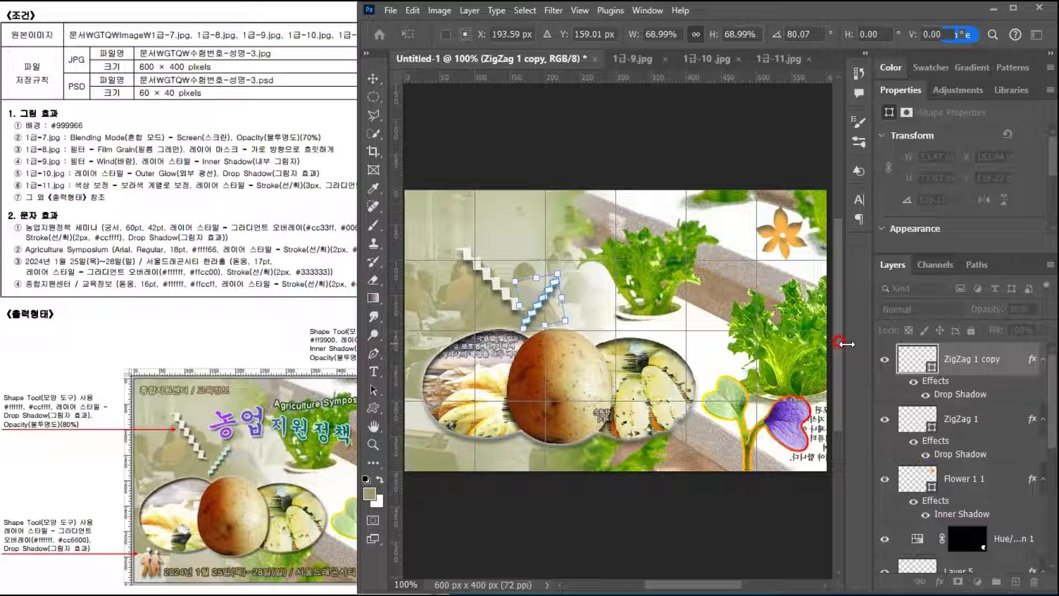
pyautogui.press('Return')
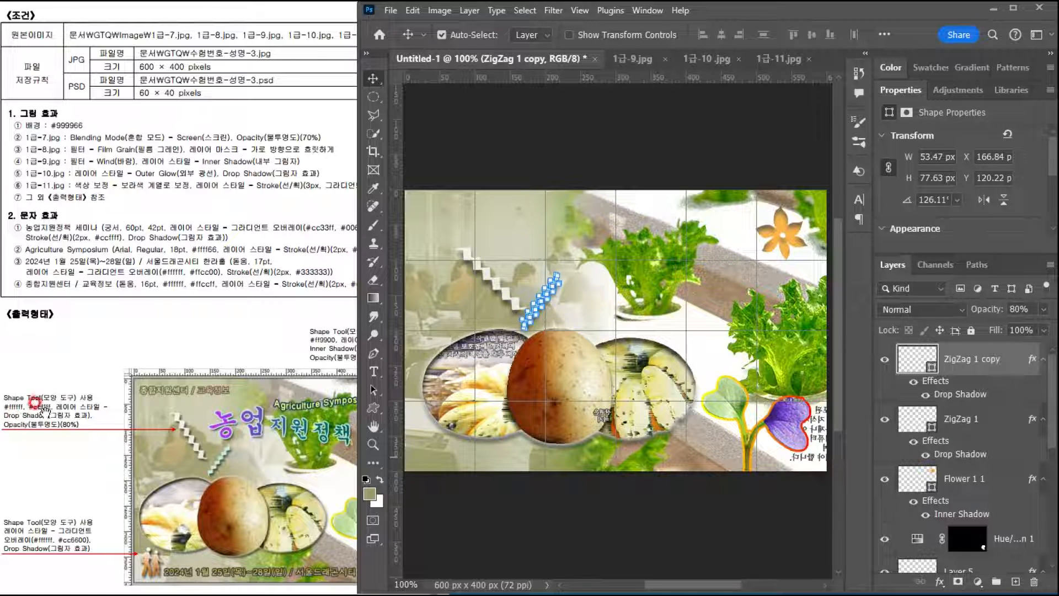
# Step: Change the smaller zigzag copy's fill colour to #ccffff and deselect the shape
pyautogui.doubleClick(913, 358)
pyautogui.write('c')
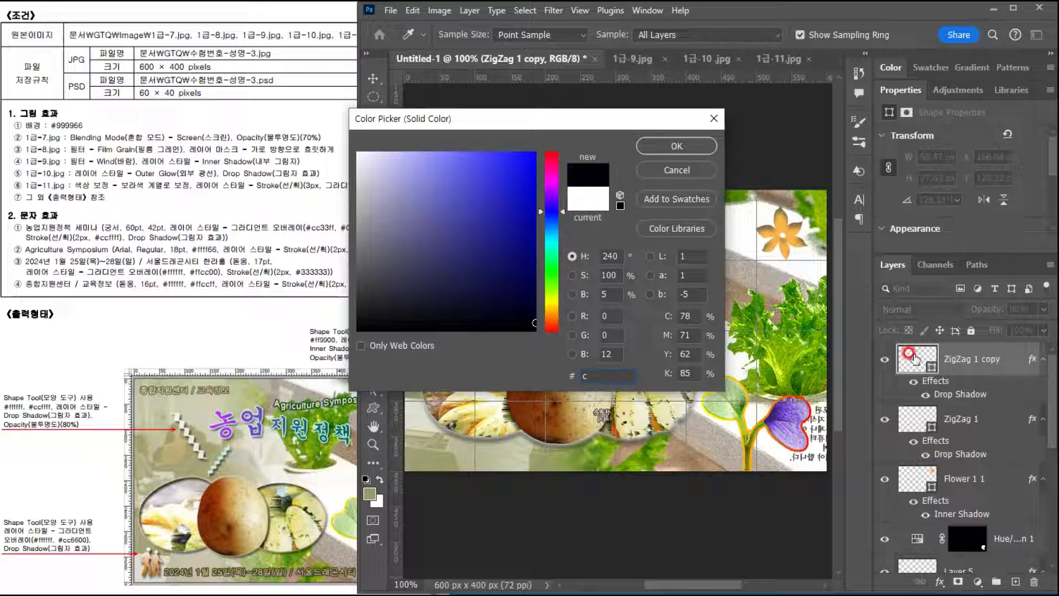
pyautogui.write('ff')
pyautogui.press('Return')
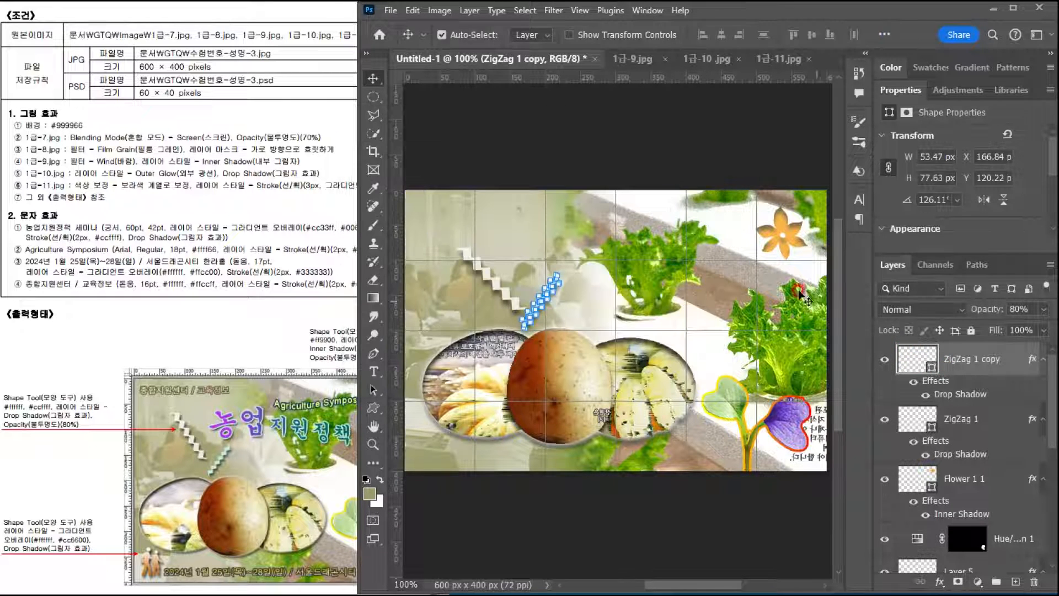
pyautogui.click(544, 219)
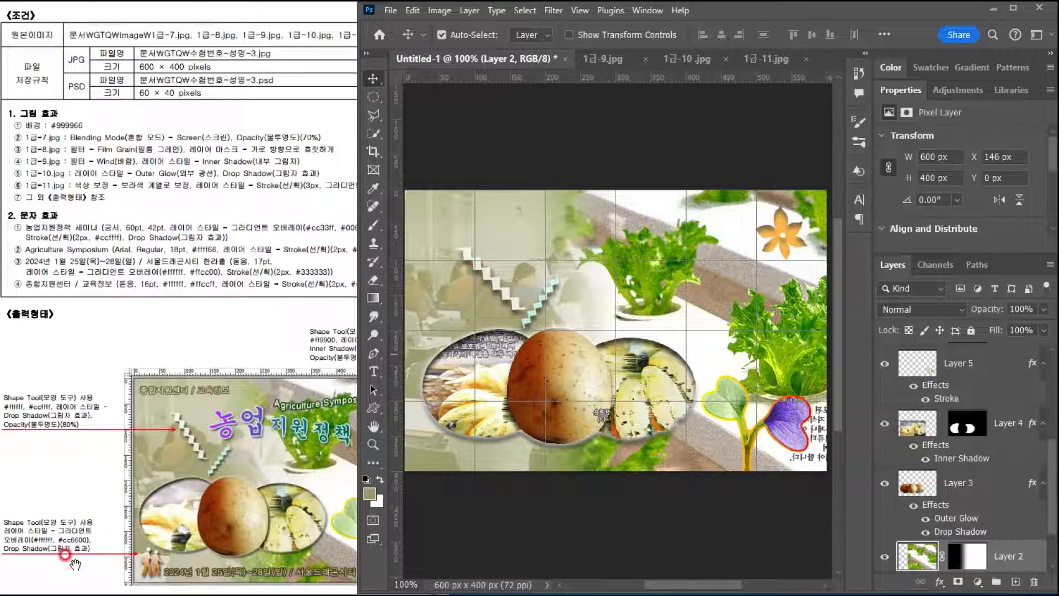
# Step: Draw the two walking children custom shape from the Symbols set, about 43 × 55 px, in the lower-left corner of the canvas
pyautogui.click(374, 410)
pyautogui.click(377, 425)
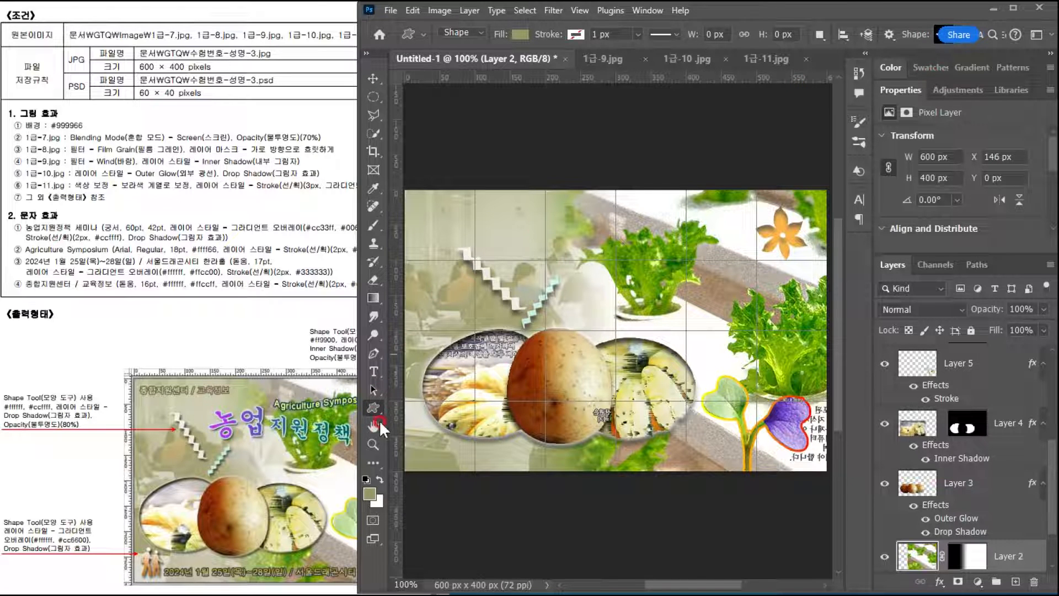
pyautogui.click(934, 35)
pyautogui.scroll(-5, 969, 381)
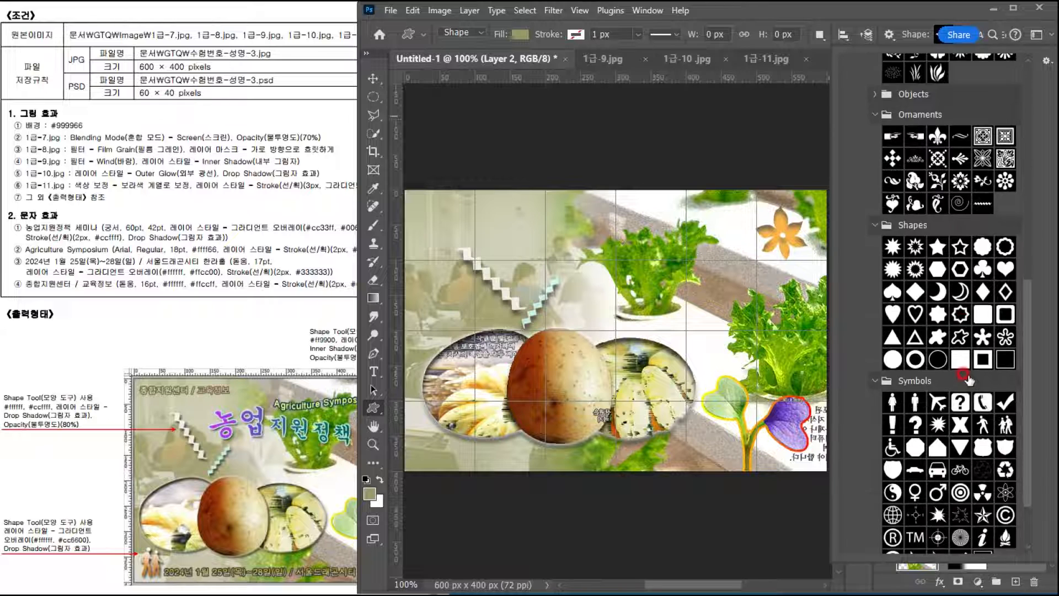
pyautogui.scroll(-2, 970, 379)
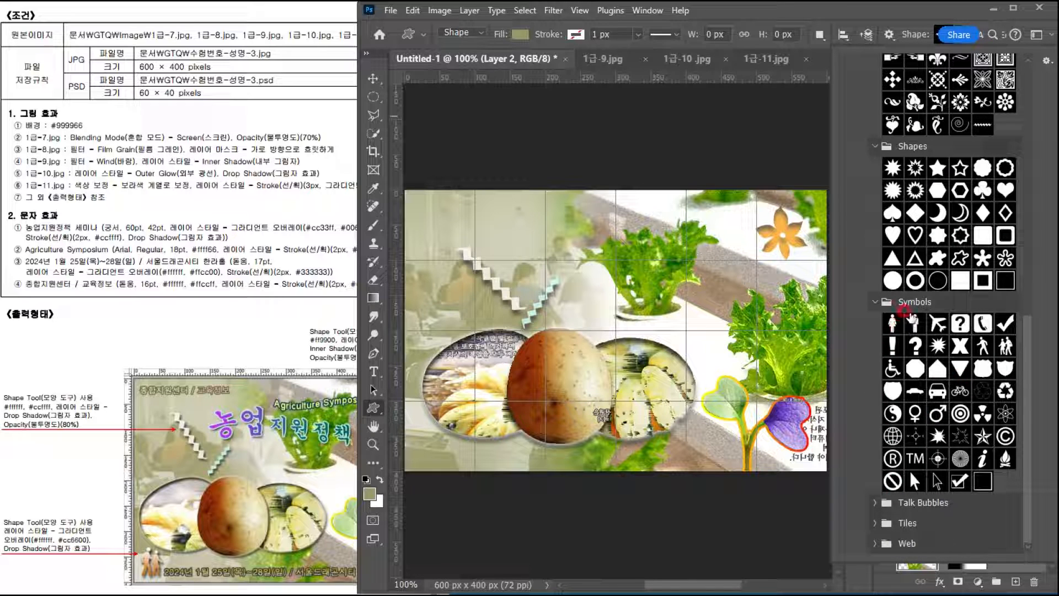
pyautogui.click(1005, 346)
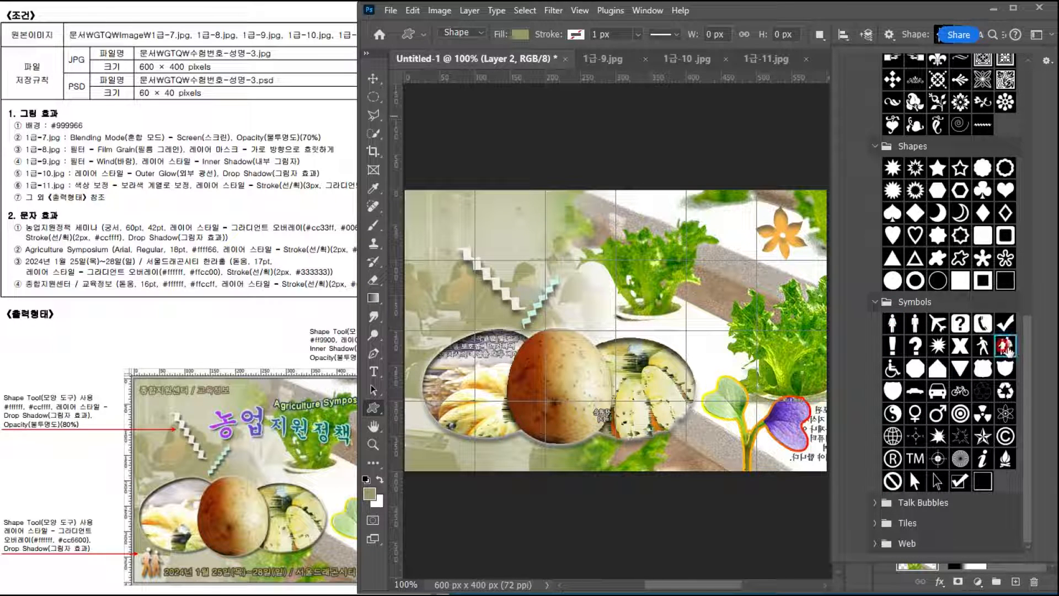
pyautogui.click(1009, 350)
pyautogui.click(408, 450)
pyautogui.moveTo(413, 424); pyautogui.dragTo(458, 463)
# Step: Flip the walking children shape horizontally
pyautogui.hotkey('ctrl', 't')
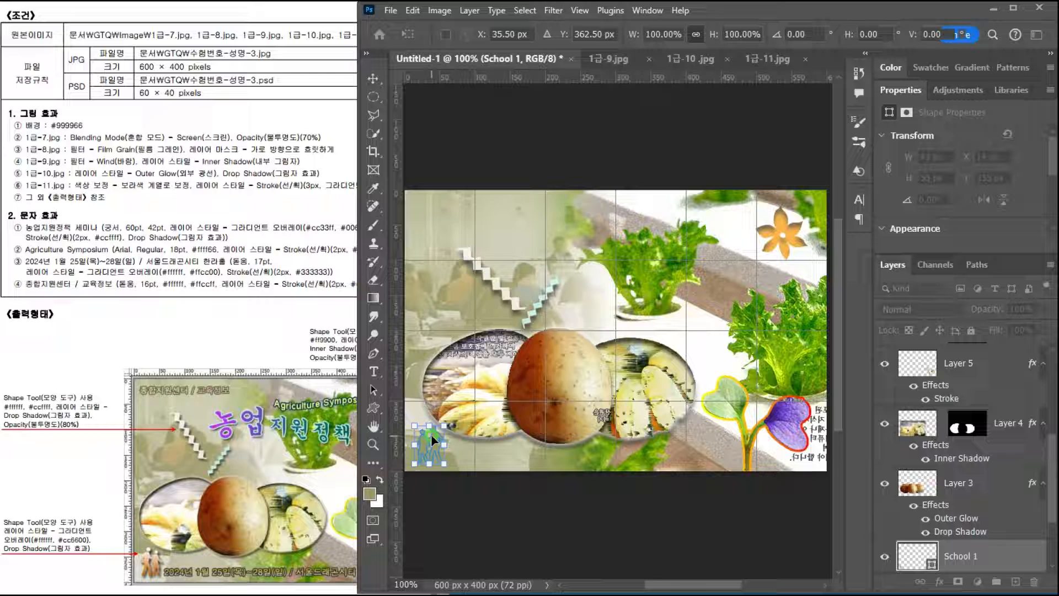
pyautogui.rightClick(433, 440)
pyautogui.click(474, 413)
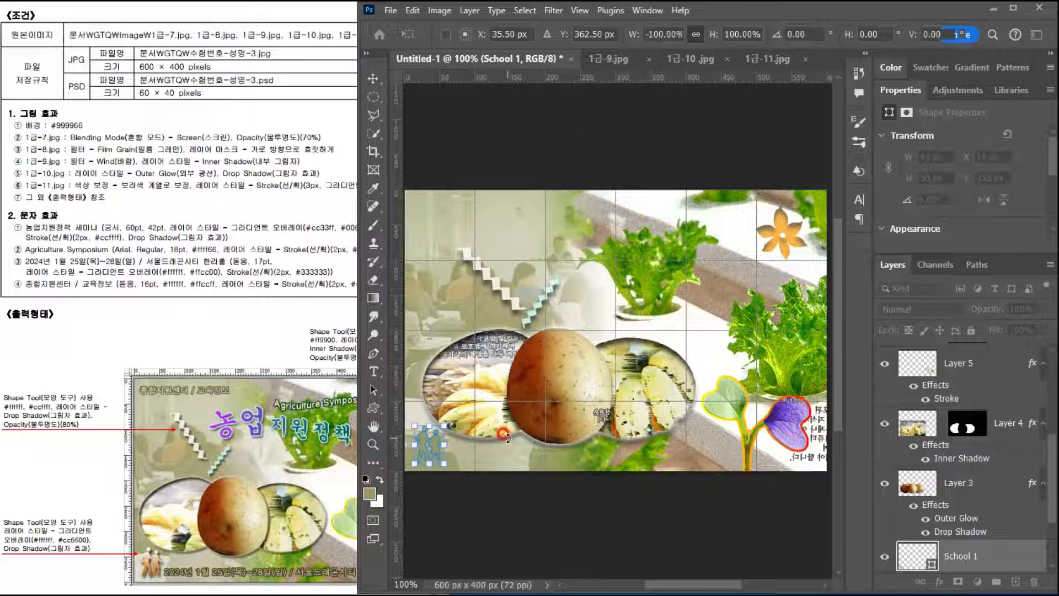
pyautogui.press('Return')
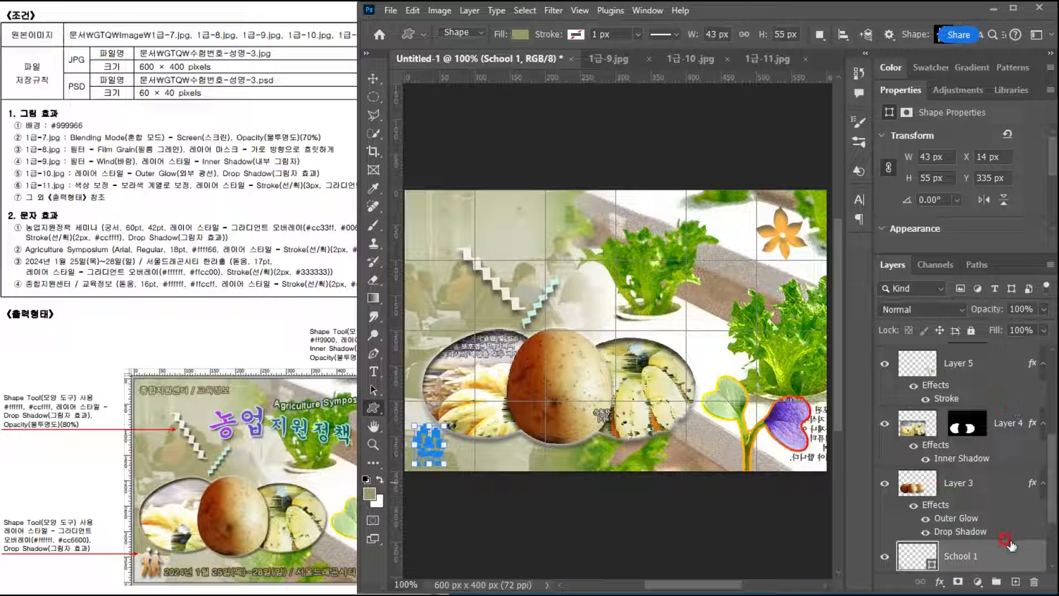
# Step: Add a Gradient Overlay running from #ffffff to #cc6600 to the walking children shape
pyautogui.scroll(-3, 1007, 559)
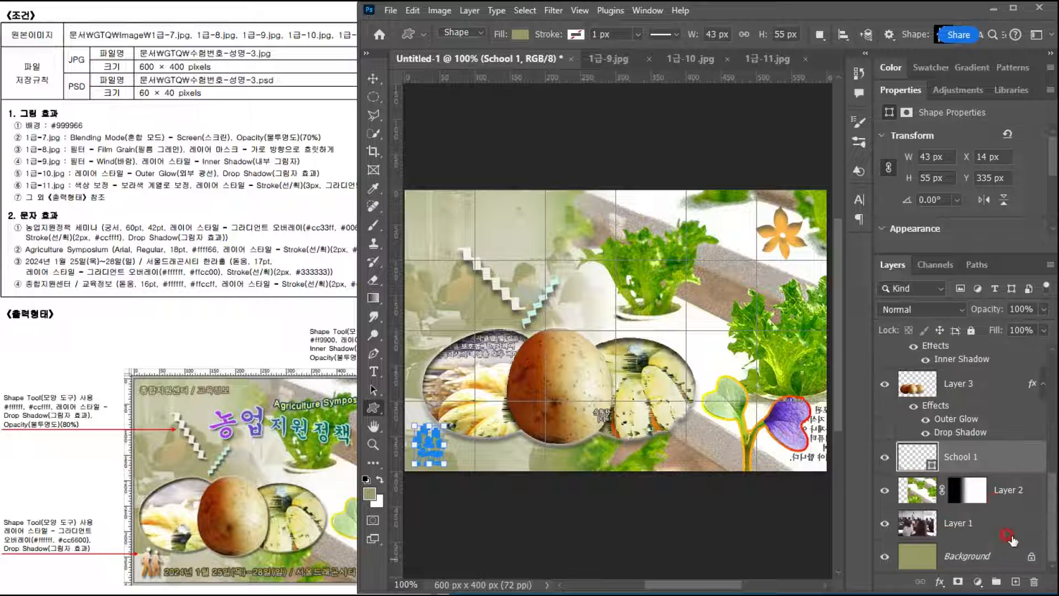
pyautogui.click(937, 584)
pyautogui.click(959, 541)
pyautogui.click(28, 508)
pyautogui.click(501, 162)
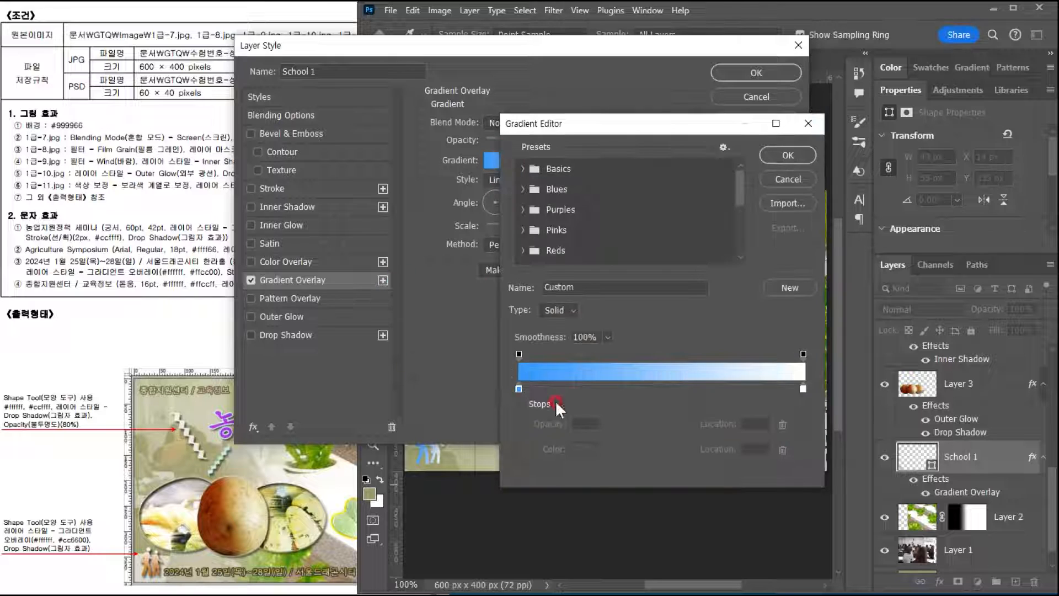
pyautogui.doubleClick(515, 385)
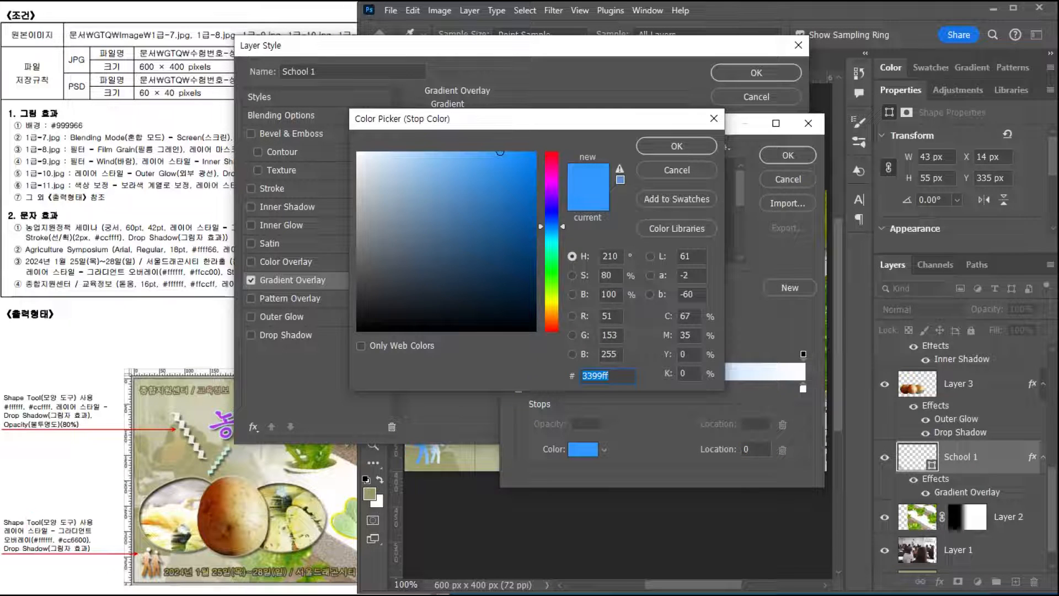
pyautogui.write('ffffff')
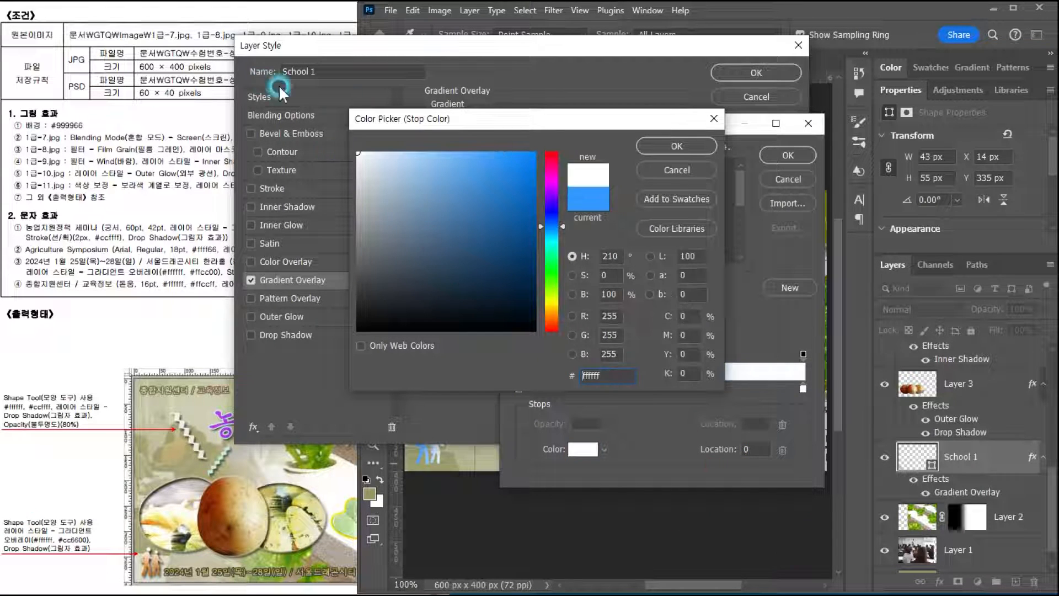
pyautogui.click(664, 145)
pyautogui.doubleClick(805, 389)
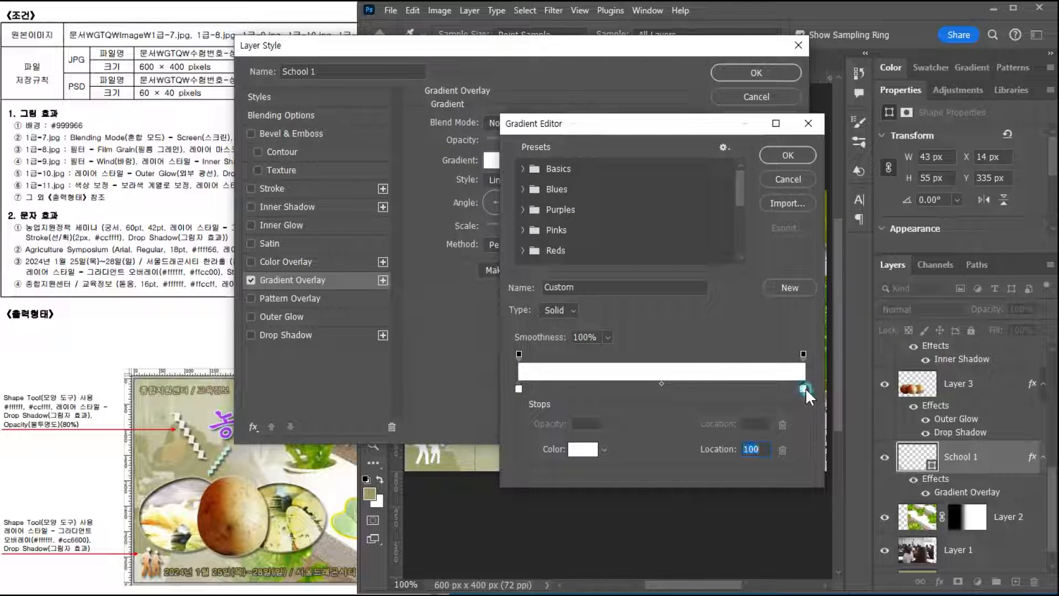
pyautogui.write('cc6600')
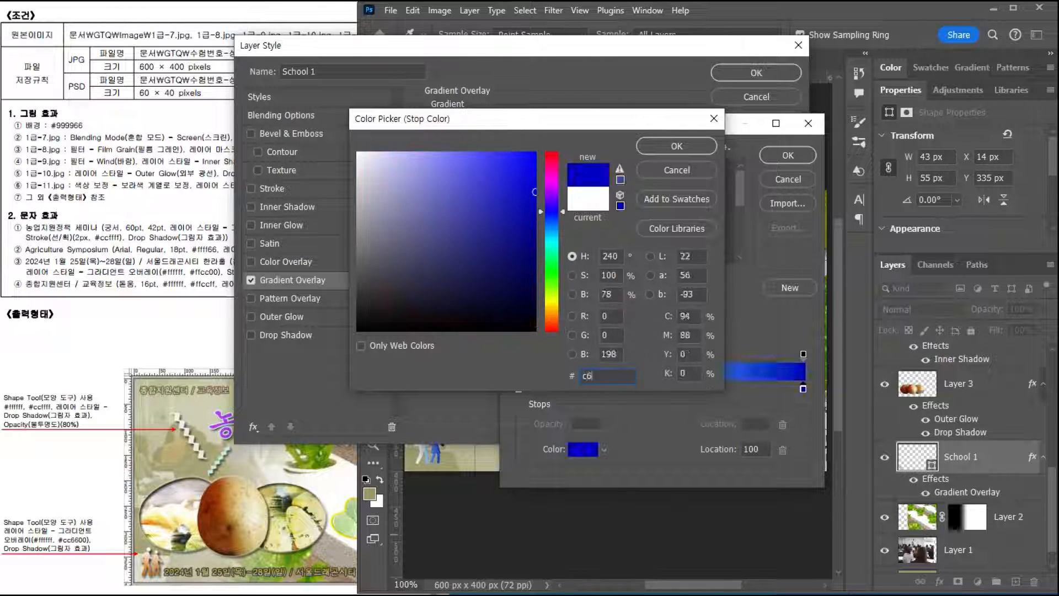
pyautogui.press('Return')
pyautogui.click(776, 160)
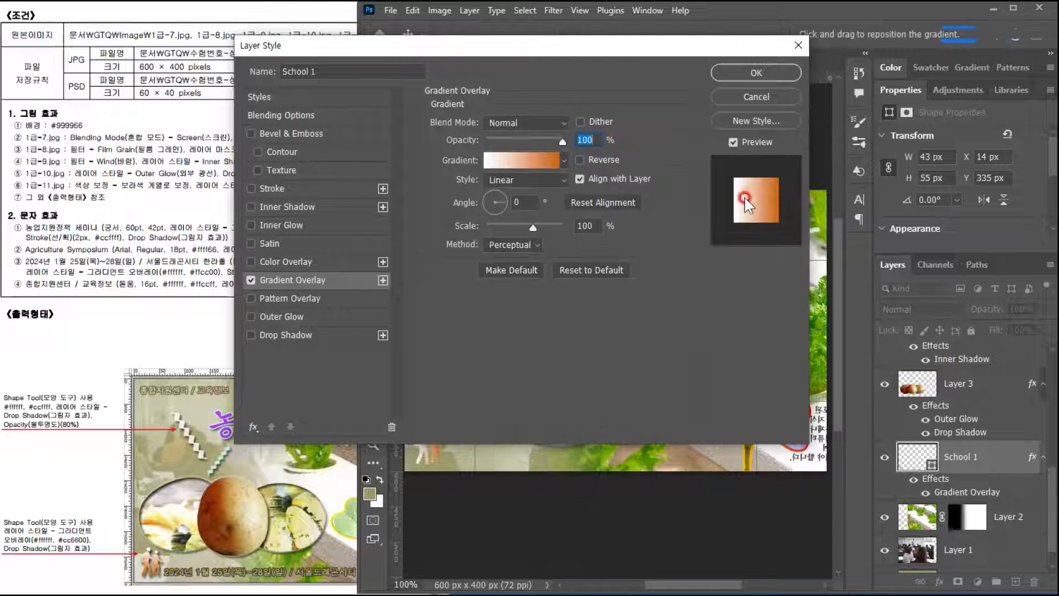
# Step: Set the children's gradient angle to 90° and reverse its direction
pyautogui.moveTo(433, 48); pyautogui.dragTo(747, 161)
pyautogui.moveTo(829, 149); pyautogui.dragTo(765, 96)
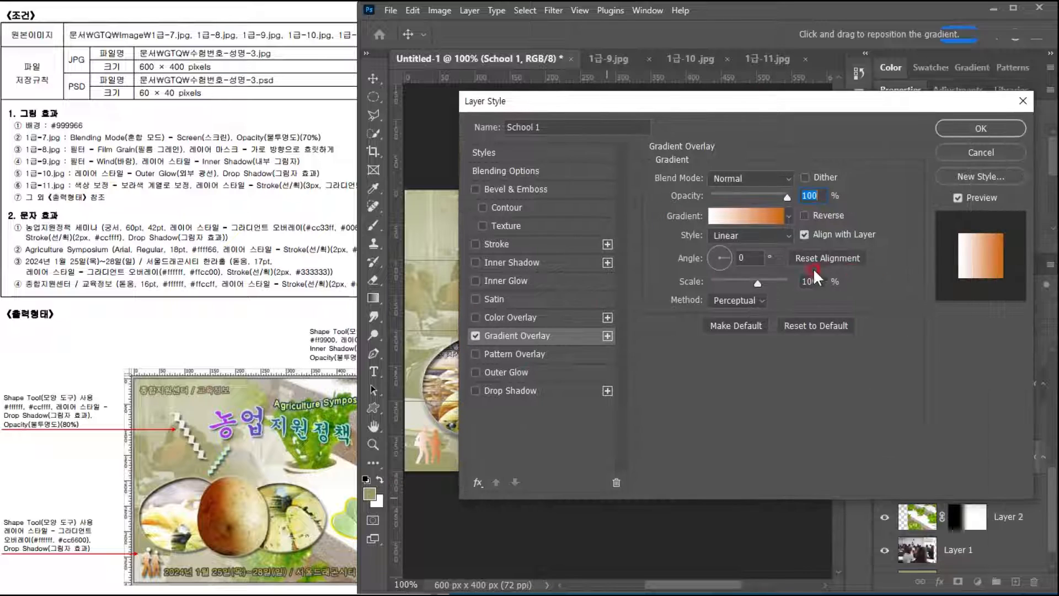
pyautogui.click(718, 254)
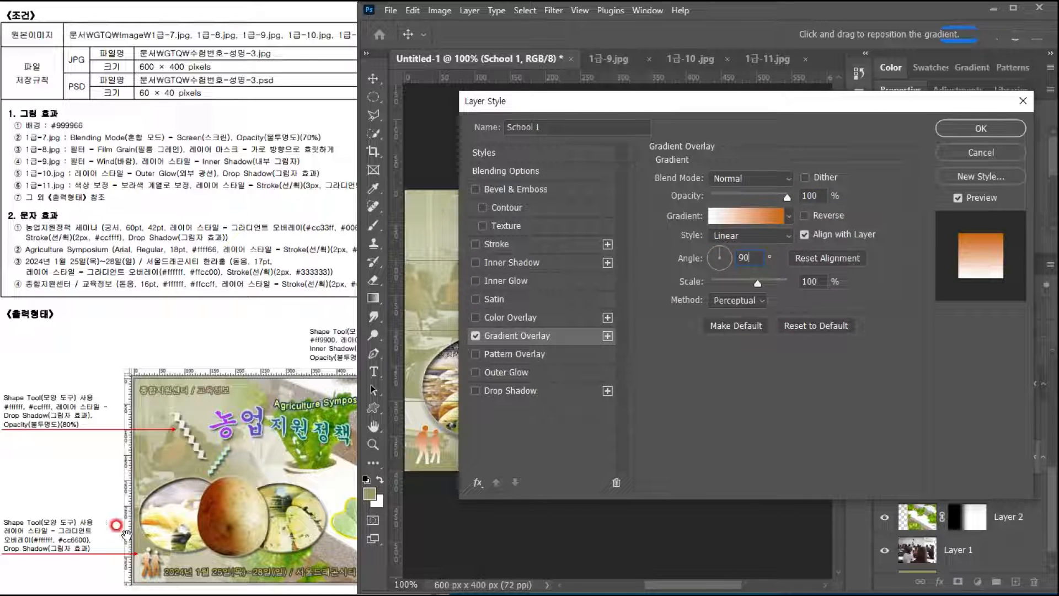
pyautogui.click(816, 216)
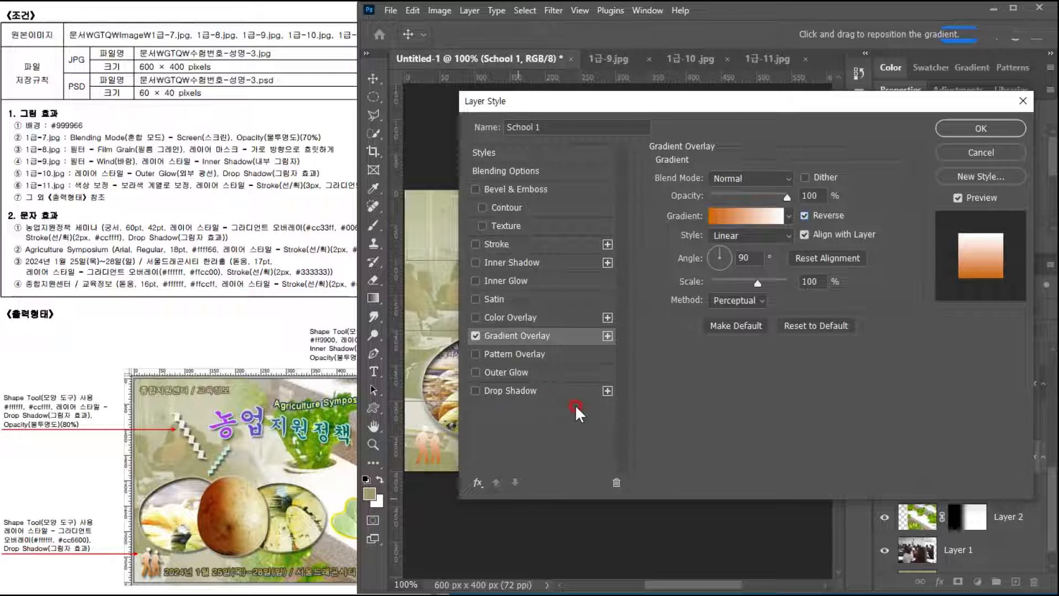
# Step: Add a Drop Shadow to the walking children, apply the layer style and deselect the shape
pyautogui.click(551, 393)
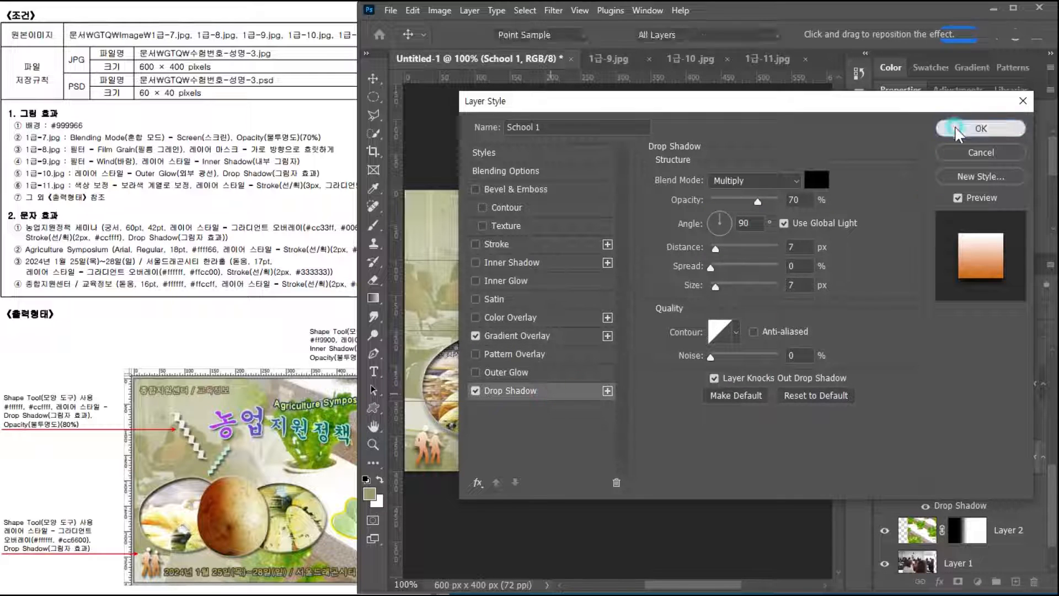
pyautogui.click(957, 129)
pyautogui.click(373, 78)
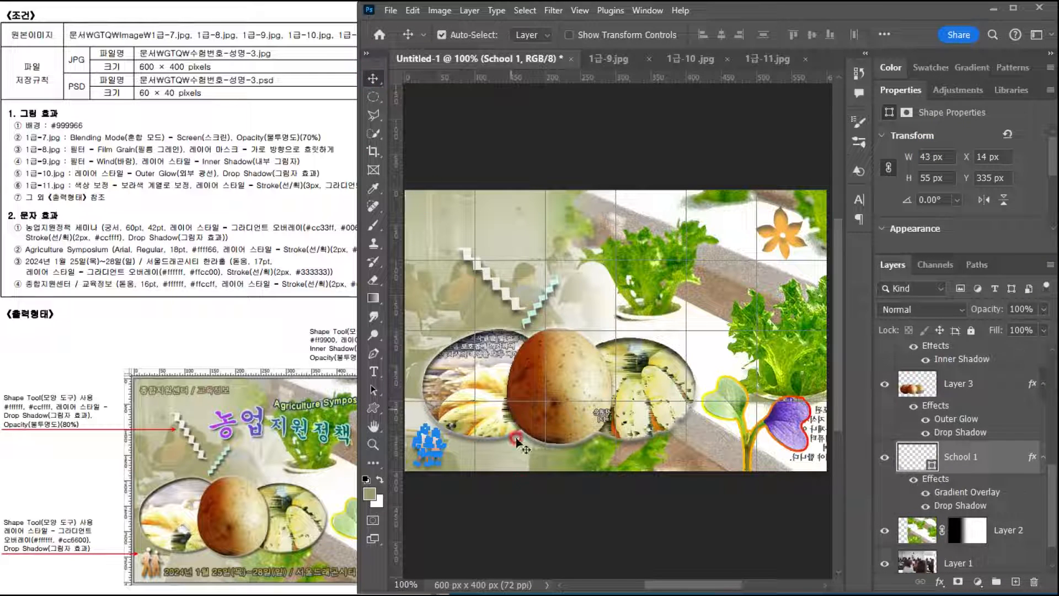
pyautogui.click(515, 459)
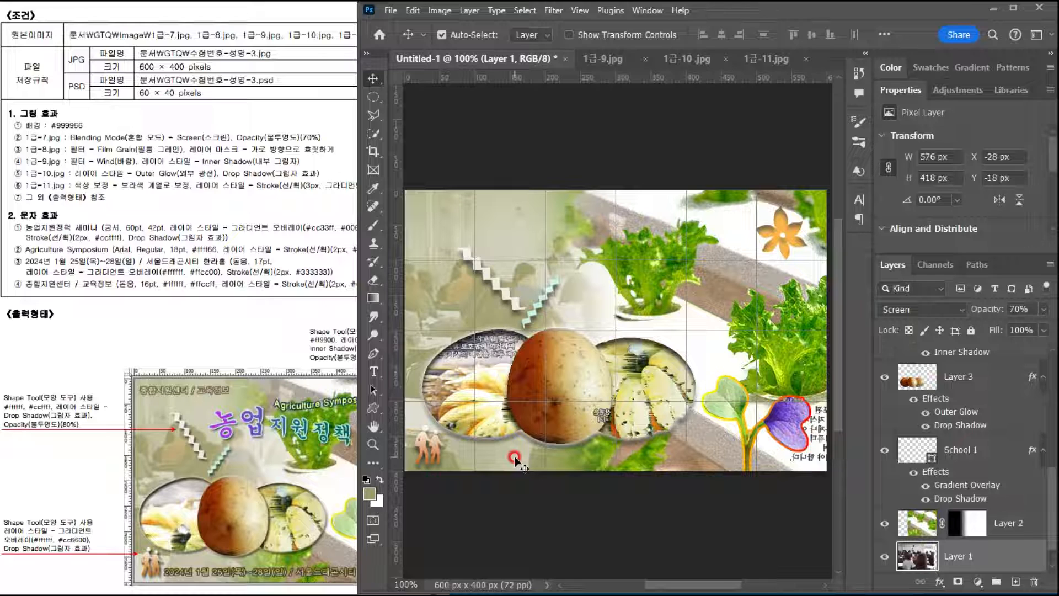
pyautogui.click(440, 462)
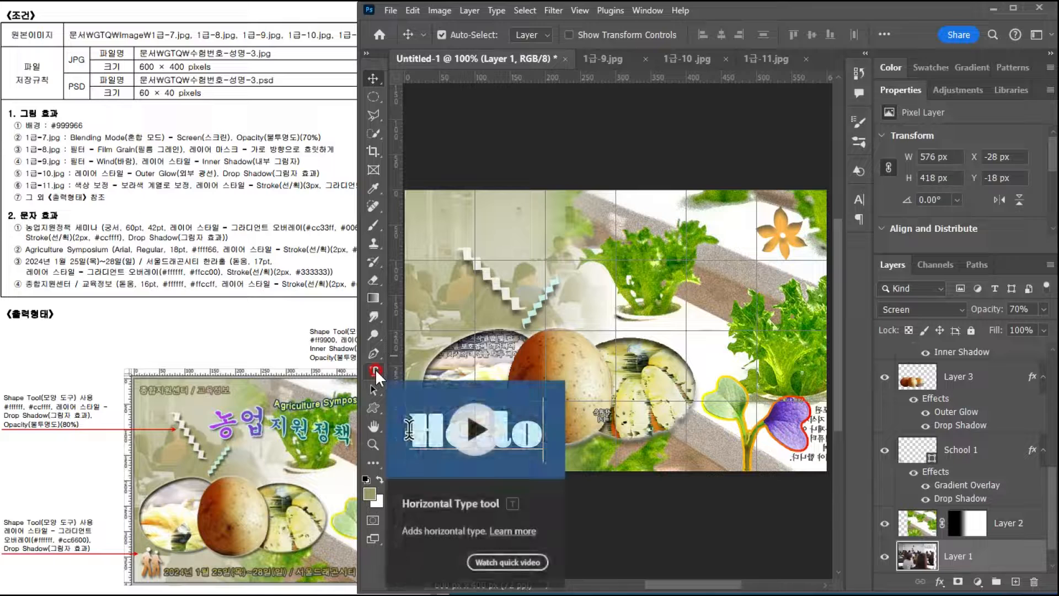
# Step: Add the horizontal heading 농업지원정책 세미나 near the top of the canvas and move its layer above all others
pyautogui.click(375, 371)
pyautogui.click(495, 235)
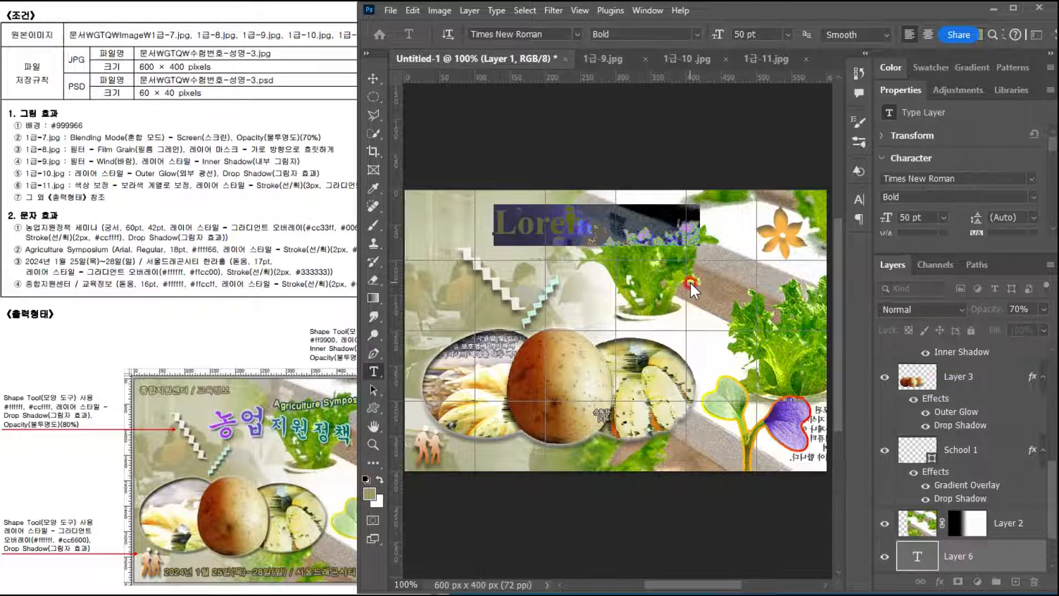
pyautogui.write('농업지원정책 세미나')
pyautogui.click(690, 286)
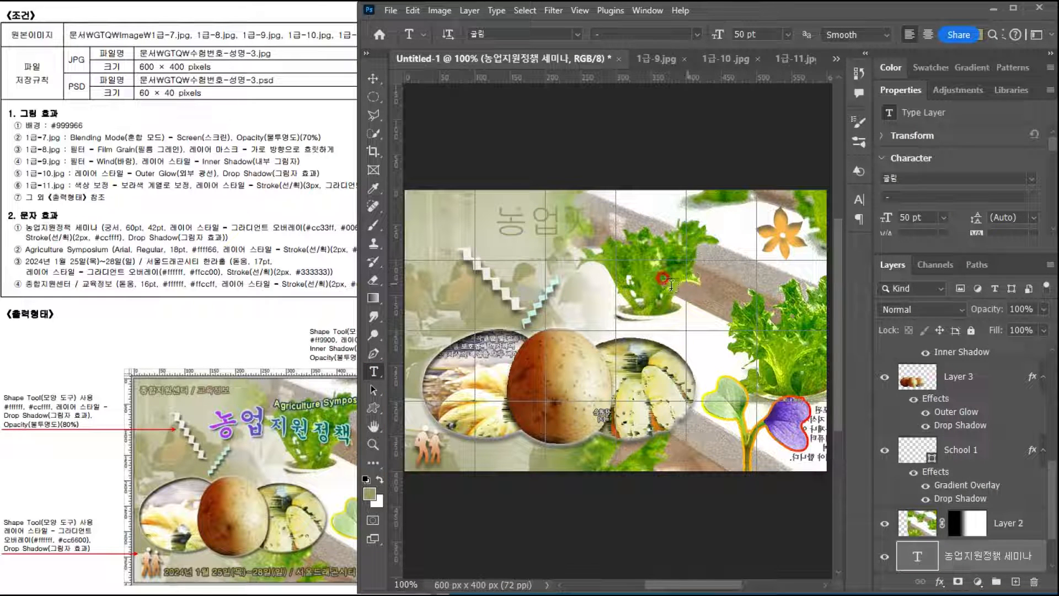
pyautogui.moveTo(993, 562); pyautogui.dragTo(986, 356)
# Step: Format the whole heading text in the 궁서 font at 60 pt
pyautogui.click(902, 357)
pyautogui.doubleClick(906, 359)
pyautogui.click(698, 216)
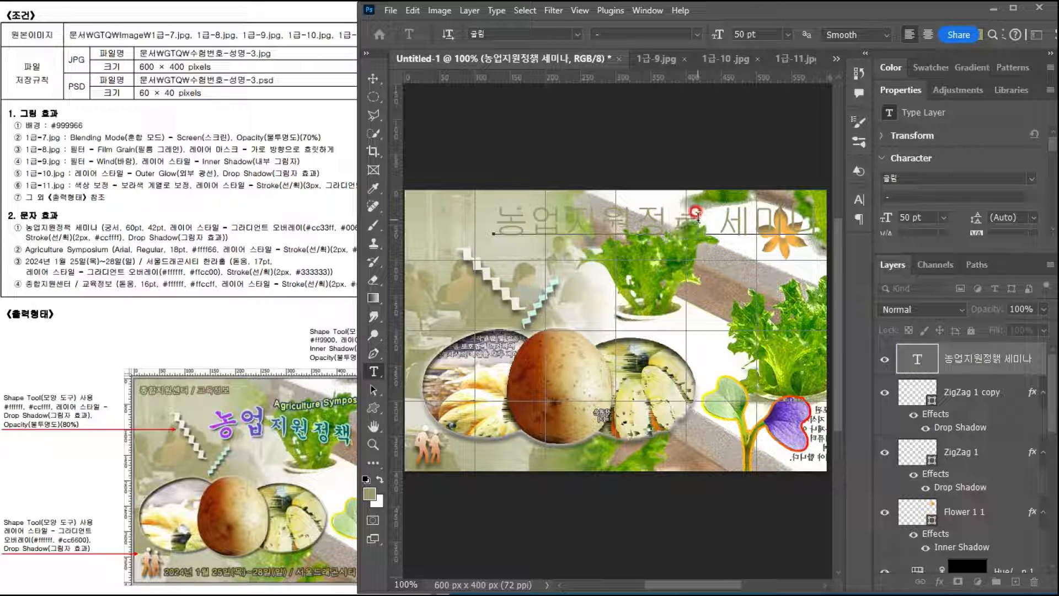
pyautogui.hotkey('ctrl', 'a')
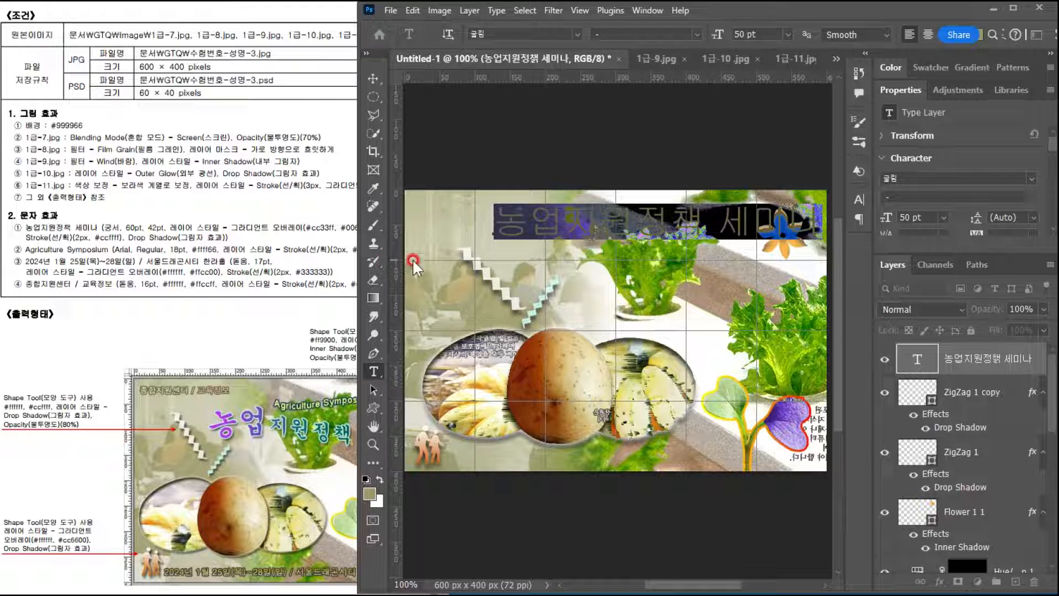
pyautogui.click(577, 34)
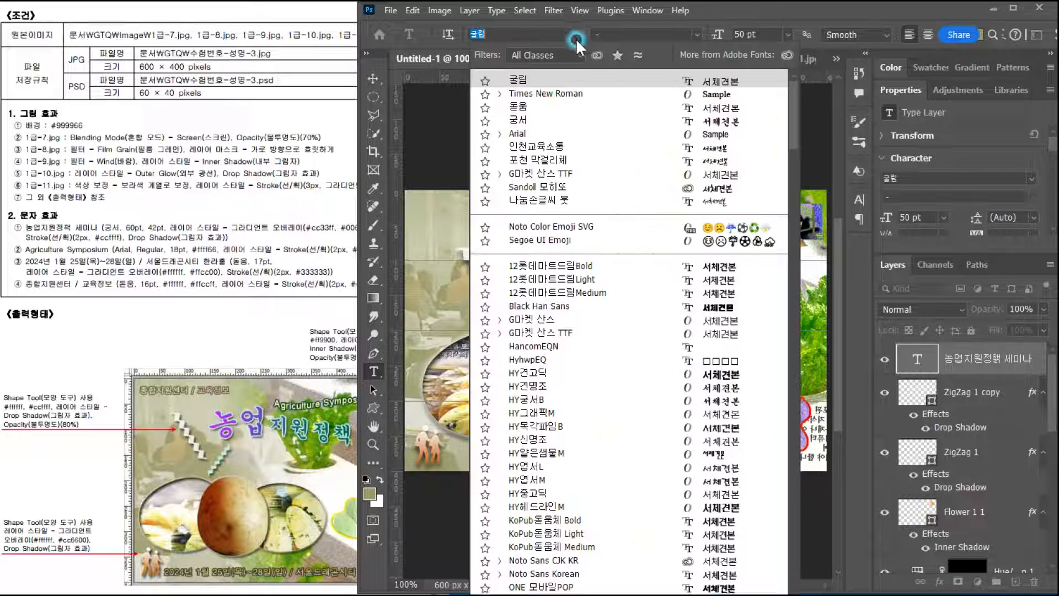
pyautogui.click(522, 121)
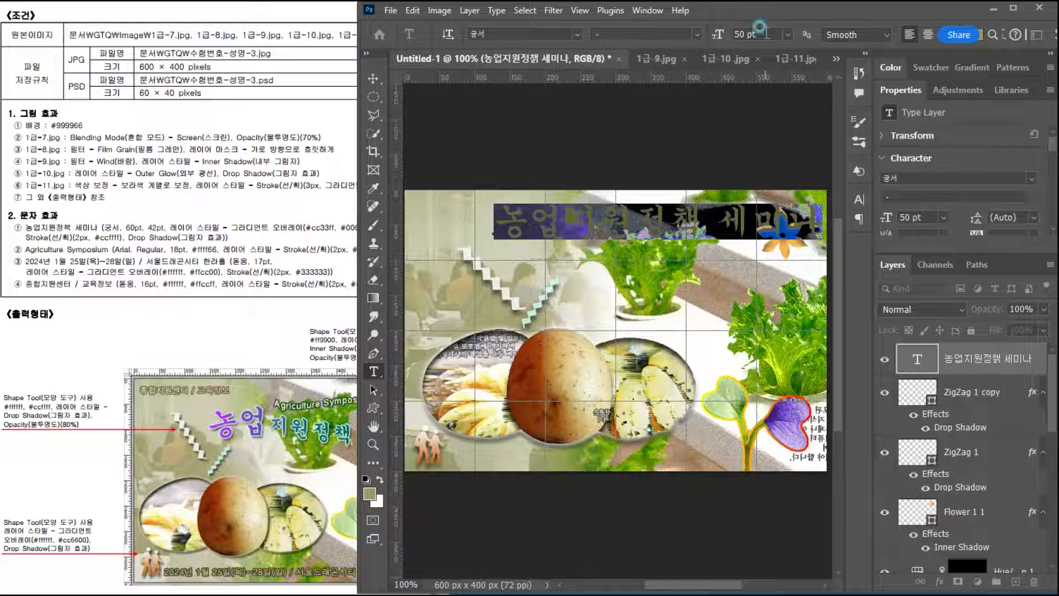
pyautogui.write('60')
pyautogui.press('Return')
# Step: Try to reduce the heading's text size to 42 pt
pyautogui.click(262, 364)
pyautogui.click(142, 229)
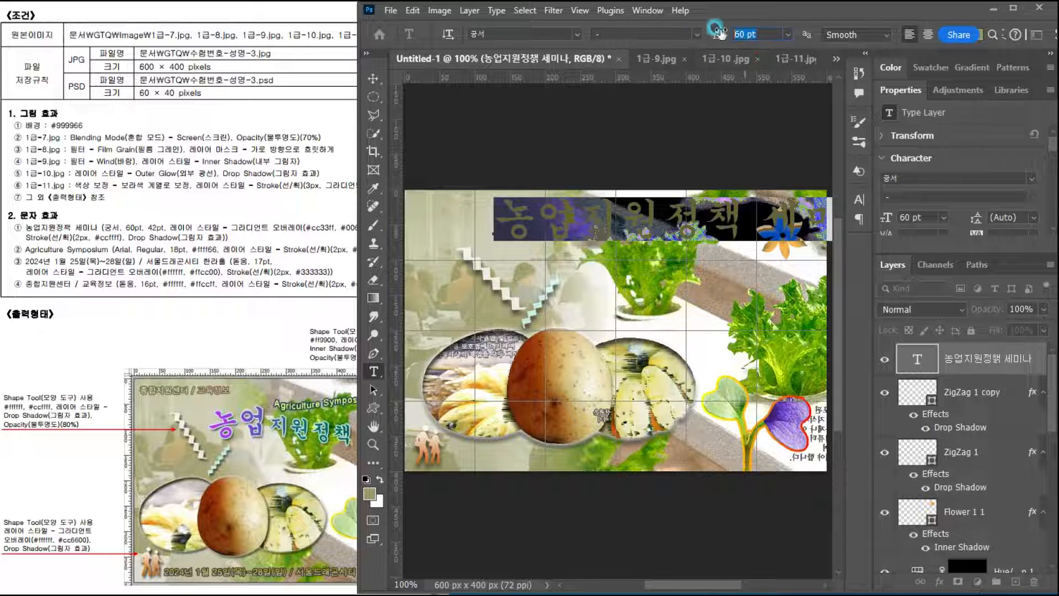
pyautogui.write('42')
pyautogui.press('Return')
pyautogui.write('3')
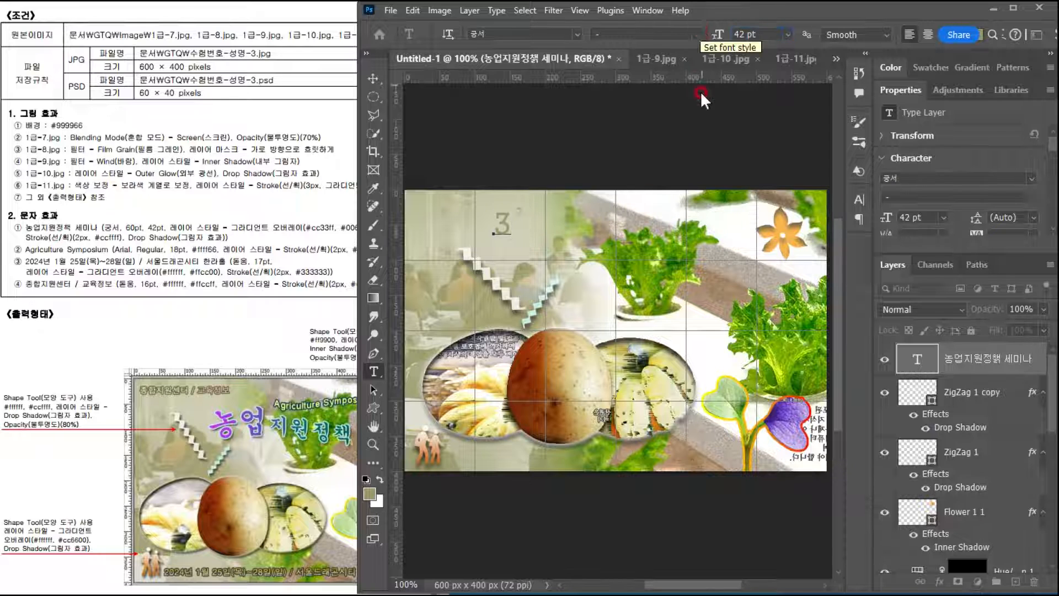
pyautogui.click(974, 360)
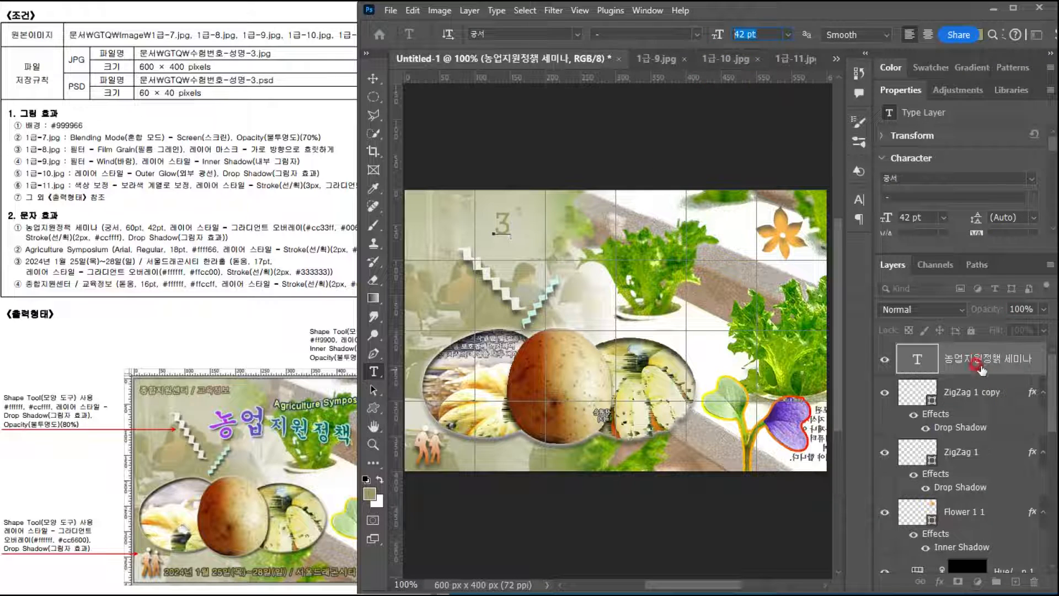
# Step: Set the whole heading text to 42 pt in the 궁서 font and commit it
pyautogui.doubleClick(918, 360)
pyautogui.click(705, 31)
pyautogui.write('42')
pyautogui.press('Return')
pyautogui.click(201, 417)
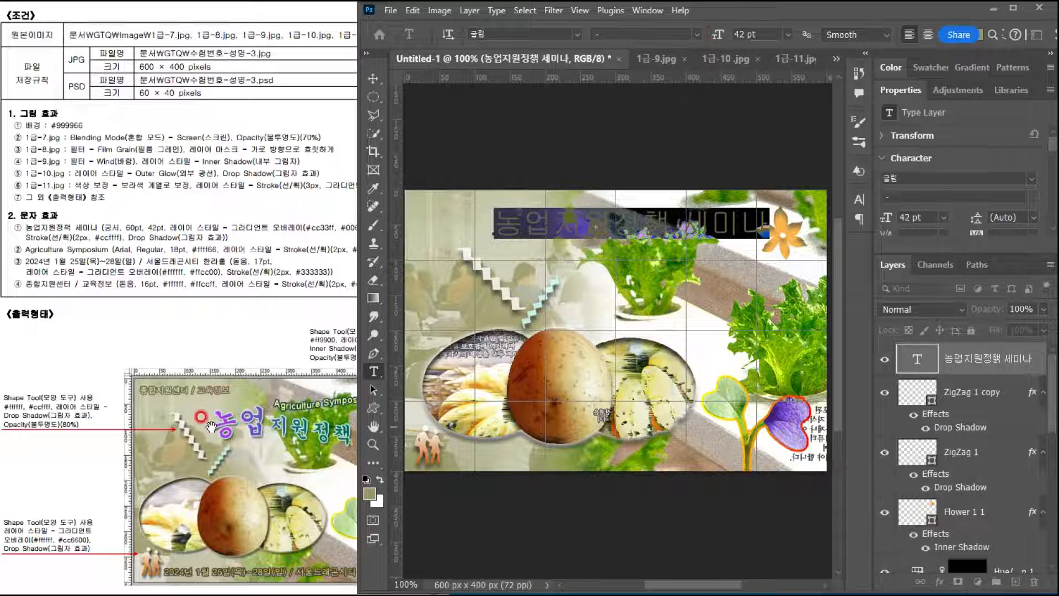
pyautogui.click(578, 34)
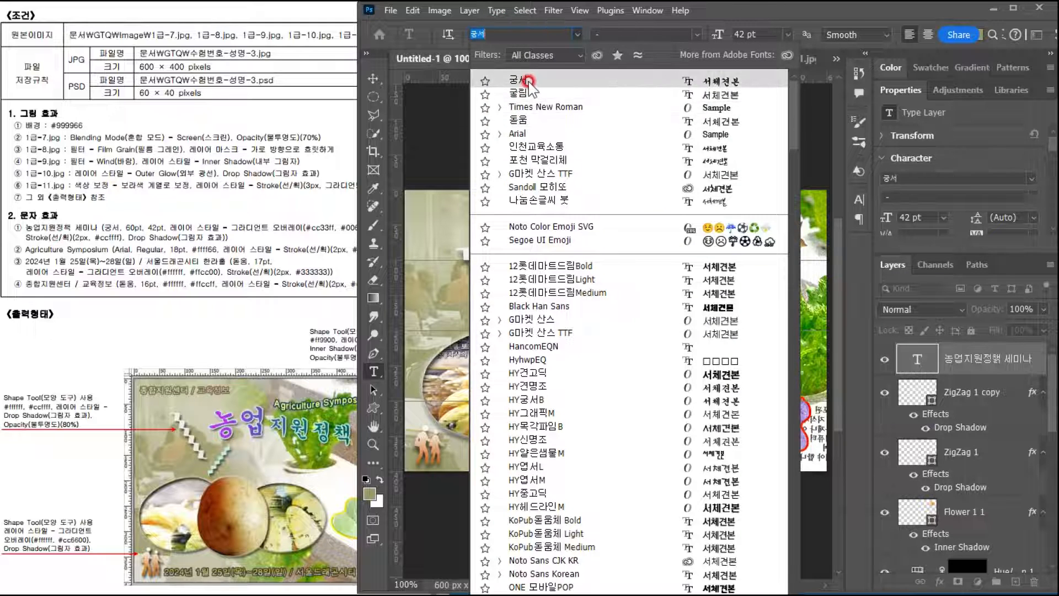
pyautogui.click(527, 81)
pyautogui.click(920, 361)
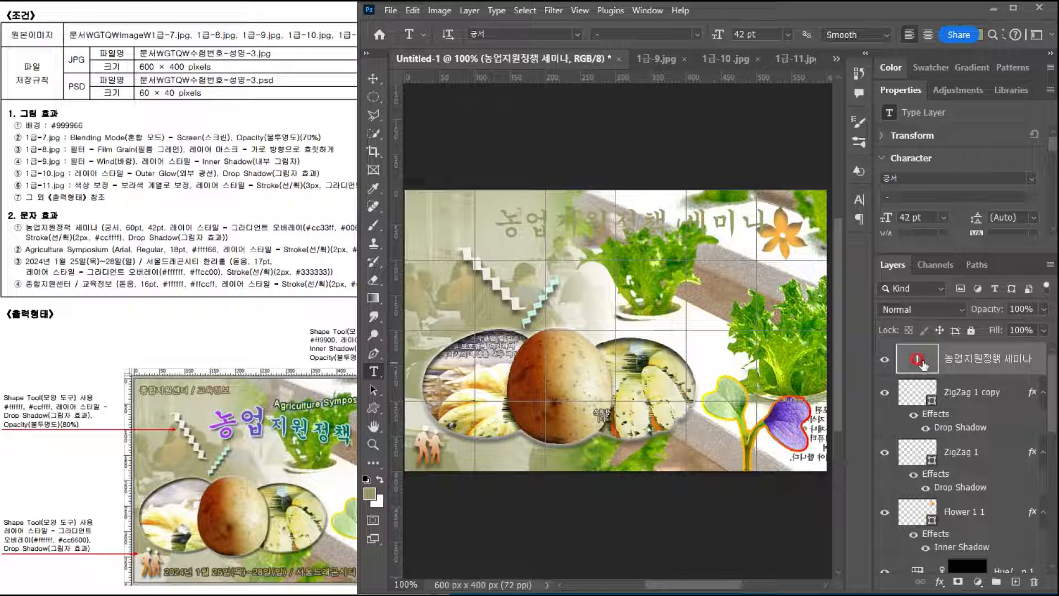
# Step: Correct the misspelled syllable before the space so the heading reads 농업지원정책 세미나
pyautogui.click(273, 236)
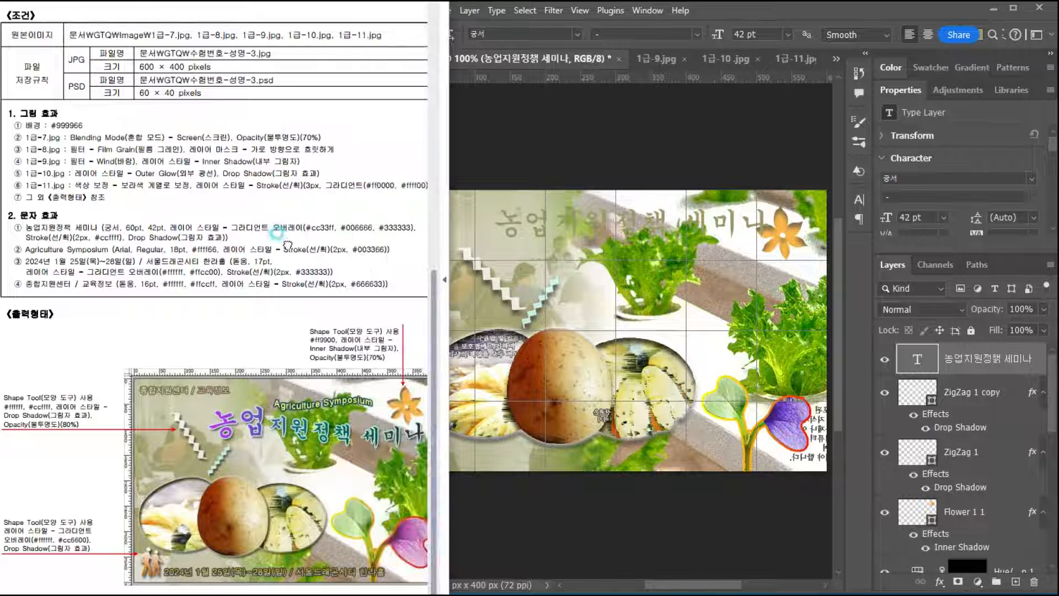
pyautogui.click(985, 369)
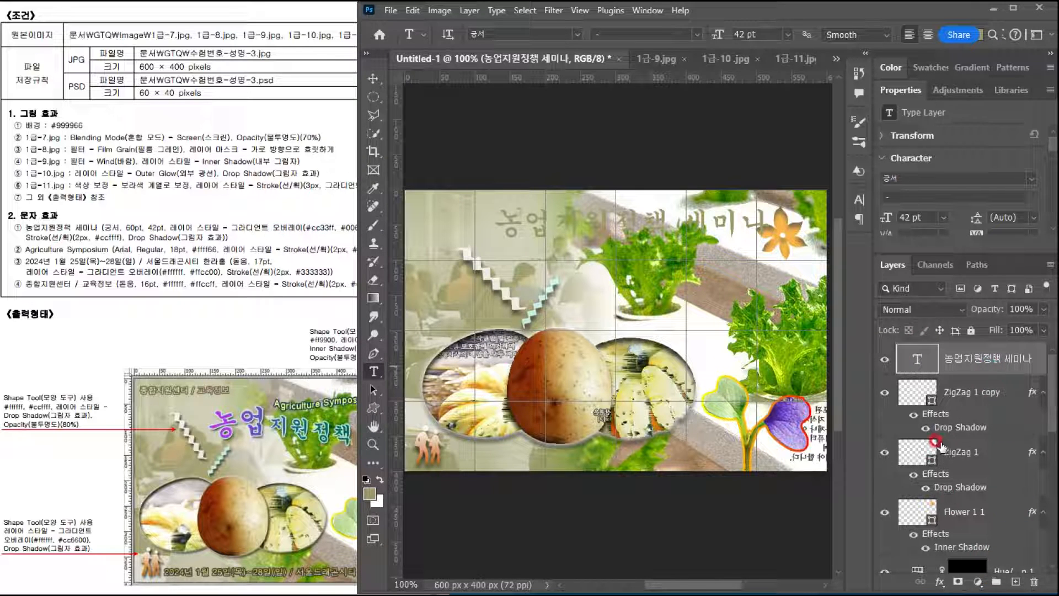
pyautogui.doubleClick(917, 360)
pyautogui.click(640, 212)
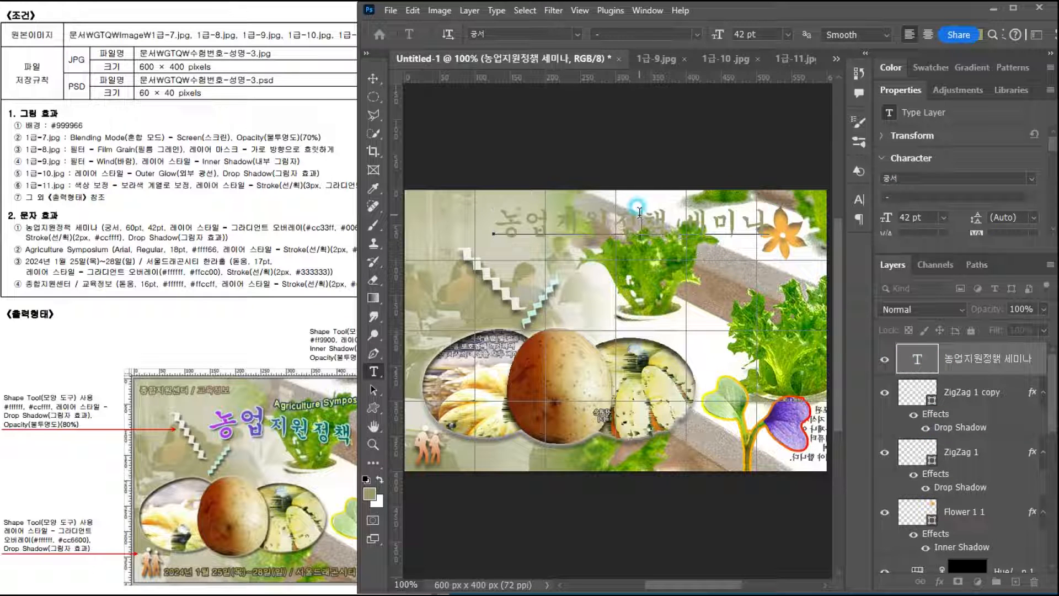
pyautogui.moveTo(657, 218); pyautogui.dragTo(659, 212)
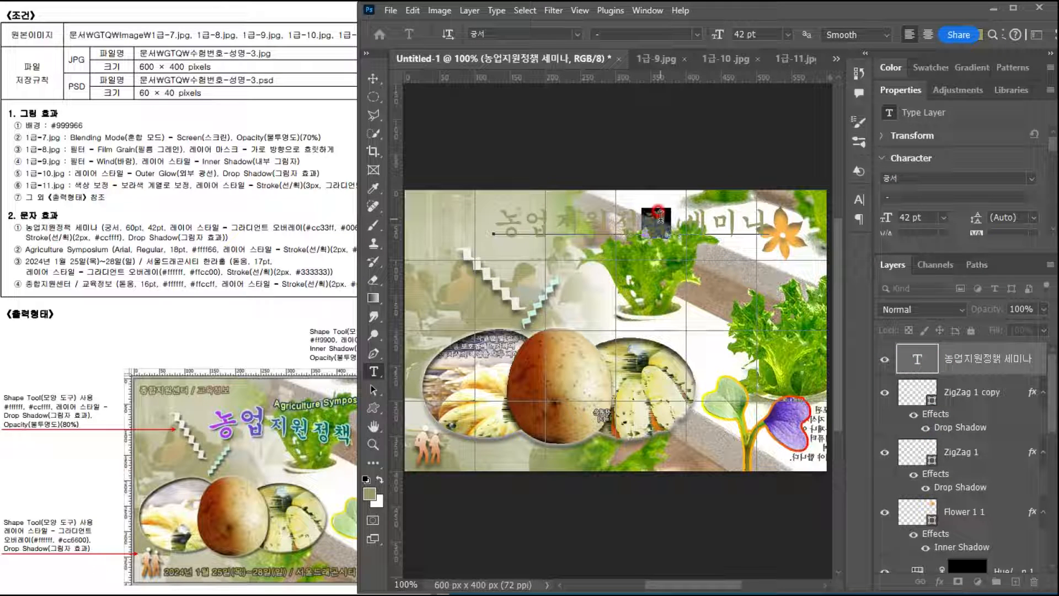
pyautogui.click(660, 214)
pyautogui.moveTo(690, 242); pyautogui.dragTo(916, 359)
pyautogui.click(916, 359)
# Step: Add a Gradient Overlay to the heading text layer and set the gradient's starting colour stop to #cc33ff
pyautogui.press('v')
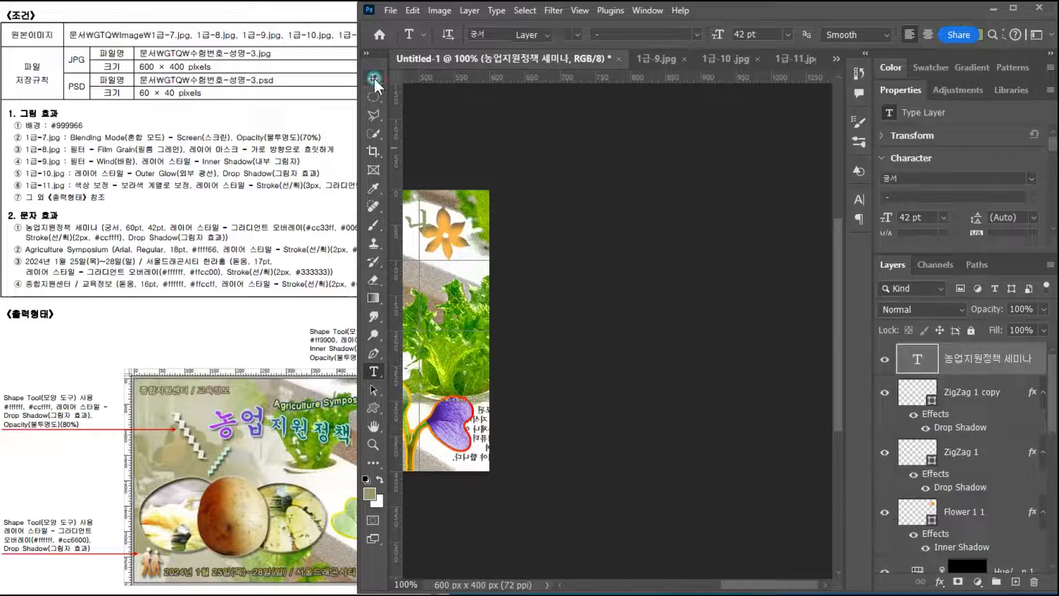
pyautogui.moveTo(490, 298); pyautogui.dragTo(795, 279)
pyautogui.click(673, 205)
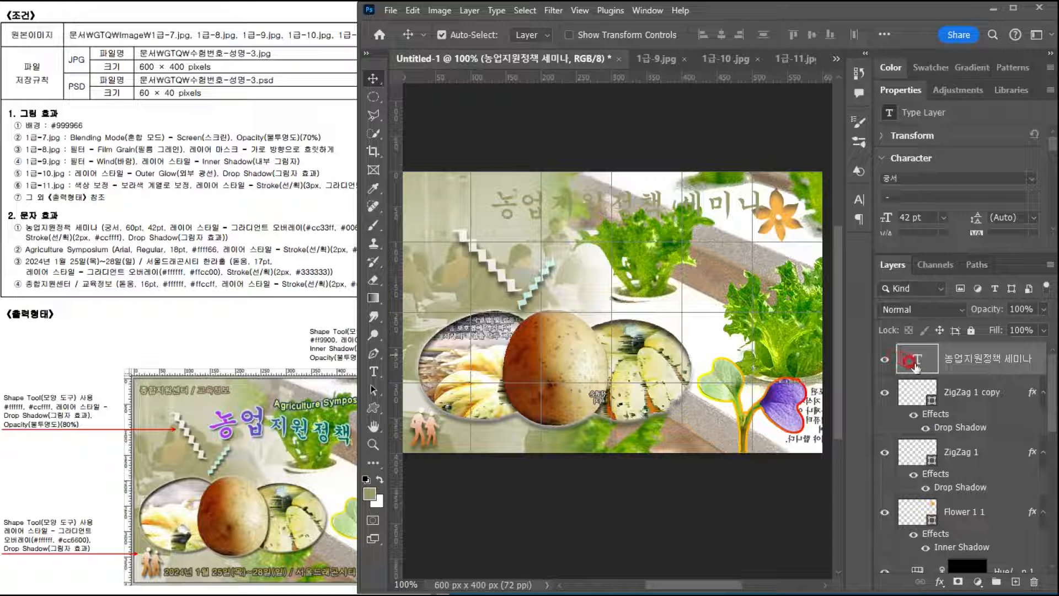
pyautogui.click(936, 584)
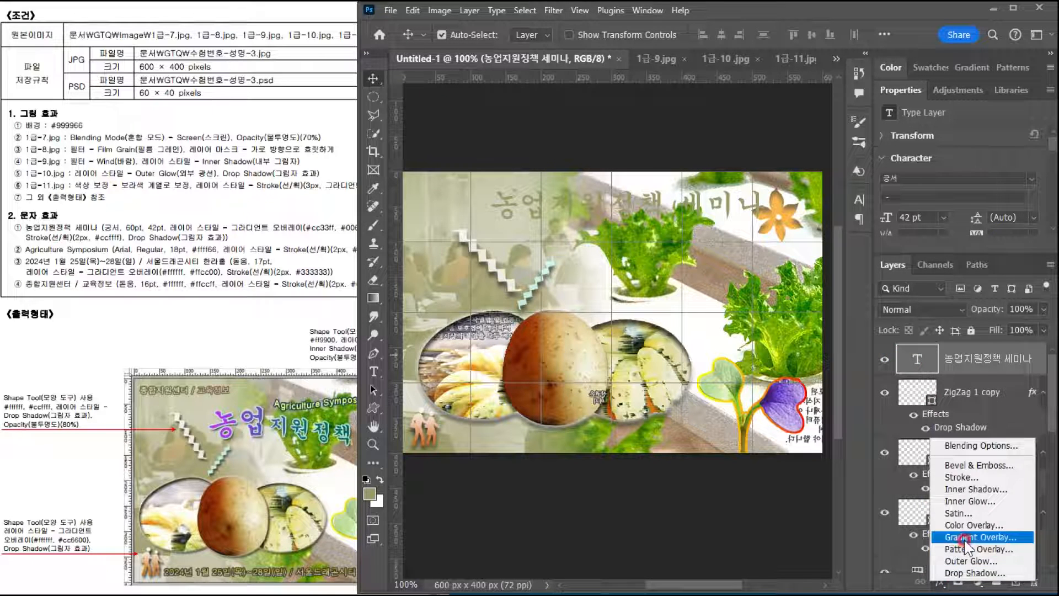
pyautogui.click(987, 537)
pyautogui.click(739, 236)
pyautogui.click(511, 378)
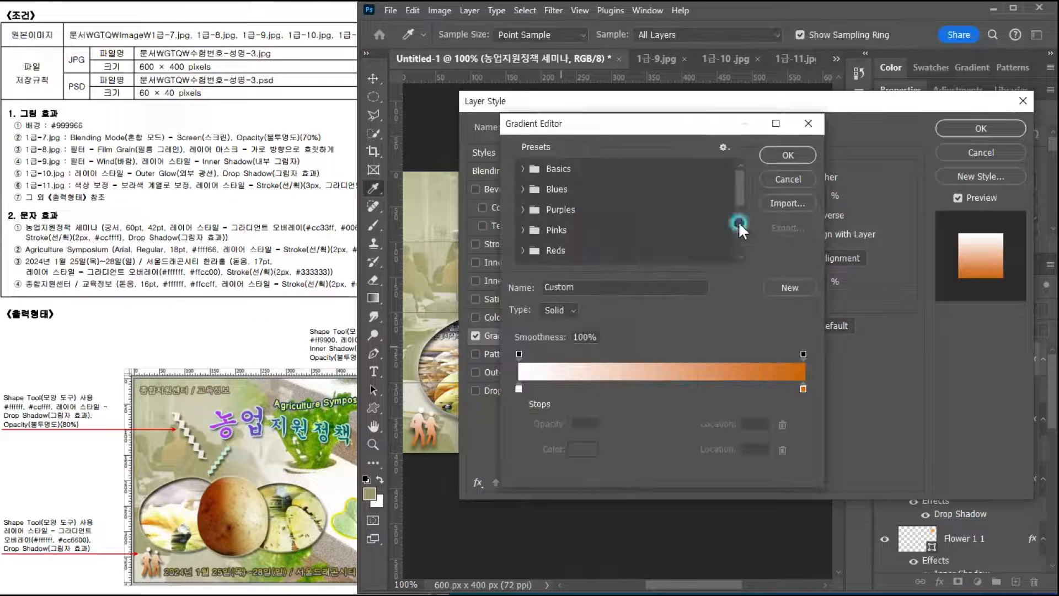
pyautogui.doubleClick(519, 387)
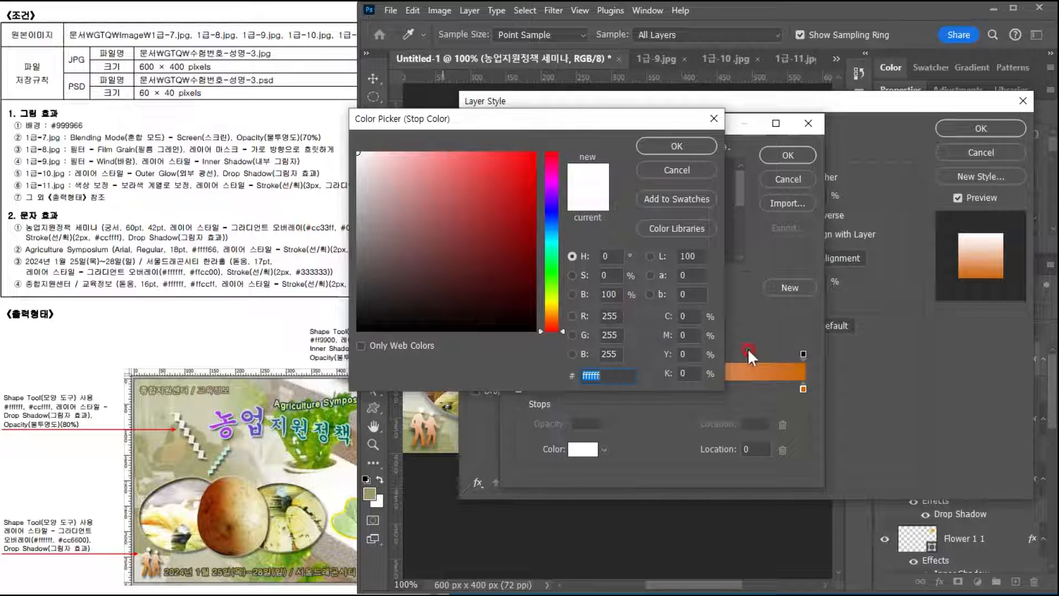
pyautogui.write('d')
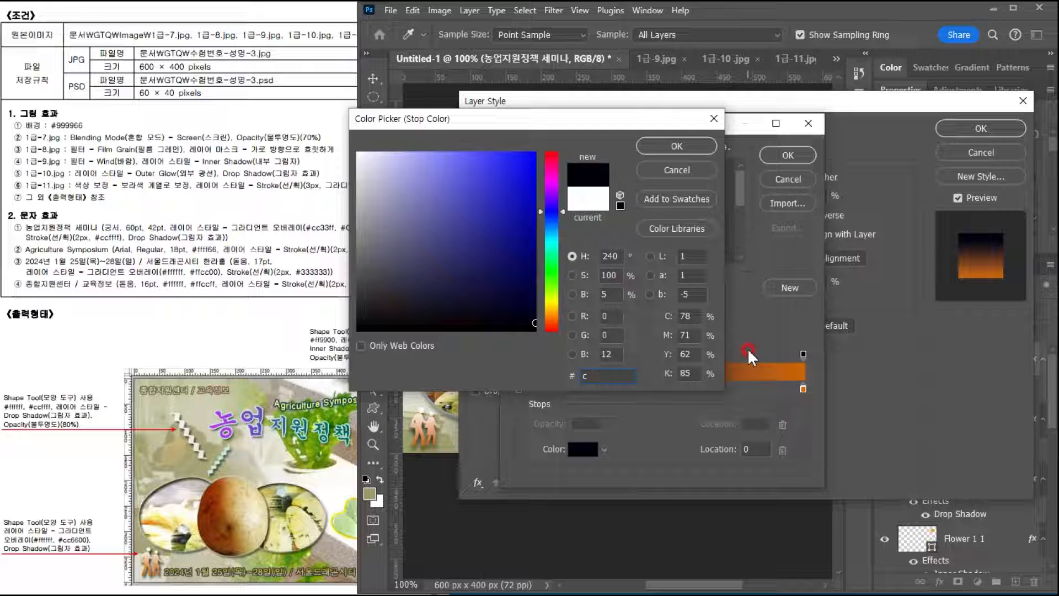
pyautogui.write('c33ff')
pyautogui.press('Return')
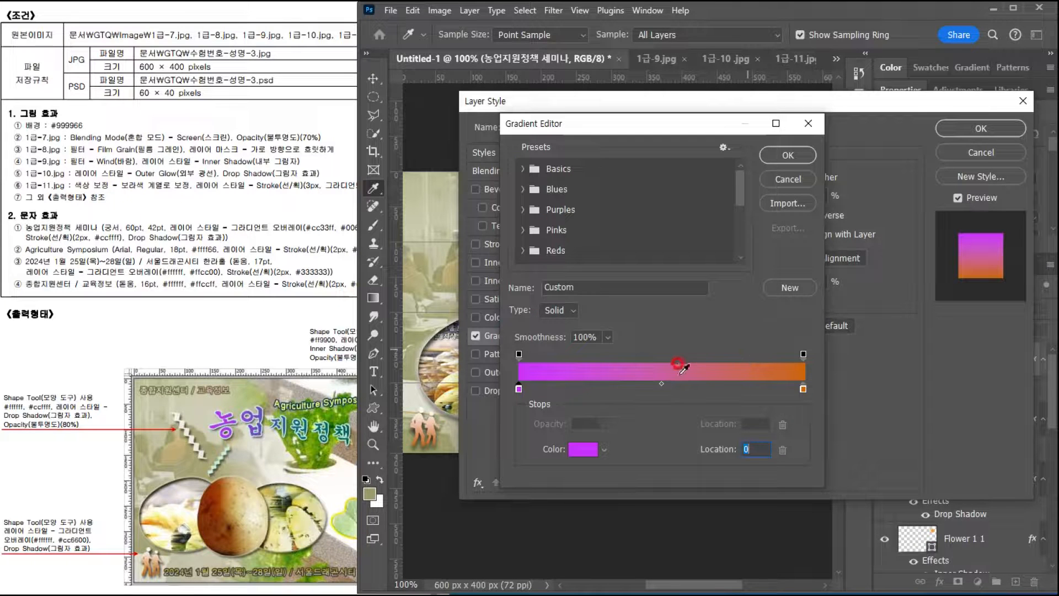
# Step: Add a middle colour stop to the heading's gradient at location 46 and set it to #006666
pyautogui.click(306, 212)
pyautogui.hscroll(2, 259, 207)
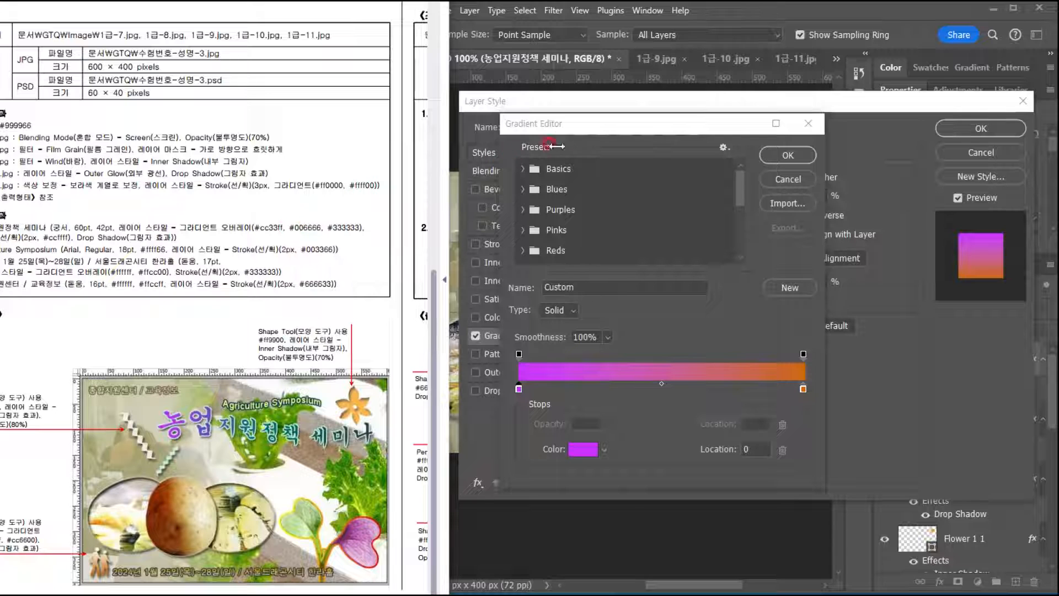
pyautogui.click(599, 153)
pyautogui.click(645, 385)
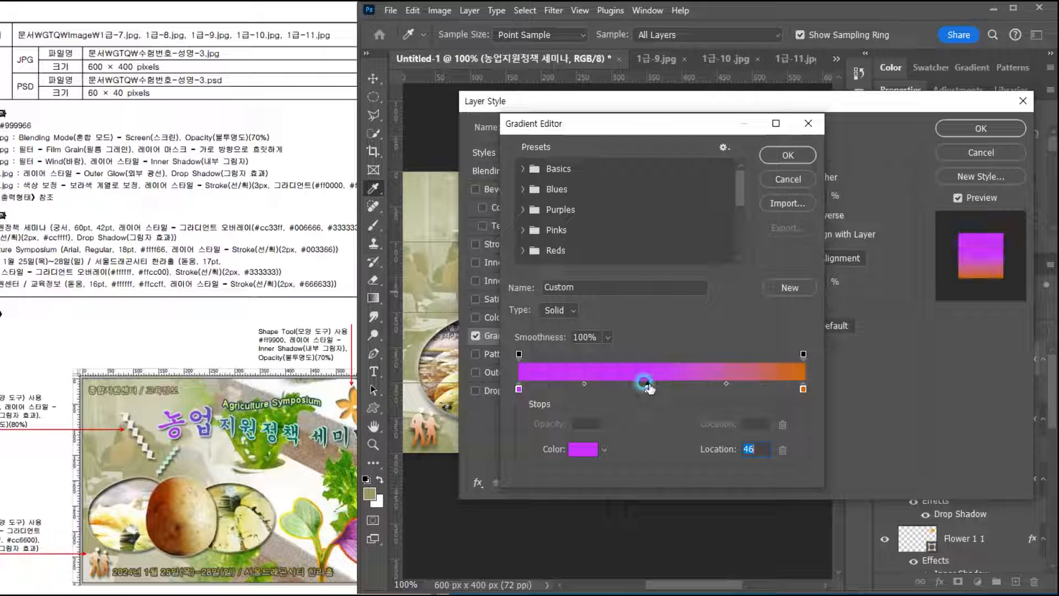
pyautogui.doubleClick(647, 385)
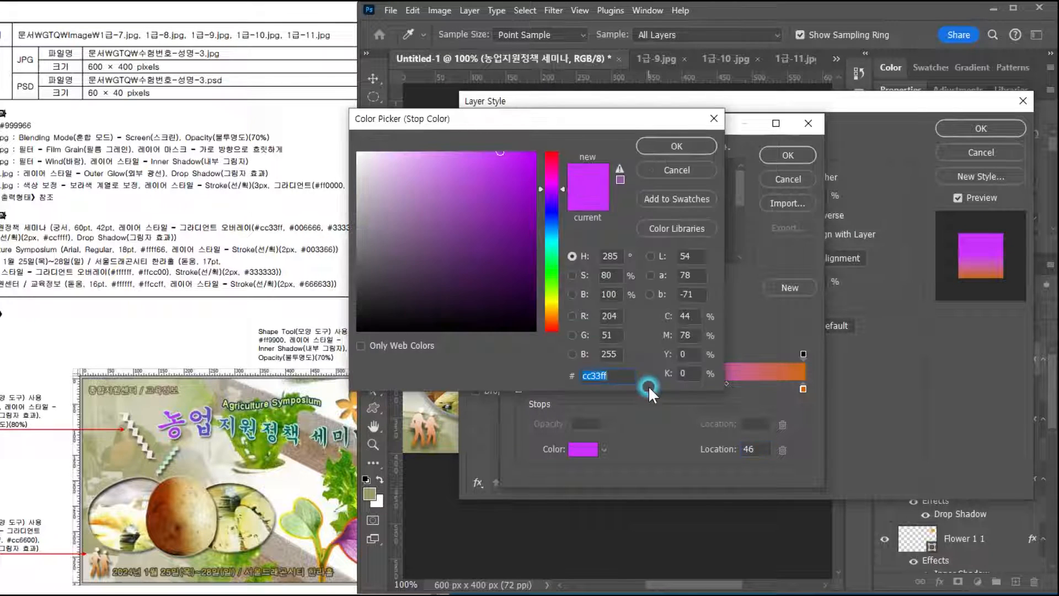
pyautogui.write('006666')
pyautogui.press('Return')
# Step: Set the gradient's end colour stop to #333333 and accept the three-colour gradient
pyautogui.click(788, 382)
pyautogui.doubleClick(801, 387)
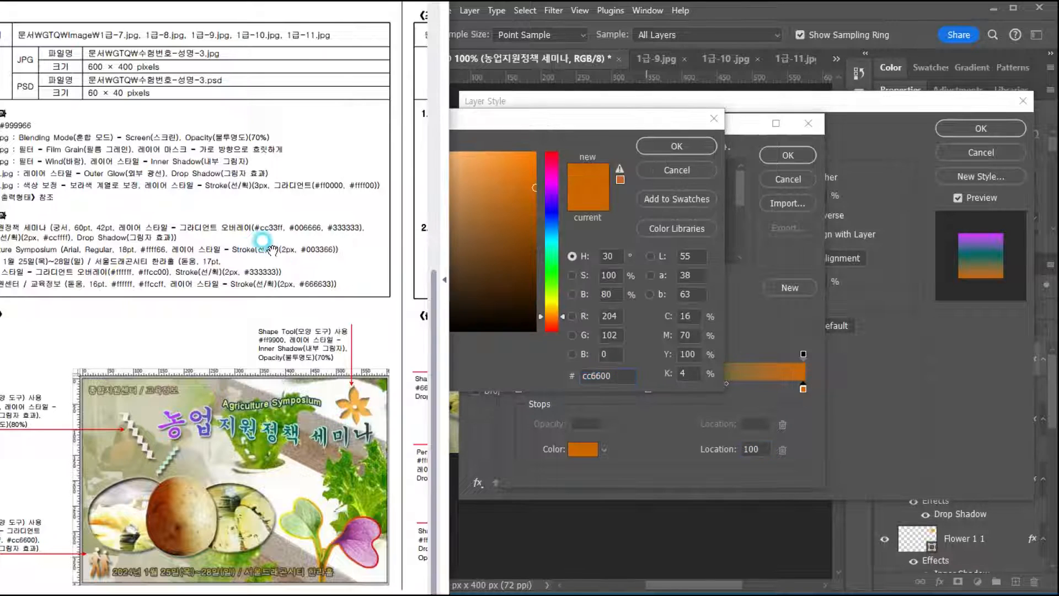
pyautogui.write('333333')
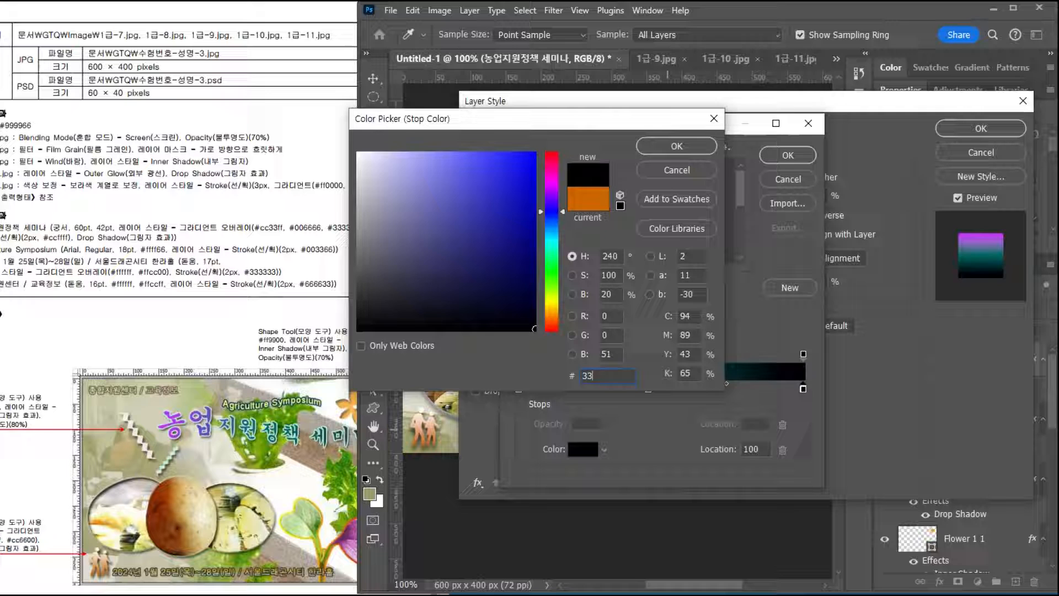
pyautogui.press('Return')
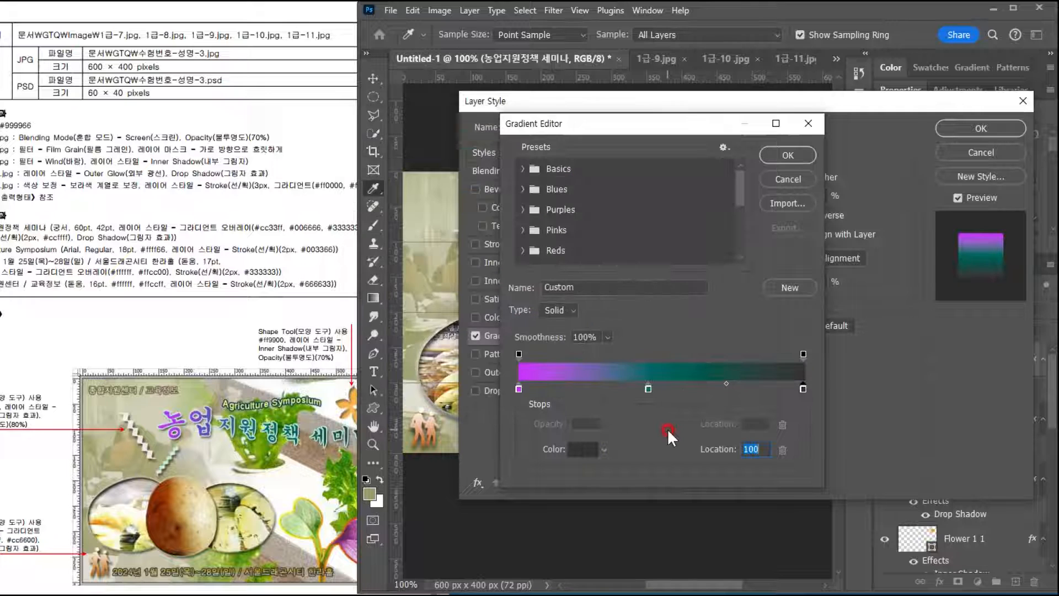
pyautogui.click(783, 156)
# Step: Set the heading's Gradient Overlay angle to 0° and turn off Reverse
pyautogui.moveTo(623, 102); pyautogui.dragTo(587, 98)
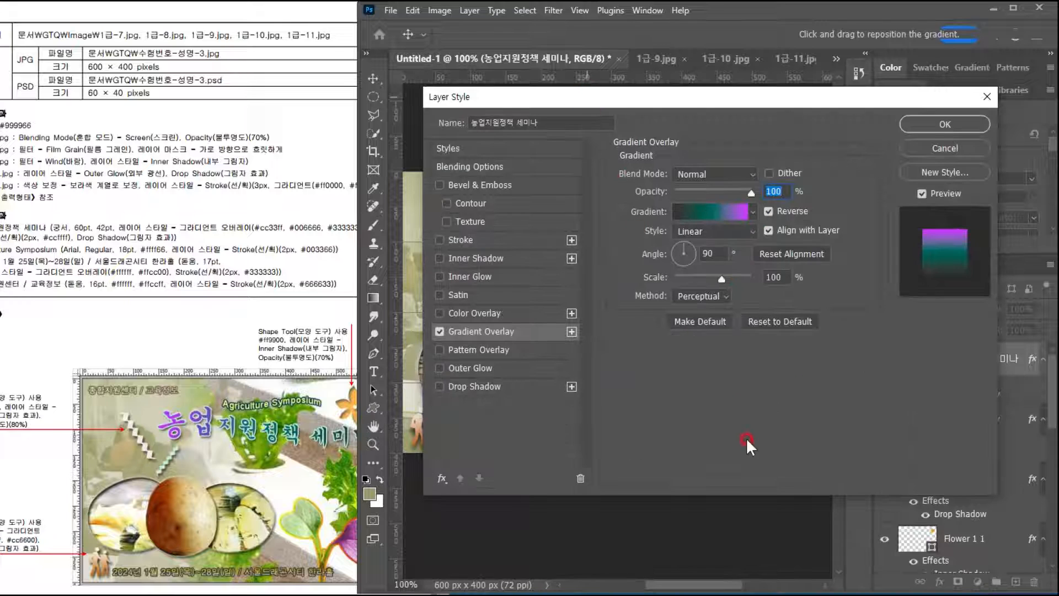
pyautogui.doubleClick(707, 254)
pyautogui.write('0')
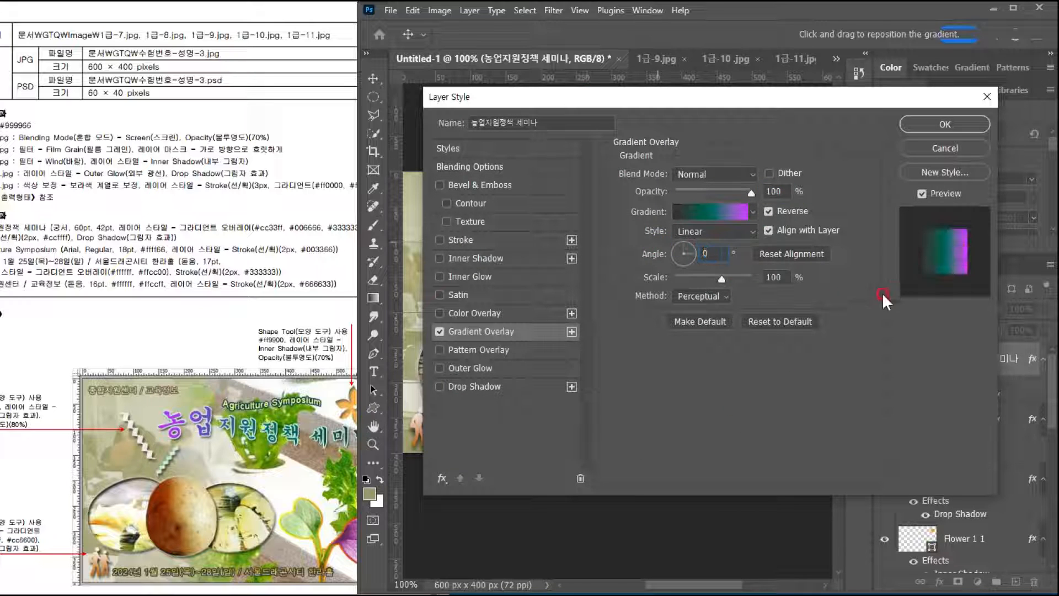
pyautogui.click(789, 211)
pyautogui.moveTo(732, 102); pyautogui.dragTo(733, 356)
pyautogui.moveTo(538, 237)
pyautogui.mouseDown()
pyautogui.moveTo(619, 343)
pyautogui.moveTo(640, 147)
pyautogui.mouseUp()
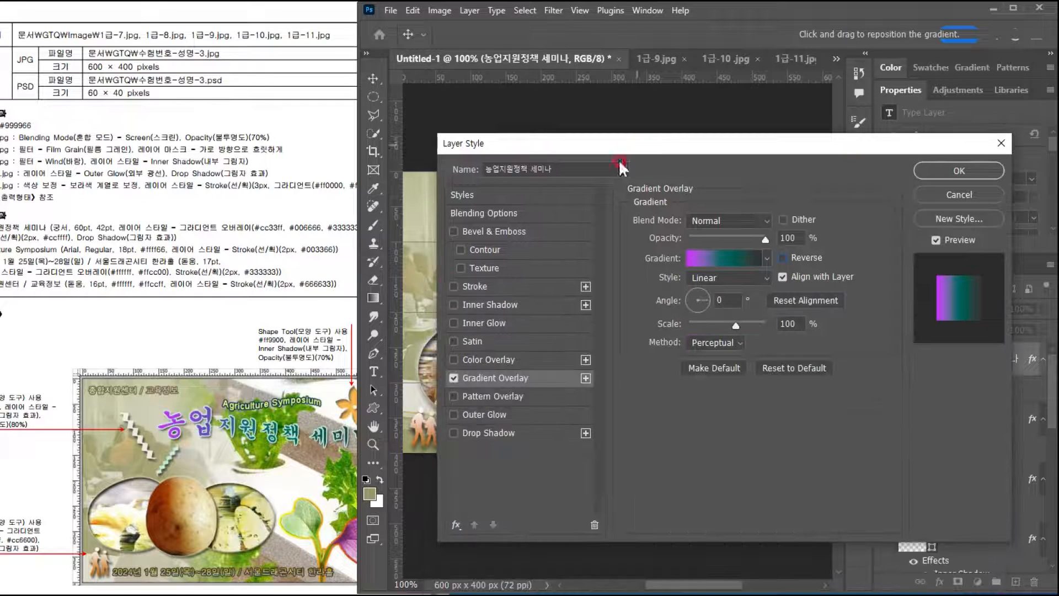
pyautogui.click(639, 276)
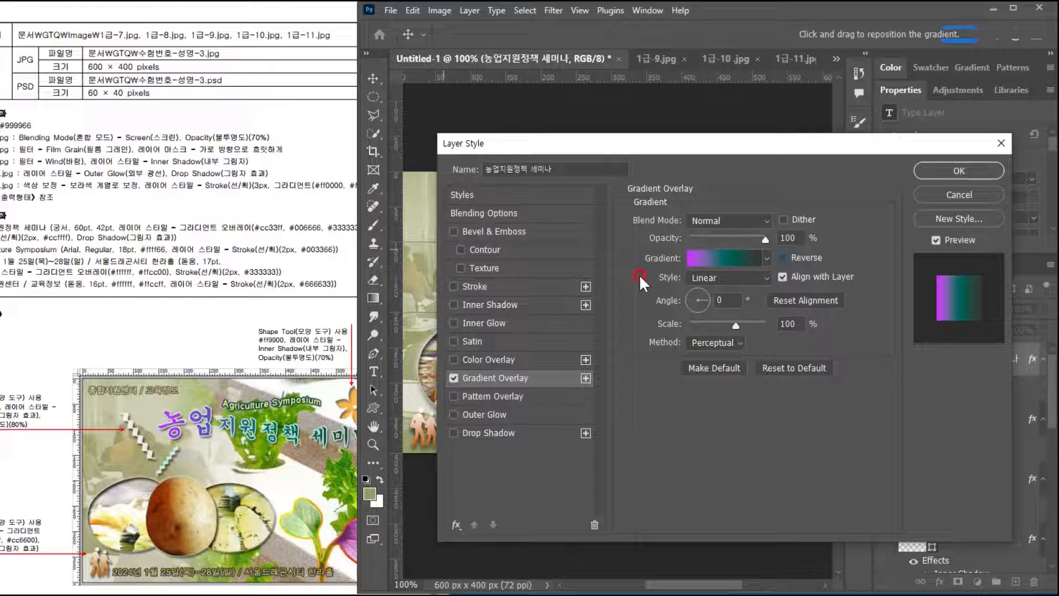
# Step: Give the heading a 2 px solid-colour Stroke in #ccffff plus a Drop Shadow, and apply the layer styles
pyautogui.click(501, 289)
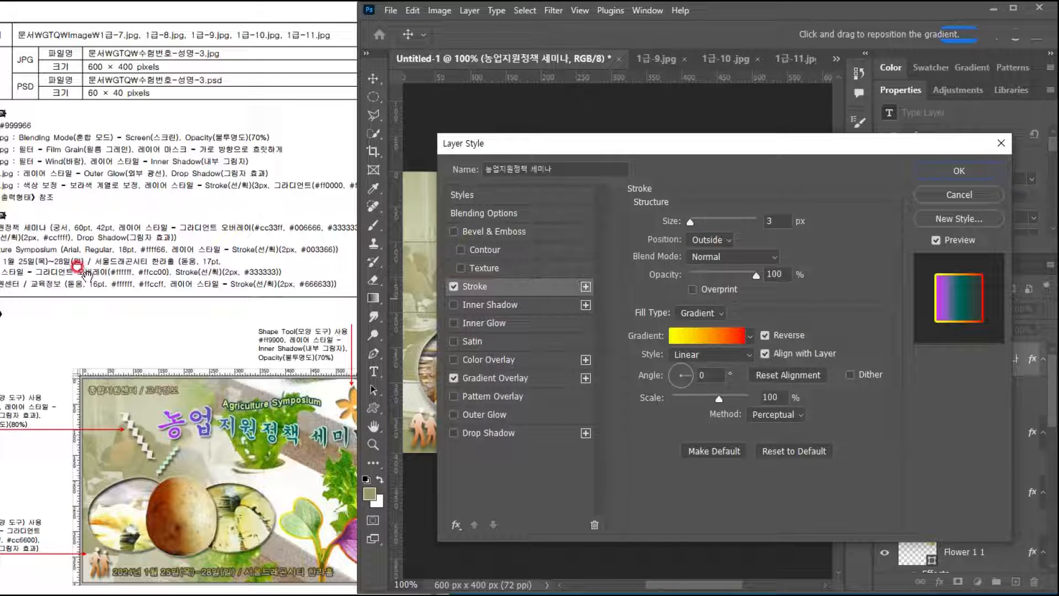
pyautogui.doubleClick(771, 221)
pyautogui.write('2')
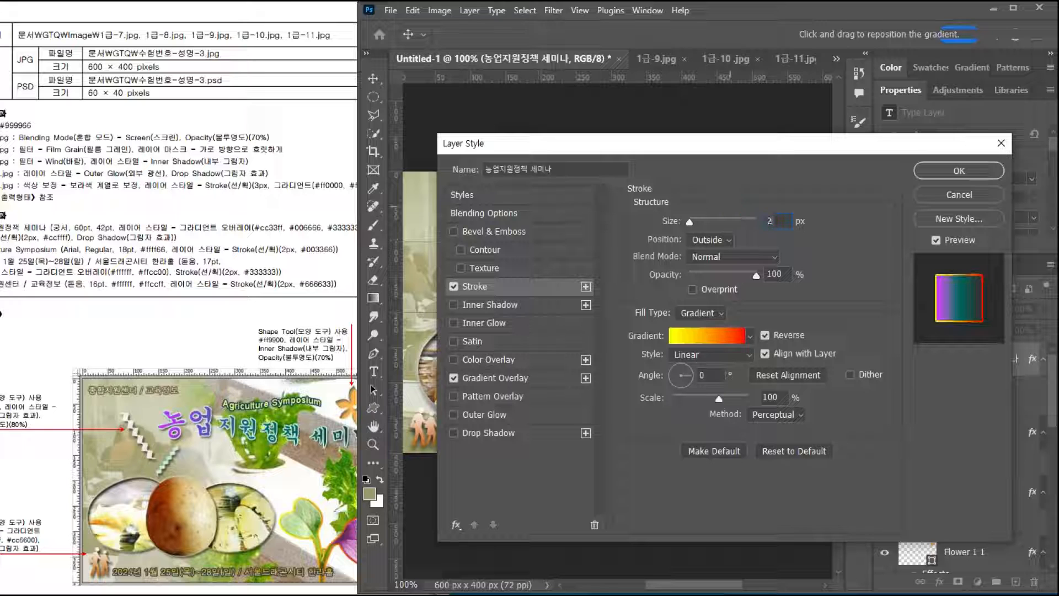
pyautogui.click(697, 313)
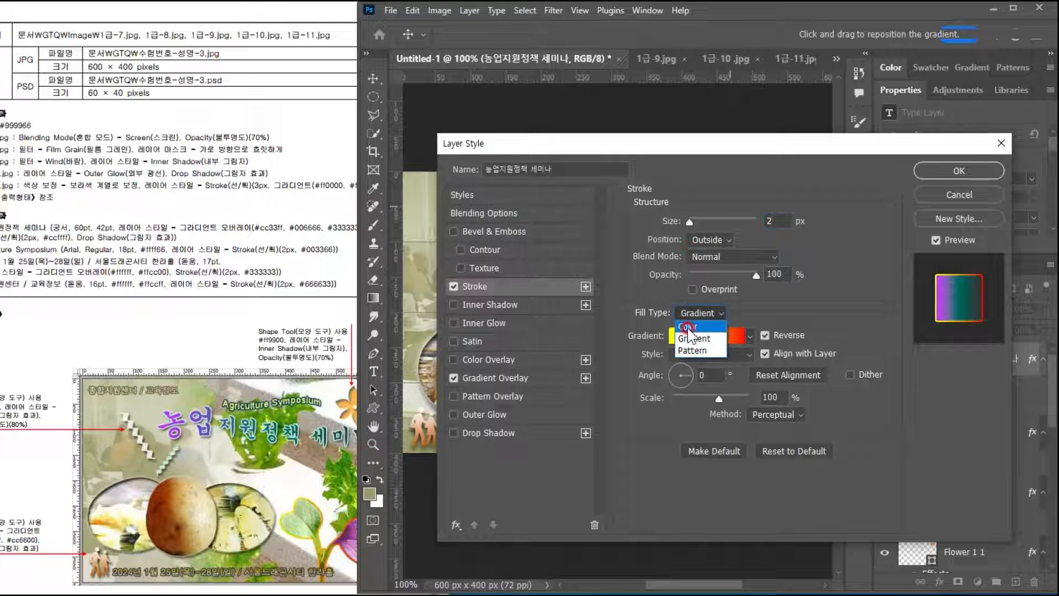
pyautogui.click(691, 326)
pyautogui.click(651, 333)
pyautogui.write('cff')
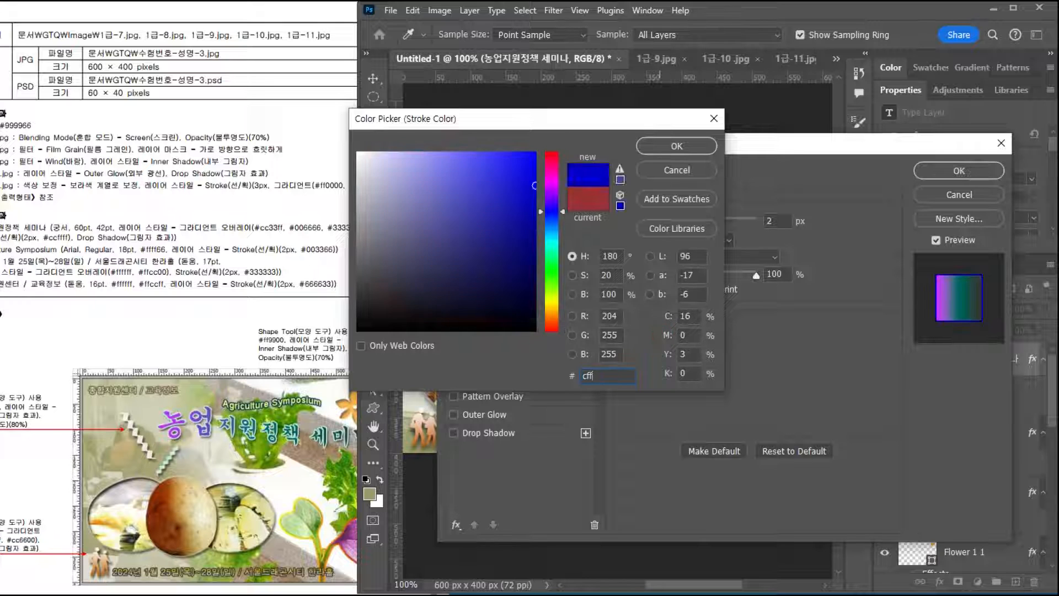
pyautogui.press('Return')
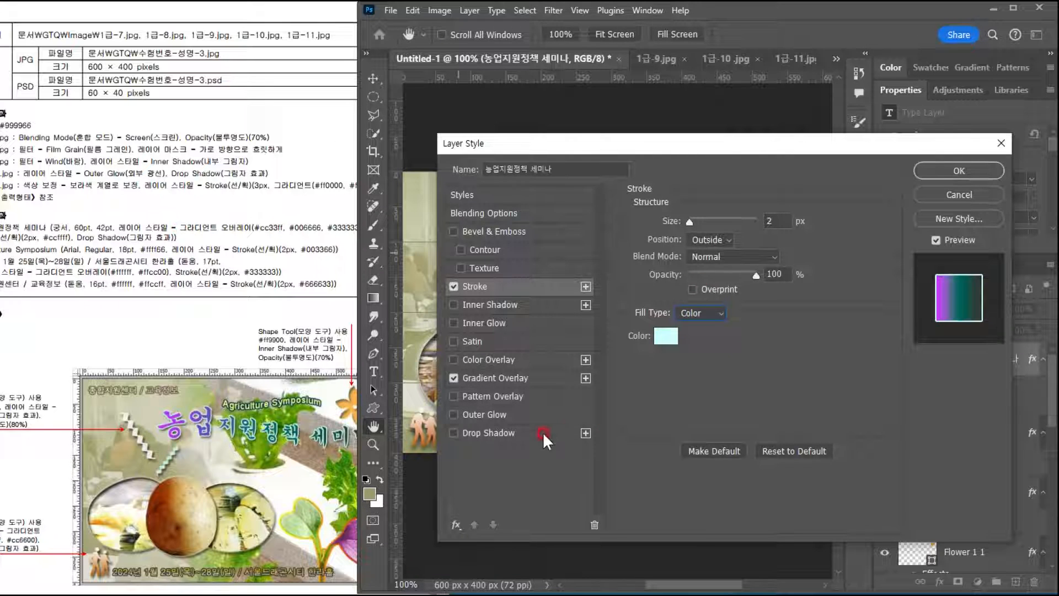
pyautogui.click(507, 432)
pyautogui.click(960, 171)
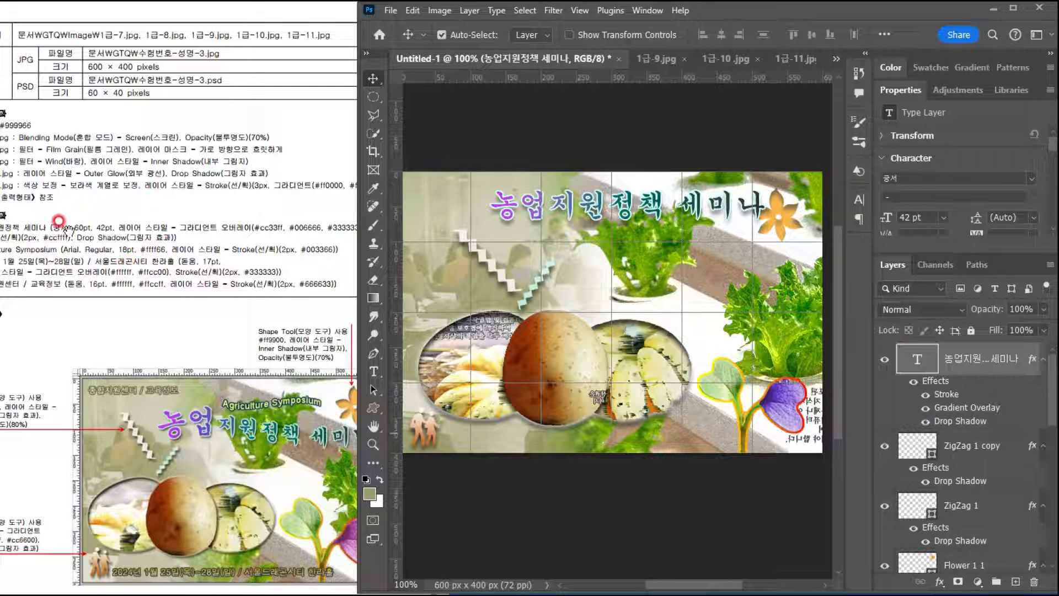
# Step: Enlarge only the first word part 농업 of the heading to 60 pt and commit the text edit
pyautogui.click(922, 363)
pyautogui.click(918, 361)
pyautogui.moveTo(550, 205); pyautogui.dragTo(489, 205)
pyautogui.click(738, 35)
pyautogui.moveTo(751, 38); pyautogui.dragTo(716, 31)
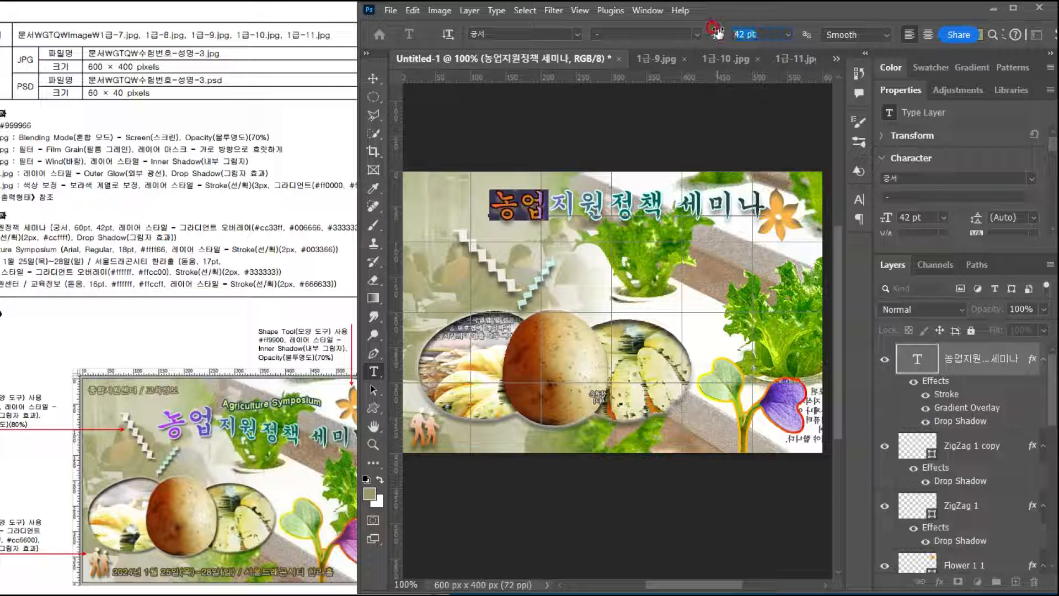
pyautogui.write('60')
pyautogui.press('Return')
pyautogui.click(915, 360)
pyautogui.press('v')
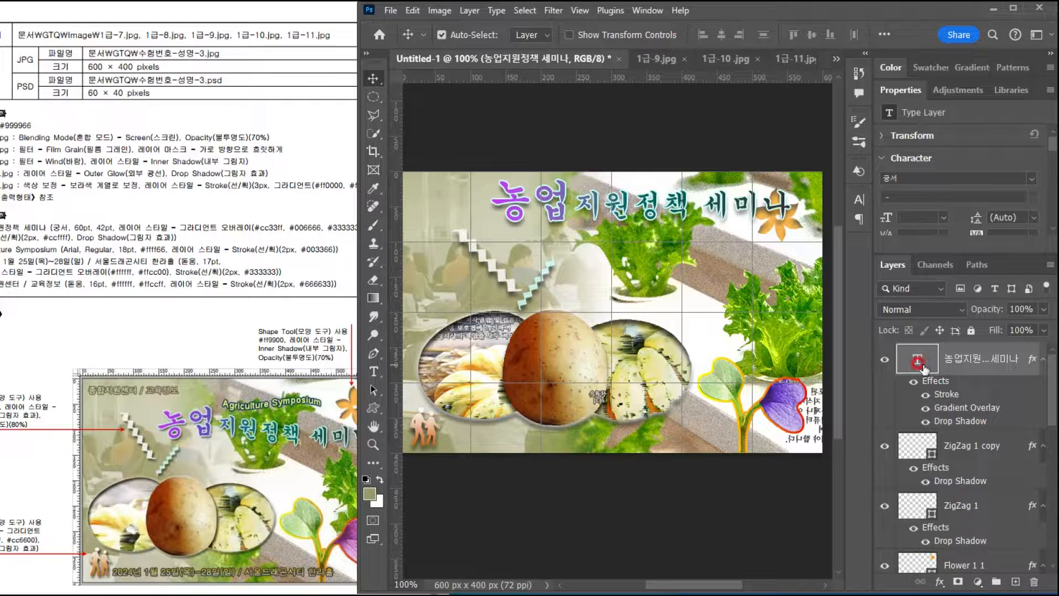
# Step: Warp the heading text with the Flag style and move it slightly lower on the canvas
pyautogui.click(207, 370)
pyautogui.click(920, 363)
pyautogui.click(369, 373)
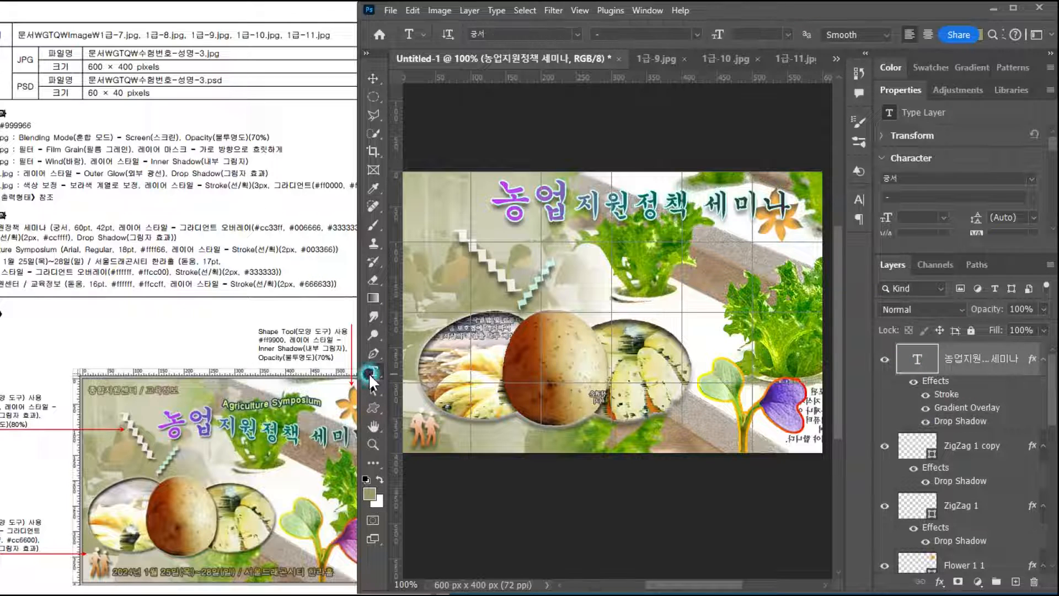
pyautogui.click(992, 43)
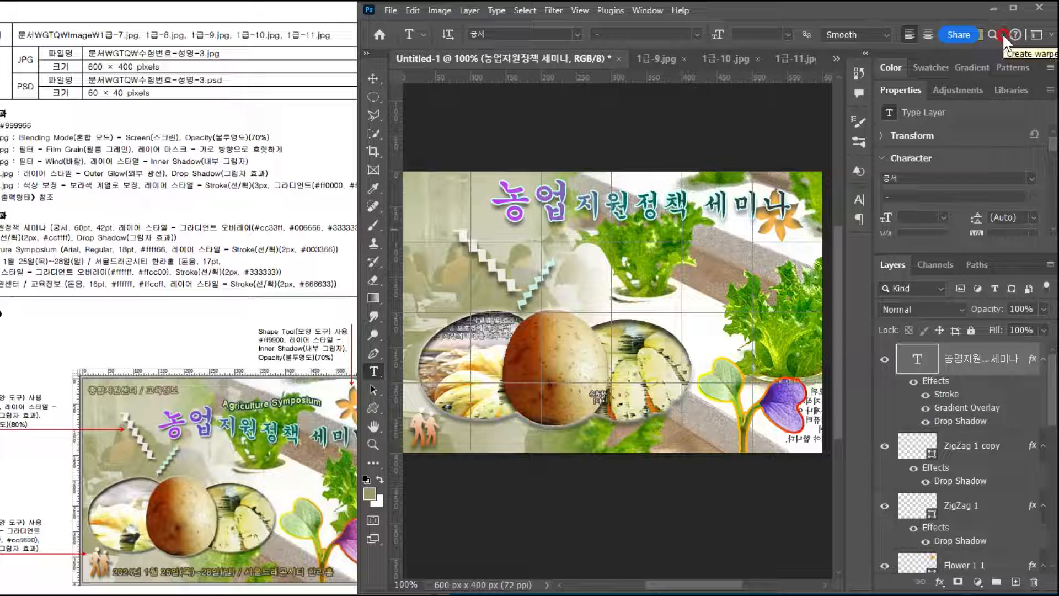
pyautogui.click(497, 10)
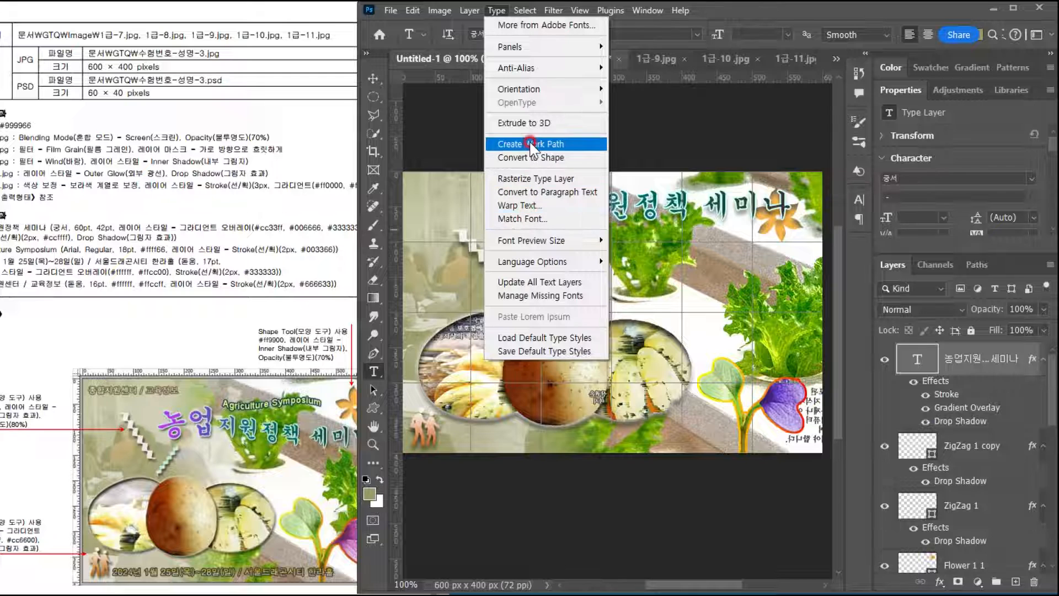
pyautogui.click(524, 223)
pyautogui.click(520, 205)
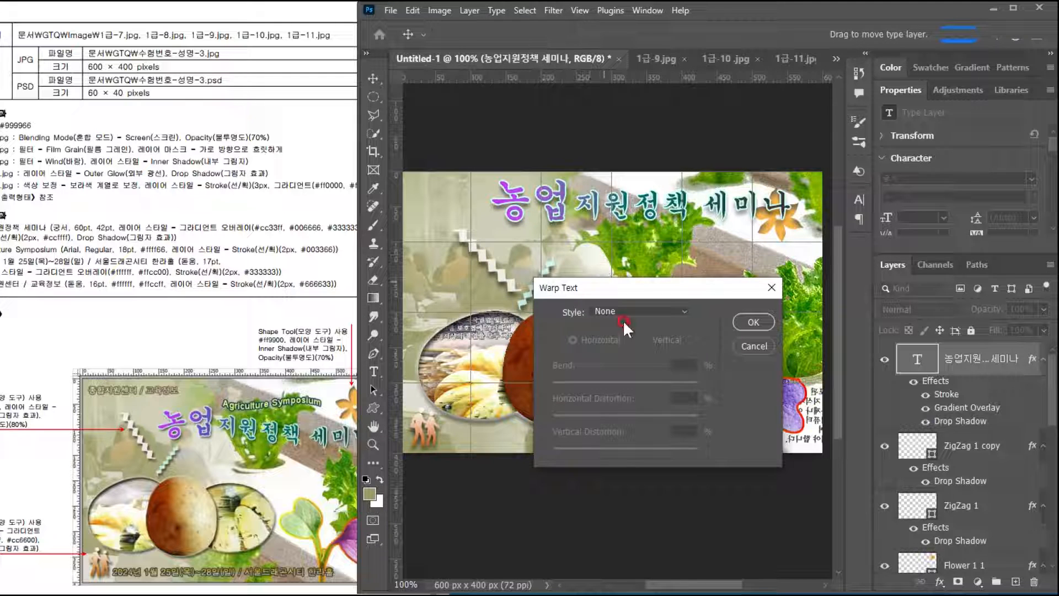
pyautogui.click(645, 310)
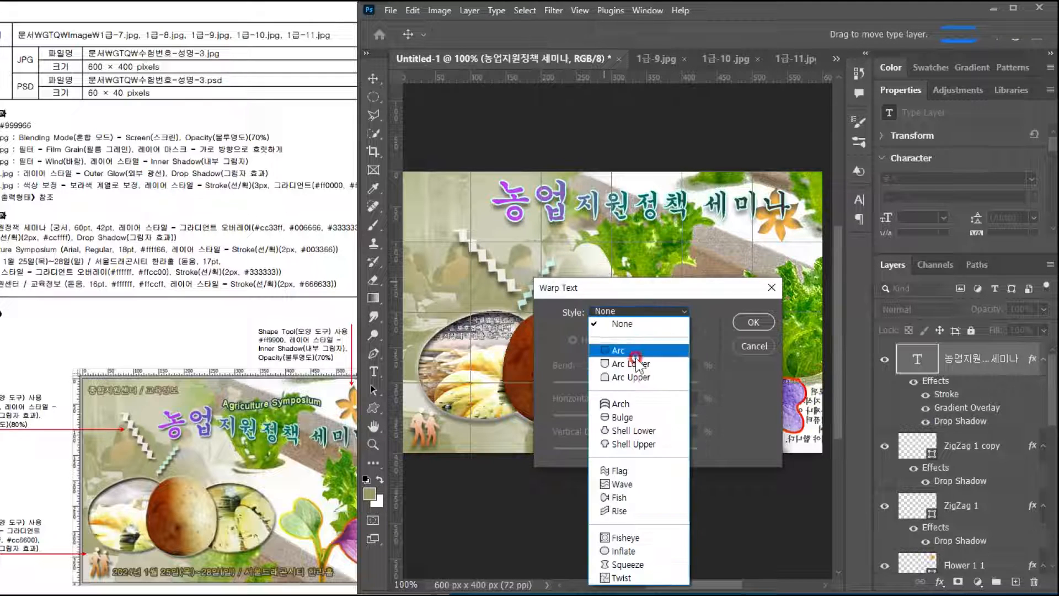
pyautogui.click(622, 475)
pyautogui.moveTo(571, 219); pyautogui.dragTo(575, 248)
pyautogui.click(693, 303)
pyautogui.click(754, 322)
# Step: Scale the orange flower shape above the heading down to about 66 × 70 px and compare it with the sample output
pyautogui.click(243, 365)
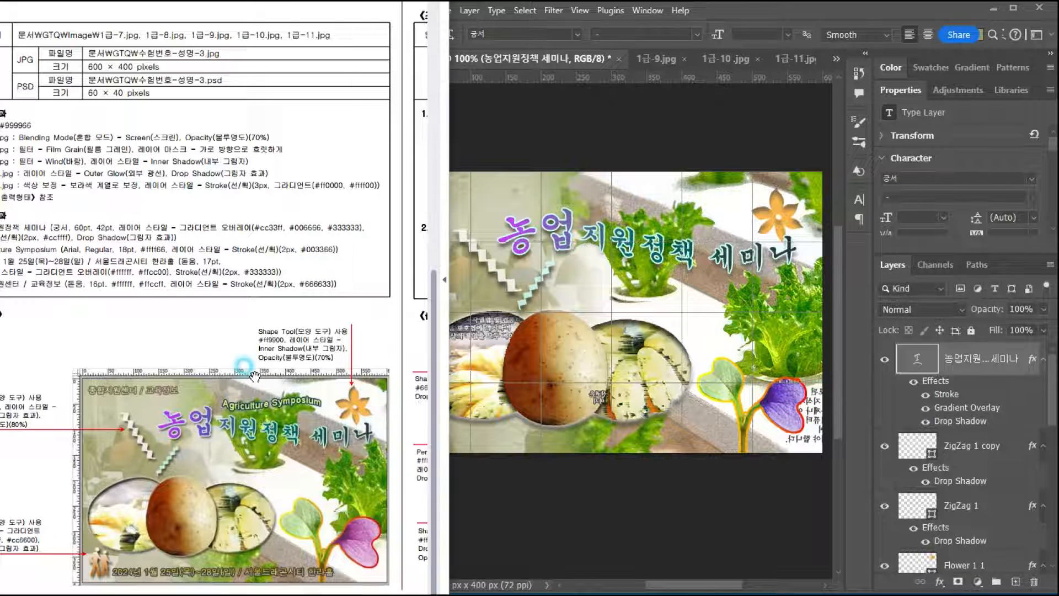
pyautogui.click(819, 249)
pyautogui.click(769, 195)
pyautogui.click(382, 82)
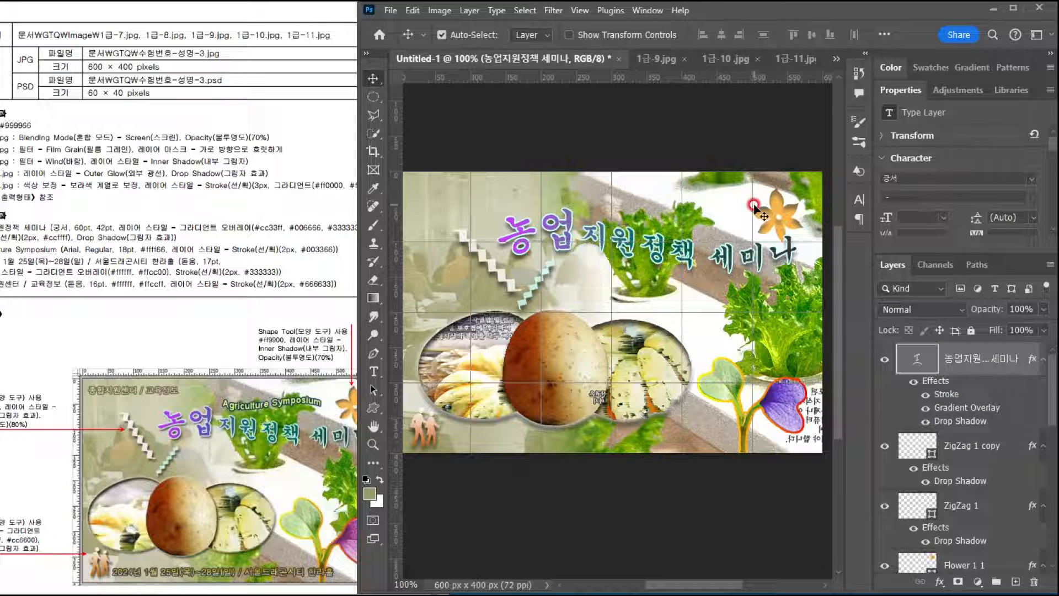
pyautogui.click(778, 198)
pyautogui.hotkey('ctrl', 't')
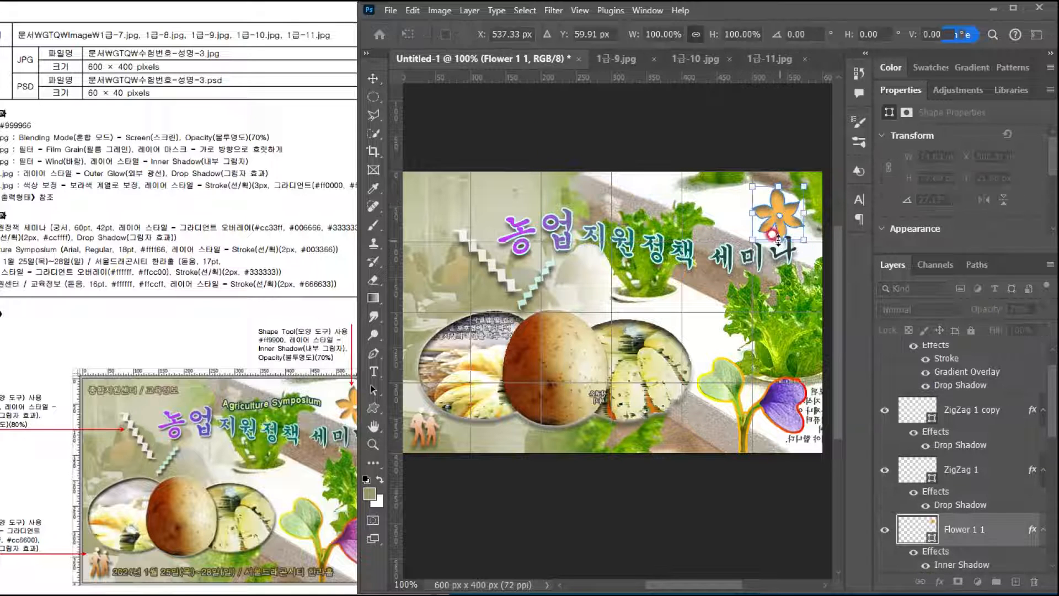
pyautogui.moveTo(752, 241); pyautogui.dragTo(762, 235)
pyautogui.press('Return')
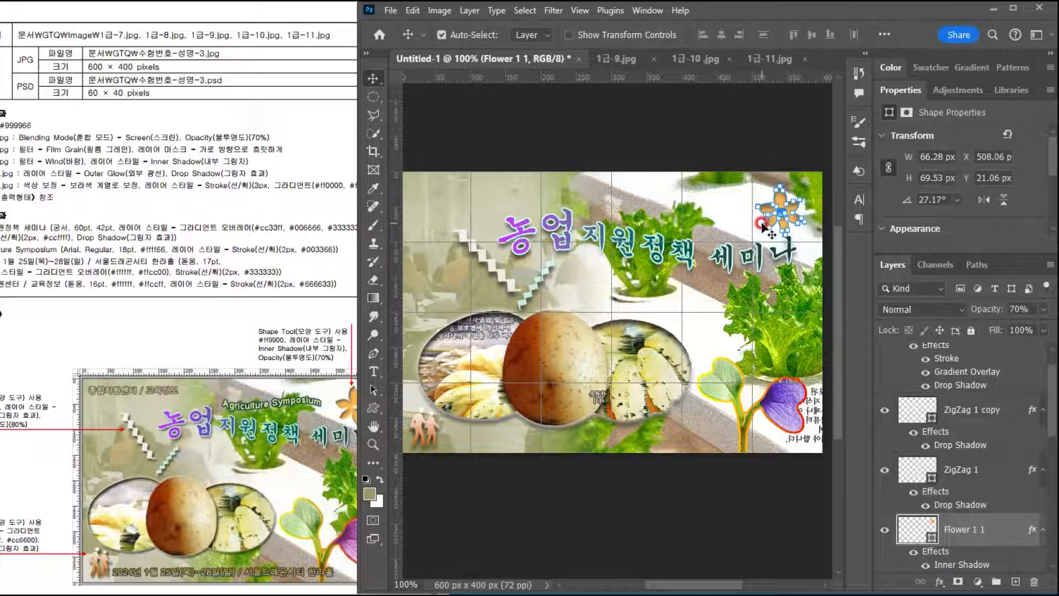
pyautogui.click(277, 309)
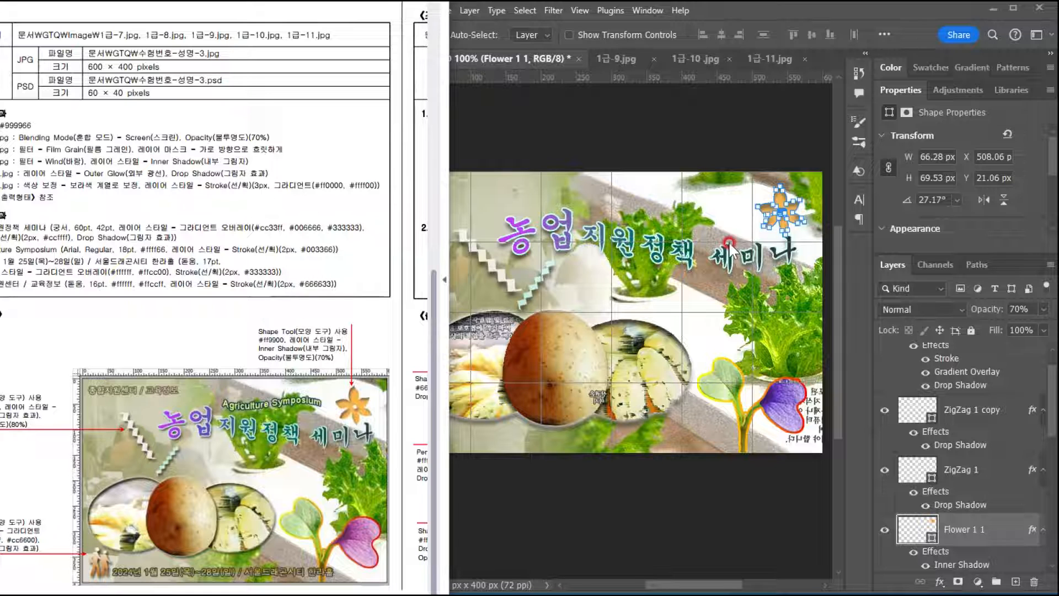
# Step: Add the text Agriculture Symposium above the heading in Arial Regular at 18 pt
pyautogui.click(772, 227)
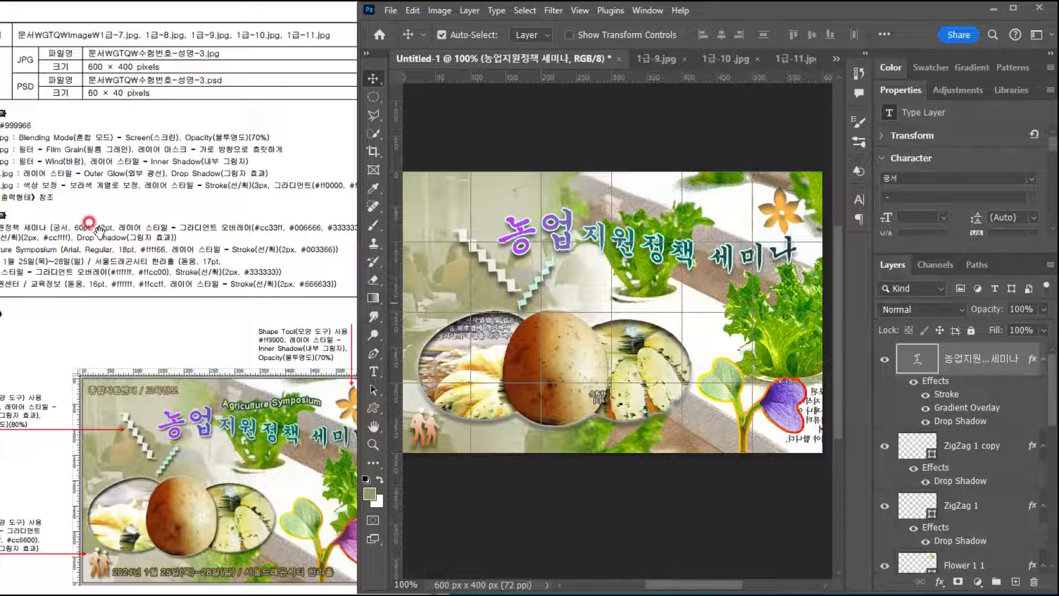
pyautogui.click(89, 221)
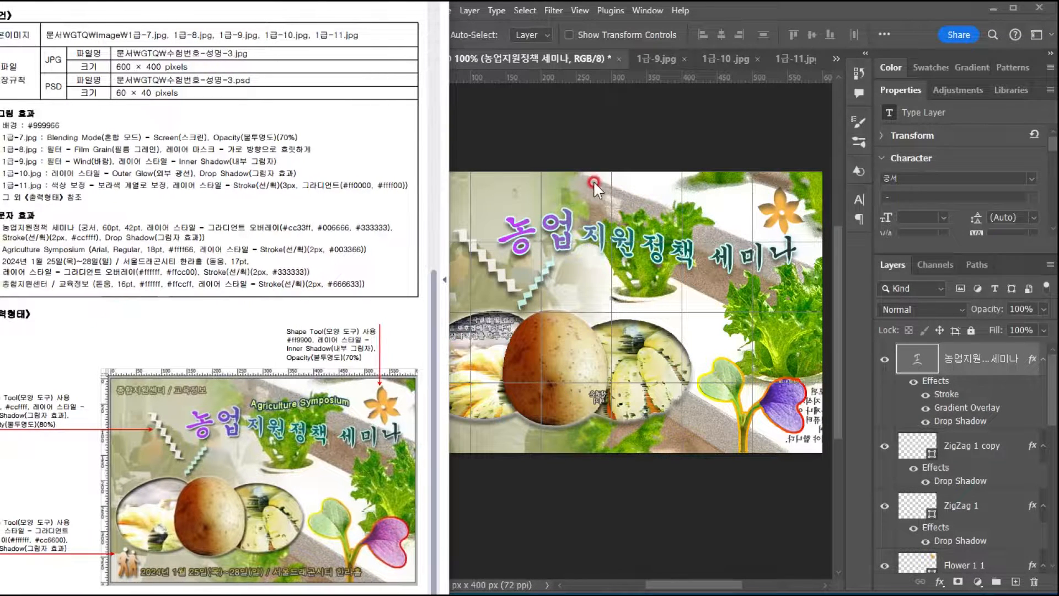
pyautogui.click(595, 182)
pyautogui.click(374, 371)
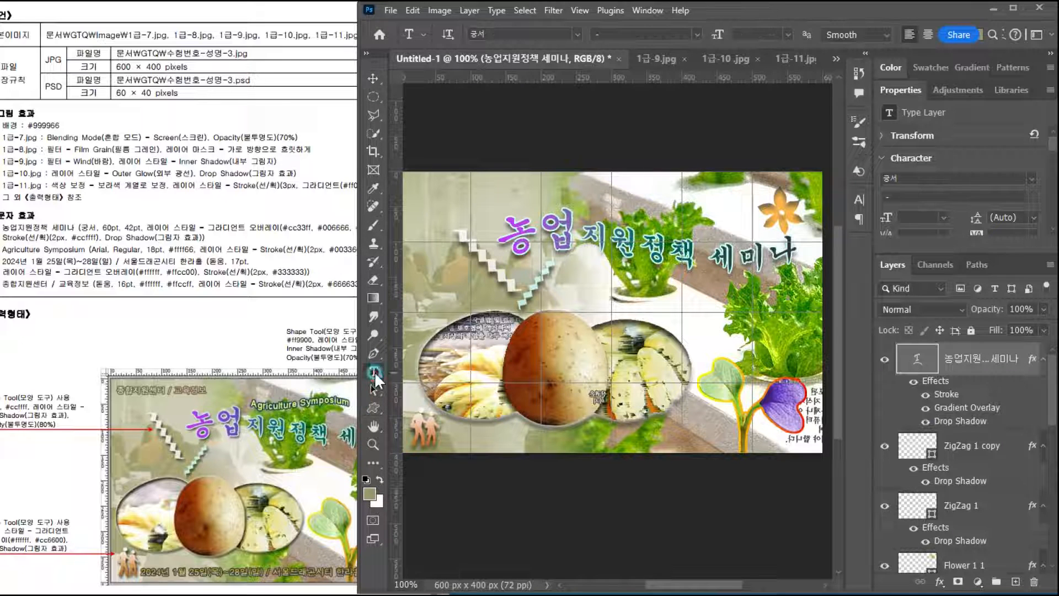
pyautogui.click(567, 188)
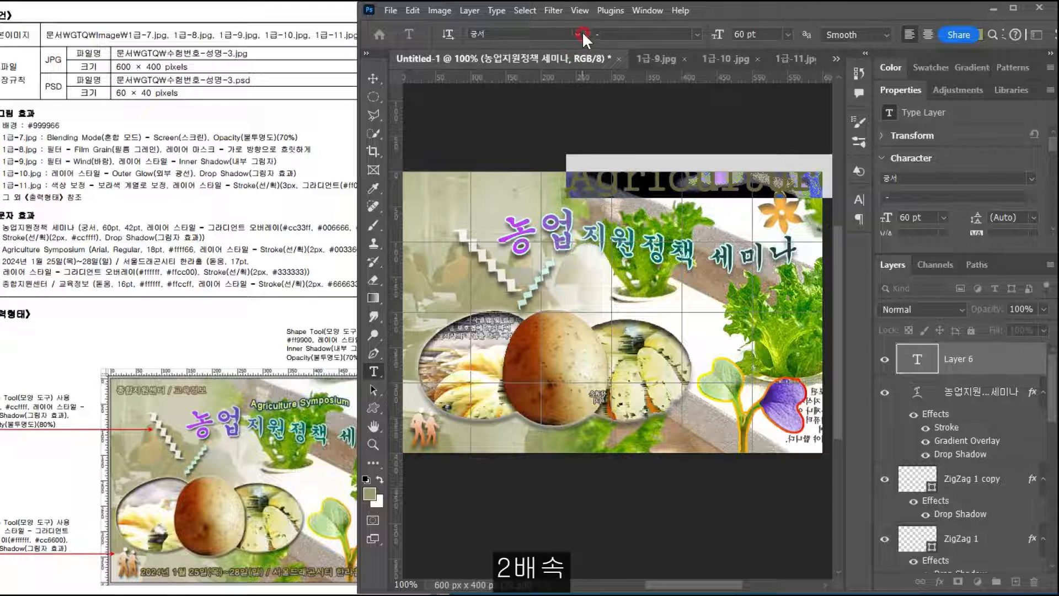
pyautogui.click(577, 34)
pyautogui.click(80, 245)
pyautogui.click(708, 44)
pyautogui.write('18')
pyautogui.press('Return')
# Step: Set the Agriculture Symposium text colour to #ffff66
pyautogui.click(917, 361)
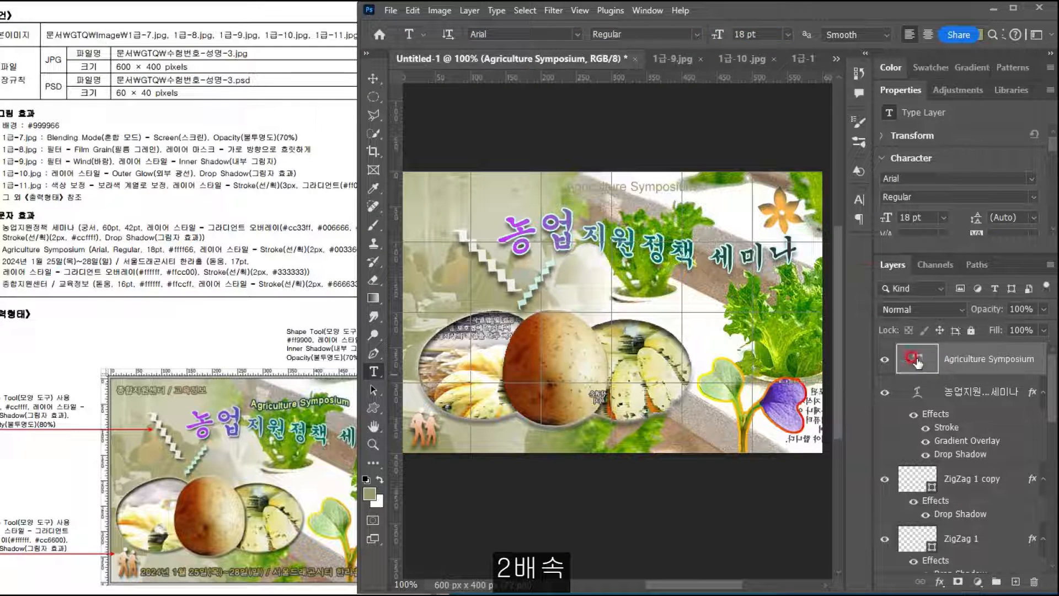
pyautogui.click(982, 36)
pyautogui.click(160, 231)
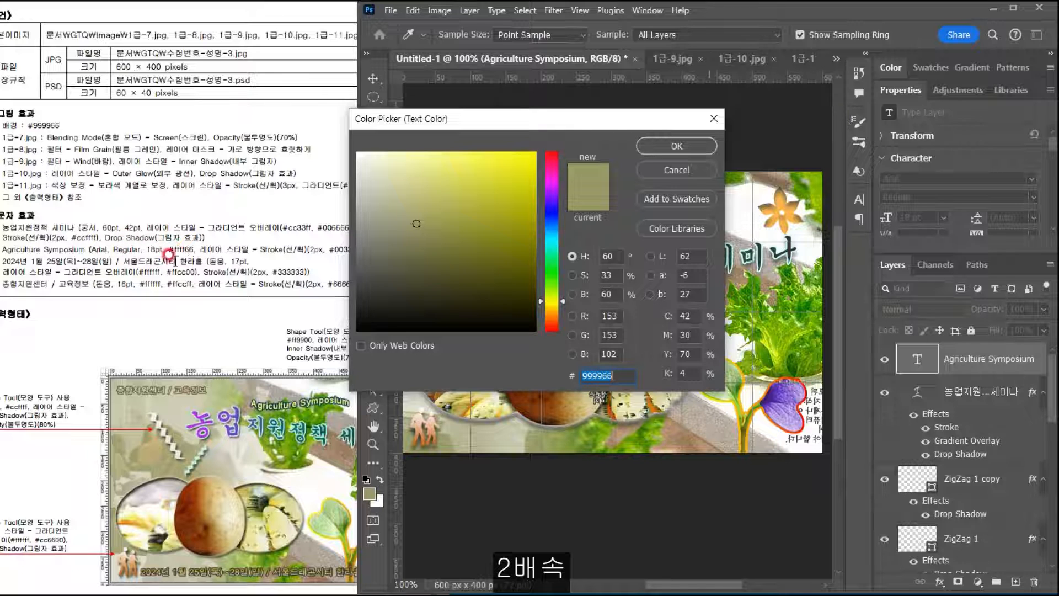
pyautogui.write('ffff66')
pyautogui.press('Return')
pyautogui.click(982, 36)
pyautogui.click(570, 369)
pyautogui.press('Return')
# Step: Give the Agriculture Symposium text a 2 px outside Stroke in #003366 and apply the layer style
pyautogui.click(294, 256)
pyautogui.click(940, 582)
pyautogui.click(934, 484)
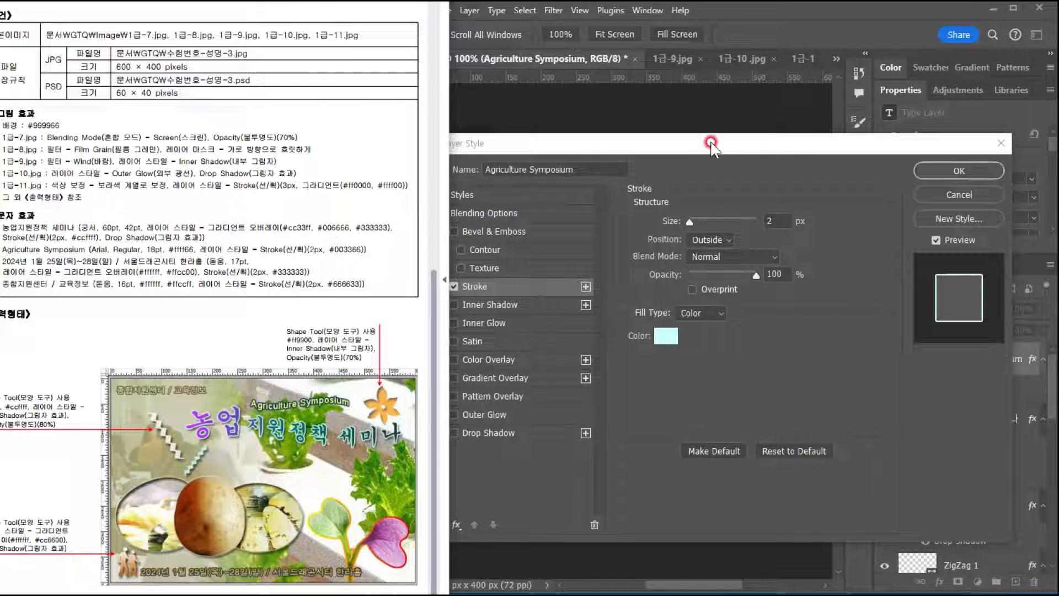
pyautogui.click(715, 154)
pyautogui.click(666, 335)
pyautogui.write('003366')
pyautogui.press('Return')
pyautogui.click(933, 169)
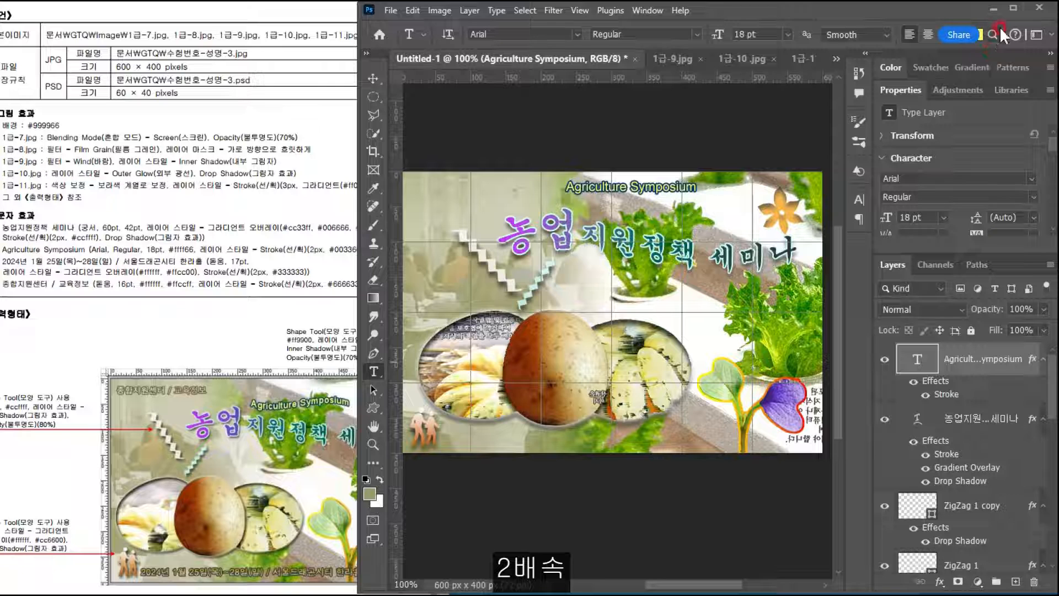
# Step: Warp the Agriculture Symposium text with a reduced bend and move it slightly to the right and down above the heading
pyautogui.click(497, 10)
pyautogui.click(529, 208)
pyautogui.click(617, 311)
pyautogui.click(619, 470)
pyautogui.moveTo(661, 380); pyautogui.dragTo(588, 383)
pyautogui.click(756, 322)
pyautogui.click(373, 78)
pyautogui.moveTo(646, 196); pyautogui.dragTo(672, 202)
# Step: Add the text line 2024년 1월 25일(목)~28일(일) / 서울드레곤시티 한라홀 along the canvas's lower edge, beside the people shape
pyautogui.click(93, 274)
pyautogui.click(42, 257)
pyautogui.click(718, 18)
pyautogui.click(374, 371)
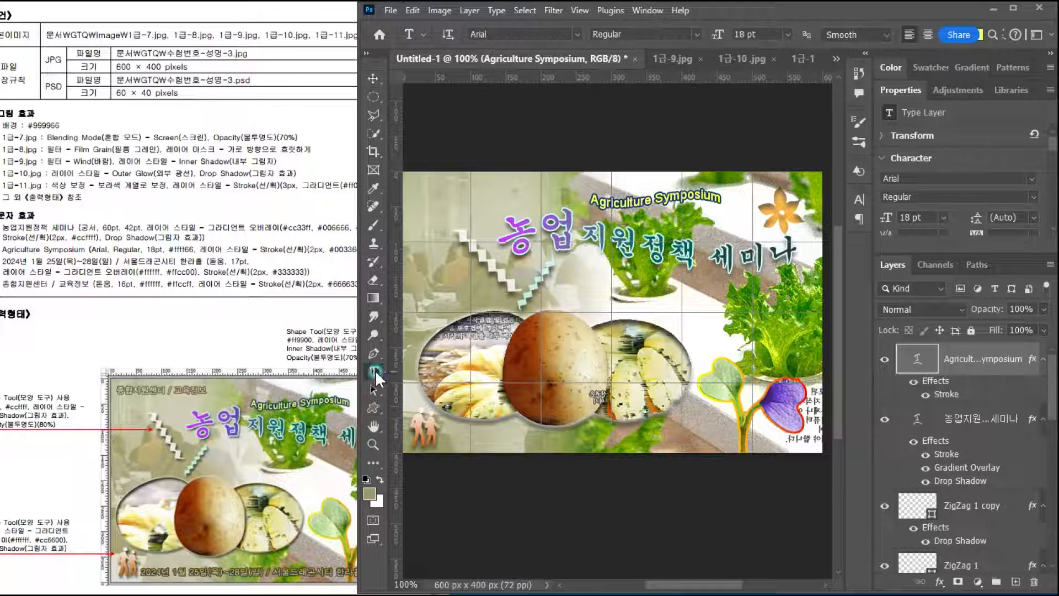
pyautogui.click(461, 439)
pyautogui.write('2024년 1월 25일(목)~28일(일)')
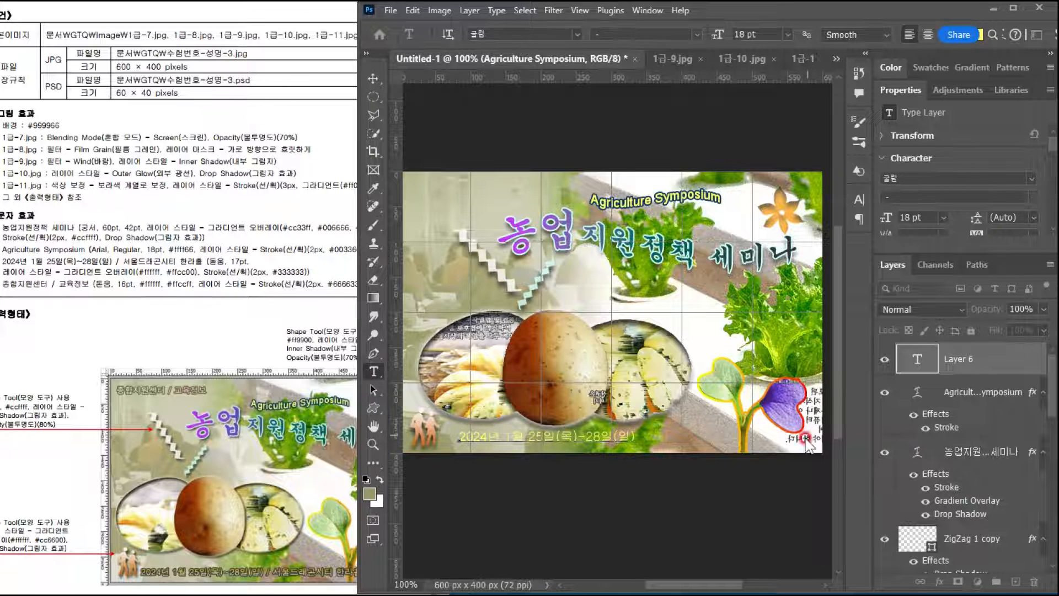
pyautogui.write('서울드래')
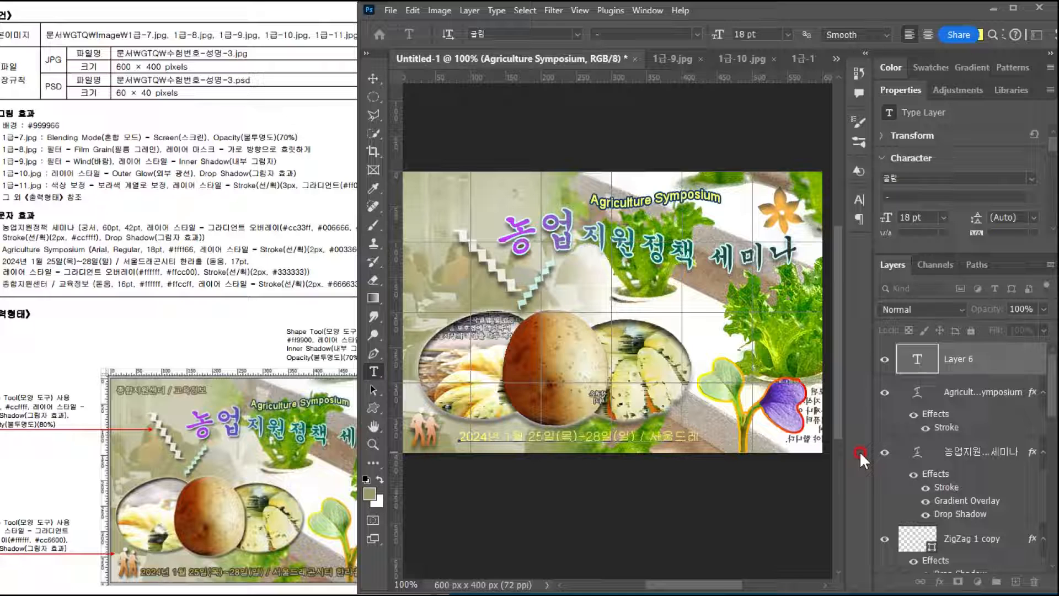
pyautogui.write('곤시티 한라홀')
# Step: Set the whole date and venue line to the 돋움 font at 17 pt and commit the text
pyautogui.hotkey('ctrl', 'a')
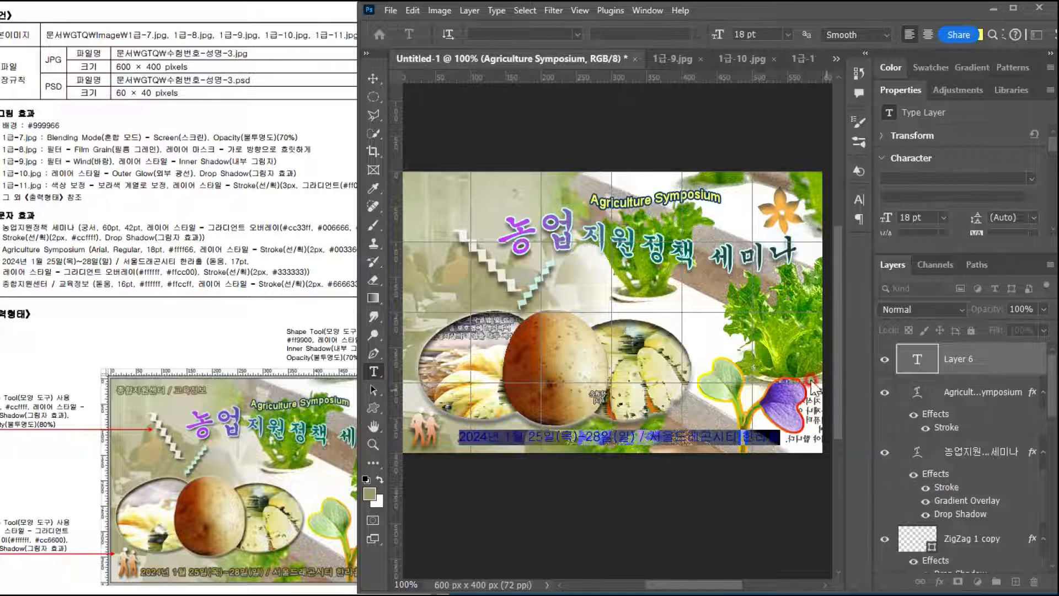
pyautogui.click(577, 35)
pyautogui.click(489, 137)
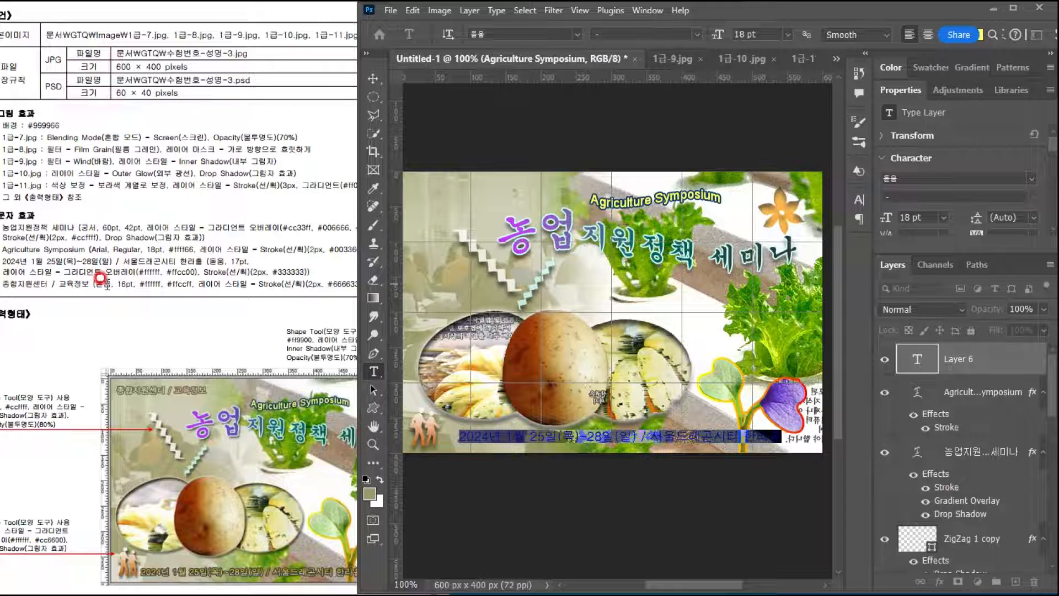
pyautogui.moveTo(718, 36); pyautogui.dragTo(711, 54)
pyautogui.click(988, 362)
# Step: Add a two-colour Gradient Overlay from #ffffff to #ffcc00 to the date text, removing the middle colour stop
pyautogui.click(940, 582)
pyautogui.click(960, 538)
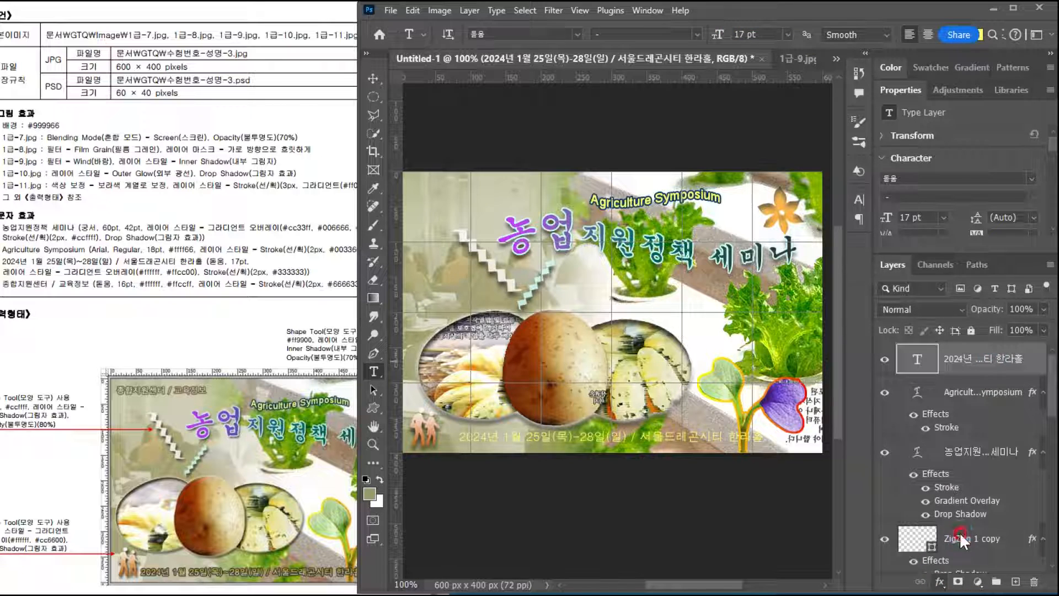
pyautogui.click(712, 258)
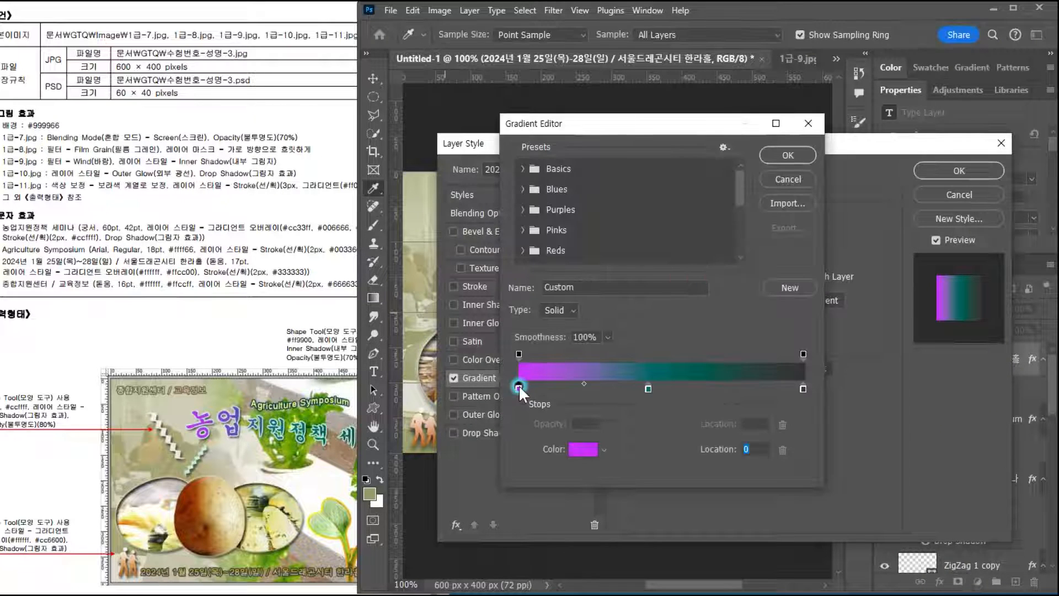
pyautogui.doubleClick(518, 389)
pyautogui.press('Return')
pyautogui.click(803, 389)
pyautogui.doubleClick(803, 388)
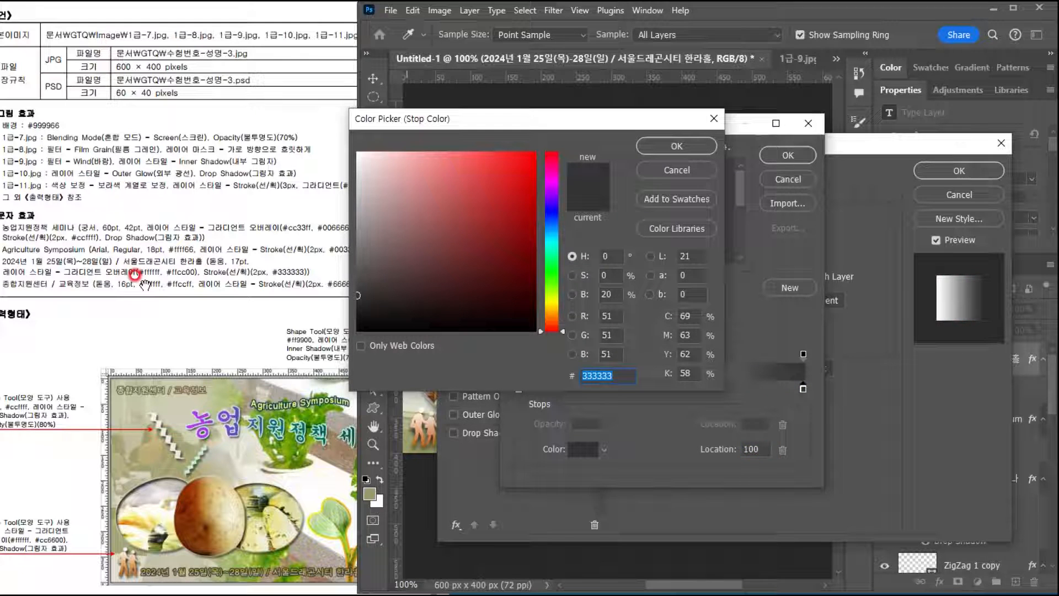
pyautogui.write('ffcc00')
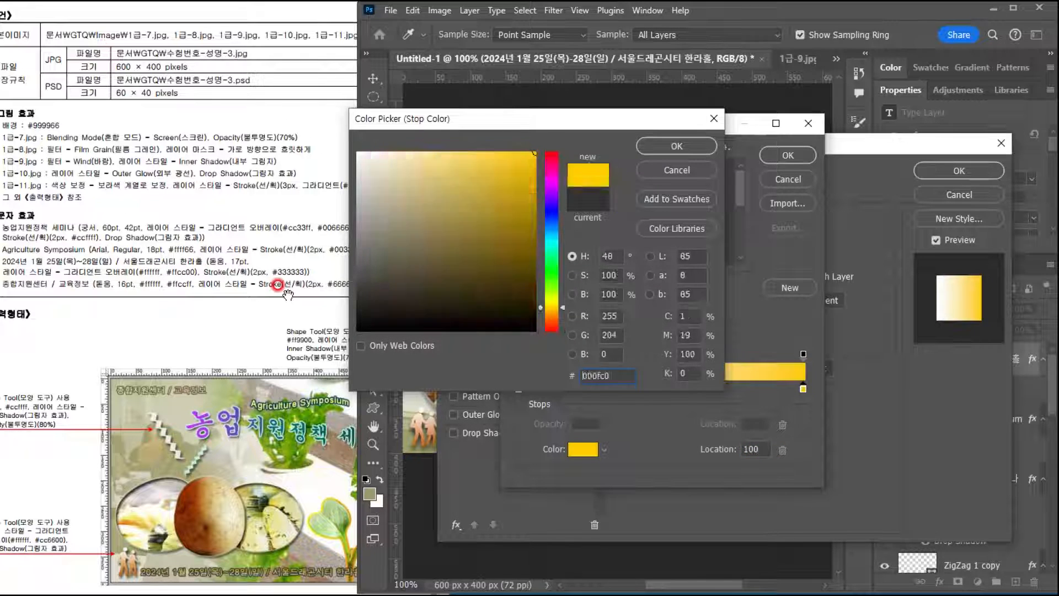
pyautogui.press('Return')
pyautogui.press('Return')
# Step: Set the date text's Gradient Overlay to a 90° angle and 100% opacity
pyautogui.click(167, 456)
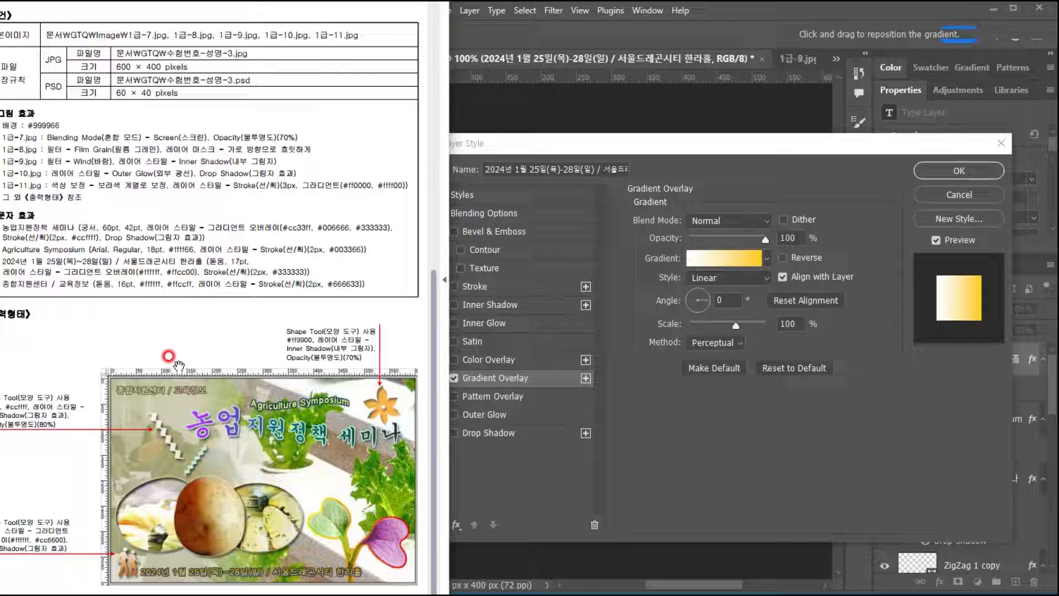
pyautogui.click(796, 191)
pyautogui.write('90')
pyautogui.click(701, 301)
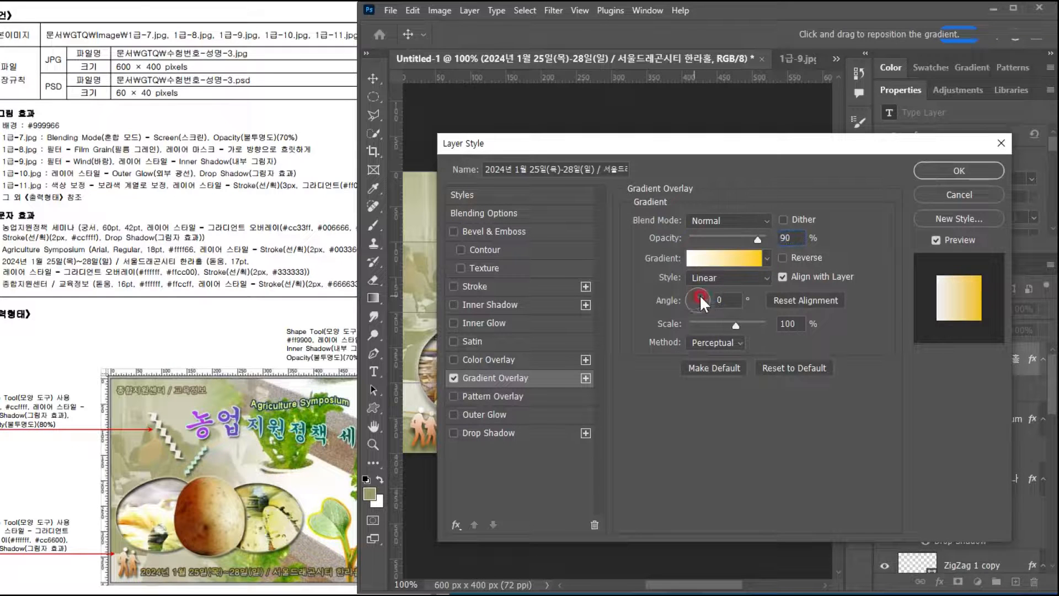
pyautogui.moveTo(758, 239); pyautogui.dragTo(766, 238)
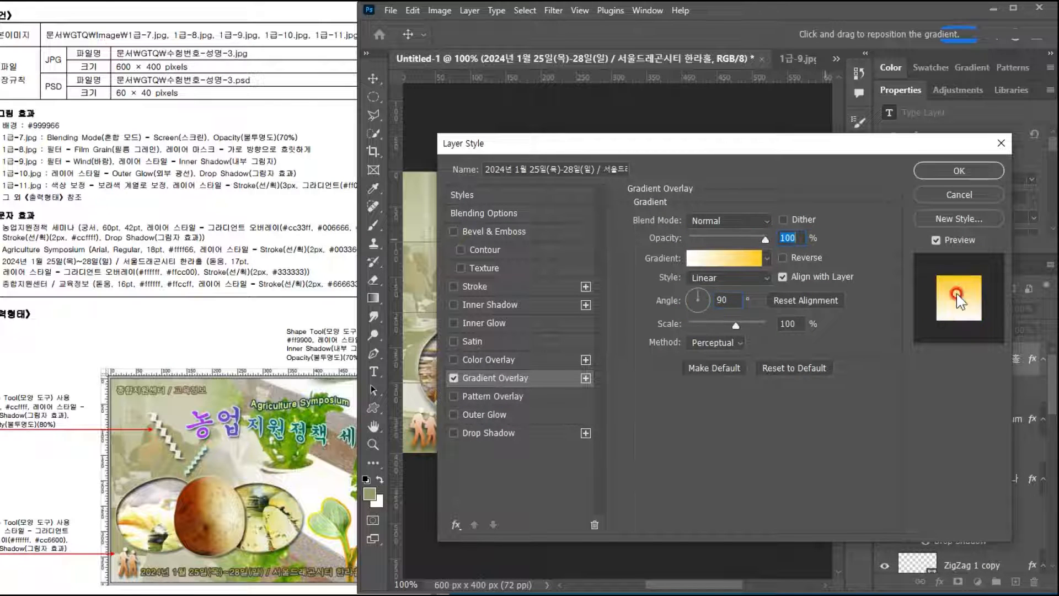
# Step: Give the date text a 2 px solid-colour Stroke in #333333 and apply the layer styles
pyautogui.click(475, 286)
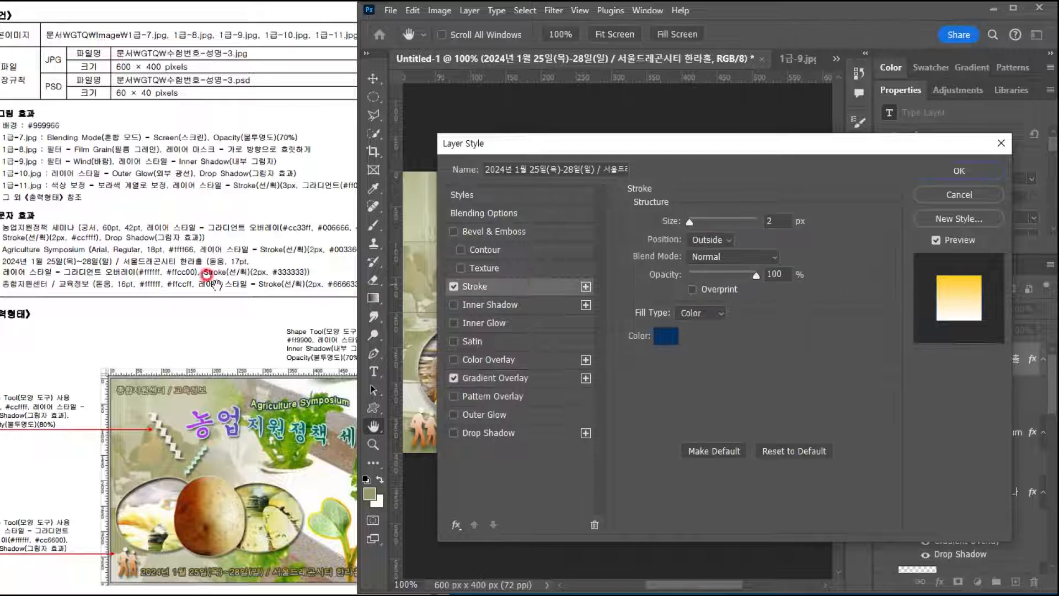
pyautogui.click(666, 336)
pyautogui.write('333333')
pyautogui.press('Return')
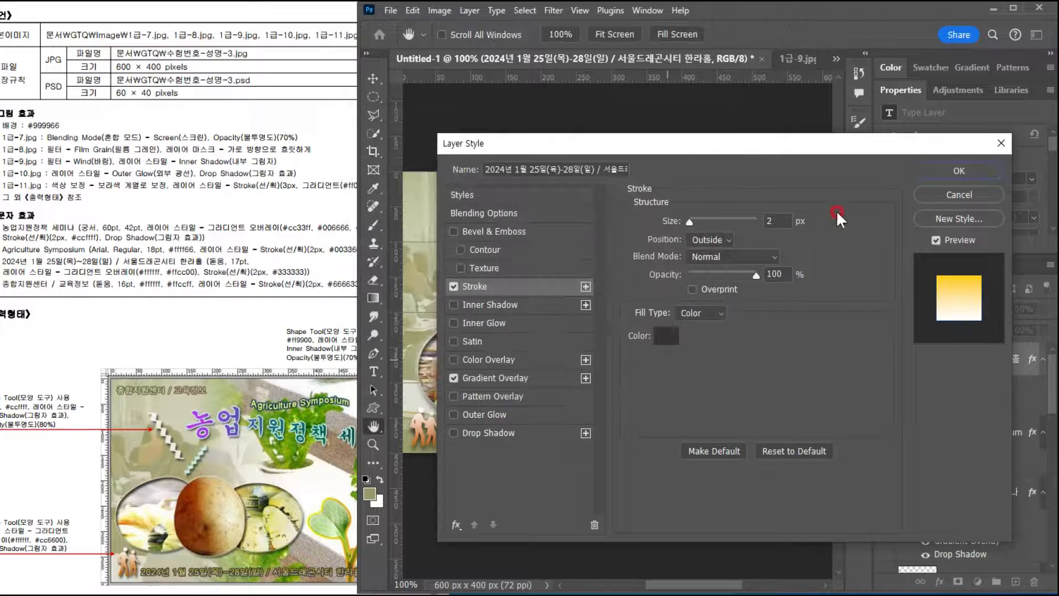
pyautogui.press('Return')
# Step: Nudge the date text left and slightly down so it sits close to the people shape as in the sample output
pyautogui.press('Left')
pyautogui.press('Left')
pyautogui.press('Left')
pyautogui.press('Left')
pyautogui.press('Left')
pyautogui.press('Left')
pyautogui.press('Left')
pyautogui.press('Left')
pyautogui.press('Left')
pyautogui.press('Left')
pyautogui.press('Left')
pyautogui.press('Left')
pyautogui.press('Left')
pyautogui.press('Left')
pyautogui.press('Left')
pyautogui.press('Left')
pyautogui.press('Left')
pyautogui.press('Left')
pyautogui.press('Down')
pyautogui.press('Down')
pyautogui.press('Down')
pyautogui.press('Down')
pyautogui.press('Down')
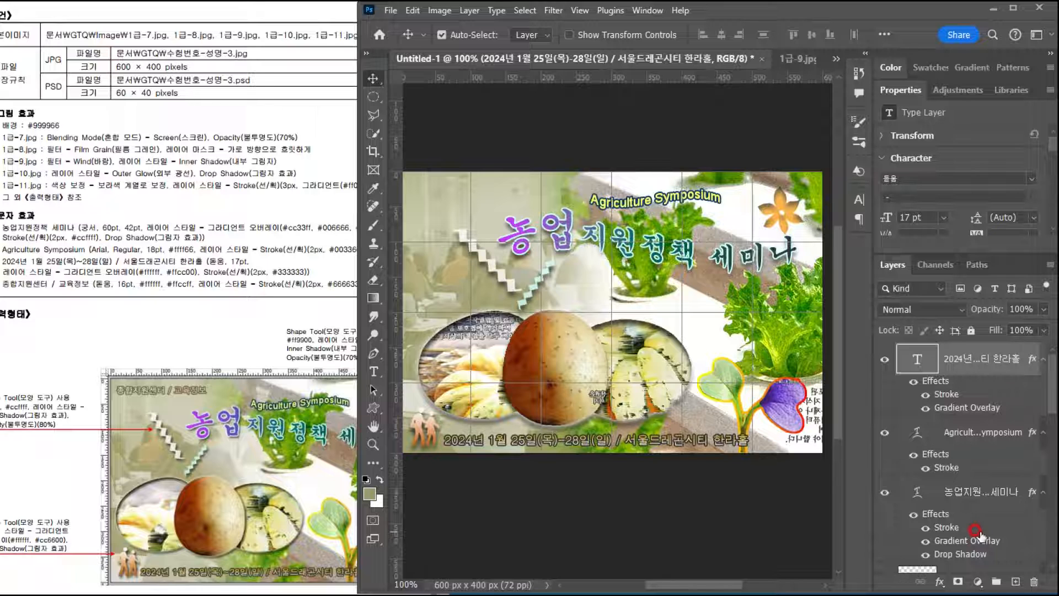
# Step: Add the text 종합지원센터 / 교육정보 near the canvas's upper-left corner and set it to 16 pt
pyautogui.click(374, 371)
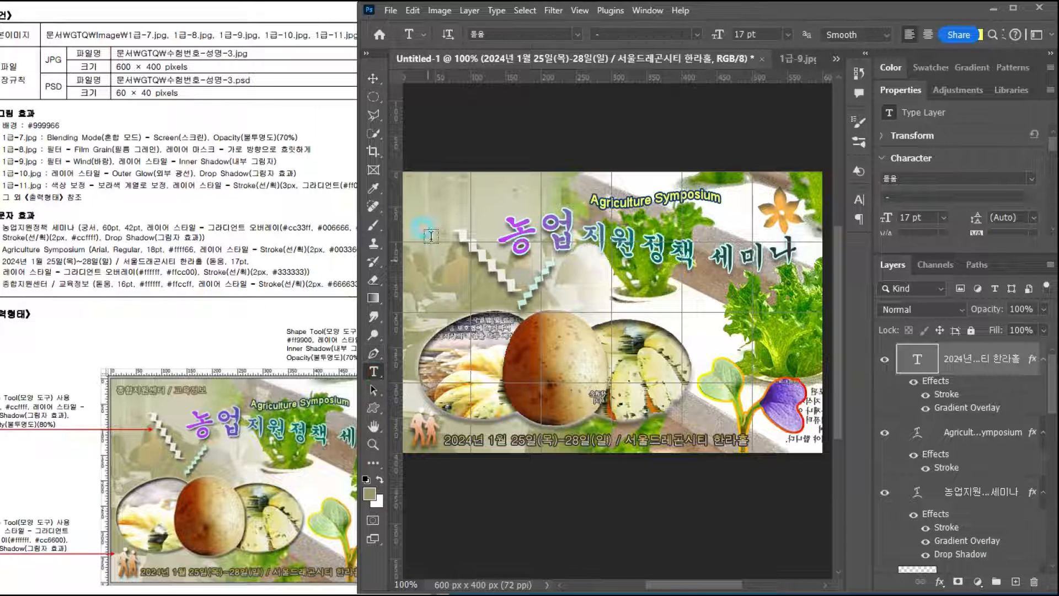
pyautogui.moveTo(478, 251); pyautogui.dragTo(496, 260)
pyautogui.click(437, 199)
pyautogui.write('종합지원센터 / 교육정보')
pyautogui.hotkey('ctrl', 'a')
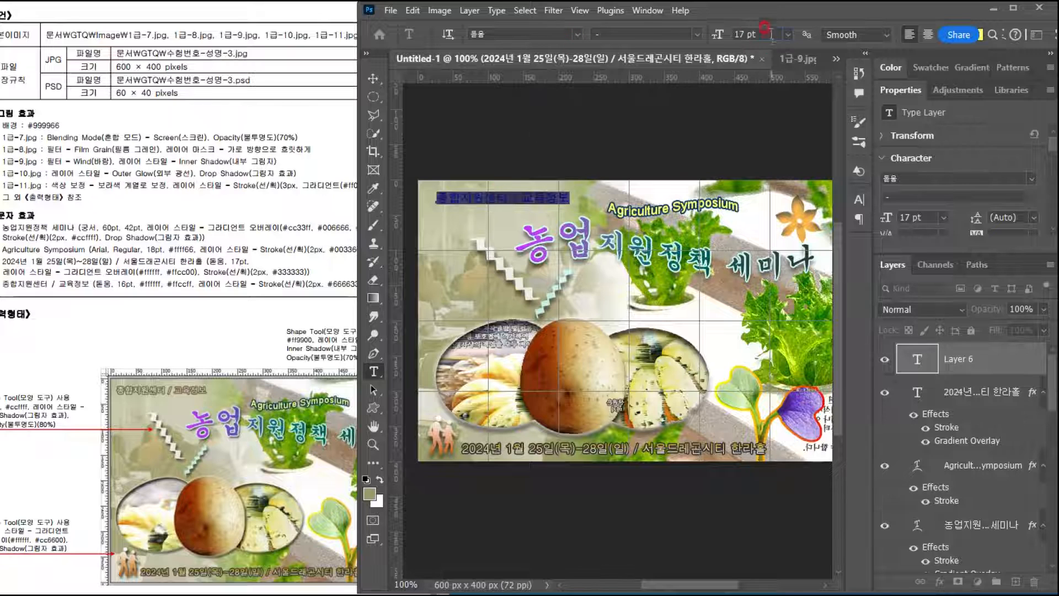
pyautogui.moveTo(764, 31); pyautogui.dragTo(657, 27)
pyautogui.write('16')
pyautogui.press('Return')
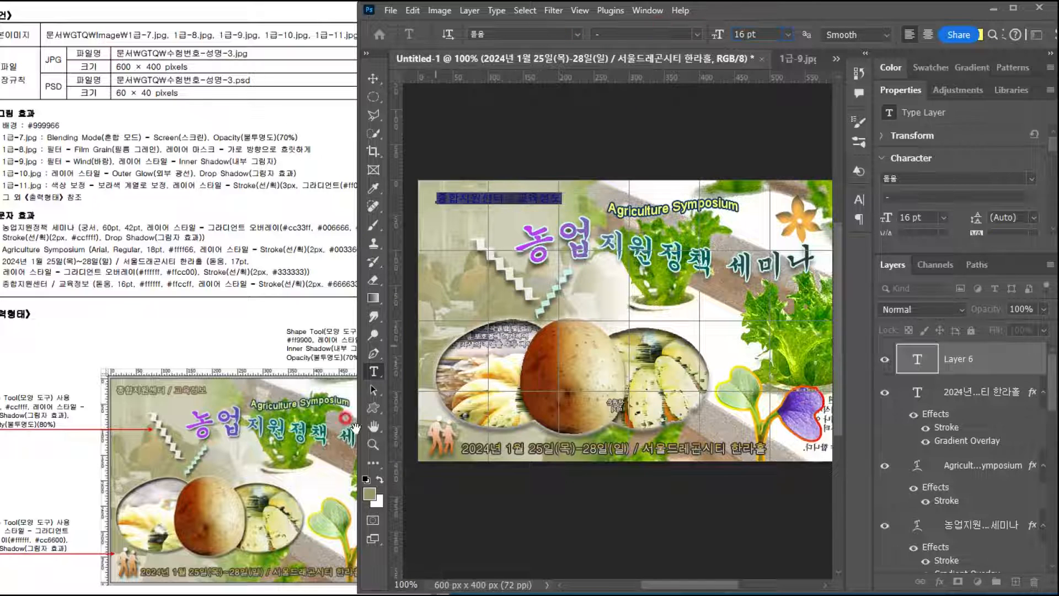
# Step: Colour the upper-left text #ffffff, recolour only its 교육정보 part #ffccff, and commit the text
pyautogui.moveTo(517, 198); pyautogui.dragTo(567, 198)
pyautogui.click(980, 34)
pyautogui.click(661, 154)
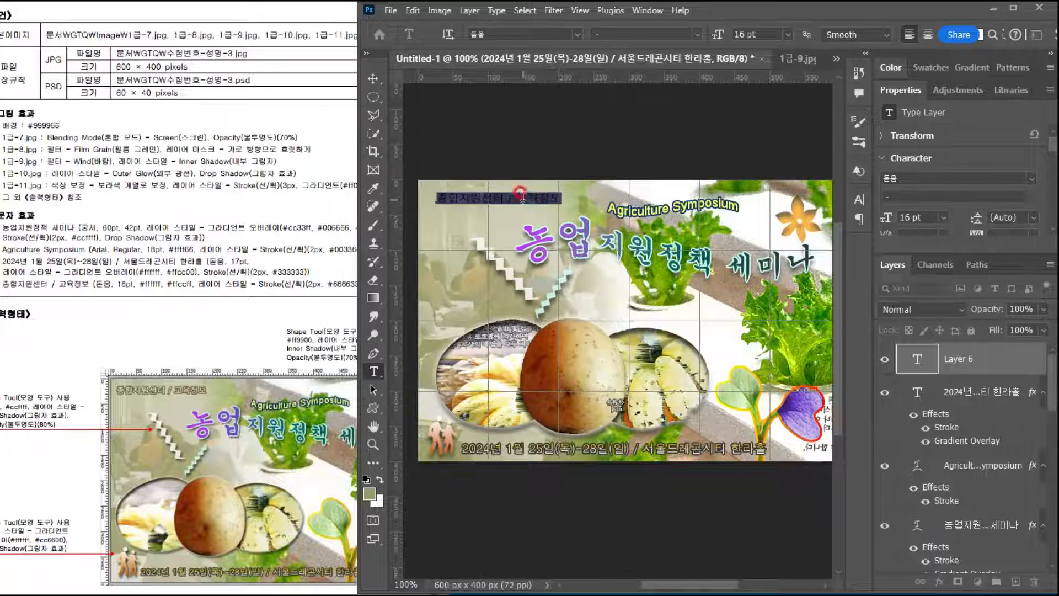
pyautogui.click(986, 33)
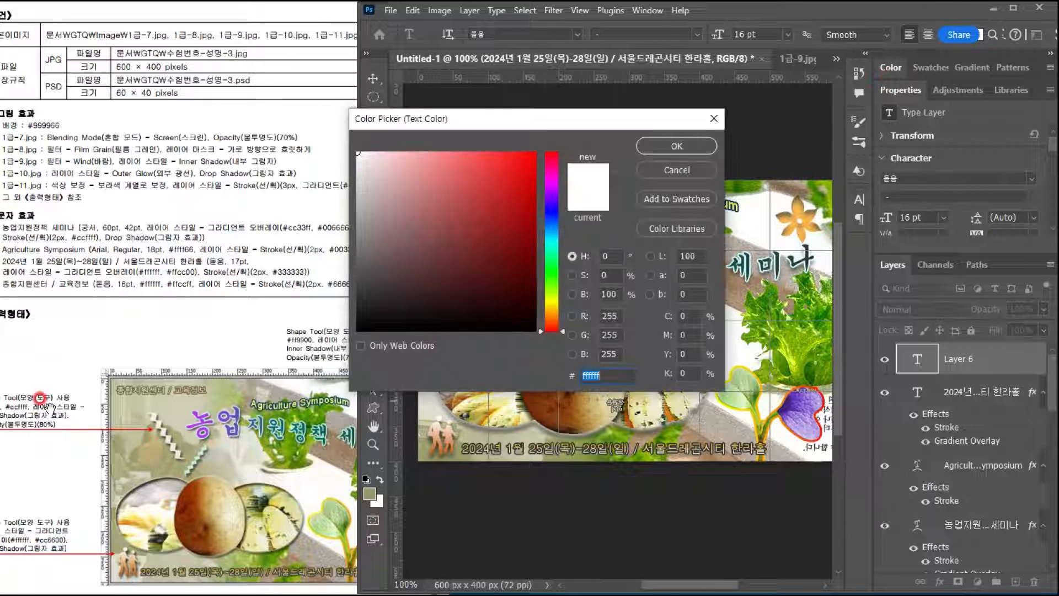
pyautogui.write('ffccff')
pyautogui.press('Return')
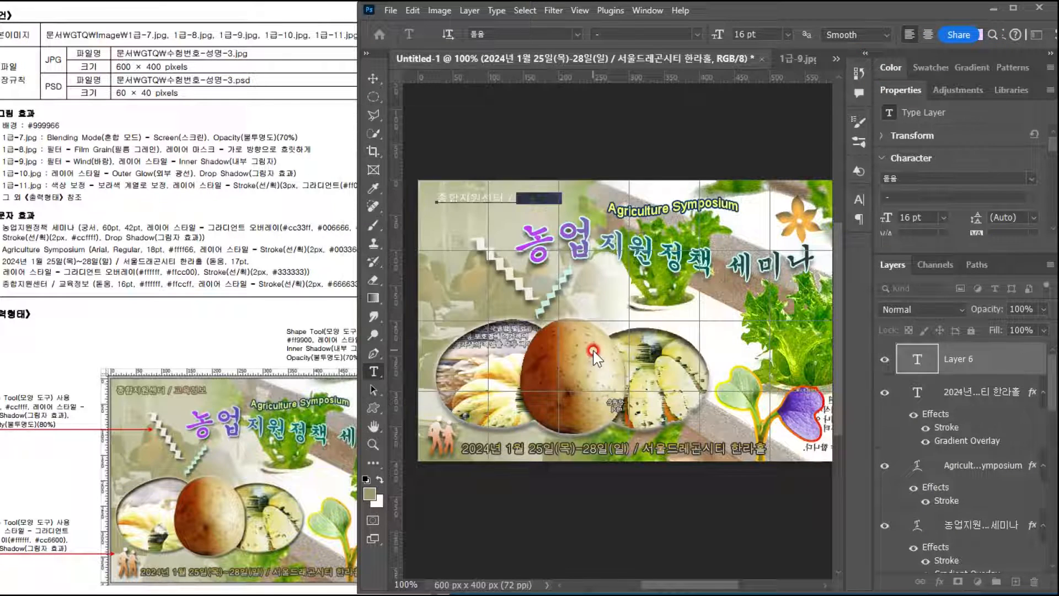
pyautogui.click(523, 229)
# Step: Give the 종합지원센터 / 교육정보 text a 2 px Stroke in #666633 and apply the layer style
pyautogui.click(940, 581)
pyautogui.click(135, 312)
pyautogui.click(664, 332)
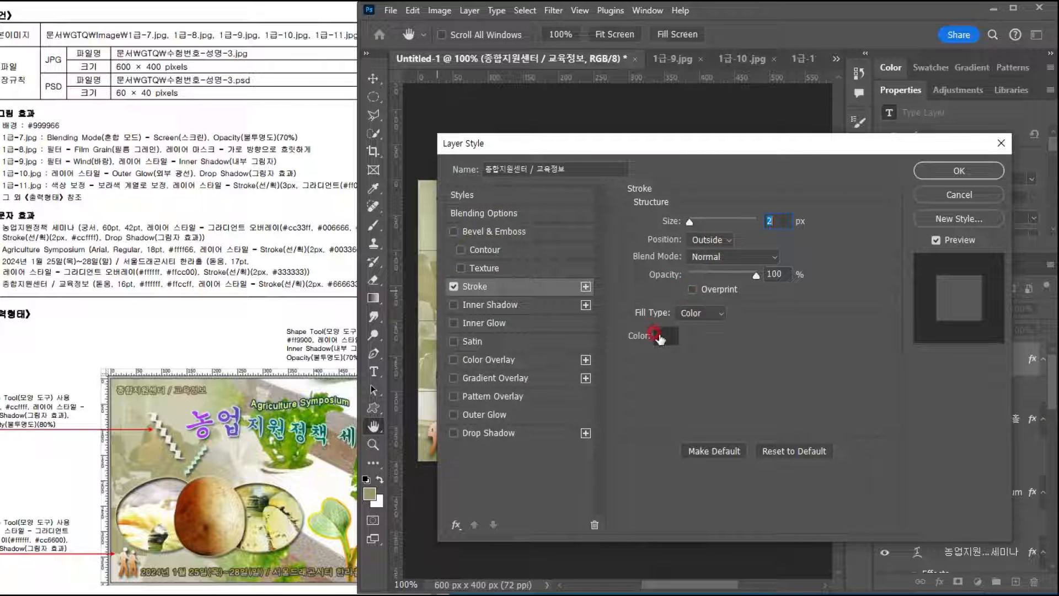
pyautogui.click(302, 287)
pyautogui.click(614, 127)
pyautogui.write('666633')
pyautogui.press('Return')
pyautogui.click(958, 170)
# Step: Compare the whole composite with the sample output on the exam sheet
pyautogui.click(214, 377)
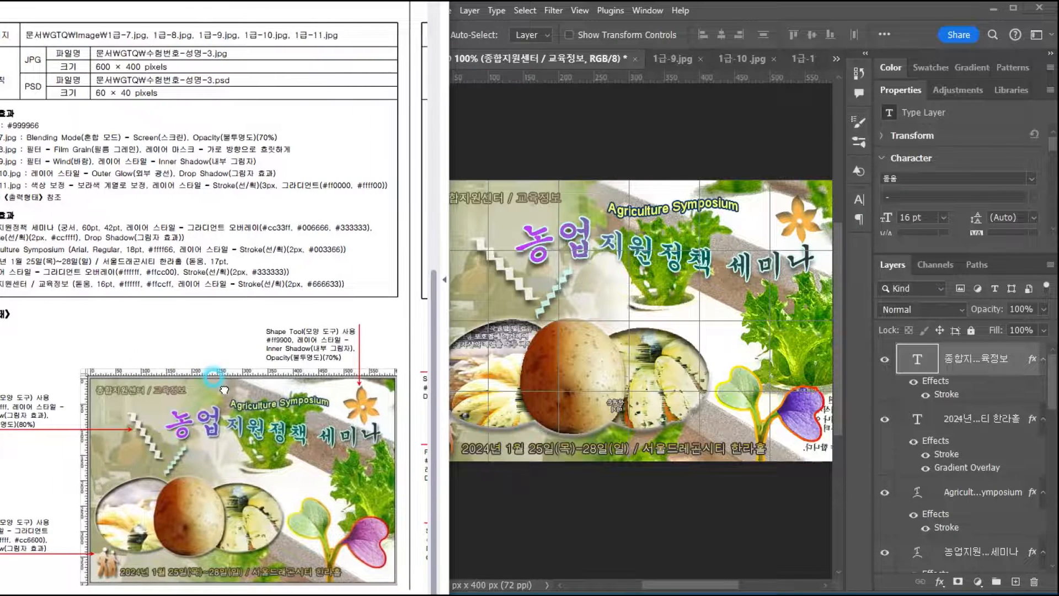
pyautogui.scroll(-1, 199, 298)
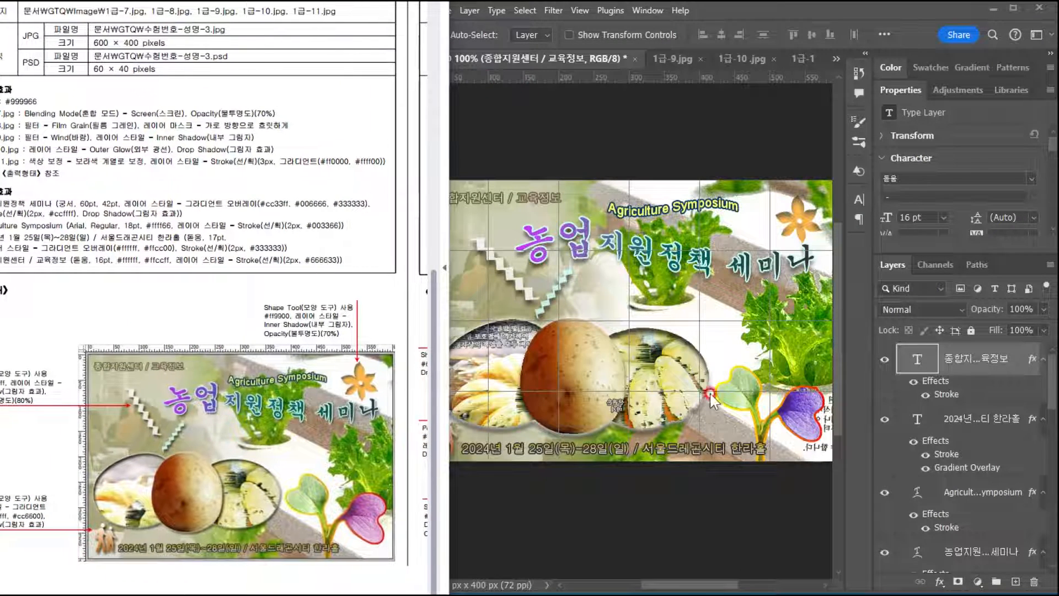
pyautogui.click(760, 502)
pyautogui.hotkey('ctrl', '0')
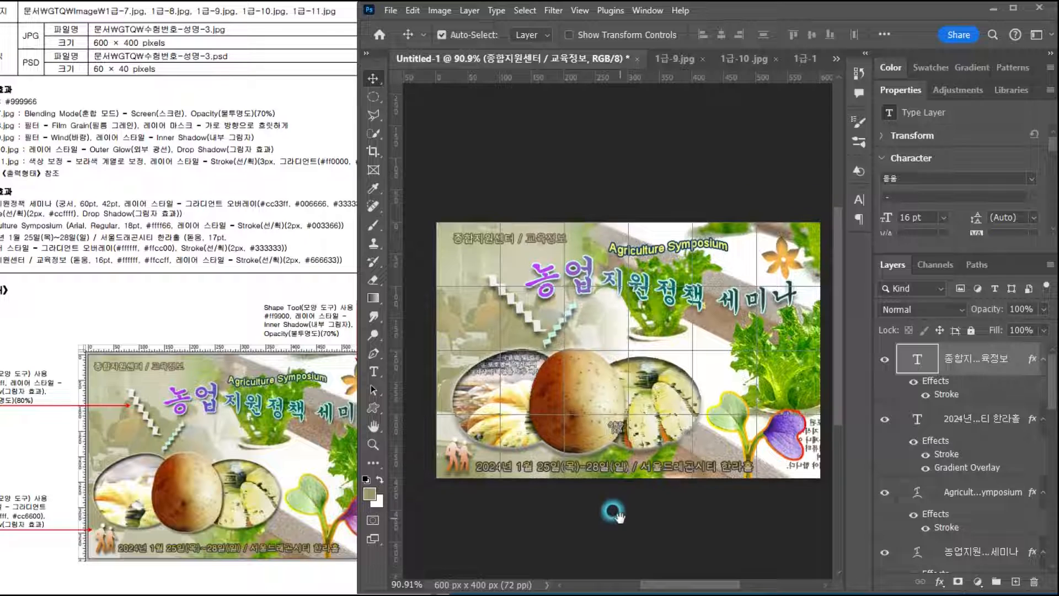
pyautogui.click(149, 477)
pyautogui.hscroll(1, 221, 482)
pyautogui.click(563, 539)
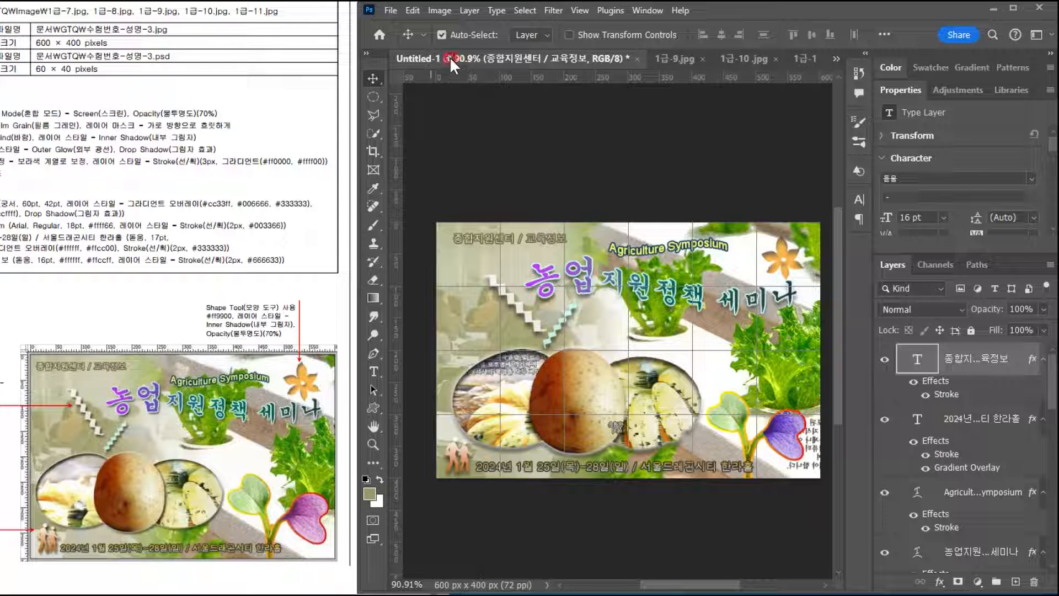
# Step: Save the finished composite as a Photoshop file named 수험번호-성명-3 in the GTQ folder
pyautogui.click(393, 11)
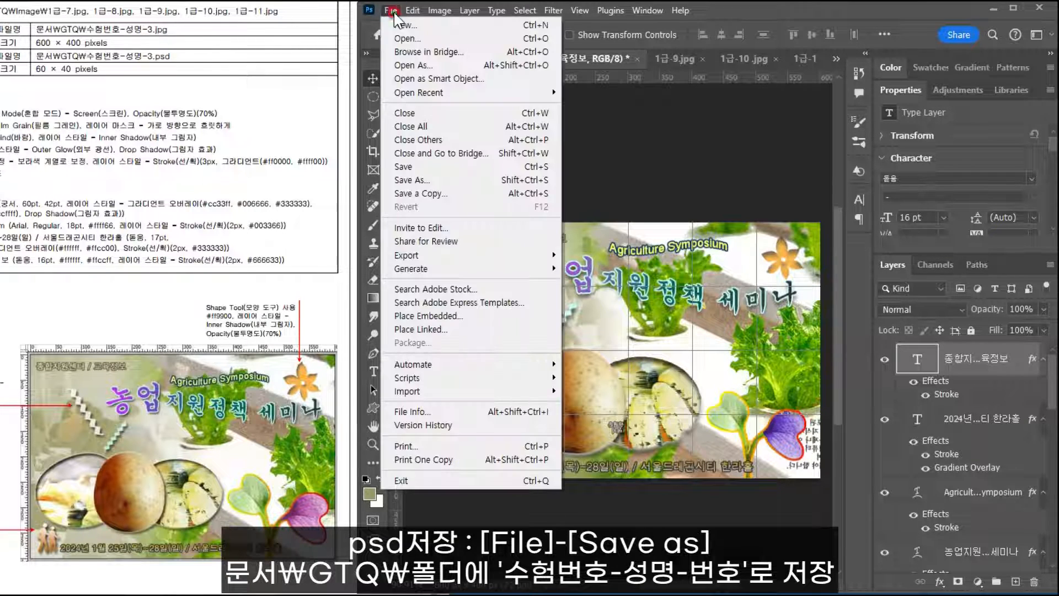
pyautogui.click(407, 184)
pyautogui.click(110, 159)
pyautogui.click(69, 293)
pyautogui.moveTo(69, 293); pyautogui.dragTo(344, 303)
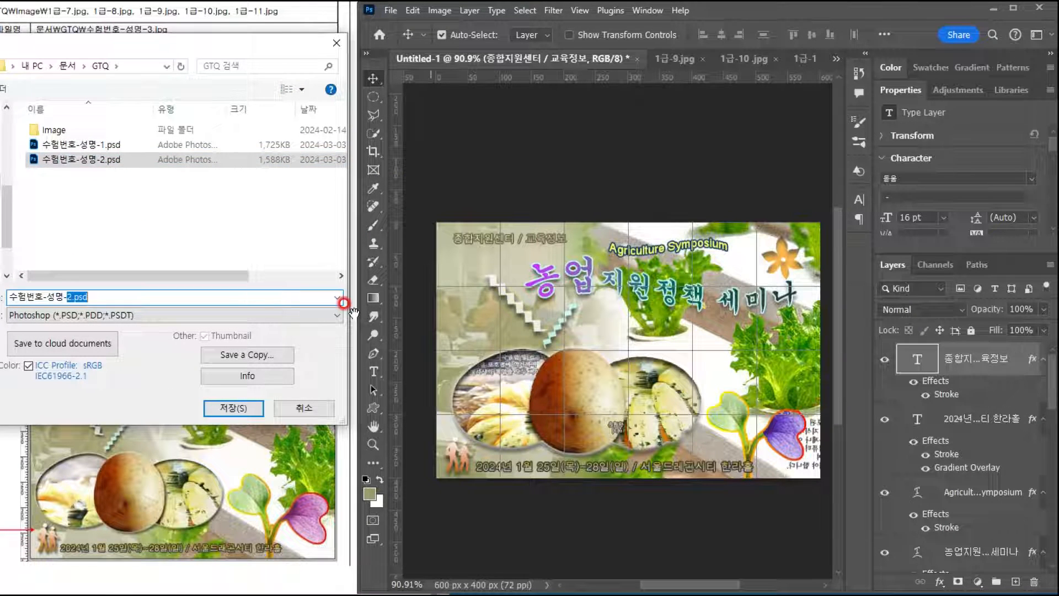
pyautogui.write('3')
pyautogui.press('Return')
pyautogui.click(611, 229)
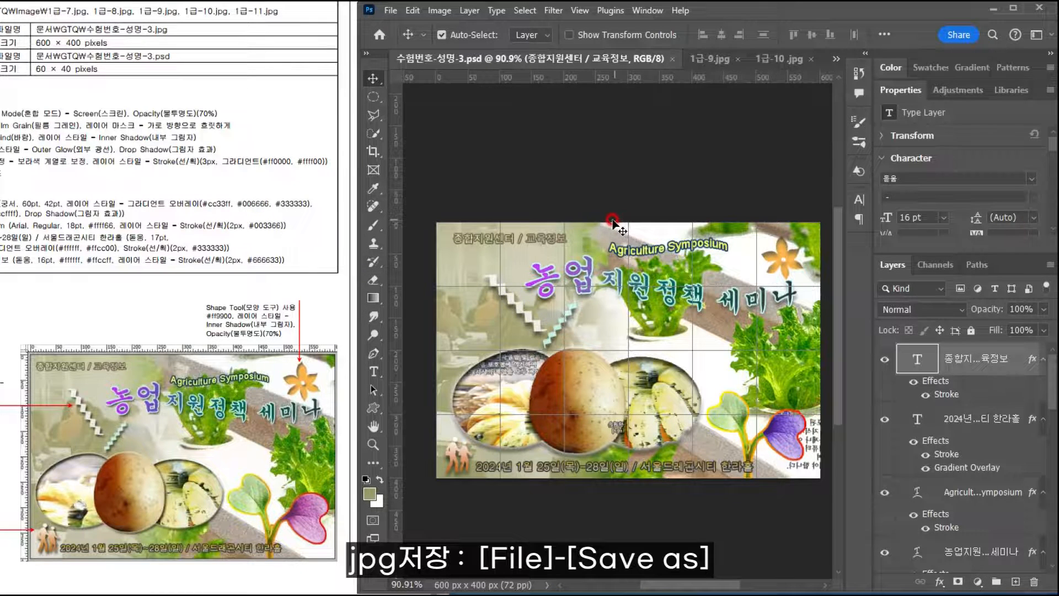
# Step: Set up saving a copy of the composite in JPEG format in the GTQ folder
pyautogui.click(390, 10)
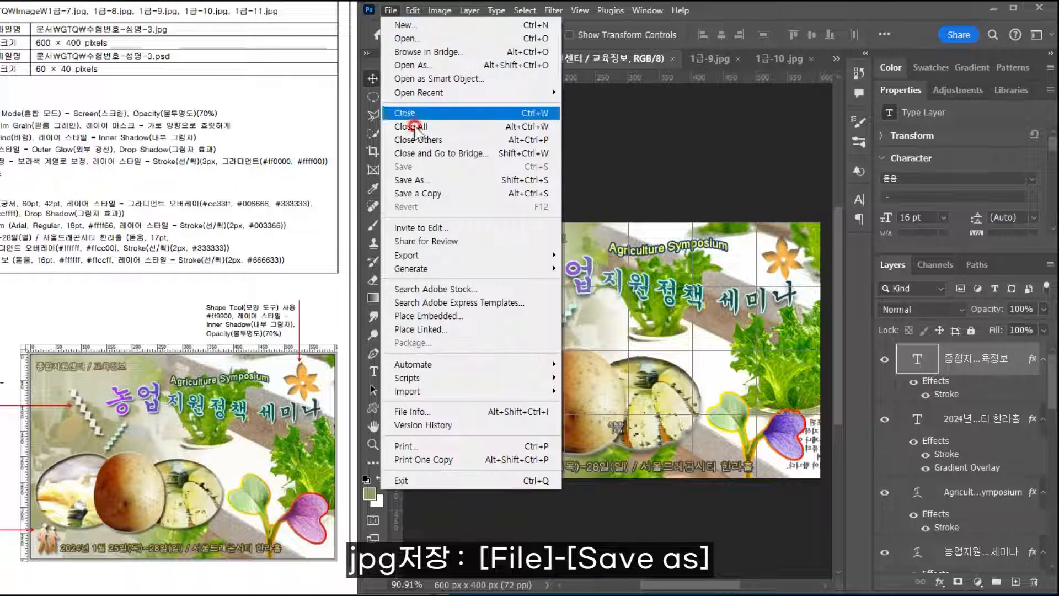
pyautogui.click(422, 191)
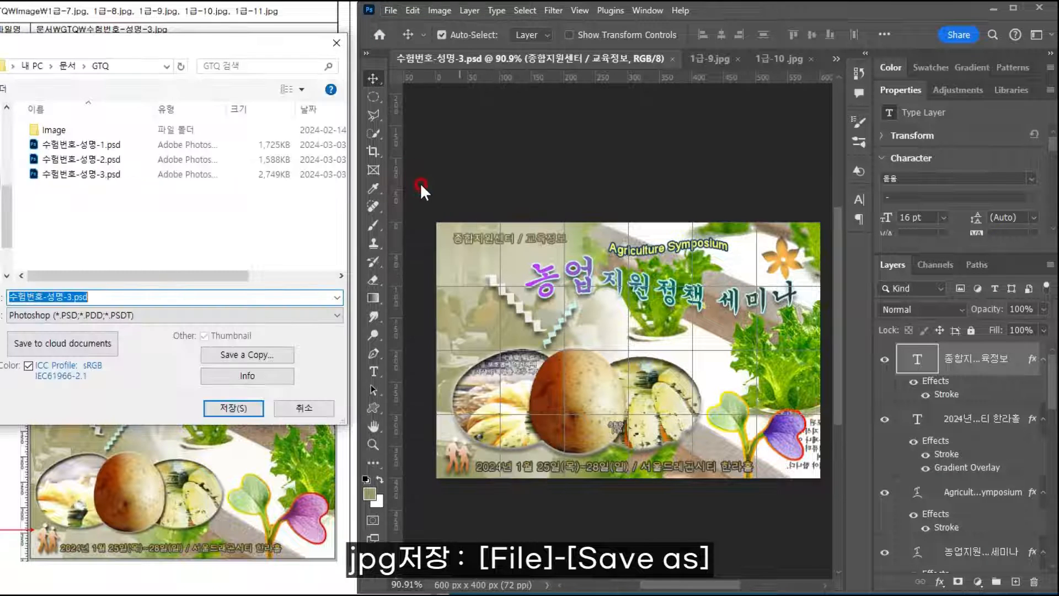
pyautogui.click(67, 318)
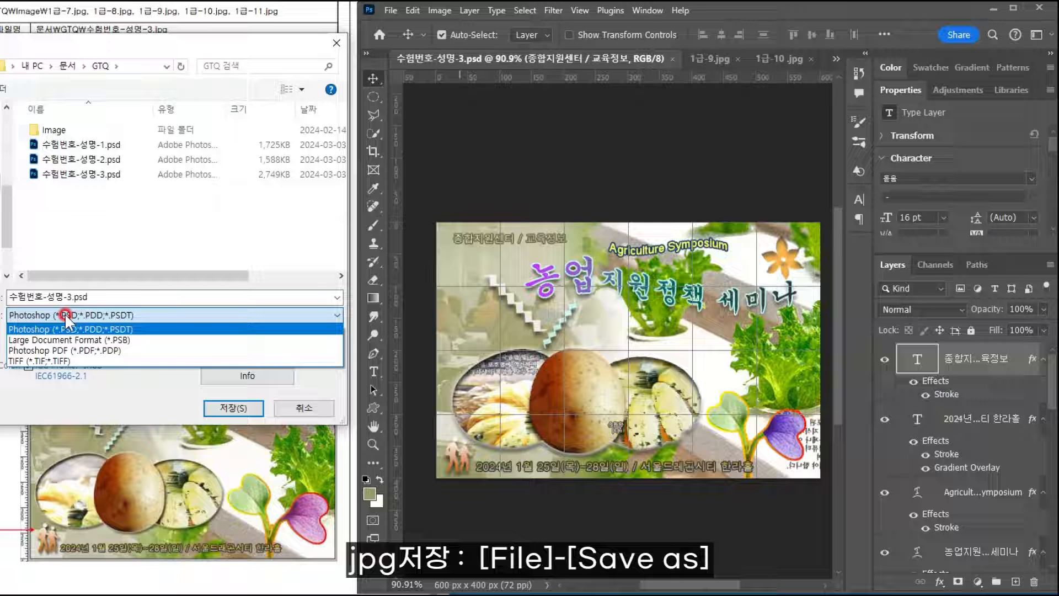
pyautogui.click(67, 318)
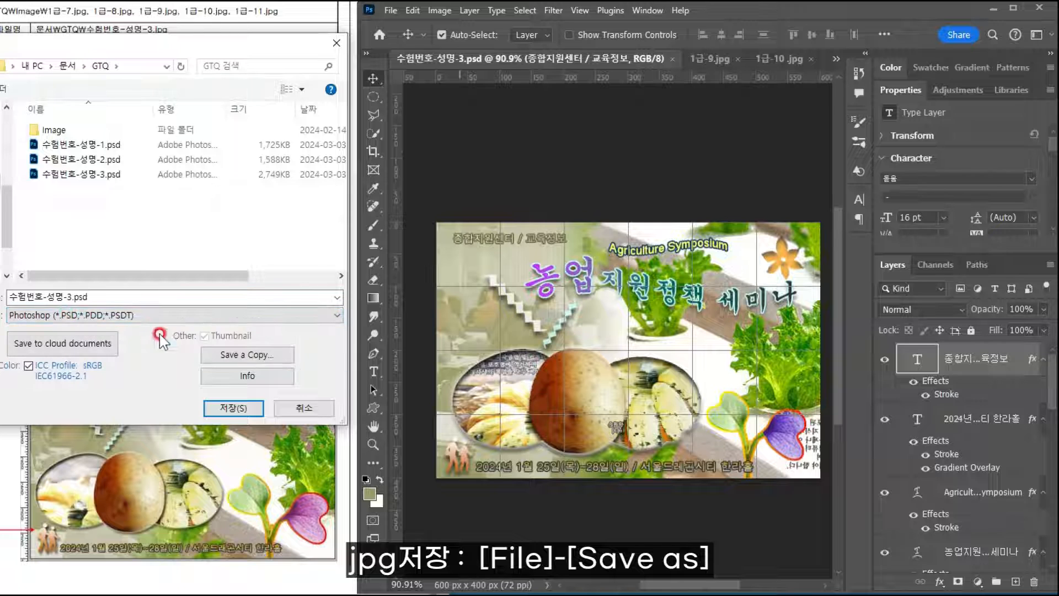
pyautogui.click(223, 356)
pyautogui.click(72, 316)
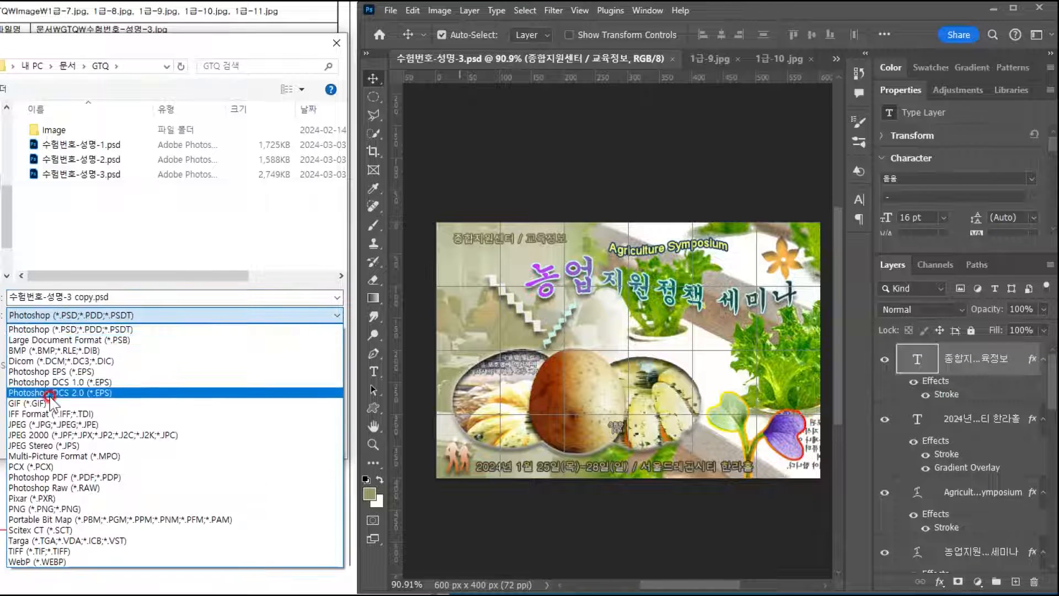
pyautogui.click(39, 424)
# Step: Name the JPEG copy 수험번호-성명-3, removing the copy suffix, and save it with the JPEG options accepted
pyautogui.doubleClick(87, 301)
pyautogui.moveTo(73, 301); pyautogui.dragTo(268, 301)
pyautogui.press('BackSpace')
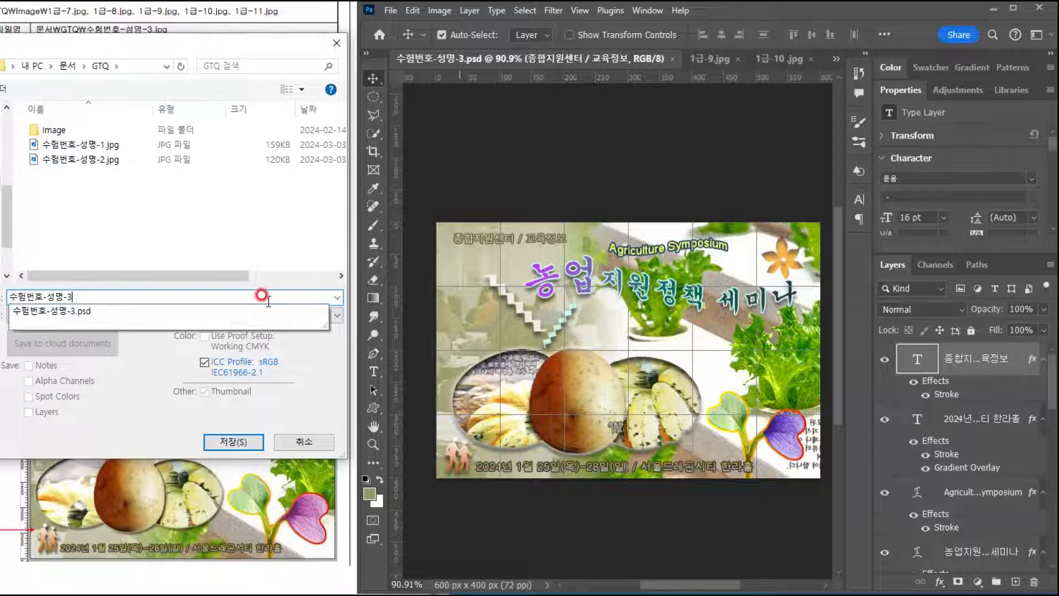
pyautogui.press('Return')
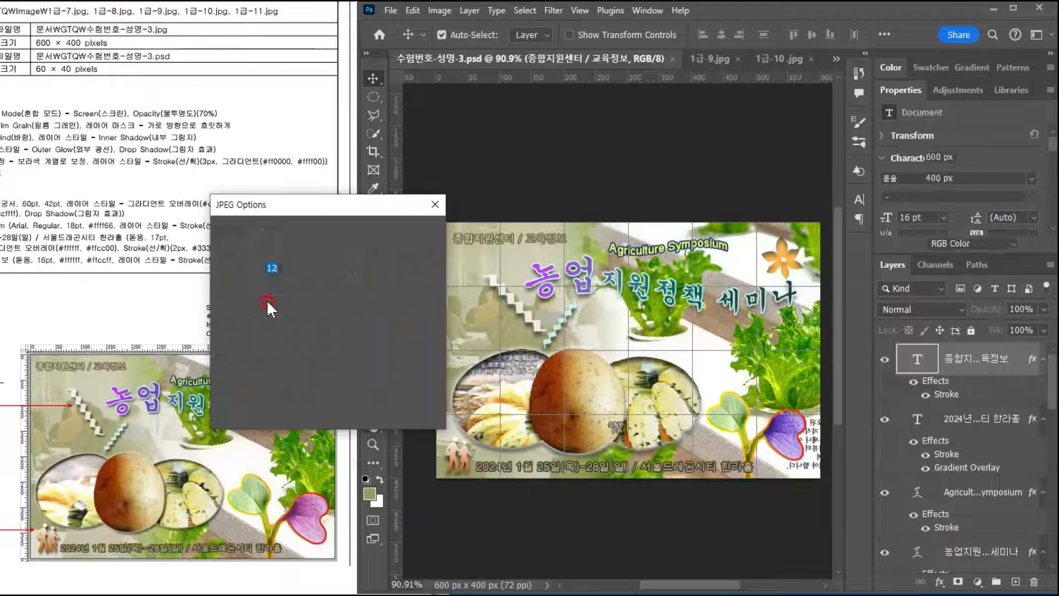
pyautogui.click(333, 270)
pyautogui.click(312, 307)
pyautogui.click(402, 224)
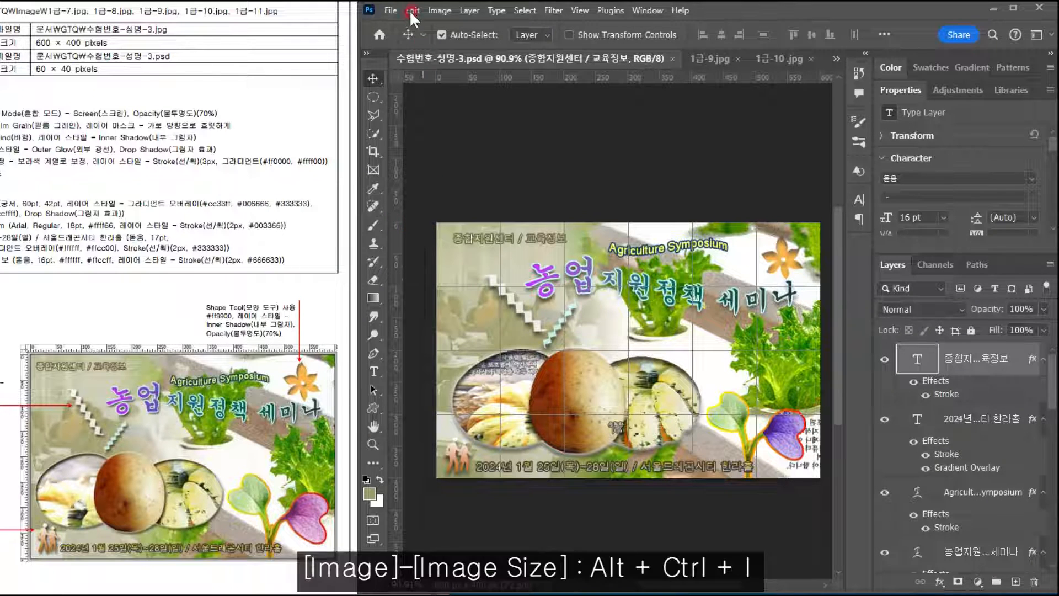
# Step: Resize the composite to 60 × 40 pixels and save the reduced PSD under its existing name
pyautogui.click(439, 10)
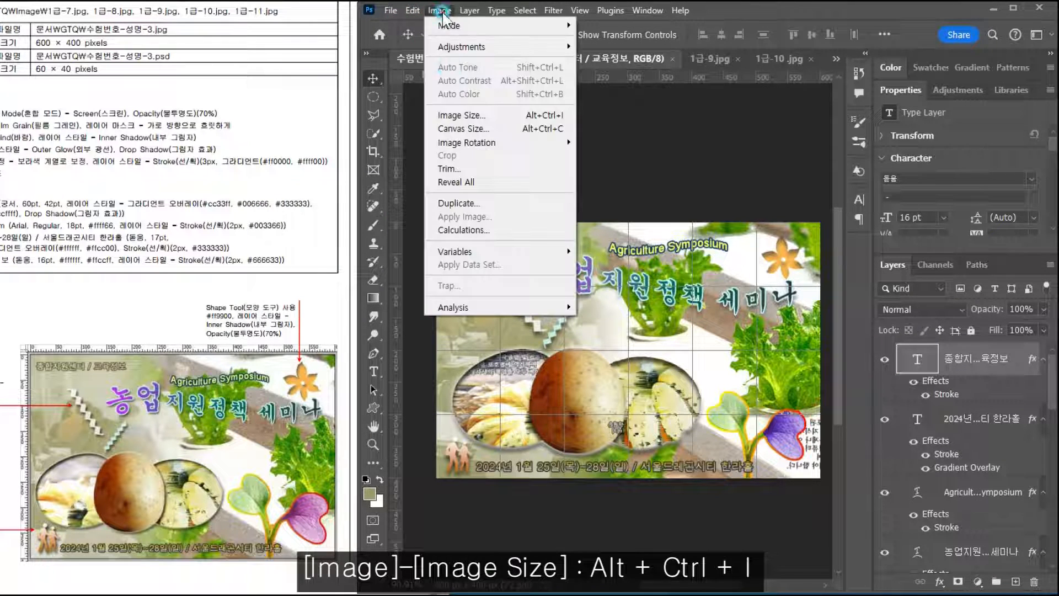
pyautogui.click(454, 117)
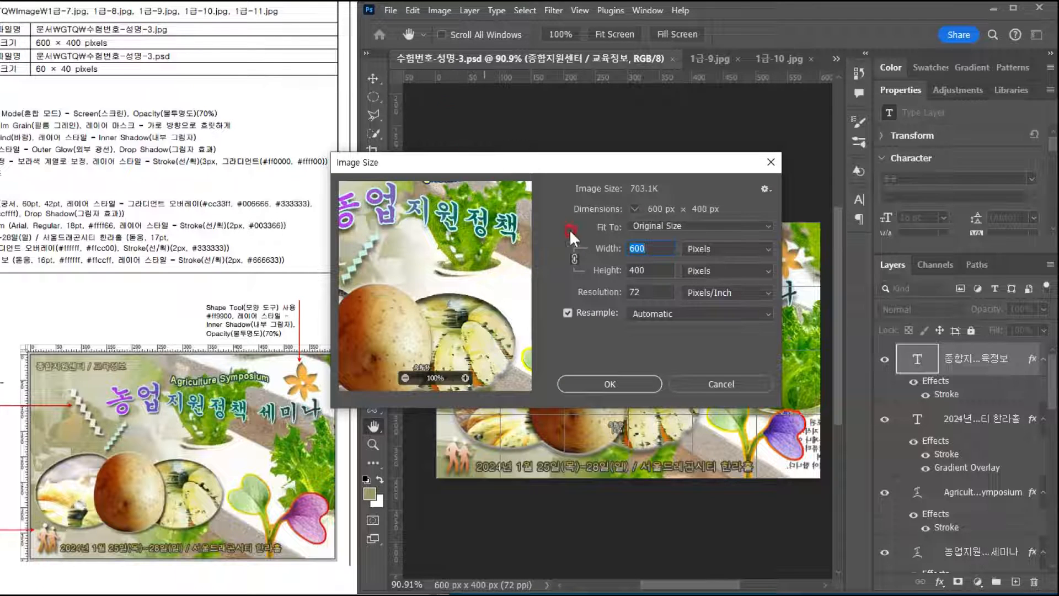
pyautogui.write('60')
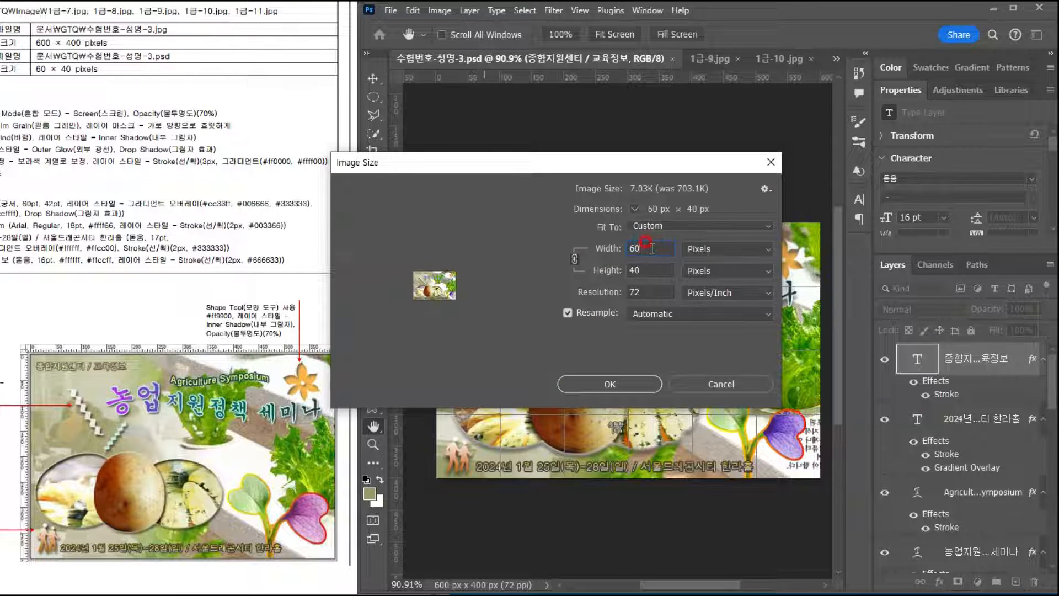
pyautogui.press('Return')
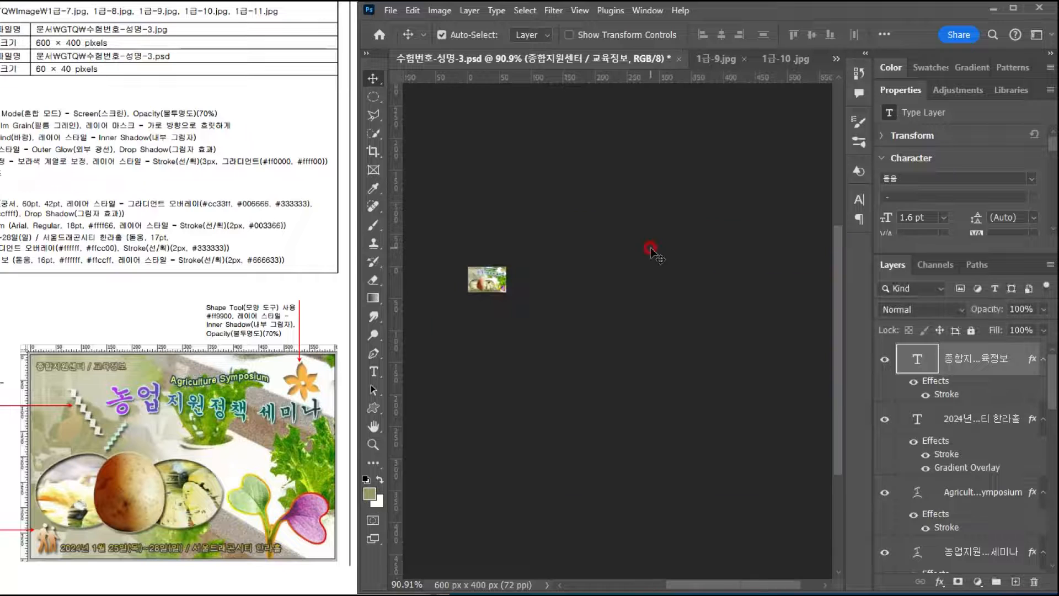
pyautogui.click(391, 10)
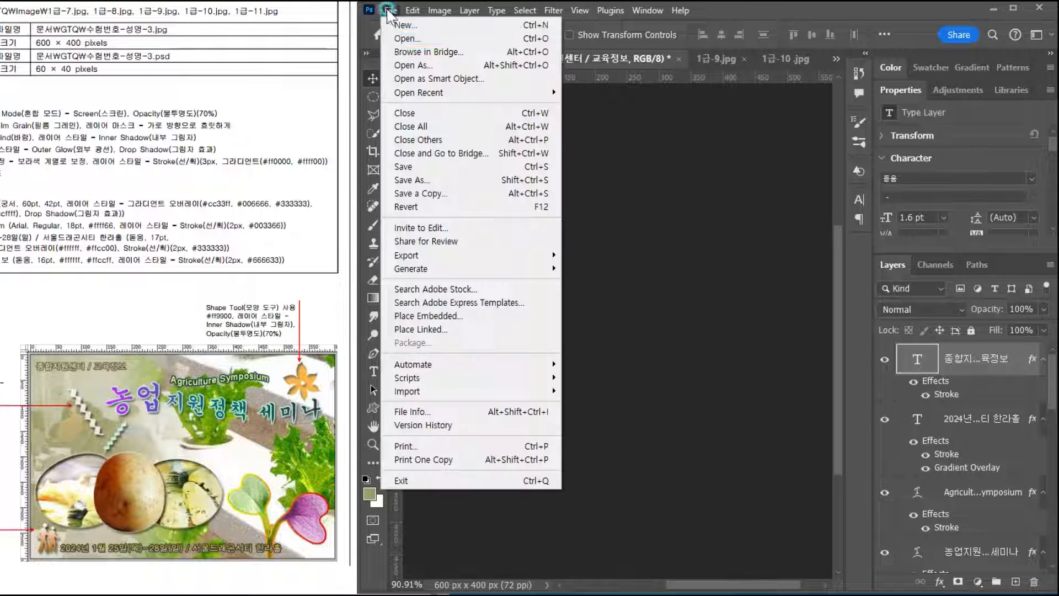
pyautogui.click(415, 165)
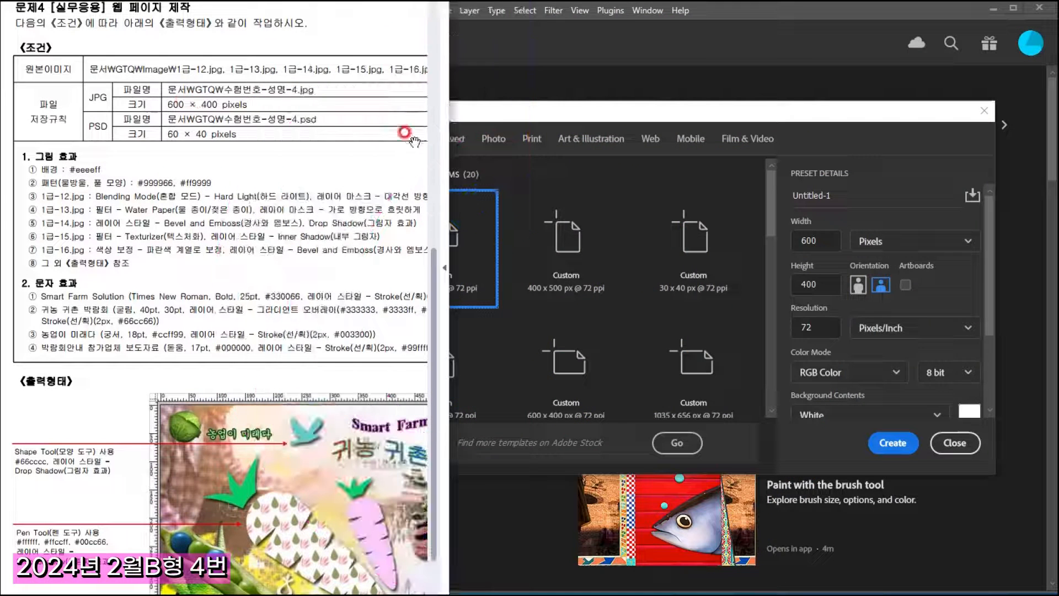
# Step: Create a new 600 × 400 pixel document at 72 pixels/inch in RGB Color for exam question 4
pyautogui.click(491, 117)
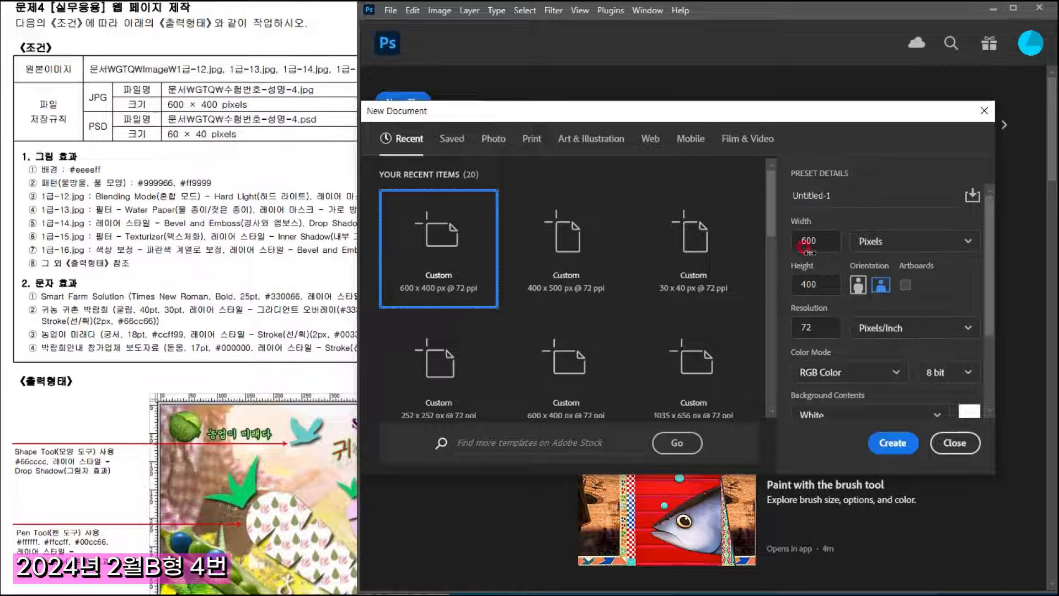
pyautogui.click(884, 242)
pyautogui.click(825, 240)
pyautogui.click(824, 285)
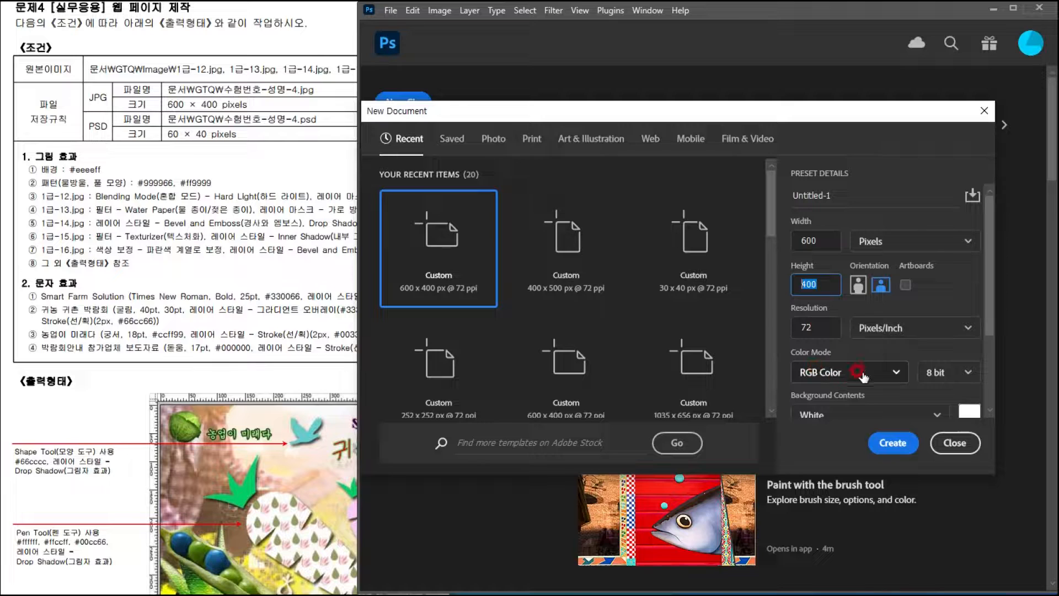
pyautogui.click(898, 442)
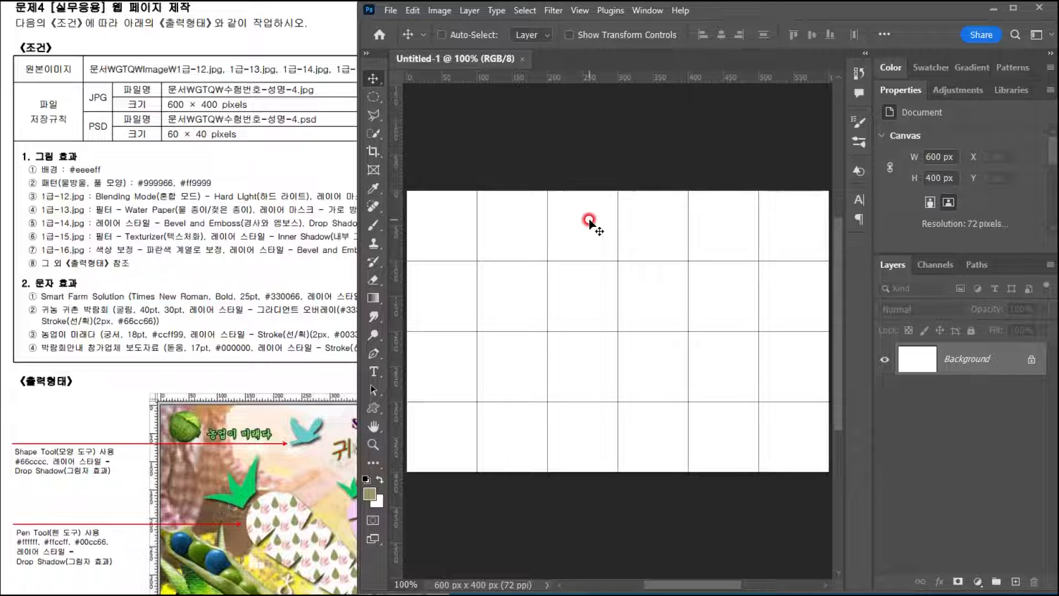
pyautogui.press('ctrl')
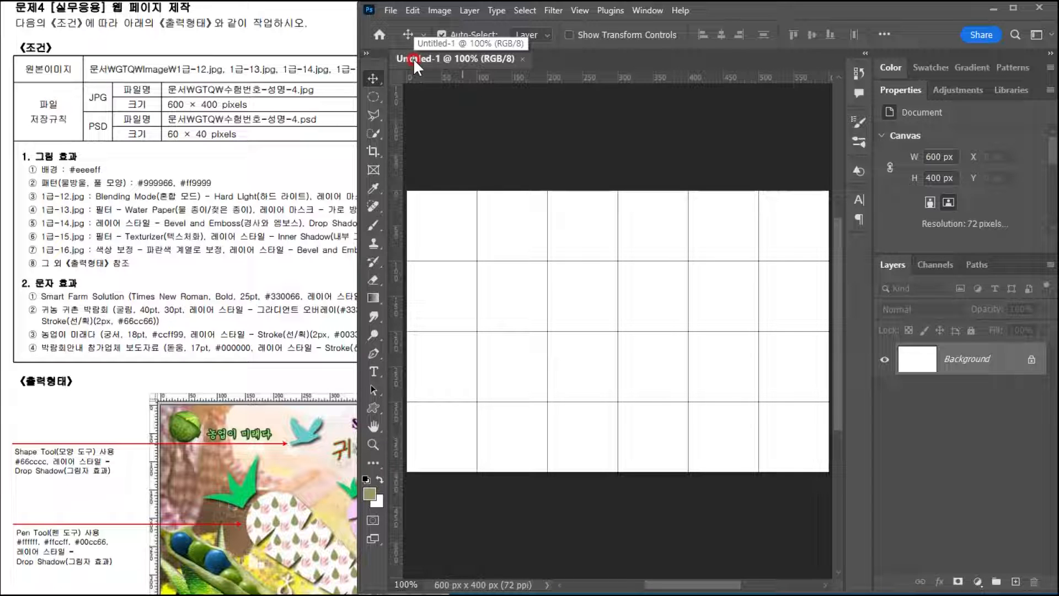
# Step: Save the blank document as a Photoshop file named 수험번호-성명-4 in the GTQ folder
pyautogui.click(391, 9)
pyautogui.click(407, 178)
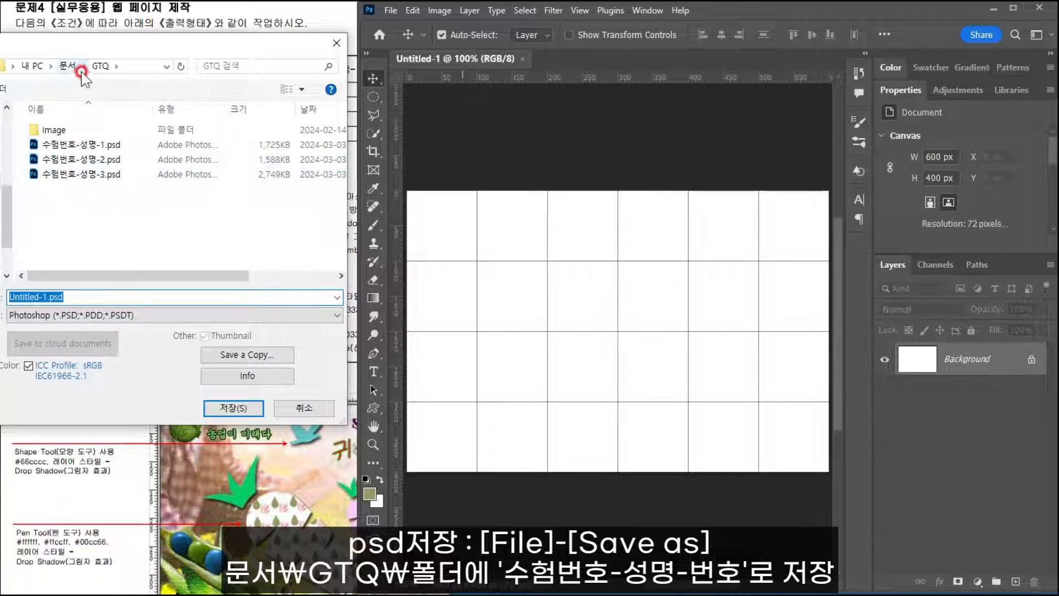
pyautogui.click(81, 174)
pyautogui.moveTo(68, 296); pyautogui.dragTo(169, 298)
pyautogui.write('-4')
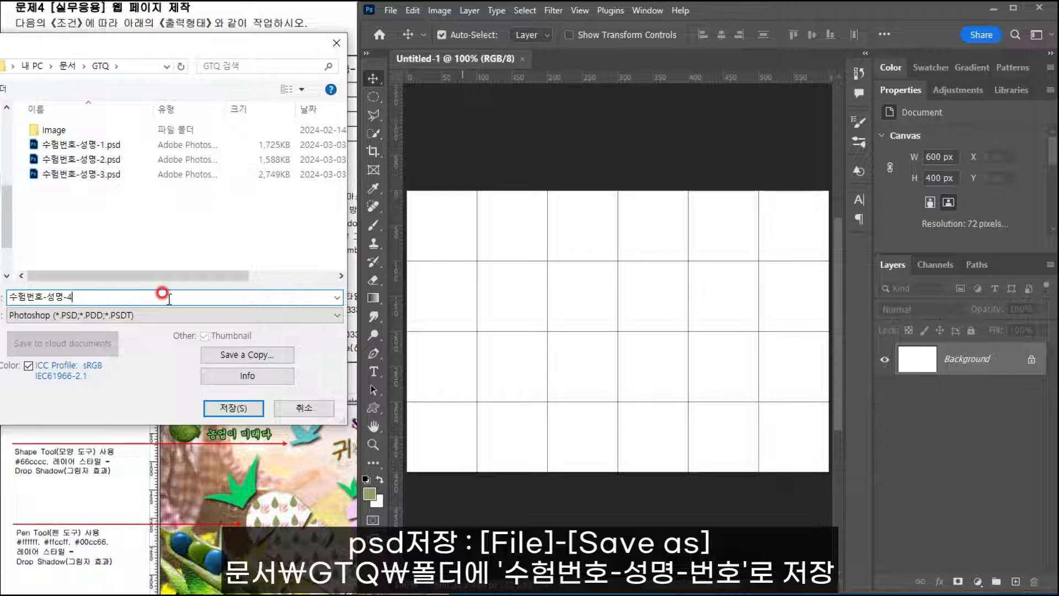
pyautogui.press('Return')
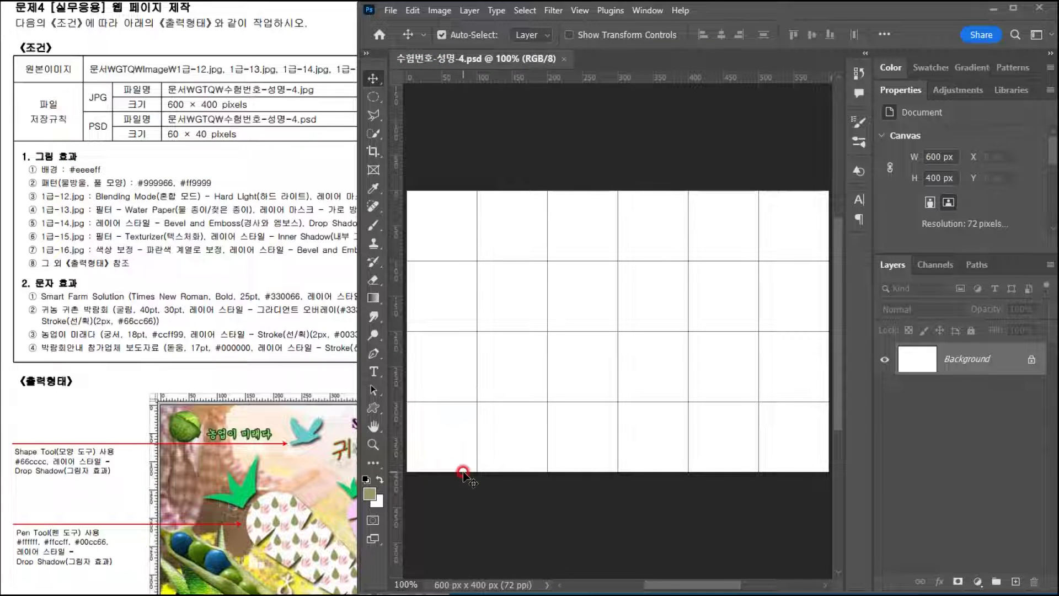
# Step: Set the foreground colour to #eeeeff and fill the Background layer with it
pyautogui.click(369, 496)
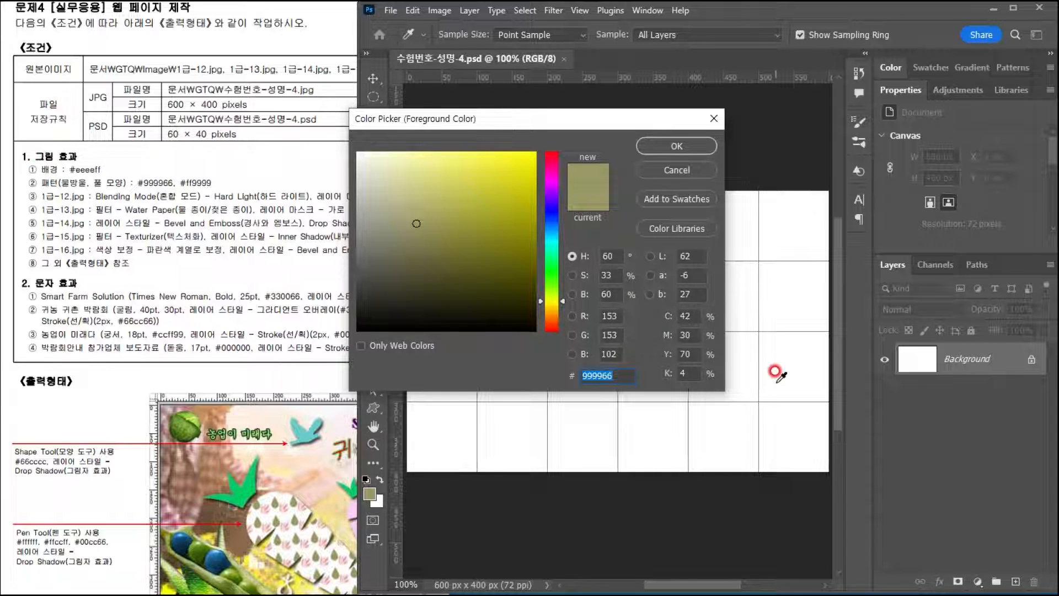
pyautogui.write('ee')
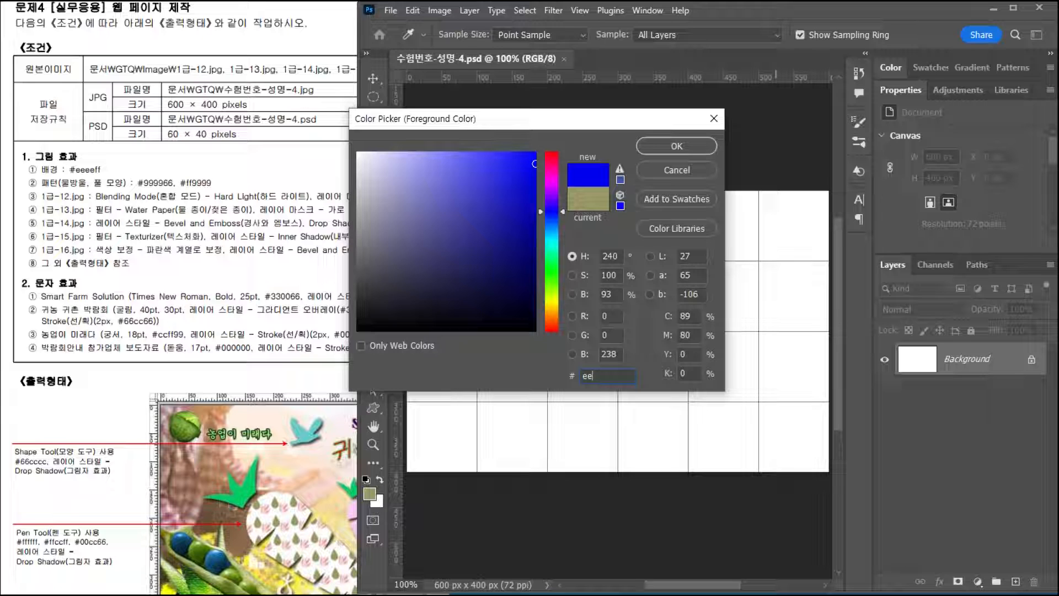
pyautogui.write('f')
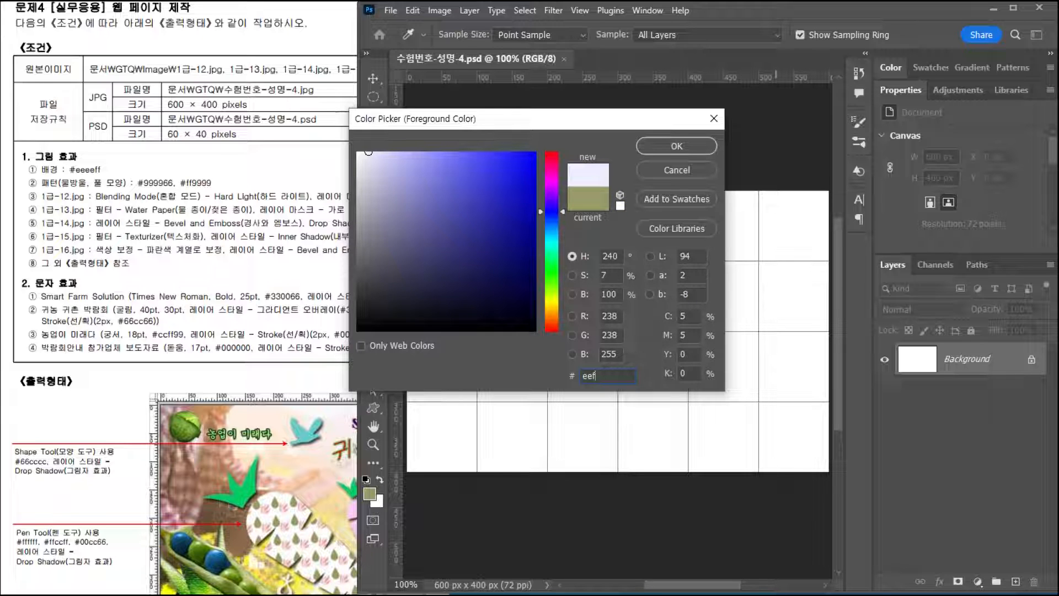
pyautogui.press('Return')
pyautogui.hotkey('alt', 'Delete')
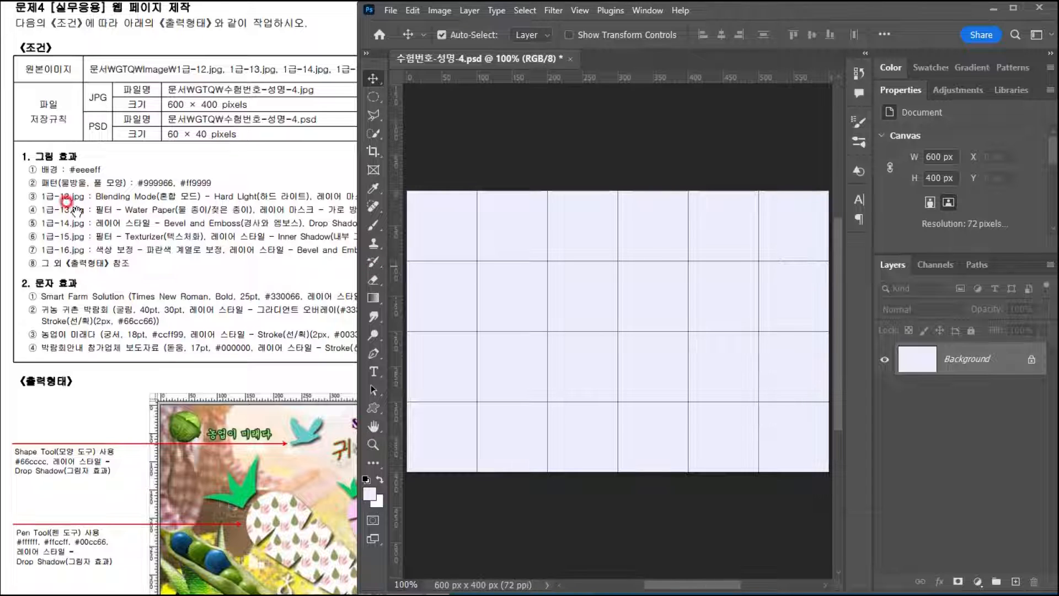
# Step: Check the drop and grass pattern in the question 4 sample and create a 40 × 40 pixel document for it
pyautogui.click(258, 380)
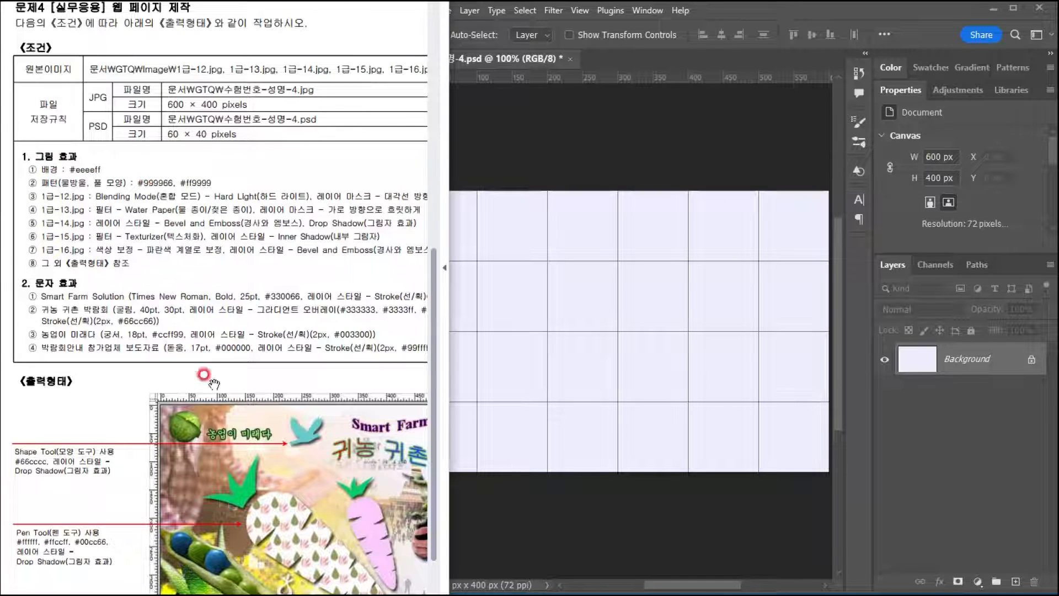
pyautogui.scroll(-3, 239, 476)
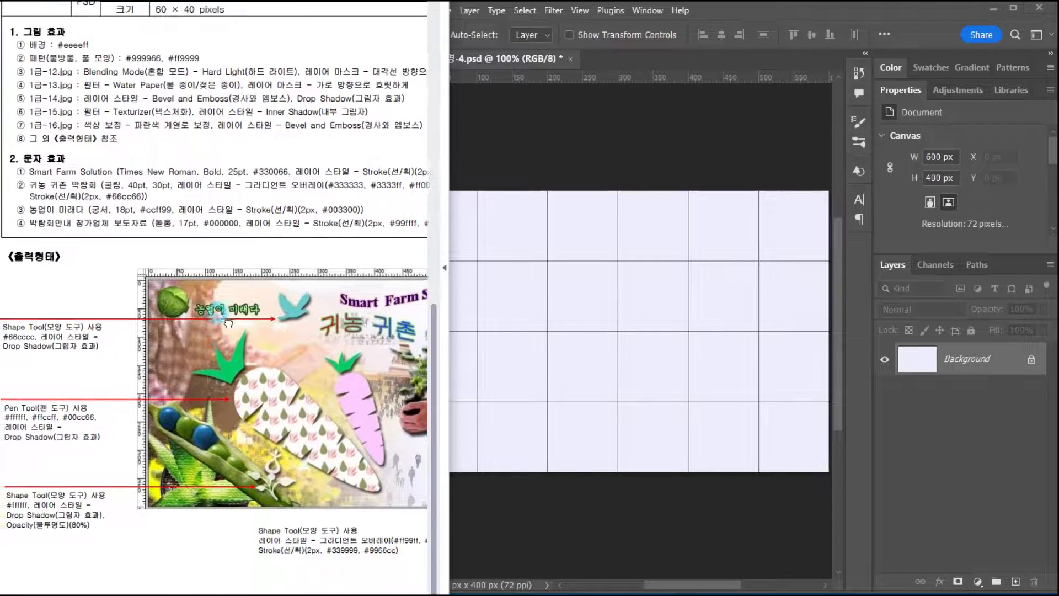
pyautogui.scroll(1, 270, 387)
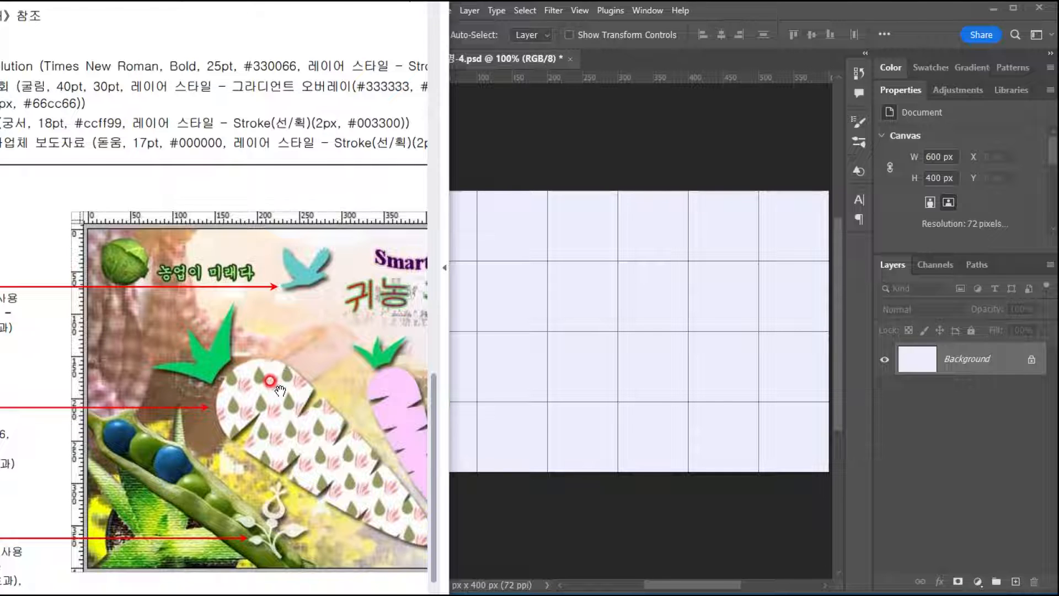
pyautogui.keyDown('ctrl'); pyautogui.scroll(-1, 268, 392); pyautogui.keyUp('ctrl')
pyautogui.keyDown('ctrl'); pyautogui.scroll(-1, 327, 416); pyautogui.keyUp('ctrl')
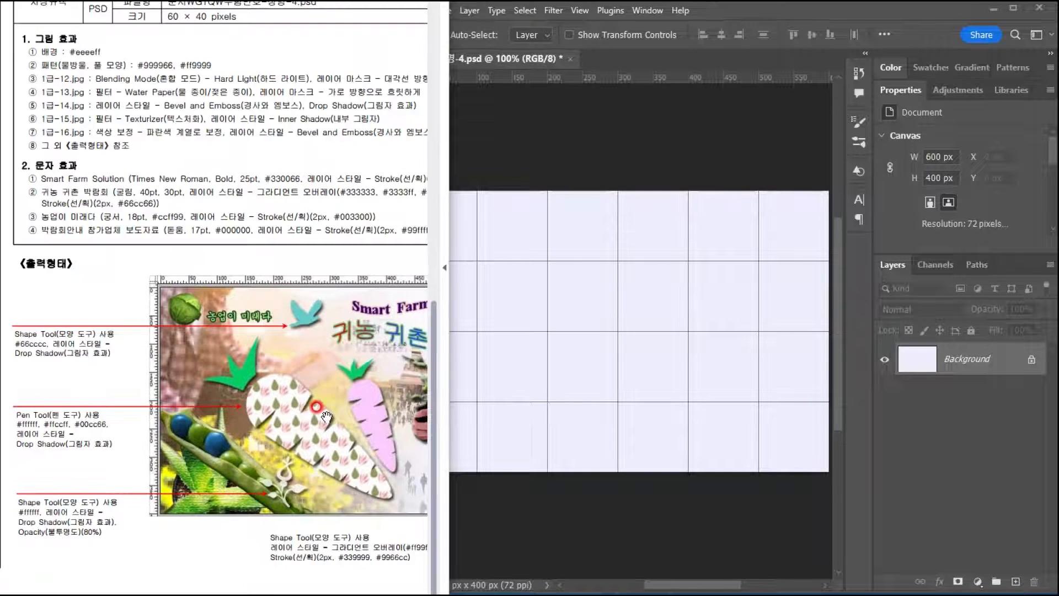
pyautogui.click(525, 58)
pyautogui.click(390, 11)
pyautogui.click(405, 25)
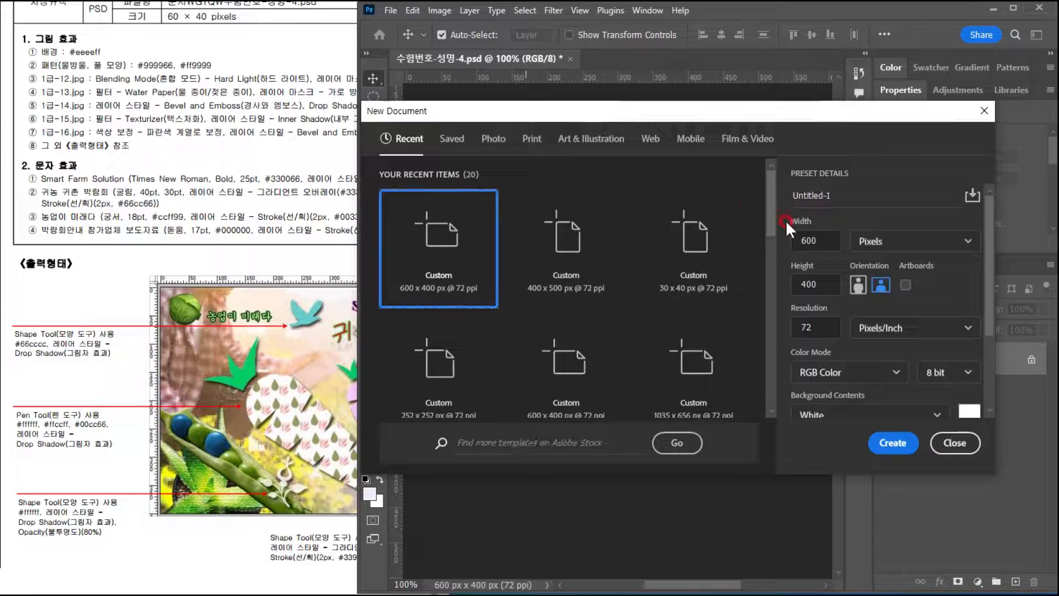
pyautogui.doubleClick(822, 241)
pyautogui.write('40')
pyautogui.press('Tab')
pyautogui.write('4')
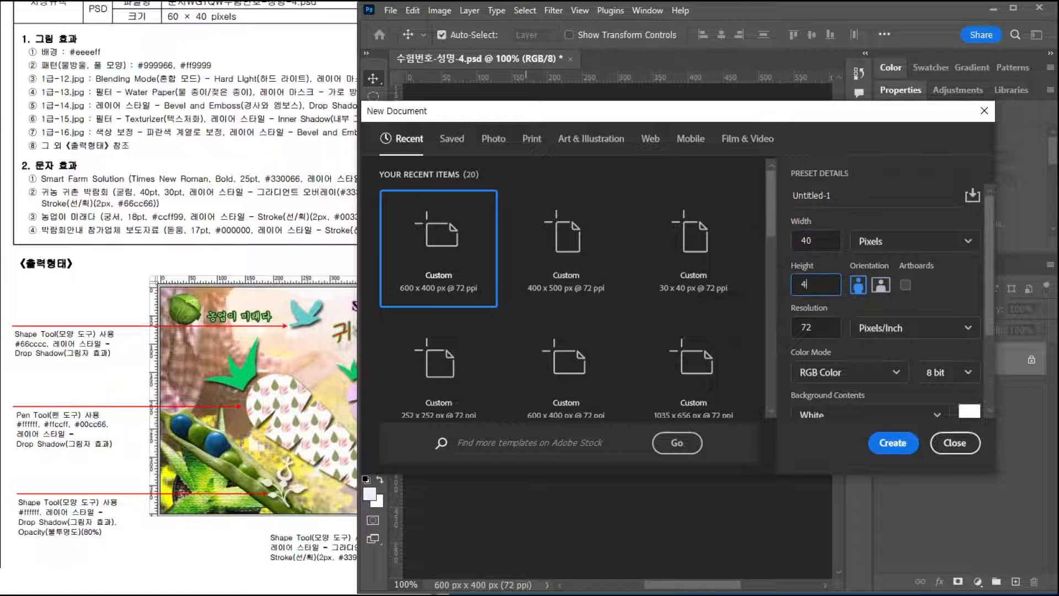
pyautogui.click(889, 442)
pyautogui.scroll(8, 675, 345)
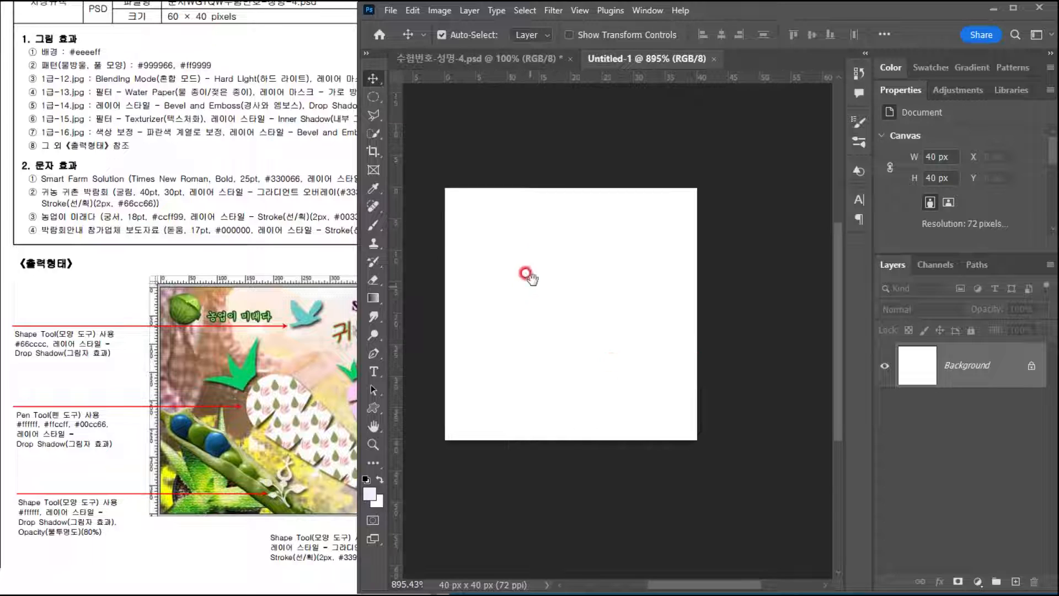
# Step: Draw a Raindrop custom shape from the legacy Nature set, about 15 × 22 px, in the upper-left part of the 40 × 40 px canvas
pyautogui.scroll(1, 538, 254)
pyautogui.click(375, 407)
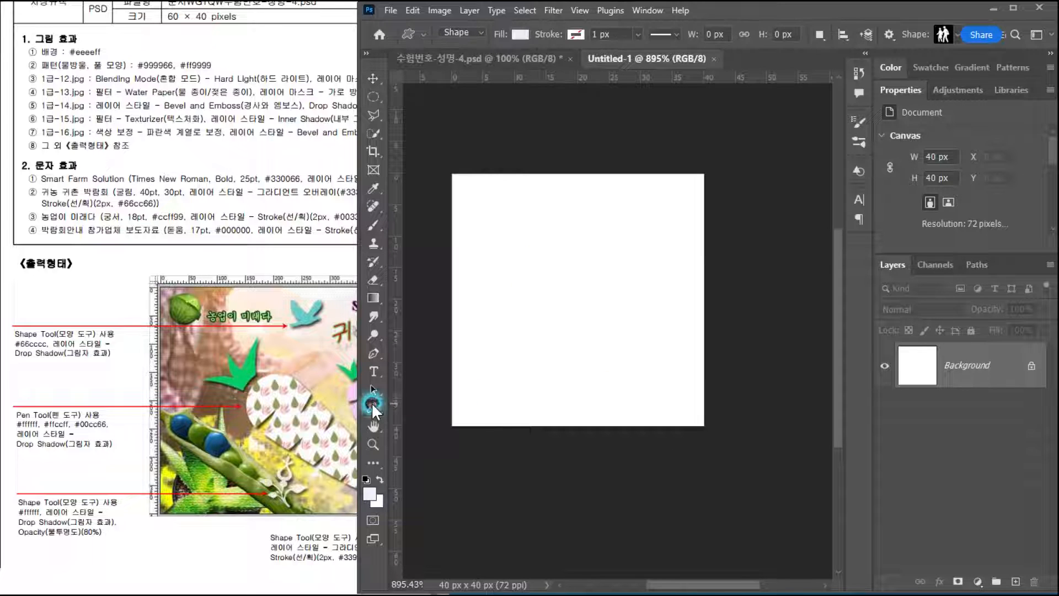
pyautogui.click(429, 472)
pyautogui.click(955, 35)
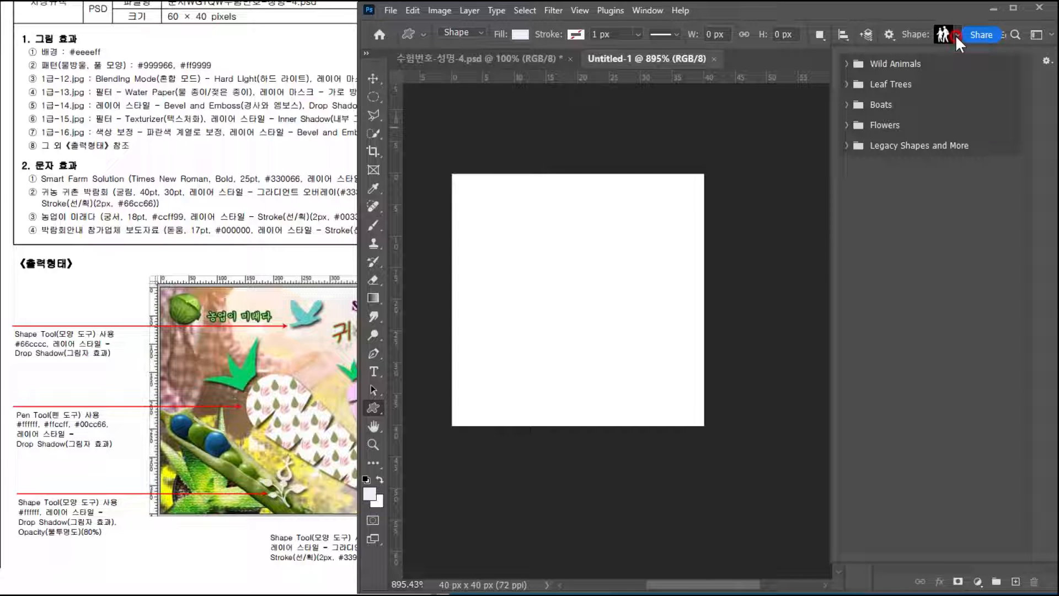
pyautogui.click(856, 125)
pyautogui.click(843, 145)
pyautogui.click(846, 184)
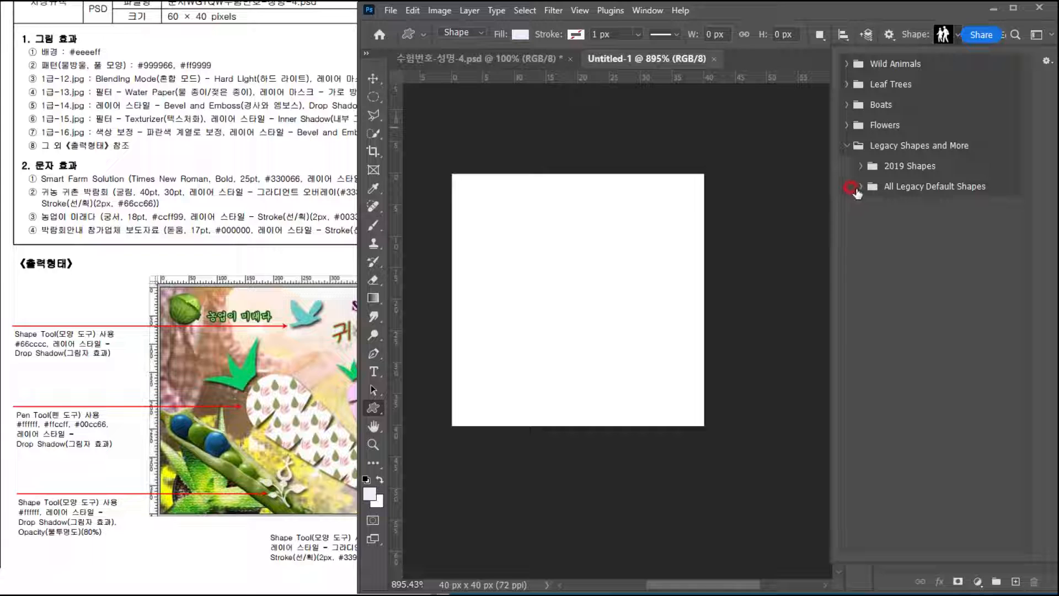
pyautogui.click(857, 188)
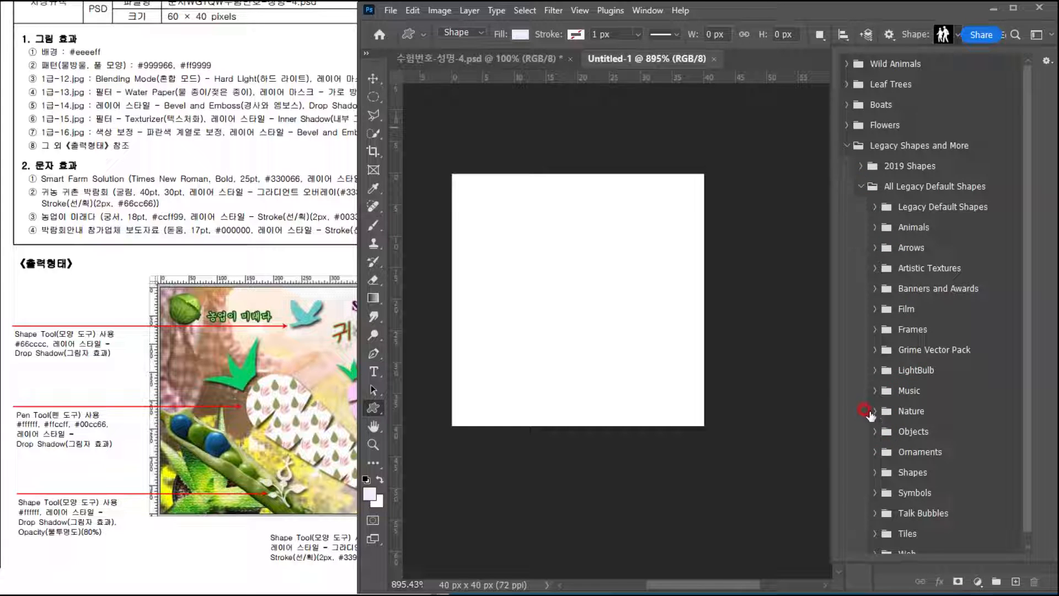
pyautogui.click(873, 411)
pyautogui.scroll(-2, 907, 408)
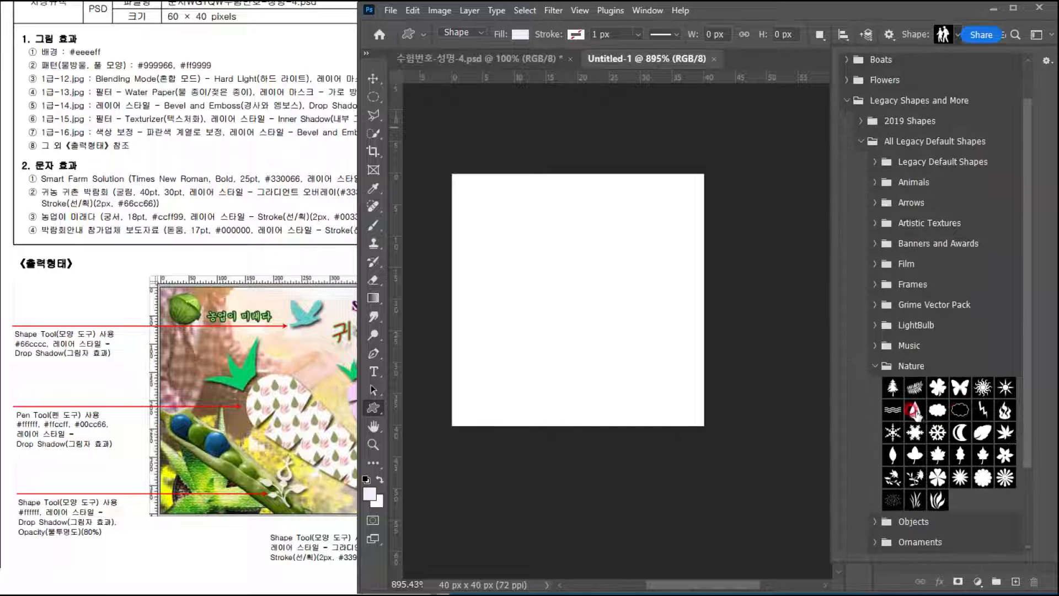
pyautogui.click(914, 409)
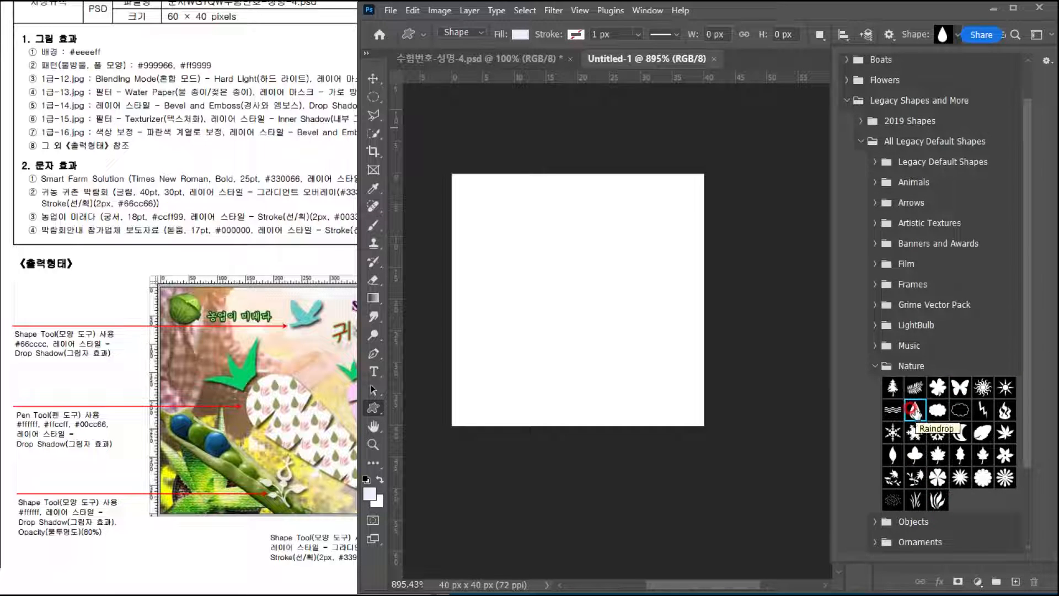
pyautogui.click(866, 412)
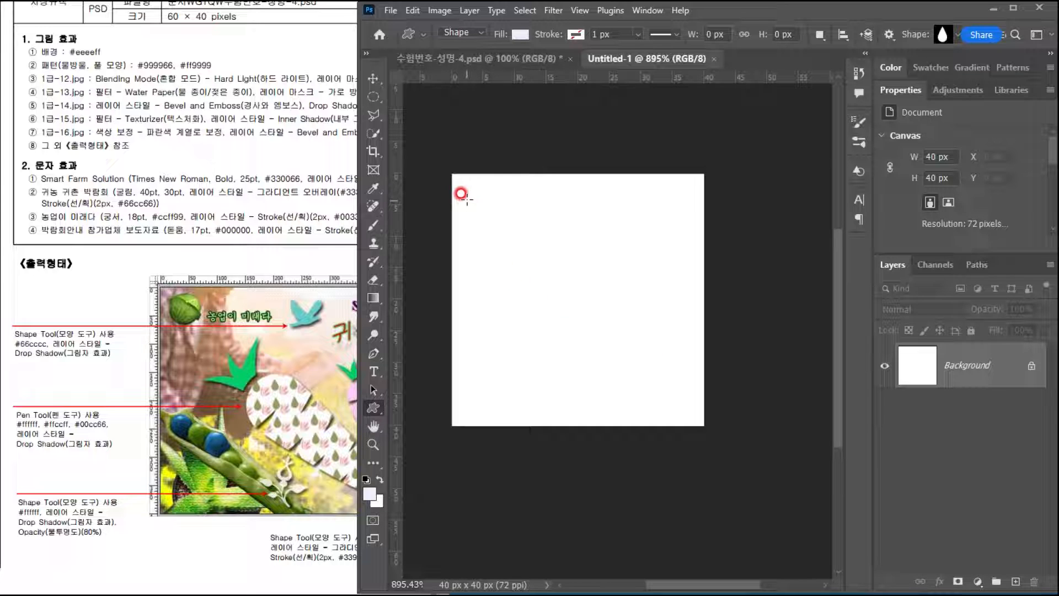
pyautogui.moveTo(466, 189); pyautogui.dragTo(556, 318)
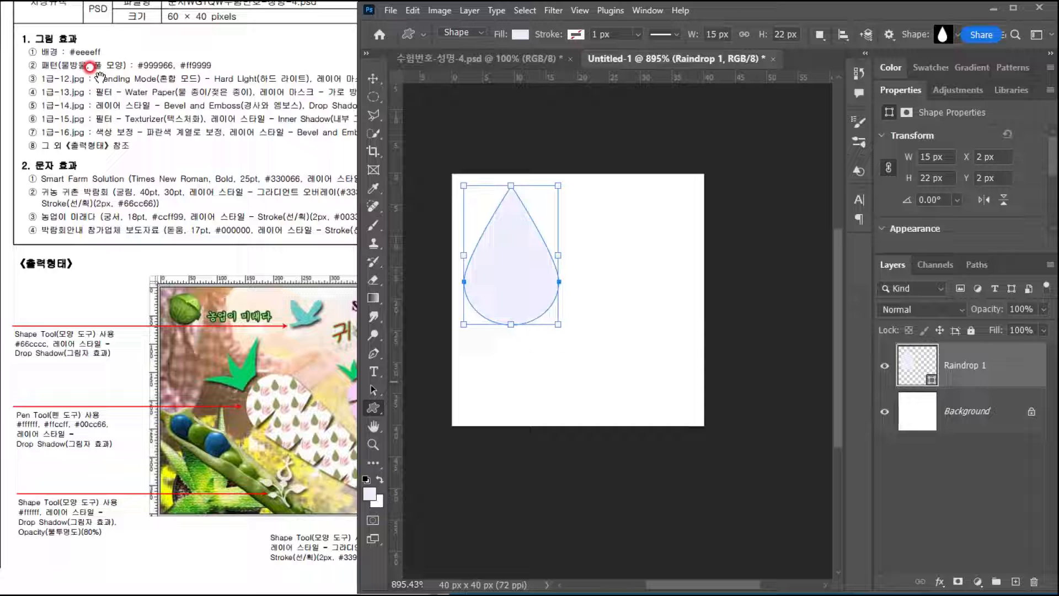
# Step: Set the raindrop shape's fill colour to #999966
pyautogui.click(913, 367)
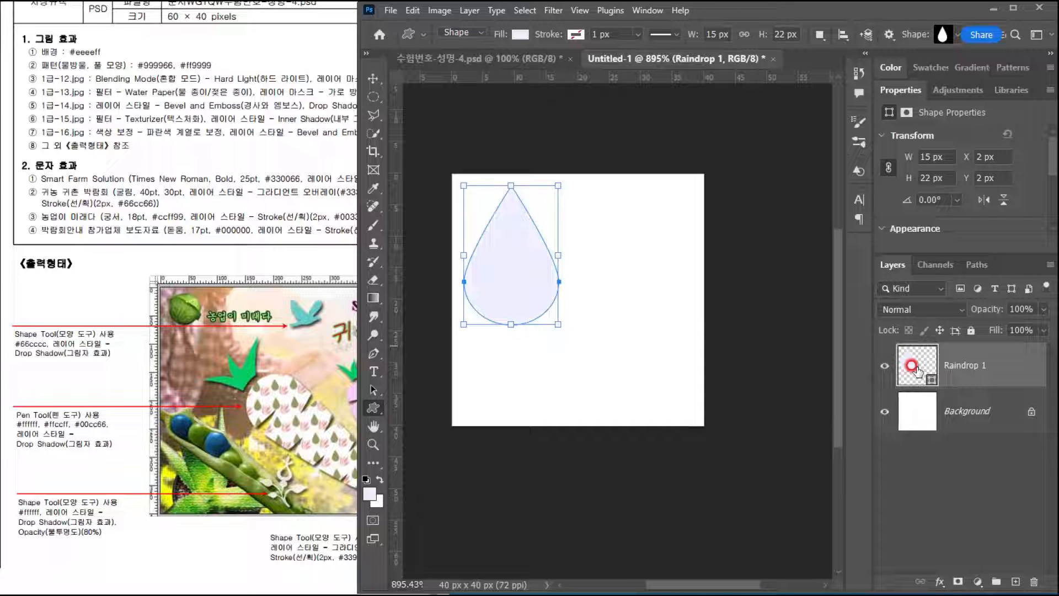
pyautogui.doubleClick(918, 370)
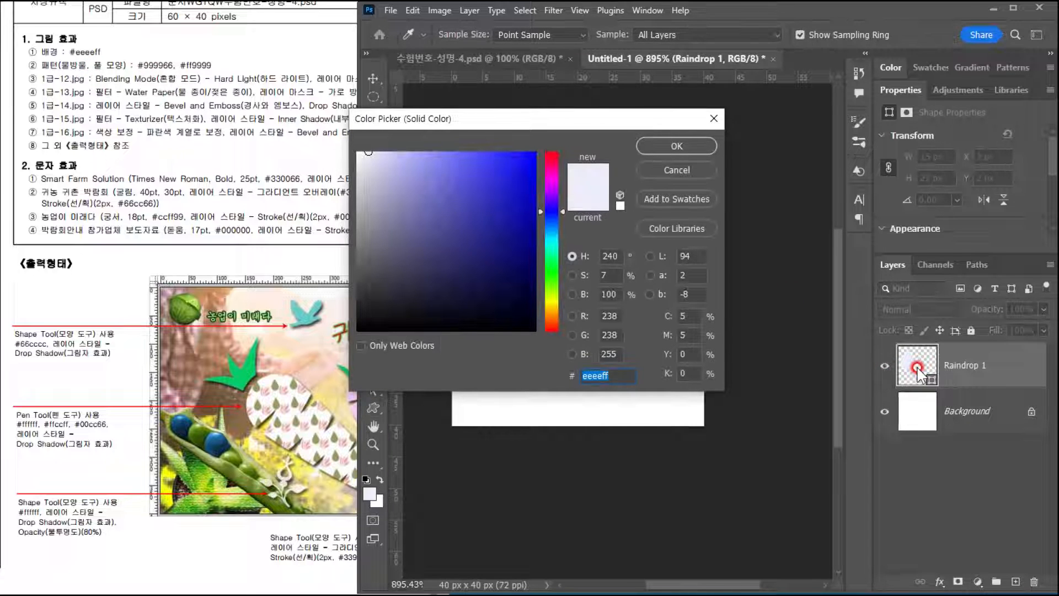
pyautogui.write('996')
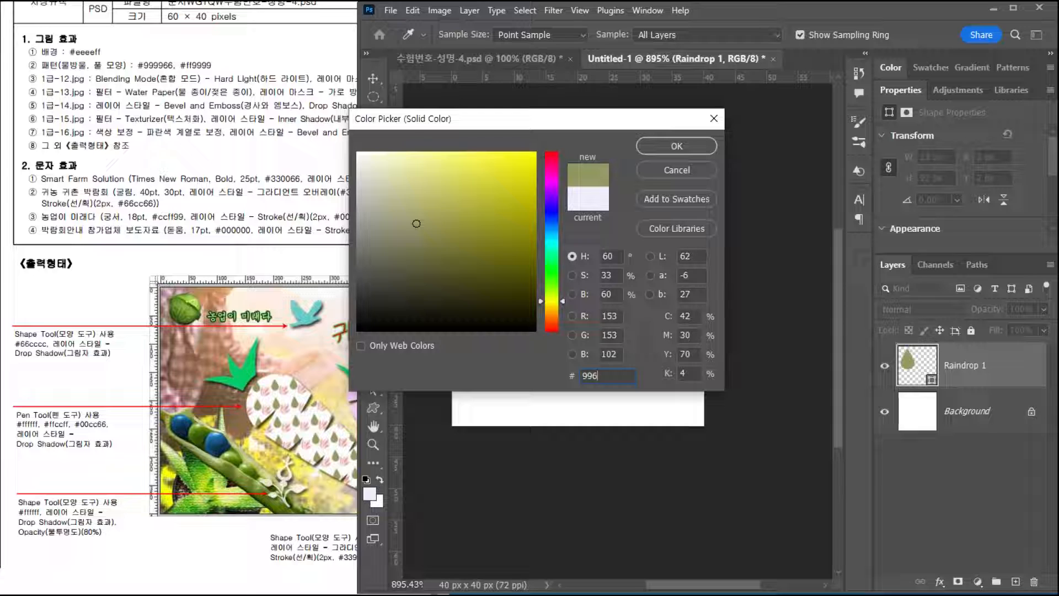
pyautogui.click(667, 146)
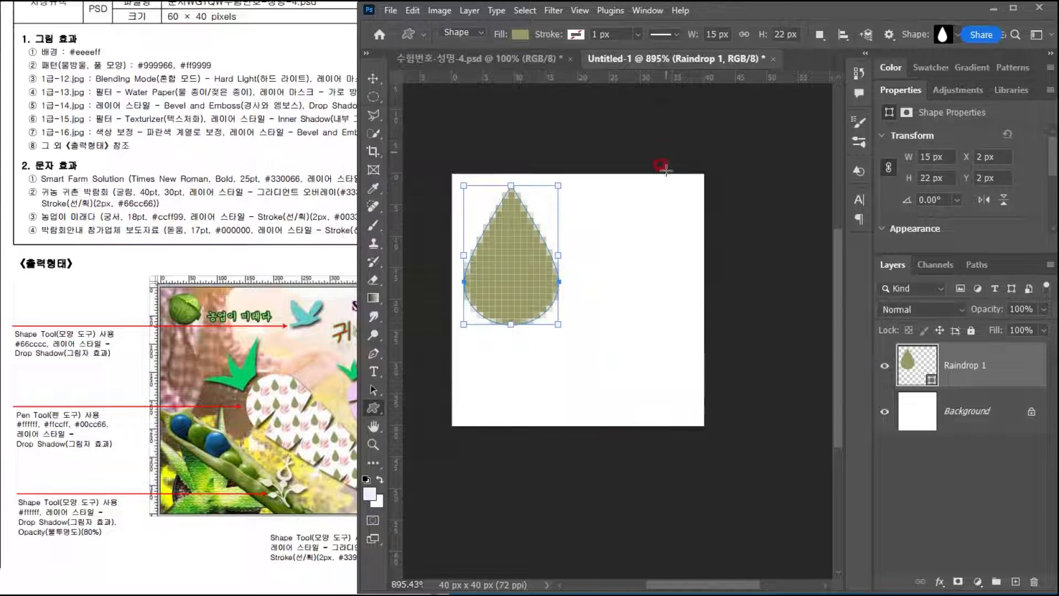
# Step: Draw a Grass 3 custom shape from the legacy Nature set, about 20 × 25 px, to the lower right of the raindrop
pyautogui.click(298, 135)
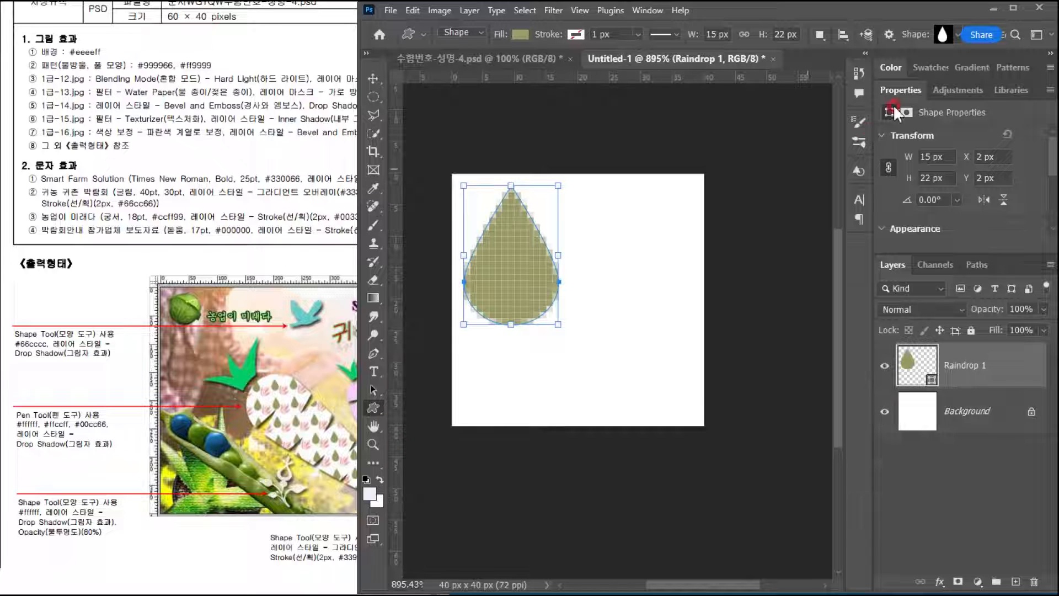
pyautogui.click(945, 31)
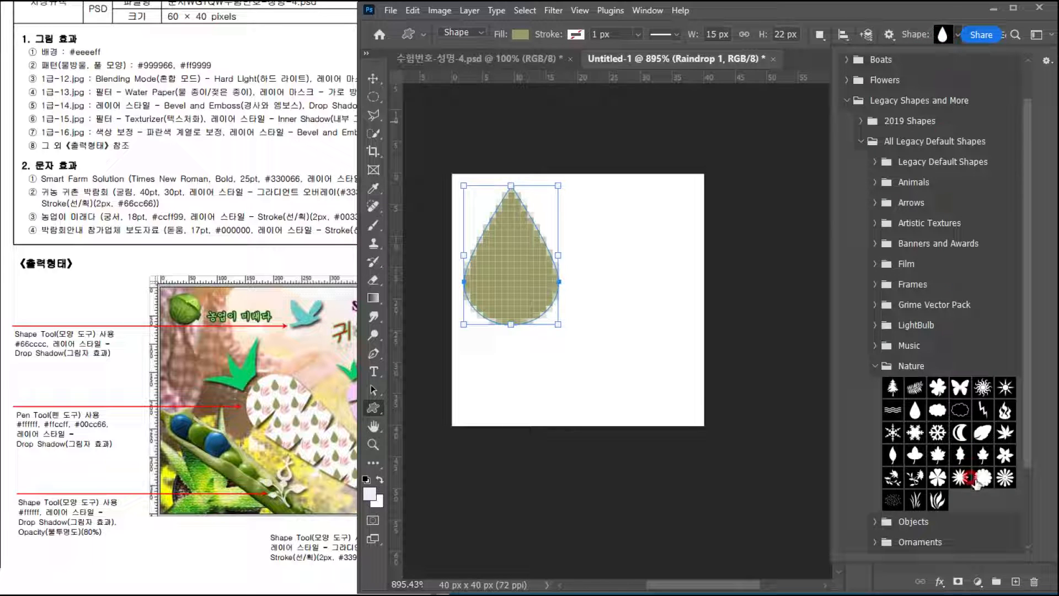
pyautogui.click(935, 501)
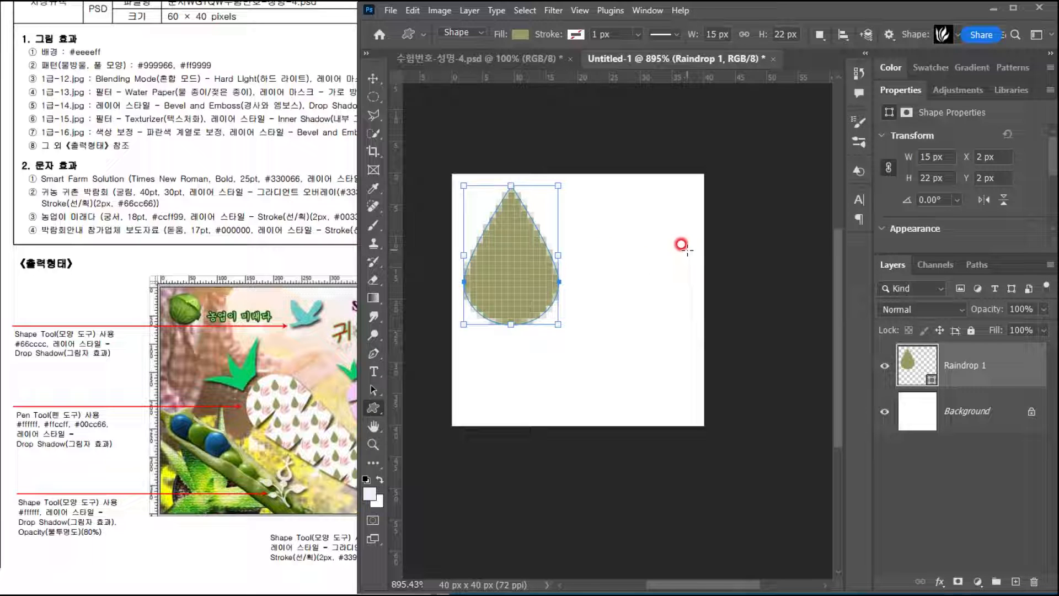
pyautogui.moveTo(688, 250); pyautogui.dragTo(578, 396)
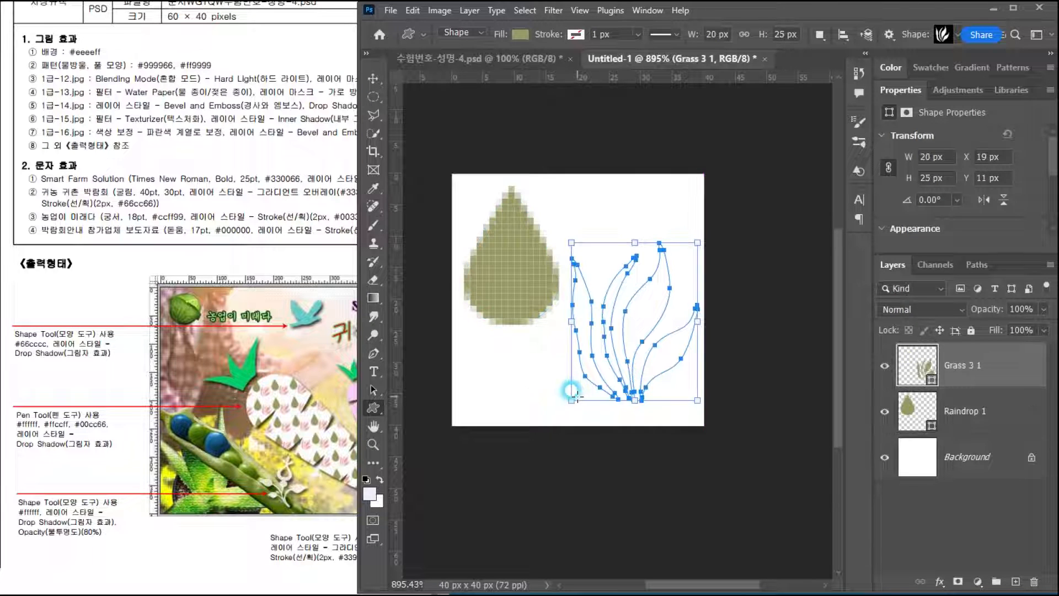
# Step: Set the grass shape's fill colour to #ff9999
pyautogui.doubleClick(917, 368)
pyautogui.write('f')
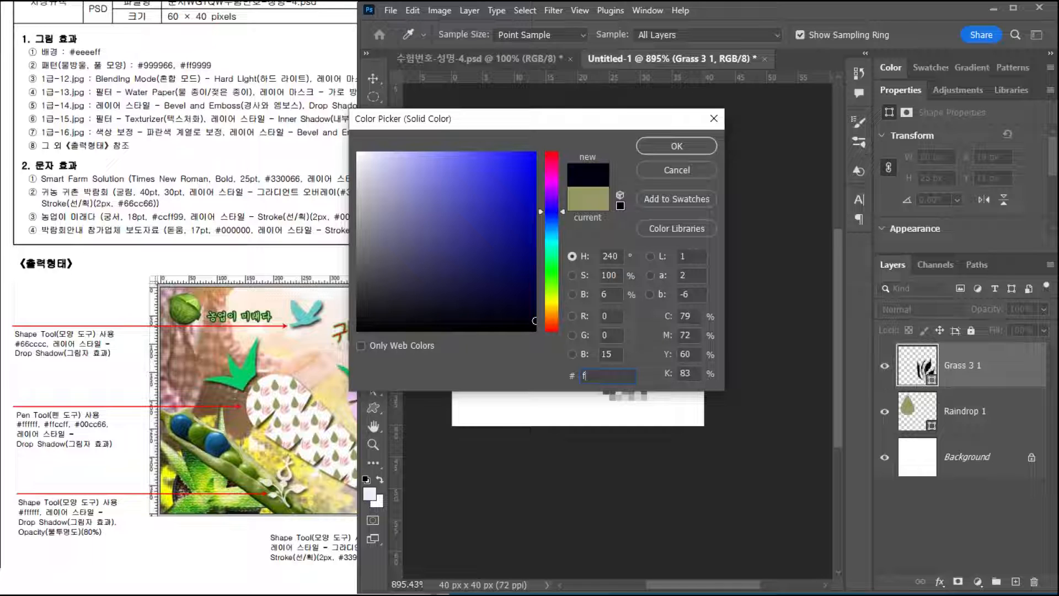
pyautogui.write('f9999')
pyautogui.press('Return')
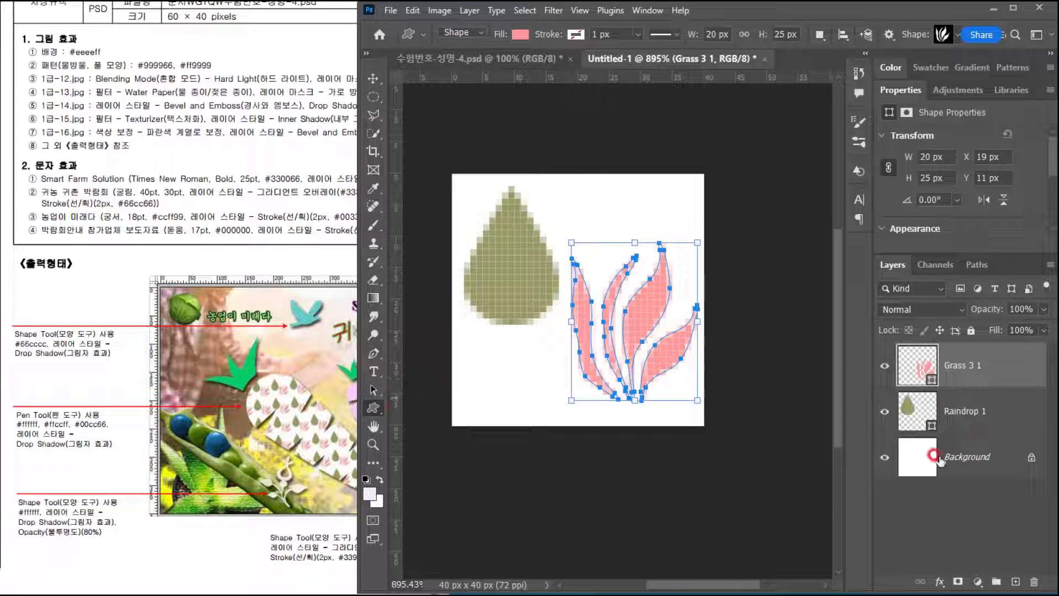
# Step: Hide the Background layer and define the raindrop and grass artwork as a pattern, keeping the suggested name Pattern 4
pyautogui.click(883, 464)
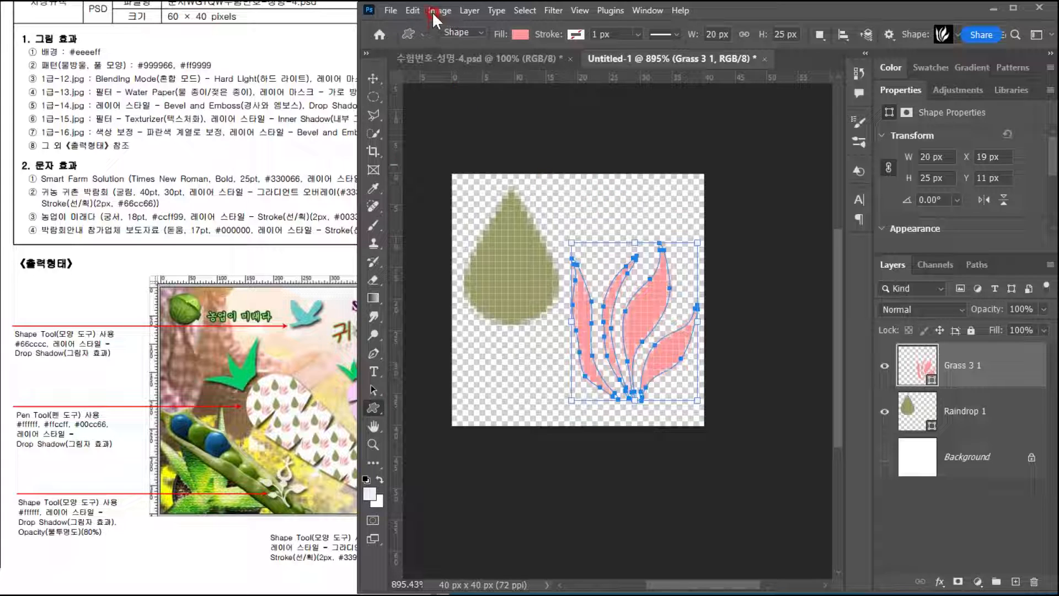
pyautogui.click(412, 10)
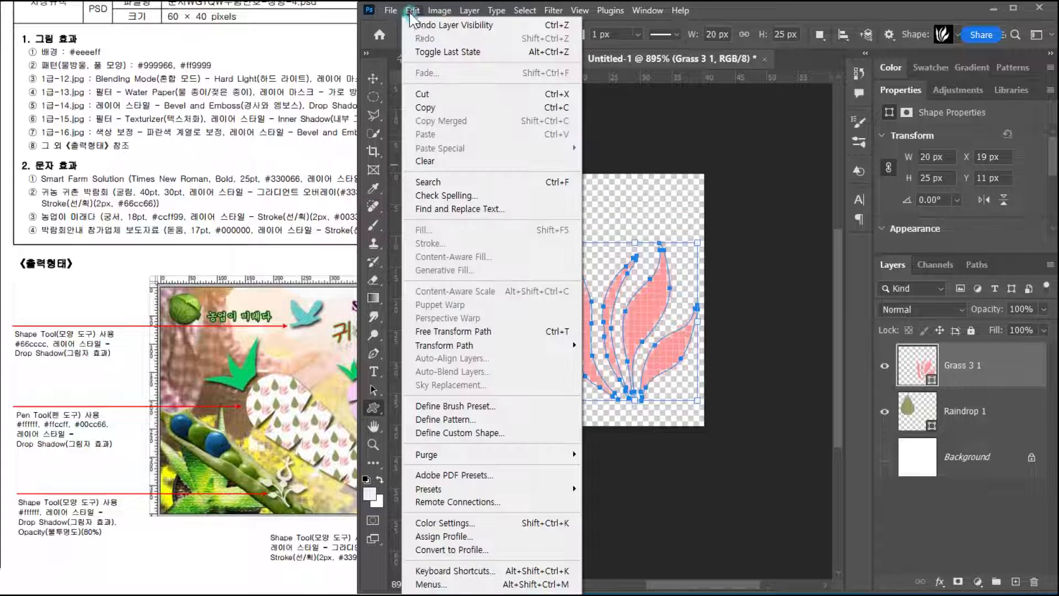
pyautogui.click(438, 420)
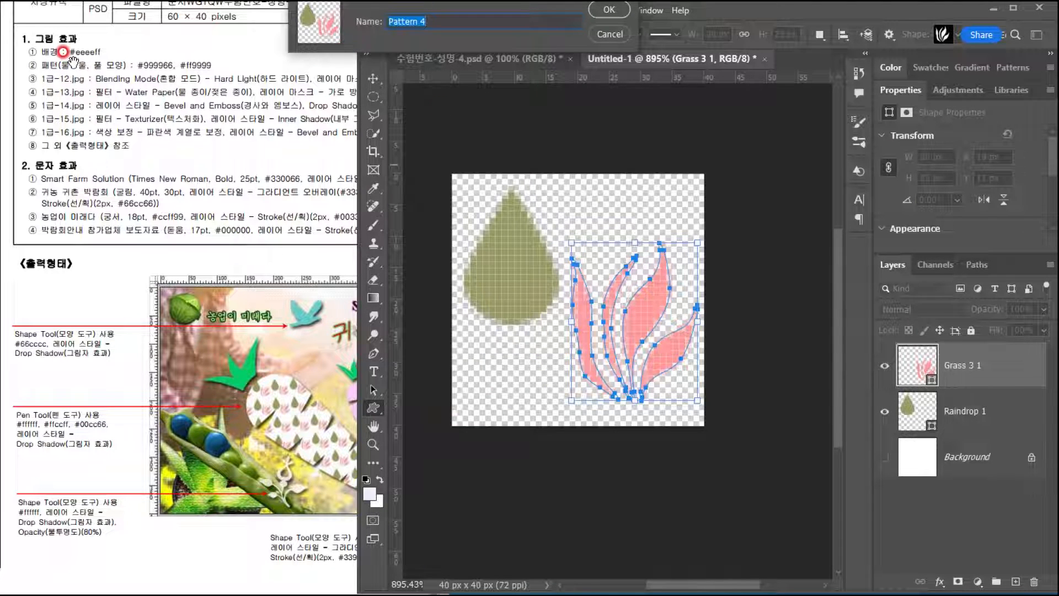
pyautogui.click(607, 12)
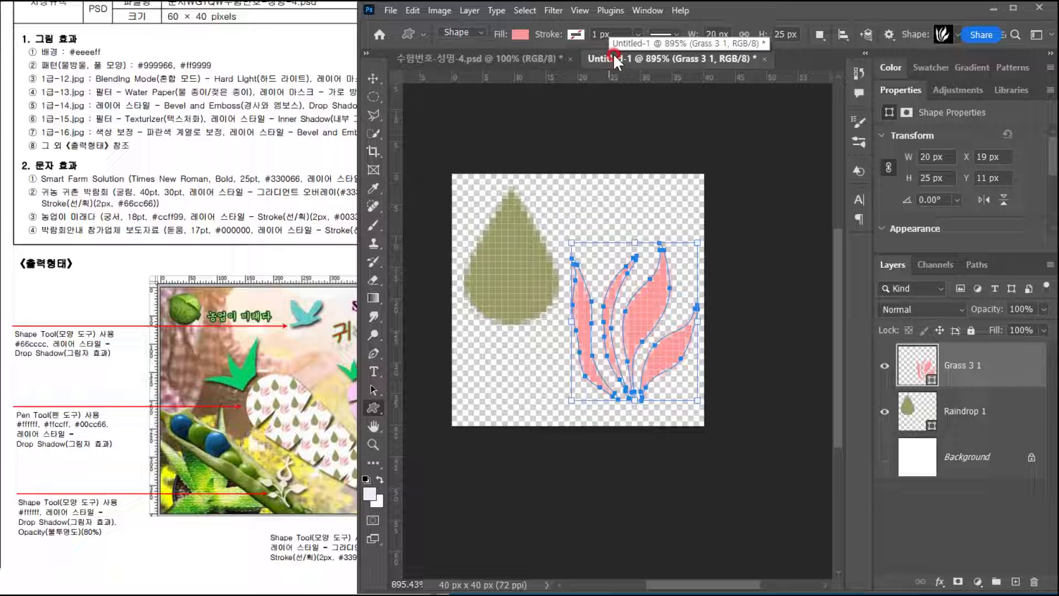
# Step: Open 1급-12.jpg, copy the whole image and paste it into 수험번호-성명-4.psd
pyautogui.click(479, 56)
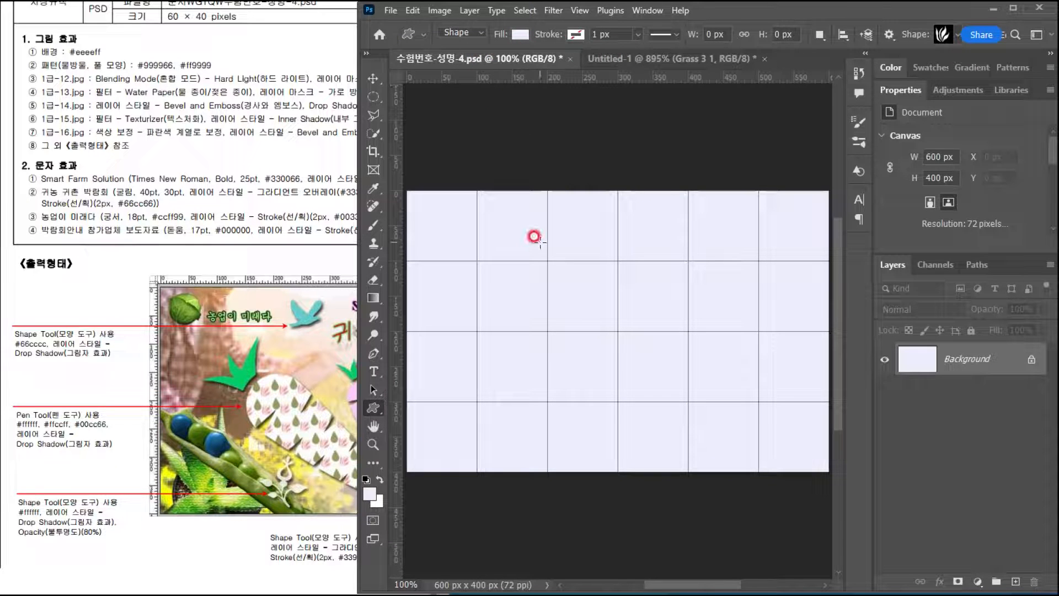
pyautogui.click(635, 59)
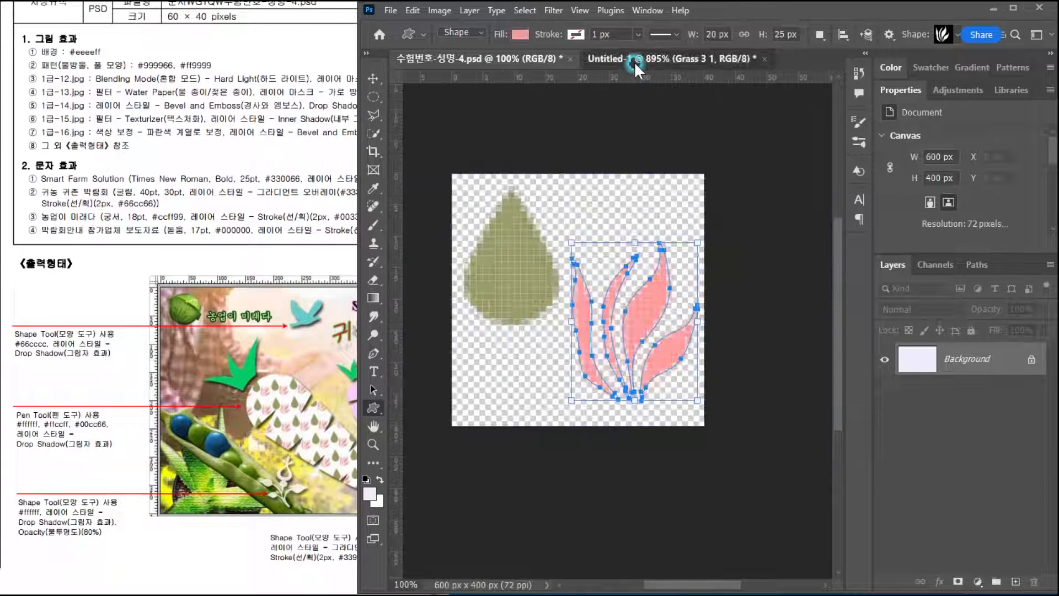
pyautogui.click(492, 63)
pyautogui.click(86, 113)
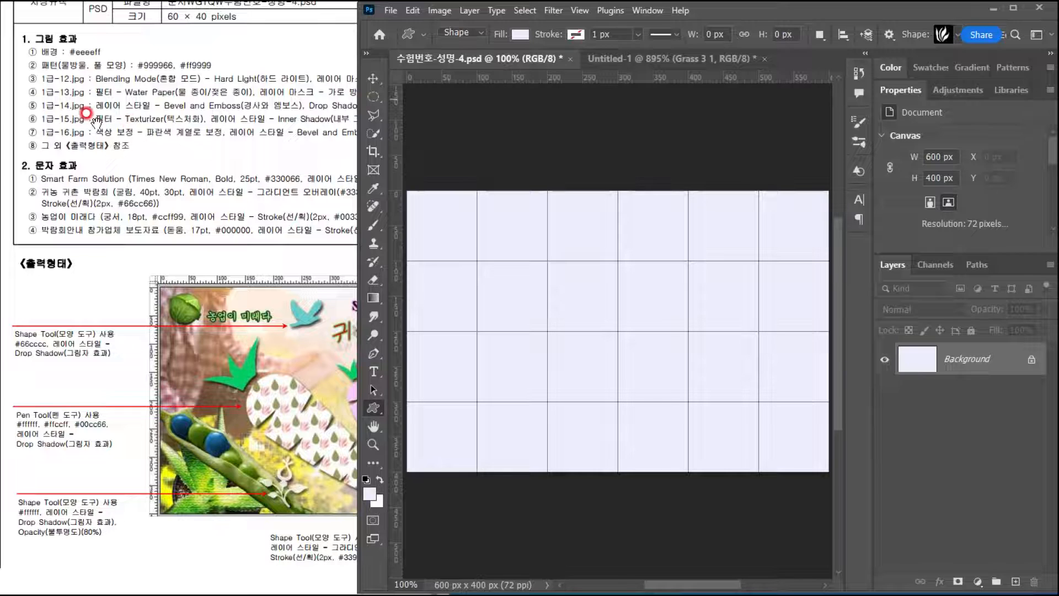
pyautogui.click(91, 117)
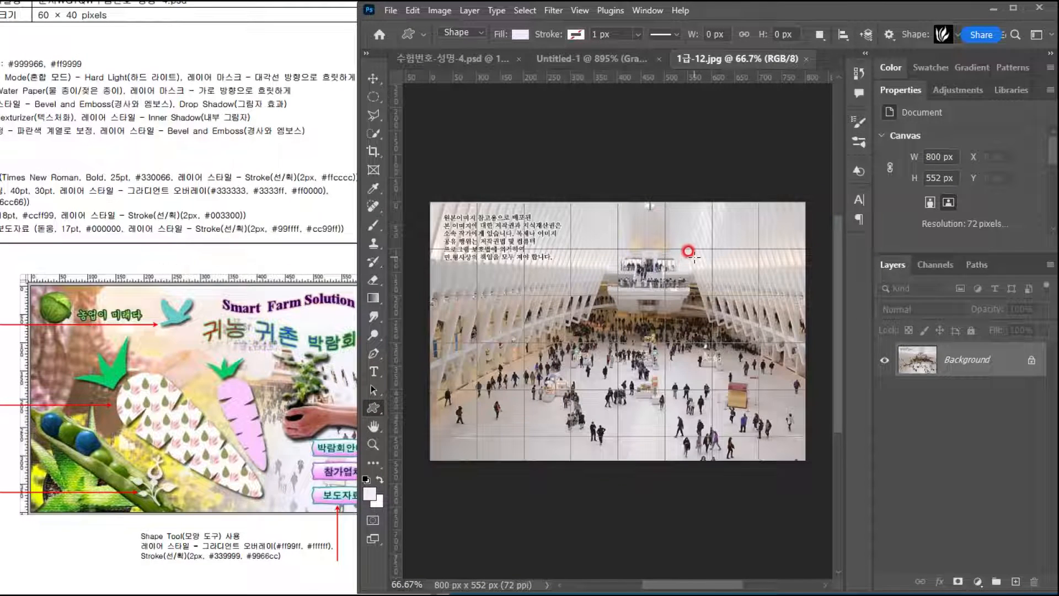
pyautogui.hotkey('ctrl', 'a')
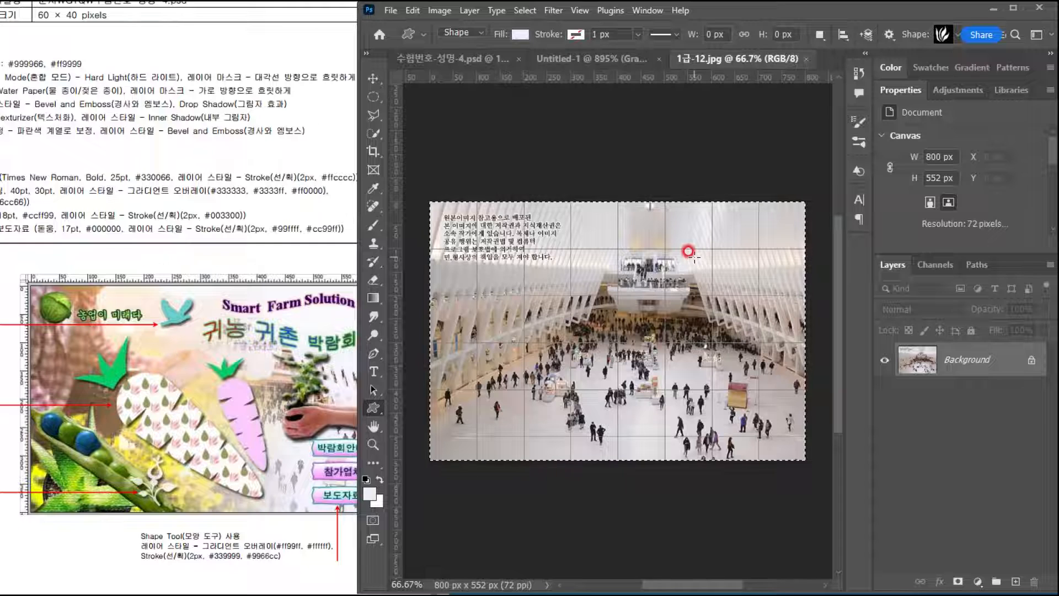
pyautogui.click(459, 61)
pyautogui.hotkey('ctrl', 'v')
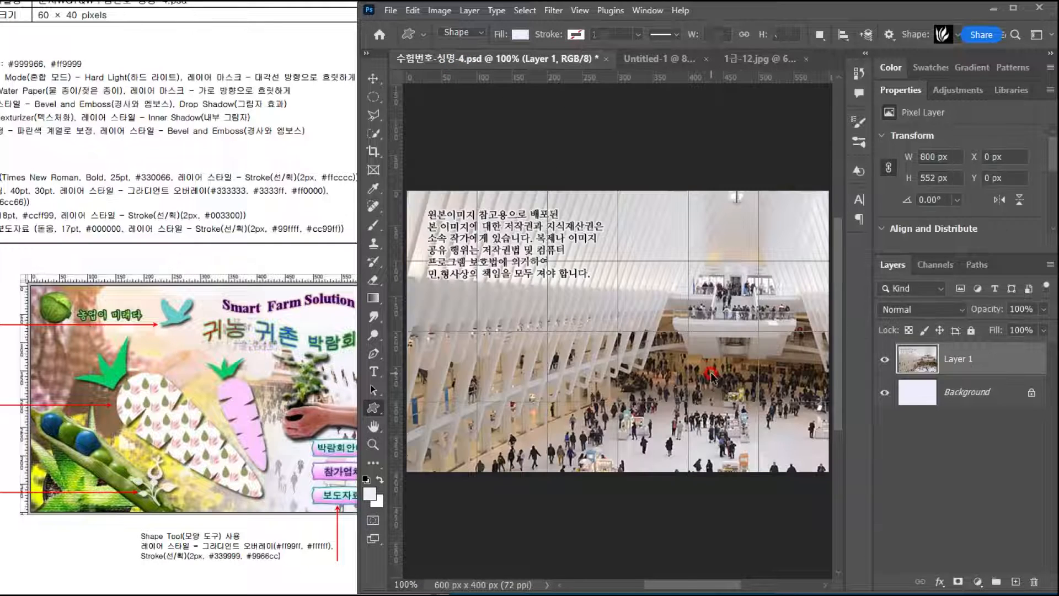
# Step: Scale the pasted hall photo down to about 619 × 427 px and position it at about X 28, Y -13 px
pyautogui.hotkey('ctrl', 't')
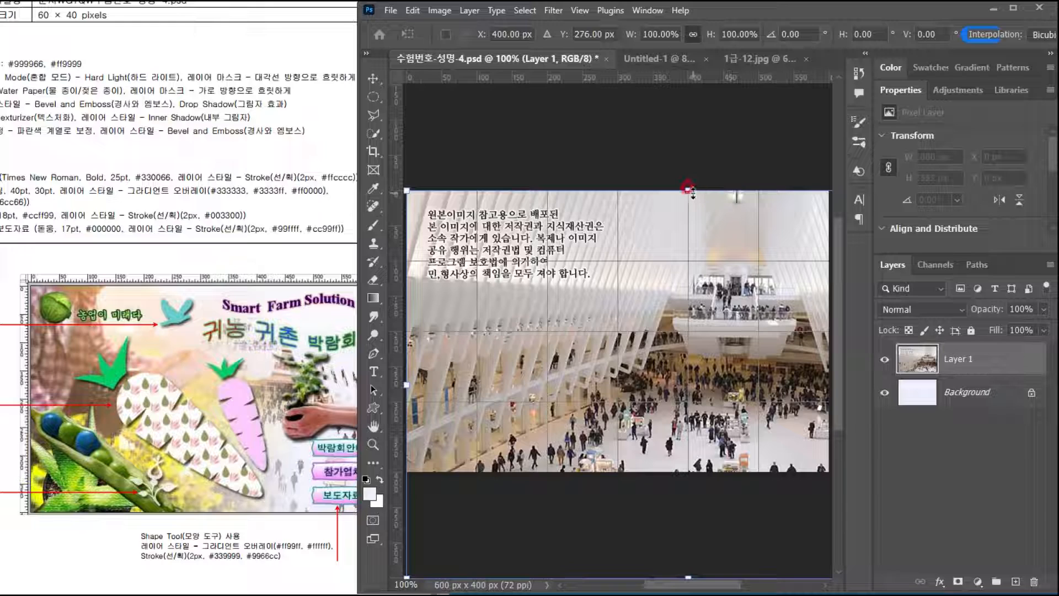
pyautogui.moveTo(687, 189); pyautogui.dragTo(680, 214)
pyautogui.moveTo(739, 366); pyautogui.dragTo(660, 306)
pyautogui.moveTo(606, 157); pyautogui.dragTo(701, 291)
pyautogui.press('Return')
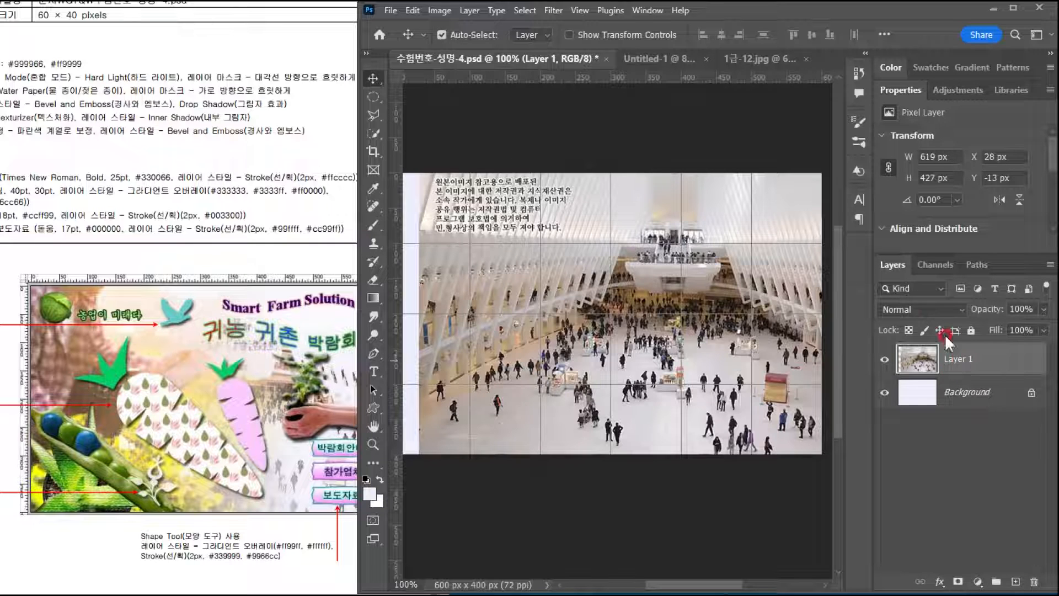
# Step: Set the hall photo layer's blending mode to Hard Light and add a layer mask to it
pyautogui.click(912, 310)
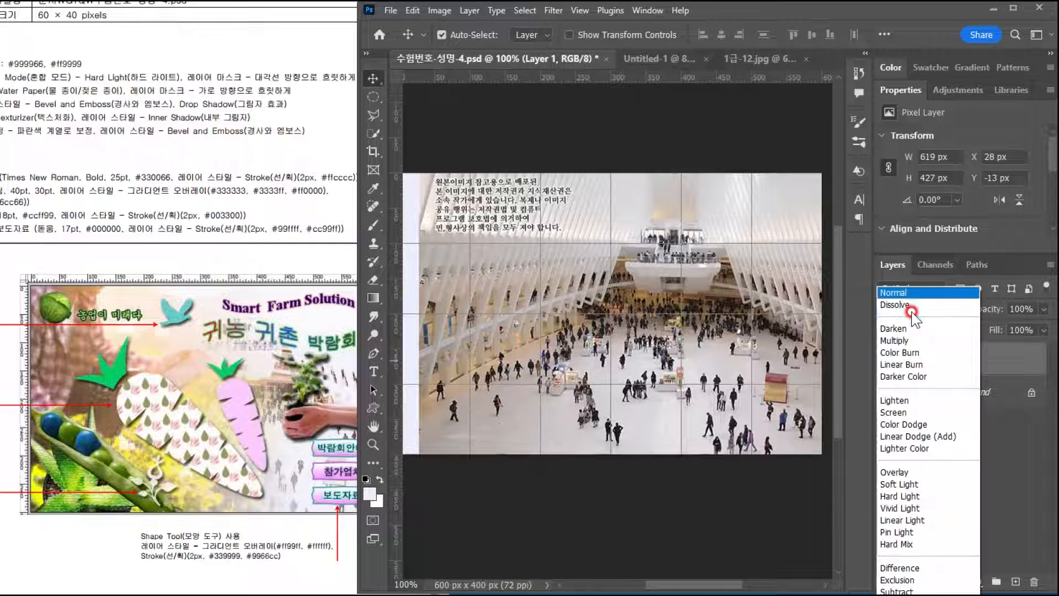
pyautogui.click(901, 496)
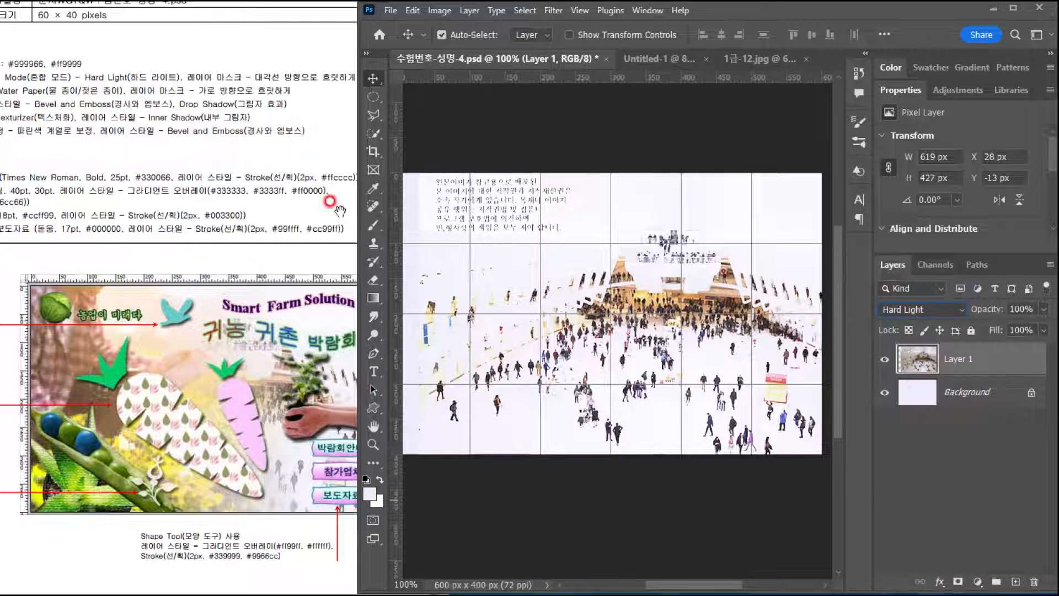
pyautogui.click(353, 91)
pyautogui.click(661, 401)
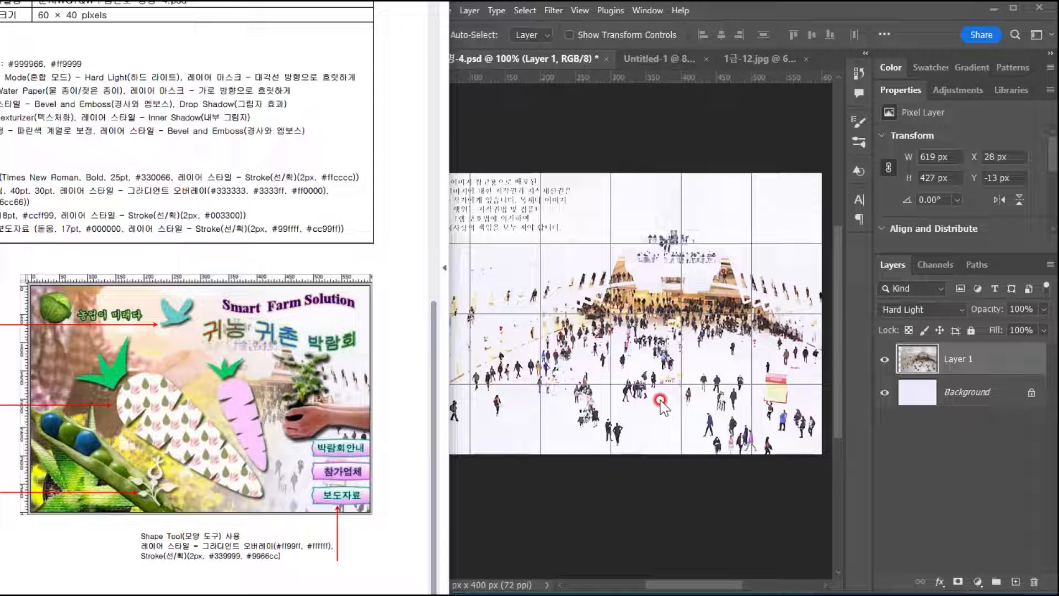
pyautogui.click(661, 400)
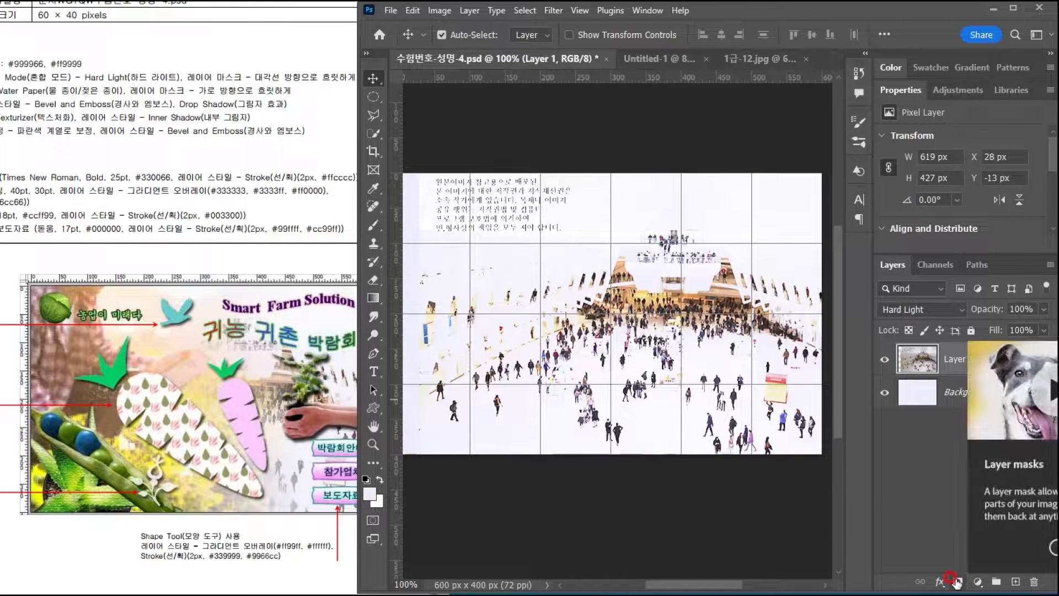
pyautogui.click(958, 582)
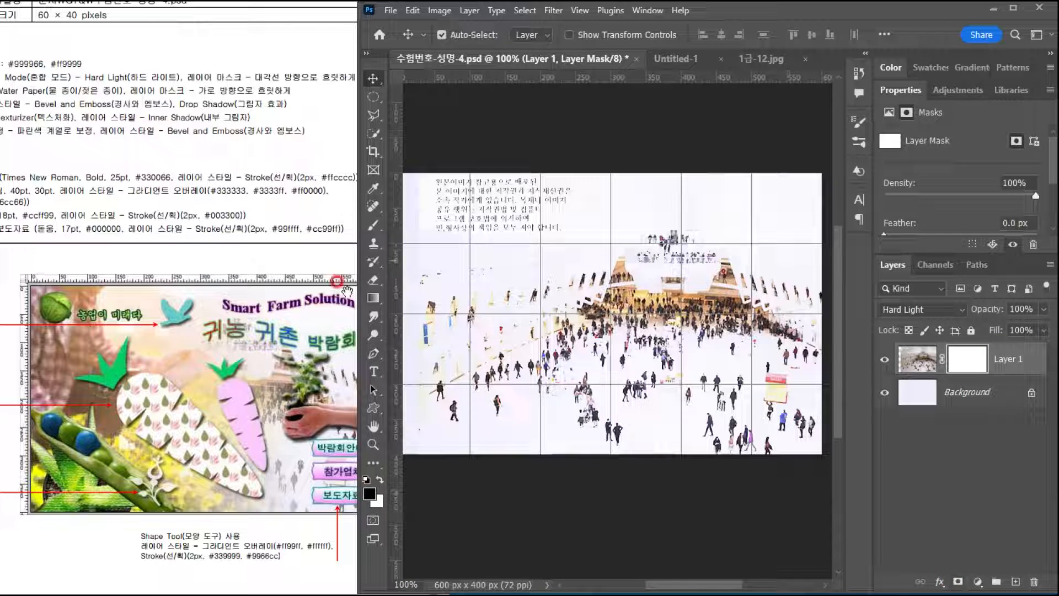
# Step: Fade the hall photo diagonally with a black-to-white linear gradient on its layer mask, running from lower left to upper right at about 41°
pyautogui.click(372, 298)
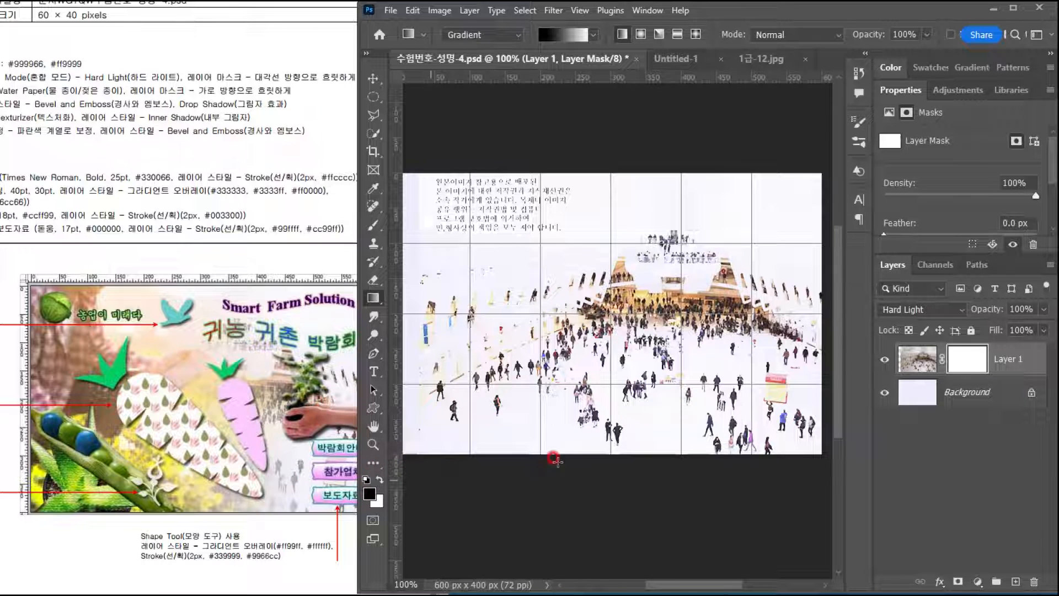
pyautogui.moveTo(469, 438); pyautogui.dragTo(764, 243)
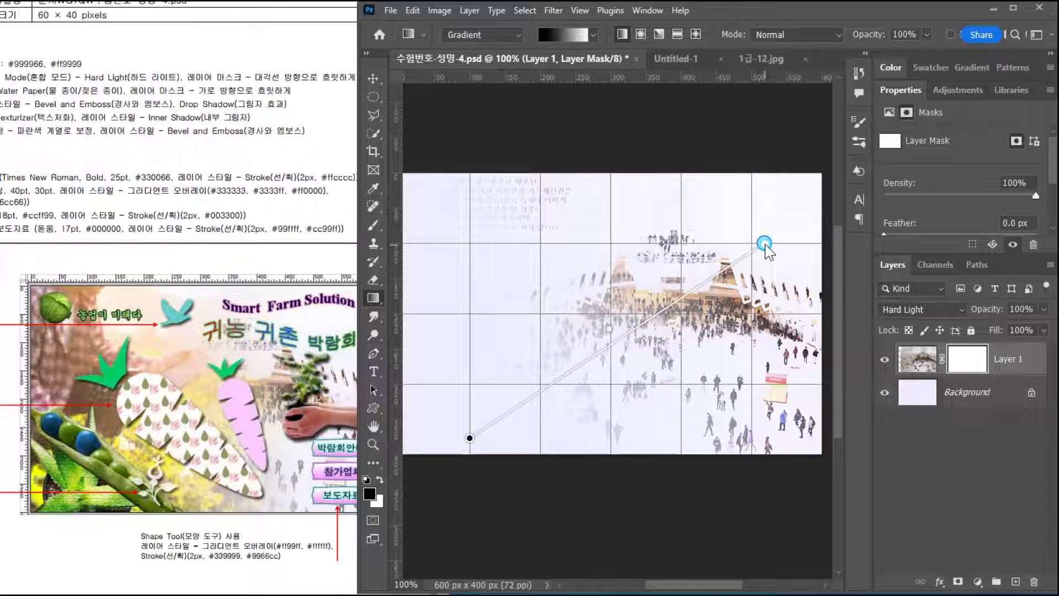
pyautogui.moveTo(529, 443); pyautogui.dragTo(771, 232)
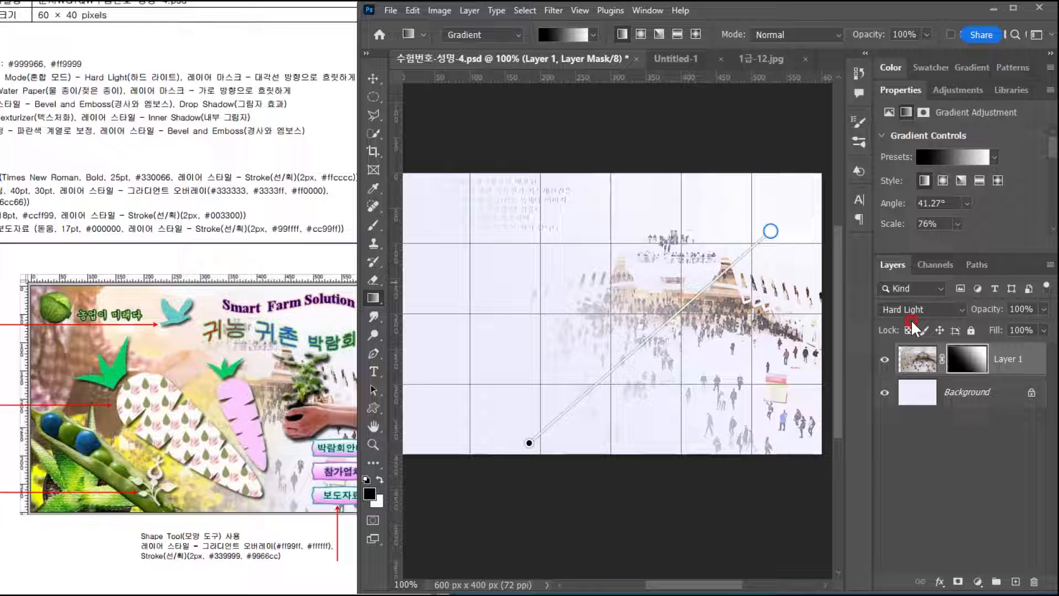
pyautogui.rightClick(965, 357)
pyautogui.click(960, 359)
# Step: Open 1급-13.jpg, copy the whole image and paste it into 수험번호-성명-4.psd
pyautogui.click(61, 172)
pyautogui.moveTo(86, 158); pyautogui.dragTo(166, 155)
pyautogui.click(518, 65)
pyautogui.click(703, 15)
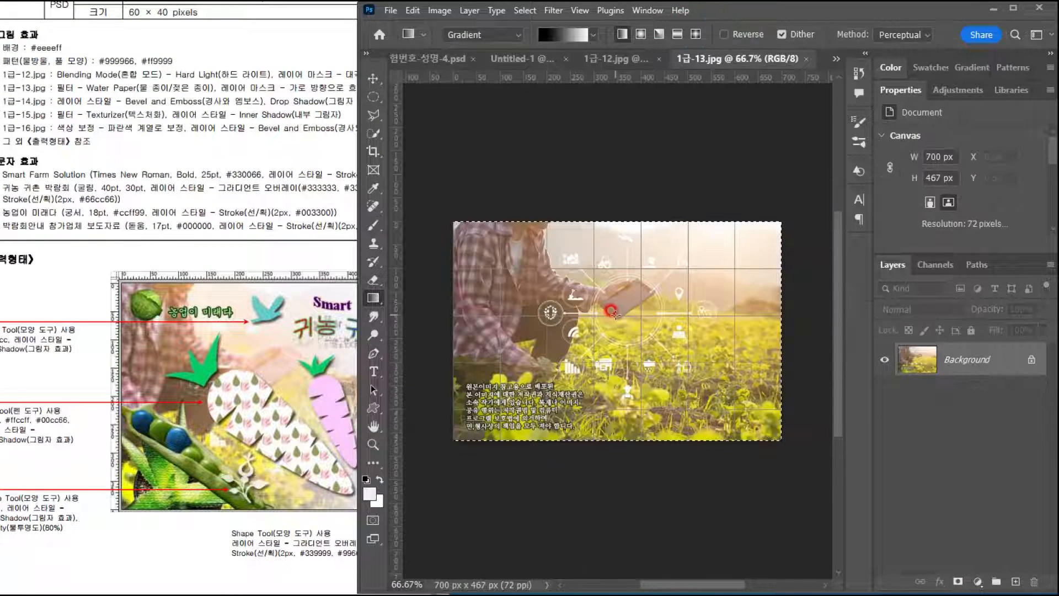
pyautogui.hotkey('ctrl', 'a')
pyautogui.hotkey('ctrl', 'c')
pyautogui.click(429, 60)
pyautogui.hotkey('ctrl', 'v')
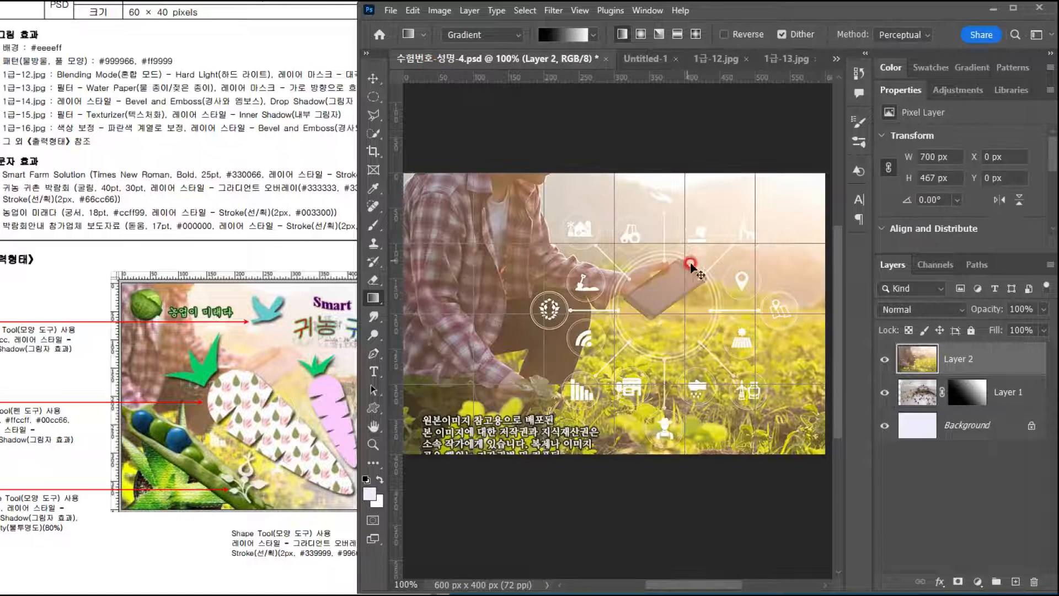
# Step: Scale the pasted farmer photo down to about 639 × 426 px and position it at about X -78, Y 0 px
pyautogui.hotkey('ctrl', 't')
pyautogui.moveTo(656, 510); pyautogui.dragTo(650, 463)
pyautogui.moveTo(743, 413); pyautogui.dragTo(585, 421)
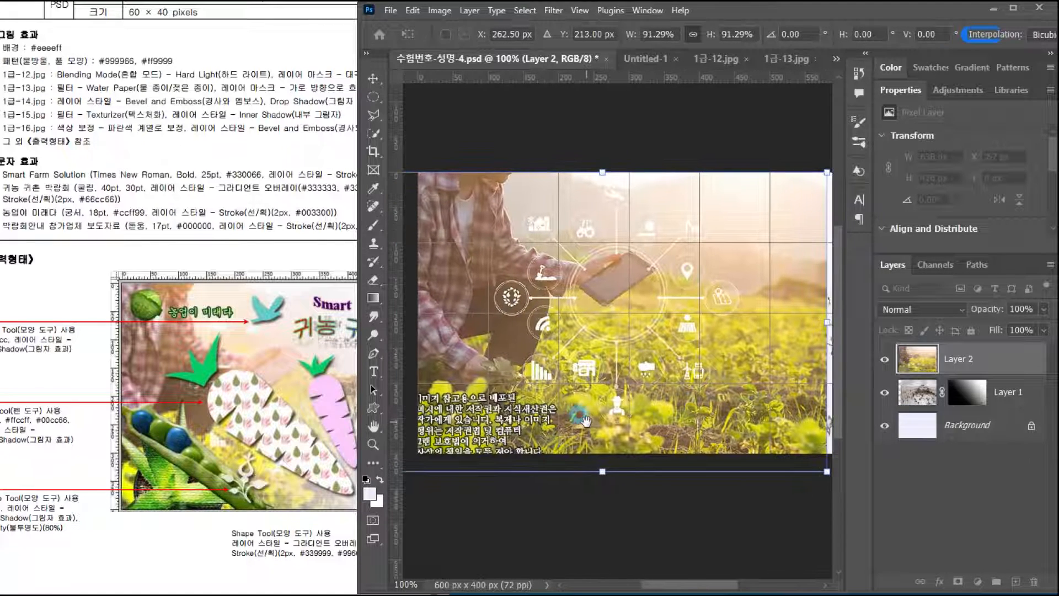
pyautogui.moveTo(676, 429); pyautogui.dragTo(664, 429)
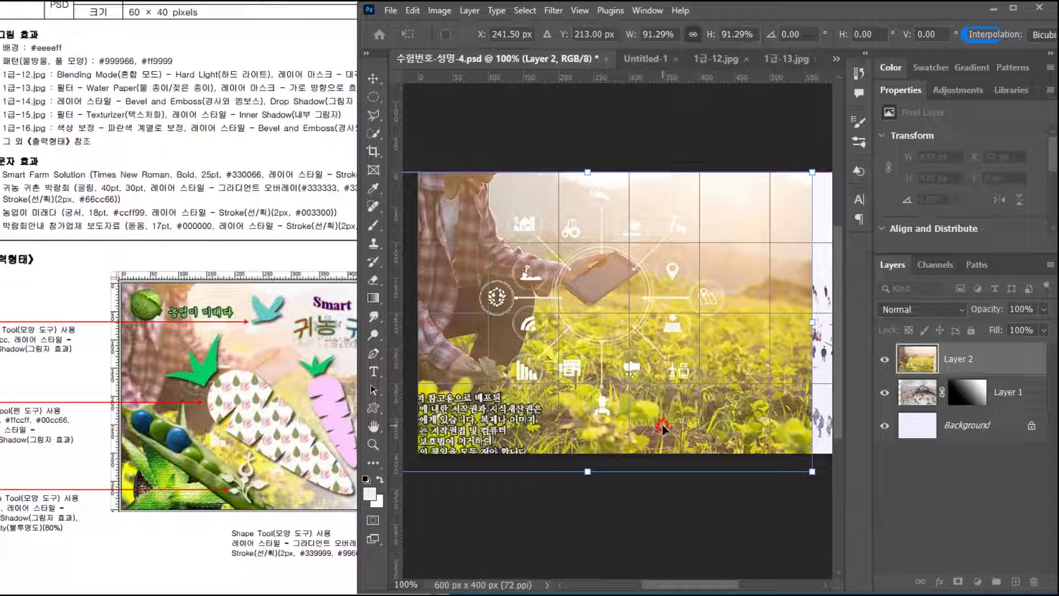
pyautogui.press('Return')
pyautogui.press('g')
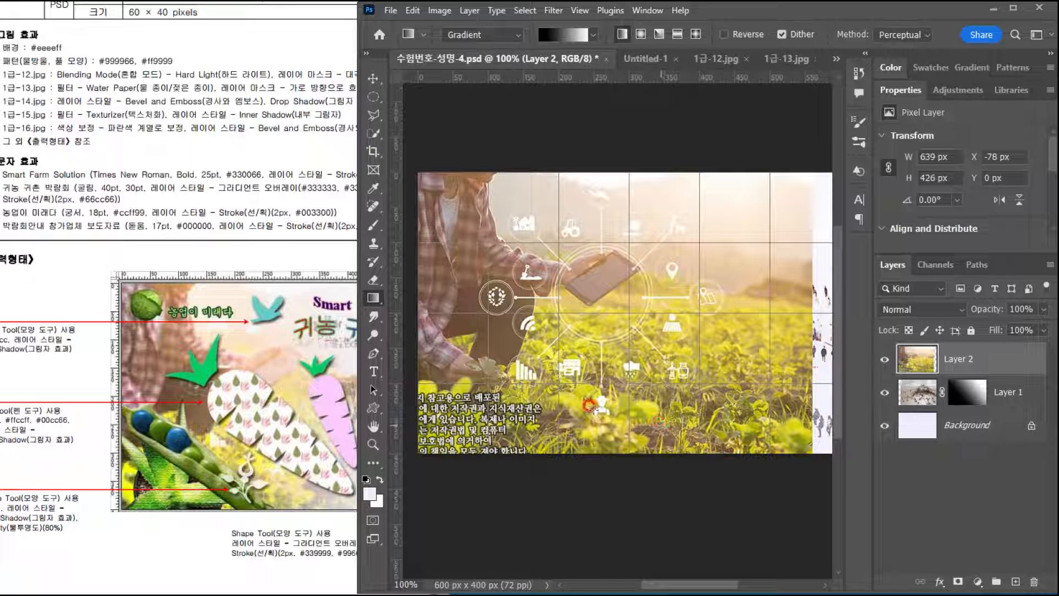
# Step: Apply the Water Paper filter to the farmer photo with Fiber Length 15, Brightness 60 and Contrast 80
pyautogui.click(554, 10)
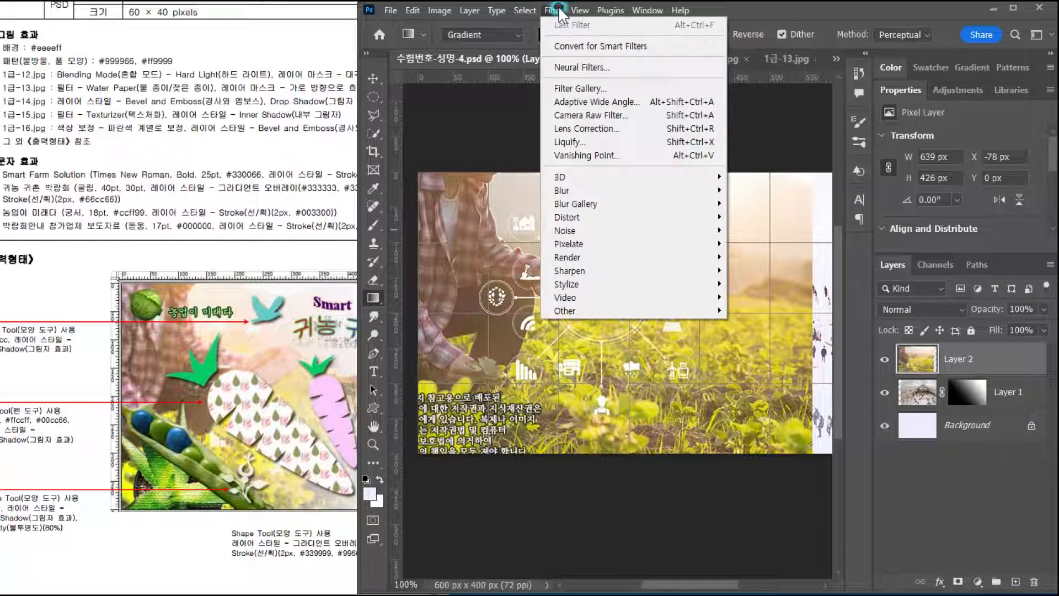
pyautogui.click(574, 86)
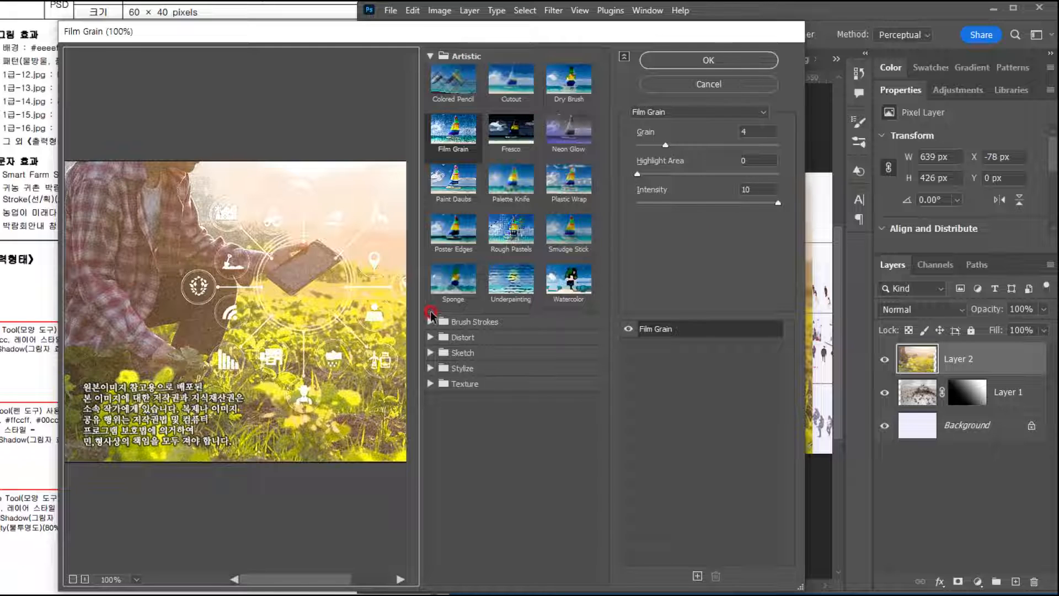
pyautogui.click(442, 58)
pyautogui.click(435, 102)
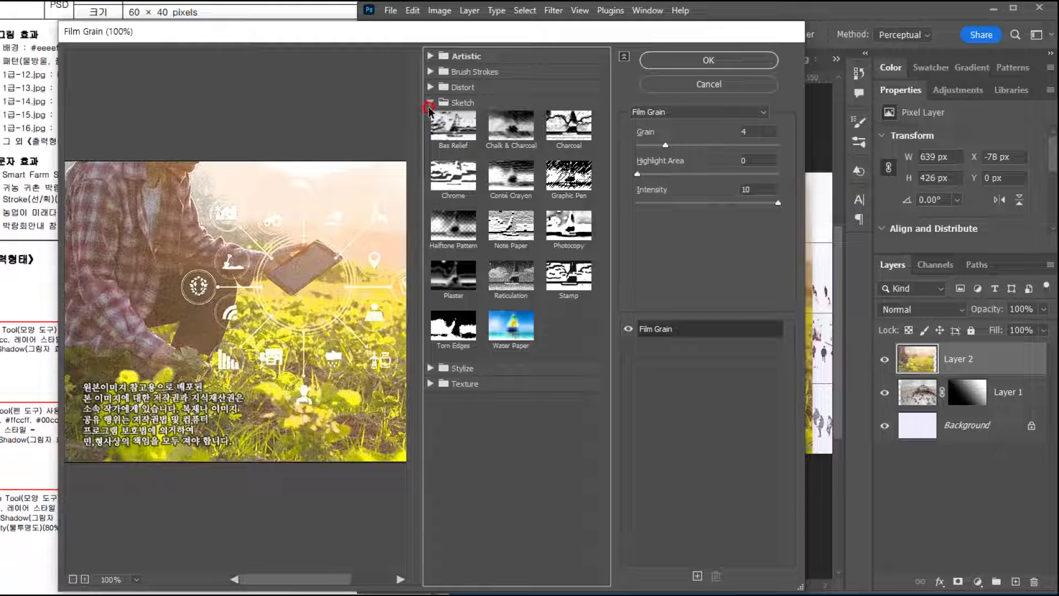
pyautogui.click(460, 102)
pyautogui.click(459, 104)
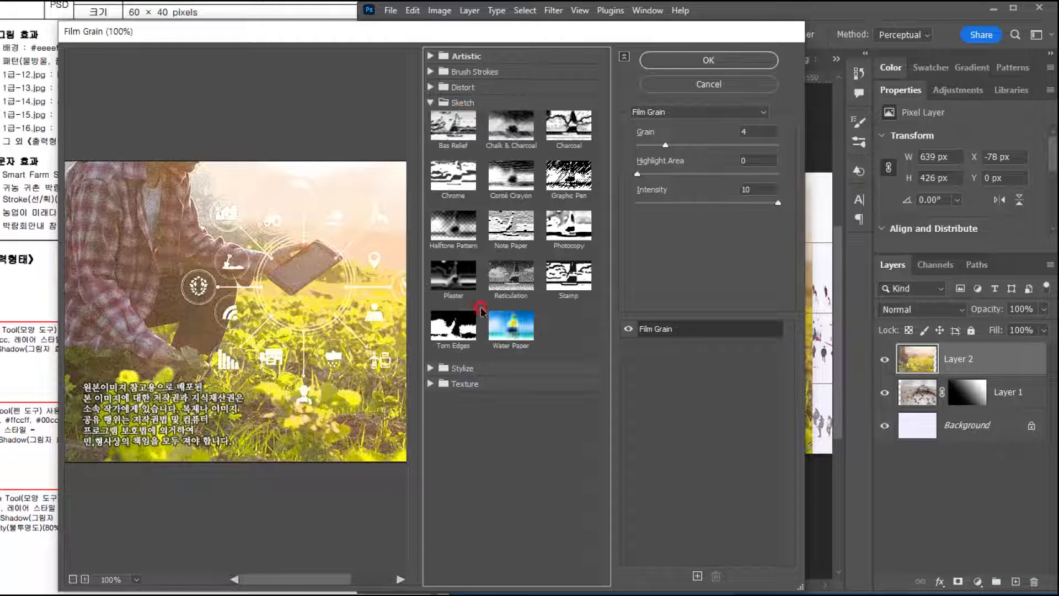
pyautogui.click(518, 336)
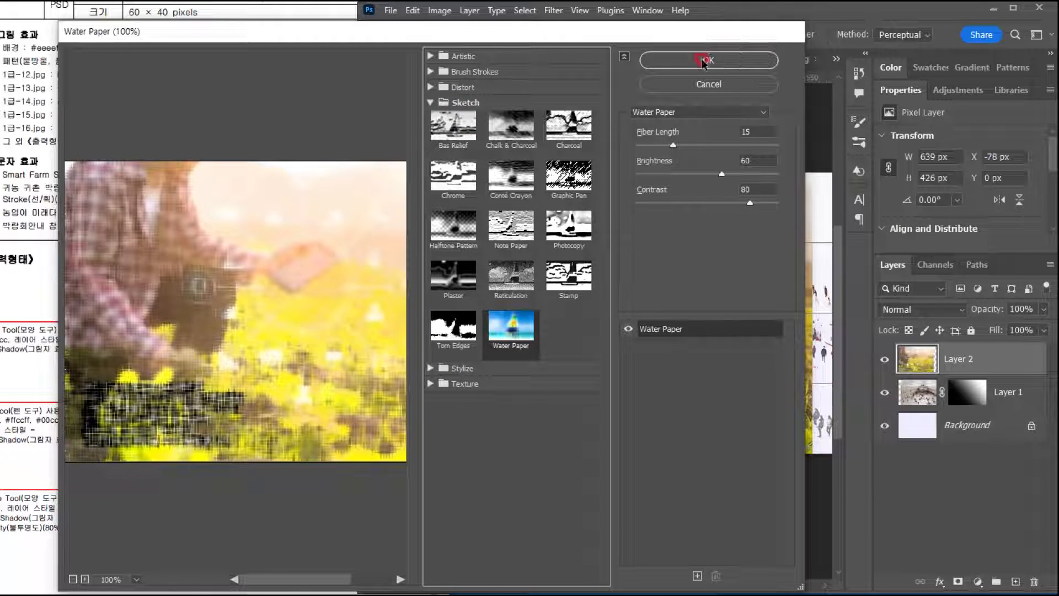
pyautogui.click(705, 59)
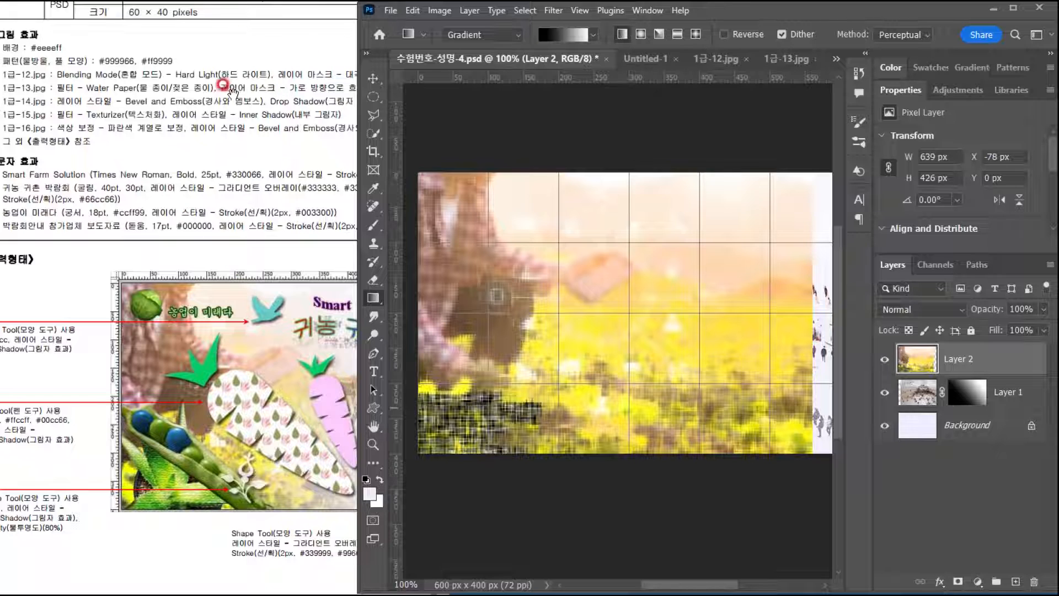
# Step: Add a layer mask to the farmer photo and fade it horizontally with a black-to-white gradient running from right to left
pyautogui.click(264, 88)
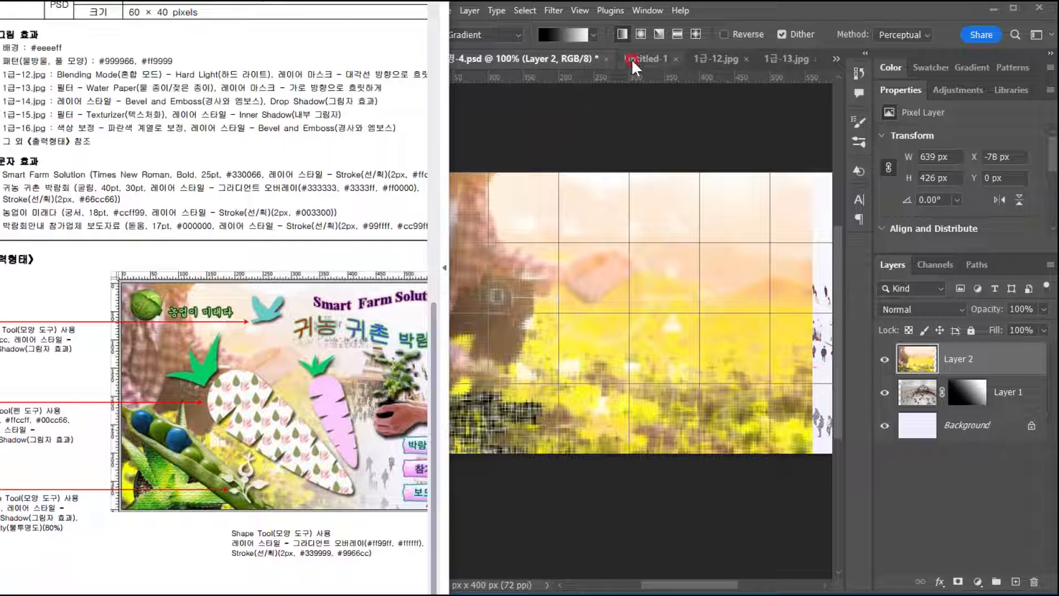
pyautogui.click(723, 12)
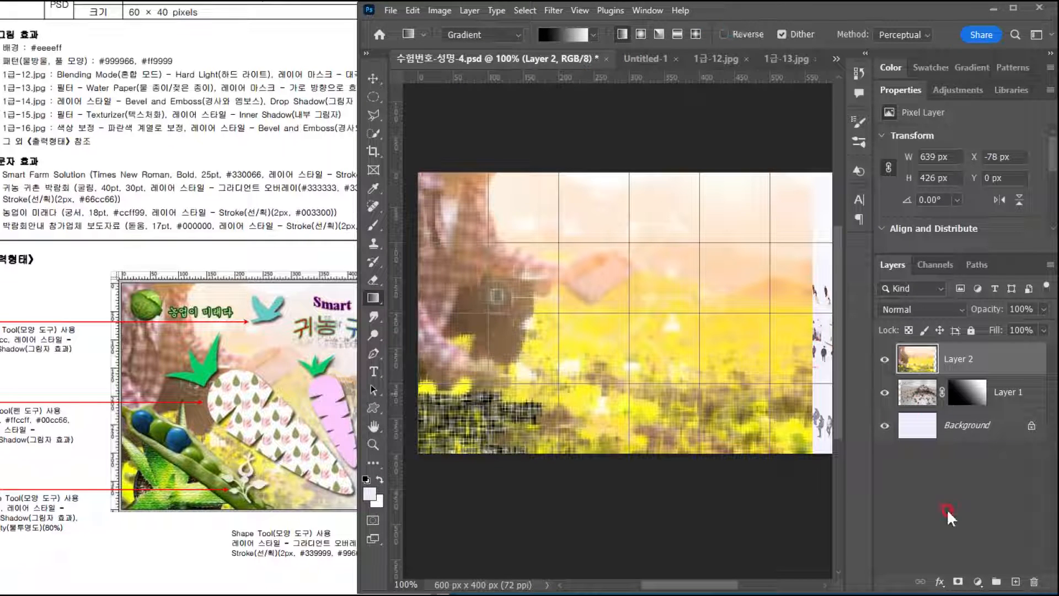
pyautogui.click(959, 586)
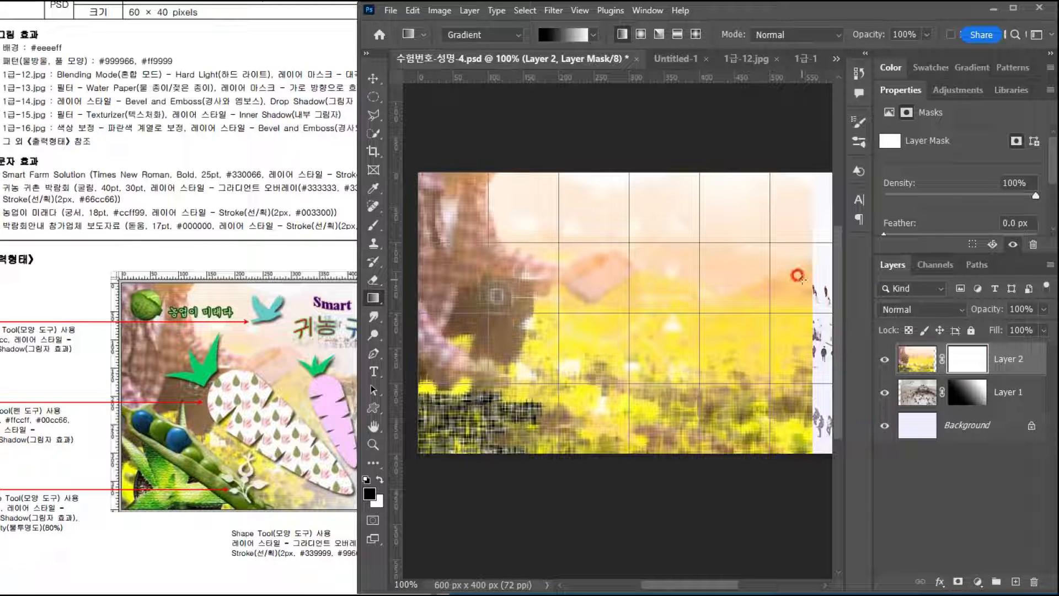
pyautogui.moveTo(798, 282); pyautogui.dragTo(495, 308)
pyautogui.moveTo(613, 333)
pyautogui.mouseDown()
pyautogui.moveTo(580, 284)
pyautogui.moveTo(616, 325)
pyautogui.mouseUp()
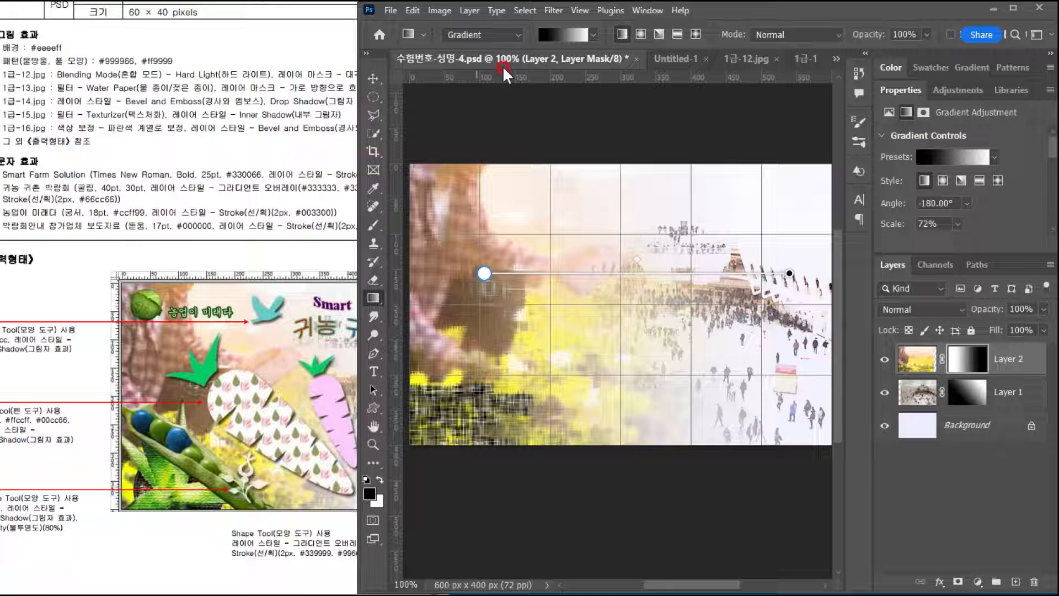
# Step: Open 1급-14.jpg and select its white background using the Magic Wand with Contiguous off and tolerance 20
pyautogui.hscroll(3, 263, 398)
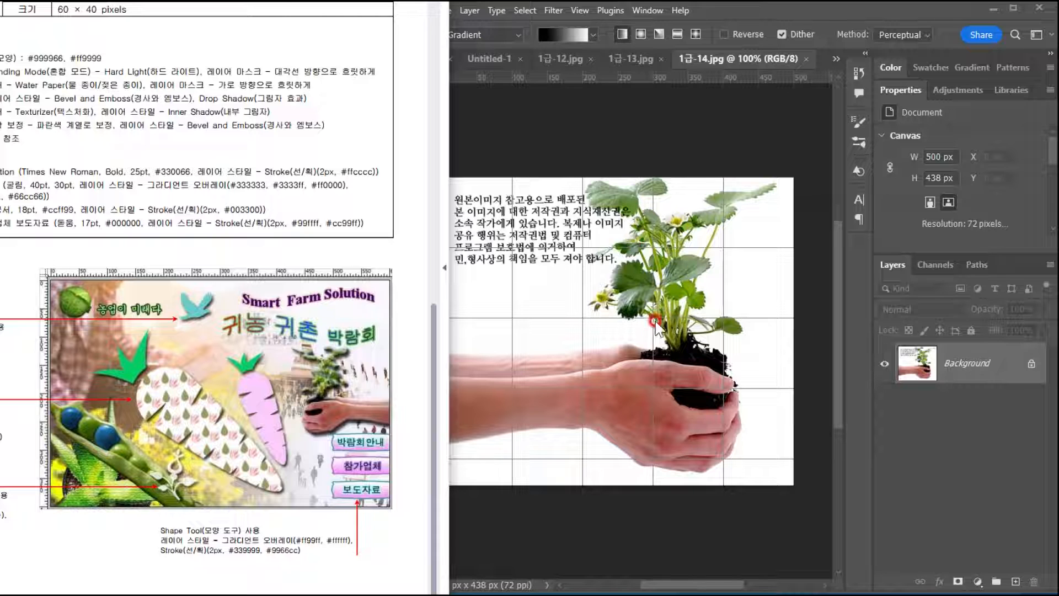
pyautogui.click(684, 184)
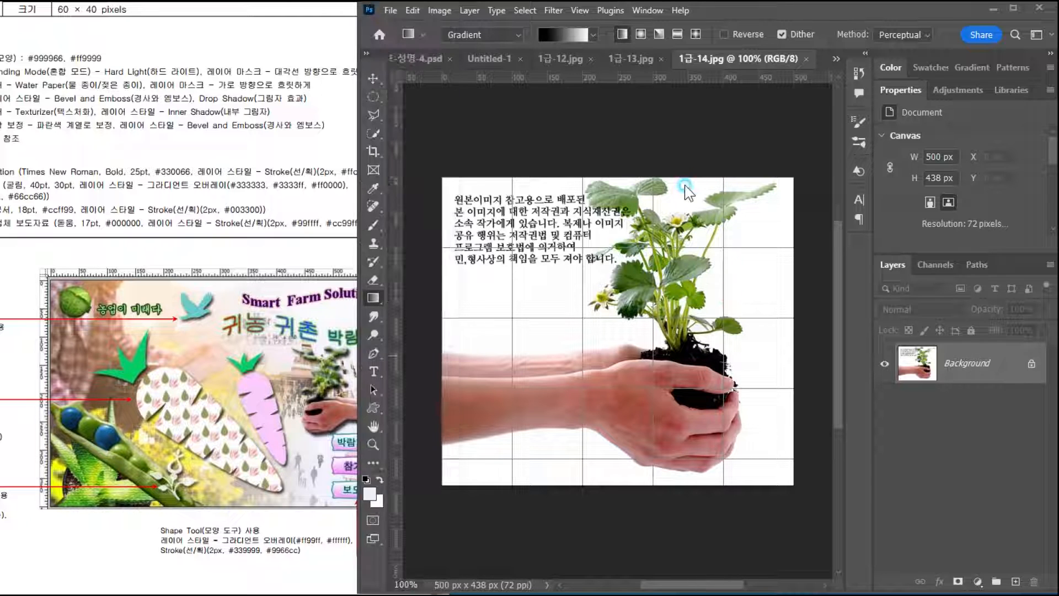
pyautogui.click(372, 132)
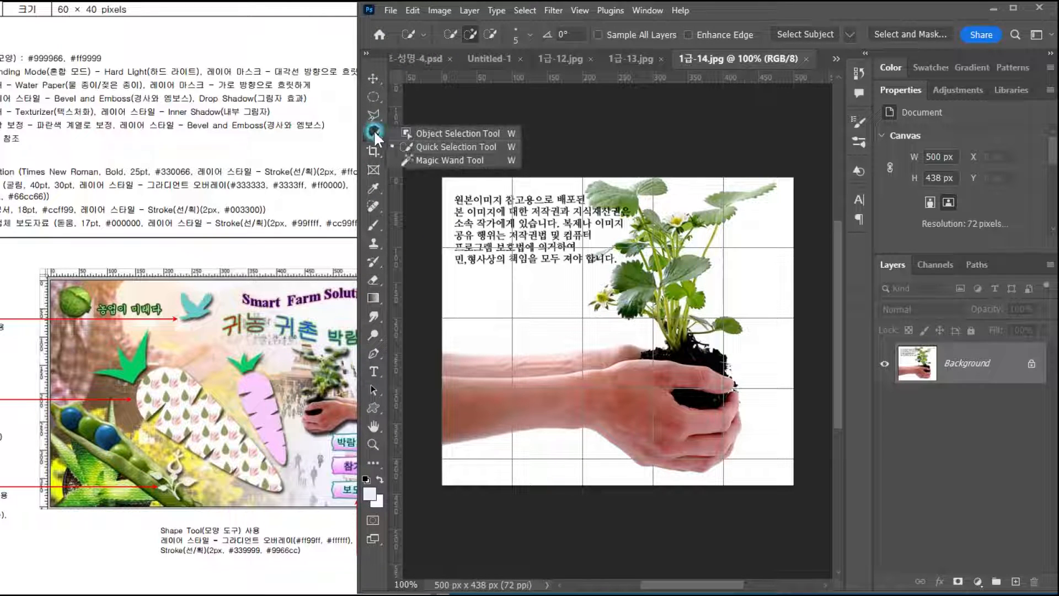
pyautogui.click(417, 159)
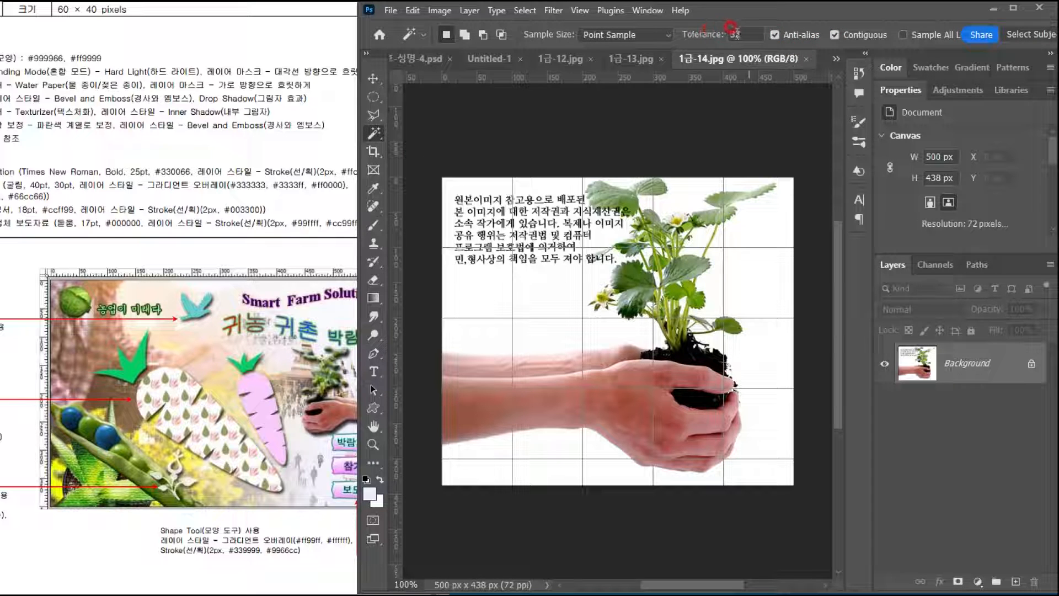
pyautogui.click(833, 34)
pyautogui.click(571, 295)
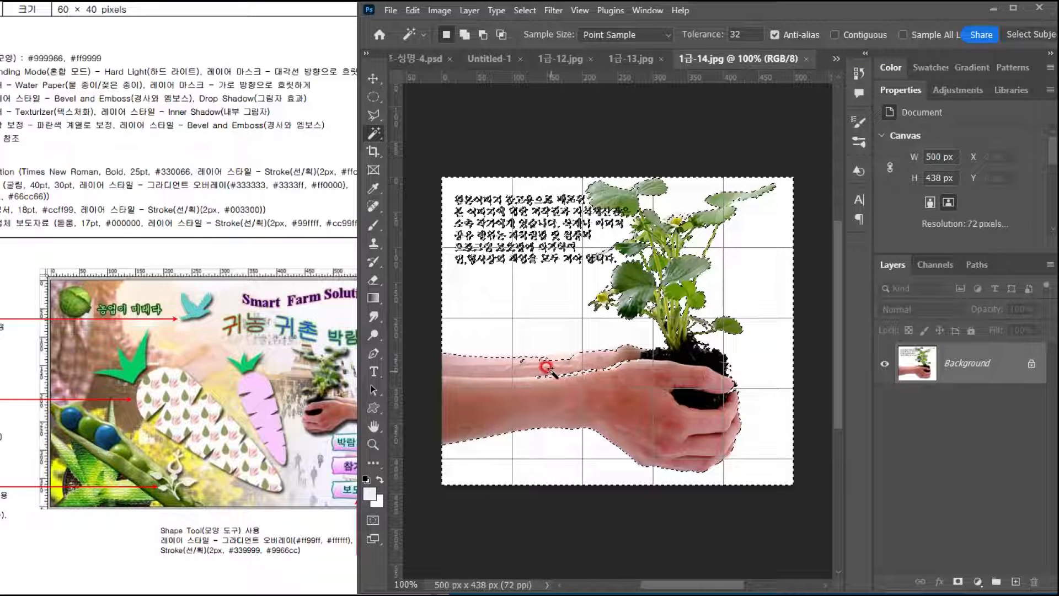
pyautogui.moveTo(701, 34); pyautogui.dragTo(701, 39)
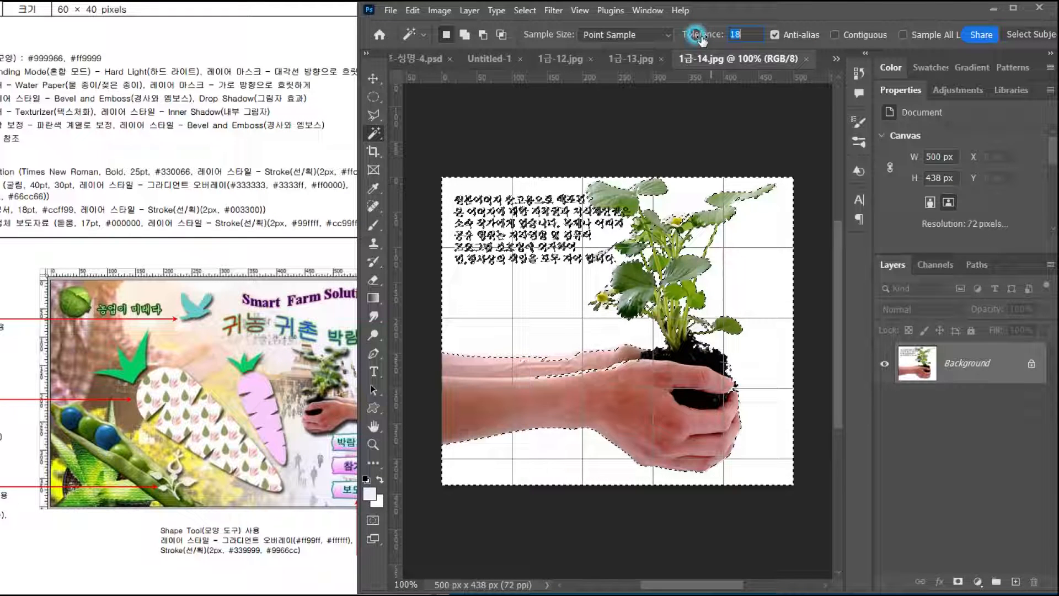
pyautogui.click(548, 302)
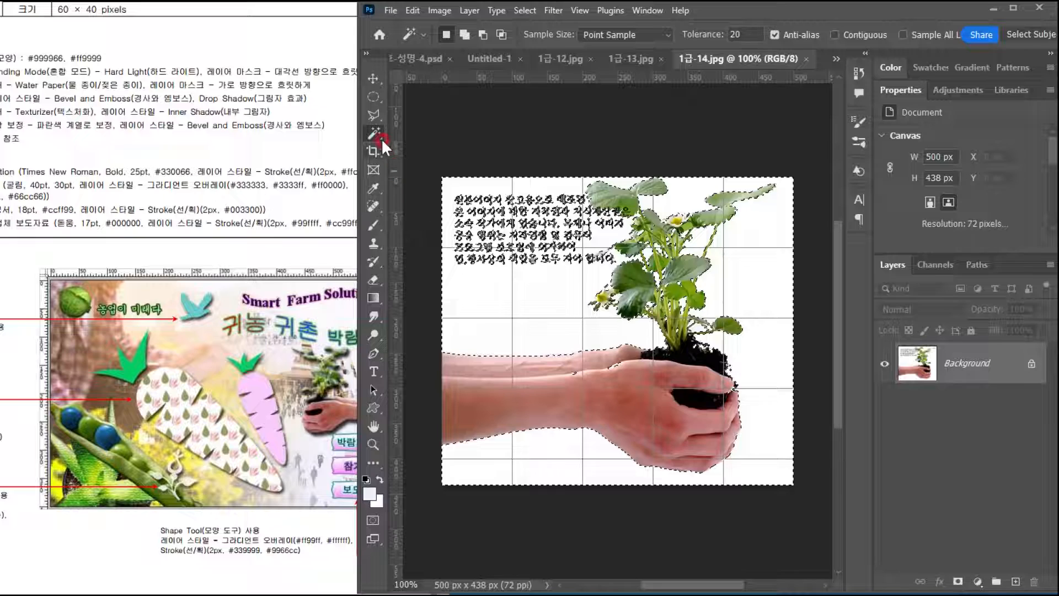
# Step: Subtract the stray selected areas on the wrist and forearm from the selection with the Lasso tool
pyautogui.click(373, 115)
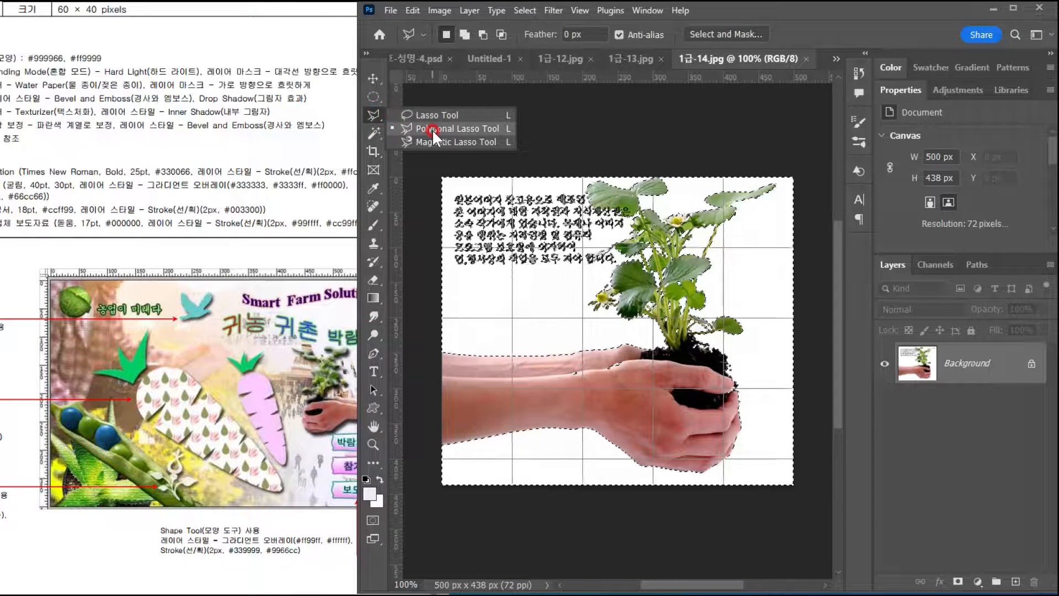
pyautogui.click(435, 114)
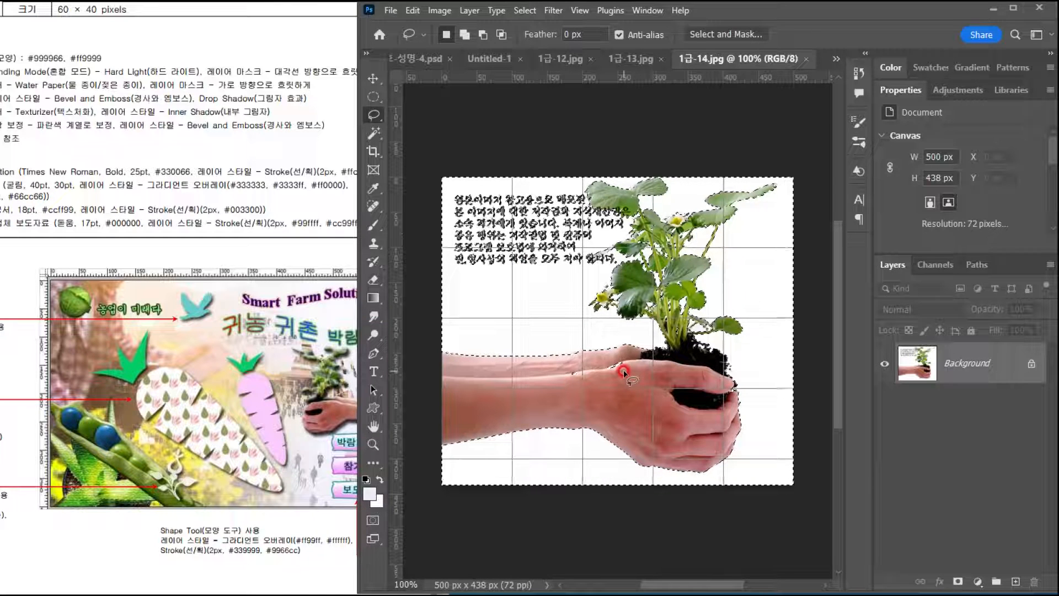
pyautogui.moveTo(629, 369)
pyautogui.mouseDown()
pyautogui.moveTo(570, 386)
pyautogui.moveTo(568, 370)
pyautogui.moveTo(634, 357)
pyautogui.moveTo(604, 379)
pyautogui.mouseUp()
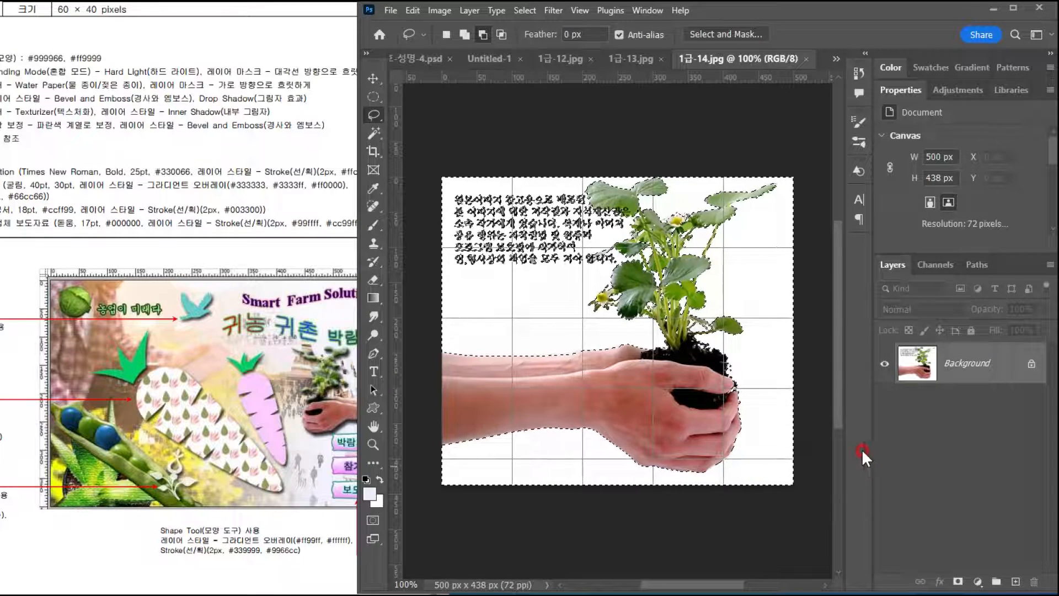
# Step: Invert the selection, copy the hands and plant, and paste them into 수험번호-성명-4.psd
pyautogui.click(526, 10)
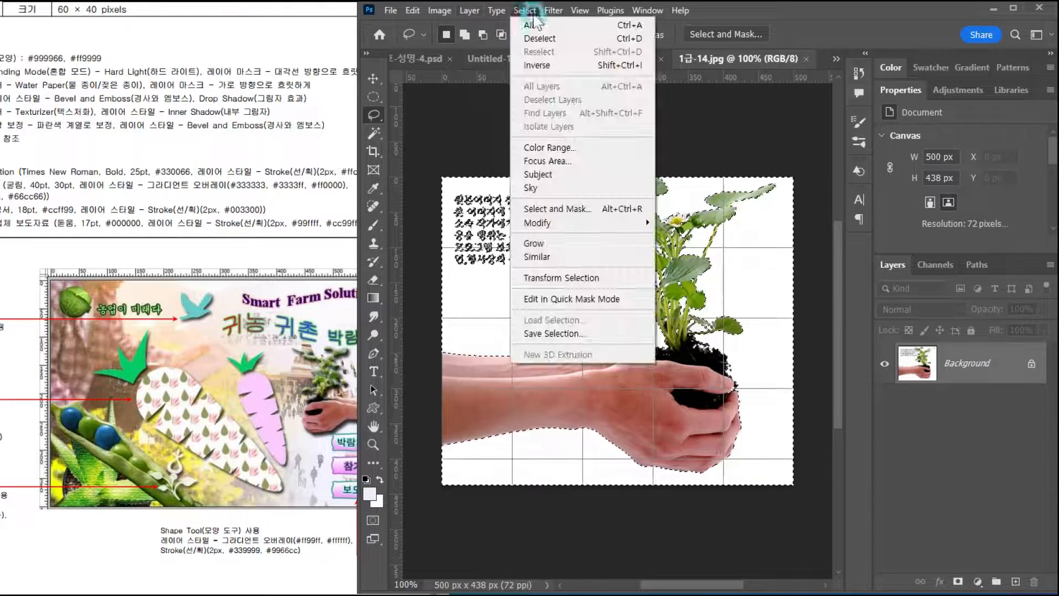
pyautogui.click(546, 65)
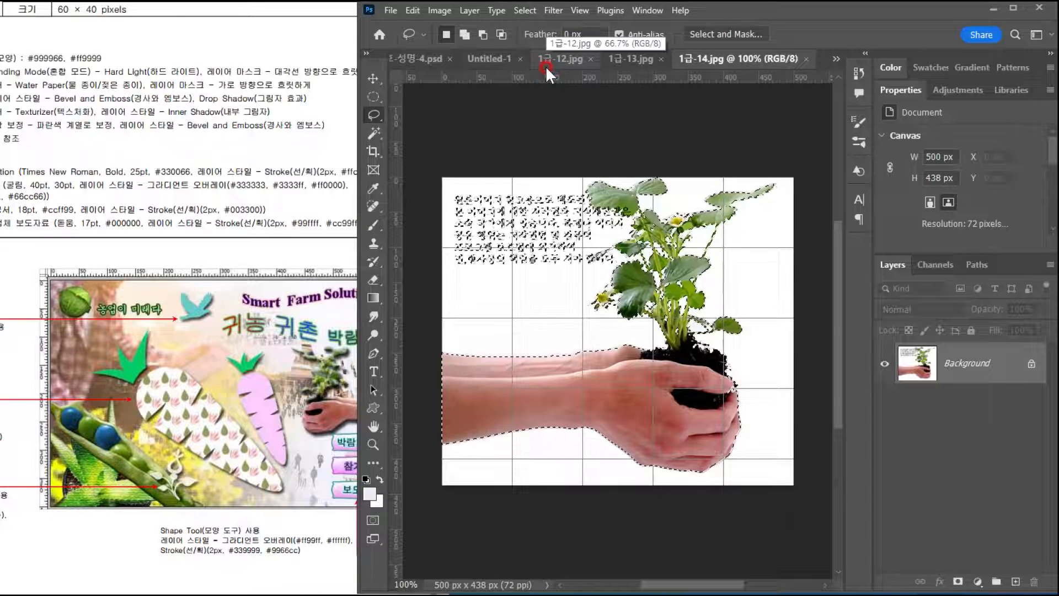
pyautogui.click(406, 57)
pyautogui.hotkey('ctrl', 'v')
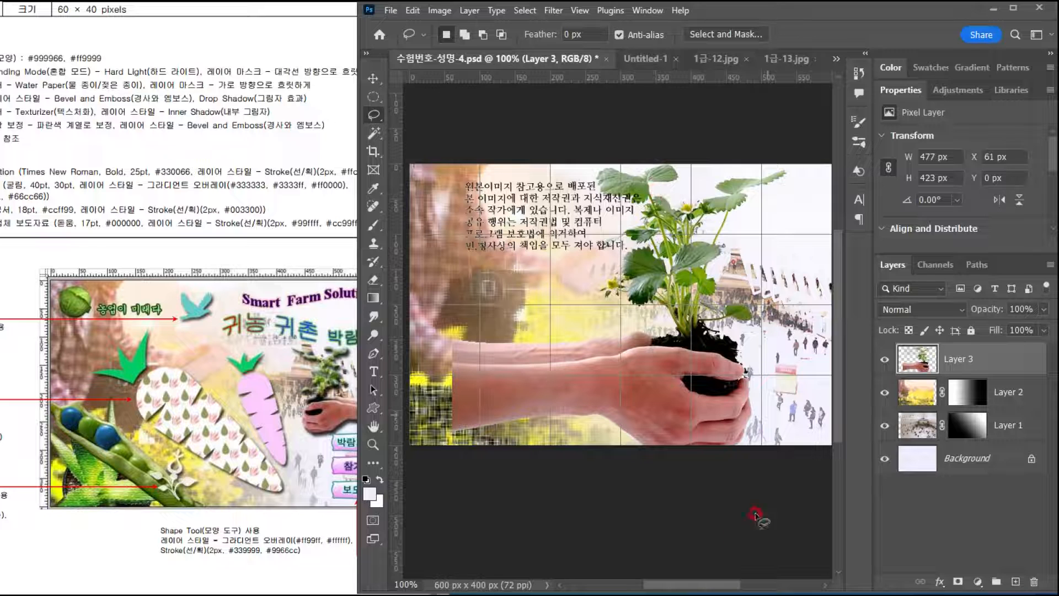
# Step: Flip the pasted hands and plant horizontally, scale them to about 194 × 172 px and position them at about X 406, Y 106 px
pyautogui.hotkey('ctrl', 't')
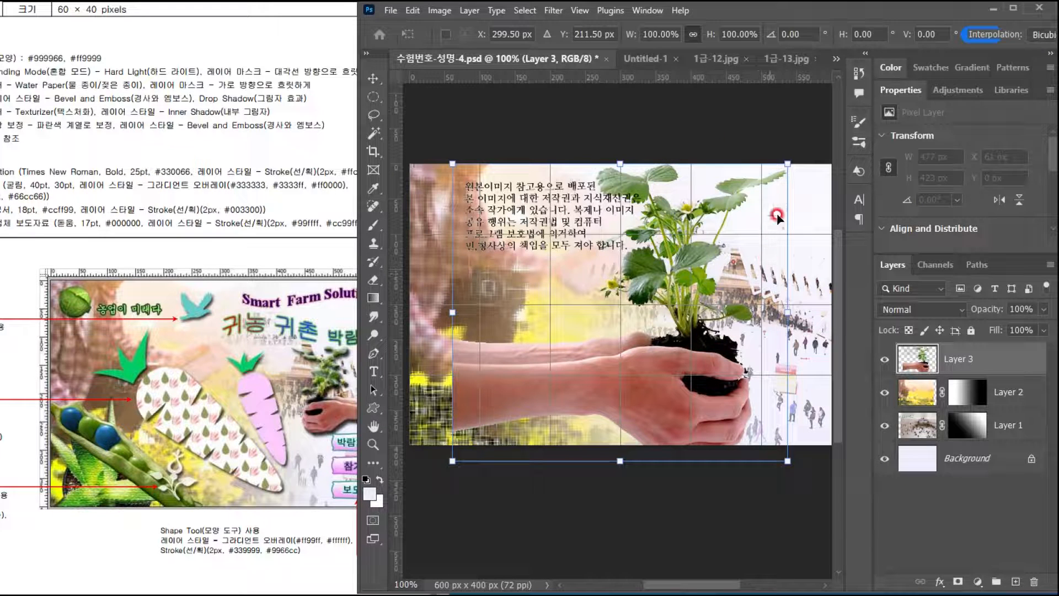
pyautogui.moveTo(787, 163); pyautogui.dragTo(604, 326)
pyautogui.moveTo(522, 439); pyautogui.dragTo(675, 361)
pyautogui.rightClick(725, 287)
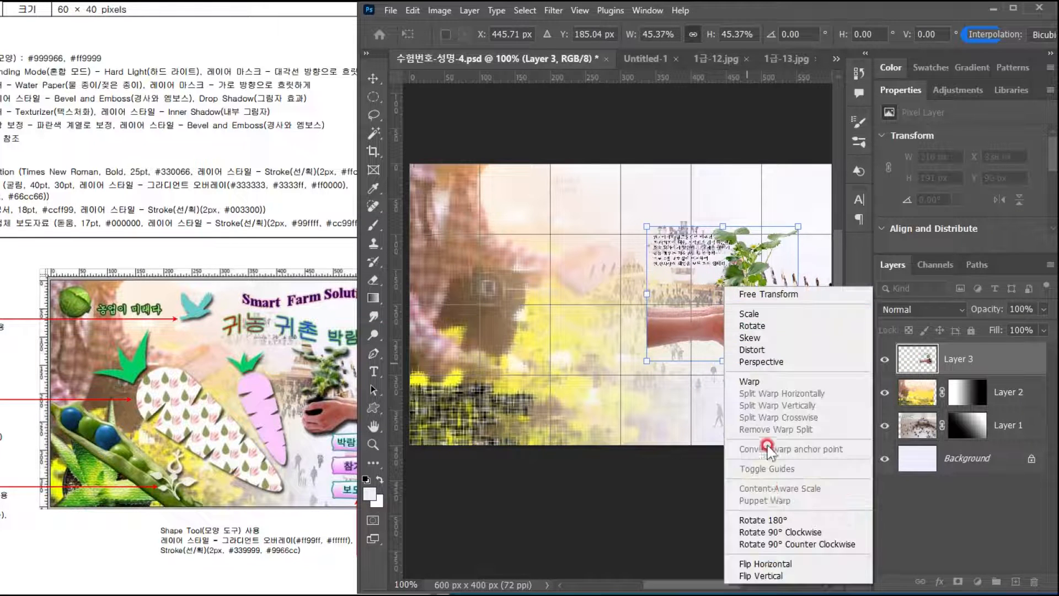
pyautogui.click(766, 563)
pyautogui.click(309, 444)
pyautogui.moveTo(704, 327); pyautogui.dragTo(754, 333)
pyautogui.press('Return')
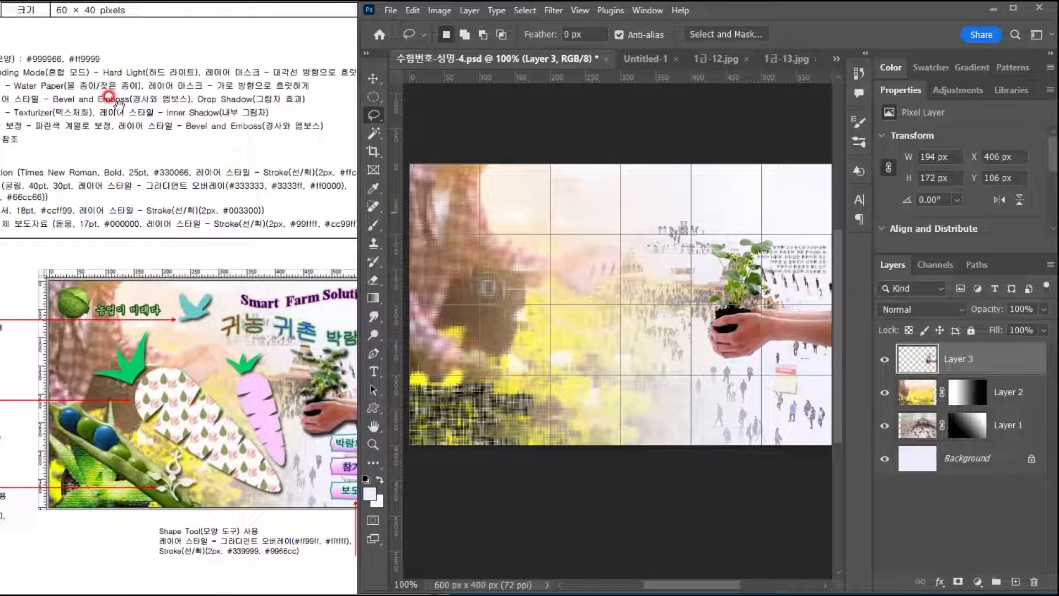
pyautogui.click(967, 395)
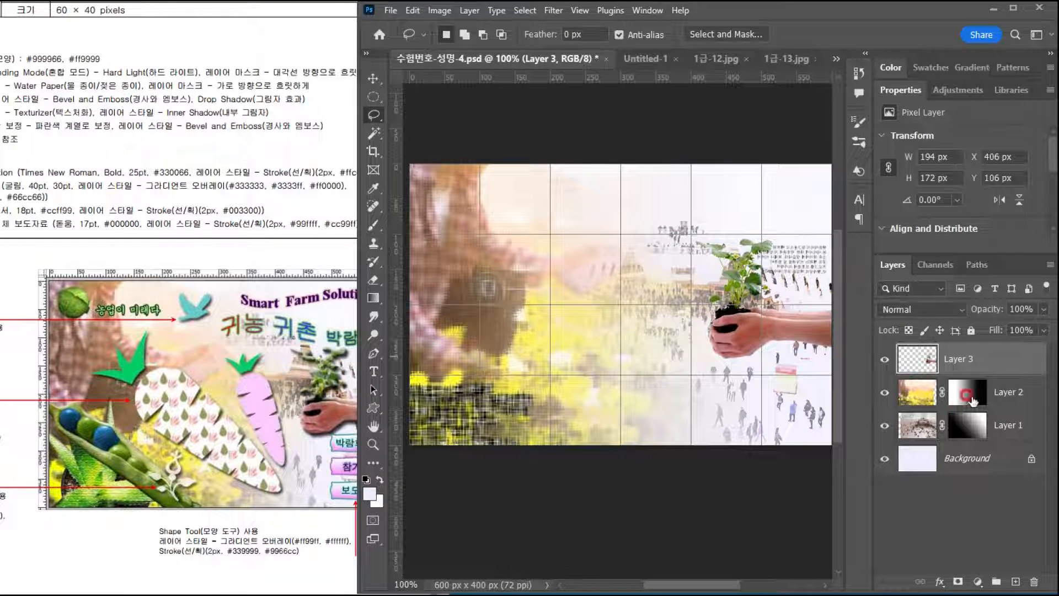
# Step: Apply Bevel & Emboss and Drop Shadow layer styles to the hands and plant layer
pyautogui.doubleClick(1005, 365)
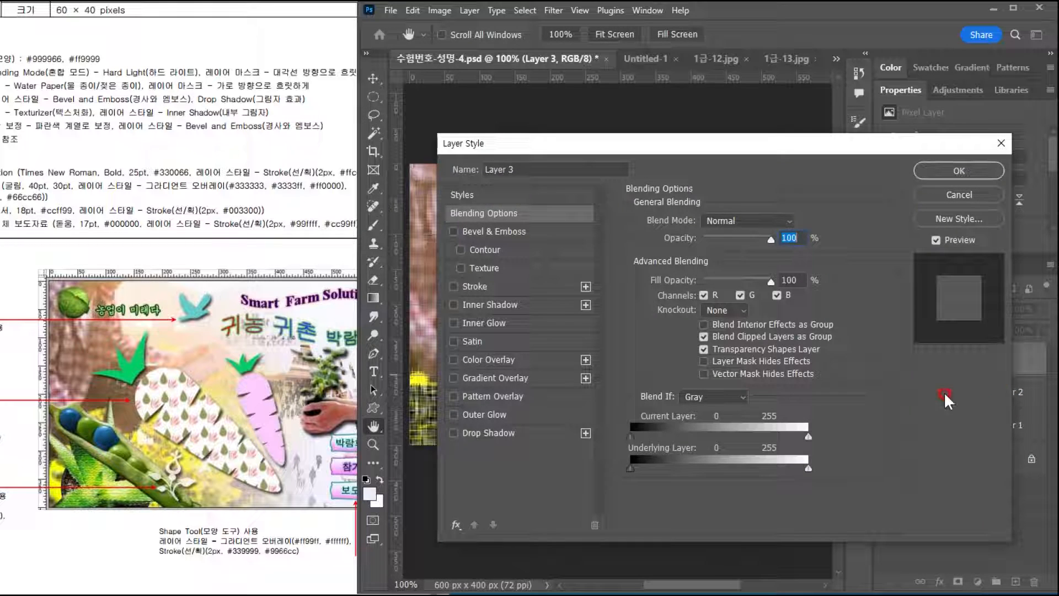
pyautogui.click(495, 253)
pyautogui.click(511, 236)
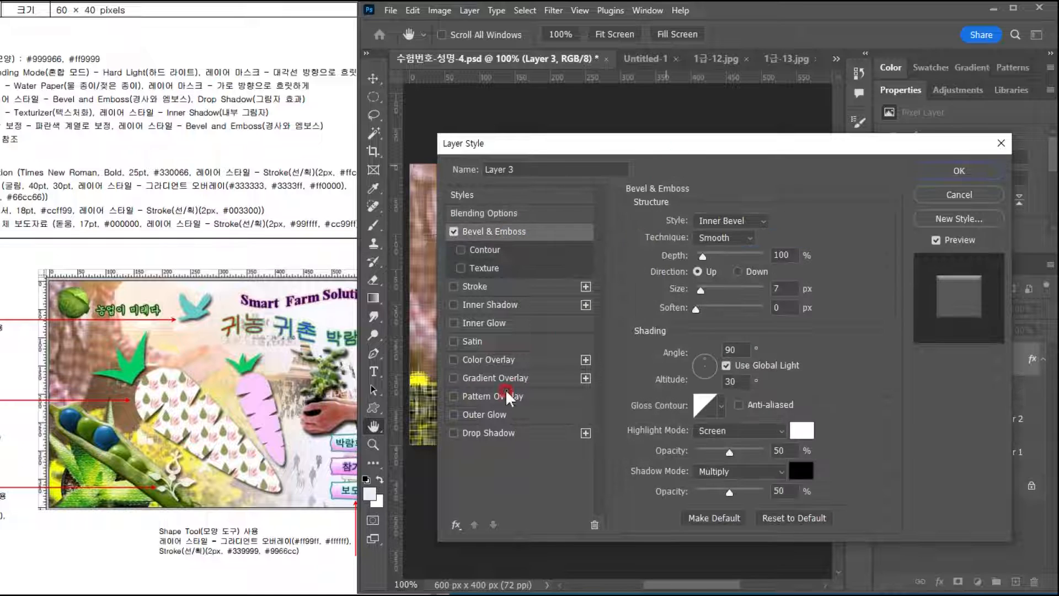
pyautogui.click(521, 432)
pyautogui.click(972, 173)
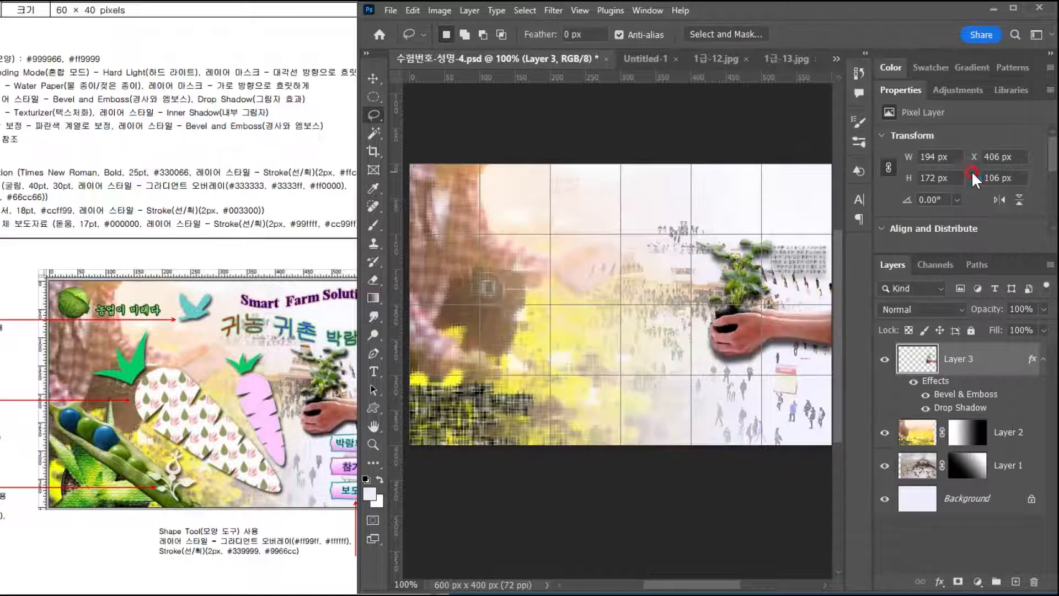
# Step: Open 1급-15.jpg, select the white background with the Quick Selection tool and invert the selection to isolate the potted aloe
pyautogui.click(759, 339)
pyautogui.click(244, 337)
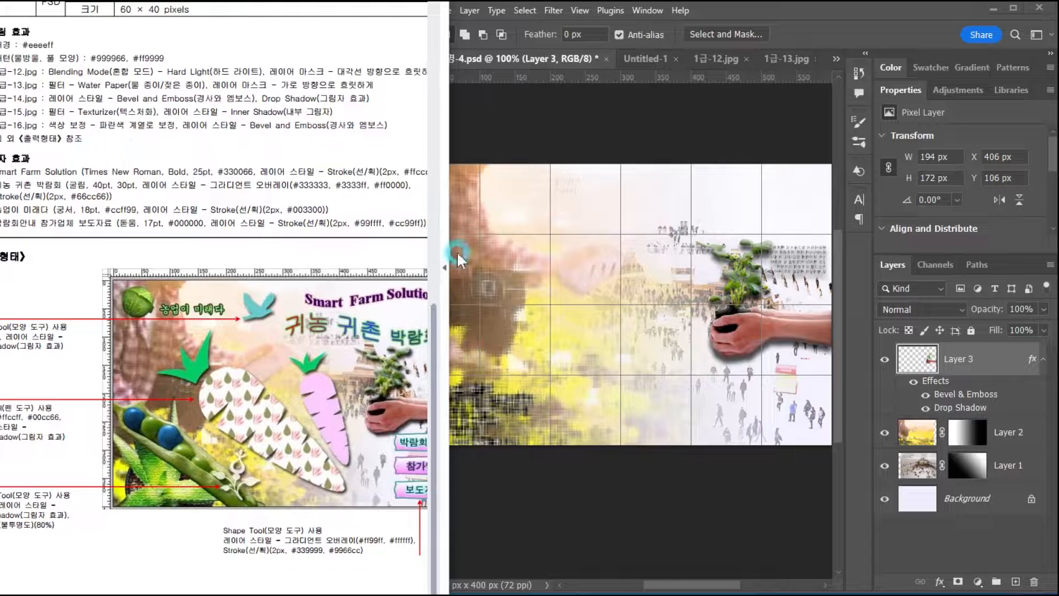
pyautogui.click(3, 112)
pyautogui.click(610, 55)
pyautogui.rightClick(373, 131)
pyautogui.click(419, 145)
pyautogui.moveTo(682, 199)
pyautogui.mouseDown()
pyautogui.moveTo(752, 268)
pyautogui.moveTo(754, 400)
pyautogui.moveTo(711, 490)
pyautogui.moveTo(582, 497)
pyautogui.moveTo(509, 446)
pyautogui.moveTo(496, 425)
pyautogui.moveTo(532, 410)
pyautogui.moveTo(480, 376)
pyautogui.moveTo(455, 326)
pyautogui.moveTo(456, 241)
pyautogui.mouseUp()
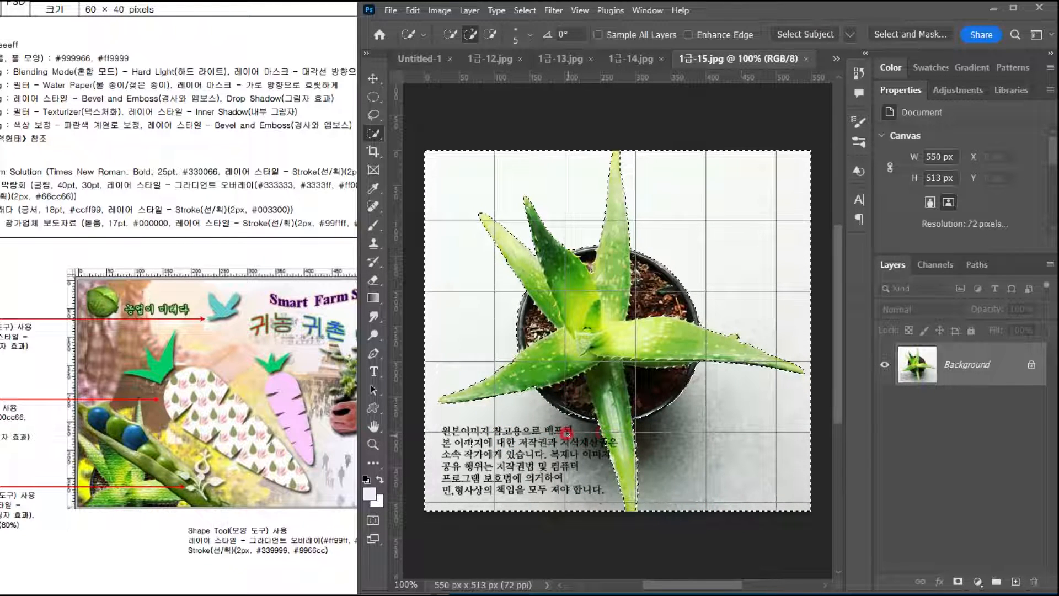
pyautogui.hotkey('ctrl', 'shift', 'i')
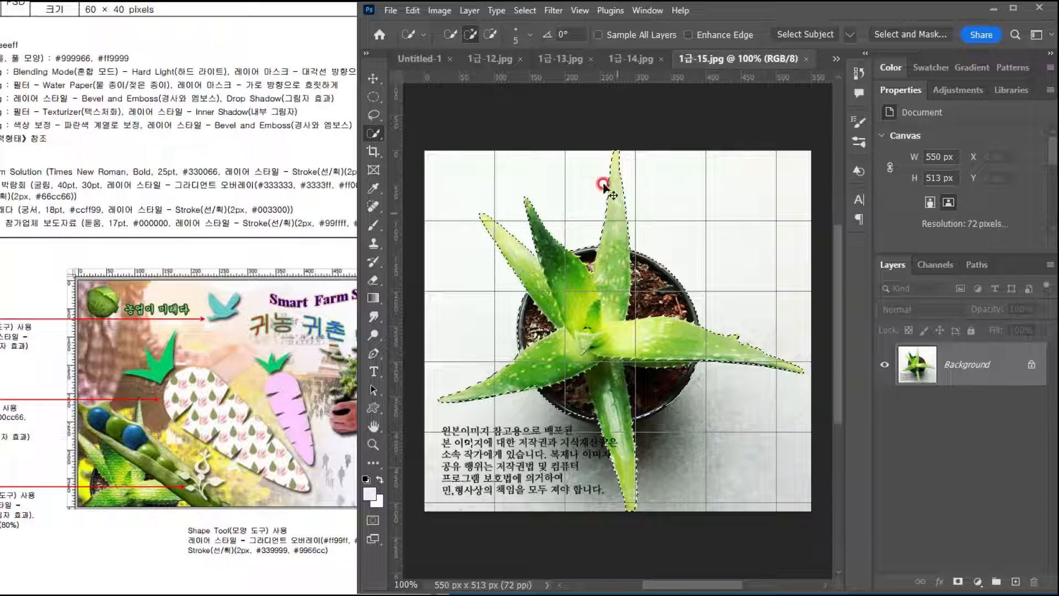
# Step: Copy the selected potted aloe and paste it into 수험번호-성명-4.psd
pyautogui.click(421, 57)
pyautogui.hotkey('ctrl', 'shift', 'alt', 'n')
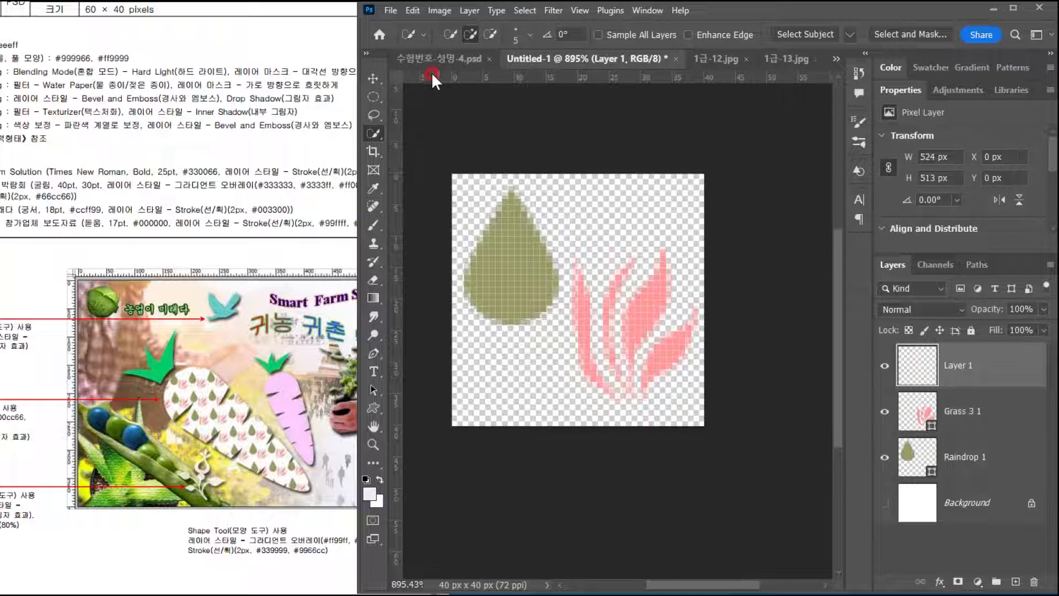
pyautogui.click(450, 68)
pyautogui.hotkey('ctrl', 'v')
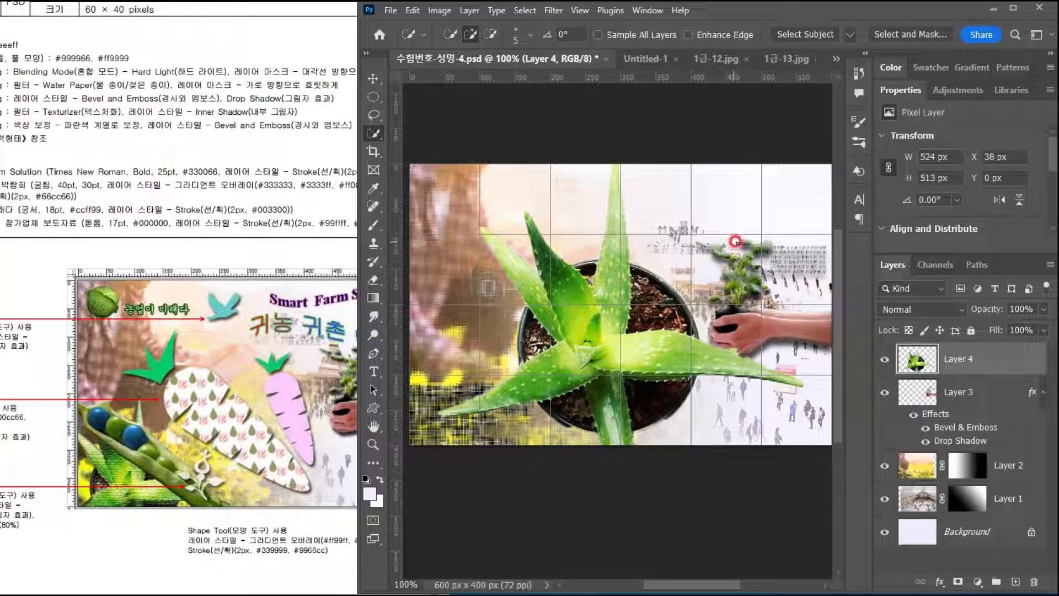
# Step: Scale the pasted aloe to about 294 × 287 px and position it at about X -47, Y 228 px
pyautogui.hotkey('ctrl', 't')
pyautogui.moveTo(801, 152); pyautogui.dragTo(656, 331)
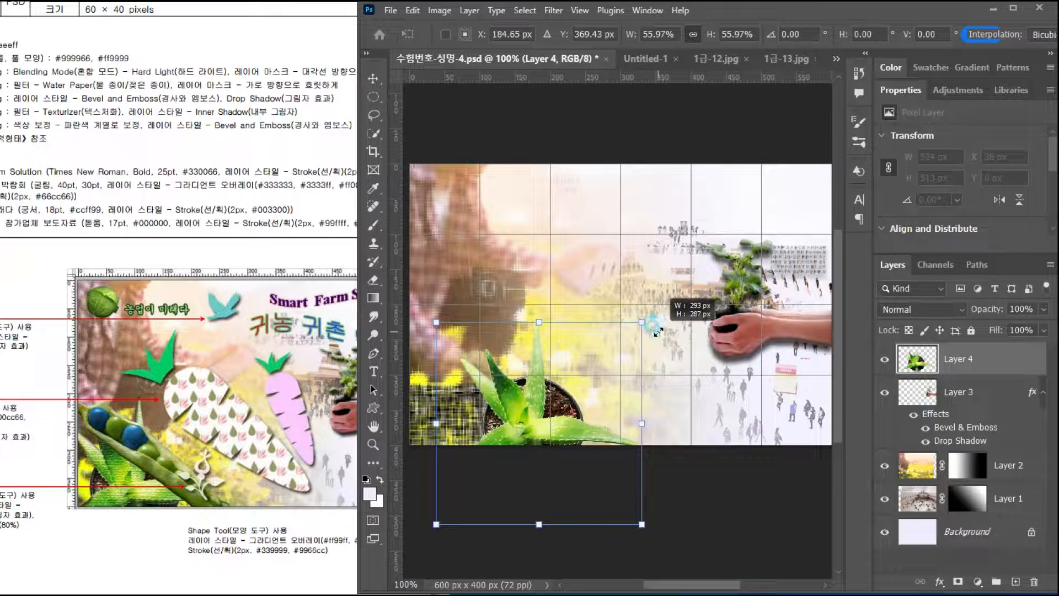
pyautogui.moveTo(508, 390); pyautogui.dragTo(450, 396)
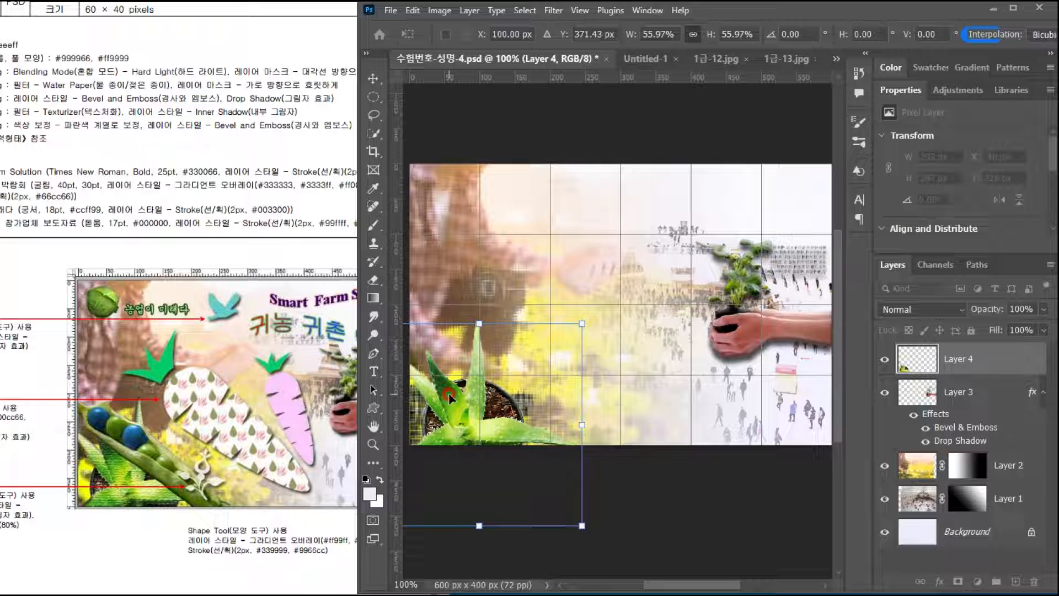
pyautogui.press('Return')
pyautogui.press('w')
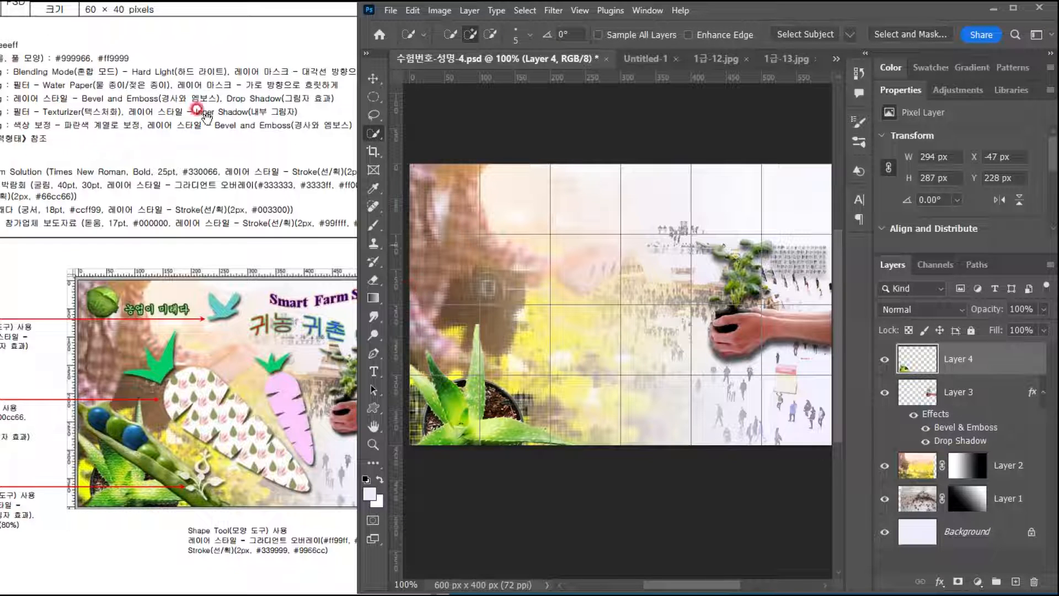
# Step: Apply the Texturizer filter to the aloe layer with Canvas texture, 100% scaling, relief 4 and light from the top
pyautogui.click(558, 11)
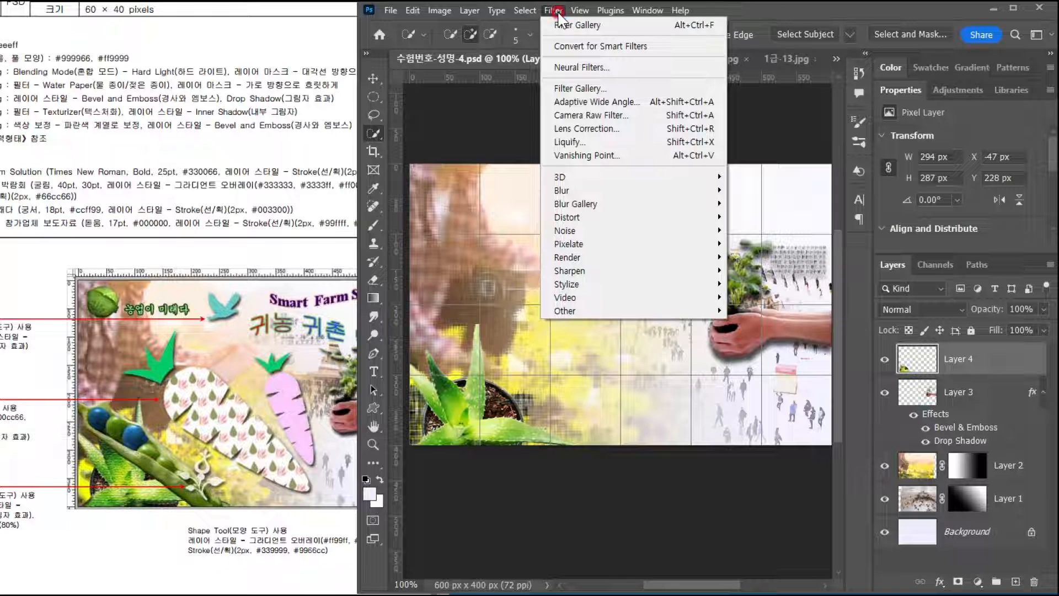
pyautogui.click(567, 87)
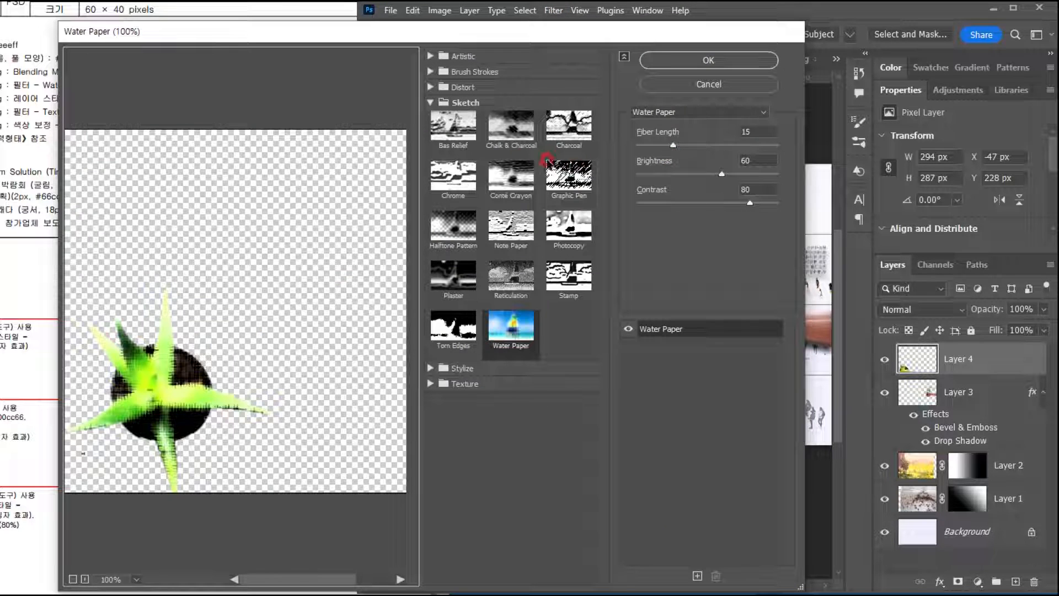
pyautogui.click(500, 385)
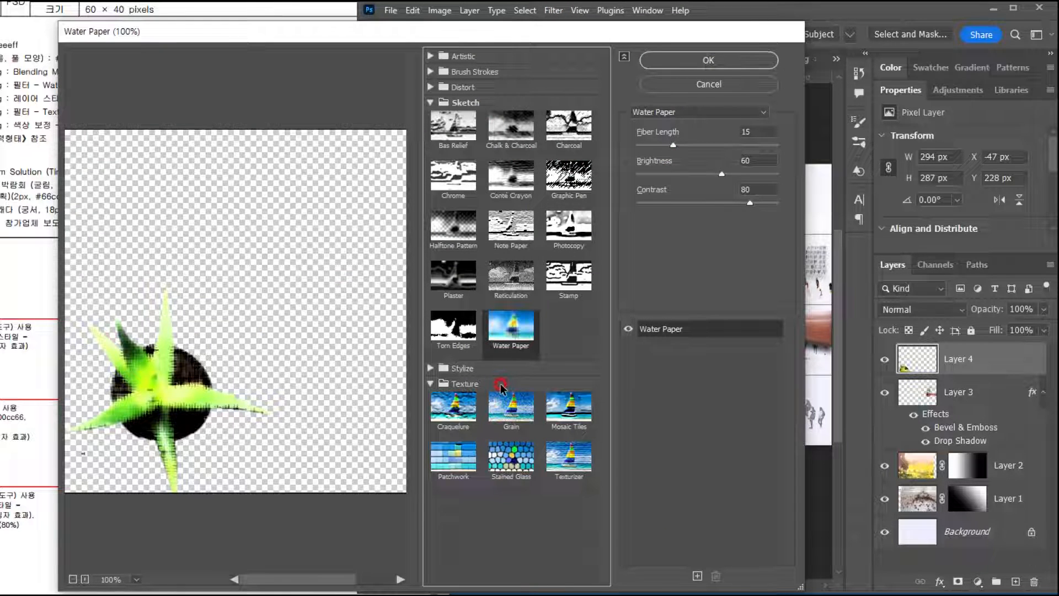
pyautogui.click(552, 469)
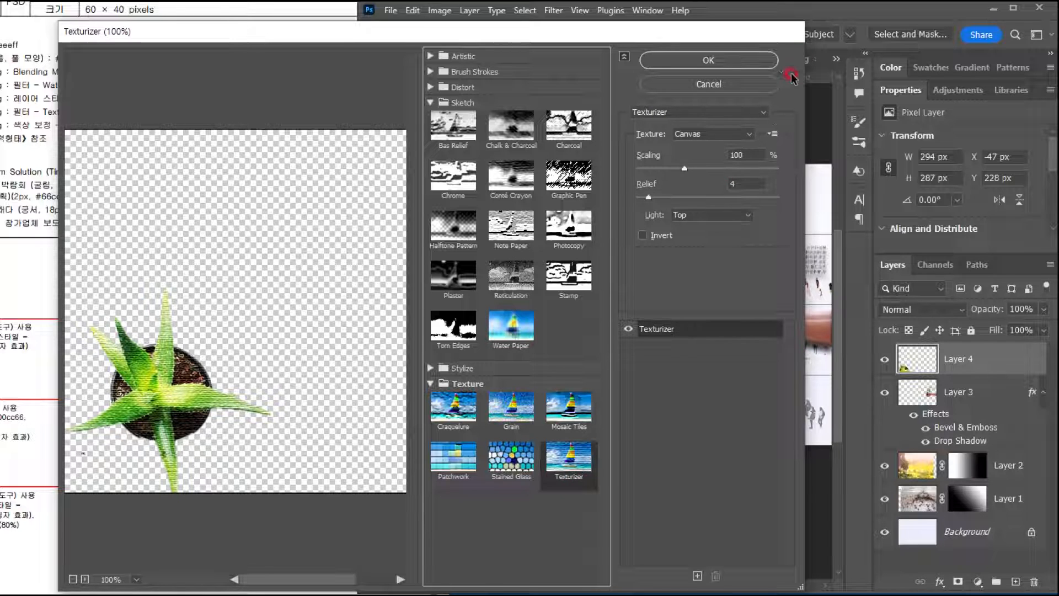
pyautogui.click(753, 58)
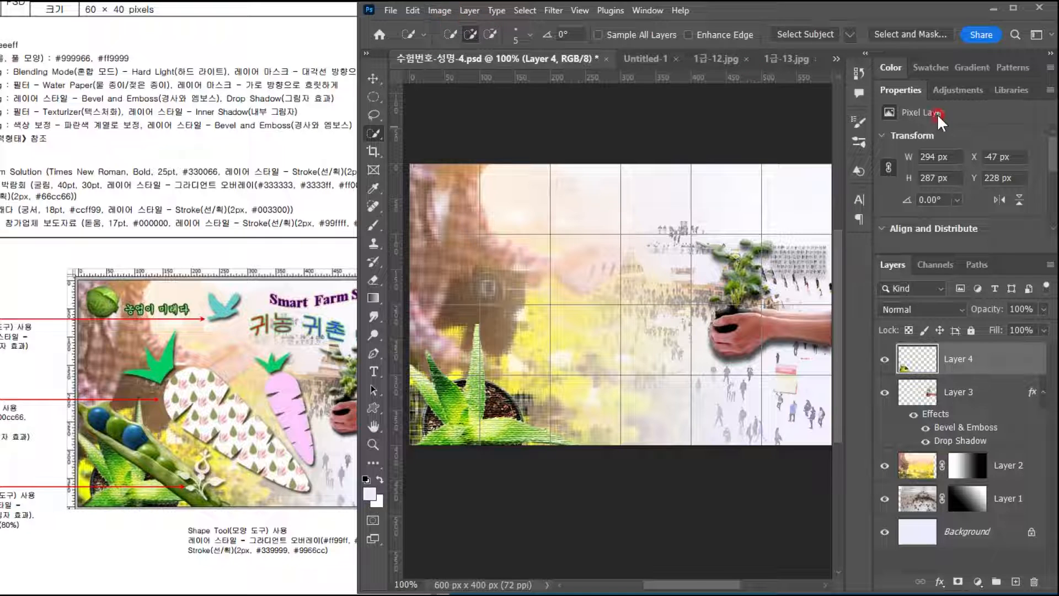
# Step: Add an Inner Shadow layer style to the aloe layer with its opacity set to 71%
pyautogui.click(940, 581)
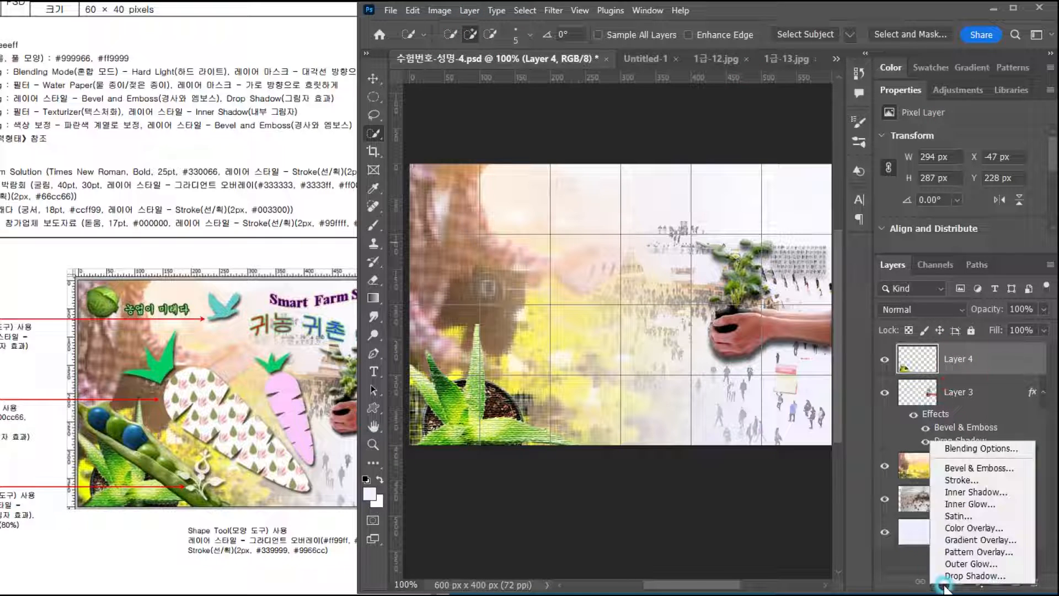
pyautogui.click(975, 491)
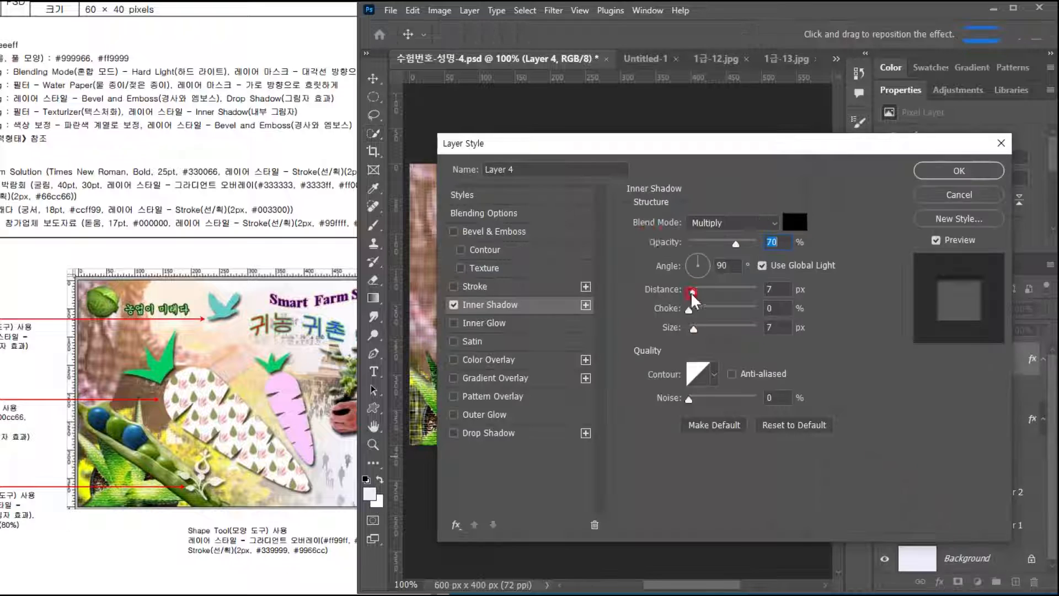
pyautogui.moveTo(730, 244); pyautogui.dragTo(737, 241)
pyautogui.click(772, 279)
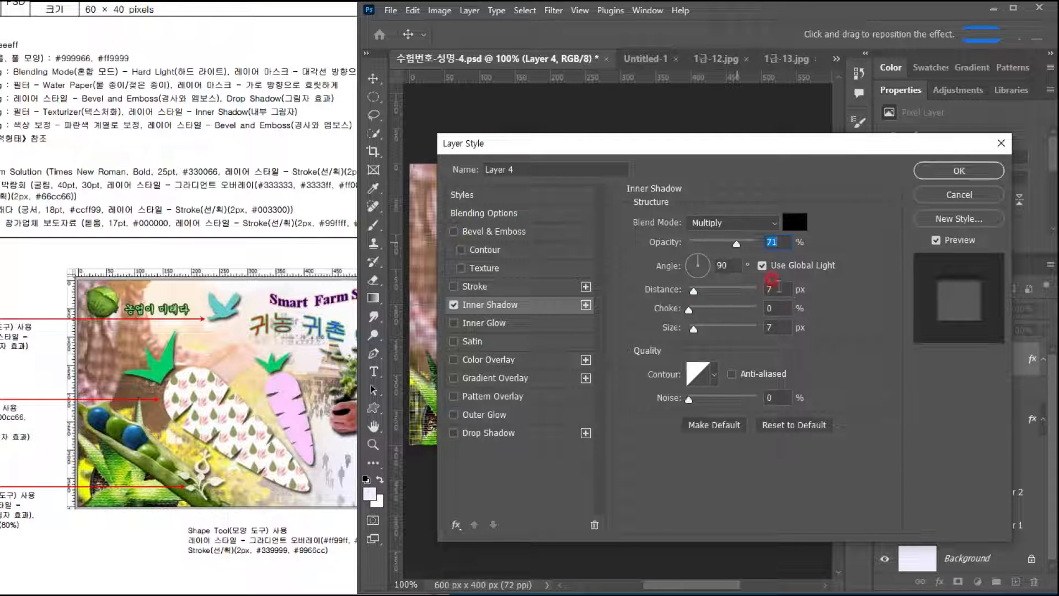
pyautogui.click(937, 175)
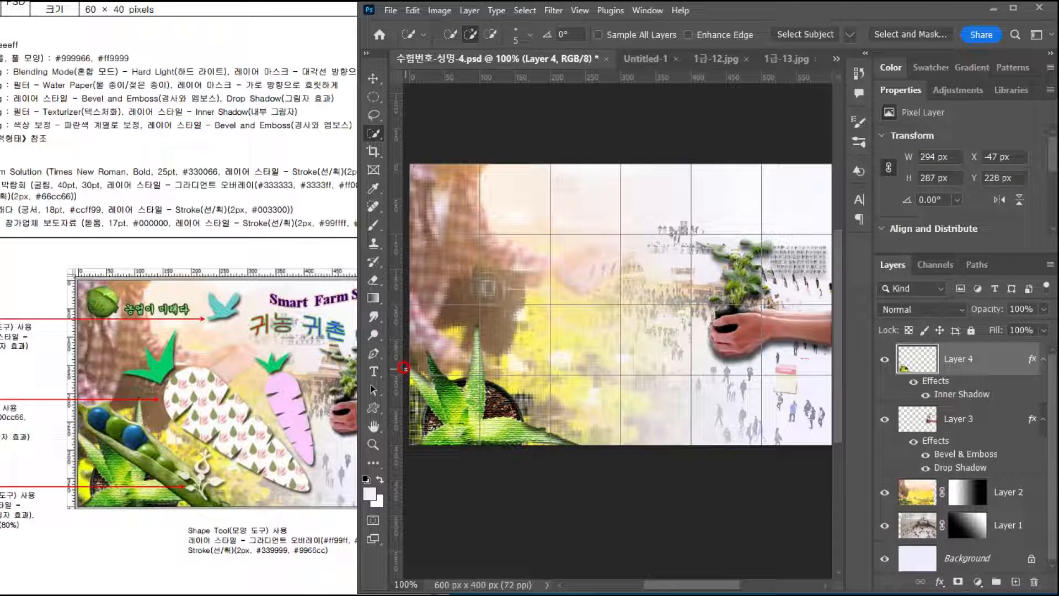
# Step: Open 1급-16.jpg and select the open pea pod with its stem using the Quick Selection tool, subtracting stray areas around its edge
pyautogui.moveTo(117, 146); pyautogui.dragTo(160, 147)
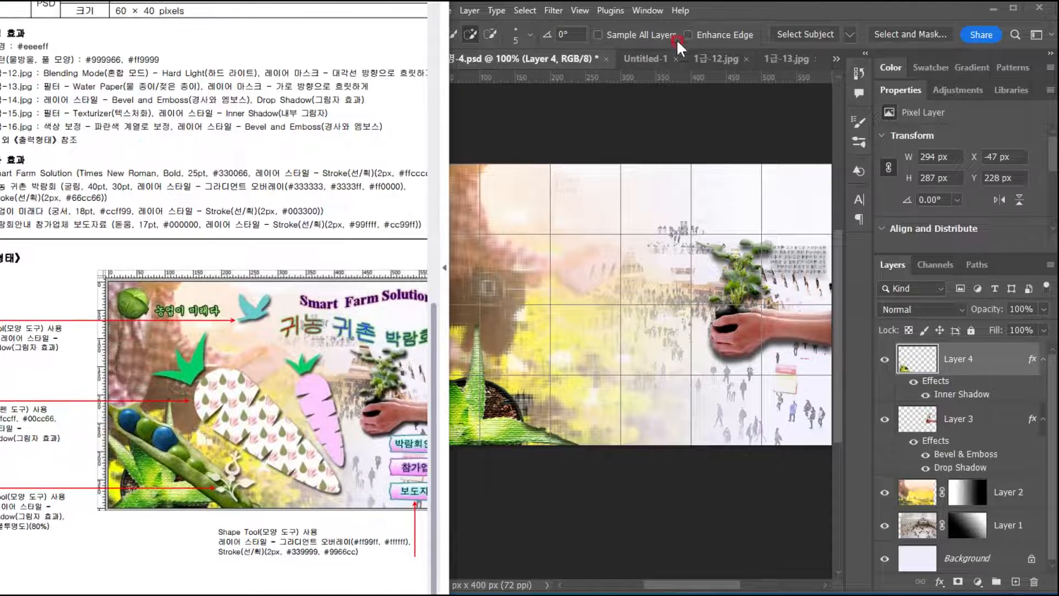
pyautogui.click(677, 39)
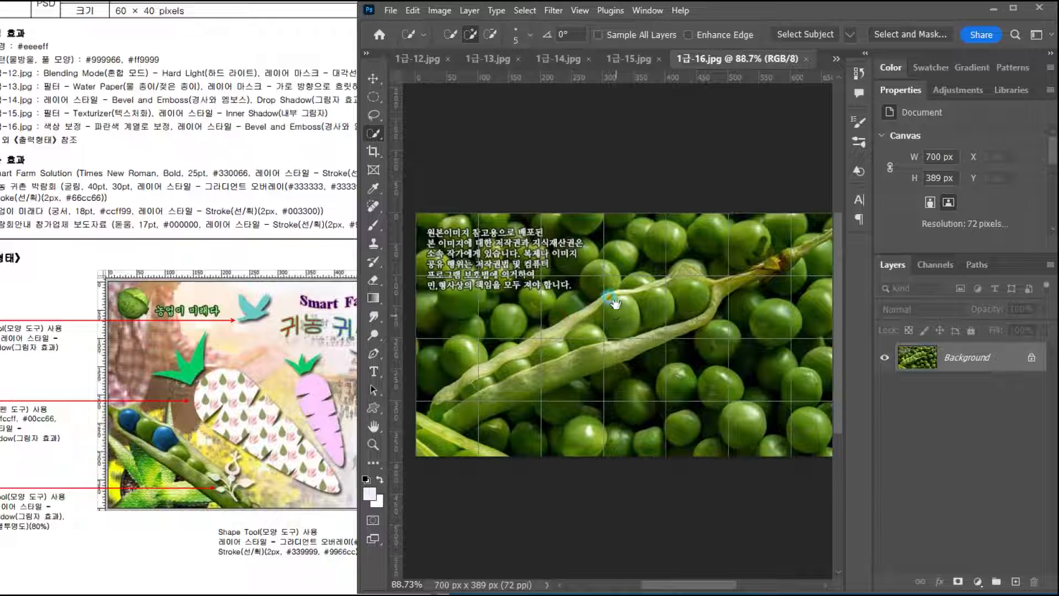
pyautogui.scroll(-2, 615, 303)
pyautogui.moveTo(468, 363); pyautogui.dragTo(816, 194)
pyautogui.press('alt')
pyautogui.moveTo(546, 381); pyautogui.dragTo(489, 394)
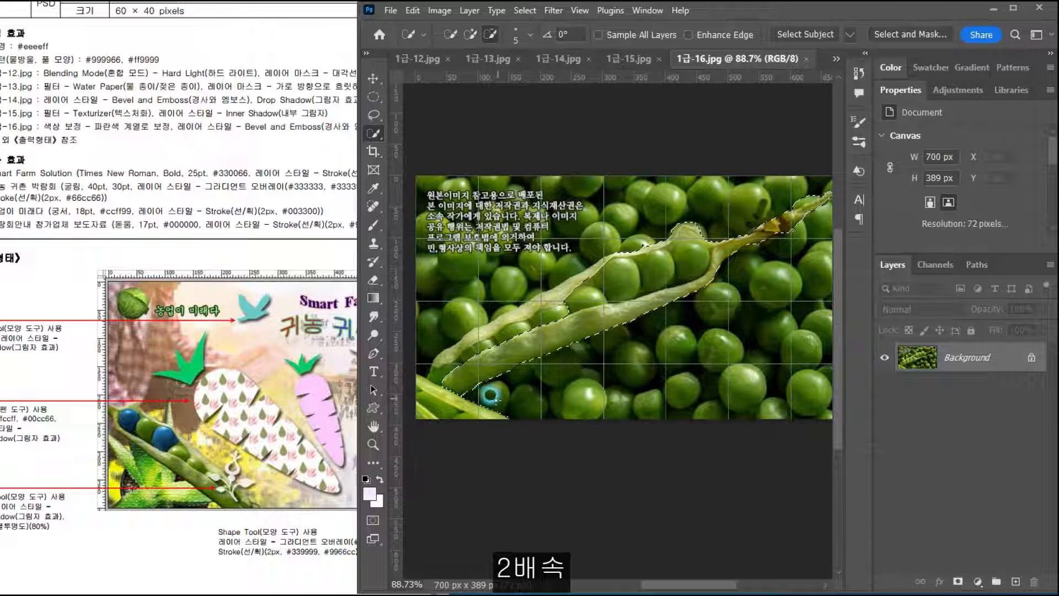
pyautogui.scroll(4, 792, 227)
pyautogui.scroll(1, 792, 228)
pyautogui.scroll(-3, 637, 237)
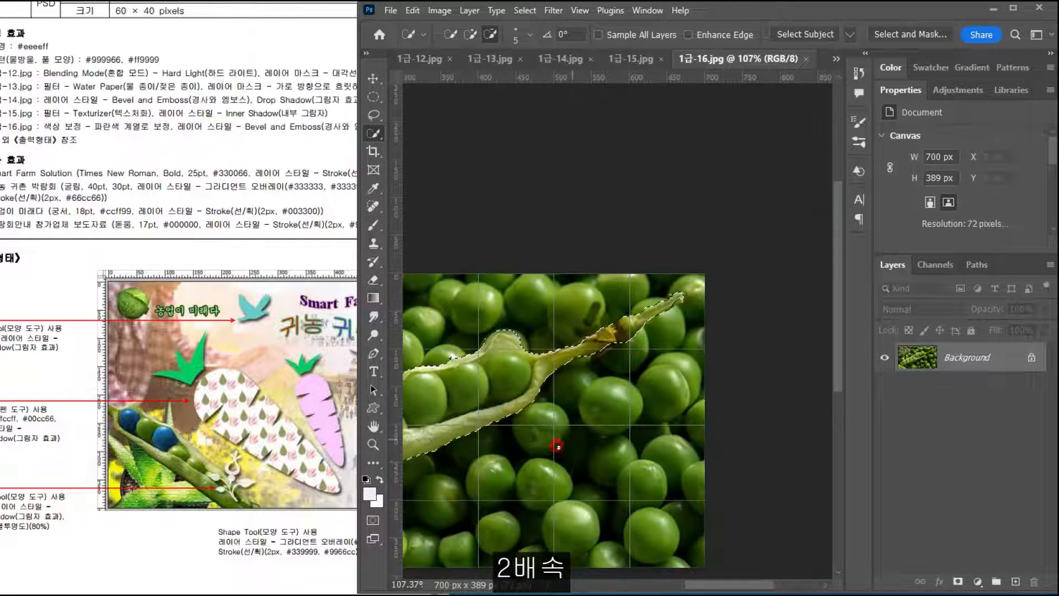
pyautogui.moveTo(558, 447); pyautogui.dragTo(679, 310)
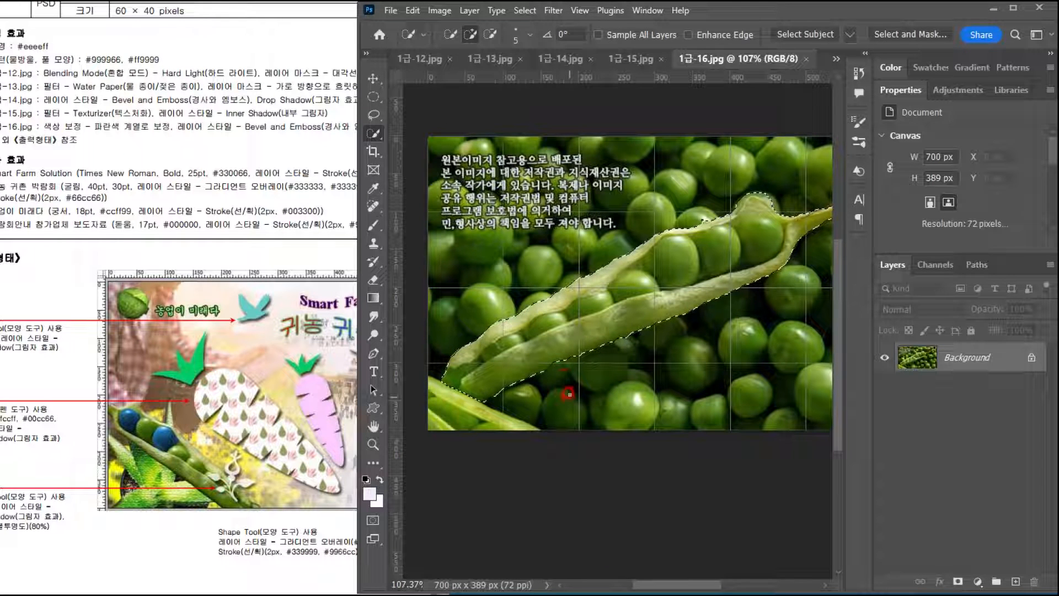
# Step: Paste the copied pea pod into 수험번호-성명-4.psd and flip it horizontally
pyautogui.click(415, 58)
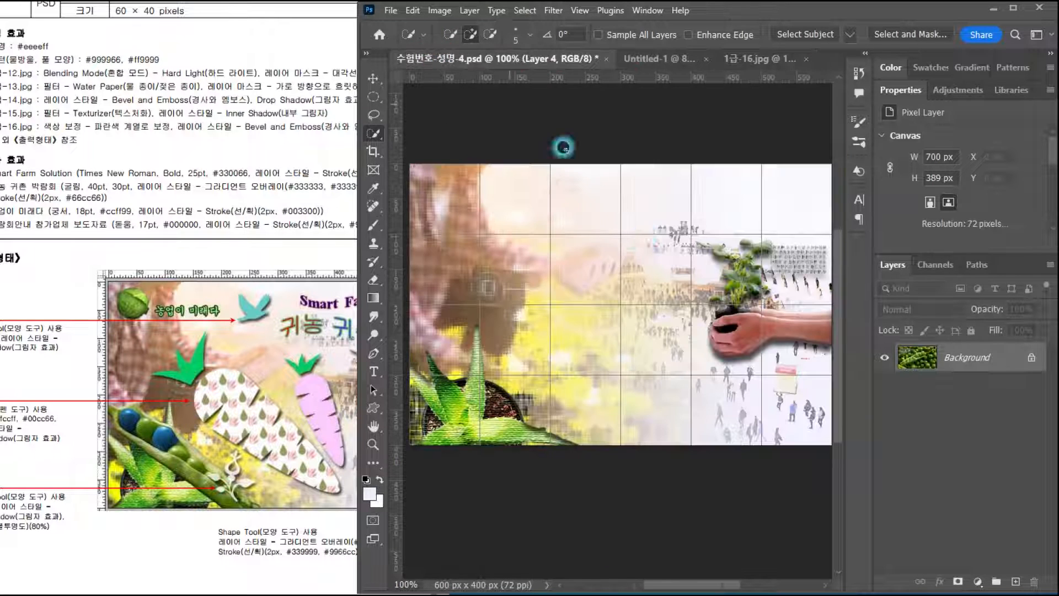
pyautogui.hotkey('ctrl', 'v')
pyautogui.hotkey('ctrl', 't')
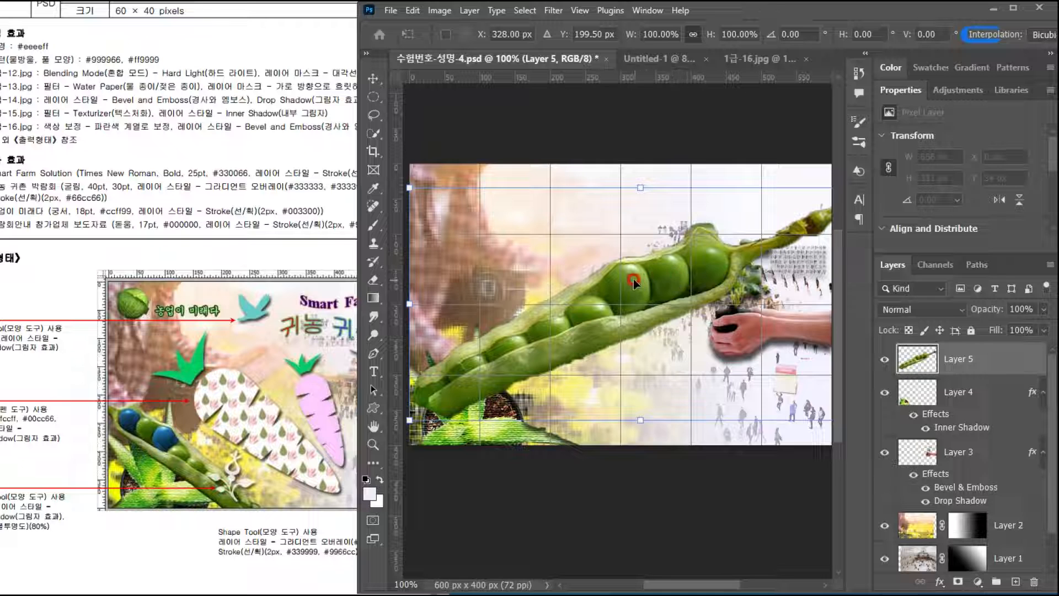
pyautogui.rightClick(633, 281)
pyautogui.click(686, 559)
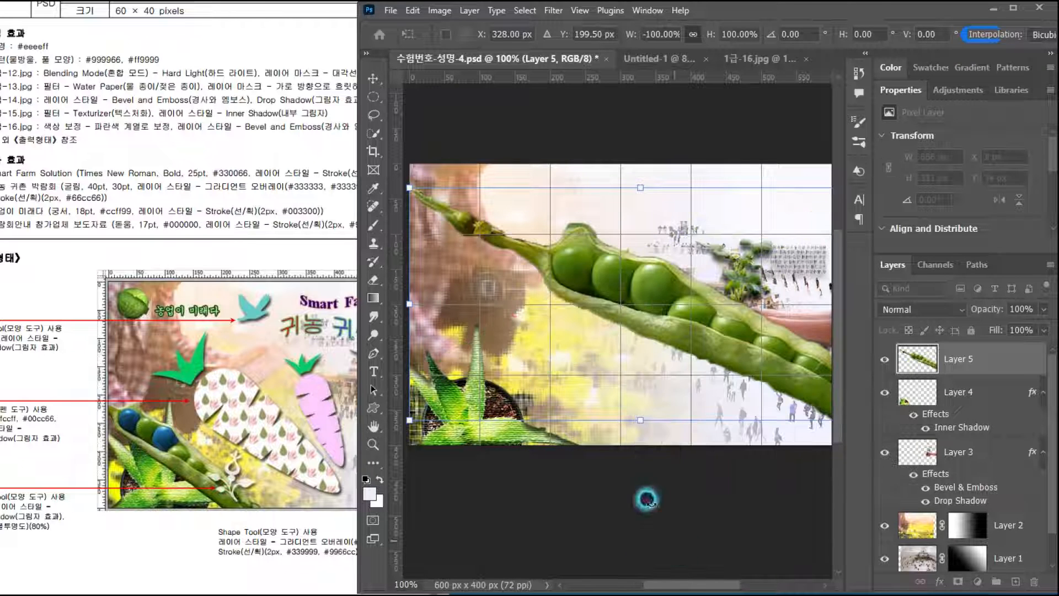
# Step: Scale and rotate the pea pod to about 323 × 242 px and position it at about X -79, Y 167 px
pyautogui.moveTo(407, 188); pyautogui.dragTo(788, 347)
pyautogui.moveTo(782, 398); pyautogui.dragTo(446, 346)
pyautogui.moveTo(562, 387); pyautogui.dragTo(690, 457)
pyautogui.moveTo(712, 388); pyautogui.dragTo(595, 436)
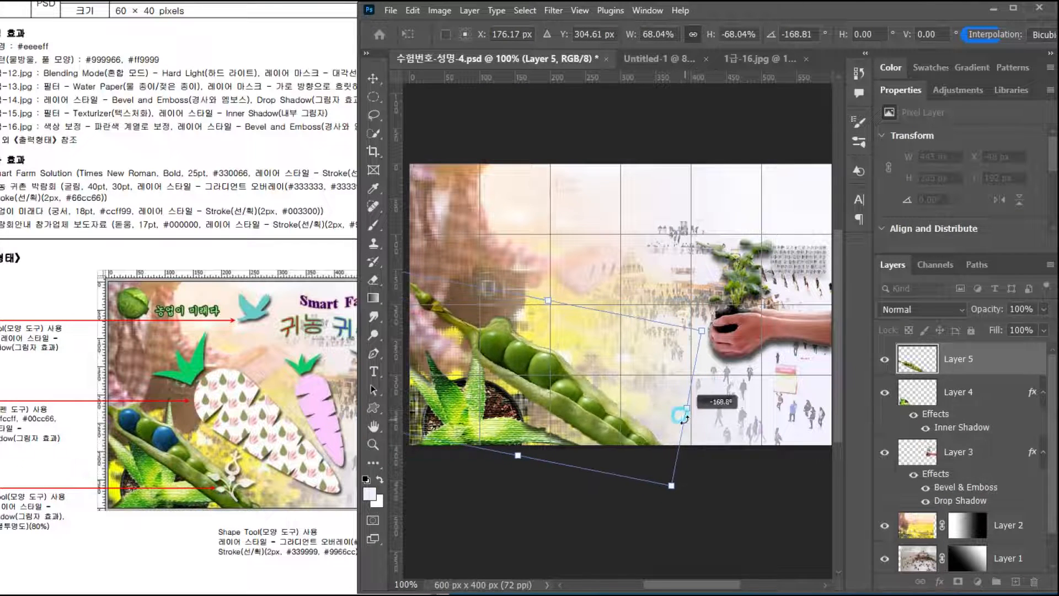
pyautogui.moveTo(693, 340)
pyautogui.mouseDown()
pyautogui.moveTo(636, 339)
pyautogui.moveTo(480, 403)
pyautogui.mouseUp()
pyautogui.press('Return')
pyautogui.press('w')
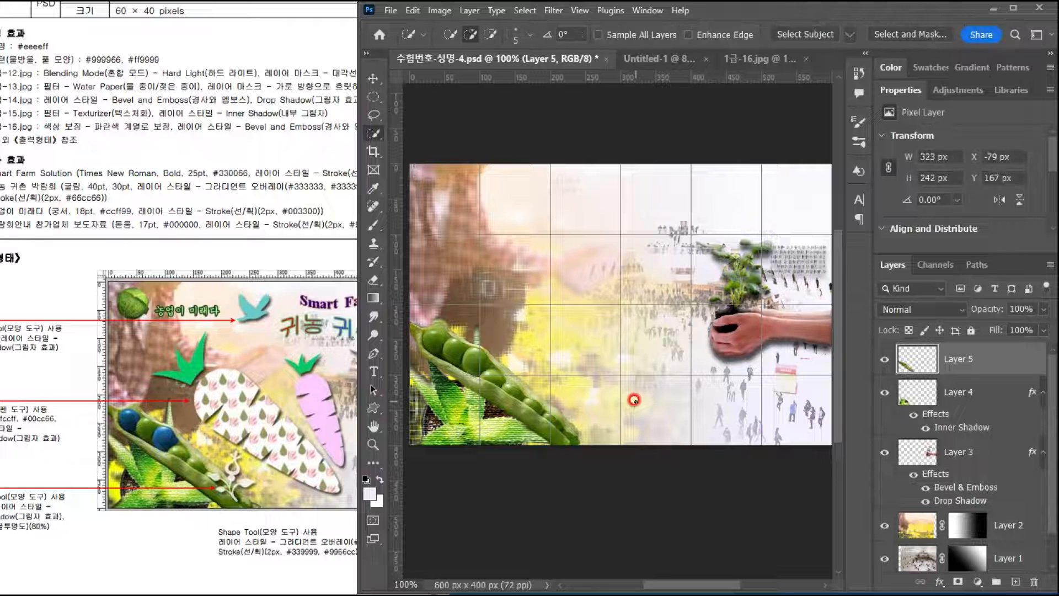
# Step: Select the first and third large peas in the pod with the Quick Selection tool, following the blue peas in the reference
pyautogui.click(128, 417)
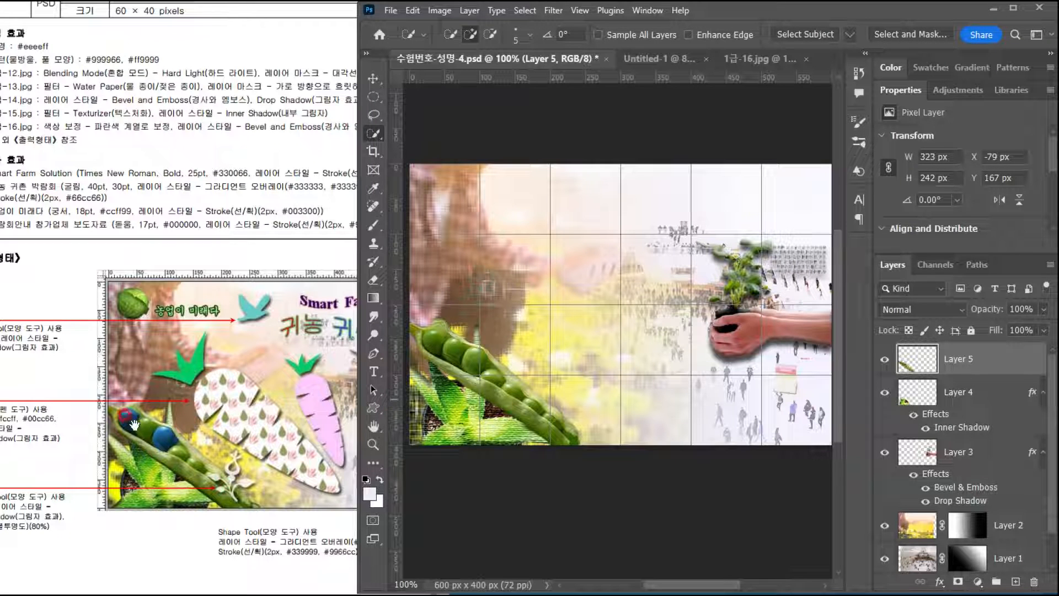
pyautogui.scroll(3, 492, 382)
pyautogui.click(479, 312)
pyautogui.keyDown('alt'); pyautogui.click(489, 279); pyautogui.keyUp('alt')
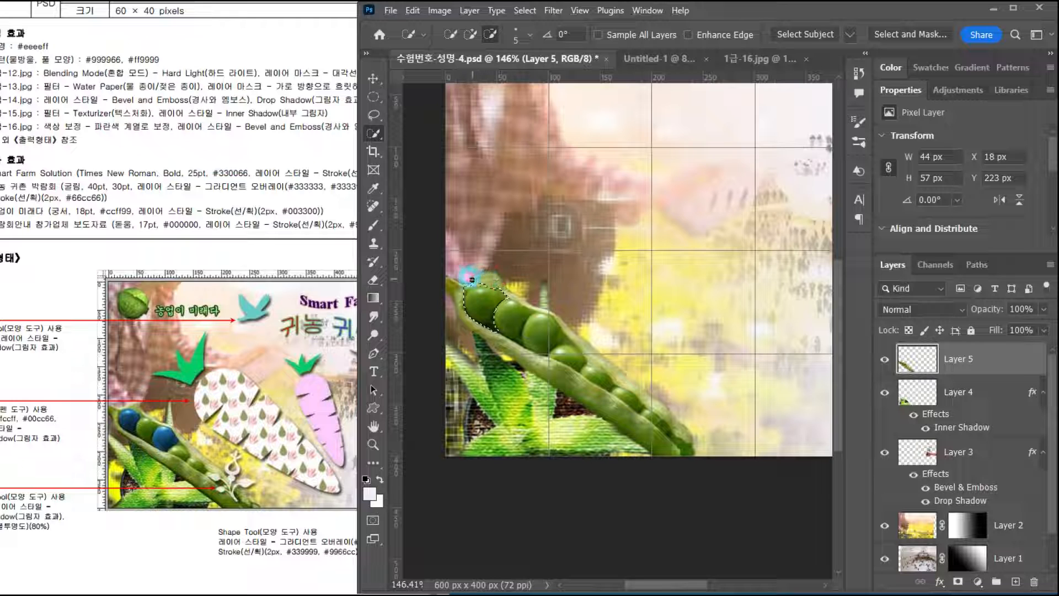
pyautogui.click(534, 338)
pyautogui.click(533, 333)
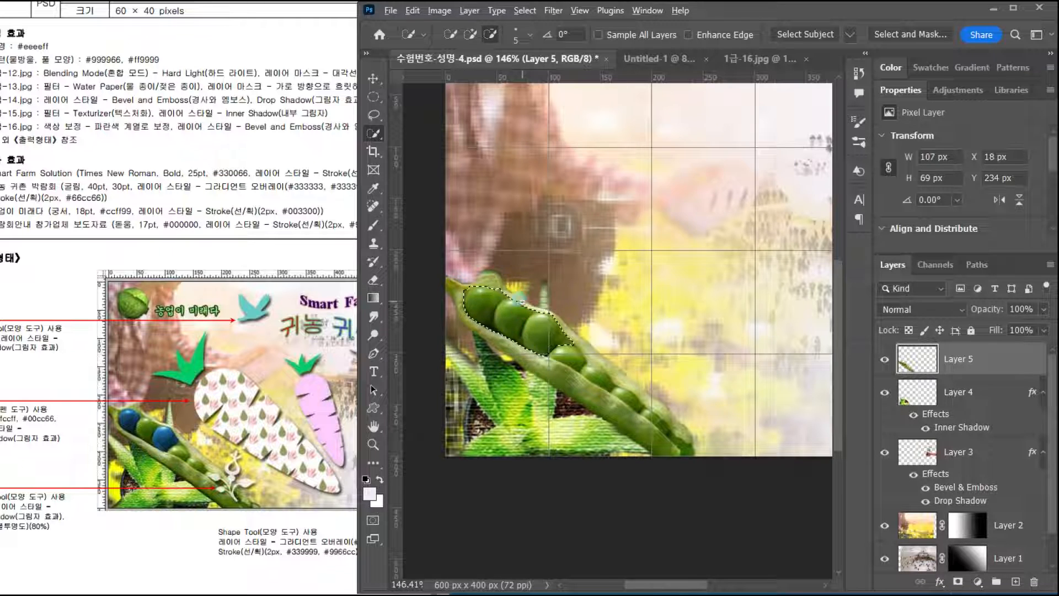
# Step: Subtract the excess area beside the third pea from the selection so it follows the pea's outline
pyautogui.scroll(5, 533, 332)
pyautogui.keyDown('alt'); pyautogui.click(702, 386); pyautogui.keyUp('alt')
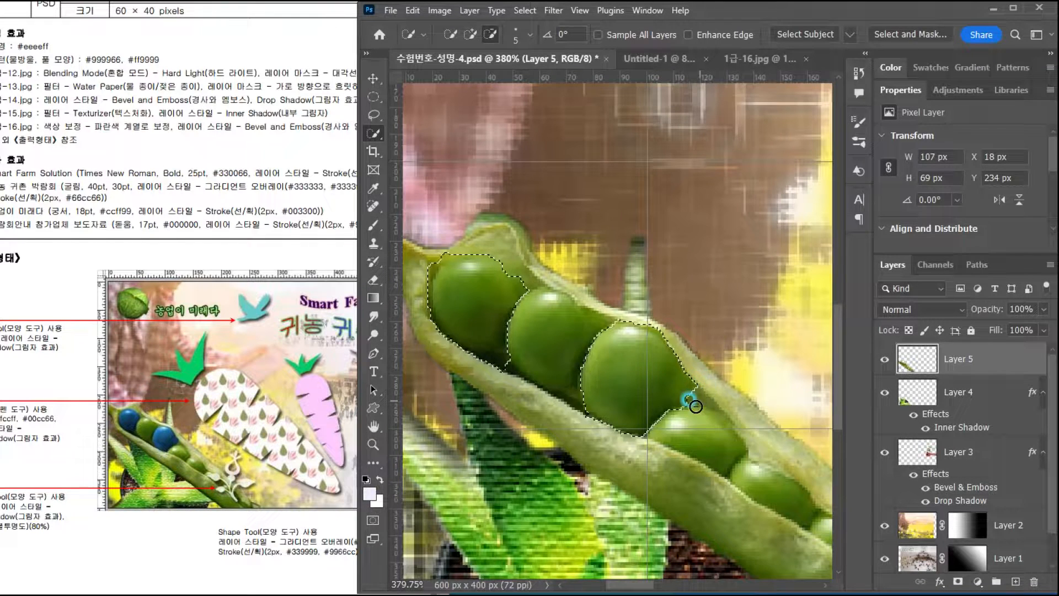
pyautogui.click(698, 380)
pyautogui.click(675, 427)
pyautogui.click(528, 400)
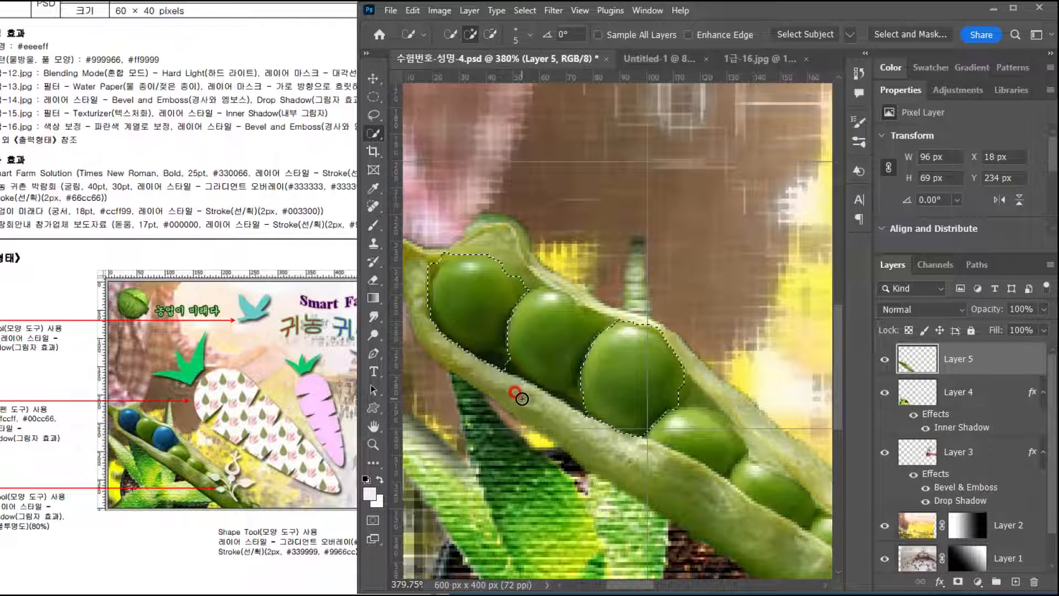
# Step: Add a Hue/Saturation adjustment layer masked to the two selected peas
pyautogui.scroll(-3, 628, 282)
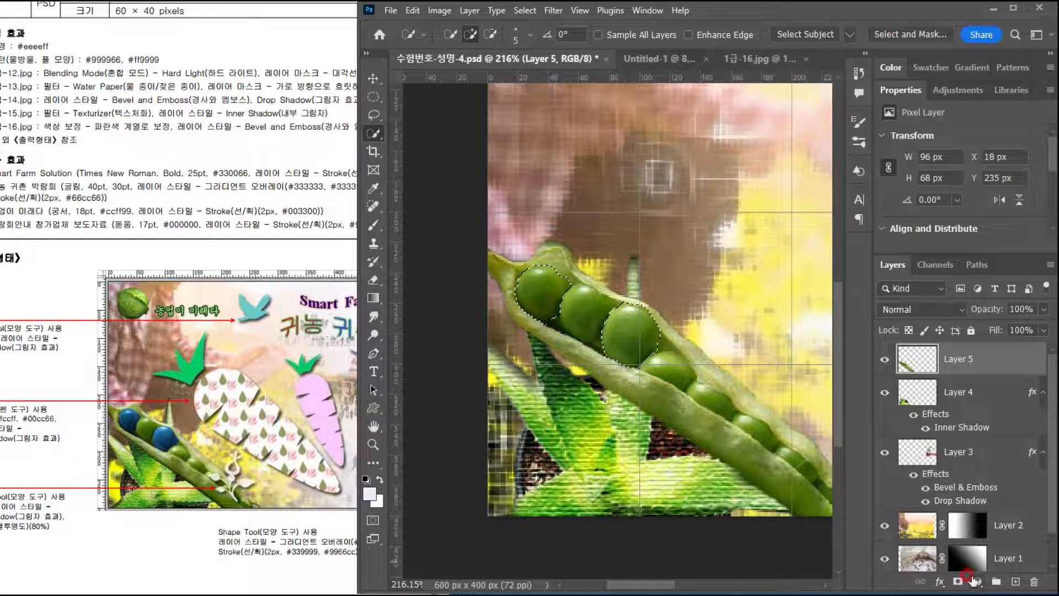
pyautogui.click(429, 13)
pyautogui.moveTo(457, 46)
pyautogui.click(652, 120)
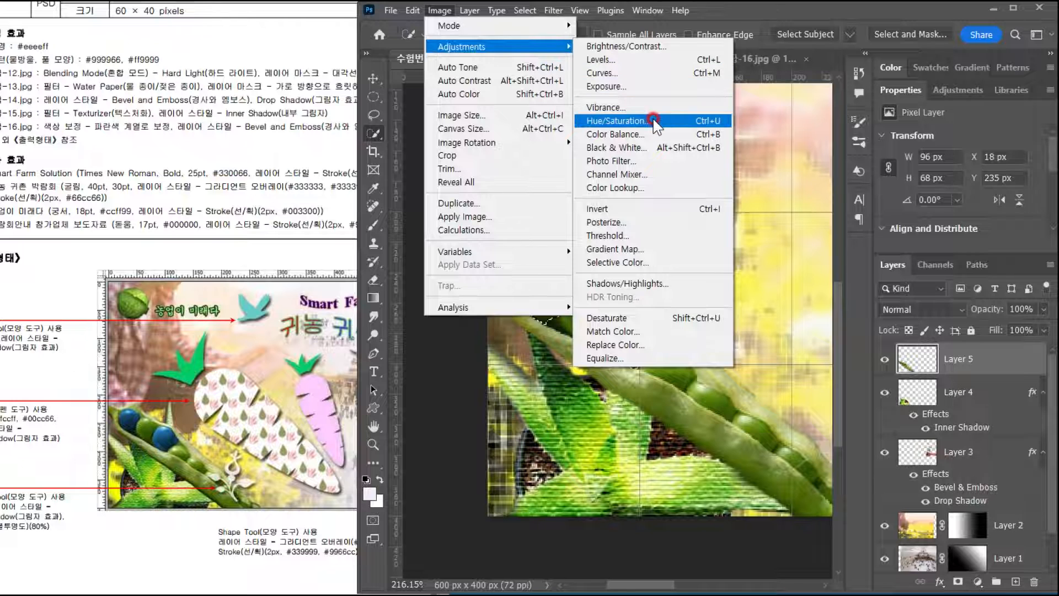
pyautogui.click(912, 536)
pyautogui.click(979, 582)
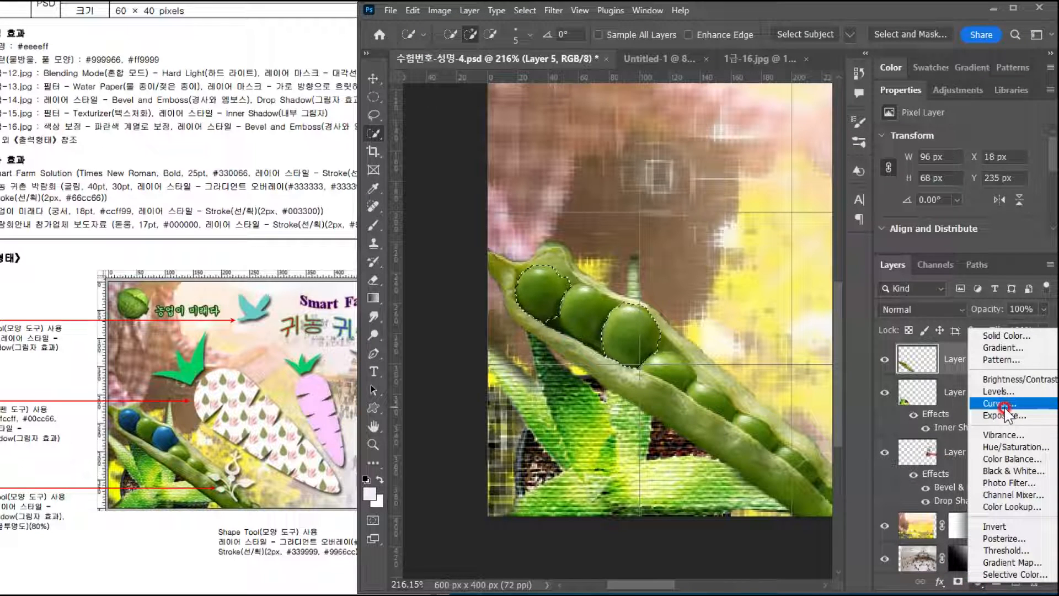
pyautogui.click(1005, 448)
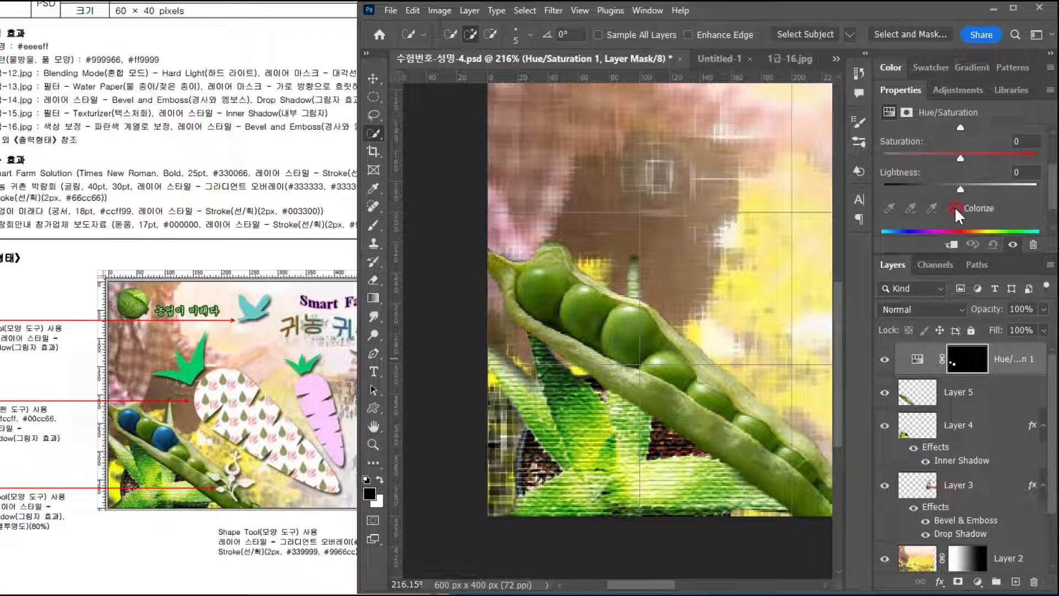
# Step: Colorize the first and third peas blue with Hue 211 and Saturation 44, and compare the result with the original color
pyautogui.click(954, 207)
pyautogui.scroll(3, 997, 164)
pyautogui.moveTo(985, 187); pyautogui.dragTo(955, 209)
pyautogui.scroll(-1, 930, 188)
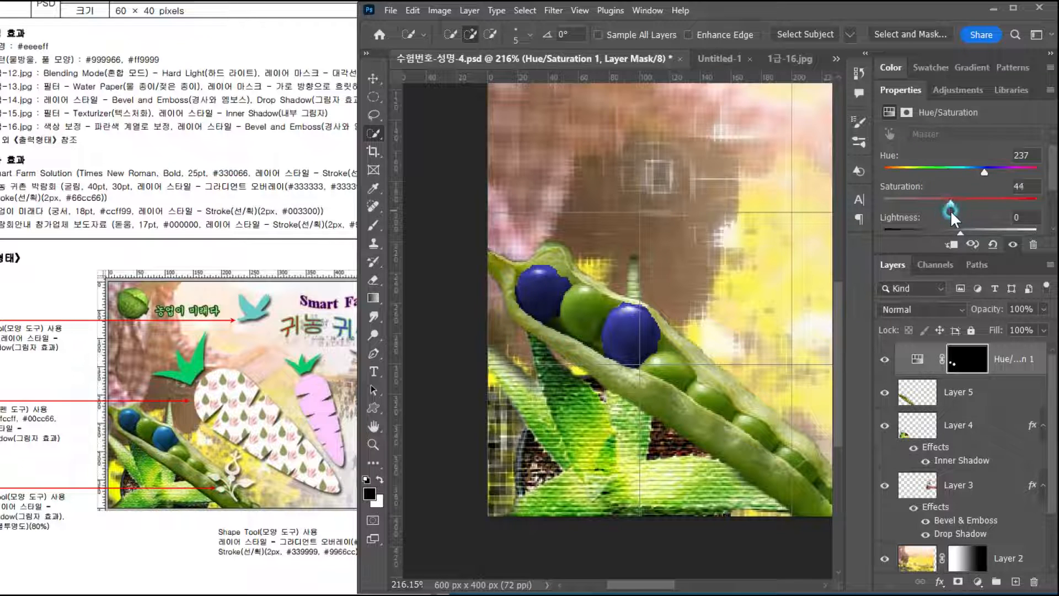
pyautogui.moveTo(982, 174); pyautogui.dragTo(974, 173)
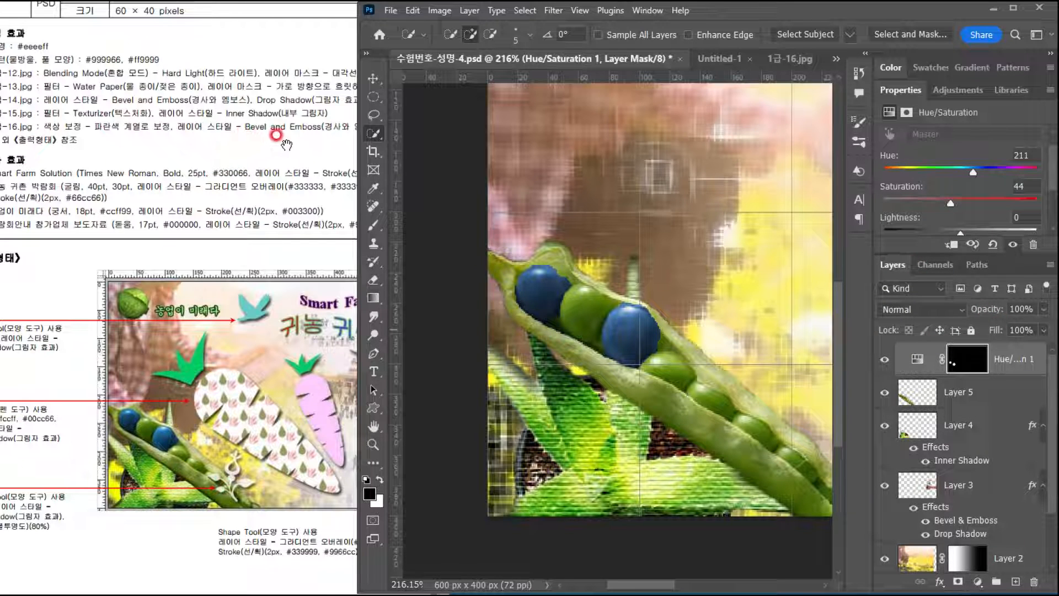
pyautogui.click(881, 360)
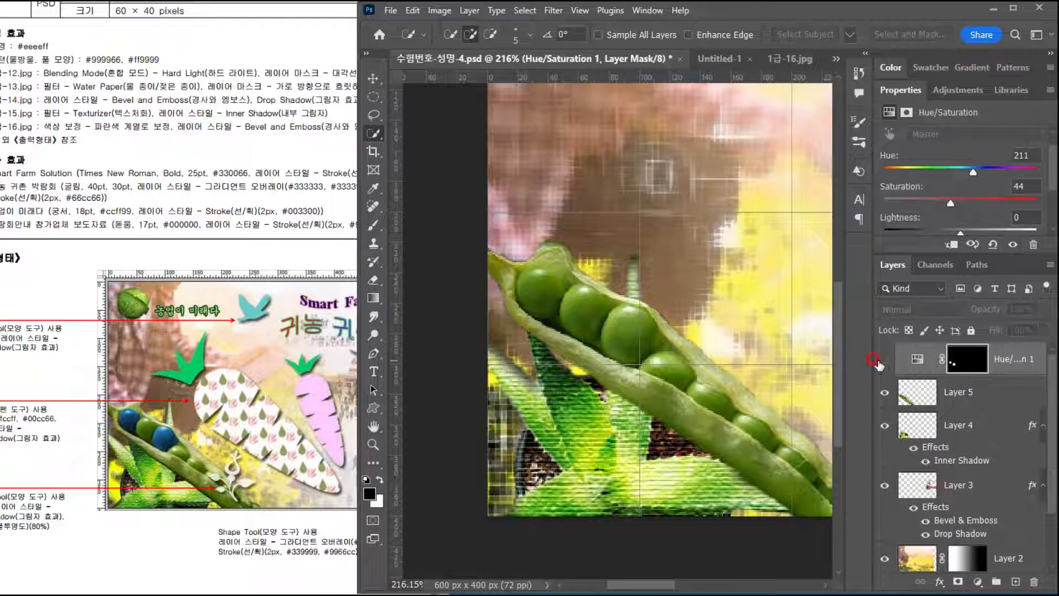
pyautogui.click(881, 360)
# Step: Apply a Bevel & Emboss layer style with Inner Bevel, Smooth technique and 7 px size to the pea pod layer
pyautogui.click(1014, 393)
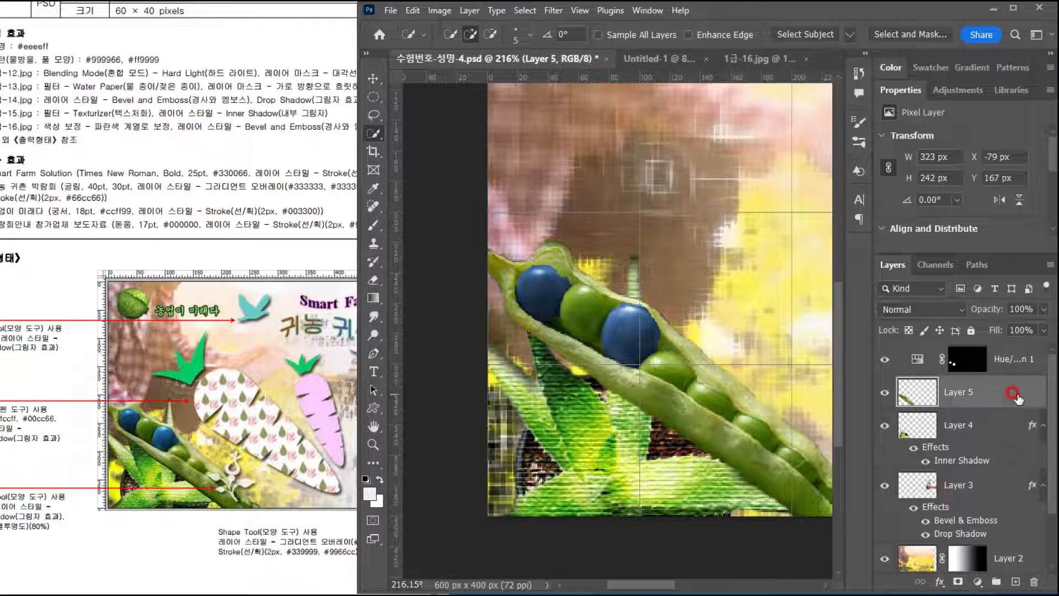
pyautogui.doubleClick(1015, 395)
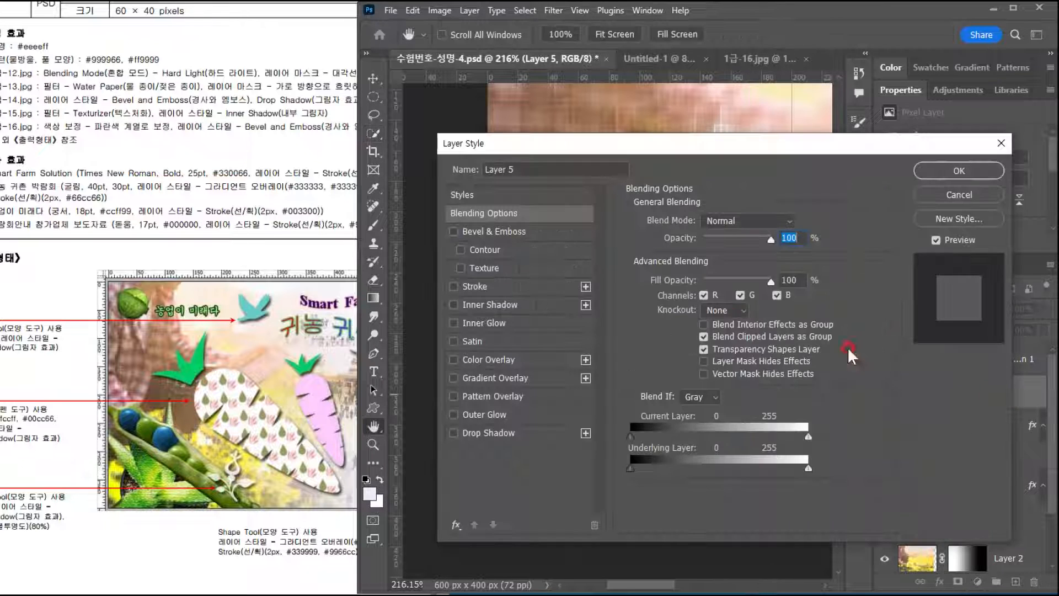
pyautogui.click(499, 231)
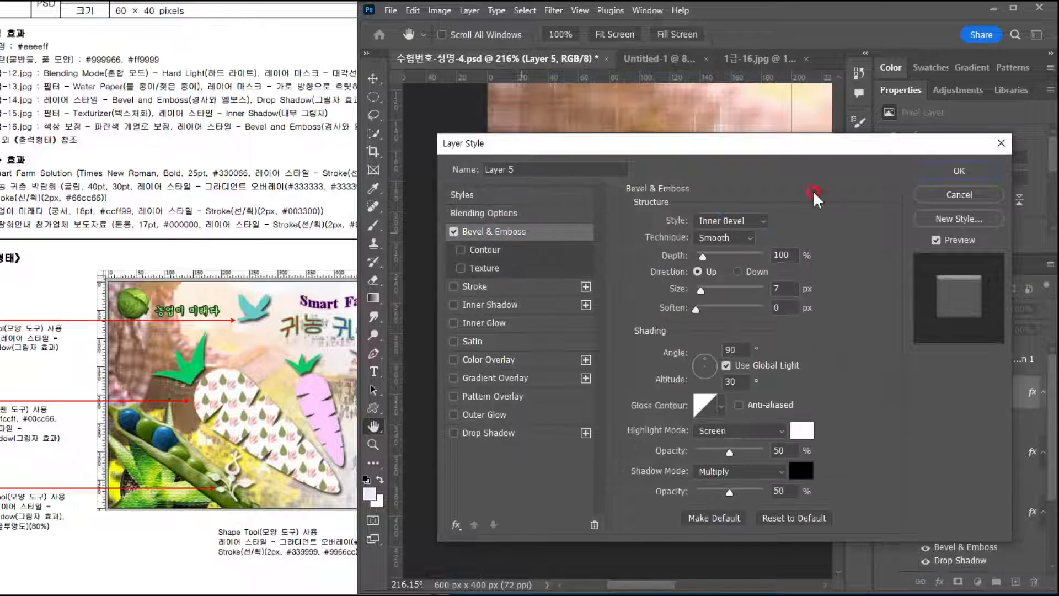
pyautogui.click(941, 171)
pyautogui.click(369, 73)
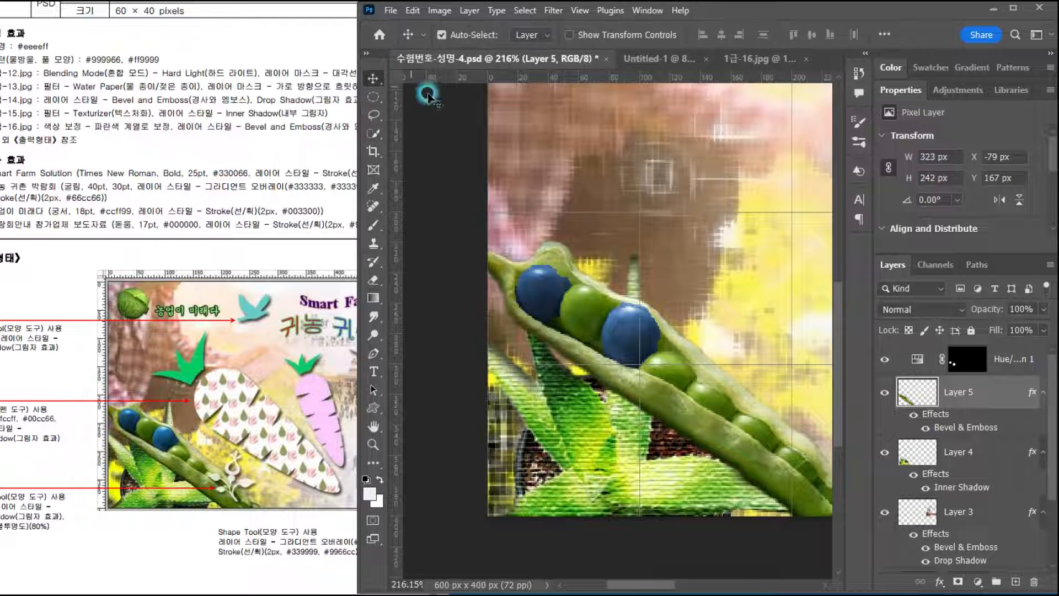
# Step: Select the Layer 2 background photo and open the cabbage image 1급-17.jpg from the 소스파일 folder
pyautogui.click(648, 180)
pyautogui.scroll(-4, 693, 331)
pyautogui.moveTo(742, 372); pyautogui.dragTo(623, 370)
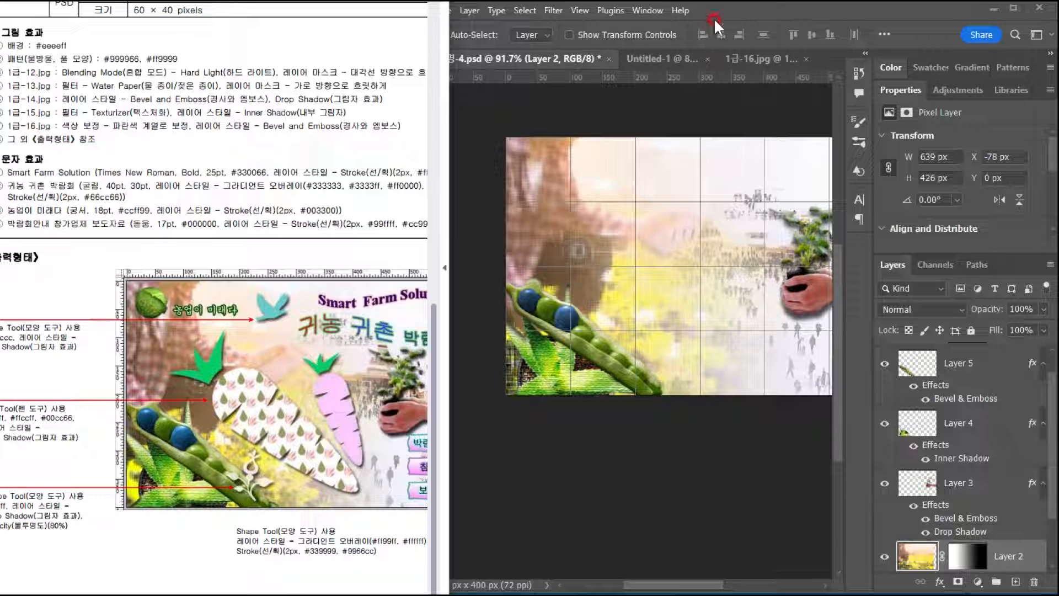
pyautogui.click(721, 94)
pyautogui.hotkey('ctrl', 'o')
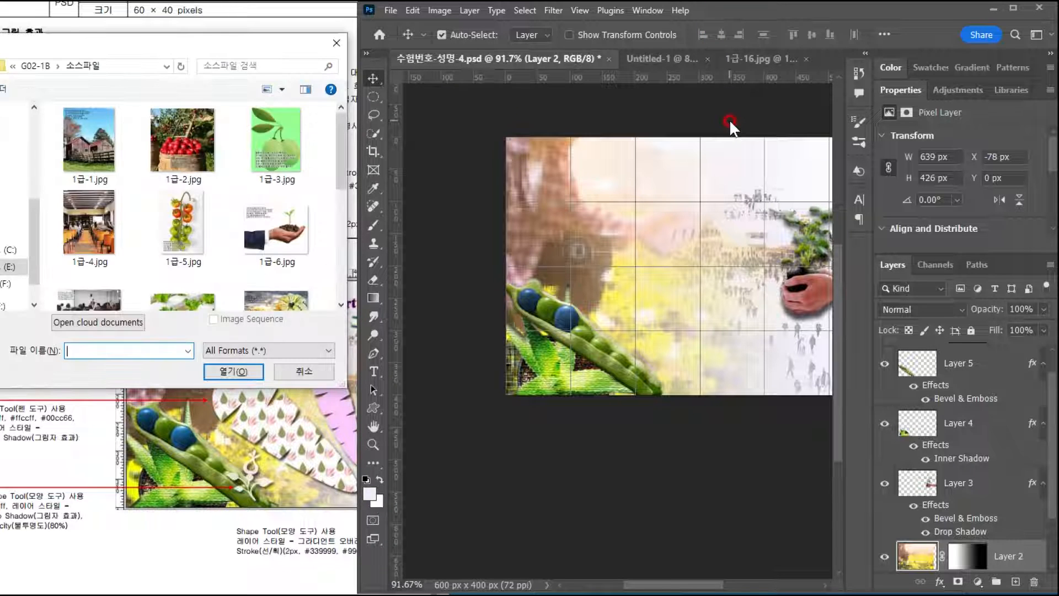
pyautogui.scroll(-3, 182, 220)
pyautogui.click(182, 270)
pyautogui.doubleClick(181, 266)
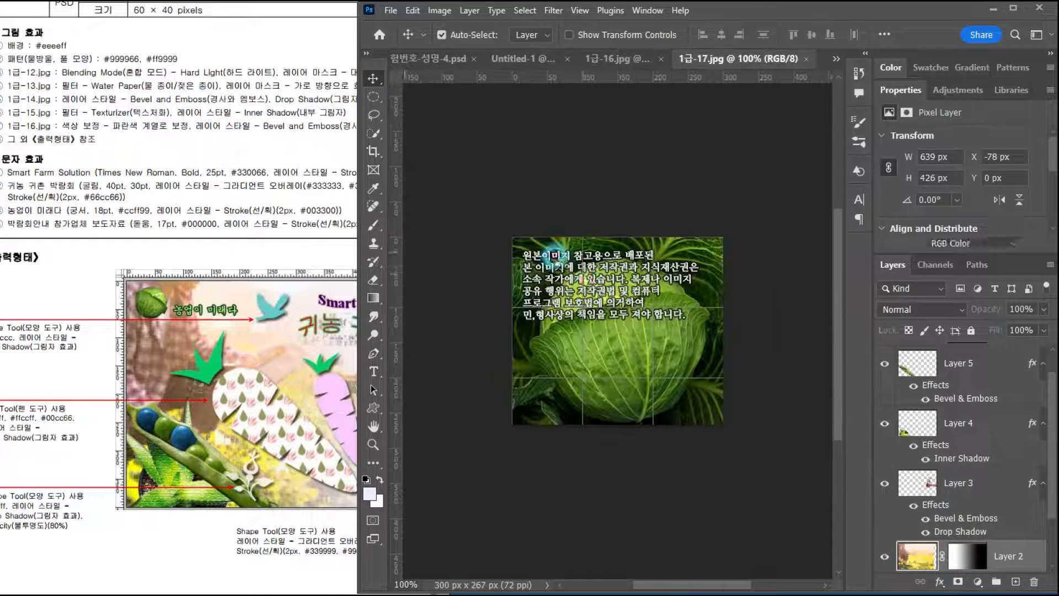
pyautogui.scroll(4, 676, 397)
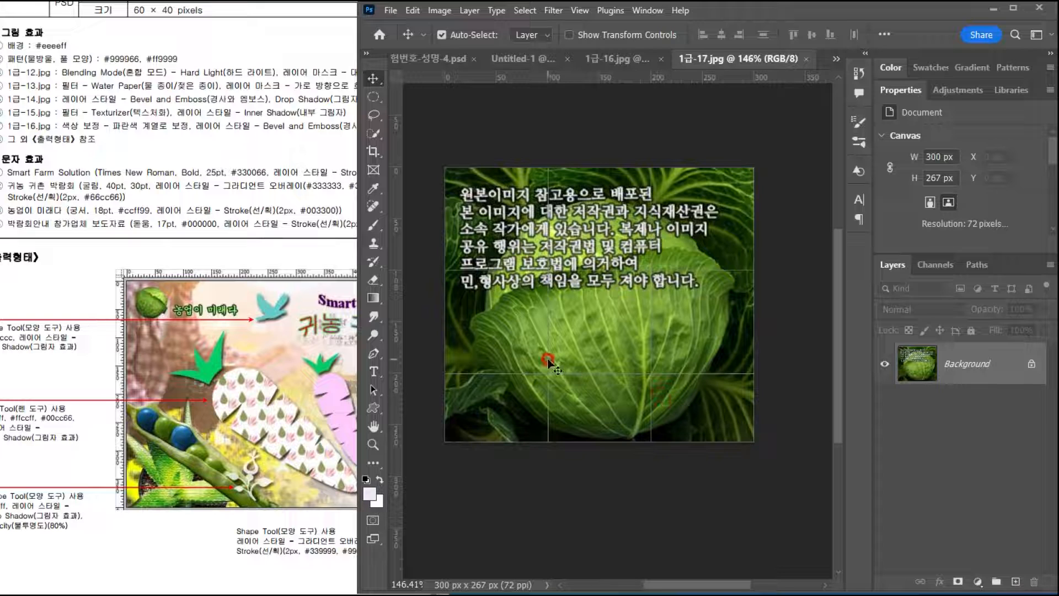
# Step: Select the large cabbage in 1급-17.jpg with the Quick Selection tool at brush size 30
pyautogui.click(378, 114)
pyautogui.click(373, 133)
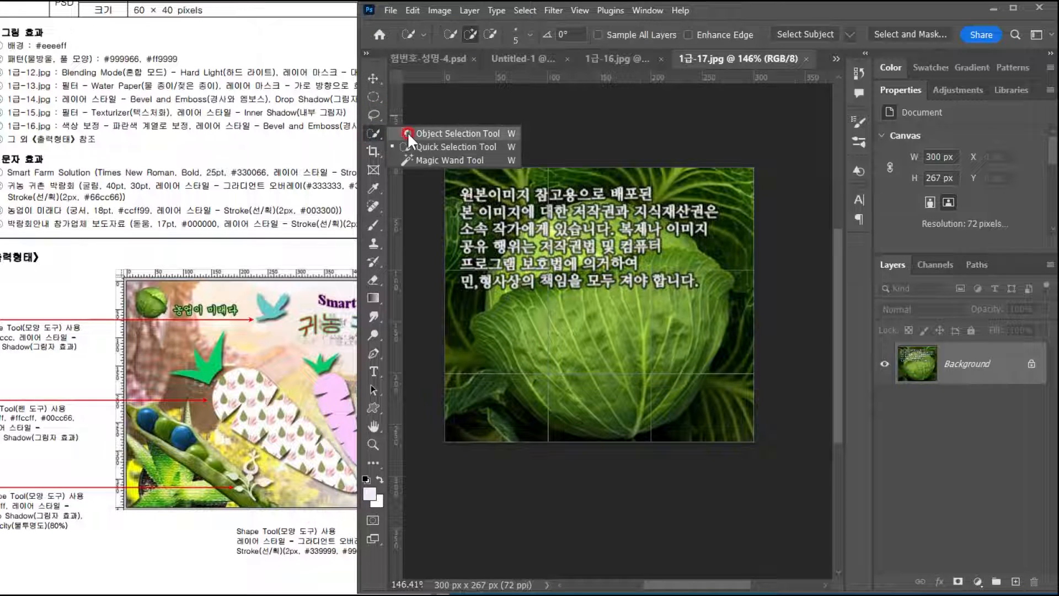
pyautogui.click(423, 144)
pyautogui.press(']')
pyautogui.press(']')
pyautogui.press(']')
pyautogui.press(']')
pyautogui.press(']')
pyautogui.press(']')
pyautogui.press(']')
pyautogui.moveTo(618, 353)
pyautogui.mouseDown()
pyautogui.moveTo(687, 324)
pyautogui.moveTo(660, 258)
pyautogui.moveTo(590, 228)
pyautogui.moveTo(721, 421)
pyautogui.moveTo(645, 469)
pyautogui.moveTo(693, 444)
pyautogui.moveTo(406, 363)
pyautogui.moveTo(522, 442)
pyautogui.moveTo(454, 314)
pyautogui.mouseUp()
pyautogui.keyDown('alt'); pyautogui.click(453, 314); pyautogui.keyUp('alt')
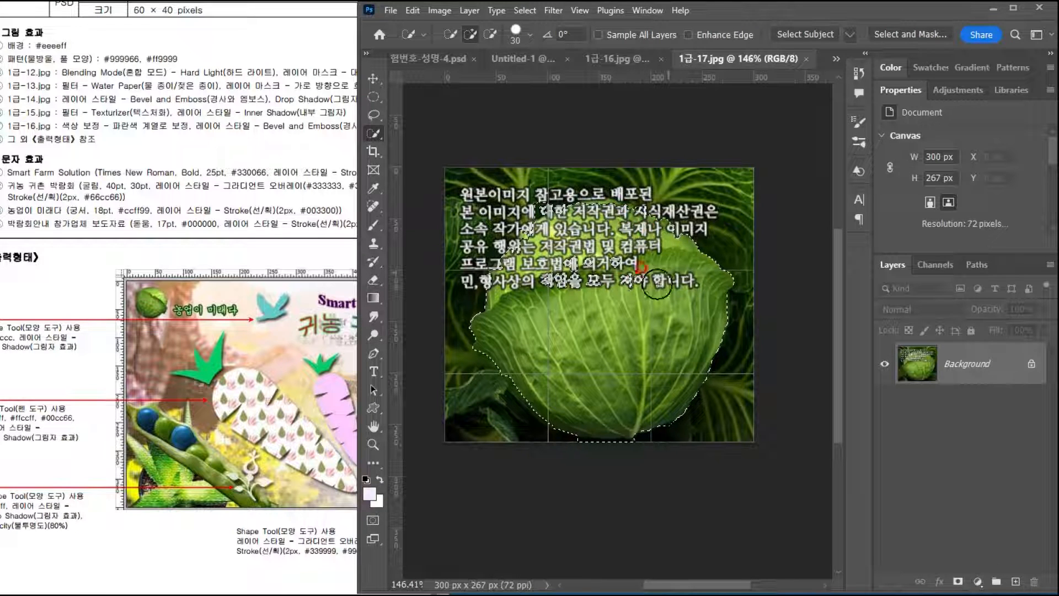
# Step: Paste the cabbage into 수험번호-성명-4.psd, scale it to about 85 × 88 px and position it at about X 13, Y 13 px
pyautogui.click(426, 59)
pyautogui.hotkey('ctrl', 'v')
pyautogui.hotkey('ctrl', 't')
pyautogui.moveTo(719, 185); pyautogui.dragTo(618, 305)
pyautogui.moveTo(566, 277); pyautogui.dragTo(487, 173)
pyautogui.press('Return')
pyautogui.press('w')
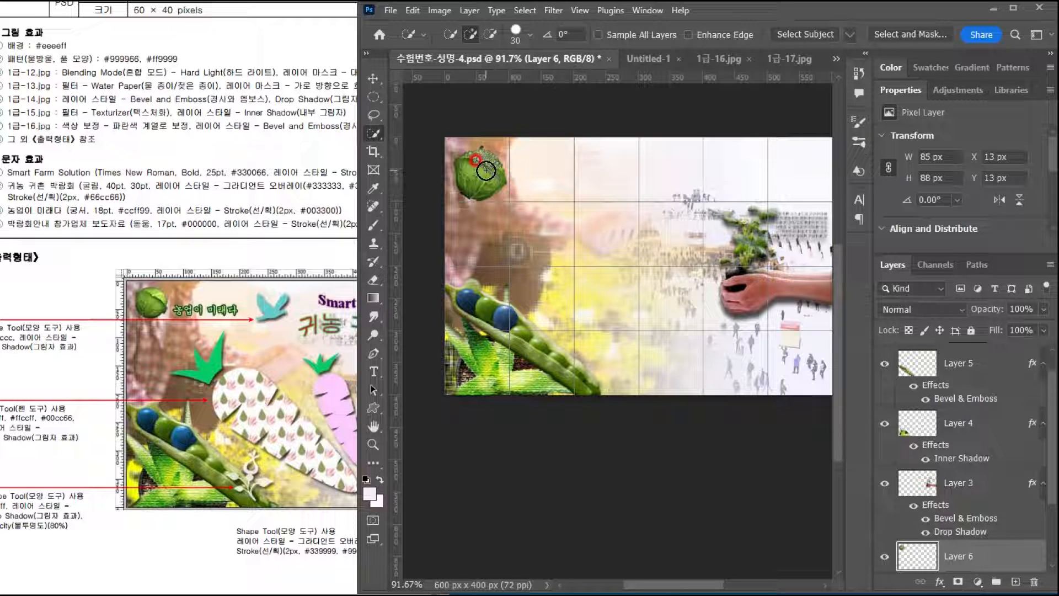
# Step: Draw a closed half-carrot outline about 75 × 284 px with the Pen tool in Path mode, starting on the X 300 px grid line
pyautogui.click(184, 258)
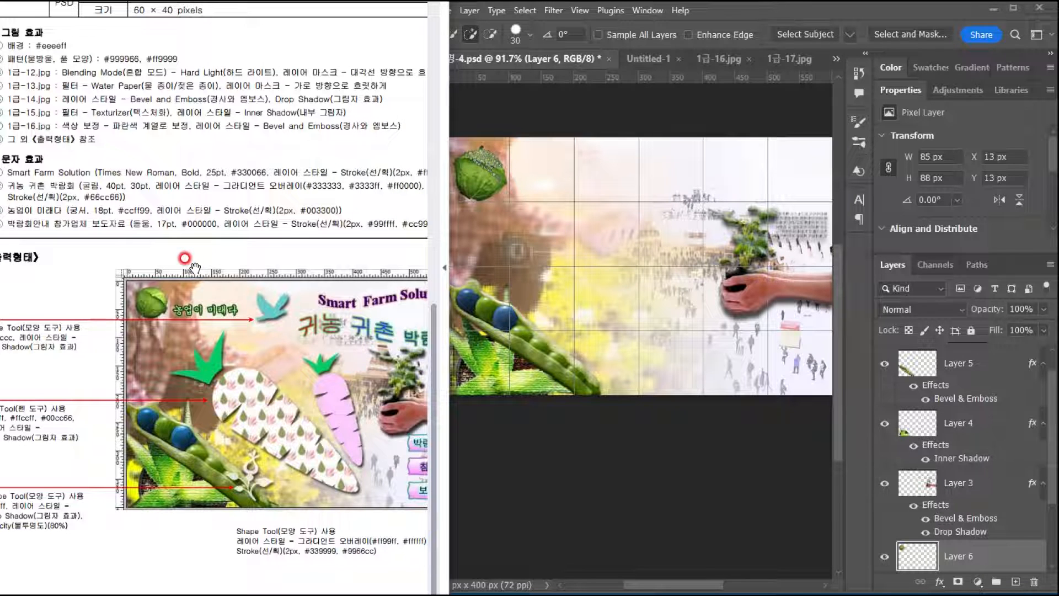
pyautogui.click(204, 383)
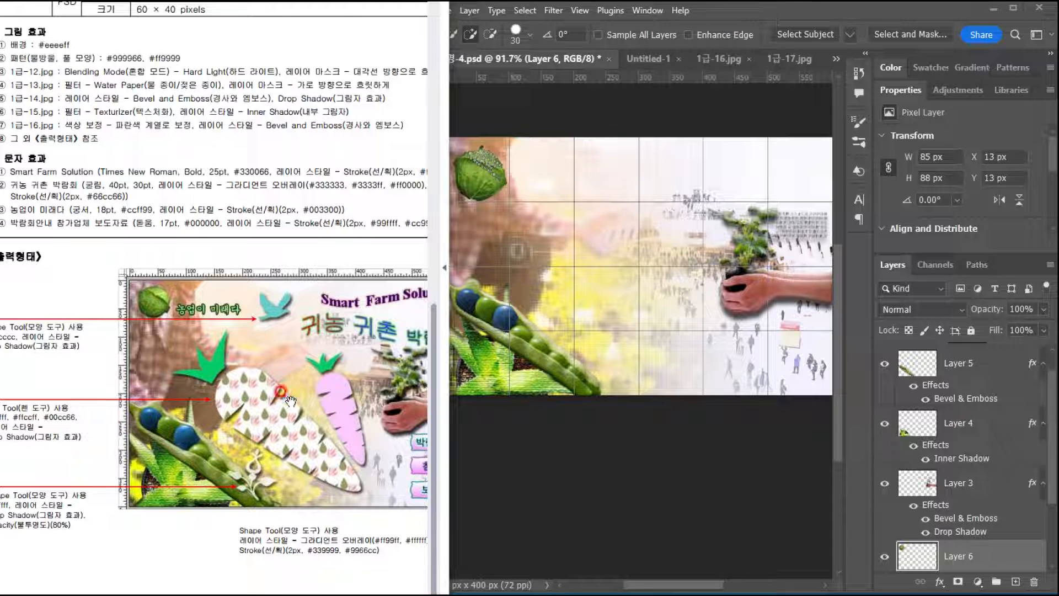
pyautogui.click(709, 8)
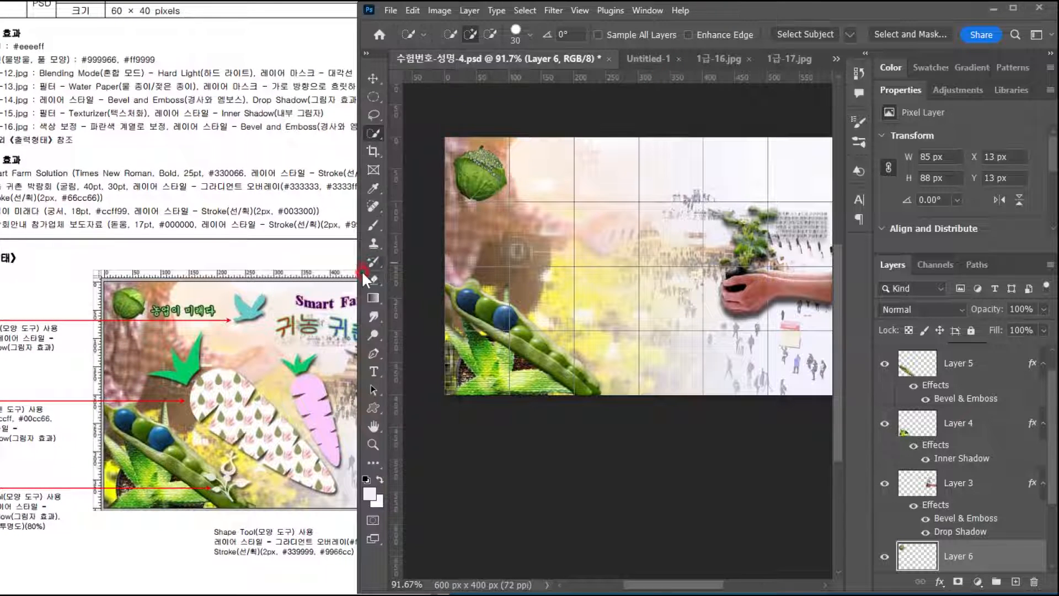
pyautogui.click(373, 353)
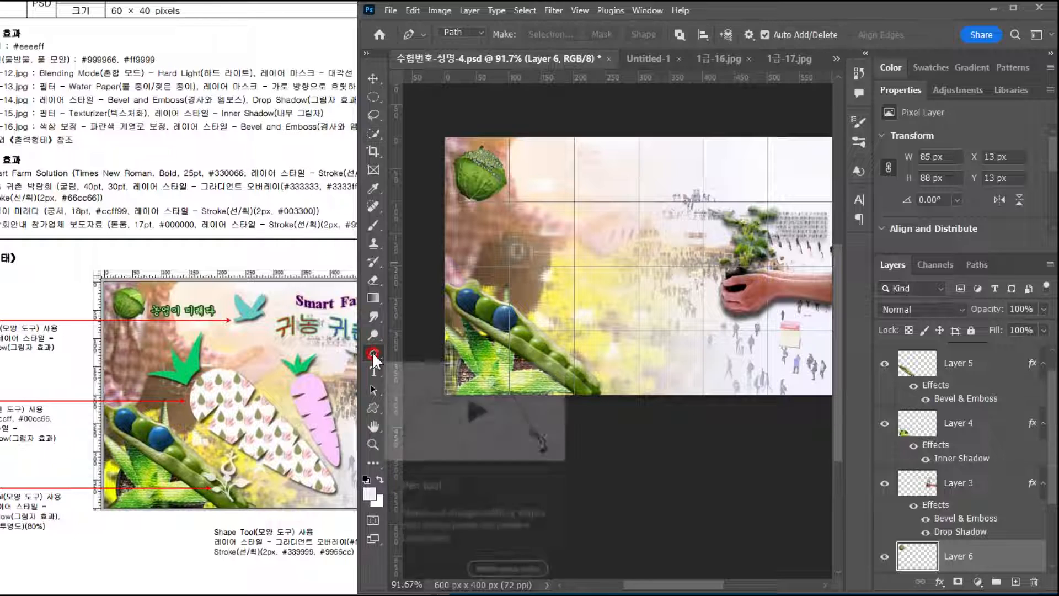
pyautogui.click(462, 32)
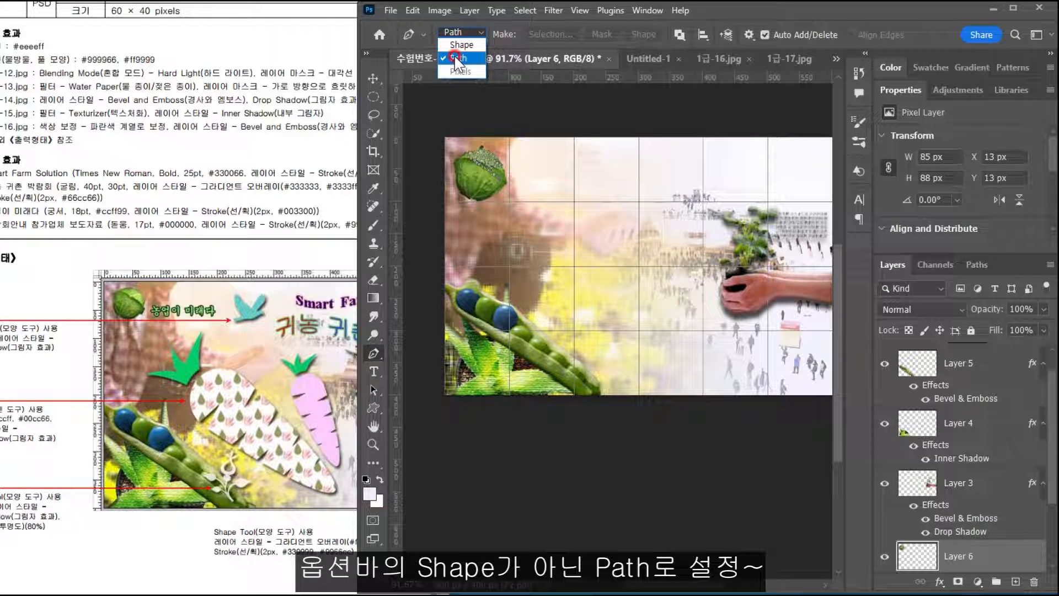
pyautogui.click(456, 58)
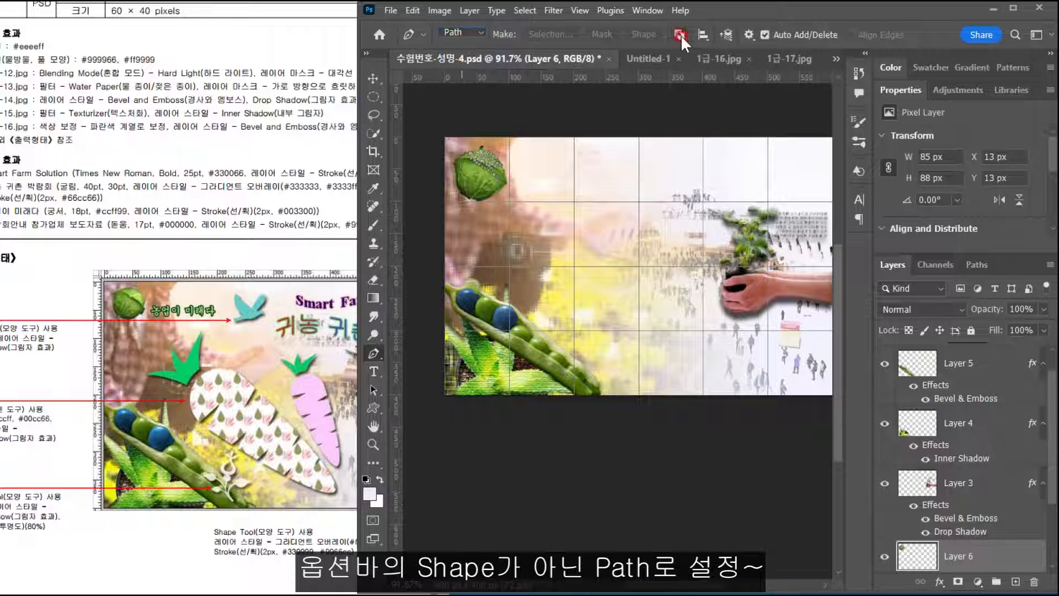
pyautogui.click(638, 174)
pyautogui.moveTo(685, 186); pyautogui.dragTo(694, 208)
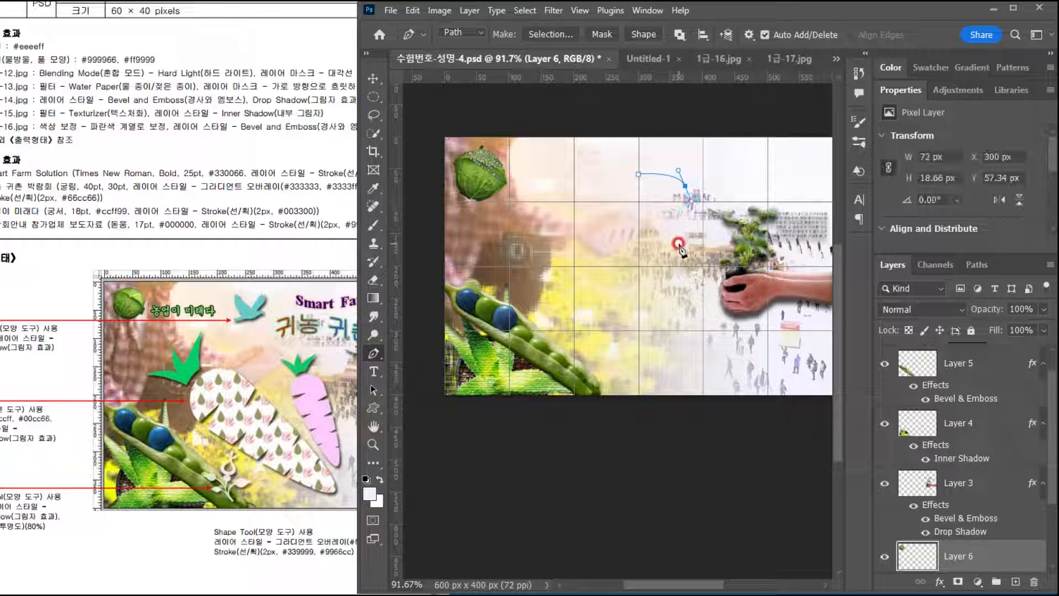
pyautogui.moveTo(674, 287); pyautogui.dragTo(670, 307)
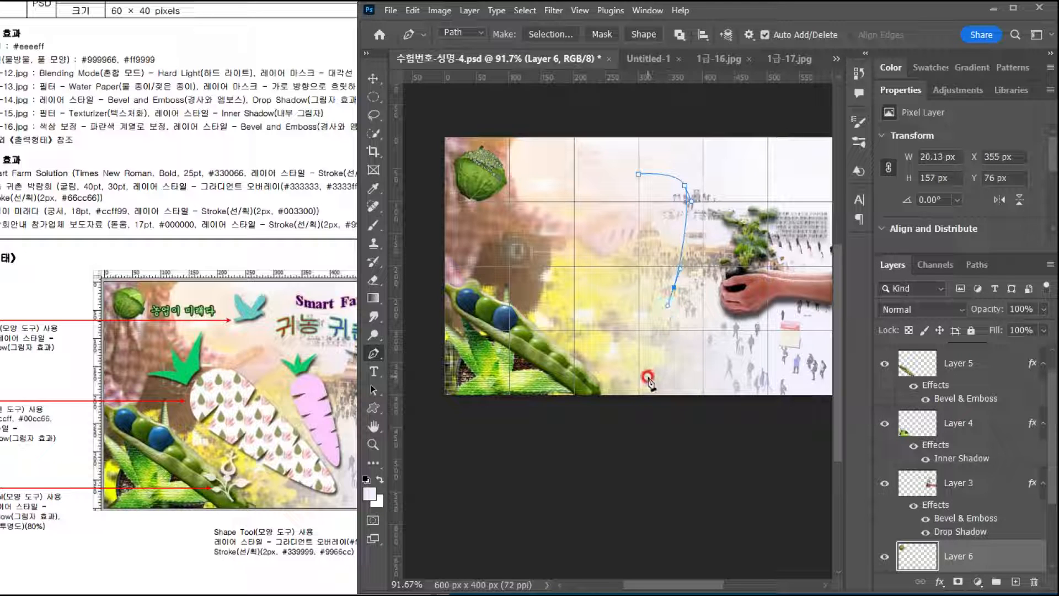
pyautogui.click(646, 355)
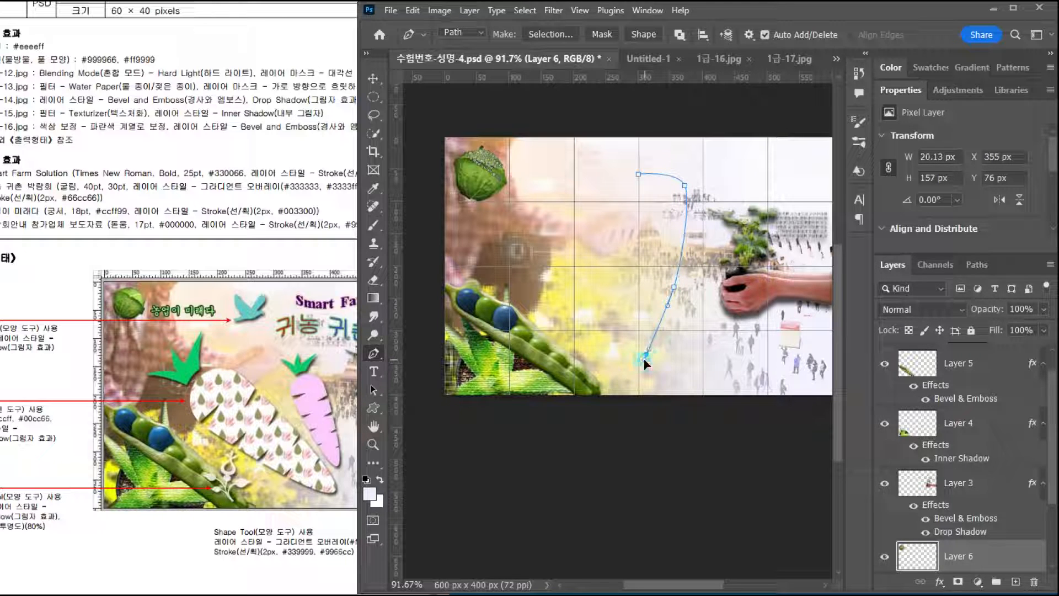
pyautogui.moveTo(644, 360); pyautogui.dragTo(637, 358)
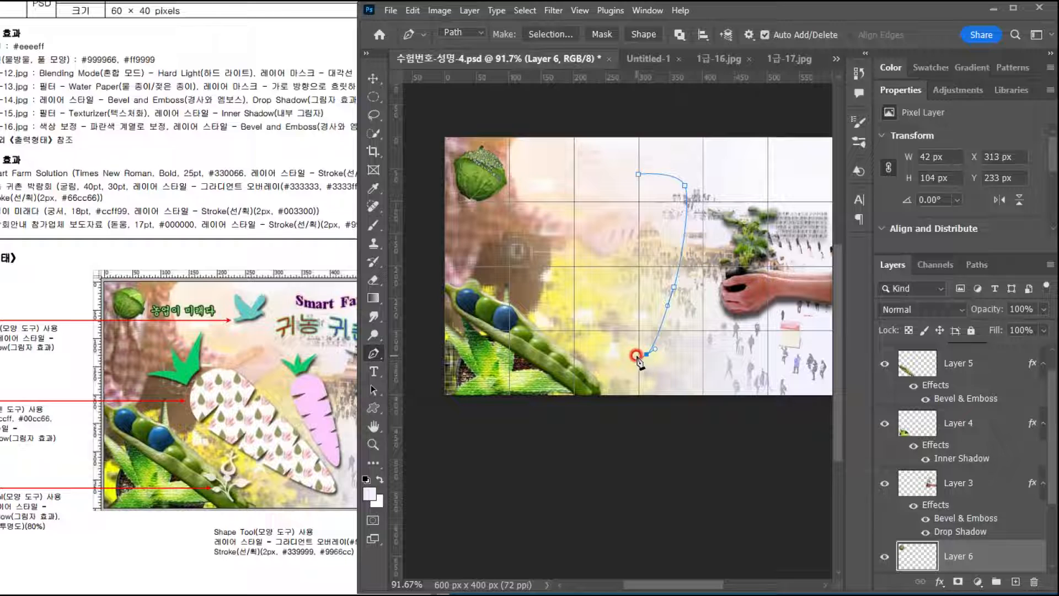
pyautogui.click(639, 356)
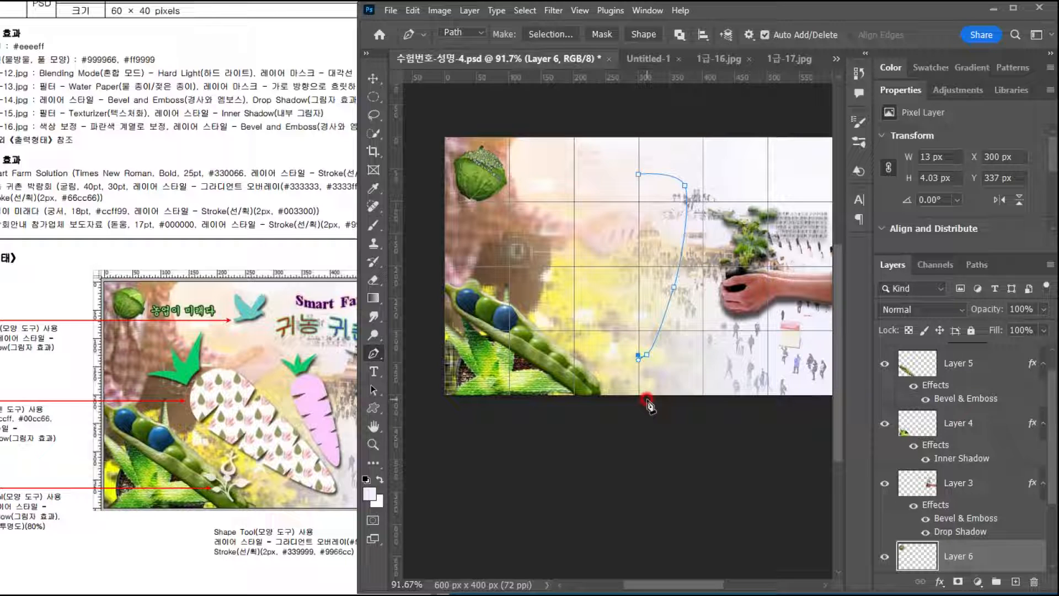
pyautogui.click(638, 174)
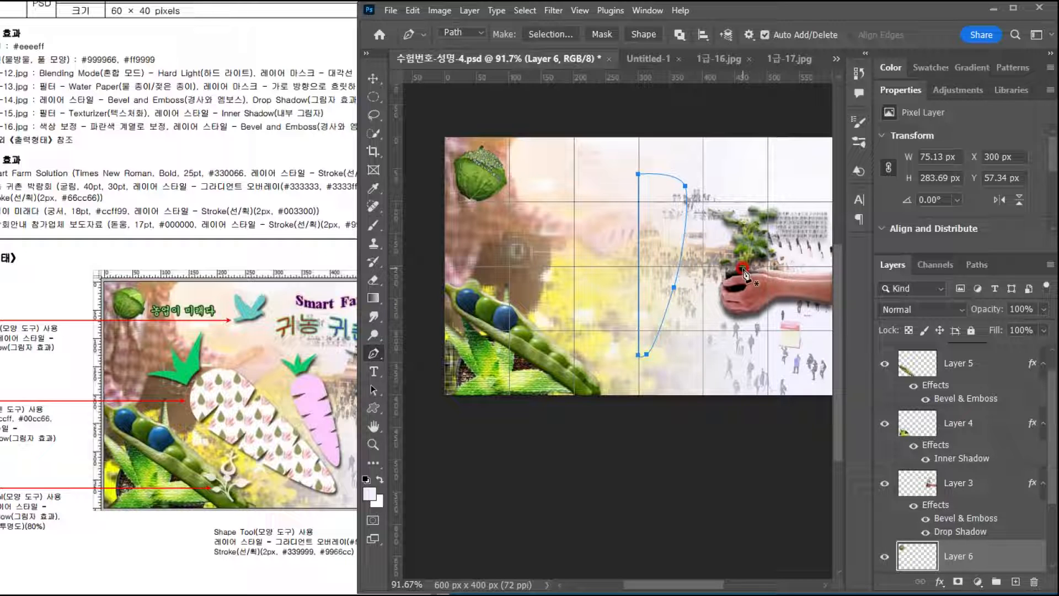
# Step: Duplicate the half-carrot path with the Path Selection tool and place the copy beside the original at about X 175 px
pyautogui.click(370, 386)
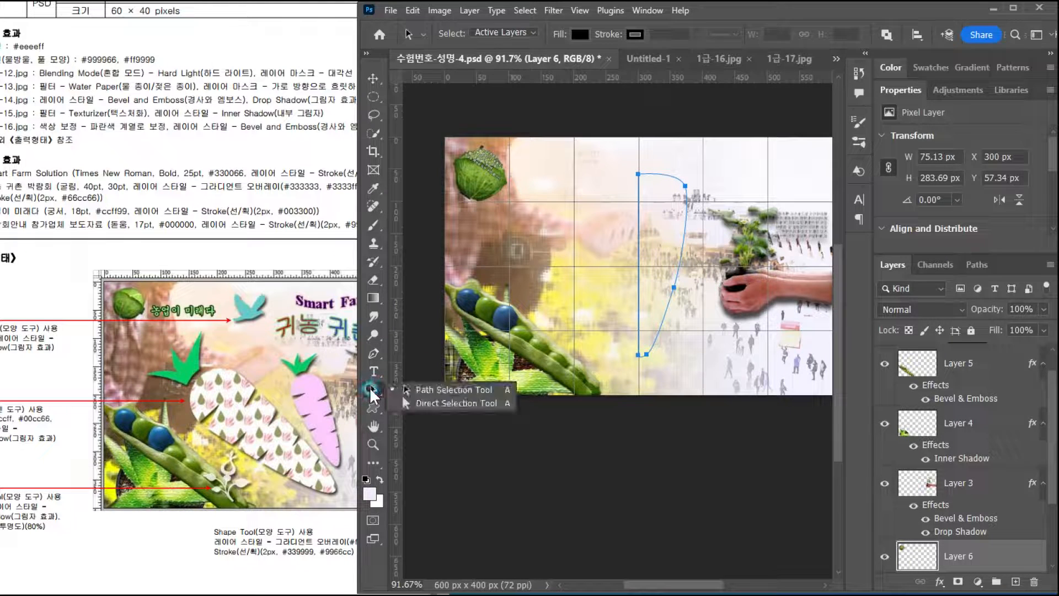
pyautogui.click(419, 382)
pyautogui.click(639, 224)
pyautogui.moveTo(640, 222); pyautogui.dragTo(589, 244)
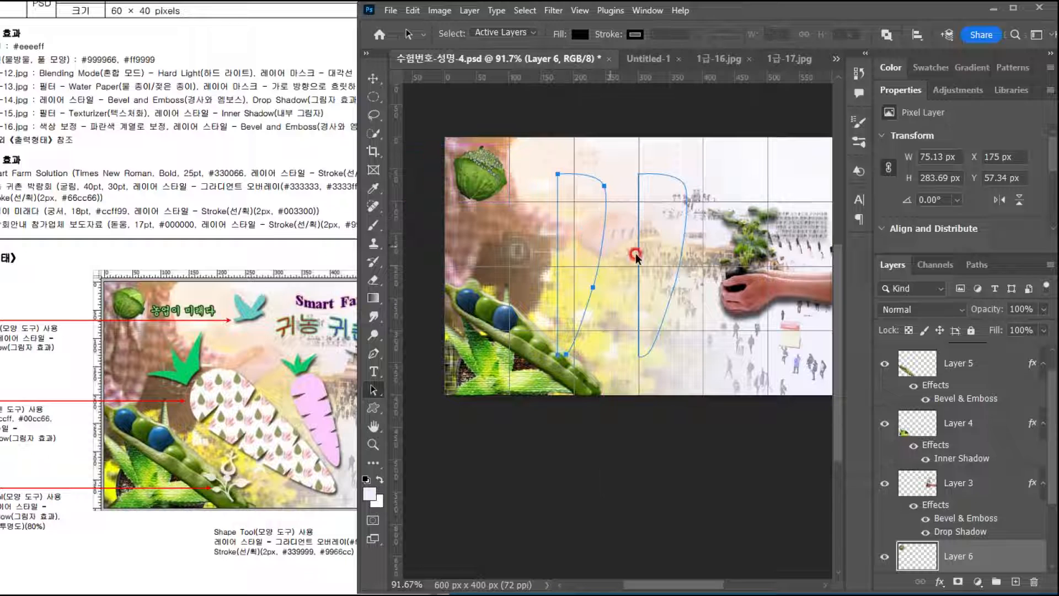
# Step: Flip the copied half-carrot path horizontally and align it with the original's straight edge at about X 225, Y 57 px
pyautogui.hotkey('ctrl', 't')
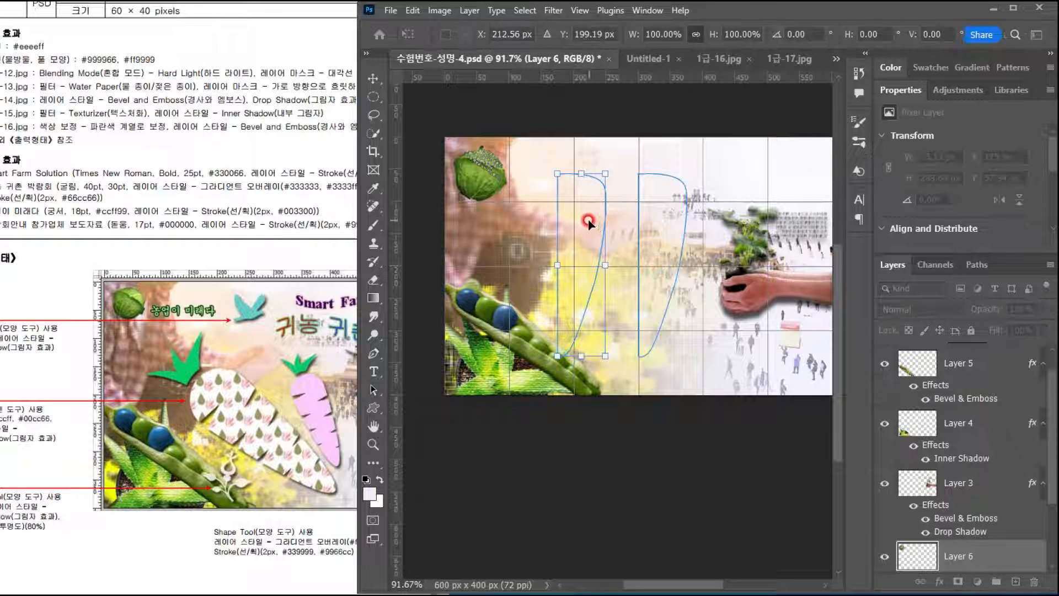
pyautogui.rightClick(587, 217)
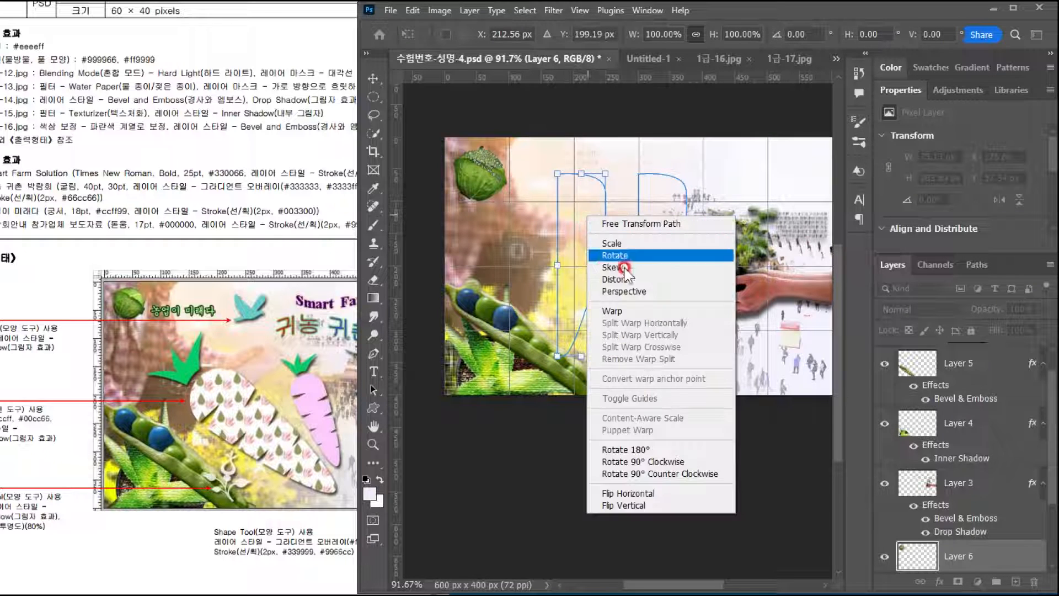
pyautogui.click(656, 493)
pyautogui.moveTo(588, 240); pyautogui.dragTo(625, 246)
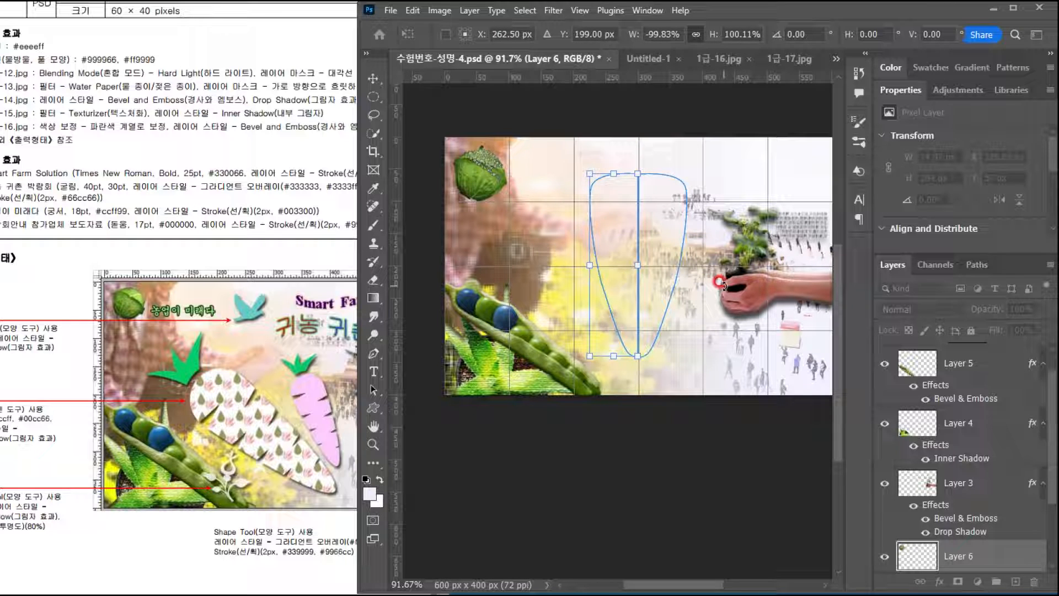
pyautogui.press('Return')
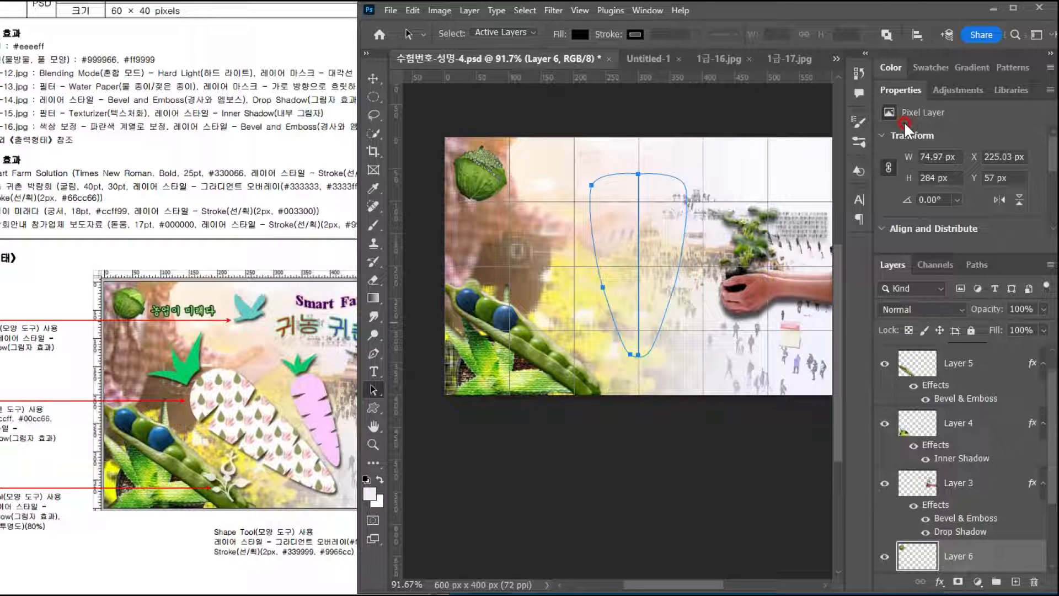
# Step: Load the carrot's Work Path as a selection
pyautogui.click(975, 266)
pyautogui.keyDown('ctrl'); pyautogui.click(884, 287); pyautogui.keyUp('ctrl')
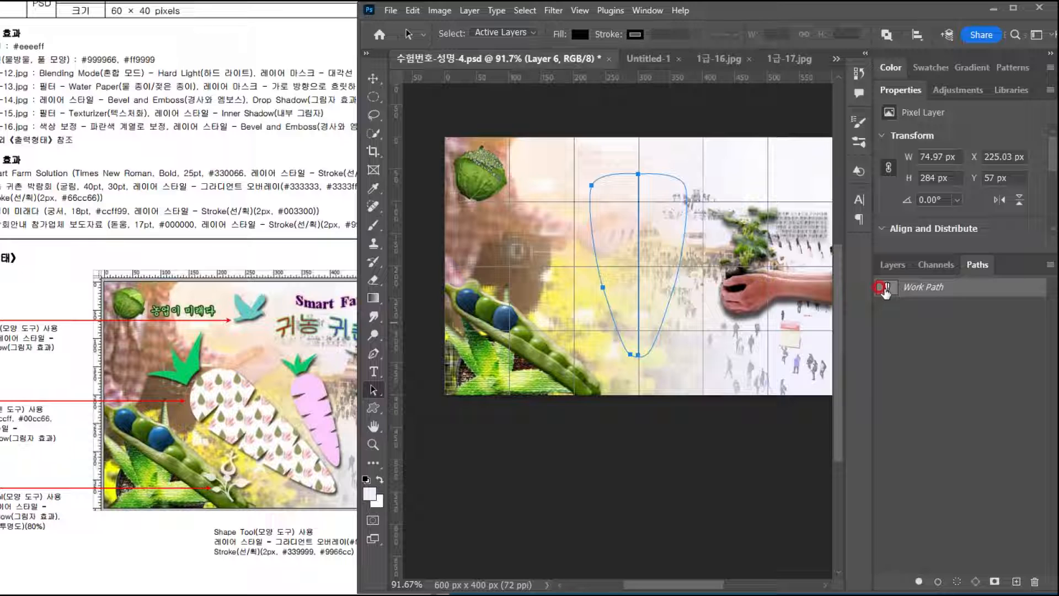
# Step: Preview the carrot outline's Work Path as a selection, then clear the selection and keep the path displayed
pyautogui.keyDown('ctrl'); pyautogui.click(885, 287); pyautogui.keyUp('ctrl')
pyautogui.click(647, 191)
pyautogui.keyDown('ctrl'); pyautogui.click(887, 287); pyautogui.keyUp('ctrl')
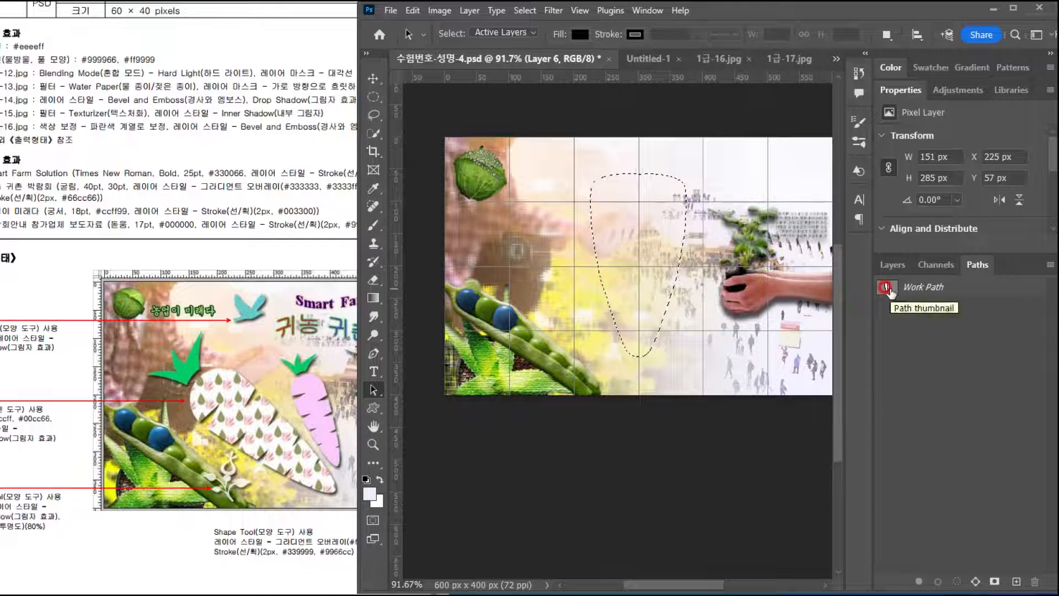
pyautogui.click(887, 287)
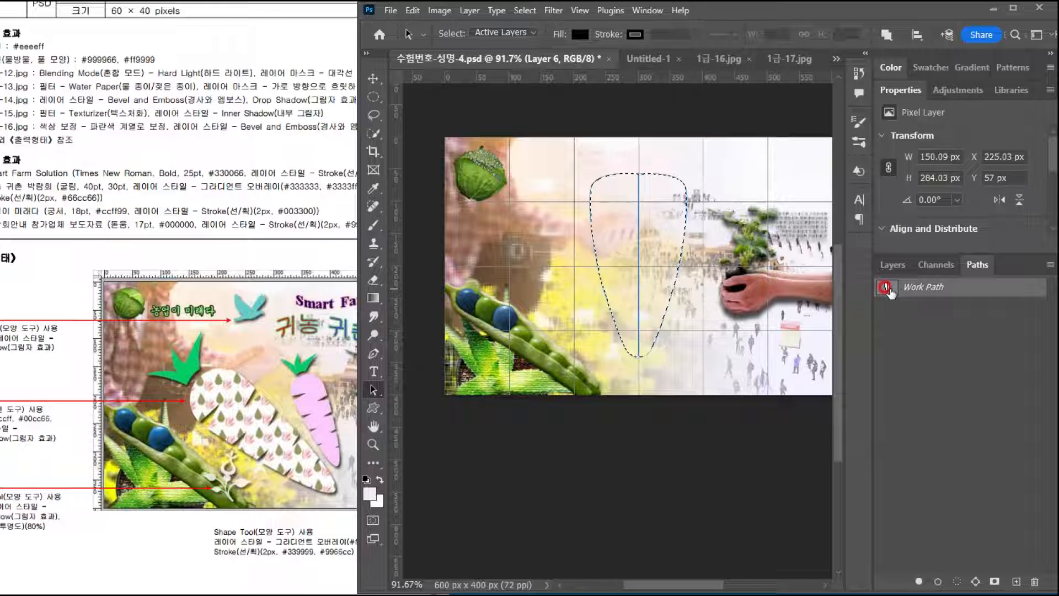
pyautogui.hotkey('ctrl', 'd')
pyautogui.click(781, 254)
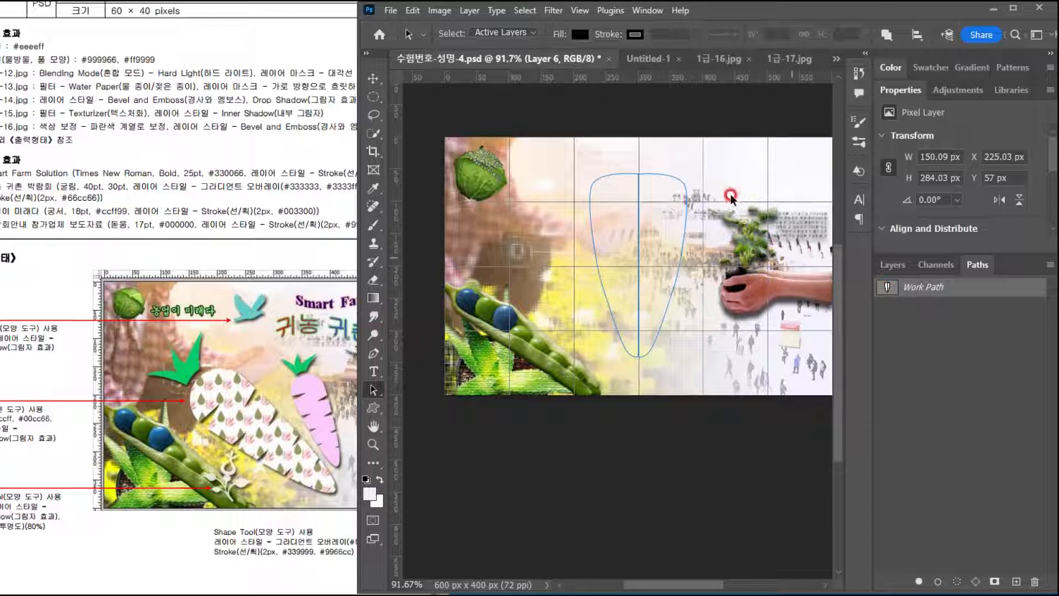
# Step: Narrow the carrot body outline to about 86% of its width about its centre, keeping its height at 100%
pyautogui.scroll(2, 619, 173)
pyautogui.scroll(-2, 680, 226)
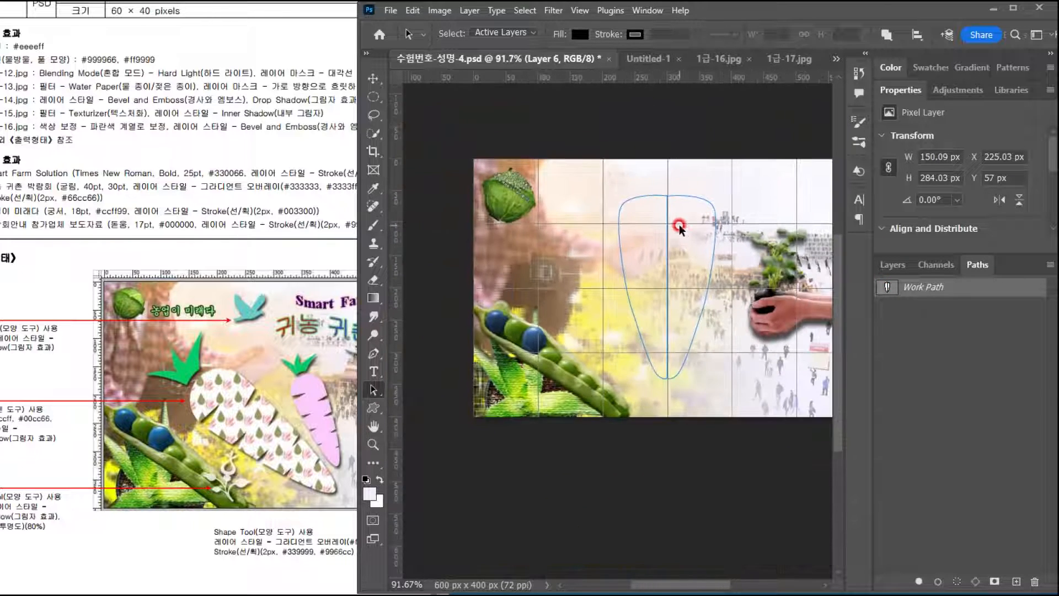
pyautogui.scroll(-2, 668, 248)
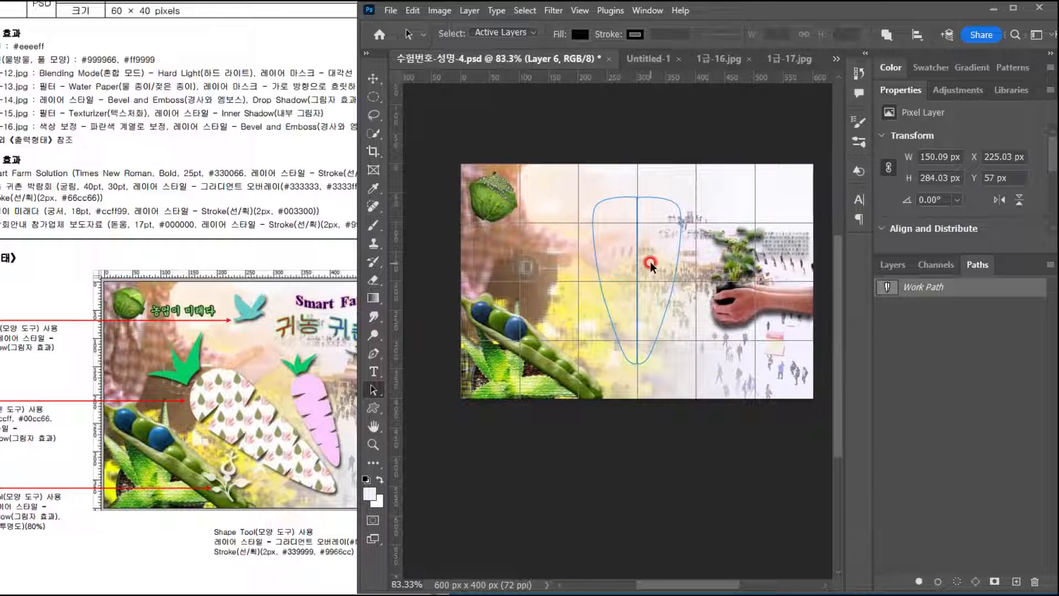
pyautogui.hotkey('ctrl', 't')
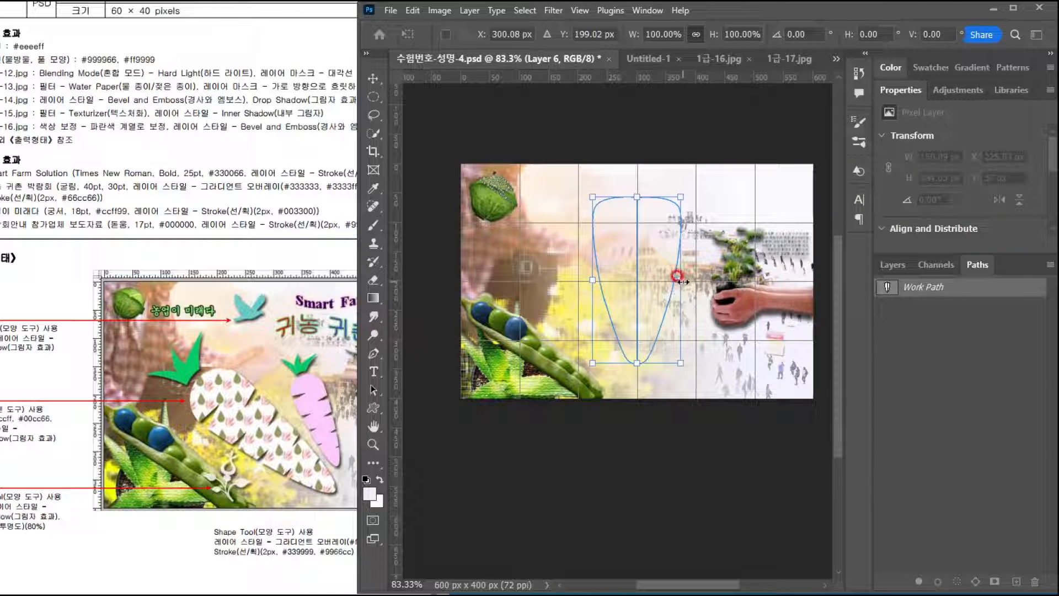
pyautogui.moveTo(681, 282); pyautogui.dragTo(677, 282)
pyautogui.hotkey('ctrl', 'z')
pyautogui.moveTo(681, 280); pyautogui.dragTo(674, 279)
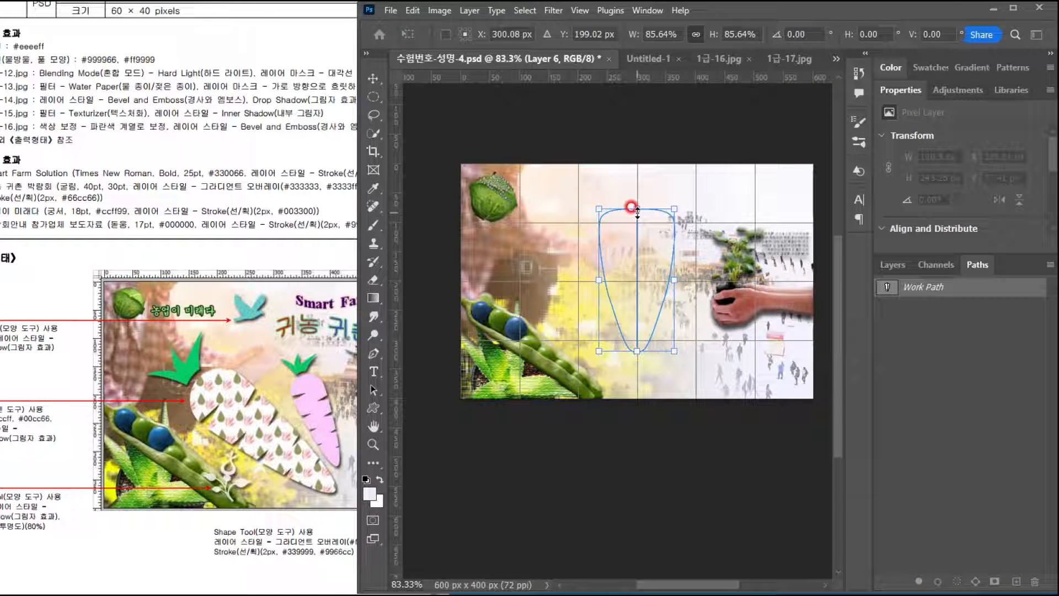
pyautogui.moveTo(637, 210); pyautogui.dragTo(634, 199)
pyautogui.scroll(3, 634, 200)
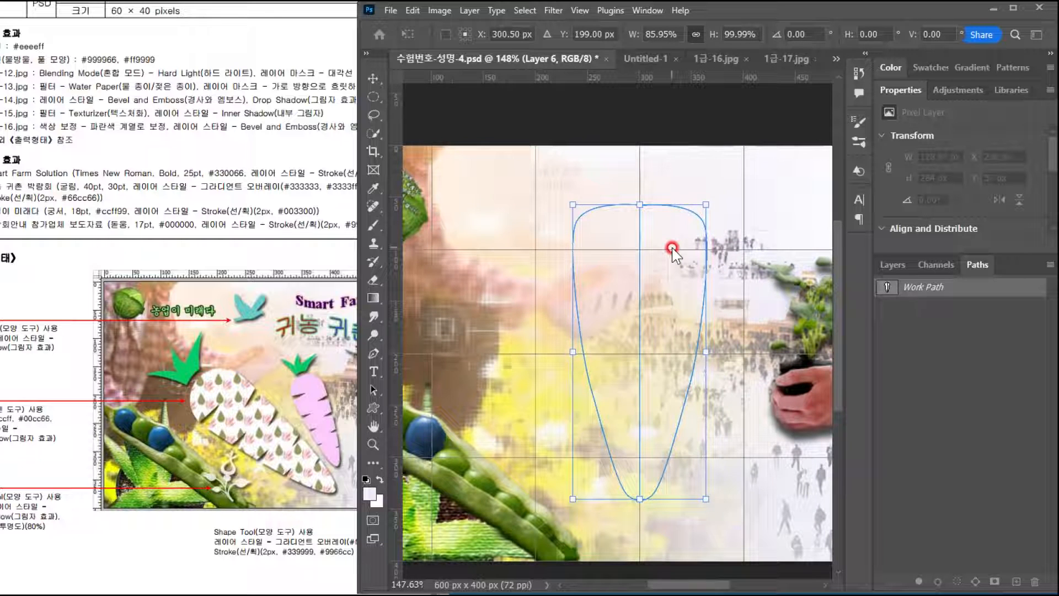
pyautogui.hotkey('alt', 'space')
# Step: Raise the top-centre anchor point of the carrot body outline about 12 px to round the top
pyautogui.click(378, 388)
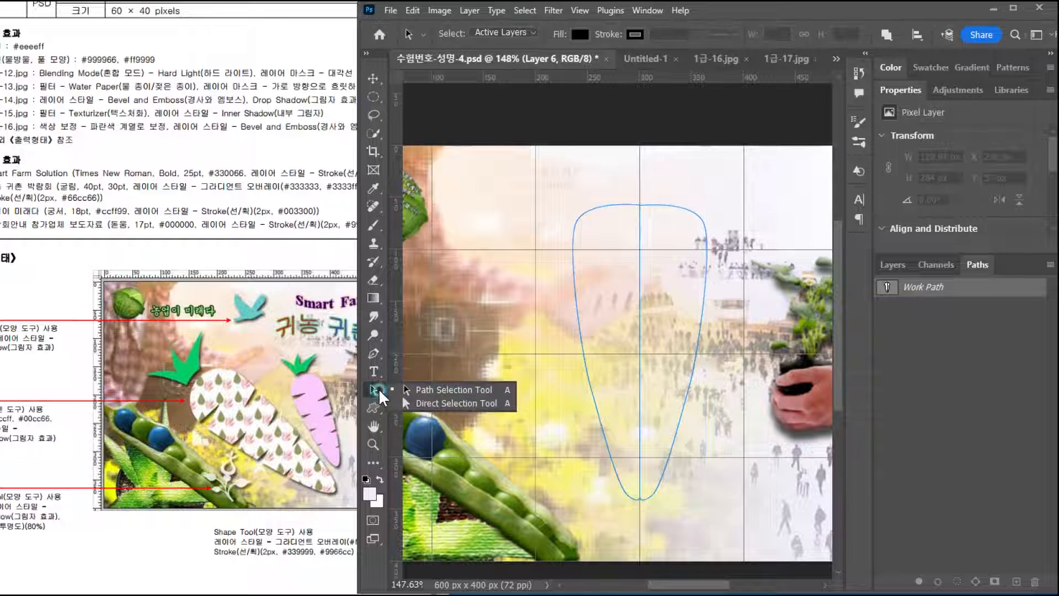
pyautogui.click(423, 404)
pyautogui.click(662, 227)
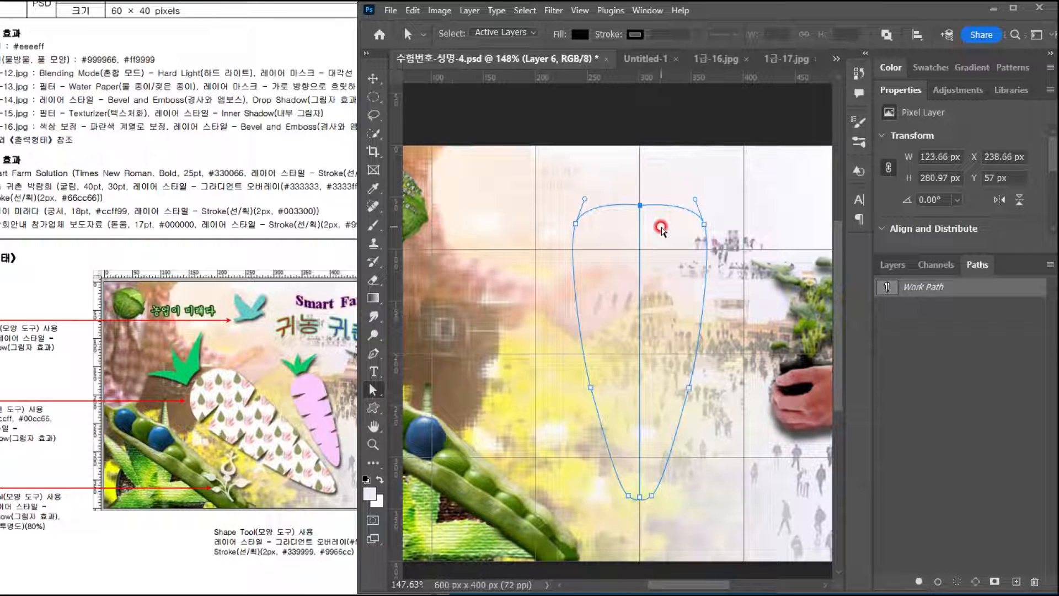
pyautogui.press('Up')
pyautogui.press('Up')
pyautogui.press('Up')
pyautogui.press('Up')
pyautogui.press('Up')
pyautogui.press('Up')
pyautogui.press('Up')
pyautogui.press('Up')
pyautogui.press('Up')
pyautogui.press('Up')
pyautogui.press('Up')
pyautogui.press('Up')
pyautogui.press('Up')
pyautogui.press('Up')
pyautogui.press('Up')
pyautogui.press('Up')
pyautogui.press('Up')
pyautogui.press('Up')
pyautogui.press('Up')
pyautogui.press('Up')
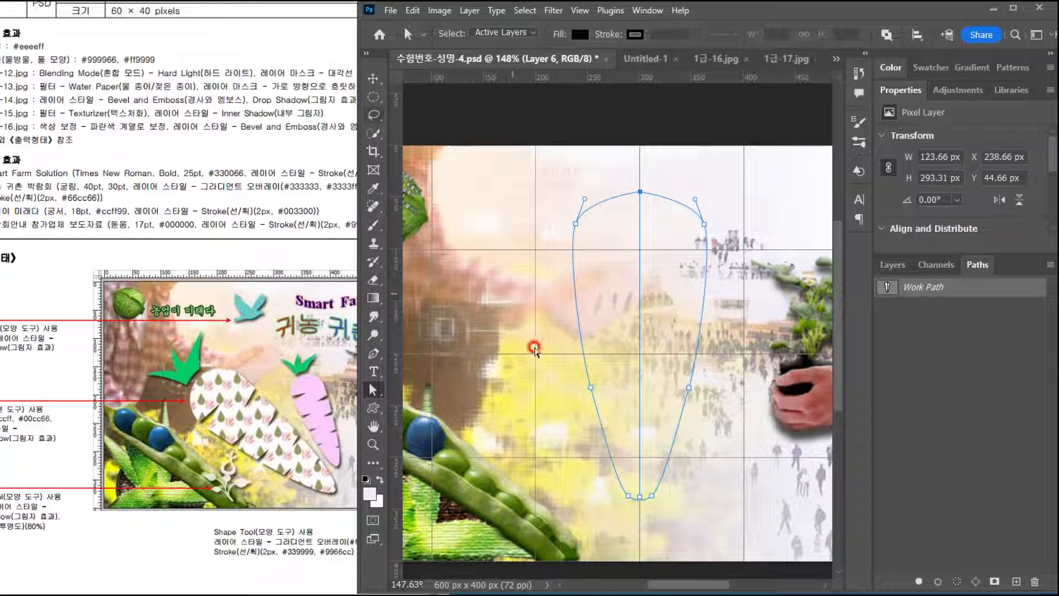
# Step: Scale the whole carrot body path to about 81% and place it lower, about 105 × 240 px at Y 131 px
pyautogui.click(370, 390)
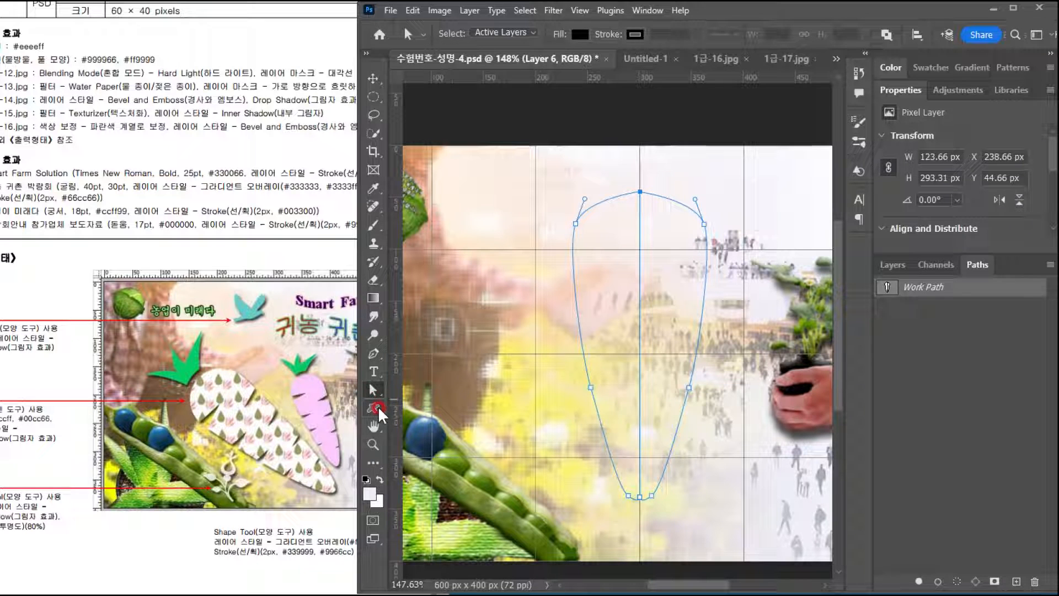
pyautogui.click(375, 393)
pyautogui.click(436, 386)
pyautogui.scroll(-3, 517, 246)
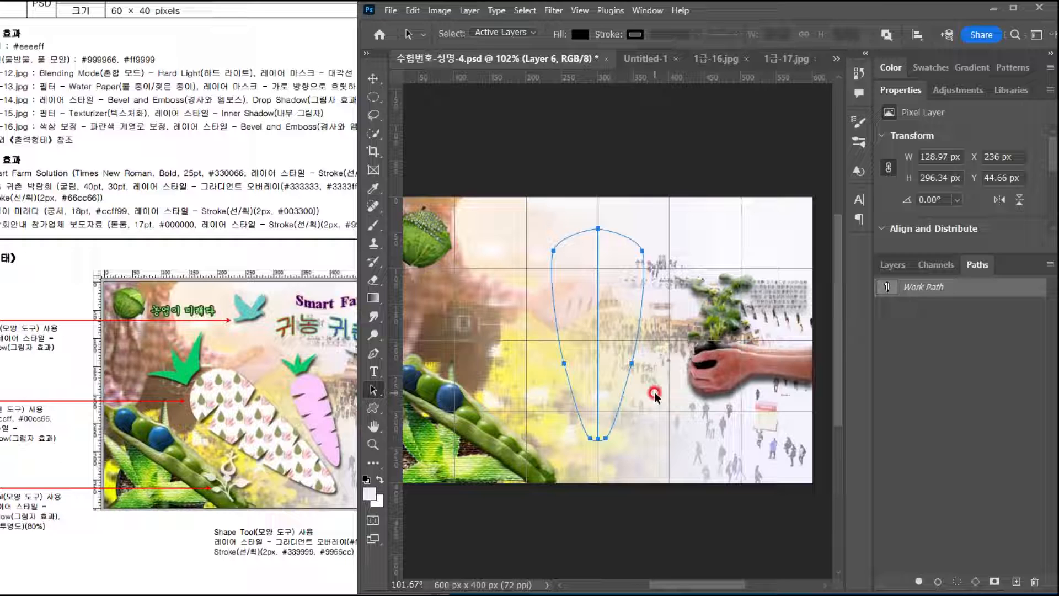
pyautogui.hotkey('ctrl', 't')
pyautogui.moveTo(638, 224); pyautogui.dragTo(624, 246)
pyautogui.moveTo(624, 305); pyautogui.dragTo(618, 363)
pyautogui.scroll(3, 598, 303)
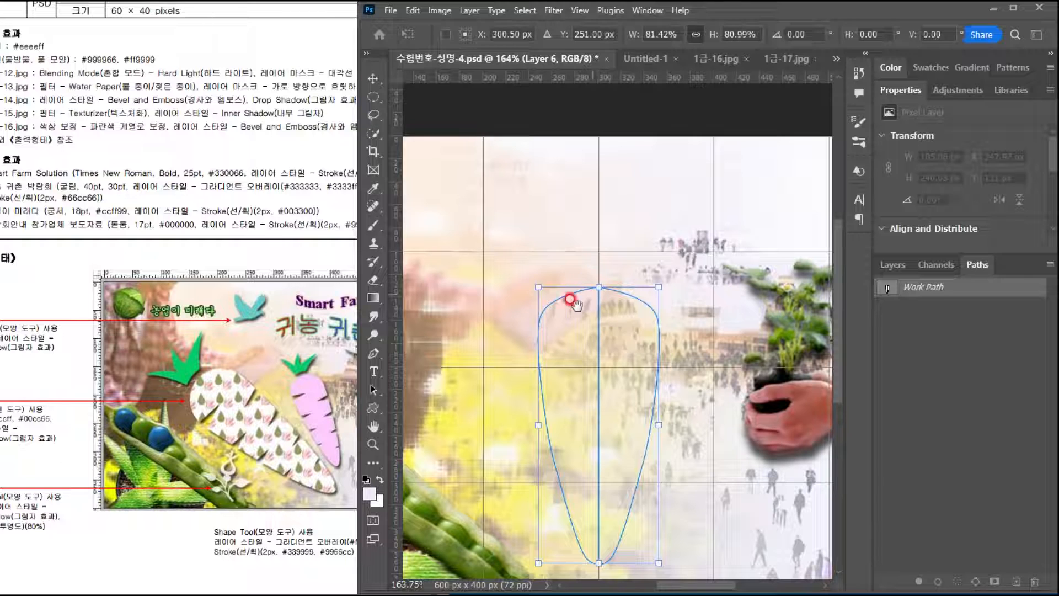
pyautogui.moveTo(558, 301); pyautogui.dragTo(466, 341)
# Step: Draw a closed three-pointed leaf path about 126 × 72 px above the carrot body with the Pen tool
pyautogui.click(375, 356)
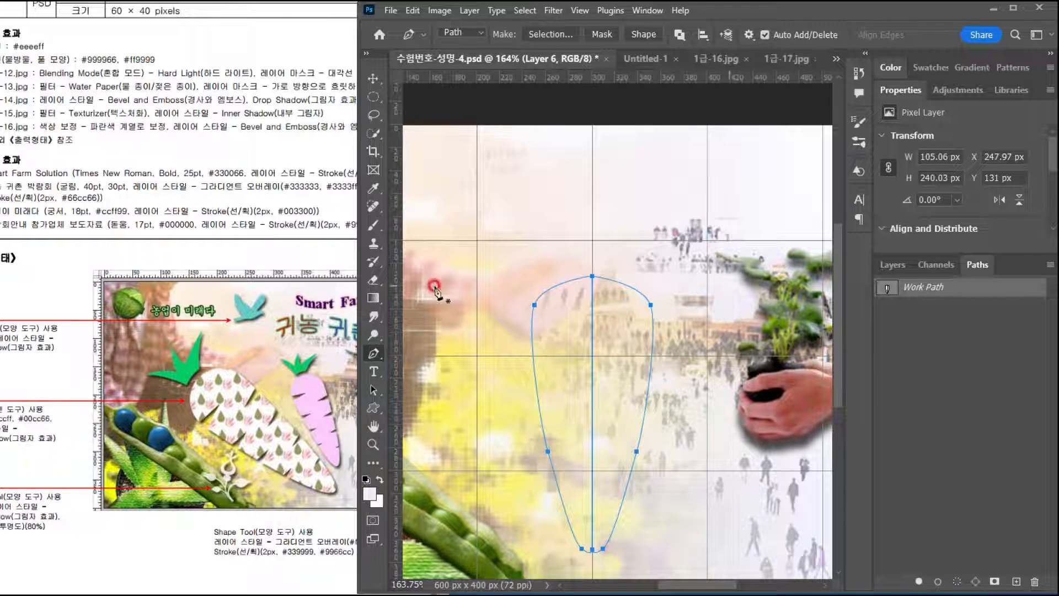
pyautogui.click(570, 269)
pyautogui.moveTo(527, 227); pyautogui.dragTo(507, 223)
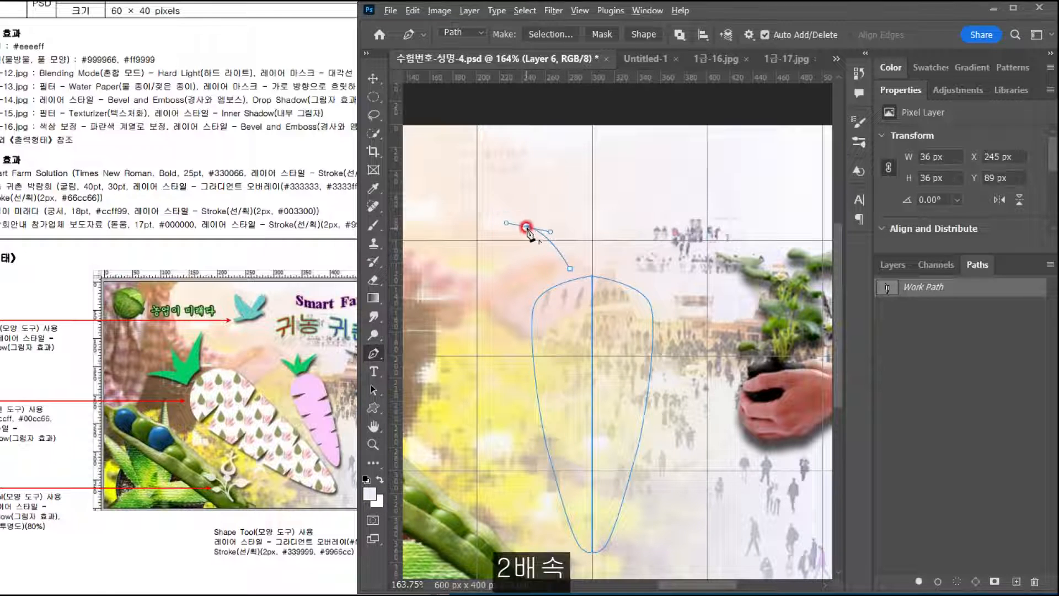
pyautogui.moveTo(581, 238); pyautogui.dragTo(582, 236)
pyautogui.click(592, 186)
pyautogui.click(607, 236)
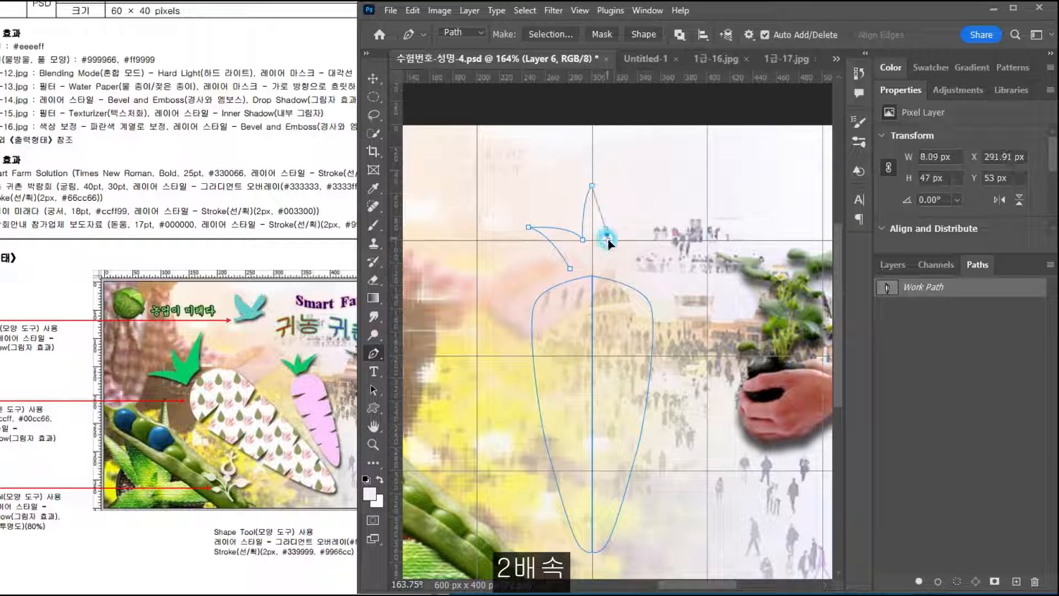
pyautogui.moveTo(674, 192); pyautogui.dragTo(709, 186)
pyautogui.moveTo(626, 261); pyautogui.dragTo(624, 283)
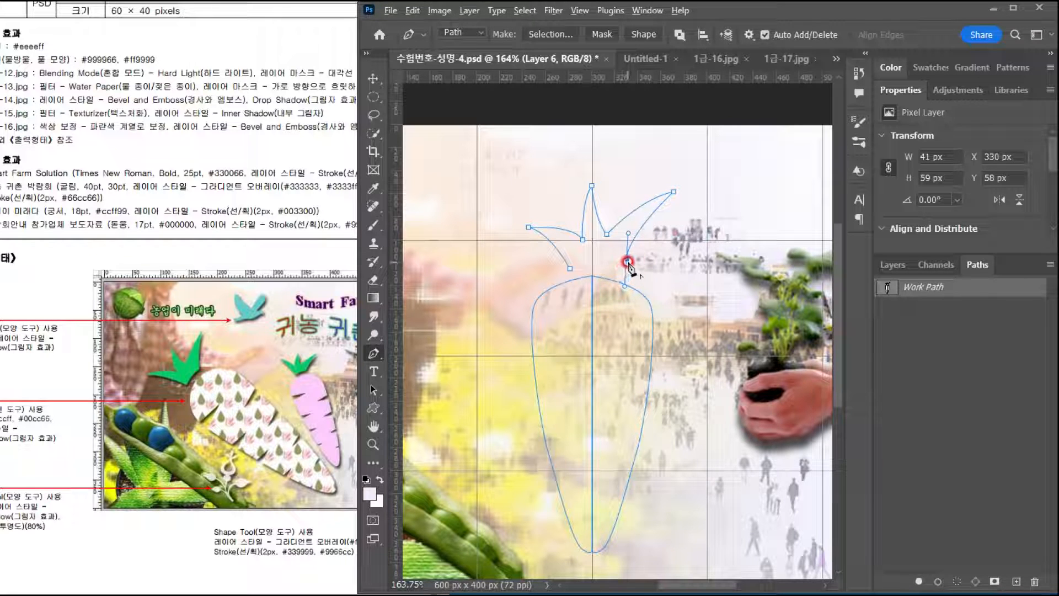
pyautogui.keyDown('alt'); pyautogui.click(627, 261); pyautogui.keyUp('alt')
pyautogui.click(571, 270)
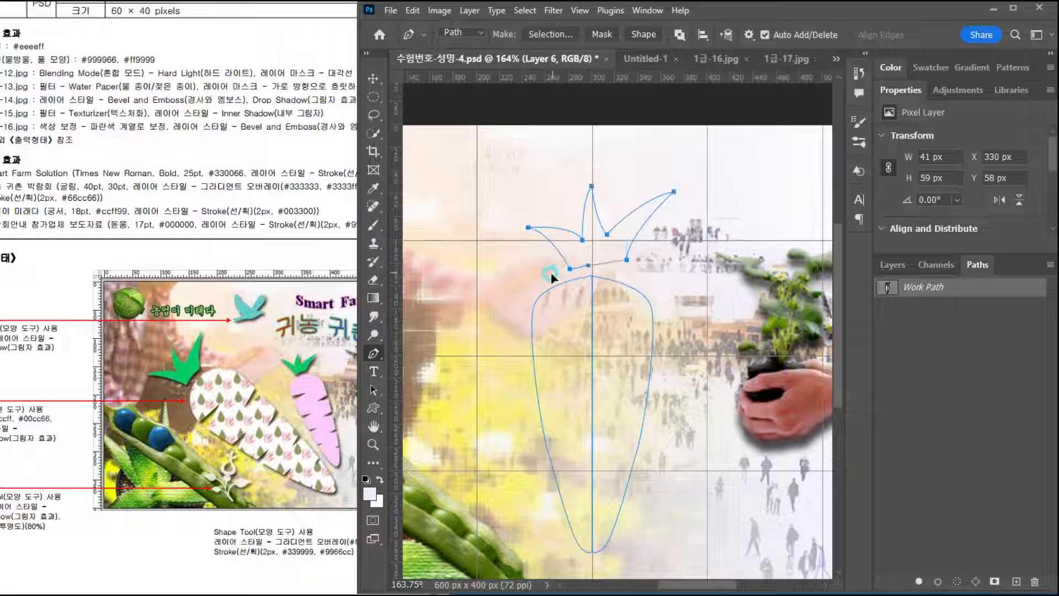
# Step: Move the lower-right anchor point of the leaf path slightly down with the Direct Selection tool
pyautogui.click(375, 388)
pyautogui.click(375, 389)
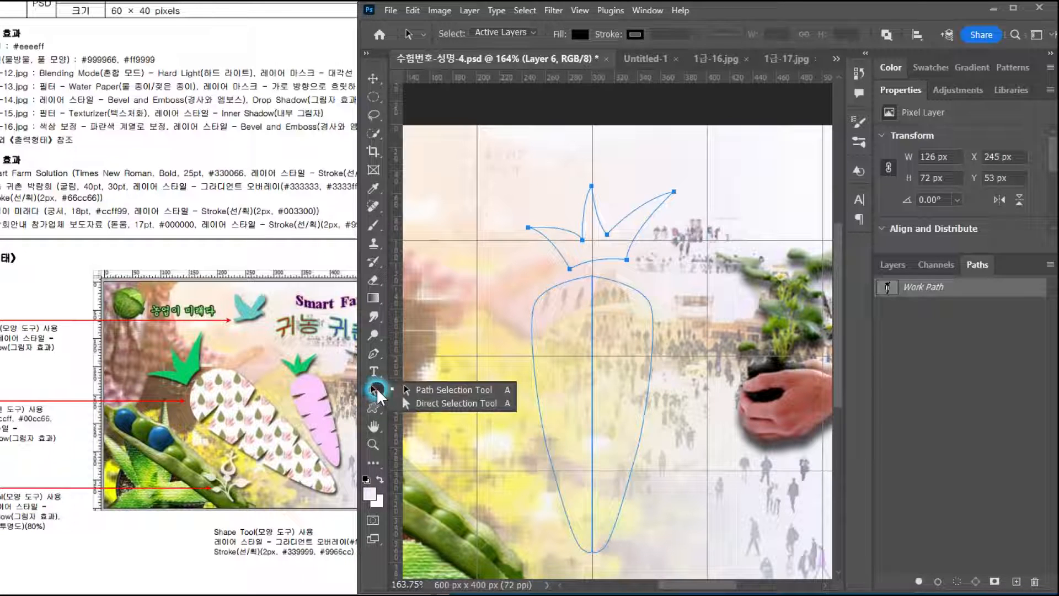
pyautogui.click(425, 400)
pyautogui.click(629, 262)
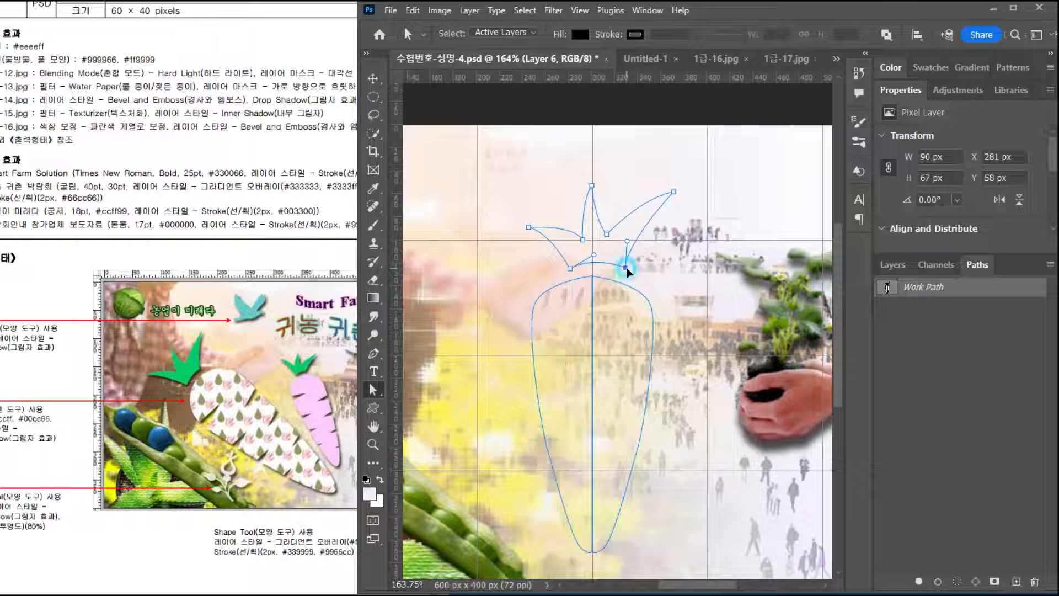
# Step: Save the Work Path as Path 1, then deselect it and display it again
pyautogui.scroll(-5, 640, 312)
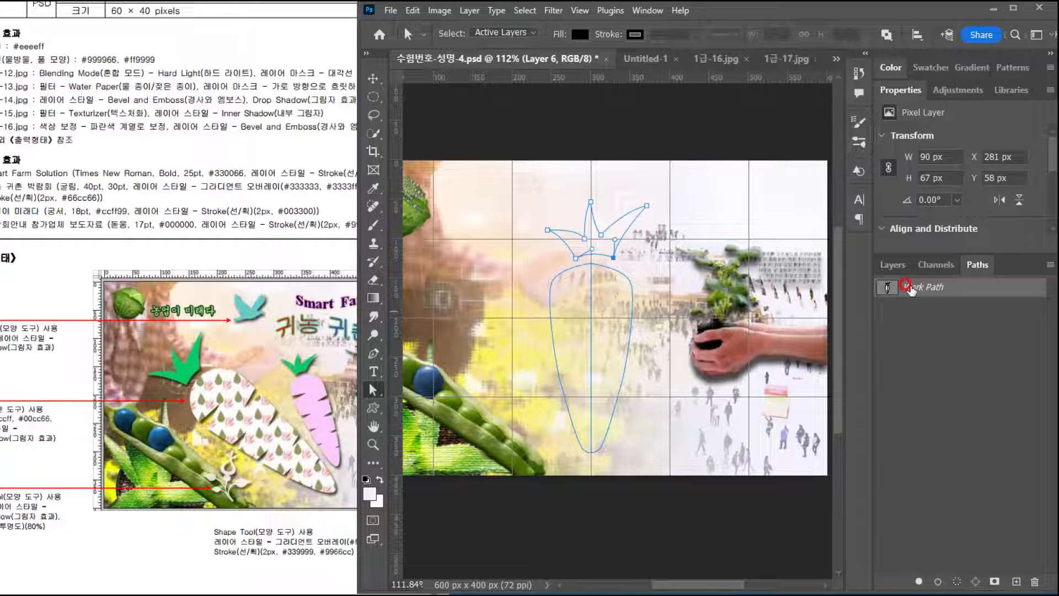
pyautogui.doubleClick(916, 288)
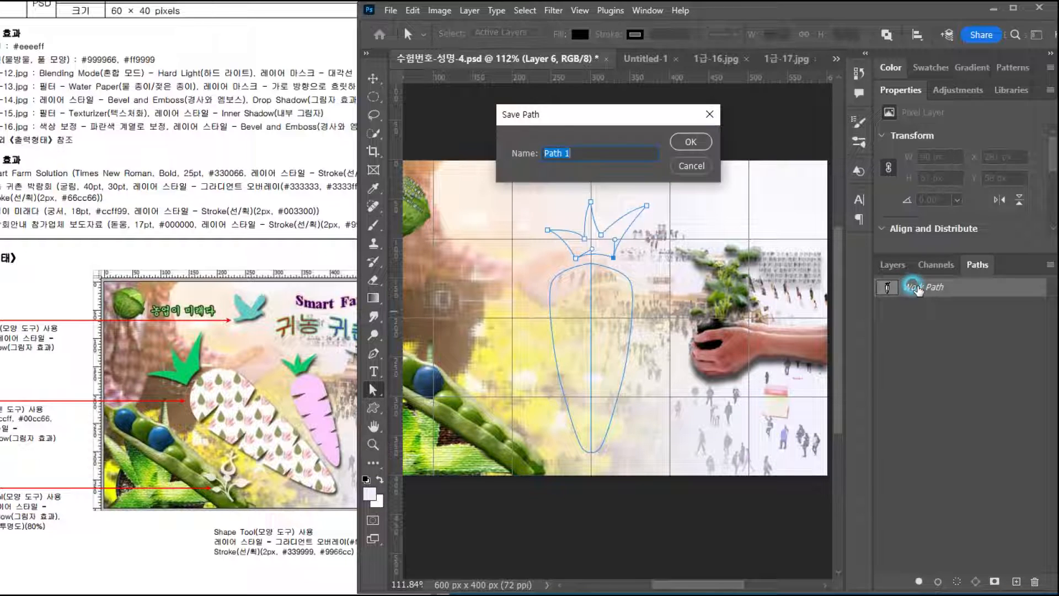
pyautogui.click(690, 142)
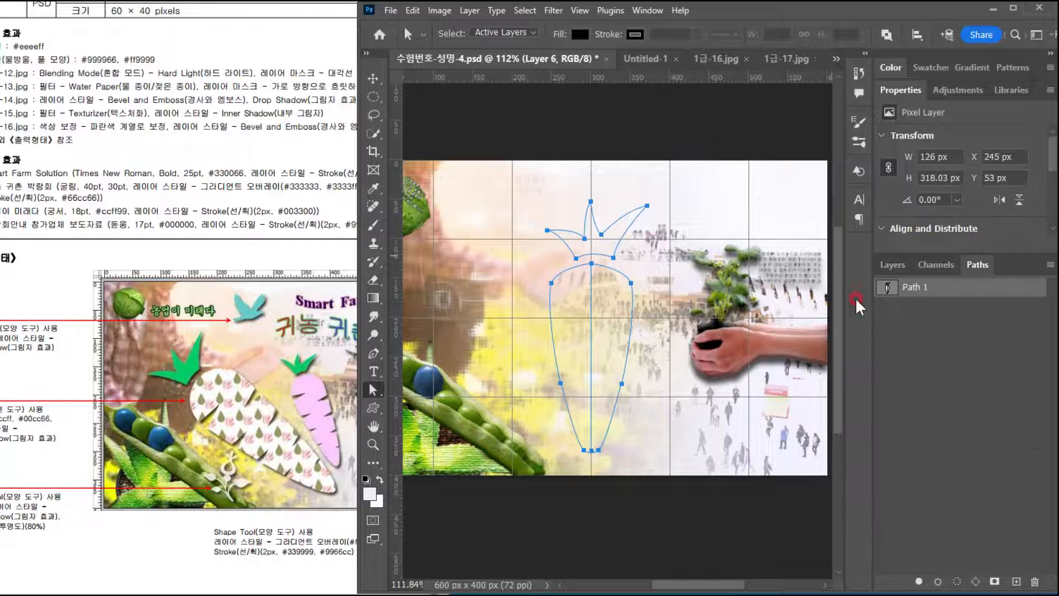
pyautogui.click(951, 336)
pyautogui.click(912, 286)
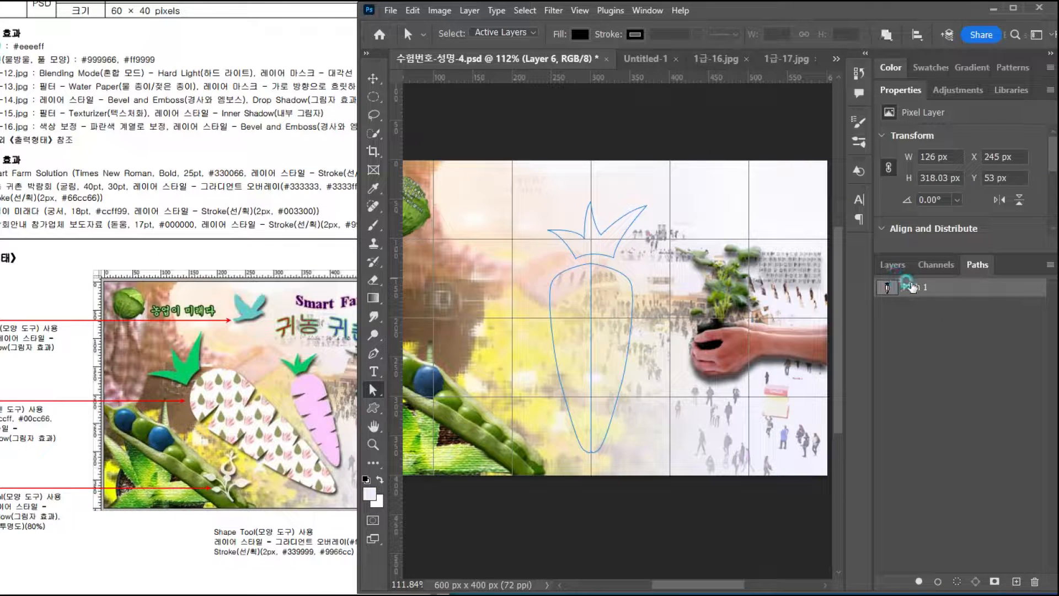
pyautogui.click(936, 350)
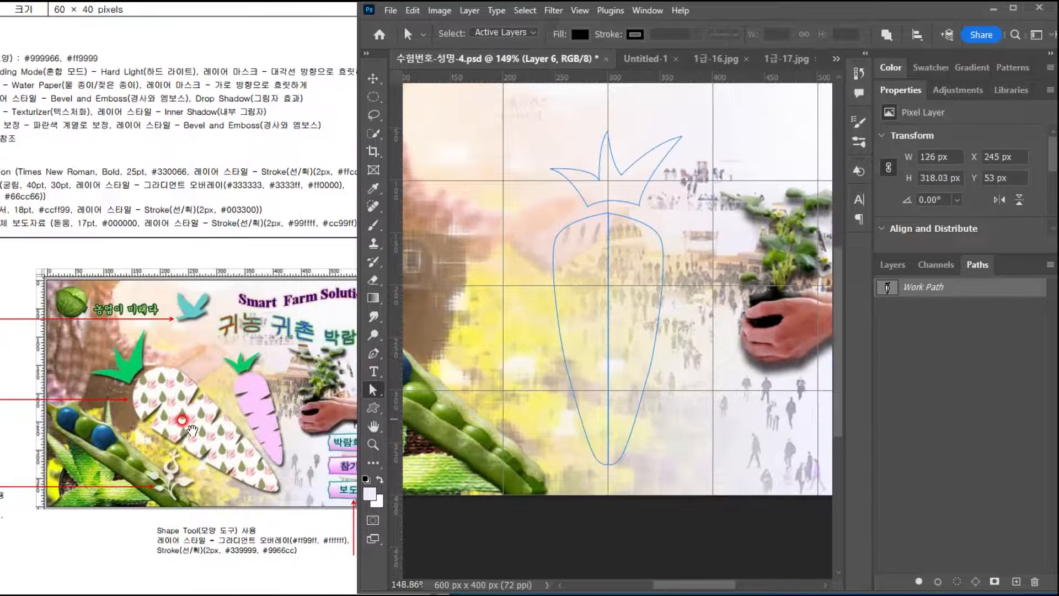
# Step: Draw a closed curved wedge about 81 × 25 px across the carrot body's upper left edge with the Pen tool
pyautogui.click(223, 381)
pyautogui.click(373, 354)
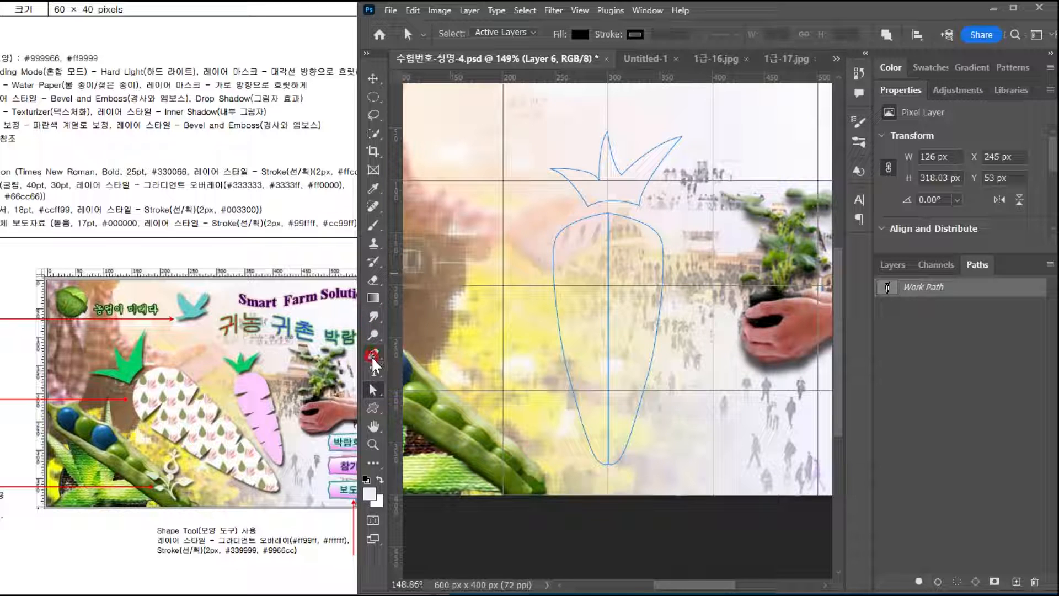
pyautogui.click(534, 270)
pyautogui.click(121, 401)
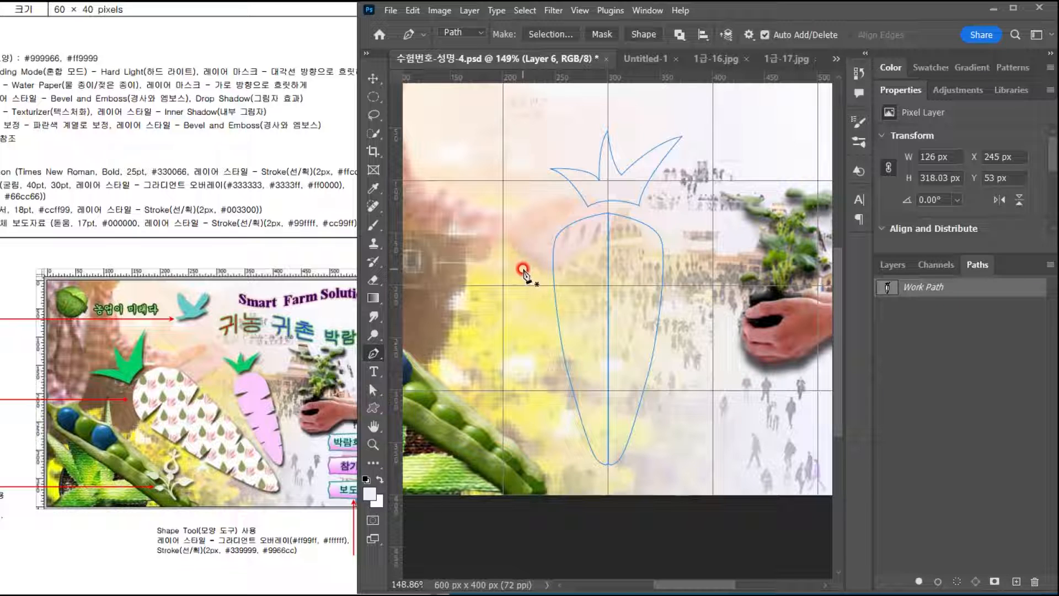
pyautogui.click(523, 269)
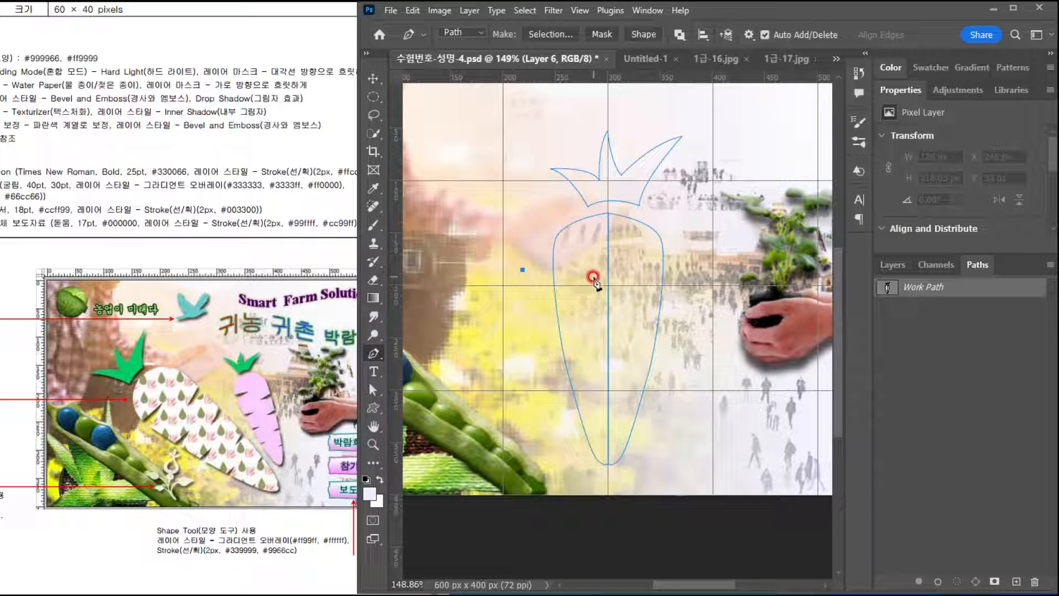
pyautogui.moveTo(608, 276); pyautogui.dragTo(531, 293)
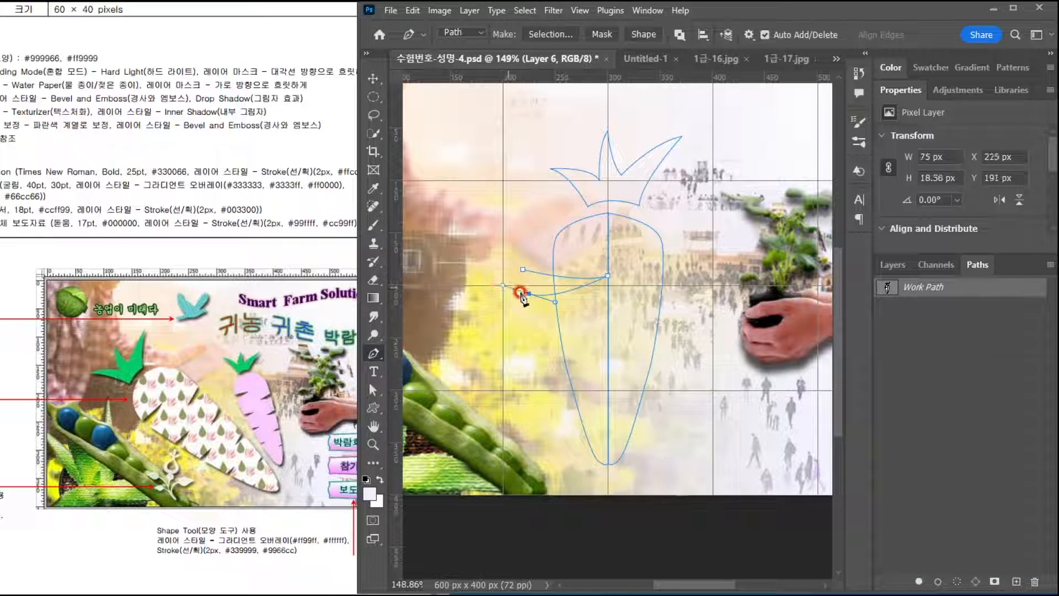
pyautogui.click(523, 271)
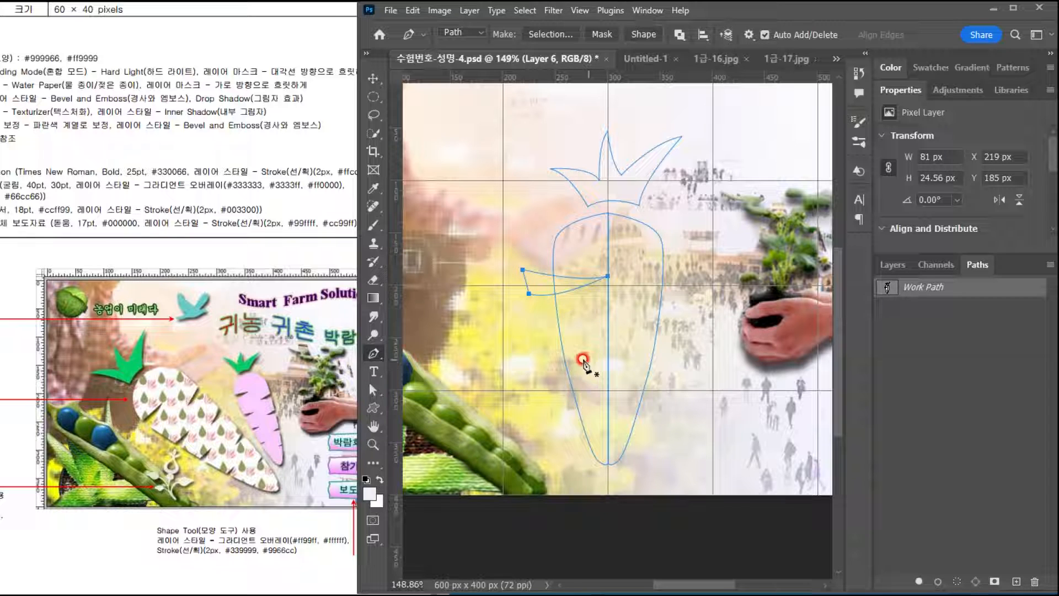
# Step: Duplicate the wedge path below the first one and scale the copy to about 81%, about 66 × 19 px
pyautogui.moveTo(375, 392); pyautogui.dragTo(437, 389)
pyautogui.click(549, 298)
pyautogui.click(545, 293)
pyautogui.moveTo(545, 296); pyautogui.dragTo(539, 320)
pyautogui.hotkey('ctrl', 't')
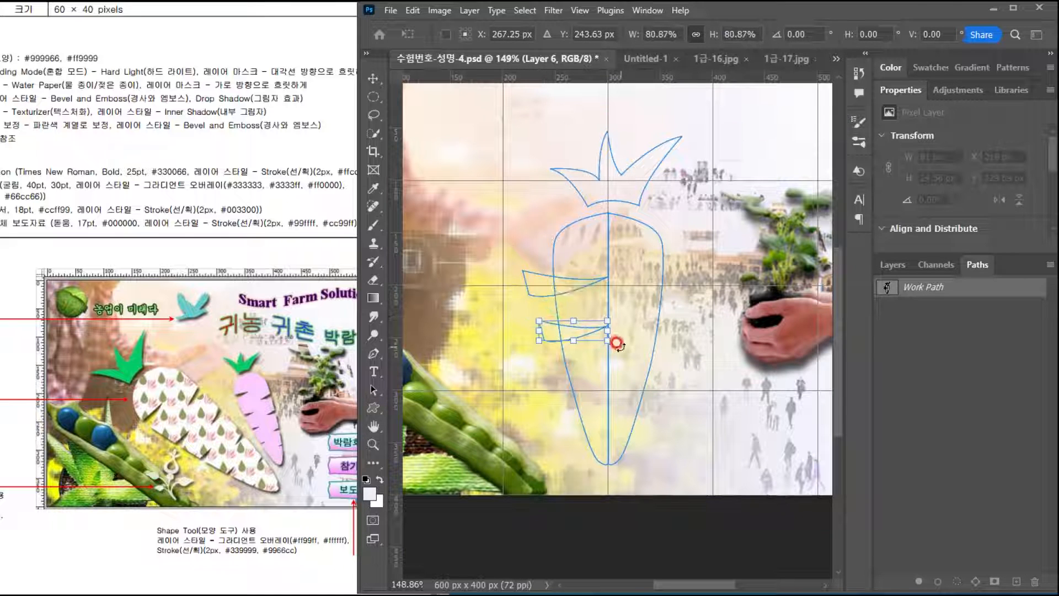
pyautogui.press('Return')
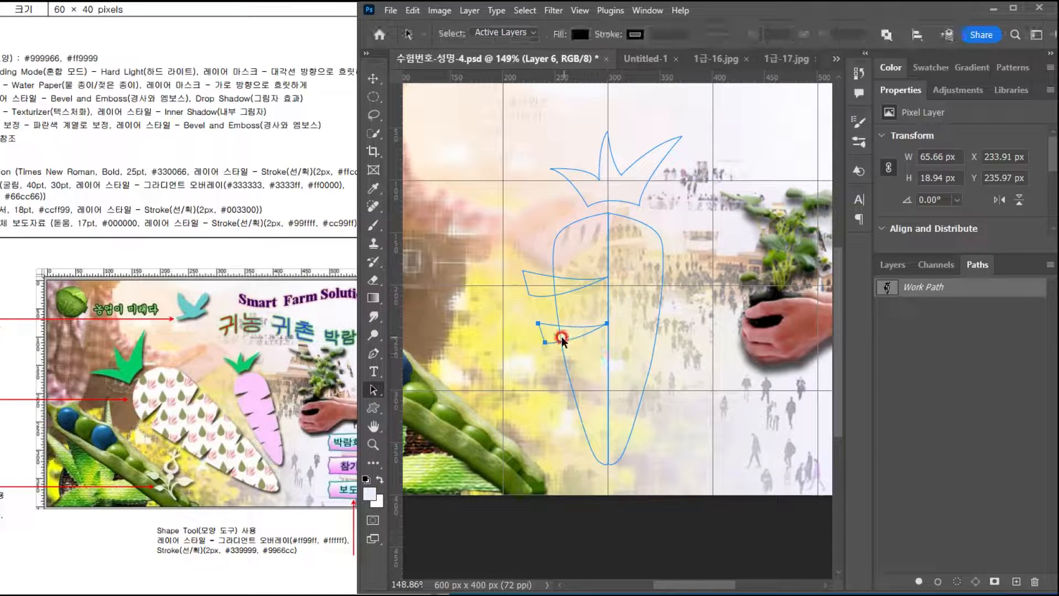
# Step: Add two more wedge copies further down the carrot's left edge, each scaled to about 56 × 16 px
pyautogui.moveTo(553, 342); pyautogui.dragTo(548, 388)
pyautogui.hotkey('ctrl', 't')
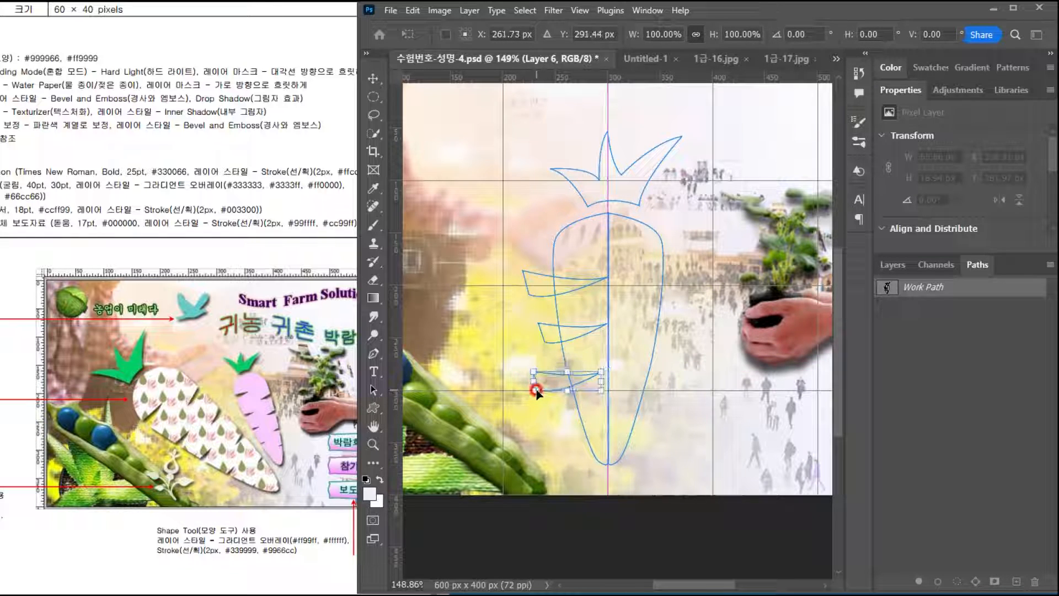
pyautogui.moveTo(533, 390); pyautogui.dragTo(555, 433)
pyautogui.press('Return')
pyautogui.scroll(2, 619, 419)
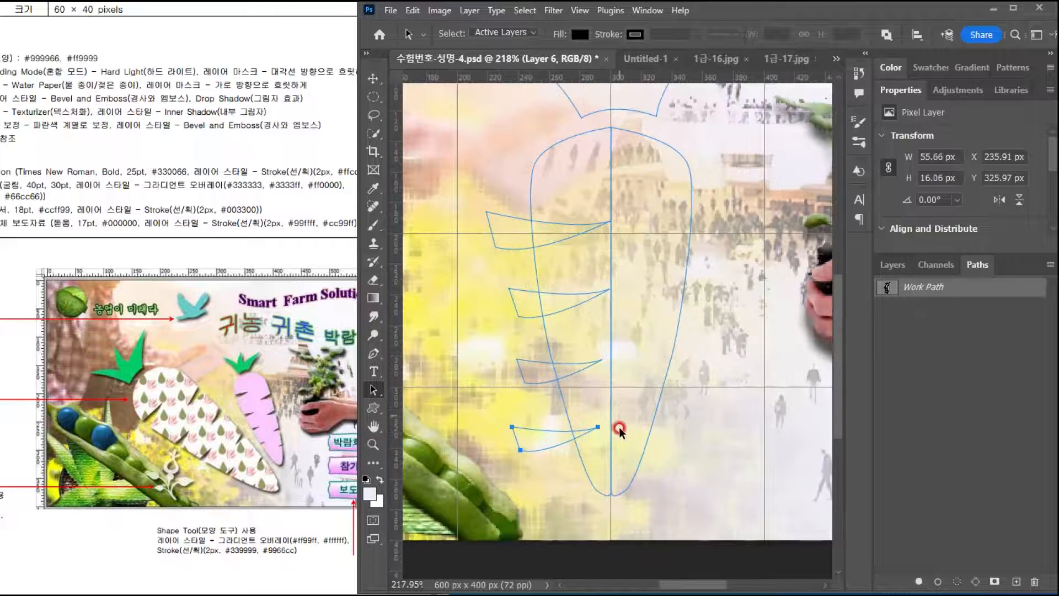
# Step: Scale the lowest wedge on the carrot's left edge down to about 46 × 13 px
pyautogui.hotkey('ctrl', 't')
pyautogui.moveTo(512, 450); pyautogui.dragTo(524, 450)
pyautogui.click(592, 463)
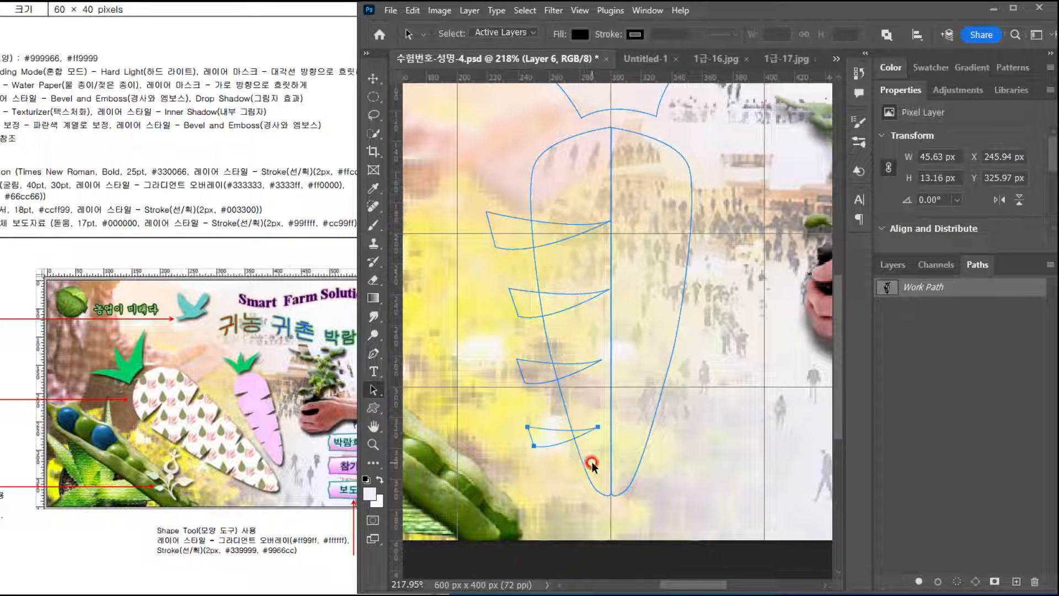
# Step: Duplicate the four left wedges onto the carrot's right side and flip the copies horizontally
pyautogui.keyDown('shift'); pyautogui.click(541, 380); pyautogui.keyUp('shift')
pyautogui.keyDown('shift'); pyautogui.click(534, 310); pyautogui.keyUp('shift')
pyautogui.keyDown('shift'); pyautogui.click(513, 235); pyautogui.keyUp('shift')
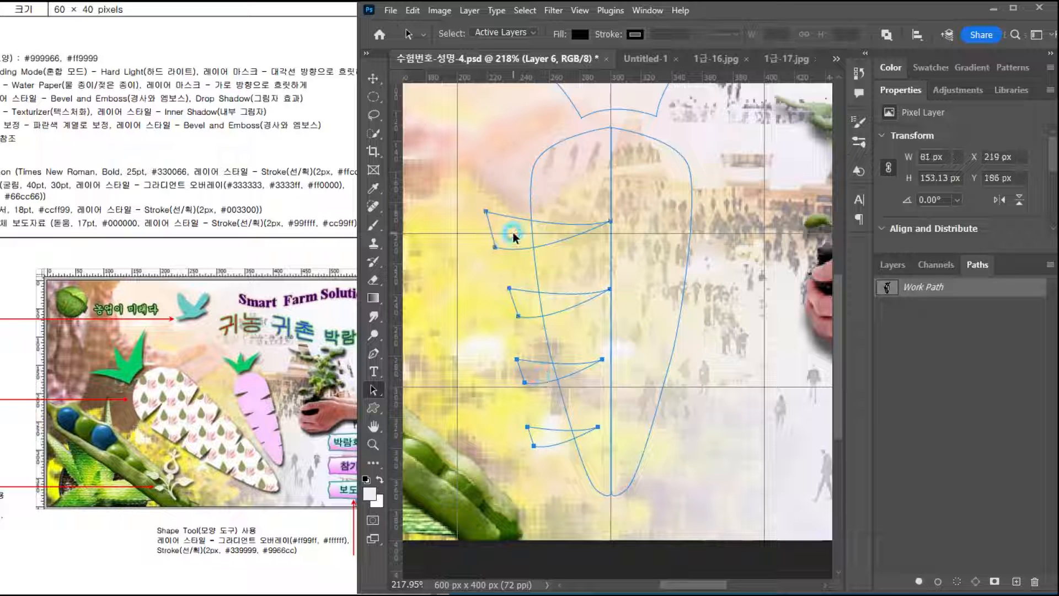
pyautogui.moveTo(511, 244); pyautogui.dragTo(627, 267)
pyautogui.hotkey('ctrl', 't')
pyautogui.rightClick(637, 259)
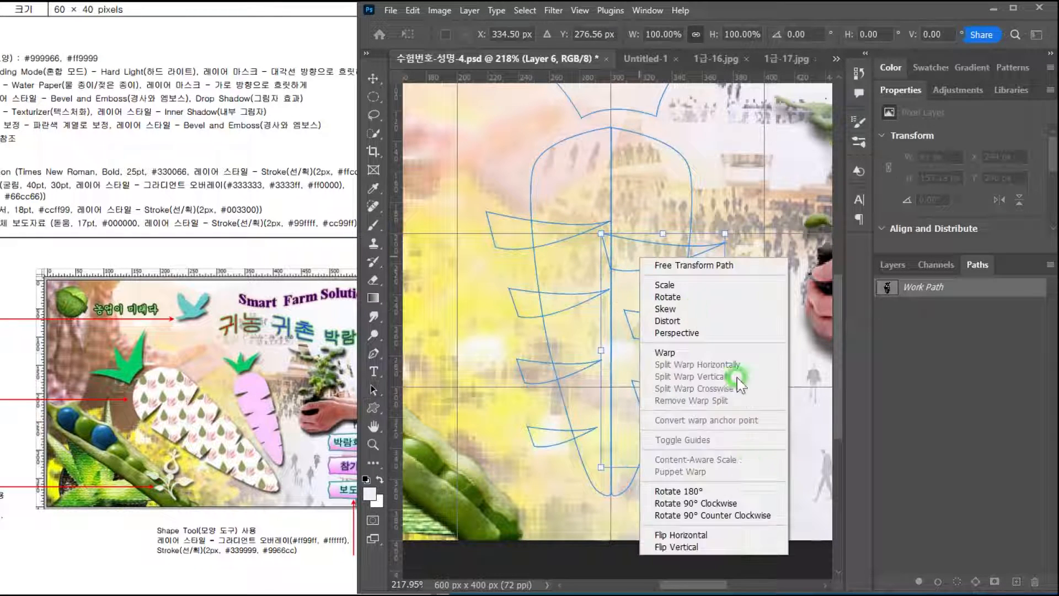
pyautogui.click(698, 535)
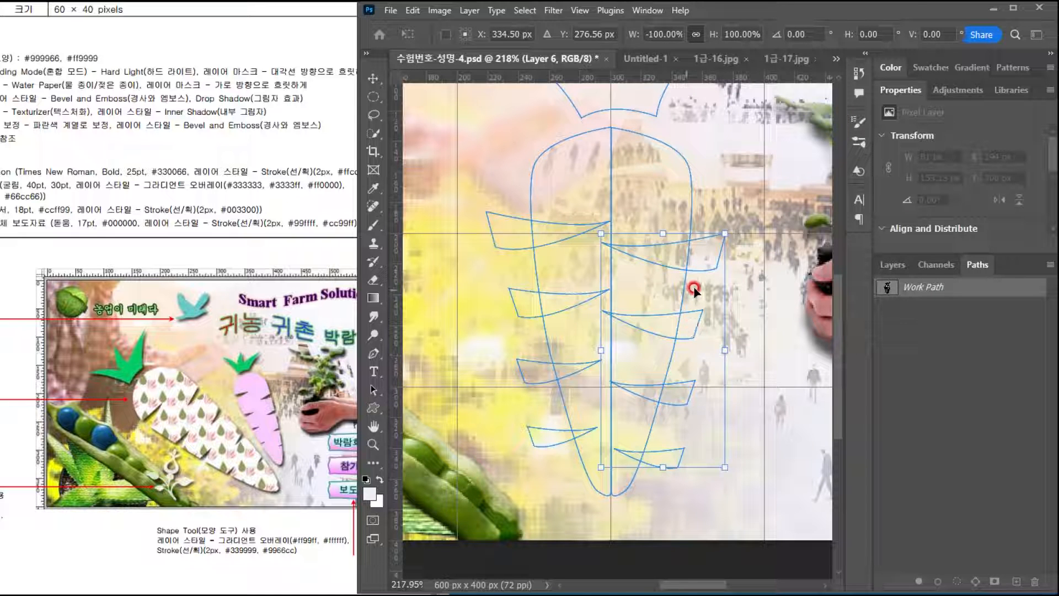
pyautogui.moveTo(740, 224); pyautogui.dragTo(729, 217)
pyautogui.moveTo(684, 267); pyautogui.dragTo(709, 256)
pyautogui.press('Return')
# Step: Move the lower wedges on the right side individually so they cut across the carrot's tapering edge
pyautogui.press('a')
pyautogui.click(701, 338)
pyautogui.click(712, 350)
pyautogui.moveTo(697, 397); pyautogui.dragTo(685, 401)
pyautogui.moveTo(696, 469); pyautogui.dragTo(677, 461)
pyautogui.click(754, 455)
# Step: Load the Work Path as a selection to check how the wedges combine with the body, then deselect
pyautogui.scroll(-2, 754, 456)
pyautogui.click(571, 287)
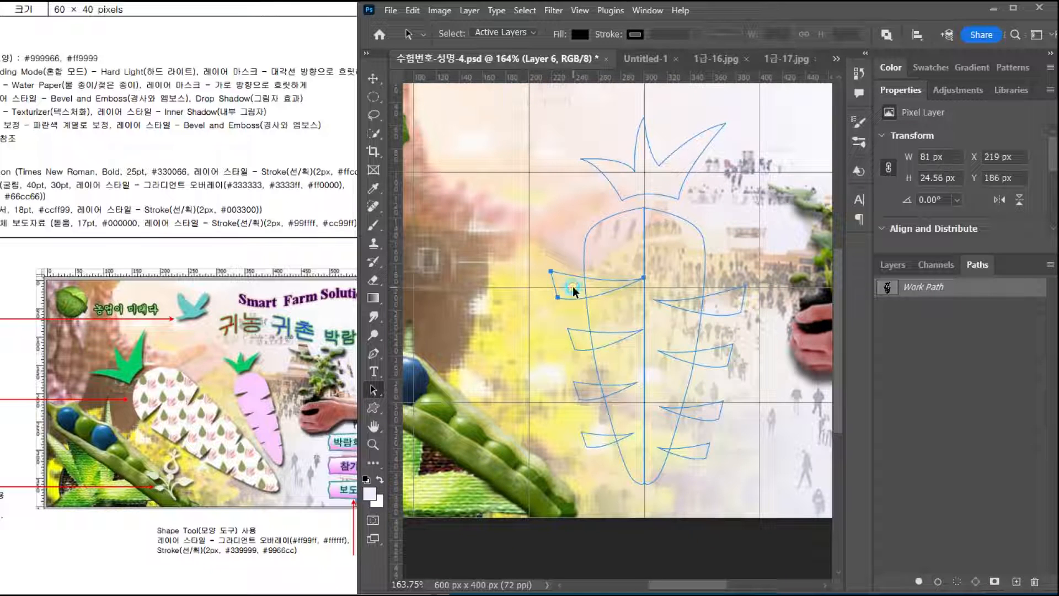
pyautogui.keyDown('shift'); pyautogui.click(596, 343); pyautogui.keyUp('shift')
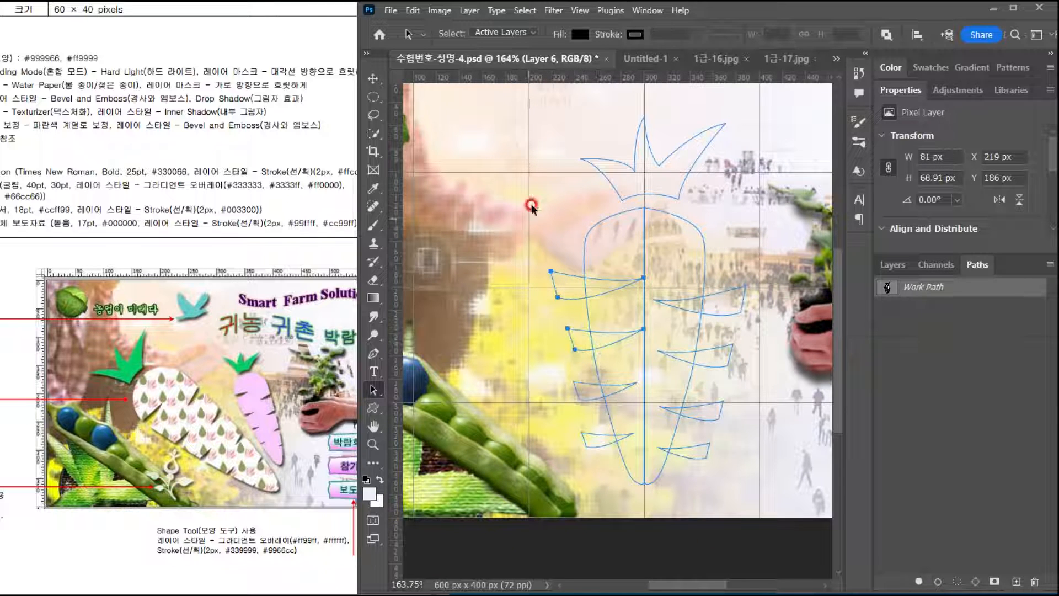
pyautogui.keyDown('ctrl'); pyautogui.click(887, 293); pyautogui.keyUp('ctrl')
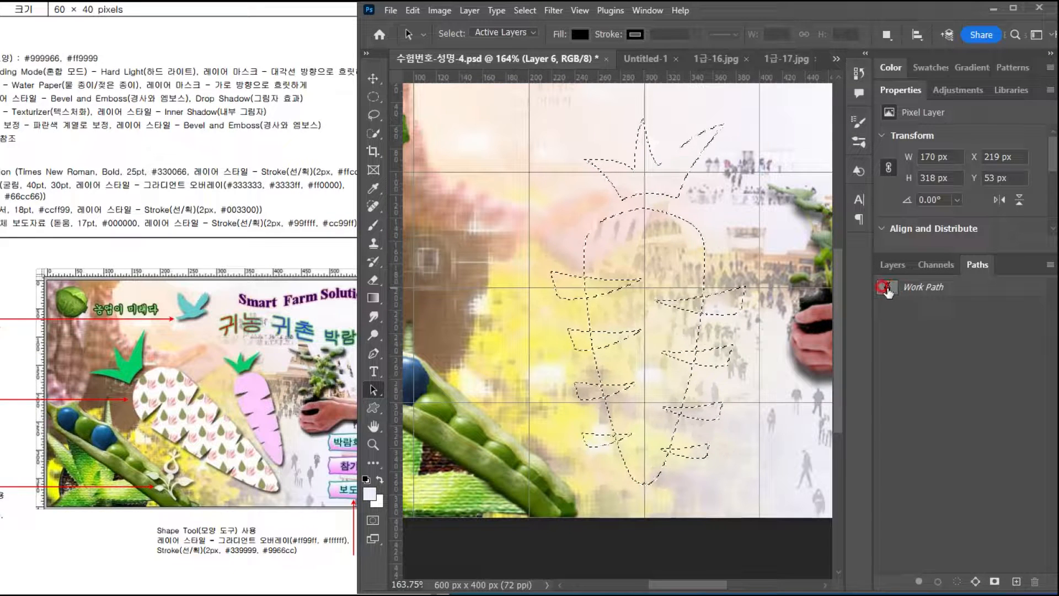
pyautogui.hotkey('ctrl', 'd')
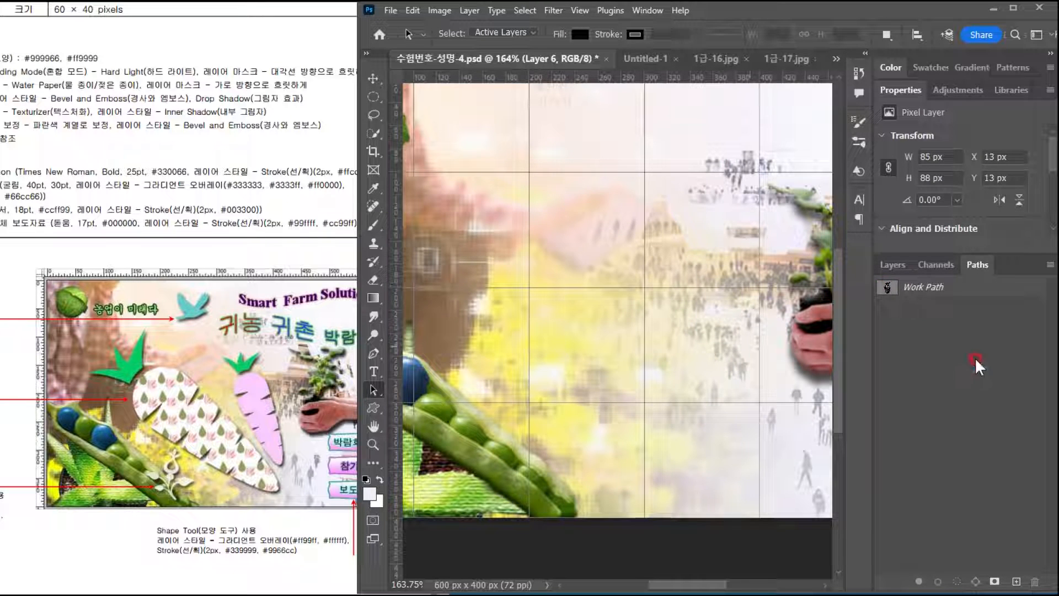
# Step: Set the path operation of all eight wedges to Subtract Front Shape and check the outline as a temporary selection
pyautogui.click(887, 293)
pyautogui.click(574, 297)
pyautogui.keyDown('shift'); pyautogui.click(577, 347); pyautogui.keyUp('shift')
pyautogui.keyDown('shift'); pyautogui.click(586, 385); pyautogui.keyUp('shift')
pyautogui.keyDown('shift'); pyautogui.click(589, 437); pyautogui.keyUp('shift')
pyautogui.keyDown('shift'); pyautogui.click(691, 451); pyautogui.keyUp('shift')
pyautogui.keyDown('shift'); pyautogui.click(710, 419); pyautogui.keyUp('shift')
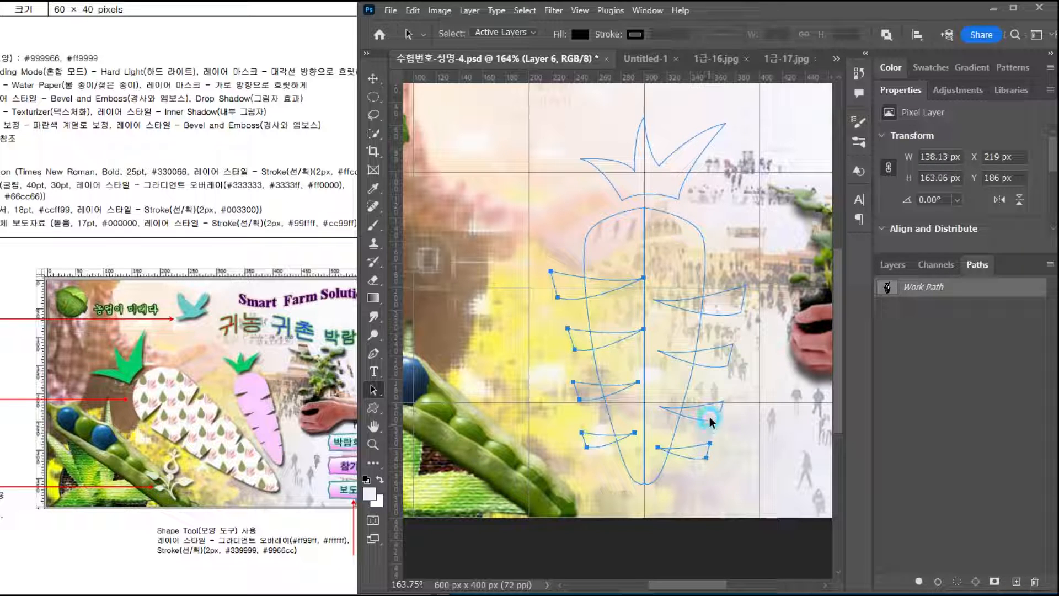
pyautogui.click(887, 33)
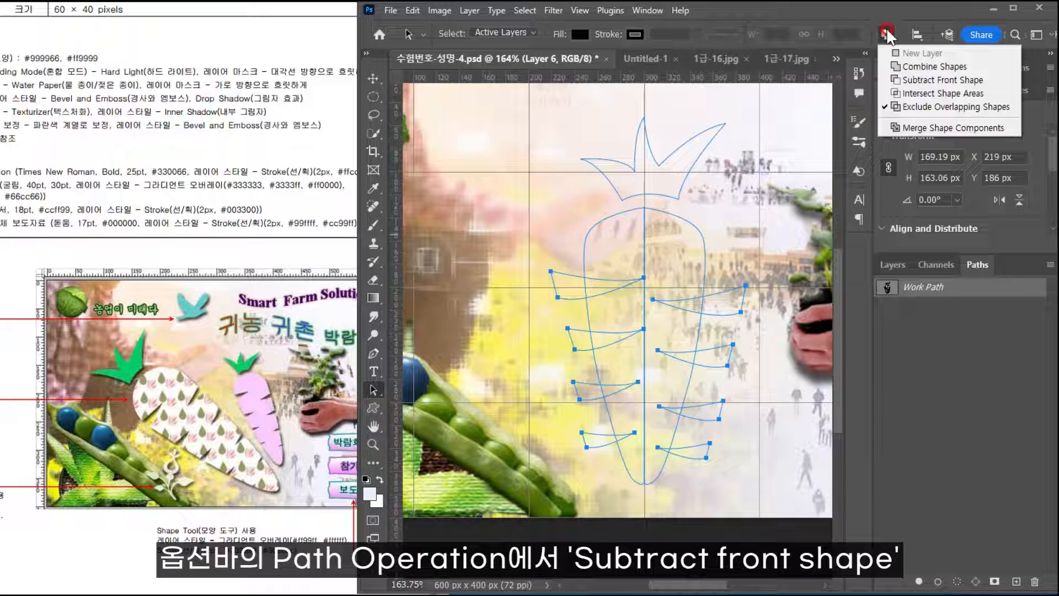
pyautogui.click(907, 79)
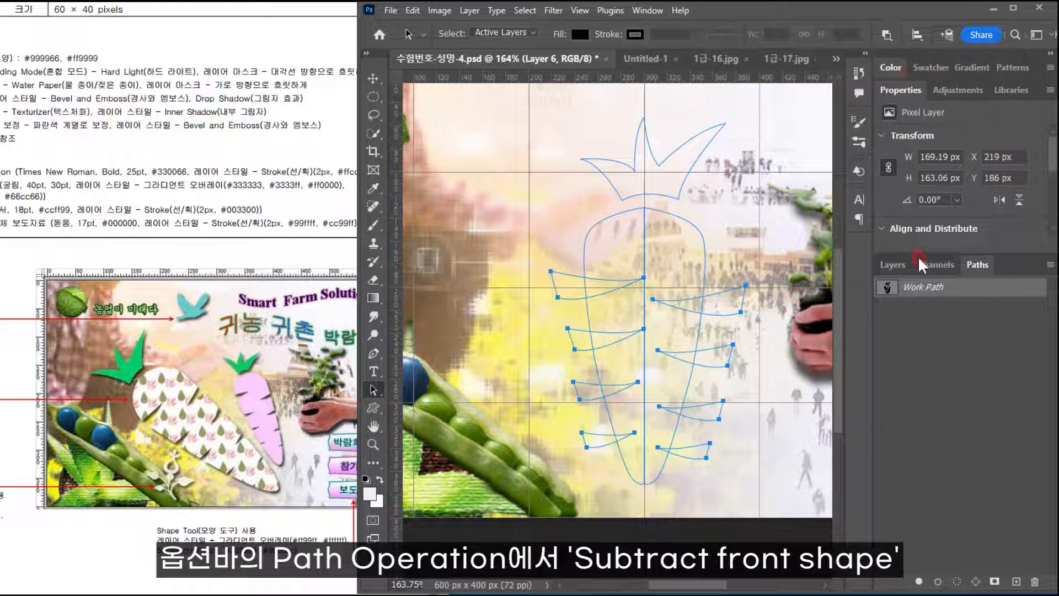
pyautogui.keyDown('ctrl'); pyautogui.click(886, 287); pyautogui.keyUp('ctrl')
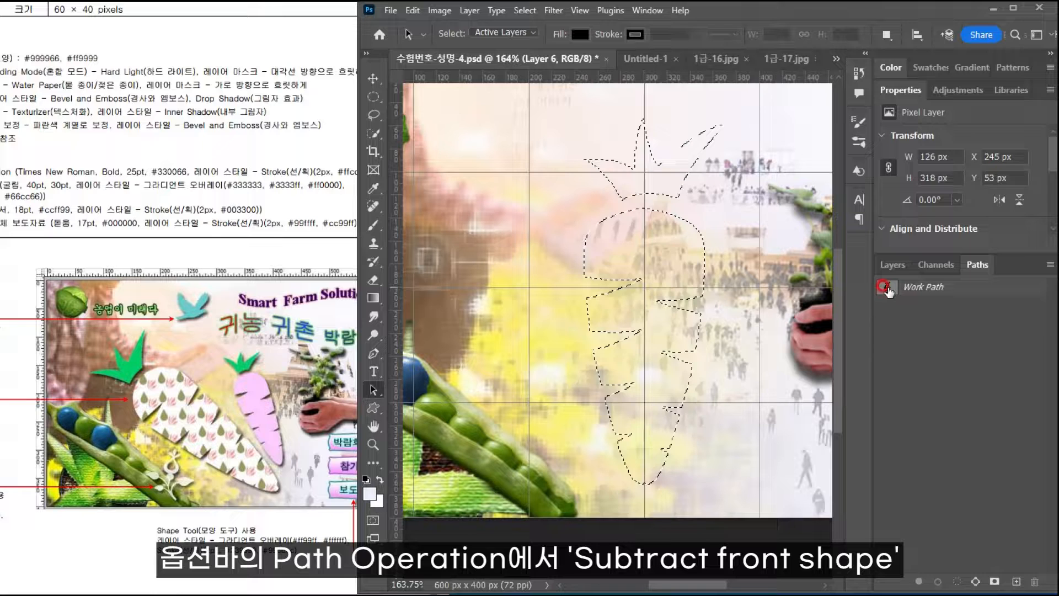
pyautogui.hotkey('ctrl', 'd')
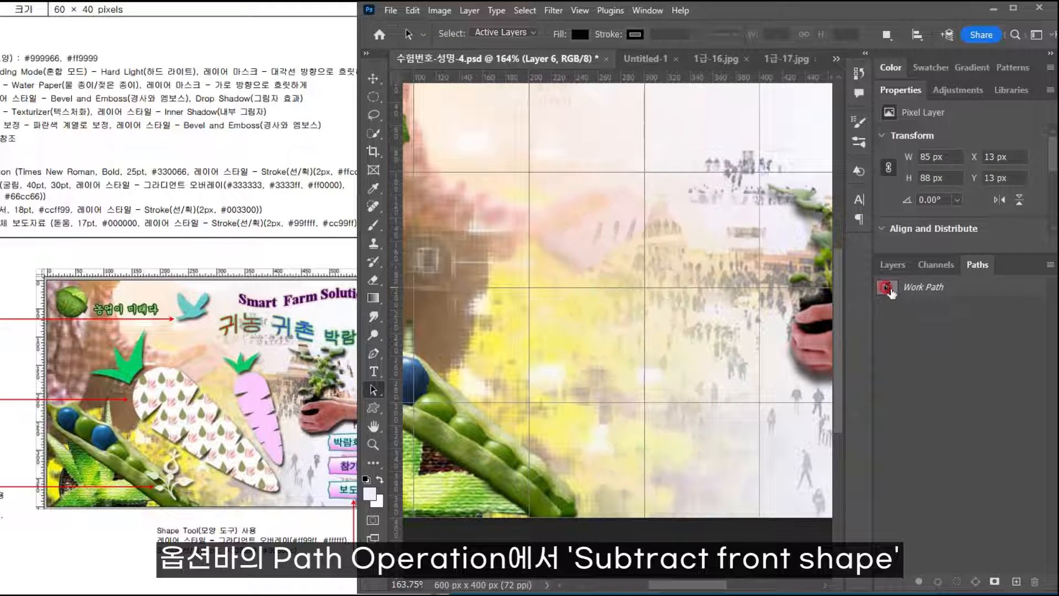
# Step: Rotate the whole carrot path to about -44° and stretch its height to about 106%, placing it beside the pea pod
pyautogui.click(889, 290)
pyautogui.scroll(-3, 729, 210)
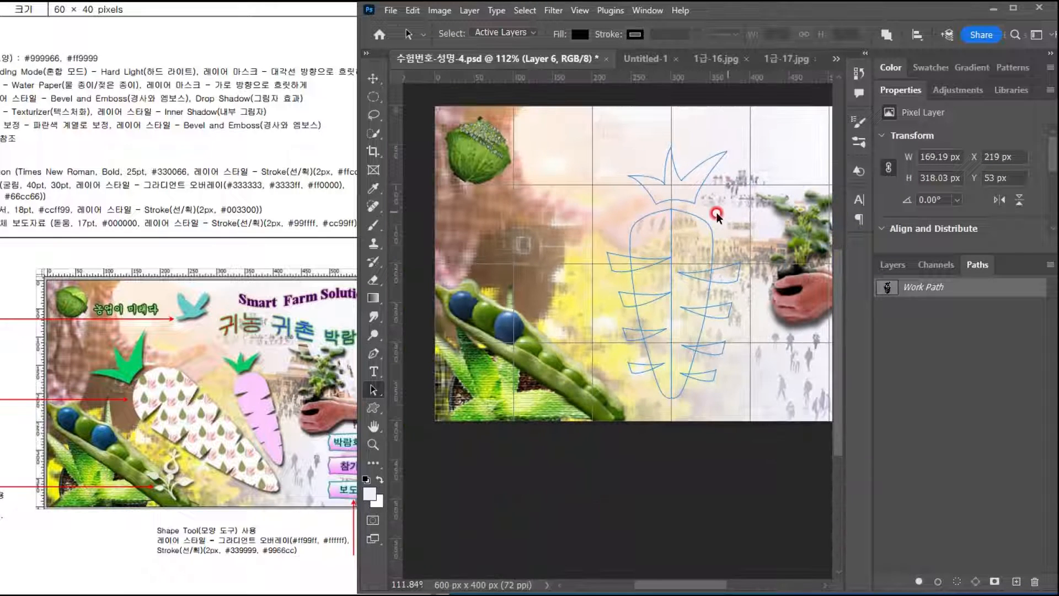
pyautogui.scroll(-2, 725, 214)
pyautogui.click(595, 370)
pyautogui.hotkey('ctrl', 't')
pyautogui.moveTo(714, 180); pyautogui.dragTo(607, 208)
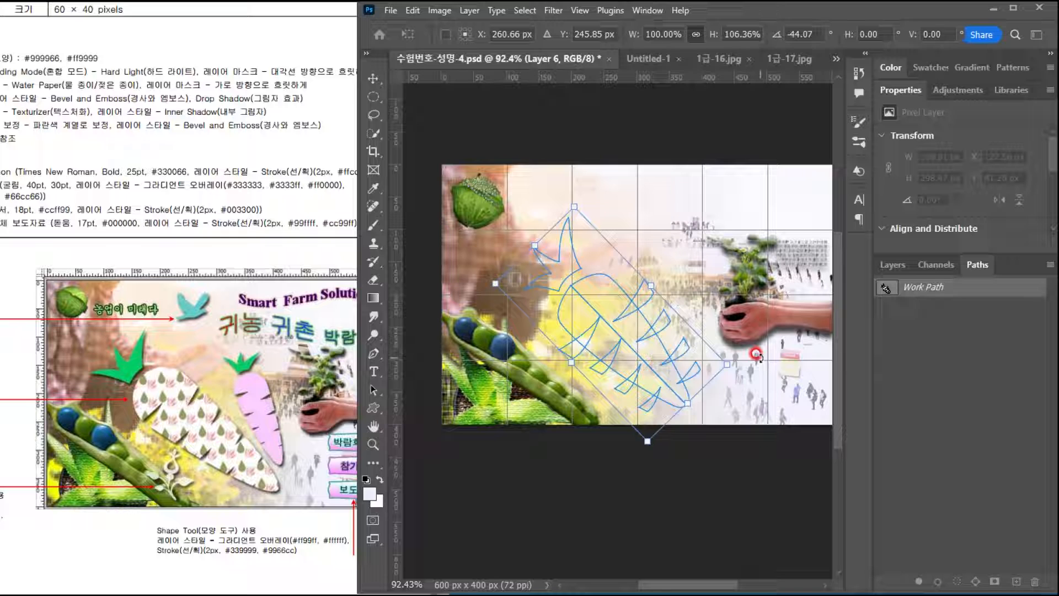
pyautogui.press('Return')
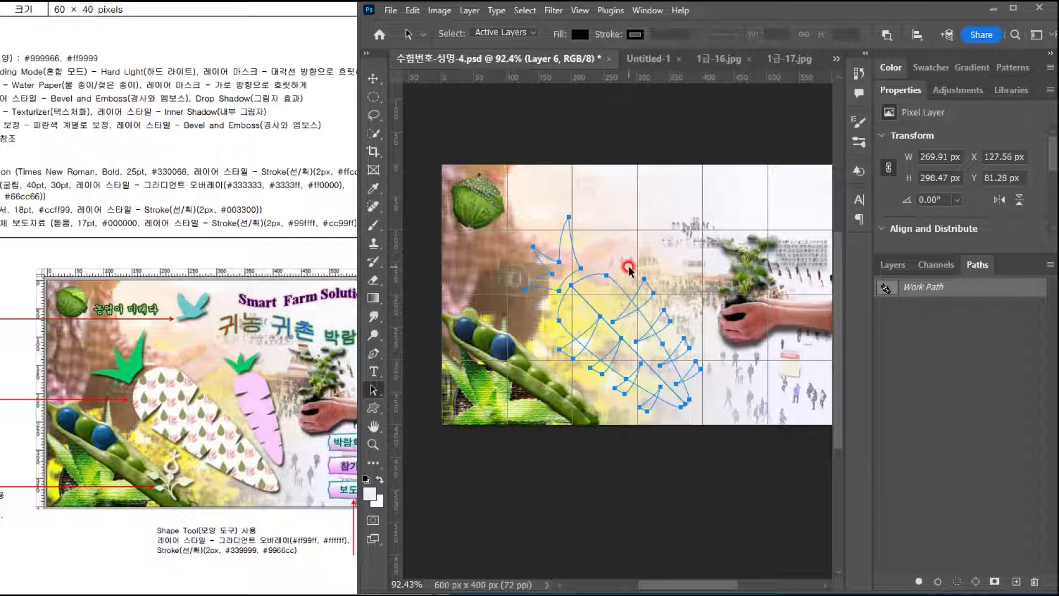
# Step: Select the carrot body path with its wedges, excluding the leaves, and load it as a selection
pyautogui.click(676, 396)
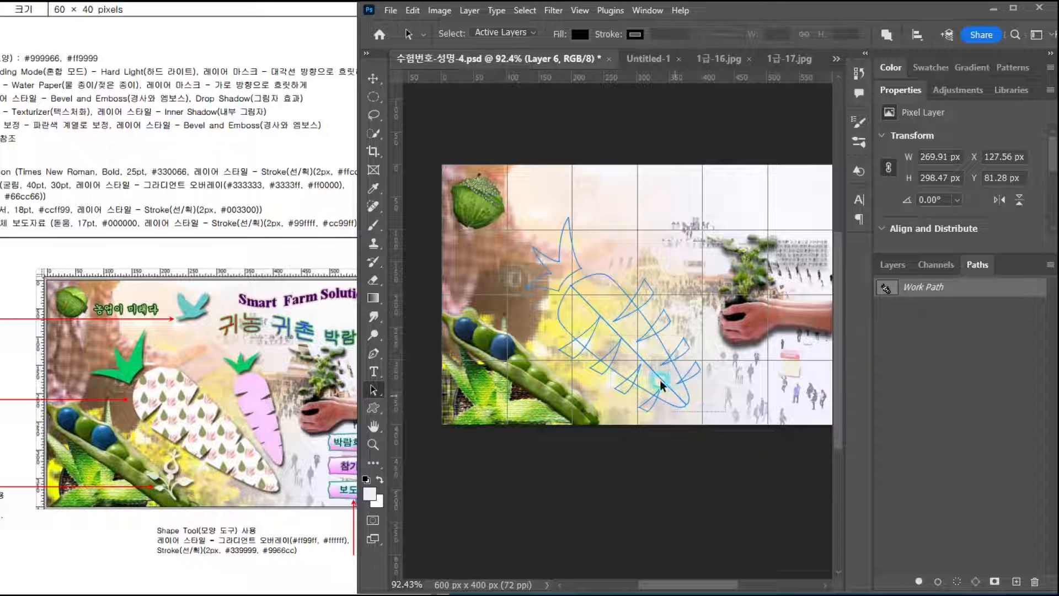
pyautogui.click(558, 300)
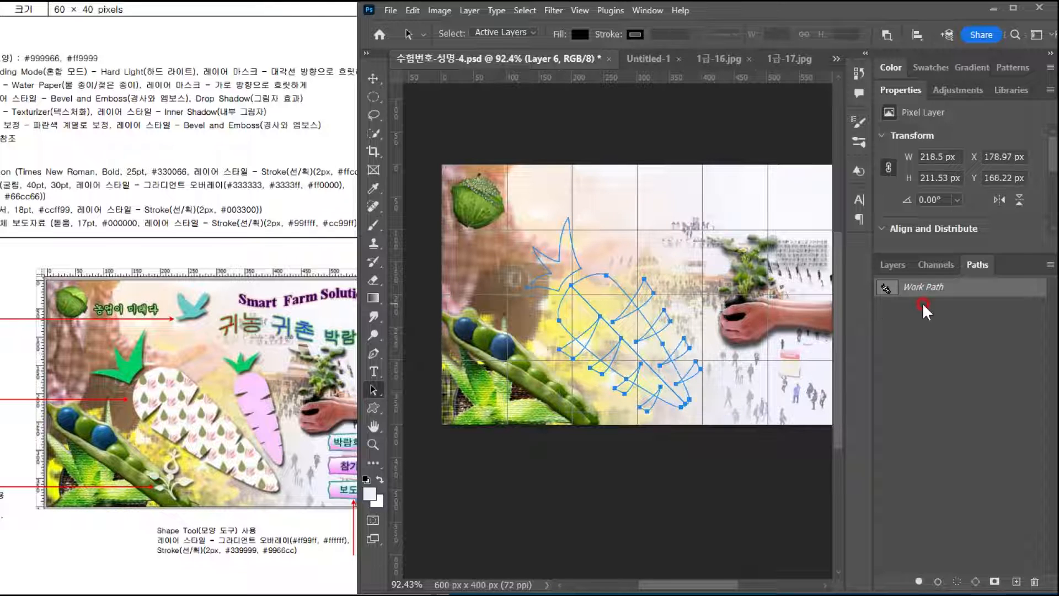
pyautogui.click(958, 583)
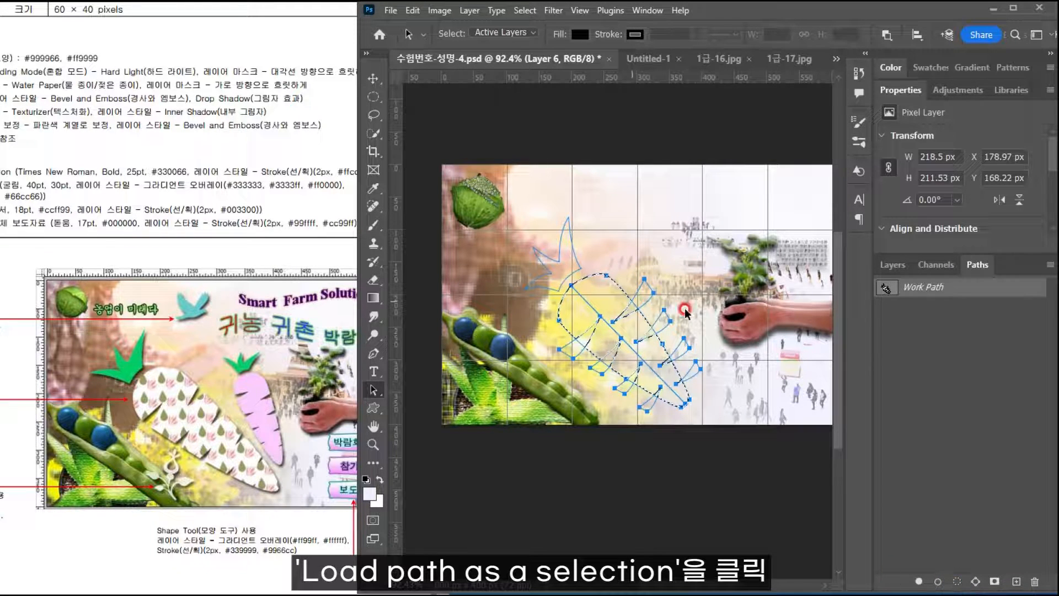
# Step: Create a new layer above the Hue/Saturation 1 adjustment layer
pyautogui.click(894, 266)
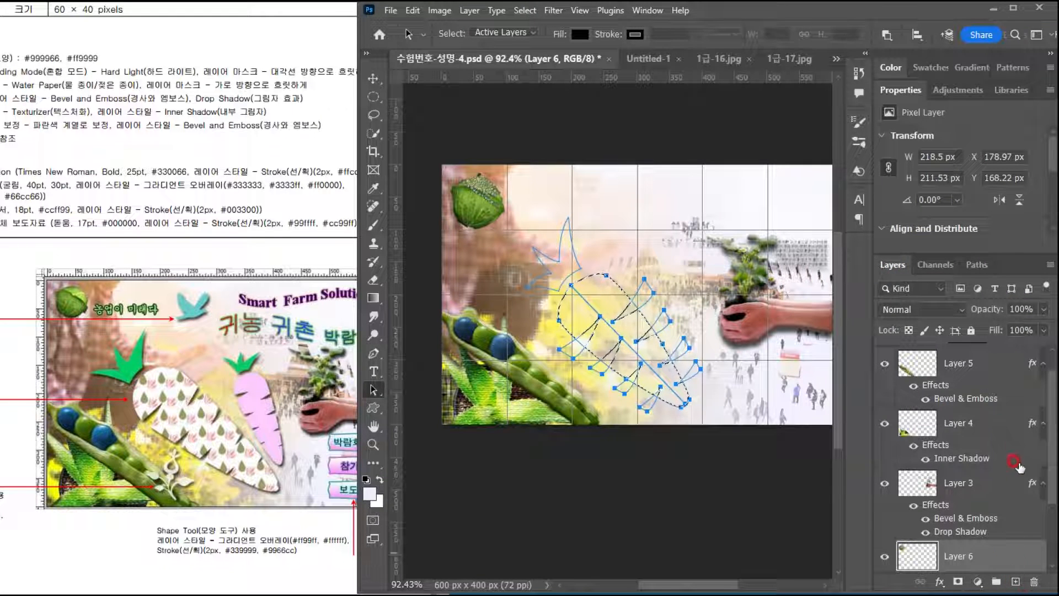
pyautogui.click(972, 402)
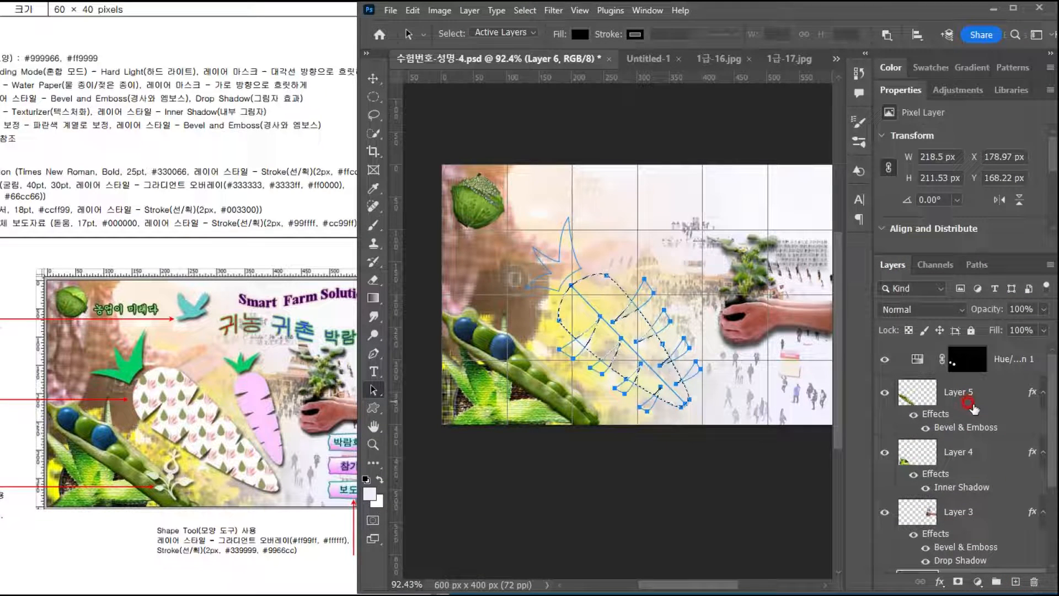
pyautogui.click(1012, 356)
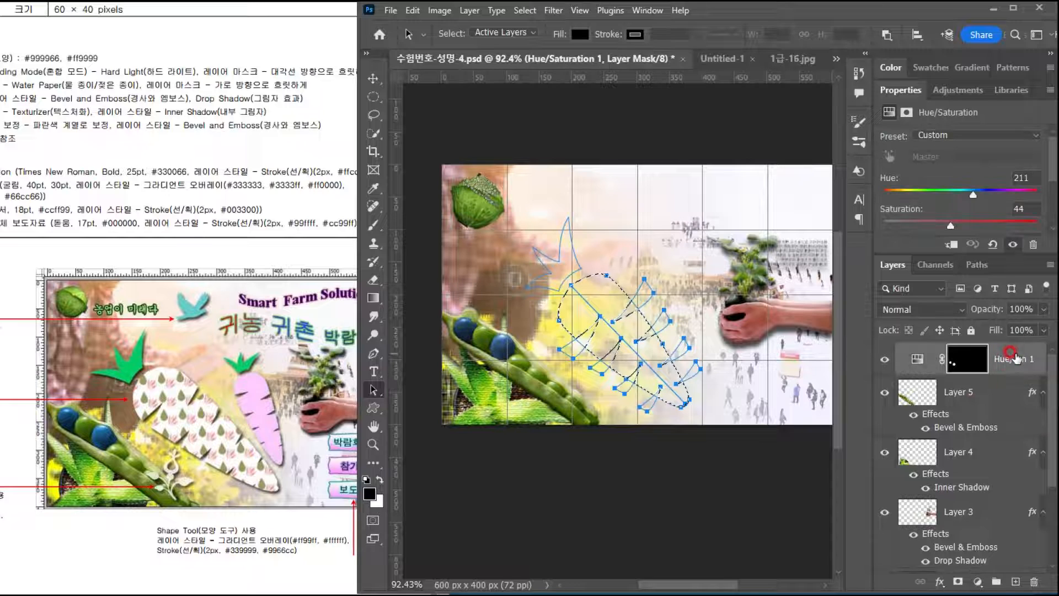
pyautogui.click(1016, 582)
# Step: Check the reference carrot, then fill the carrot body selection with white on the new layer and deselect
pyautogui.click(552, 440)
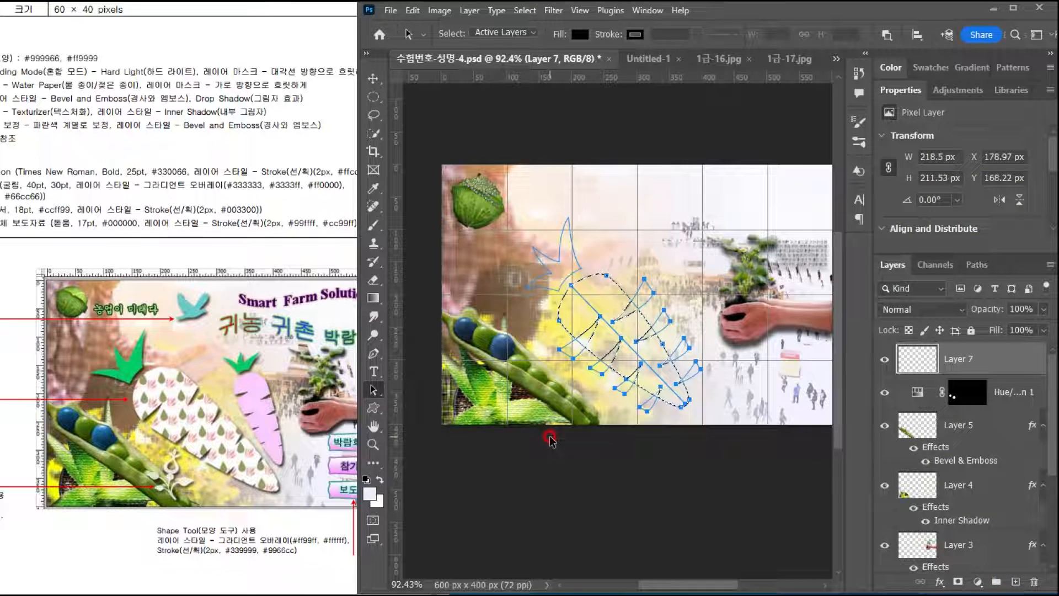
pyautogui.moveTo(58, 446); pyautogui.dragTo(167, 453)
pyautogui.moveTo(310, 455); pyautogui.dragTo(179, 457)
pyautogui.click(729, 20)
pyautogui.click(458, 412)
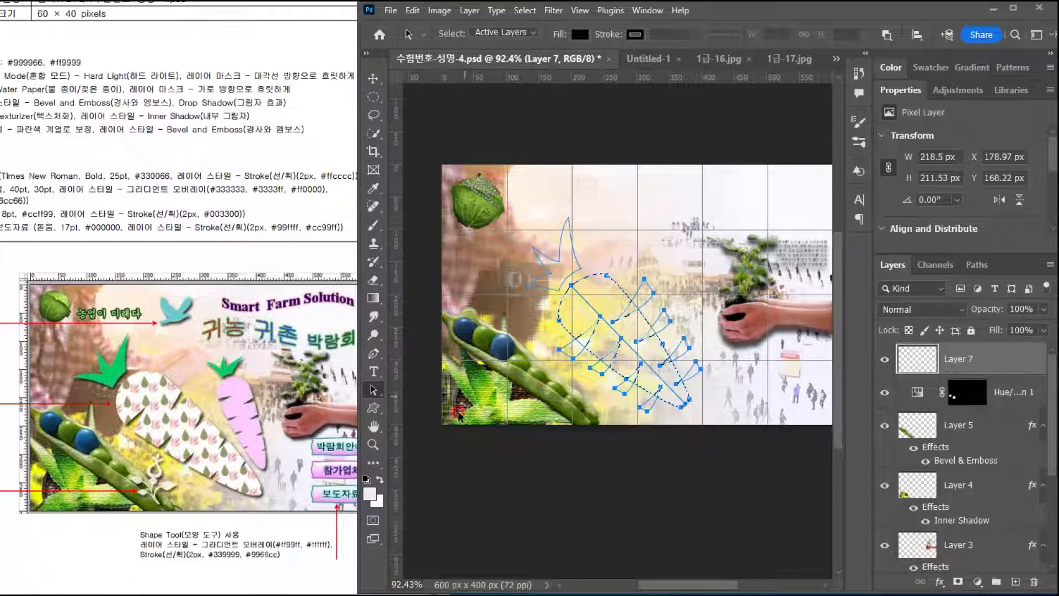
pyautogui.click(379, 480)
pyautogui.click(368, 494)
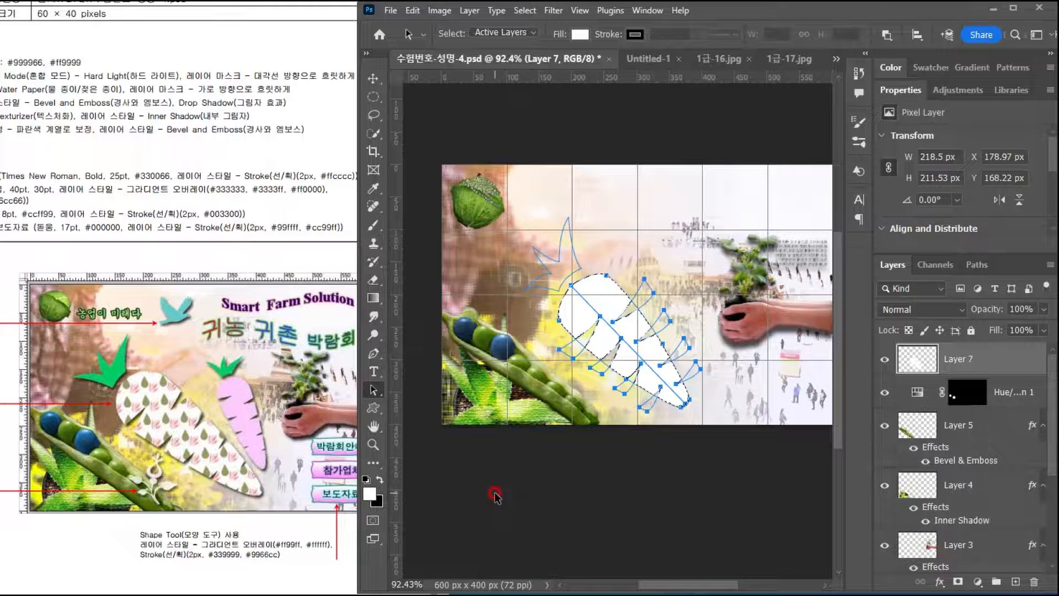
pyautogui.click(971, 264)
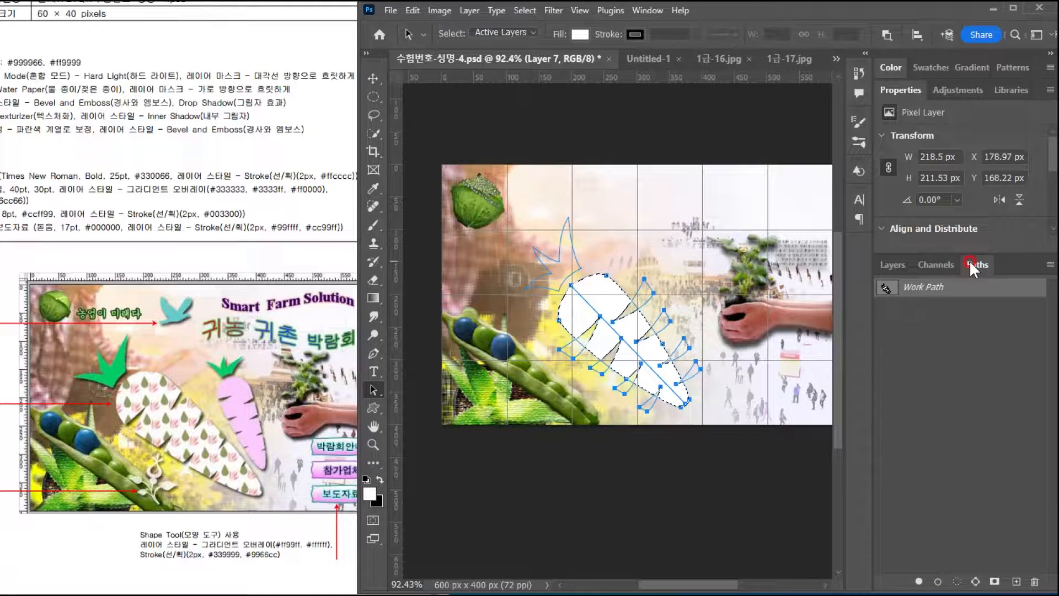
pyautogui.click(889, 264)
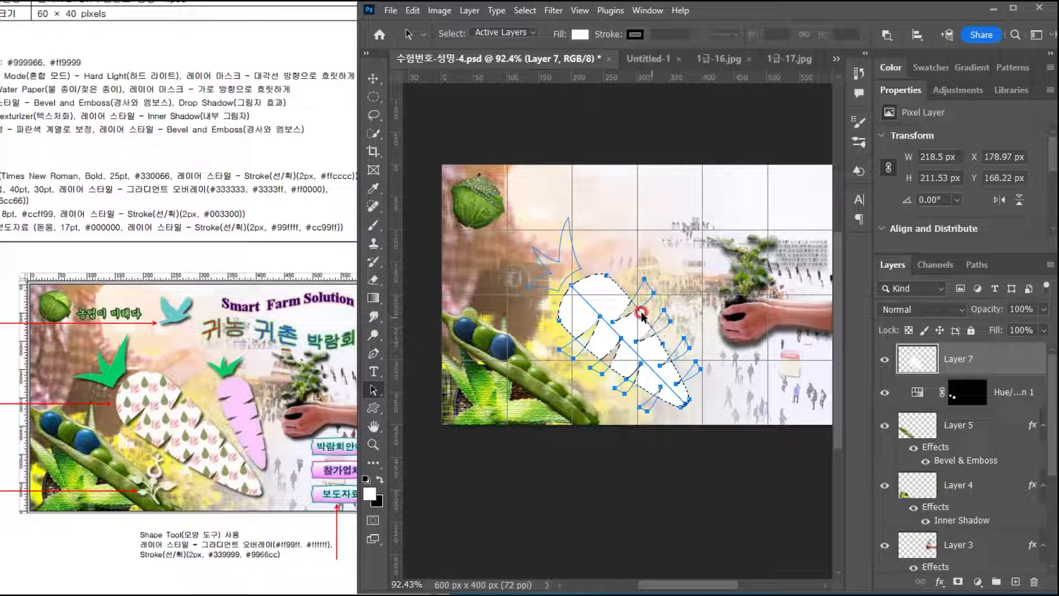
pyautogui.click(743, 369)
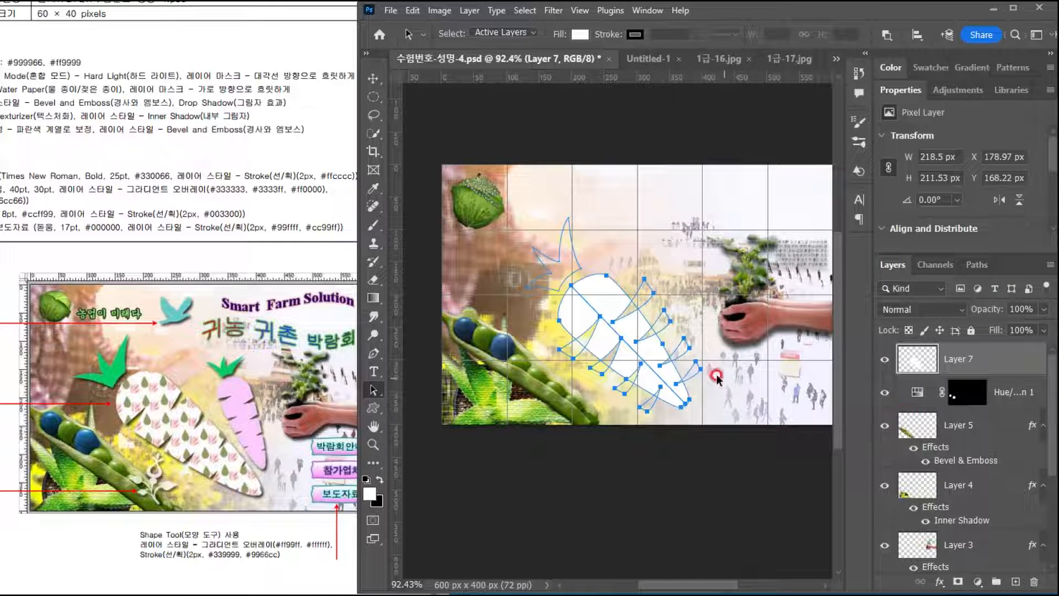
# Step: Apply a Drop Shadow layer style to the white carrot body layer
pyautogui.click(986, 266)
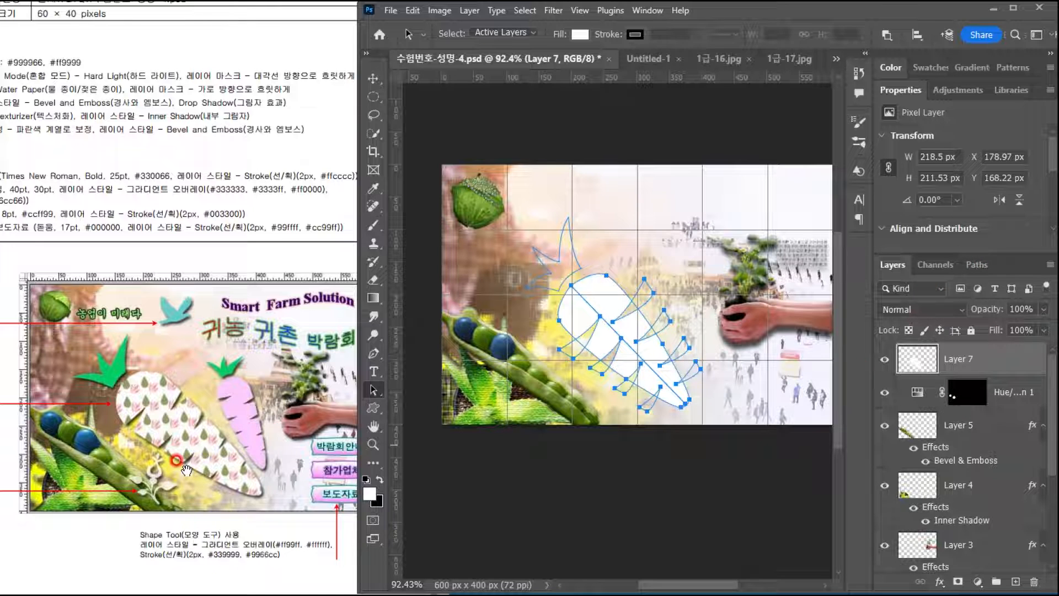
pyautogui.moveTo(58, 455)
pyautogui.mouseDown()
pyautogui.moveTo(208, 444)
pyautogui.moveTo(61, 457)
pyautogui.mouseUp()
pyautogui.click(1005, 349)
pyautogui.click(964, 507)
pyautogui.click(939, 582)
pyautogui.click(963, 569)
pyautogui.click(957, 171)
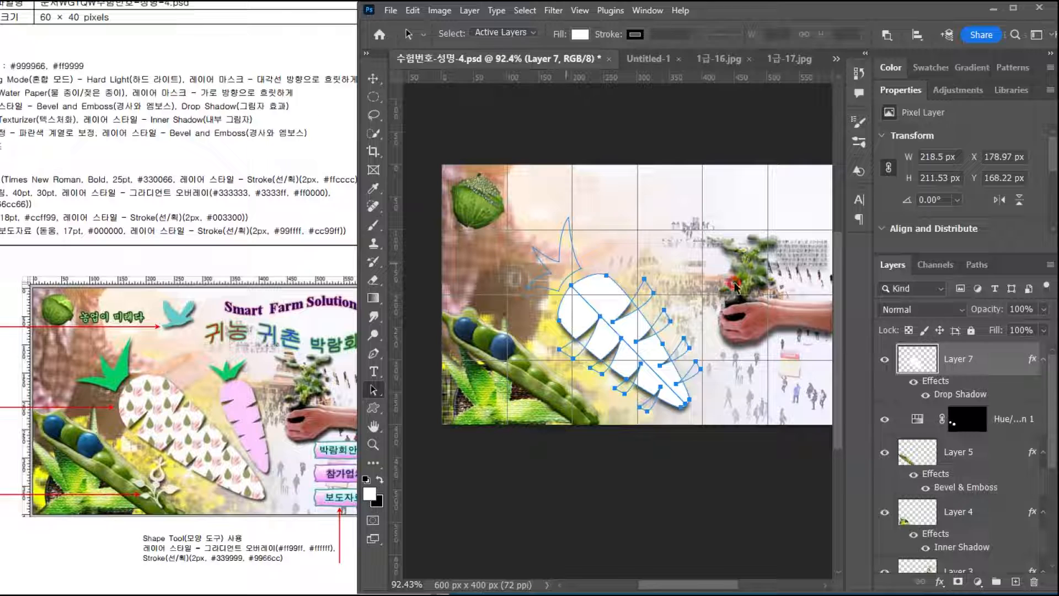
# Step: Select only the leaf shape in the Work Path and load it as a selection
pyautogui.click(978, 265)
pyautogui.click(886, 287)
pyautogui.rightClick(610, 286)
pyautogui.click(787, 286)
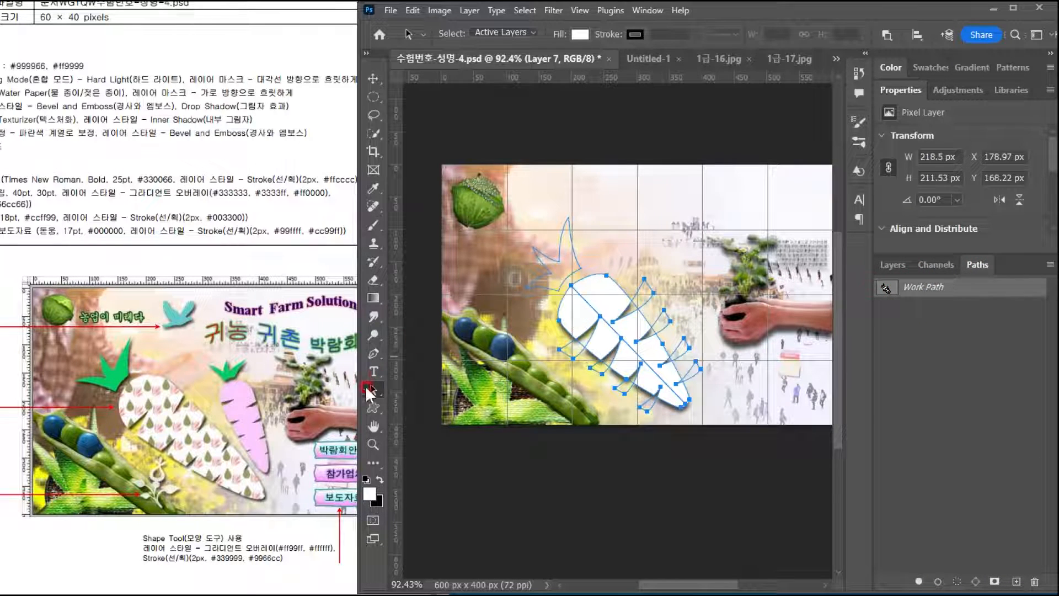
pyautogui.click(549, 246)
pyautogui.click(993, 325)
pyautogui.click(957, 582)
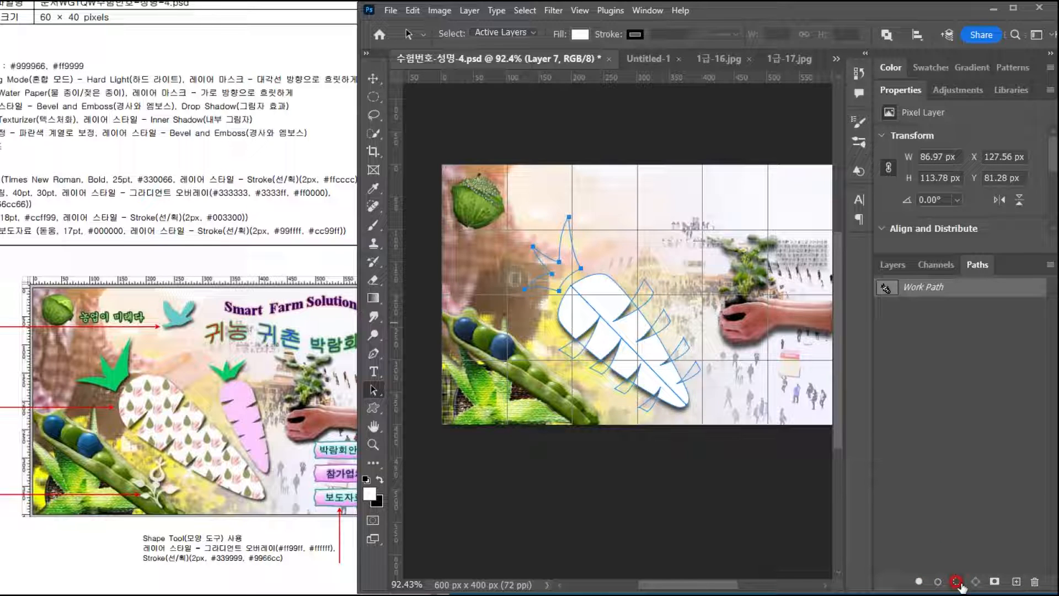
# Step: Check the Pen Tool colour specifications in the exam sheet, then return to the composition's layers
pyautogui.click(888, 267)
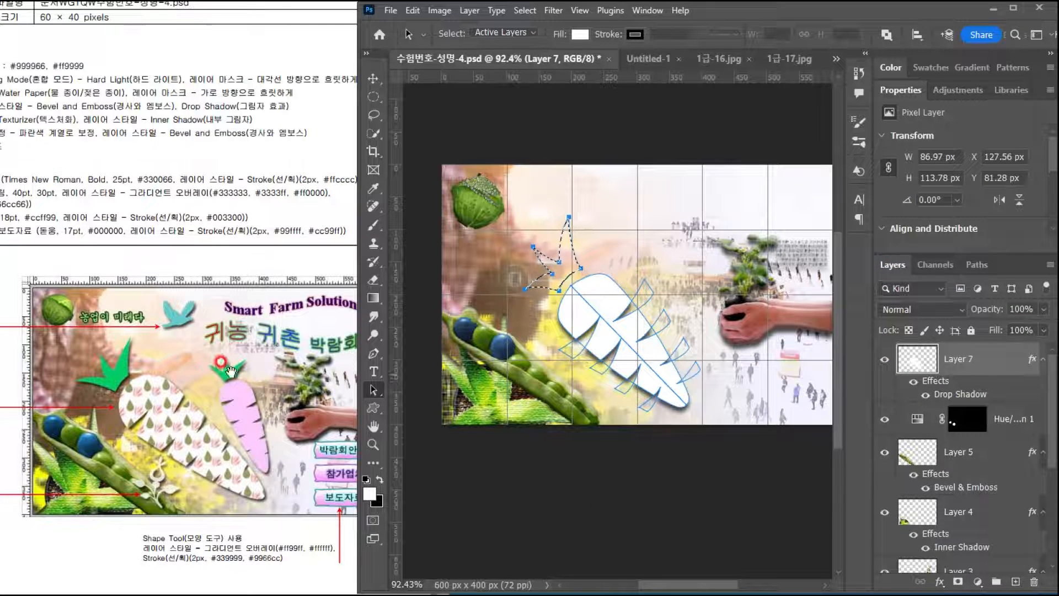
pyautogui.click(185, 389)
pyautogui.hscroll(-3, 186, 389)
pyautogui.click(971, 309)
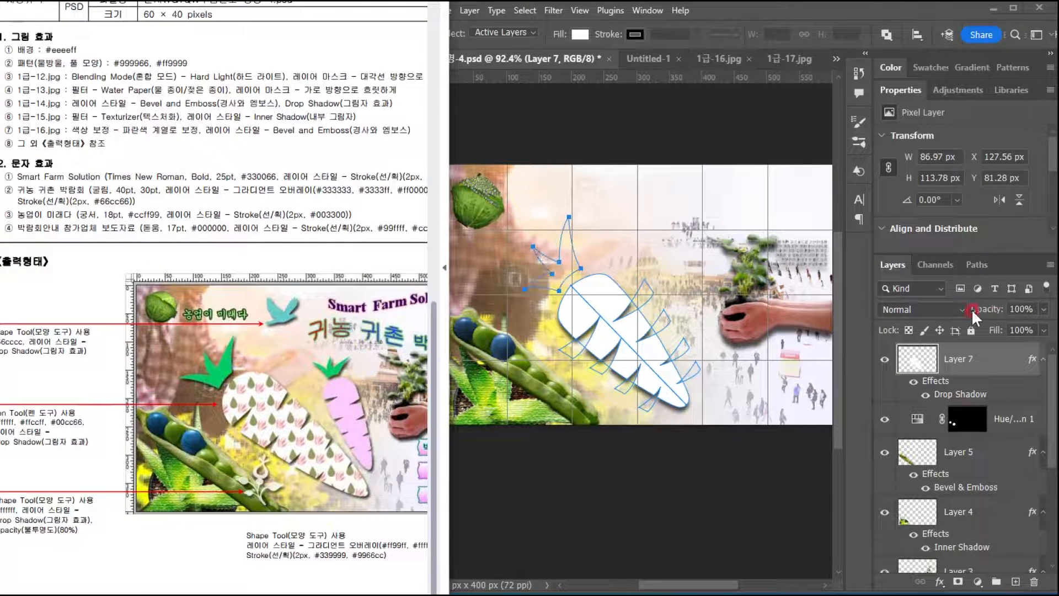
pyautogui.click(712, 11)
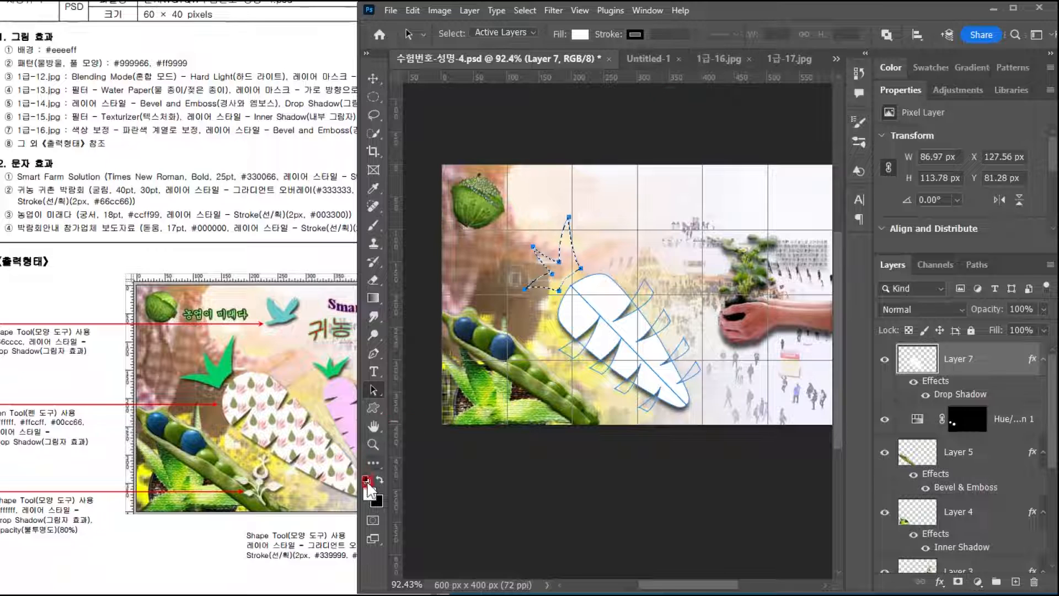
# Step: Set the foreground colour to the green #00cc66 for the carrot's leaves
pyautogui.click(370, 495)
pyautogui.write('fcf')
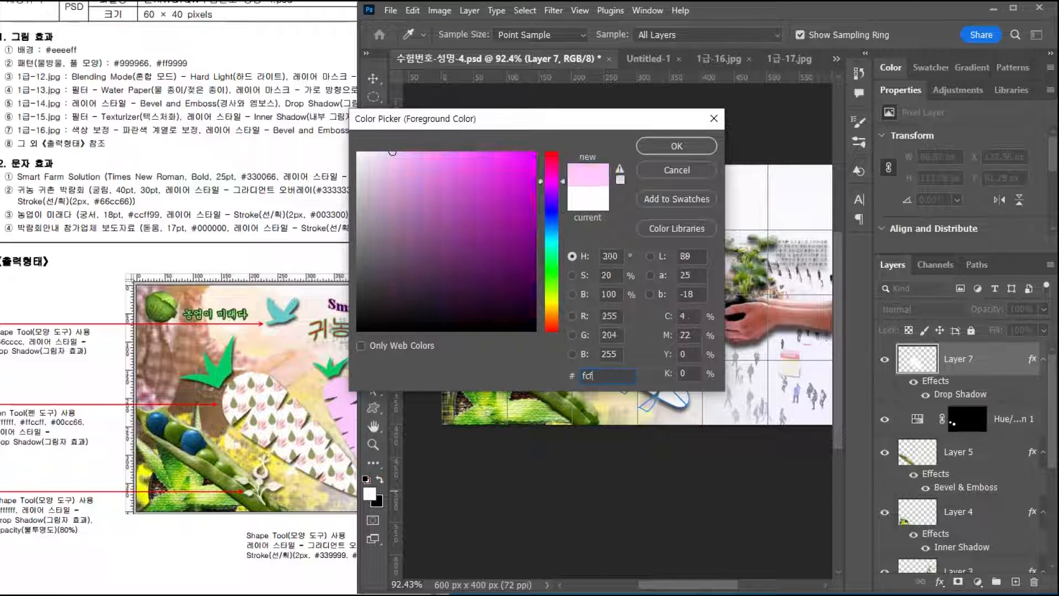
pyautogui.press('BackSpace')
pyautogui.press('BackSpace')
pyautogui.press('BackSpace')
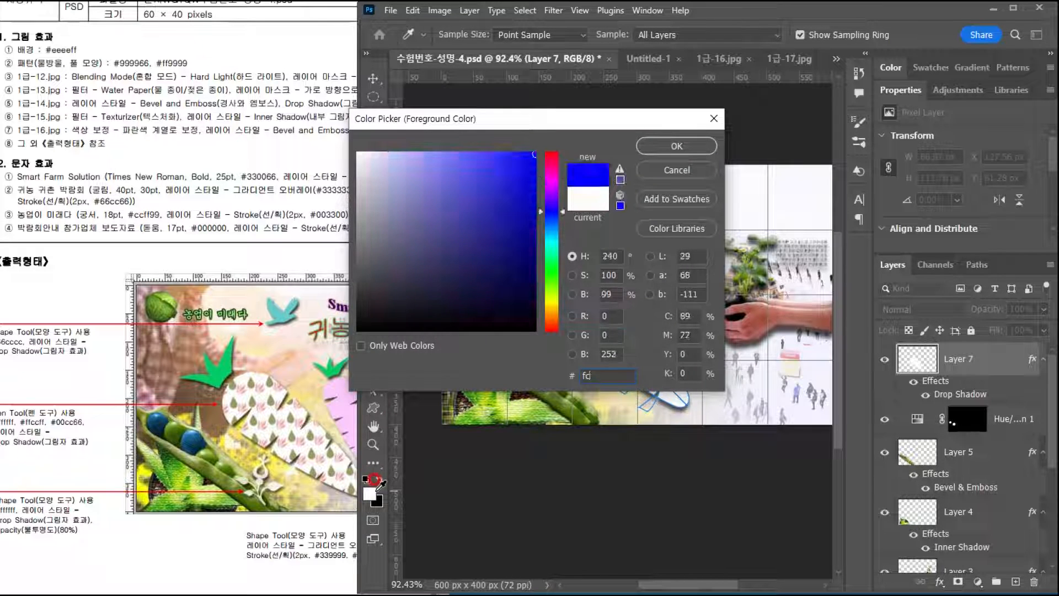
pyautogui.write('0c6')
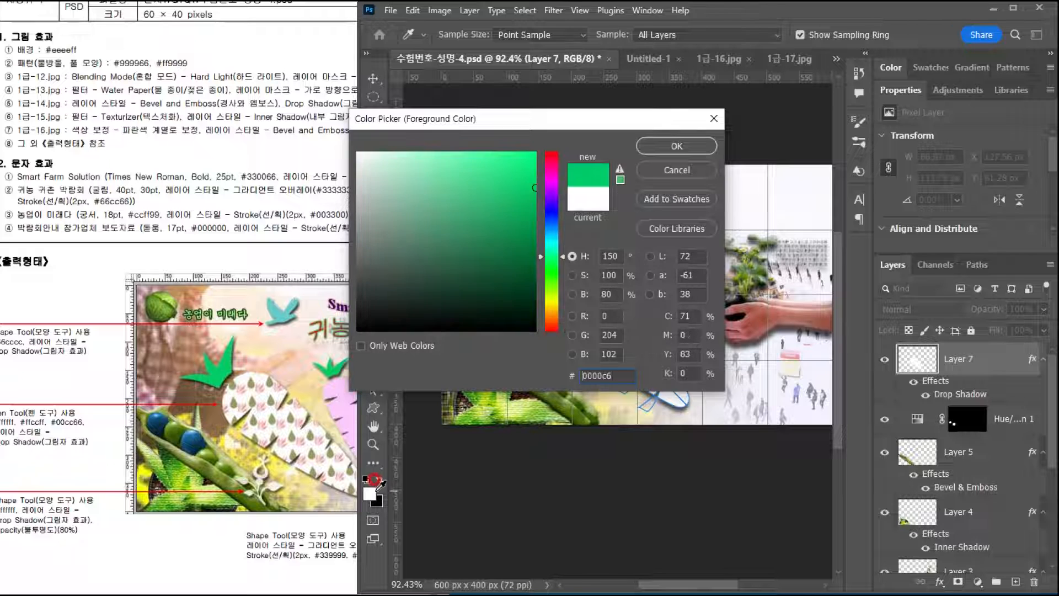
pyautogui.press('Return')
# Step: Try filling the leaf selection with green directly on the white carrot body's layer, and undo the fill
pyautogui.hotkey('alt', 'BackSpace')
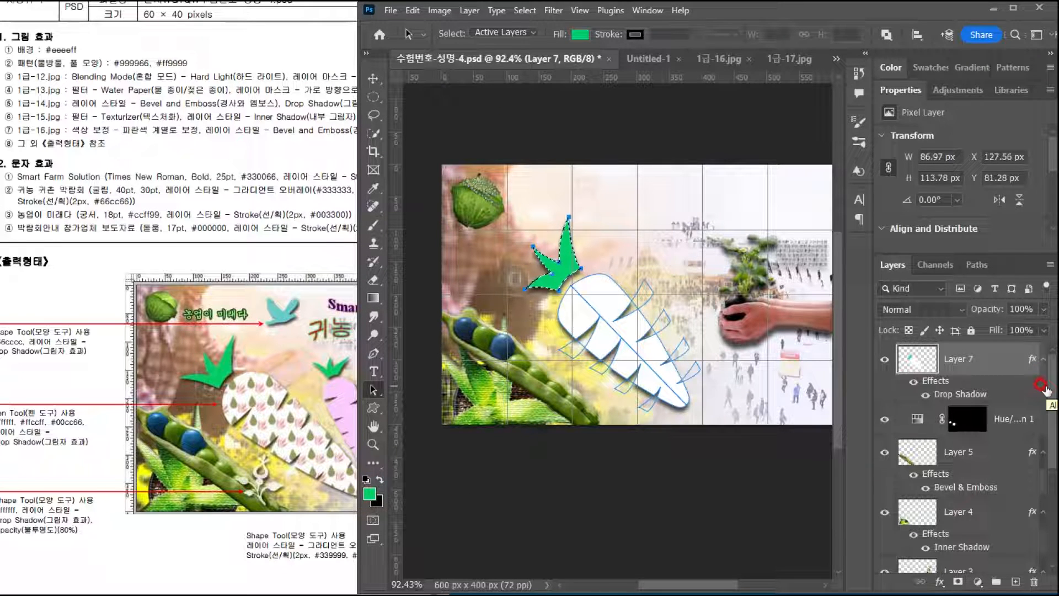
pyautogui.click(918, 360)
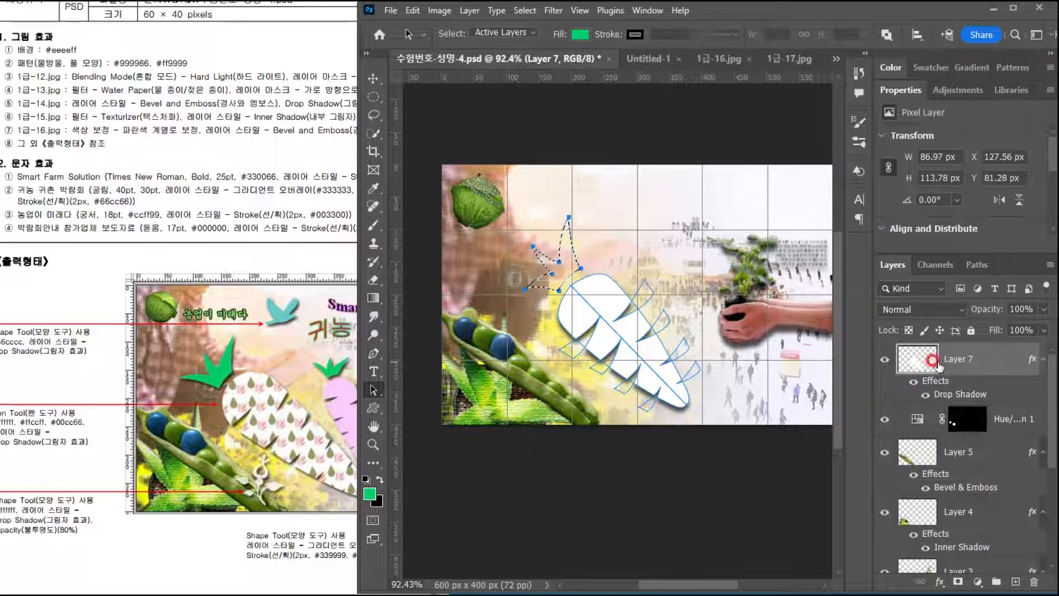
pyautogui.click(884, 360)
pyautogui.click(884, 360)
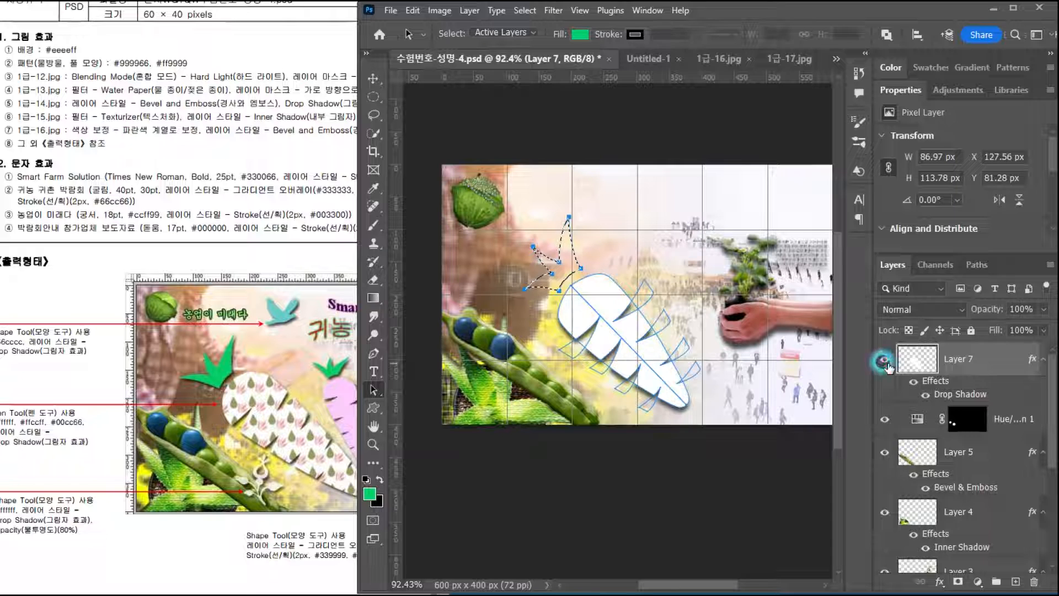
pyautogui.click(884, 360)
pyautogui.click(884, 361)
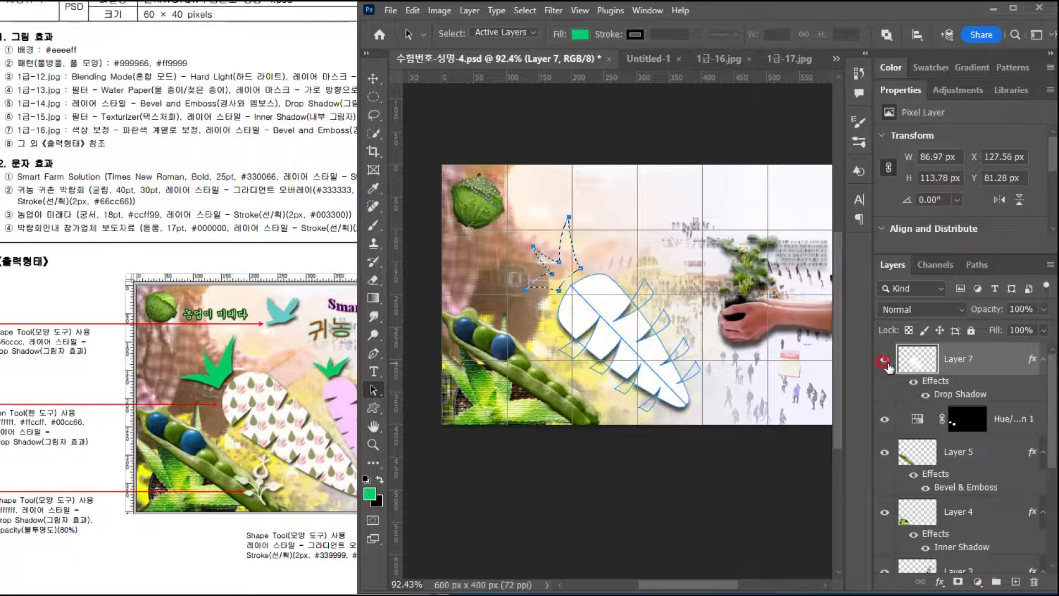
pyautogui.click(955, 390)
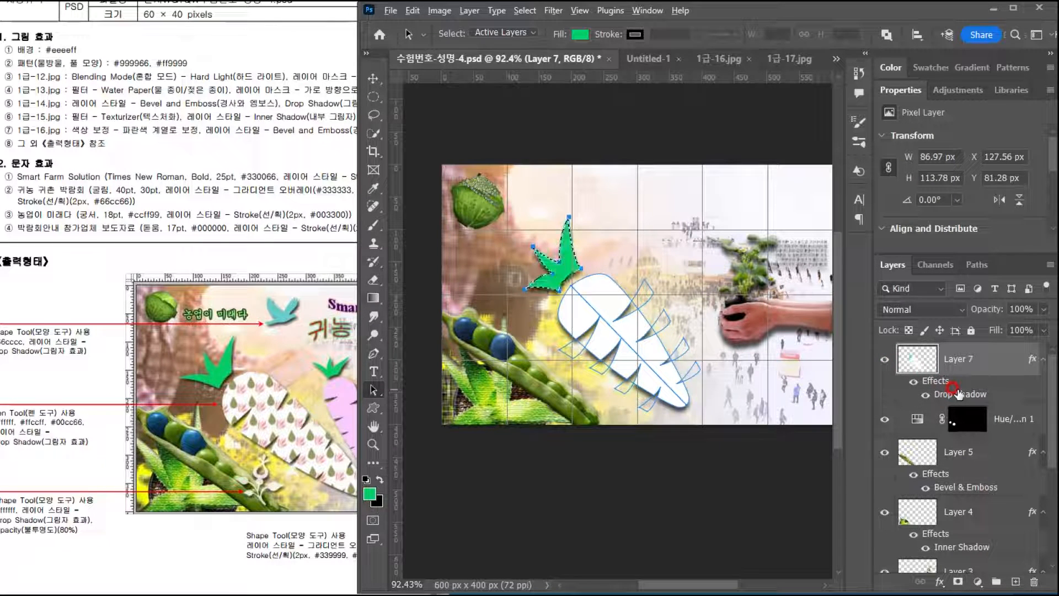
pyautogui.click(563, 261)
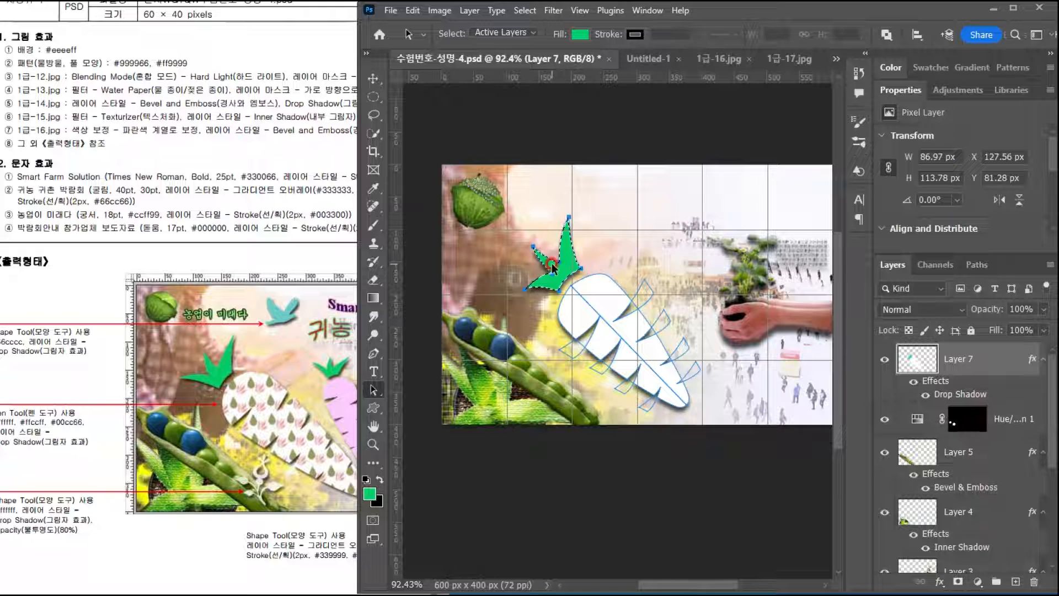
pyautogui.hotkey('ctrl', 'z')
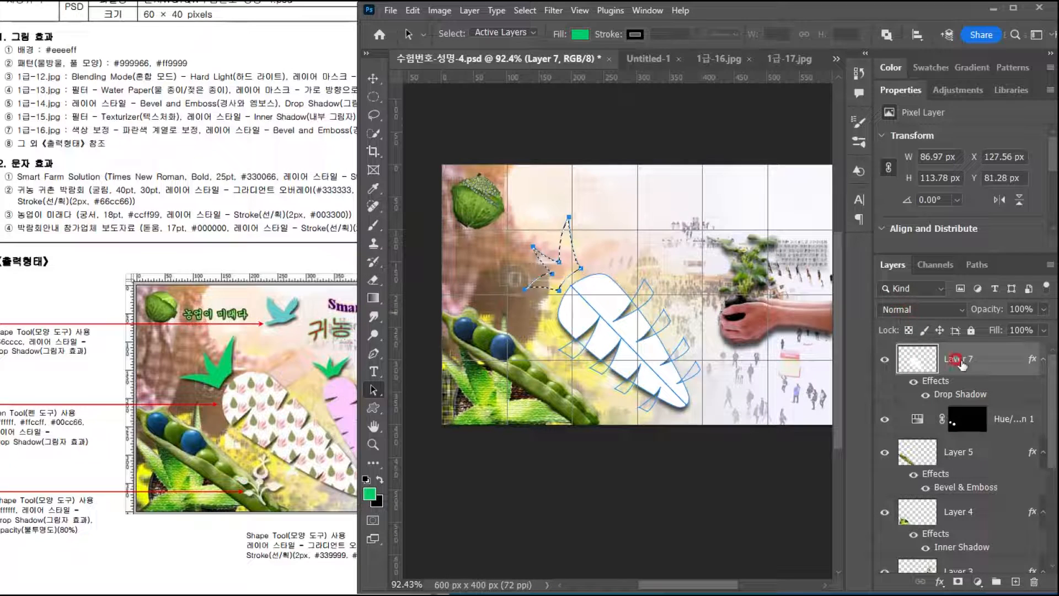
# Step: Fill the leaf selection with green on a new layer, deselect, and copy the carrot body's Drop Shadow to that layer
pyautogui.click(1016, 582)
pyautogui.click(956, 354)
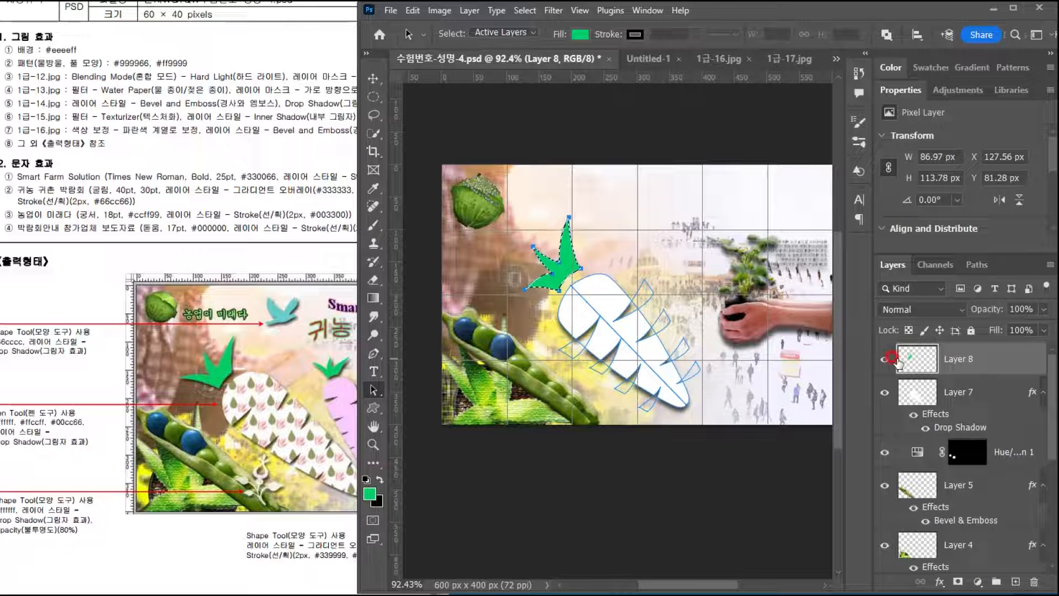
pyautogui.click(524, 282)
pyautogui.click(988, 429)
pyautogui.moveTo(1000, 429); pyautogui.dragTo(997, 363)
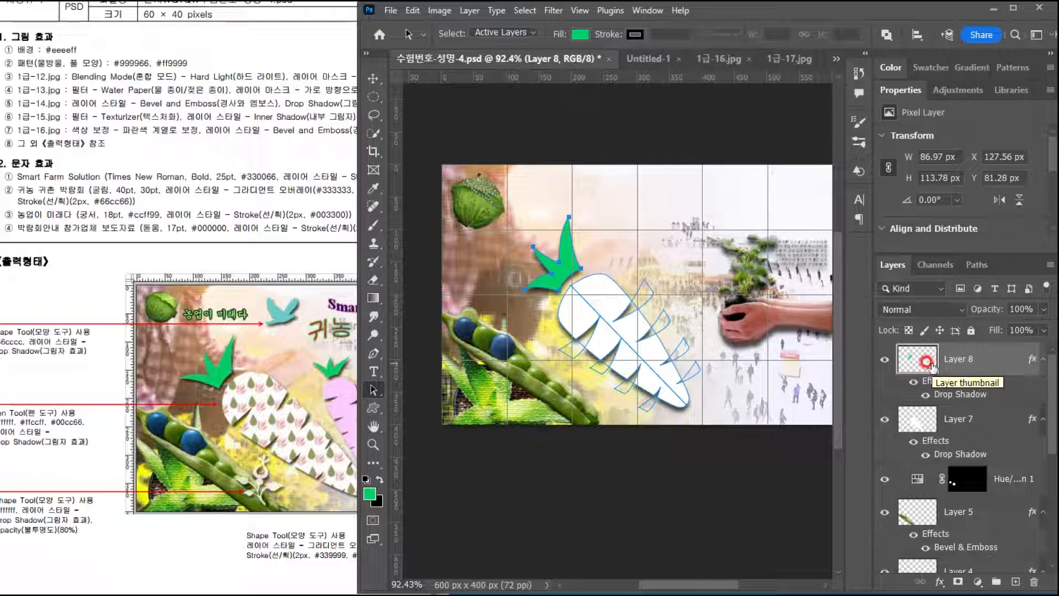
# Step: Add a Pattern Overlay with the water-drop and grass pattern to the carrot body layer
pyautogui.click(919, 419)
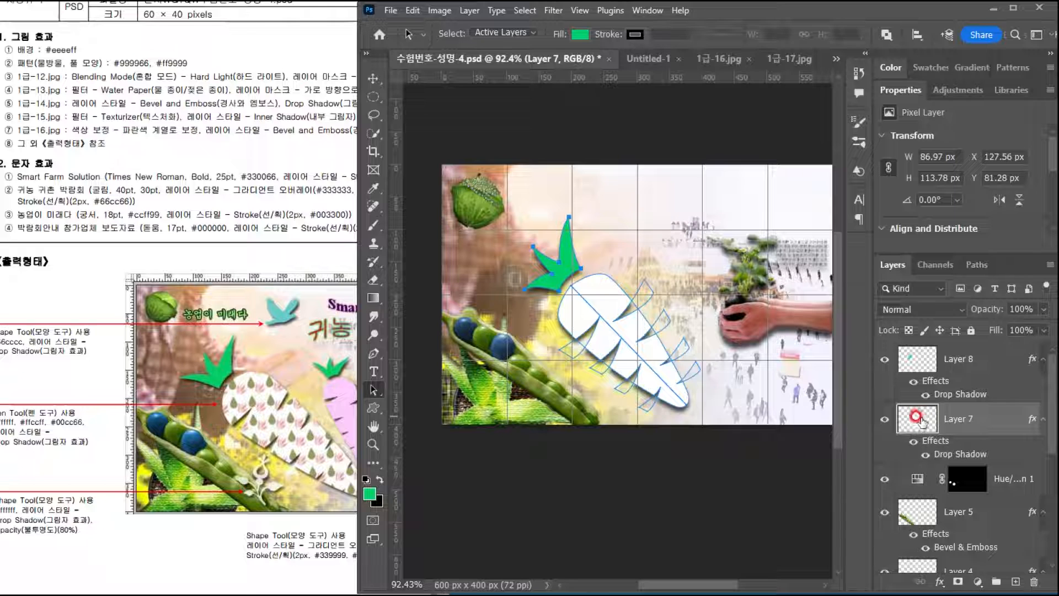
pyautogui.click(884, 420)
pyautogui.click(884, 420)
pyautogui.doubleClick(1004, 422)
pyautogui.moveTo(575, 143); pyautogui.dragTo(610, 145)
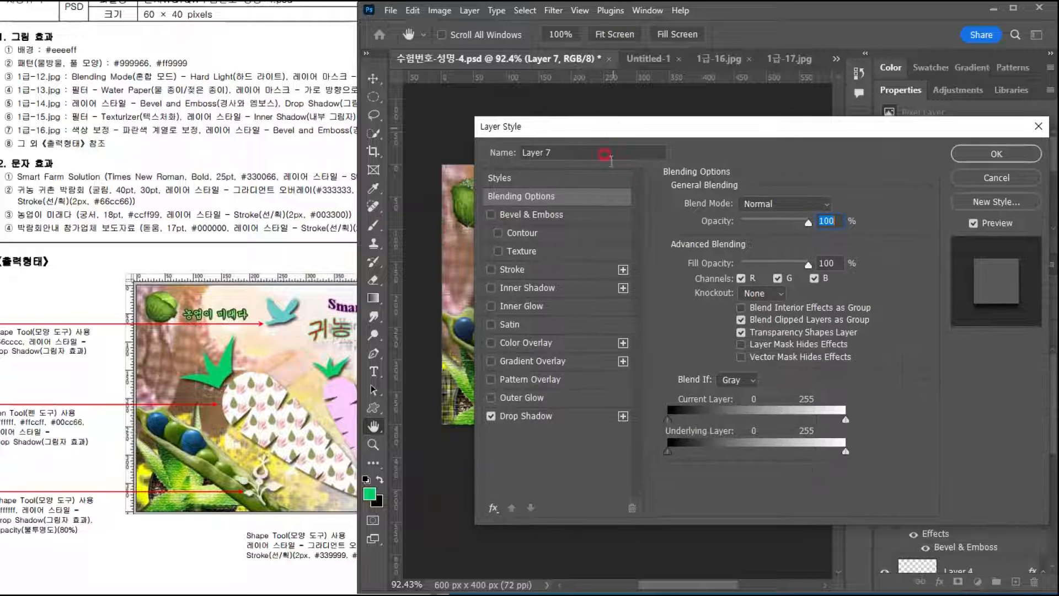
pyautogui.click(566, 374)
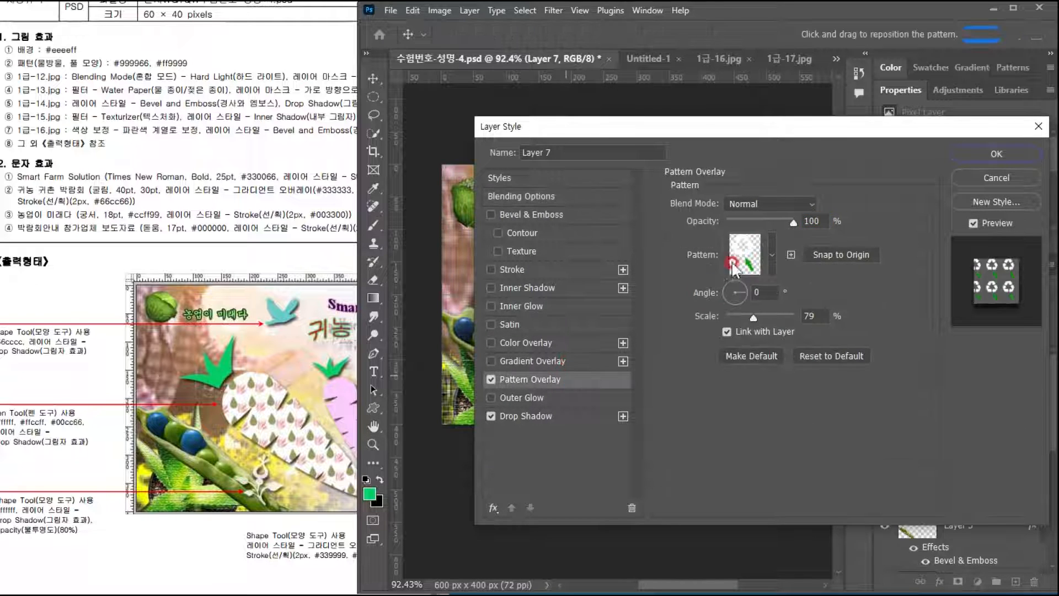
pyautogui.click(772, 263)
pyautogui.click(744, 376)
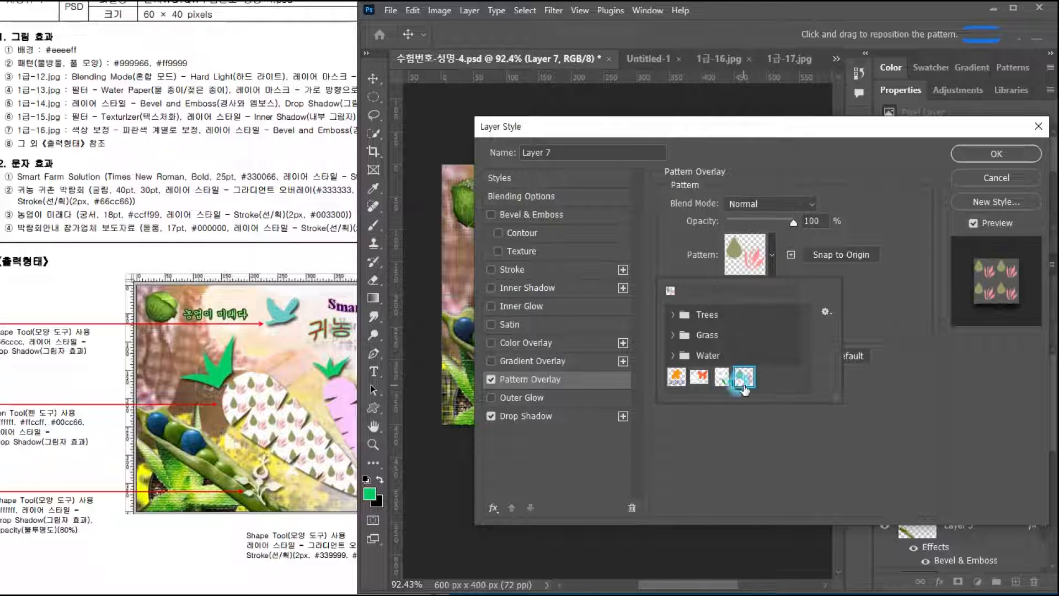
pyautogui.press('Return')
pyautogui.moveTo(906, 130); pyautogui.dragTo(845, 182)
pyautogui.click(918, 207)
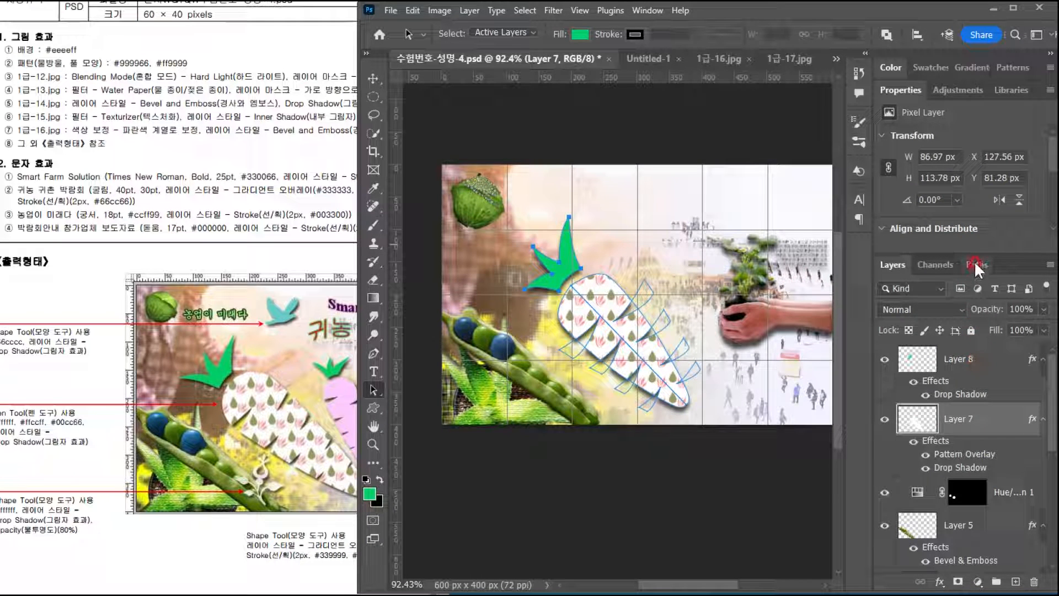
# Step: Deselect the Work Path to hide the carrot's outline on the canvas
pyautogui.click(974, 261)
pyautogui.click(886, 259)
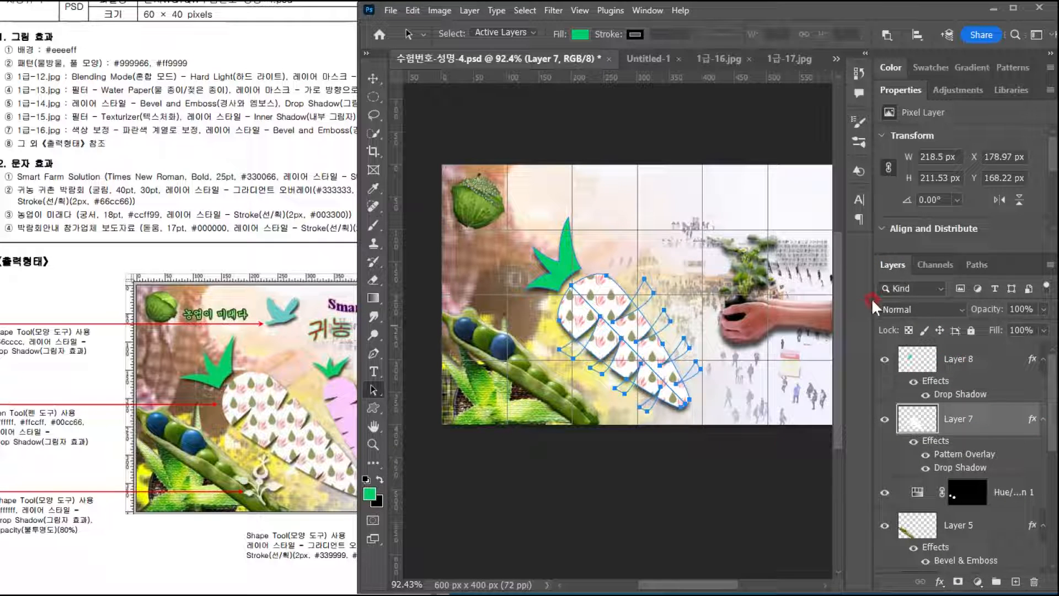
pyautogui.click(974, 260)
pyautogui.click(917, 345)
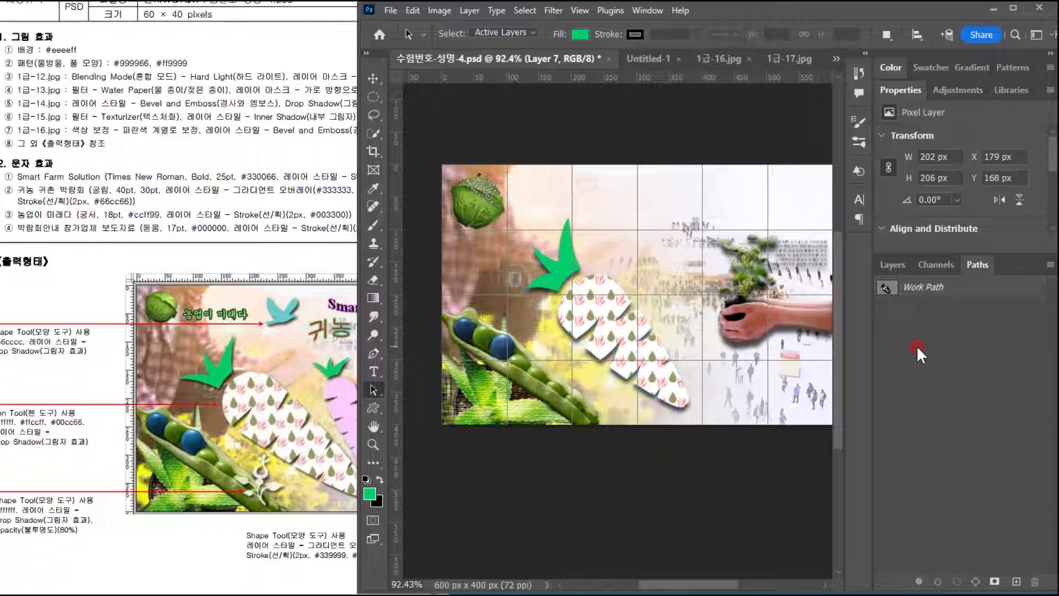
# Step: Select the leaf and carrot body layers together and duplicate them
pyautogui.click(888, 264)
pyautogui.keyDown('ctrl'); pyautogui.click(1000, 362); pyautogui.keyUp('ctrl')
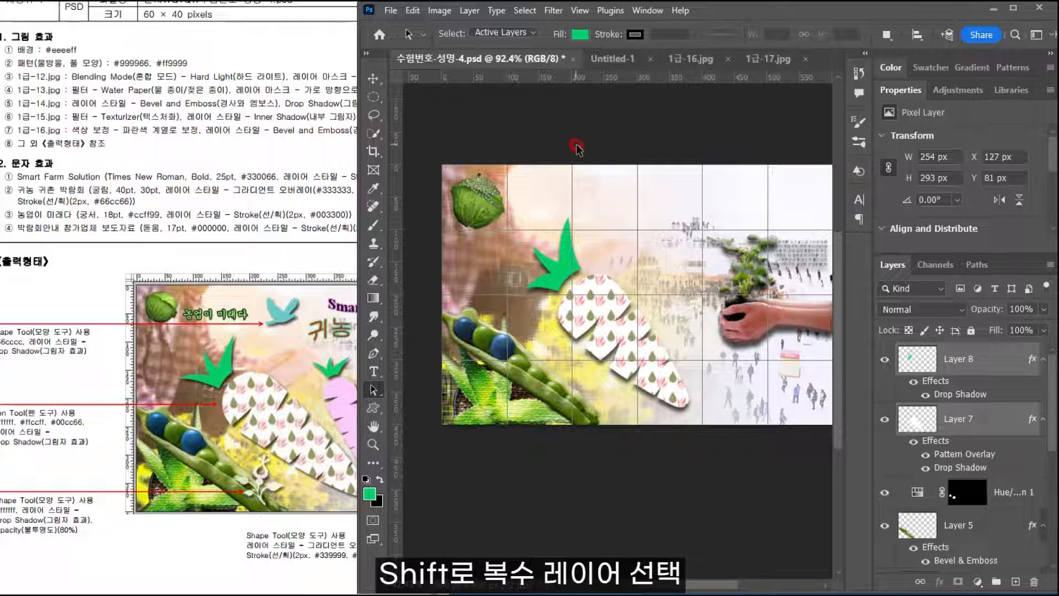
pyautogui.hotkey('ctrl', 'j')
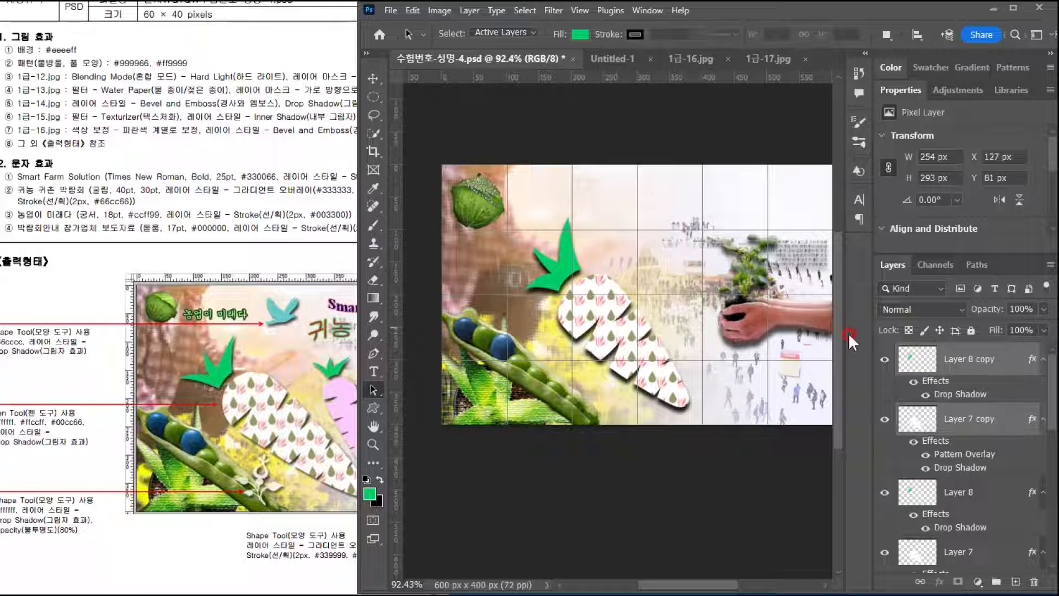
# Step: Scale the duplicated carrot to about 60.5%, rotate it about 26° clockwise, and place it beside the large carrot as in the reference
pyautogui.hotkey('ctrl', 't')
pyautogui.moveTo(676, 285); pyautogui.dragTo(715, 251)
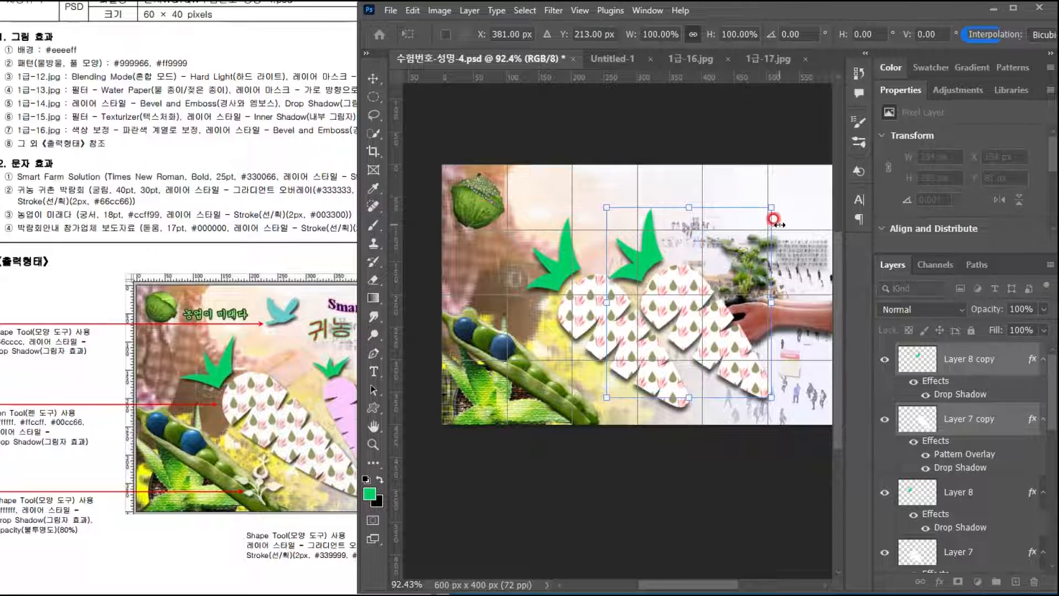
pyautogui.moveTo(771, 208); pyautogui.dragTo(742, 241)
pyautogui.moveTo(228, 366); pyautogui.dragTo(162, 375)
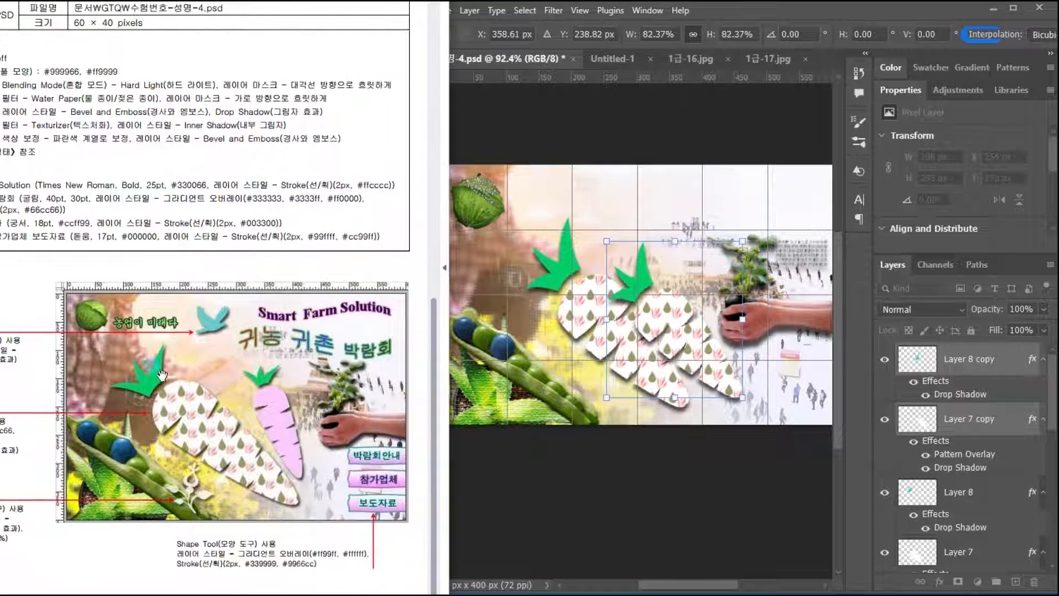
pyautogui.click(738, 270)
pyautogui.moveTo(753, 220); pyautogui.dragTo(749, 304)
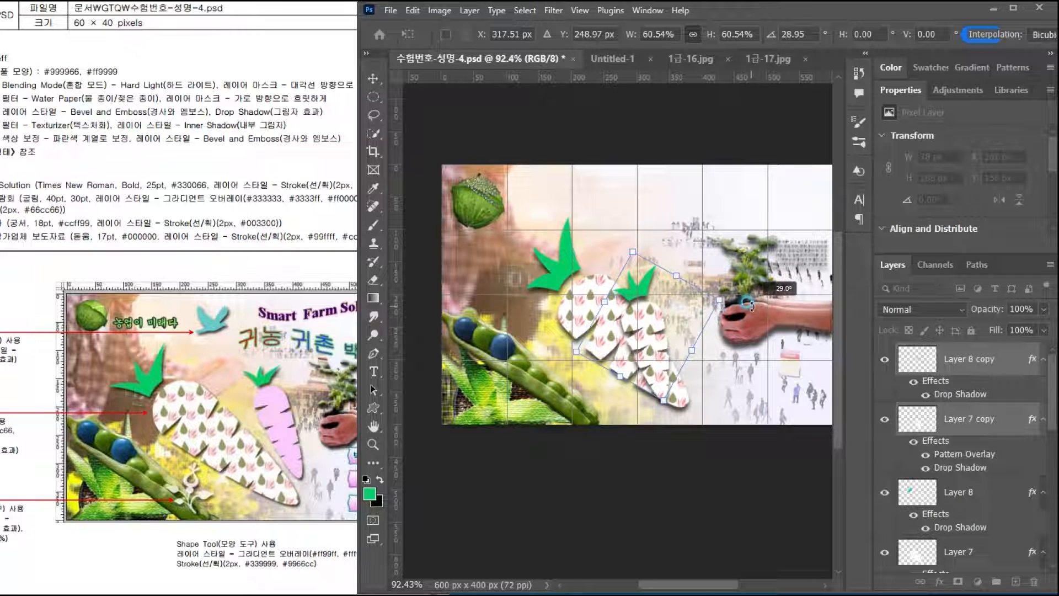
pyautogui.moveTo(666, 331); pyautogui.dragTo(703, 301)
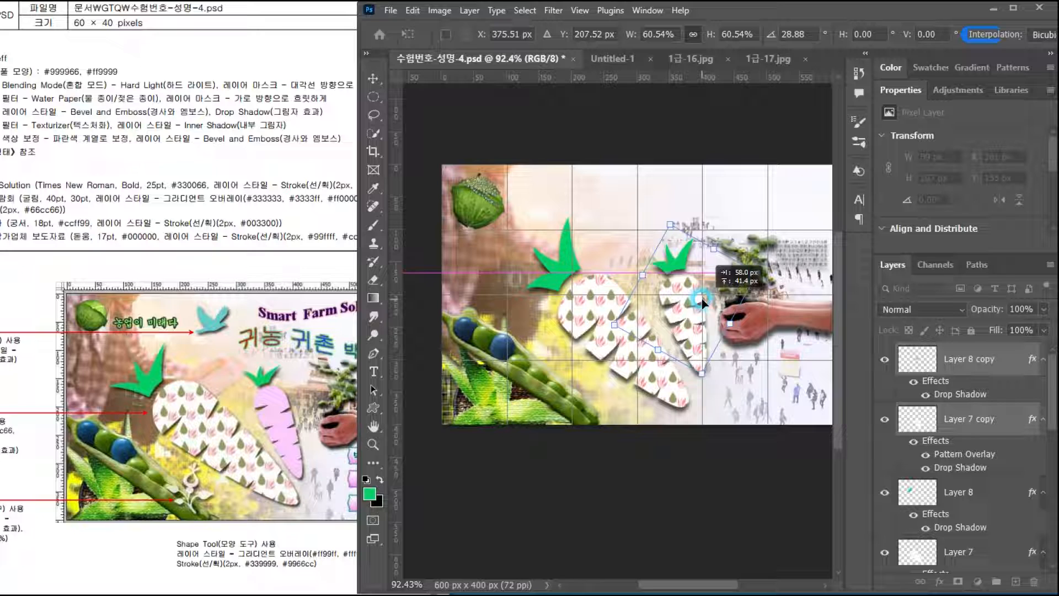
pyautogui.moveTo(700, 302); pyautogui.dragTo(693, 303)
pyautogui.moveTo(771, 268); pyautogui.dragTo(774, 264)
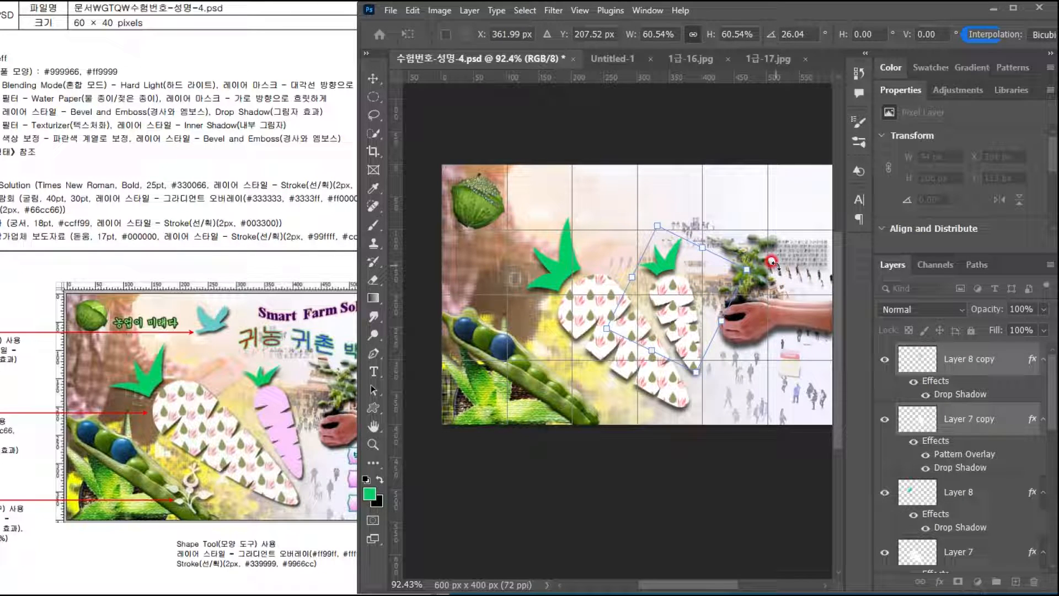
pyautogui.press('Return')
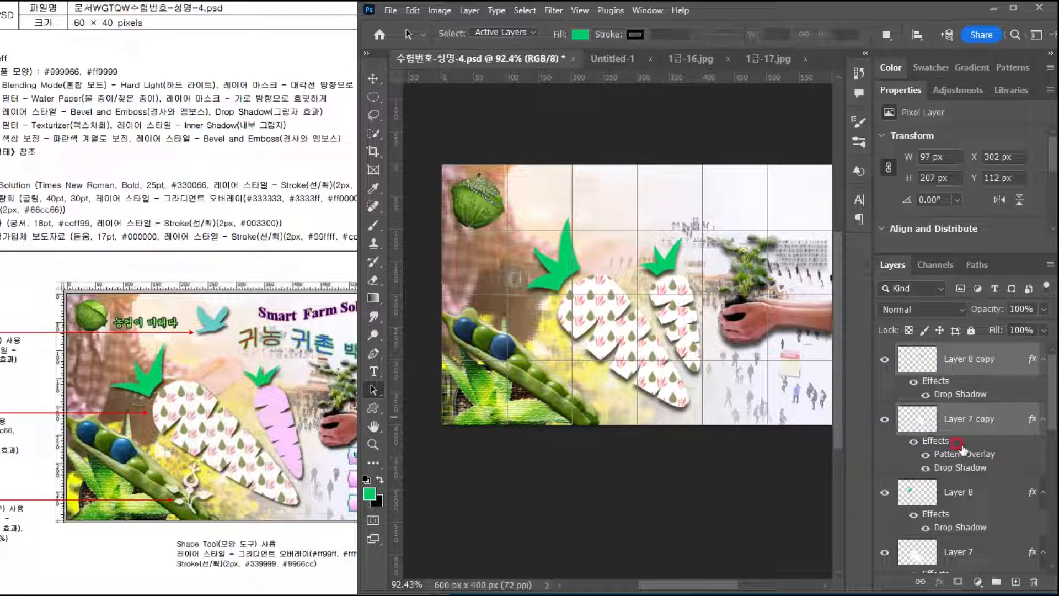
# Step: Replace the Pattern Overlay on the small carrot's body layer with a Color Overlay
pyautogui.click(916, 422)
pyautogui.click(885, 422)
pyautogui.click(885, 422)
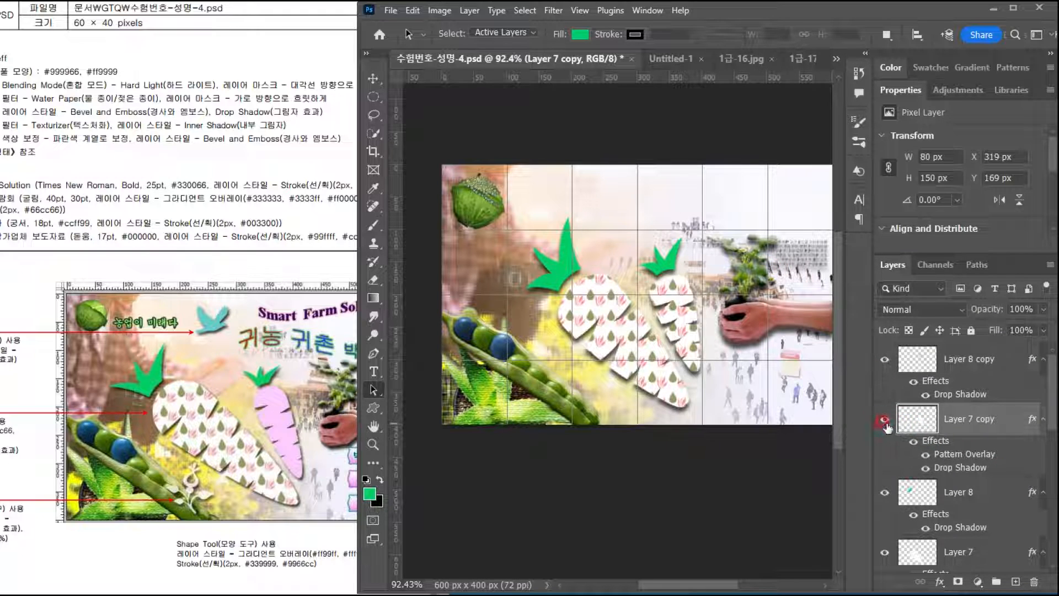
pyautogui.doubleClick(1010, 420)
pyautogui.moveTo(595, 177); pyautogui.dragTo(915, 92)
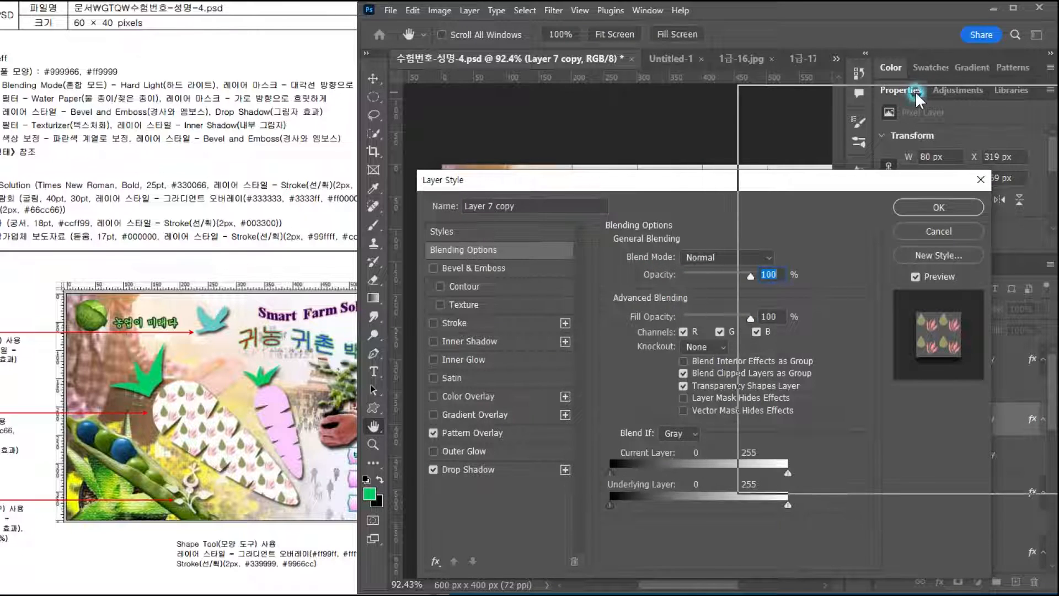
pyautogui.click(754, 349)
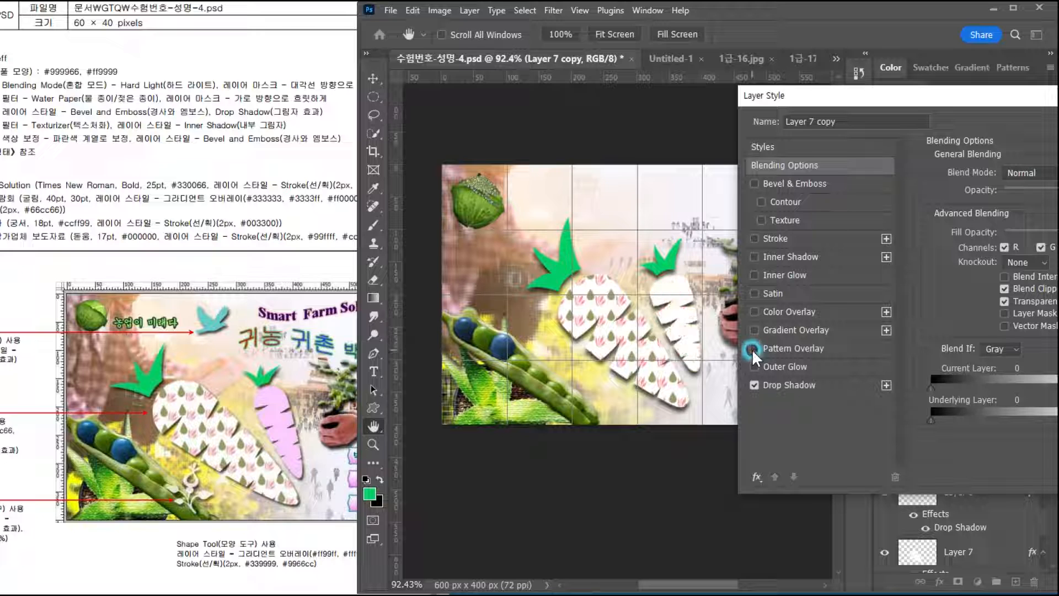
pyautogui.click(754, 312)
pyautogui.click(787, 310)
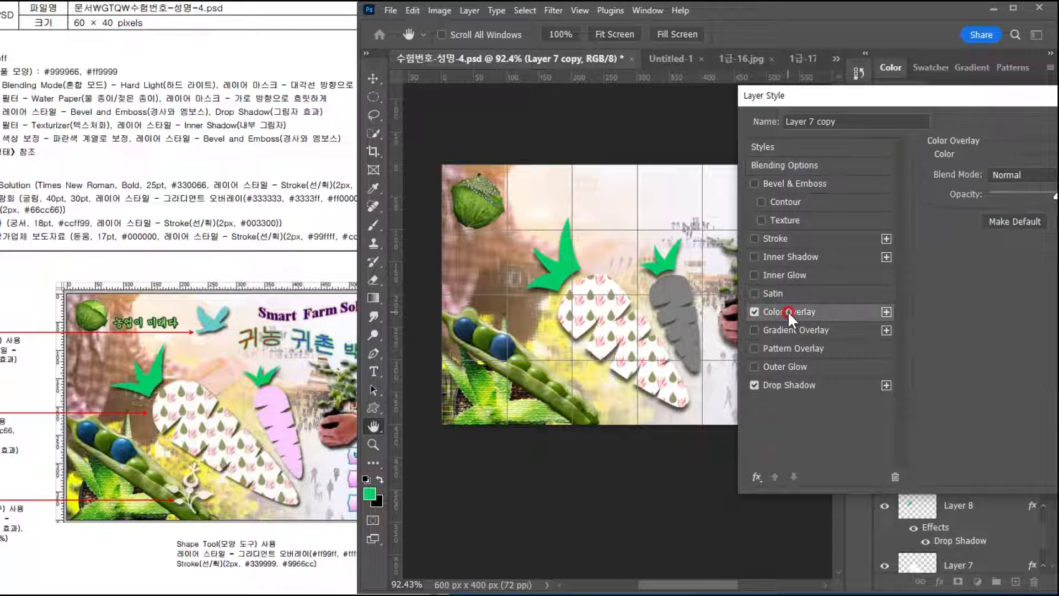
# Step: Set the small carrot body's Color Overlay to #ffccff and apply the layer style
pyautogui.click(25, 471)
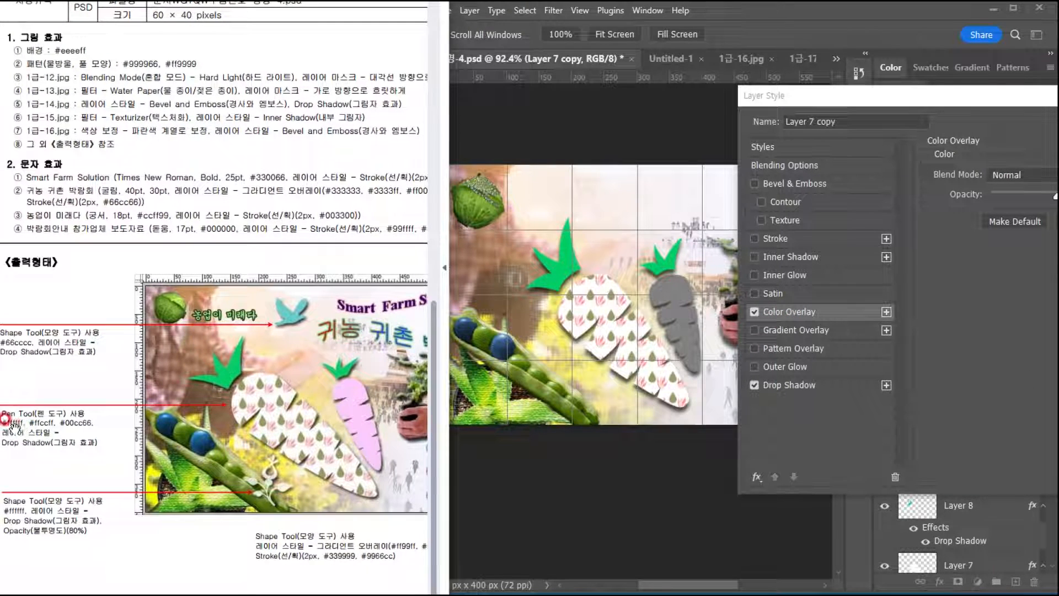
pyautogui.click(914, 107)
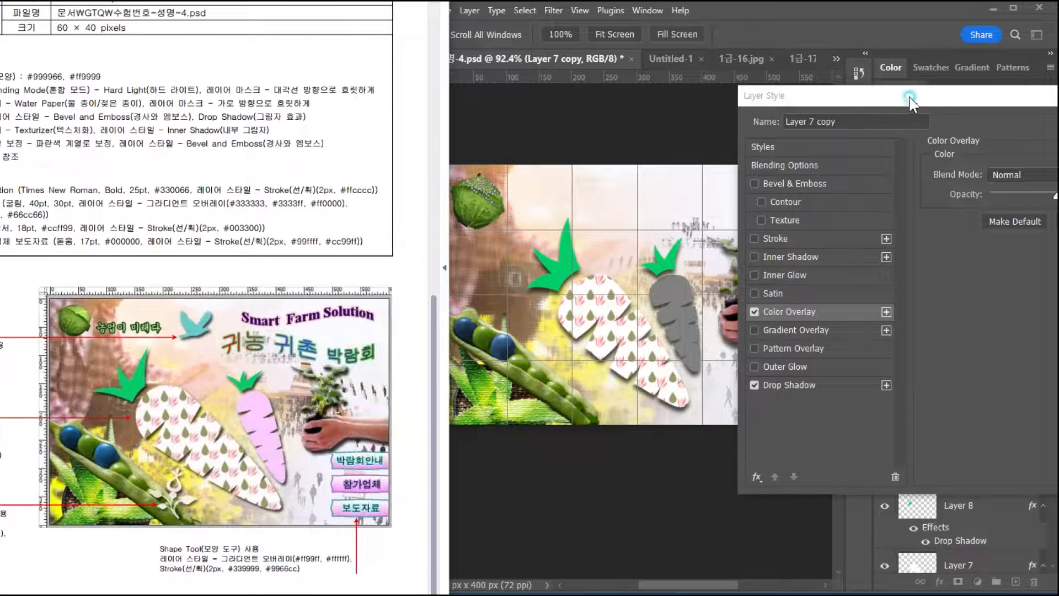
pyautogui.moveTo(914, 107); pyautogui.dragTo(790, 198)
pyautogui.moveTo(863, 147); pyautogui.dragTo(726, 310)
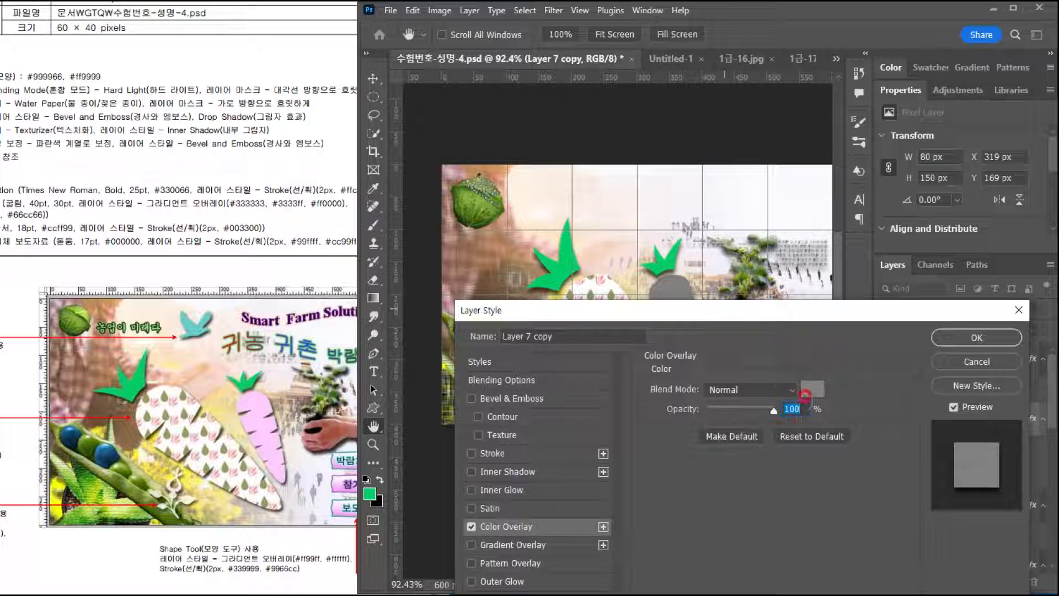
pyautogui.click(812, 389)
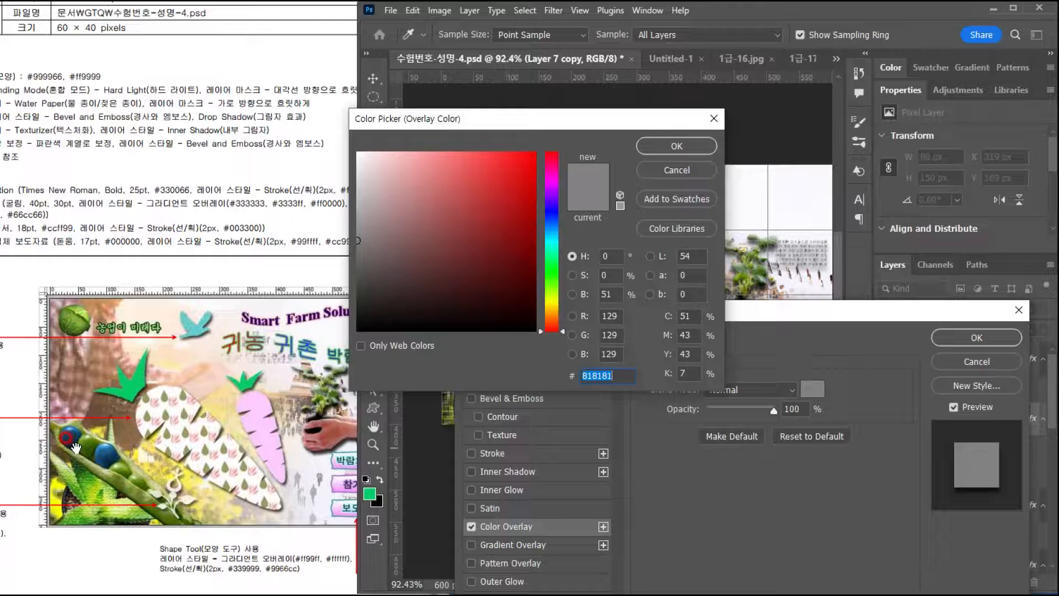
pyautogui.click(76, 447)
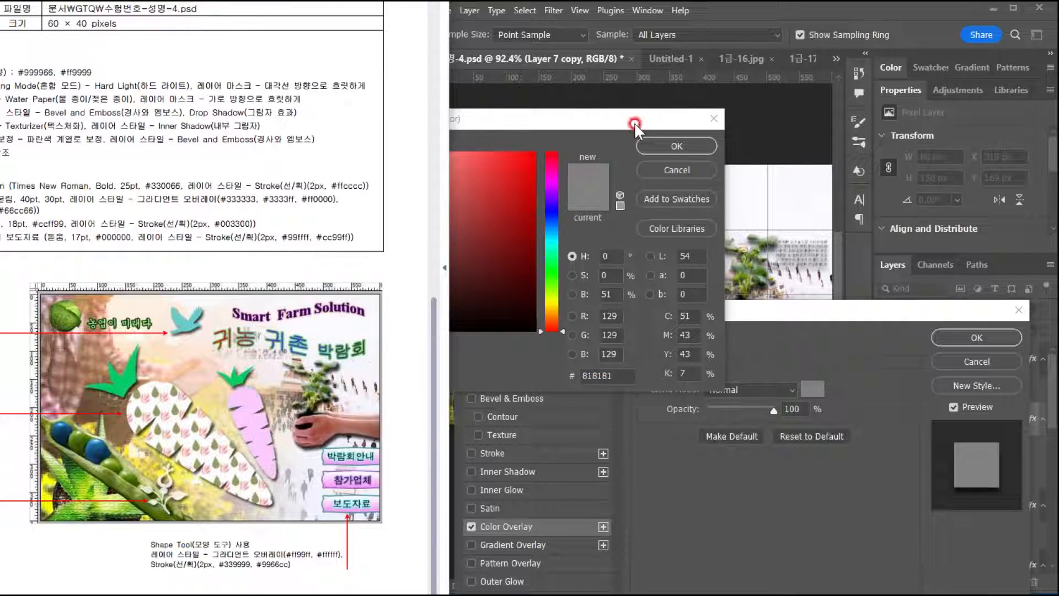
pyautogui.click(635, 122)
pyautogui.write('fcf')
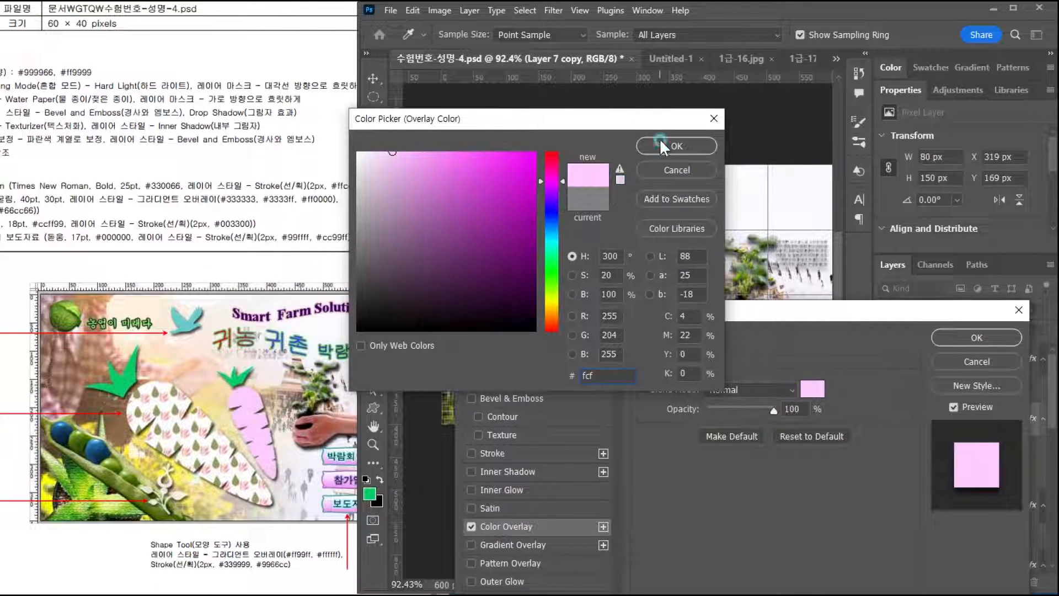
pyautogui.click(660, 139)
pyautogui.click(956, 401)
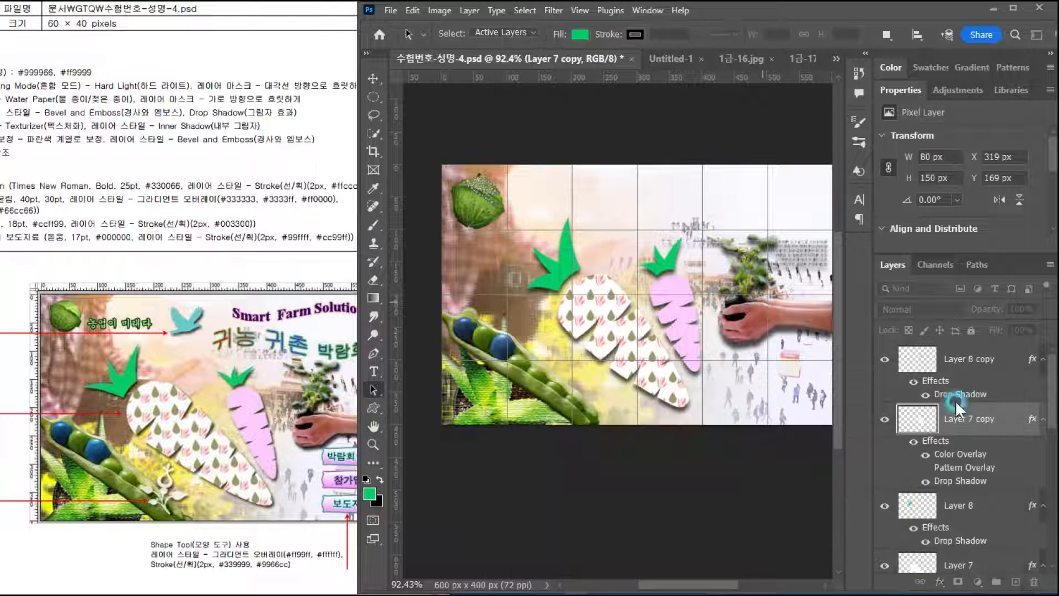
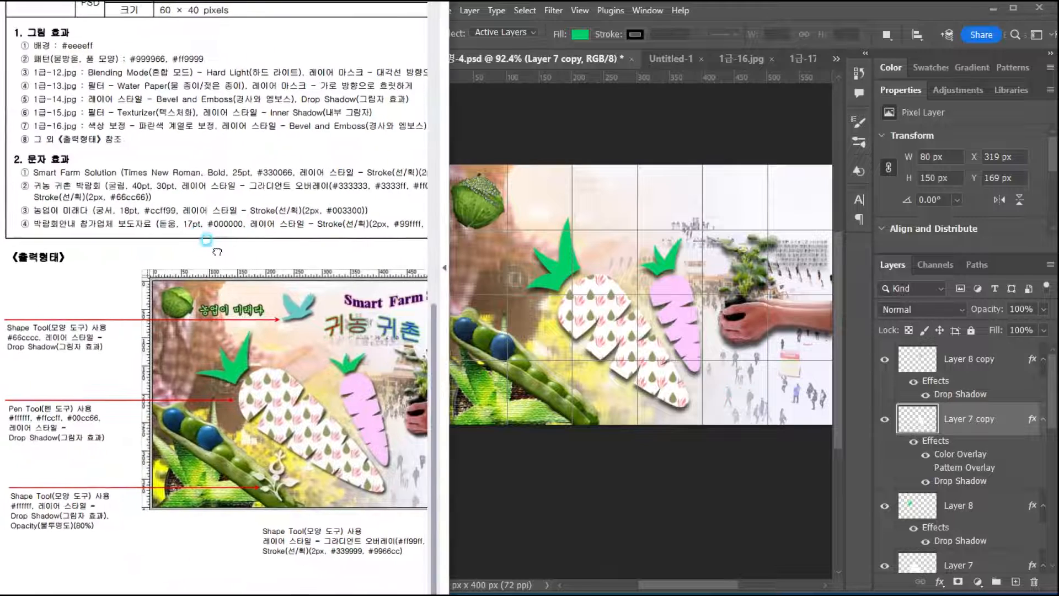
# Step: Add the horizontal text "Smart Farm Solution" near the upper edge of the canvas
pyautogui.scroll(-3, 281, 243)
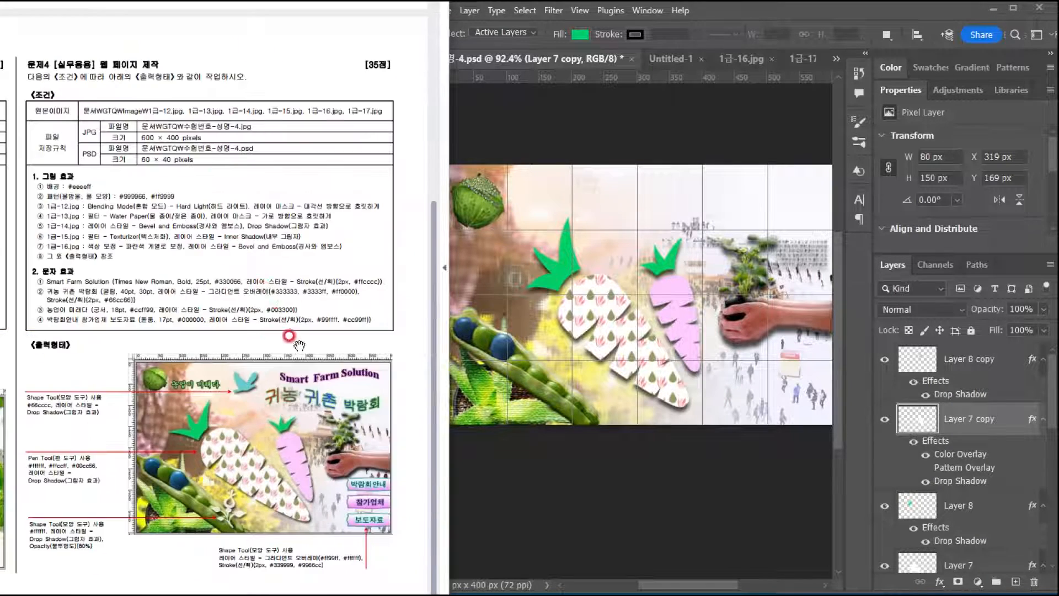
pyautogui.scroll(3, 267, 312)
pyautogui.scroll(-3, 240, 416)
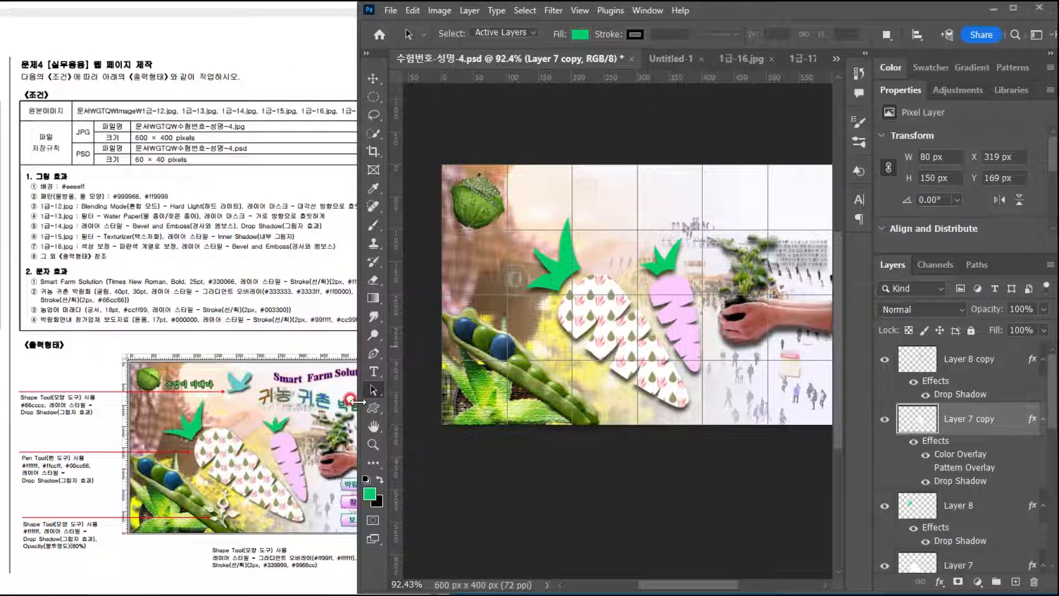
pyautogui.click(374, 371)
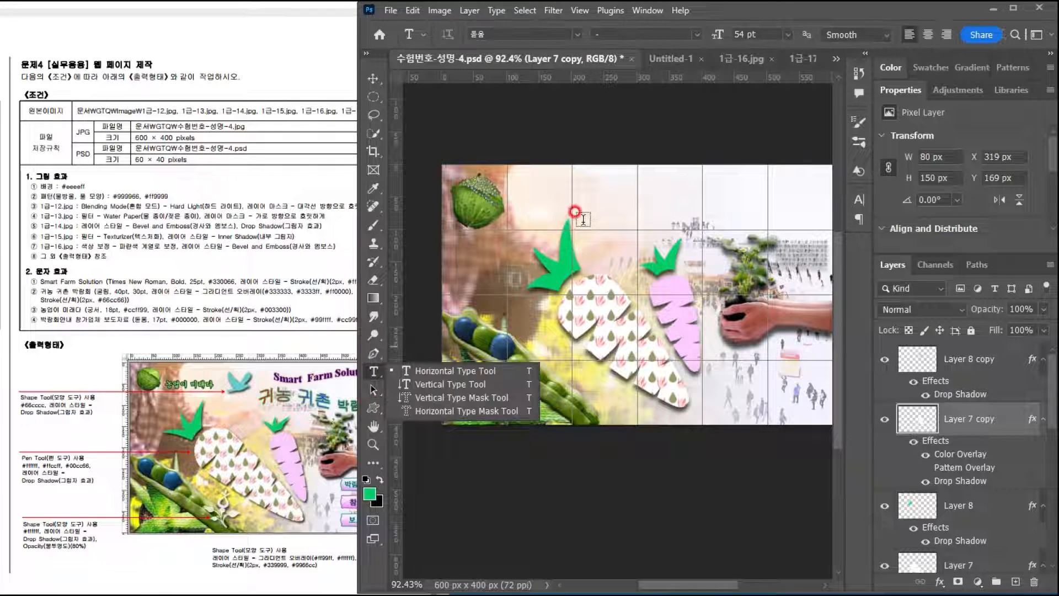
pyautogui.click(583, 184)
pyautogui.write('Smart Farm Solution')
# Step: Format all of the title text in Times New Roman Bold at 25 pt
pyautogui.hotkey('ctrl', 'a')
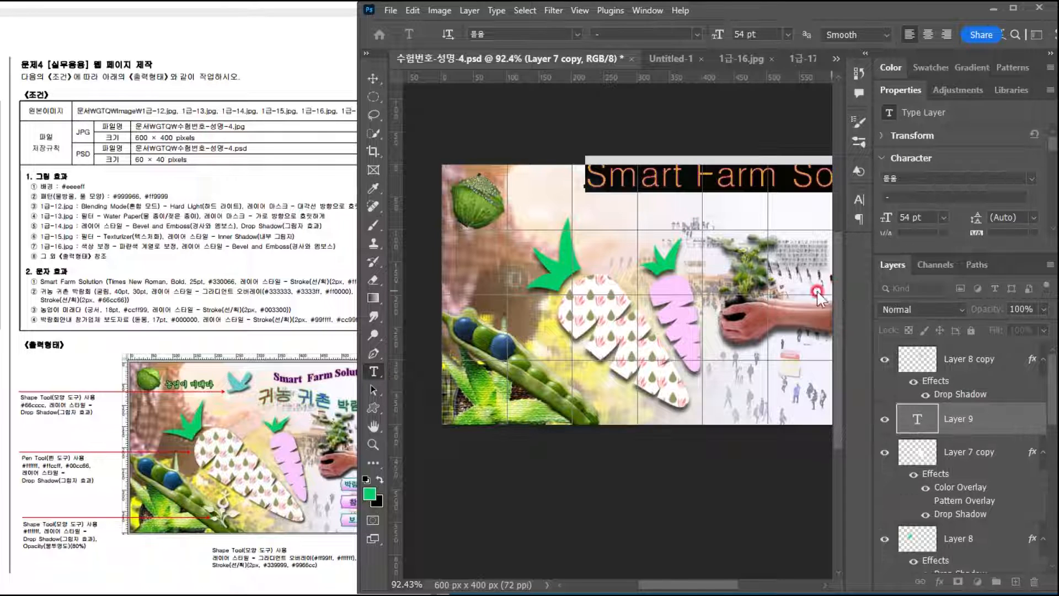
pyautogui.moveTo(489, 32); pyautogui.dragTo(455, 34)
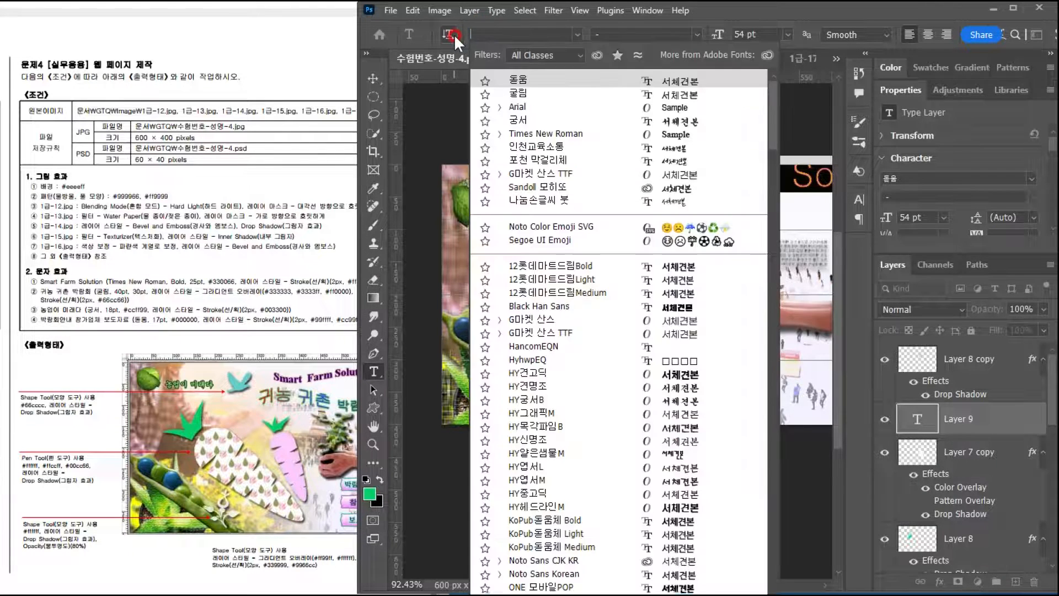
pyautogui.write('tin')
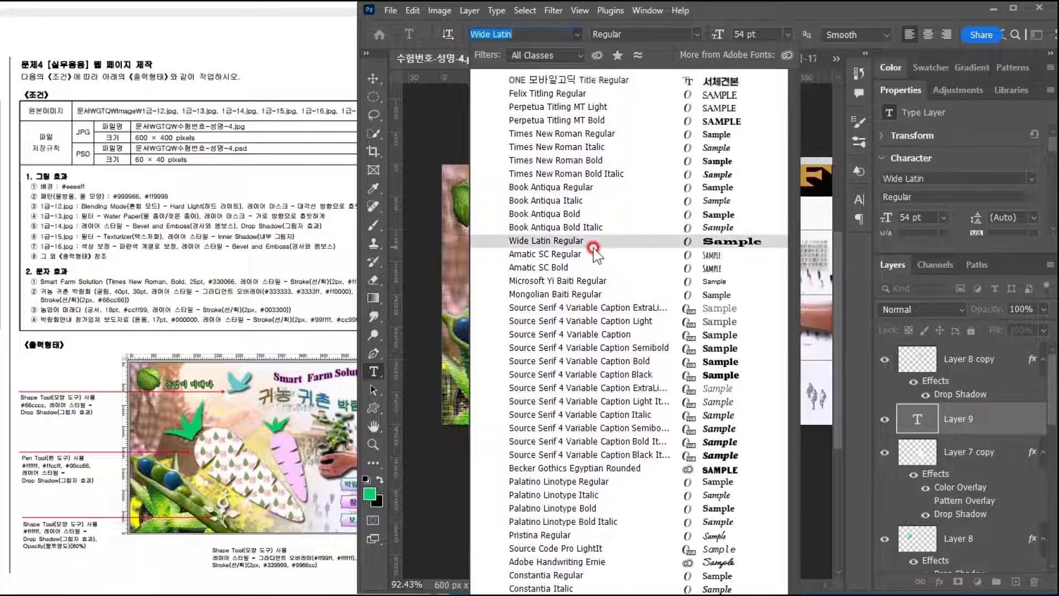
pyautogui.press('BackSpace')
pyautogui.write('ti')
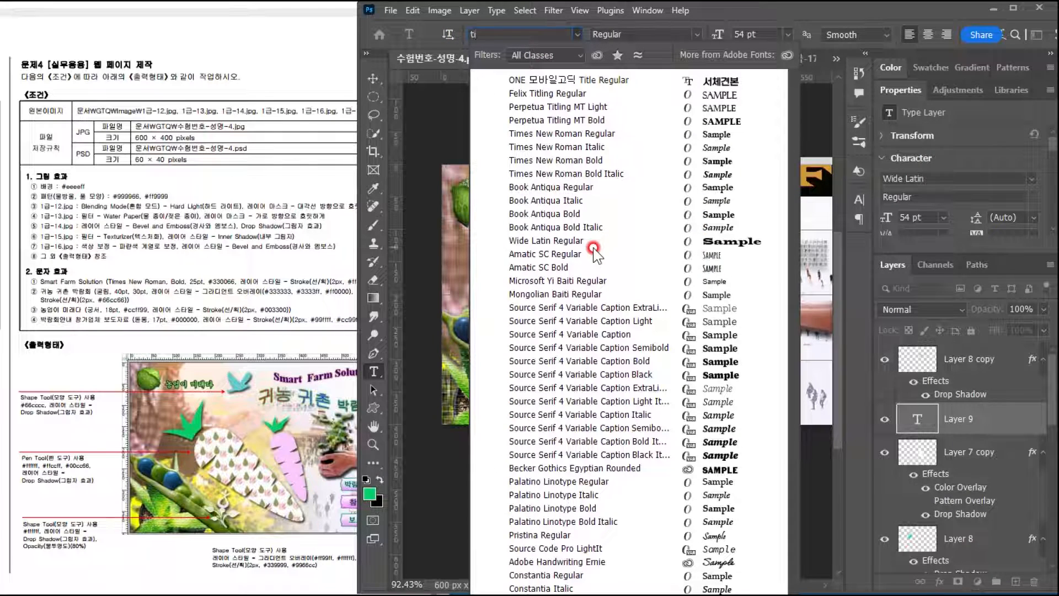
pyautogui.write('time')
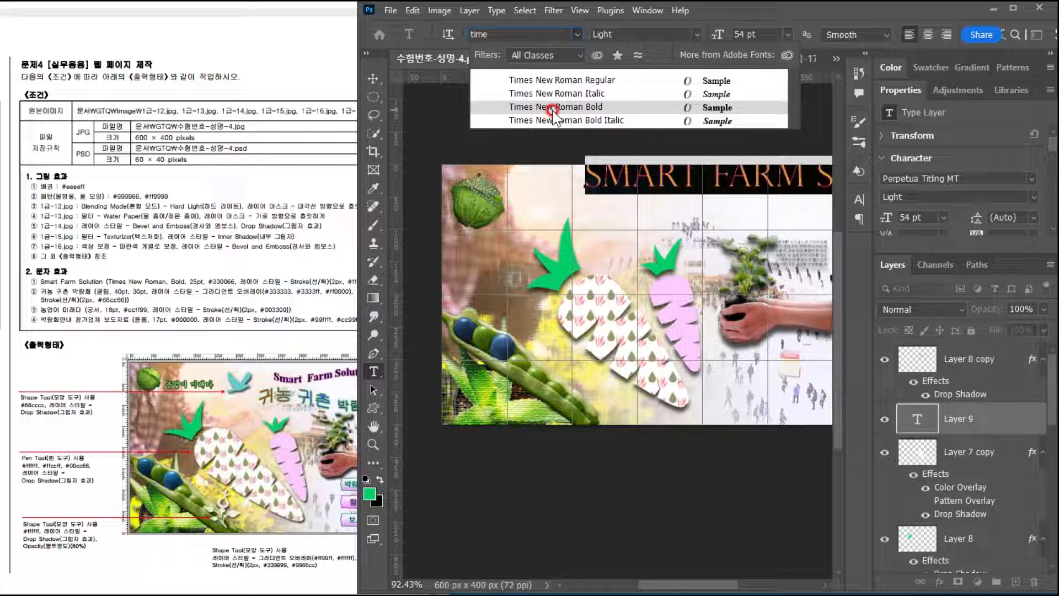
pyautogui.click(572, 105)
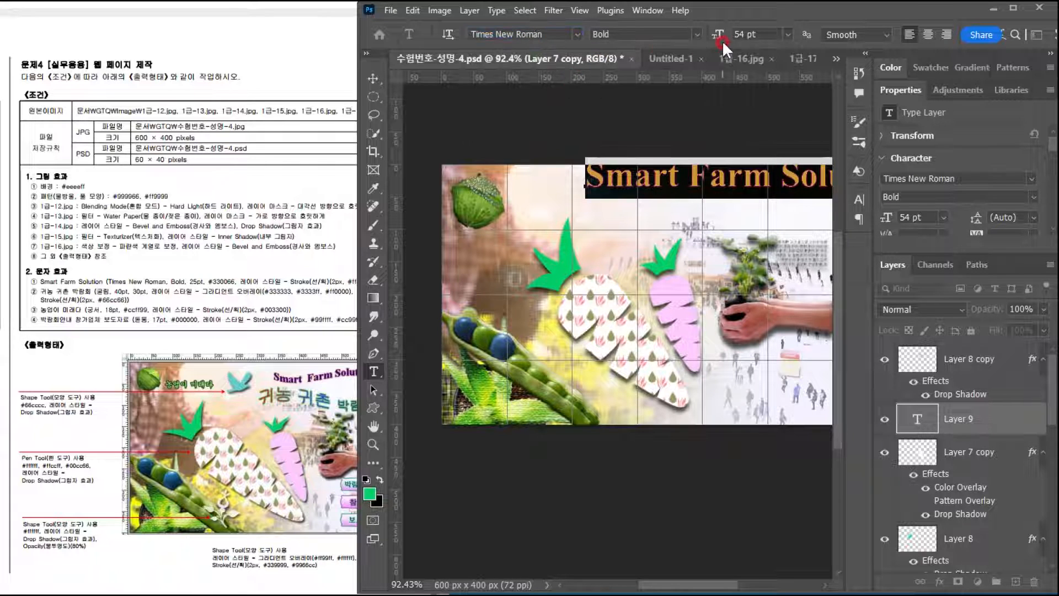
pyautogui.write('25')
pyautogui.press('Return')
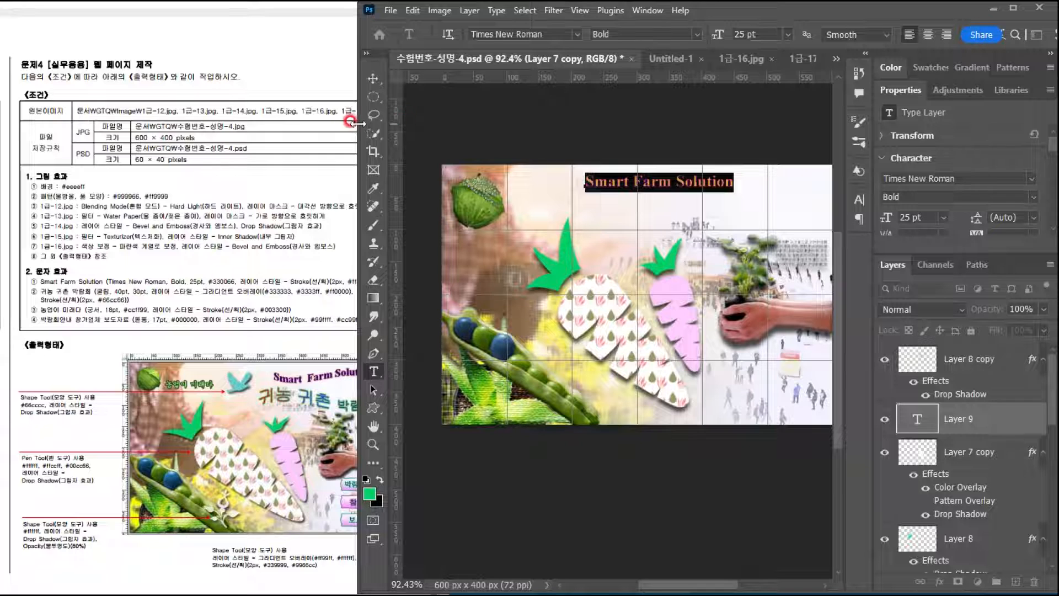
# Step: Set the title text's colour to #330066 and commit the text
pyautogui.moveTo(358, 121); pyautogui.dragTo(344, 126)
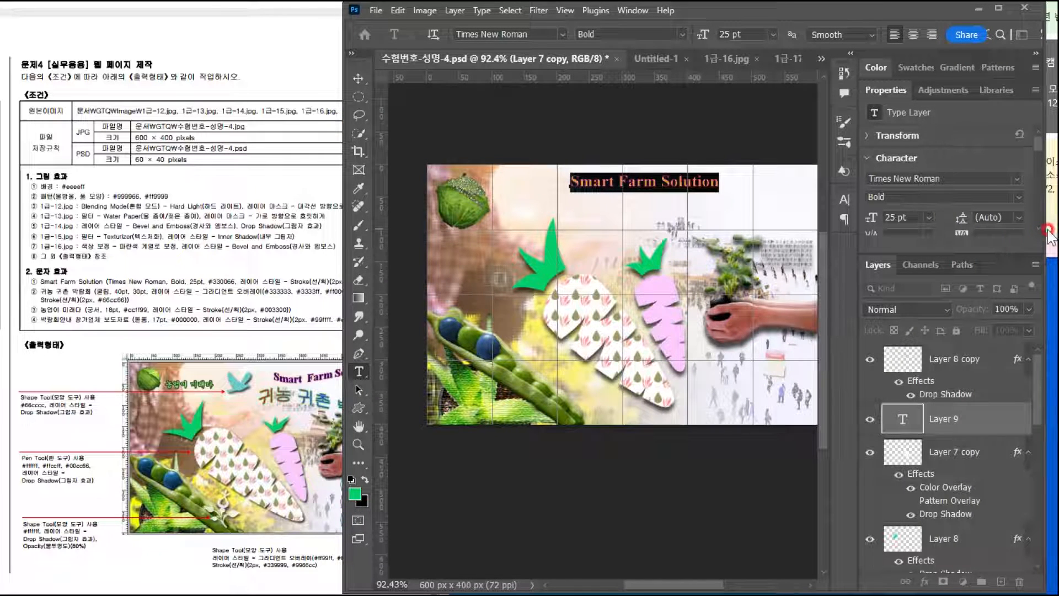
pyautogui.moveTo(1042, 231); pyautogui.dragTo(1056, 231)
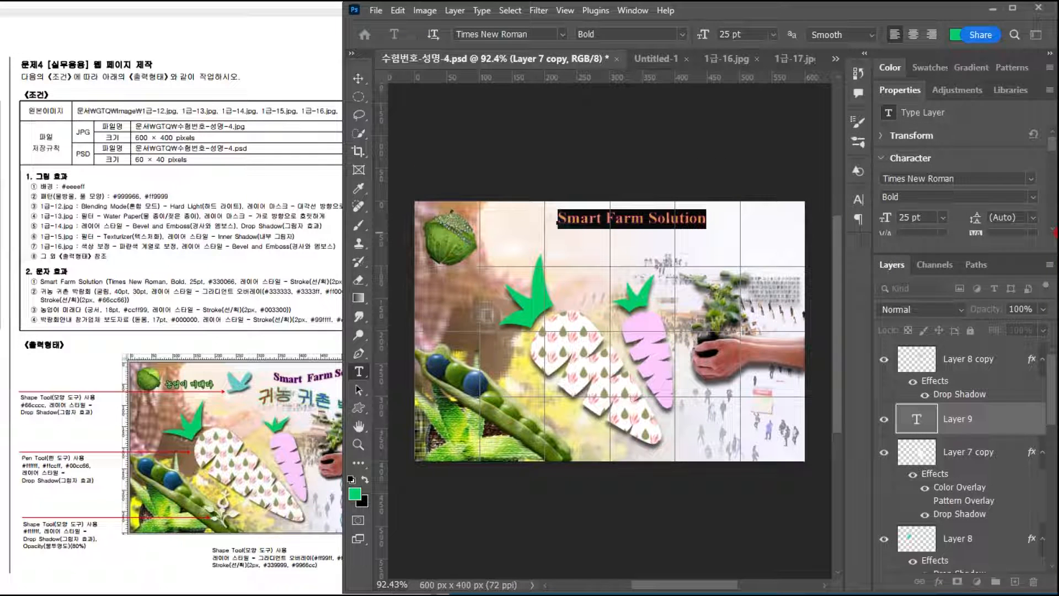
pyautogui.click(955, 34)
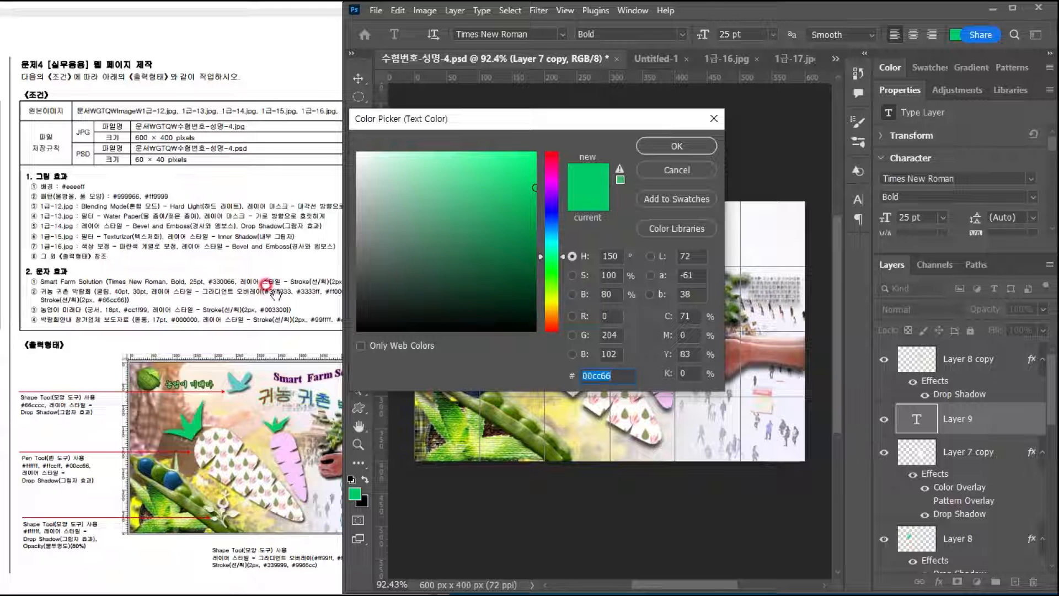
pyautogui.write('306')
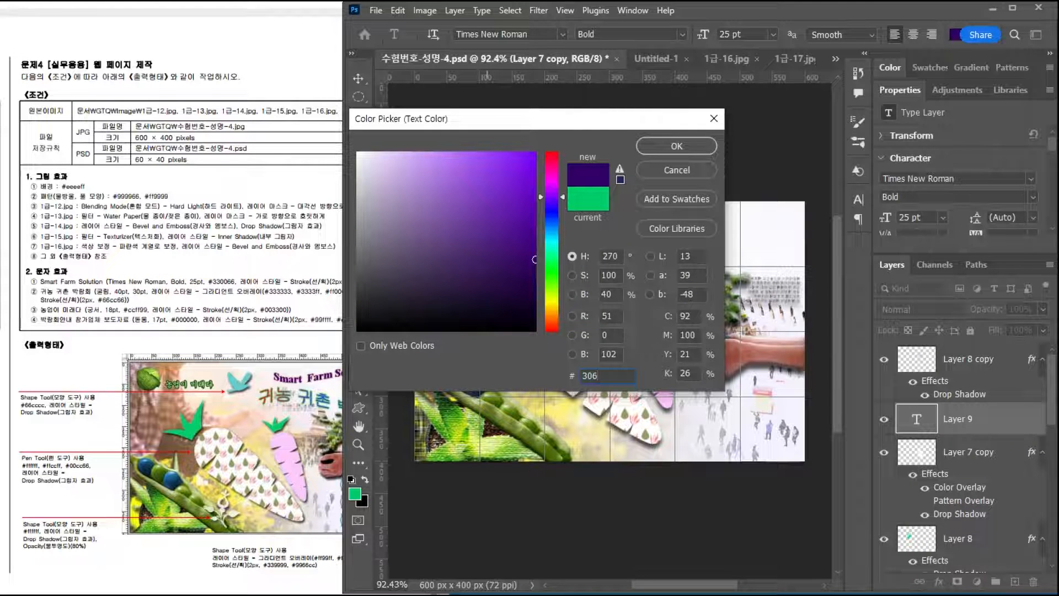
pyautogui.press('Return')
pyautogui.click(793, 333)
# Step: Add a 2 px outside Stroke in #ffcccc to the "Smart Farm Solution" text layer
pyautogui.click(330, 400)
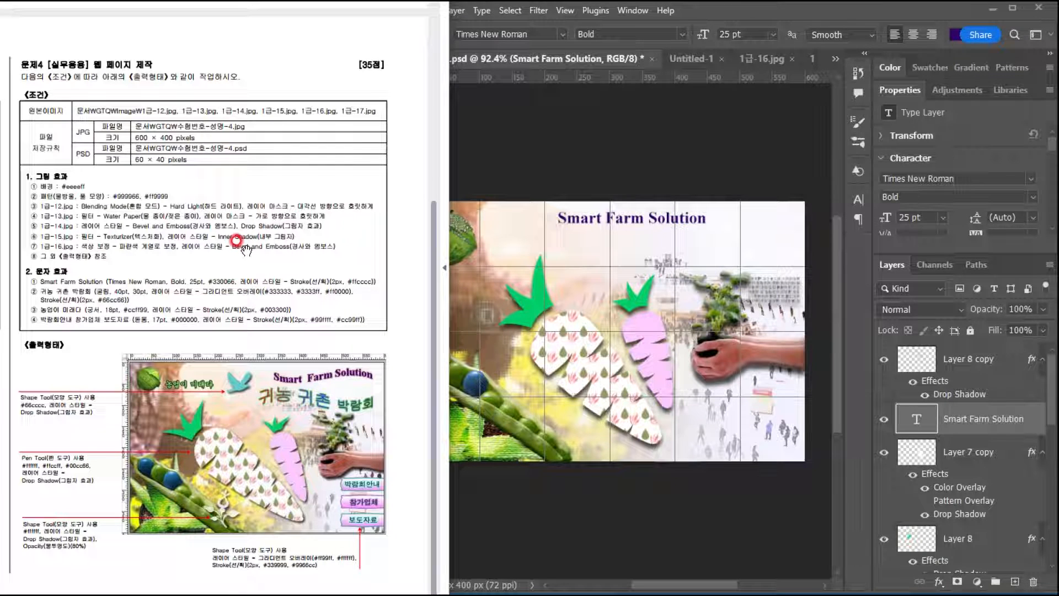
pyautogui.click(1019, 425)
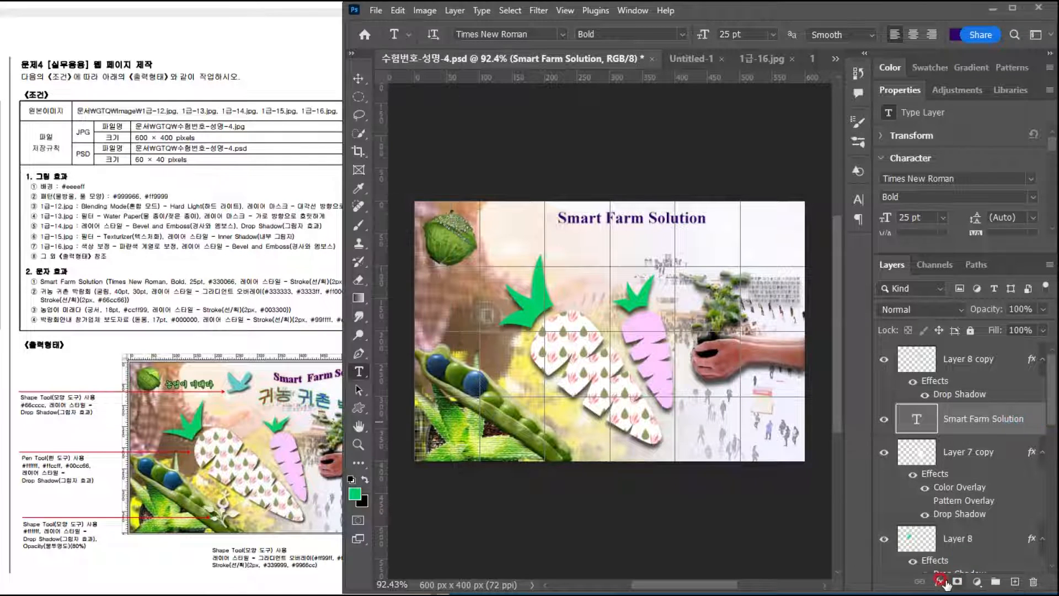
pyautogui.click(939, 581)
pyautogui.click(960, 478)
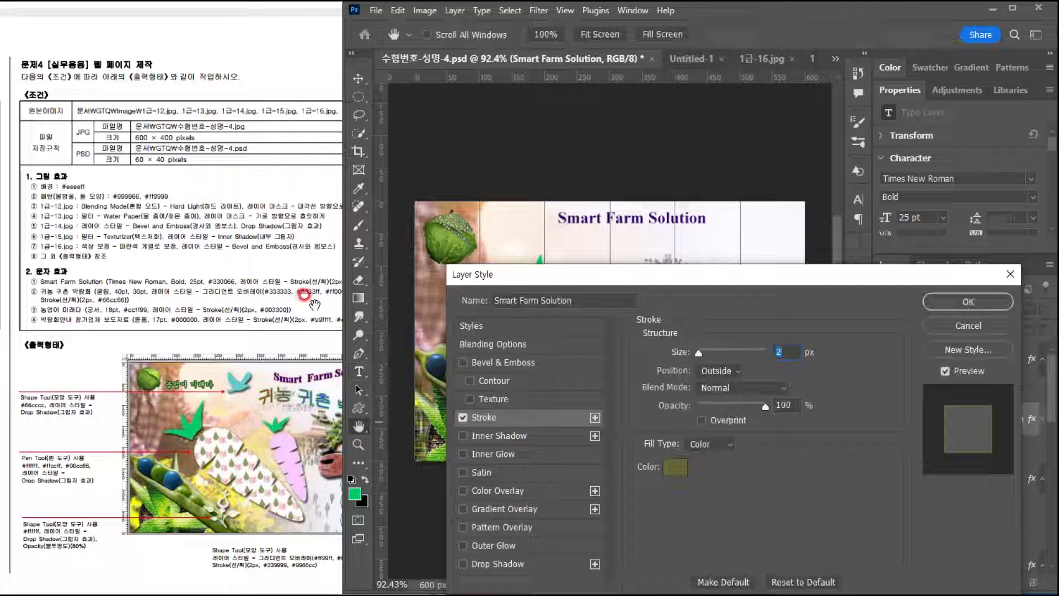
pyautogui.click(330, 410)
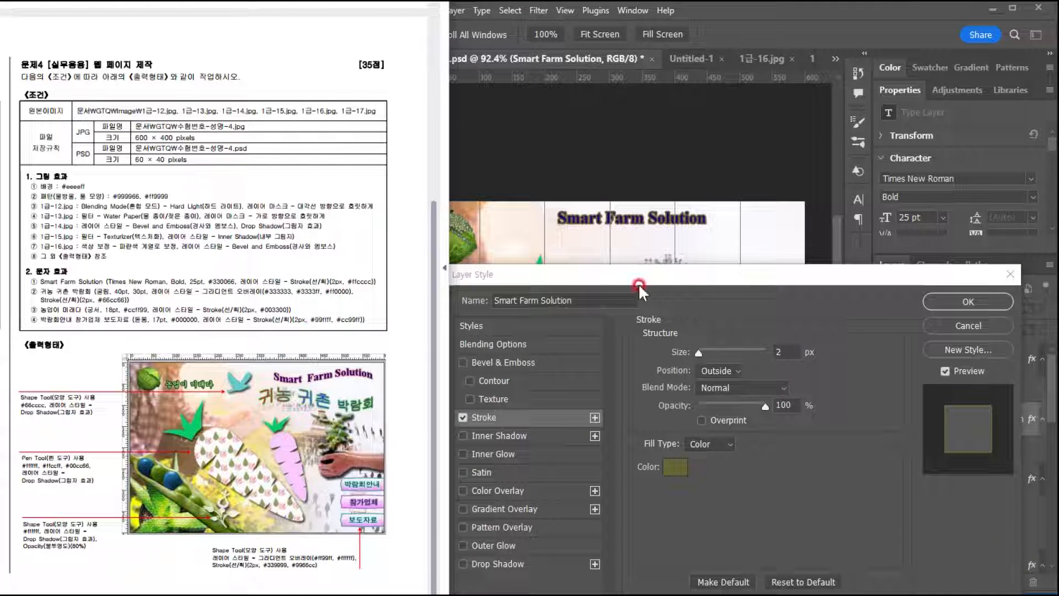
pyautogui.click(678, 282)
pyautogui.click(675, 467)
pyautogui.write('ffcccc')
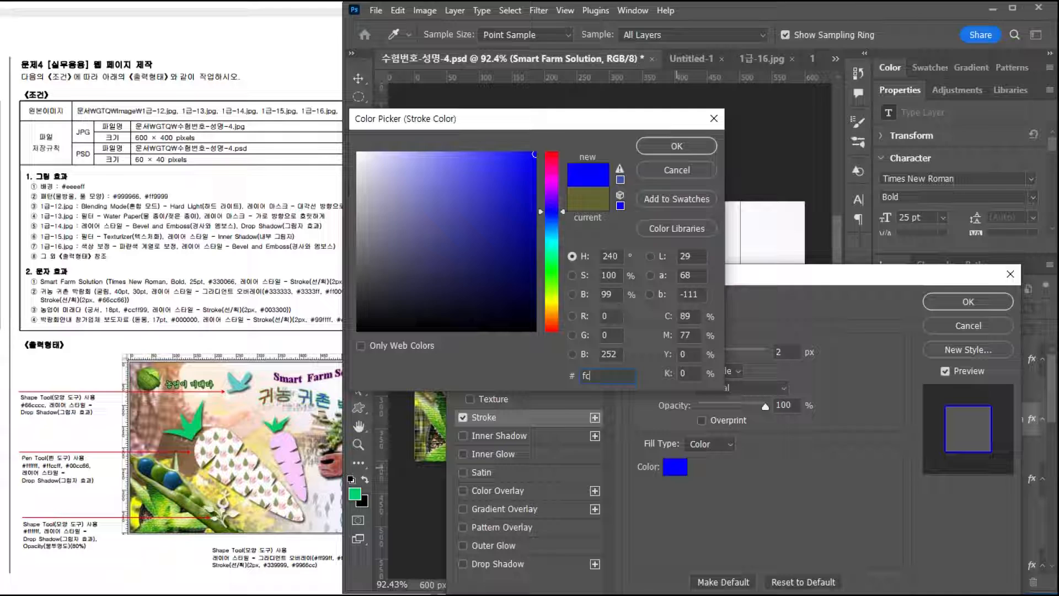
pyautogui.press('Return')
pyautogui.click(944, 310)
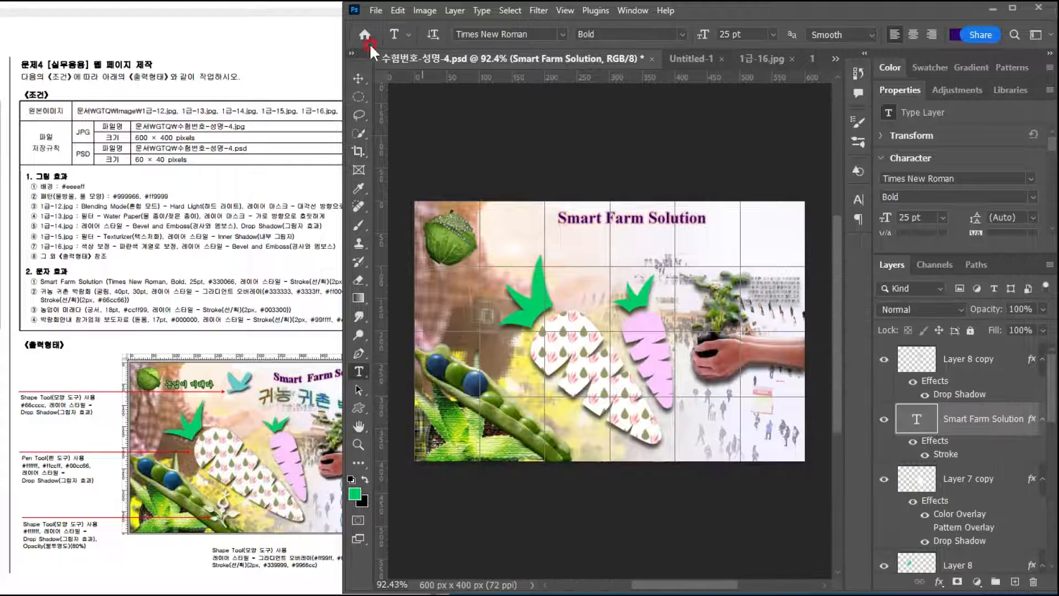
# Step: Move the "Smart Farm Solution" title to the canvas's upper-right area, as in the reference
pyautogui.click(358, 76)
pyautogui.click(284, 344)
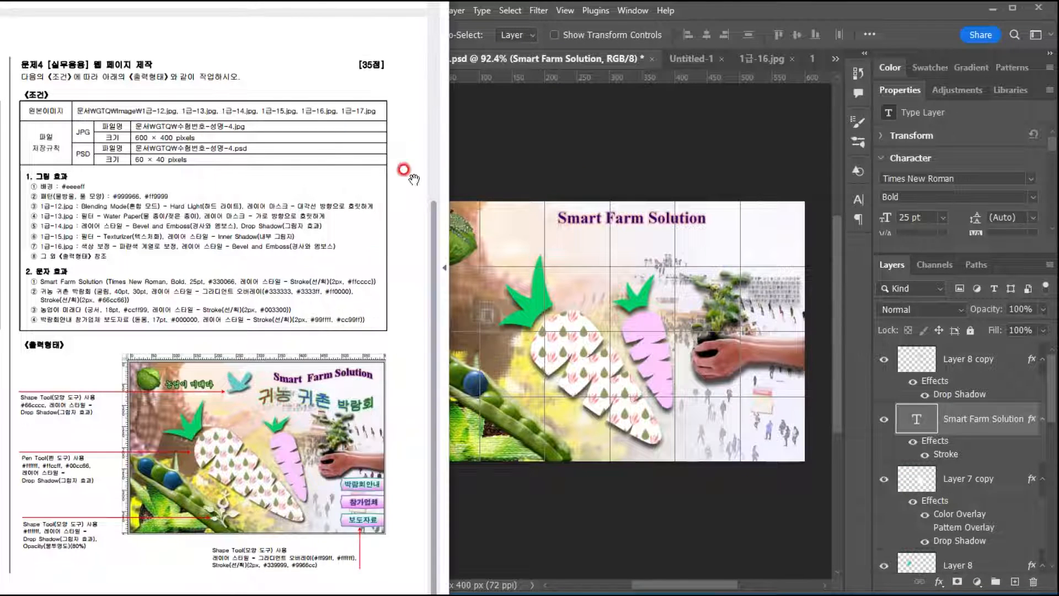
pyautogui.moveTo(439, 131); pyautogui.dragTo(414, 136)
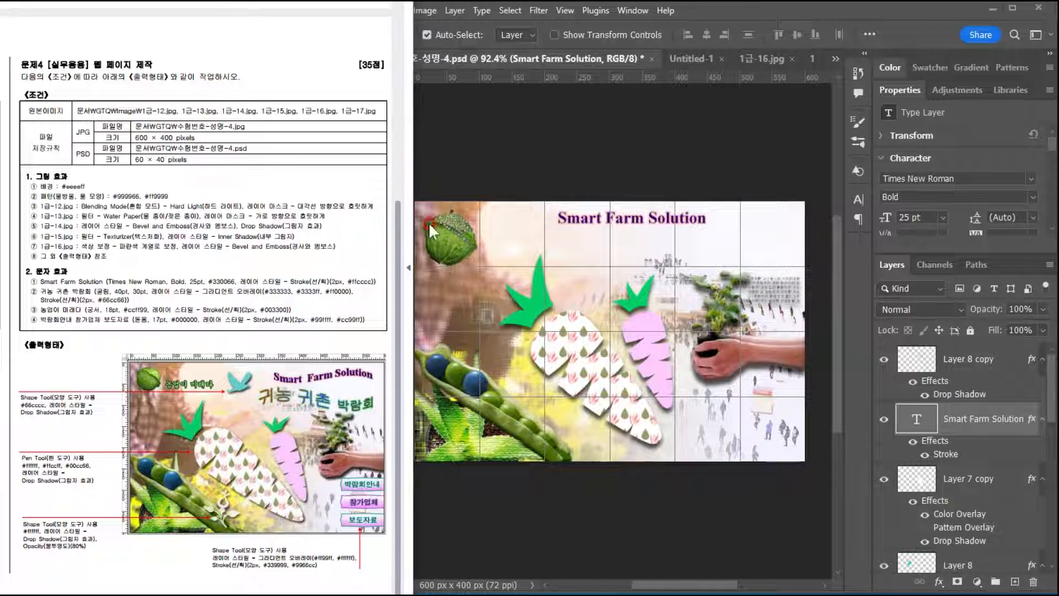
pyautogui.click(610, 160)
pyautogui.moveTo(588, 218); pyautogui.dragTo(665, 226)
# Step: Warp the "Smart Farm Solution" text with the horizontal Flag style and a bend of -44%
pyautogui.click(913, 419)
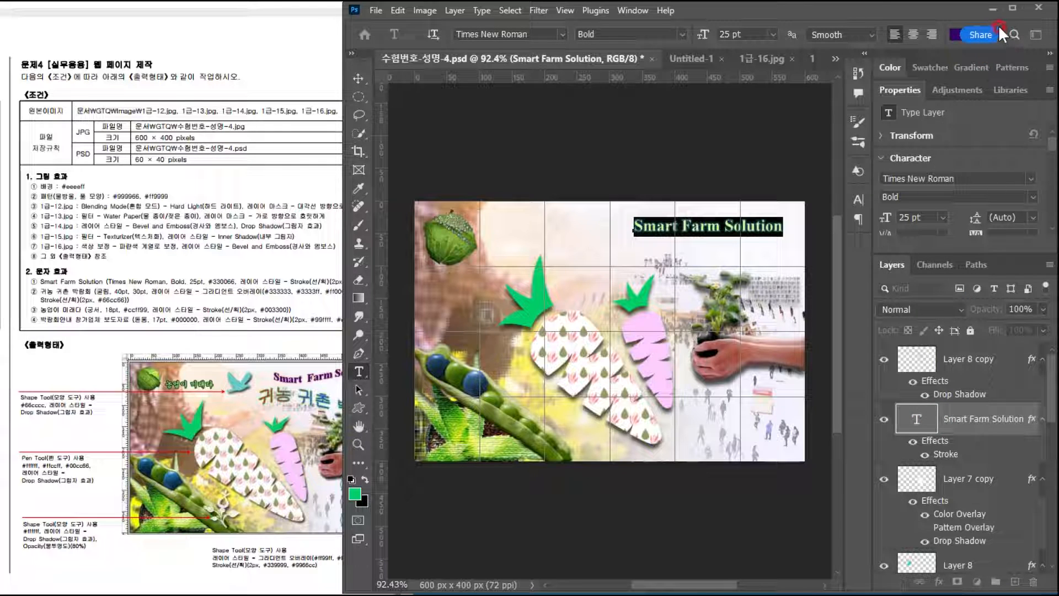
pyautogui.click(476, 10)
pyautogui.click(506, 203)
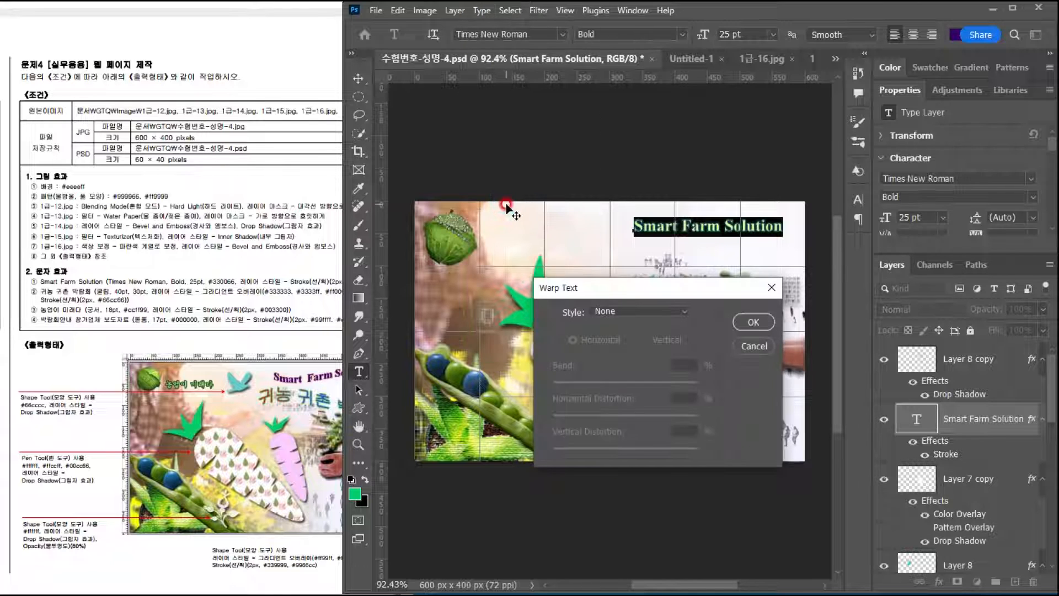
pyautogui.click(613, 313)
pyautogui.click(629, 469)
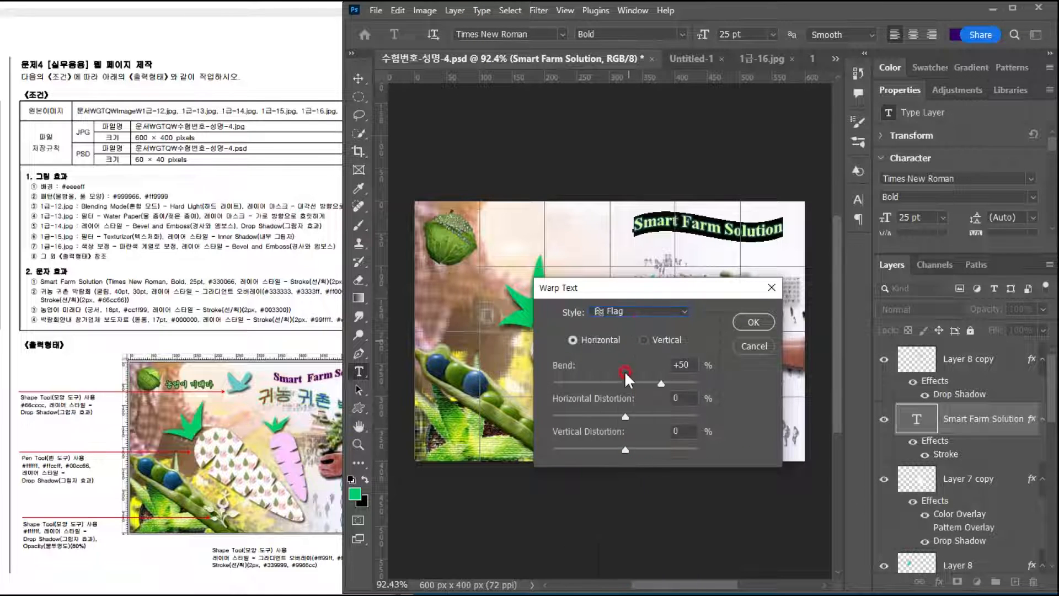
pyautogui.moveTo(661, 383); pyautogui.dragTo(592, 385)
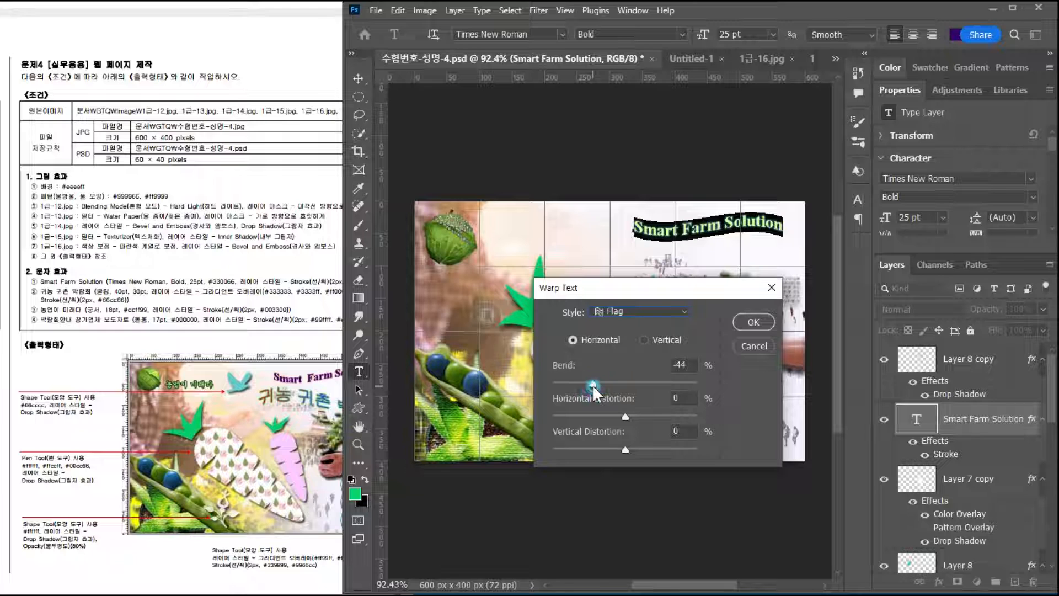
pyautogui.click(731, 317)
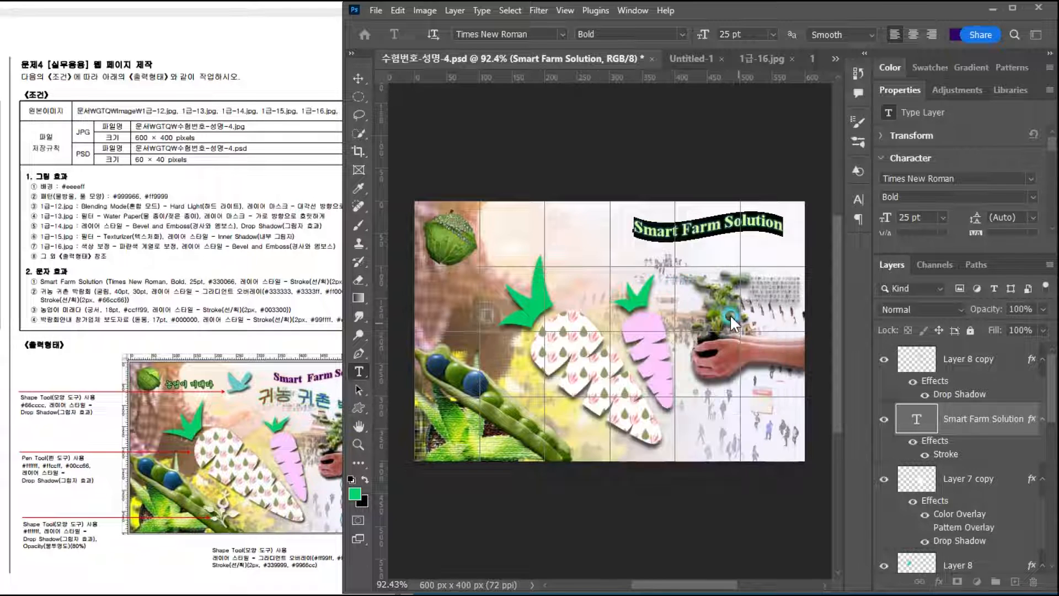
# Step: Add the text "귀농 귀촌 박람회" just below and left of the "Smart Farm Solution" title
pyautogui.click(359, 78)
pyautogui.click(328, 346)
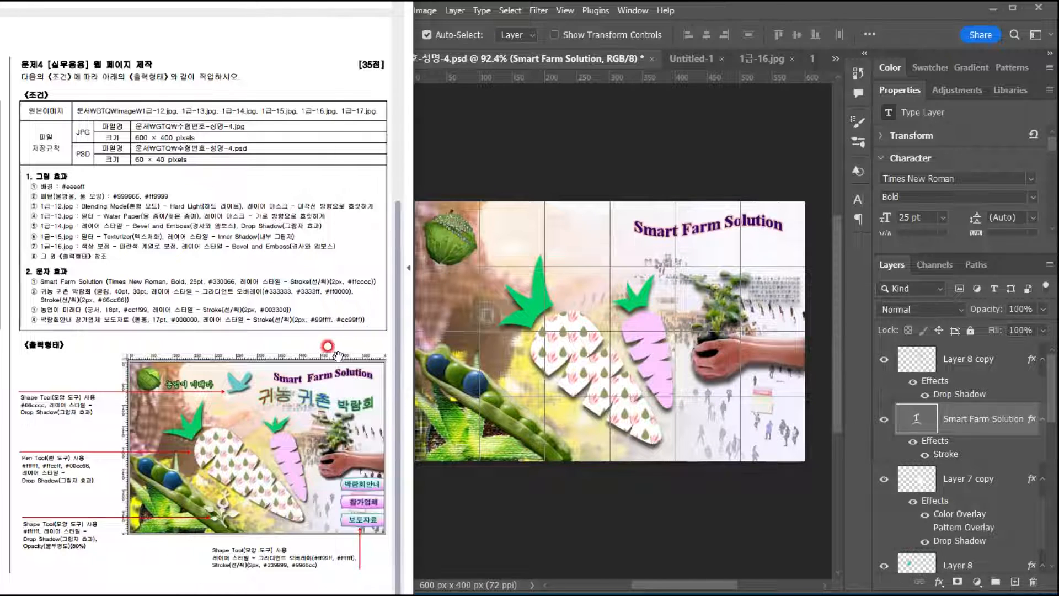
pyautogui.click(759, 220)
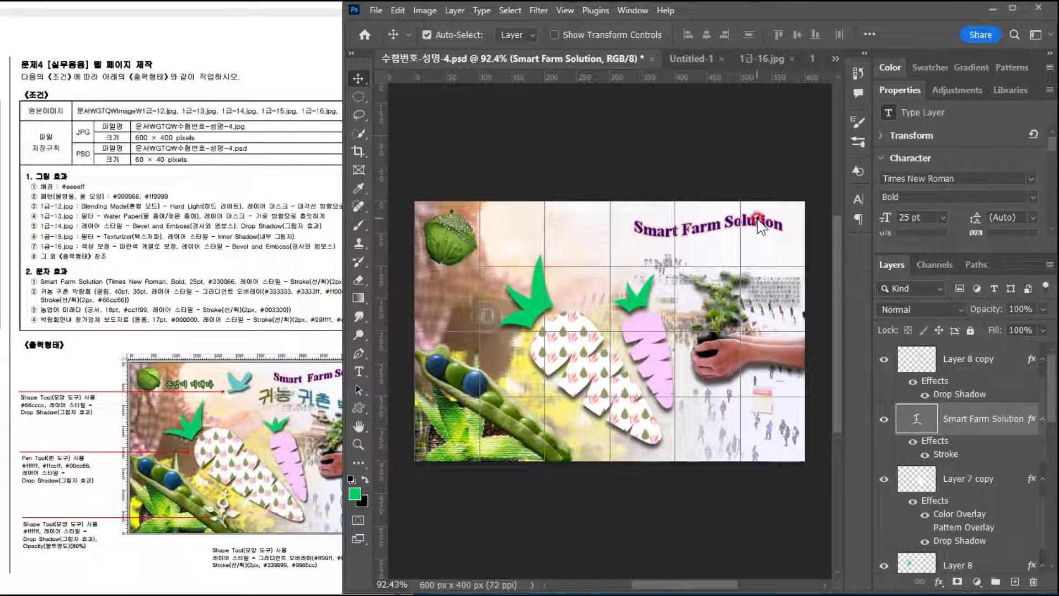
pyautogui.click(187, 300)
pyautogui.click(611, 215)
pyautogui.press('t')
pyautogui.click(570, 245)
pyautogui.press('BackSpace')
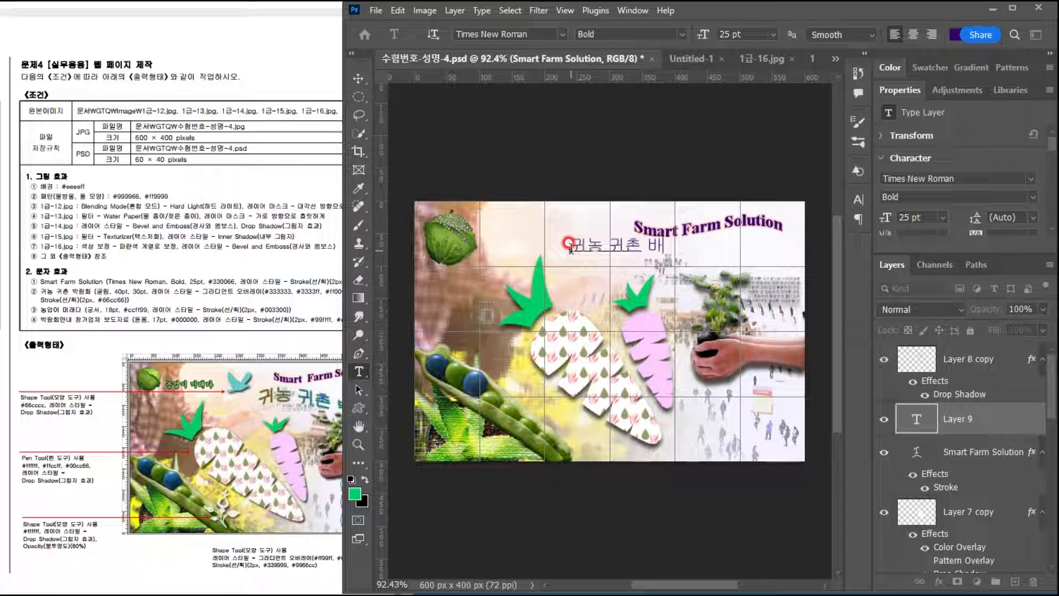
pyautogui.write('귀농 귀촌 박람회')
# Step: Set the whole "귀농 귀촌 박람회" text to the 굴림 font at 30 pt
pyautogui.hotkey('ctrl', 'a')
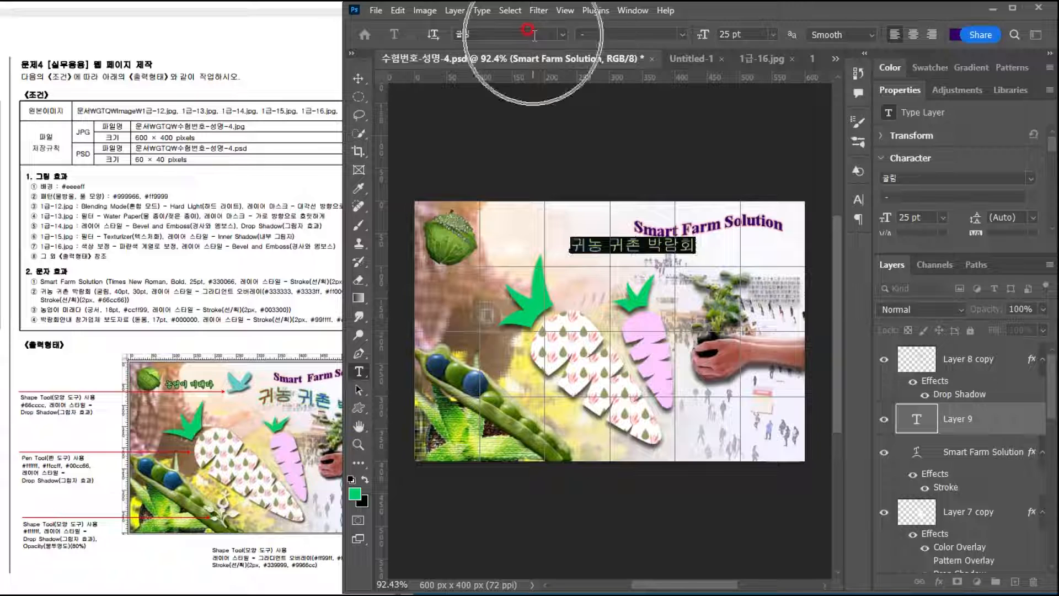
pyautogui.click(771, 30)
pyautogui.write('30')
pyautogui.press('Return')
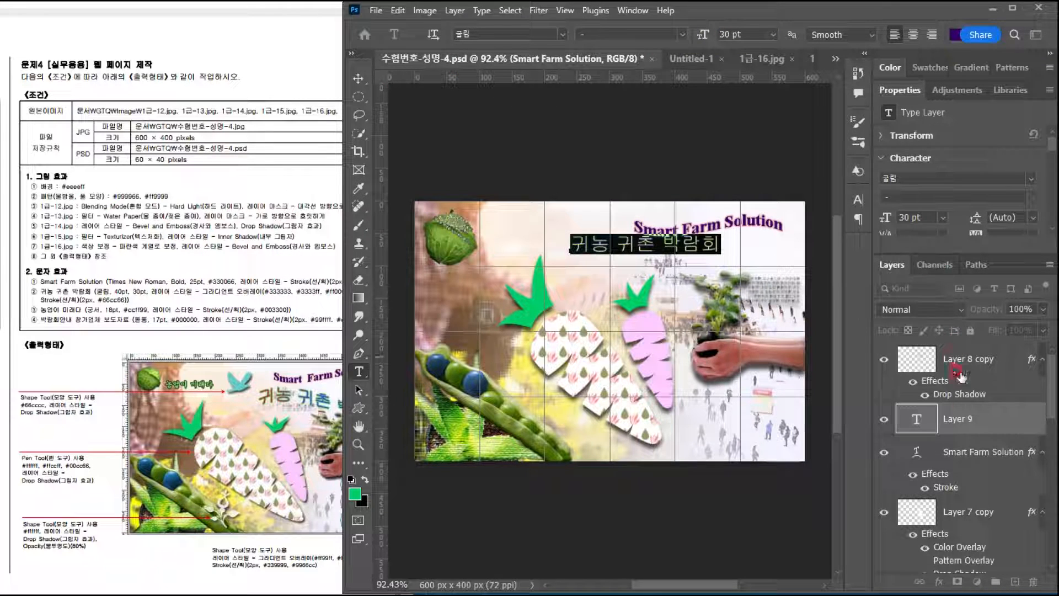
# Step: Enlarge only the words "귀농 귀촌" to 40 pt and commit the text
pyautogui.click(607, 245)
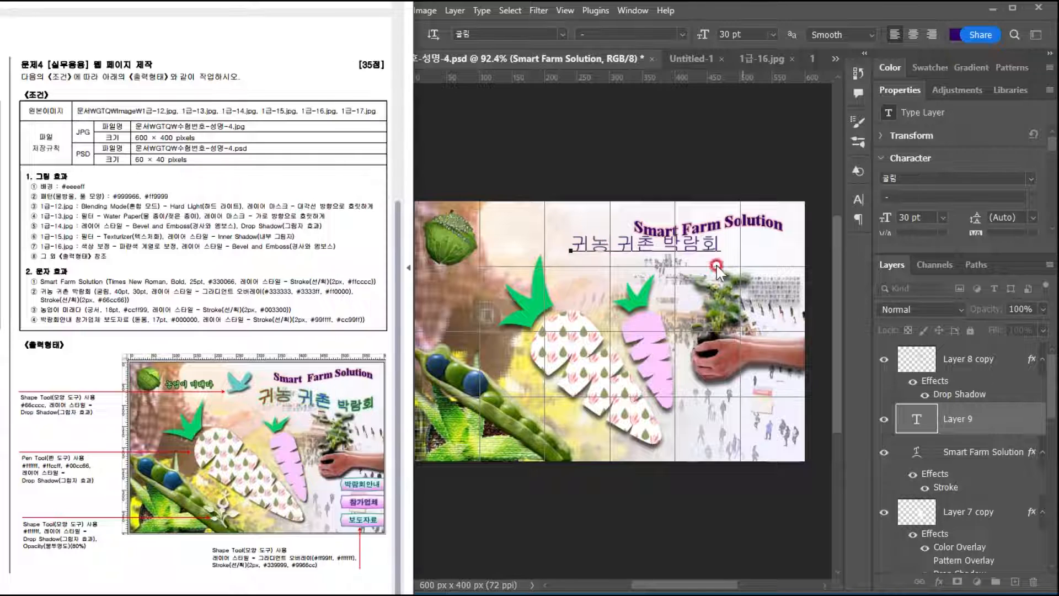
pyautogui.doubleClick(634, 243)
pyautogui.keyDown('shift'); pyautogui.click(542, 244); pyautogui.keyUp('shift')
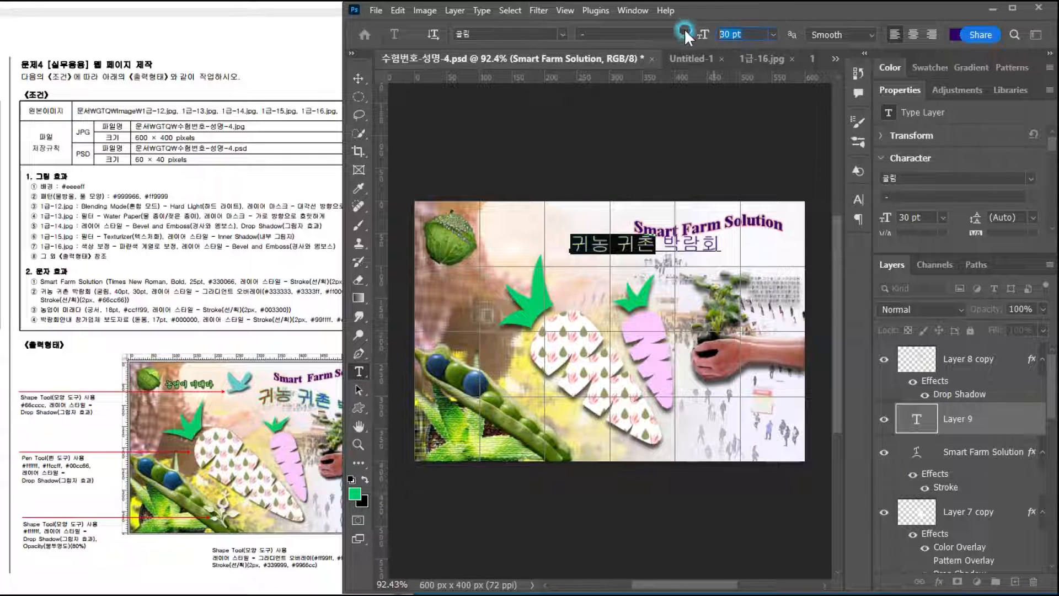
pyautogui.write('40')
pyautogui.press('Return')
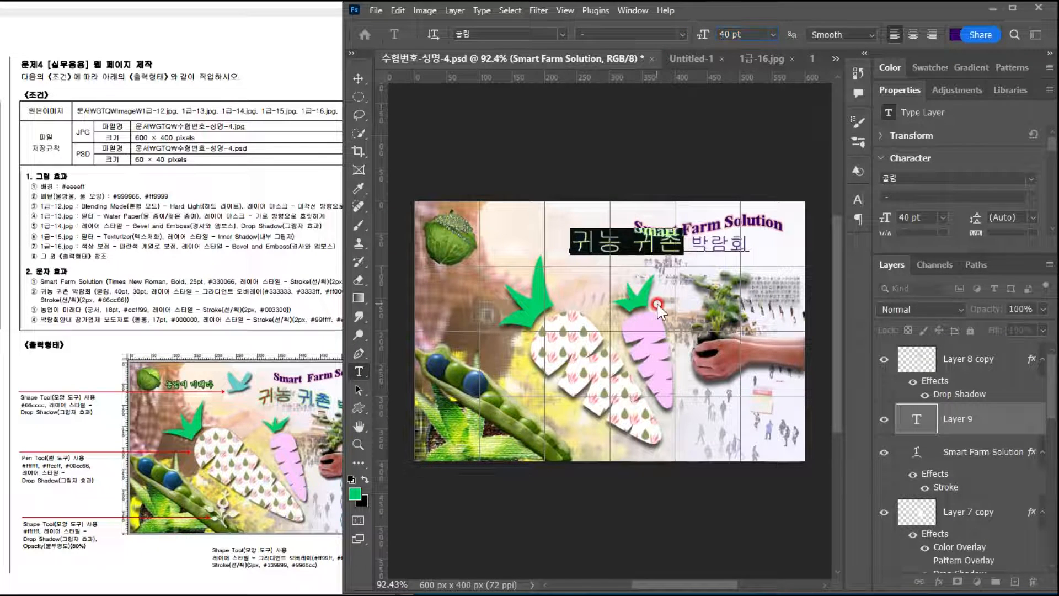
pyautogui.click(933, 422)
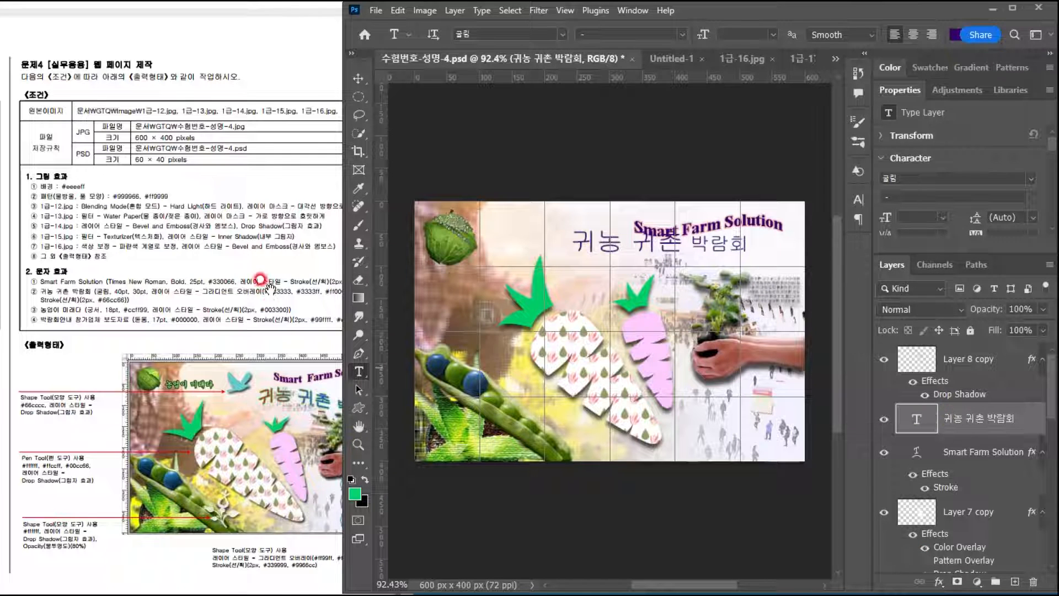
# Step: Add a Gradient Overlay to the "귀농 귀촌 박람회" layer and set the gradient's starting colour stop to #333333
pyautogui.click(304, 306)
pyautogui.moveTo(306, 309); pyautogui.dragTo(291, 307)
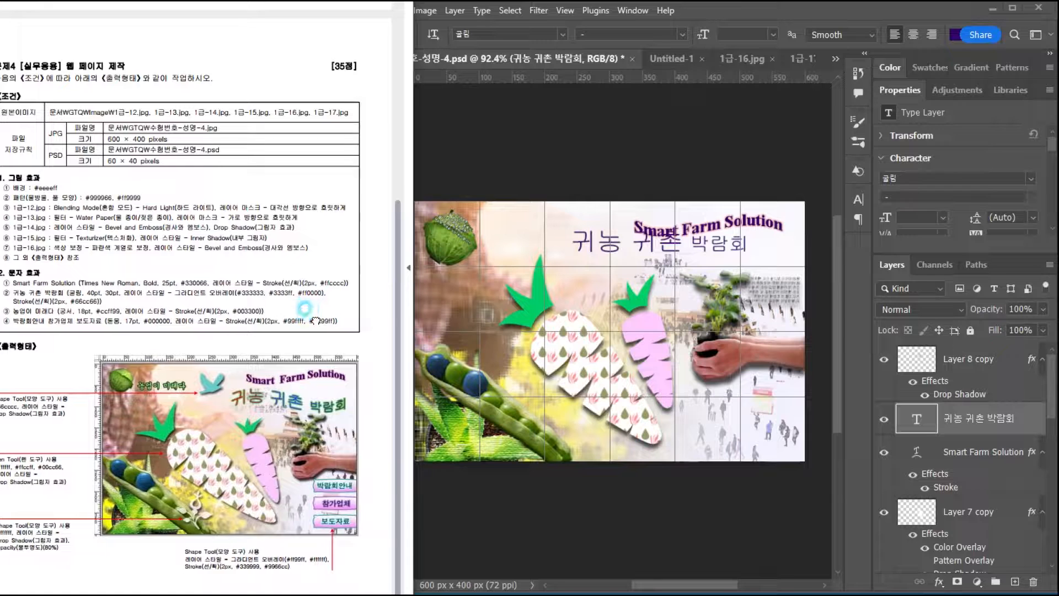
pyautogui.click(998, 424)
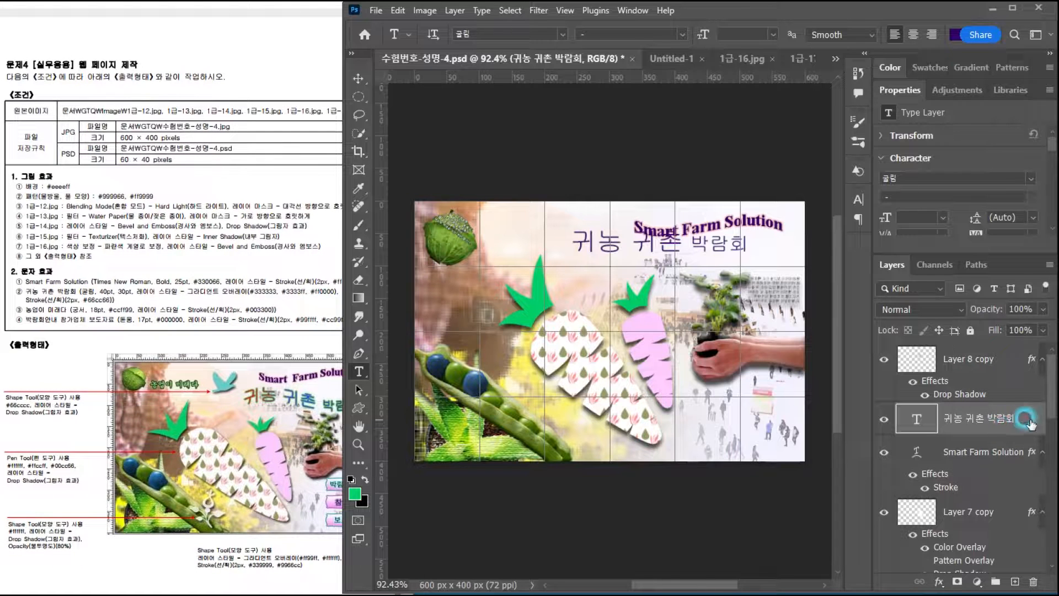
pyautogui.doubleClick(1029, 424)
pyautogui.click(532, 509)
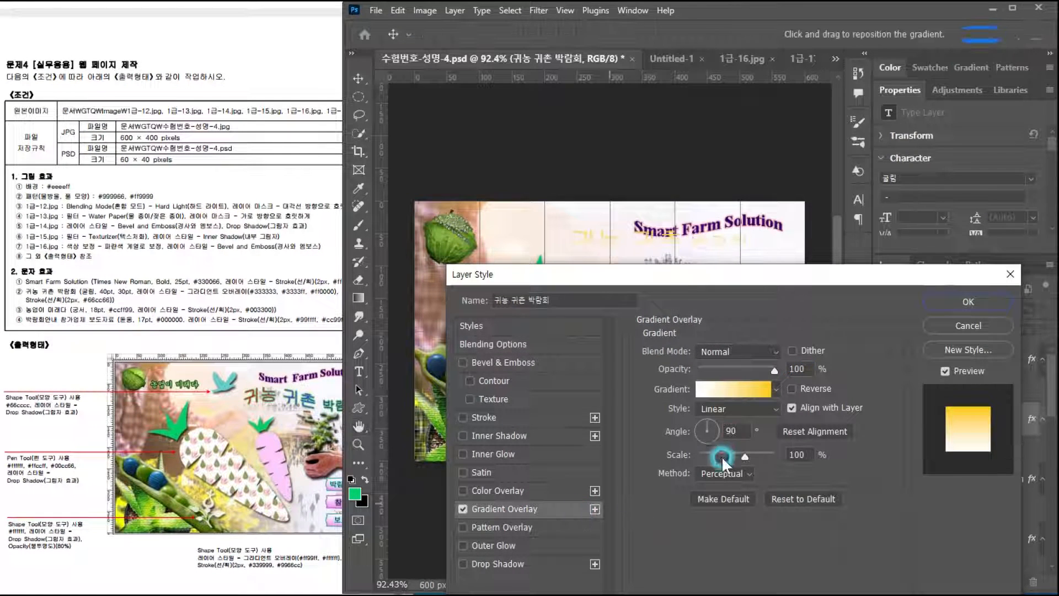
pyautogui.click(733, 394)
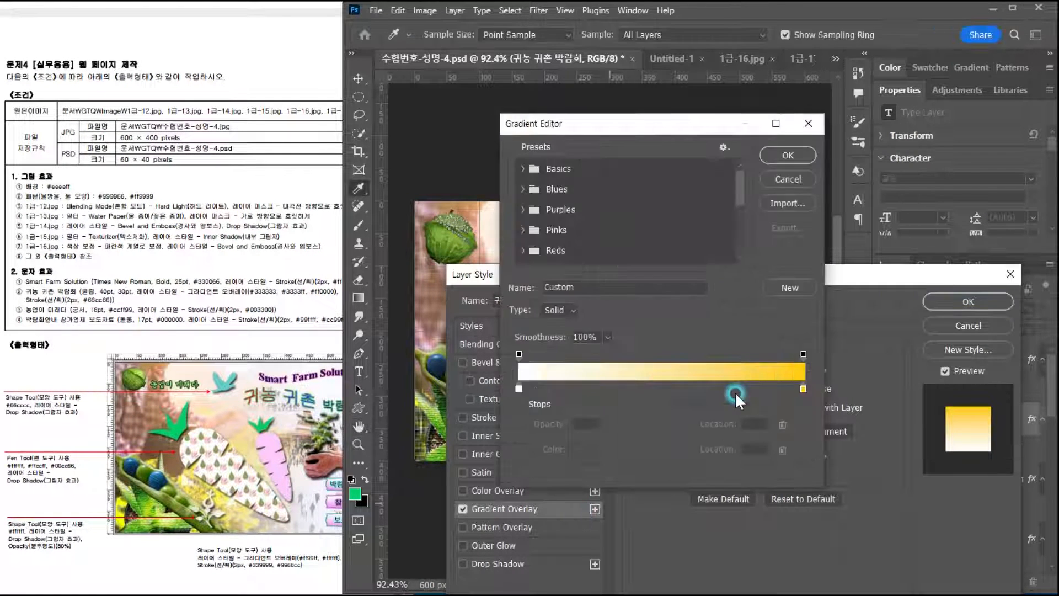
pyautogui.doubleClick(519, 389)
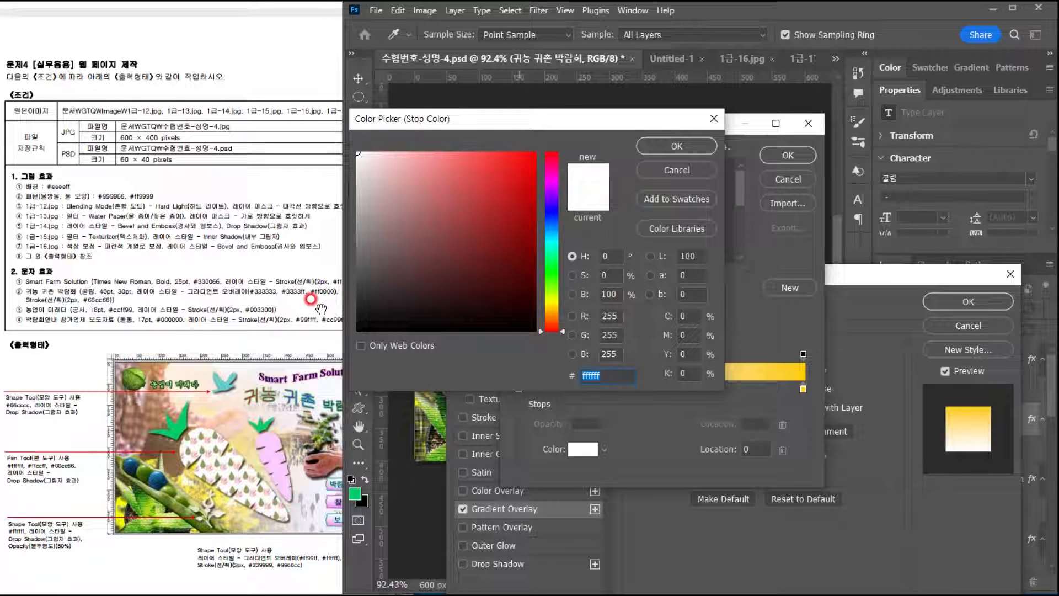
pyautogui.write('333333')
pyautogui.press('Return')
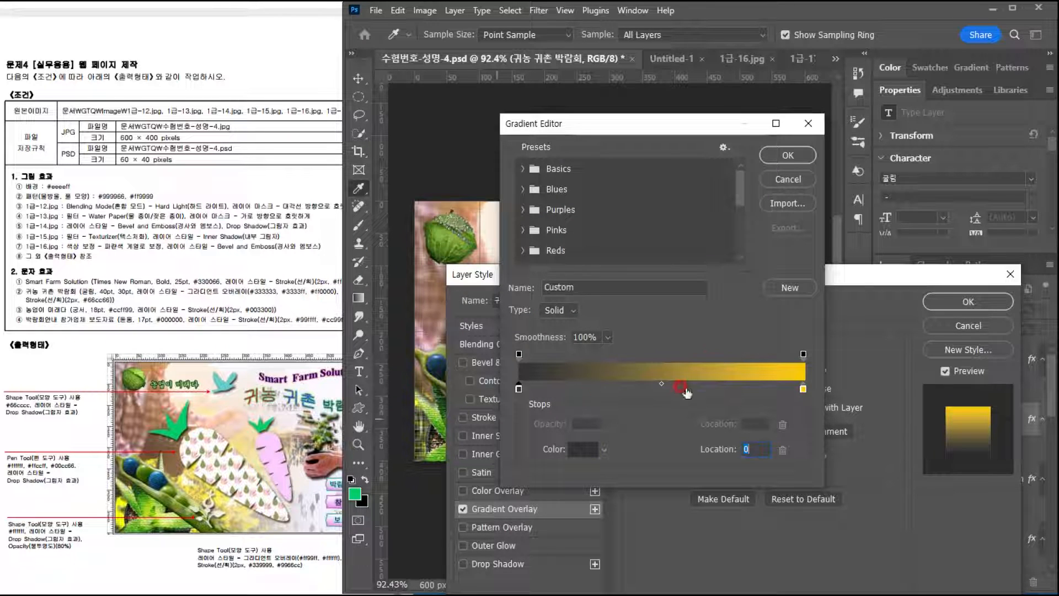
# Step: Add a middle colour stop at location 47% of the overlay gradient and colour it #000033
pyautogui.click(651, 389)
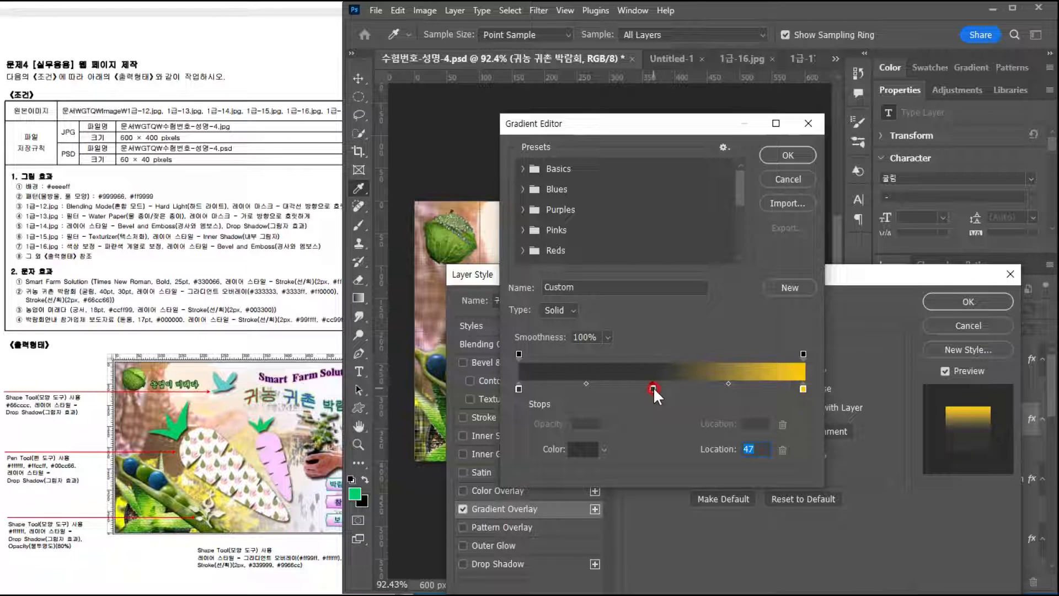
pyautogui.doubleClick(651, 388)
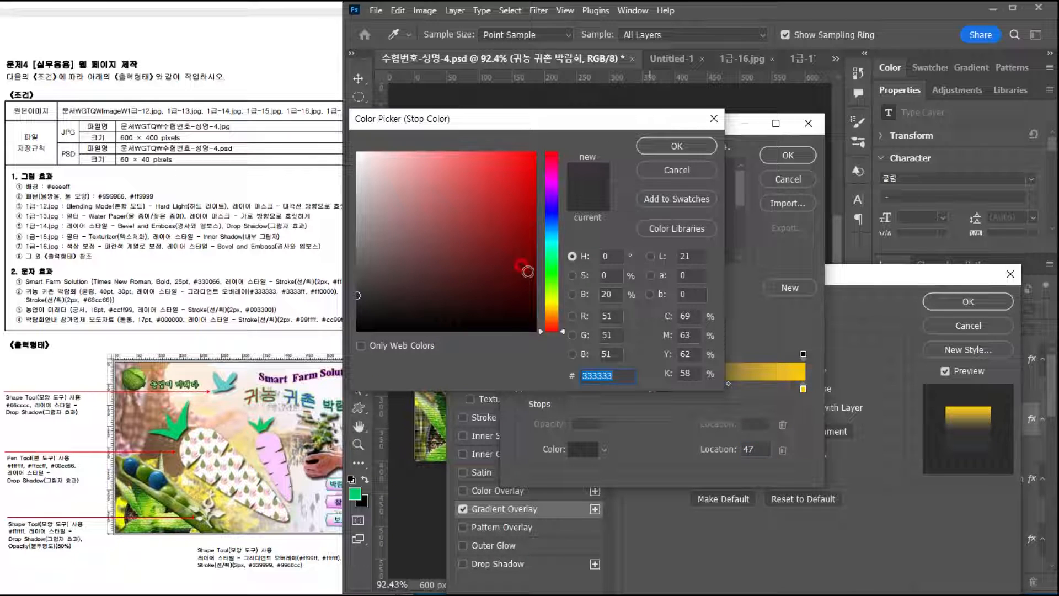
pyautogui.write('000066')
pyautogui.press('Return')
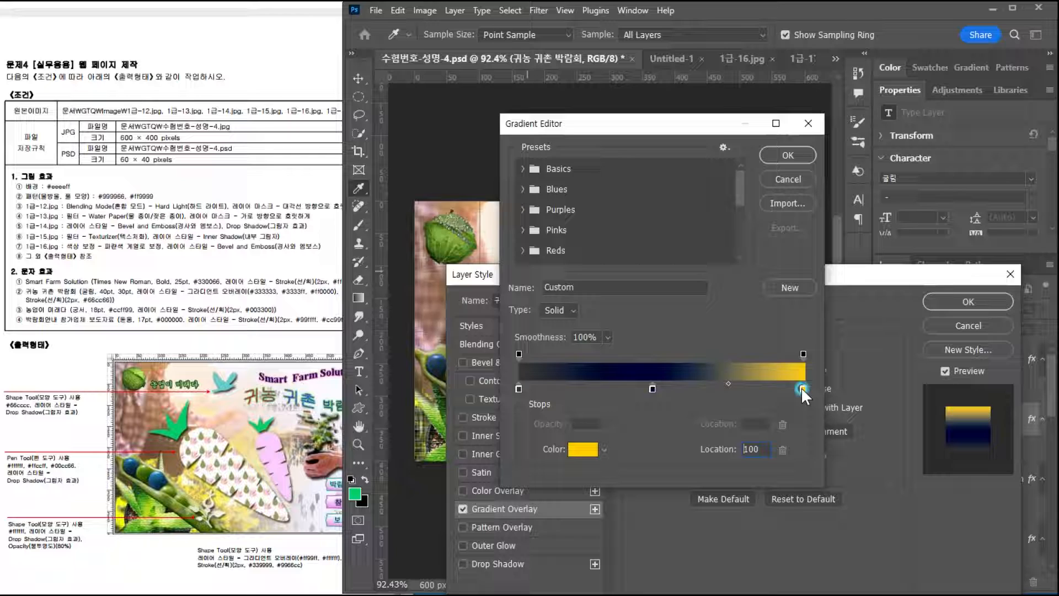
# Step: Set the overlay gradient's end colour stop to #ff0000 and accept the gradient
pyautogui.doubleClick(803, 388)
pyautogui.write('00')
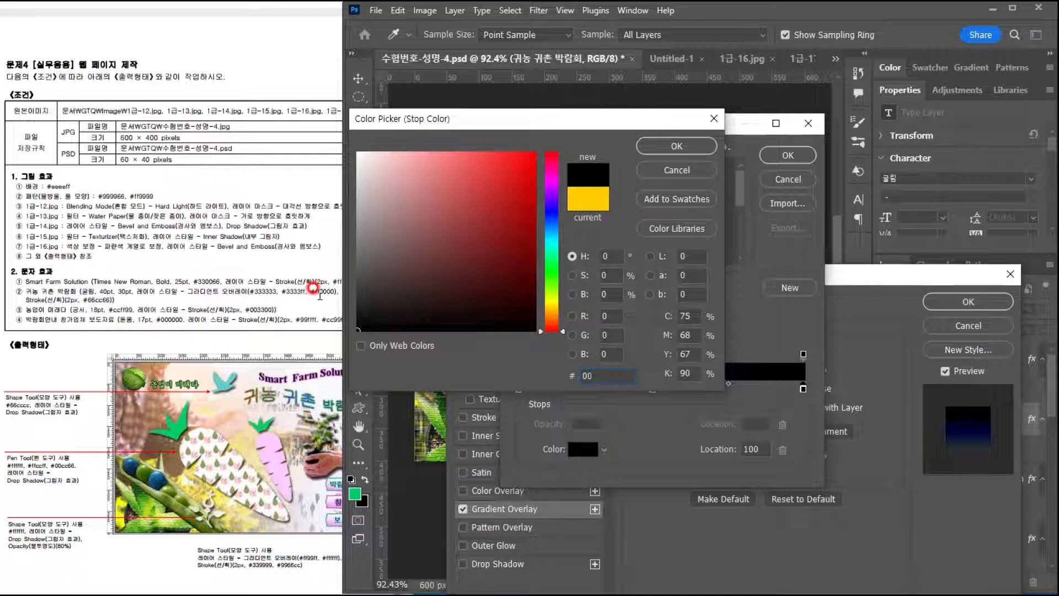
pyautogui.write('ff0000')
pyautogui.press('Return')
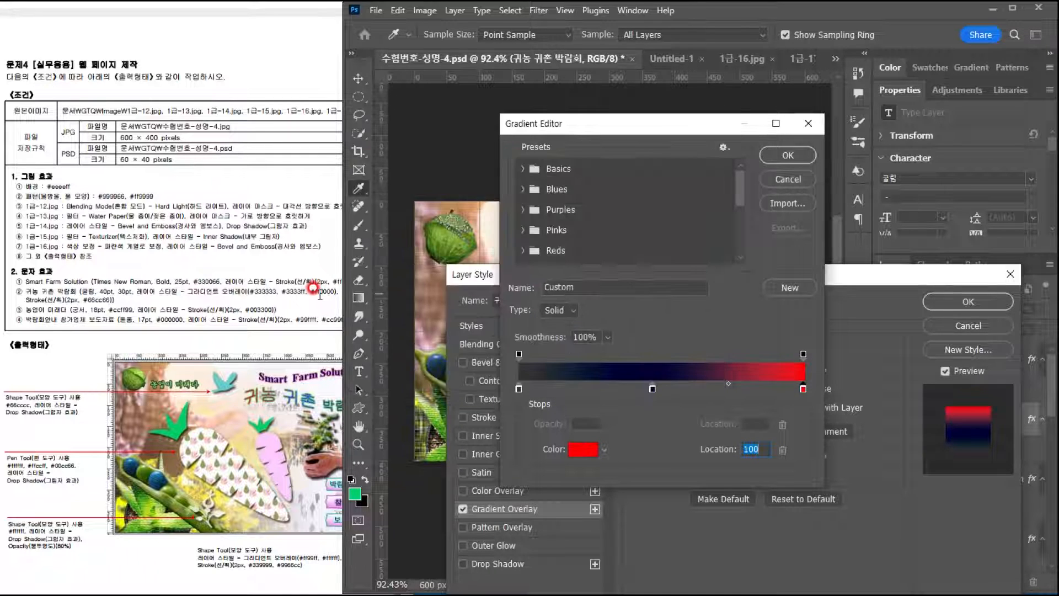
pyautogui.click(788, 154)
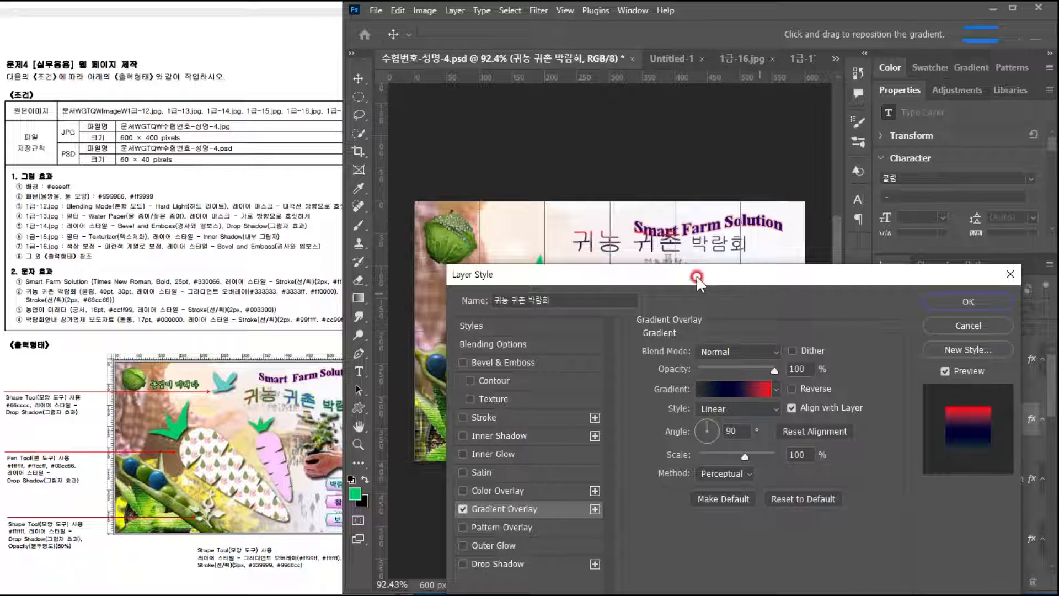
# Step: Set the Gradient Overlay's angle to 0° and reverse the gradient's direction
pyautogui.moveTo(686, 278); pyautogui.dragTo(676, 281)
pyautogui.doubleClick(719, 433)
pyautogui.write('0')
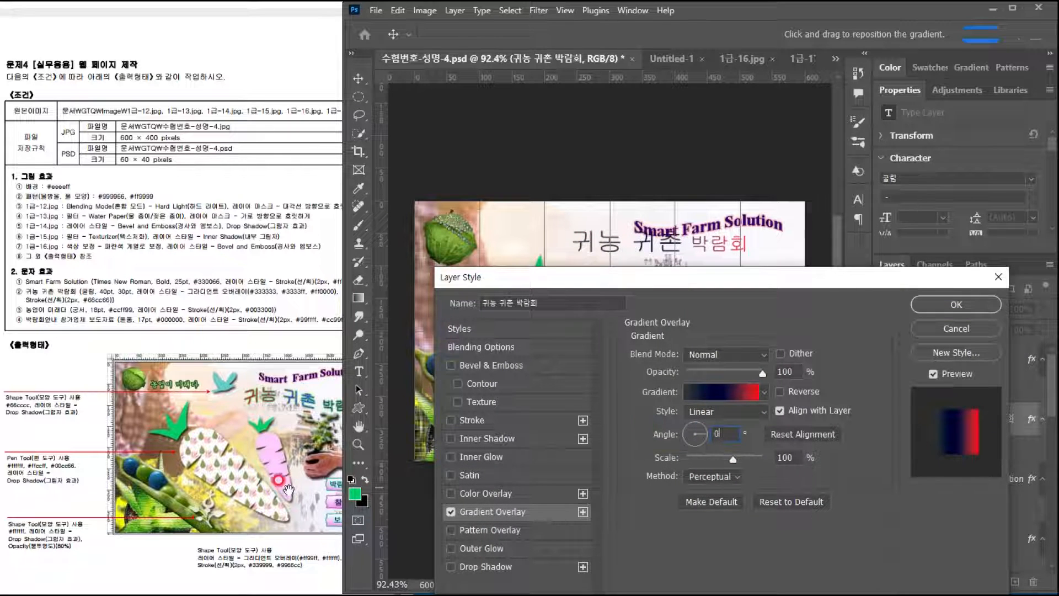
pyautogui.click(308, 444)
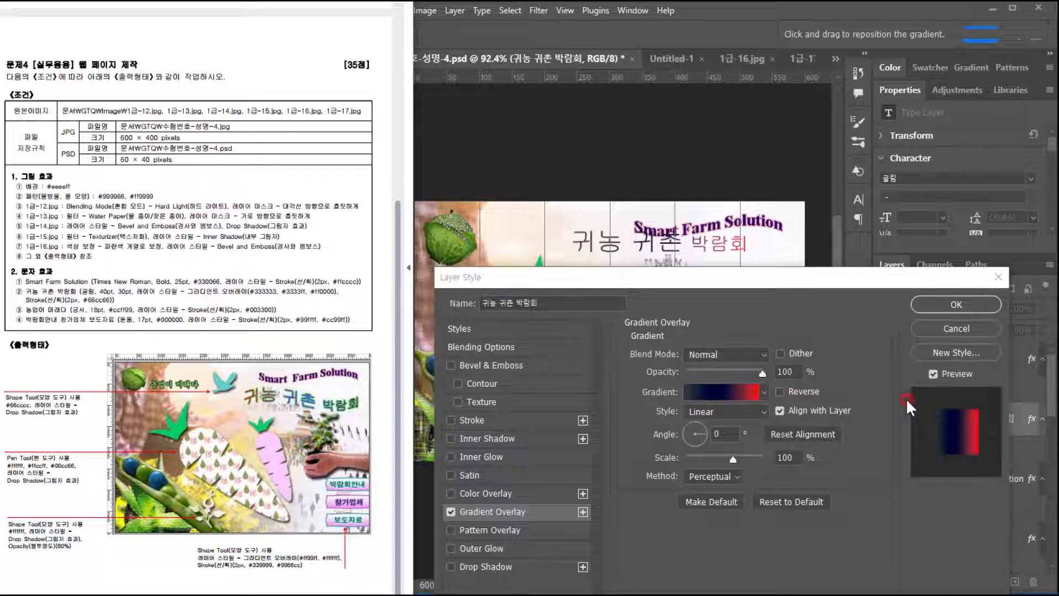
pyautogui.click(789, 392)
pyautogui.click(789, 392)
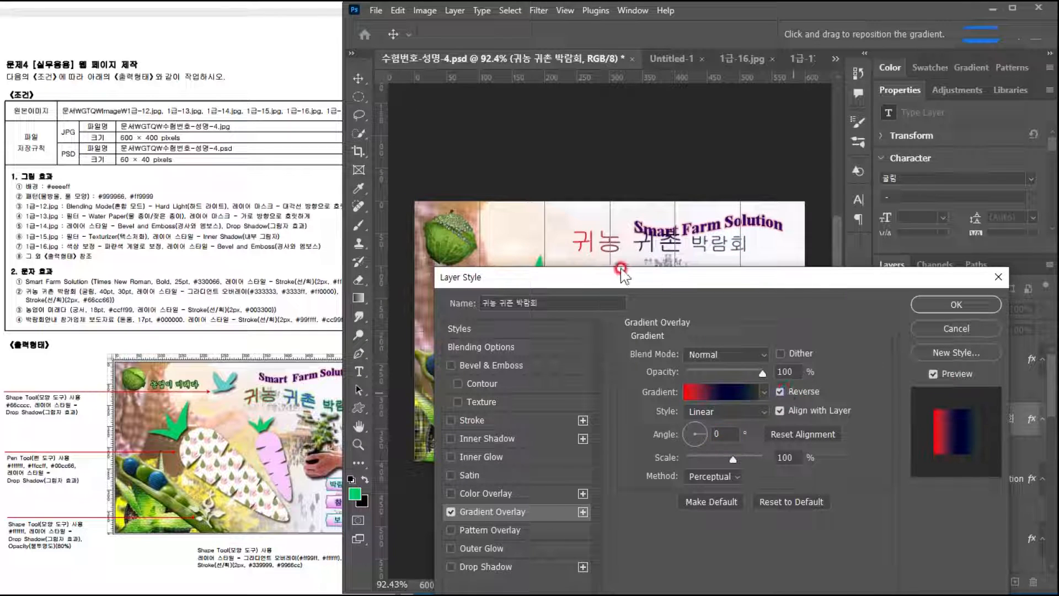
# Step: Set the overlay gradient's middle colour stop to #3333ff and accept the gradient
pyautogui.click(713, 392)
pyautogui.doubleClick(651, 389)
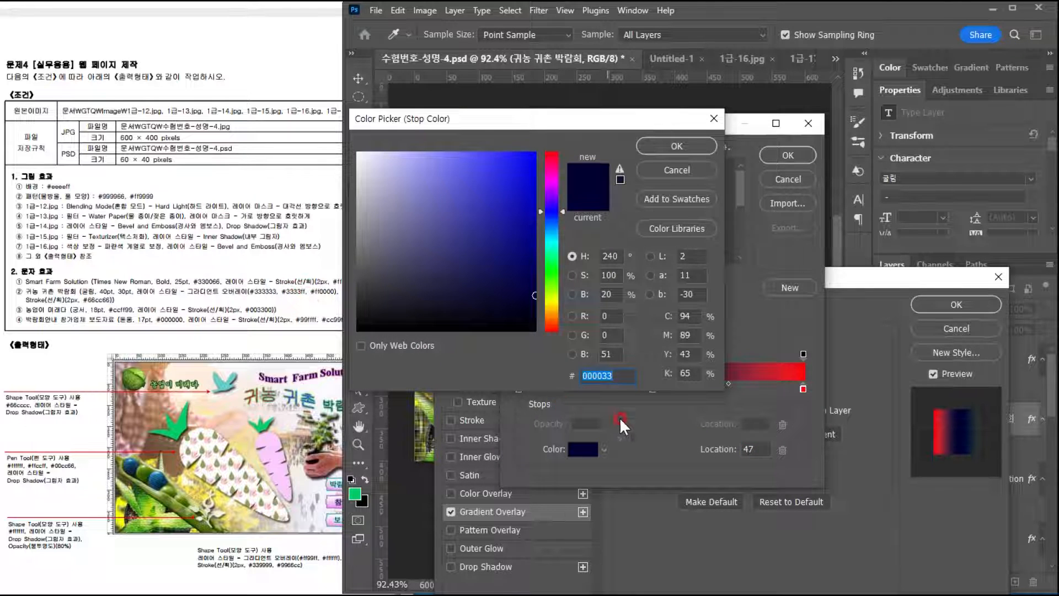
pyautogui.write('33f')
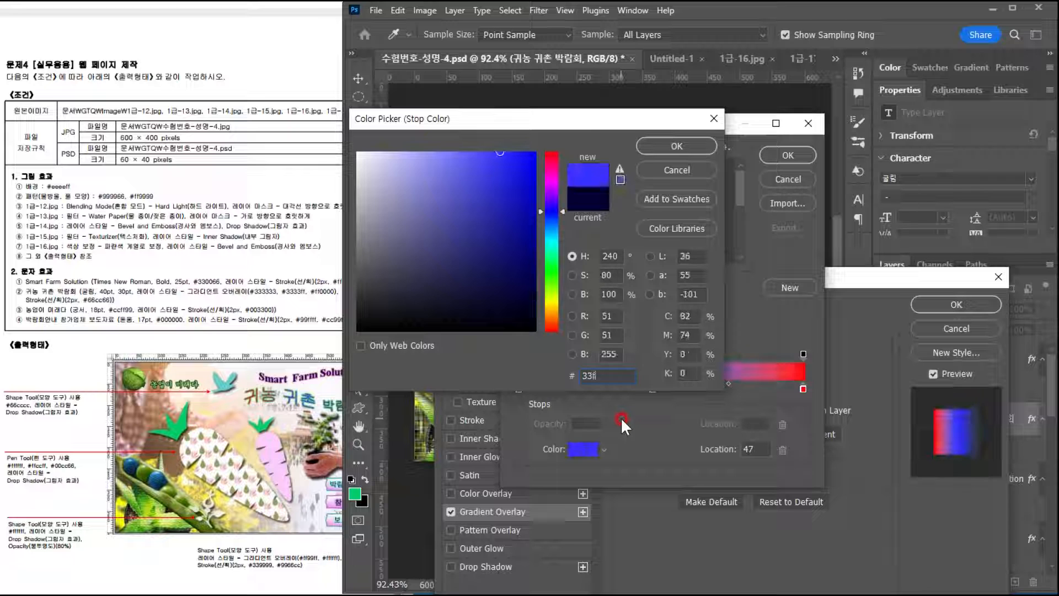
pyautogui.press('Return')
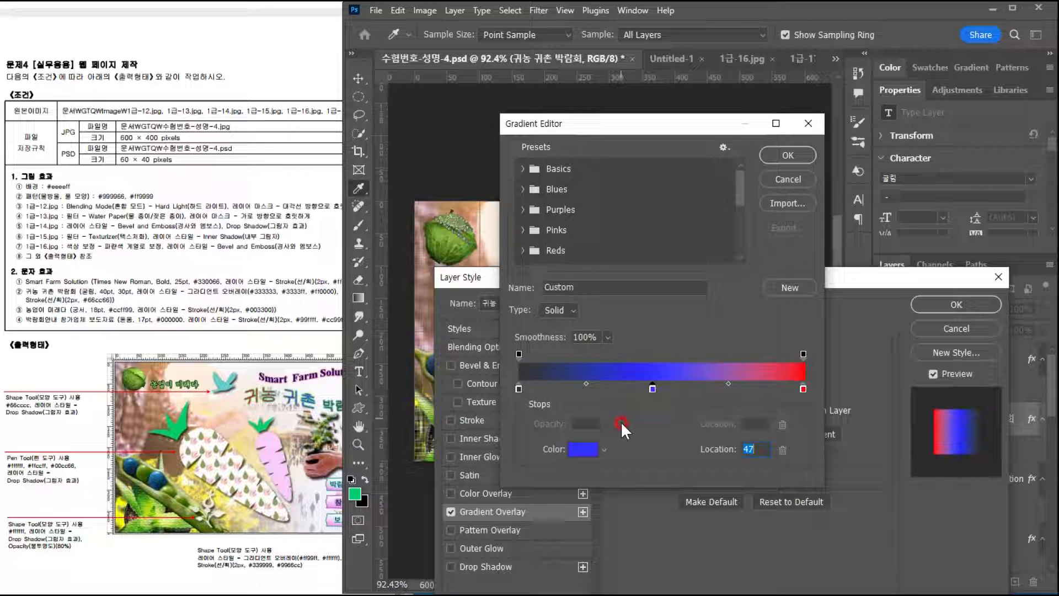
pyautogui.click(788, 155)
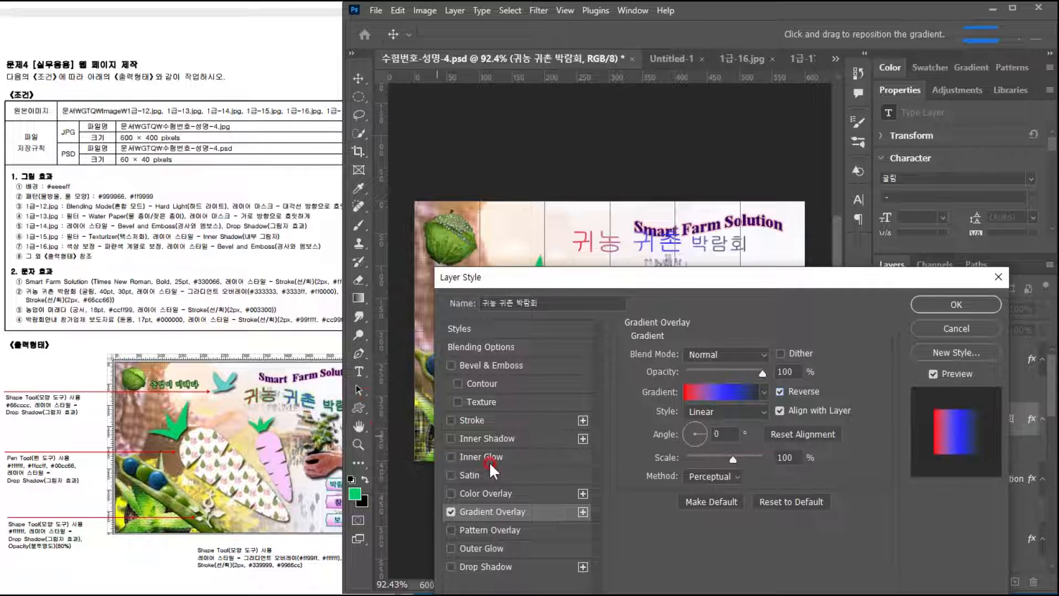
# Step: Add a 2 px outside Stroke in #66cc66 to the "귀농 귀촌 박람회" layer and apply the layer style
pyautogui.click(491, 418)
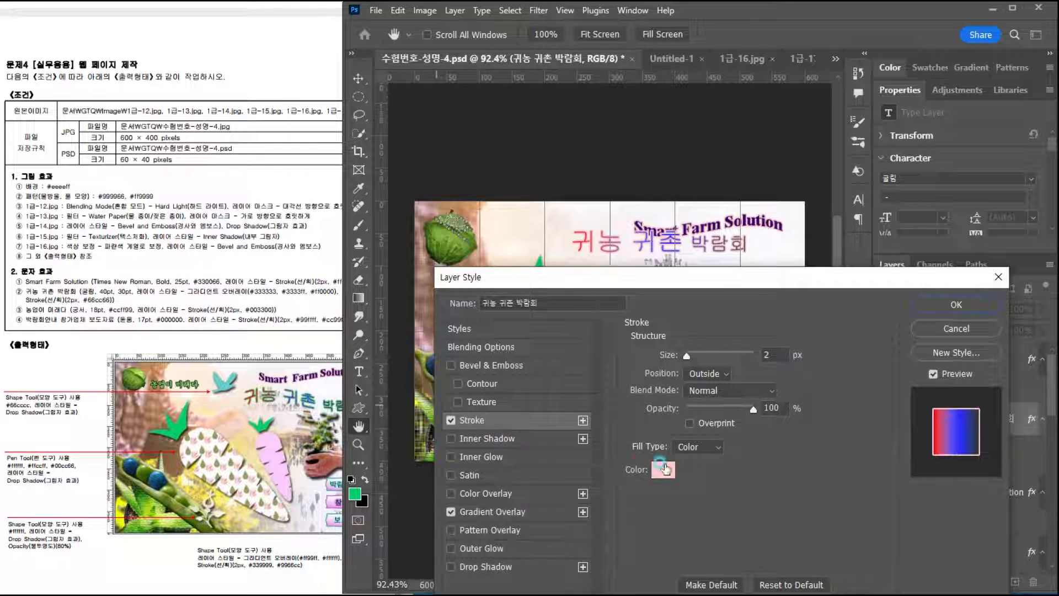
pyautogui.click(663, 469)
pyautogui.write('66cc66')
pyautogui.press('Return')
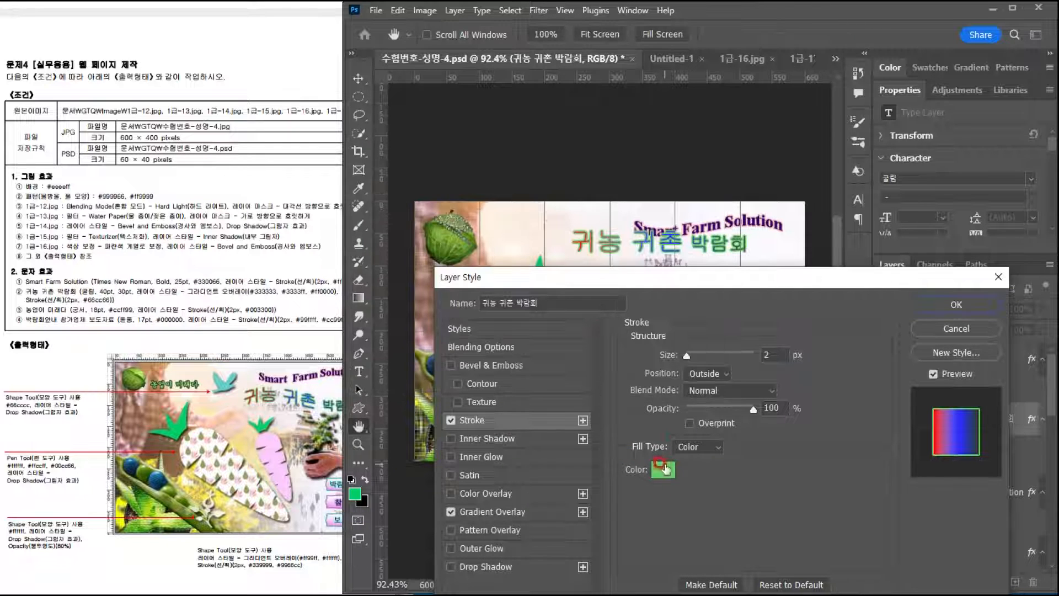
pyautogui.click(939, 304)
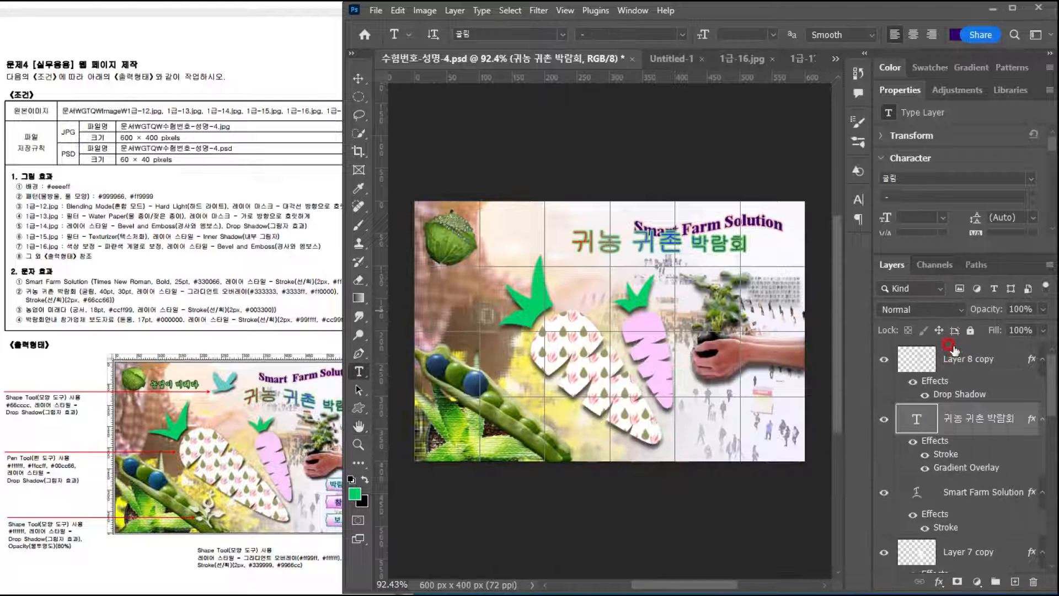
# Step: Apply a wavy text warp to "귀농 귀촌 박람회" and shift it down and right, clear of the title
pyautogui.click(491, 7)
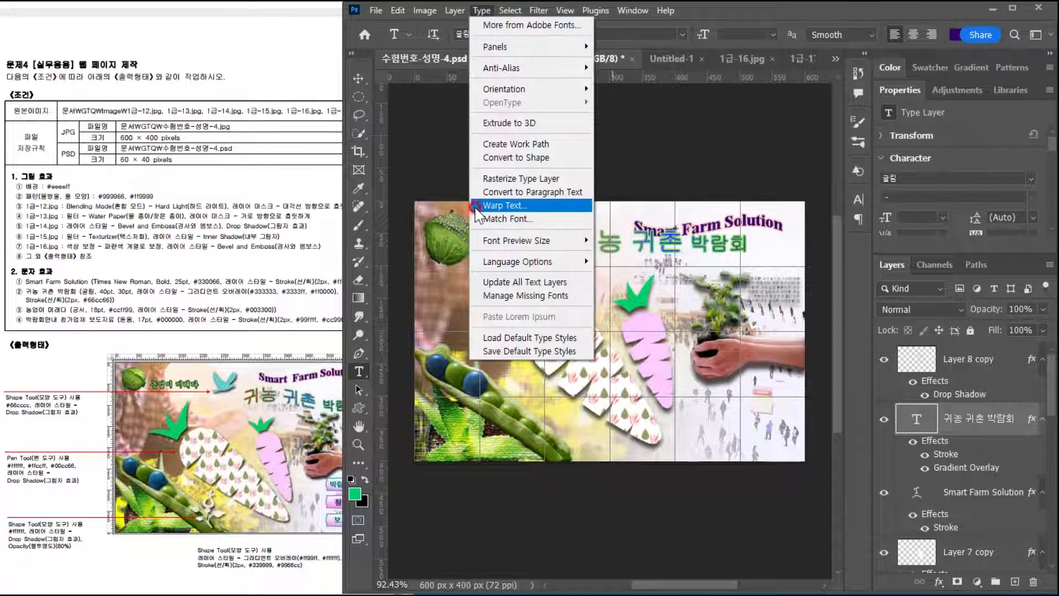
pyautogui.click(498, 206)
pyautogui.click(614, 313)
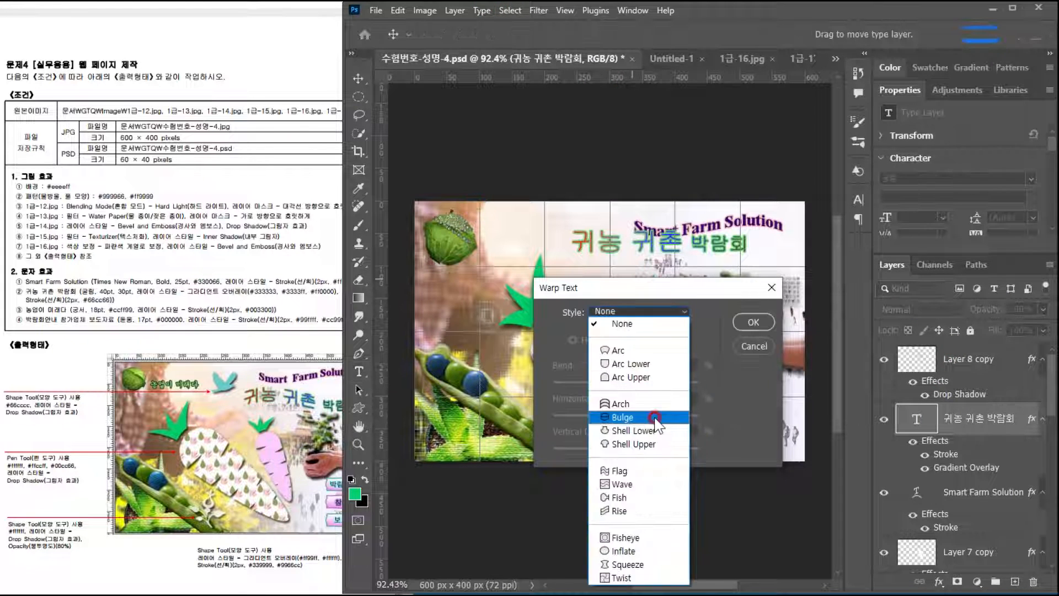
pyautogui.click(619, 454)
pyautogui.moveTo(670, 246); pyautogui.dragTo(694, 263)
pyautogui.click(753, 322)
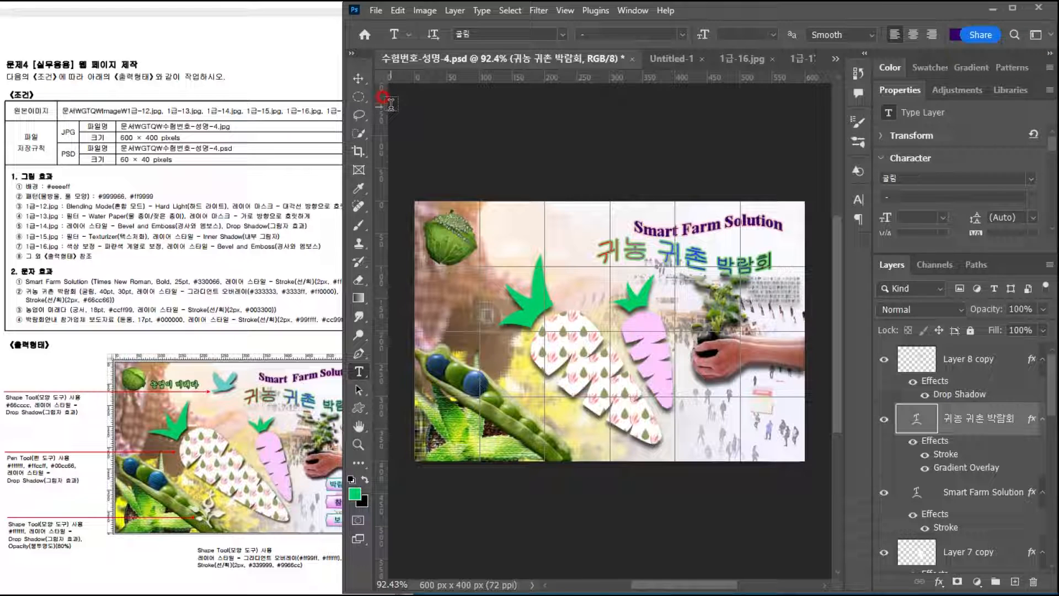
# Step: Nudge the "Smart Farm Solution" title slightly upward and select the "귀농 귀촌 박람회" text layer
pyautogui.press('v')
pyautogui.click(696, 234)
pyautogui.moveTo(696, 234); pyautogui.dragTo(697, 229)
pyautogui.click(672, 255)
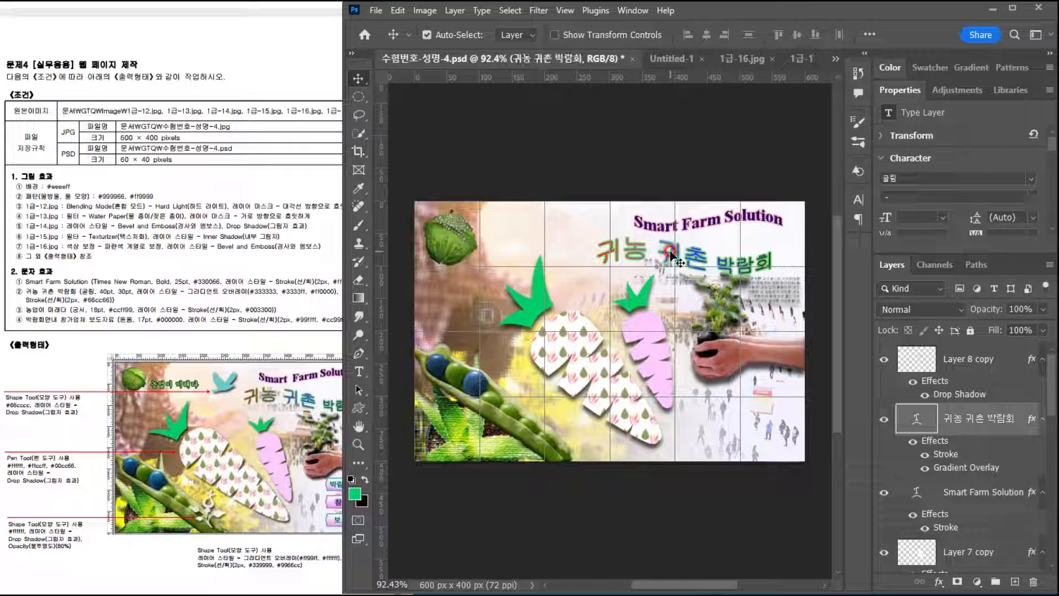
# Step: Nudge the hand-held plant image slightly downward
pyautogui.click(723, 320)
pyautogui.press('Down')
pyautogui.press('Down')
pyautogui.press('Down')
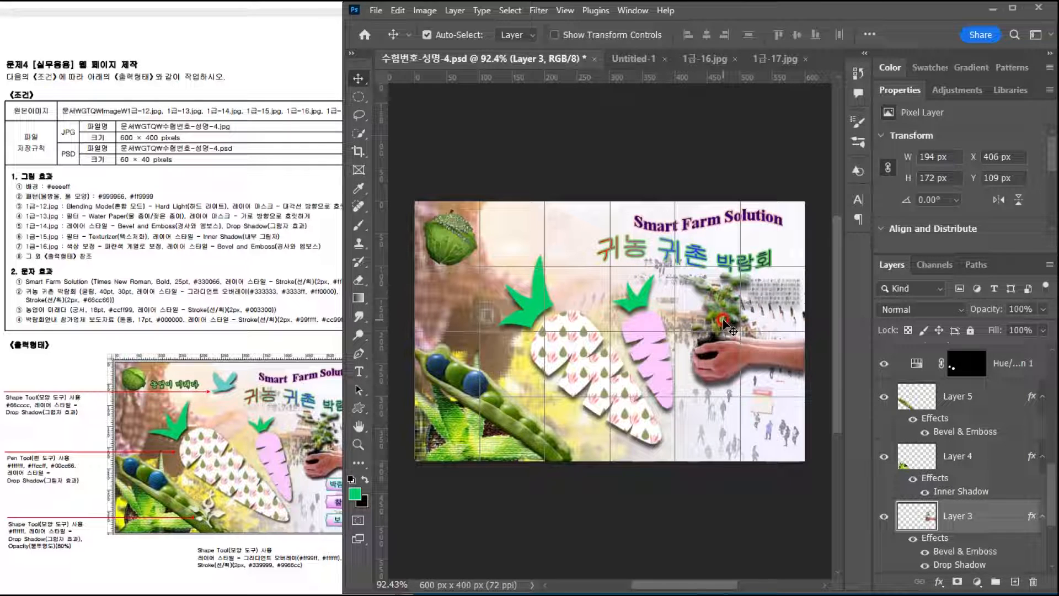
# Step: Check the reference layout and add the horizontal text "농업이 미래다" beside the acorn
pyautogui.click(132, 357)
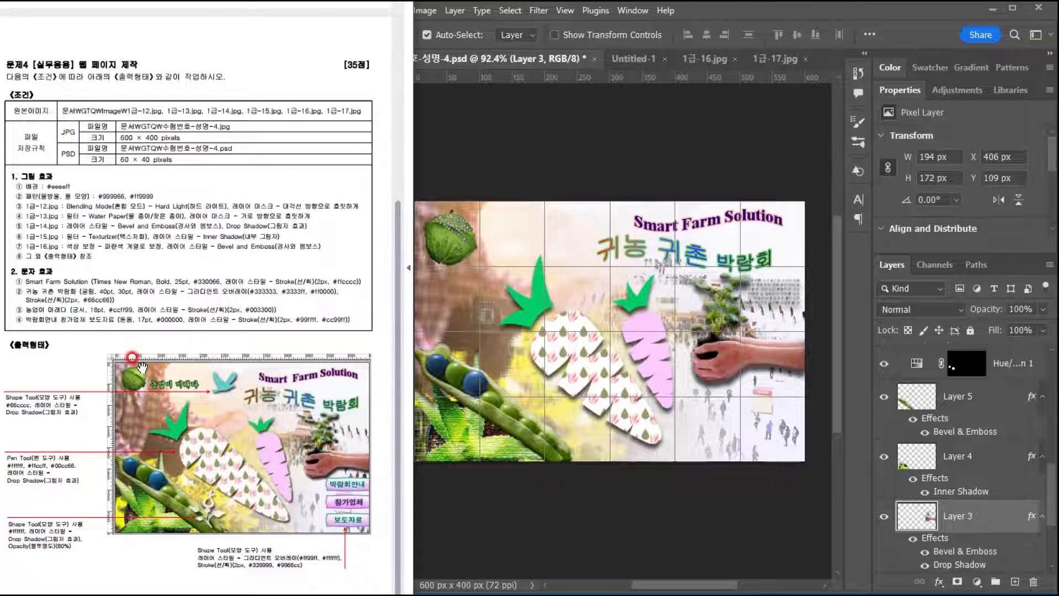
pyautogui.click(529, 61)
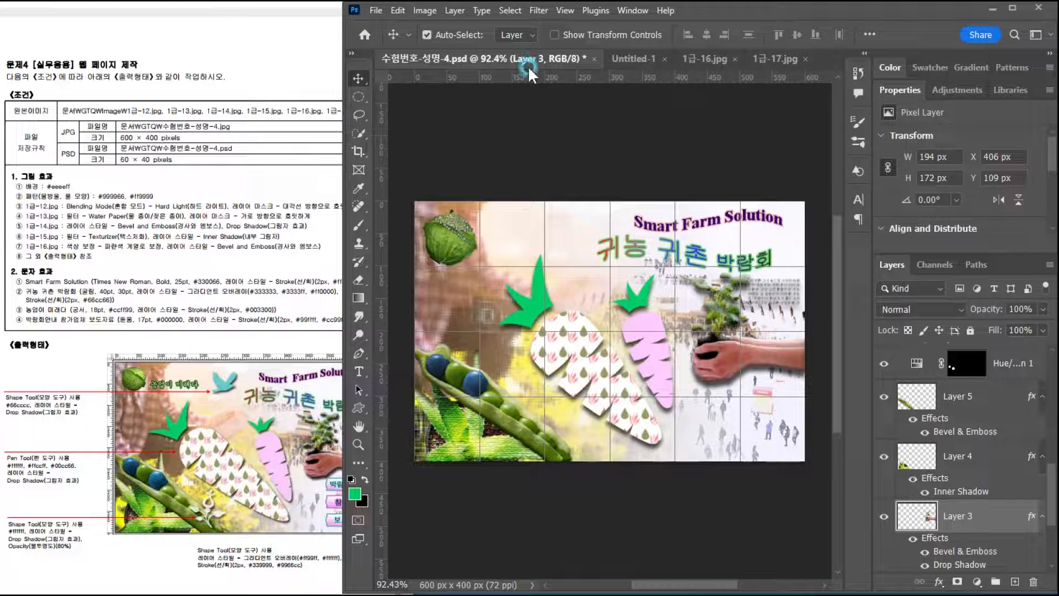
pyautogui.click(358, 371)
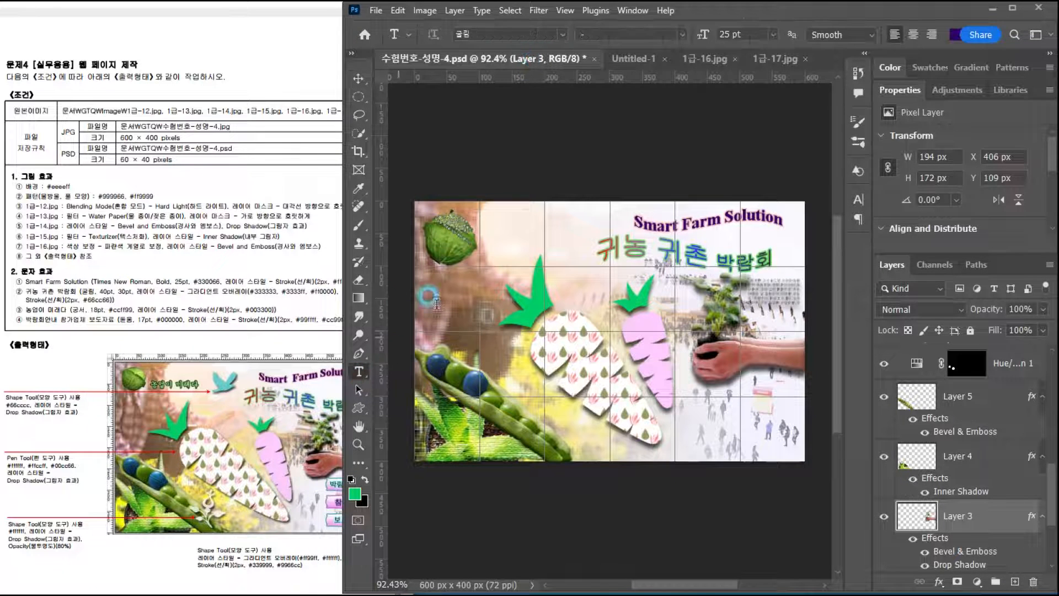
pyautogui.click(490, 233)
pyautogui.press('Delete')
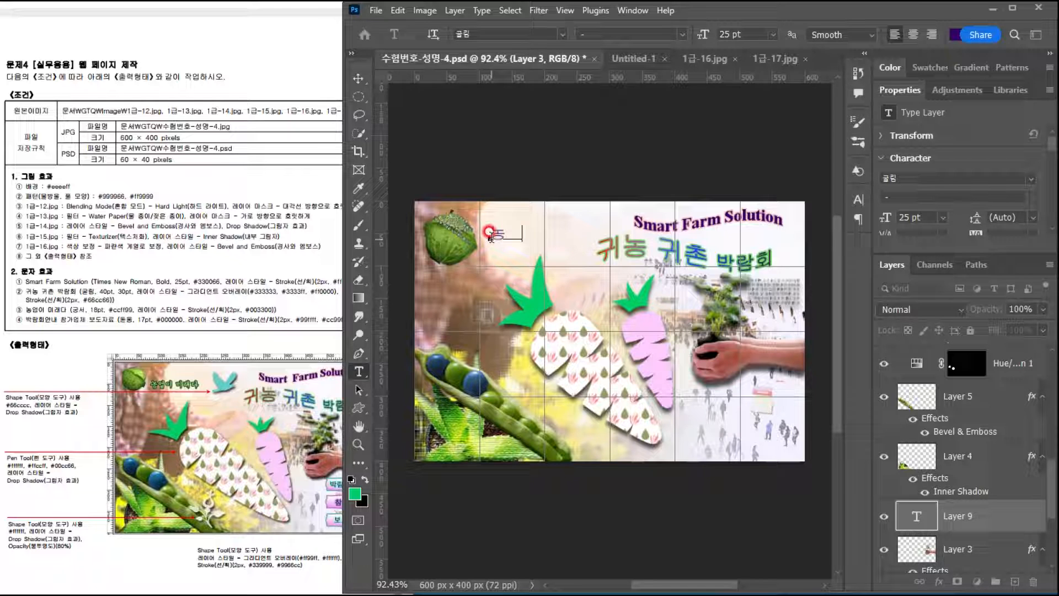
pyautogui.hotkey('ctrl', 'a')
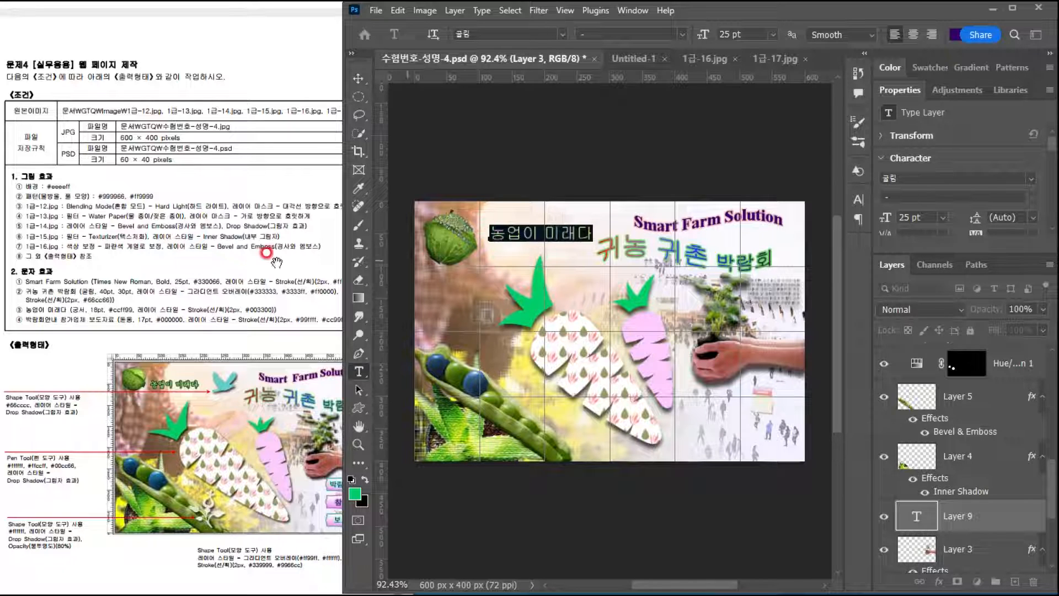
# Step: Set the "농업이 미래다" text to the 궁서 font at 18 pt
pyautogui.click(561, 35)
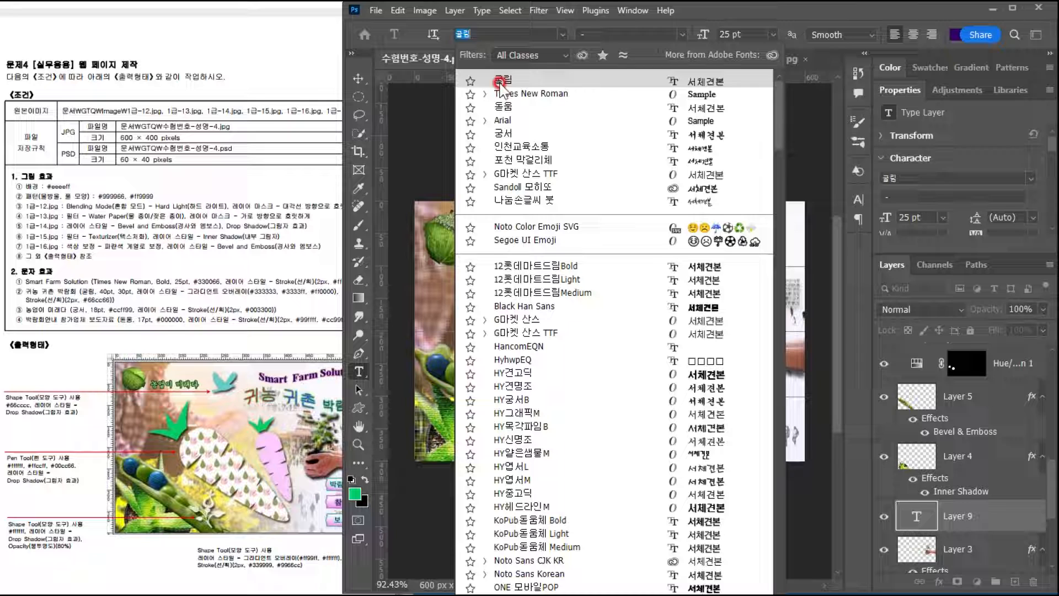
pyautogui.click(504, 124)
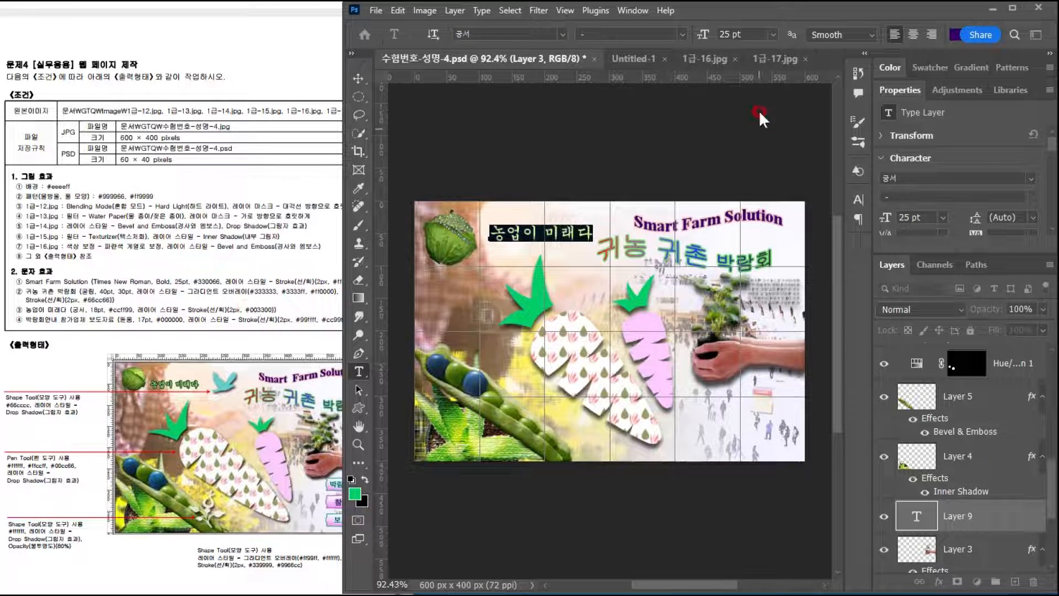
pyautogui.click(740, 34)
pyautogui.write('18')
pyautogui.press('Return')
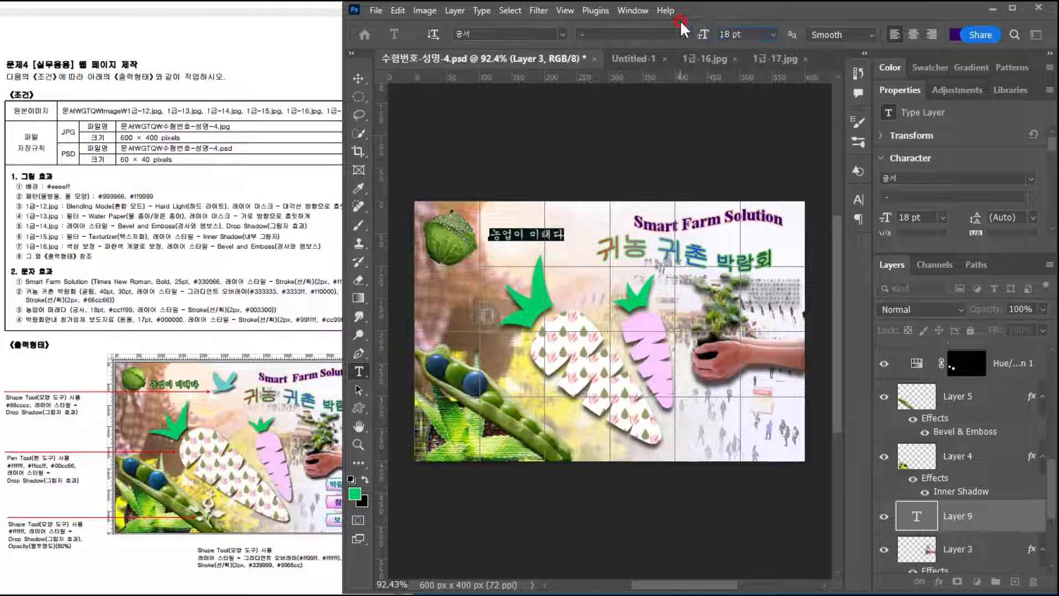
# Step: Change the text colour of "농업이 미래다" to #ccff99 and commit the text
pyautogui.click(955, 34)
pyautogui.write('cf')
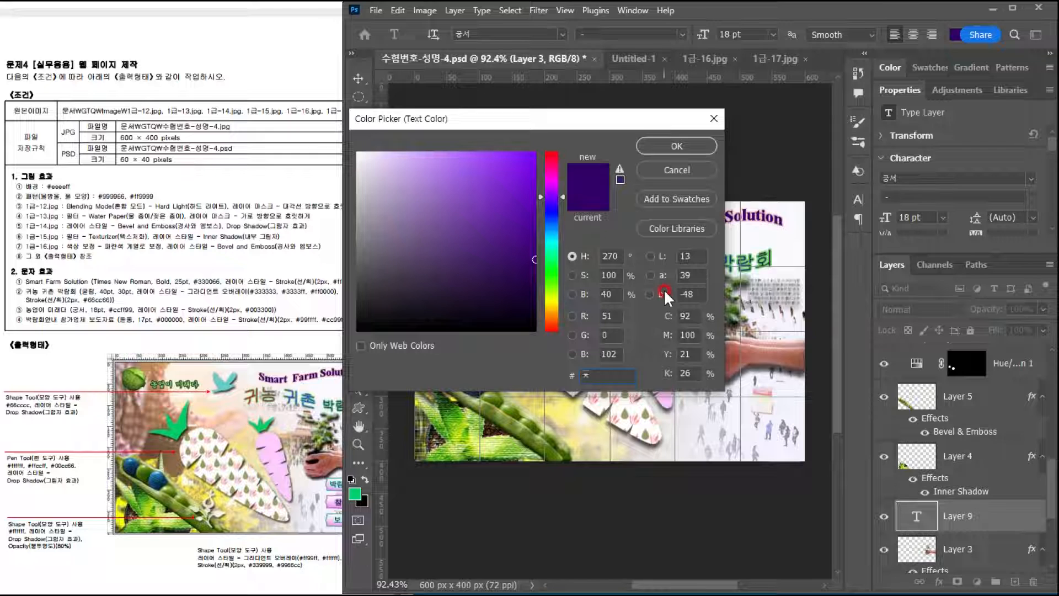
pyautogui.write('f99')
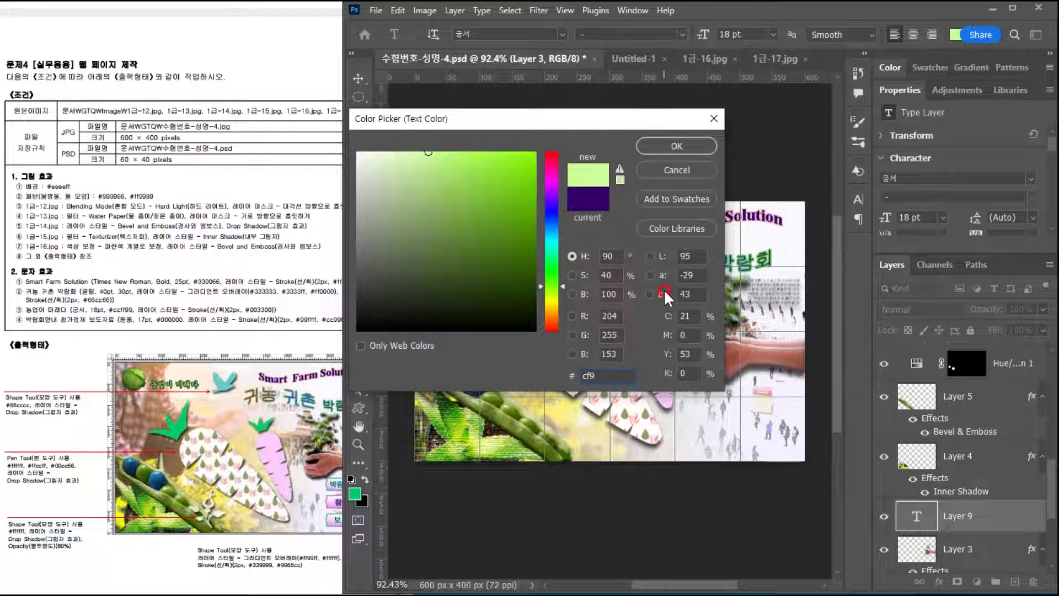
pyautogui.press('Return')
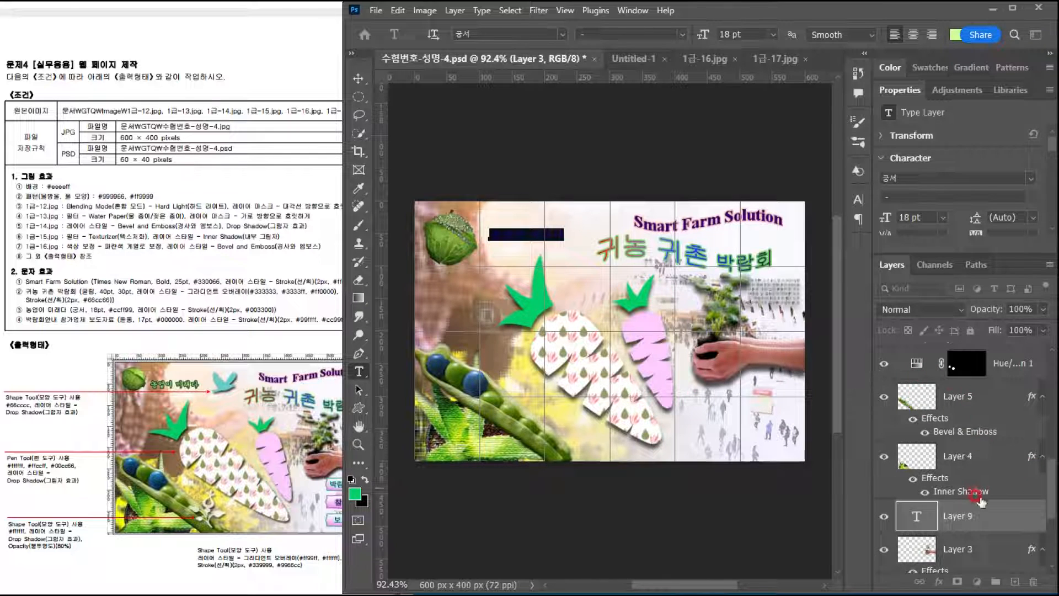
pyautogui.click(993, 518)
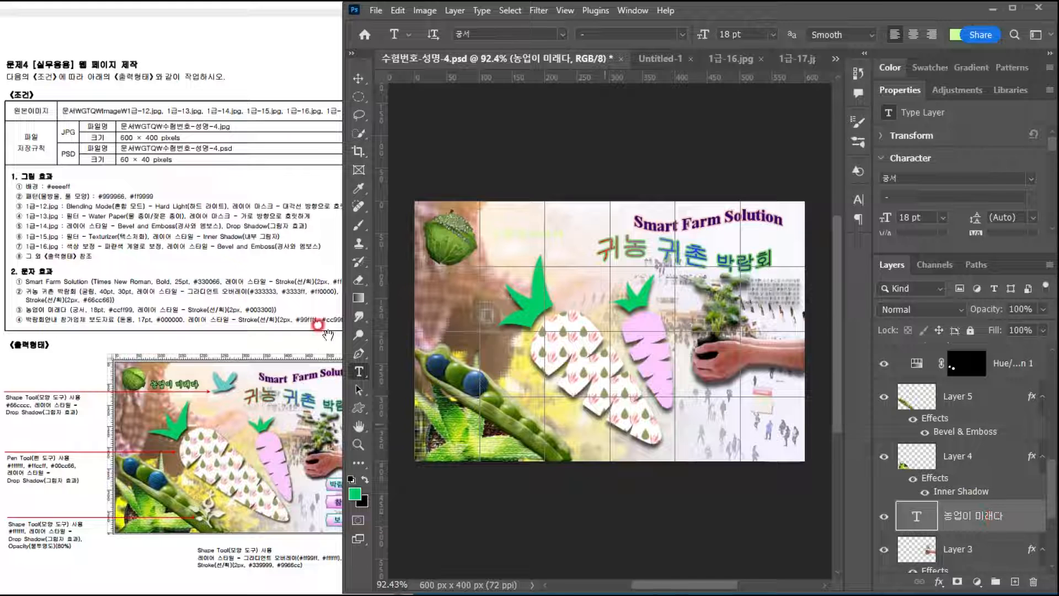
# Step: Add a 2 px outside Stroke in #003300 to the "농업이 미래다" layer and apply the layer style
pyautogui.click(233, 301)
pyautogui.click(1028, 519)
pyautogui.doubleClick(1025, 518)
pyautogui.click(472, 418)
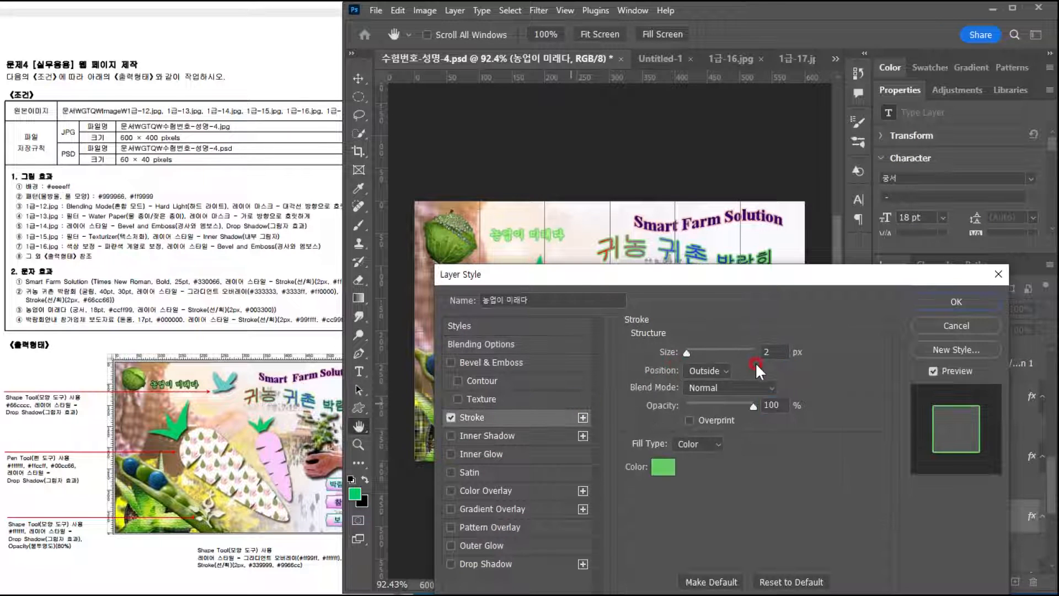
pyautogui.click(688, 376)
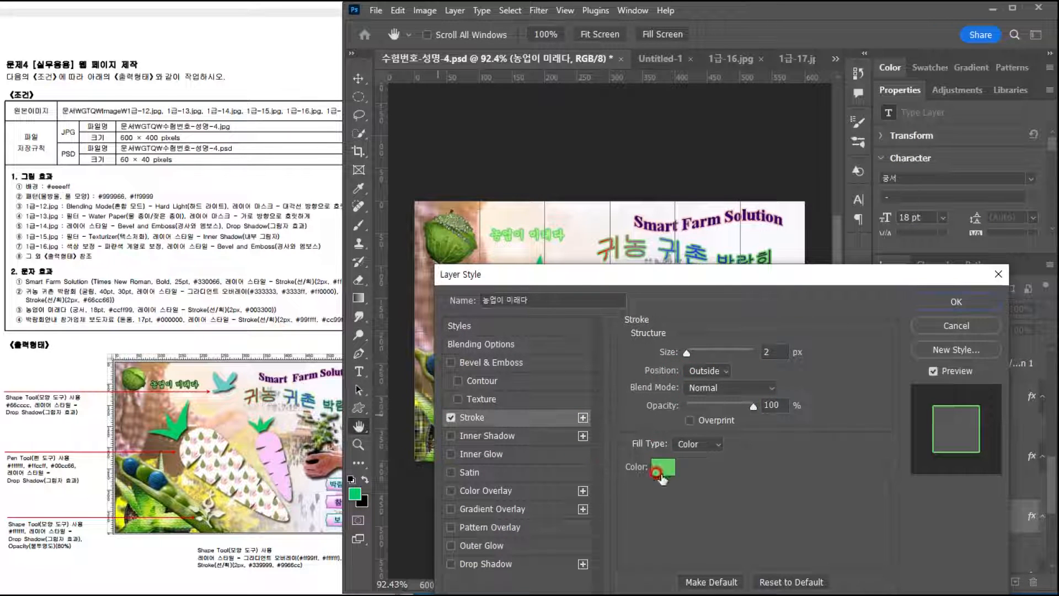
pyautogui.click(659, 469)
pyautogui.write('003300')
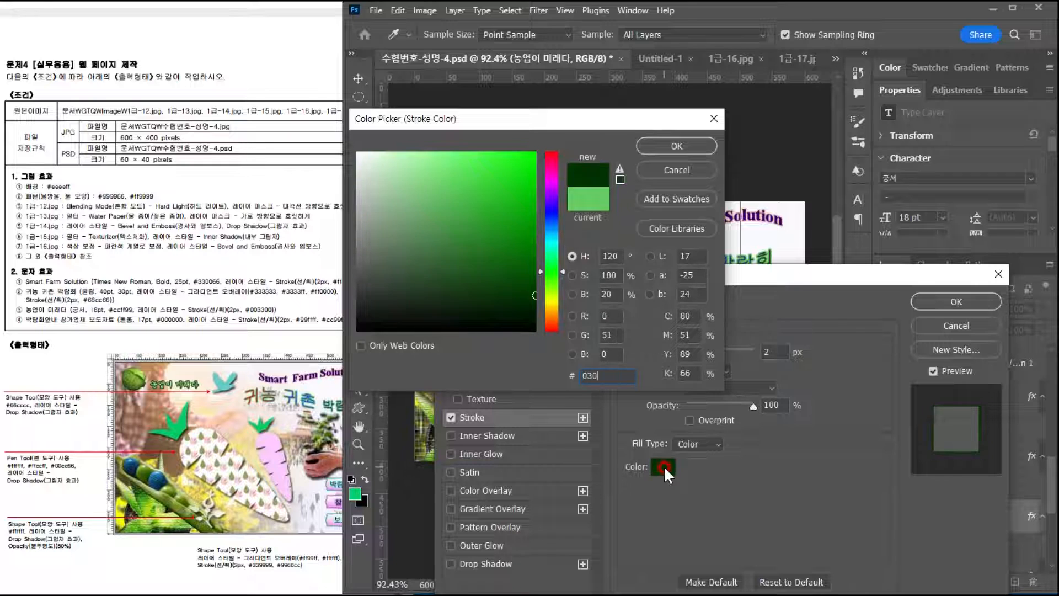
pyautogui.press('Return')
pyautogui.click(947, 301)
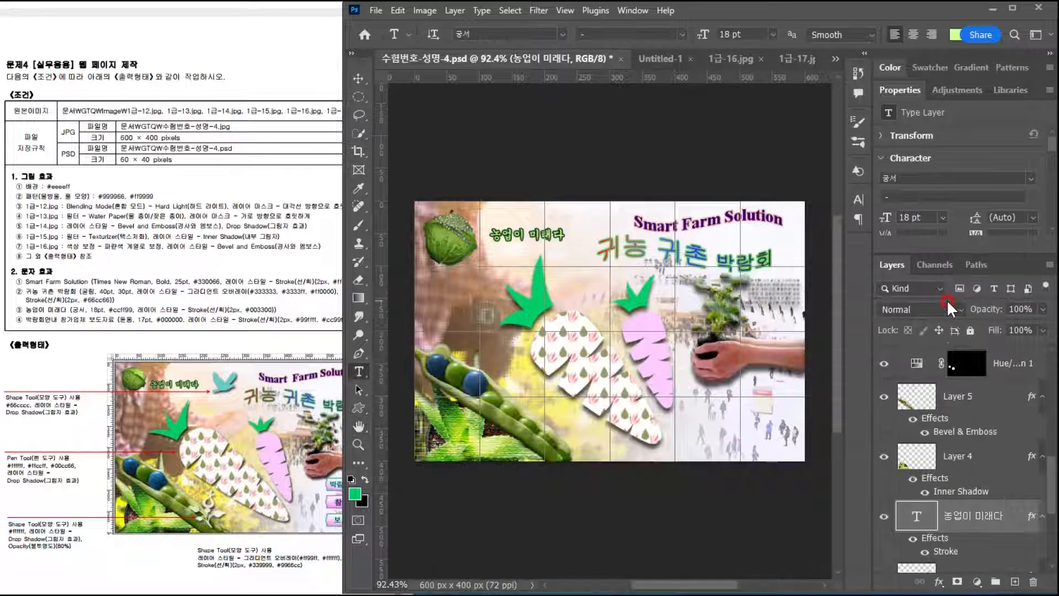
# Step: Move the "농업이 미래다" text slightly up and to the left, closer to the acorn
pyautogui.click(360, 79)
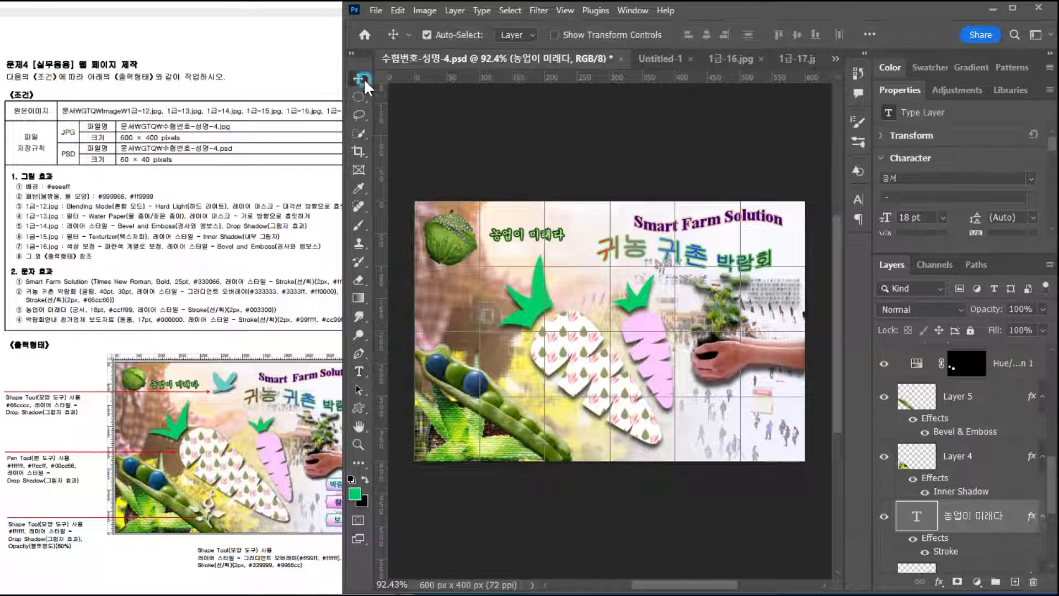
pyautogui.click(513, 232)
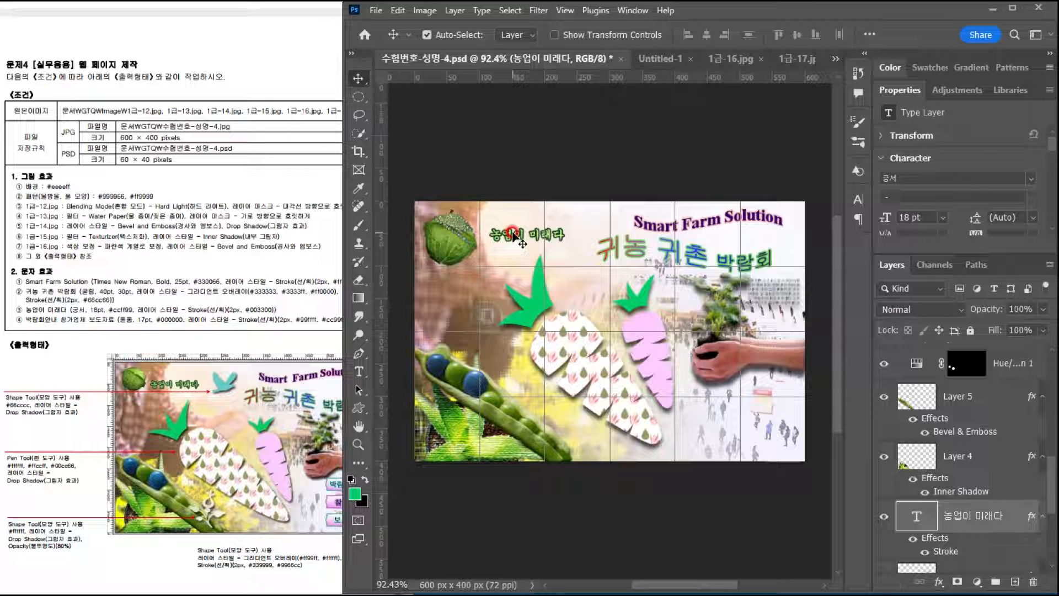
pyautogui.moveTo(512, 232); pyautogui.dragTo(509, 229)
# Step: Examine the exam sheet's reference image and shape notes for the bird, the plant ornament and the menu buttons
pyautogui.click(283, 334)
pyautogui.click(89, 334)
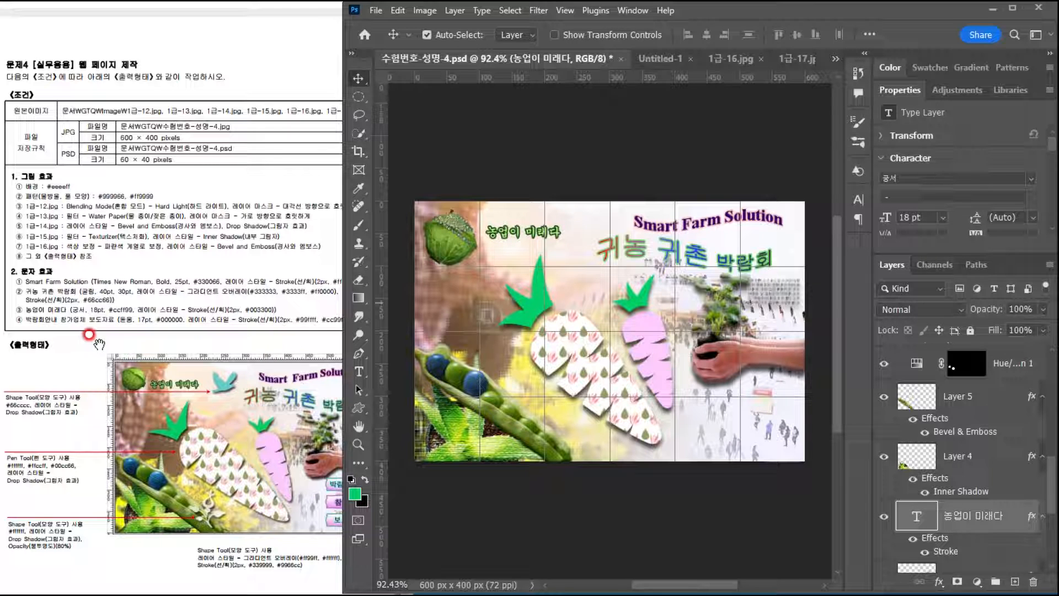
pyautogui.click(89, 334)
pyautogui.click(305, 411)
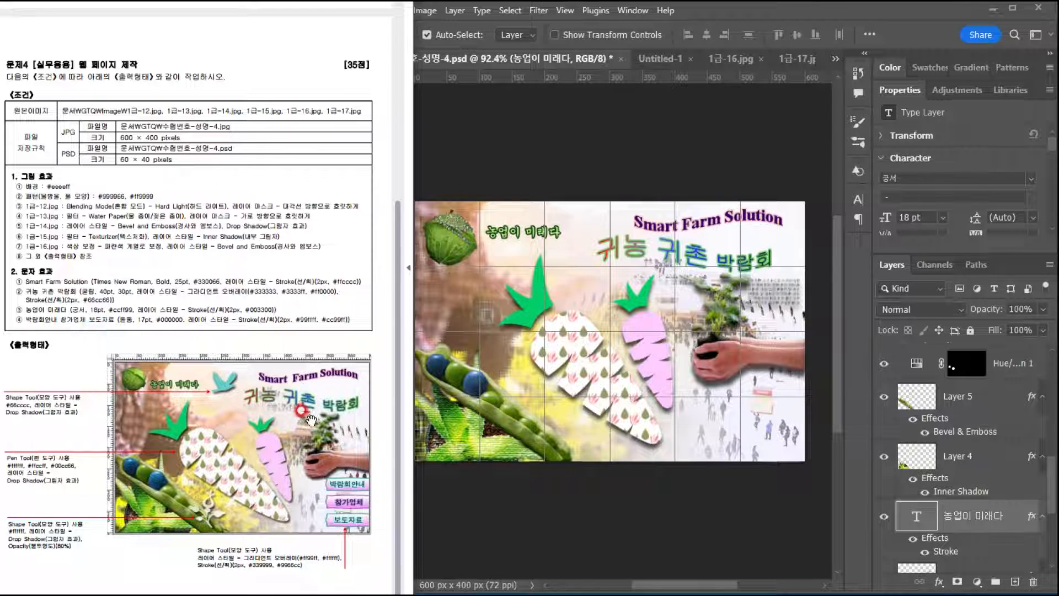
pyautogui.click(214, 373)
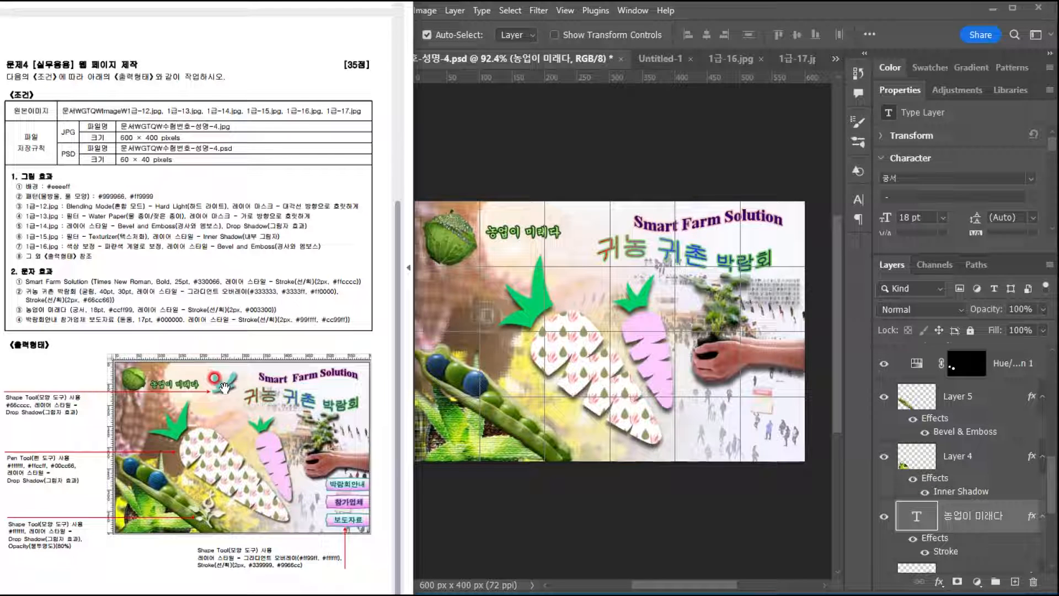
pyautogui.click(146, 408)
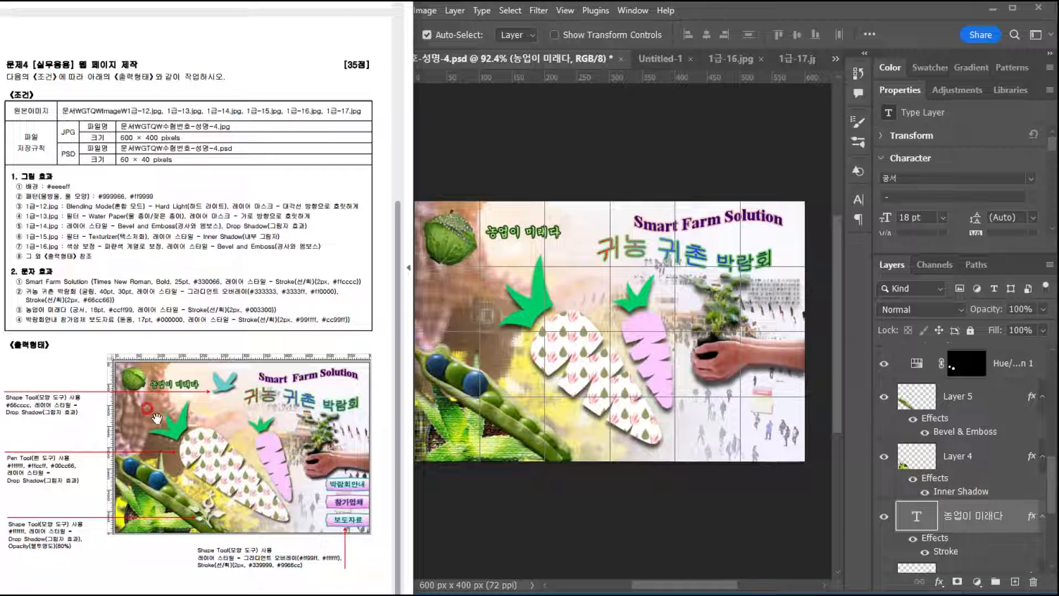
pyautogui.click(239, 391)
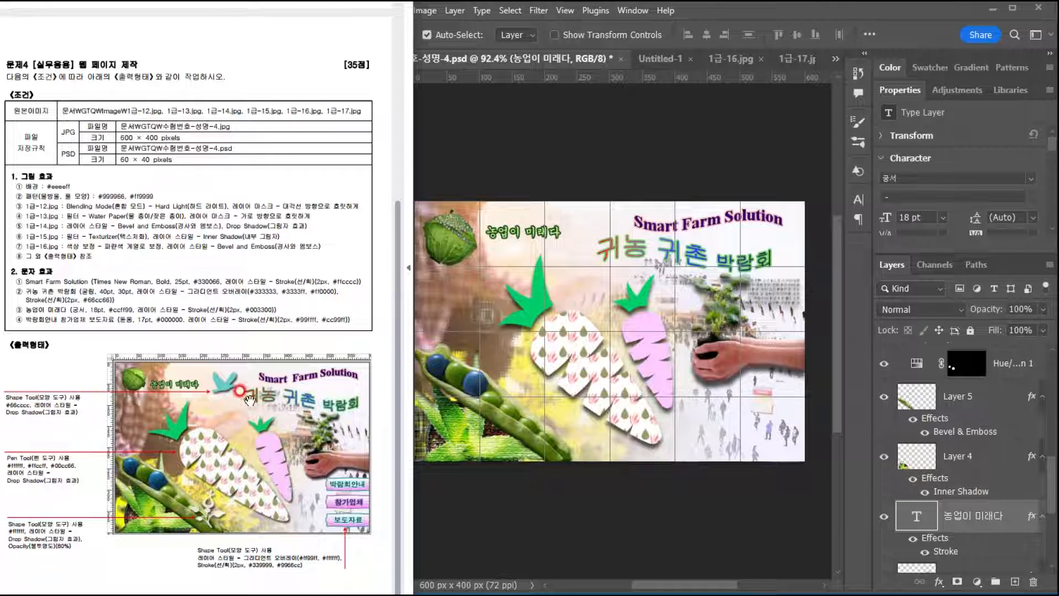
pyautogui.click(241, 381)
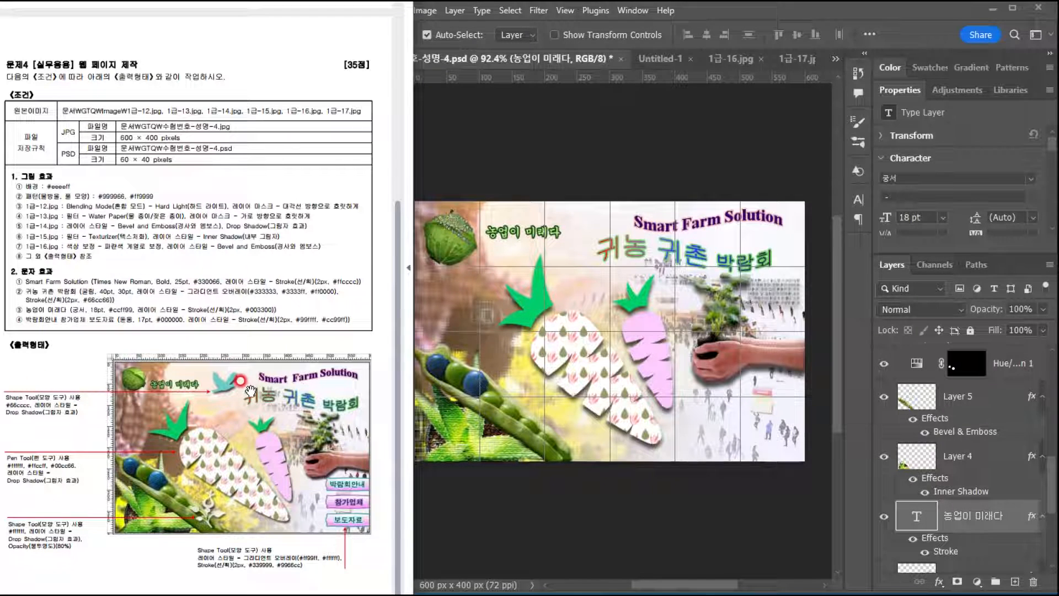
pyautogui.click(202, 395)
pyautogui.click(629, 195)
pyautogui.click(23, 470)
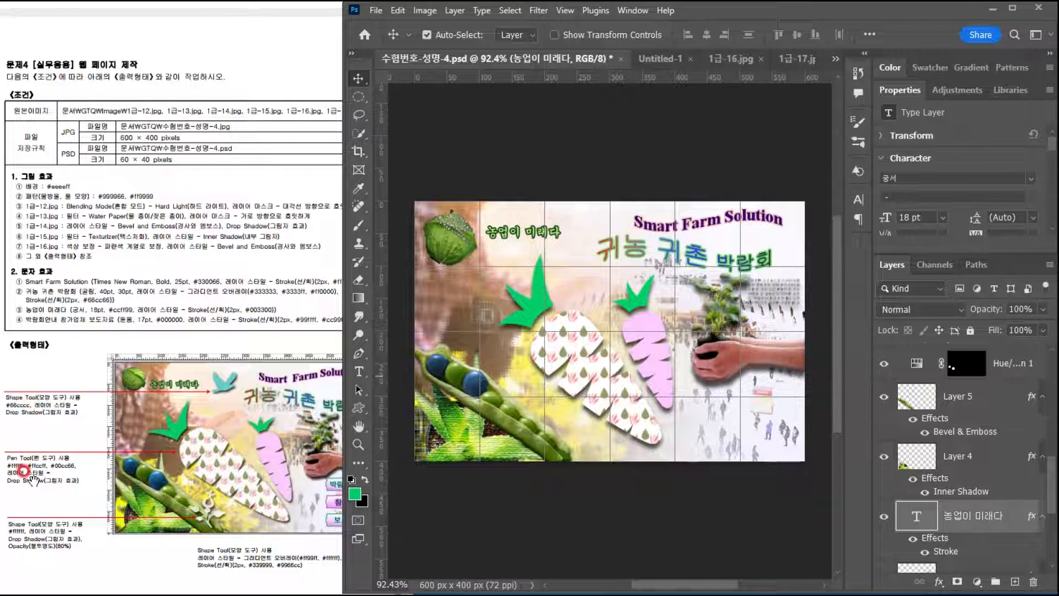
pyautogui.click(19, 473)
pyautogui.click(188, 555)
pyautogui.click(342, 502)
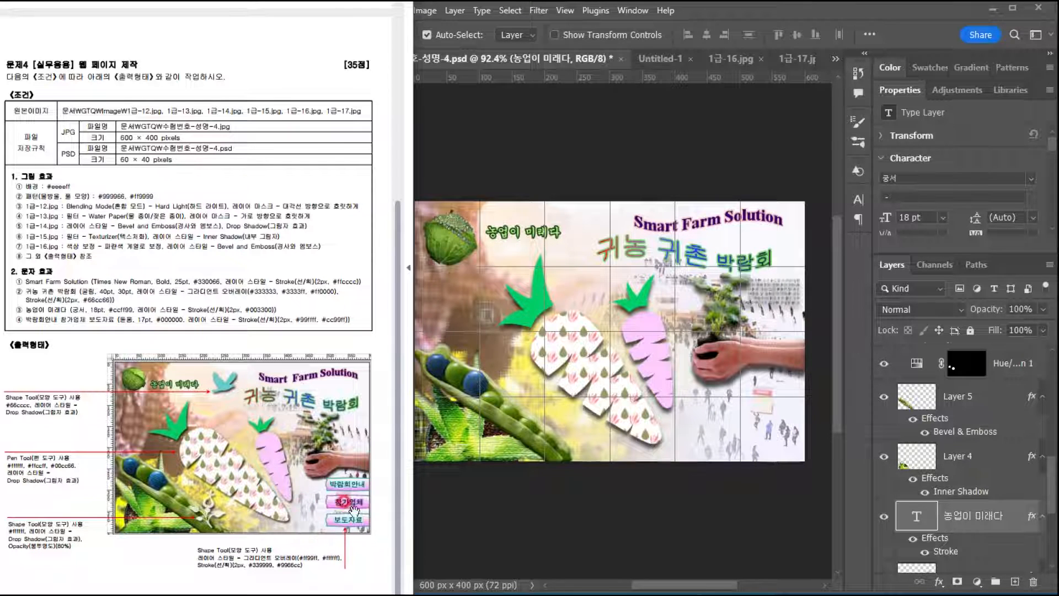
# Step: Draw the Bird 2 custom shape from the legacy Animals set, about 70 × 59 px, between "농업이 미래다" and the title
pyautogui.click(577, 59)
pyautogui.click(360, 410)
pyautogui.click(918, 68)
pyautogui.click(942, 34)
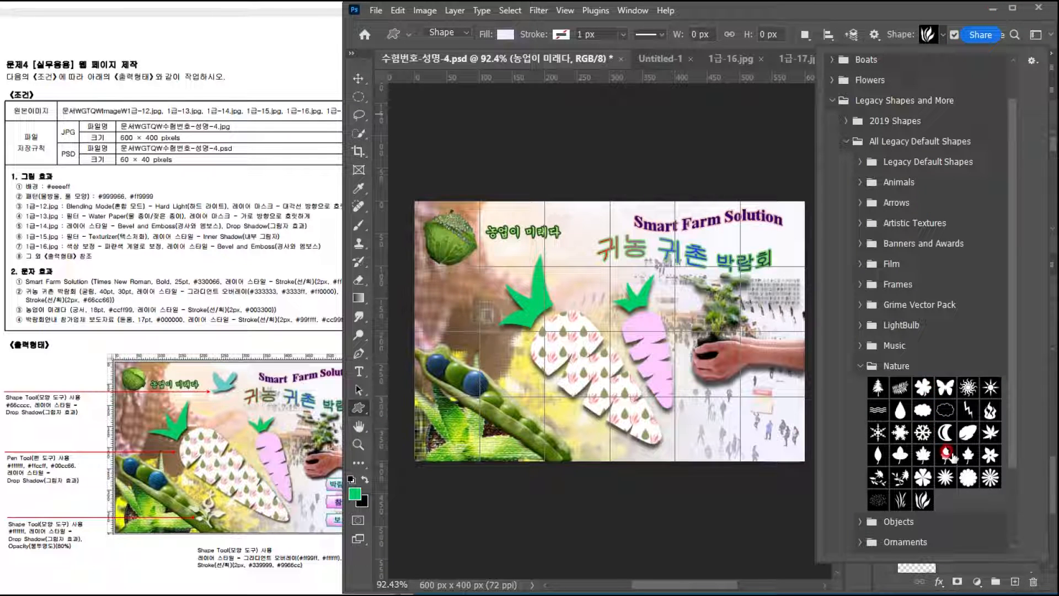
pyautogui.click(920, 283)
pyautogui.click(866, 185)
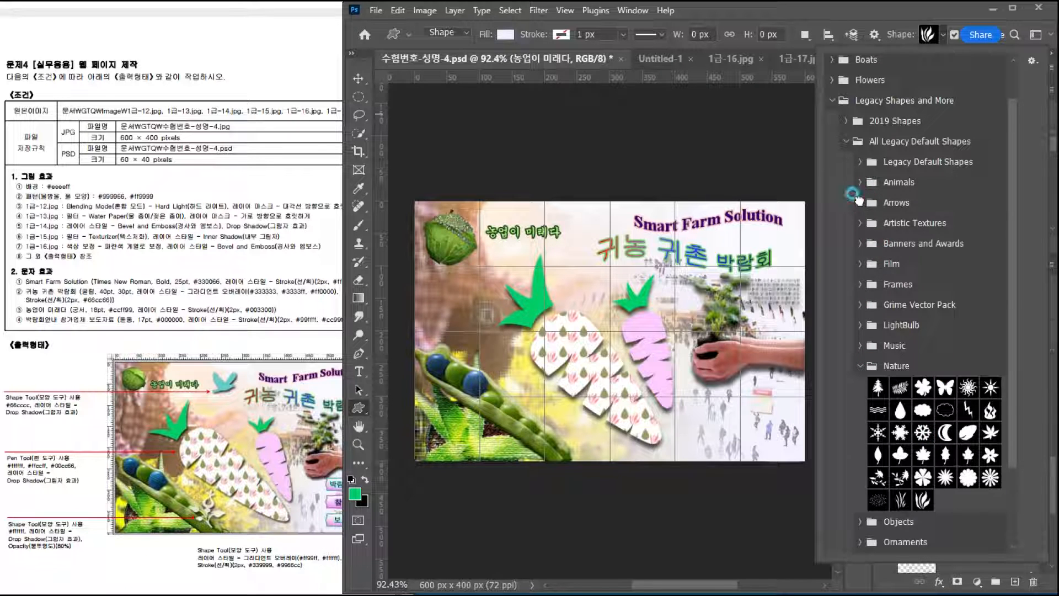
pyautogui.click(859, 202)
pyautogui.click(860, 182)
pyautogui.click(899, 225)
pyautogui.click(560, 205)
pyautogui.moveTo(556, 202); pyautogui.dragTo(600, 243)
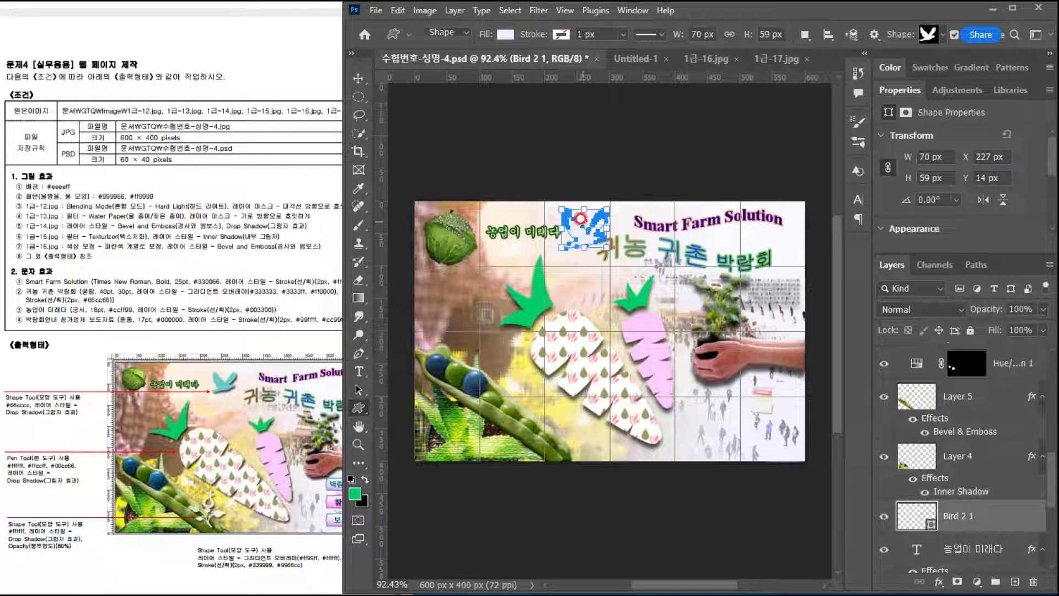
pyautogui.click(441, 34)
pyautogui.click(531, 34)
pyautogui.click(561, 34)
pyautogui.click(496, 94)
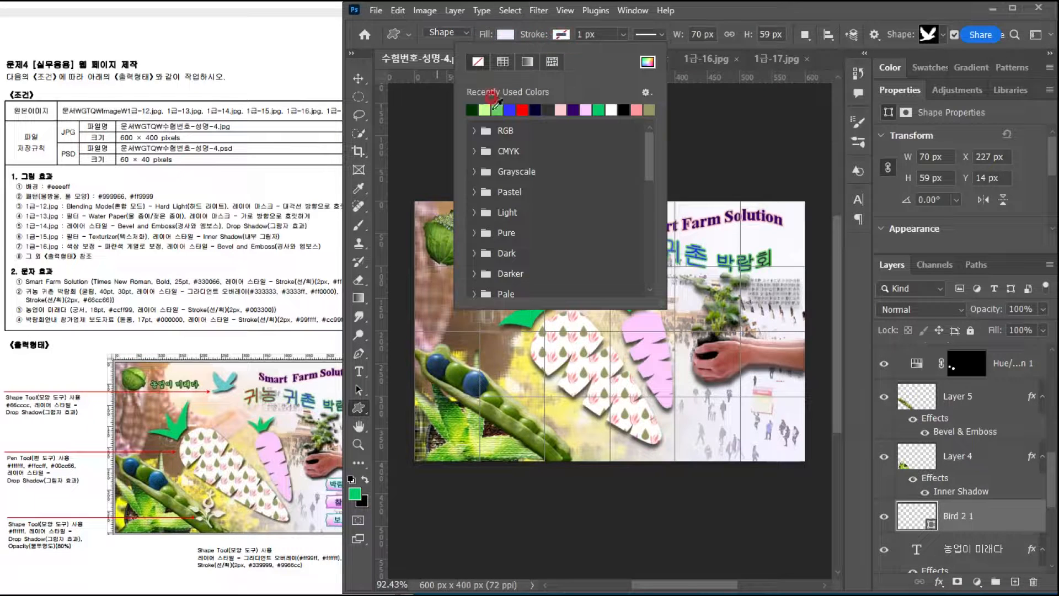
# Step: Check the bird's colour note on the exam sheet and fill the Bird 2 shape with #66cccc
pyautogui.click(184, 277)
pyautogui.scroll(1, 98, 497)
pyautogui.scroll(-2, 98, 496)
pyautogui.scroll(2, 119, 524)
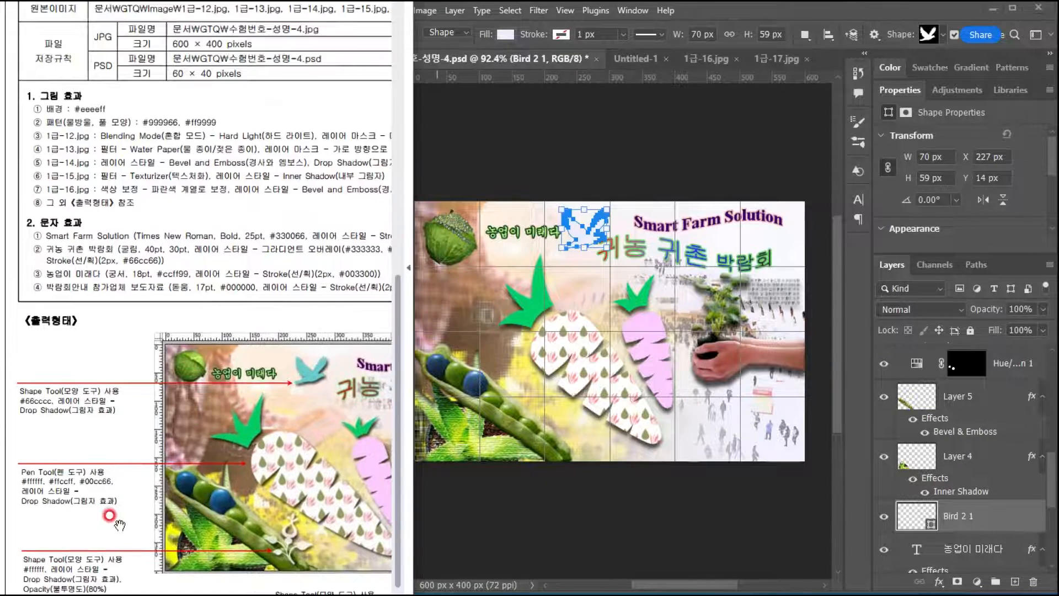
pyautogui.moveTo(113, 518); pyautogui.dragTo(106, 459)
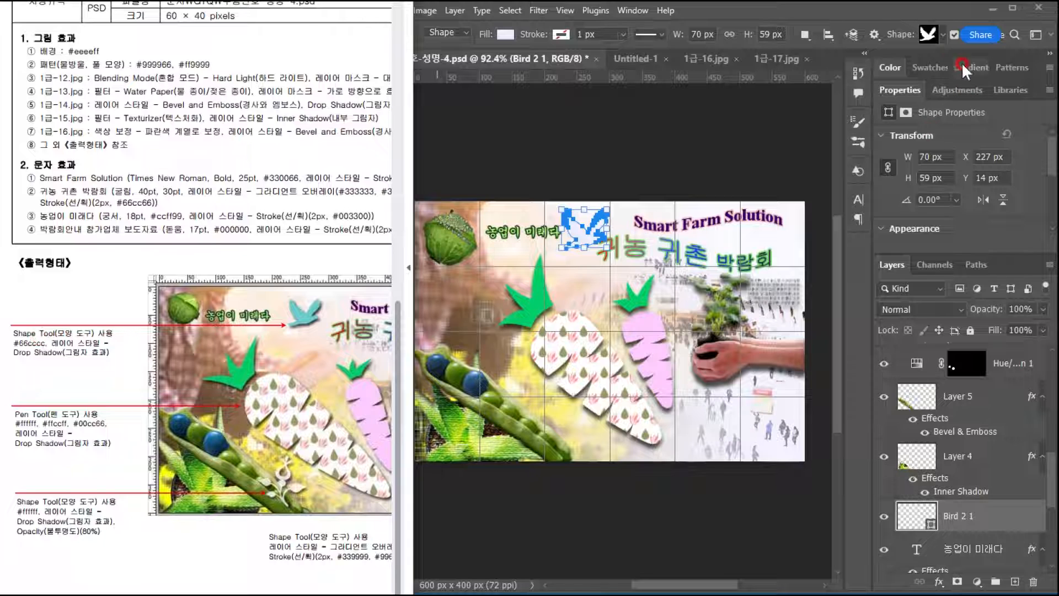
pyautogui.click(919, 19)
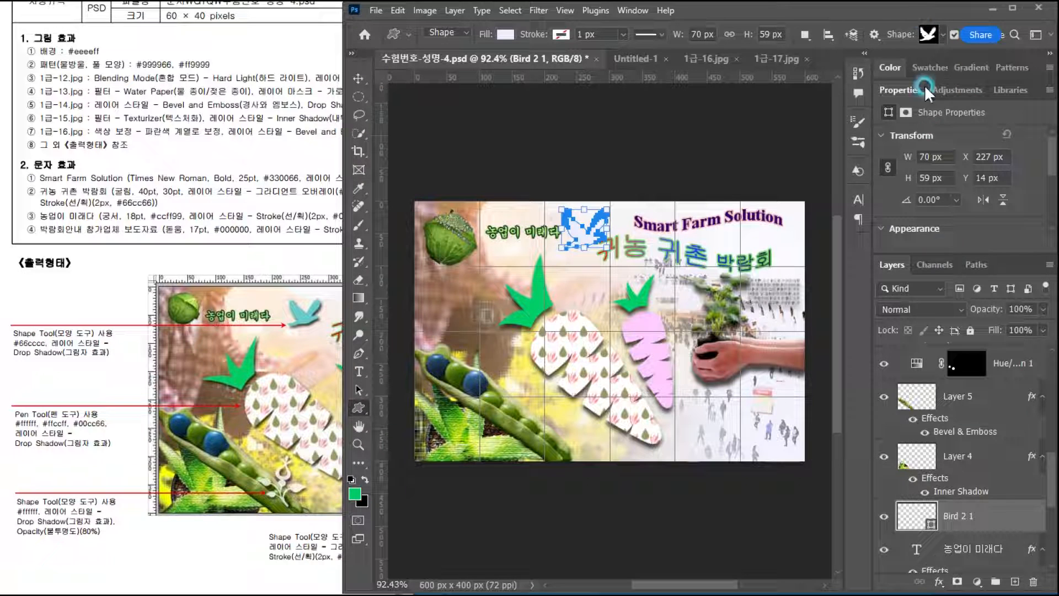
pyautogui.doubleClick(915, 516)
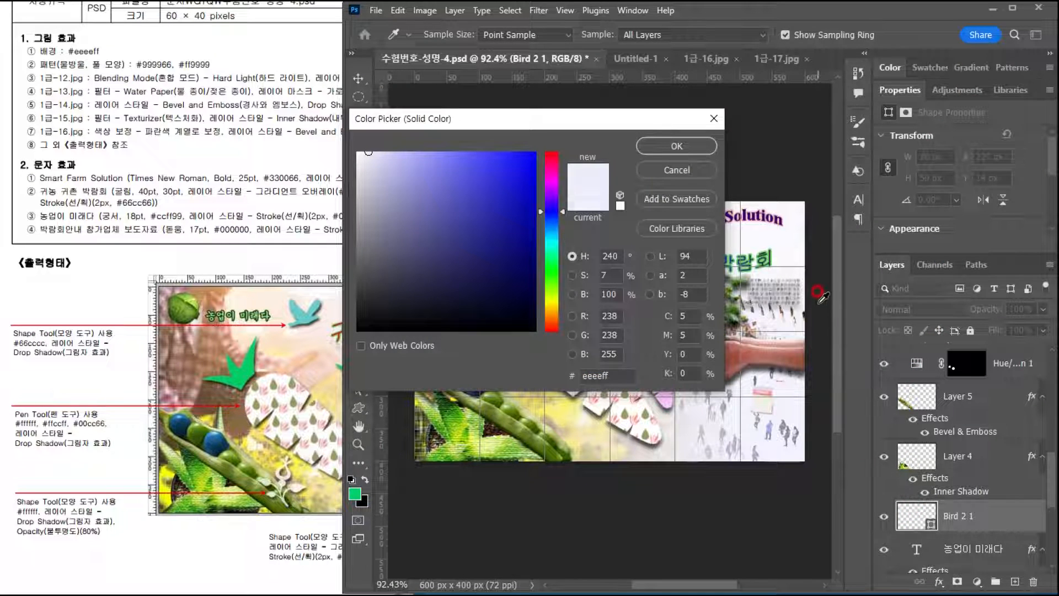
pyautogui.click(599, 375)
pyautogui.write('6cc')
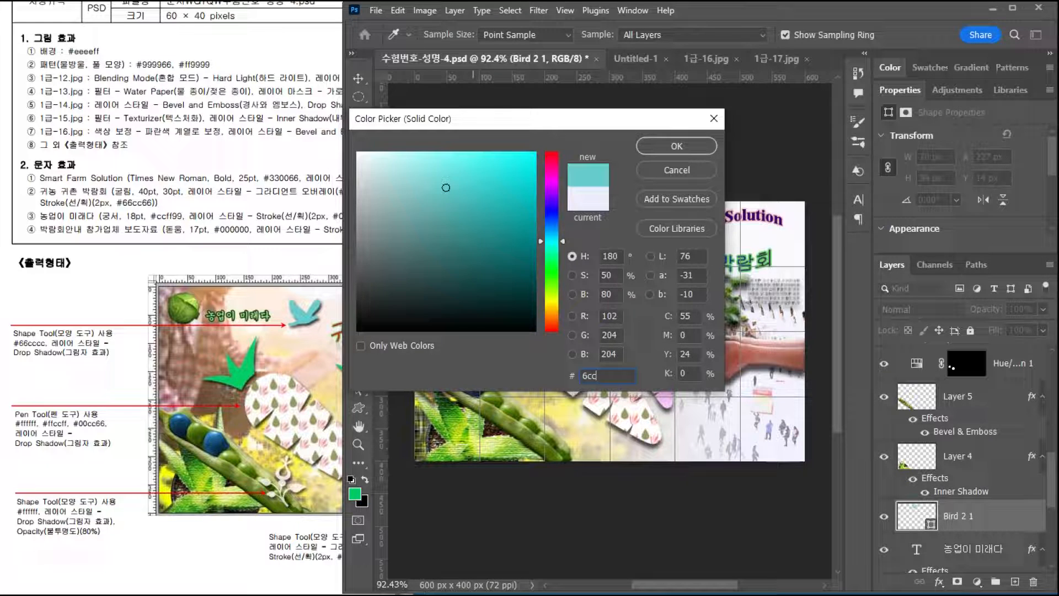
pyautogui.press('Return')
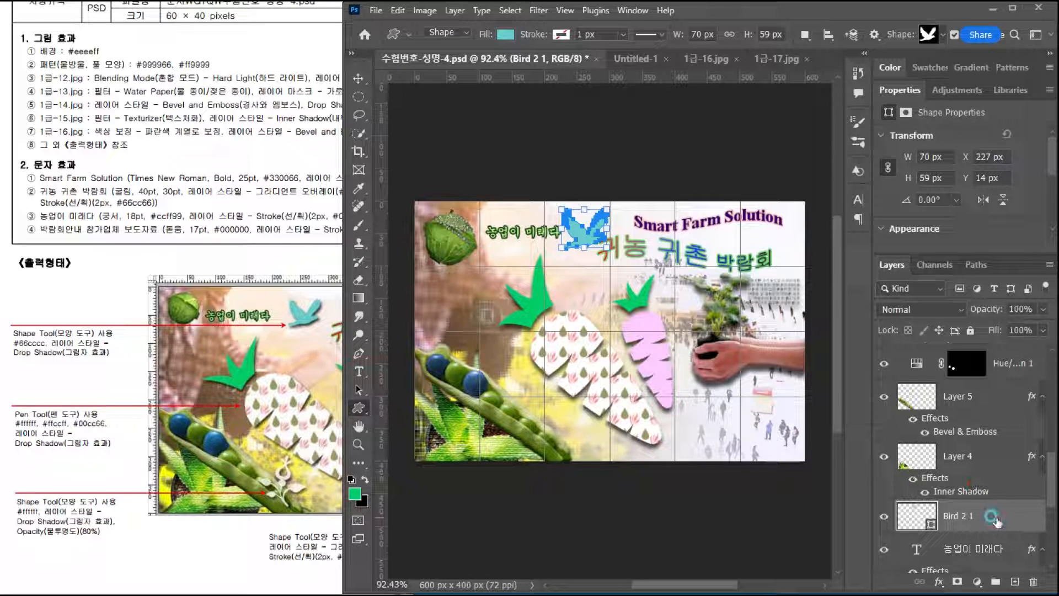
# Step: Copy Layer 3's Drop Shadow onto the Bird 2 shape and space the neighbouring acorn and texts apart from it
pyautogui.scroll(-1, 996, 516)
pyautogui.scroll(-1, 996, 516)
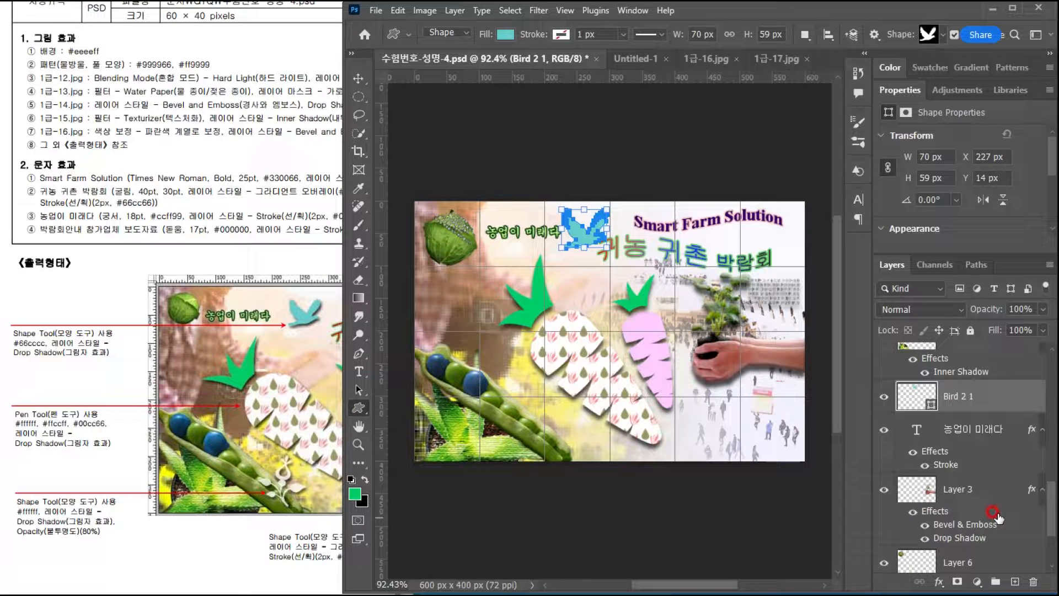
pyautogui.moveTo(960, 540); pyautogui.dragTo(963, 399)
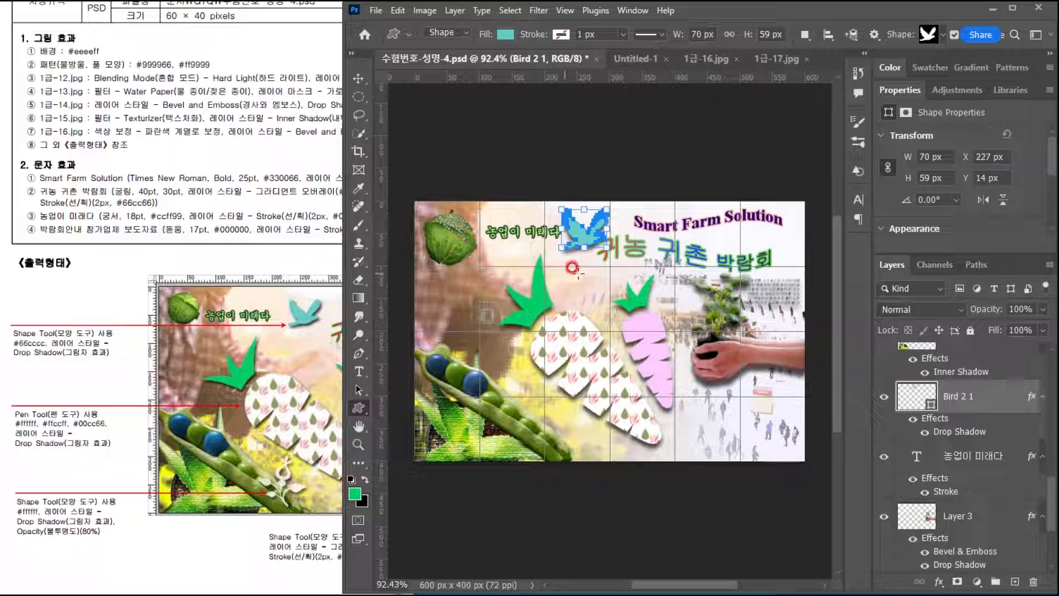
pyautogui.click(359, 78)
# Step: Draw the Floral Ornament 1 shape from the legacy Ornaments set, about 75 × 77 px, beside the lower end of the pea pod
pyautogui.click(243, 337)
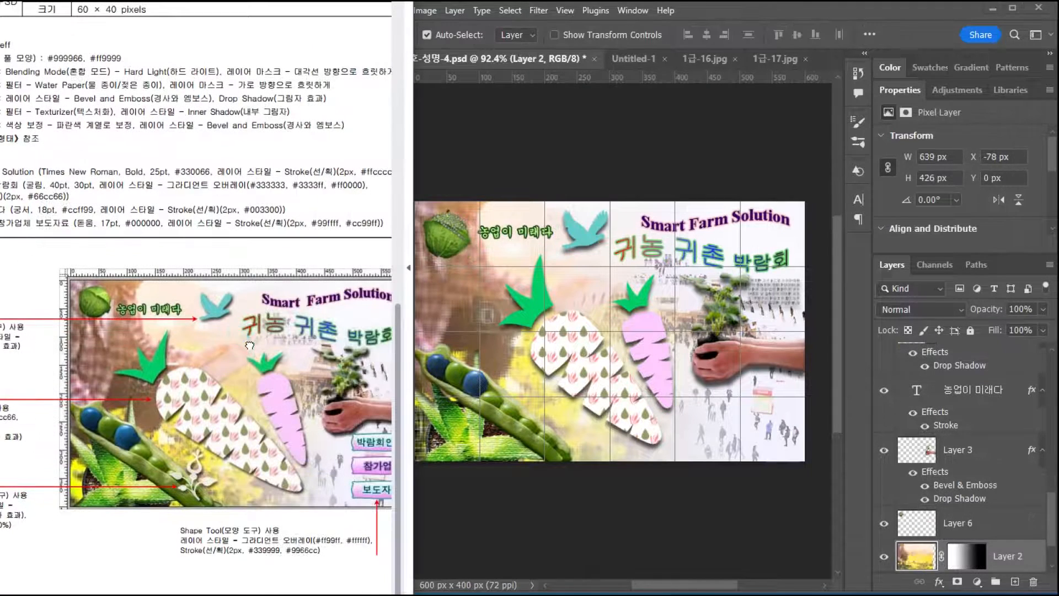
pyautogui.moveTo(160, 488); pyautogui.dragTo(232, 488)
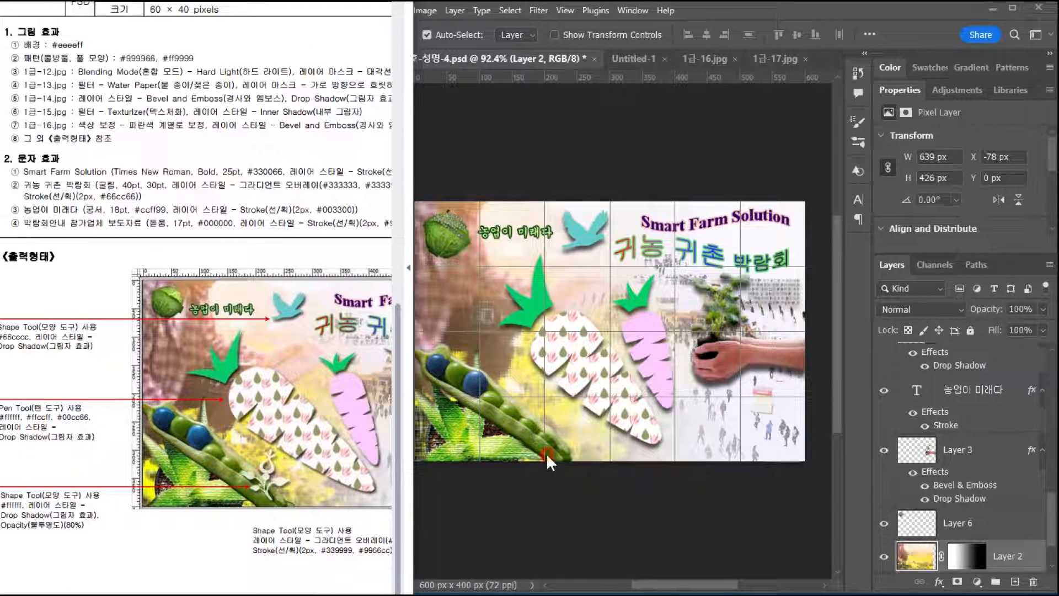
pyautogui.click(546, 453)
pyautogui.click(360, 407)
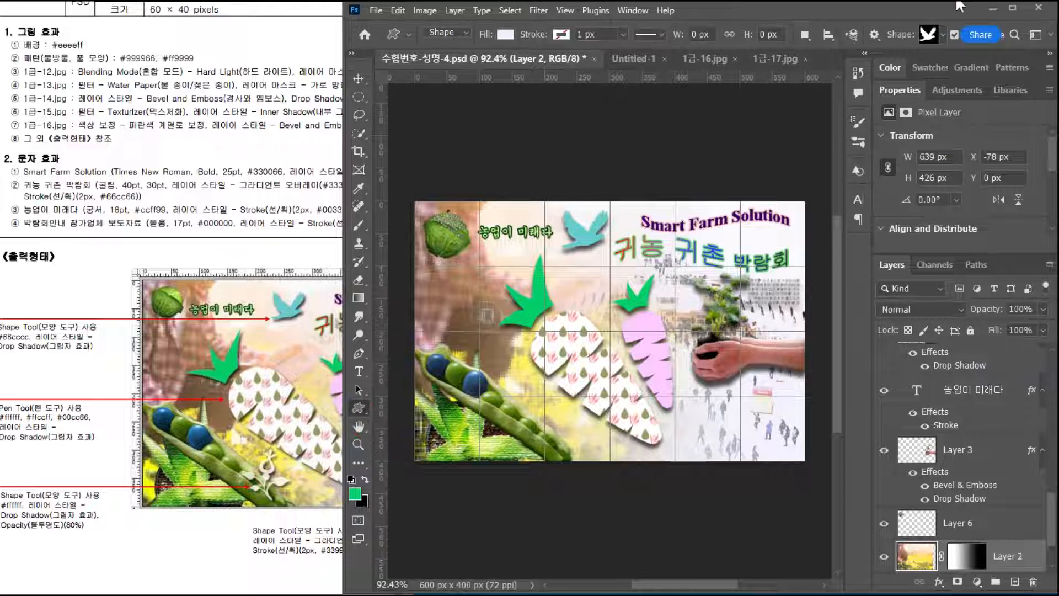
pyautogui.click(941, 32)
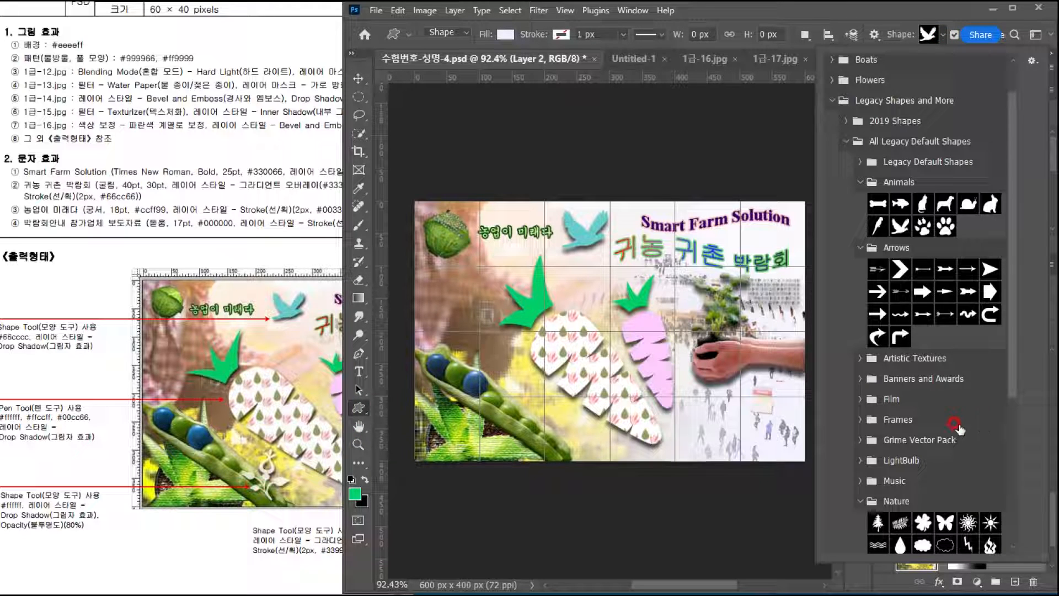
pyautogui.scroll(-4, 969, 428)
pyautogui.click(860, 441)
pyautogui.scroll(-1, 1006, 402)
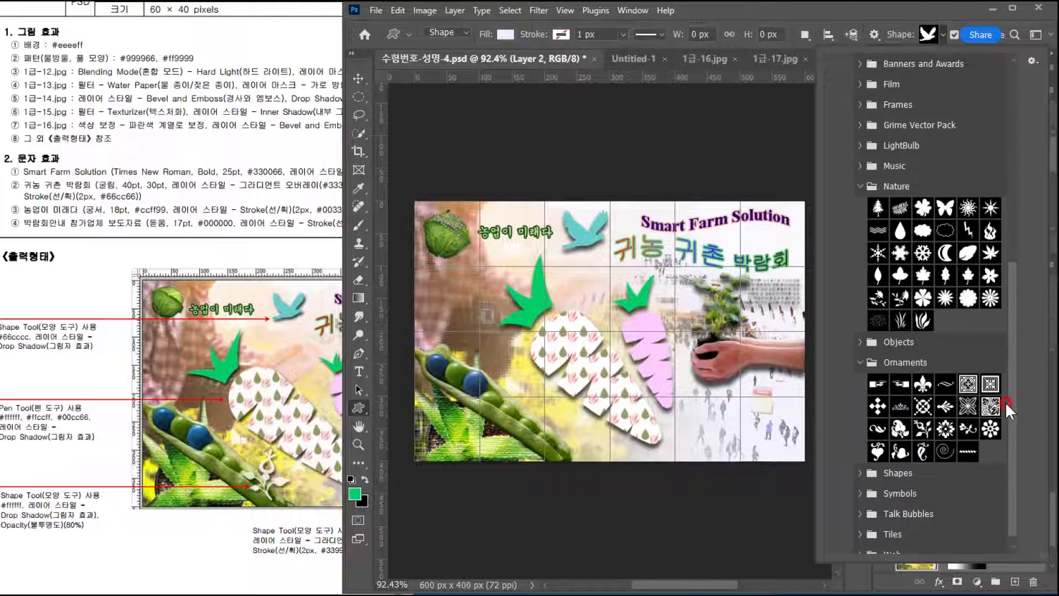
pyautogui.click(920, 429)
pyautogui.click(922, 432)
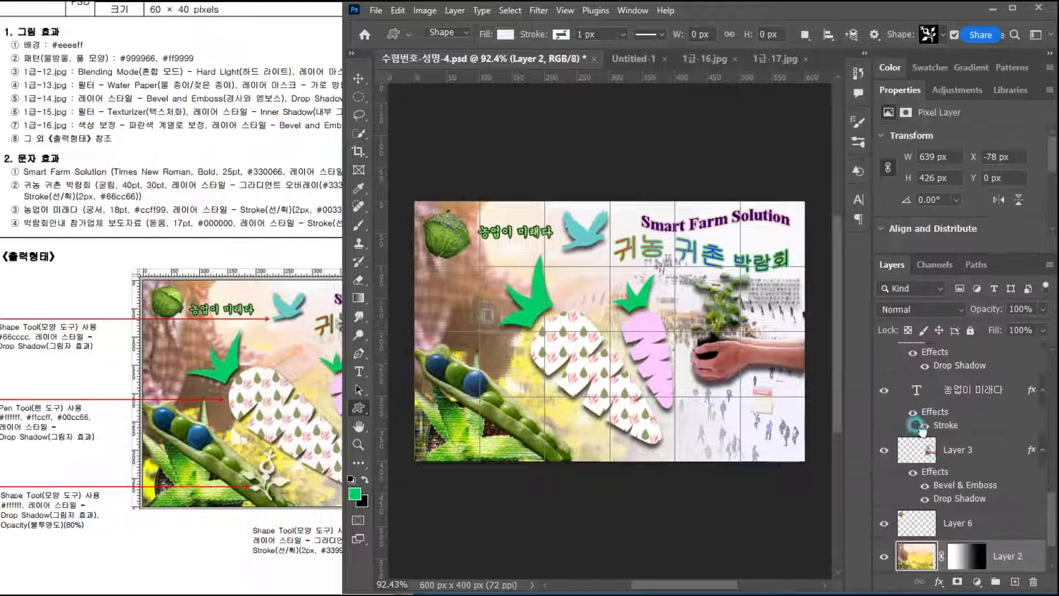
pyautogui.moveTo(551, 398); pyautogui.dragTo(591, 452)
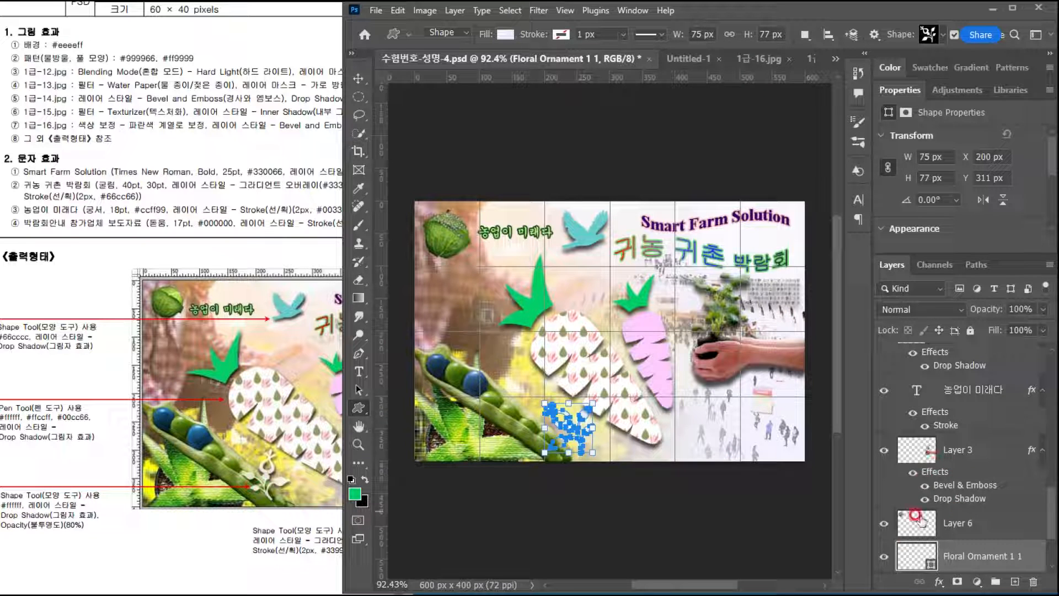
# Step: Fill the floral ornament shape with #ffffff
pyautogui.doubleClick(911, 559)
pyautogui.write('ffffff')
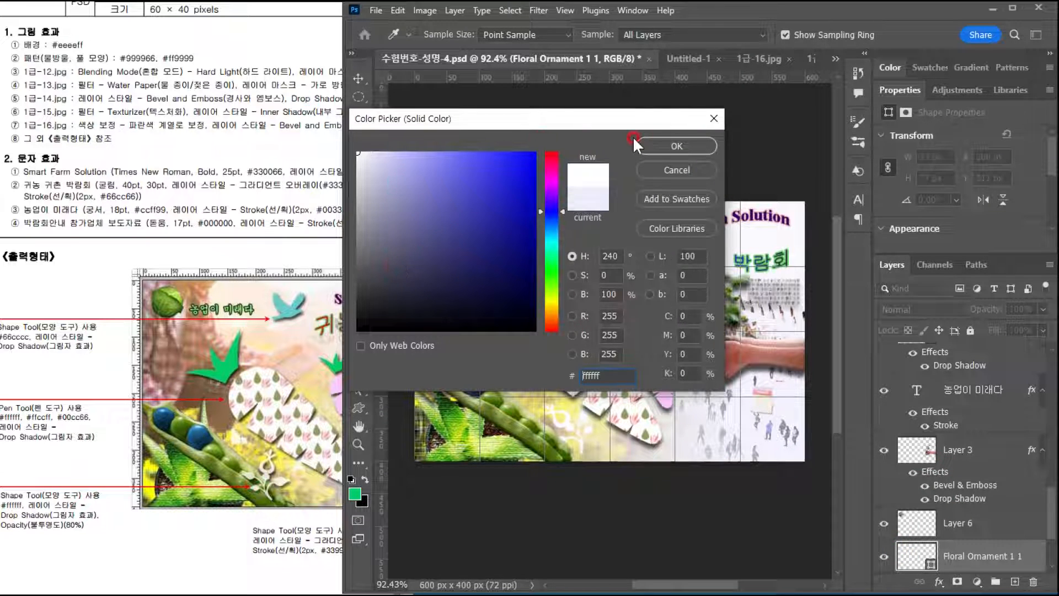
pyautogui.click(686, 148)
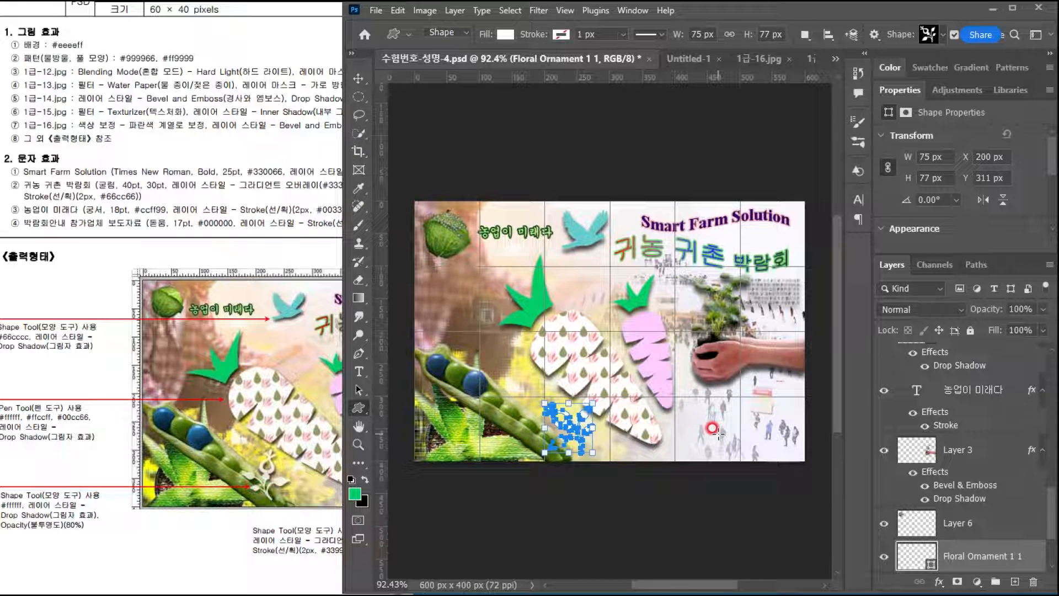
# Step: Copy Layer 3's Drop Shadow onto the floral ornament and set its layer opacity to 80%
pyautogui.scroll(-2, 993, 506)
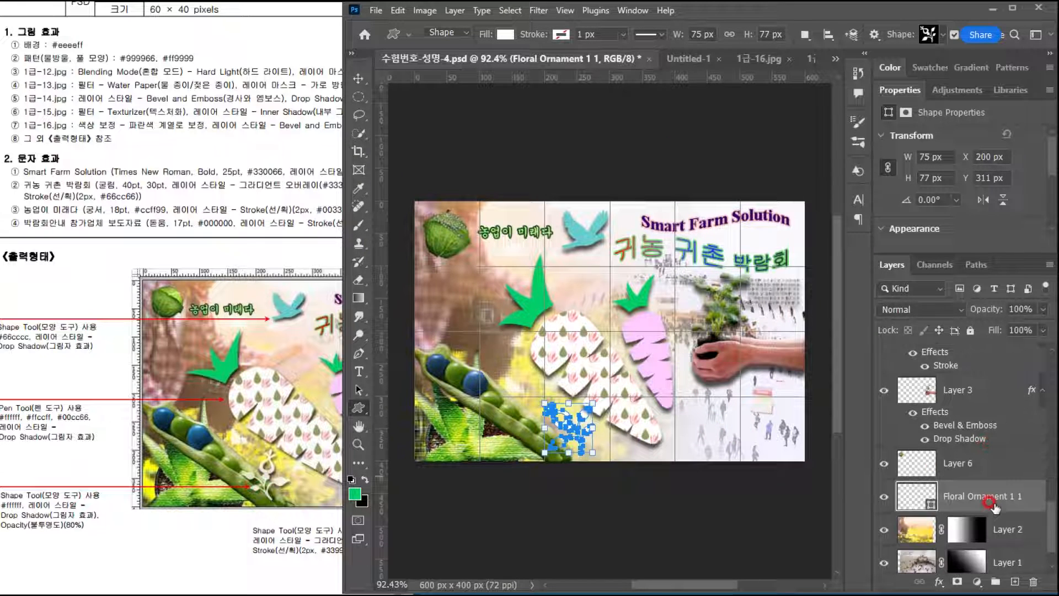
pyautogui.moveTo(969, 440); pyautogui.dragTo(988, 497)
pyautogui.click(1021, 309)
pyautogui.write('80')
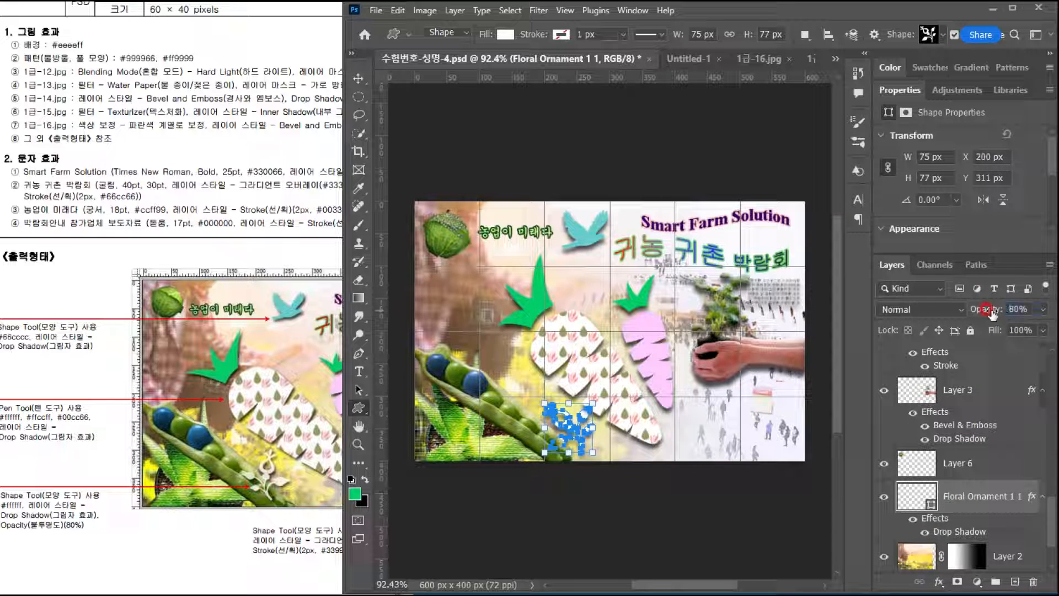
# Step: Bring the floral ornament layer to the top of the layer stack
pyautogui.click(359, 78)
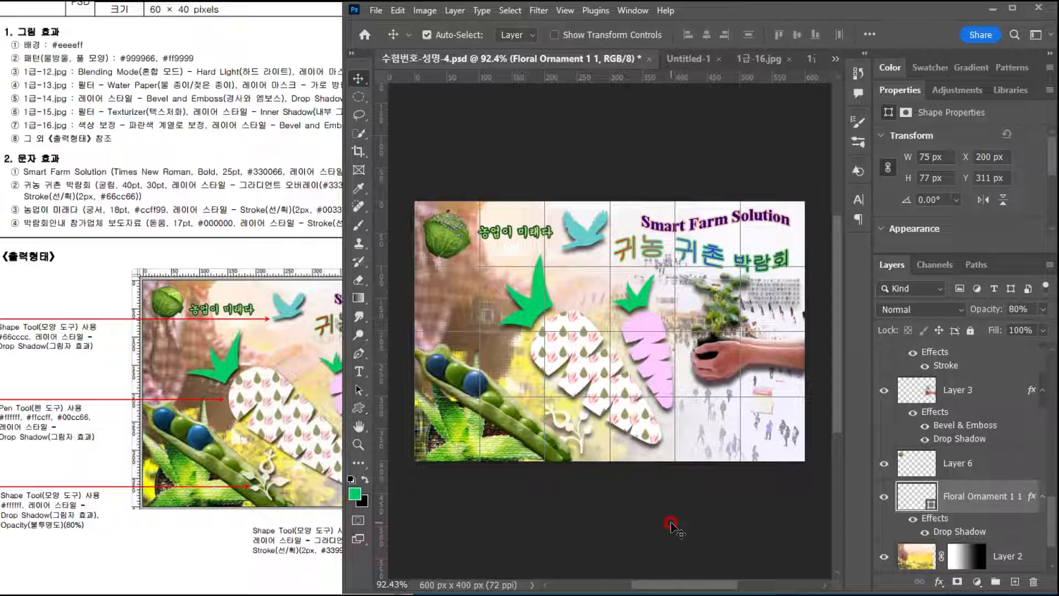
pyautogui.moveTo(671, 524); pyautogui.dragTo(563, 427)
pyautogui.click(970, 389)
pyautogui.hotkey('ctrl', 'shift', ']')
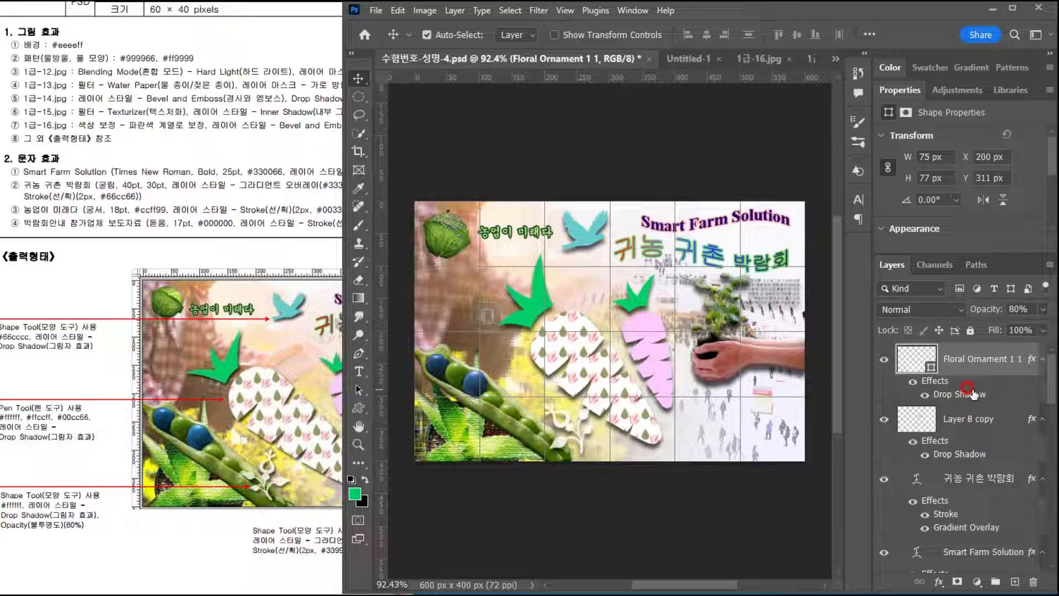
# Step: Flip the floral ornament horizontally, then rotate and enlarge it to about 88 × 95 px over the pea pod's lower end
pyautogui.click(581, 440)
pyautogui.moveTo(581, 441); pyautogui.dragTo(629, 450)
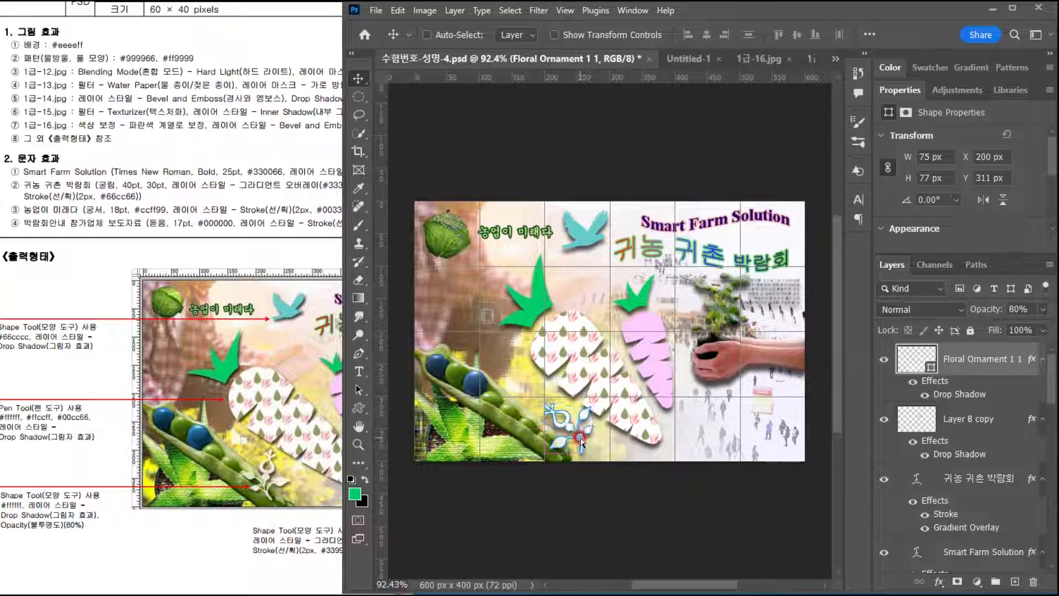
pyautogui.hotkey('ctrl', 't')
pyautogui.rightClick(566, 421)
pyautogui.click(611, 393)
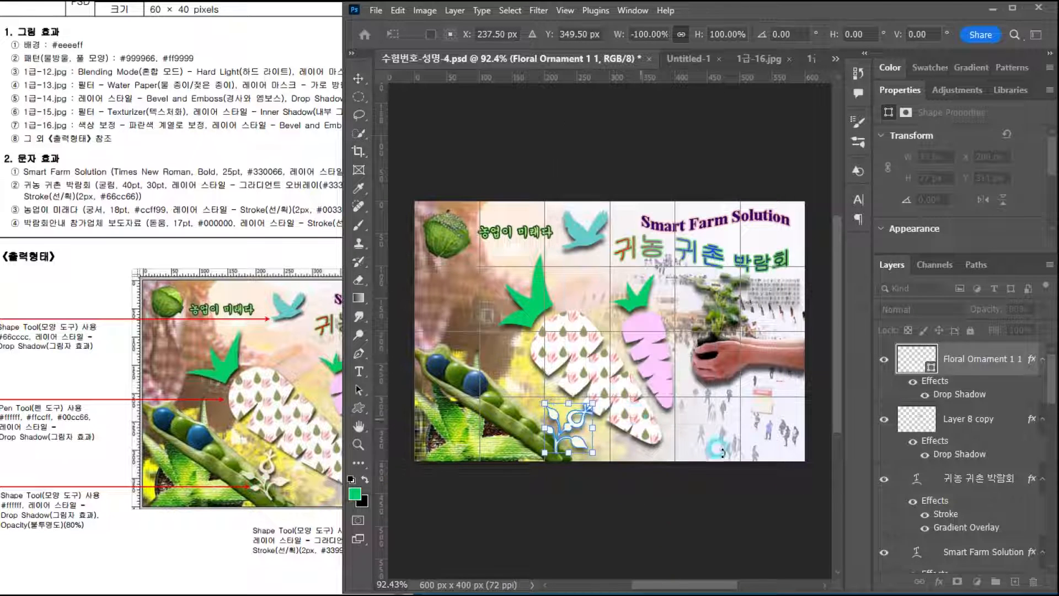
pyautogui.moveTo(624, 458); pyautogui.dragTo(556, 430)
pyautogui.doubleClick(554, 428)
pyautogui.click(681, 526)
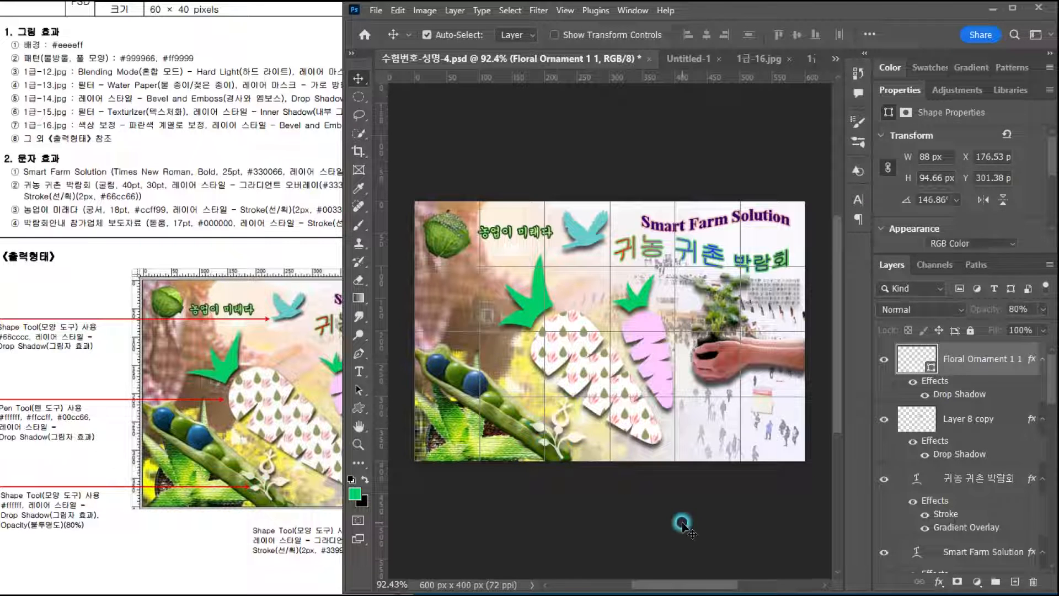
# Step: Examine the exam sheet's reference image for the shape and placement of the three menu buttons below the hand
pyautogui.click(247, 480)
pyautogui.moveTo(374, 483); pyautogui.dragTo(237, 481)
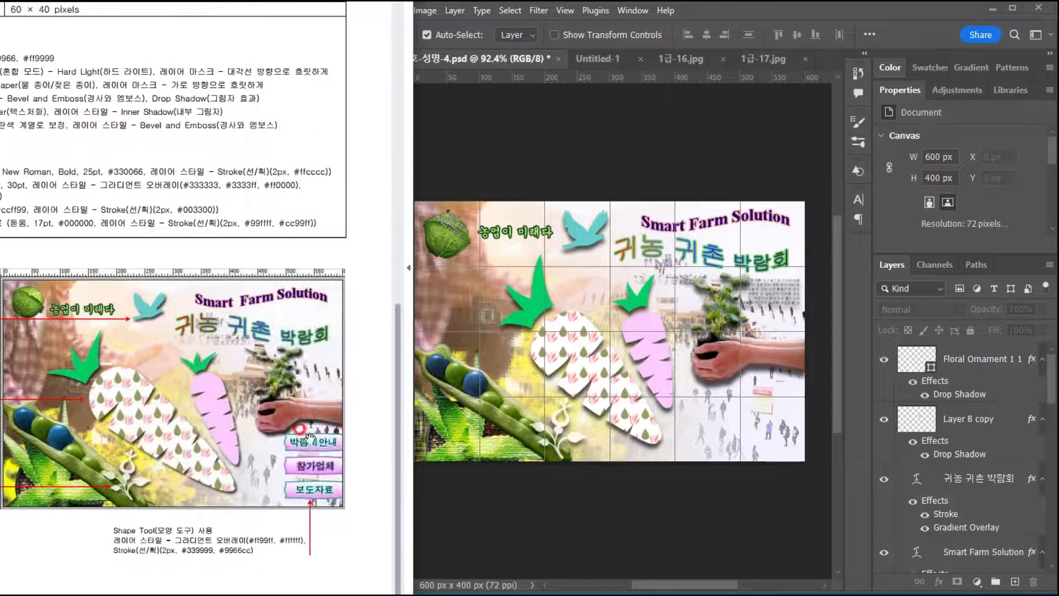
pyautogui.click(312, 489)
pyautogui.click(714, 460)
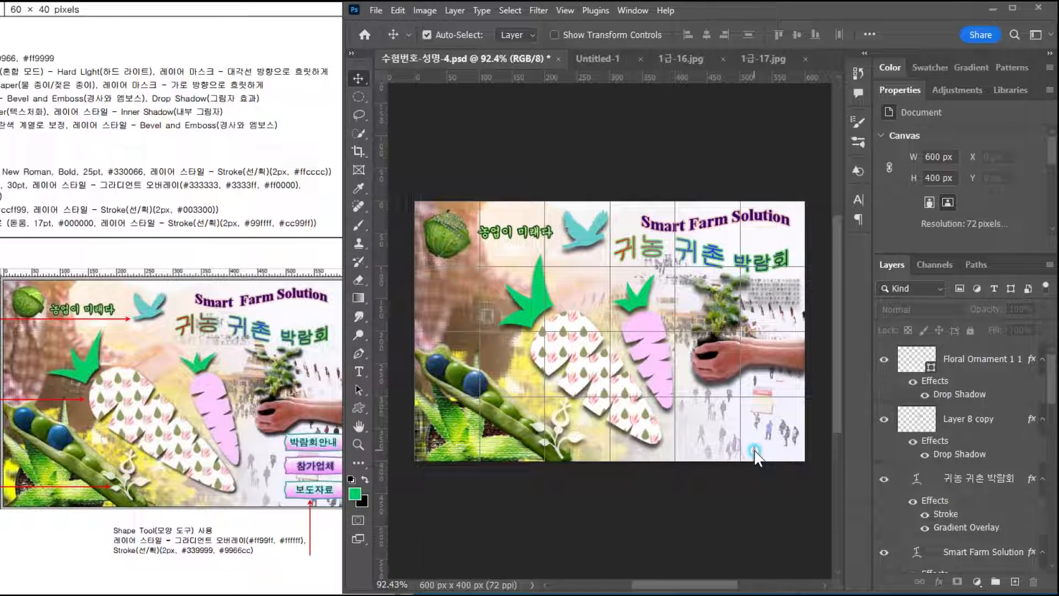
pyautogui.click(303, 484)
pyautogui.moveTo(309, 439); pyautogui.dragTo(299, 439)
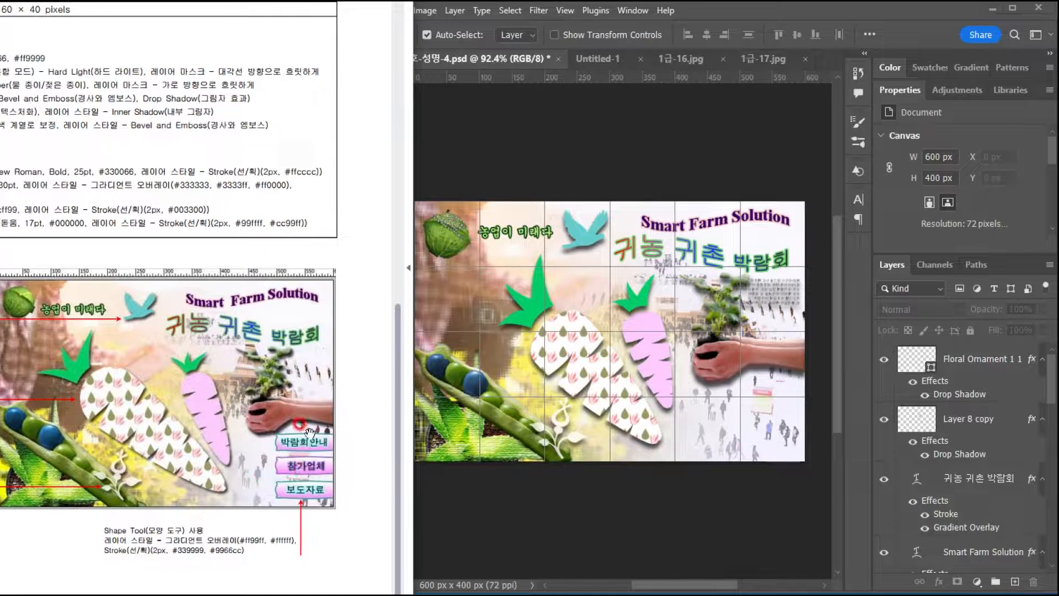
pyautogui.click(554, 447)
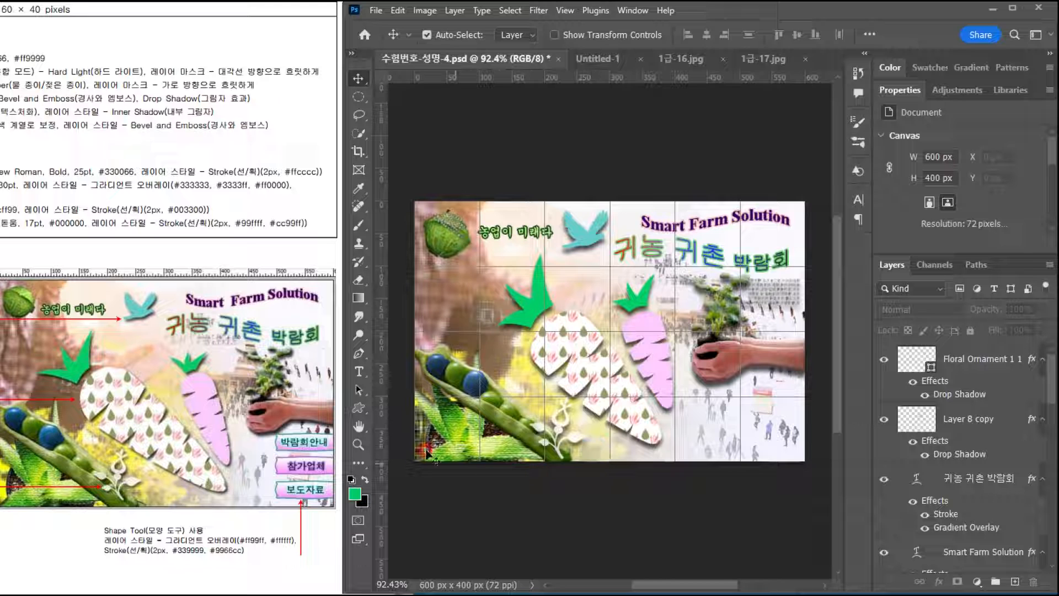
# Step: Draw the Banner 3 shape from the legacy Banners and Awards set, about 139 × 31 px, below the hand at the canvas edge
pyautogui.moveTo(362, 406); pyautogui.dragTo(418, 469)
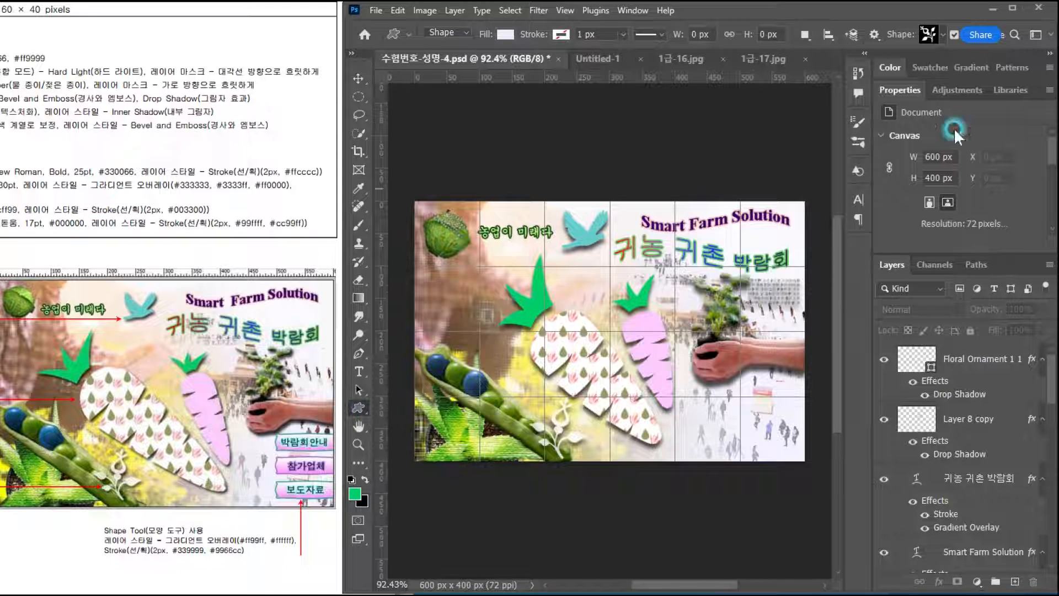
pyautogui.click(940, 36)
pyautogui.scroll(2, 888, 149)
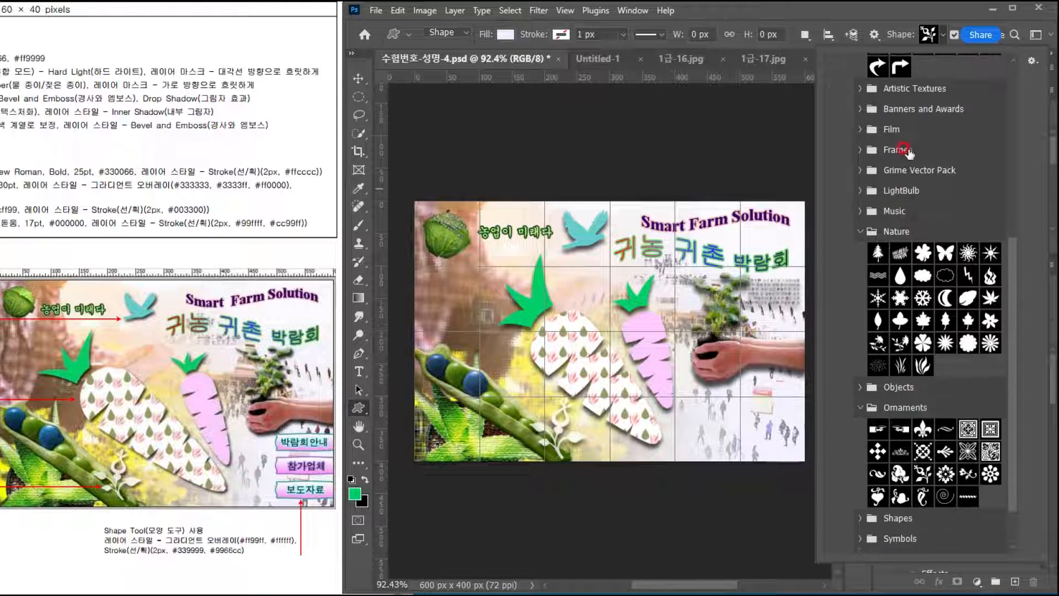
pyautogui.click(859, 121)
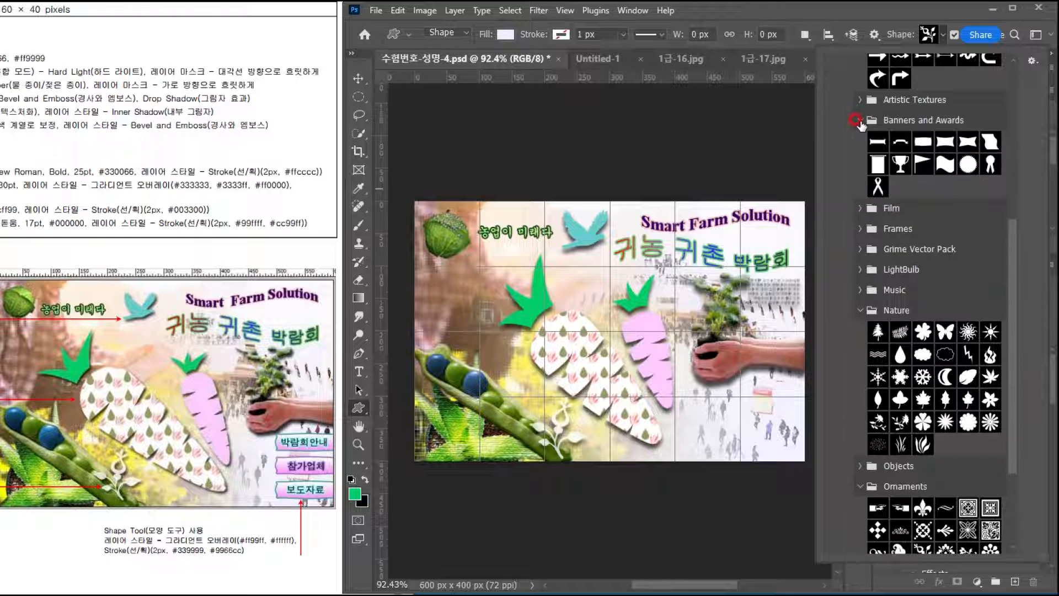
pyautogui.click(923, 141)
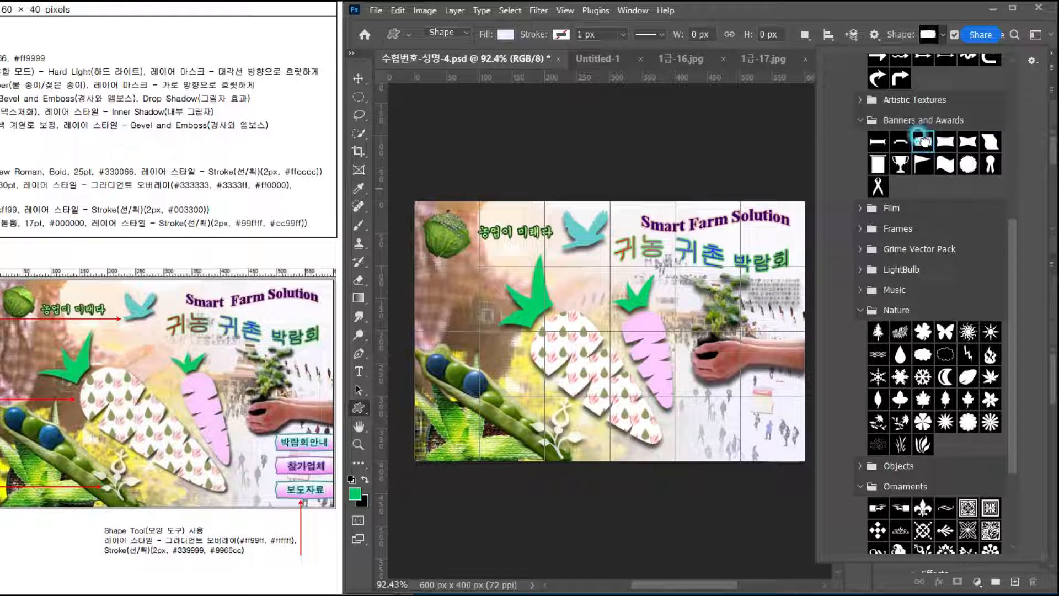
pyautogui.doubleClick(924, 142)
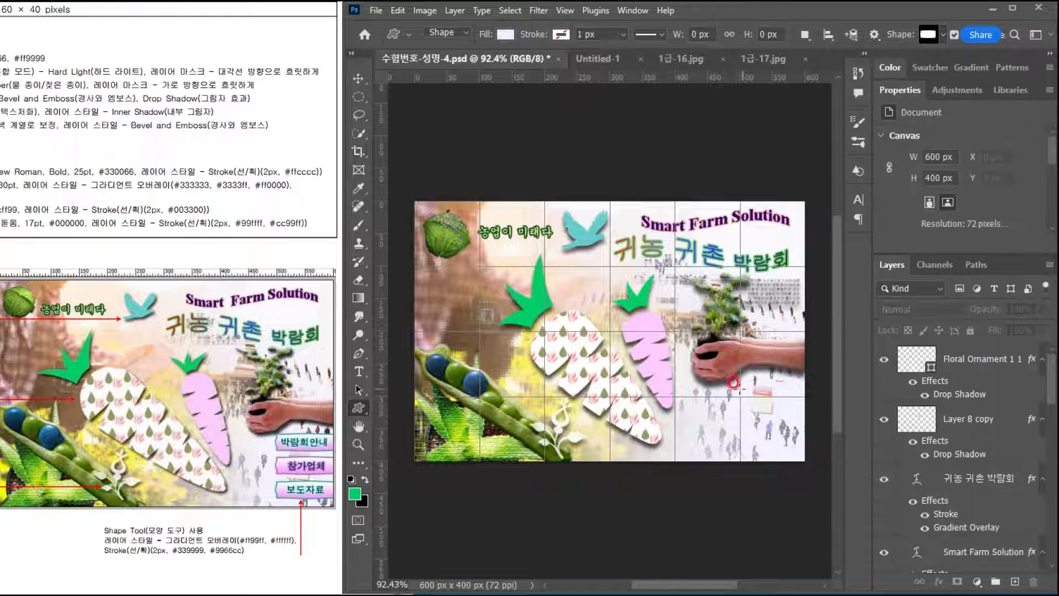
pyautogui.scroll(3, 726, 384)
pyautogui.moveTo(635, 377); pyautogui.dragTo(599, 366)
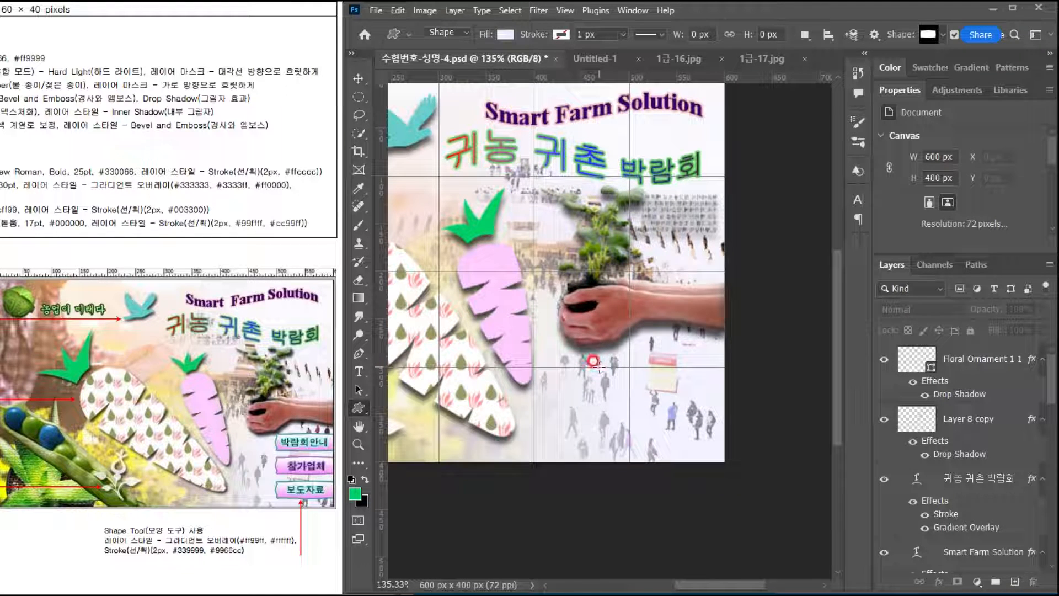
pyautogui.moveTo(605, 350); pyautogui.dragTo(732, 381)
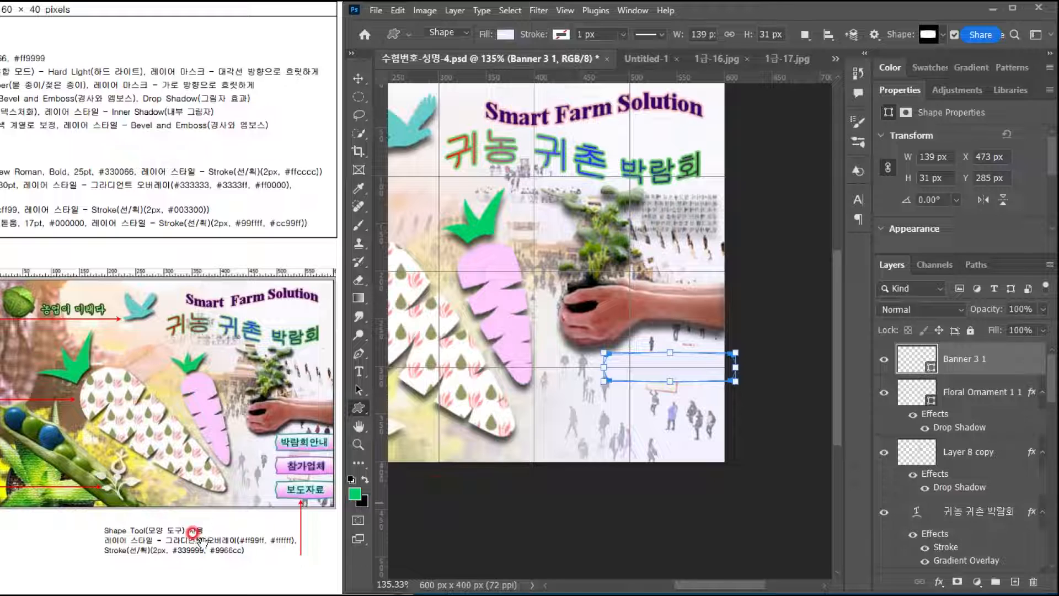
# Step: Add a gradient overlay to the banner shape layer with colour stops #ff99ff and #ffffff
pyautogui.doubleClick(1013, 364)
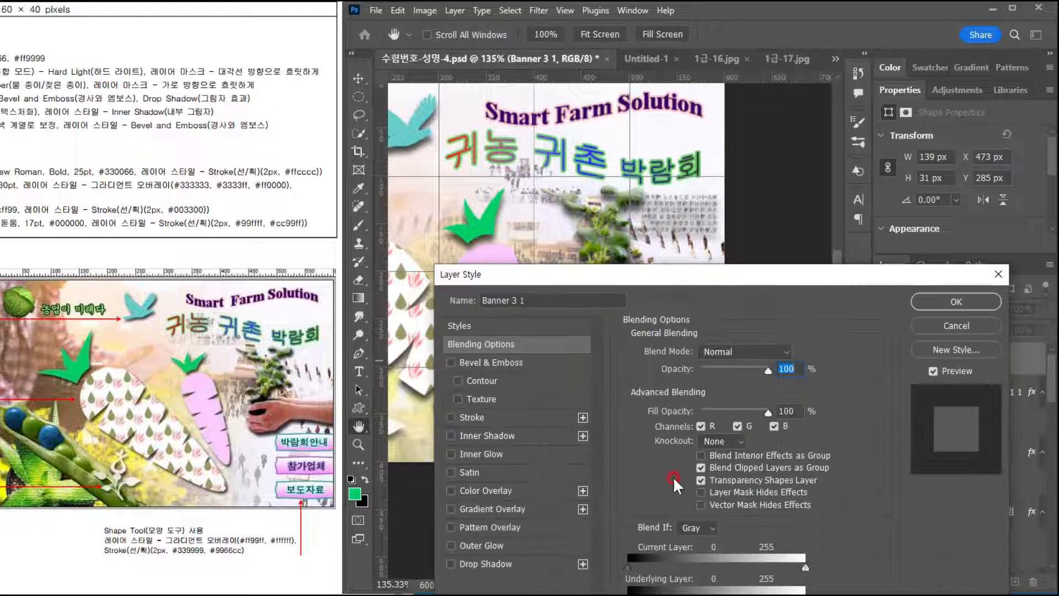
pyautogui.click(478, 510)
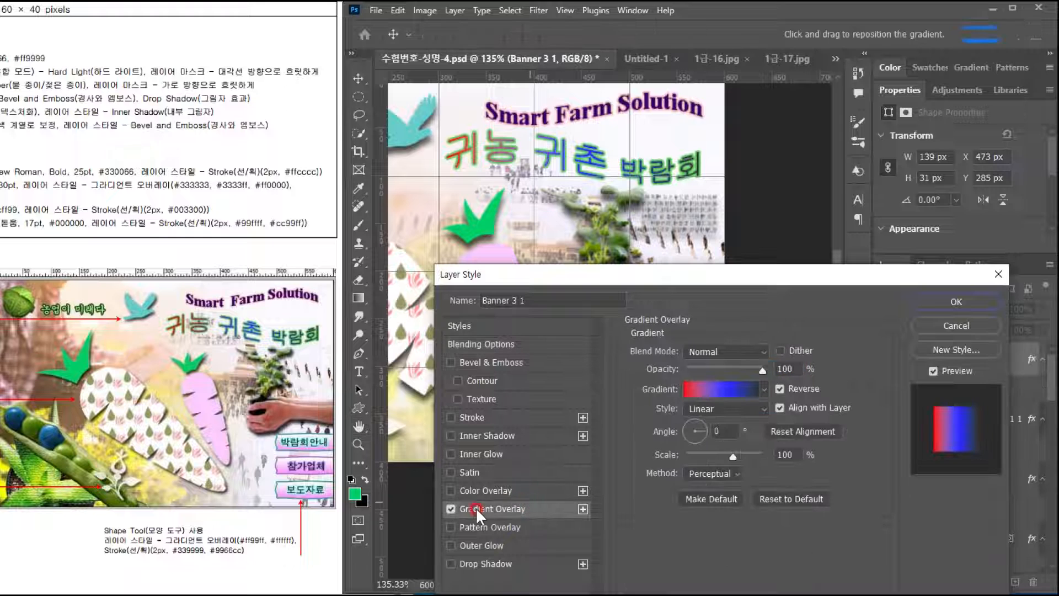
pyautogui.click(716, 392)
pyautogui.moveTo(651, 389); pyautogui.dragTo(503, 398)
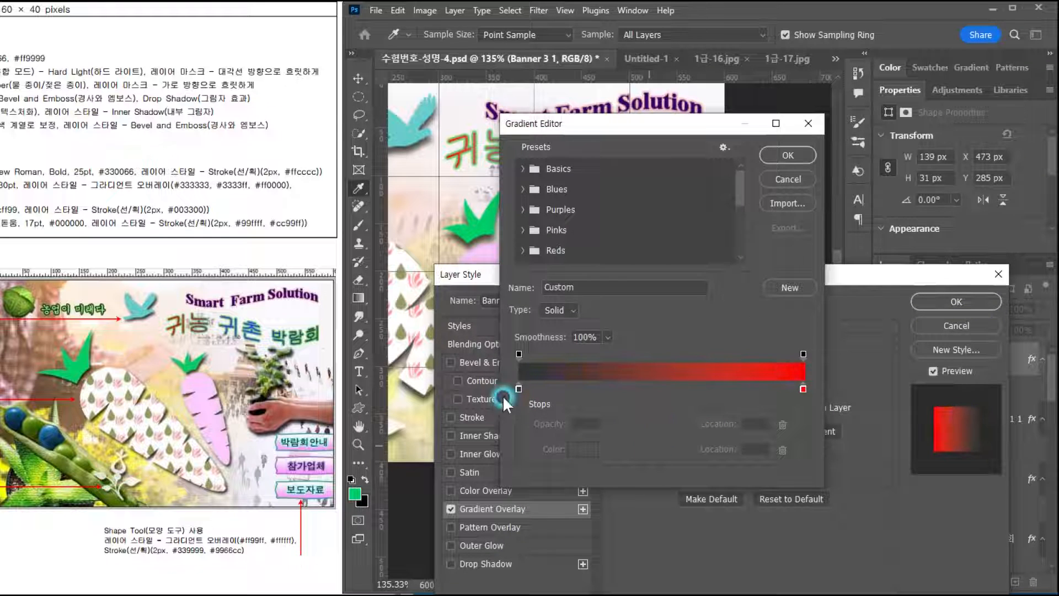
pyautogui.doubleClick(517, 388)
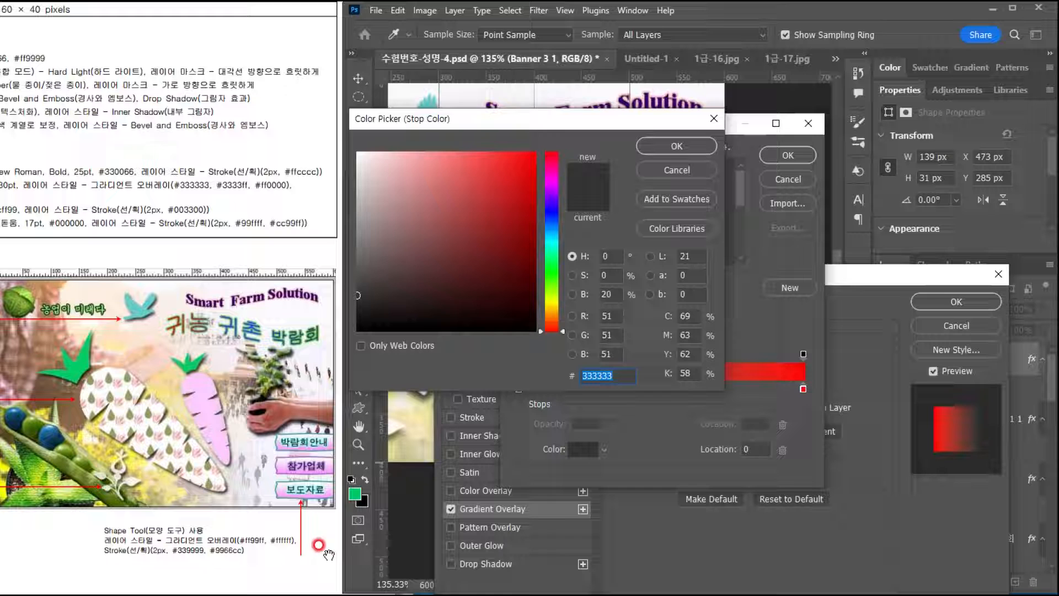
pyautogui.write('f90')
pyautogui.press('BackSpace')
pyautogui.write('f')
pyautogui.press('Return')
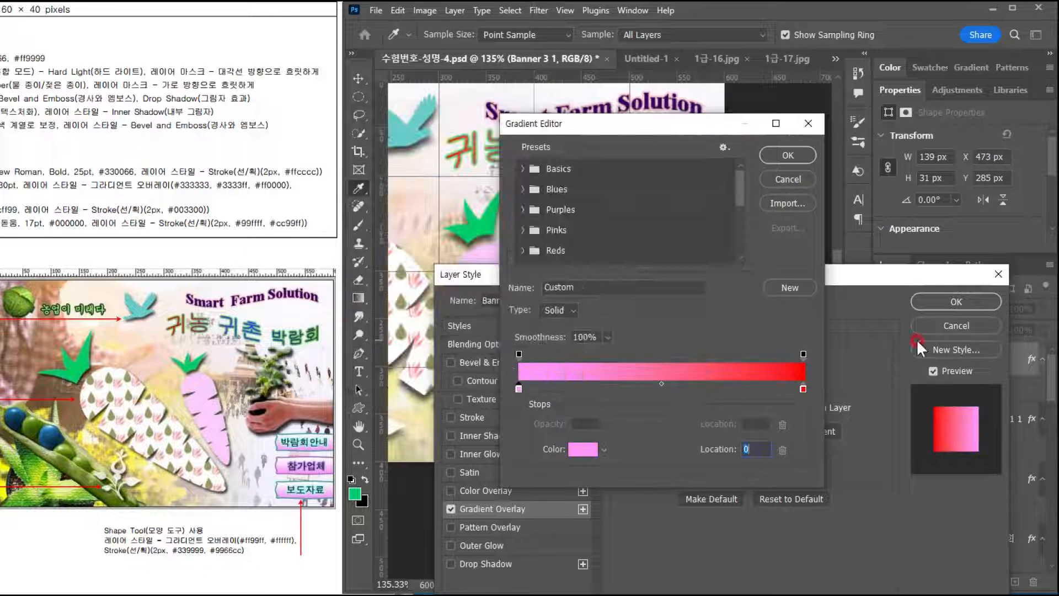
pyautogui.doubleClick(803, 387)
pyautogui.write('fff')
pyautogui.click(676, 147)
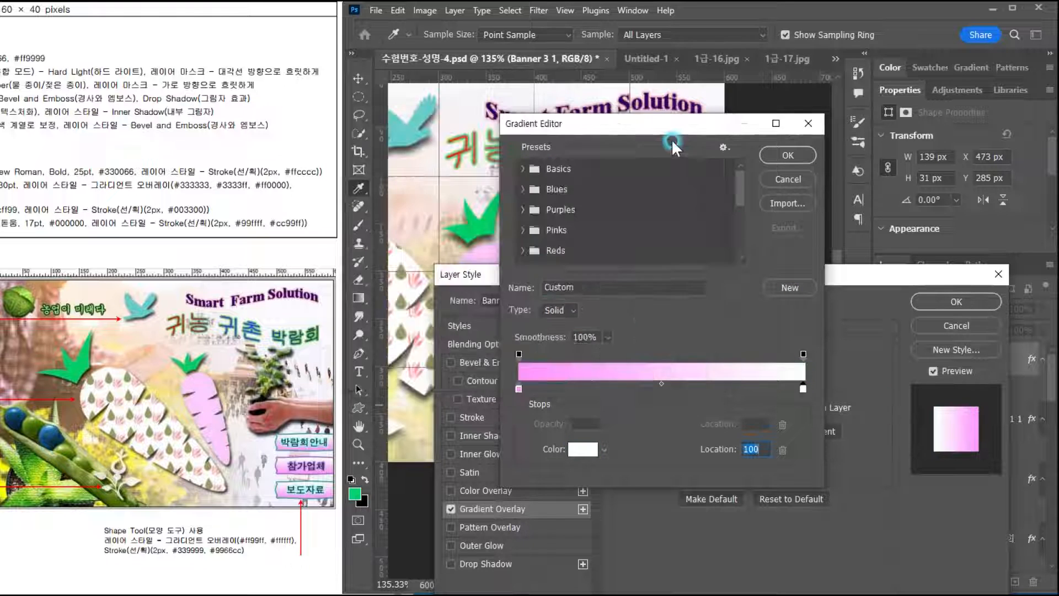
pyautogui.click(755, 154)
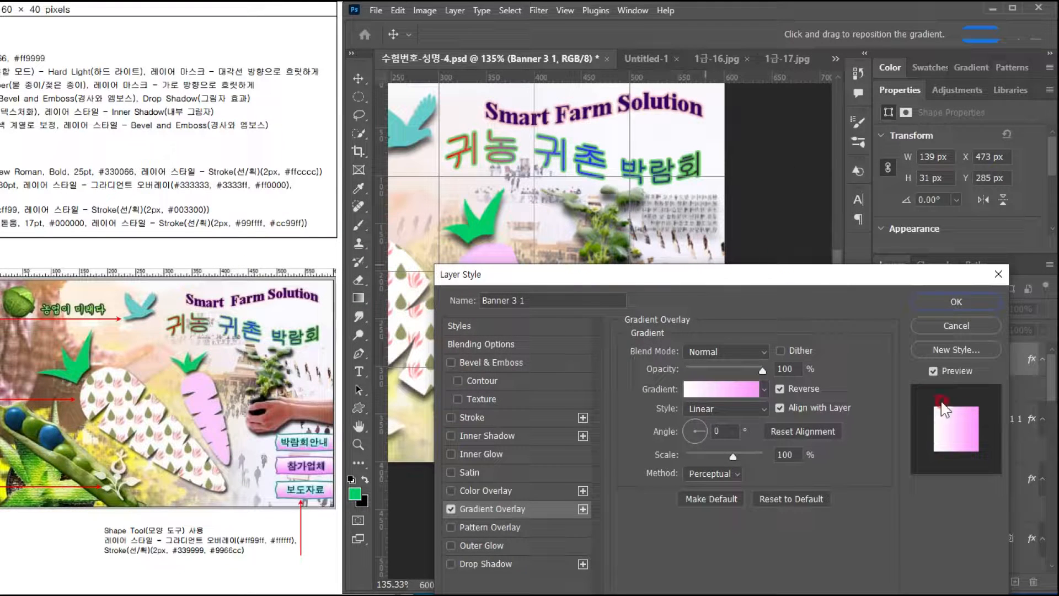
# Step: Set the banner's gradient overlay angle to 90° and turn off Reverse
pyautogui.write('90')
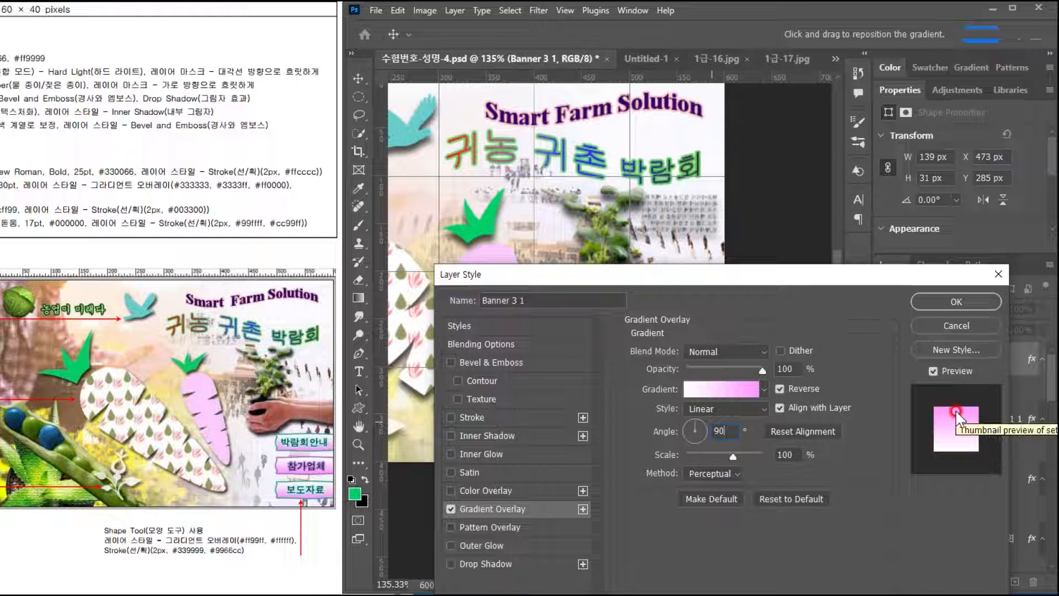
pyautogui.click(783, 385)
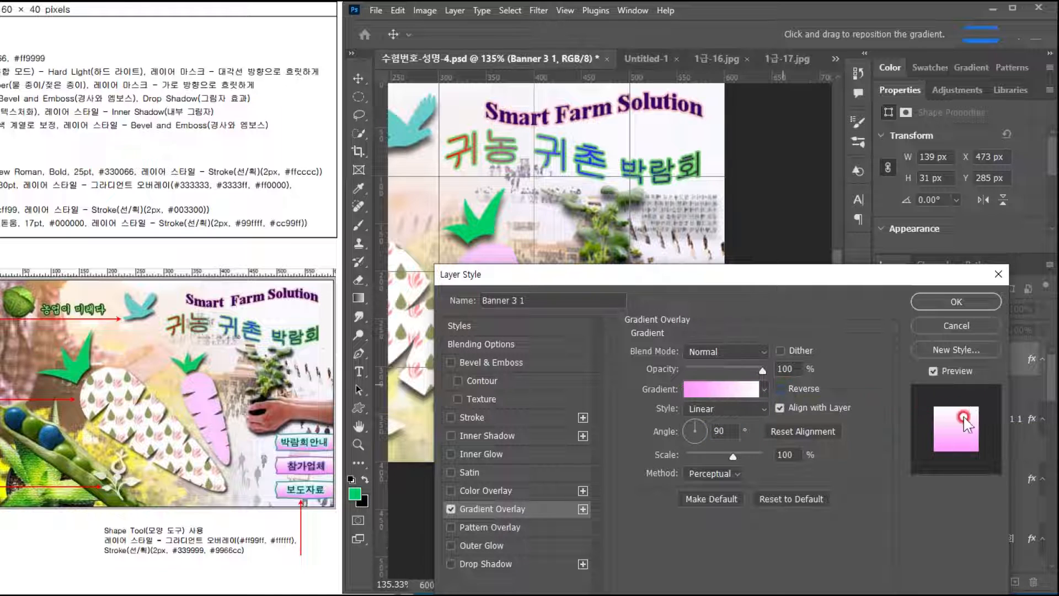
pyautogui.moveTo(689, 276); pyautogui.dragTo(670, 436)
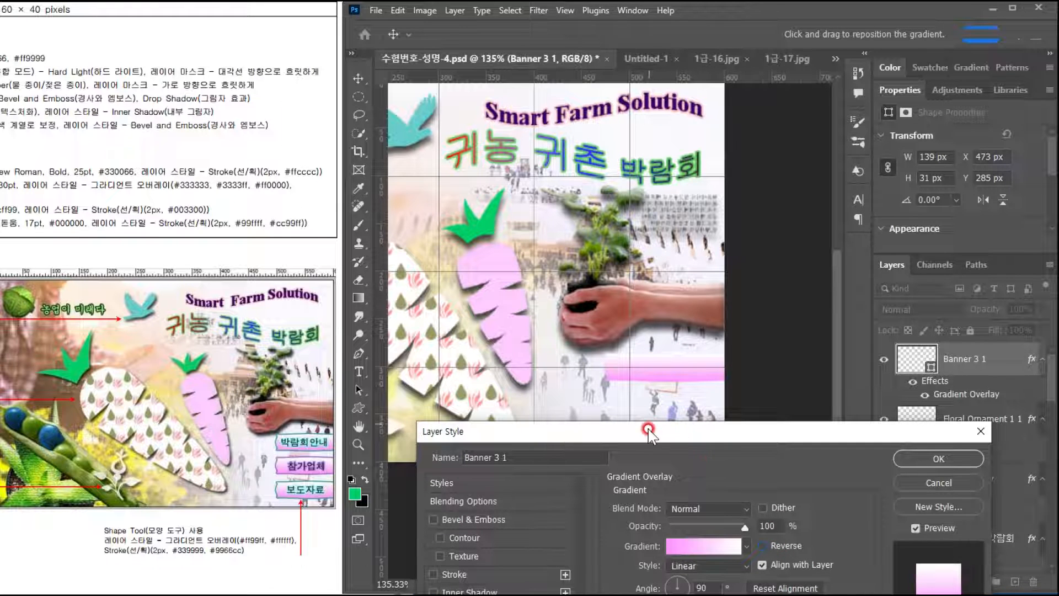
pyautogui.moveTo(659, 423)
pyautogui.mouseDown()
pyautogui.moveTo(918, 146)
pyautogui.moveTo(883, 130)
pyautogui.mouseUp()
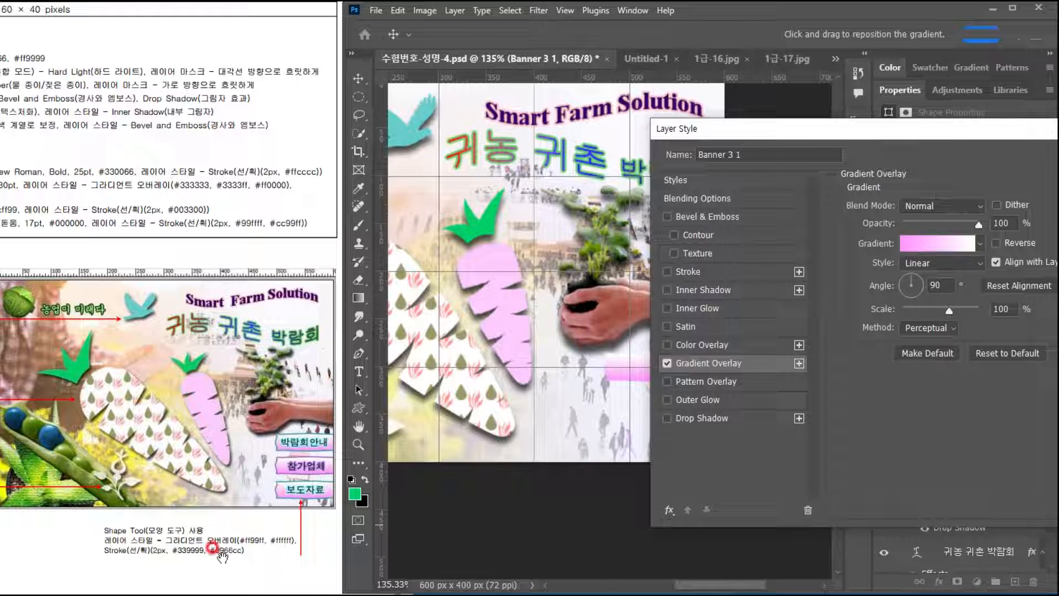
# Step: Add a 2 px outside stroke in #339999 to the banner shape and apply the layer style
pyautogui.click(730, 270)
pyautogui.click(912, 304)
pyautogui.click(908, 300)
pyautogui.click(905, 298)
pyautogui.click(900, 290)
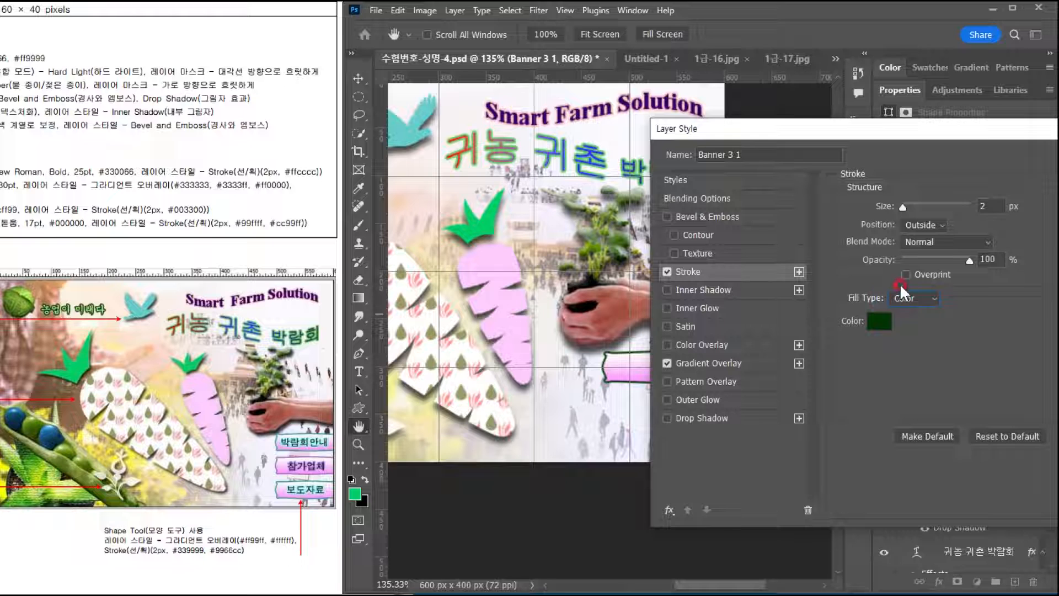
pyautogui.click(880, 321)
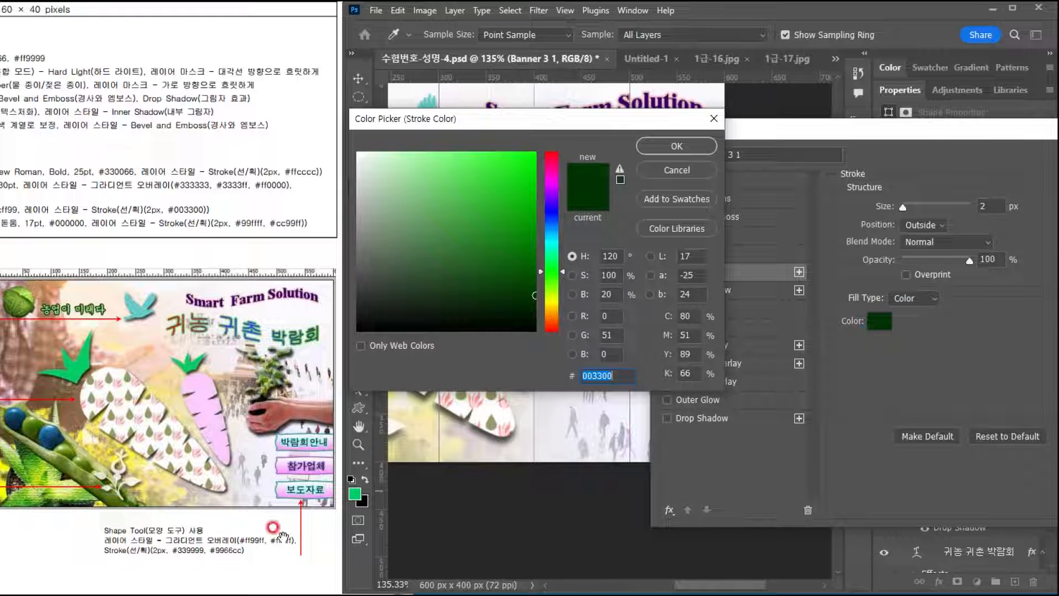
pyautogui.write('339999')
pyautogui.press('Return')
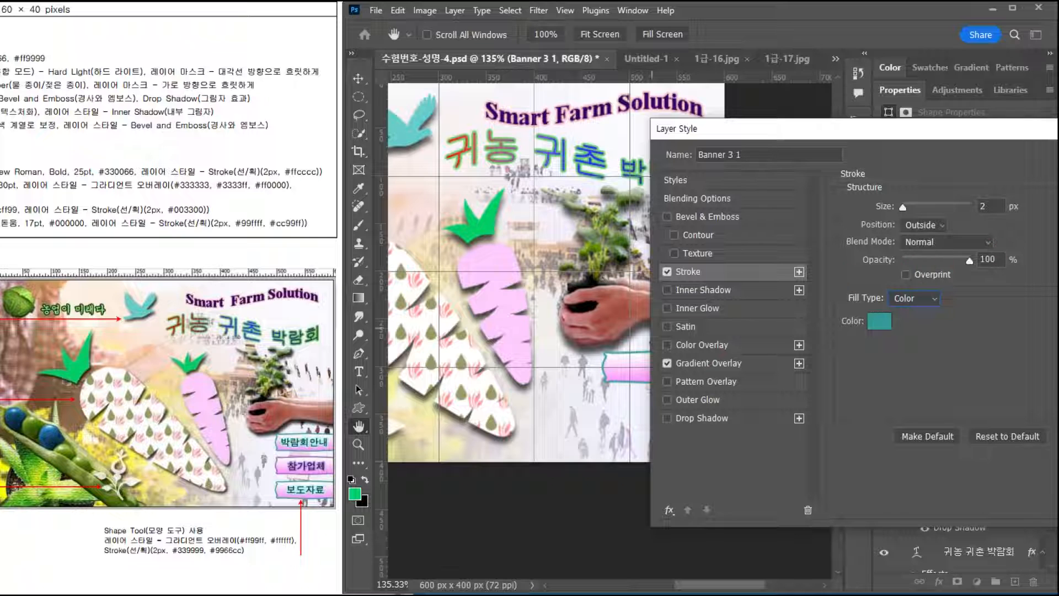
pyautogui.press('Return')
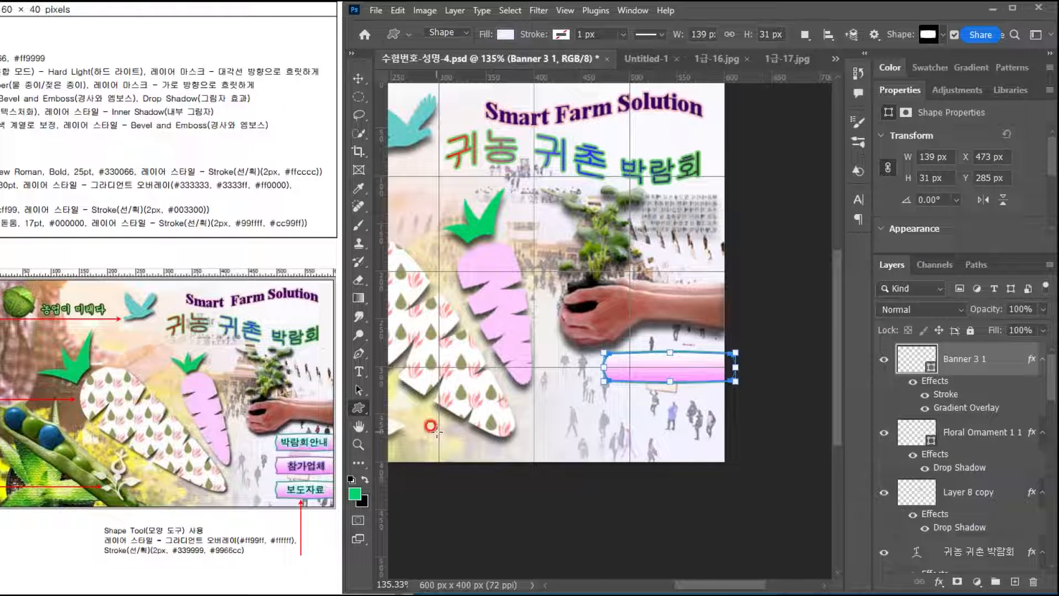
# Step: Add the centre-aligned text 박람회안내 and place it in the middle of the banner
pyautogui.click(359, 371)
pyautogui.click(613, 359)
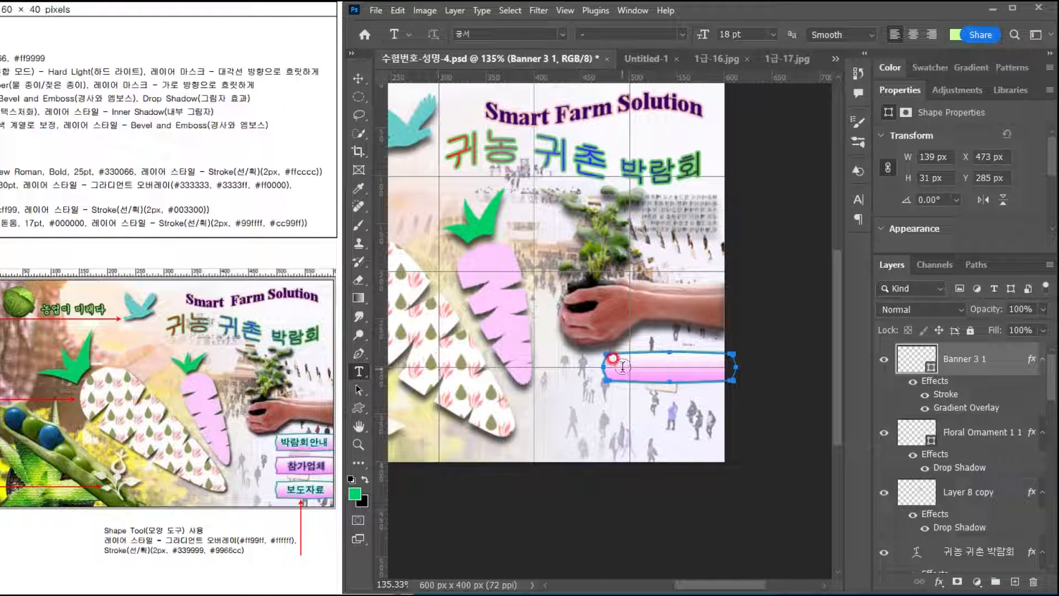
pyautogui.scroll(2, 624, 366)
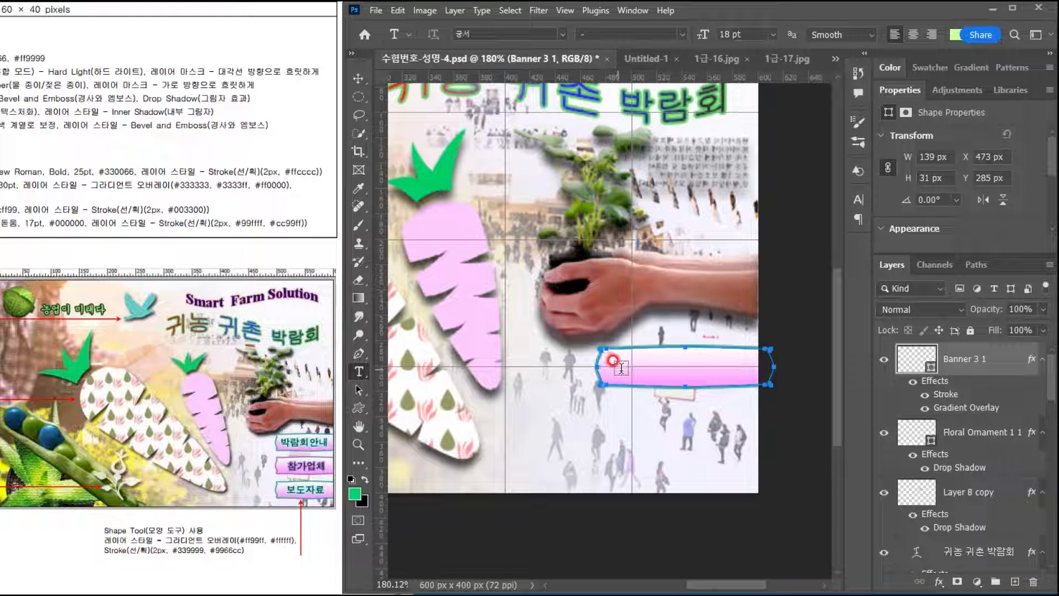
pyautogui.click(624, 366)
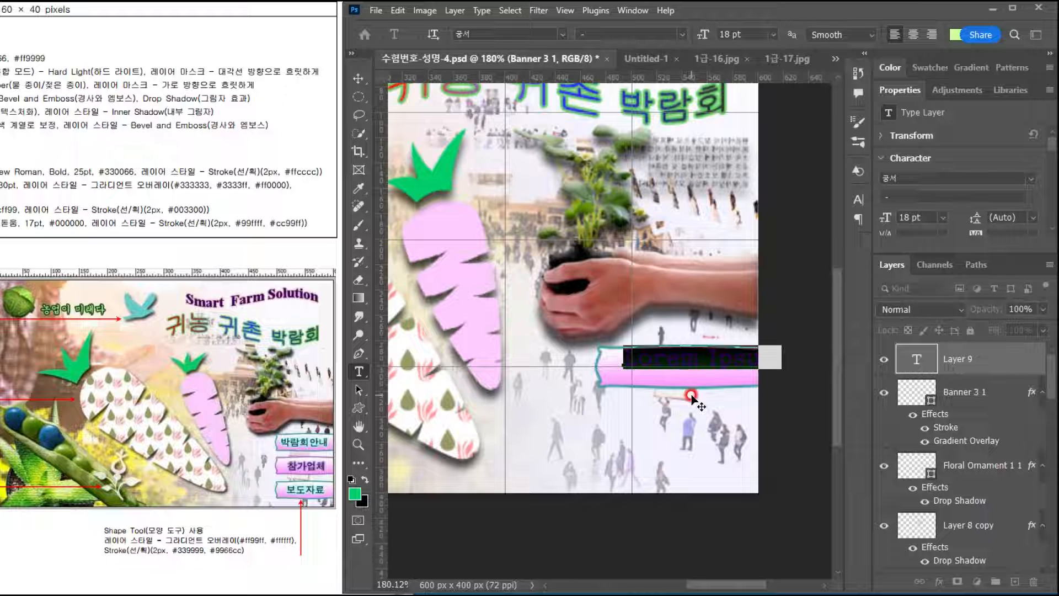
pyautogui.write('박람회안내')
pyautogui.click(674, 353)
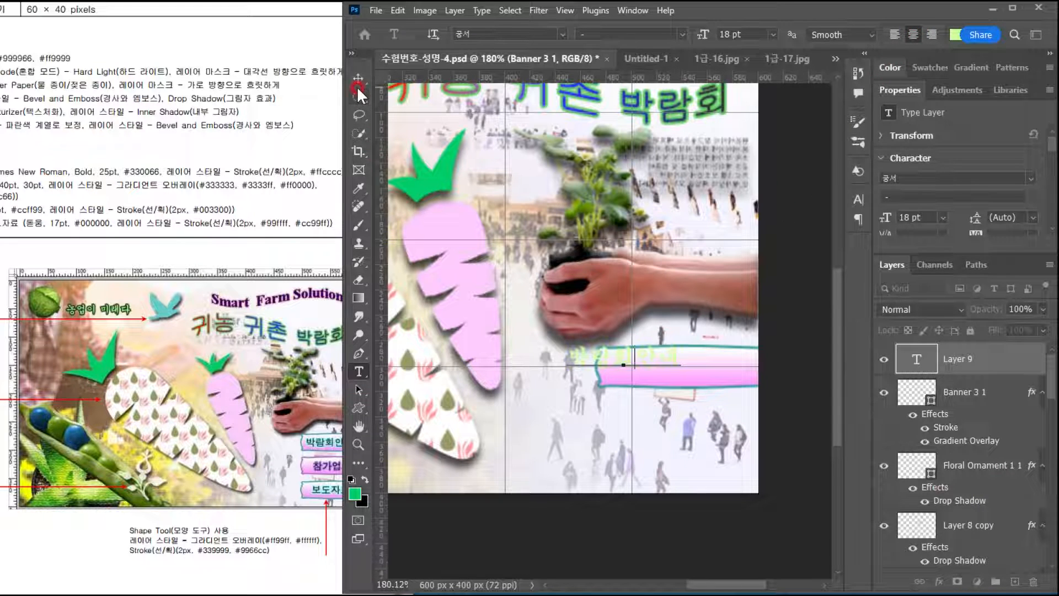
pyautogui.moveTo(629, 400); pyautogui.dragTo(683, 399)
# Step: Format the banner text 박람회안내 in 돋움 at 17 pt with colour #000000
pyautogui.hotkey('ctrl', 'a')
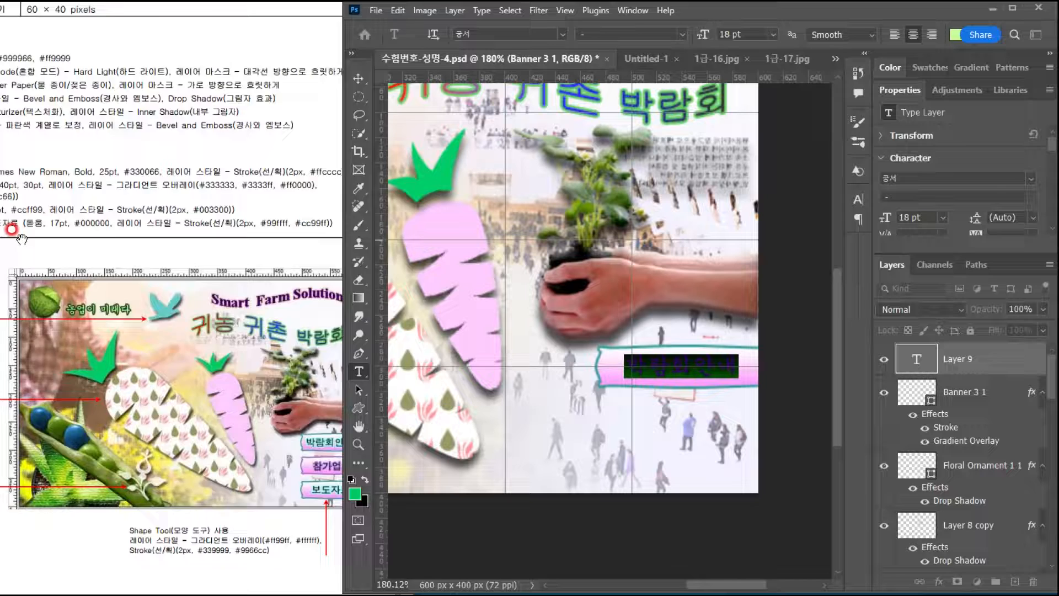
pyautogui.click(110, 382)
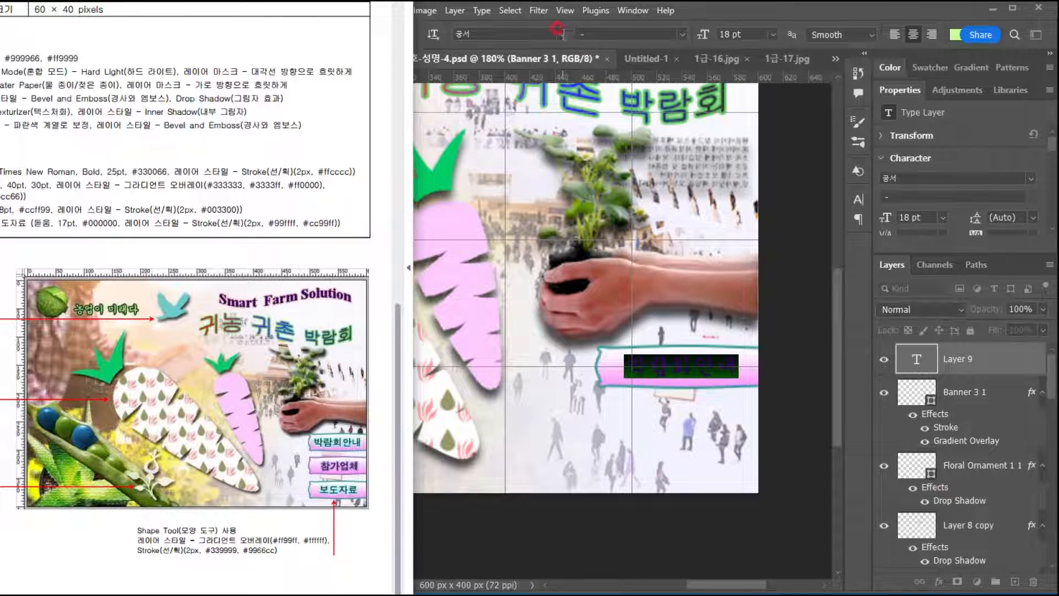
pyautogui.click(557, 28)
pyautogui.click(494, 130)
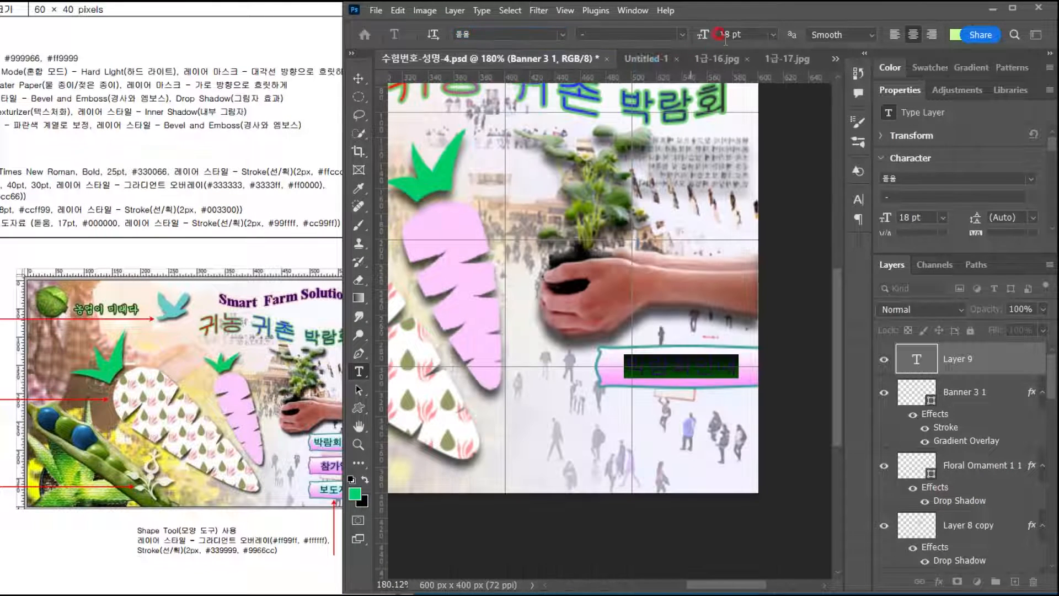
pyautogui.write('17')
pyautogui.press('Return')
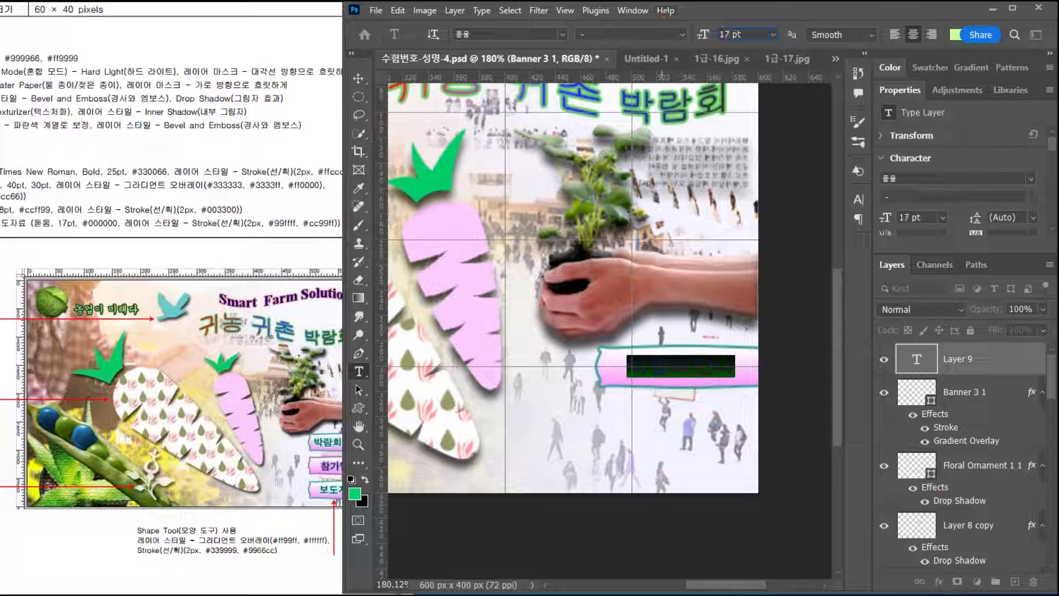
pyautogui.click(954, 34)
pyautogui.write('000000')
pyautogui.click(452, 354)
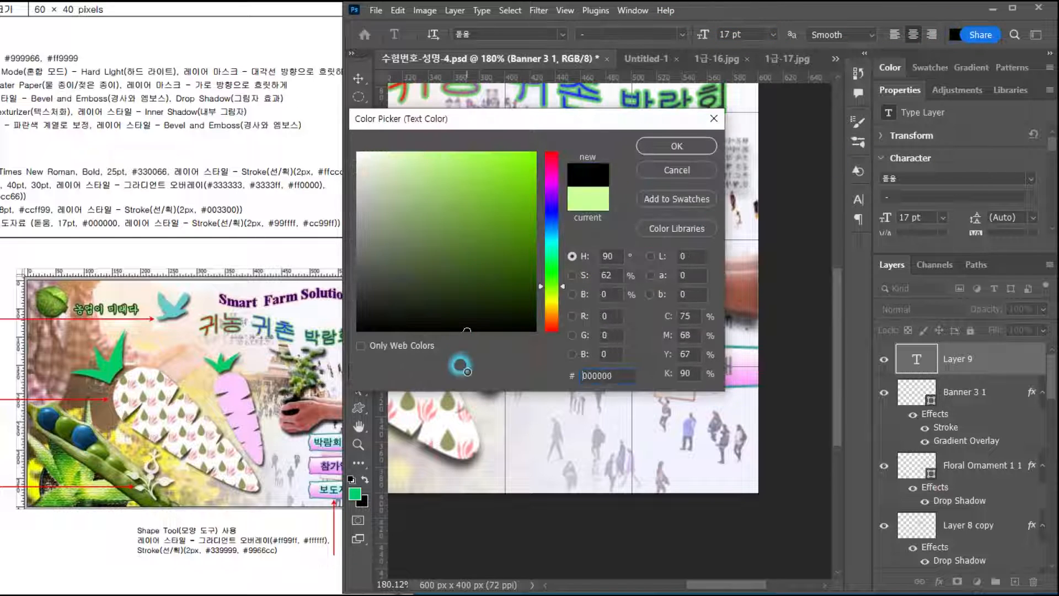
pyautogui.moveTo(462, 246)
pyautogui.mouseDown()
pyautogui.moveTo(395, 353)
pyautogui.moveTo(418, 368)
pyautogui.mouseUp()
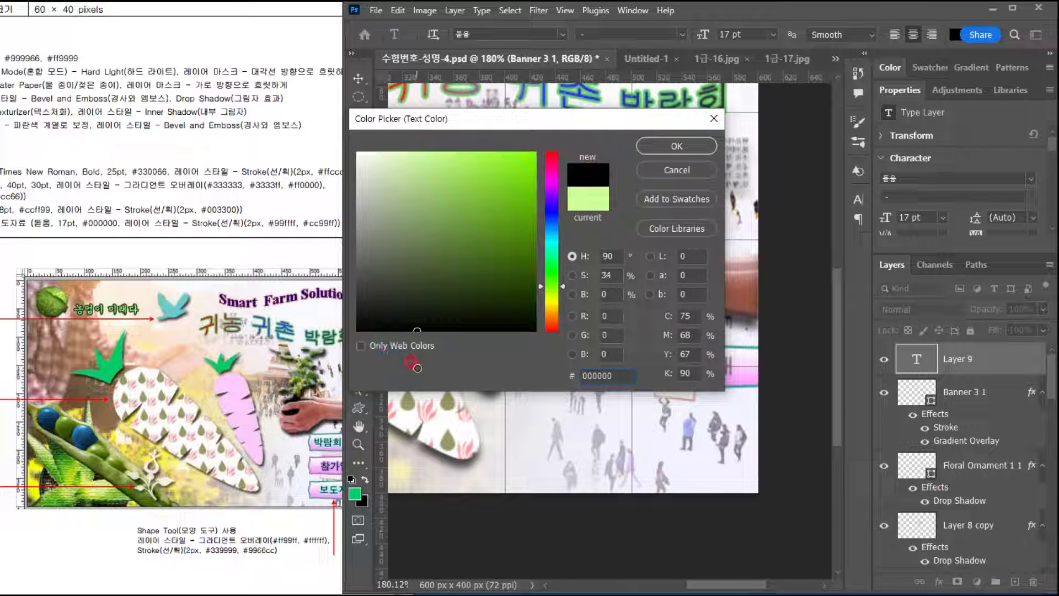
pyautogui.click(670, 150)
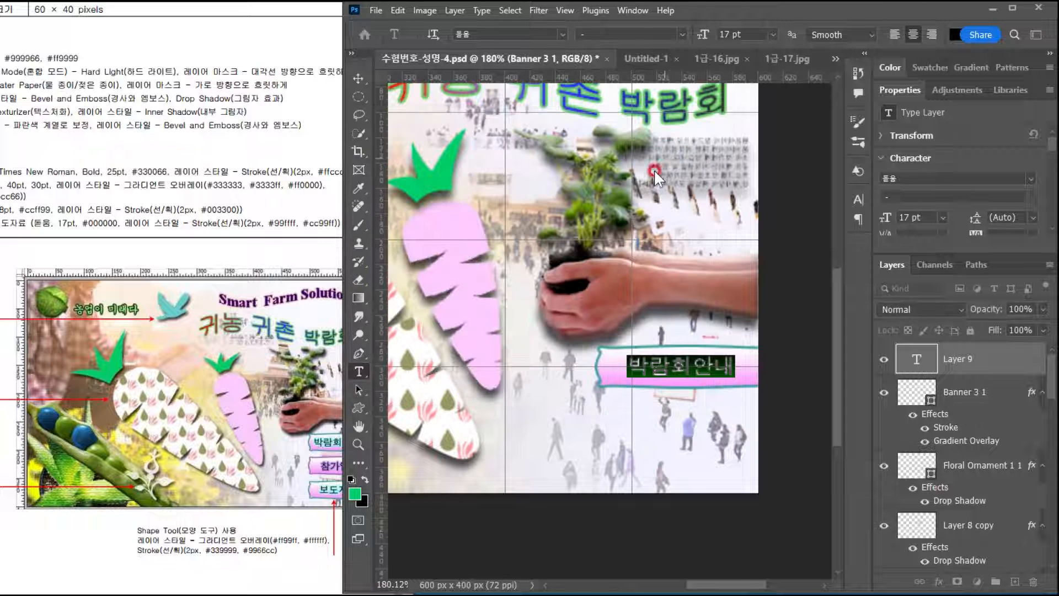
pyautogui.click(359, 78)
# Step: Add a 2 px outside stroke in #99ffff to the 박람회안내 text layer
pyautogui.click(238, 331)
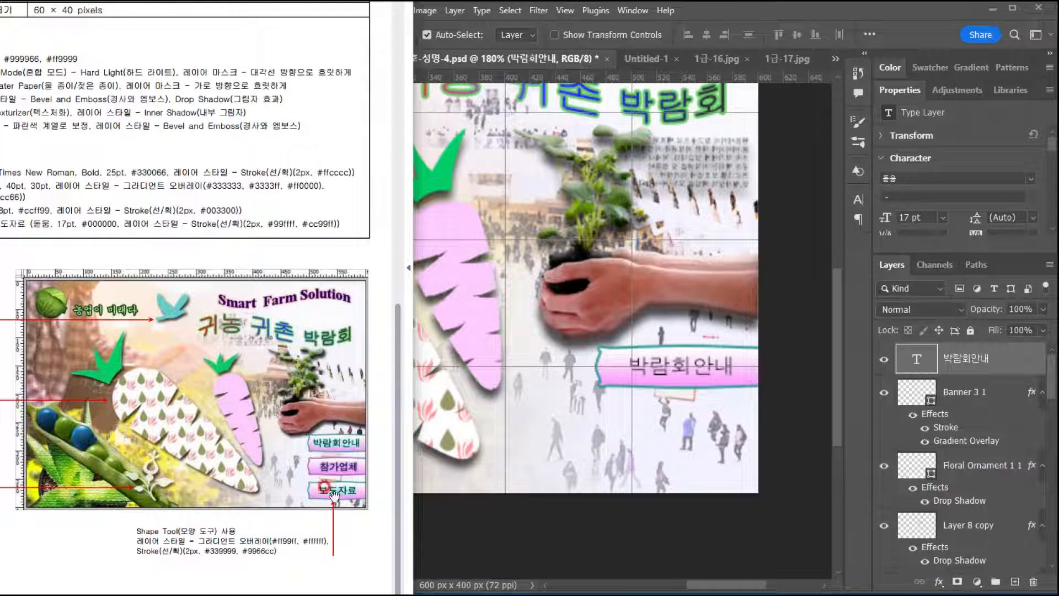
pyautogui.click(1011, 359)
pyautogui.doubleClick(1007, 360)
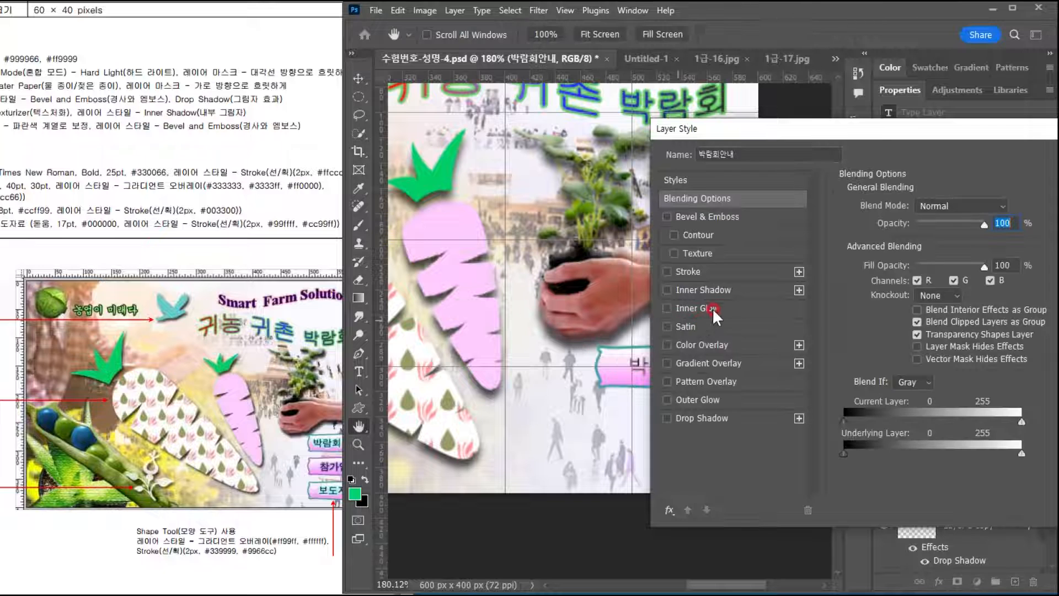
pyautogui.click(716, 269)
pyautogui.click(935, 225)
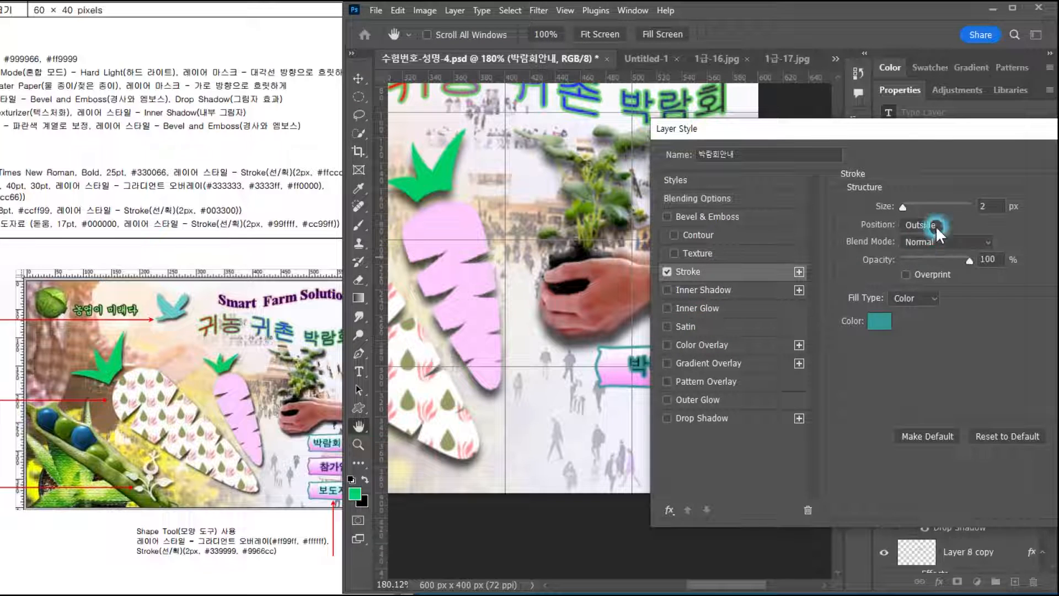
pyautogui.click(879, 320)
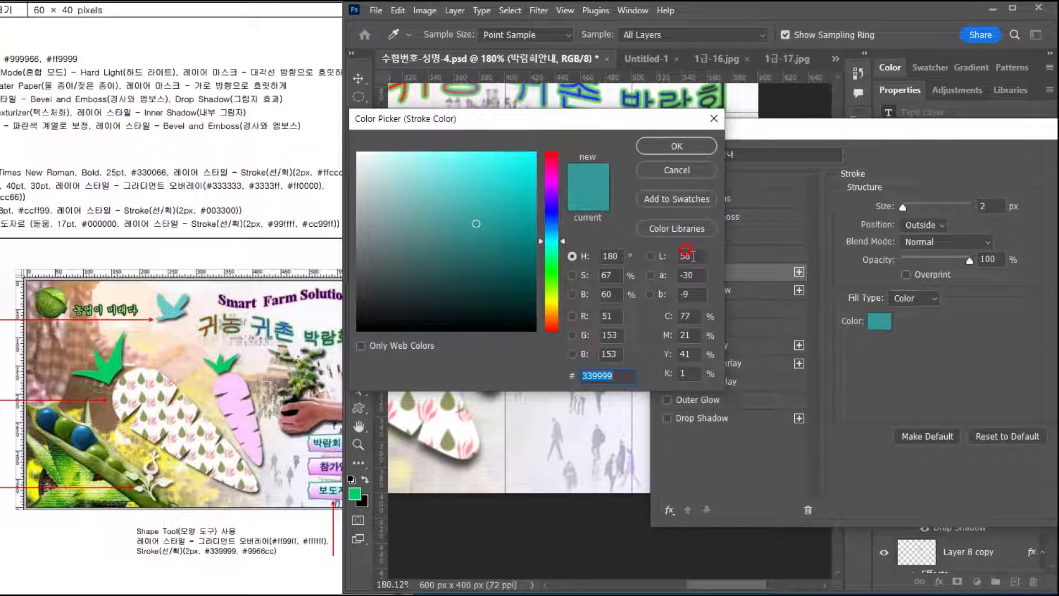
pyautogui.write('9')
pyautogui.write('9ffff')
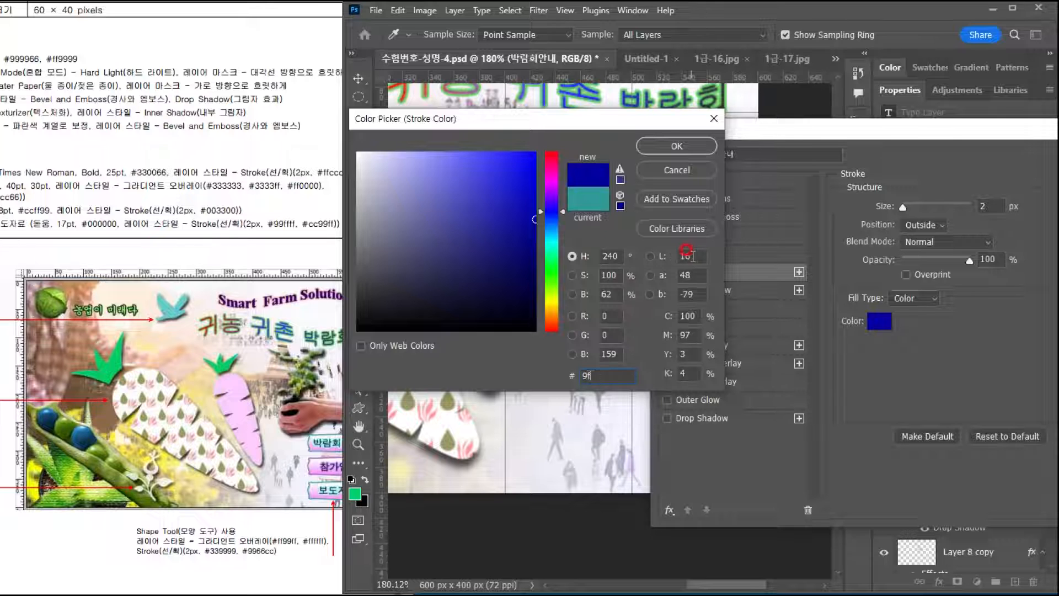
pyautogui.press('Return')
pyautogui.click(799, 194)
pyautogui.press('Return')
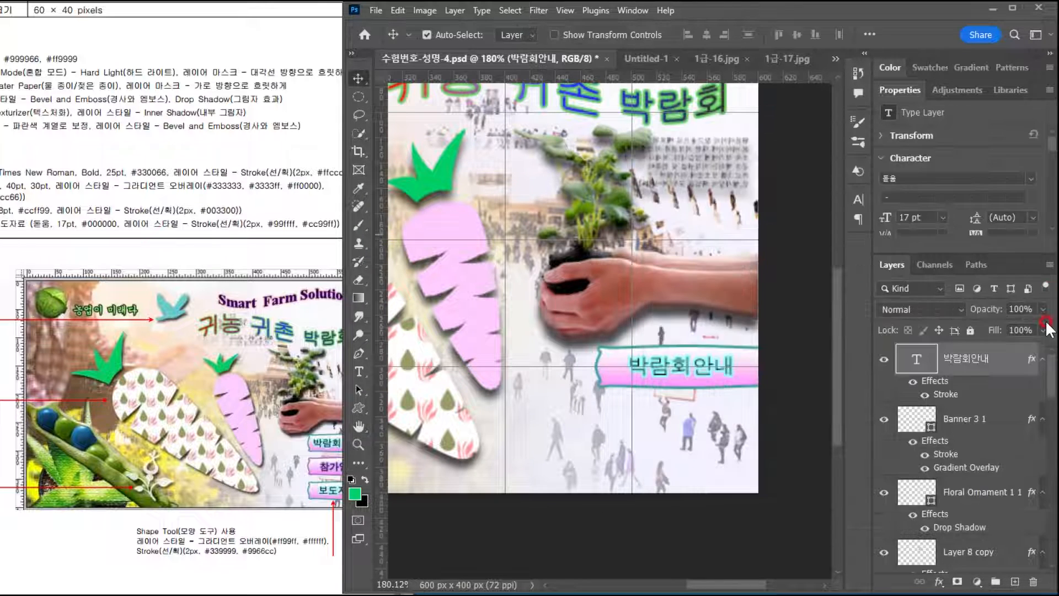
# Step: Narrow the banner to 123 px from its inner end, and shift the banner and its label slightly upward
pyautogui.click(610, 381)
pyautogui.click(617, 378)
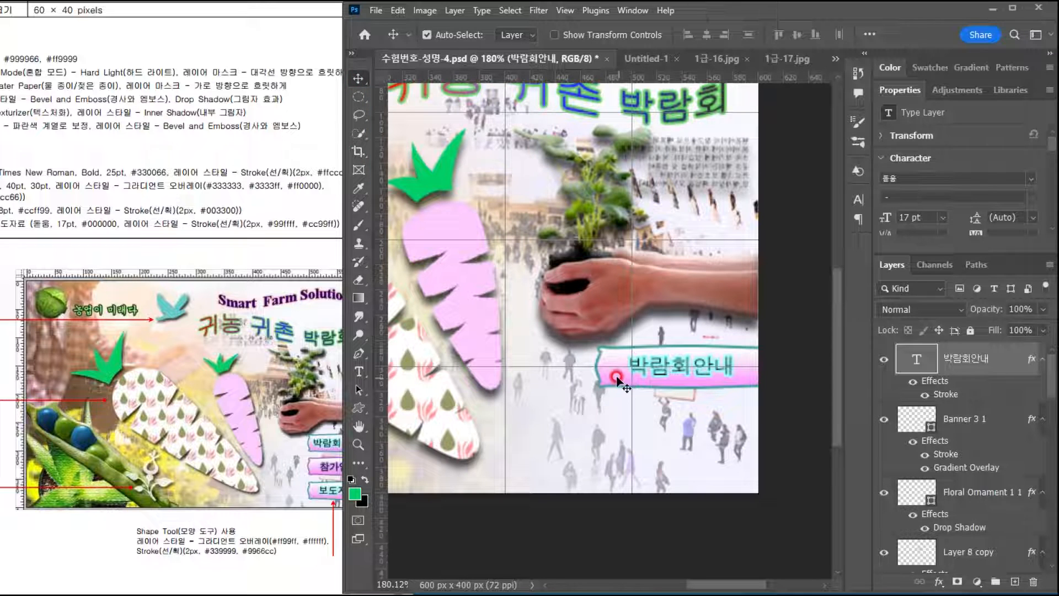
pyautogui.moveTo(617, 378); pyautogui.dragTo(627, 377)
pyautogui.press('Up')
pyautogui.press('Up')
pyautogui.press('Up')
# Step: Duplicate the banner with its label twice, stacking the copies evenly below the first button
pyautogui.moveTo(687, 360); pyautogui.dragTo(702, 458)
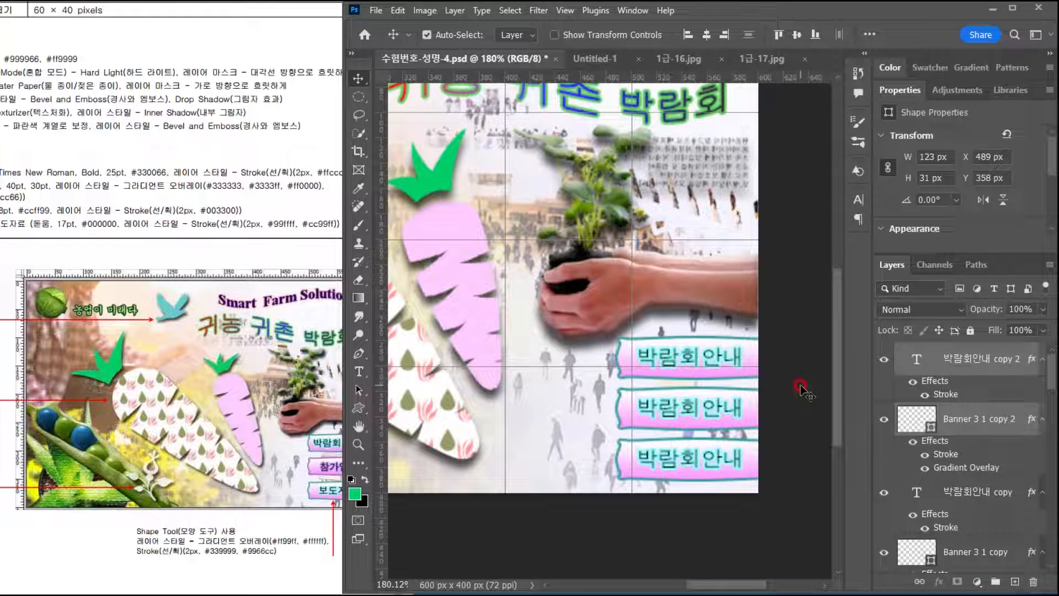
pyautogui.click(285, 472)
pyautogui.click(698, 438)
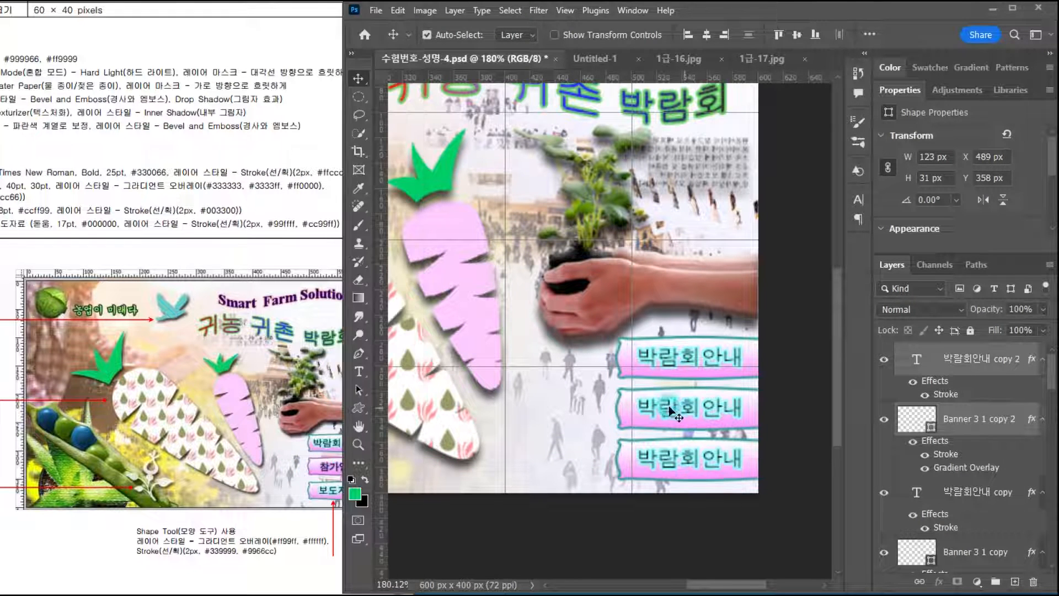
# Step: Replace the middle banner's label text with 참가업체
pyautogui.doubleClick(662, 402)
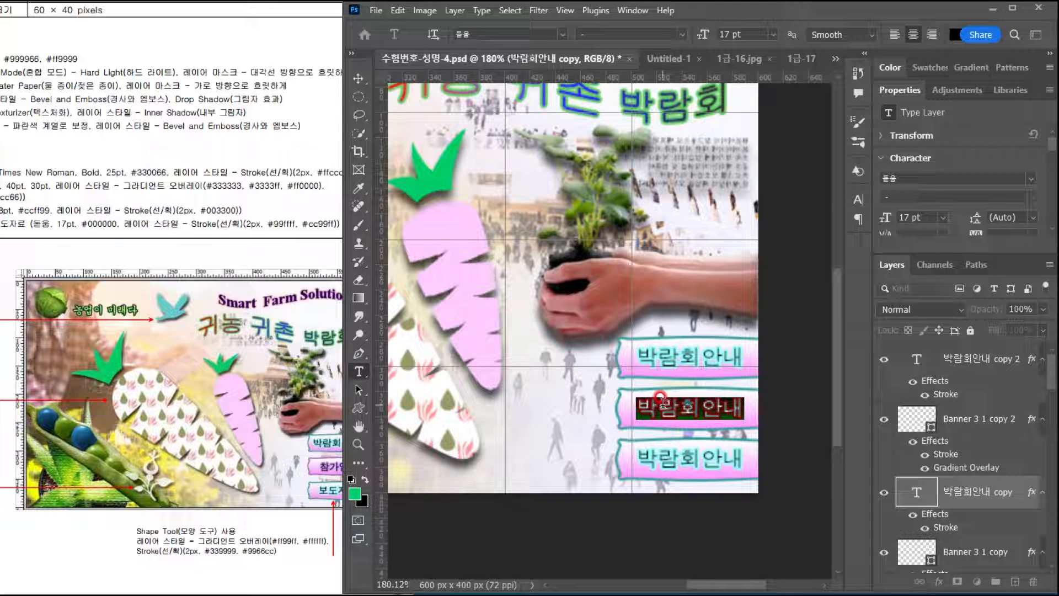
pyautogui.write('ckark')
pyautogui.press('BackSpace')
pyautogui.press('BackSpace')
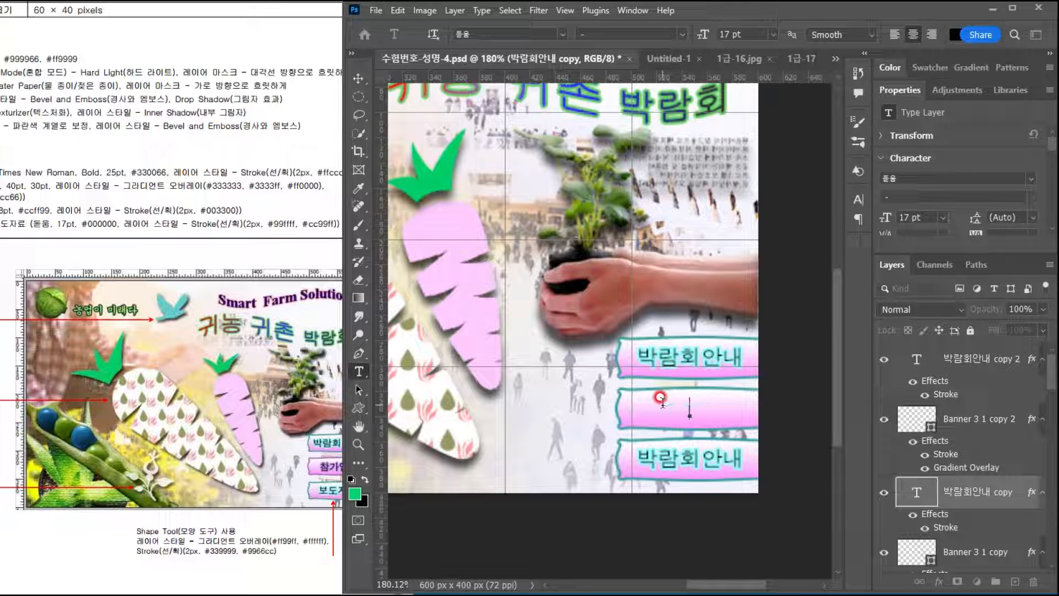
pyautogui.write('rkdjqcp')
pyautogui.hotkey('ctrl', 'Return')
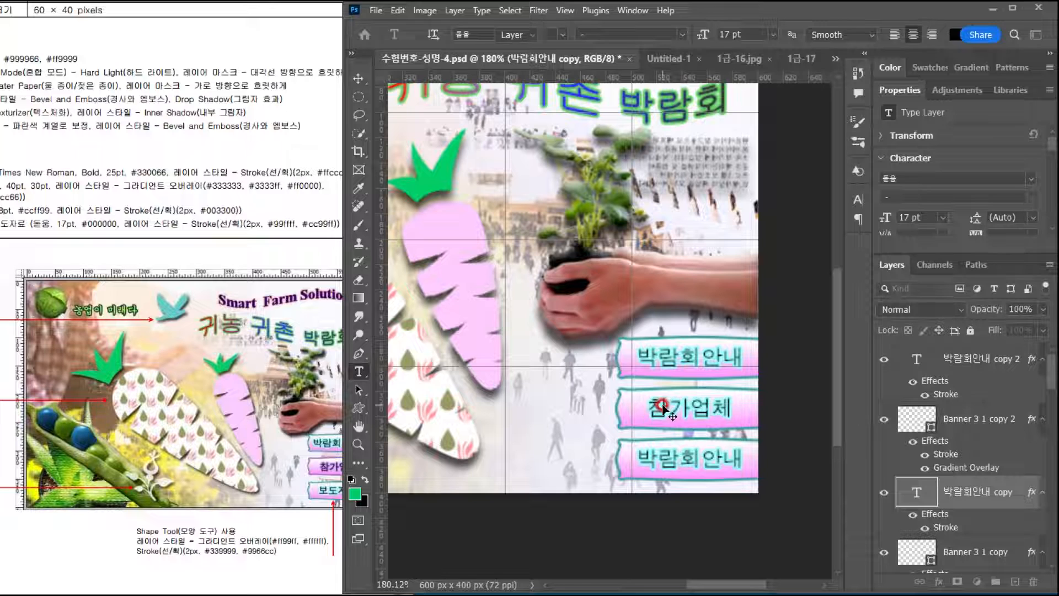
pyautogui.press('v')
# Step: Replace the lowest banner's label text with 보도자료
pyautogui.click(684, 458)
pyautogui.doubleClick(686, 457)
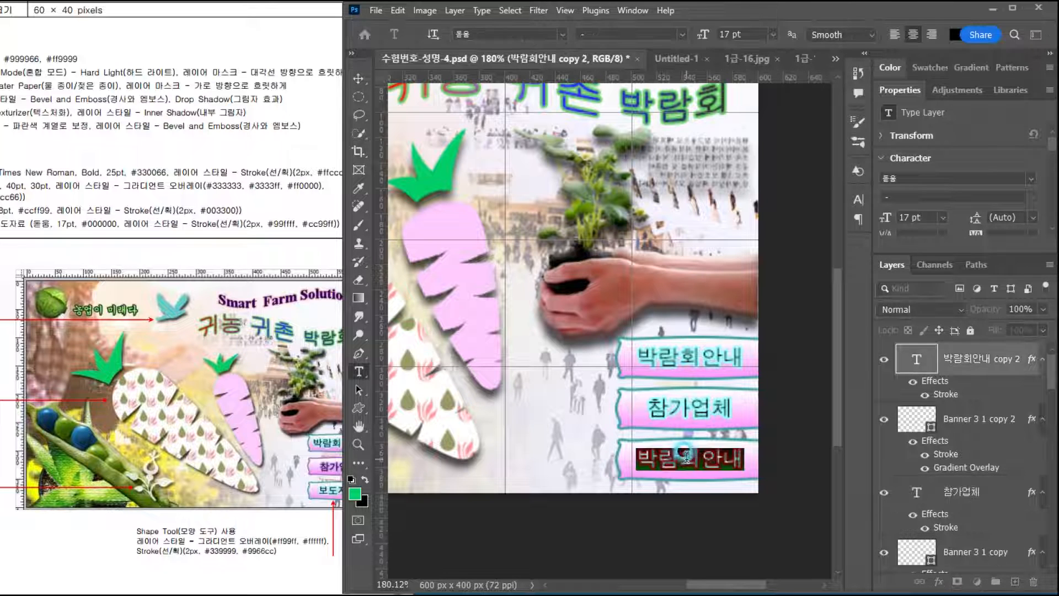
pyautogui.write('qhehwkfy')
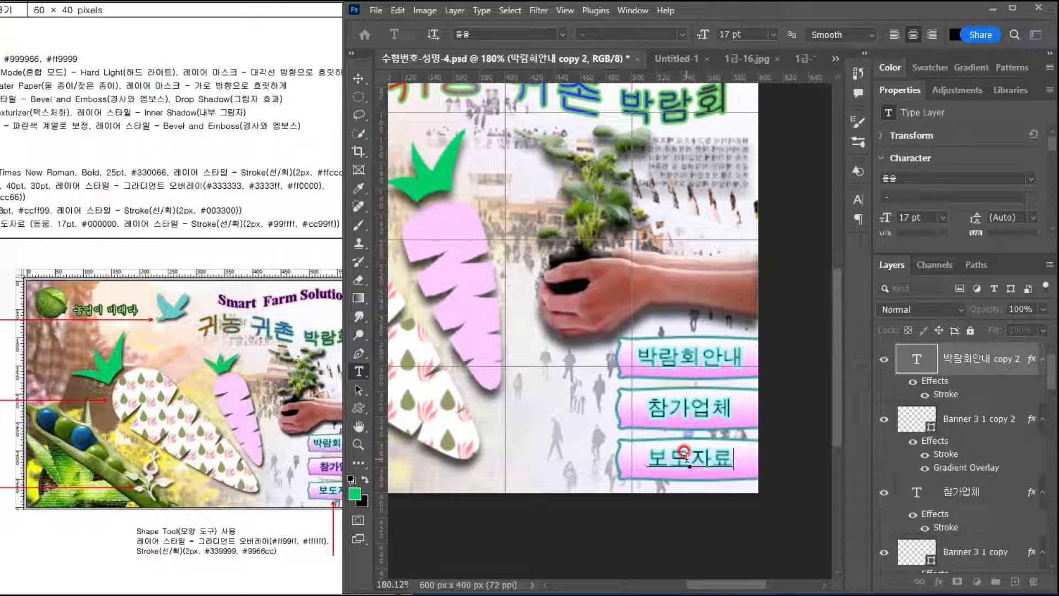
pyautogui.hotkey('ctrl', 'Return')
pyautogui.press('v')
# Step: Change the stroke colour of the middle banner shape to #9966cc in its layer style
pyautogui.click(630, 415)
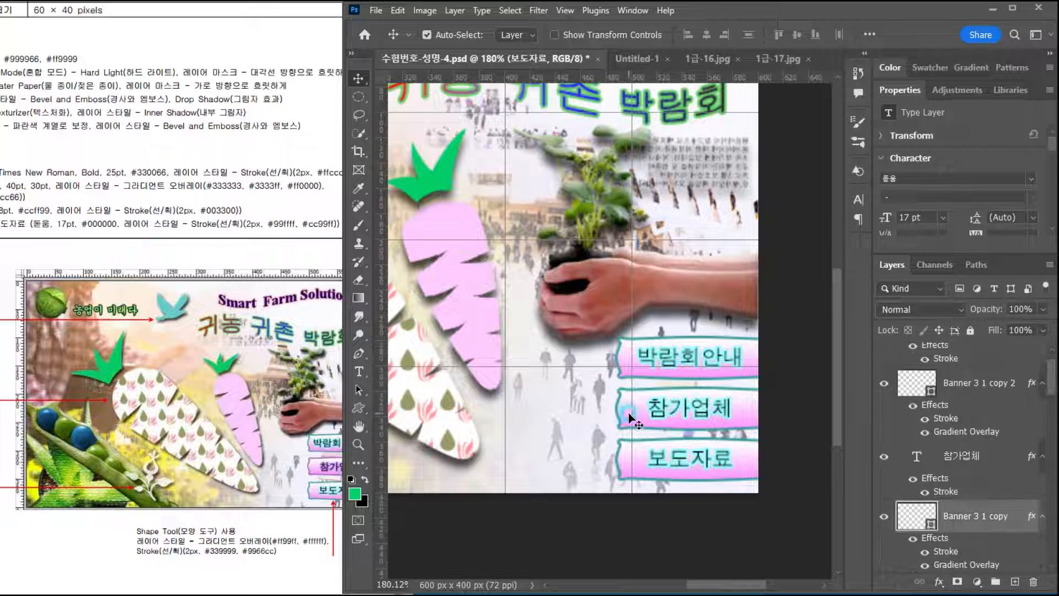
pyautogui.scroll(-2, 993, 524)
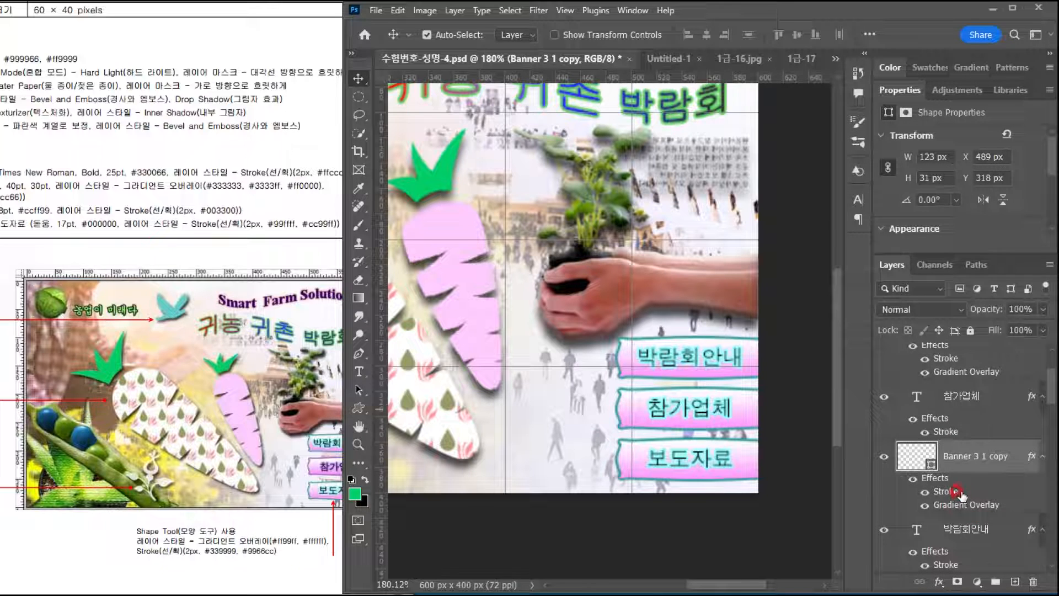
pyautogui.doubleClick(960, 491)
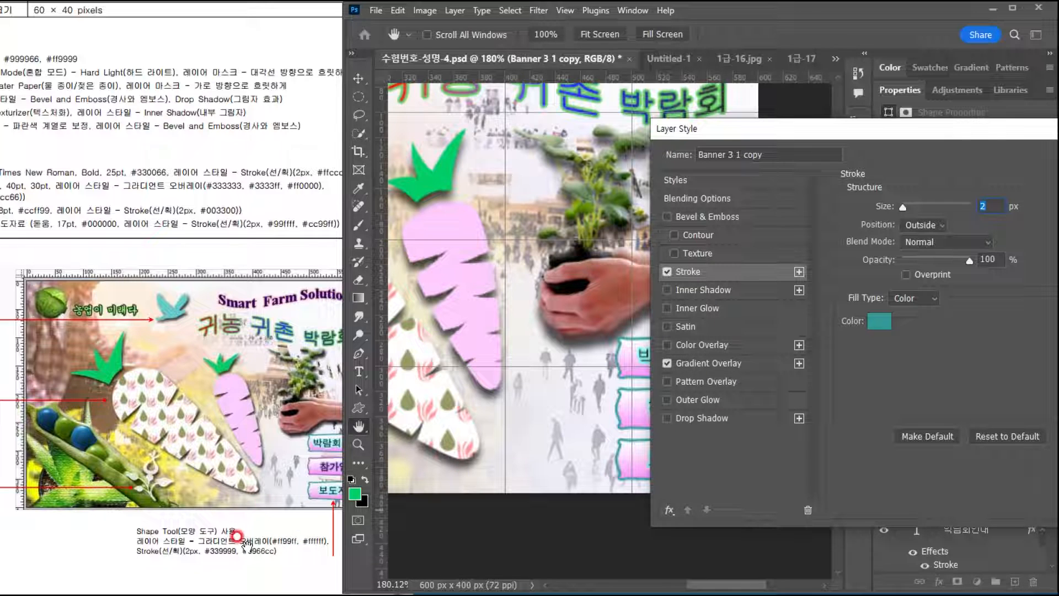
pyautogui.click(881, 320)
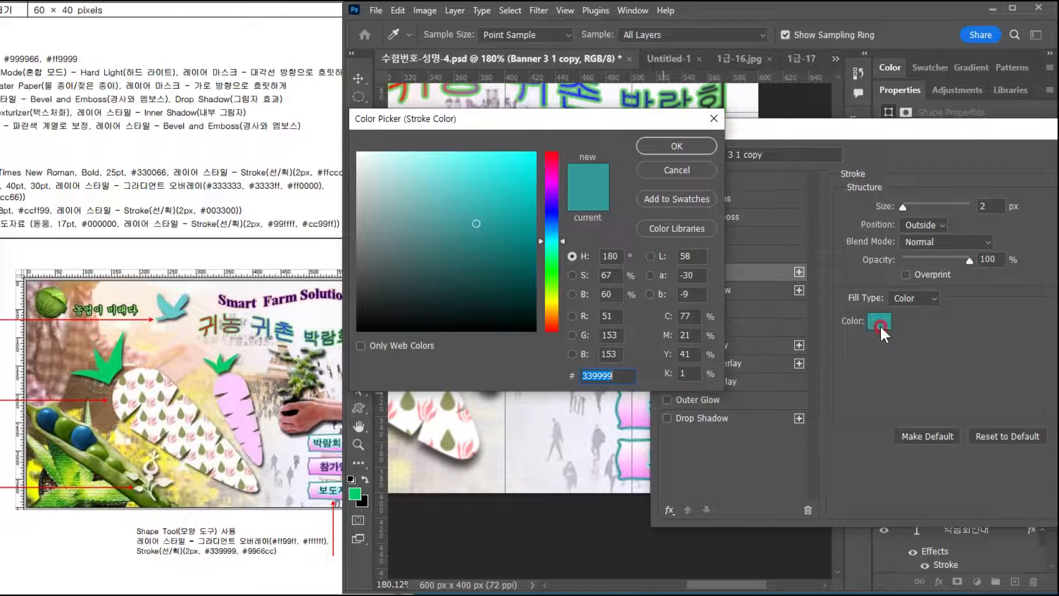
pyautogui.write('96')
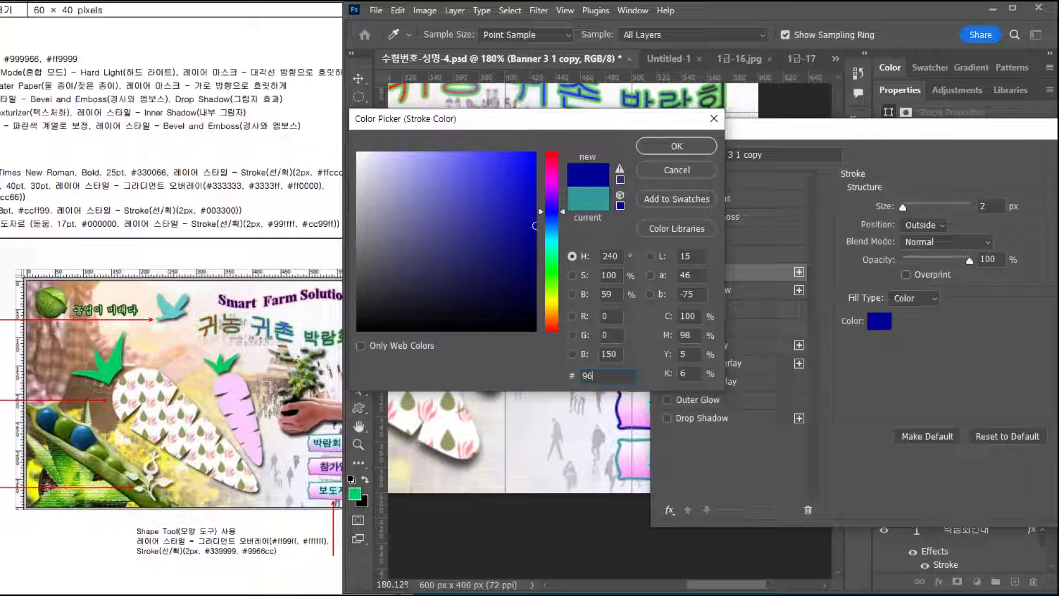
pyautogui.write('66cc')
pyautogui.press('Return')
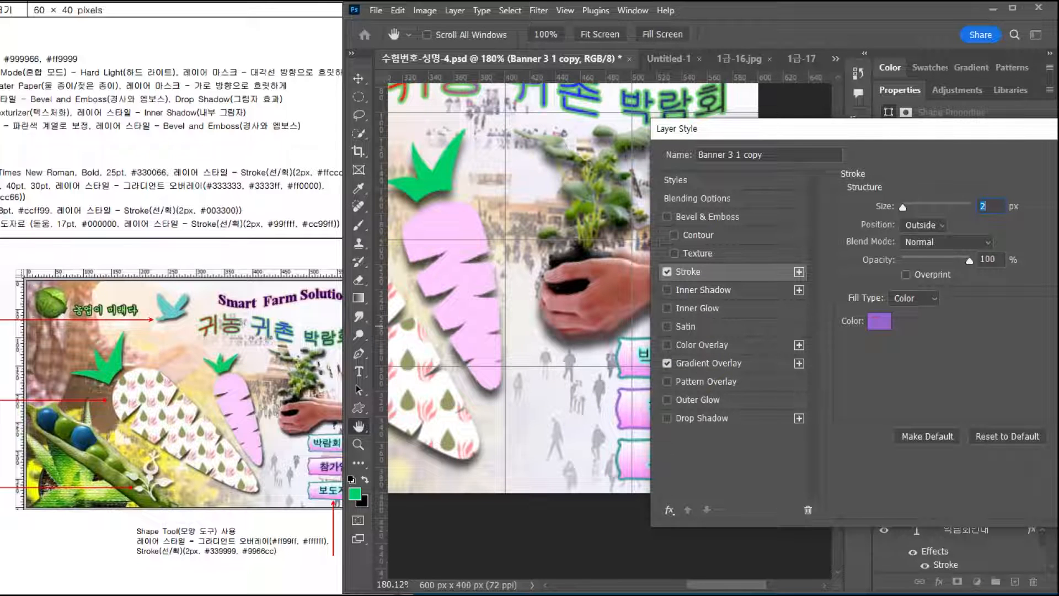
pyautogui.press('Return')
# Step: Change the stroke colour of the 참가업체 text layer to #cc99ff
pyautogui.moveTo(662, 411); pyautogui.dragTo(694, 417)
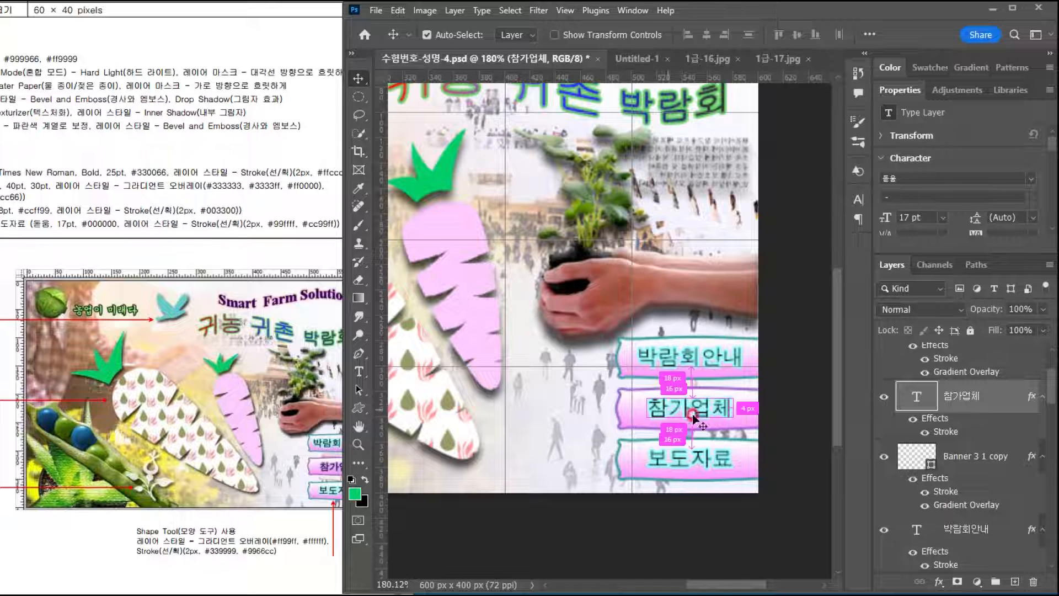
pyautogui.doubleClick(957, 431)
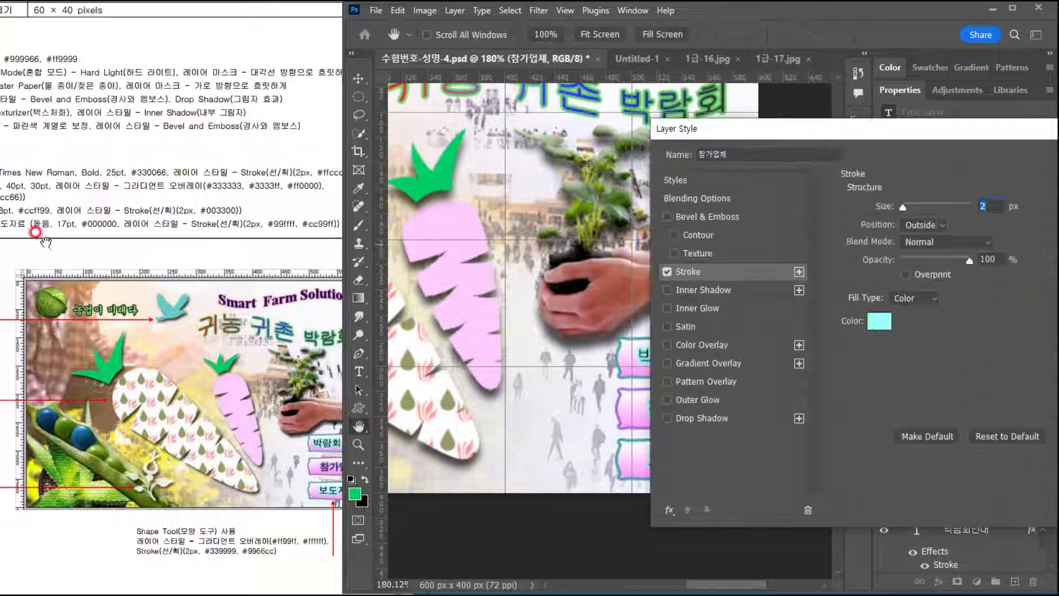
pyautogui.moveTo(19, 224); pyautogui.dragTo(69, 224)
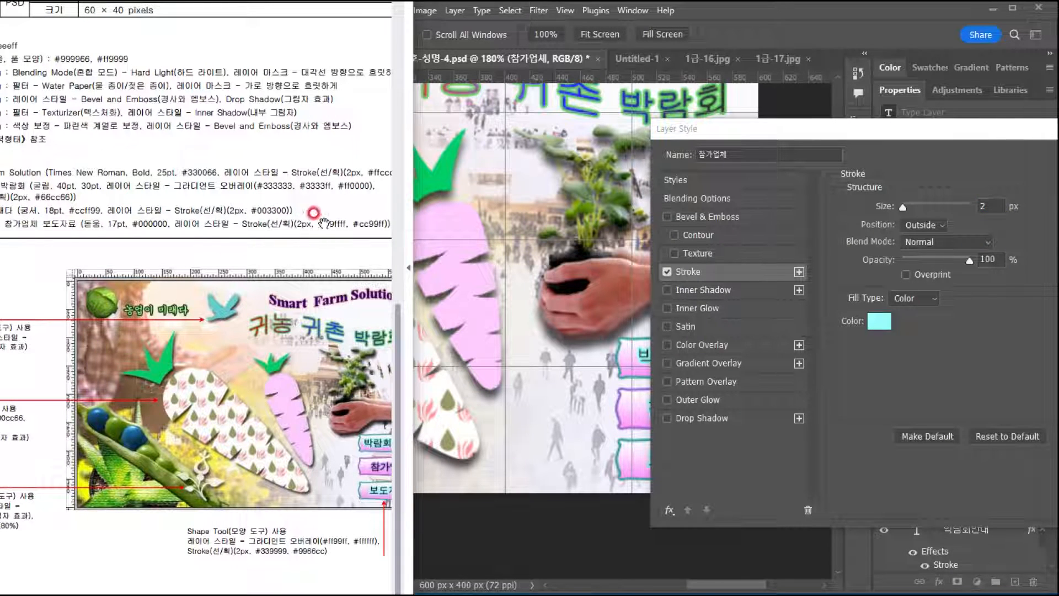
pyautogui.click(879, 321)
pyautogui.click(879, 321)
pyautogui.write('d9f')
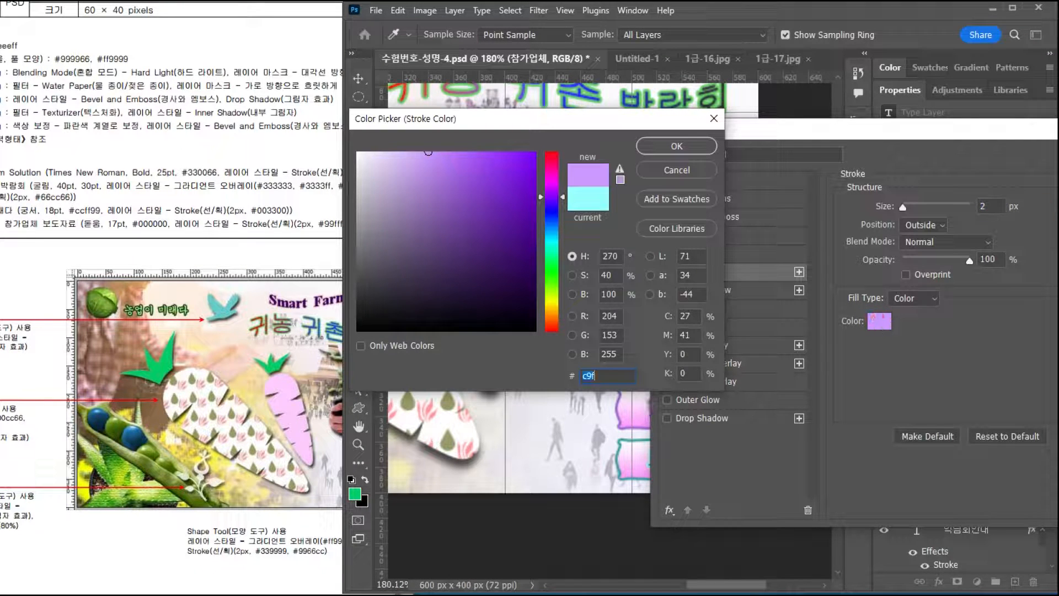
pyautogui.click(677, 147)
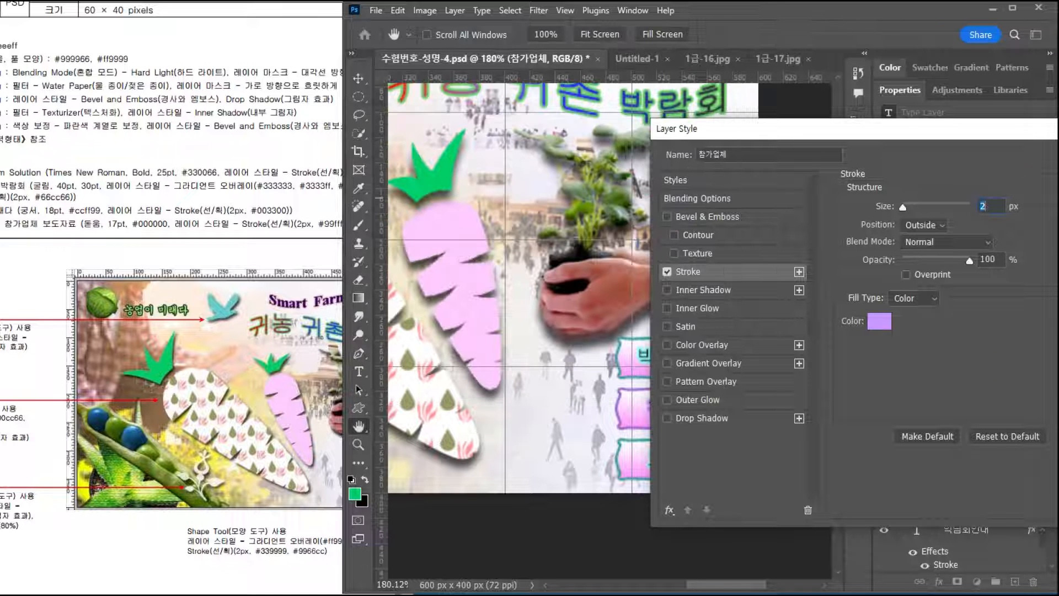
pyautogui.press('Return')
# Step: Save the finished full-size composition as a PSD, keeping Maximize Compatibility enabled
pyautogui.scroll(-4, 622, 420)
pyautogui.moveTo(629, 428); pyautogui.dragTo(687, 438)
pyautogui.click(114, 501)
pyautogui.moveTo(199, 452); pyautogui.dragTo(163, 452)
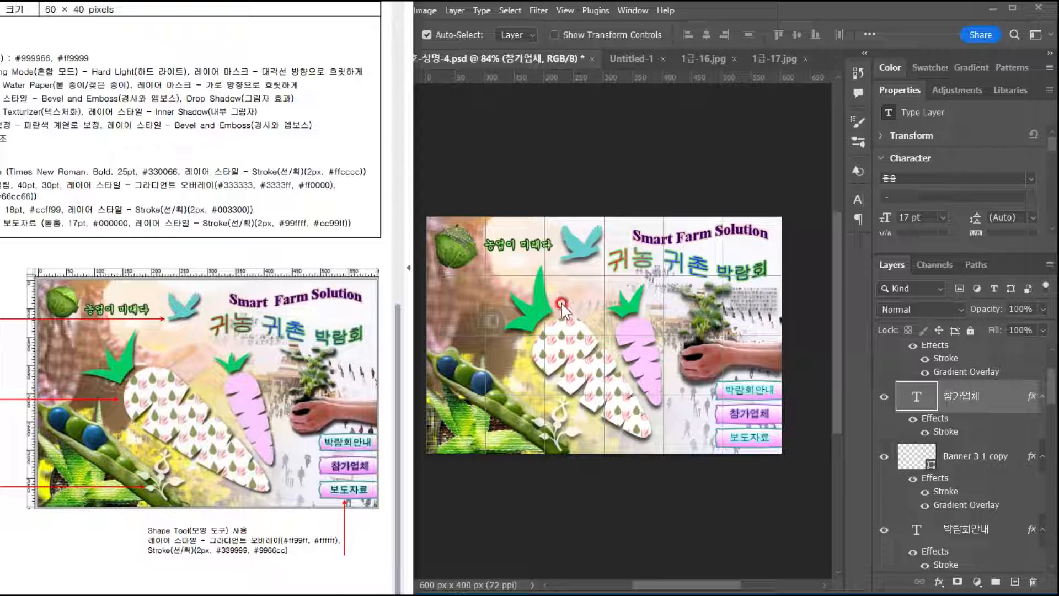
pyautogui.click(440, 58)
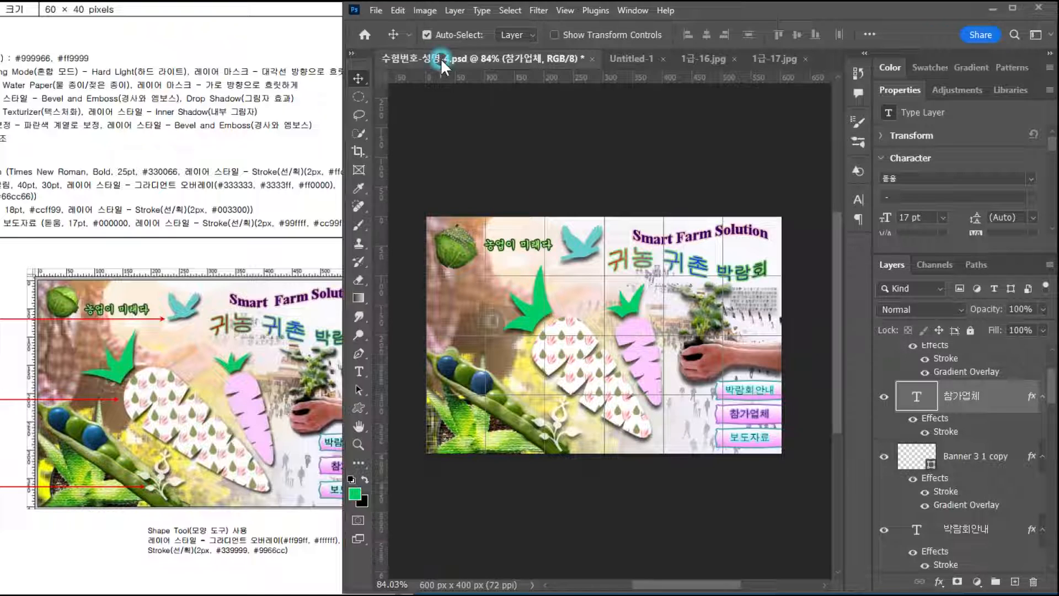
pyautogui.click(378, 9)
pyautogui.click(393, 187)
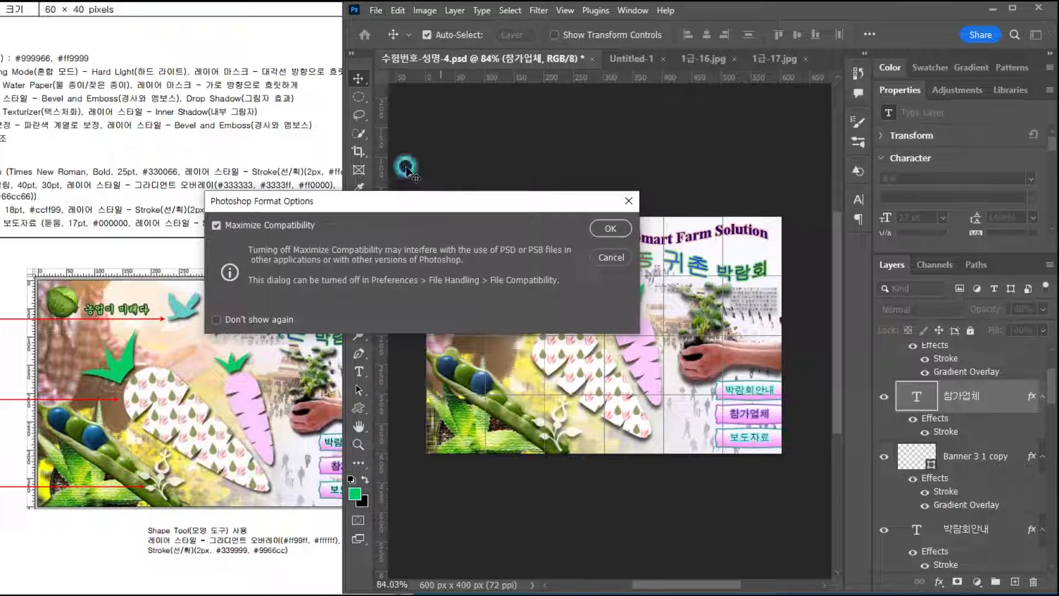
pyautogui.click(615, 228)
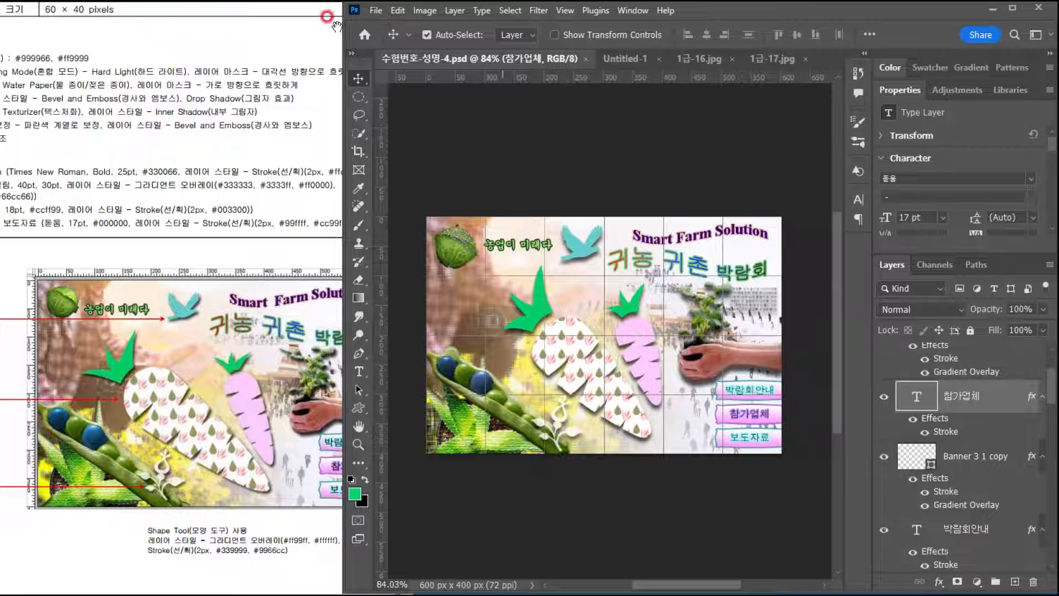
# Step: Open the full-size composition in Save for Web and choose the JPEG format at quality 60
pyautogui.click(196, 171)
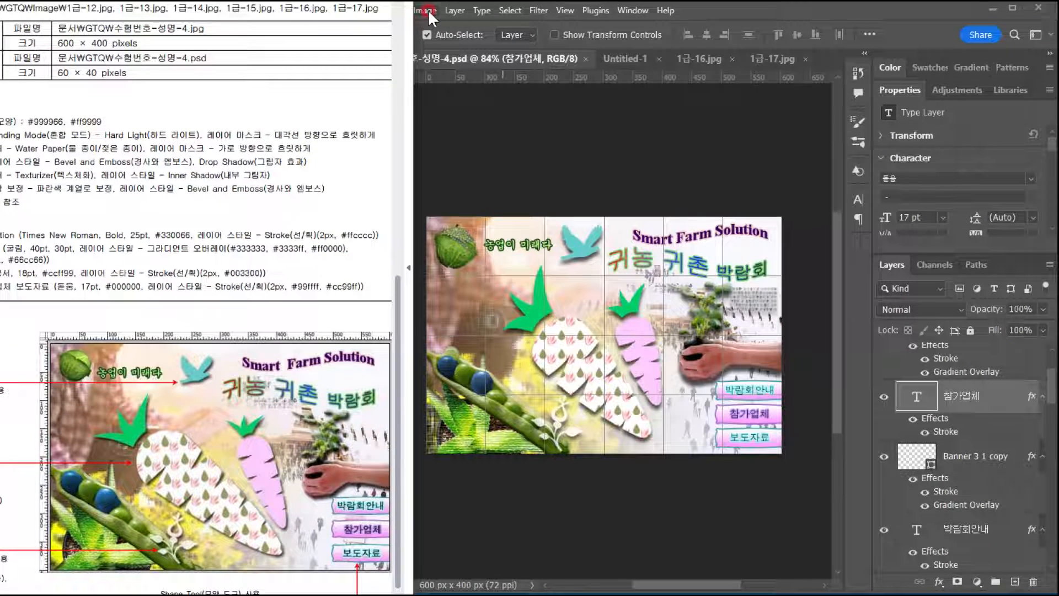
pyautogui.click(426, 11)
pyautogui.moveTo(376, 11)
pyautogui.click(440, 180)
pyautogui.moveTo(458, 256)
pyautogui.click(601, 309)
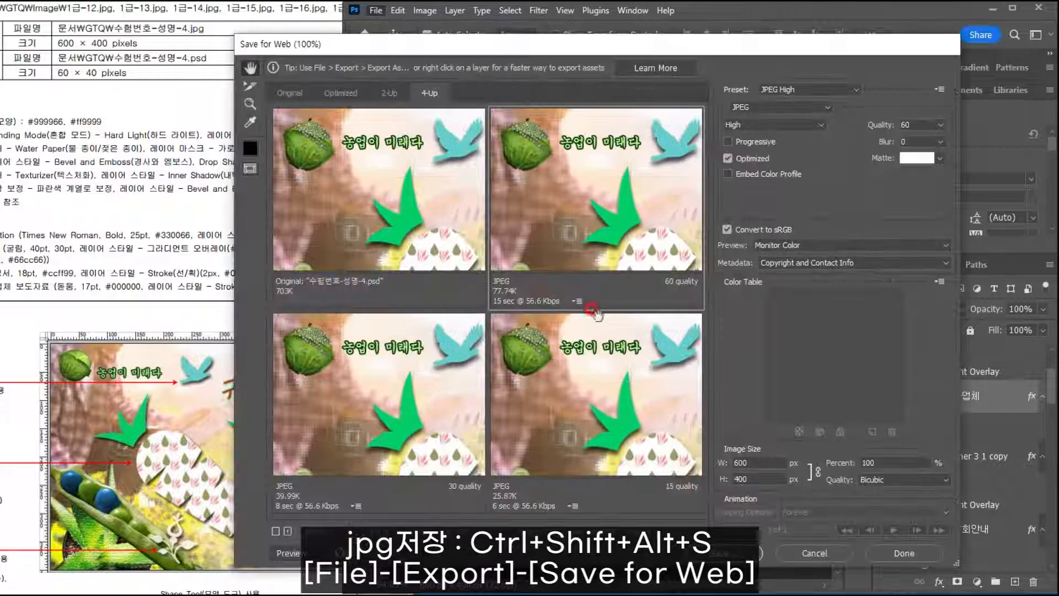
pyautogui.click(665, 170)
pyautogui.click(775, 106)
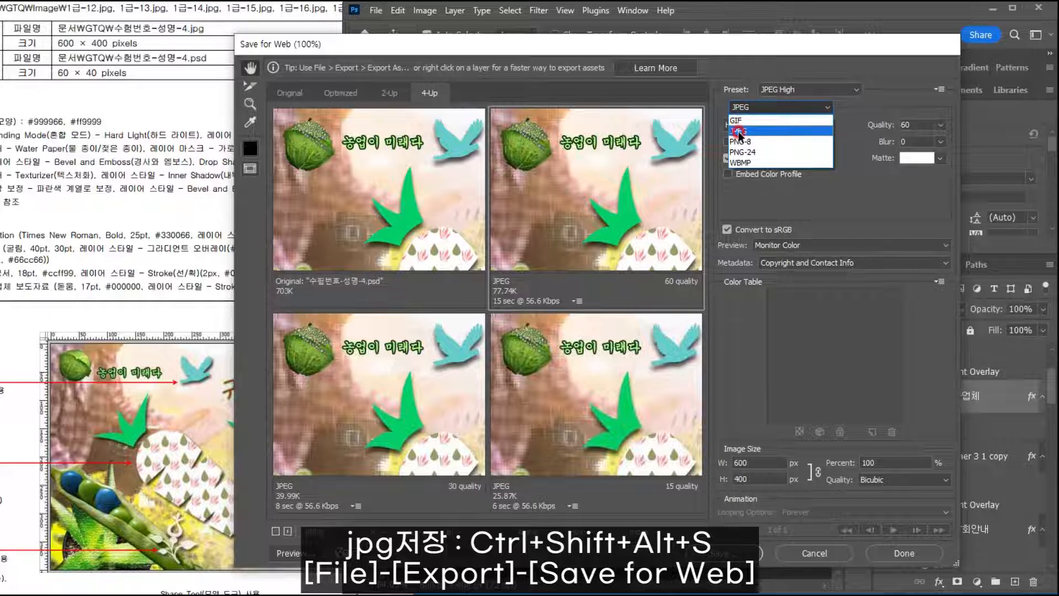
pyautogui.click(738, 133)
pyautogui.click(912, 122)
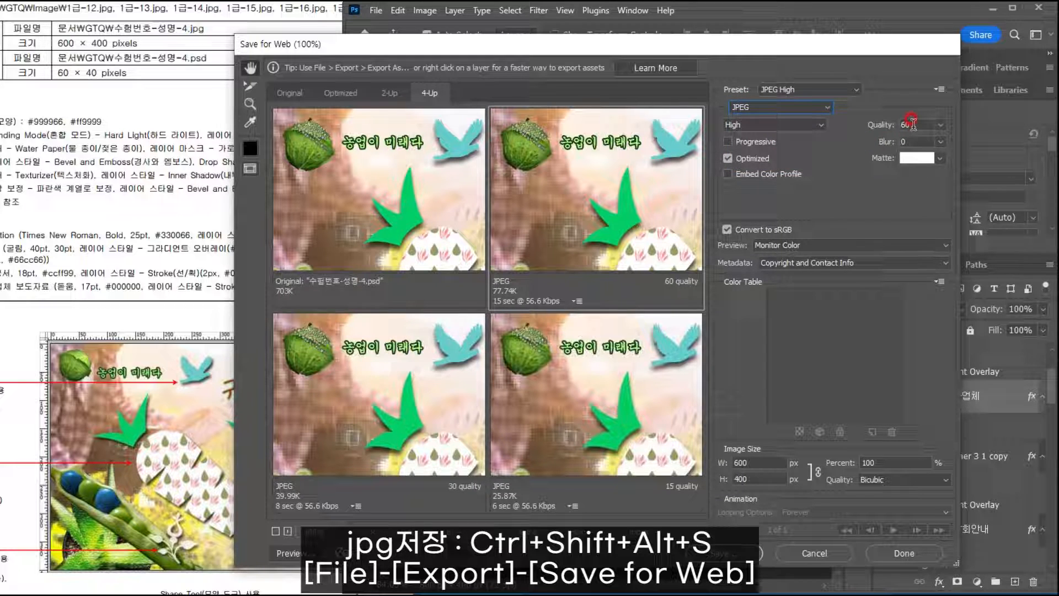
# Step: Save the optimized JPEG in the GTQ folder under the name 수험번호-성명-4
pyautogui.click(722, 554)
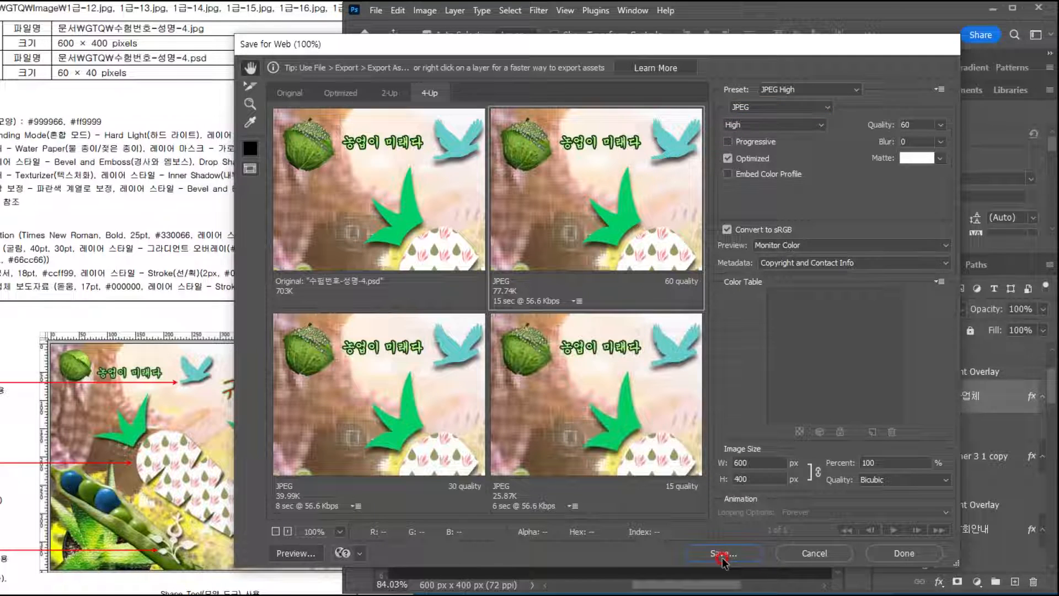
pyautogui.click(132, 146)
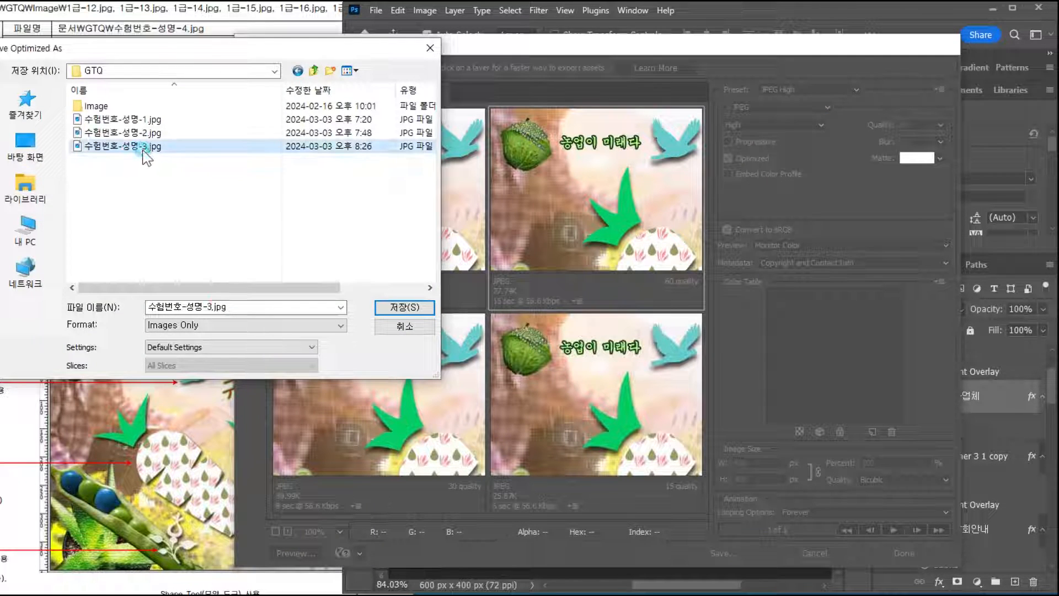
pyautogui.click(213, 306)
pyautogui.press('BackSpace')
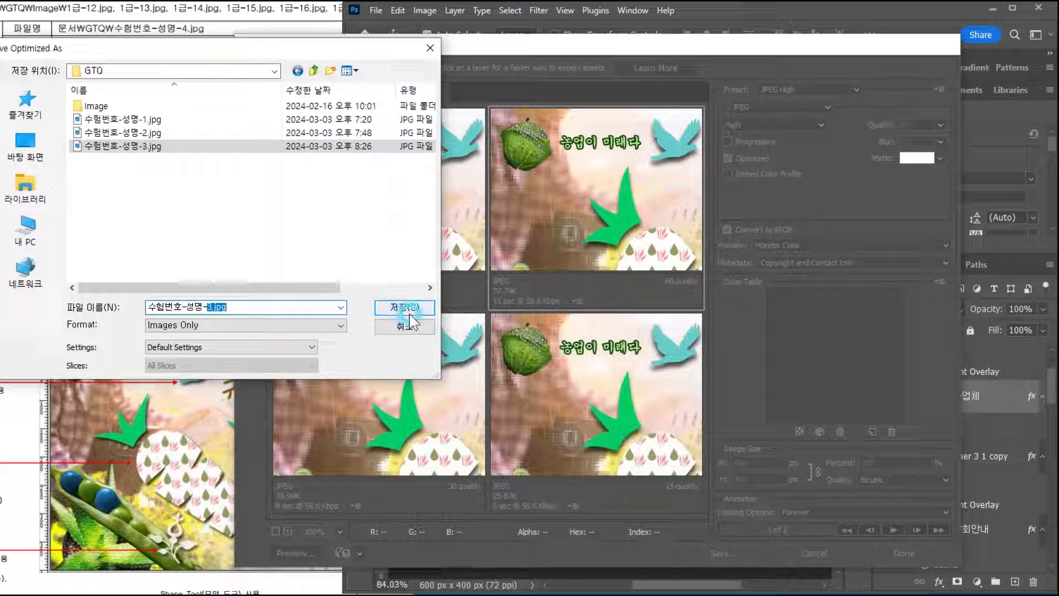
pyautogui.write('4')
pyautogui.click(408, 310)
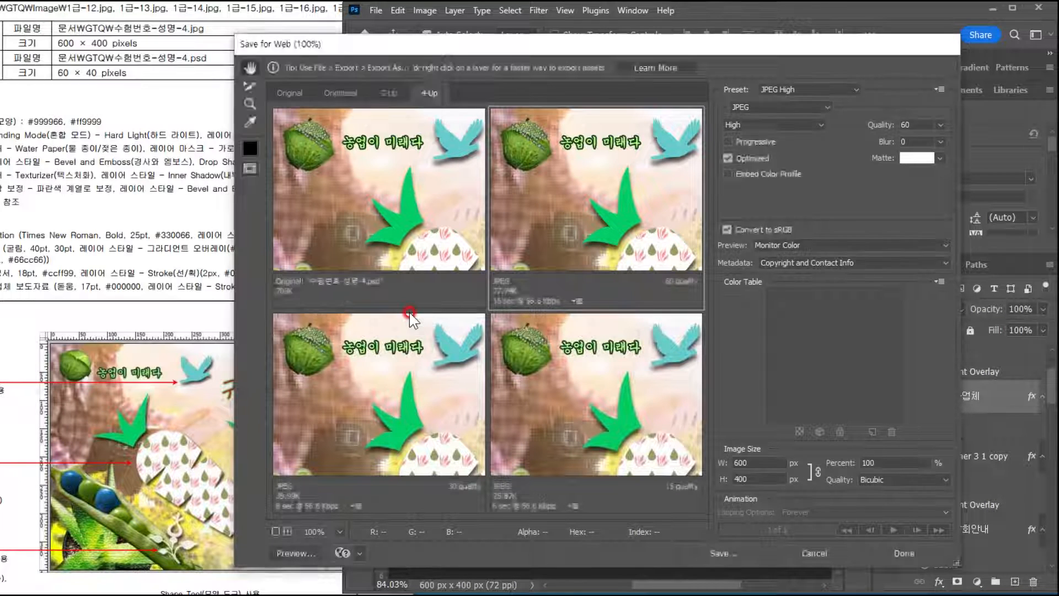
# Step: Resize the image to 60 × 40 pixels
pyautogui.click(495, 78)
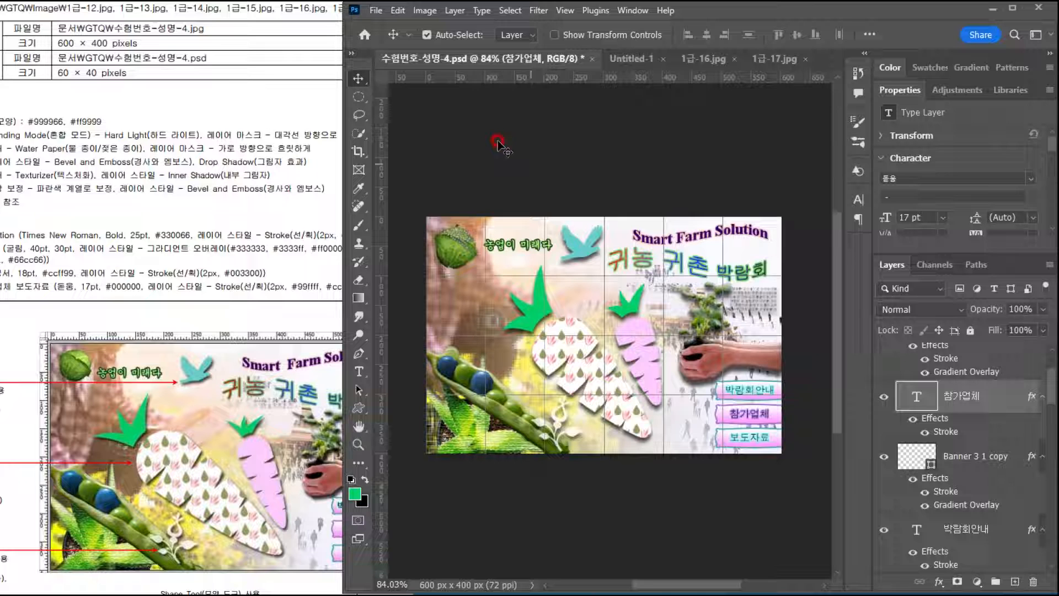
pyautogui.click(459, 116)
pyautogui.write('60')
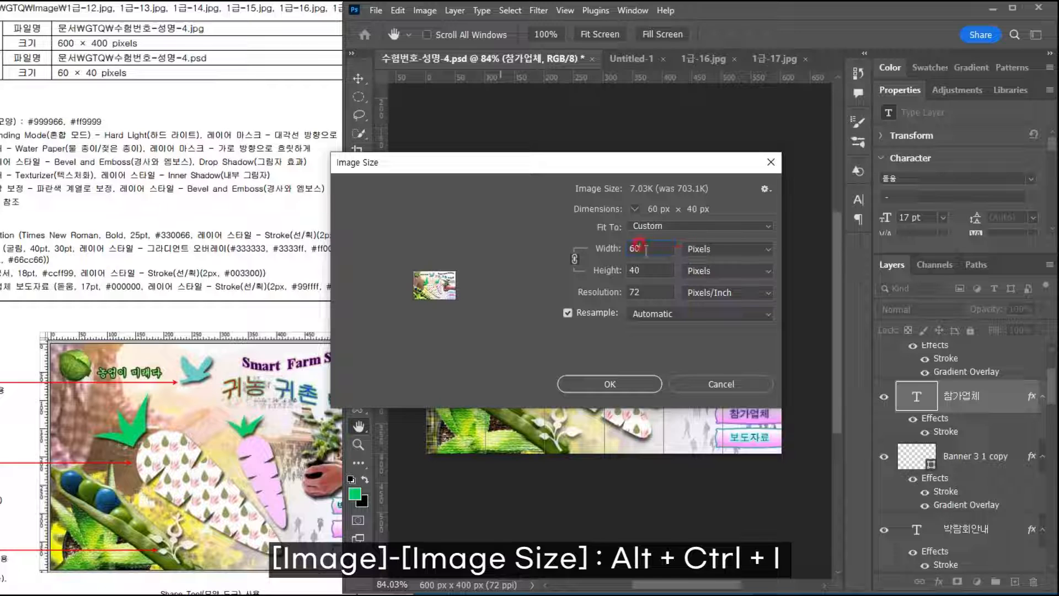
pyautogui.click(617, 380)
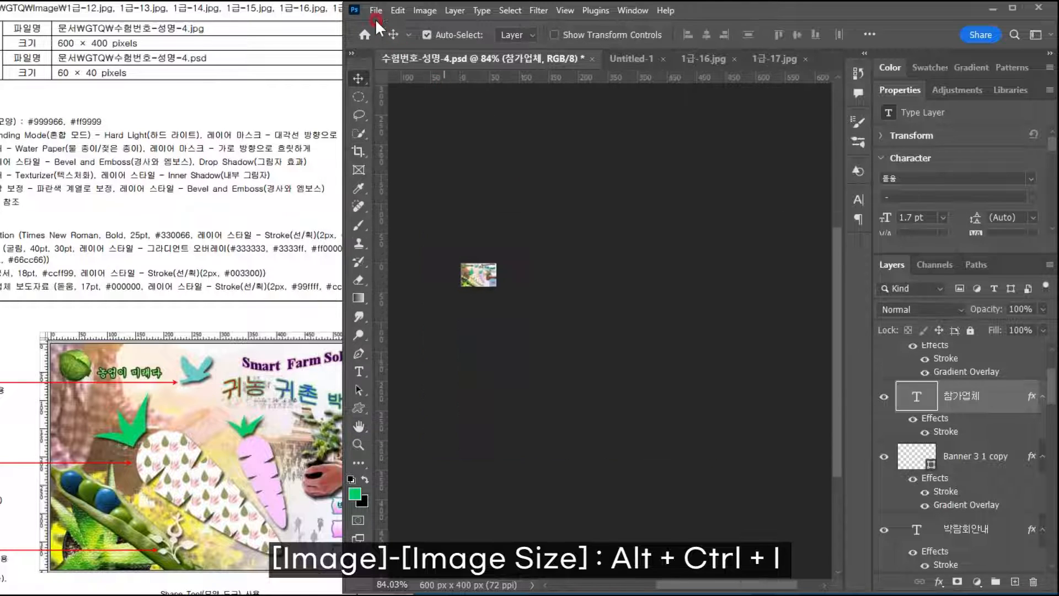
# Step: Save the reduced PSD, and undo the image resize in the open document
pyautogui.click(376, 12)
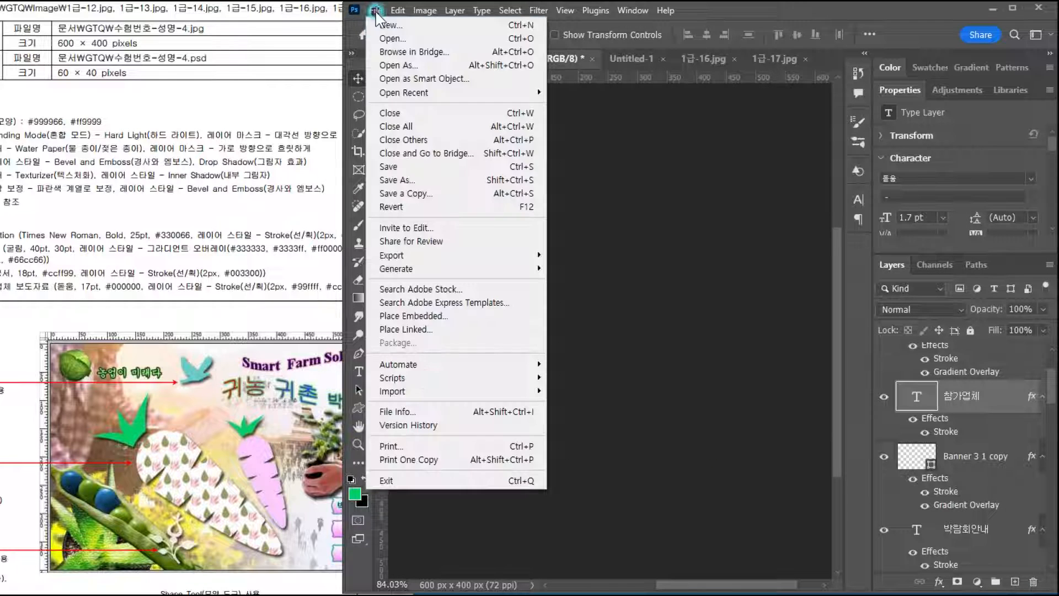
pyautogui.click(397, 166)
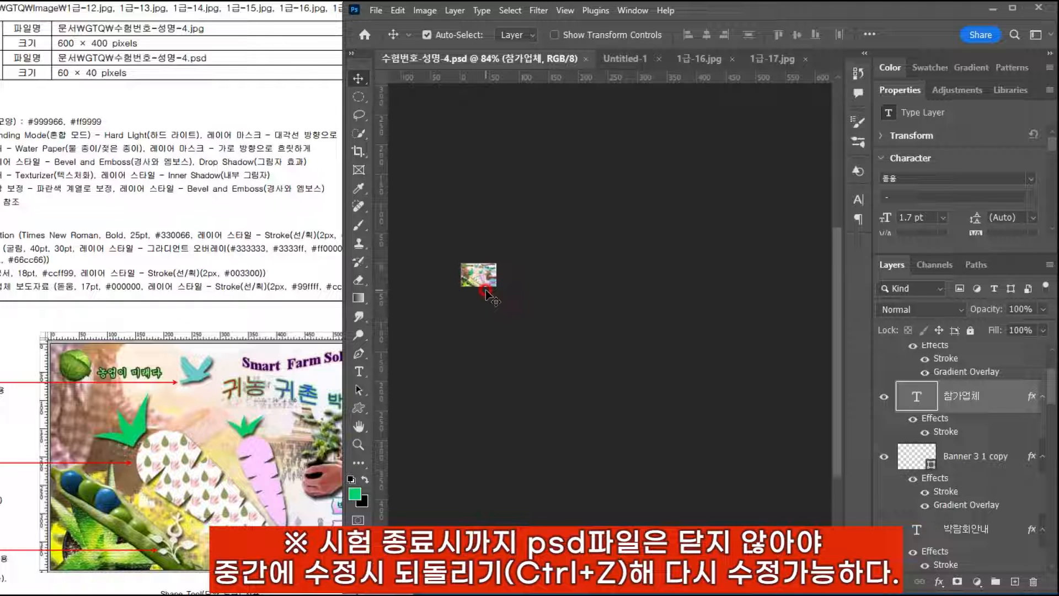
pyautogui.hotkey('ctrl', 'z')
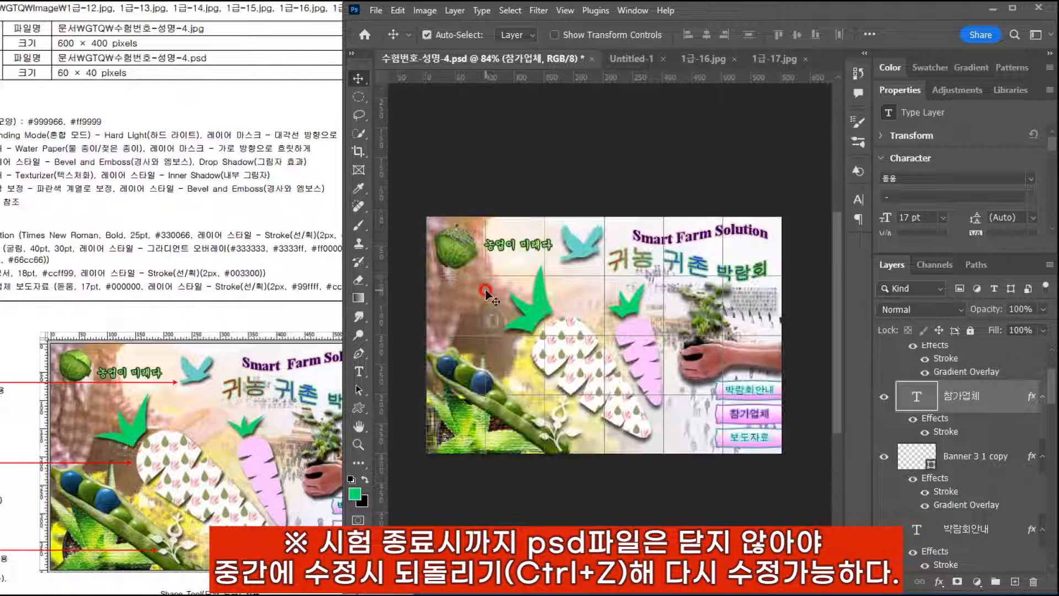